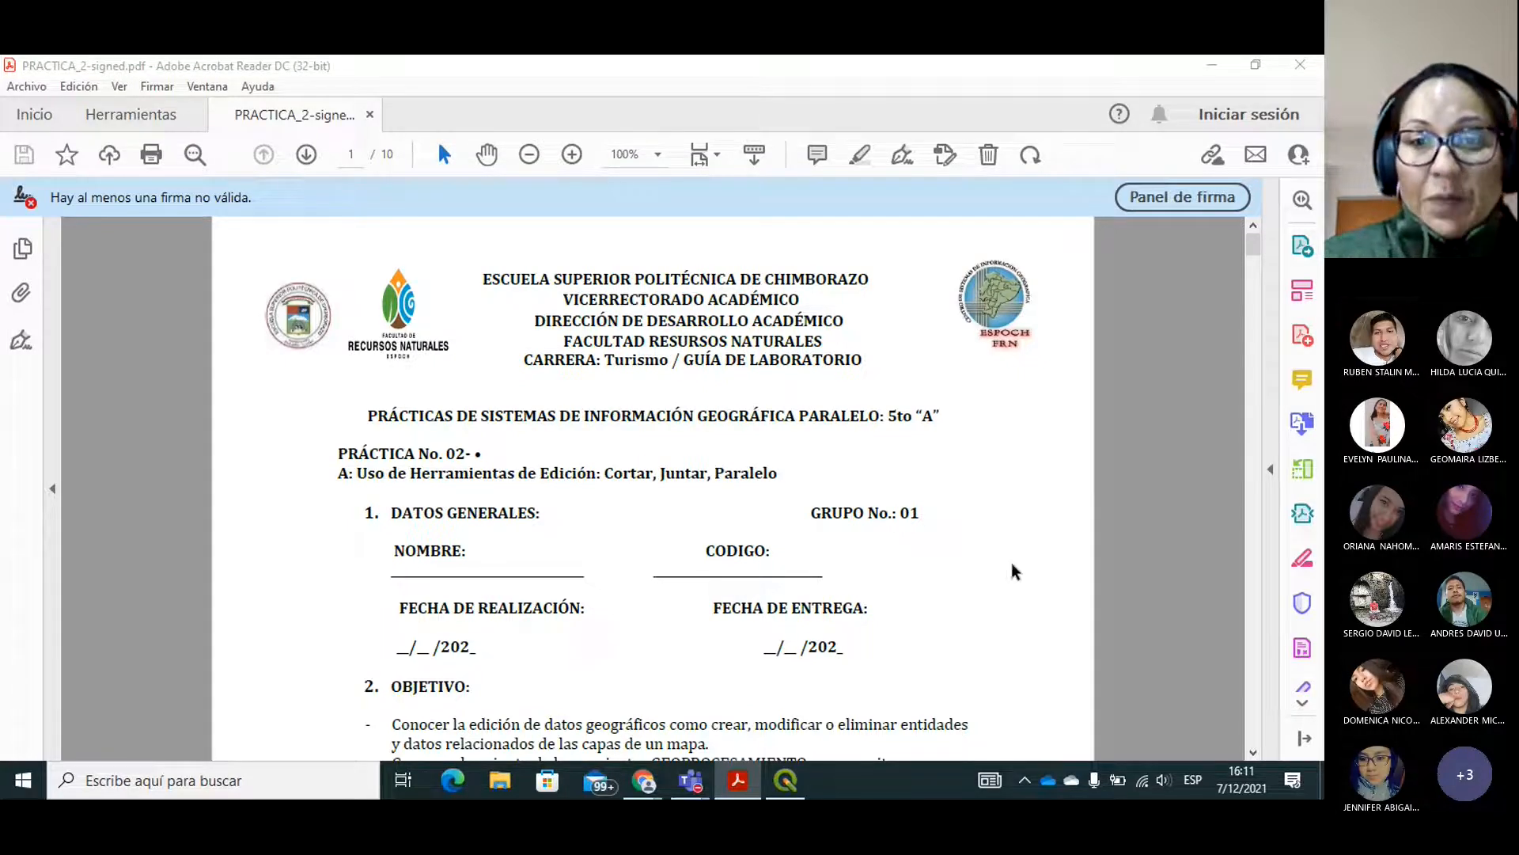
Read through the PRACTICA_2-signed.pdf lab guide, from the objectives and activities to the geoprocessing section on page 7.
left_click(1253, 752)
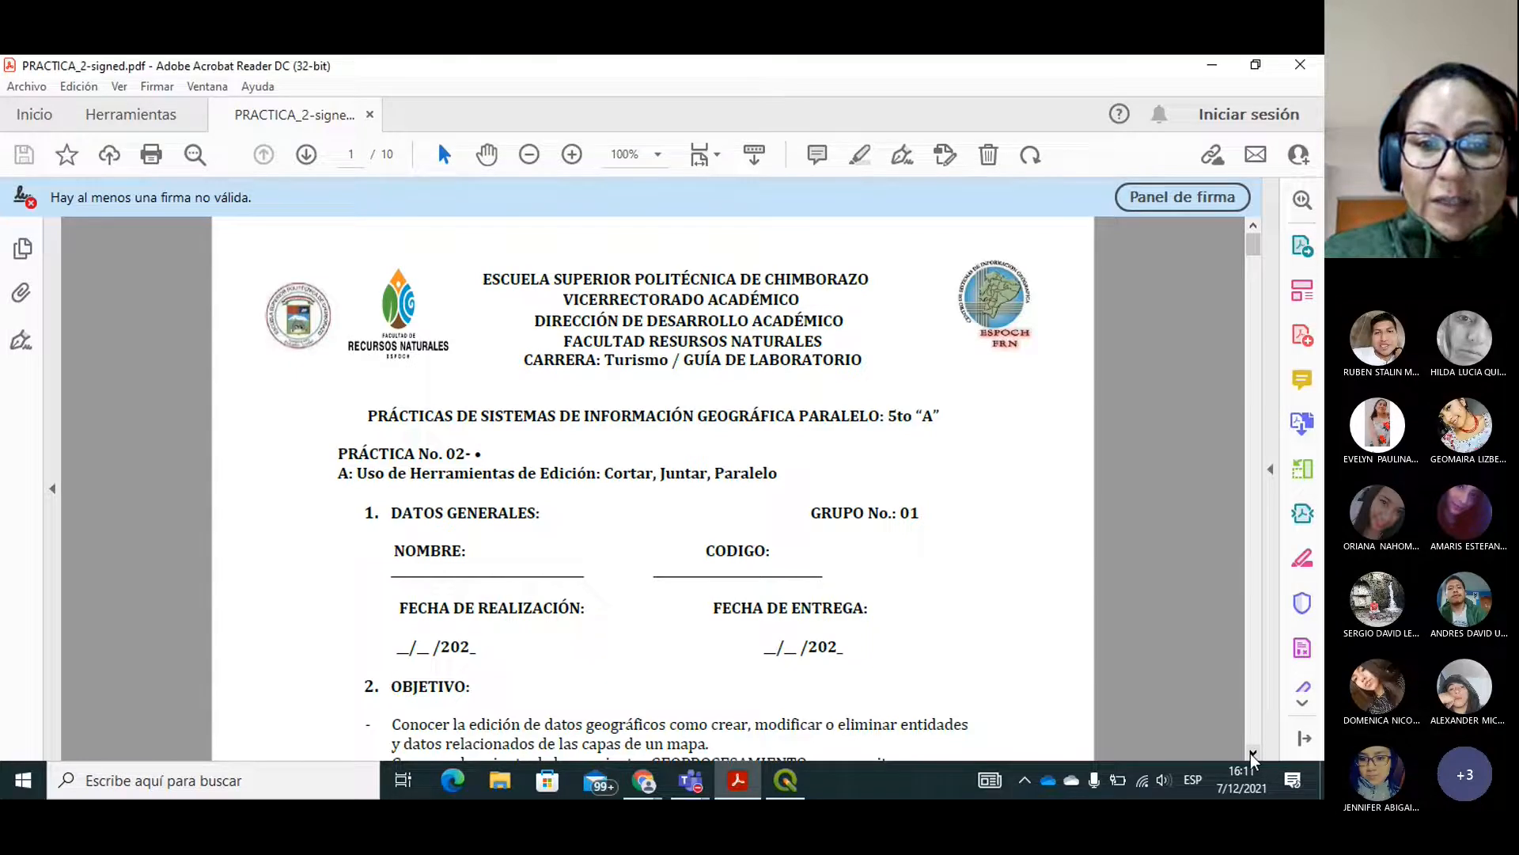
left_click(1252, 752)
left_click(1253, 752)
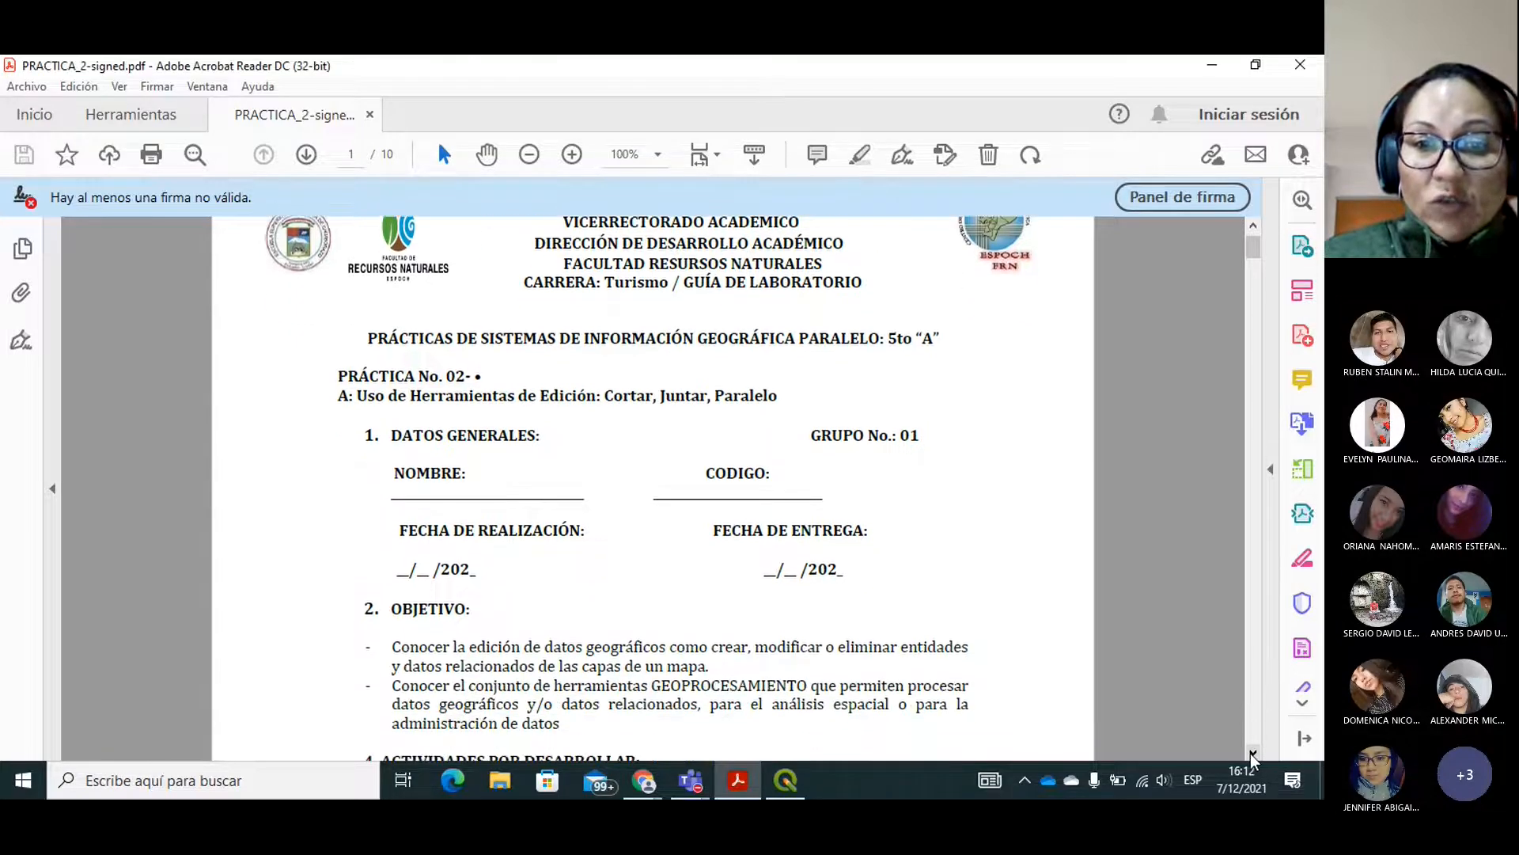
left_click(1253, 753)
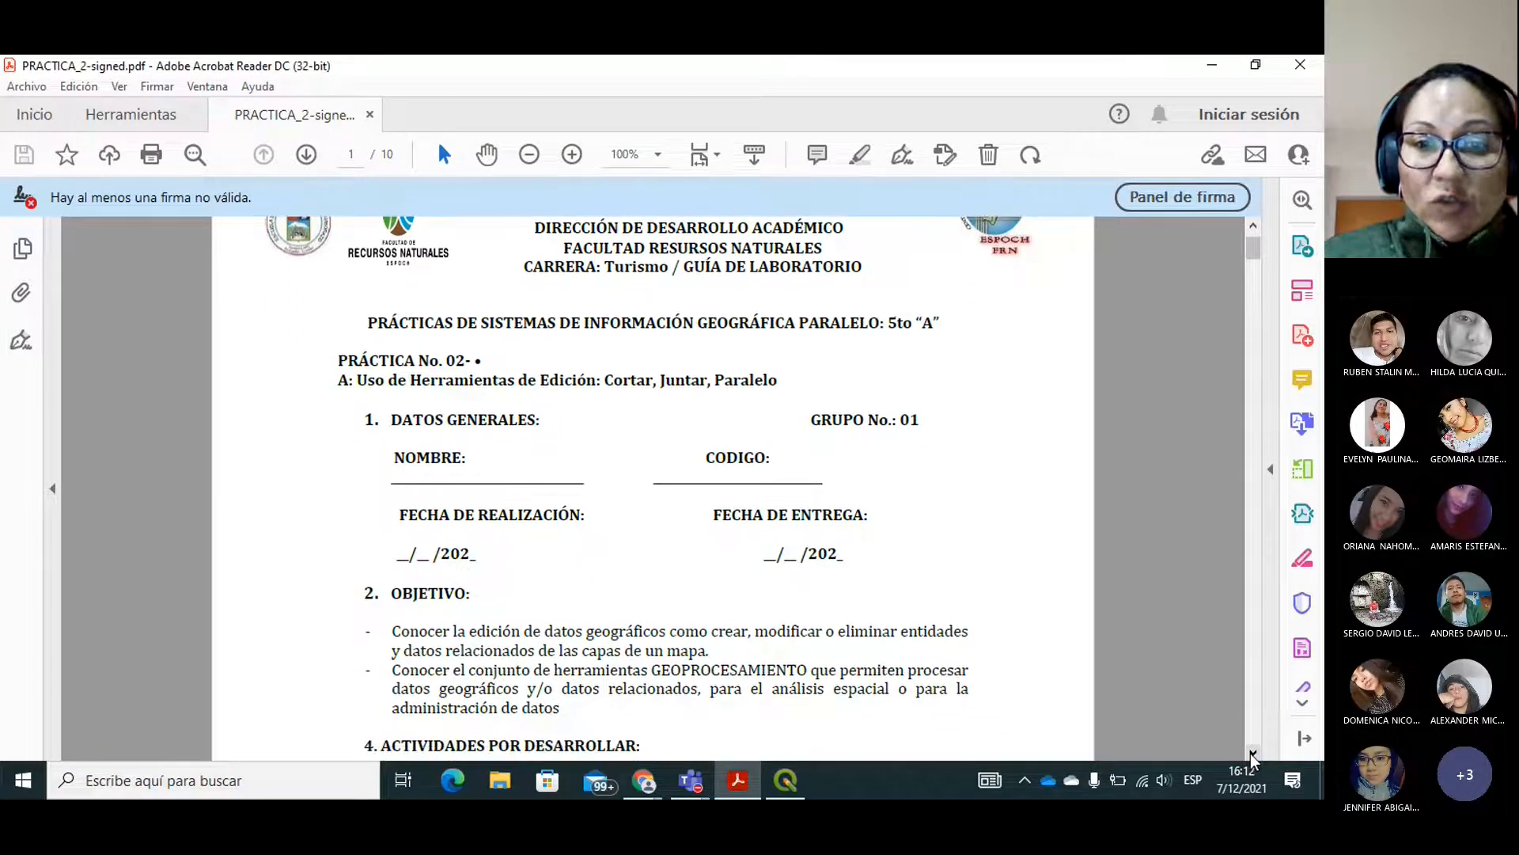
left_click(1253, 752)
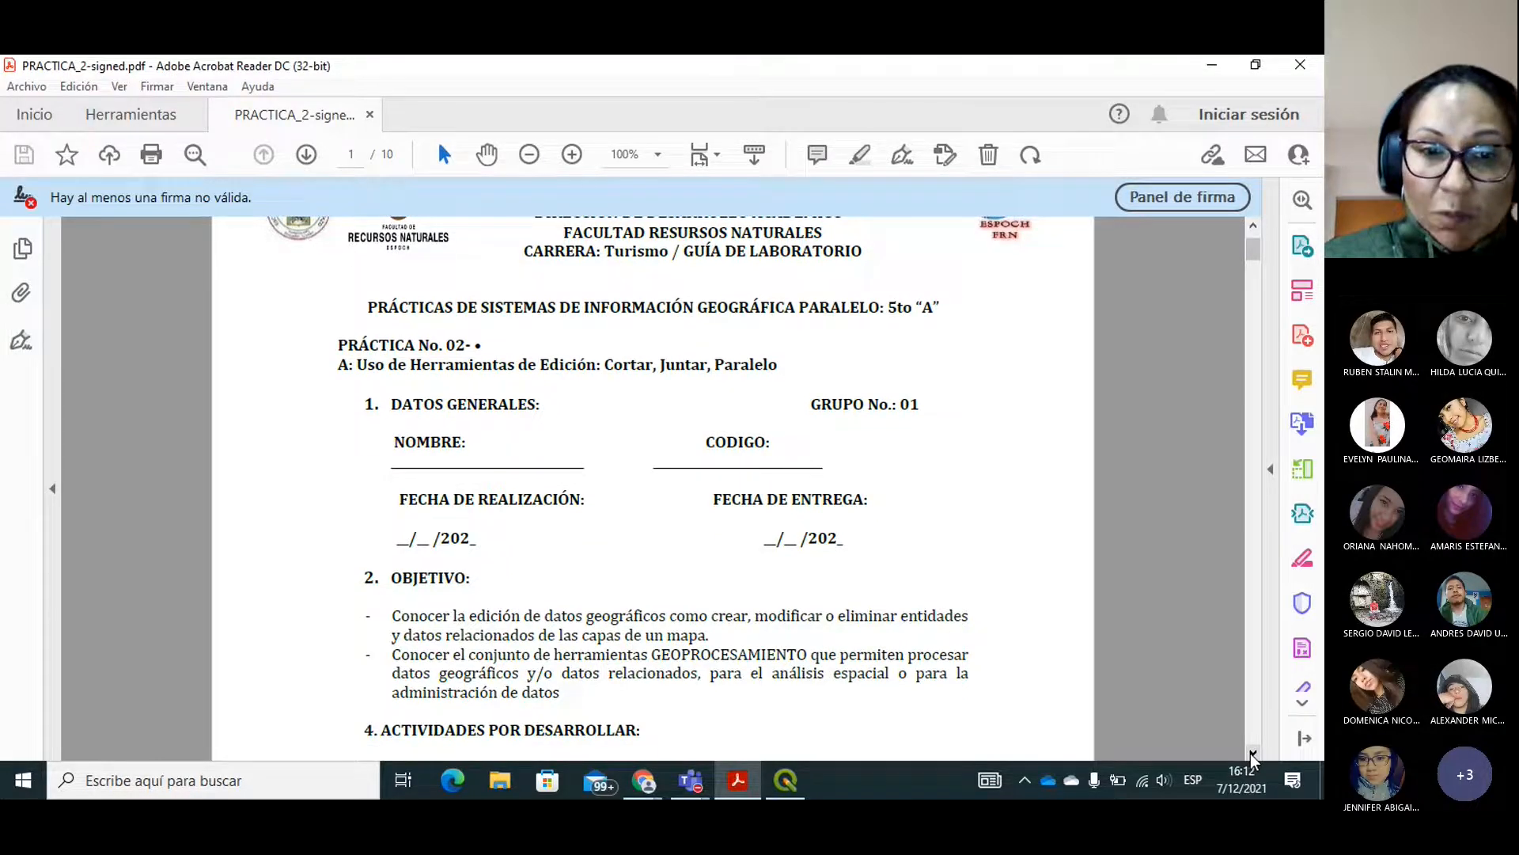
left_click(1253, 753)
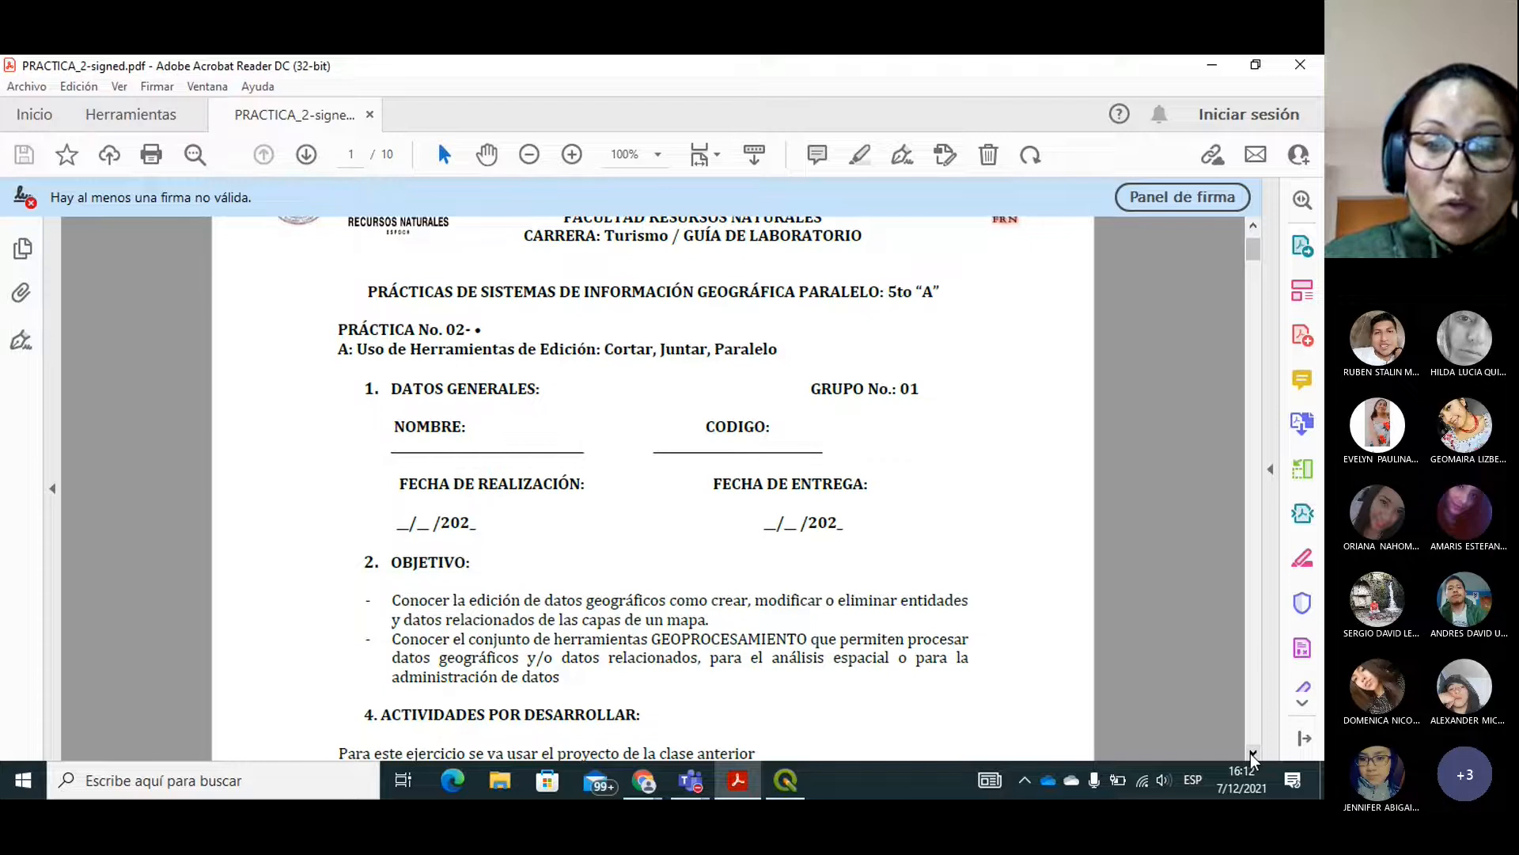
left_click(1253, 752)
left_click(1253, 753)
left_click(1252, 753)
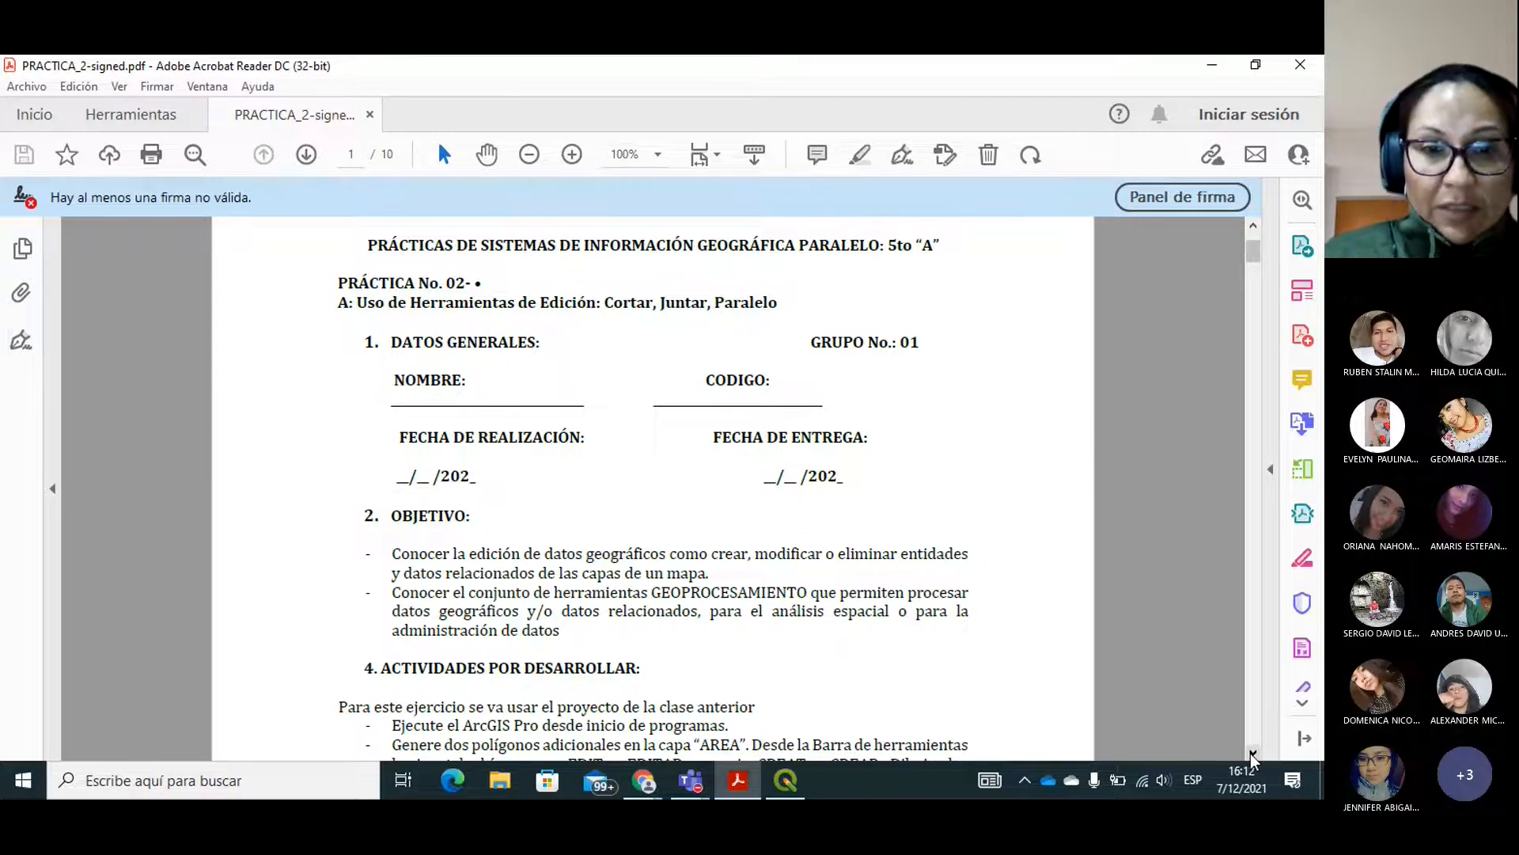
left_click(1252, 753)
left_click(1252, 754)
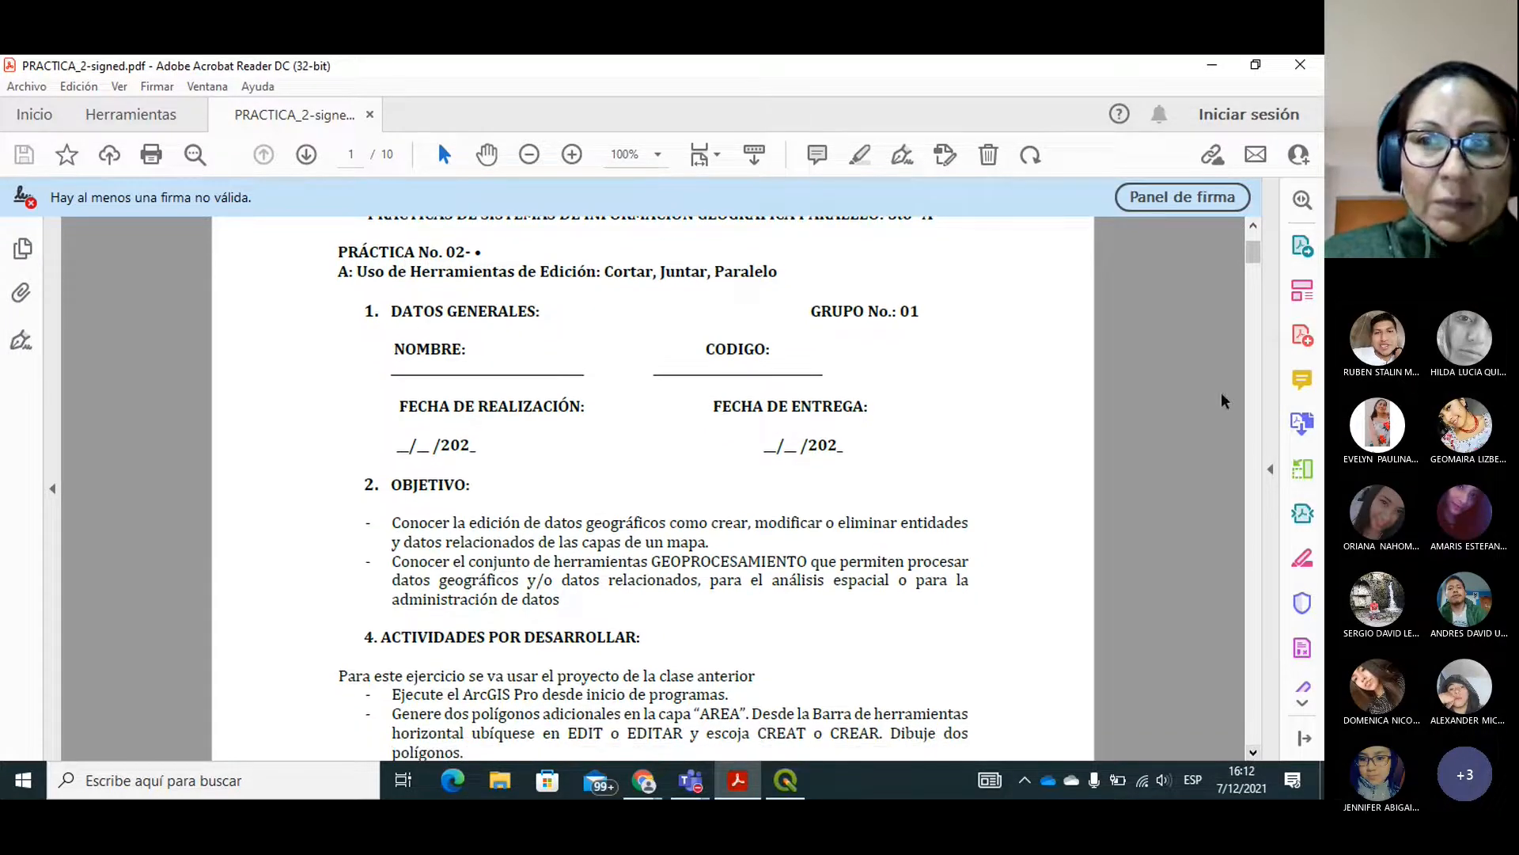
left_click_drag(1253, 251, 1274, 582)
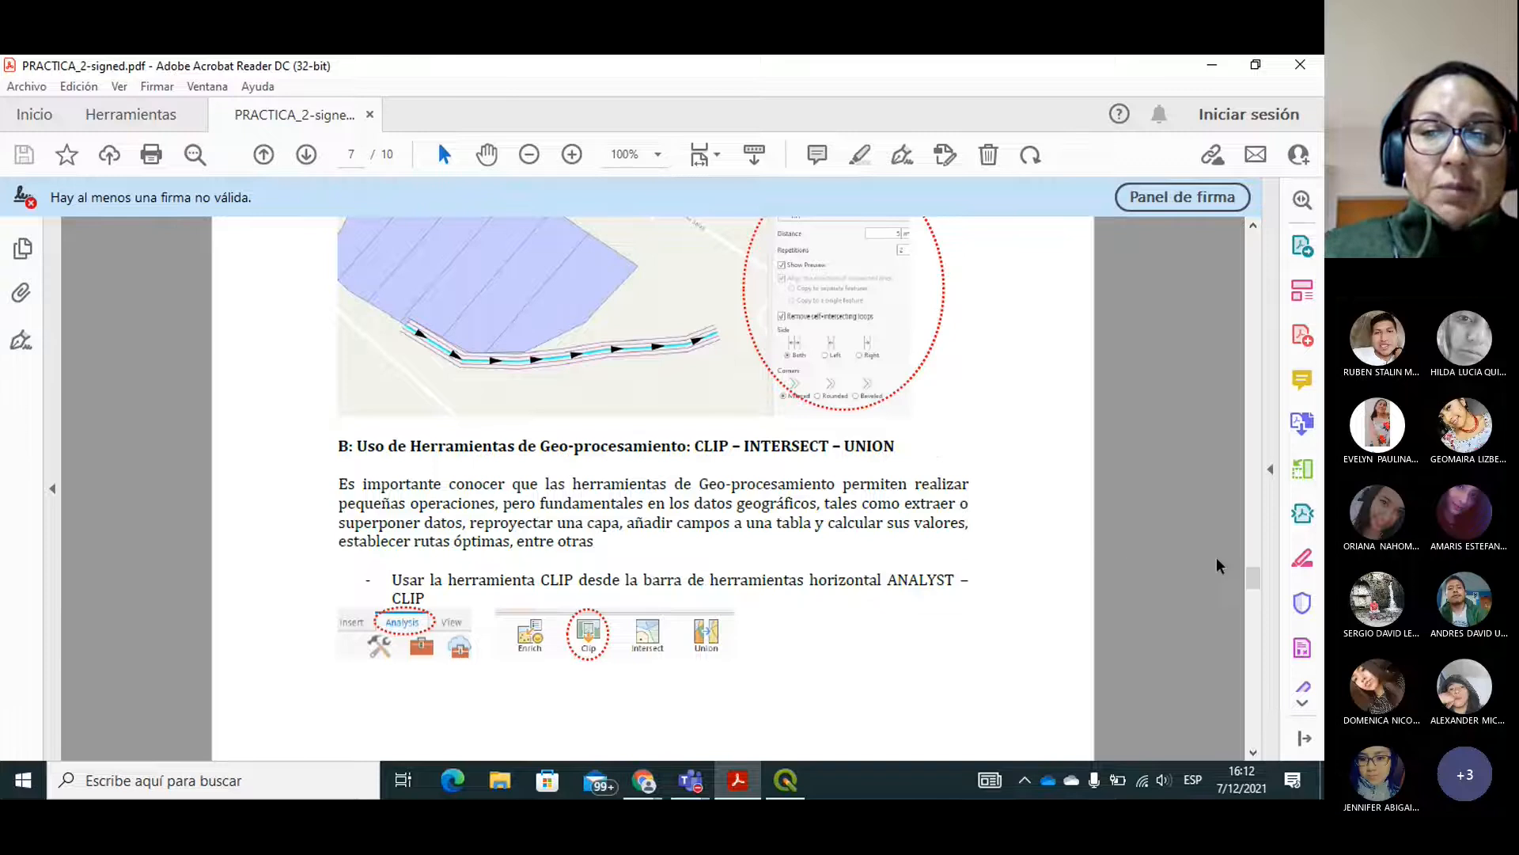
left_click_drag(1256, 586, 1259, 276)
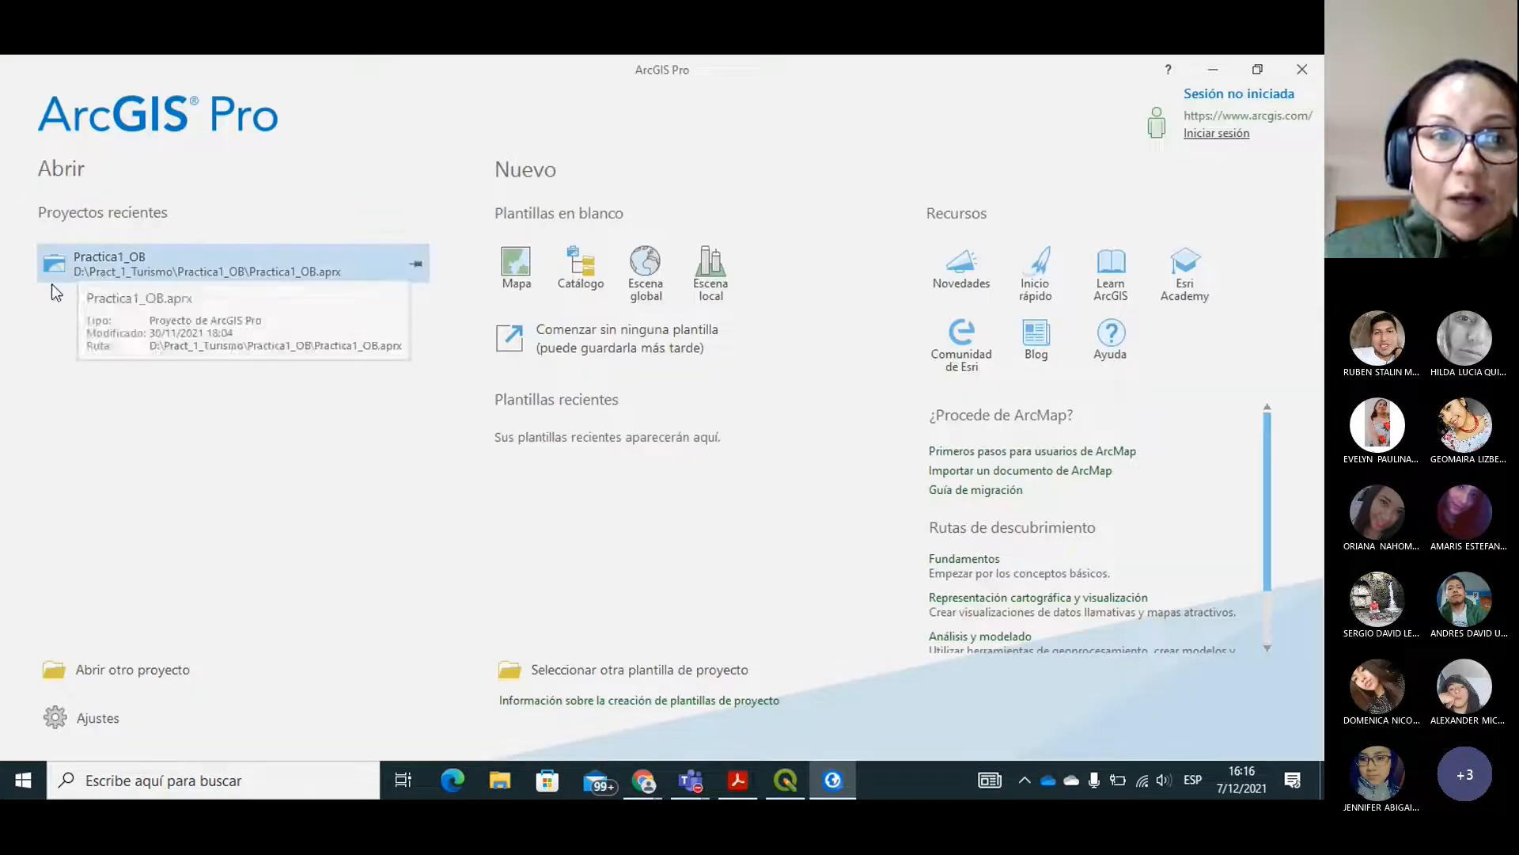
Open the recent ArcGIS Pro project Practica1_OB.
left_click(145, 267)
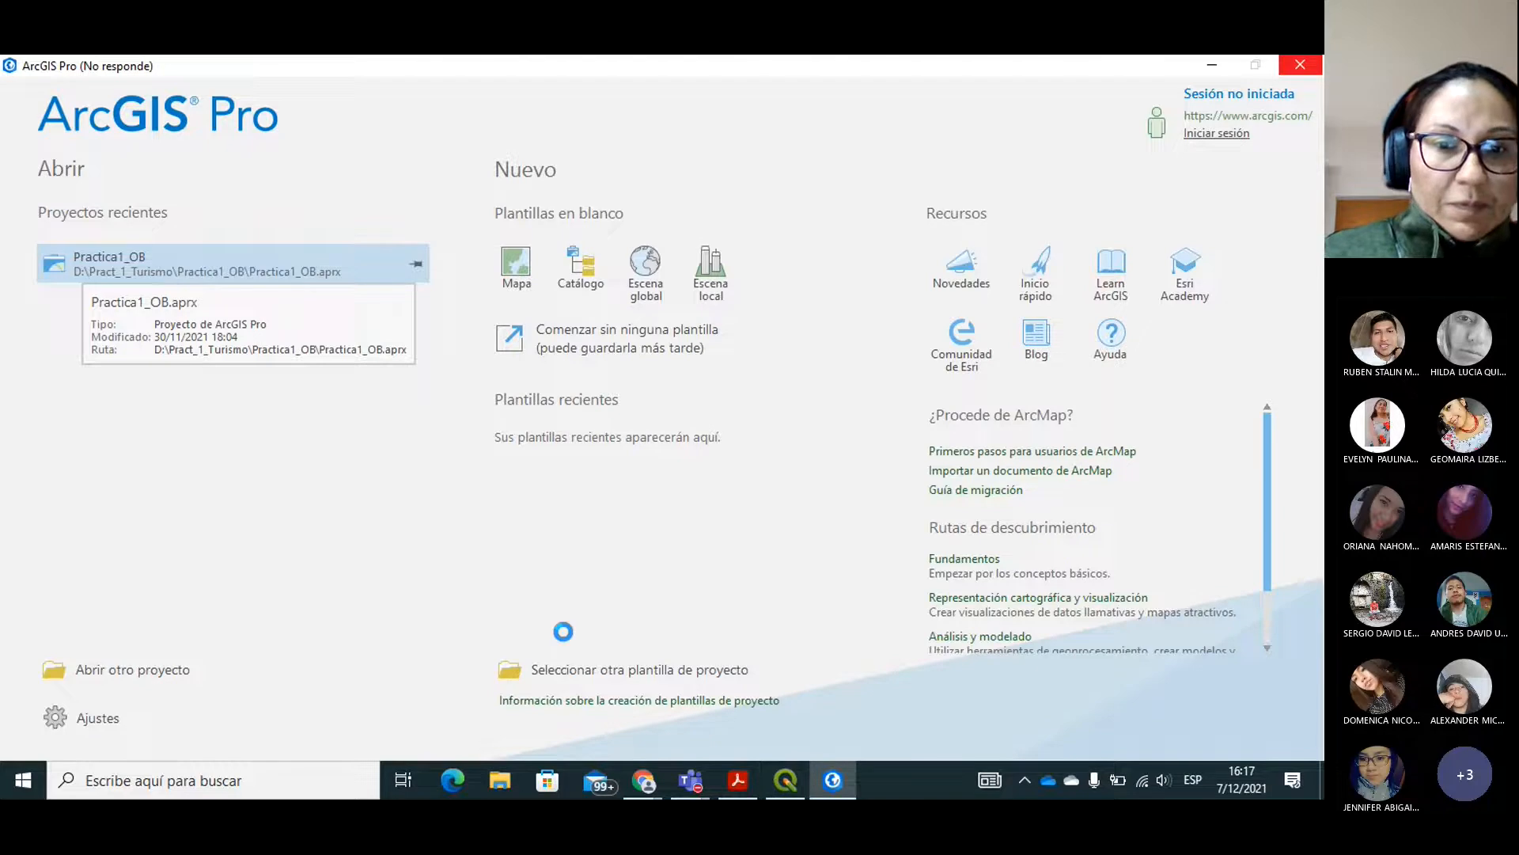
mouse_move(690, 781)
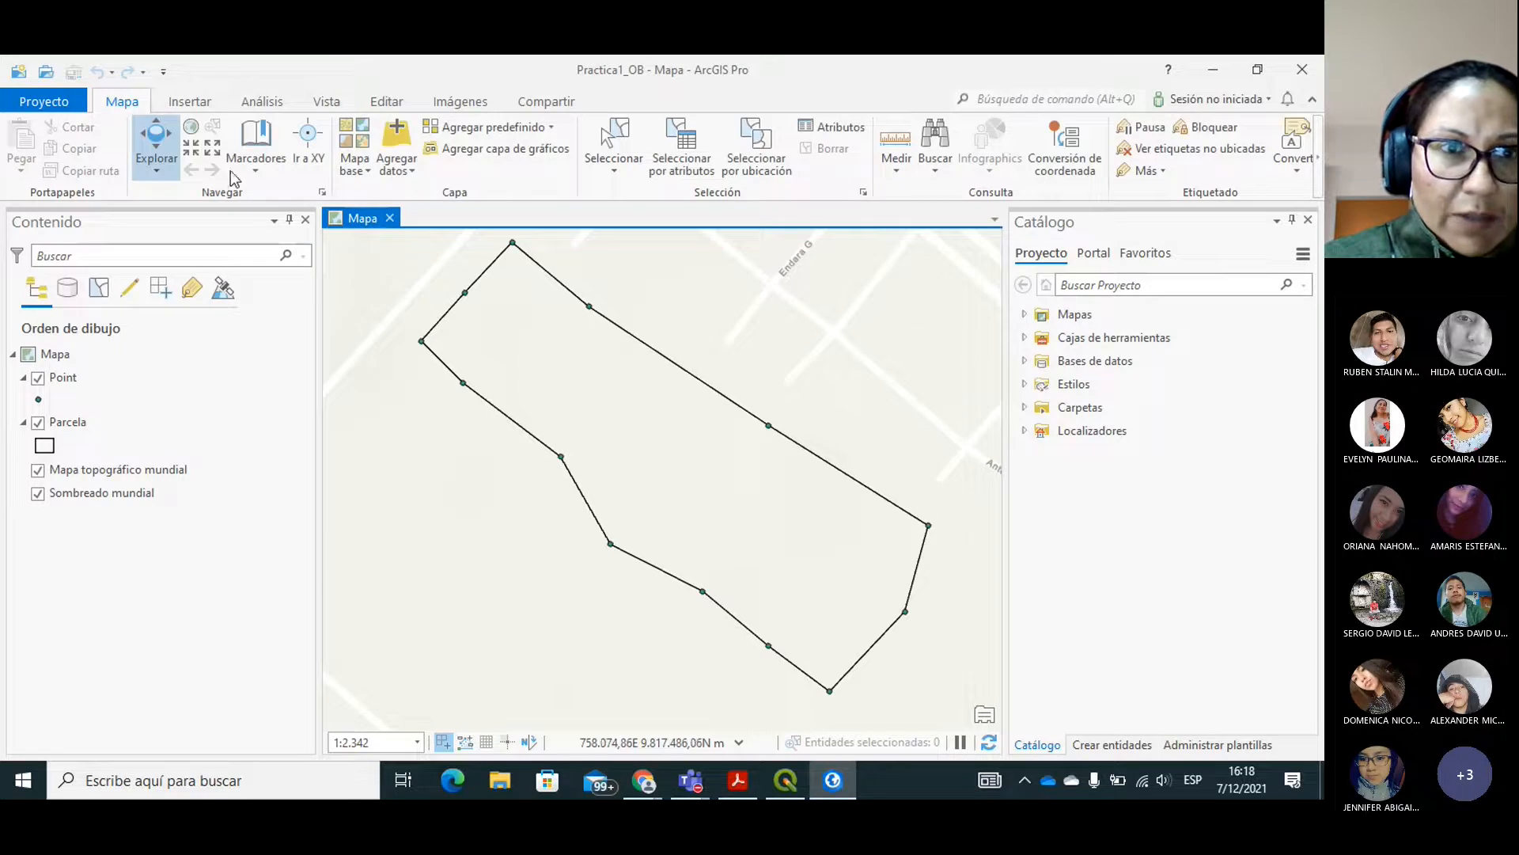
Examine the Parcela polygon and its surrounding streets on the map at a smaller scale.
left_click(215, 150)
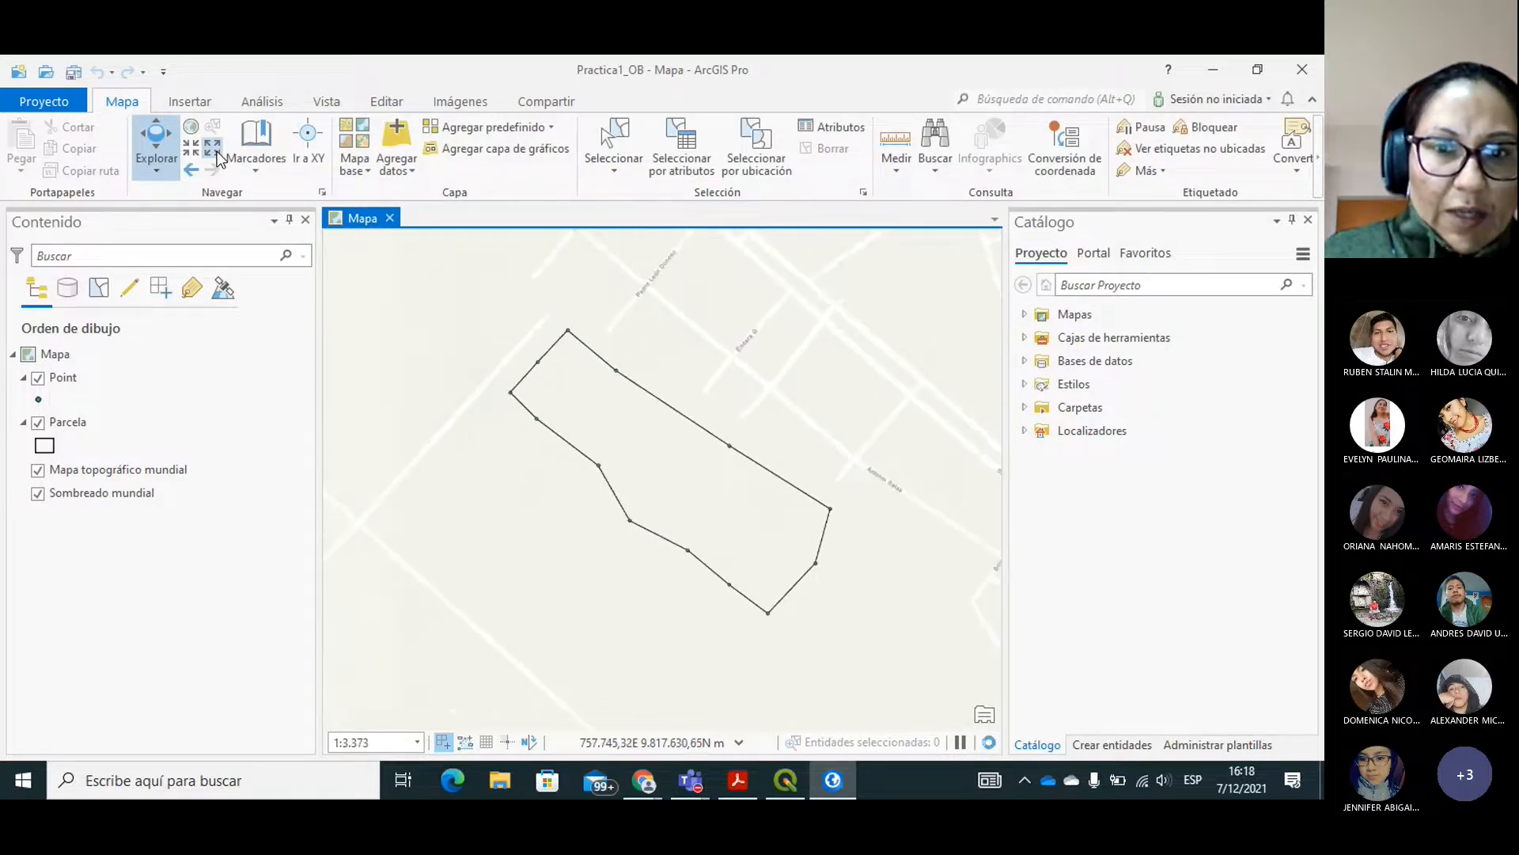
left_click(215, 150)
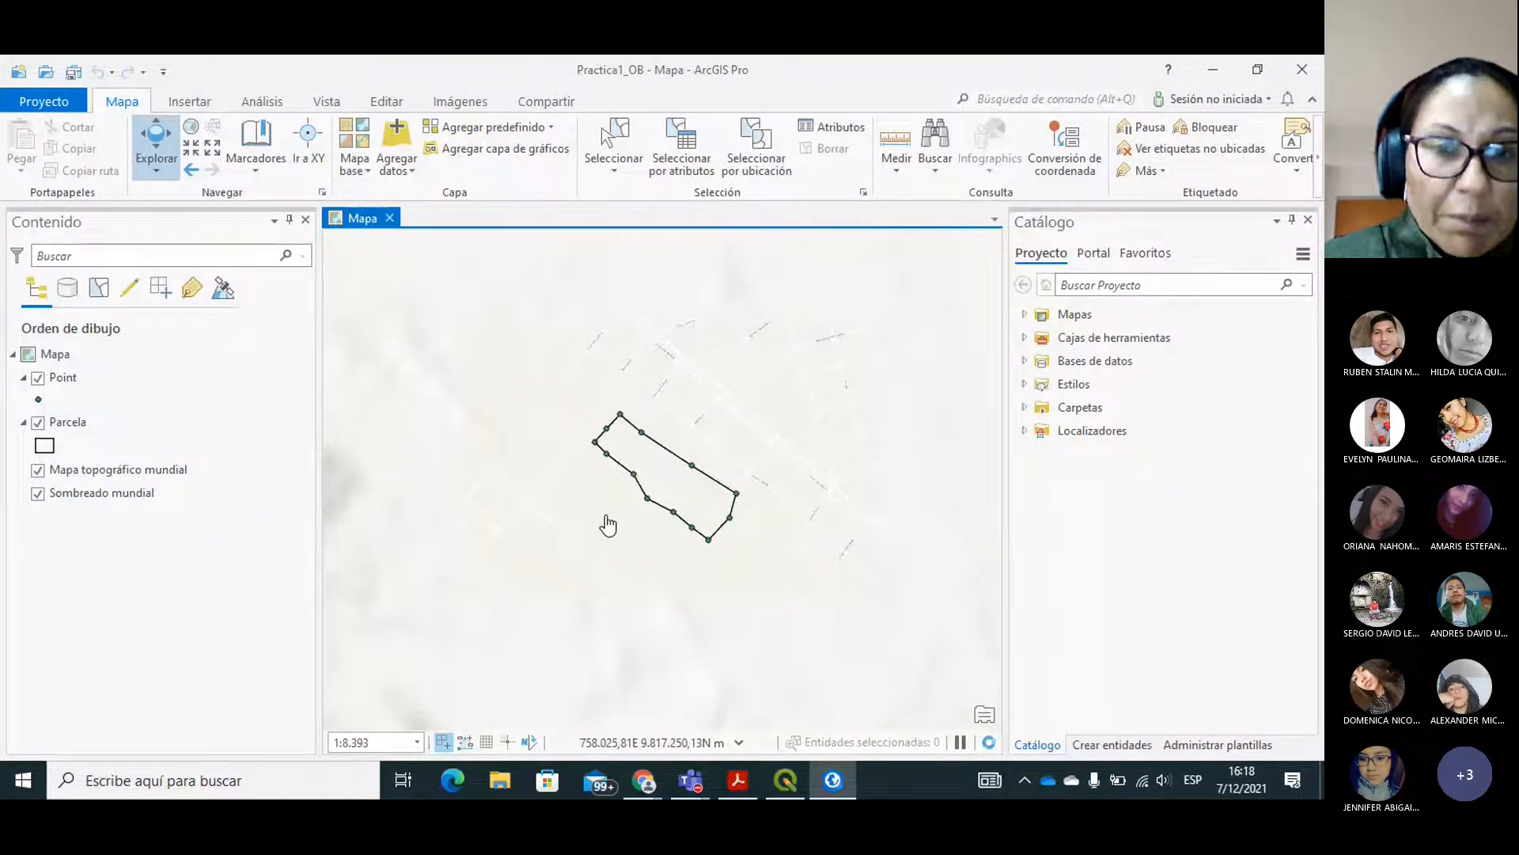
left_click_drag(621, 512, 610, 451)
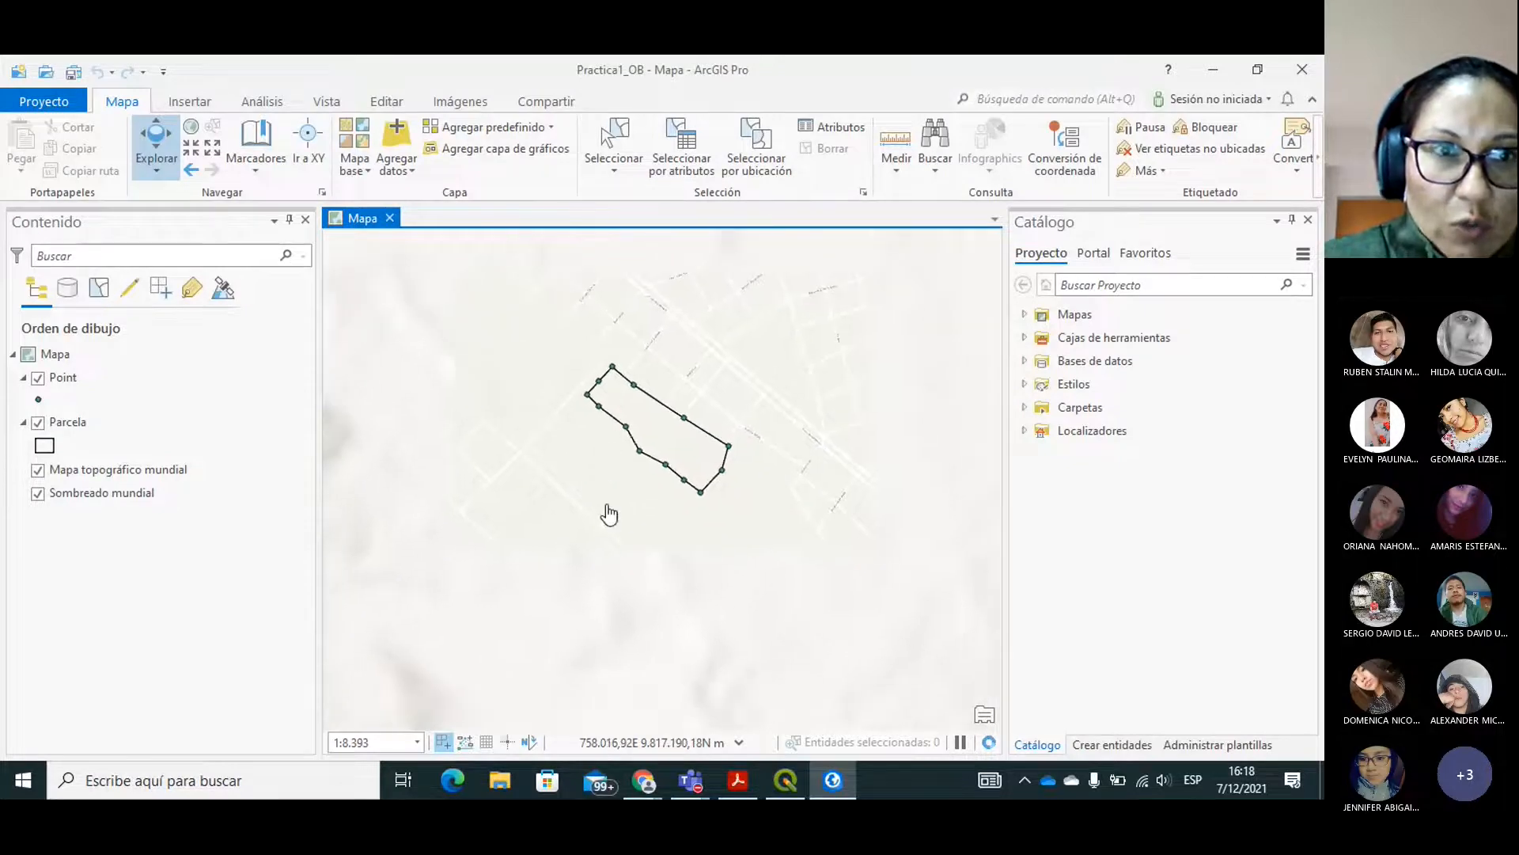
left_click(192, 150)
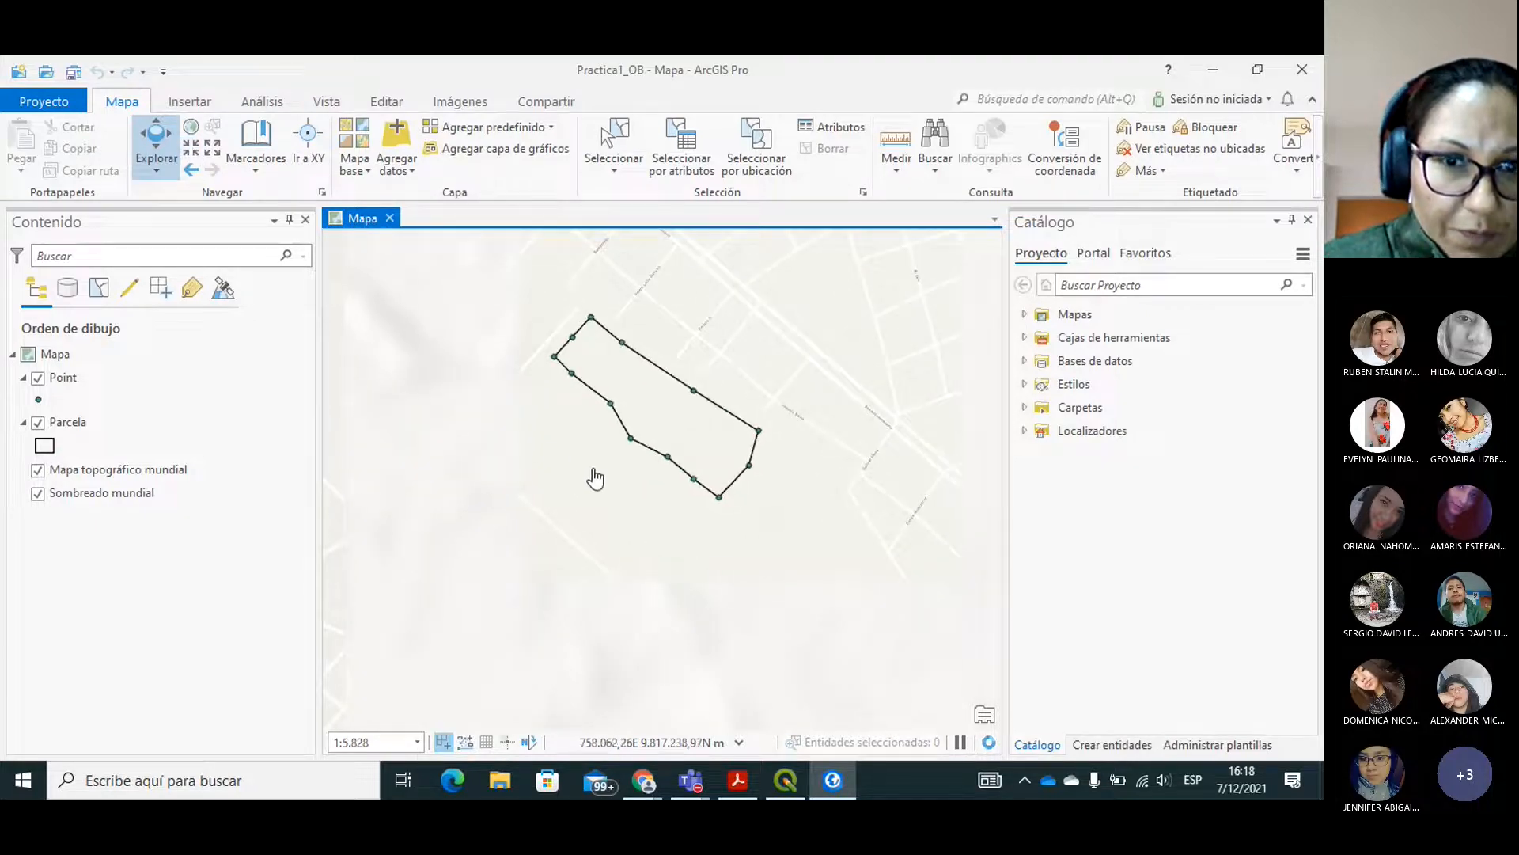
left_click_drag(624, 482, 769, 469)
left_click_drag(778, 323, 581, 262)
left_click_drag(628, 383, 670, 500)
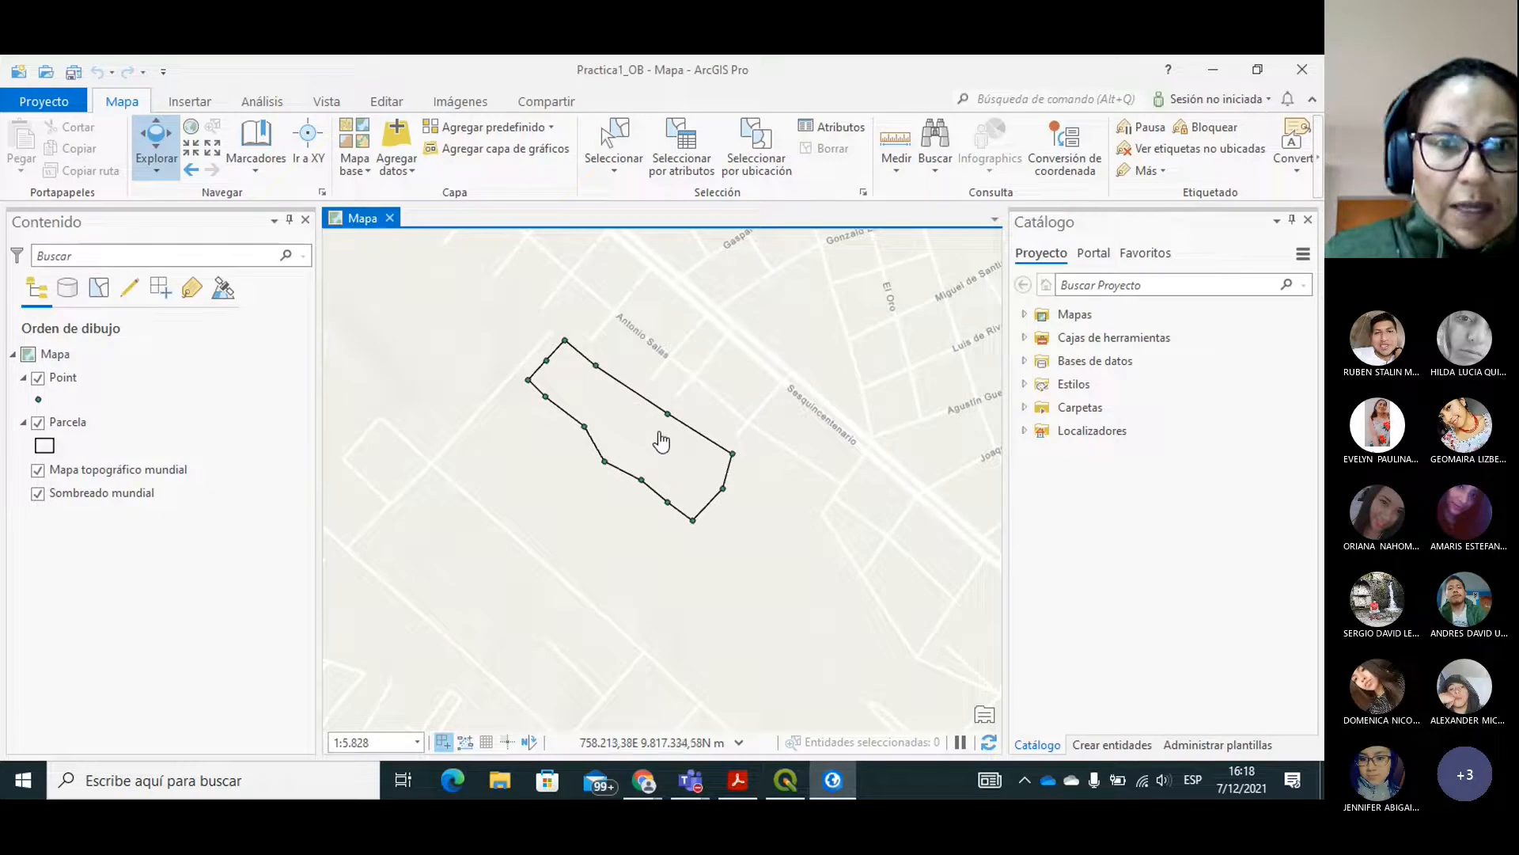
left_click_drag(644, 441, 609, 439)
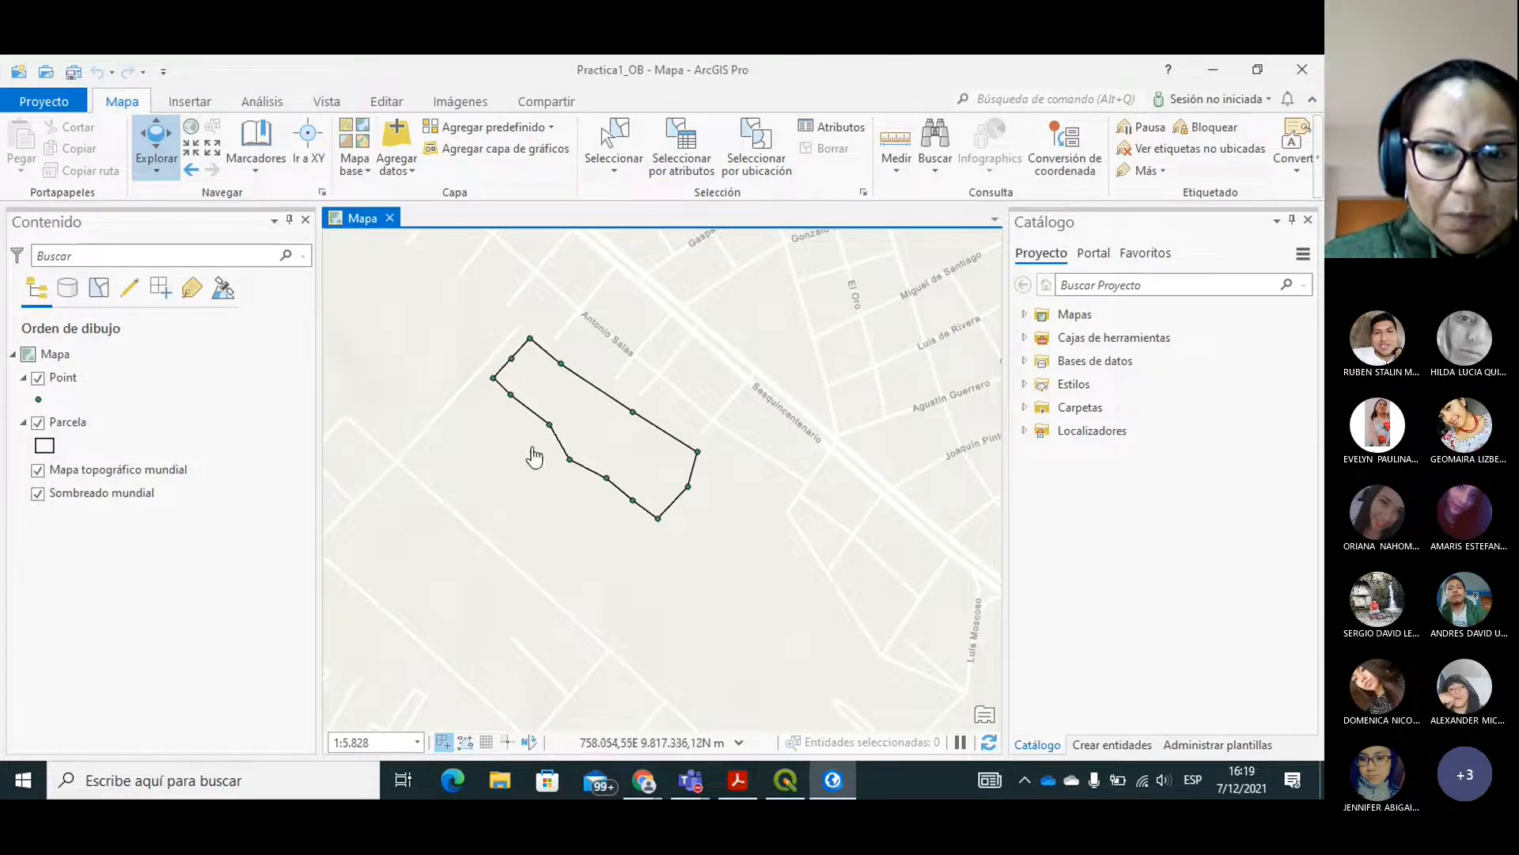
Switch to the QGIS 2.18.28 installation wizard and finish it.
left_click(781, 780)
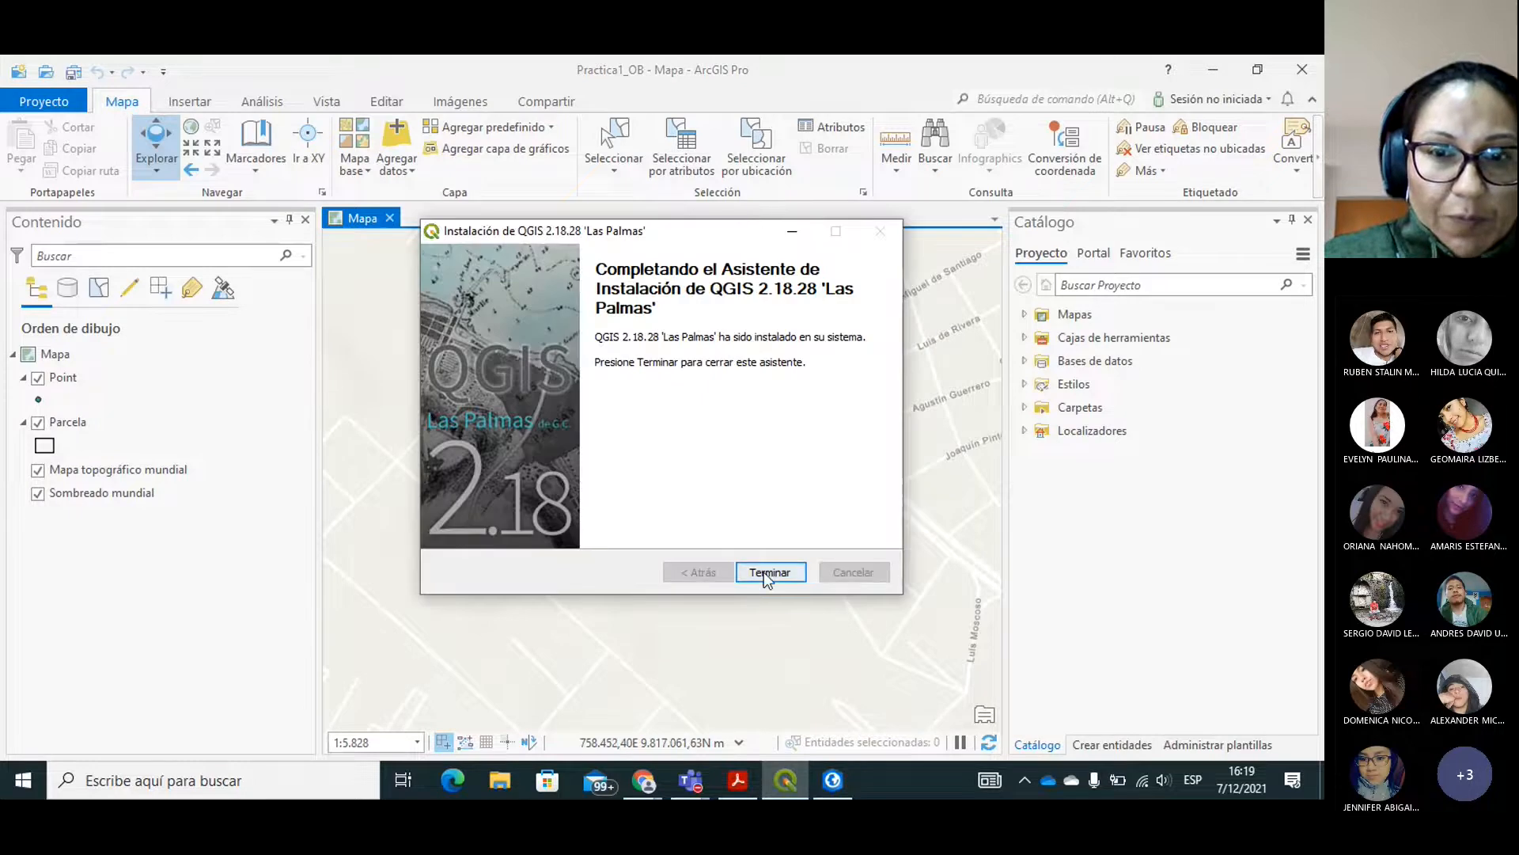
left_click(768, 576)
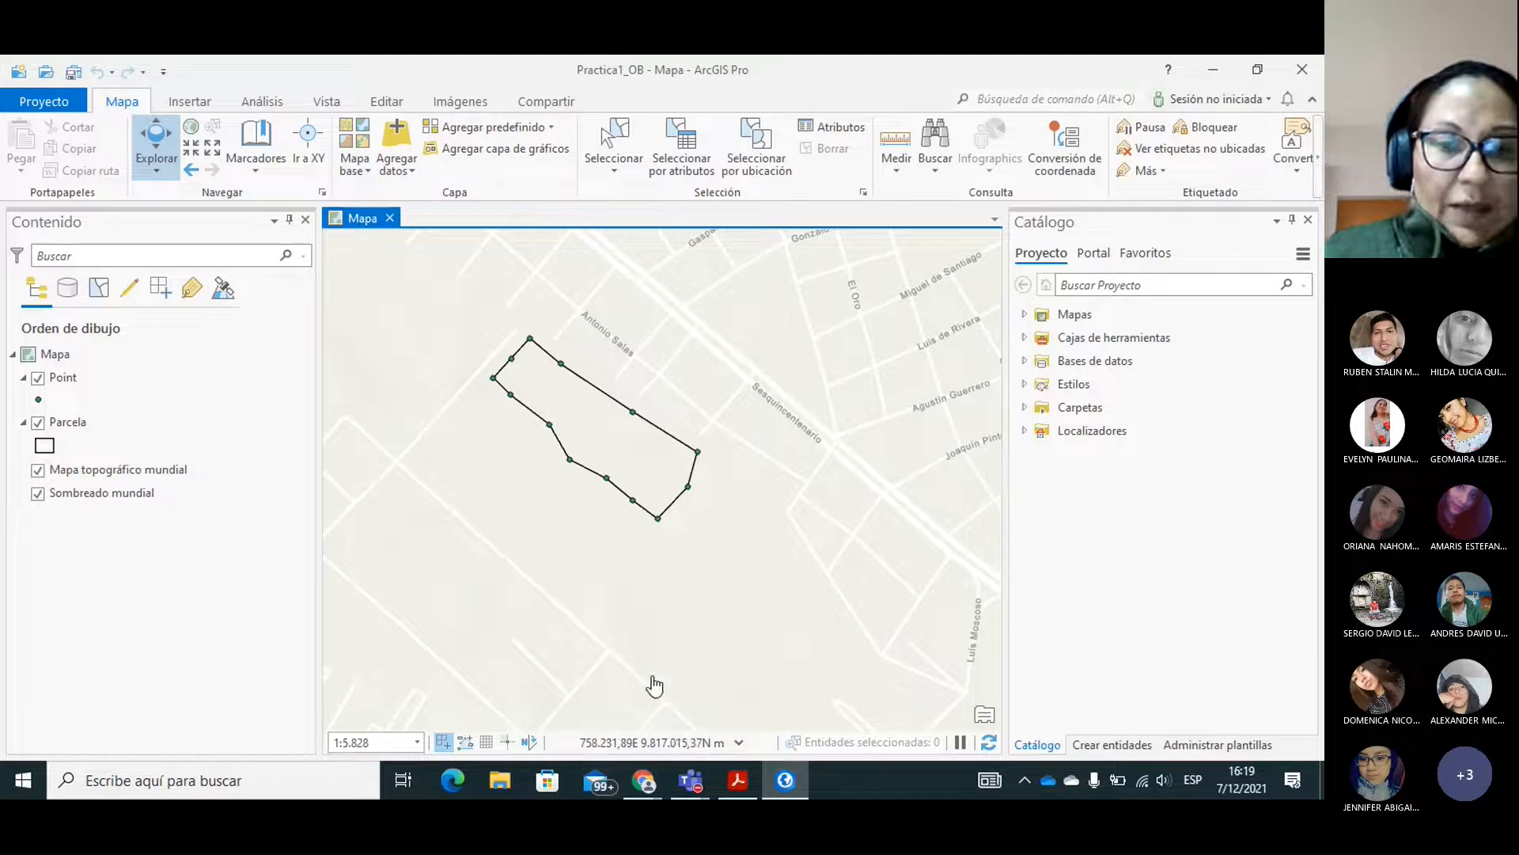
Switch to Acrobat Reader to check the guide's instructions for drawing two additional polygons, and return to ArcGIS Pro.
left_click(728, 780)
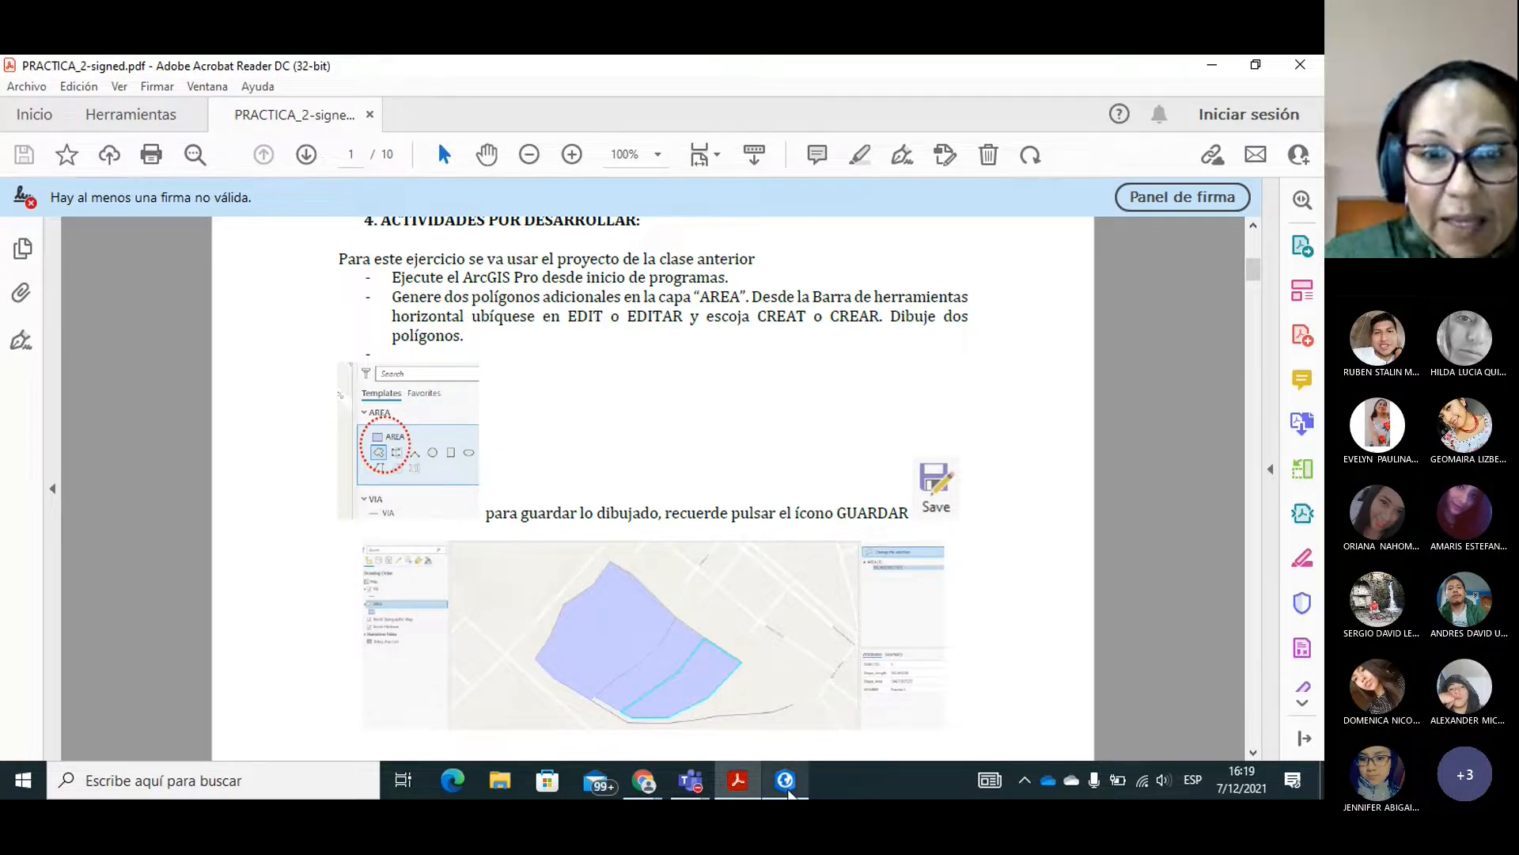
left_click(787, 785)
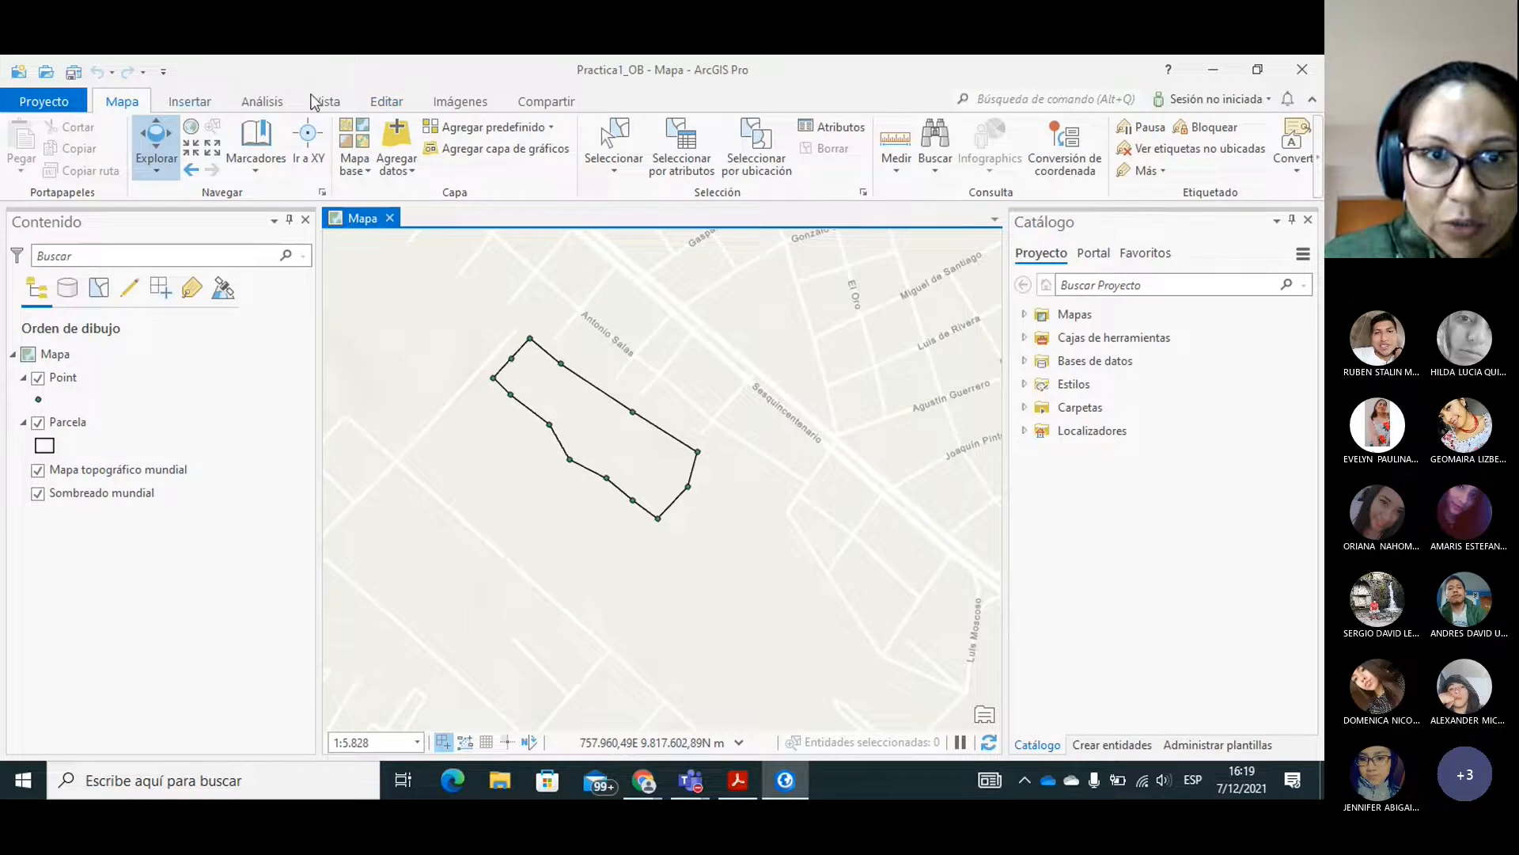
Create a six-vertex polygon in the Parcela layer along the existing plot's southwest side, snapping four vertices to the plot's boundary points.
left_click(386, 105)
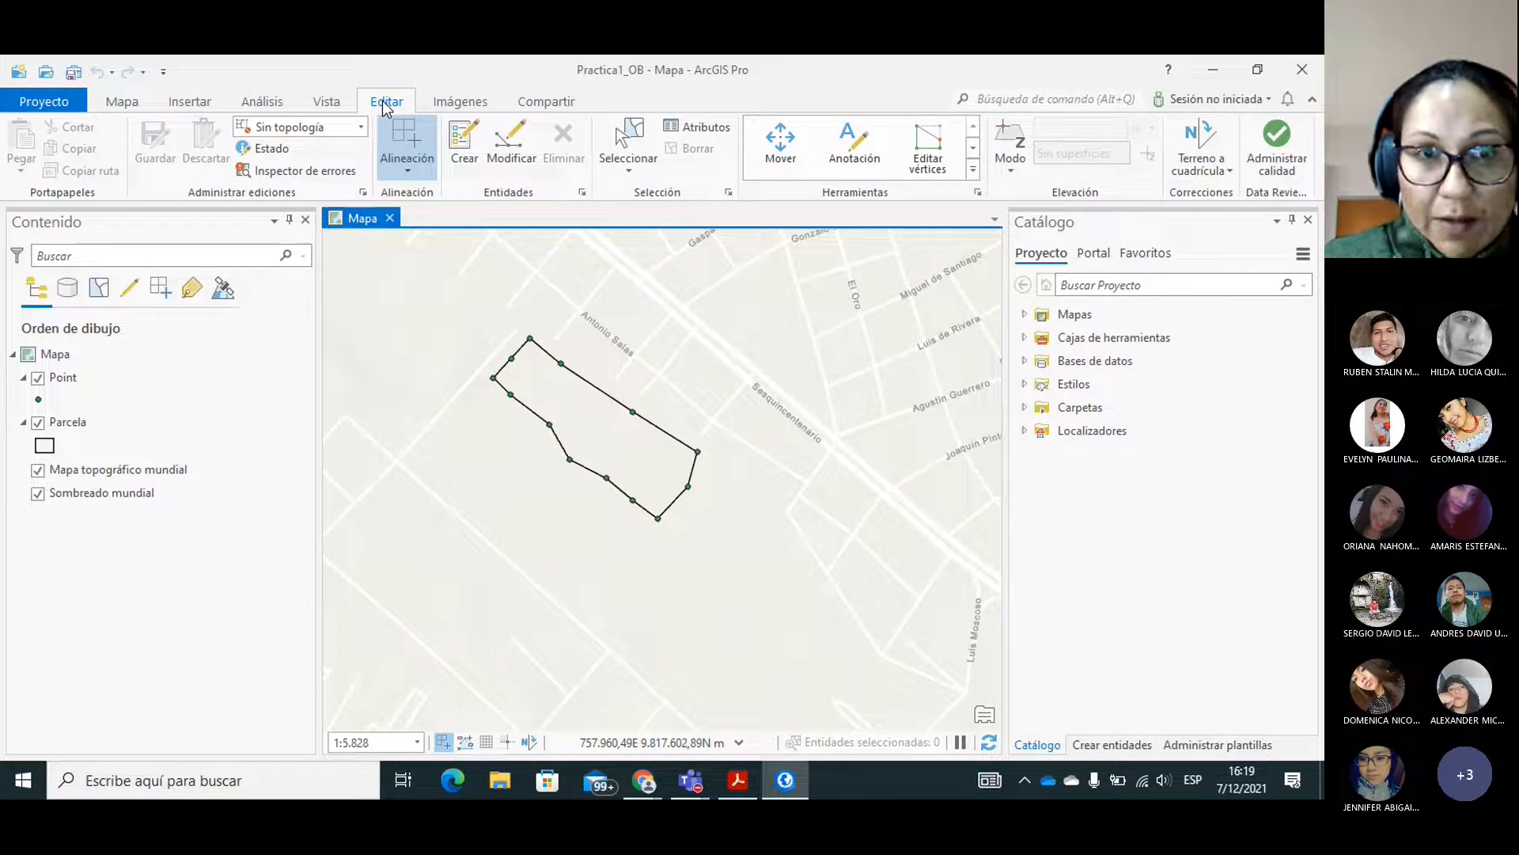
left_click(465, 147)
left_click(72, 420)
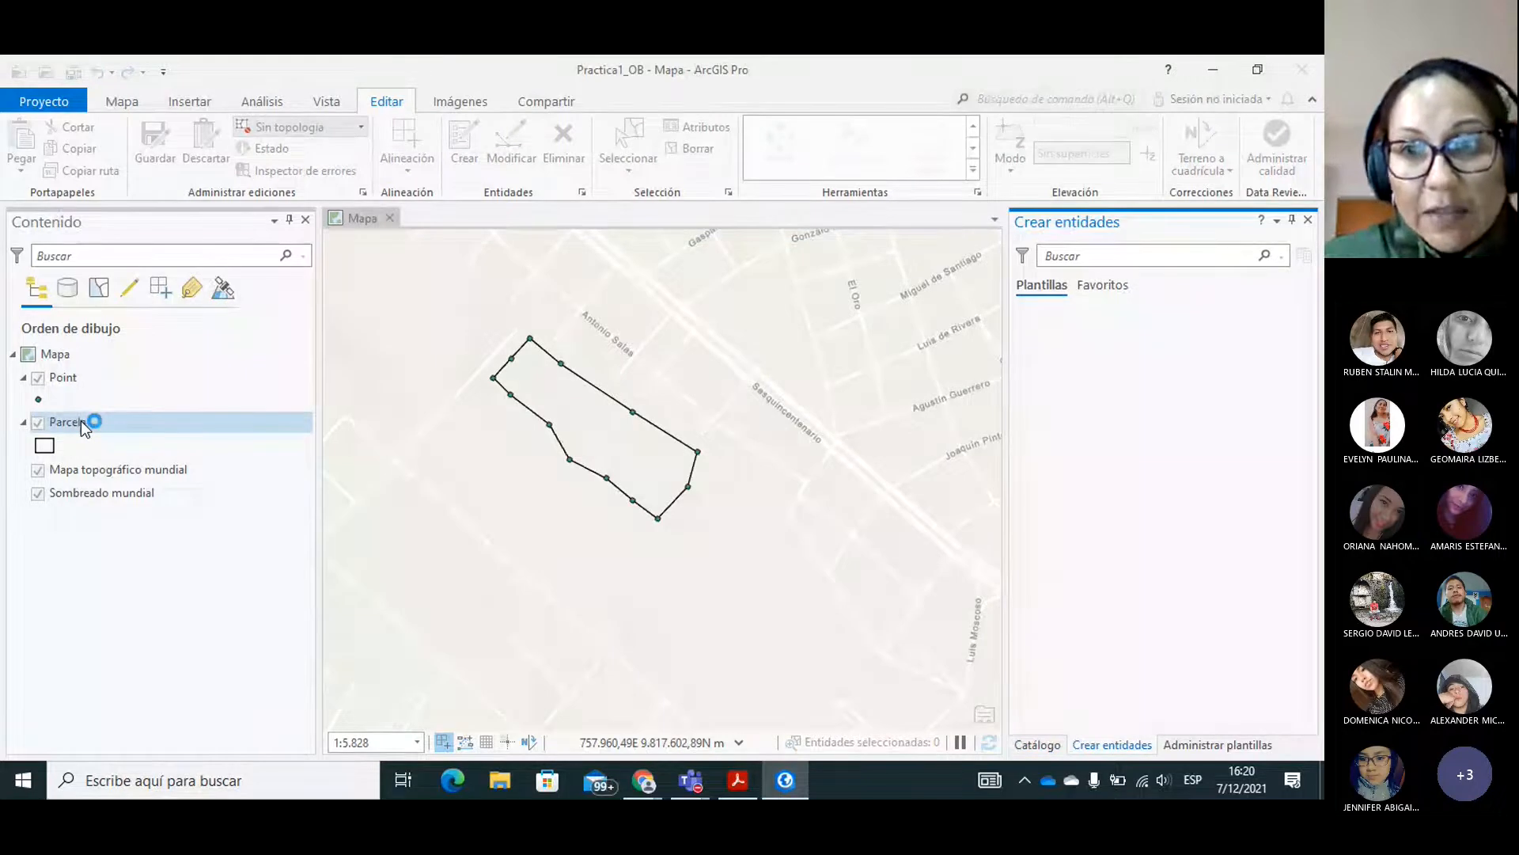
left_click(1042, 336)
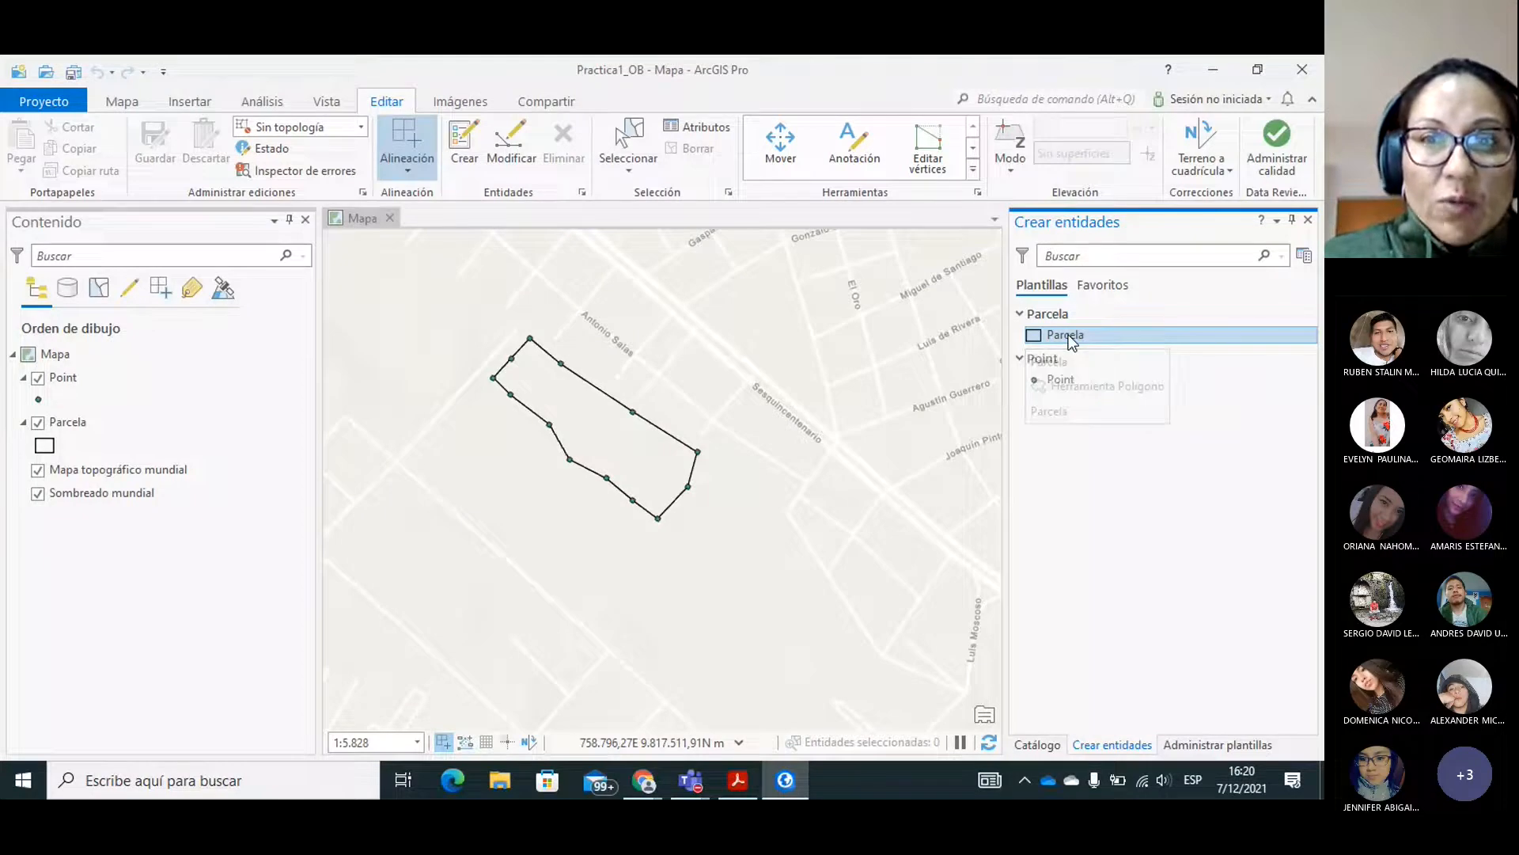
left_click(1068, 336)
left_click(460, 153)
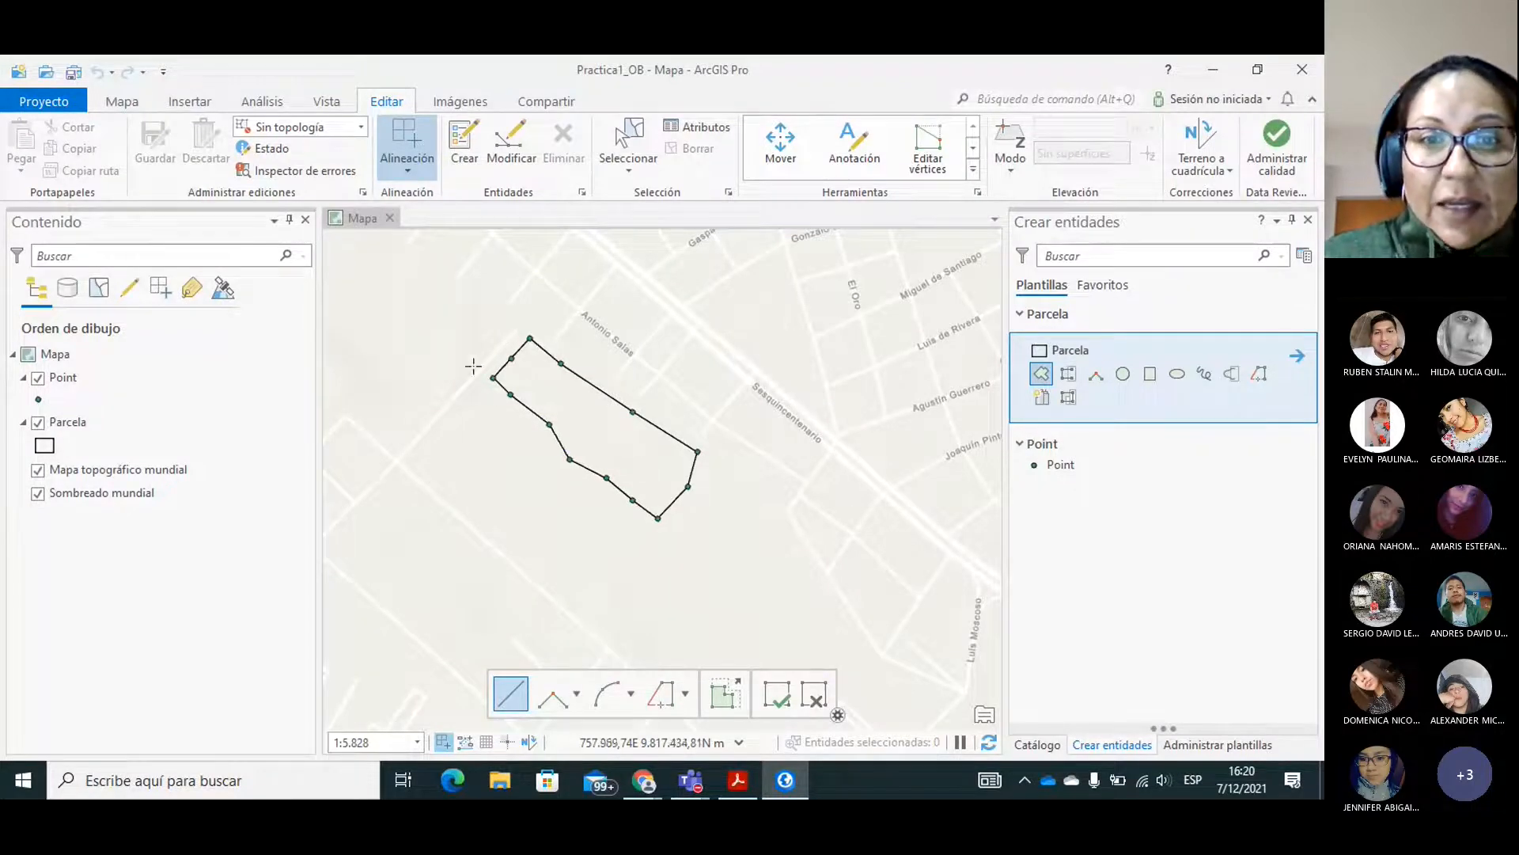
left_click(441, 441)
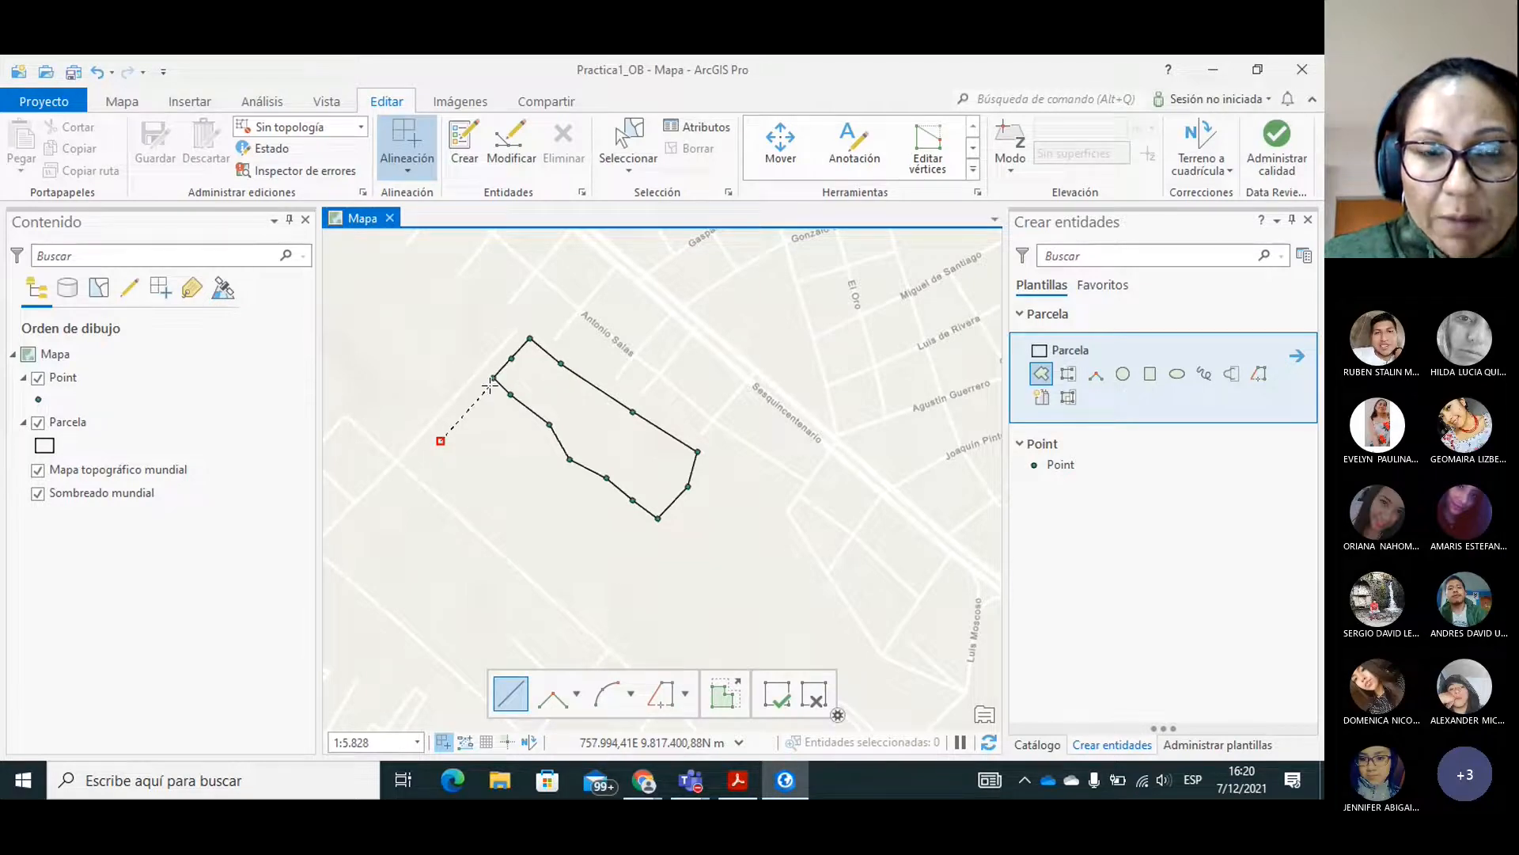
left_click(493, 378)
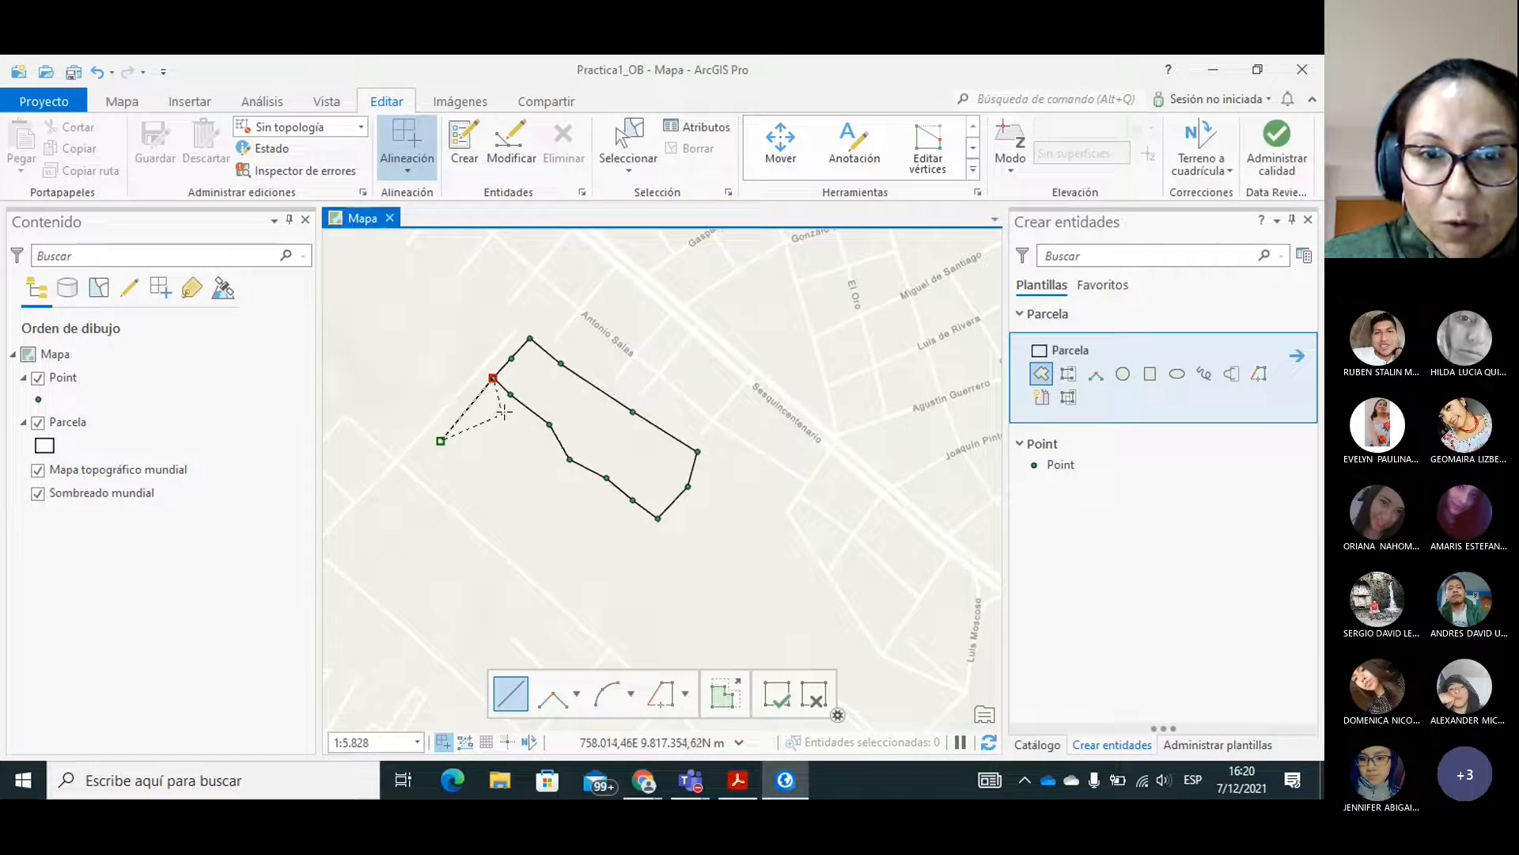
left_click(510, 395)
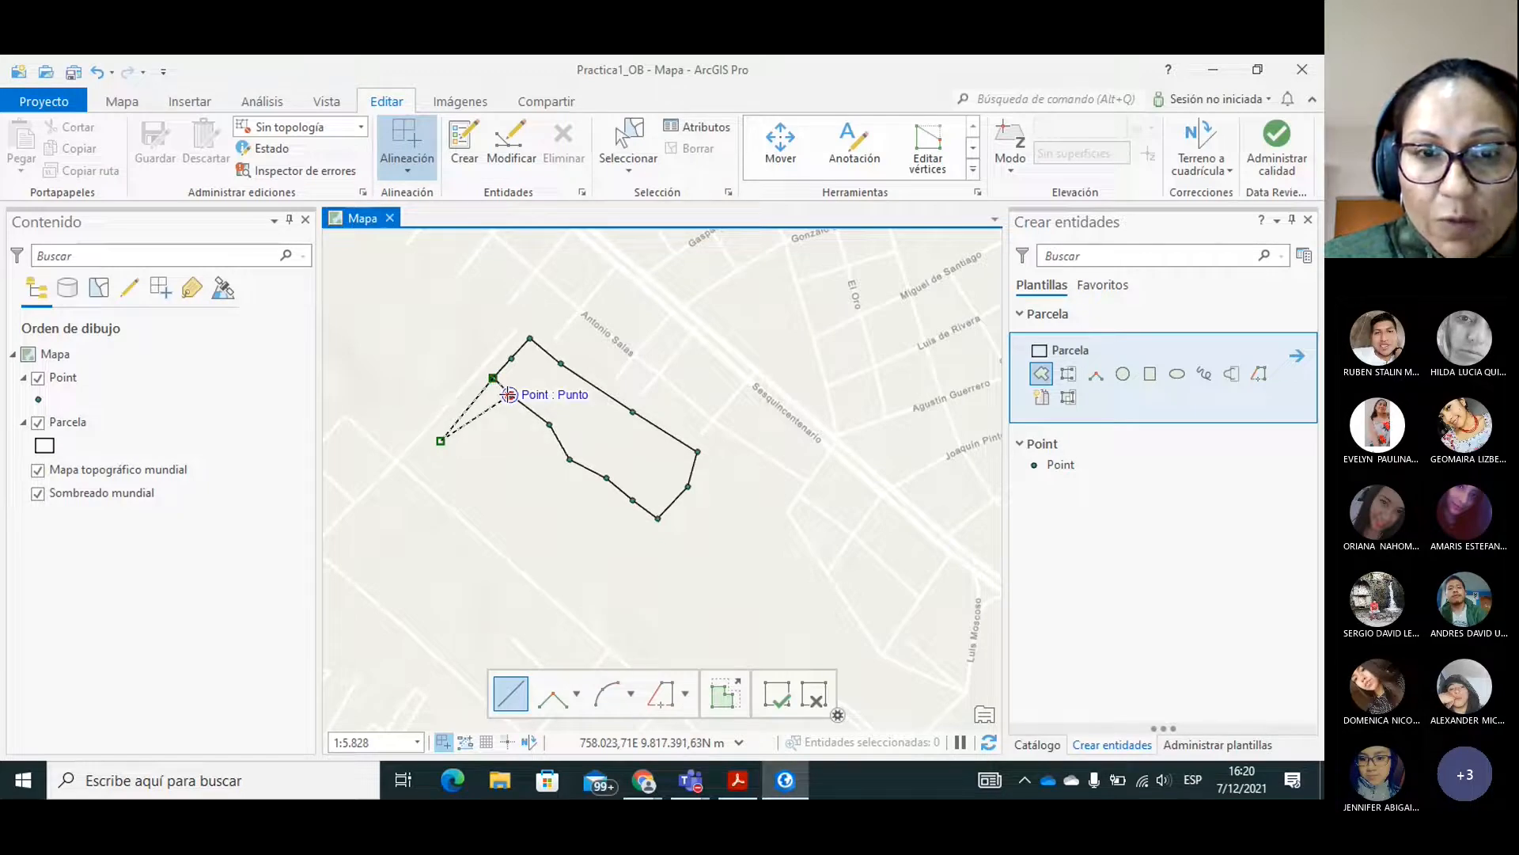
left_click(550, 424)
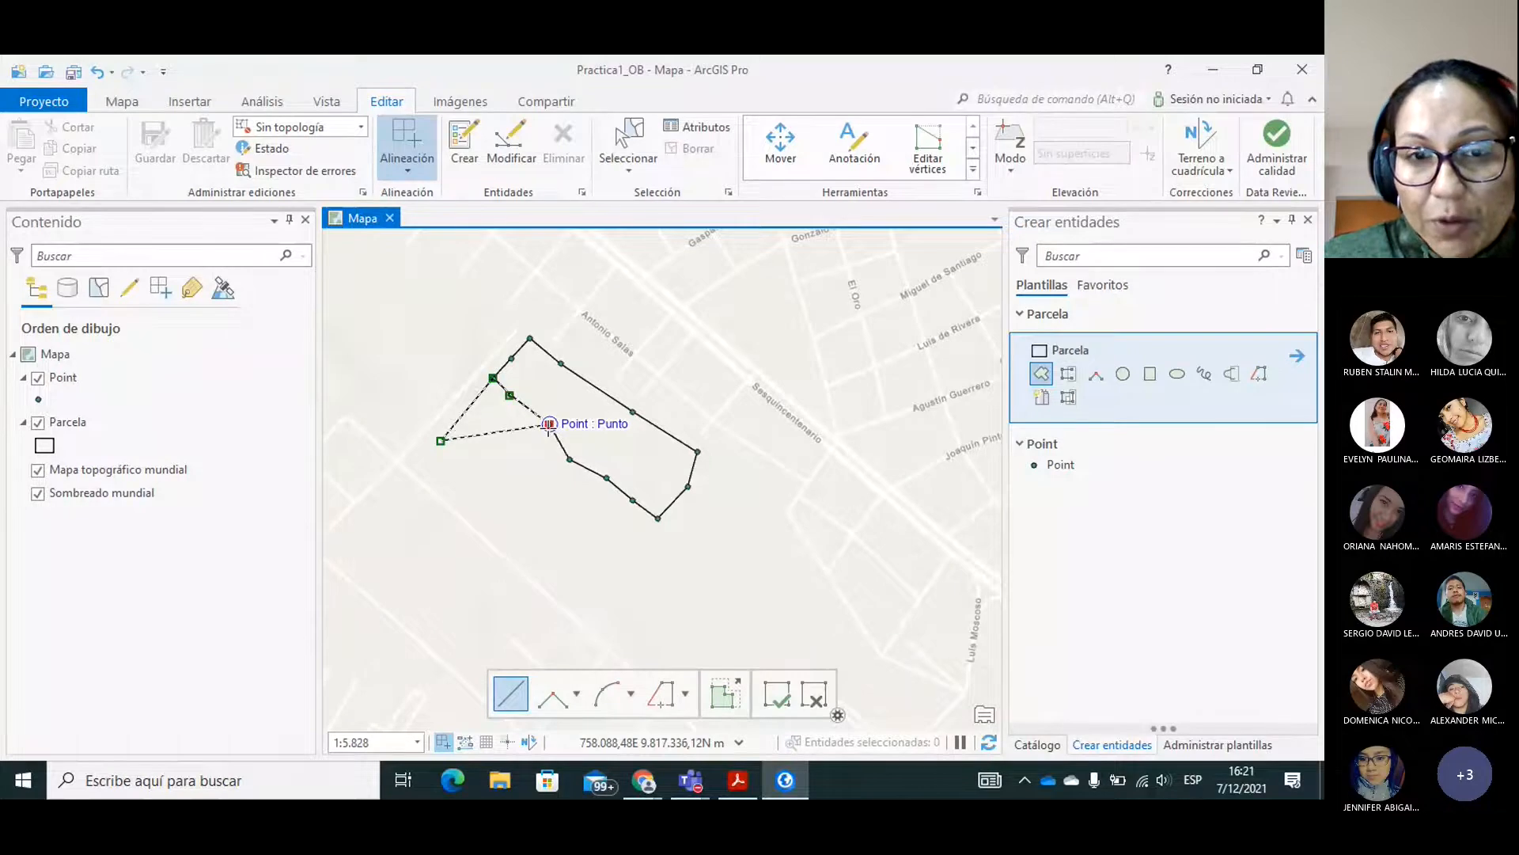
left_click(569, 459)
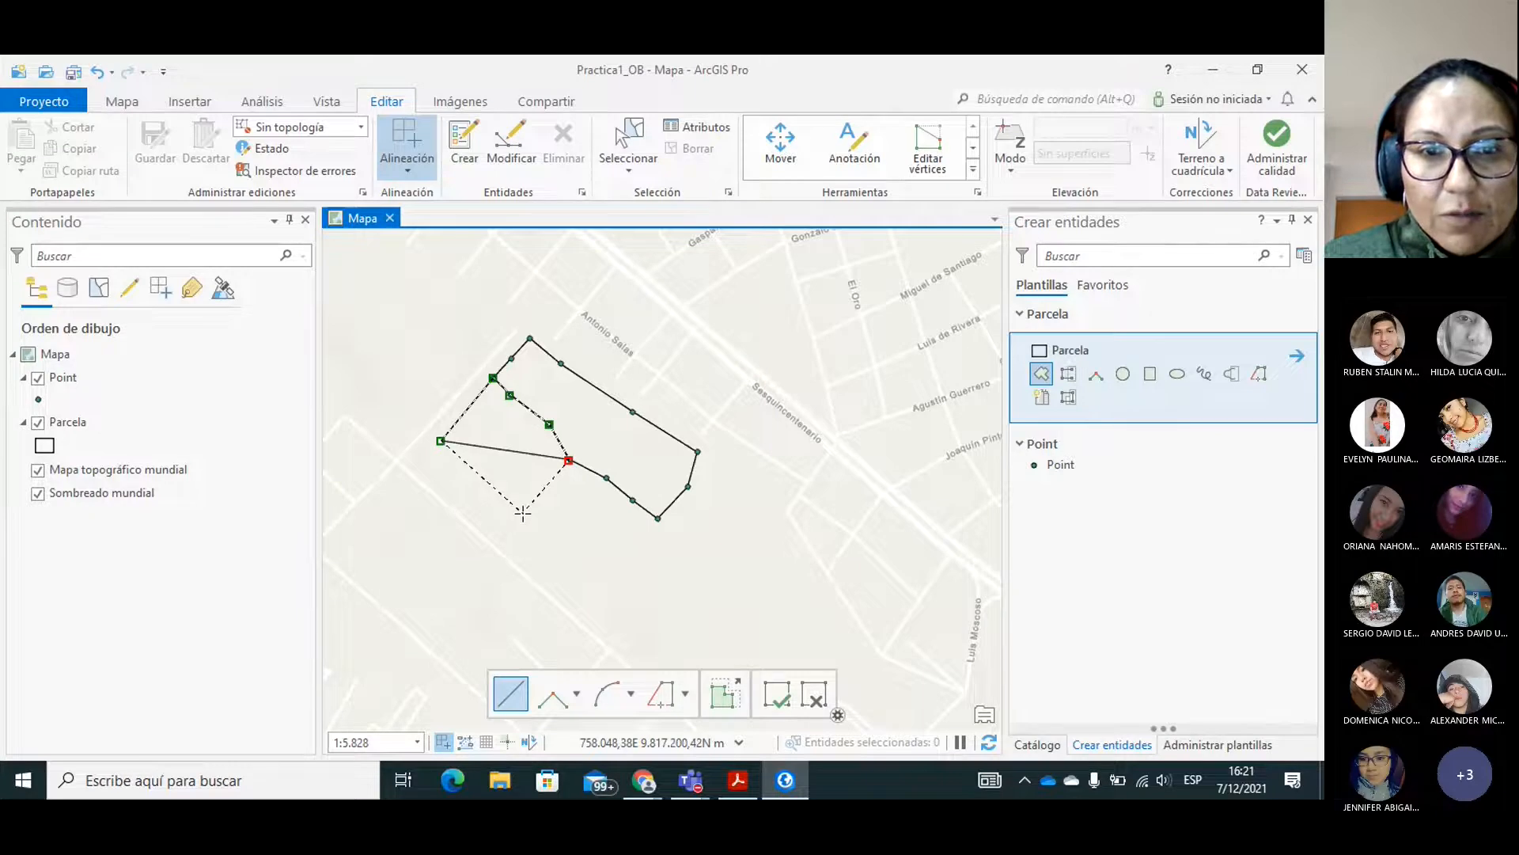
double_click(526, 512)
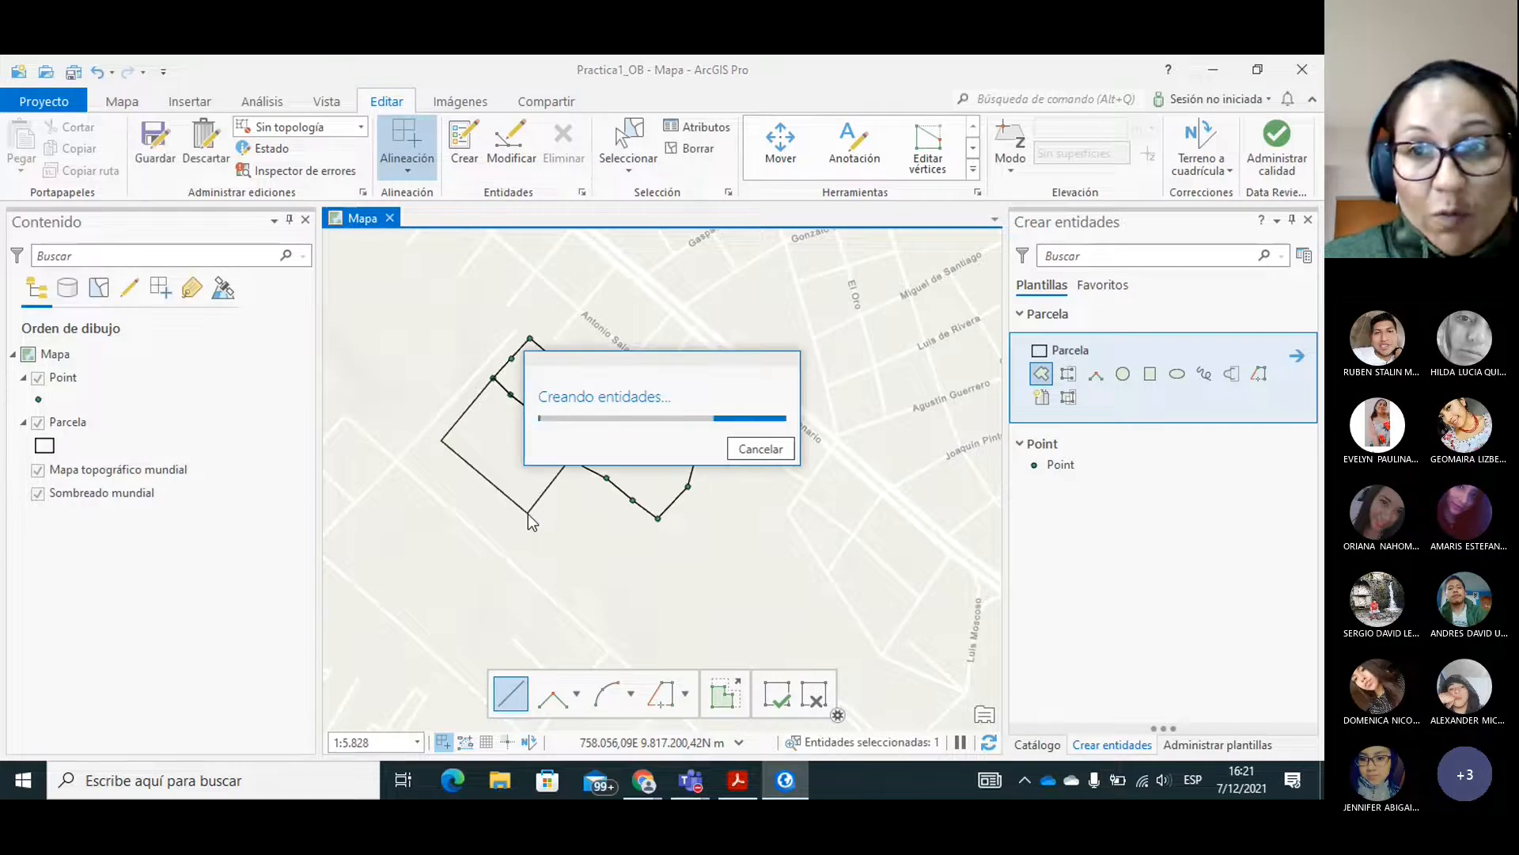
Open the attribute table of the Parcela layer.
left_click(59, 427)
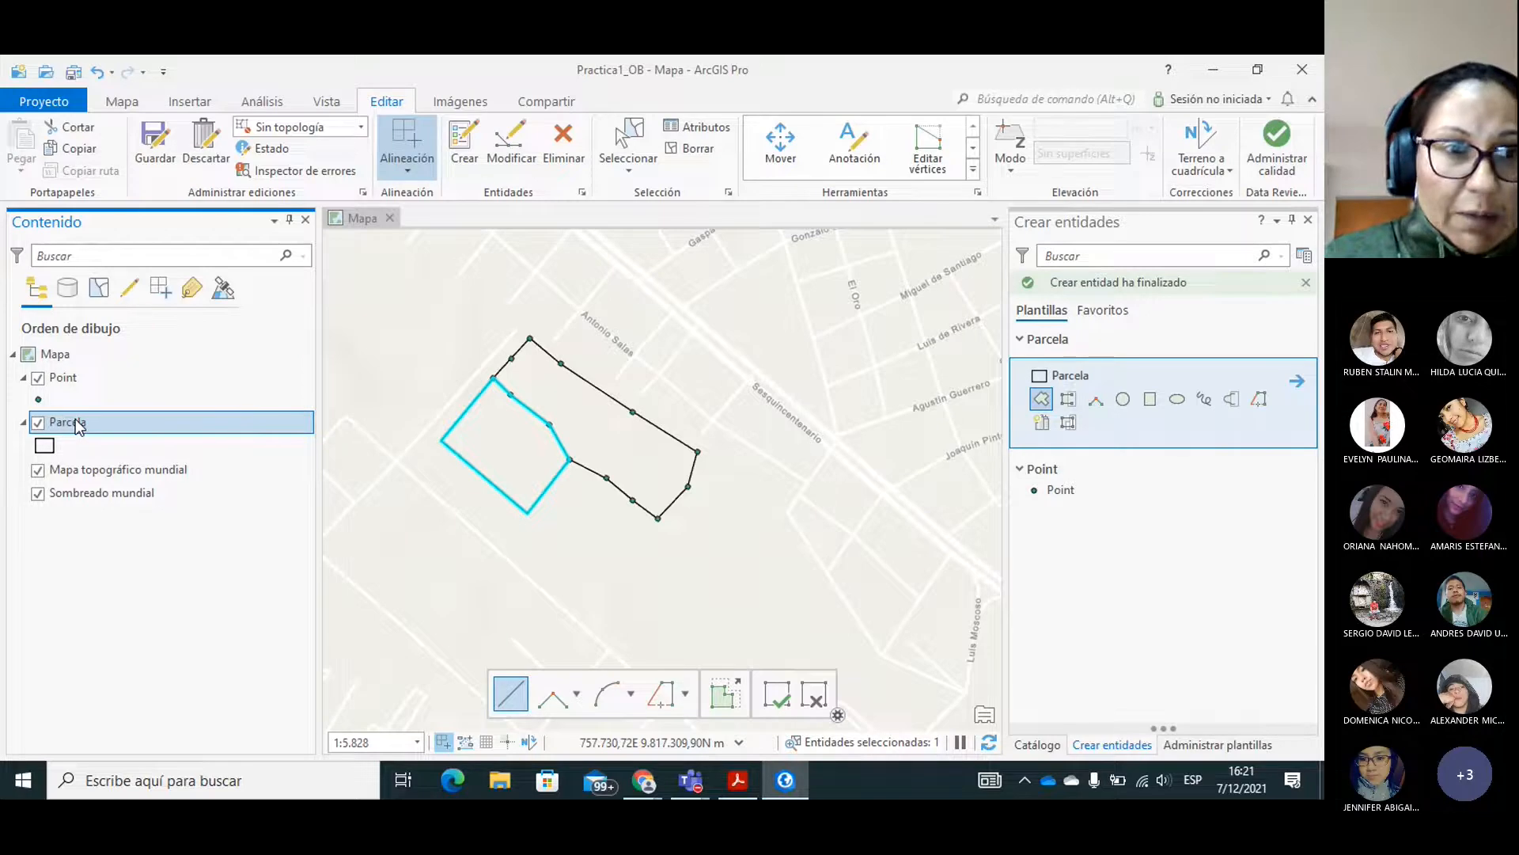
right_click(75, 421)
double_click(62, 422)
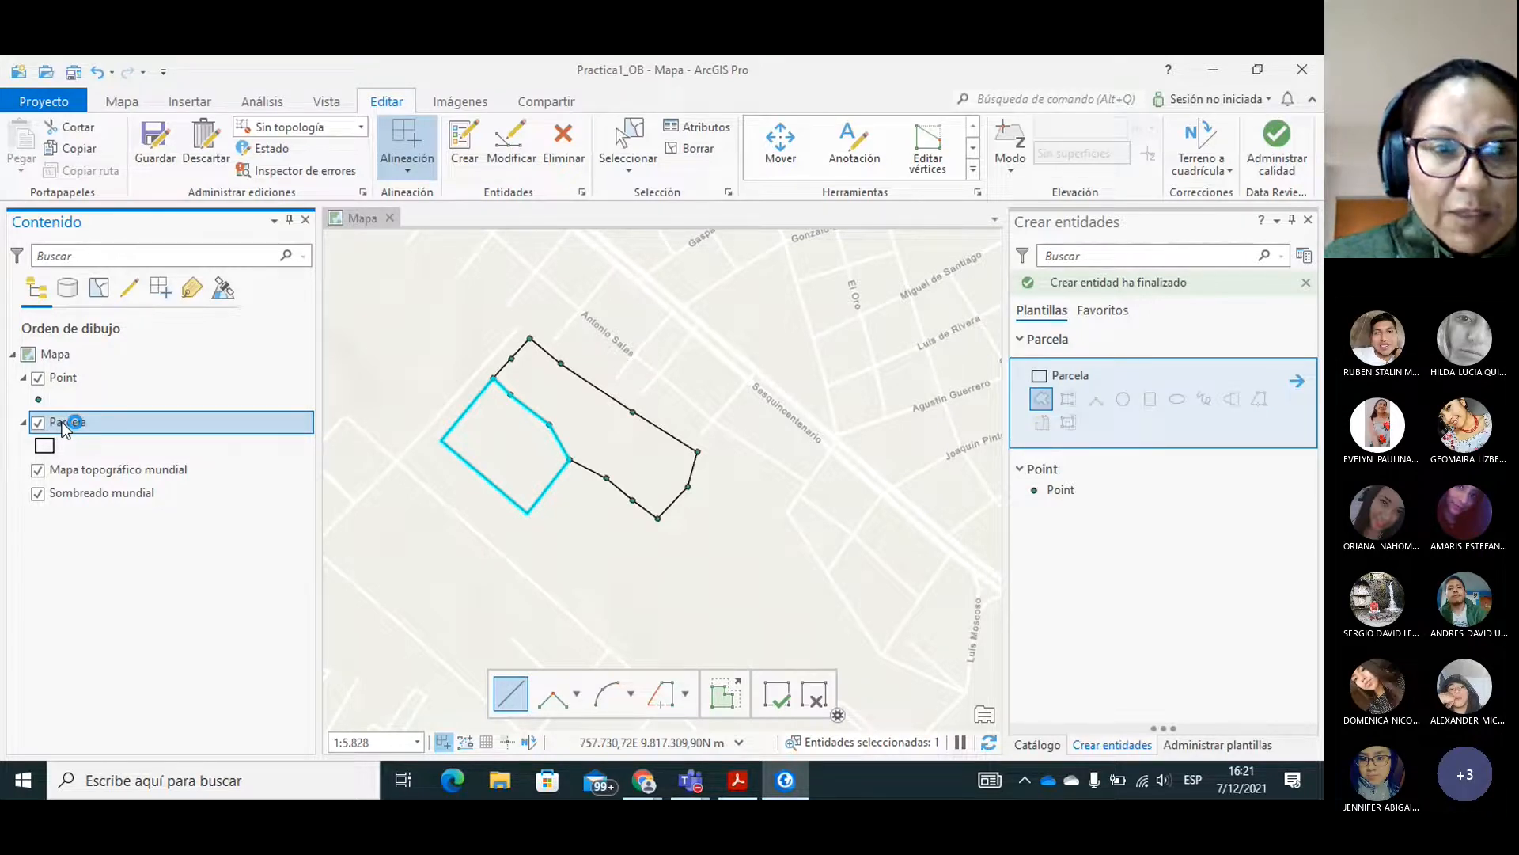
right_click(64, 425)
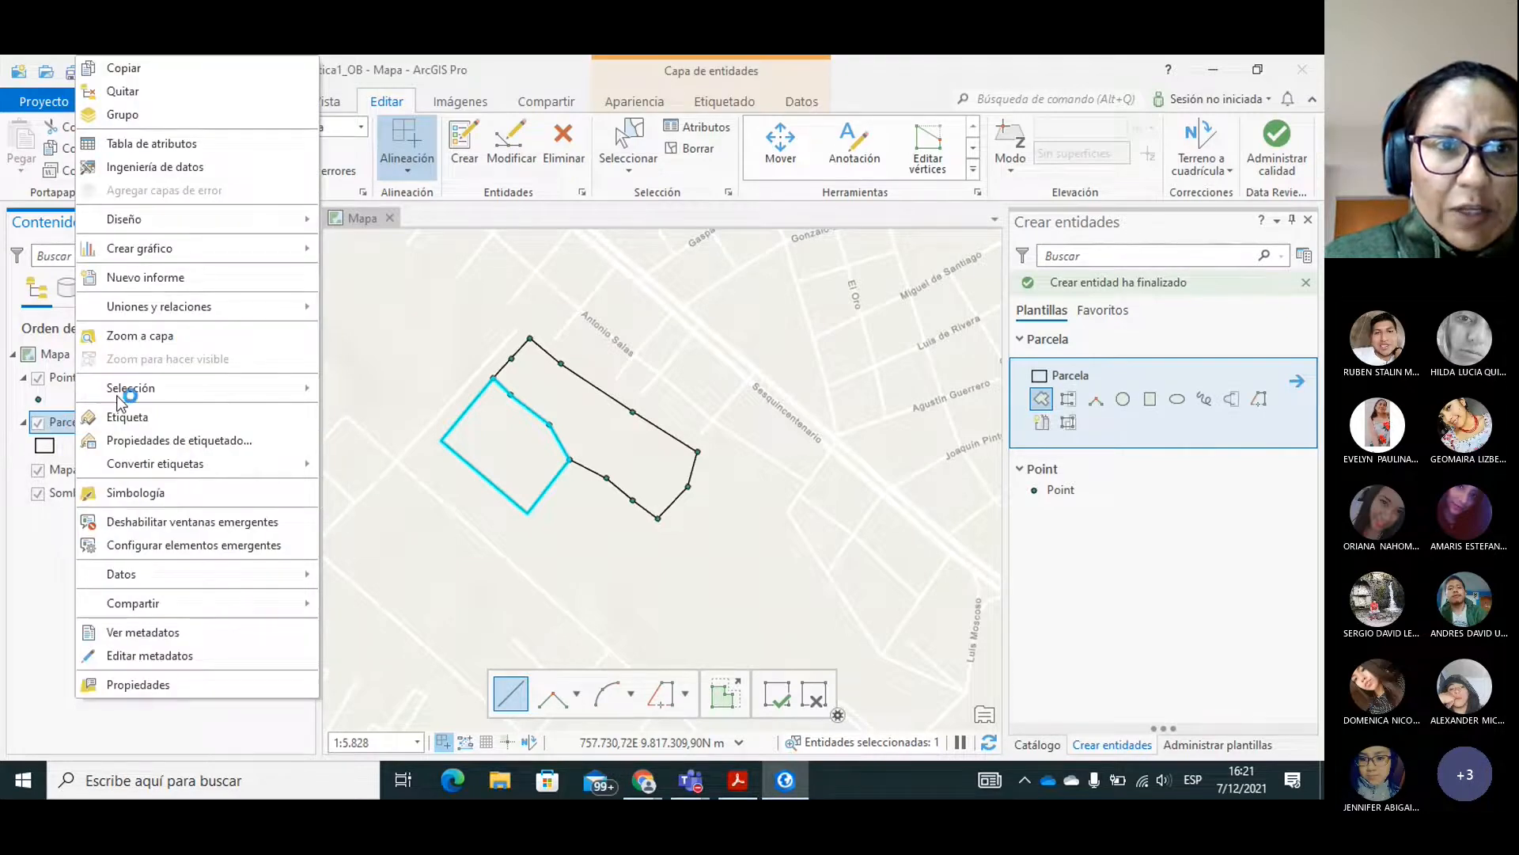
left_click(148, 146)
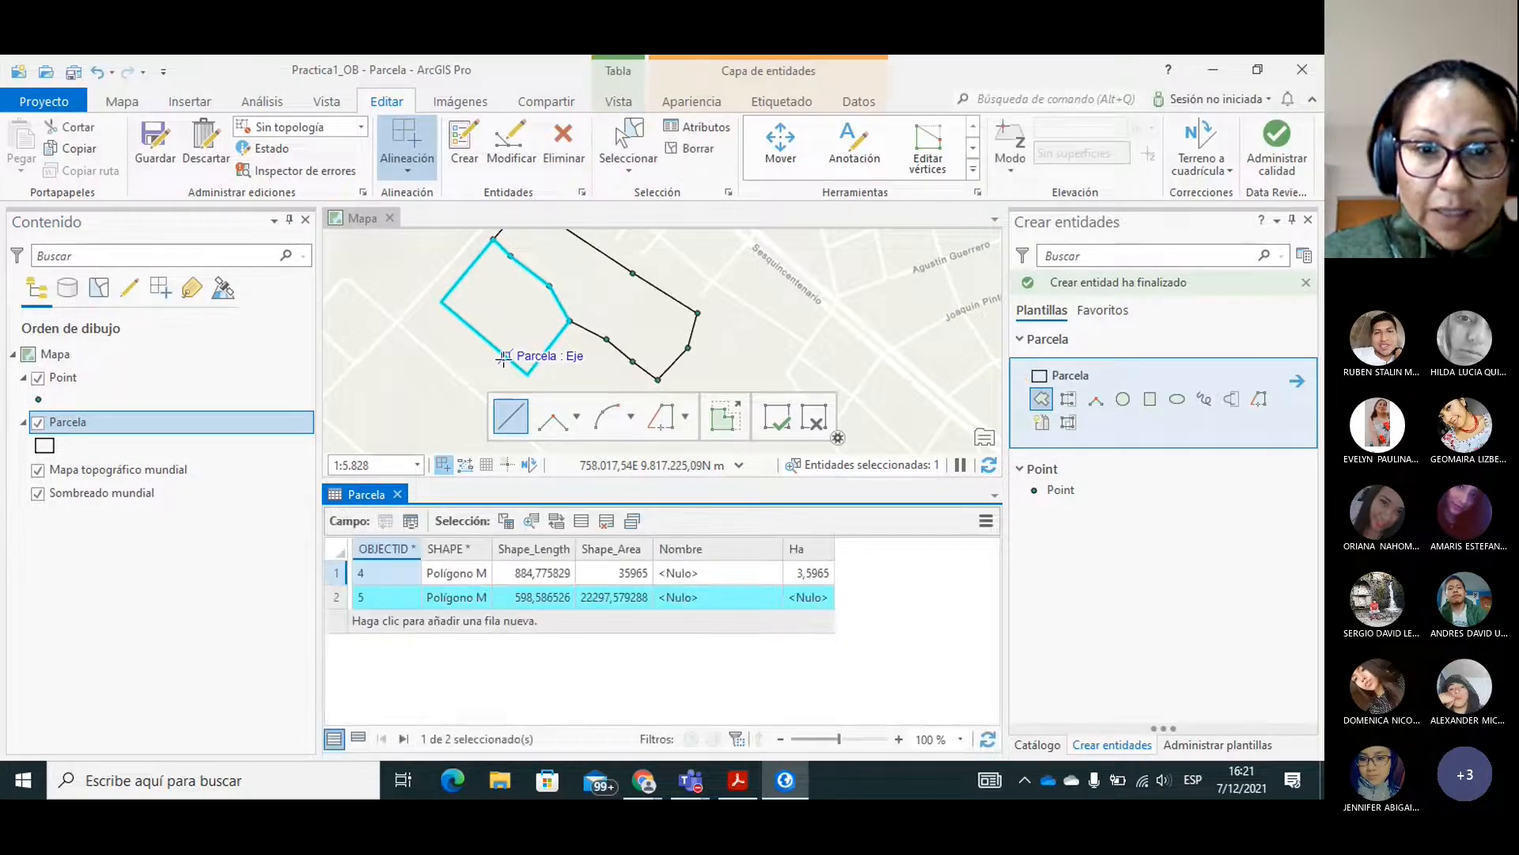
Fill in the Nombre field of the first two Parcela records with "Parcela 1" and "Parcela 2".
left_click(374, 600)
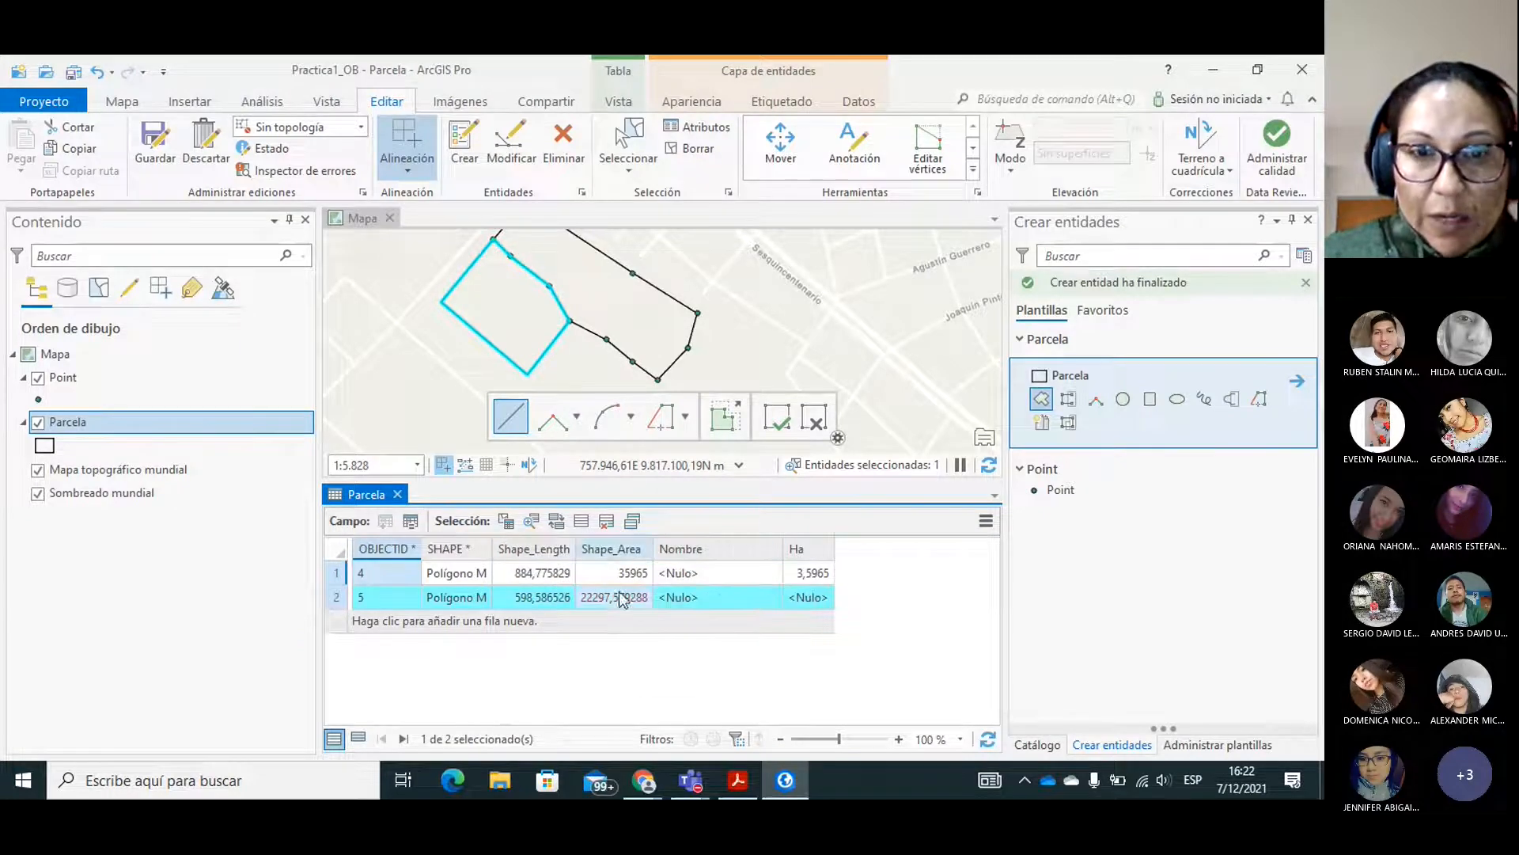
double_click(704, 575)
type("Parcela 1")
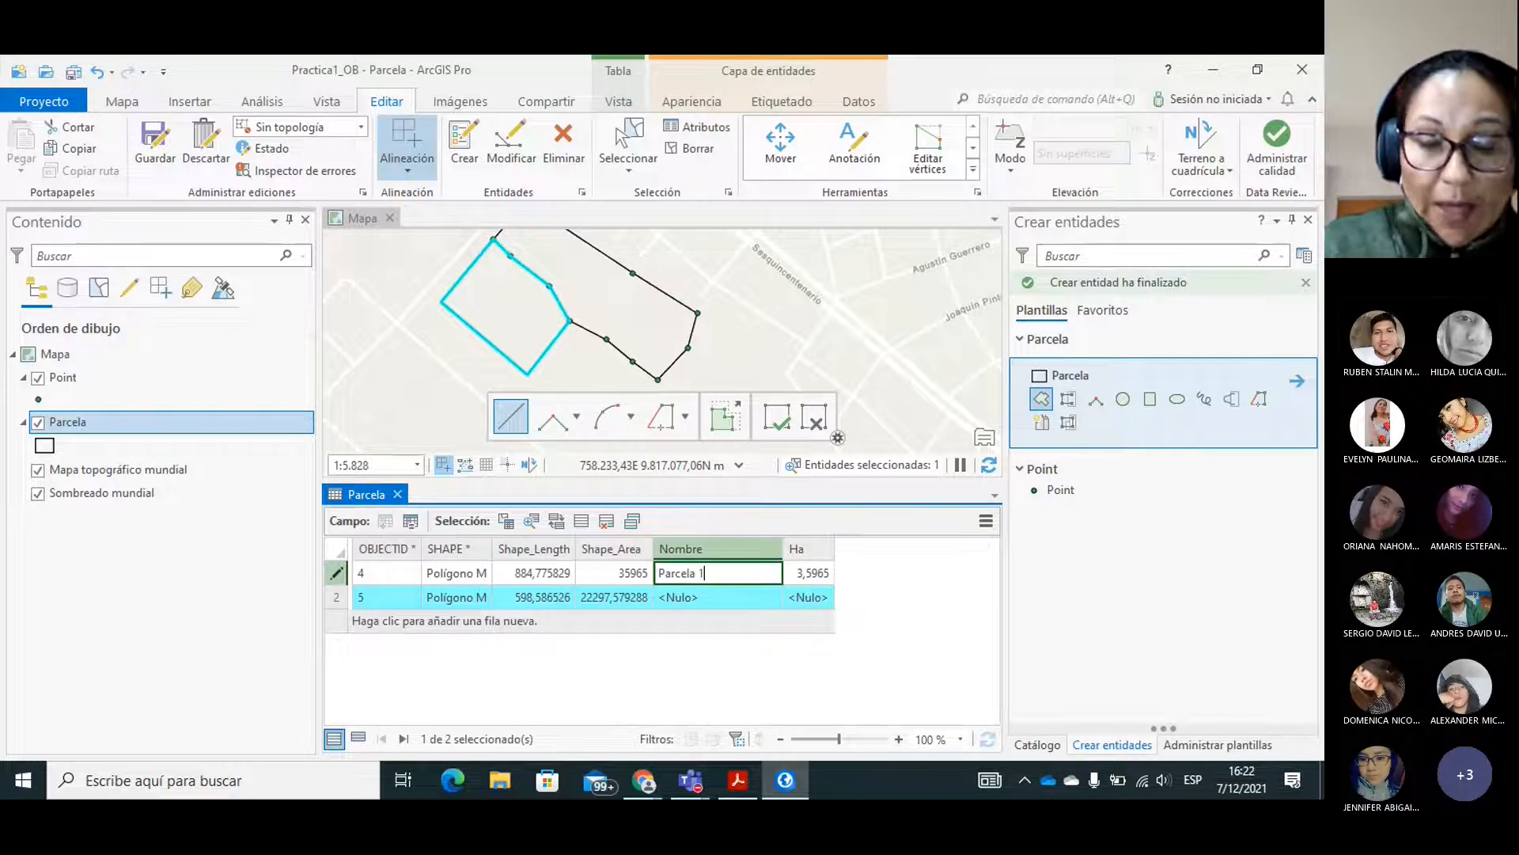
double_click(694, 601)
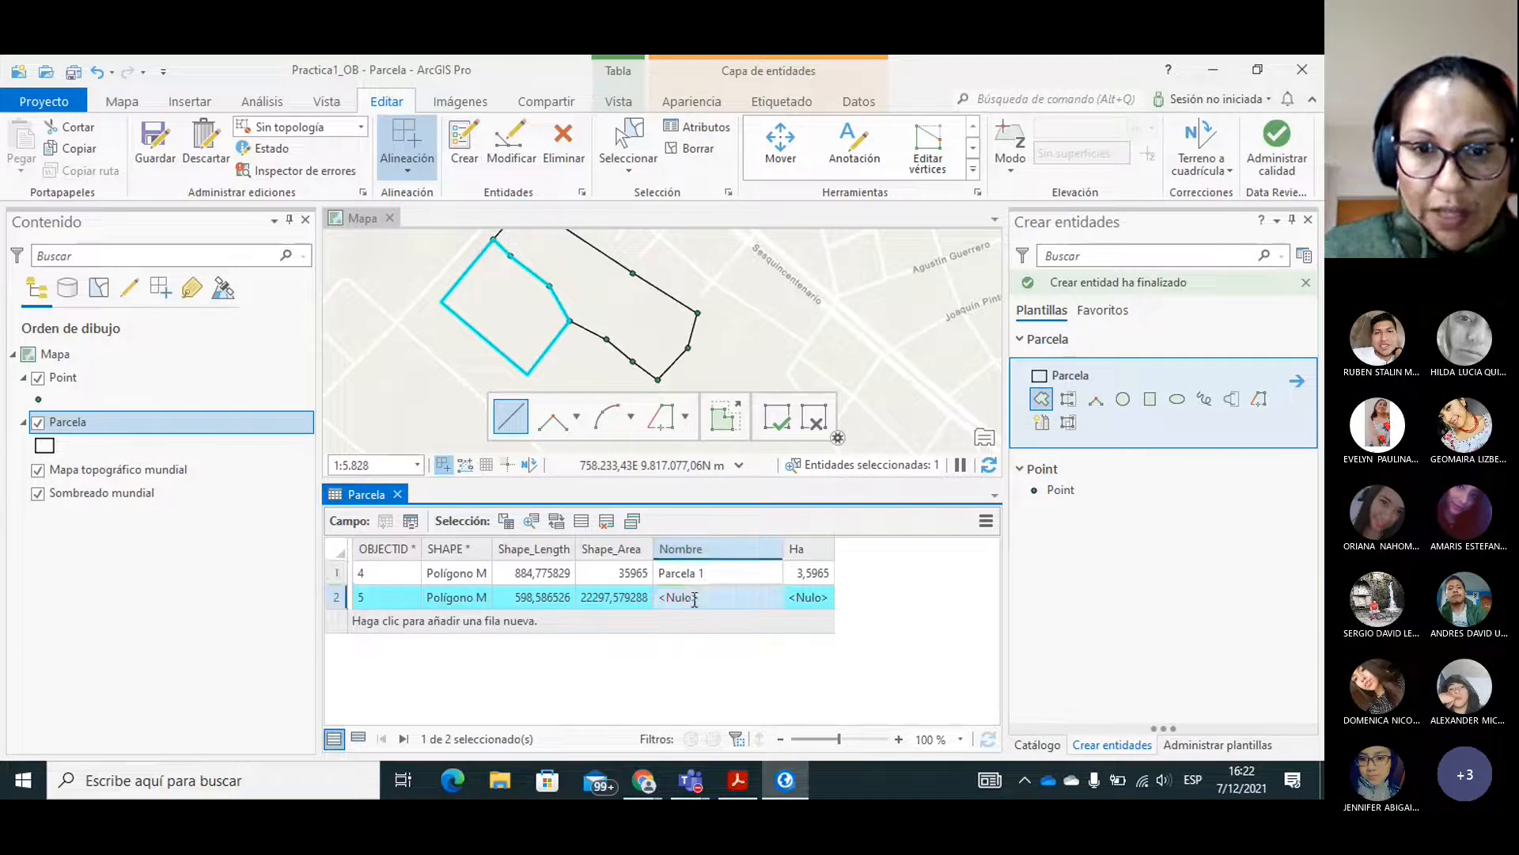
type("Par")
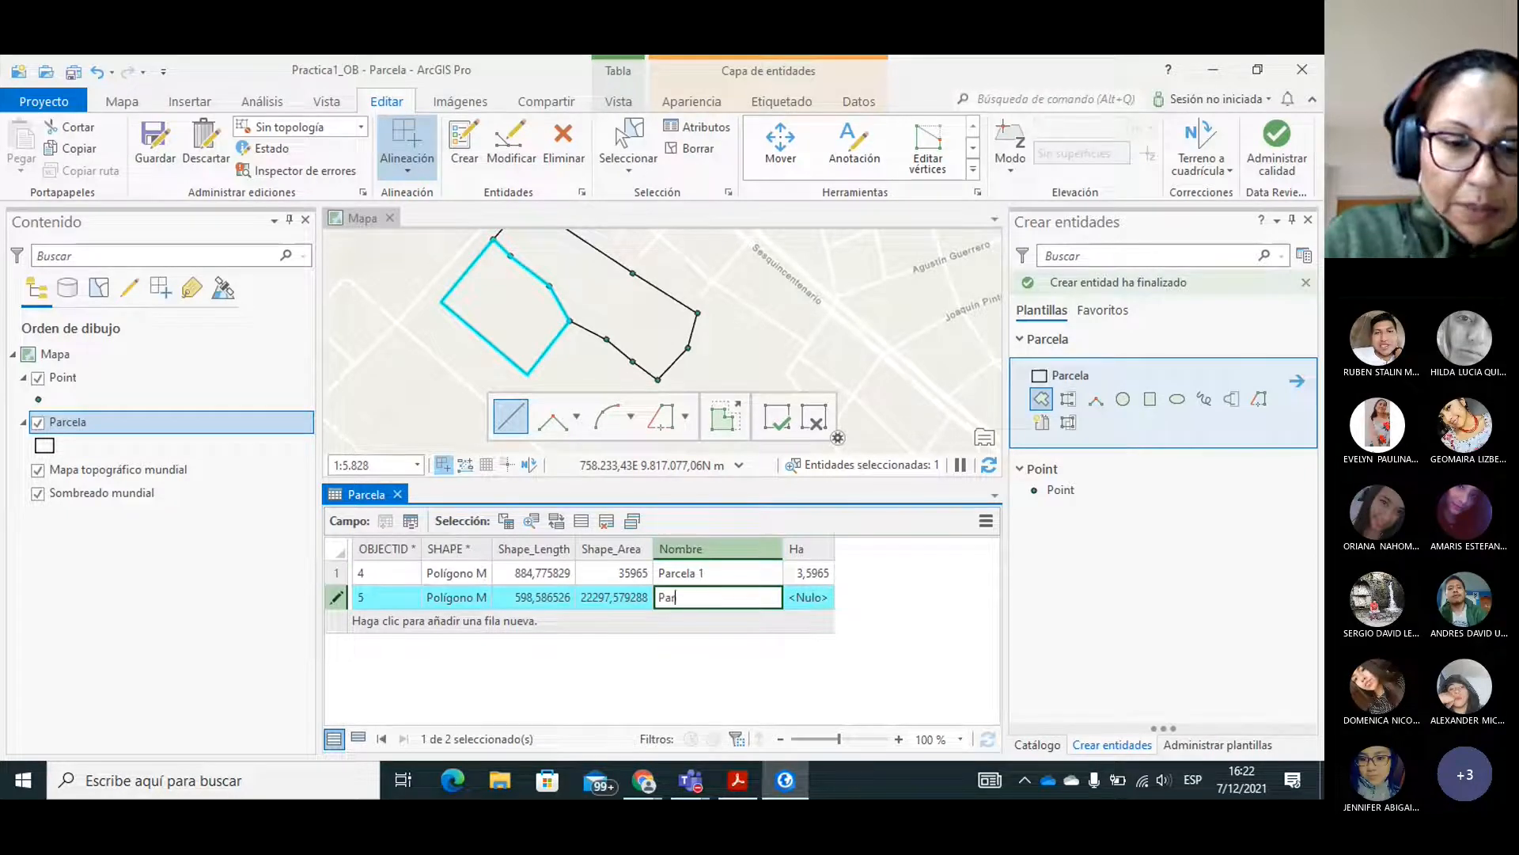
type("cela 2")
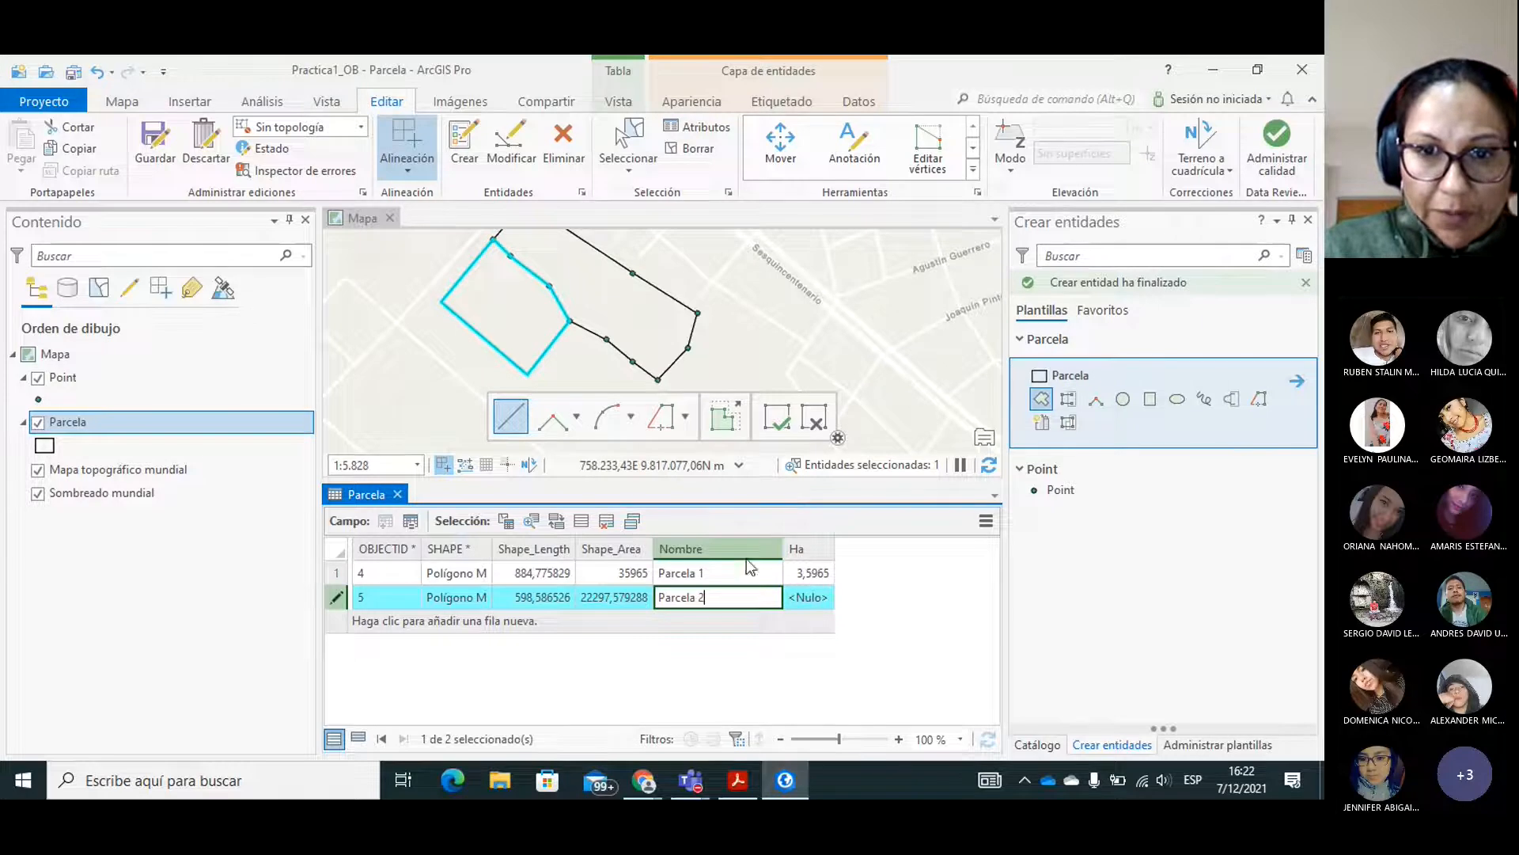
left_click(732, 579)
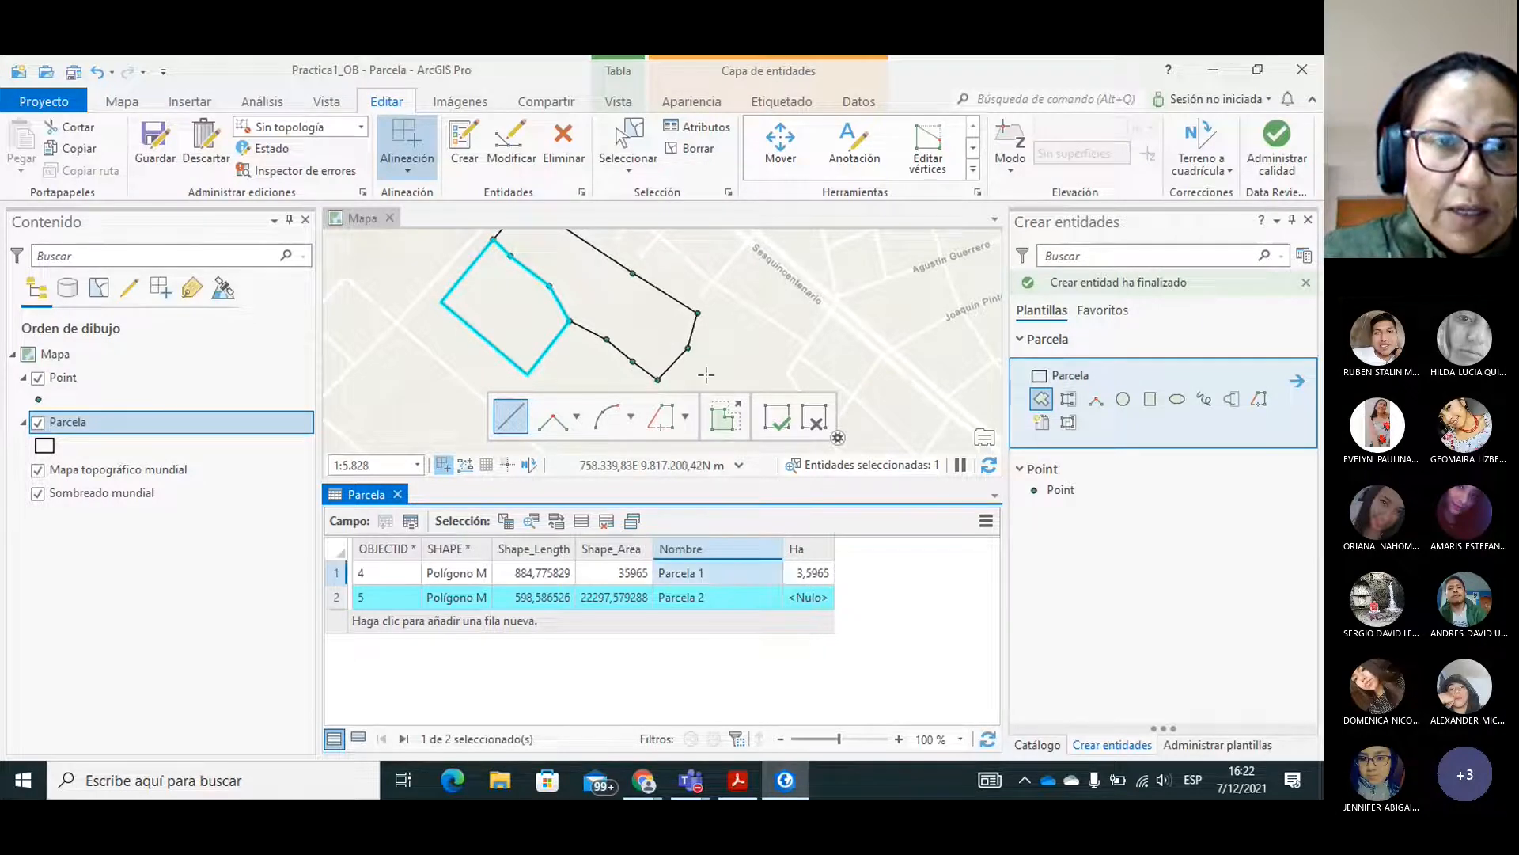
Create a six-vertex polygon in the Parcela layer south of the original plot, snapping to the neighbouring polygon's corner and four boundary points.
left_click(124, 105)
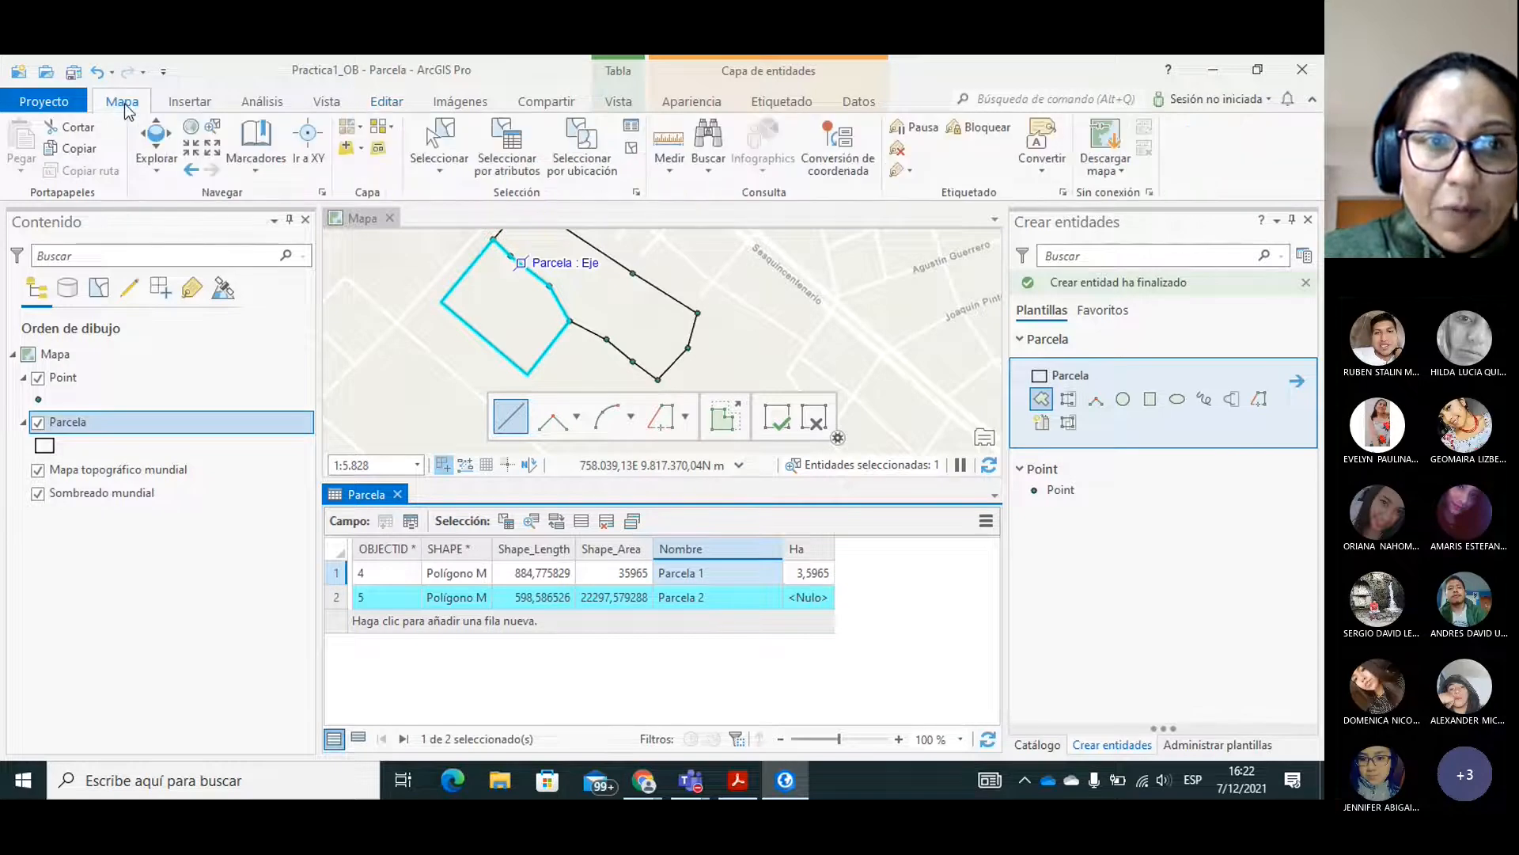
left_click(155, 145)
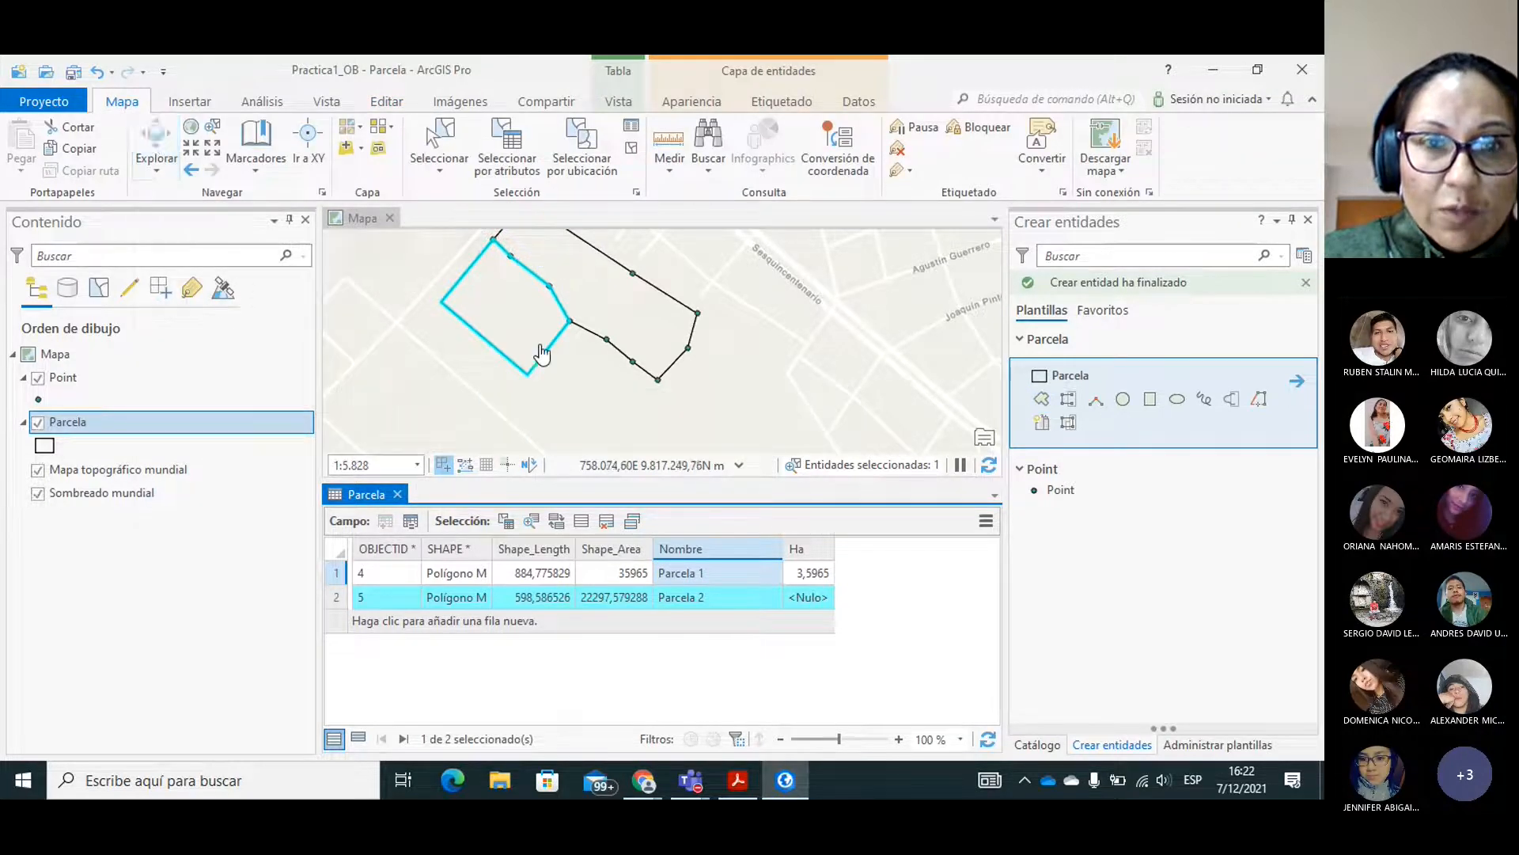
left_click_drag(583, 356, 621, 340)
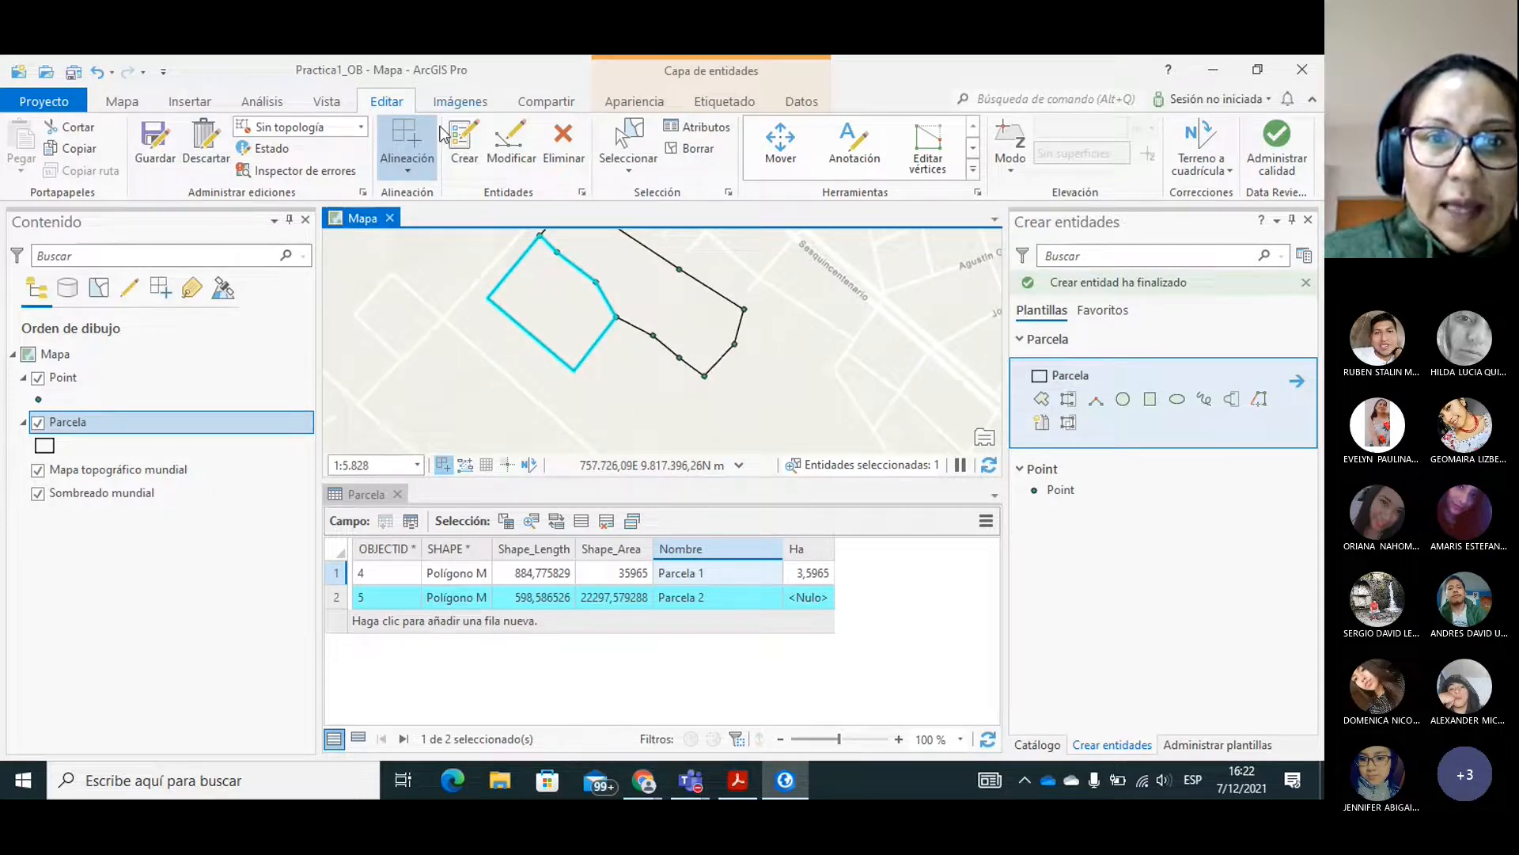
left_click(461, 142)
left_click(1046, 398)
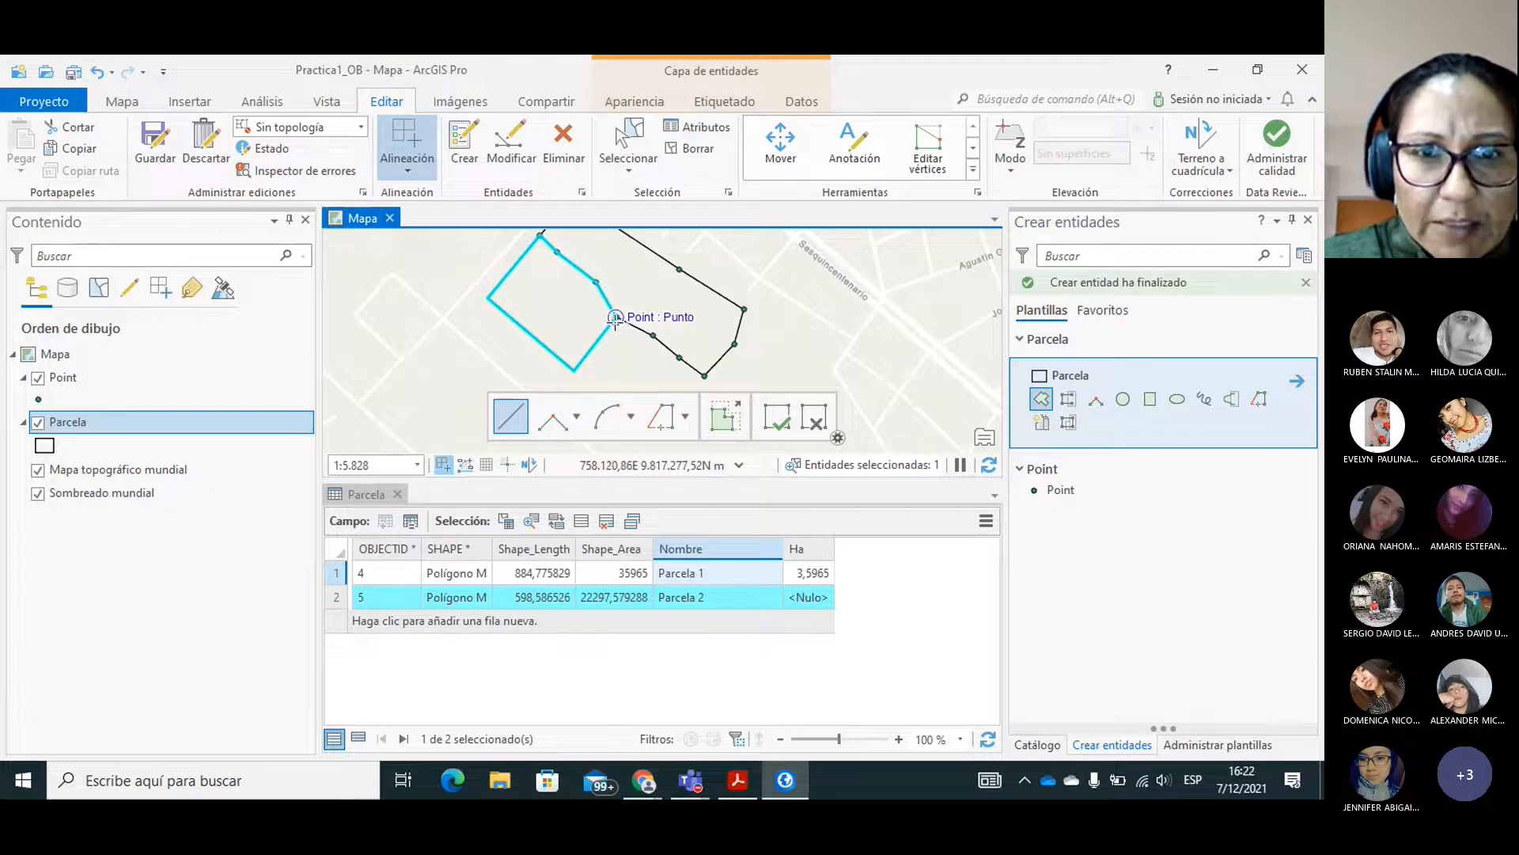
left_click(573, 370)
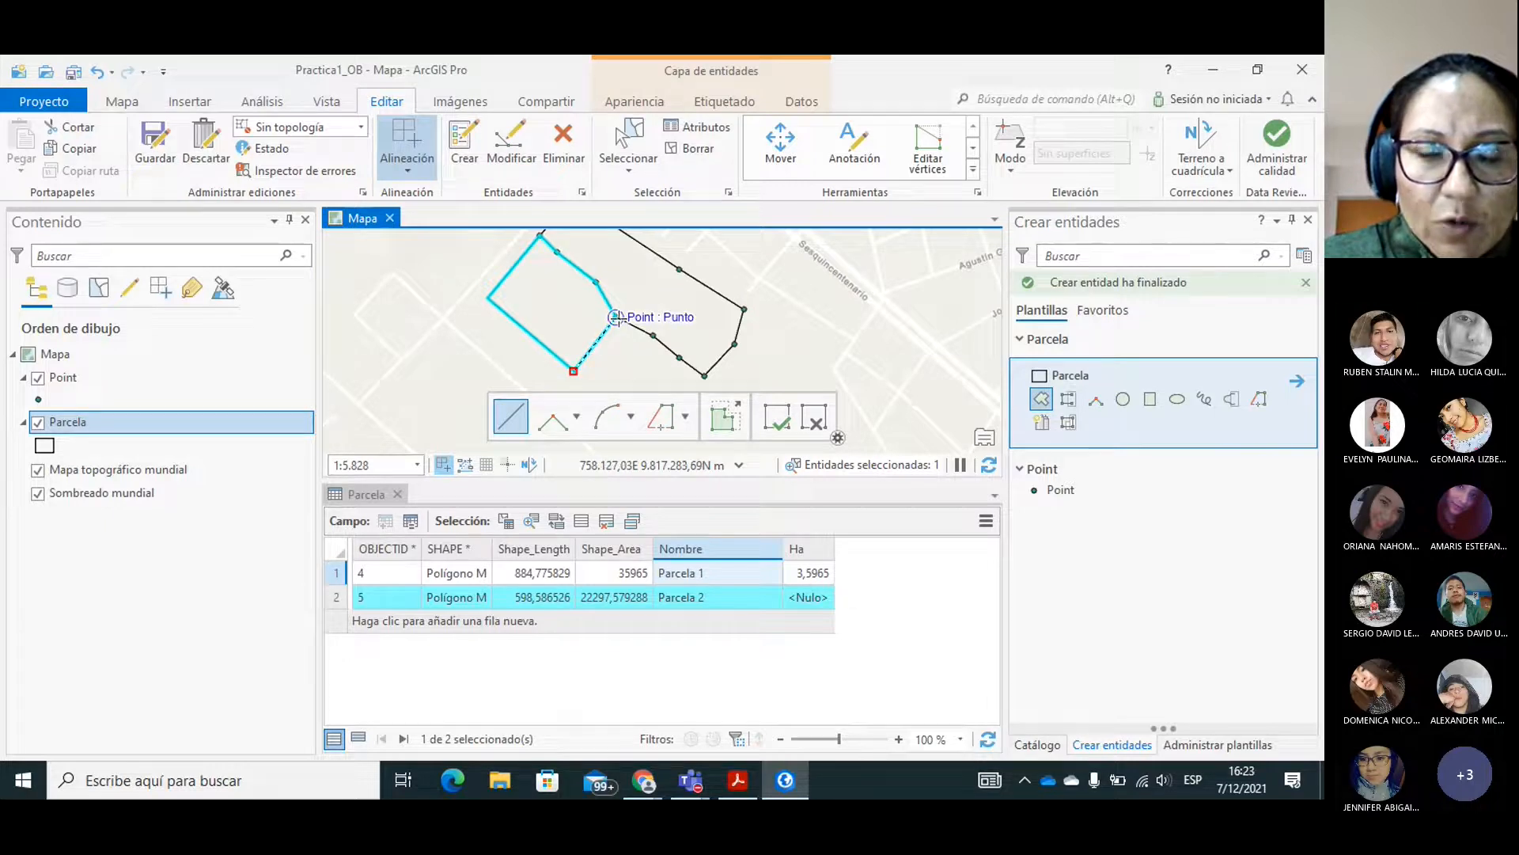
left_click(616, 316)
left_click(653, 336)
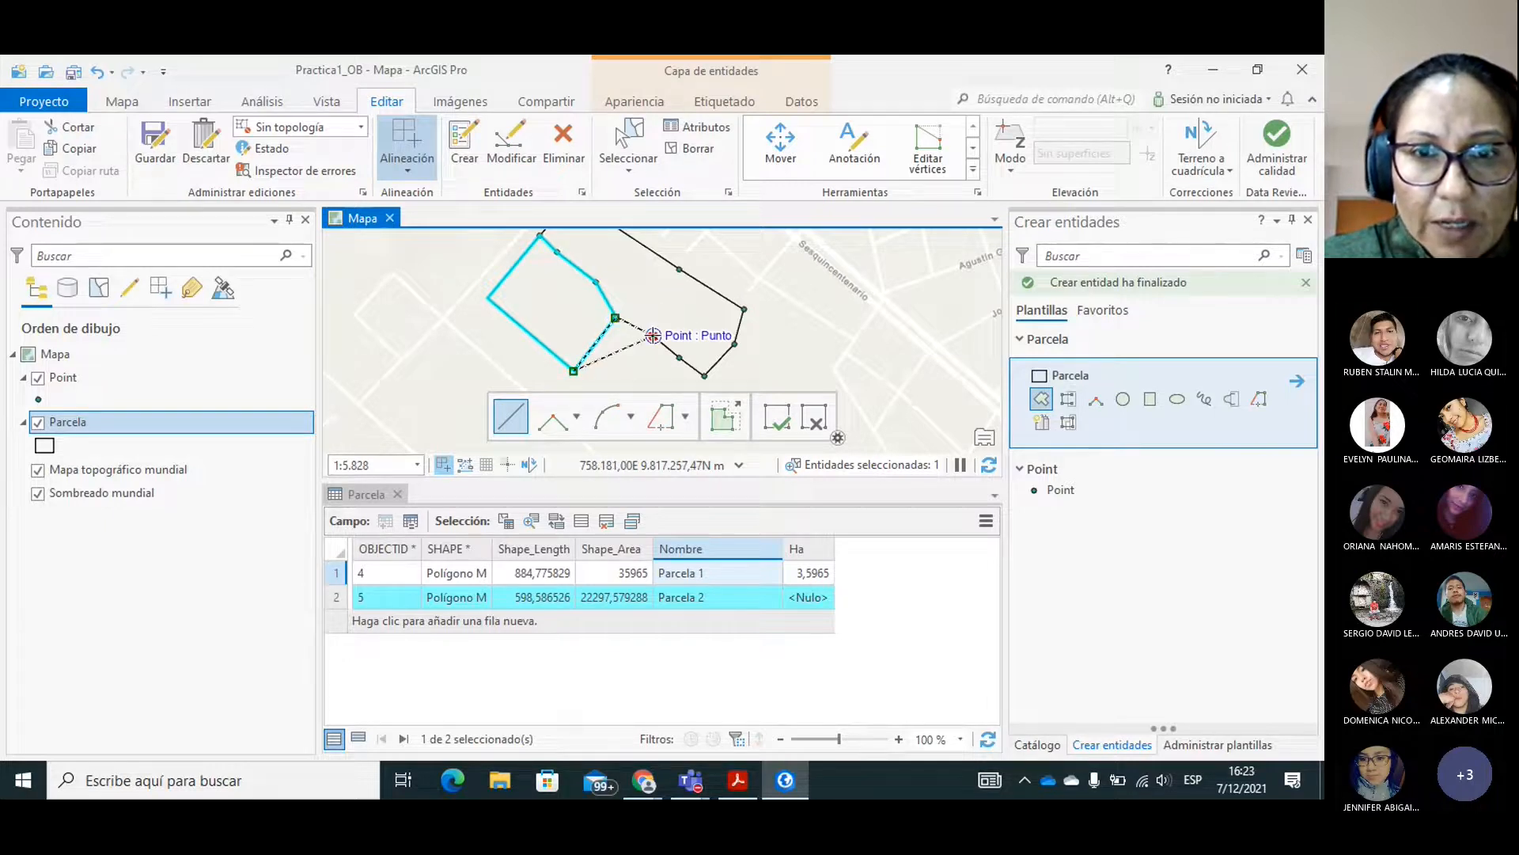
left_click(679, 358)
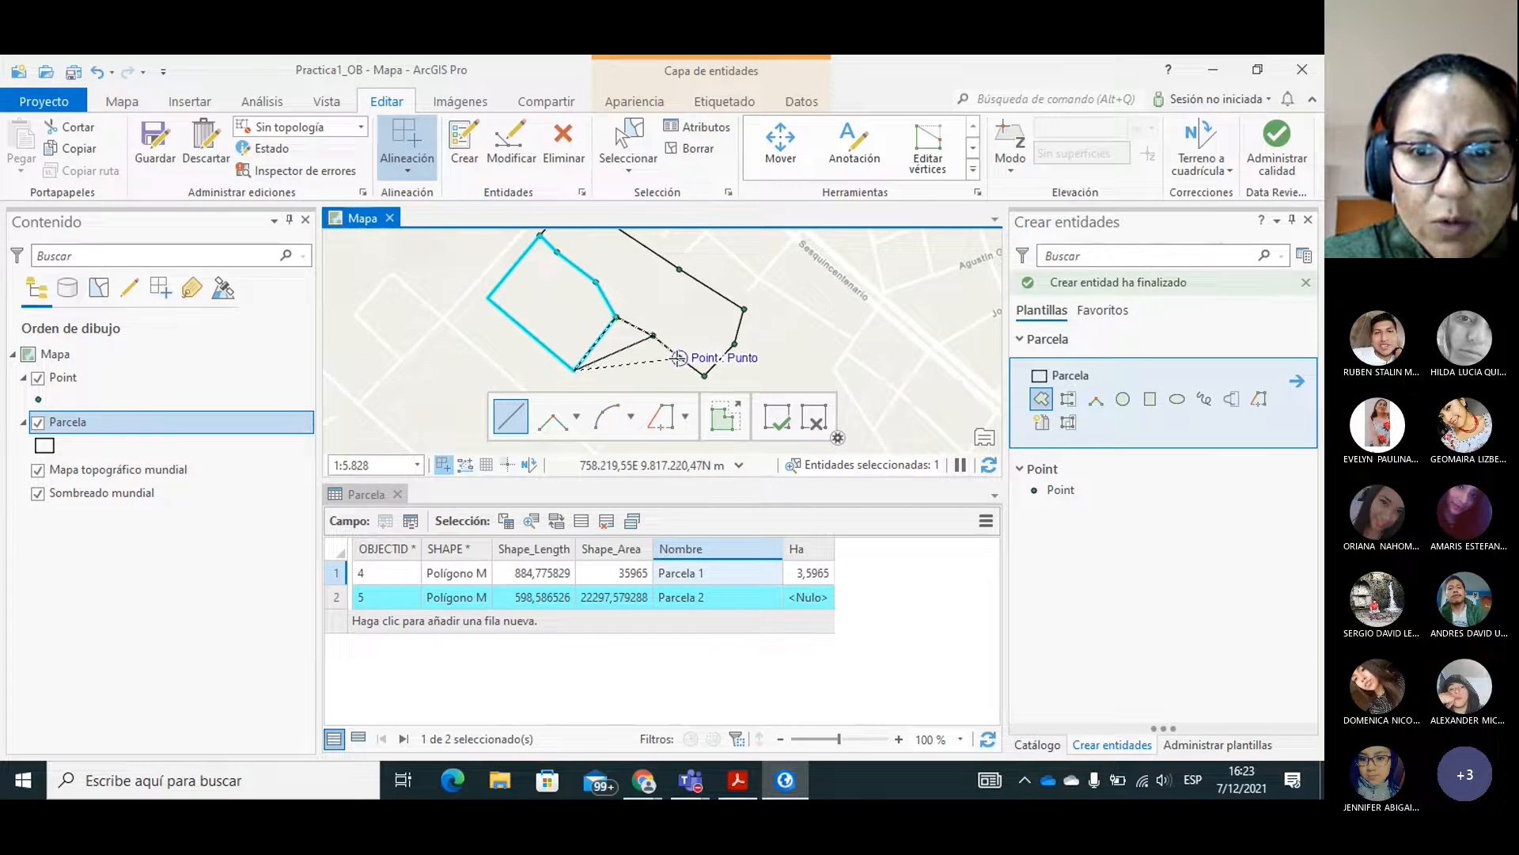
left_click(703, 375)
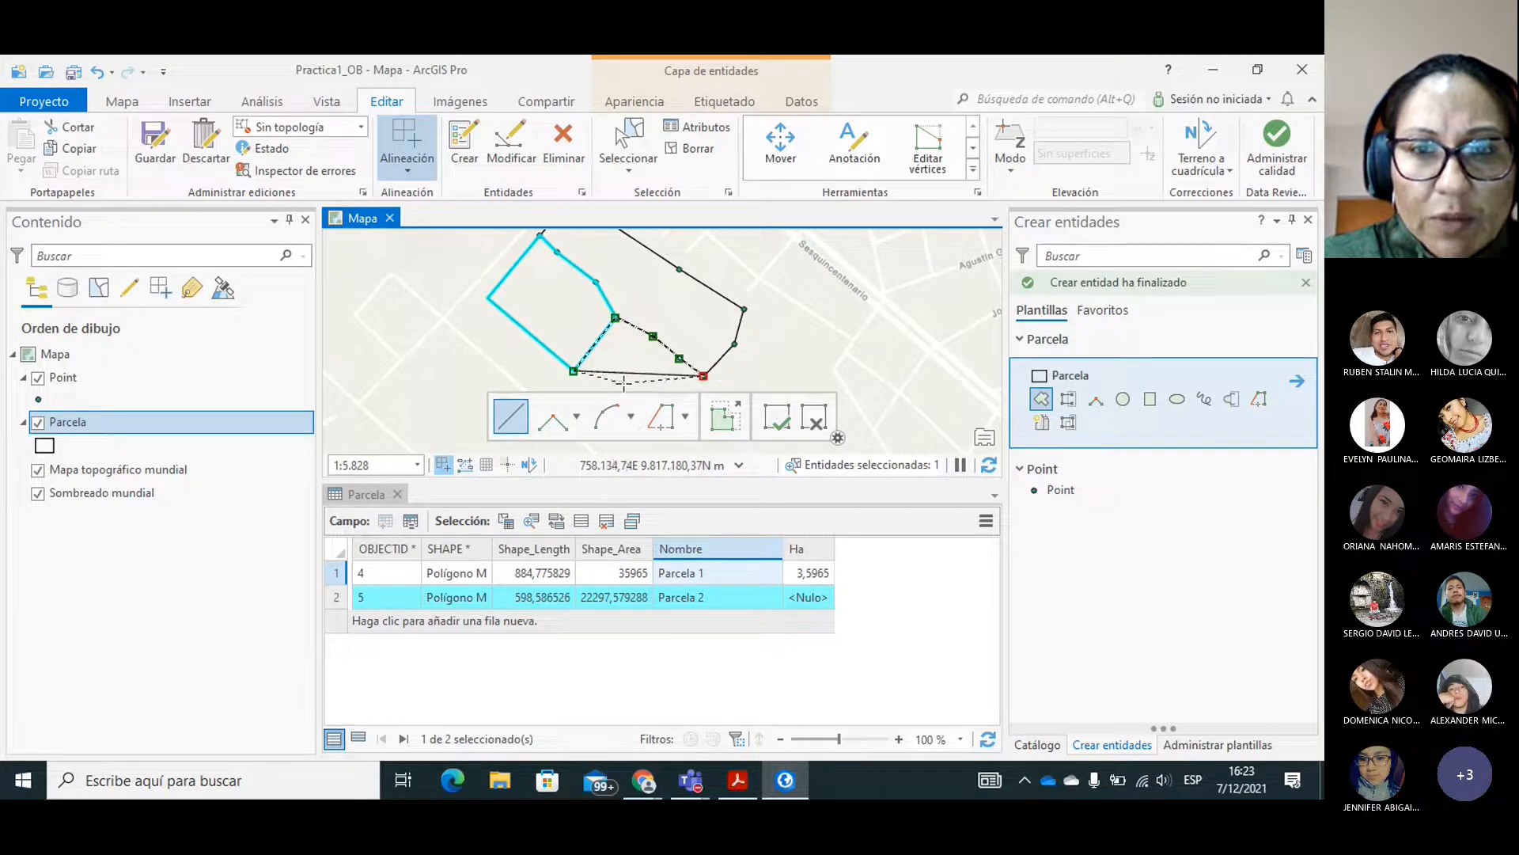
double_click(634, 386)
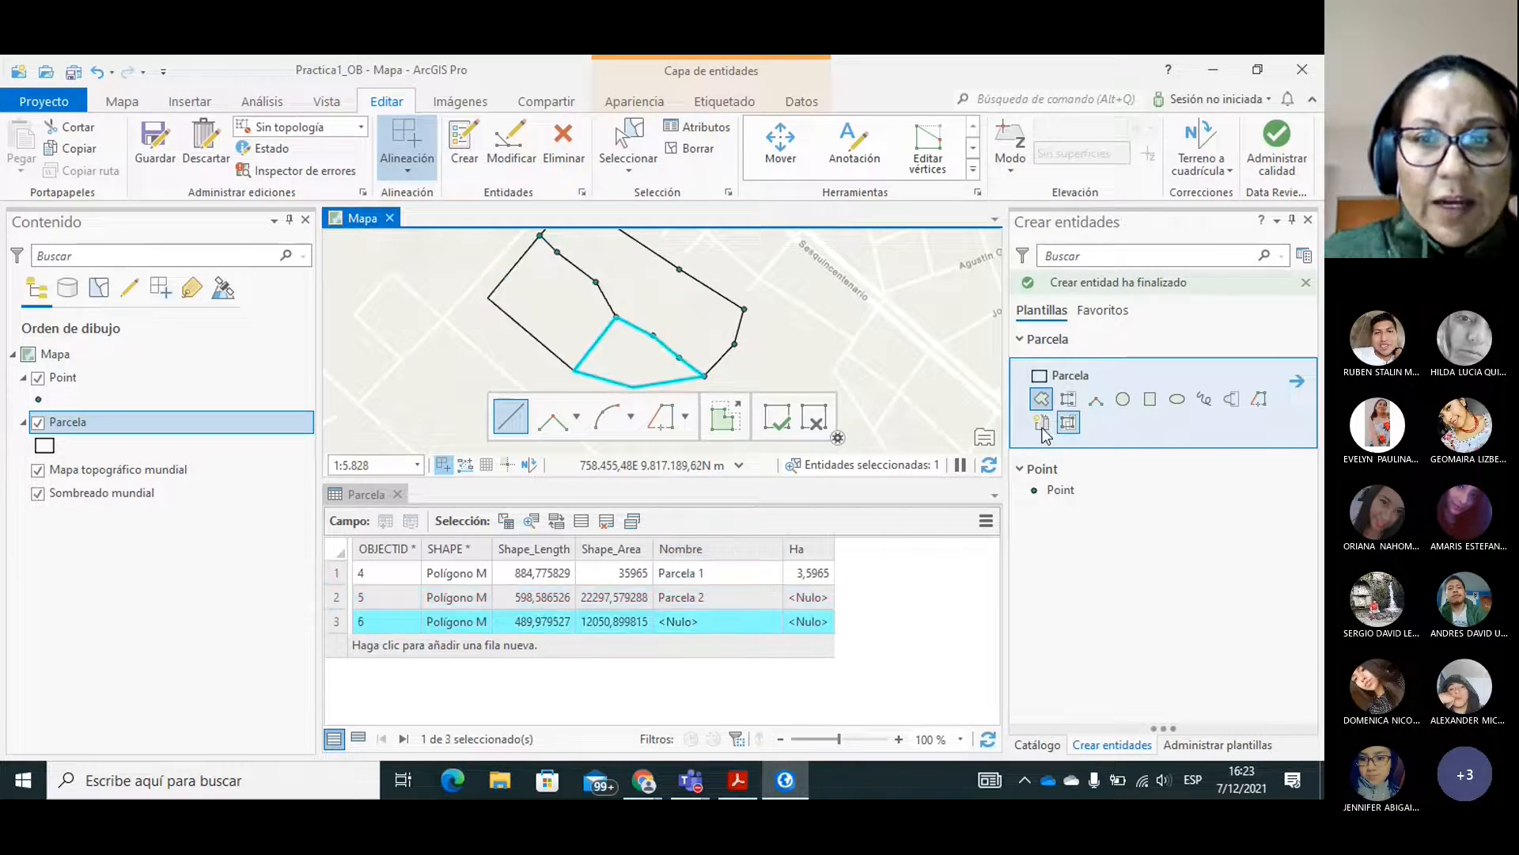
Enter "Parcela 3" as the Nombre of the newly drawn polygon in the Parcela attribute table.
left_click(120, 101)
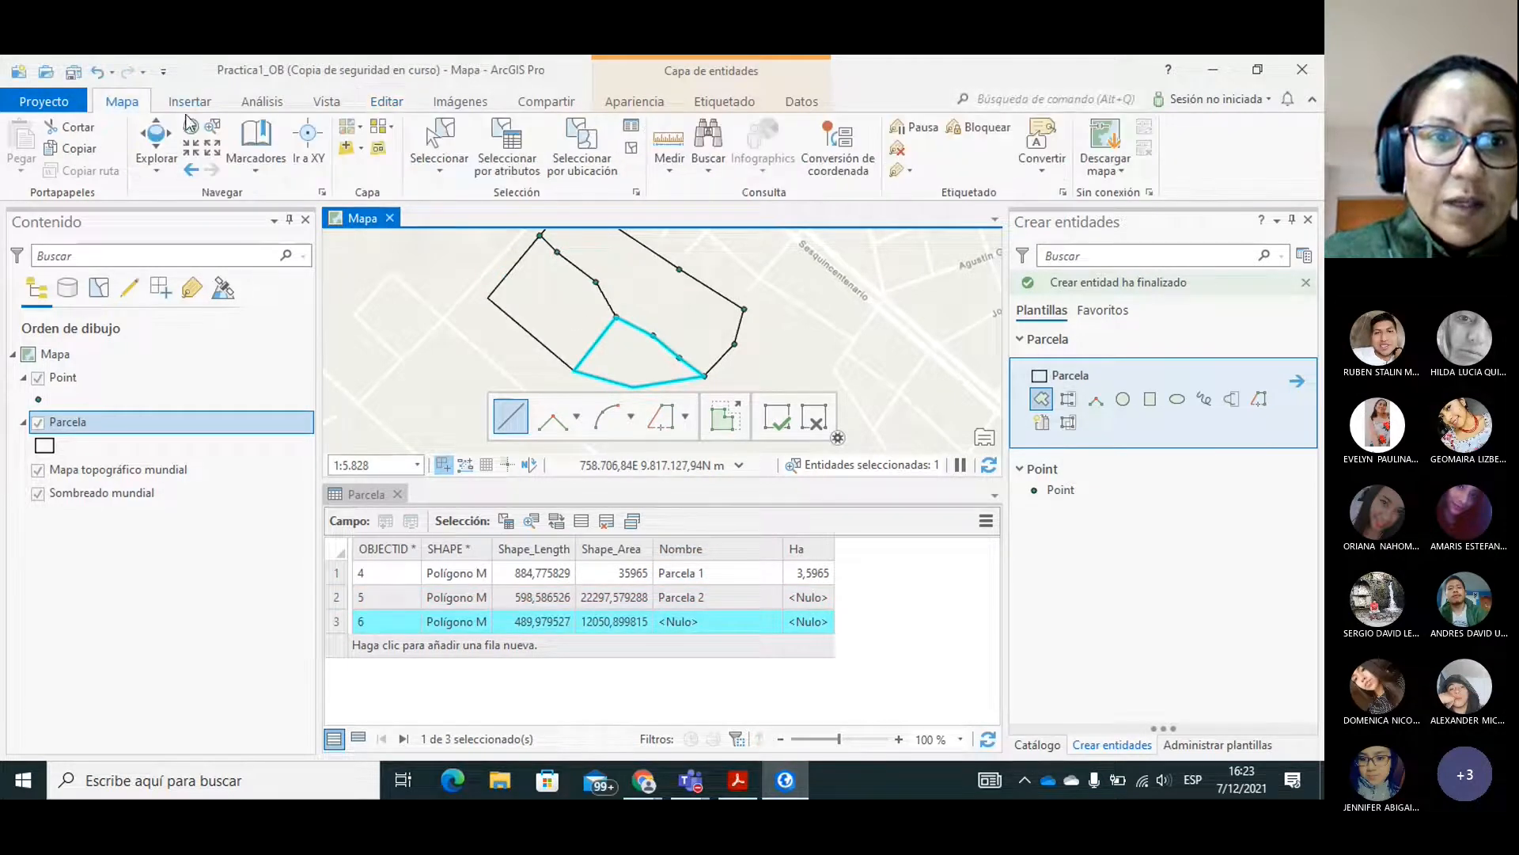
left_click(156, 150)
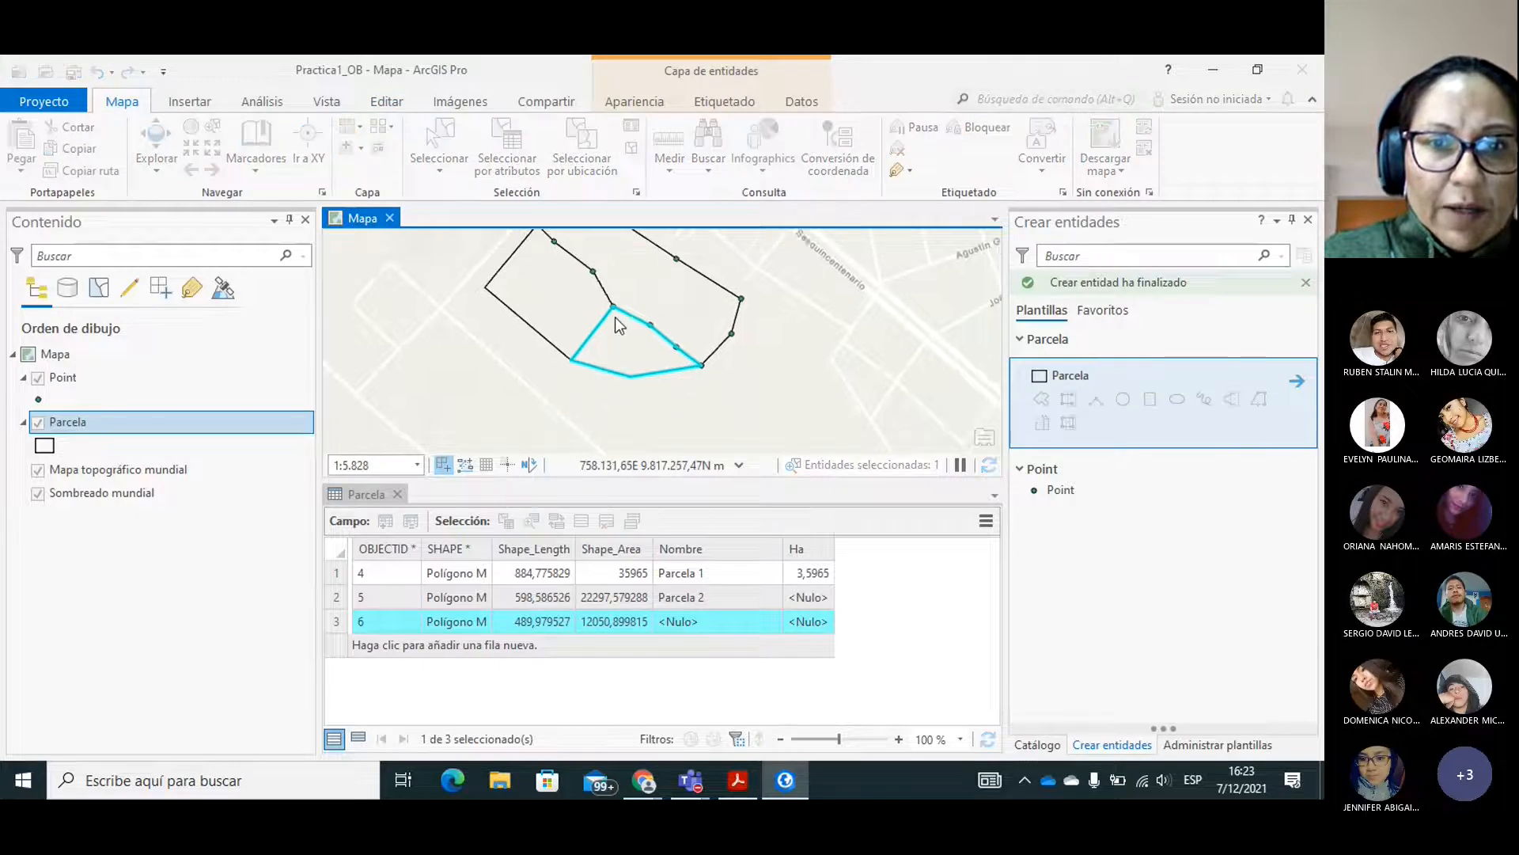
left_click_drag(683, 366, 762, 390)
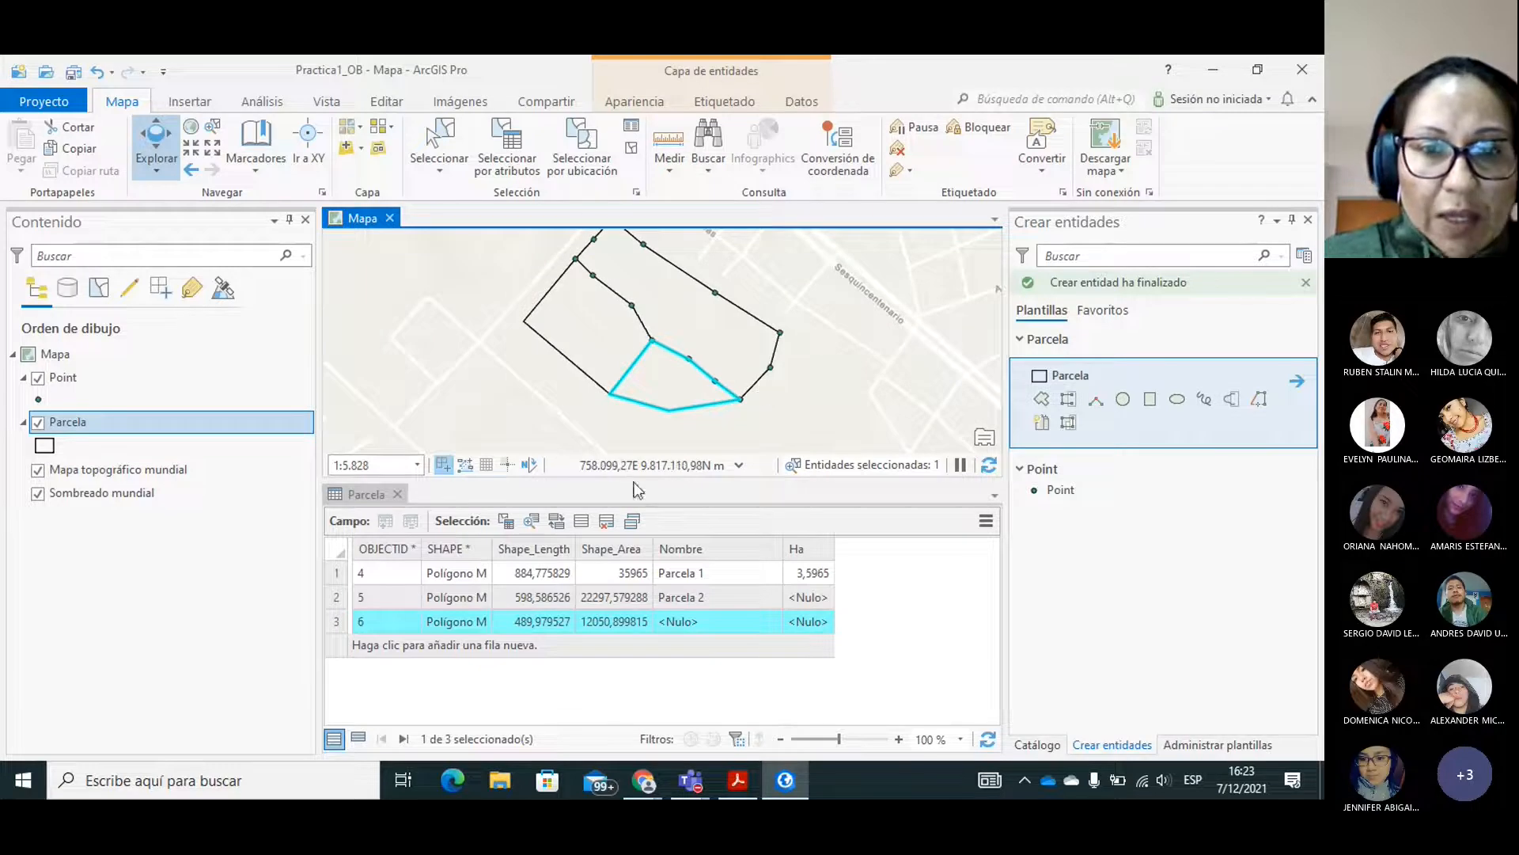
double_click(679, 622)
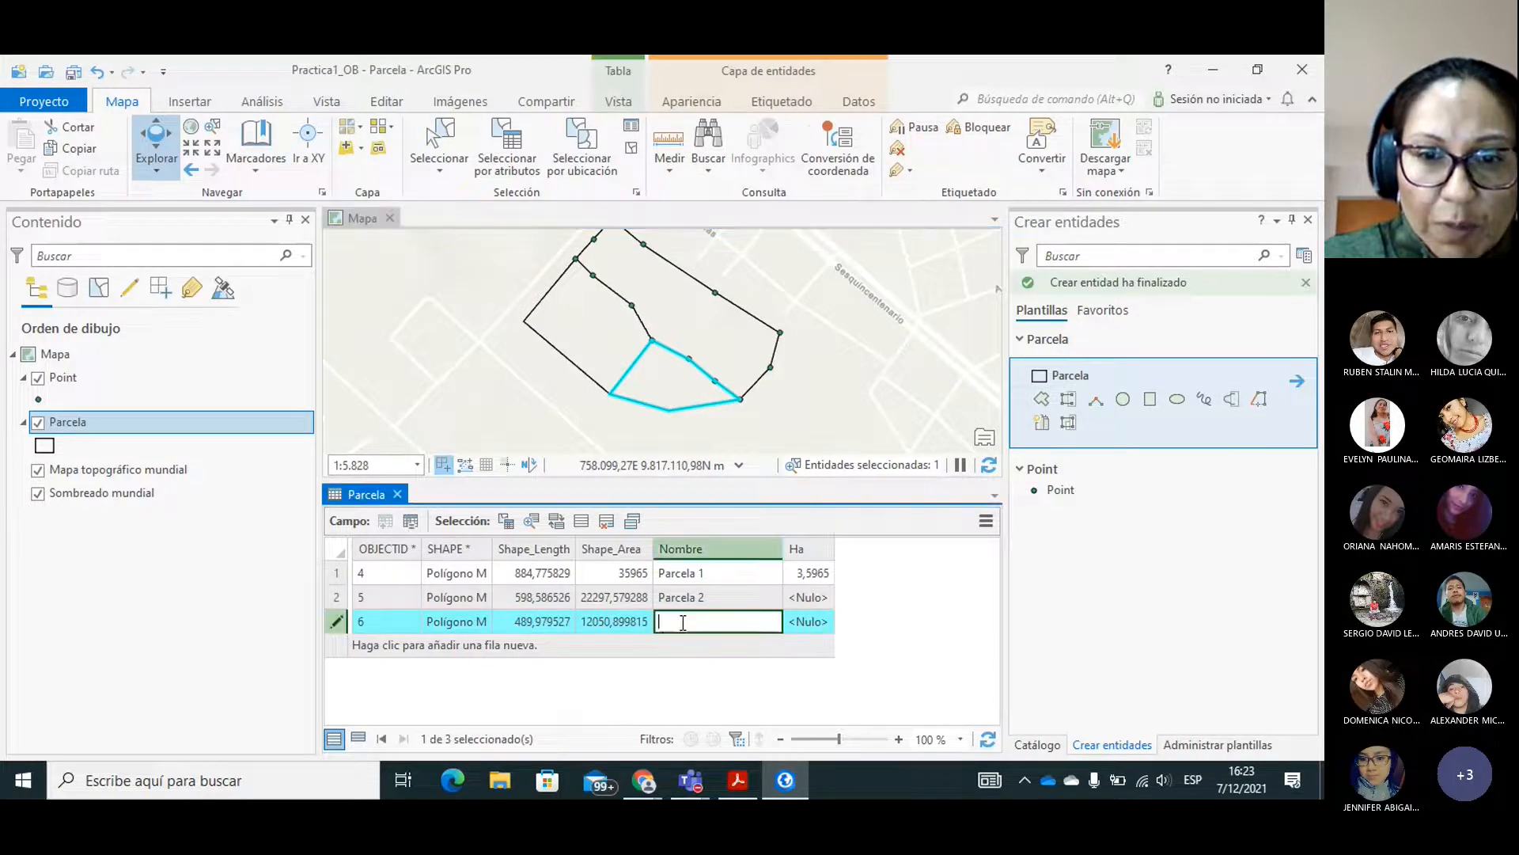
type("Parcela 3")
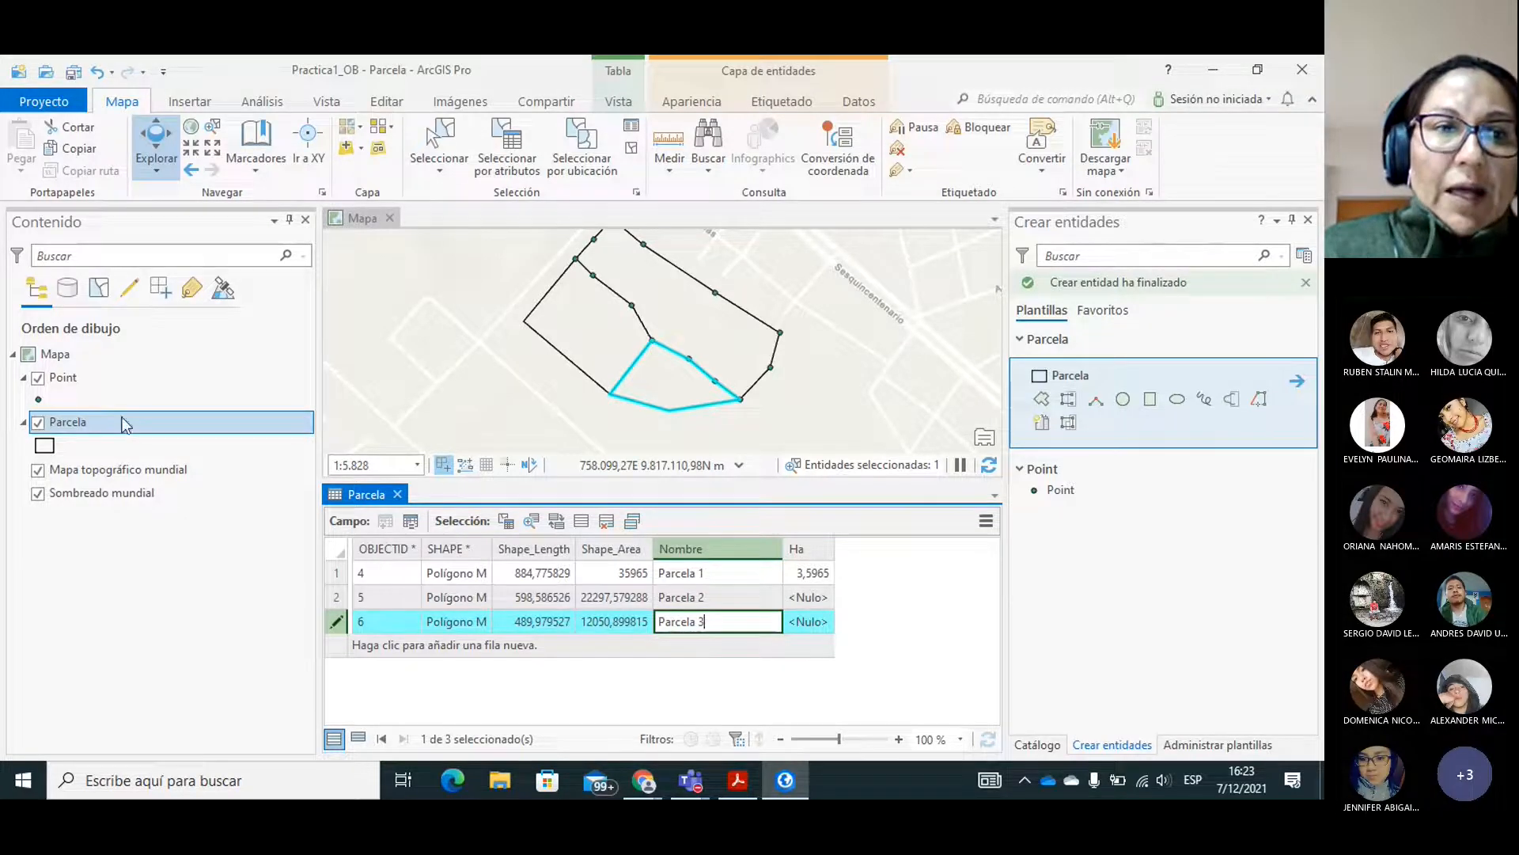
right_click(57, 431)
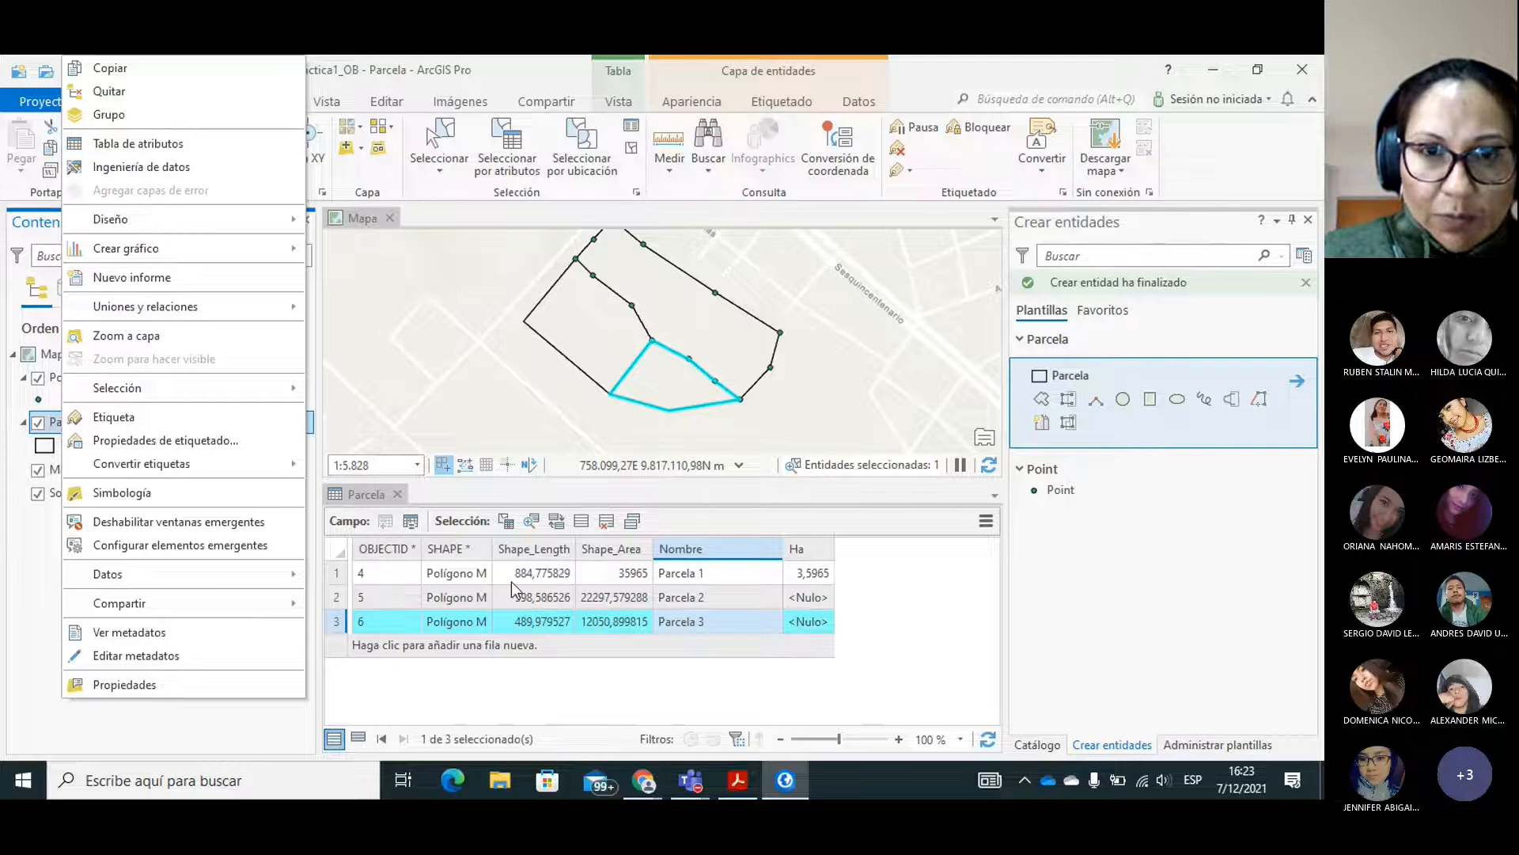
left_click(525, 68)
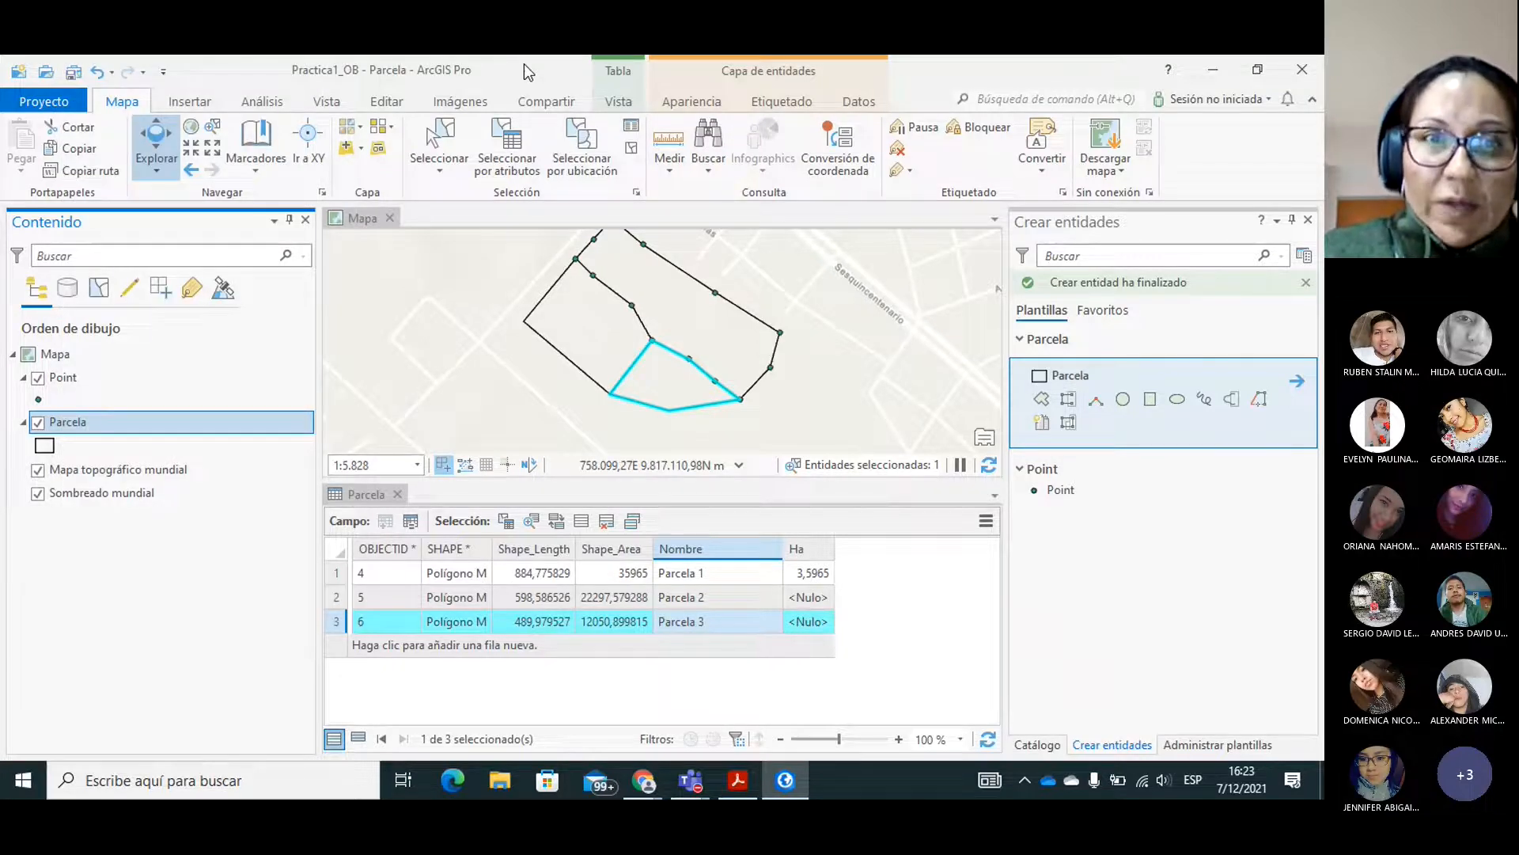
Save all edits made to the Parcela layer and confirm the save.
left_click(386, 103)
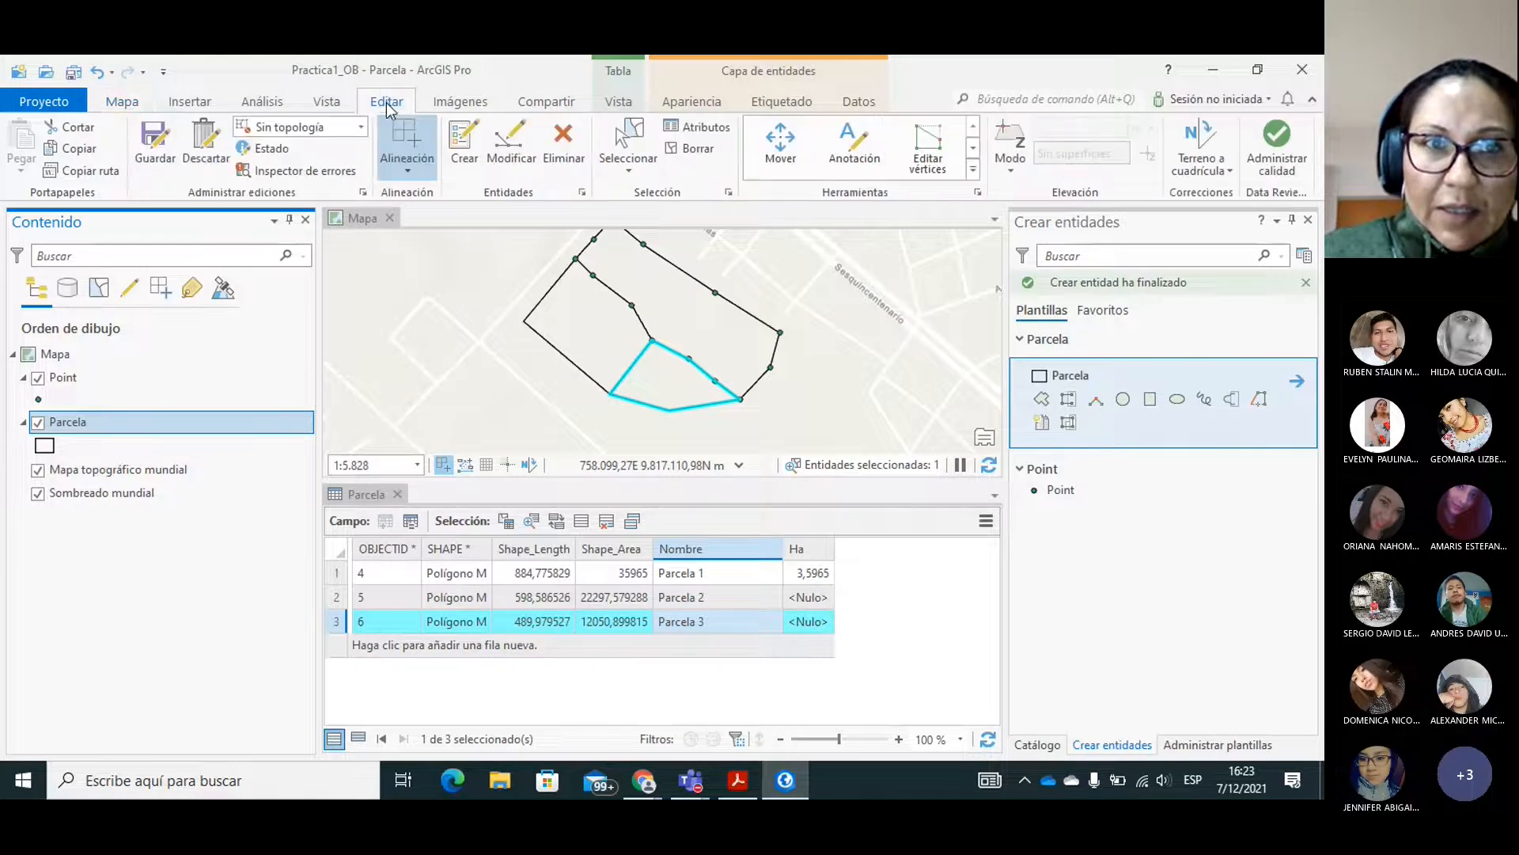
left_click(159, 152)
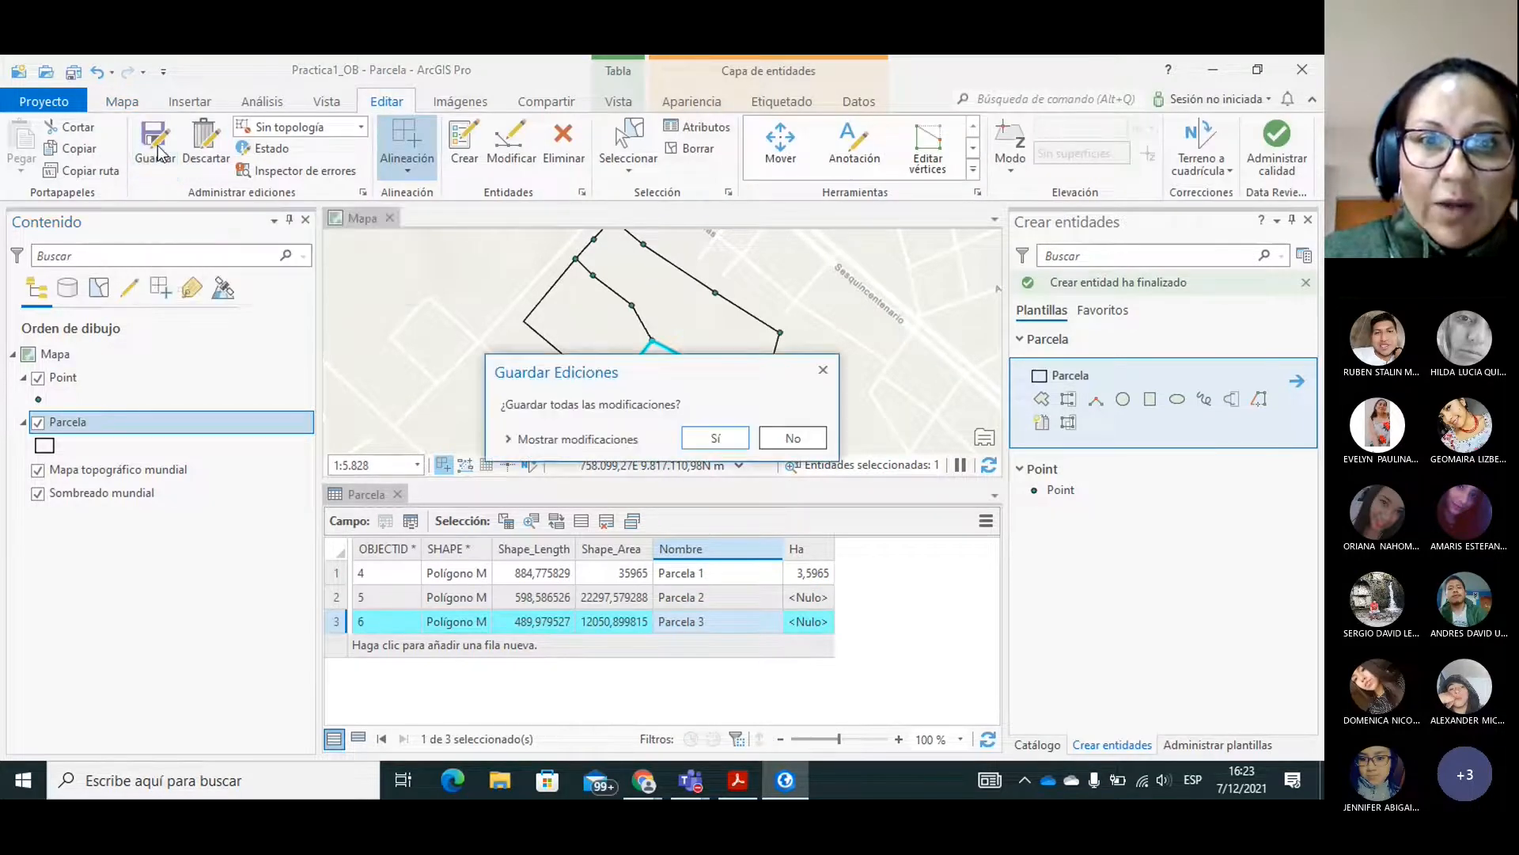
left_click(721, 447)
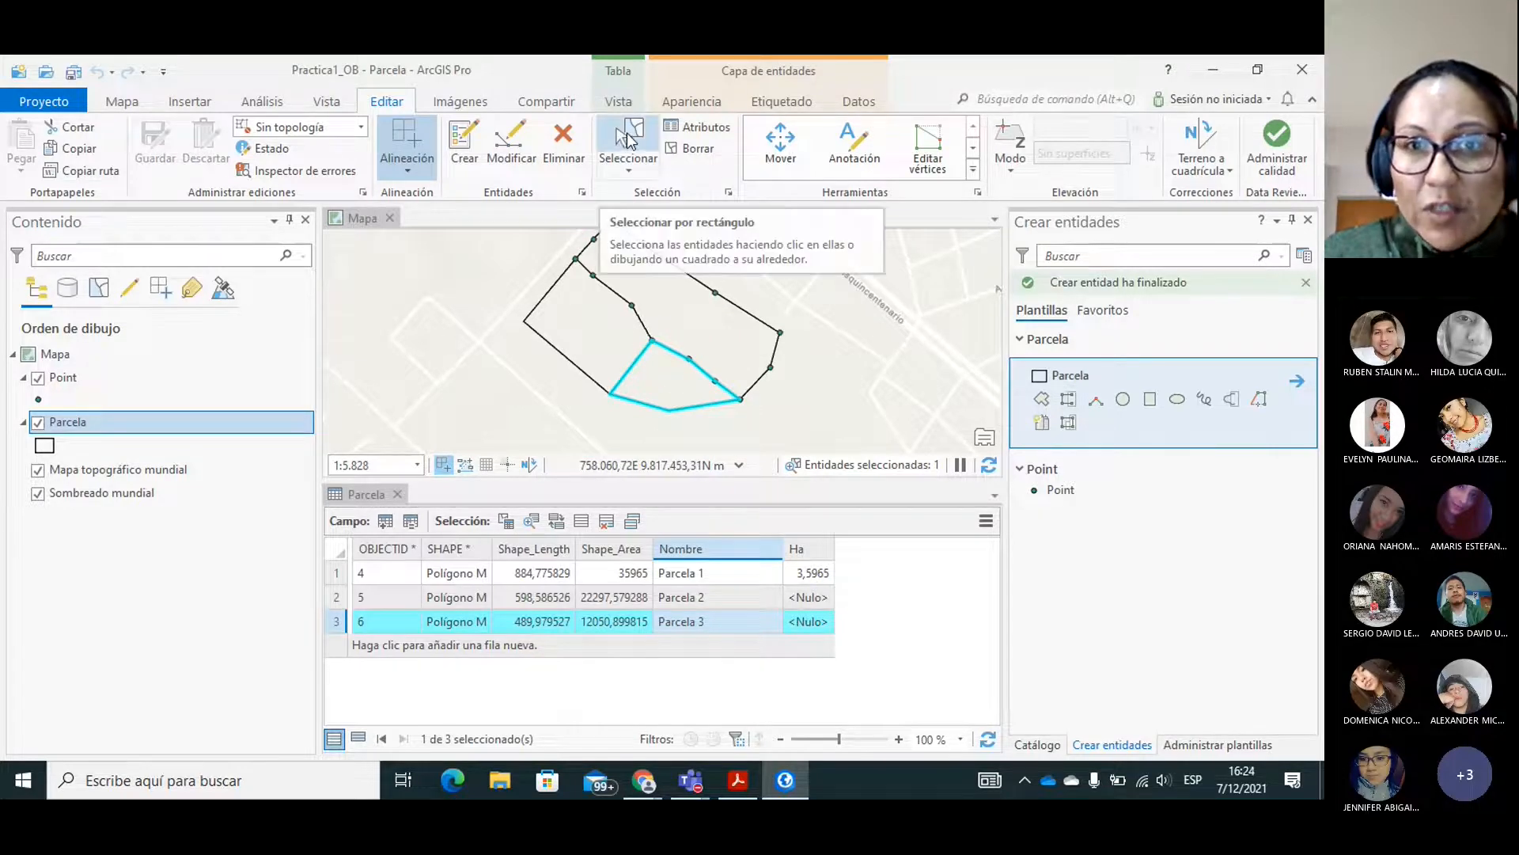
Clear the current feature selection in the Parcela layer.
left_click(631, 141)
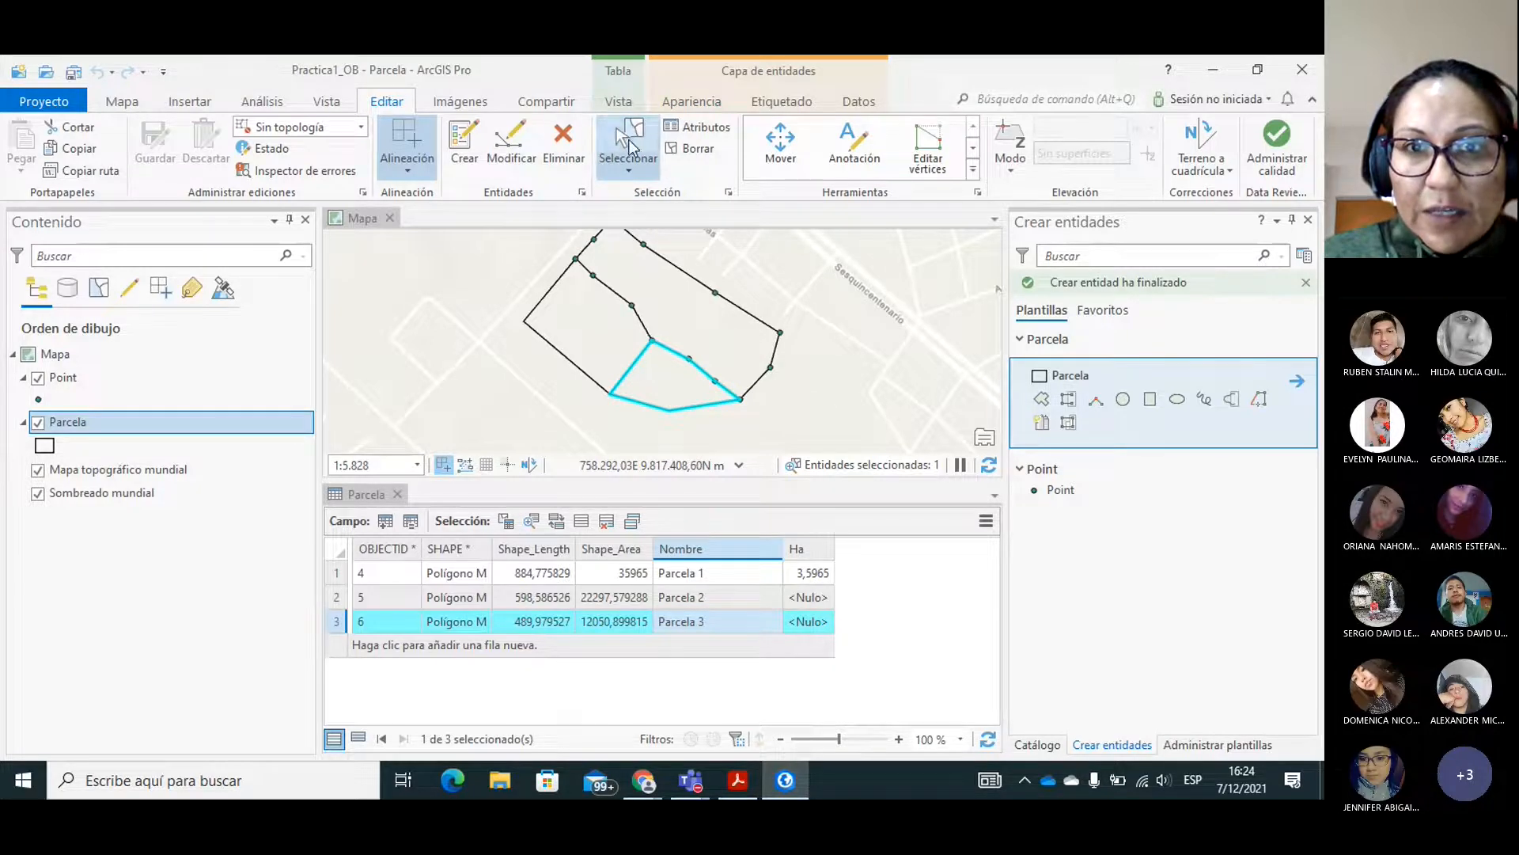
left_click(629, 174)
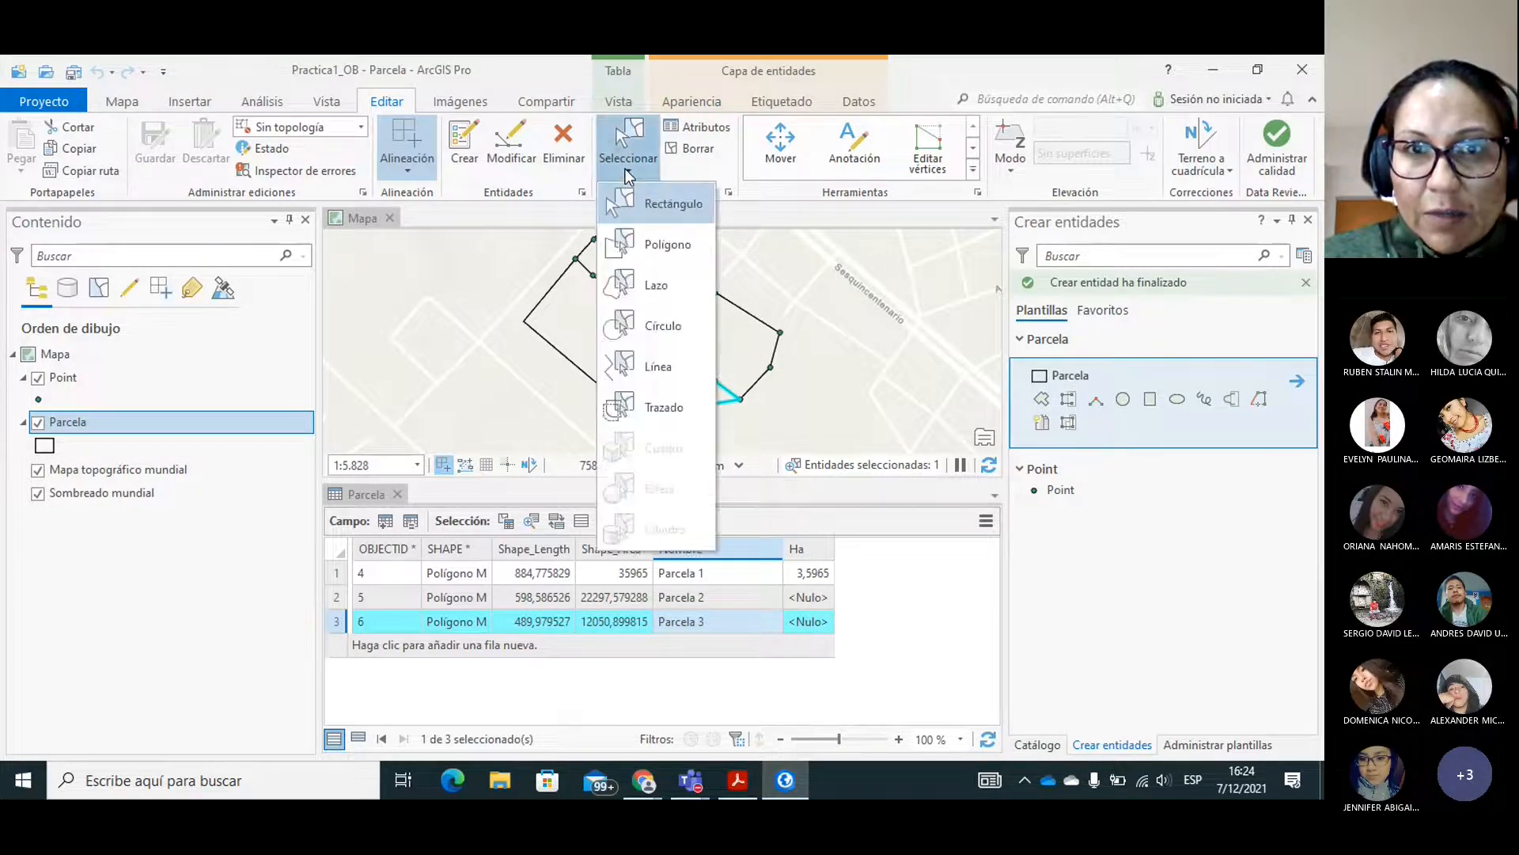
left_click(696, 149)
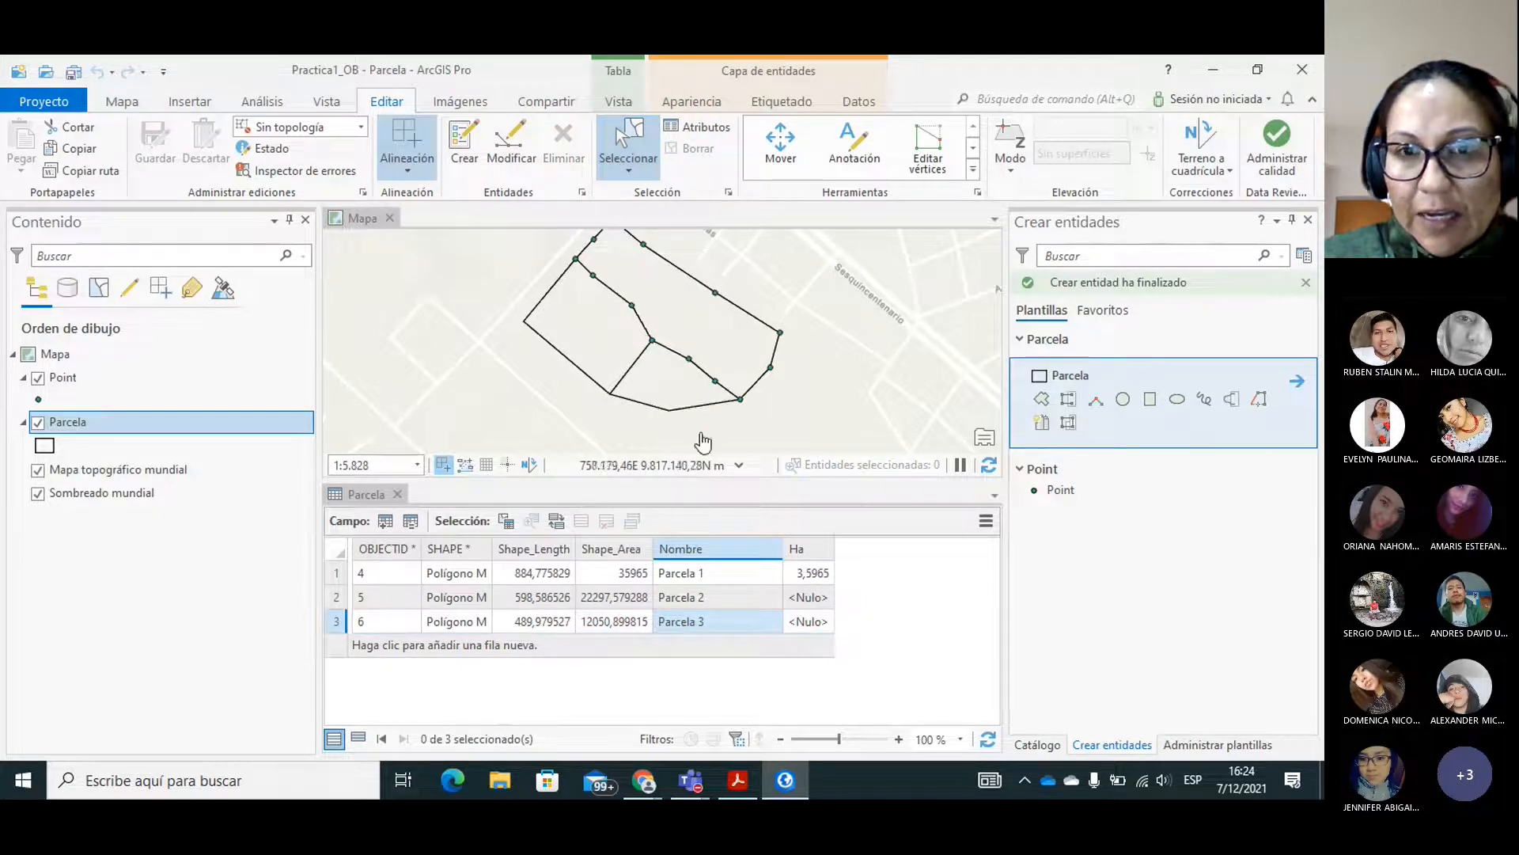
left_click(821, 419)
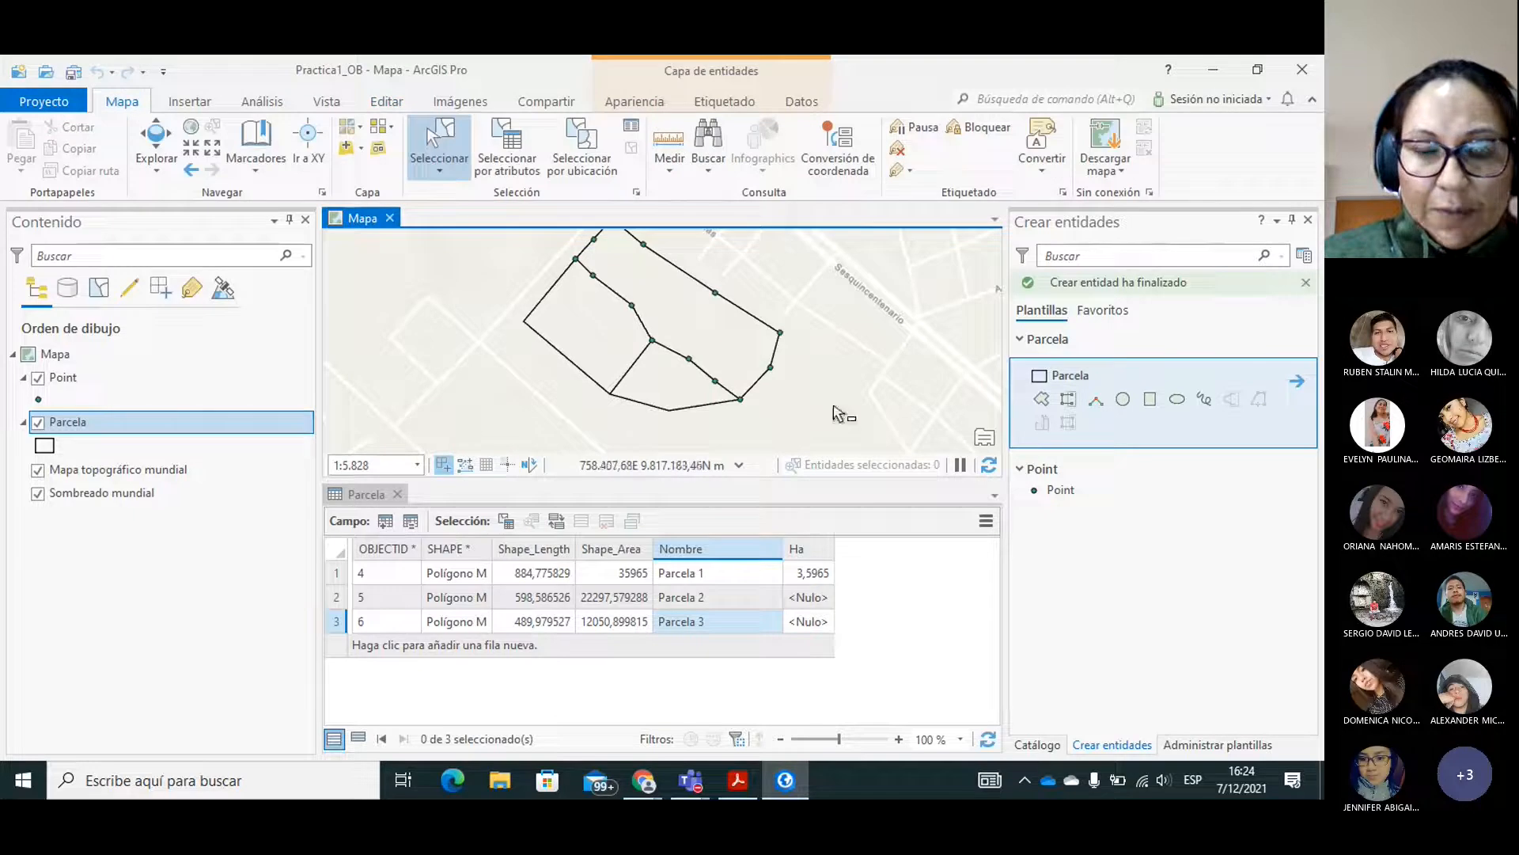
Bring all three parcels into view and enlarge the map area by narrowing the contents pane and shortening the attribute table.
left_click(157, 131)
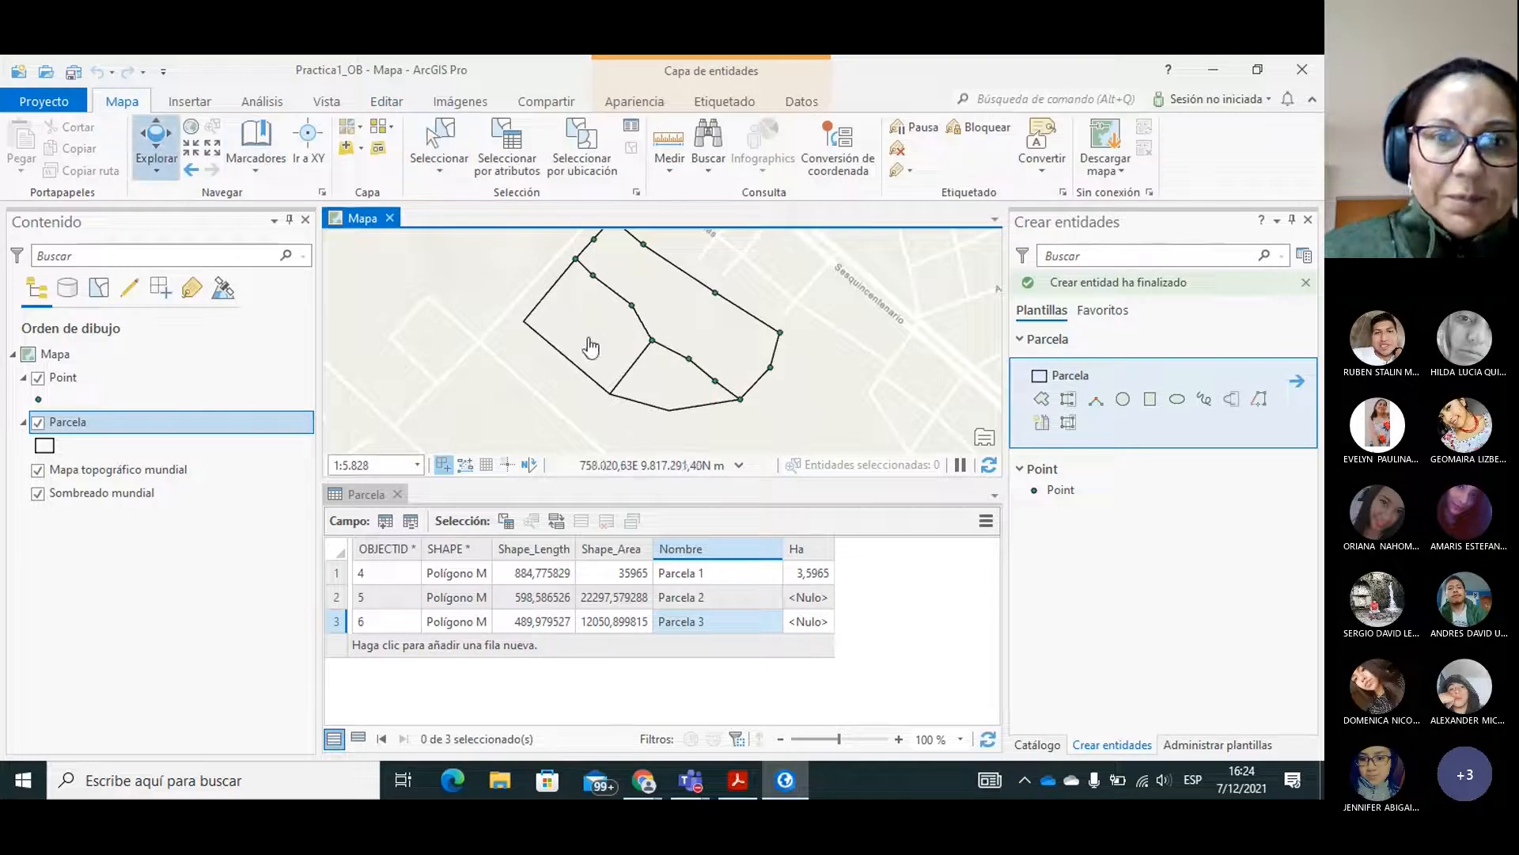
left_click_drag(659, 343, 640, 358)
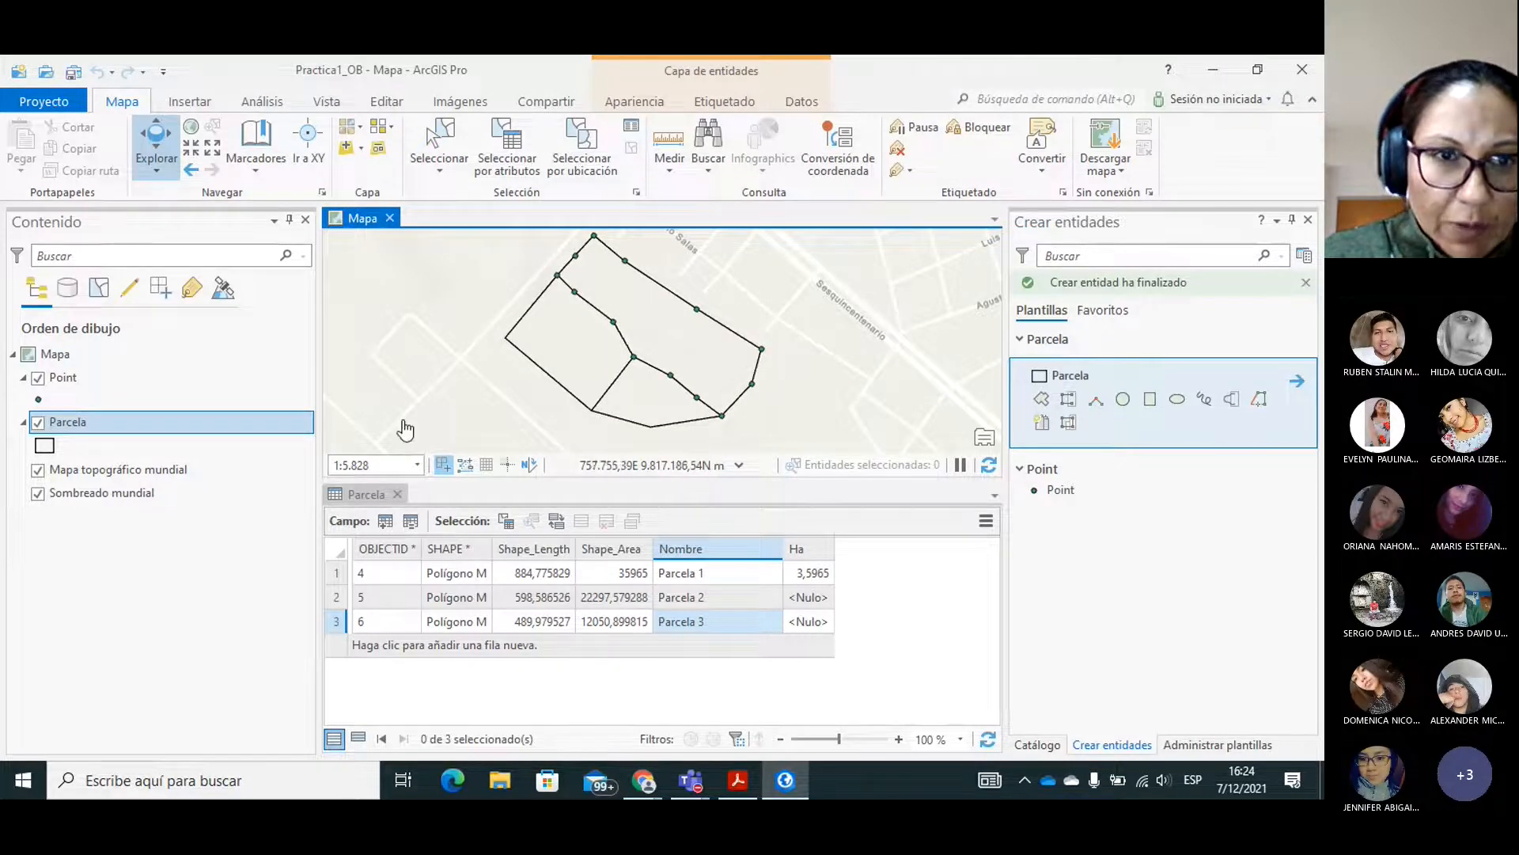
left_click_drag(312, 377, 202, 380)
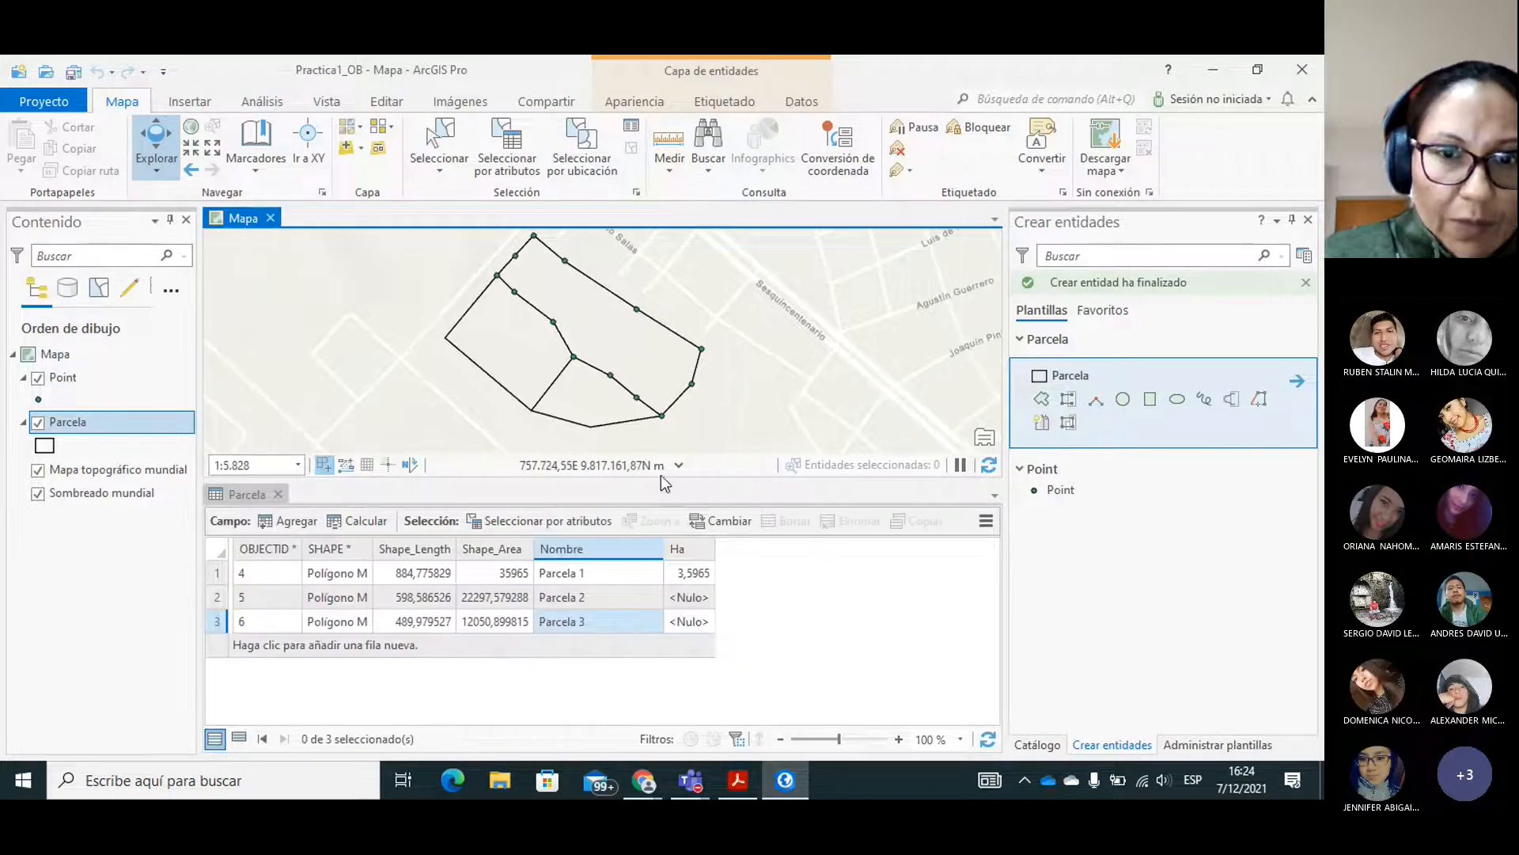
left_click_drag(722, 478, 733, 527)
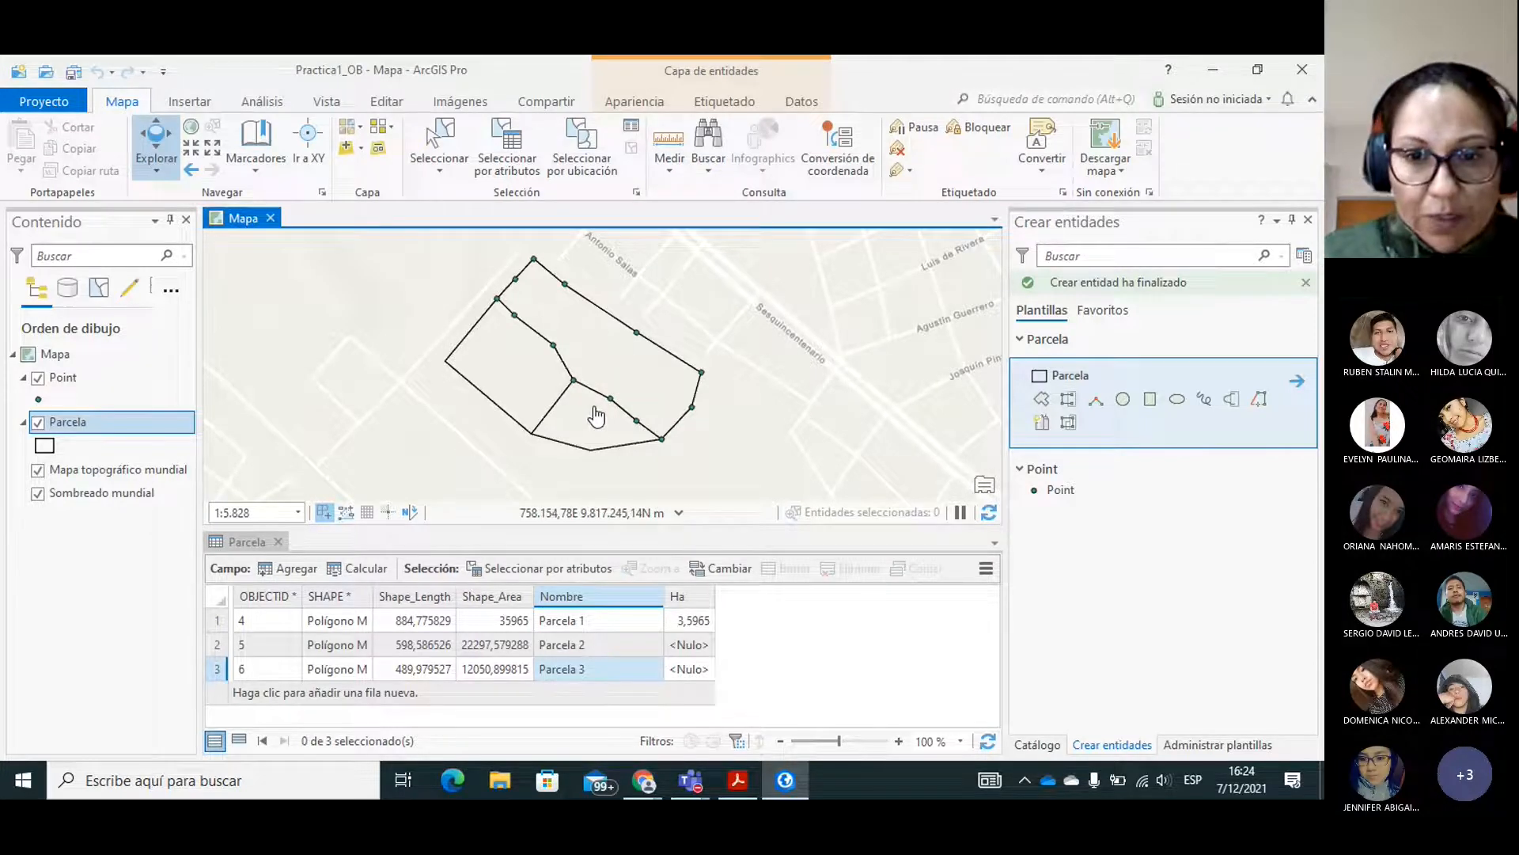
Switch to Acrobat Reader to check the guide PRACTICA_2-signed.pdf, and return to ArcGIS Pro to pick the Ha field in the Parcela table.
left_click(733, 783)
left_click(786, 782)
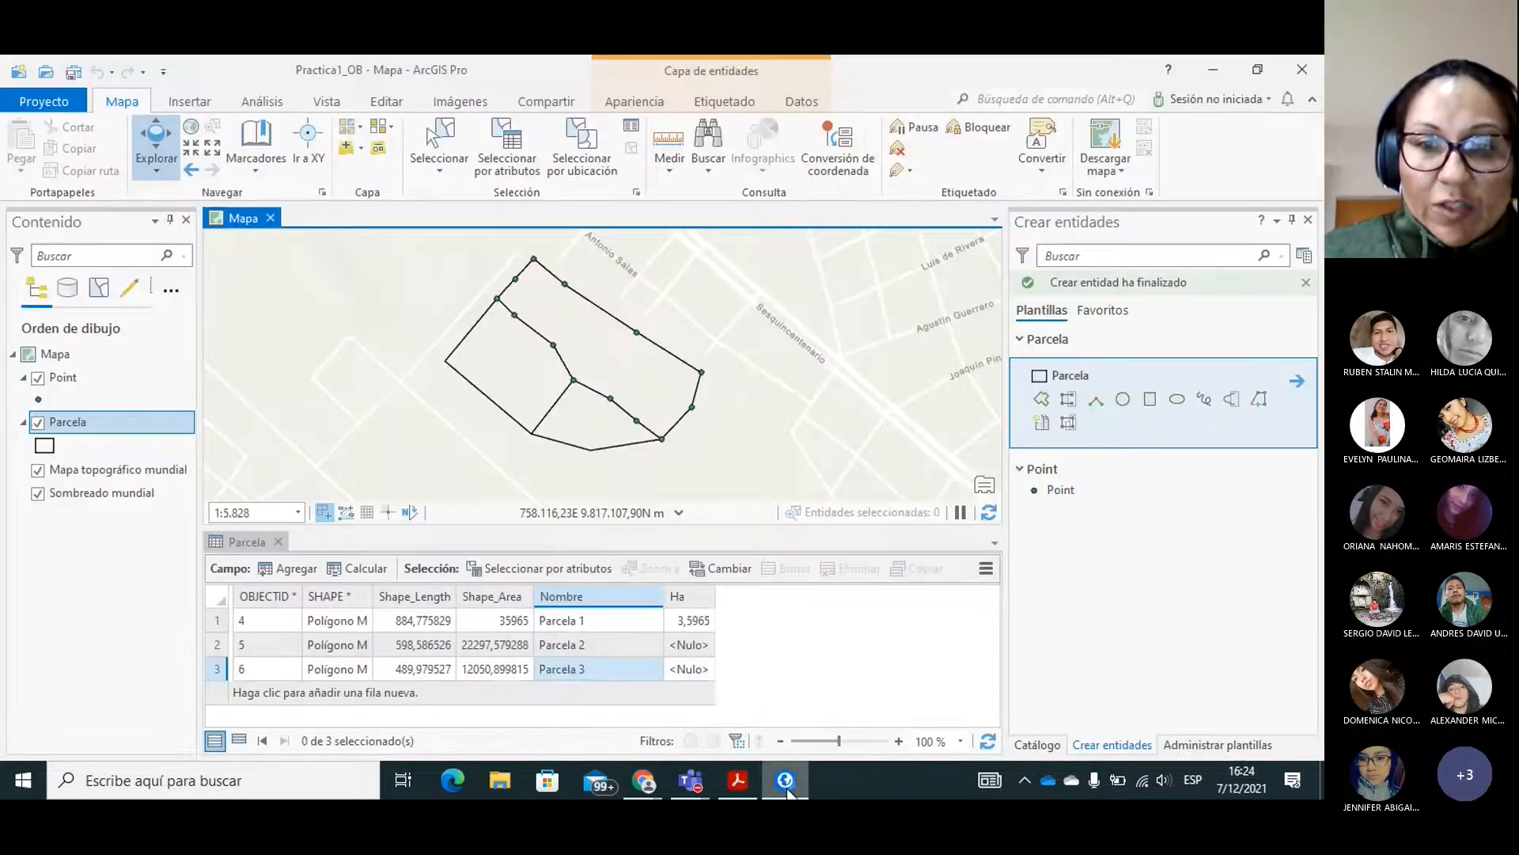
left_click(682, 608)
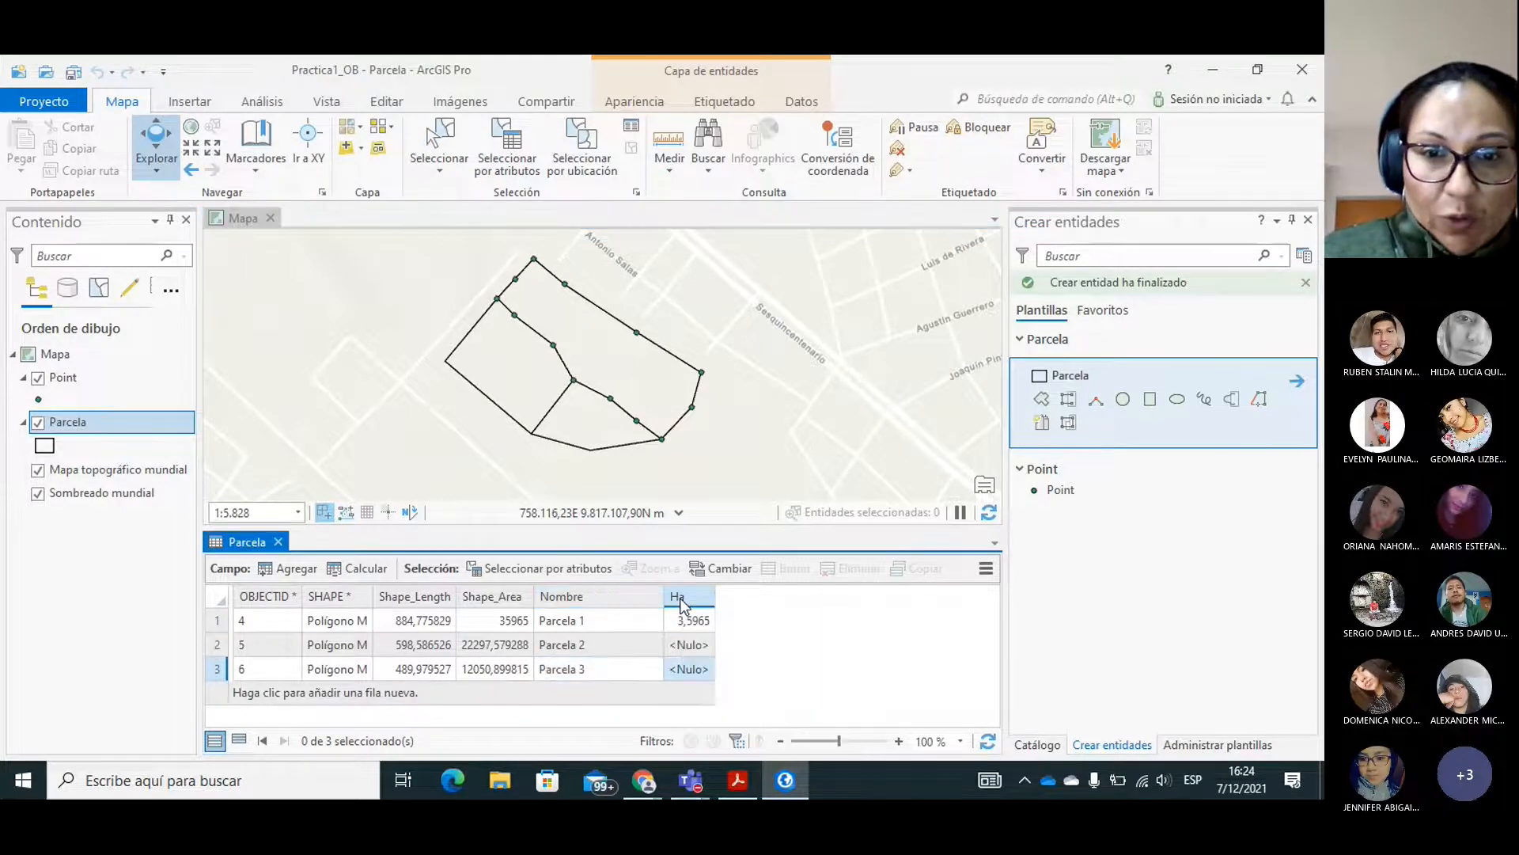
right_click(682, 608)
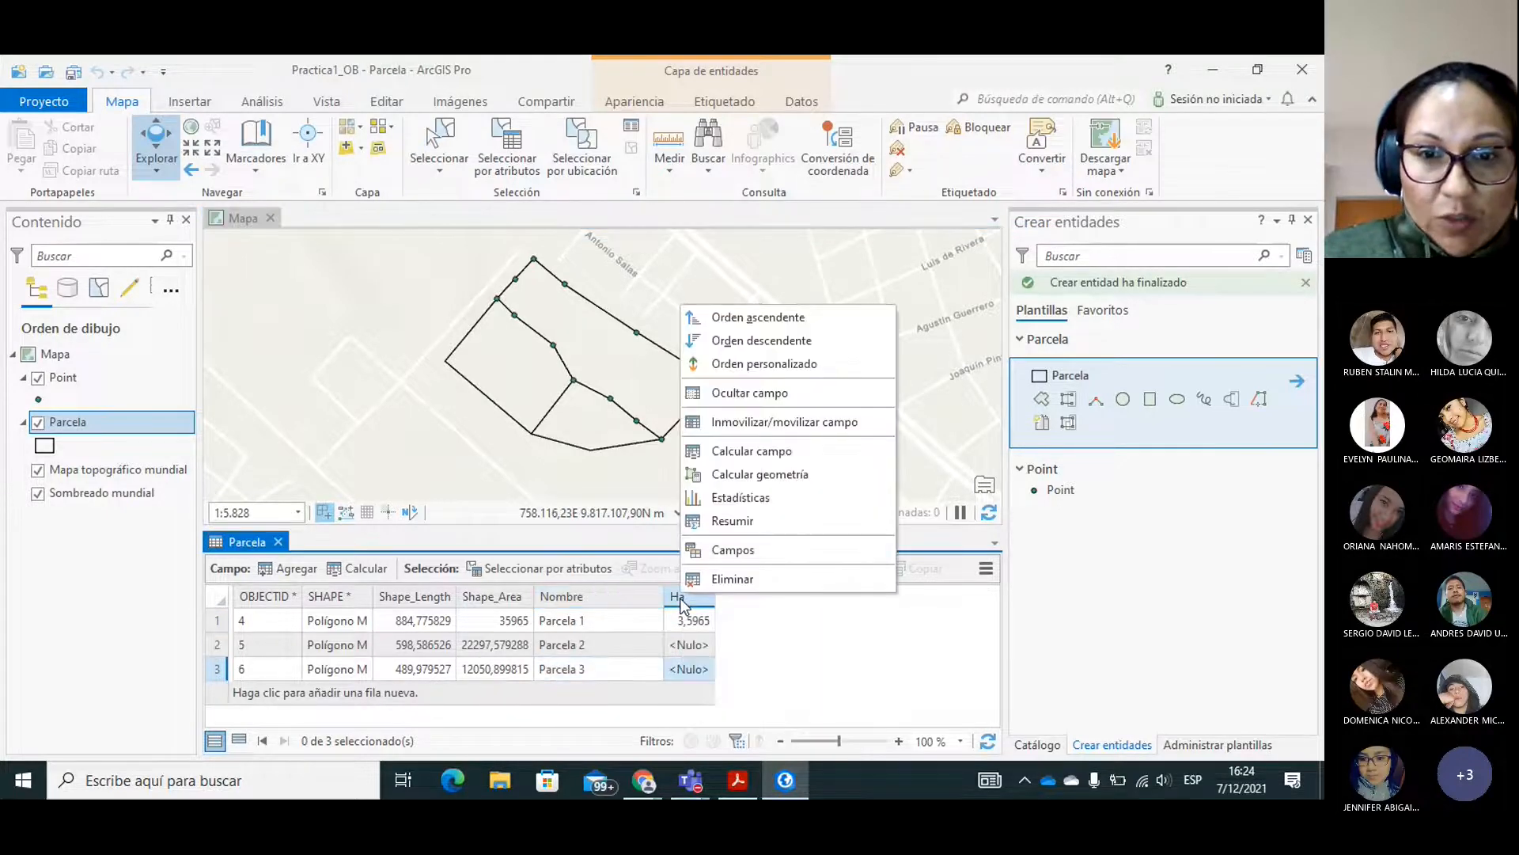
left_click(764, 473)
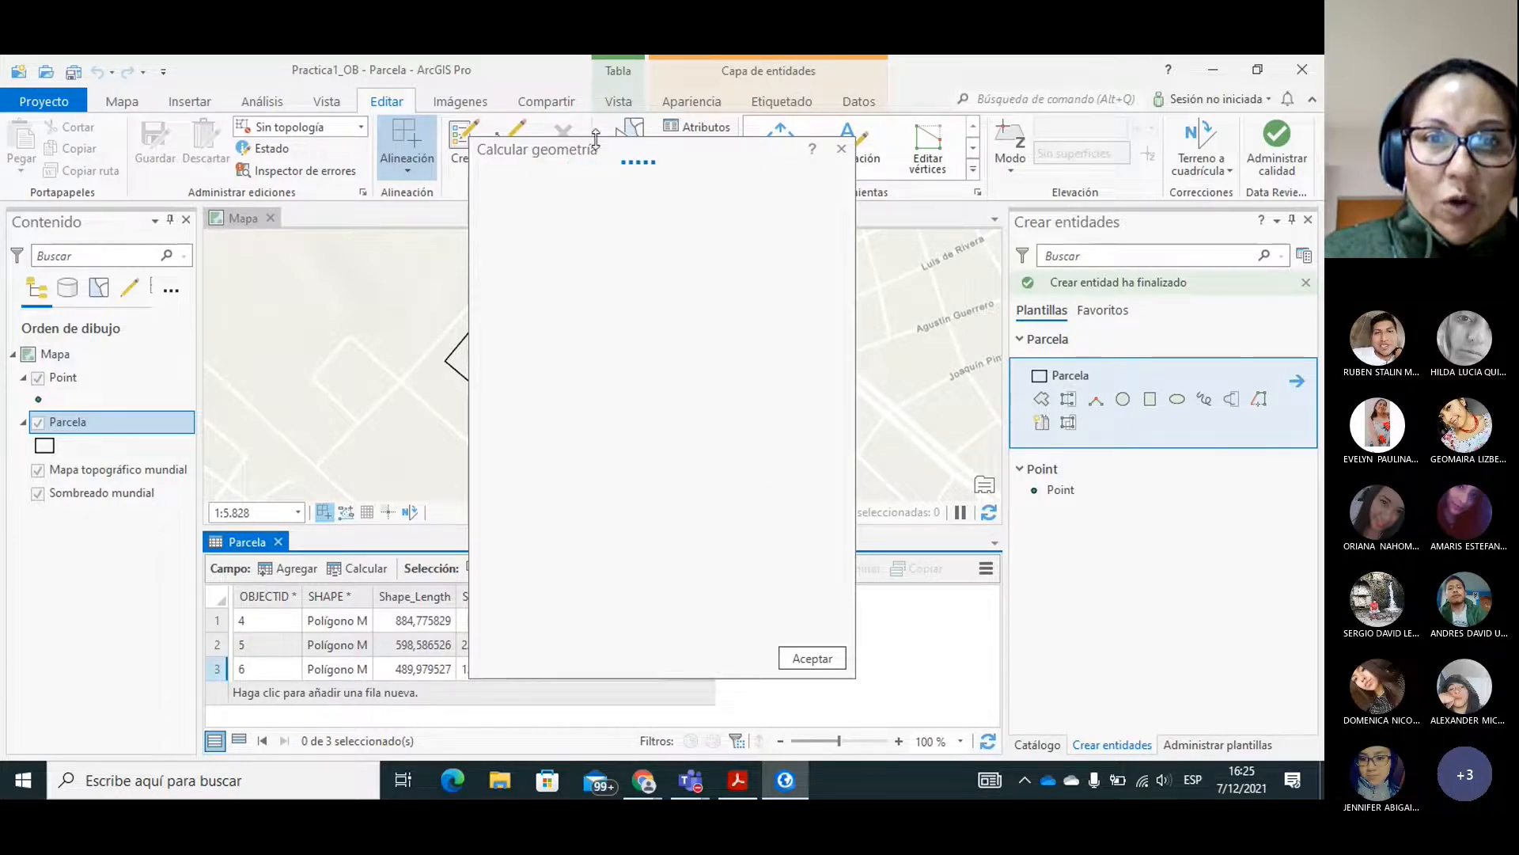
left_click_drag(583, 148, 833, 152)
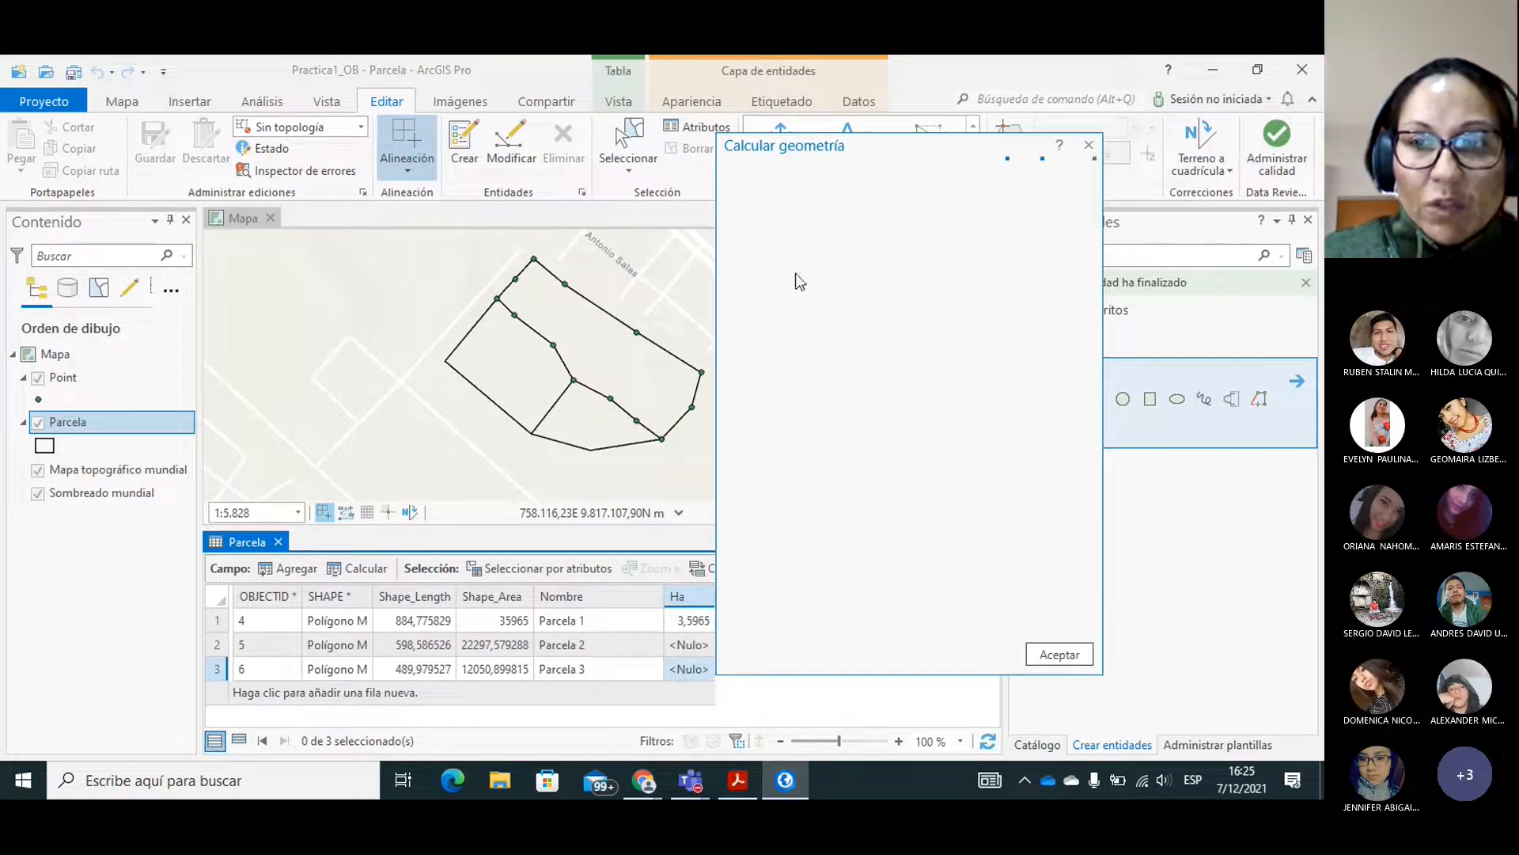
left_click_drag(858, 146, 777, 145)
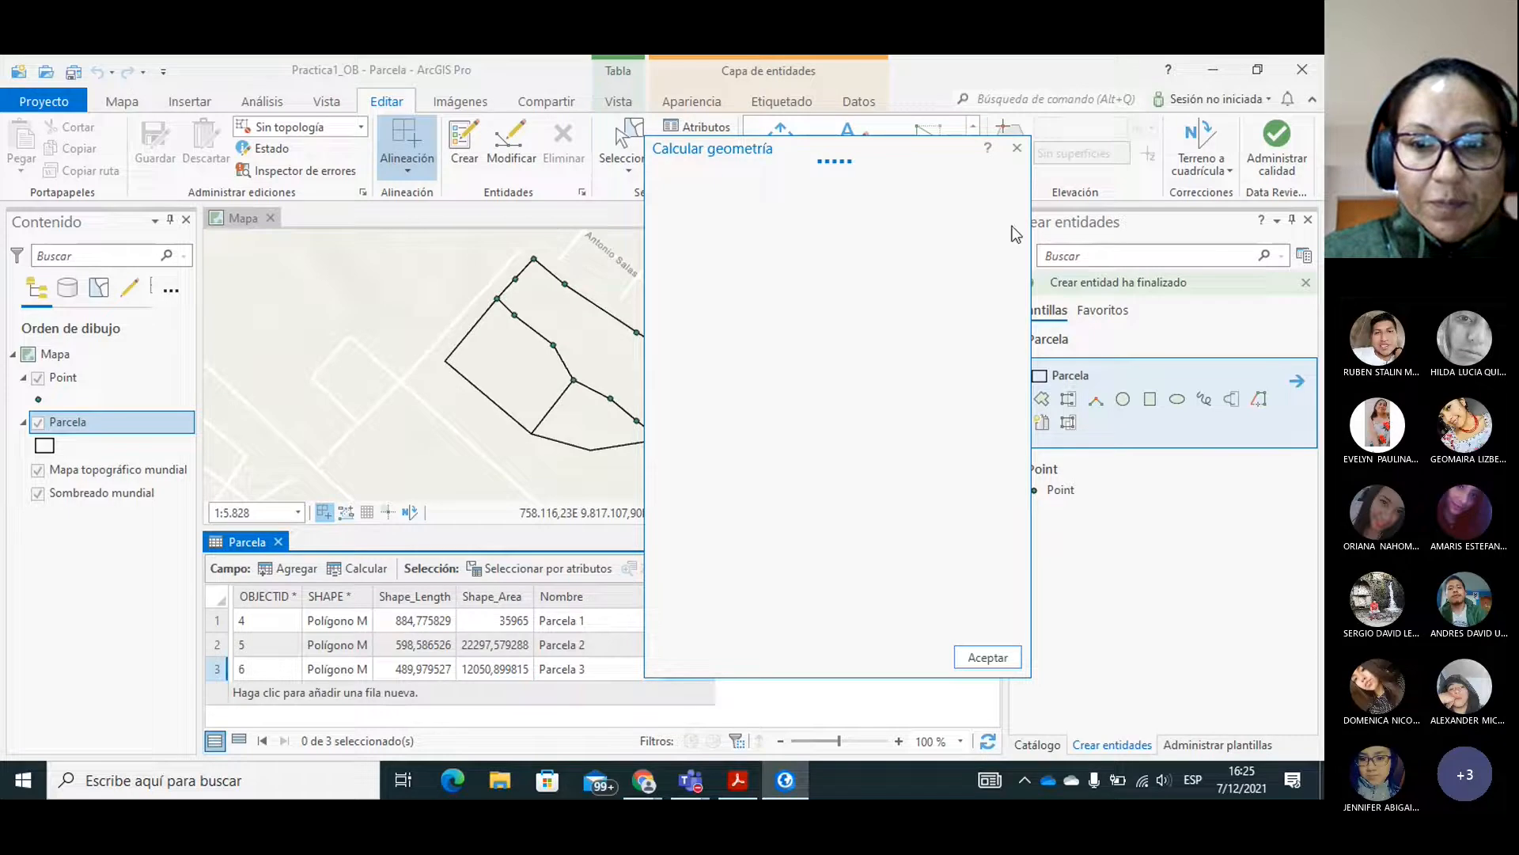
left_click(1014, 150)
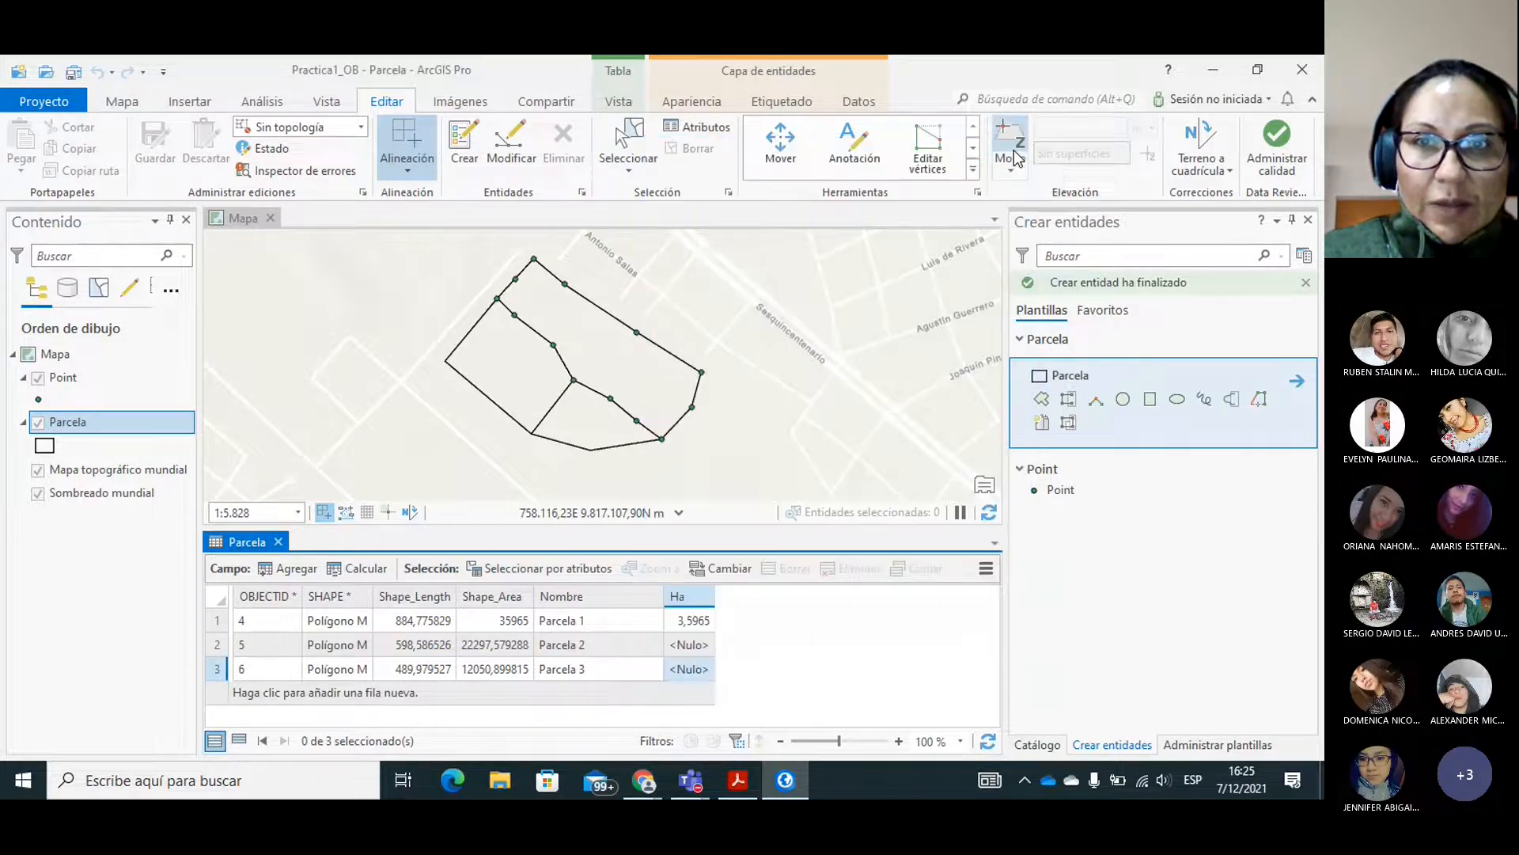
left_click(988, 741)
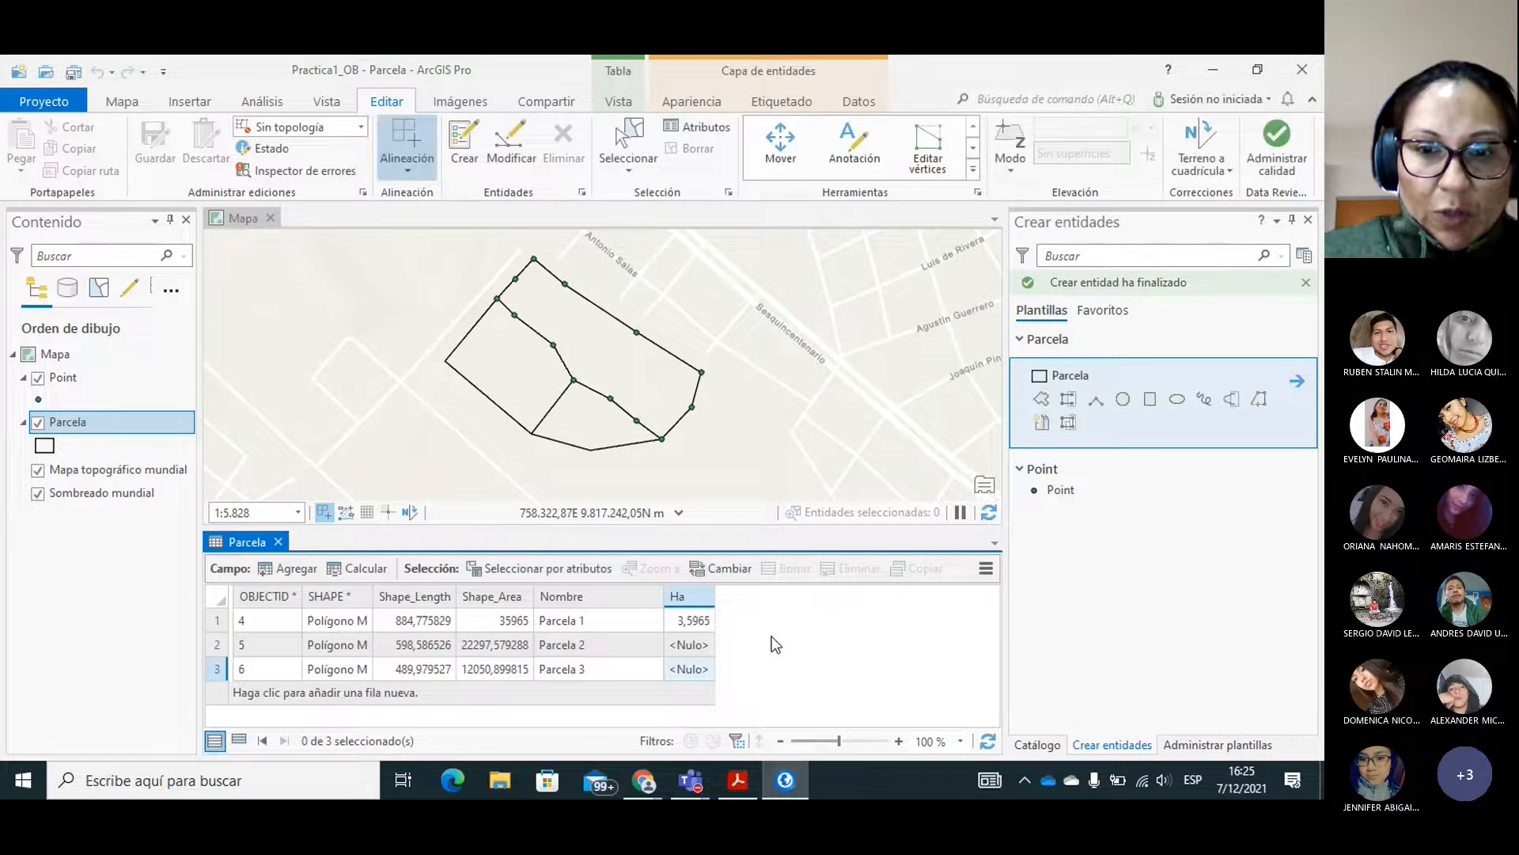
Open Calculate Geometry for the Parcela layer's Ha field and set its property to Area in Hectáreas.
right_click(678, 603)
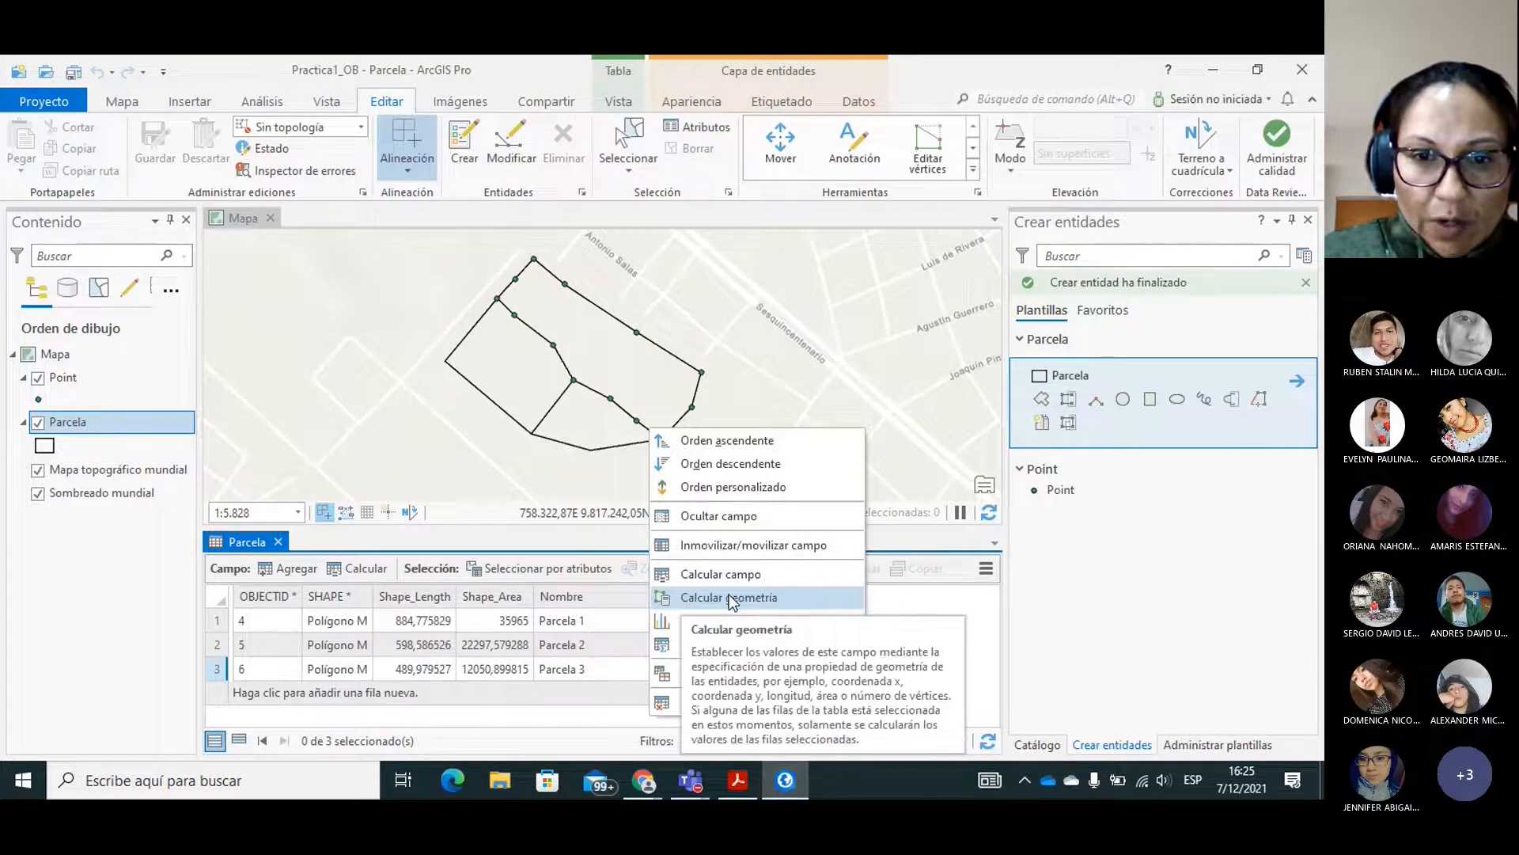
left_click(729, 596)
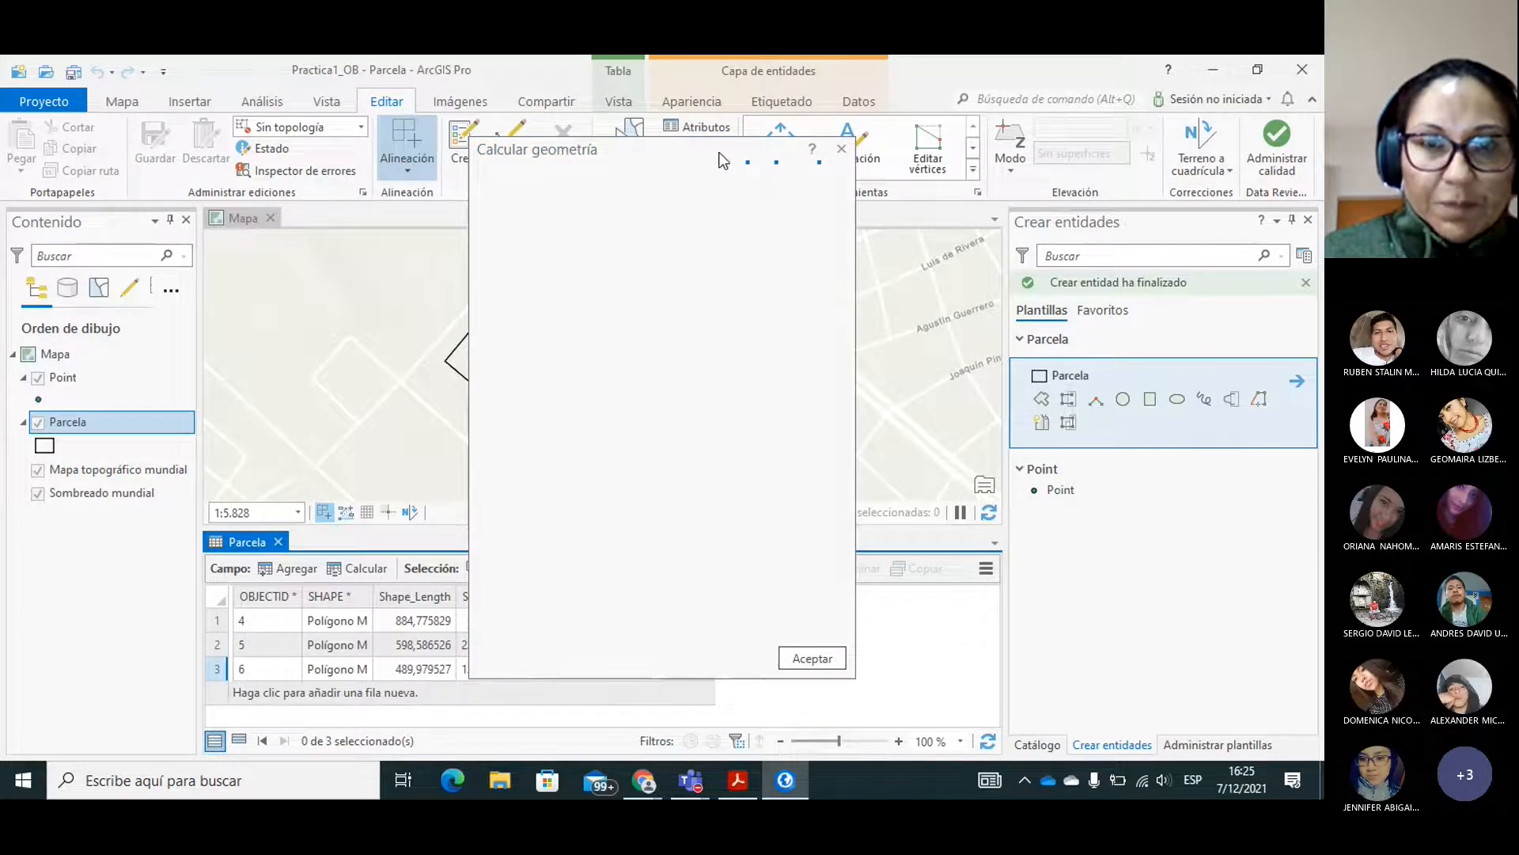
left_click(634, 158)
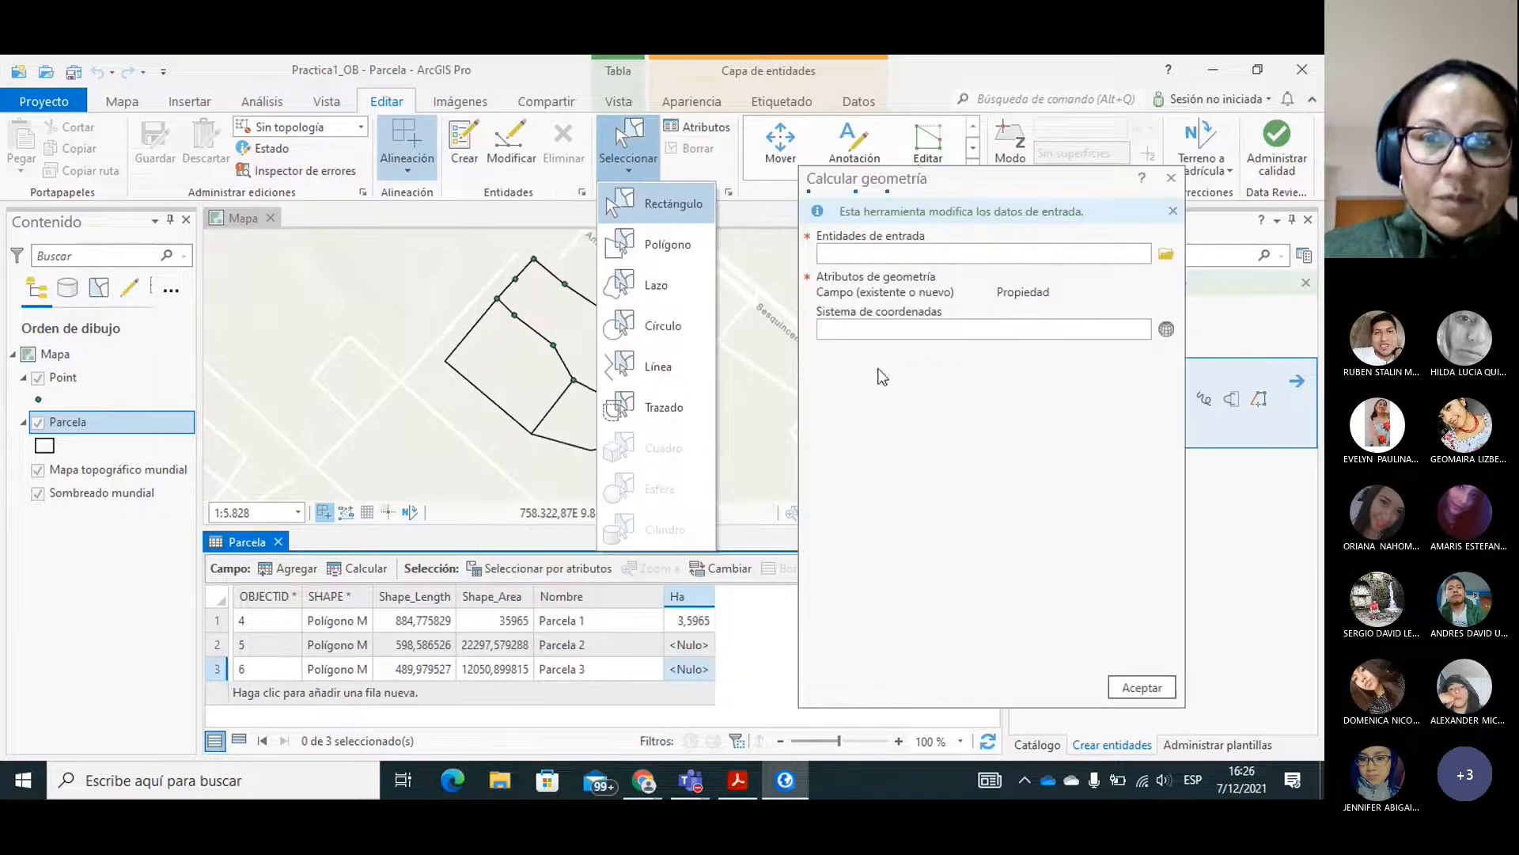
left_click(1140, 260)
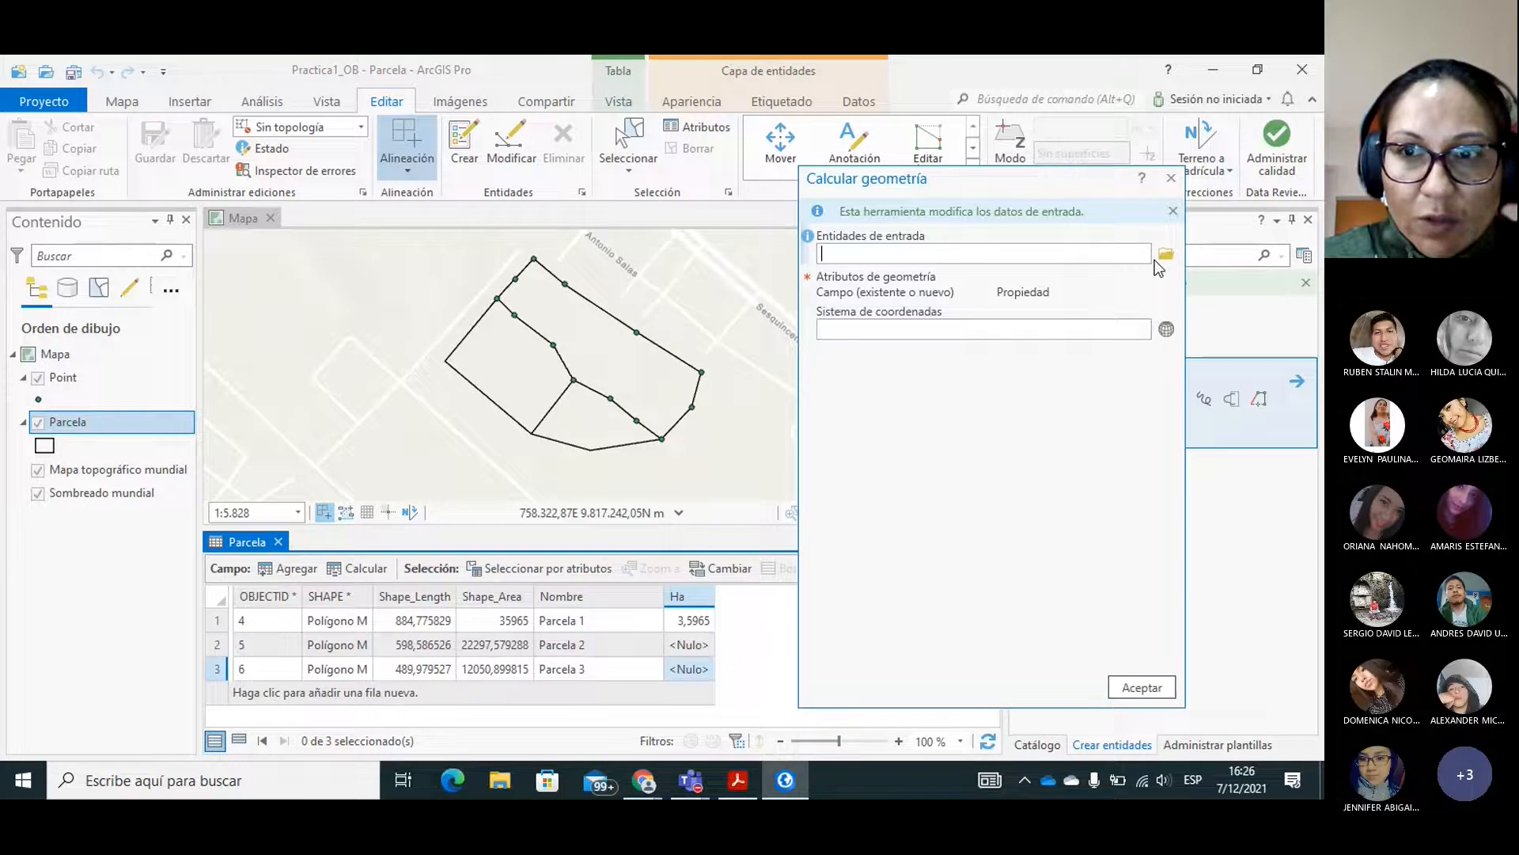
left_click(1165, 260)
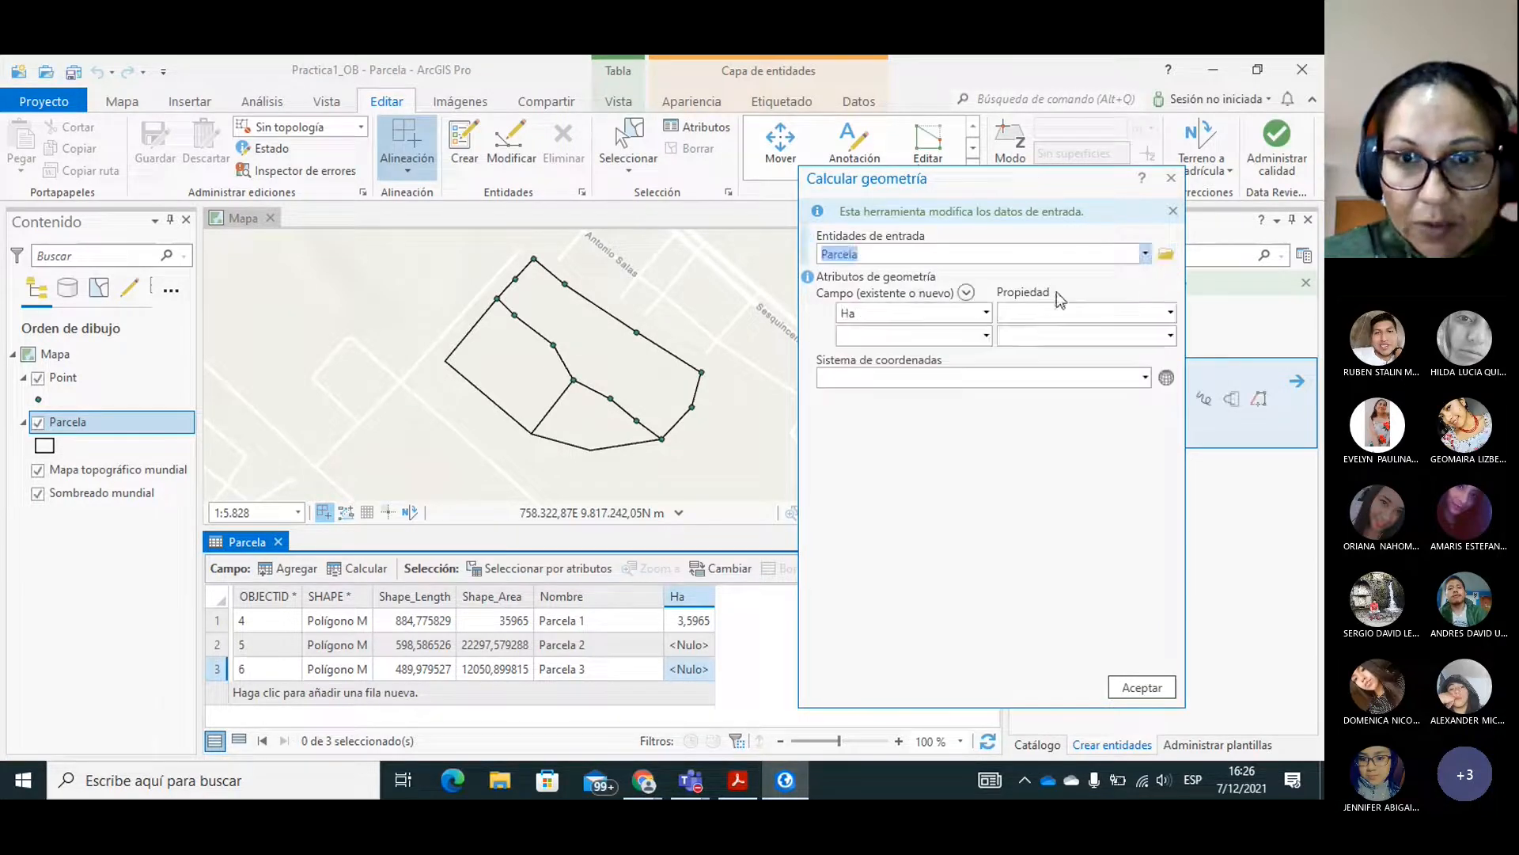
left_click(912, 255)
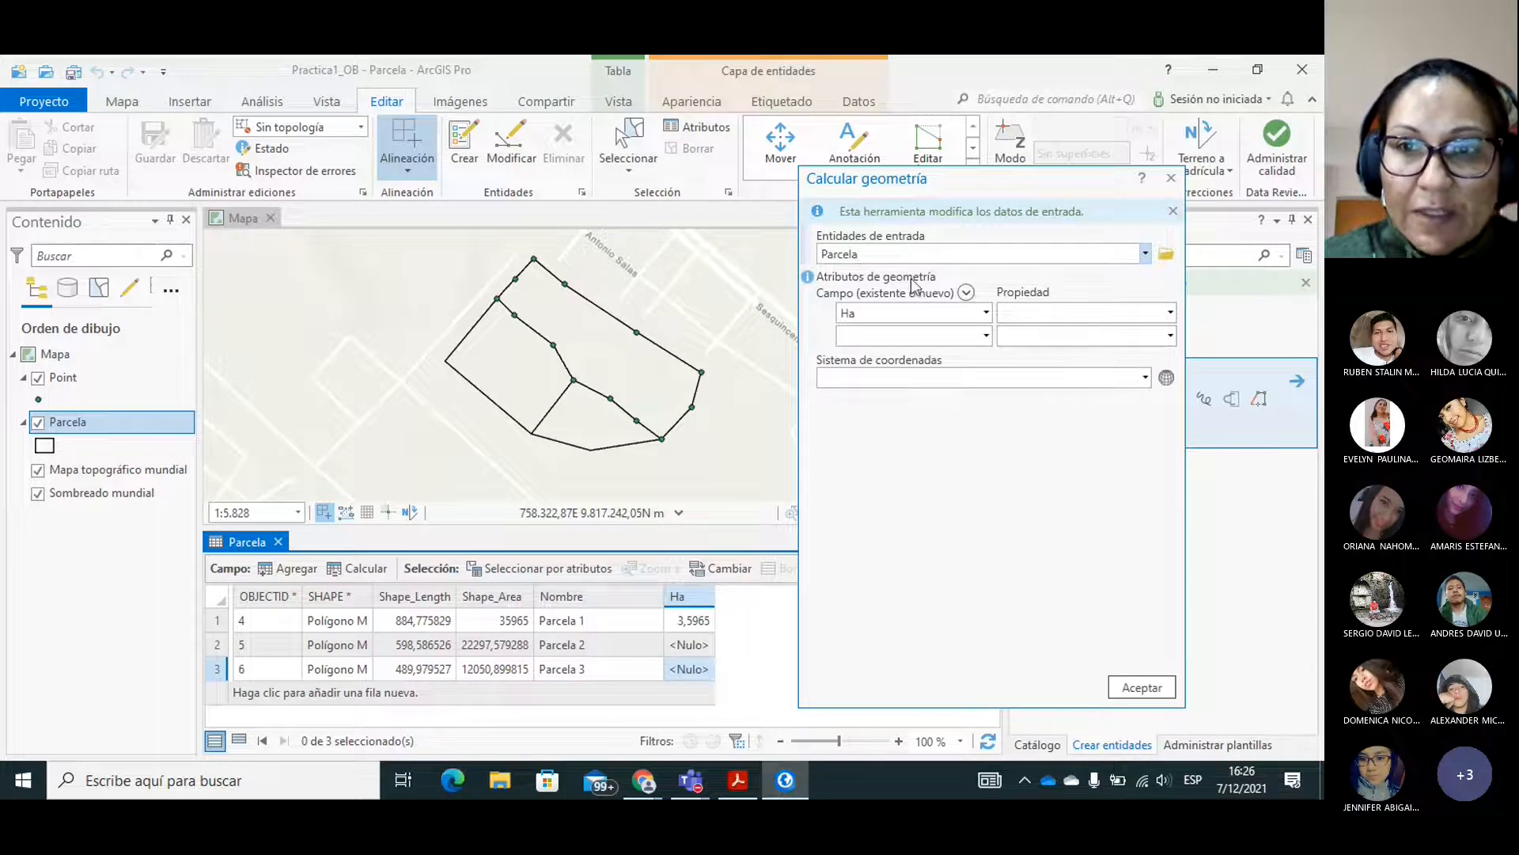
left_click(1170, 313)
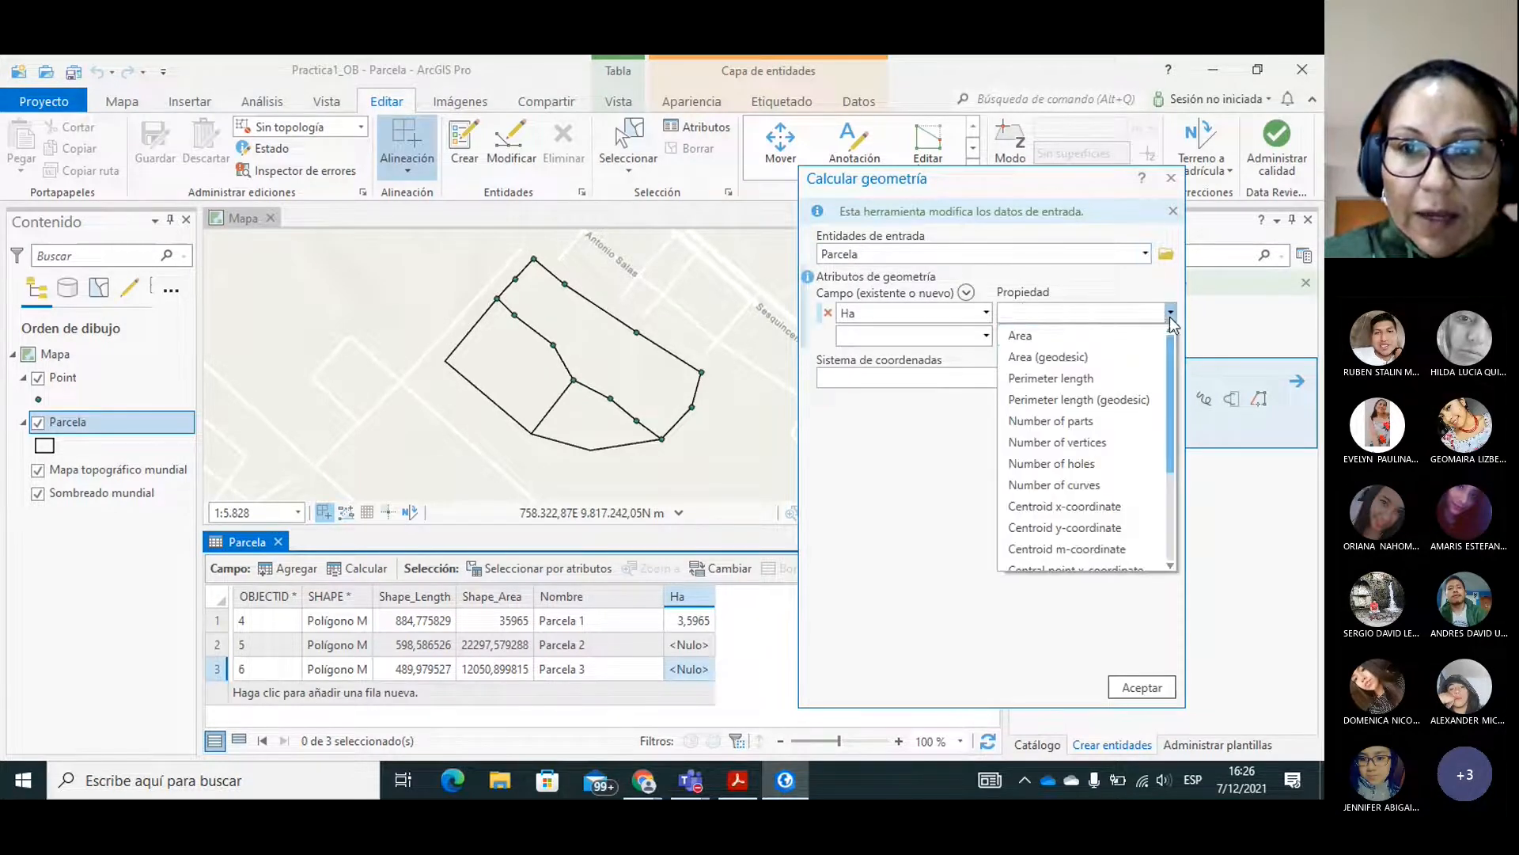
left_click(1018, 336)
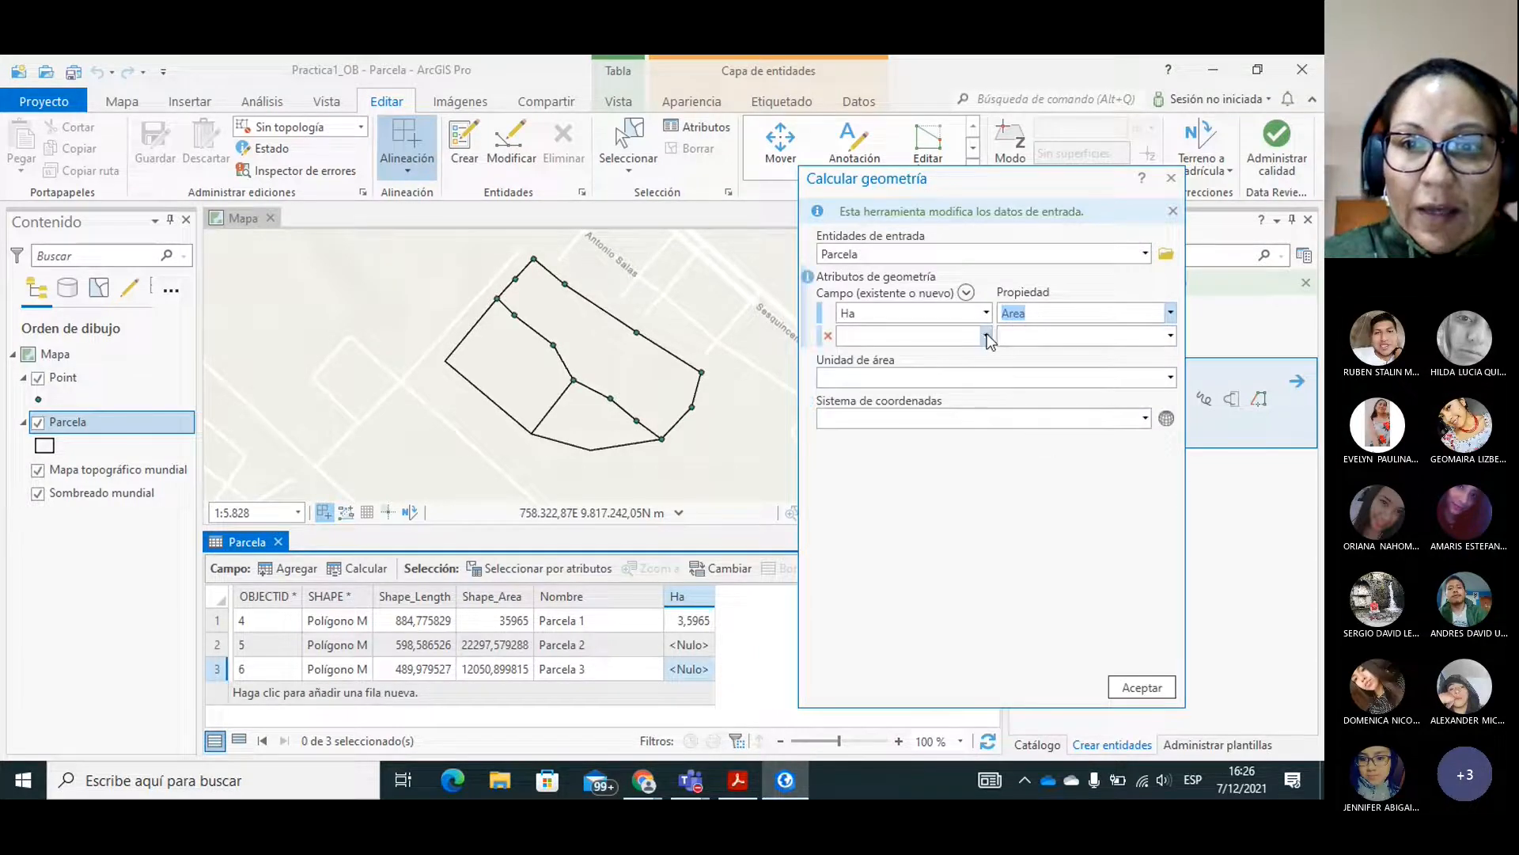
left_click(1169, 378)
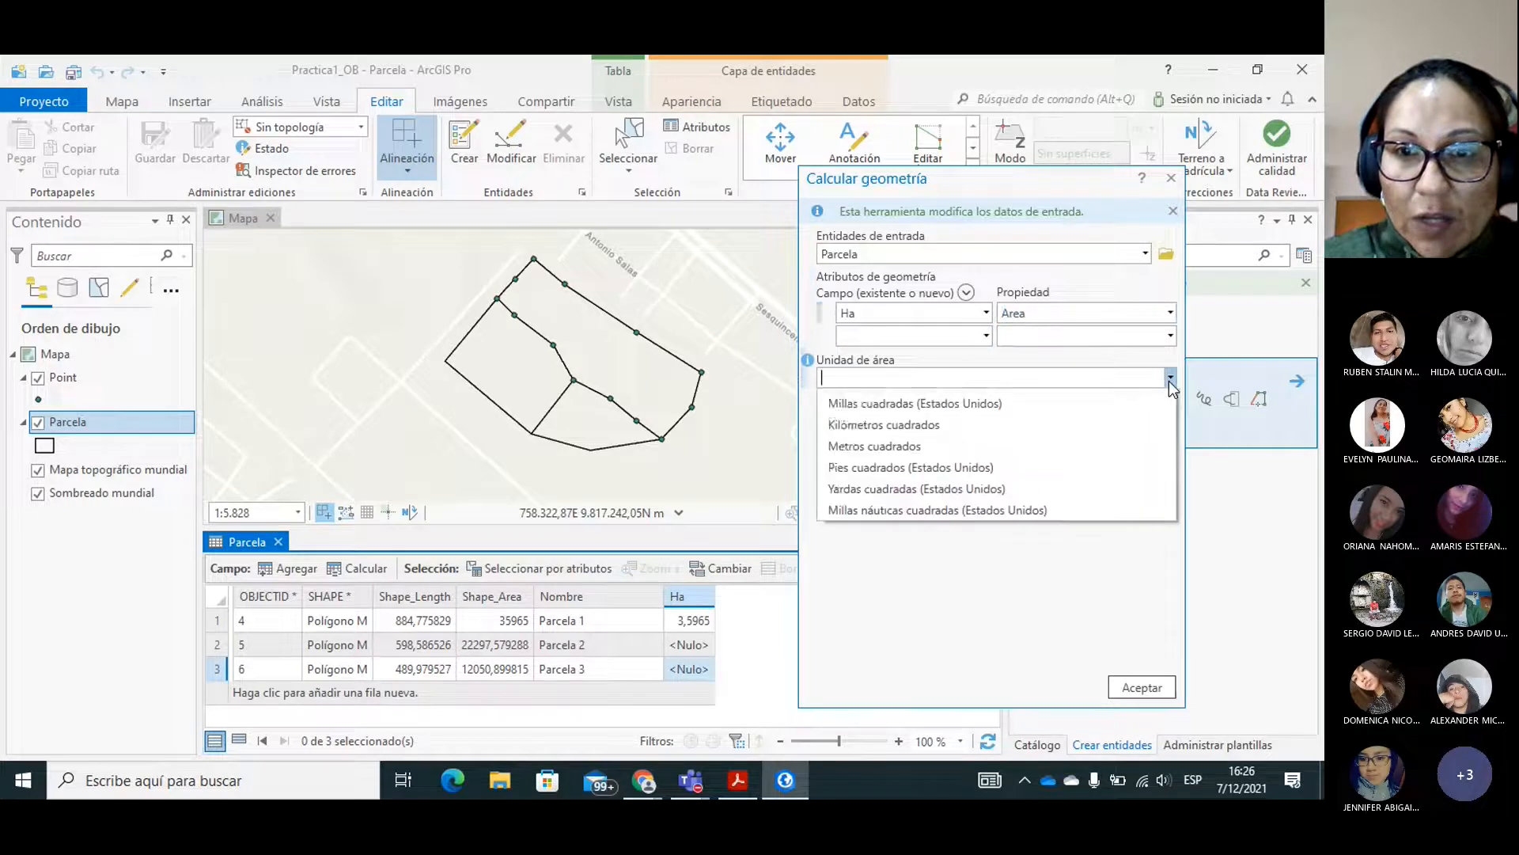
left_click(863, 424)
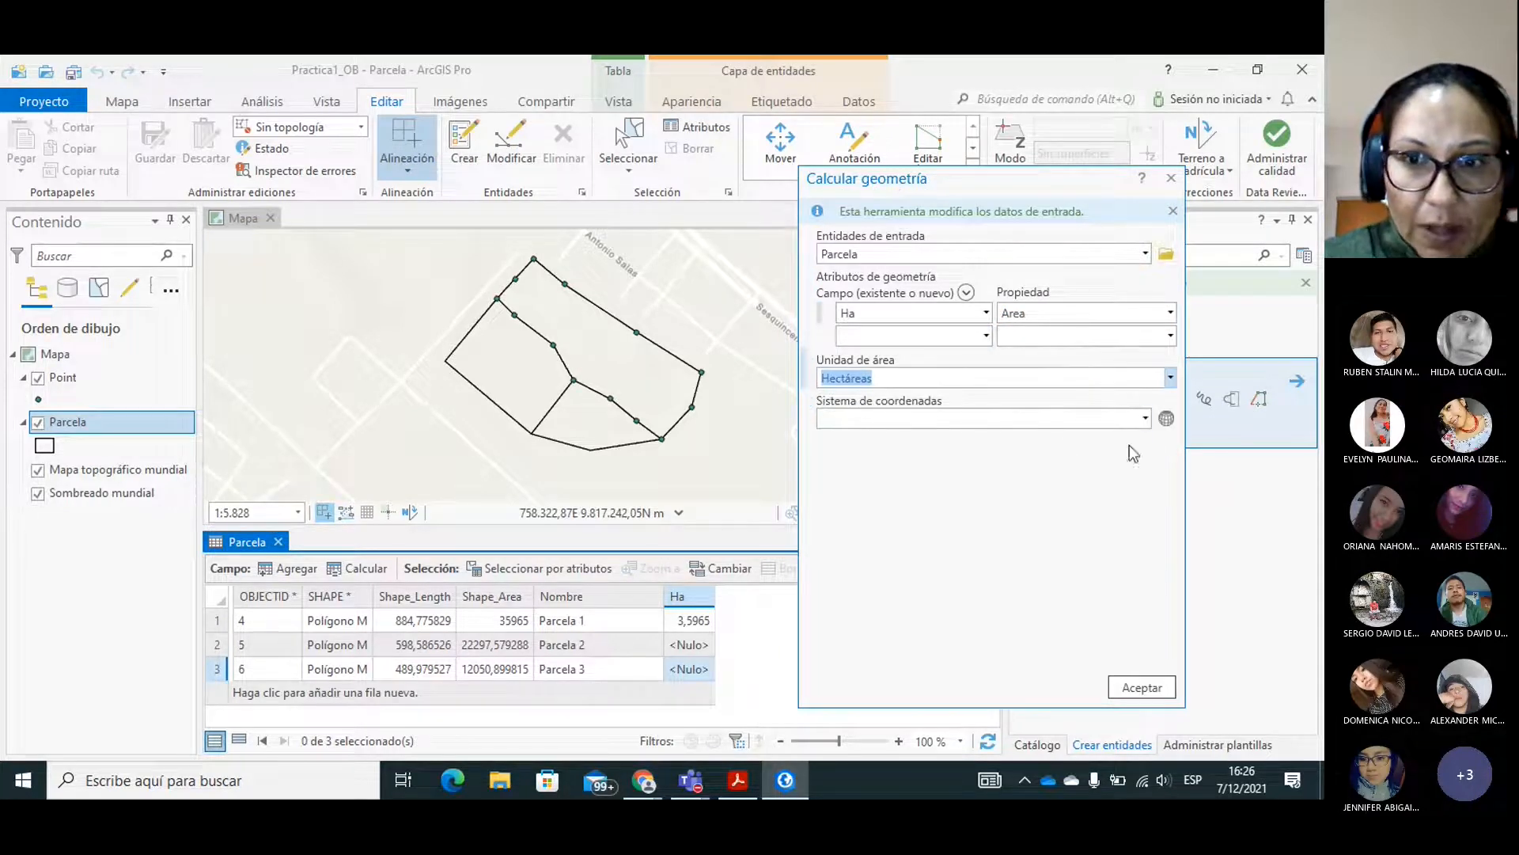
Set the calculation's coordinate system to the projected system WGS 1984 UTM Zona 17S and run the geometry calculation.
left_click(1166, 418)
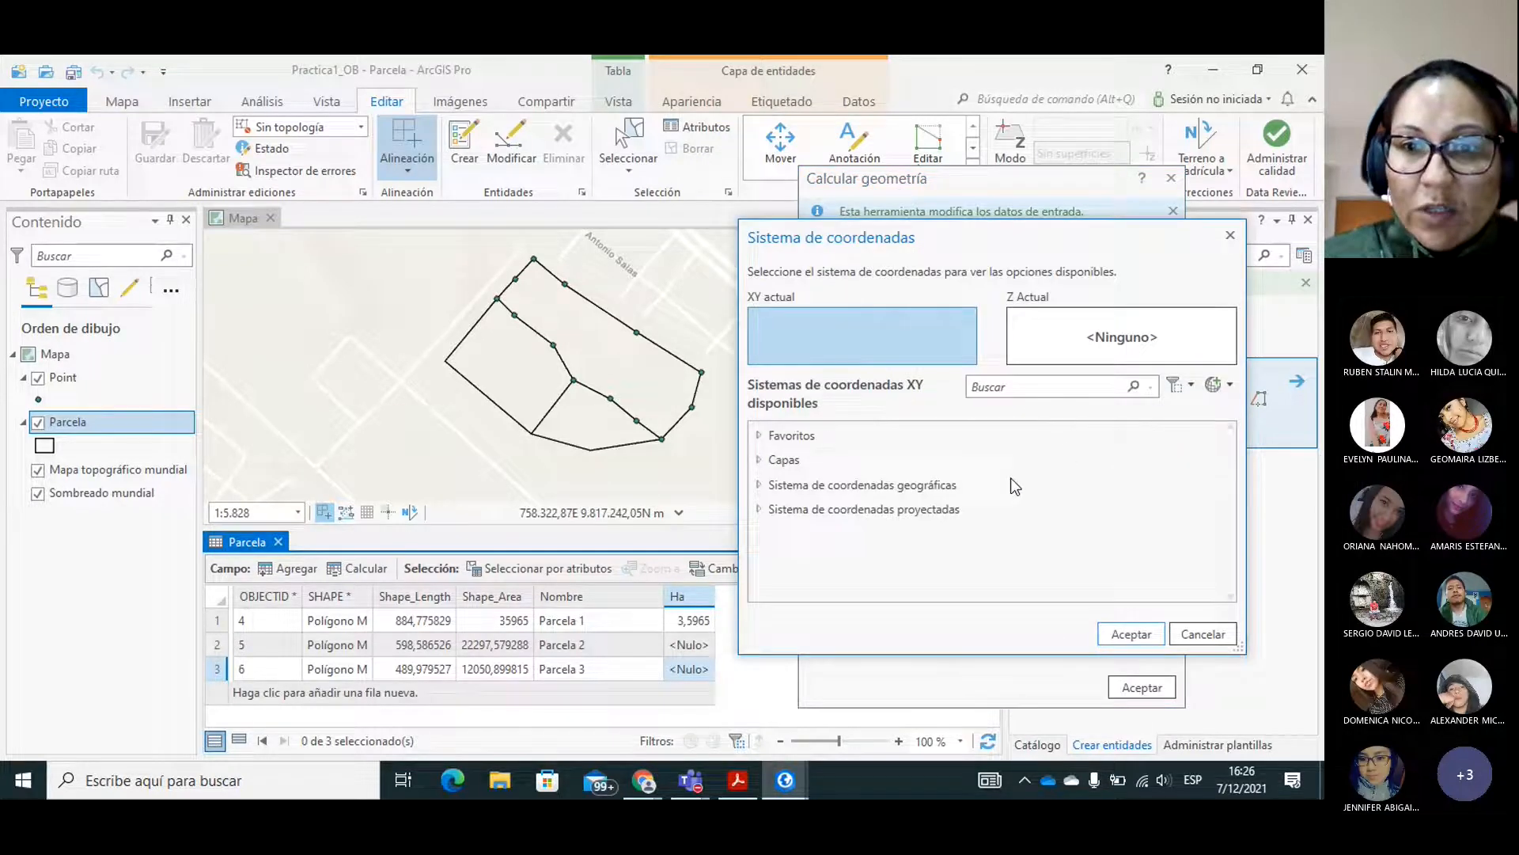
left_click(761, 508)
left_click_drag(1230, 501, 1238, 584)
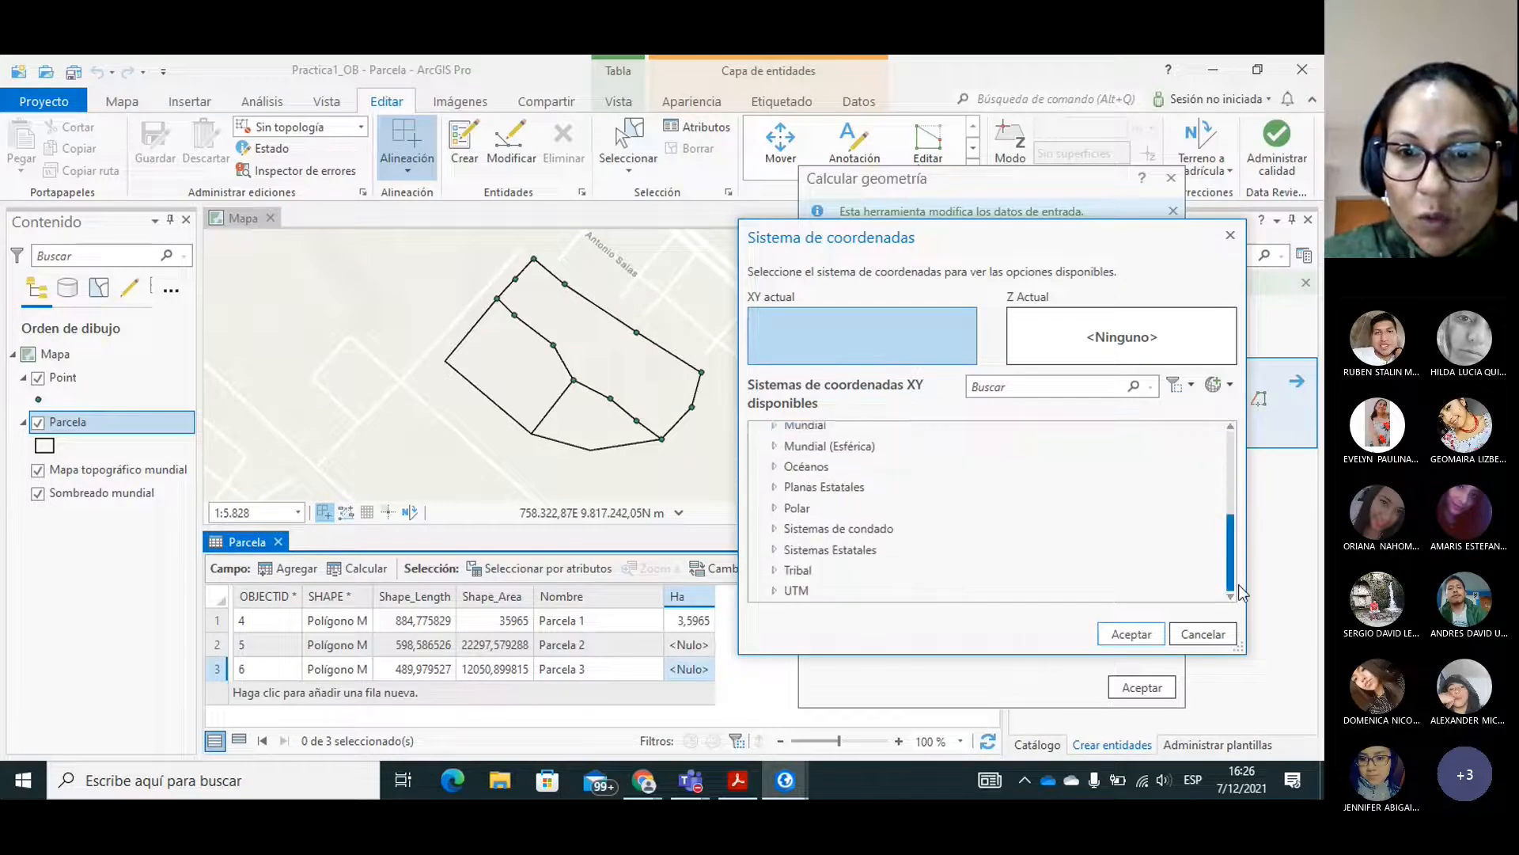
left_click(782, 592)
left_click_drag(1226, 536, 1229, 572)
left_click(782, 588)
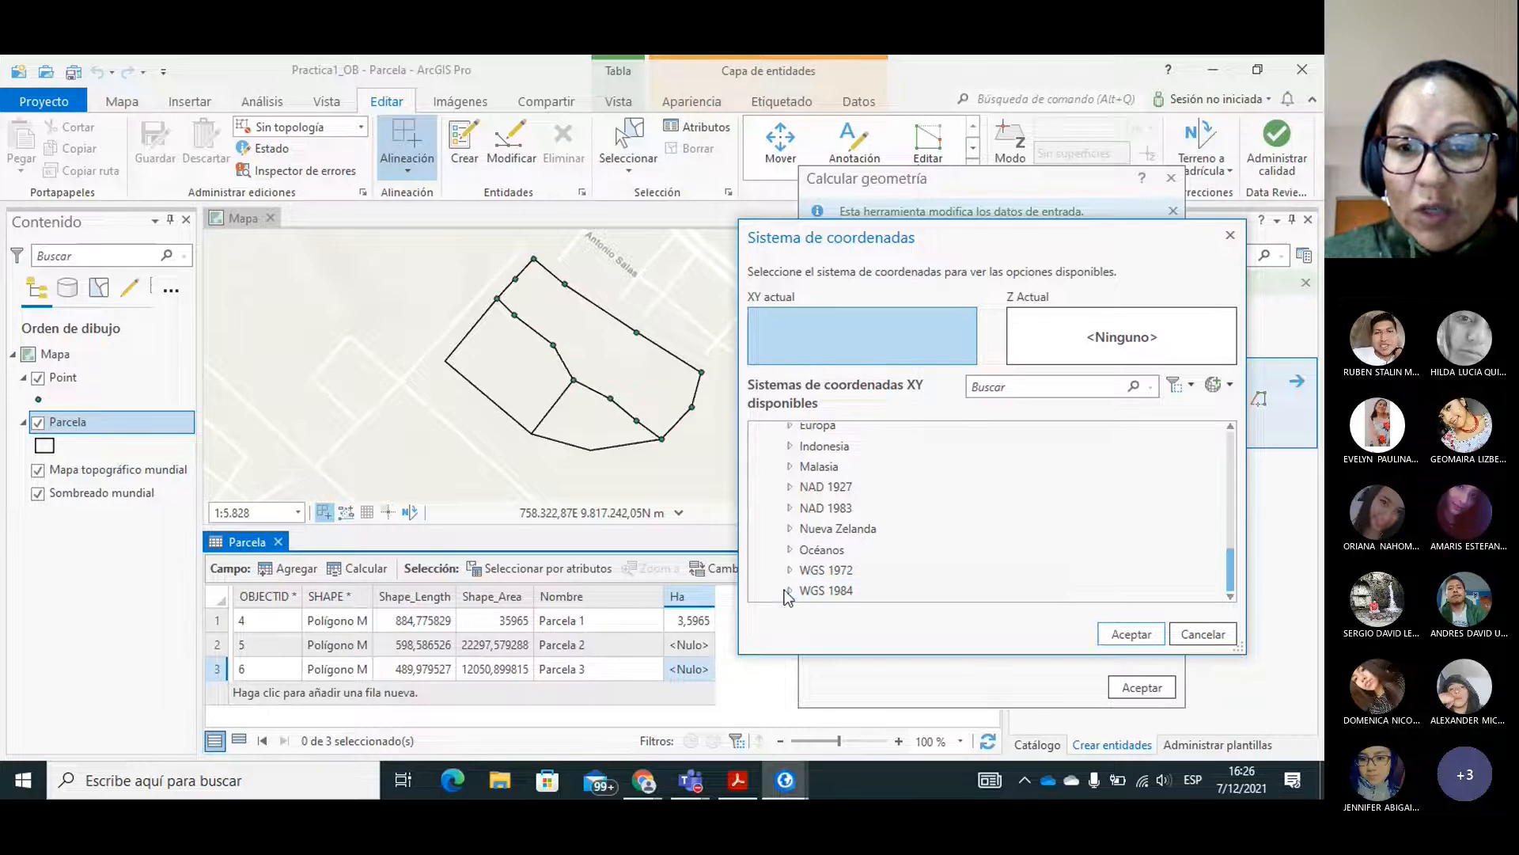
left_click(789, 591)
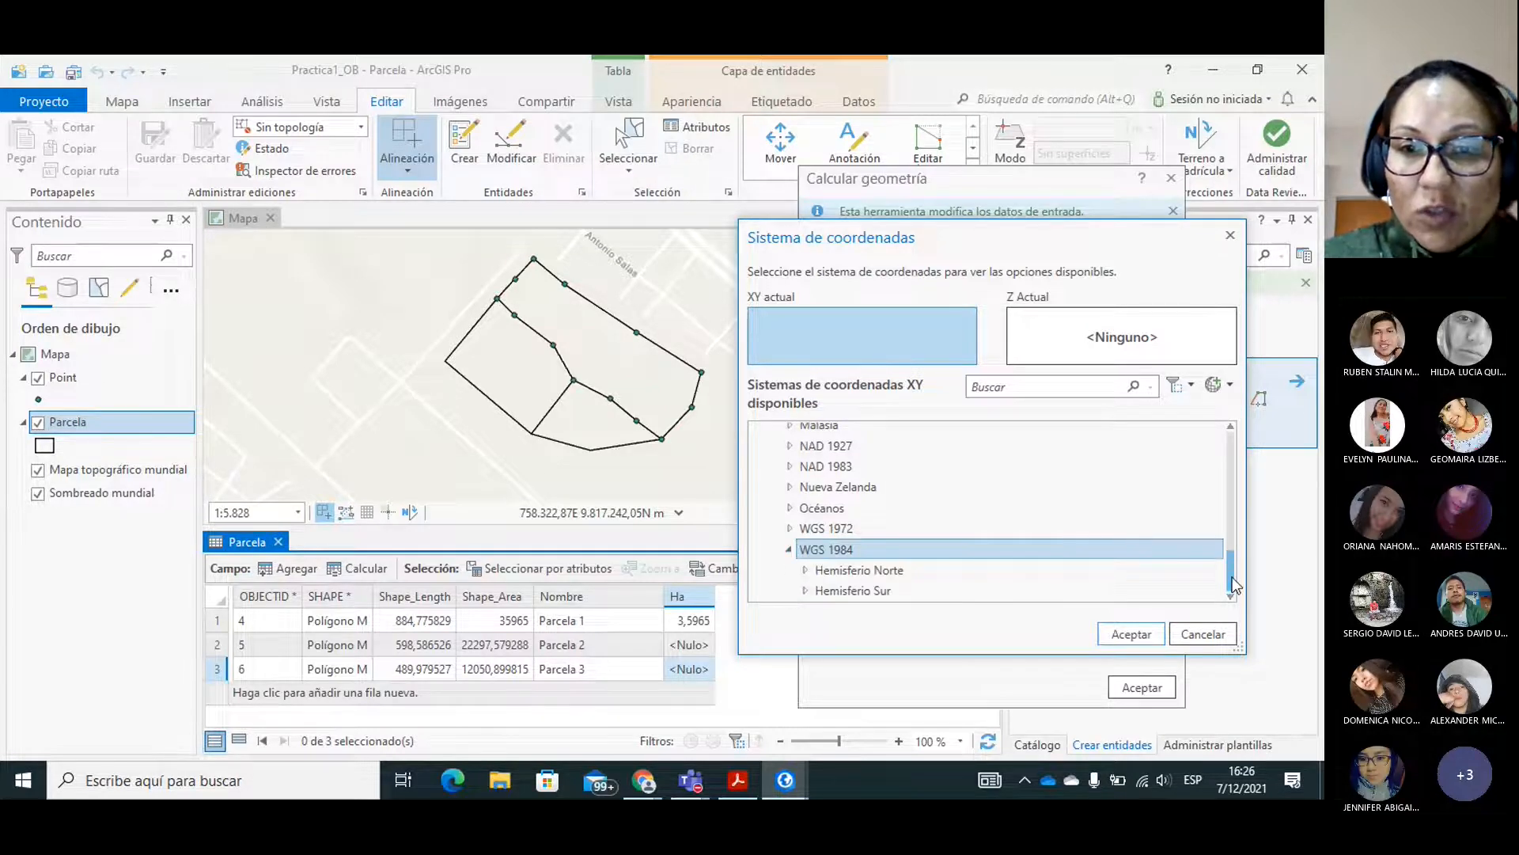
left_click(852, 592)
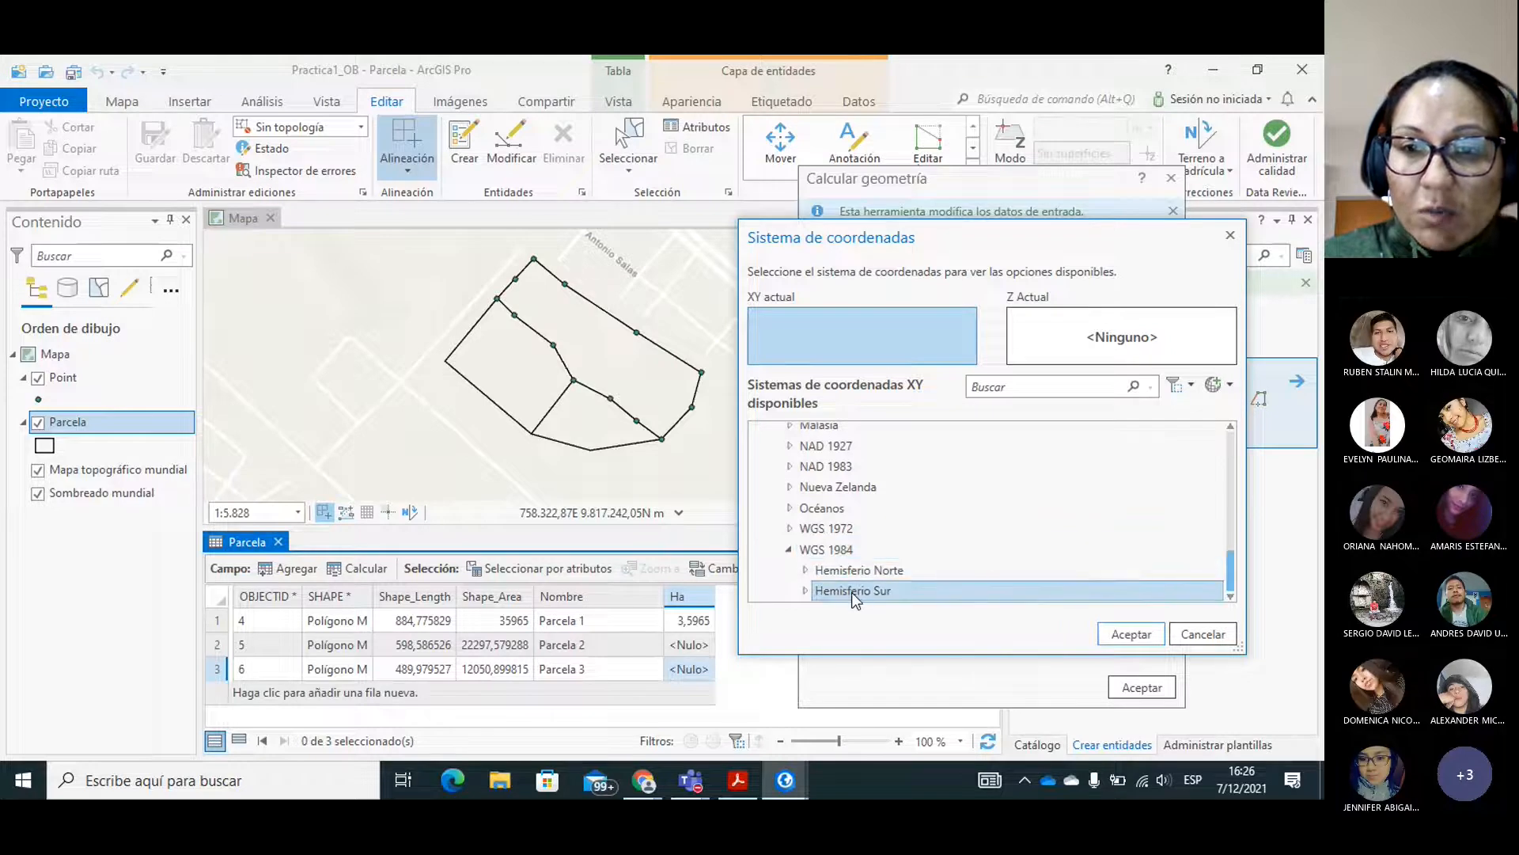
left_click(807, 590)
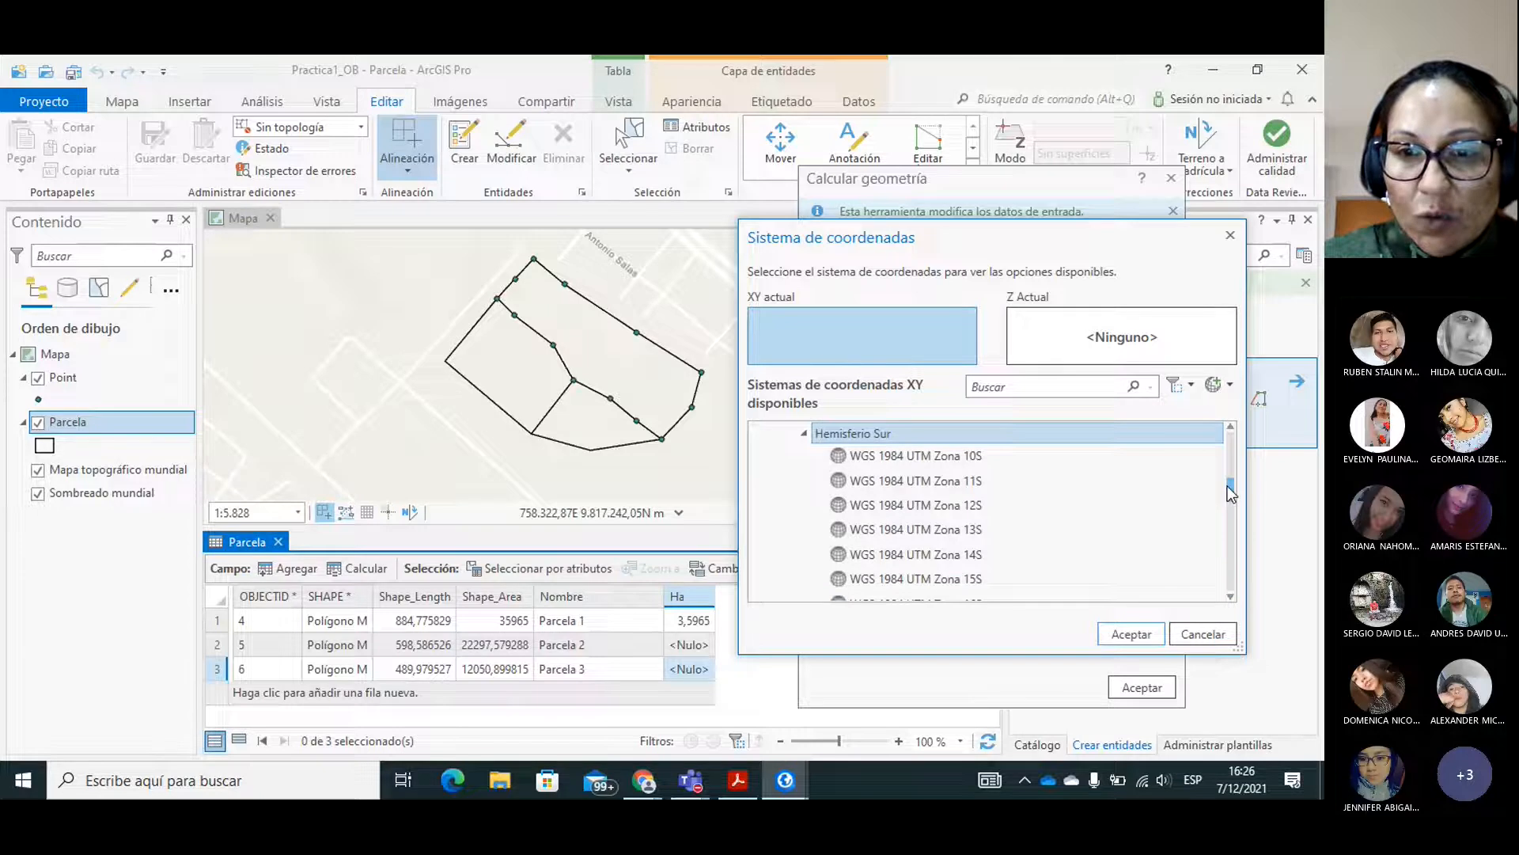
scroll(1229, 489, "down", 2)
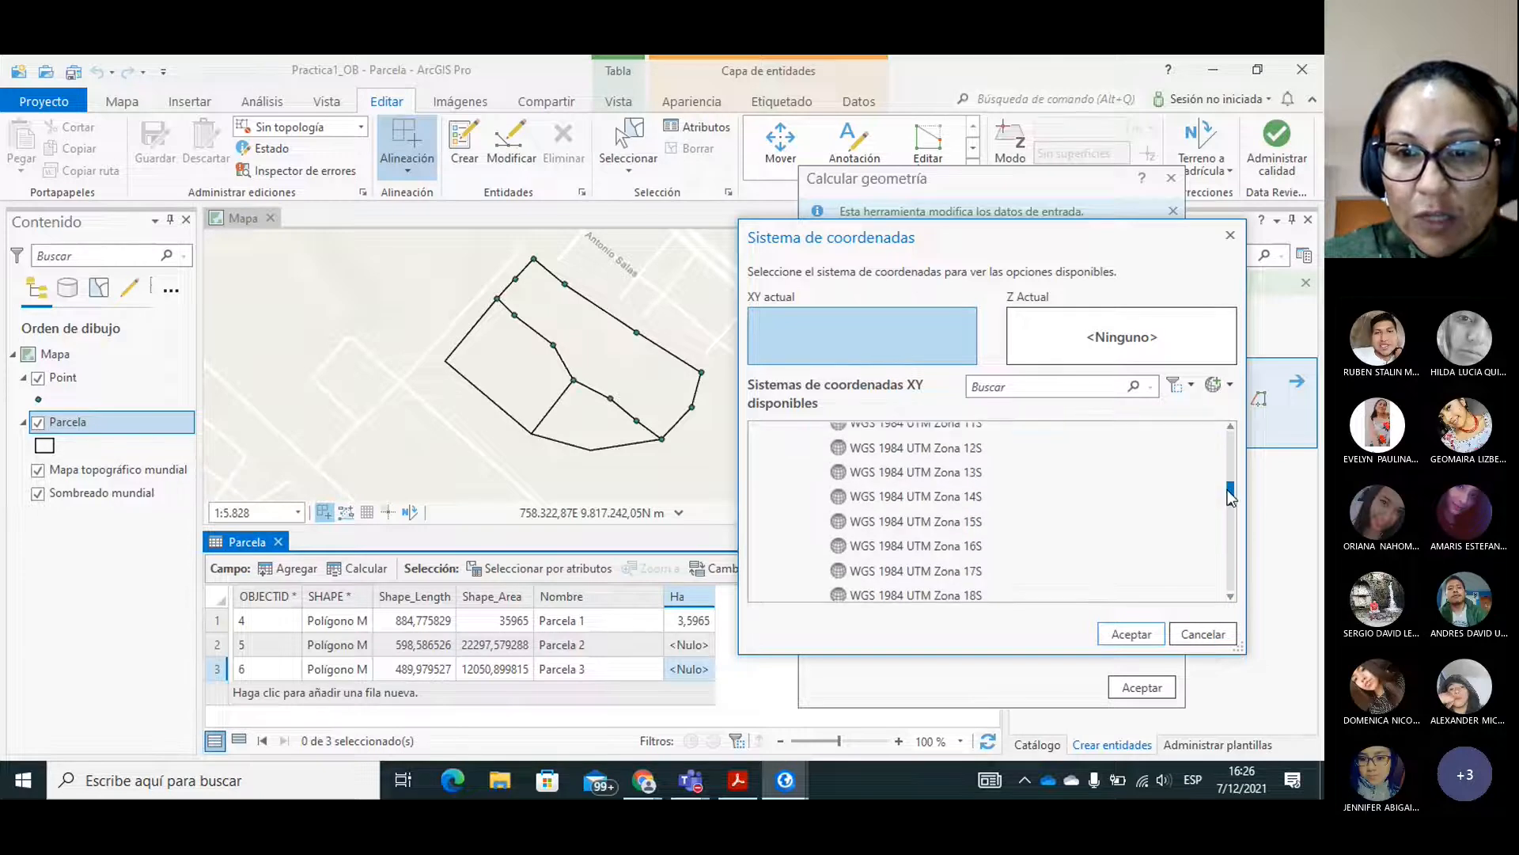
left_click(950, 571)
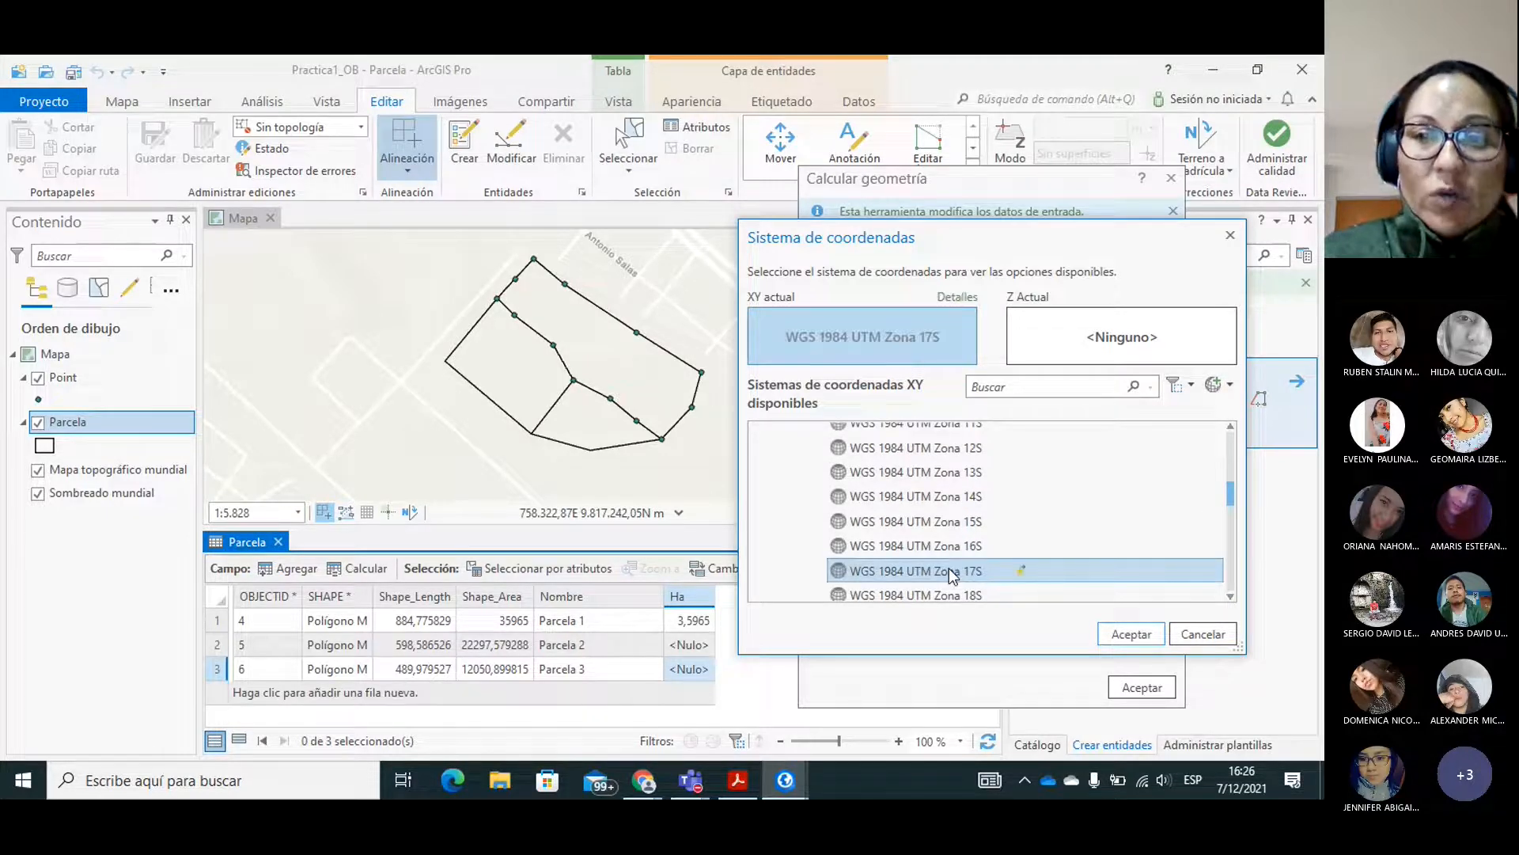
left_click(1130, 635)
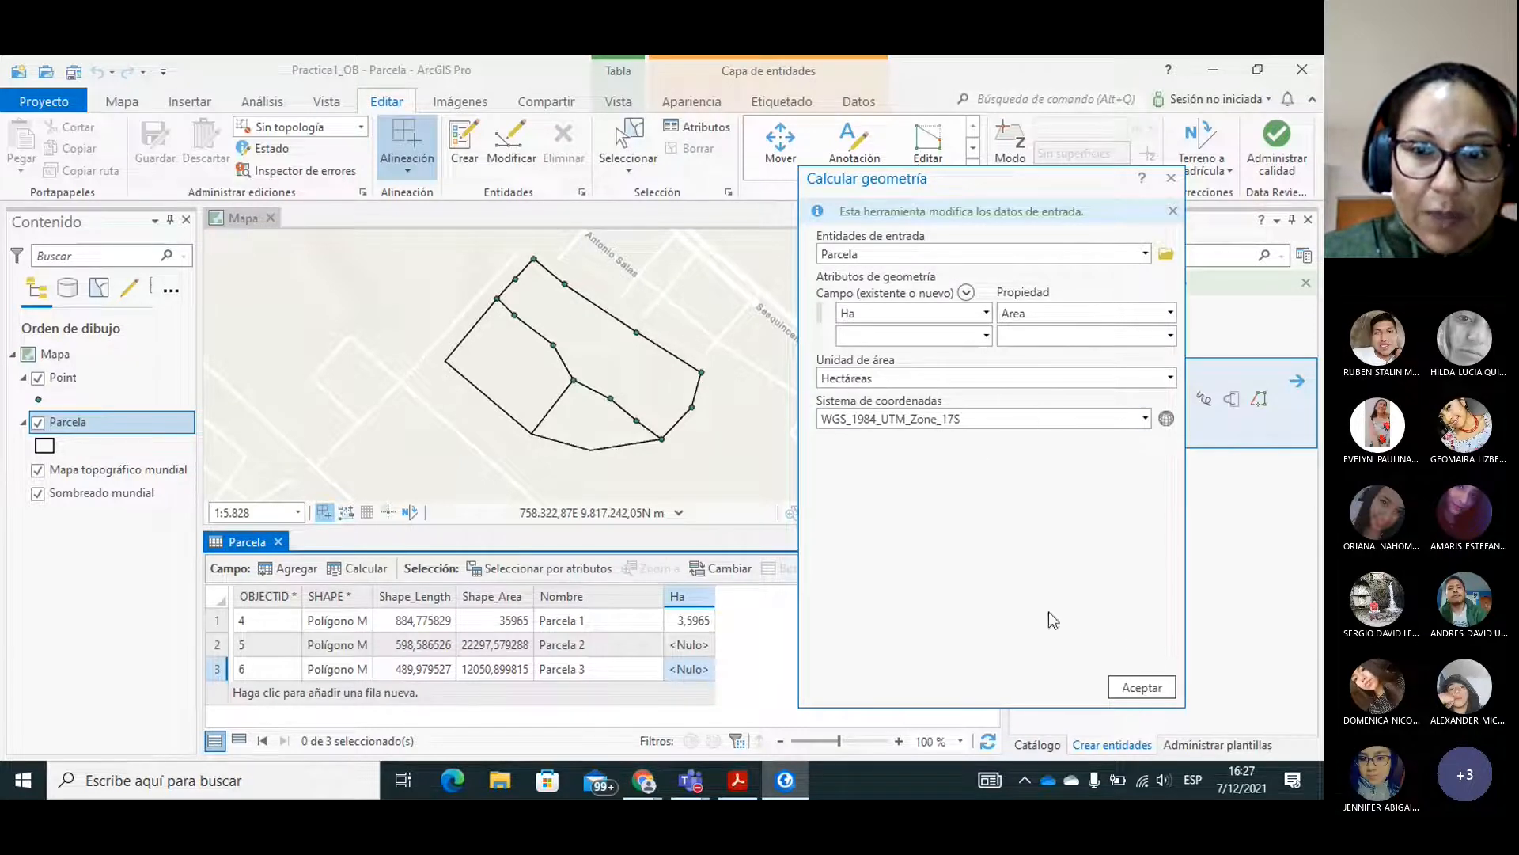
left_click(1142, 686)
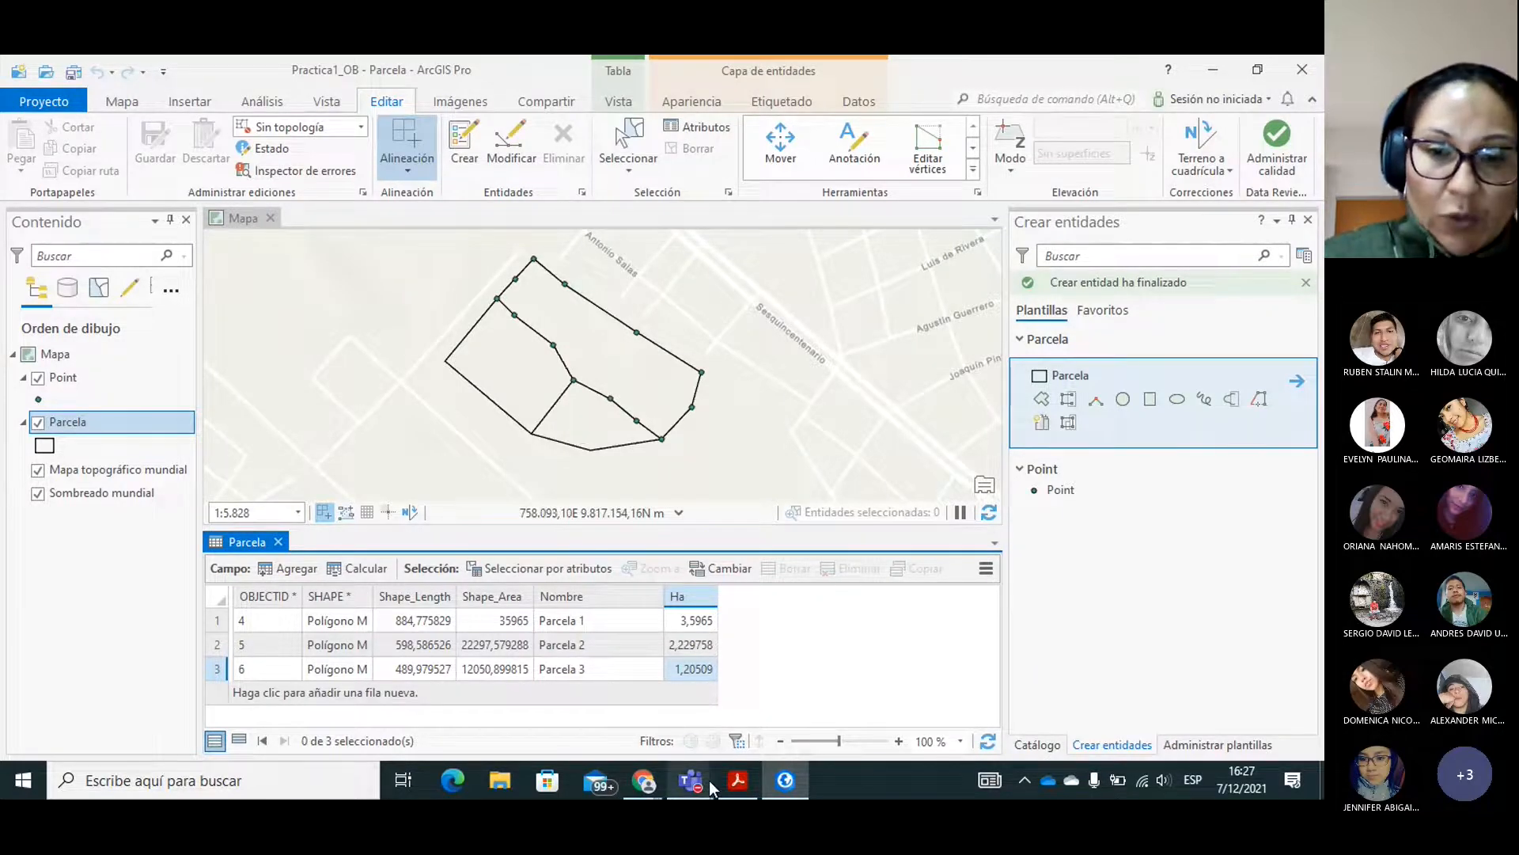
Switch to Acrobat Reader to read the PRACTICA_2-signed.pdf instructions on splitting polygons with Split, and return to ArcGIS Pro.
left_click(736, 780)
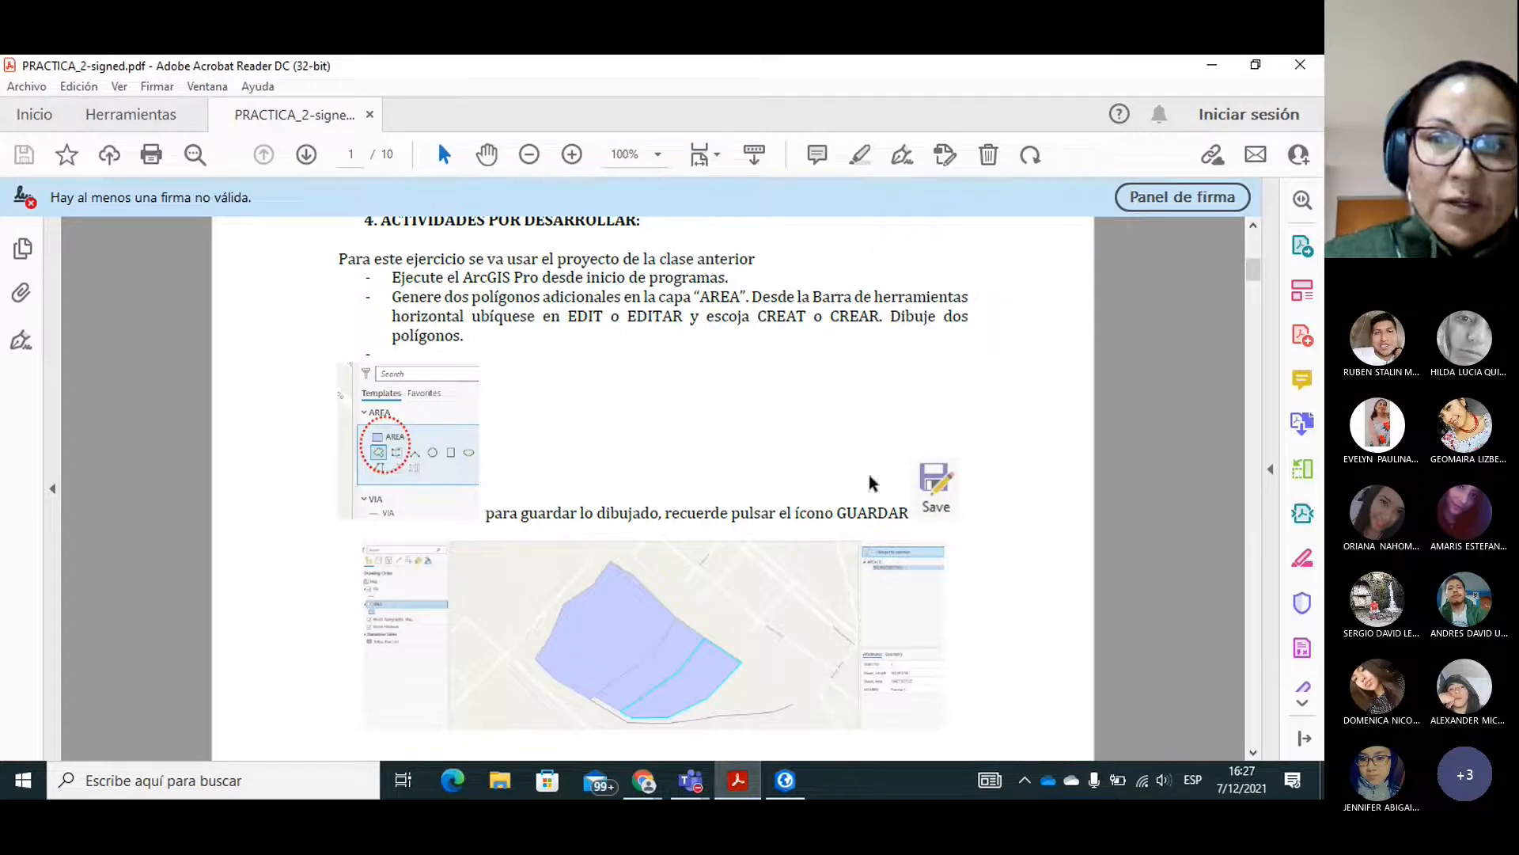
left_click_drag(1250, 268, 1251, 282)
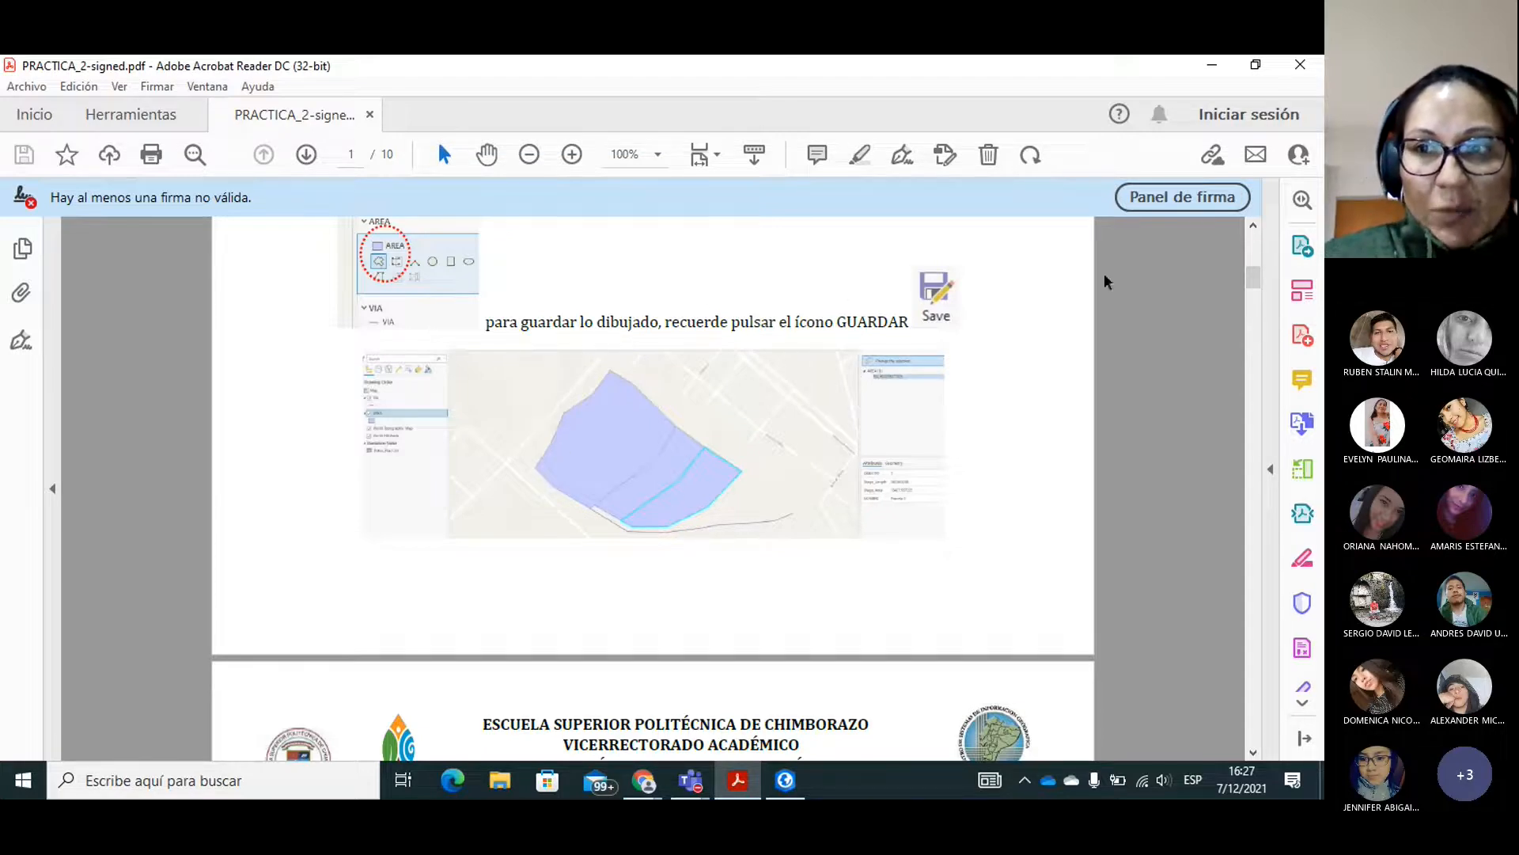
left_click_drag(1254, 278, 1251, 297)
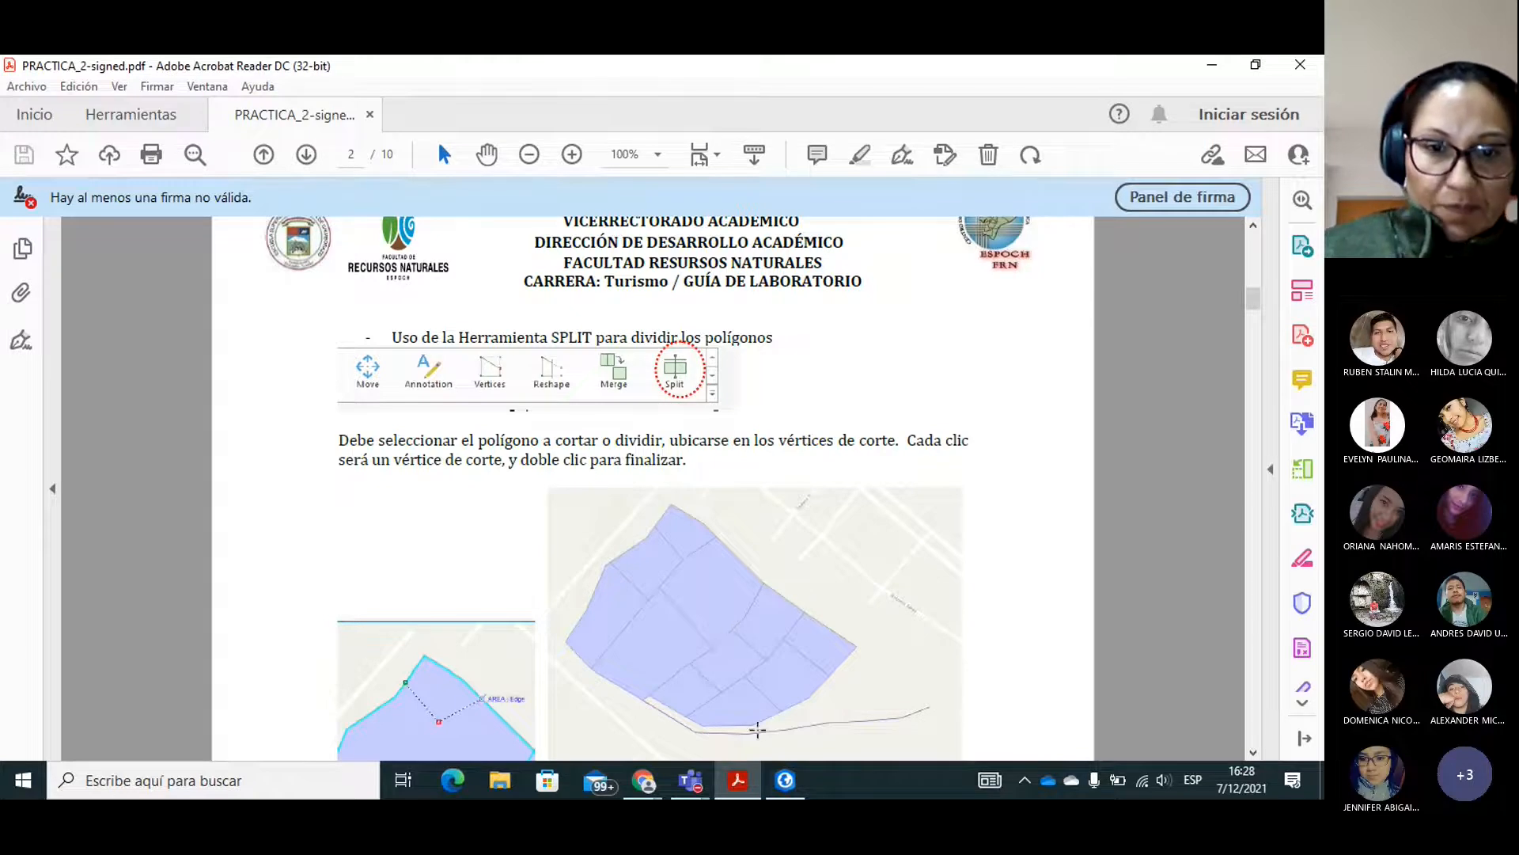
left_click(783, 792)
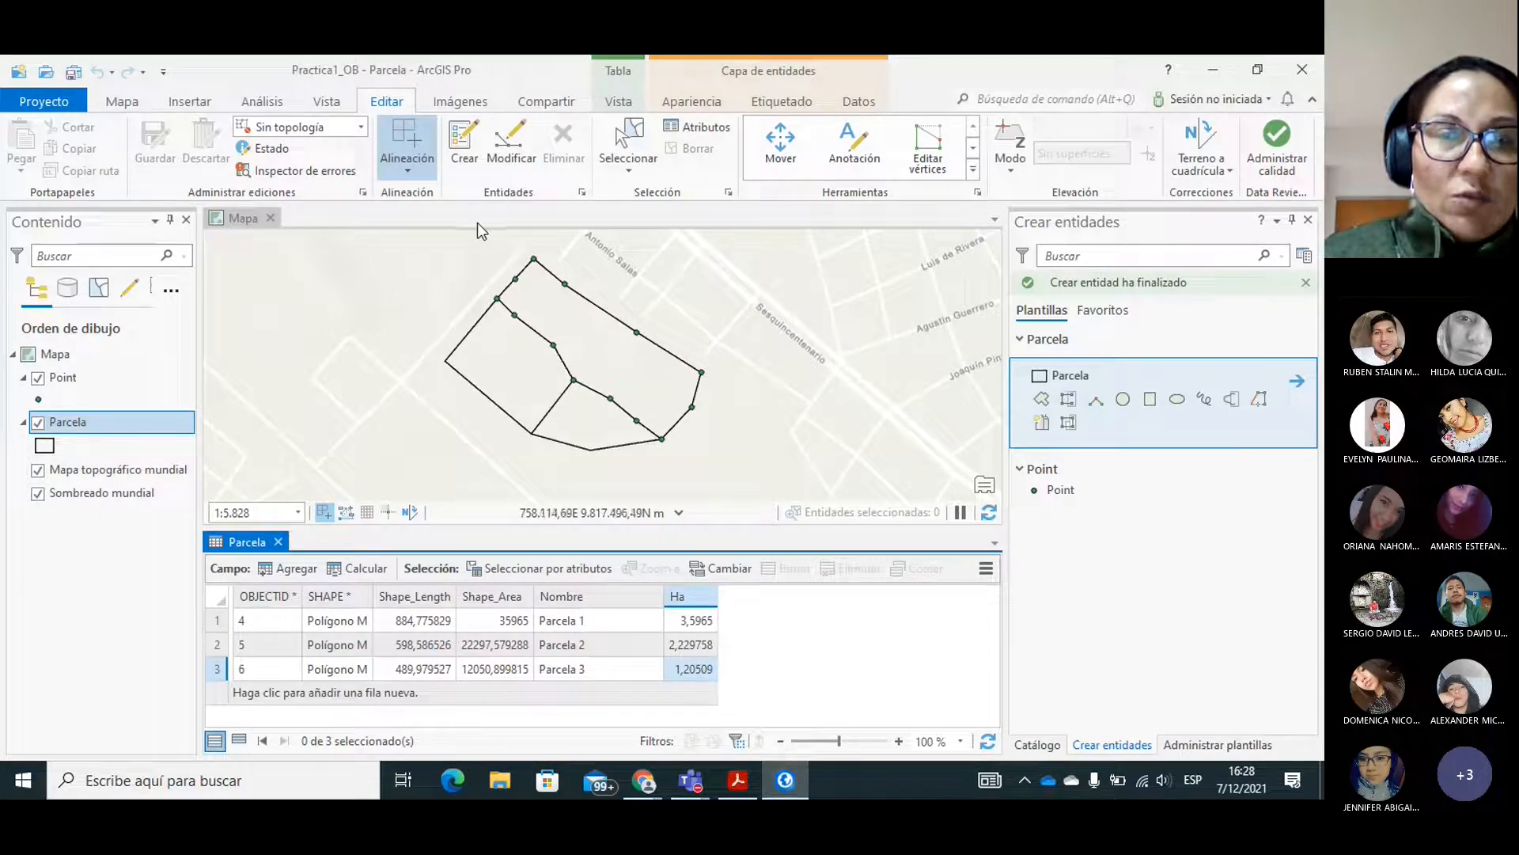
Close the Parcela attribute table and enlarge the three parcels in the map view.
left_click(320, 105)
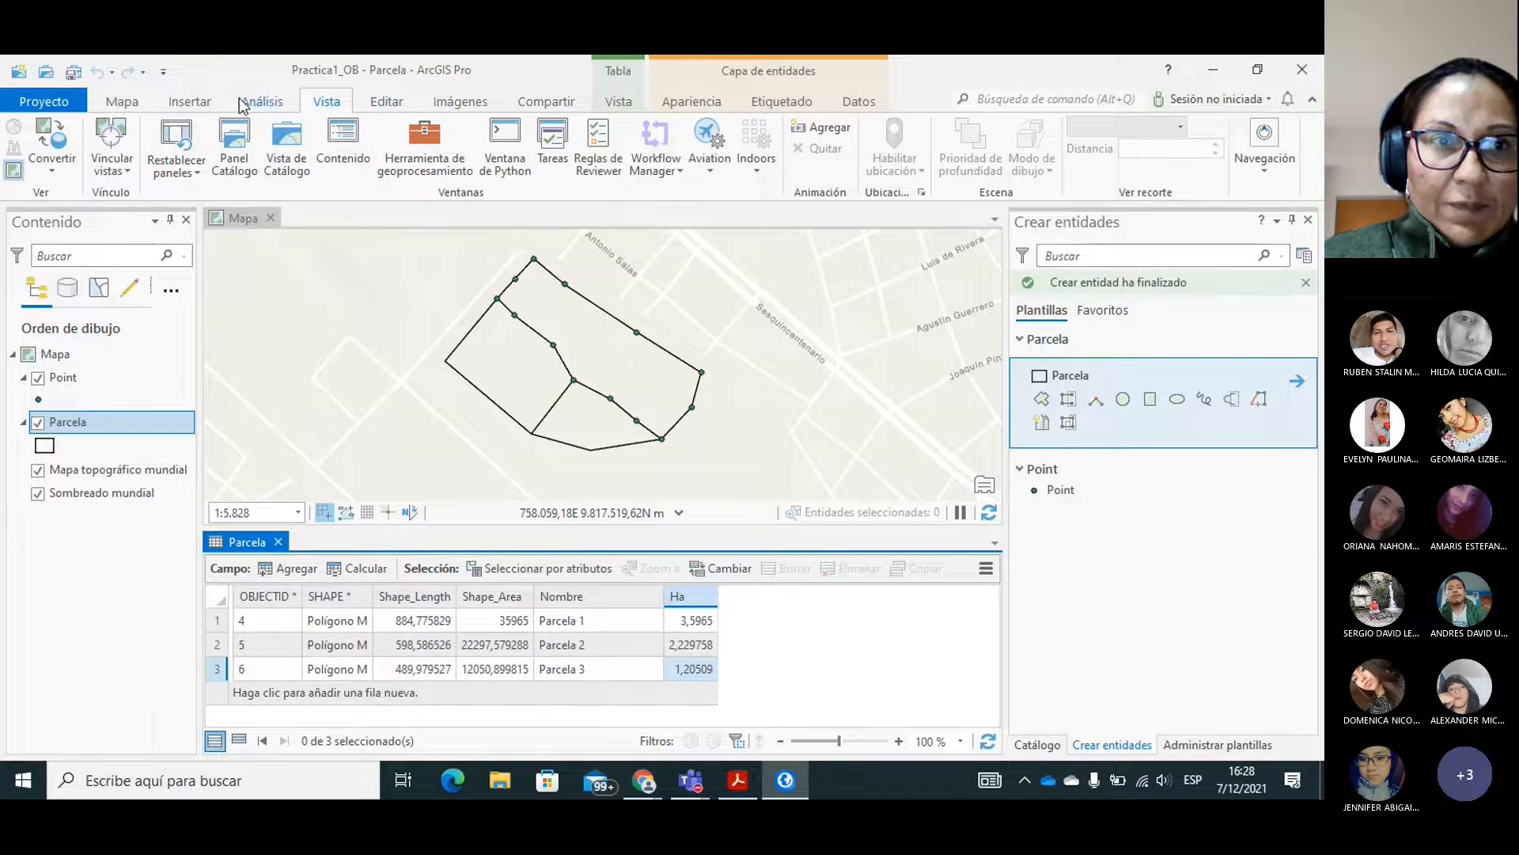
left_click(123, 104)
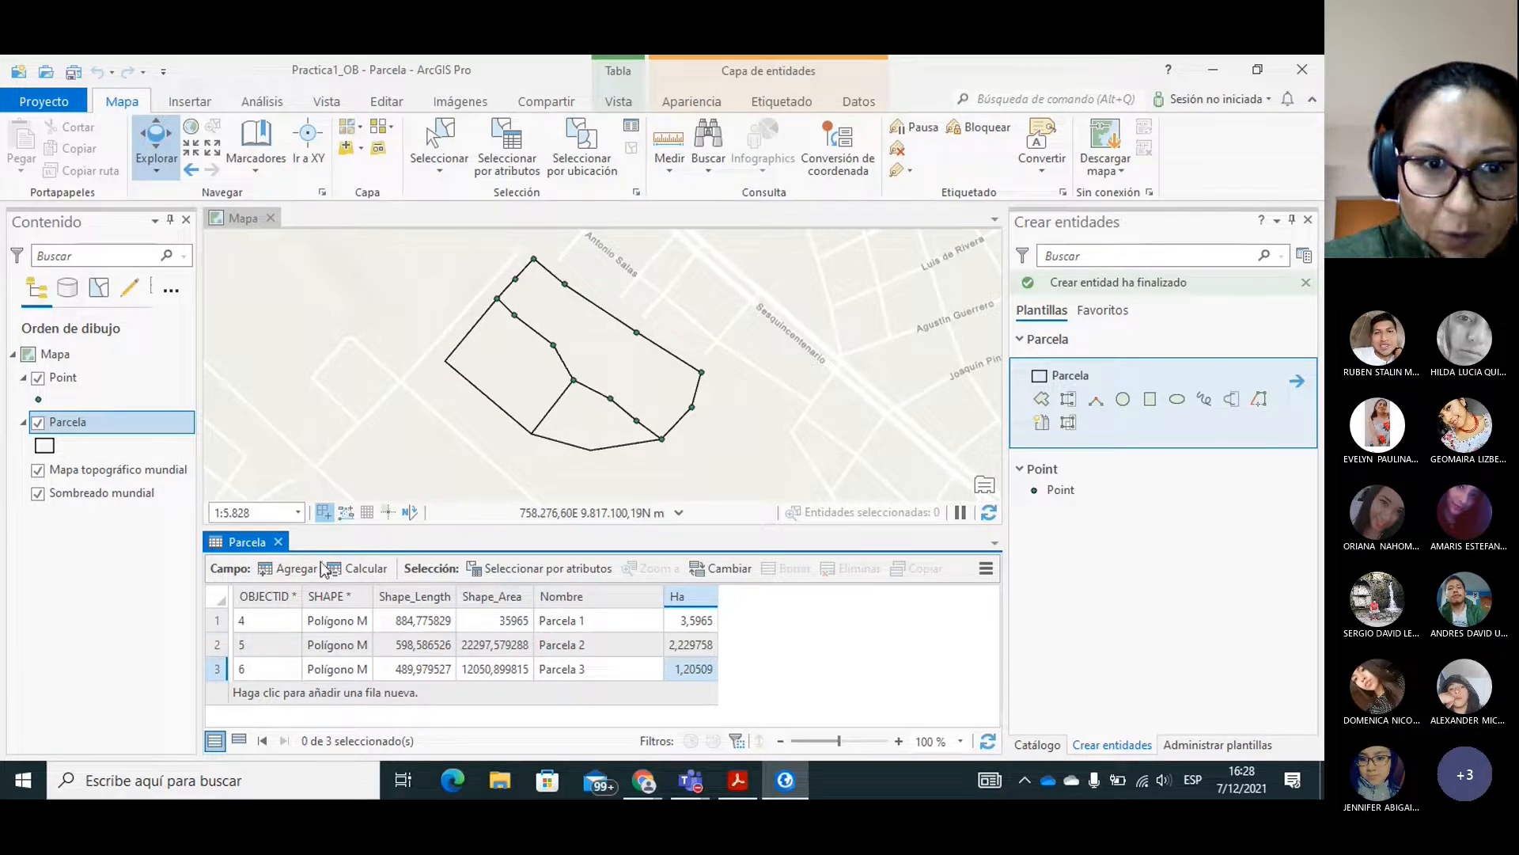
left_click(278, 541)
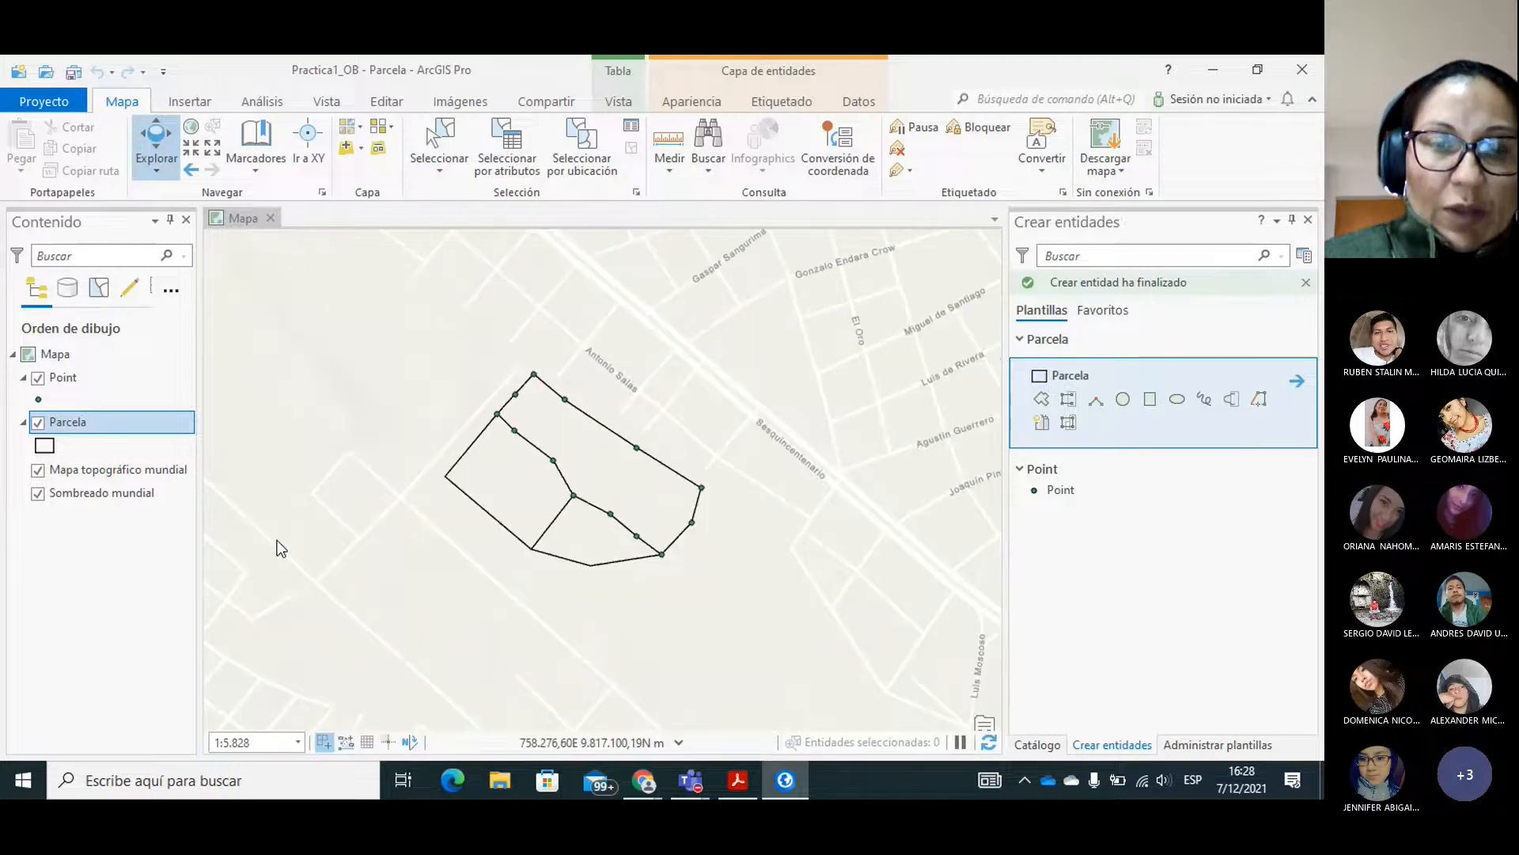
left_click(191, 150)
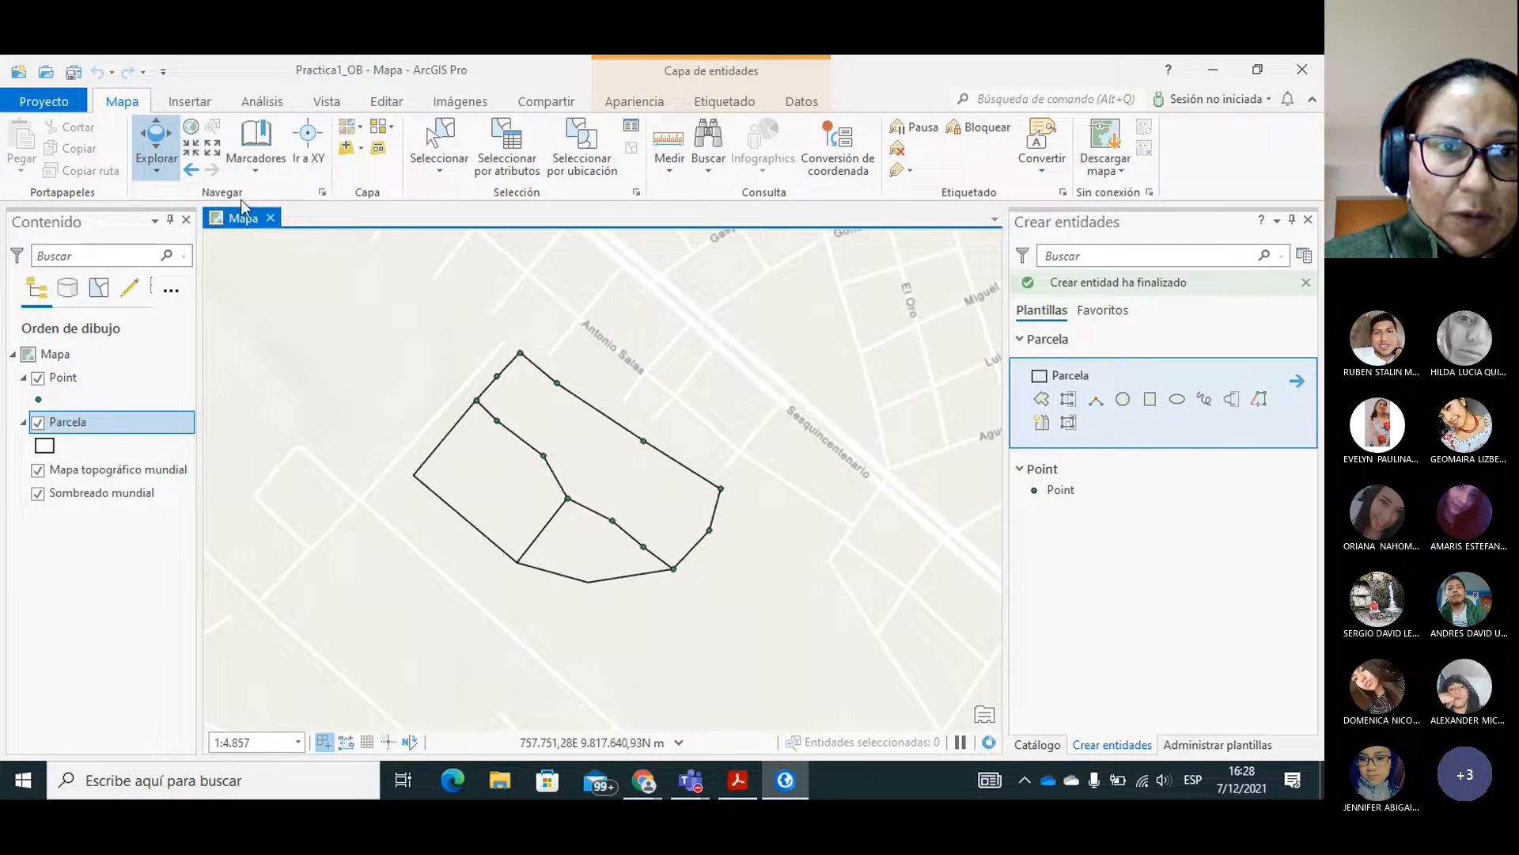
left_click(192, 150)
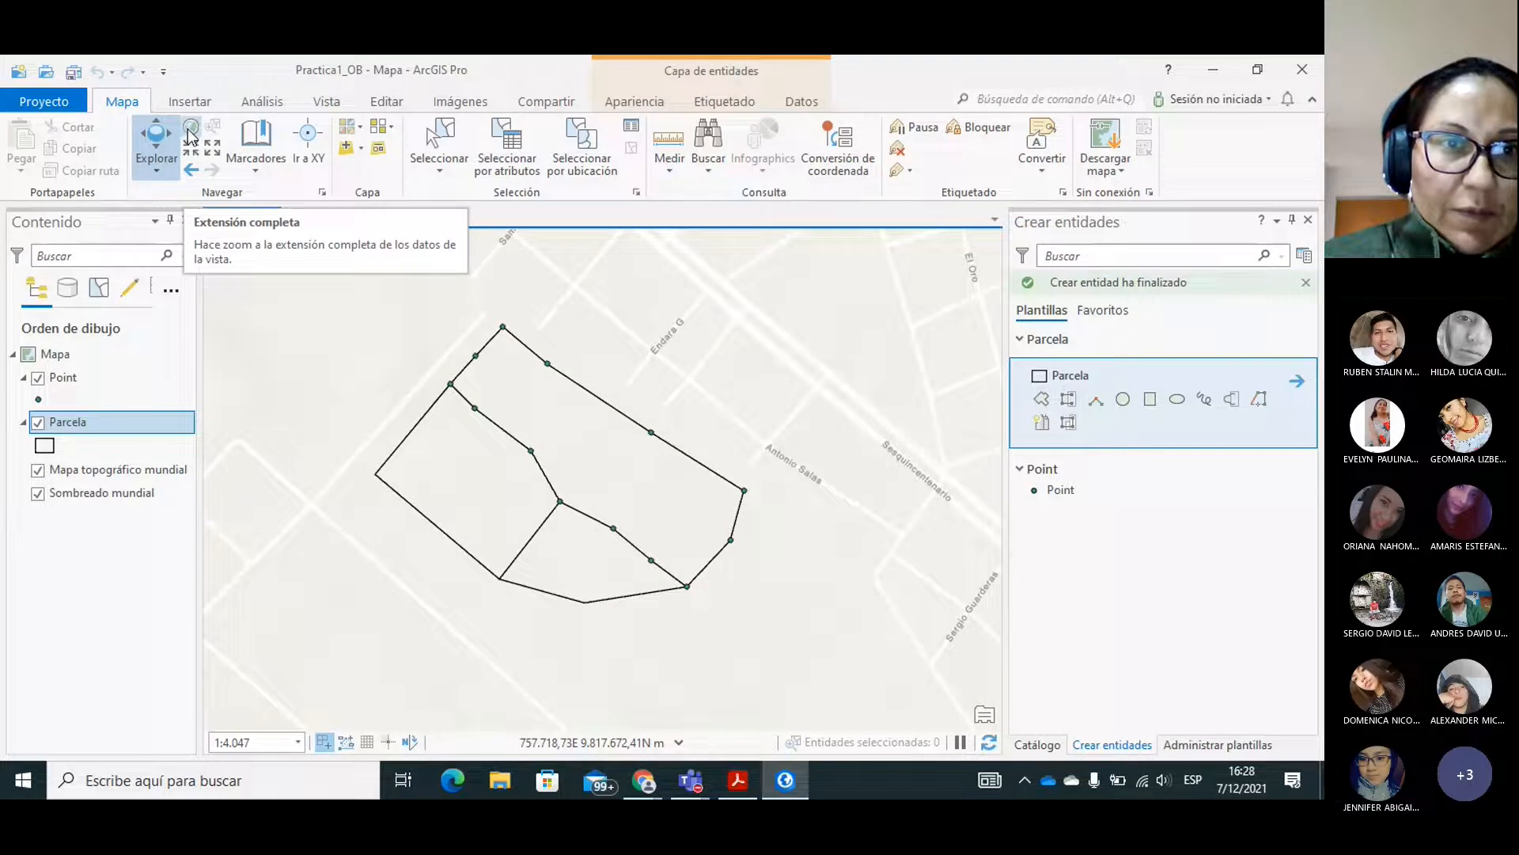
Show the map's full extent, and return the view to the extent of the Parcela layer.
left_click(188, 133)
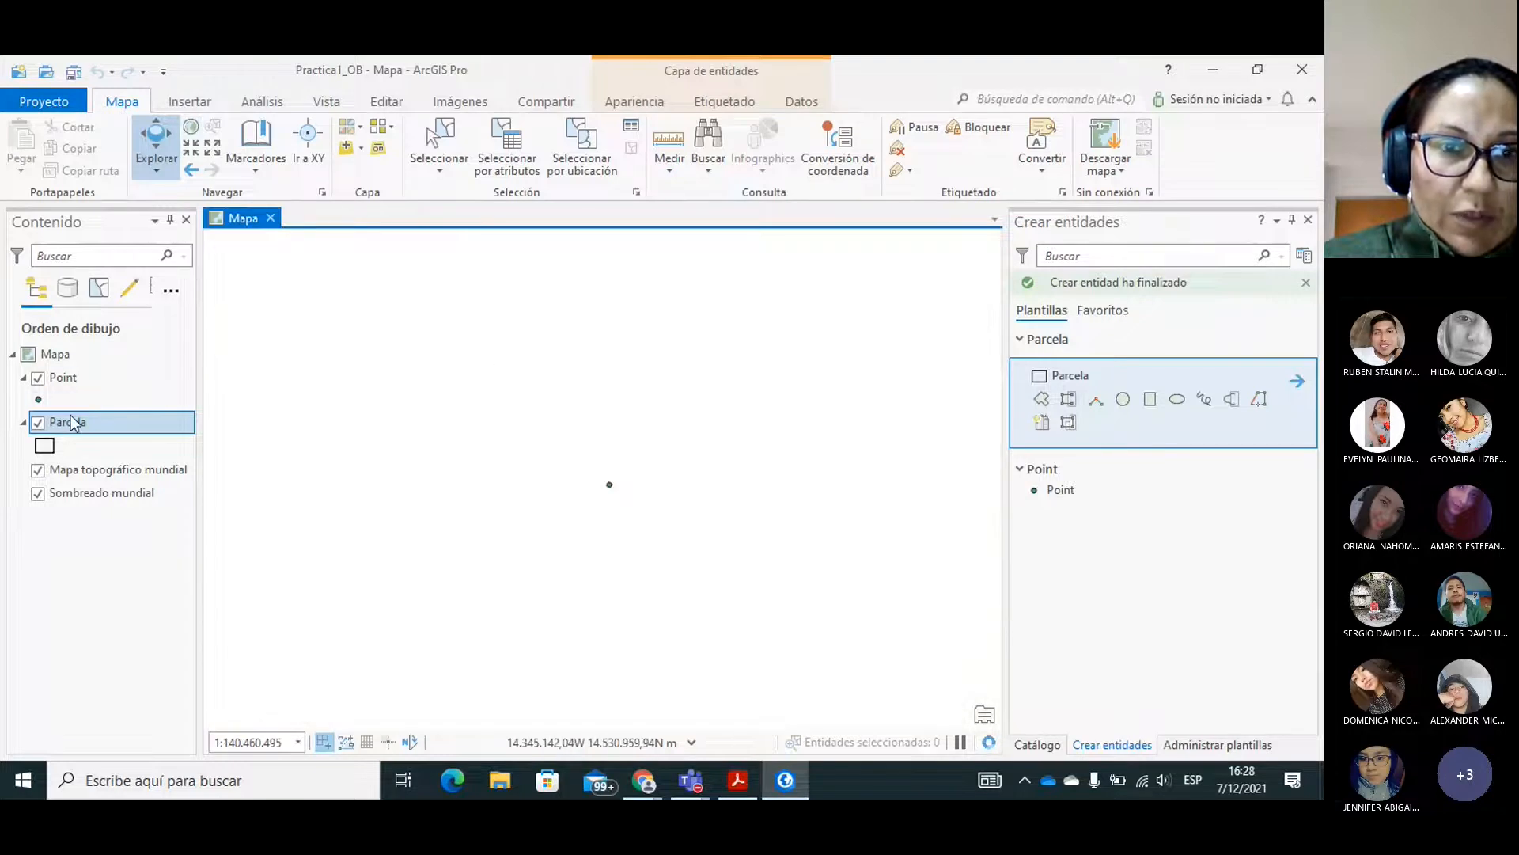
right_click(71, 422)
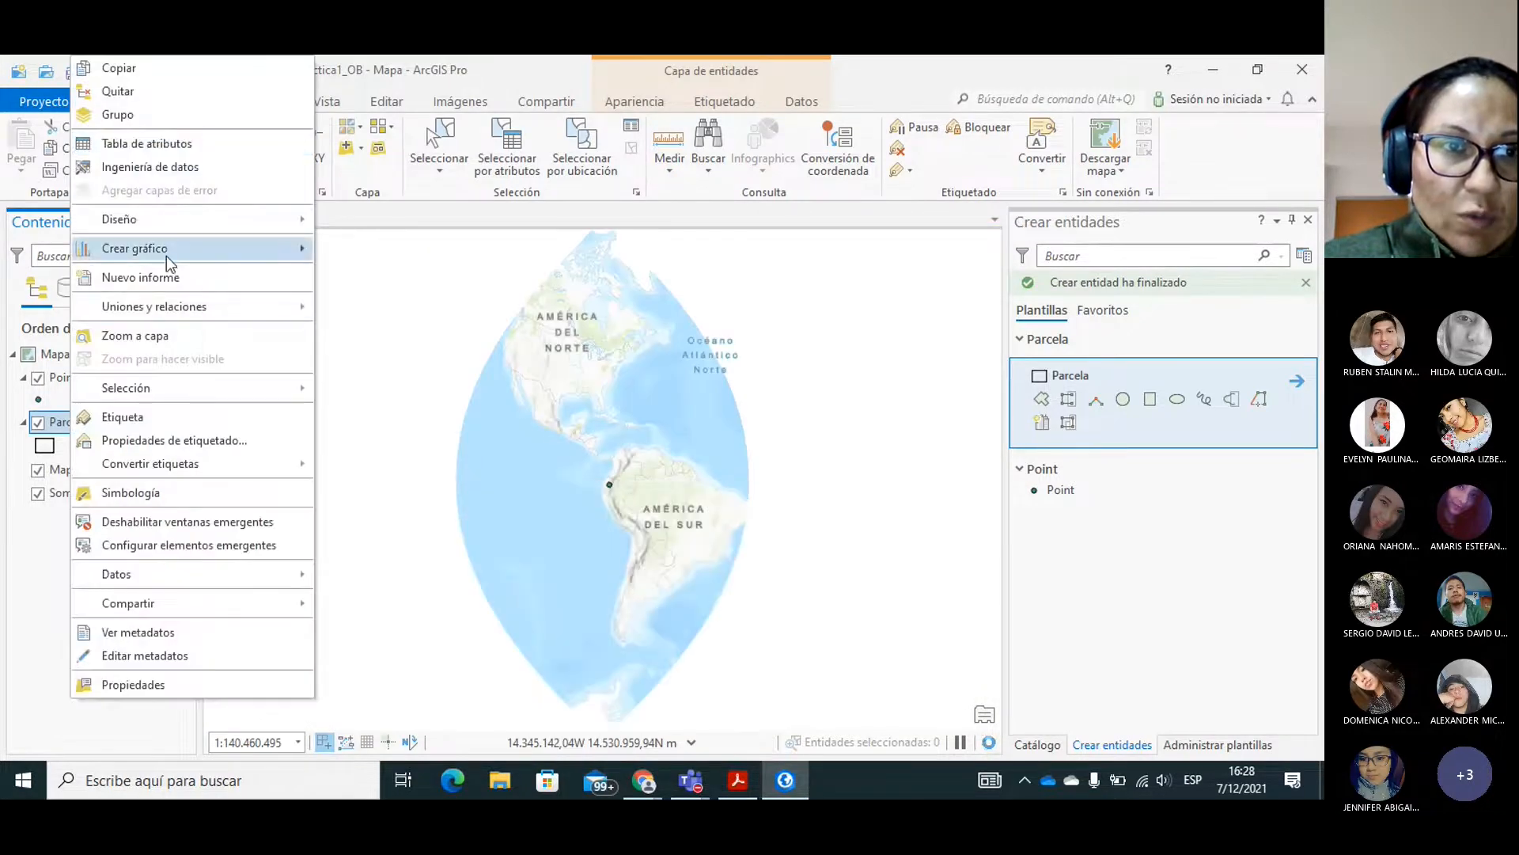
left_click(145, 337)
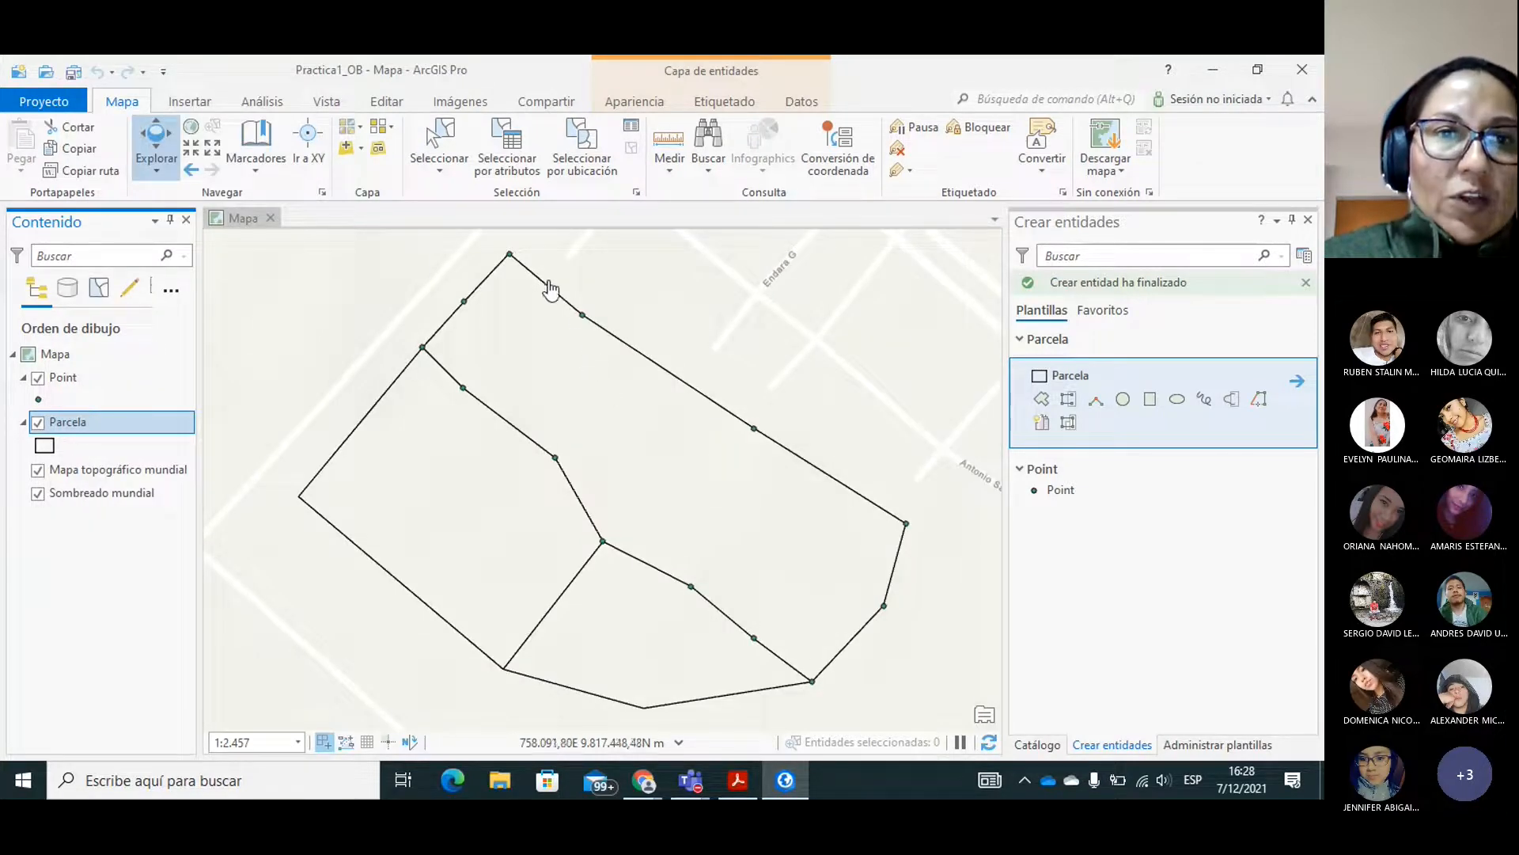
Open the Split editing tool for dividing polygons.
left_click(389, 103)
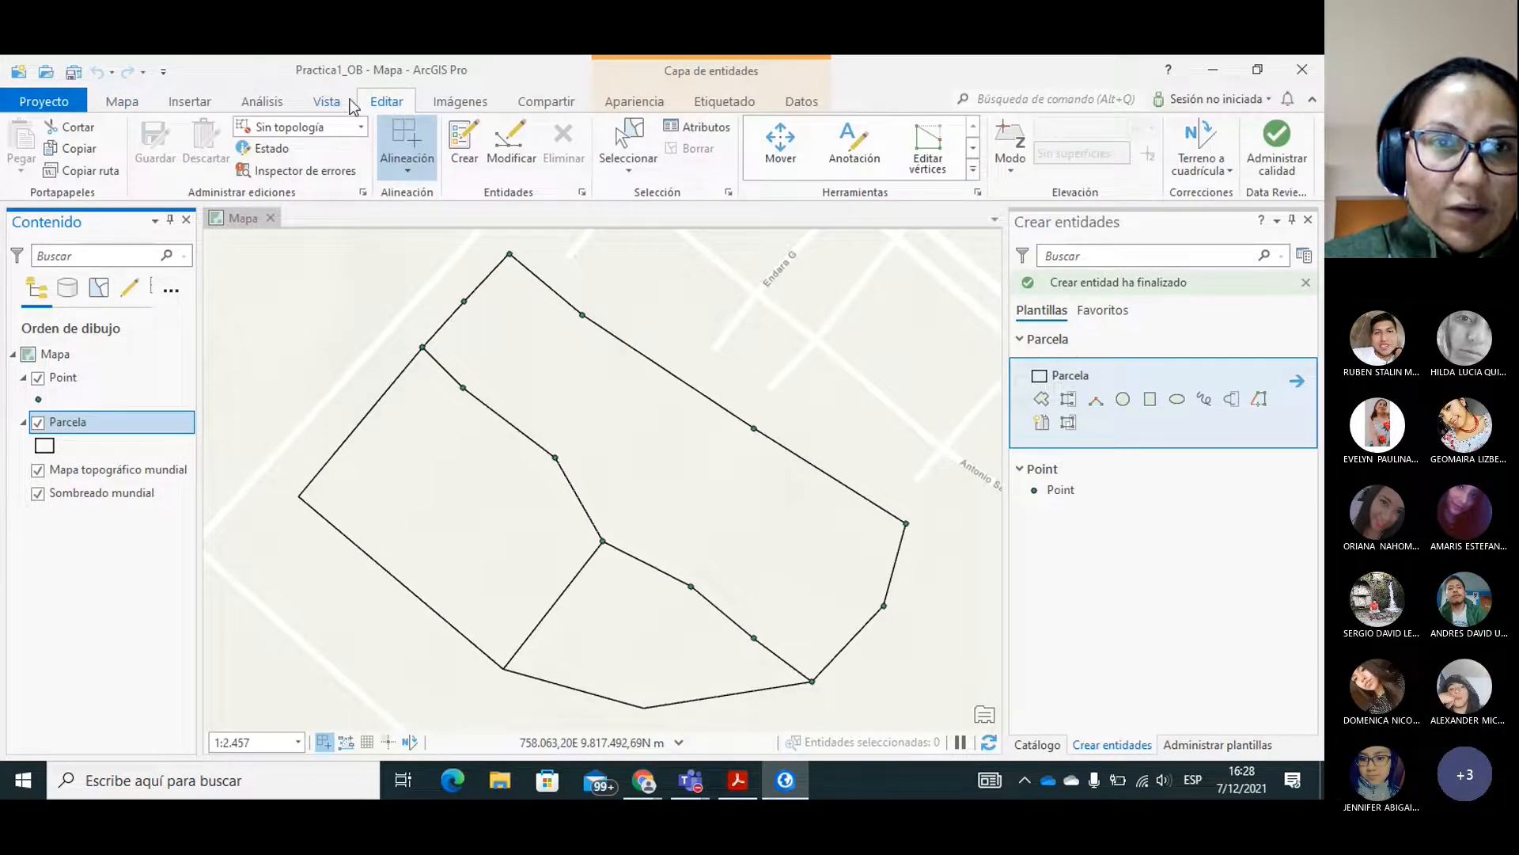
left_click(324, 103)
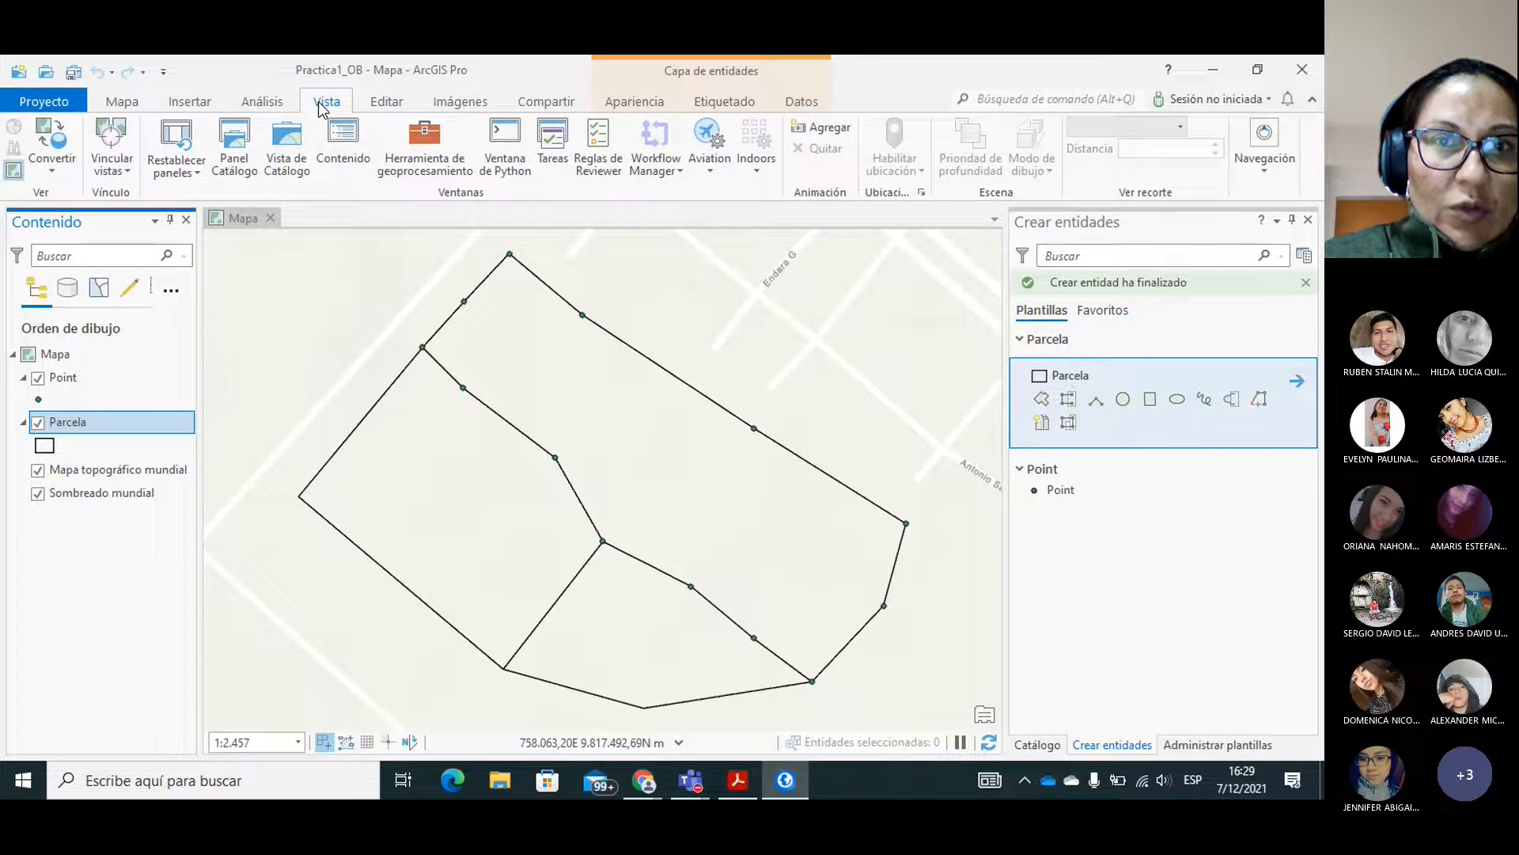
left_click(380, 107)
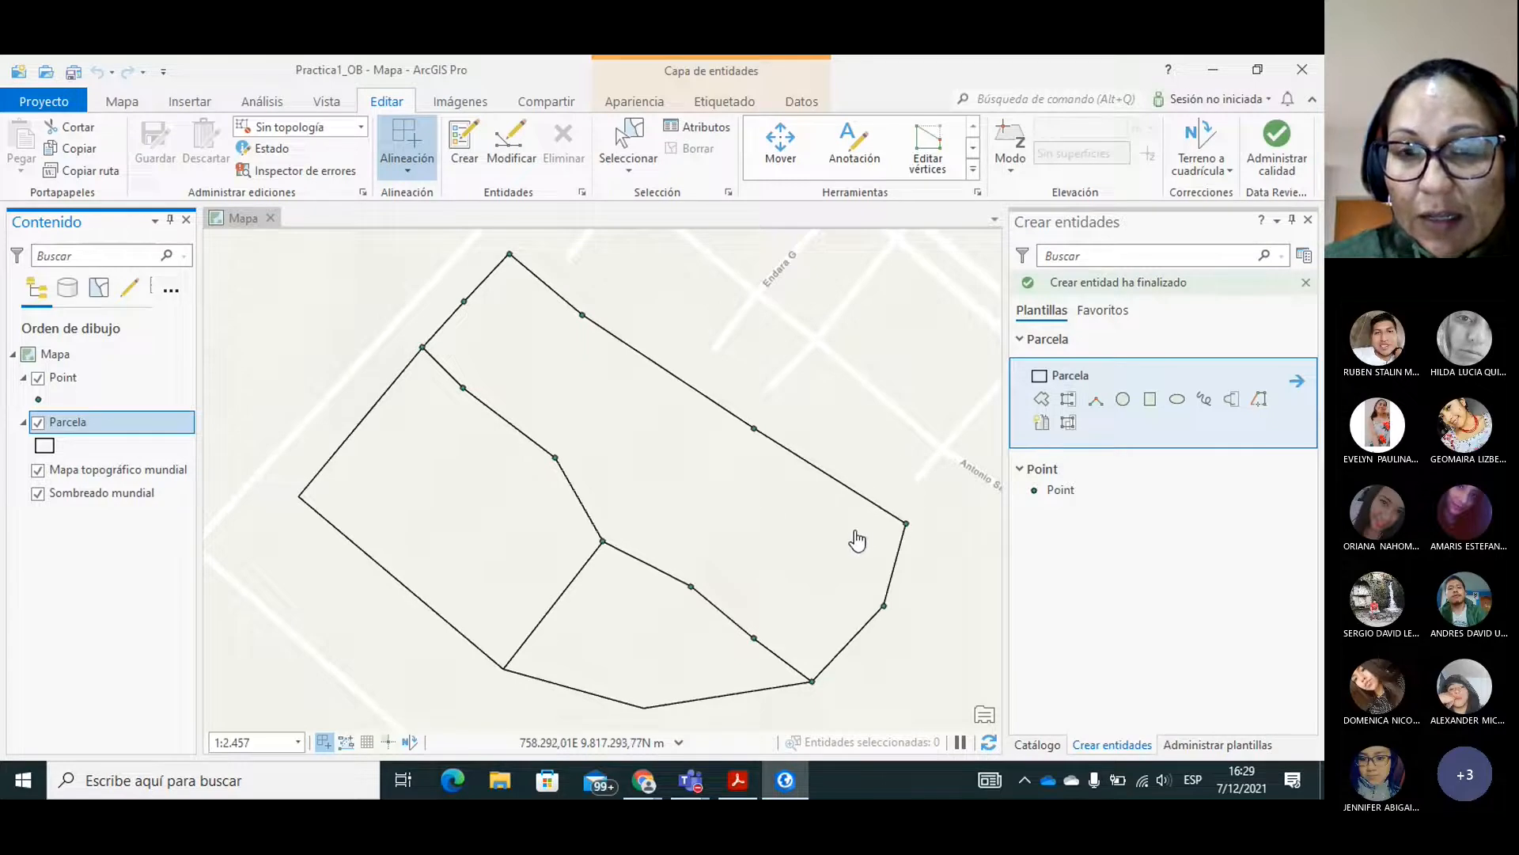
left_click(973, 148)
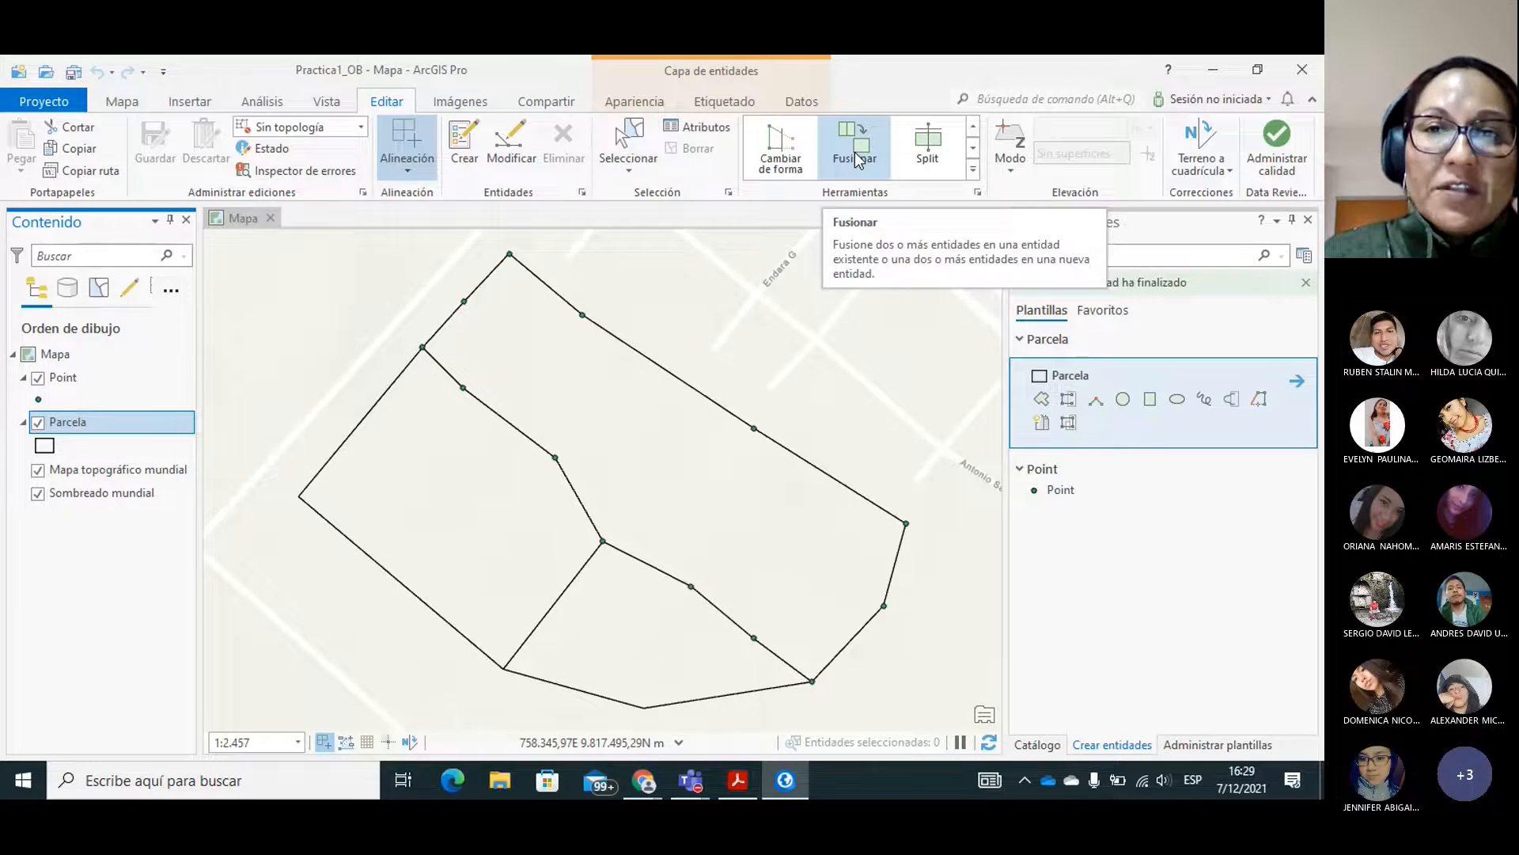
left_click(926, 154)
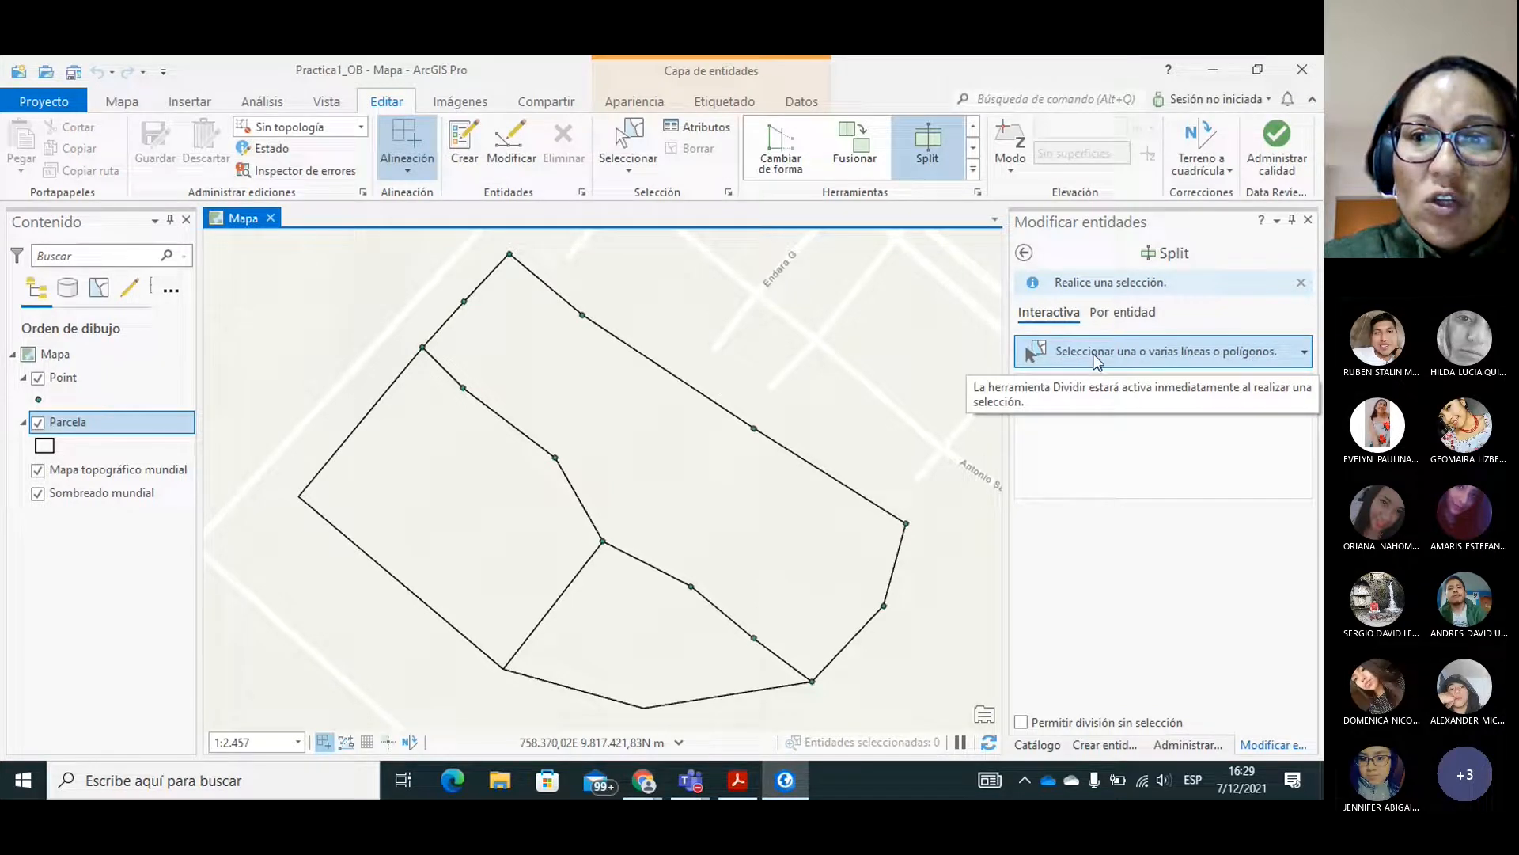
left_click(630, 409)
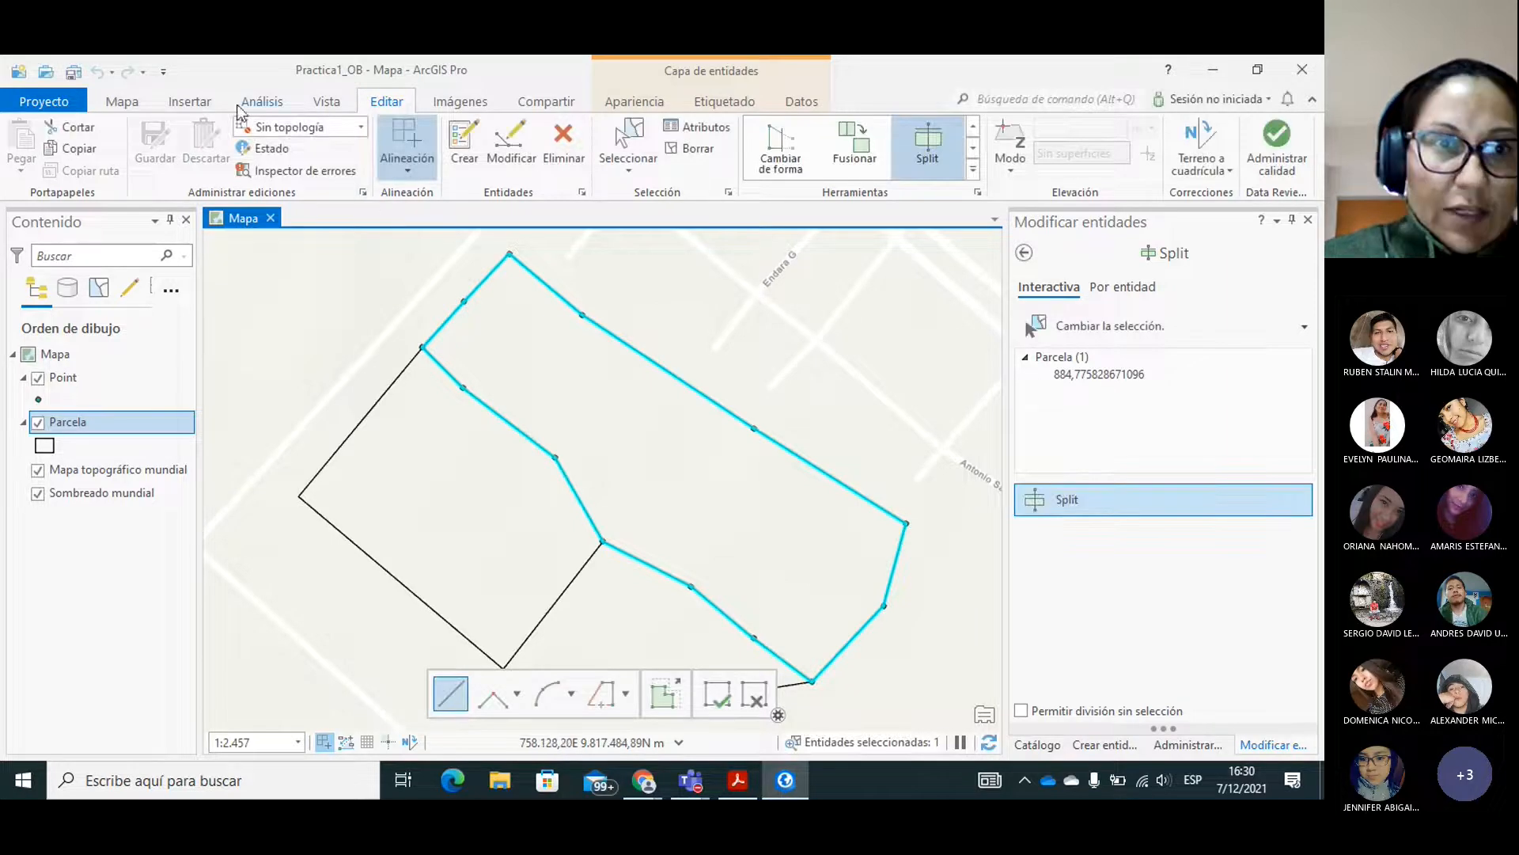
left_click(129, 105)
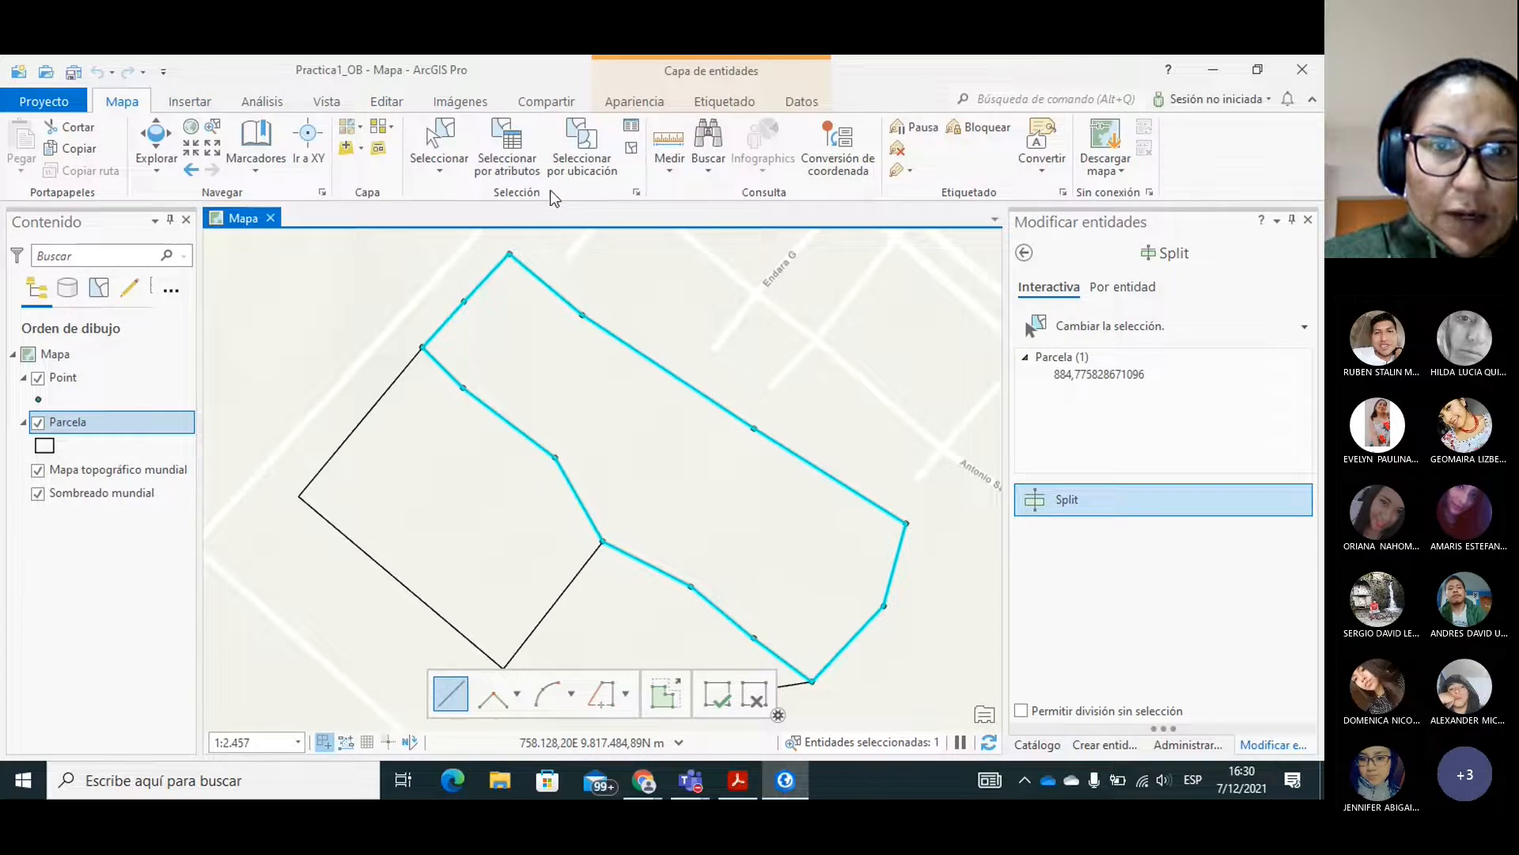
left_click(395, 107)
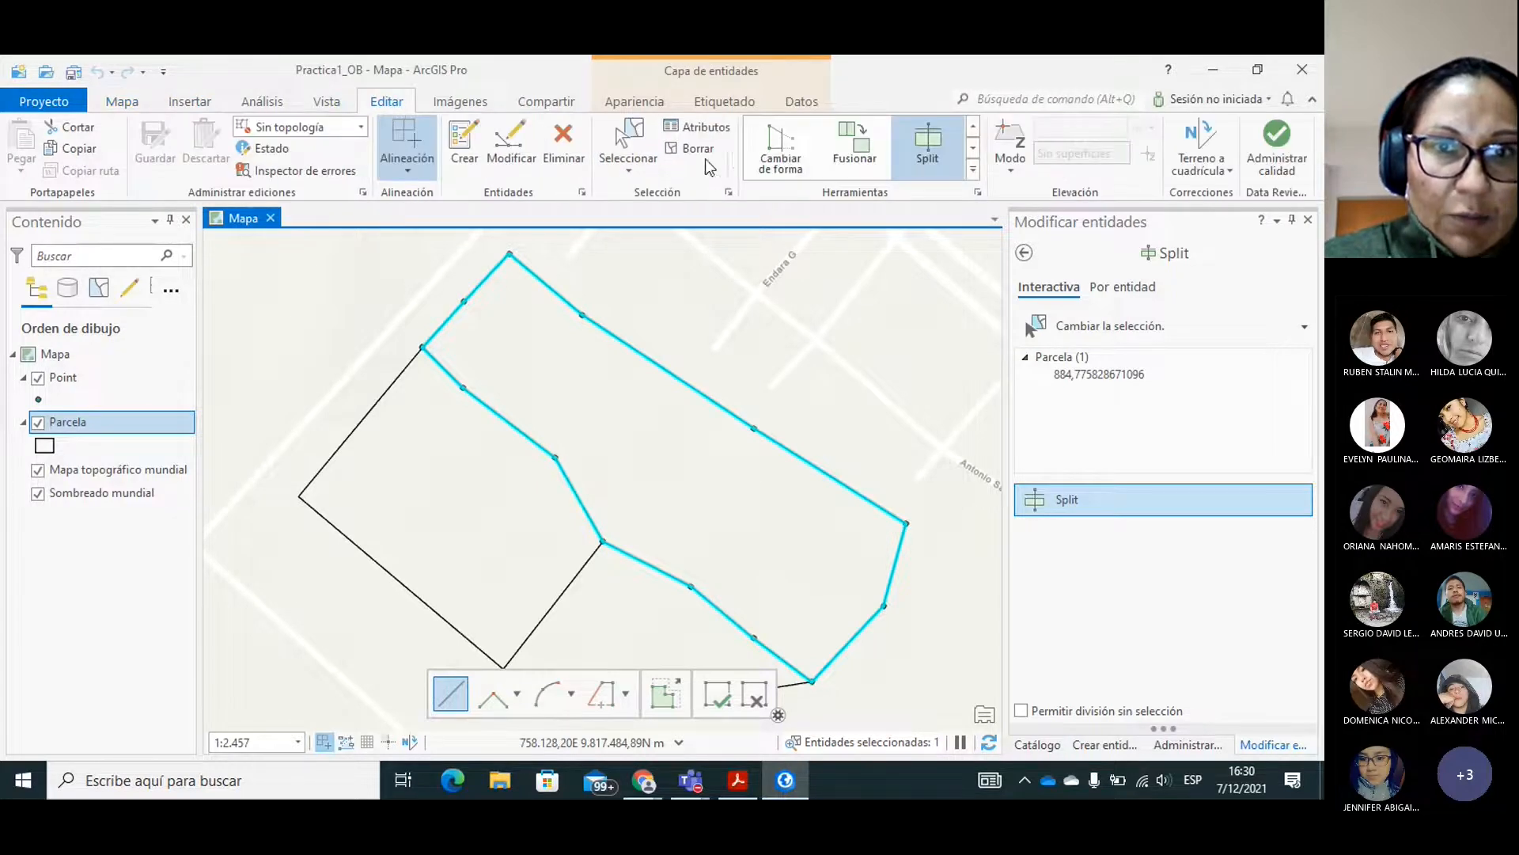
left_click(696, 153)
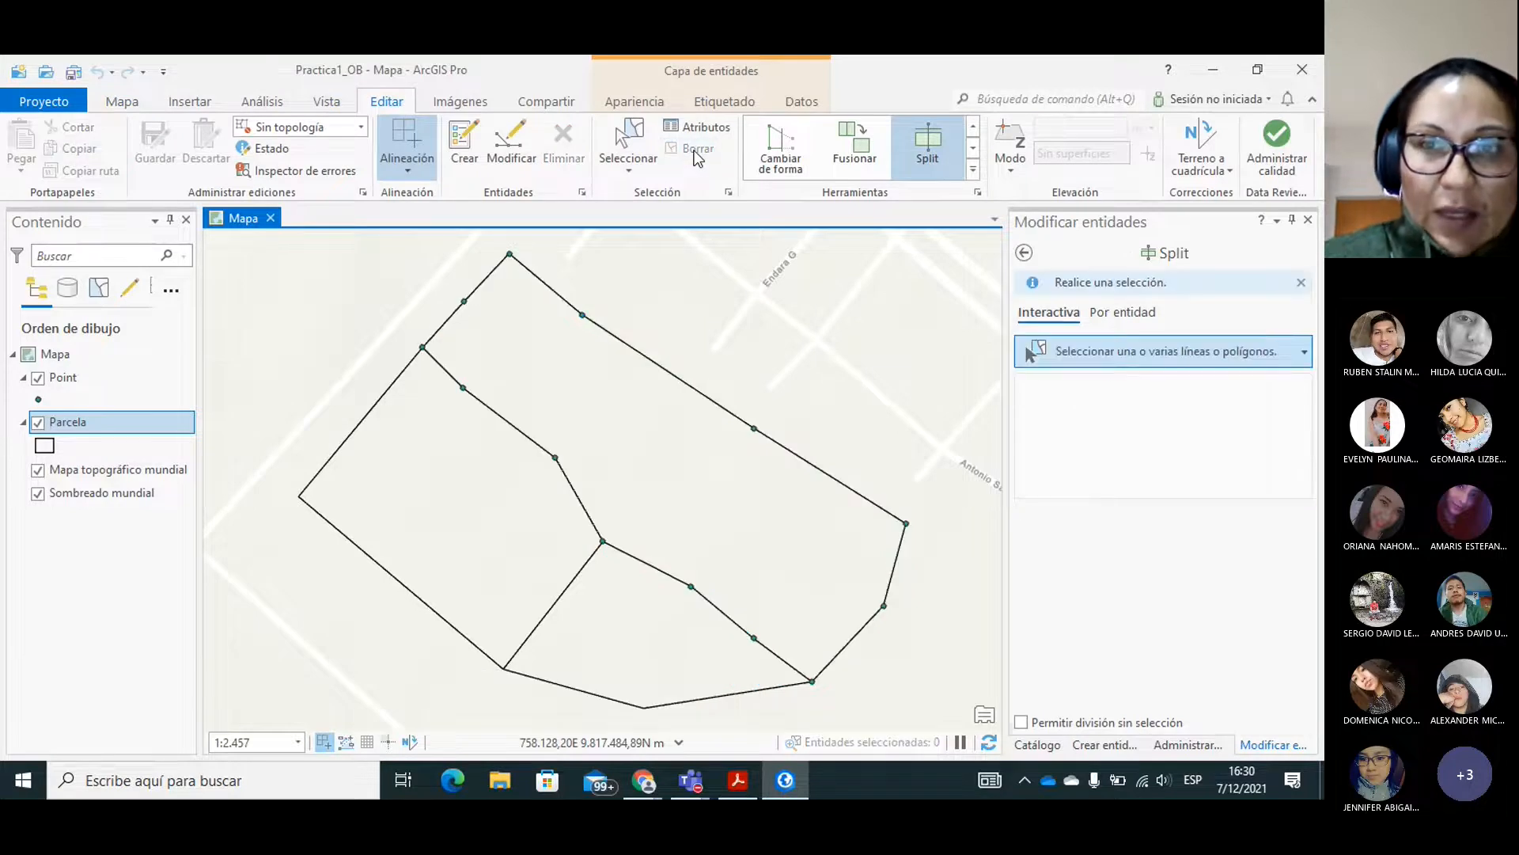
Select the long northeastern parcel, Parcela 1, as the polygon for the Split tool to divide.
left_click(976, 125)
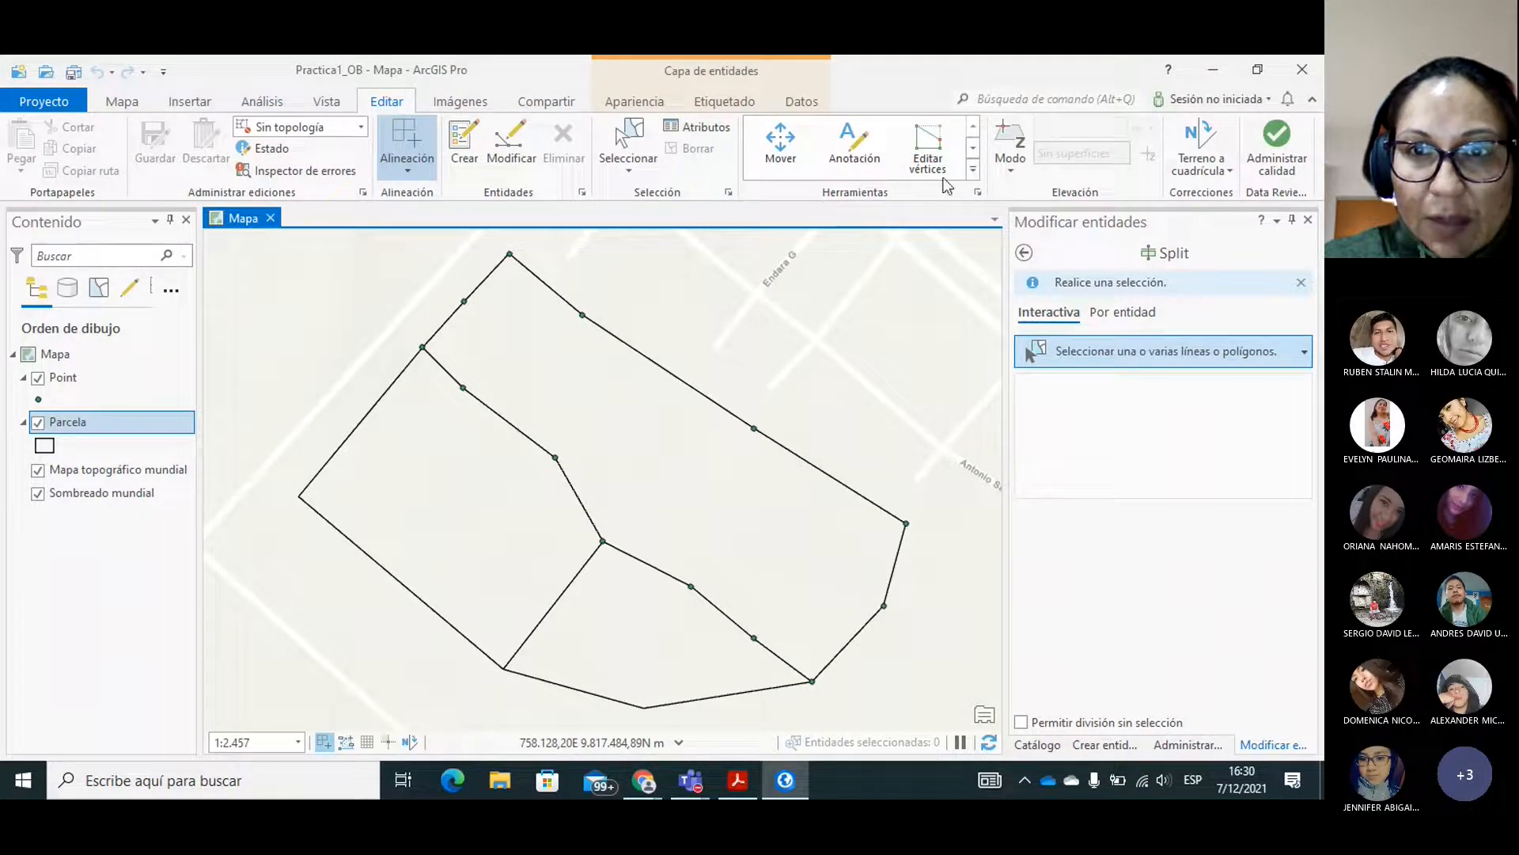
left_click(973, 149)
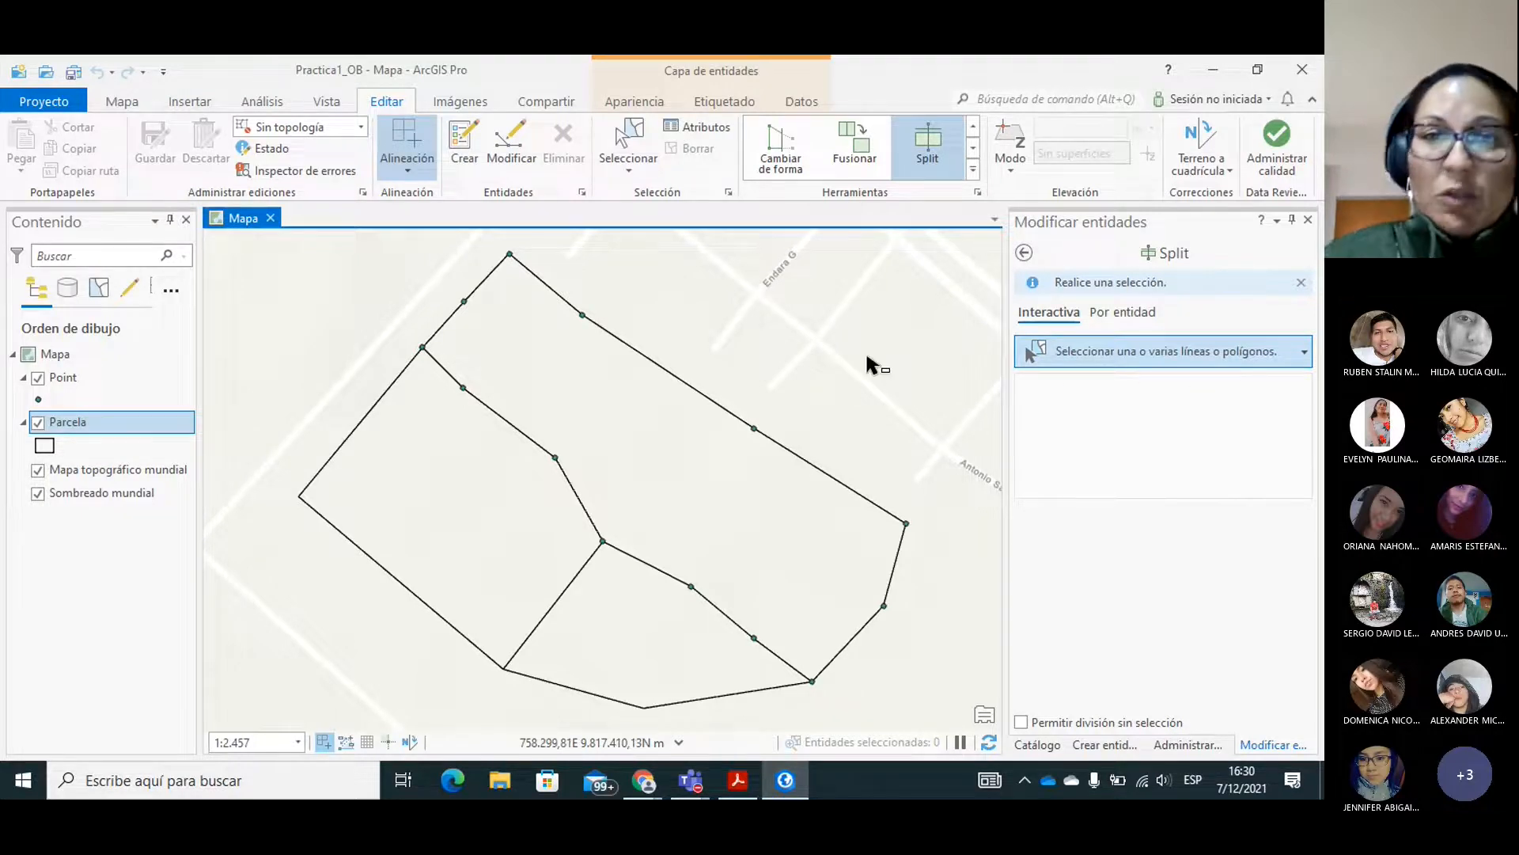
left_click(616, 410)
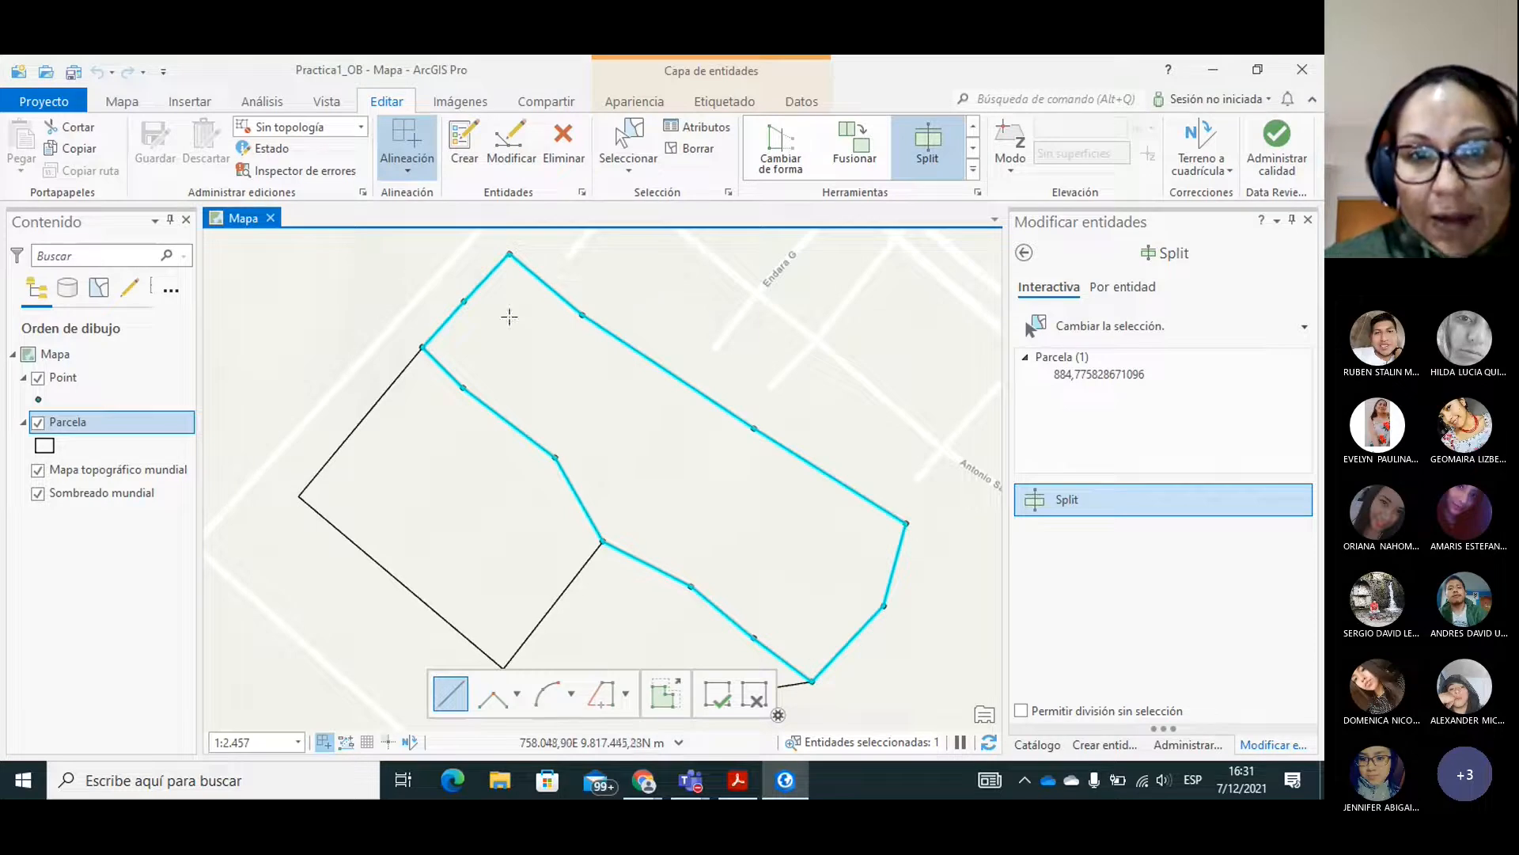
left_click(447, 286)
left_click(524, 350)
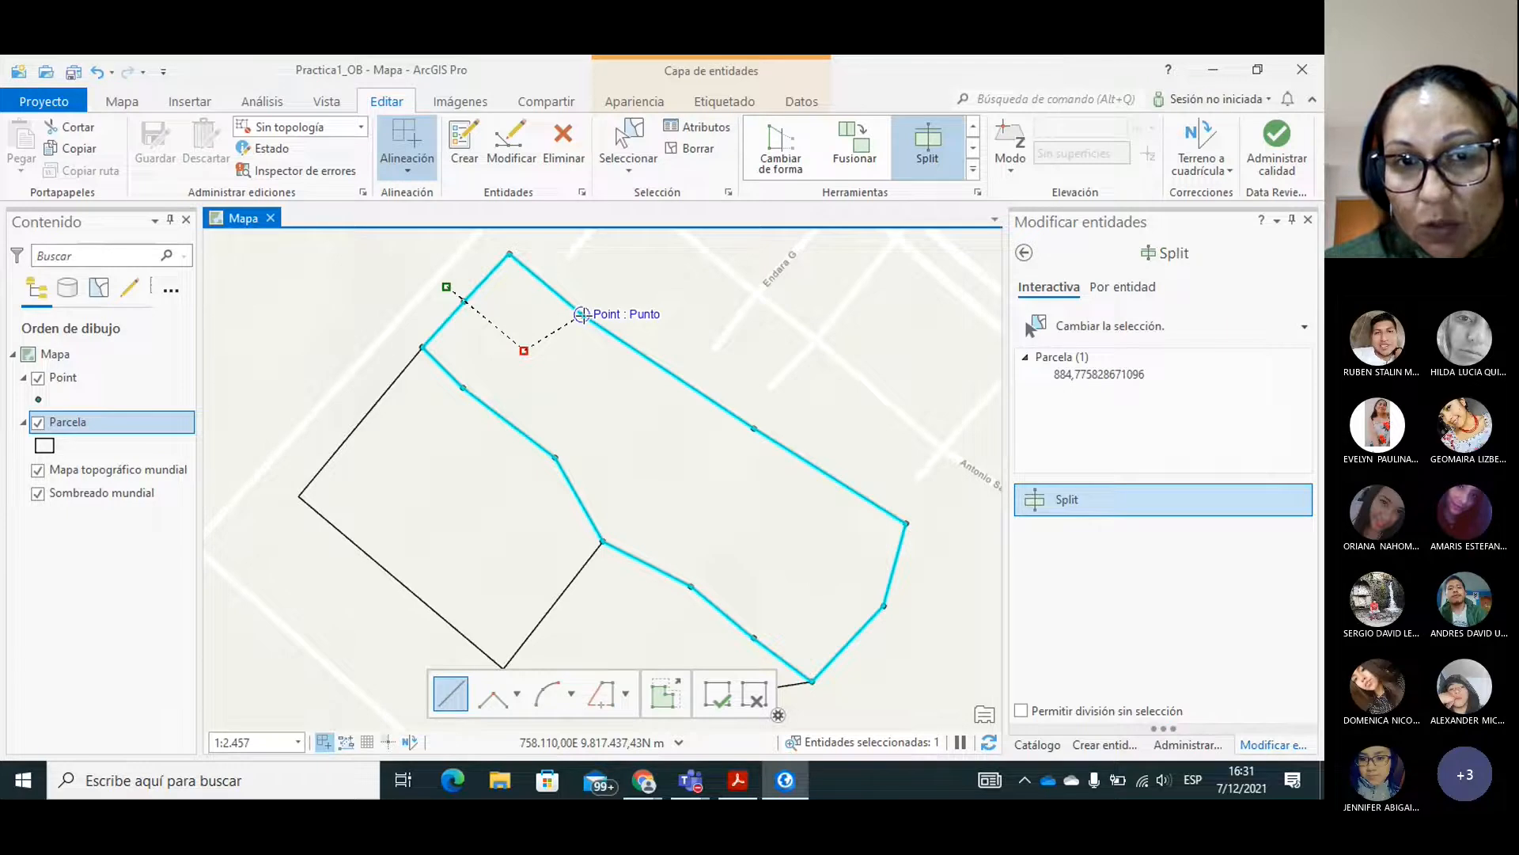
key("Escape")
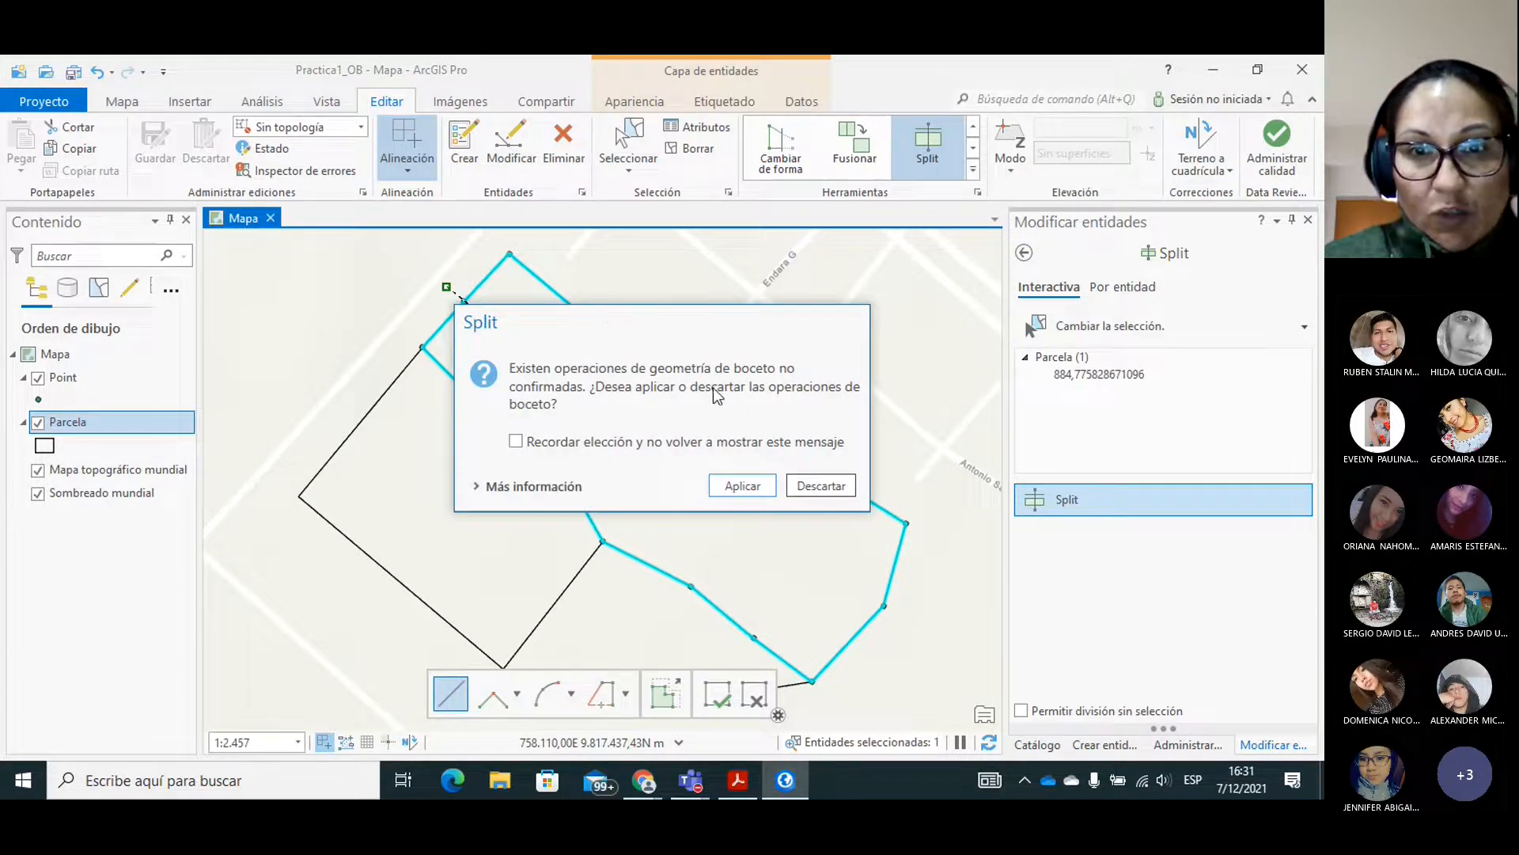
left_click(830, 492)
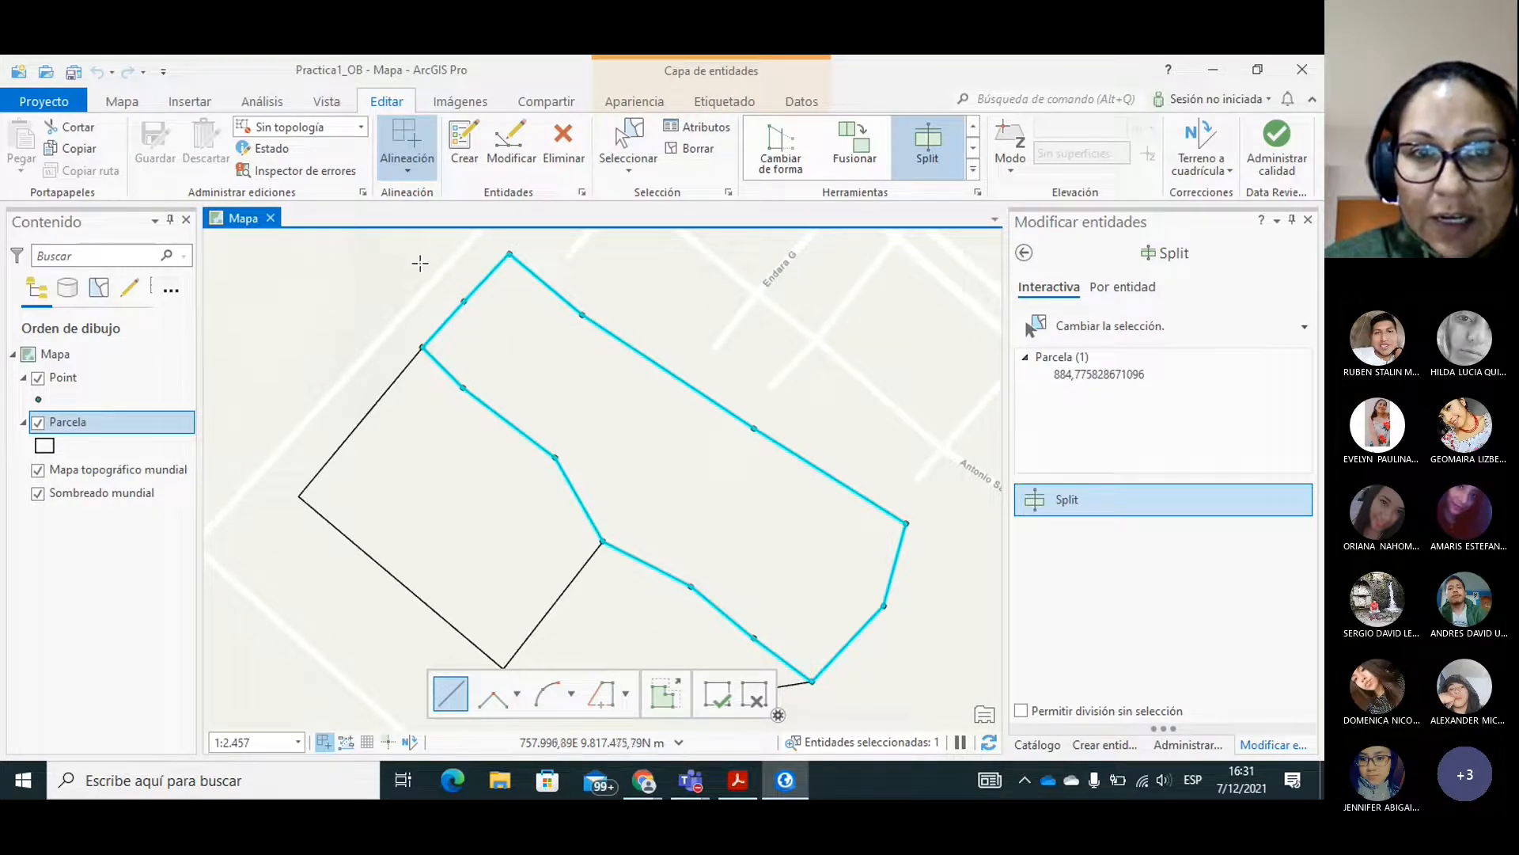
Split a small four-sided lot off the parcel's northern corner, with a bent line through the nearest points on its northwest and northeast edges.
left_click(440, 288)
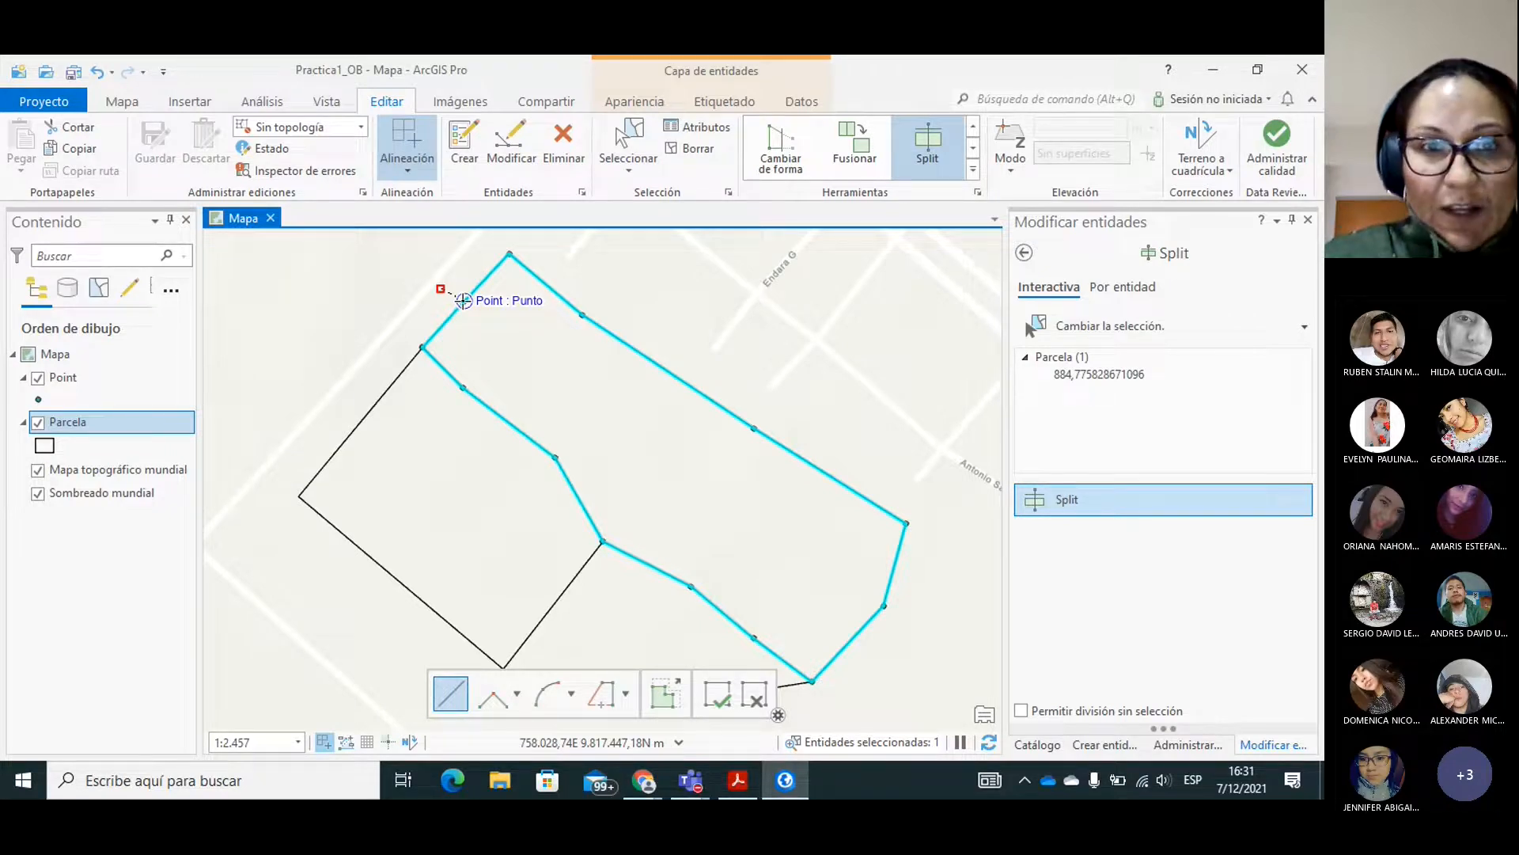
left_click(464, 301)
left_click(532, 360)
left_click(581, 315)
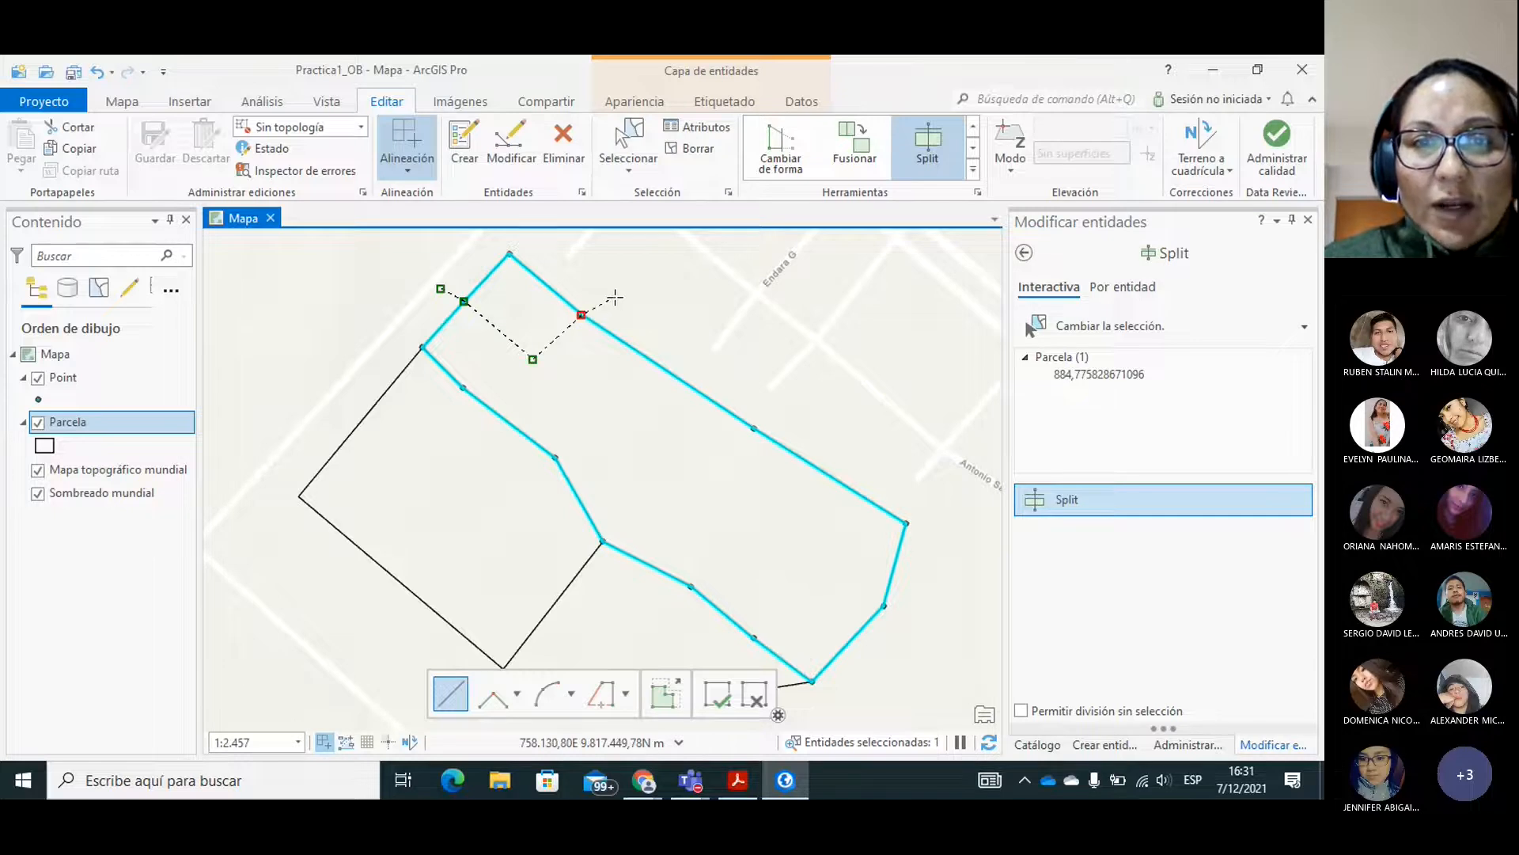
double_click(613, 300)
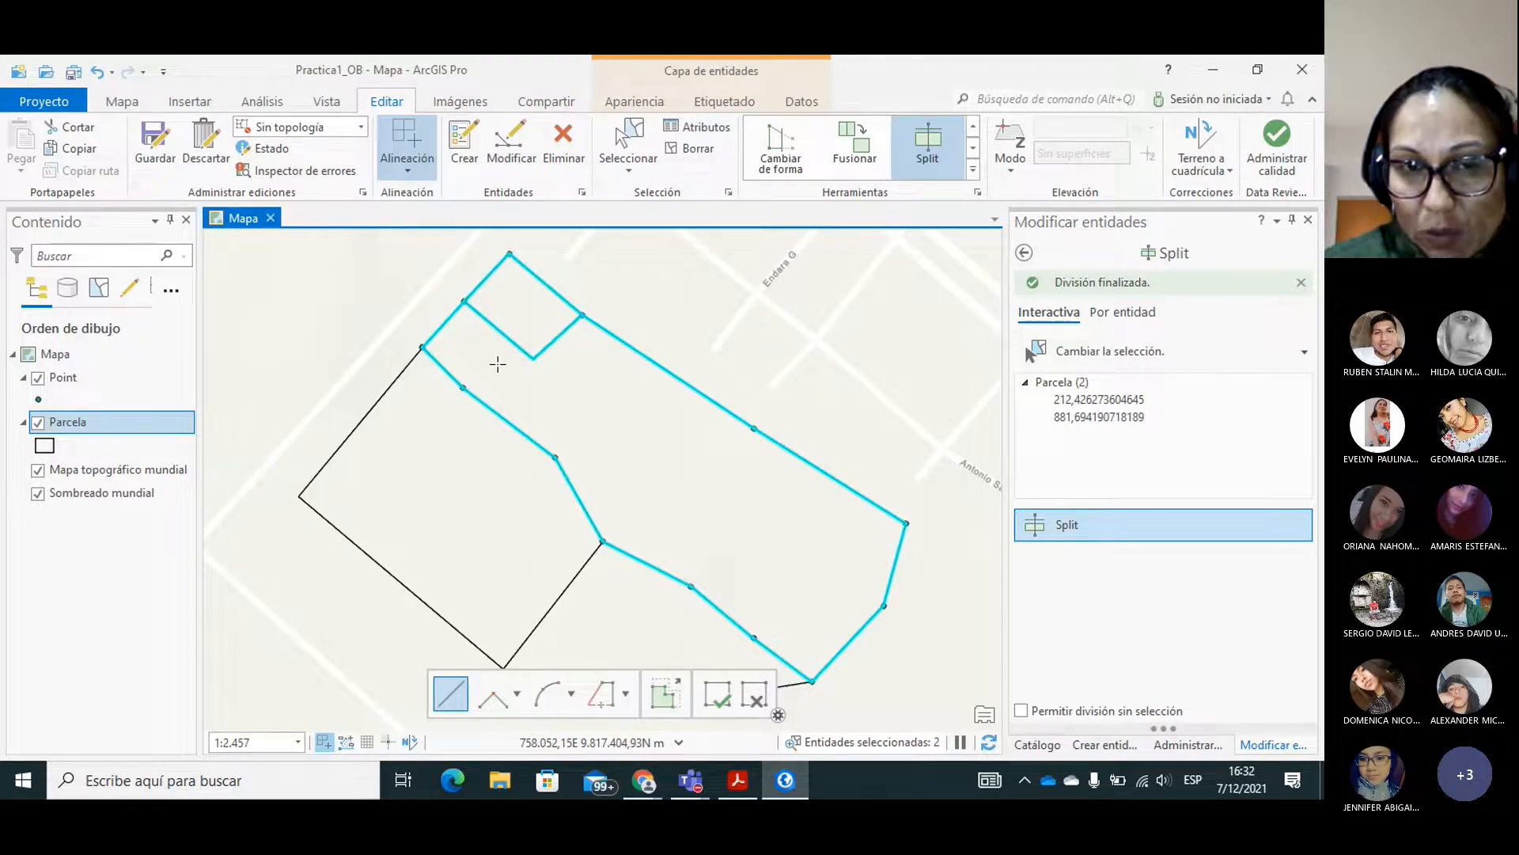
Examine the records of the split polygons in the Parcela attribute table, and close the table.
right_click(88, 431)
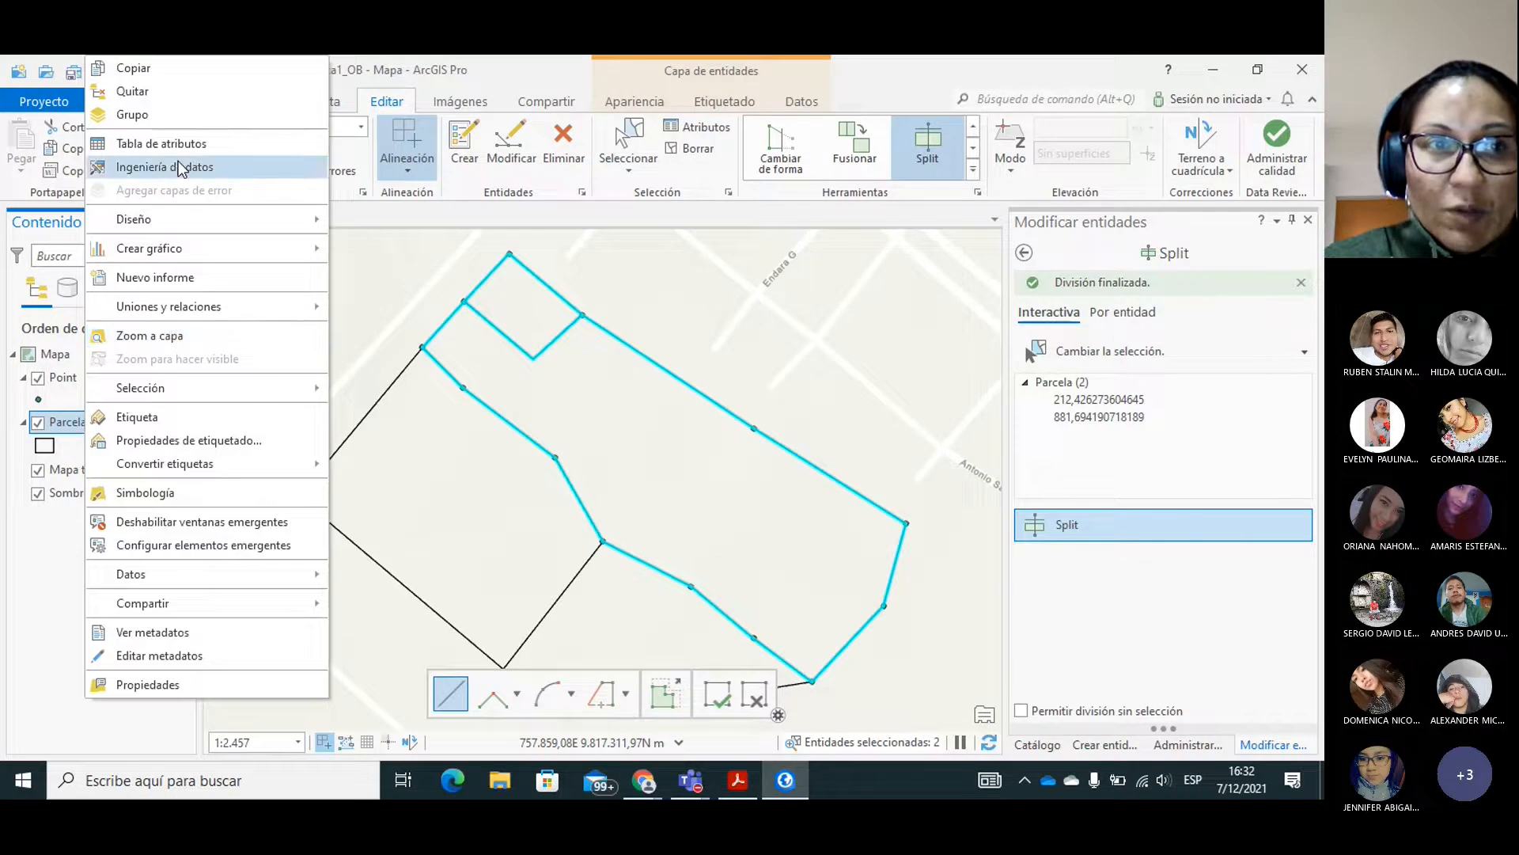
left_click(151, 146)
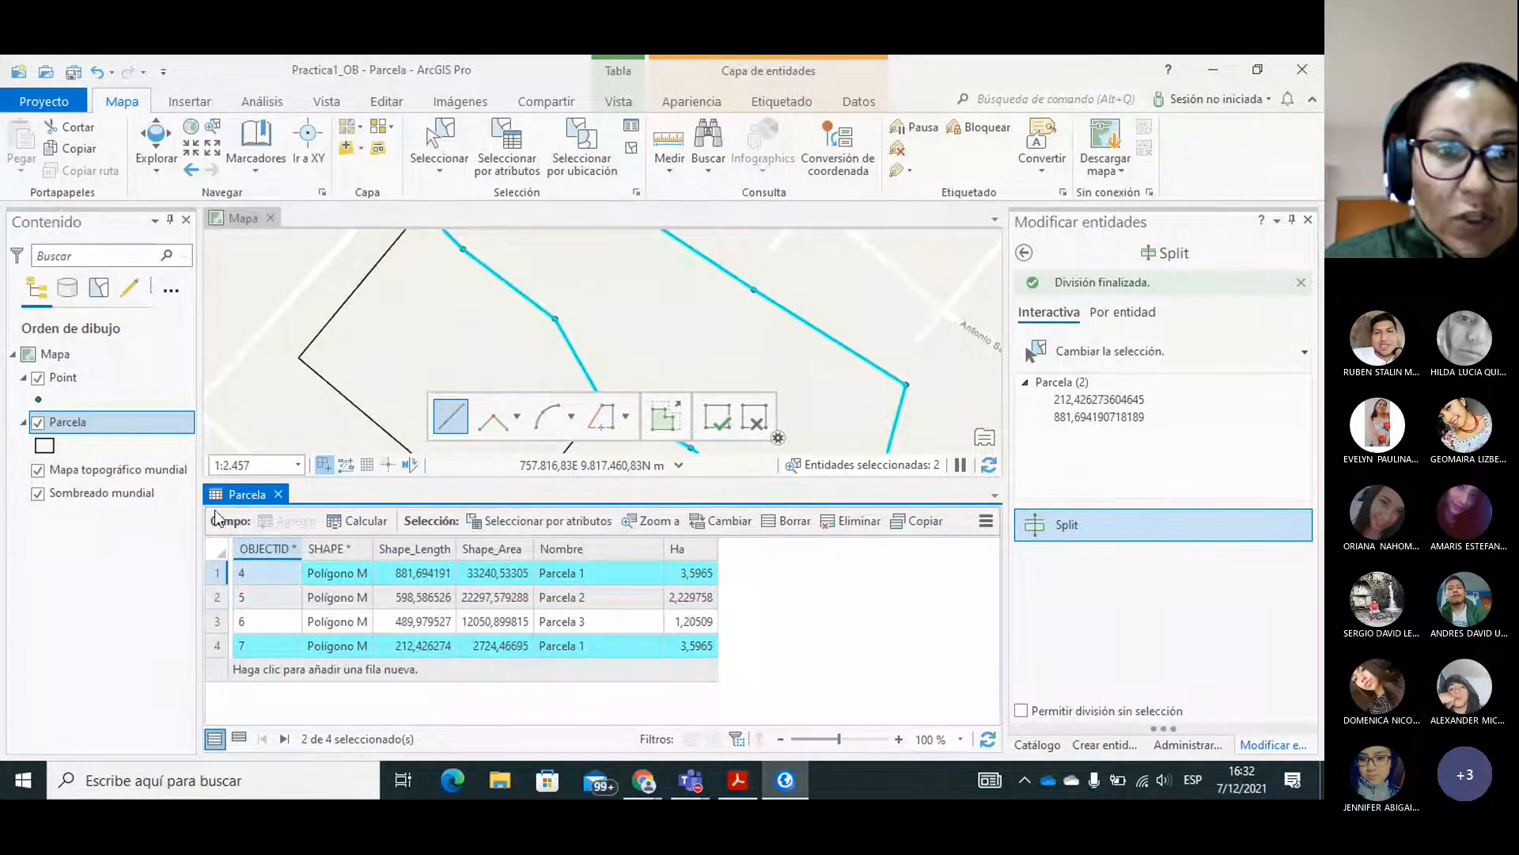
left_click(279, 494)
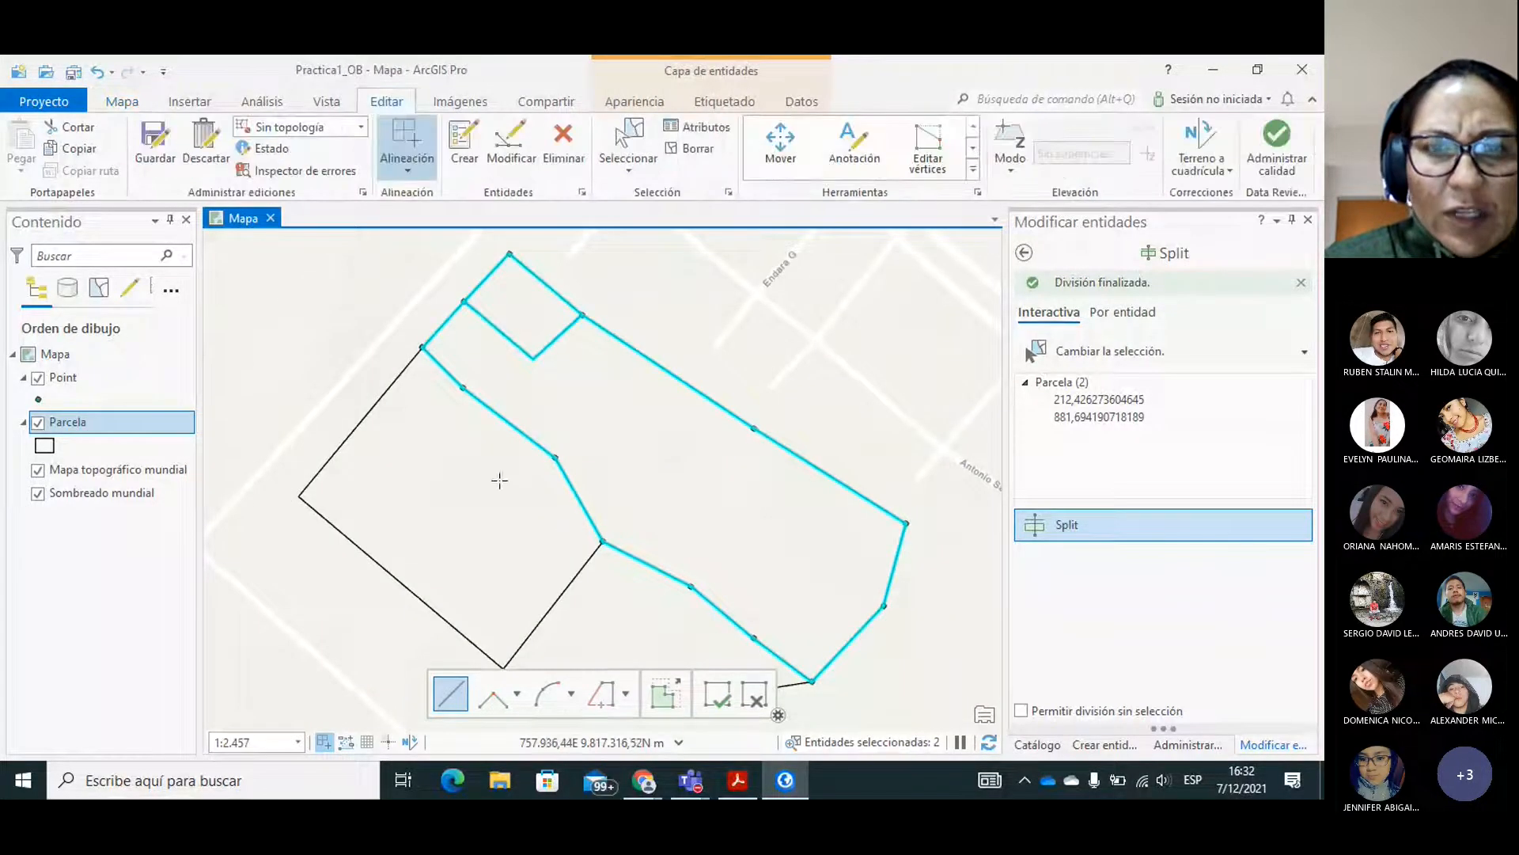
Split the remaining large polygon with a line from its northeast edge to the nearby inner vertex on its southwest boundary.
left_click(656, 342)
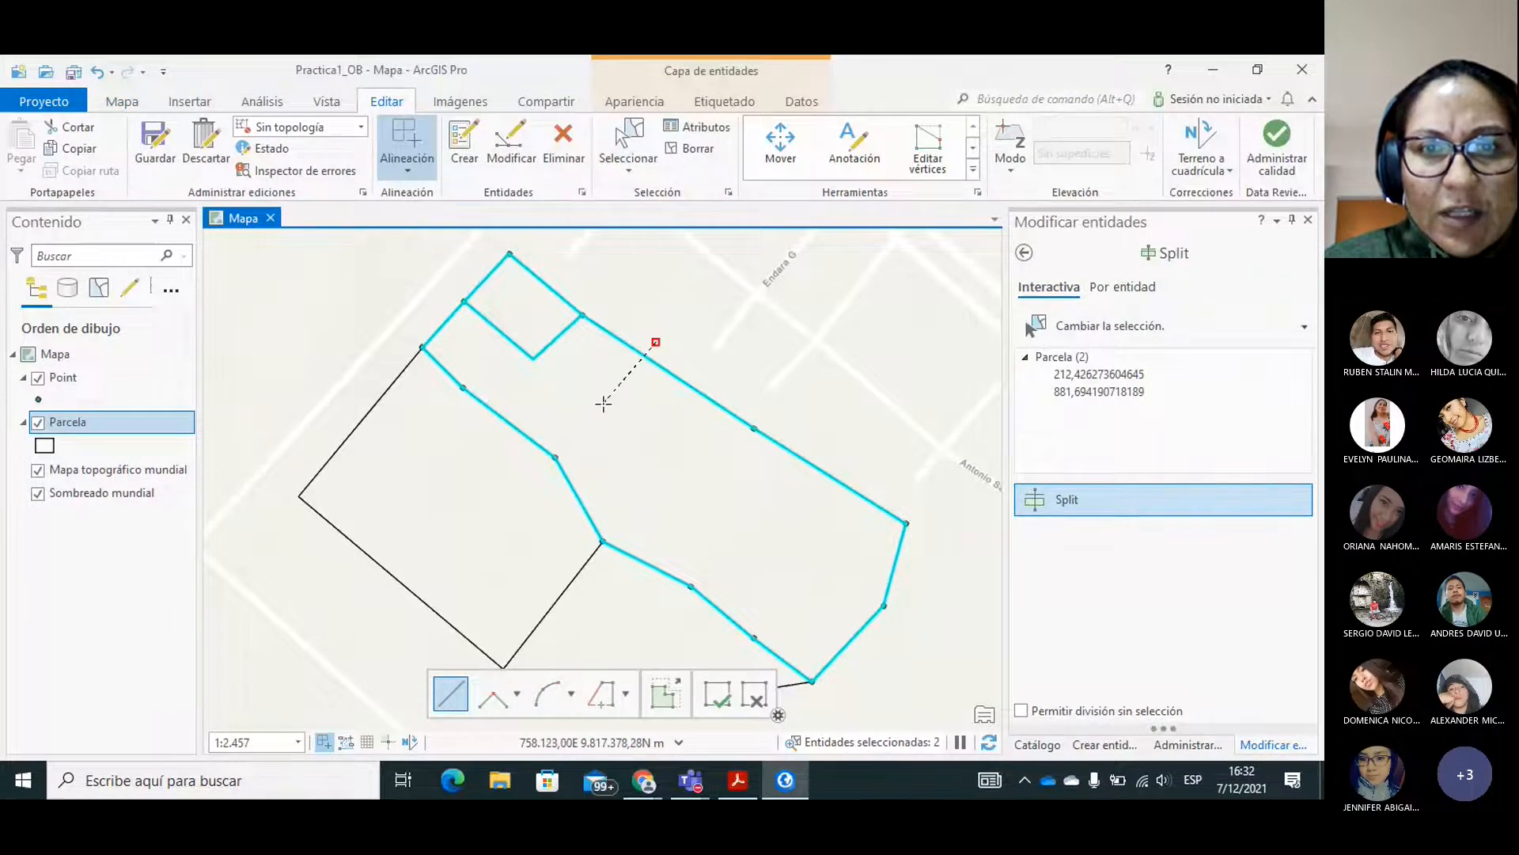
left_click(603, 404)
double_click(556, 457)
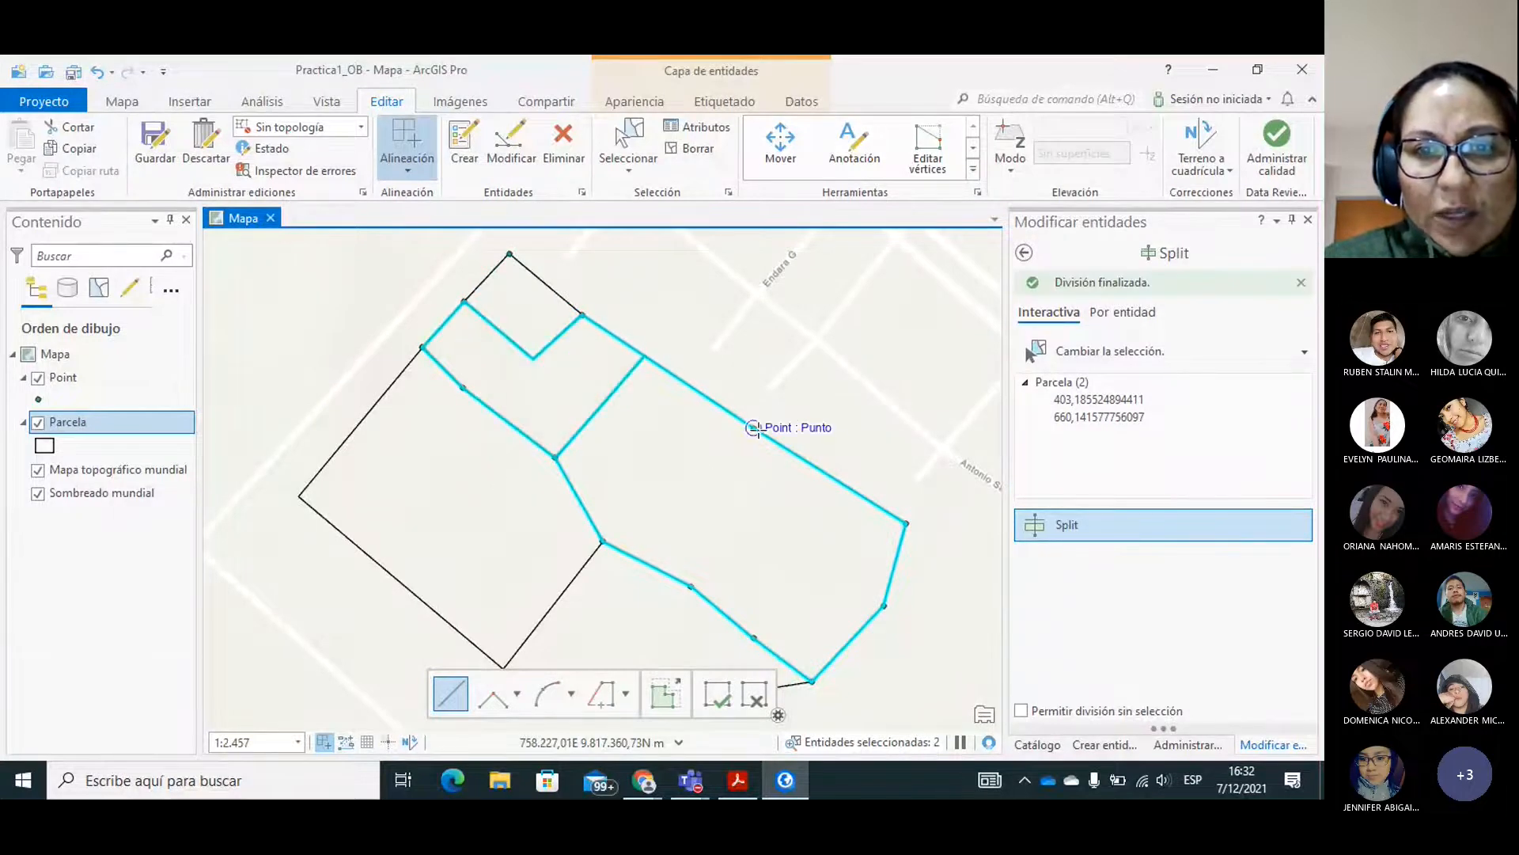
Split the southeastern piece from the middle point on its northeast edge to the vertex where all three original parcels meet.
left_click(759, 406)
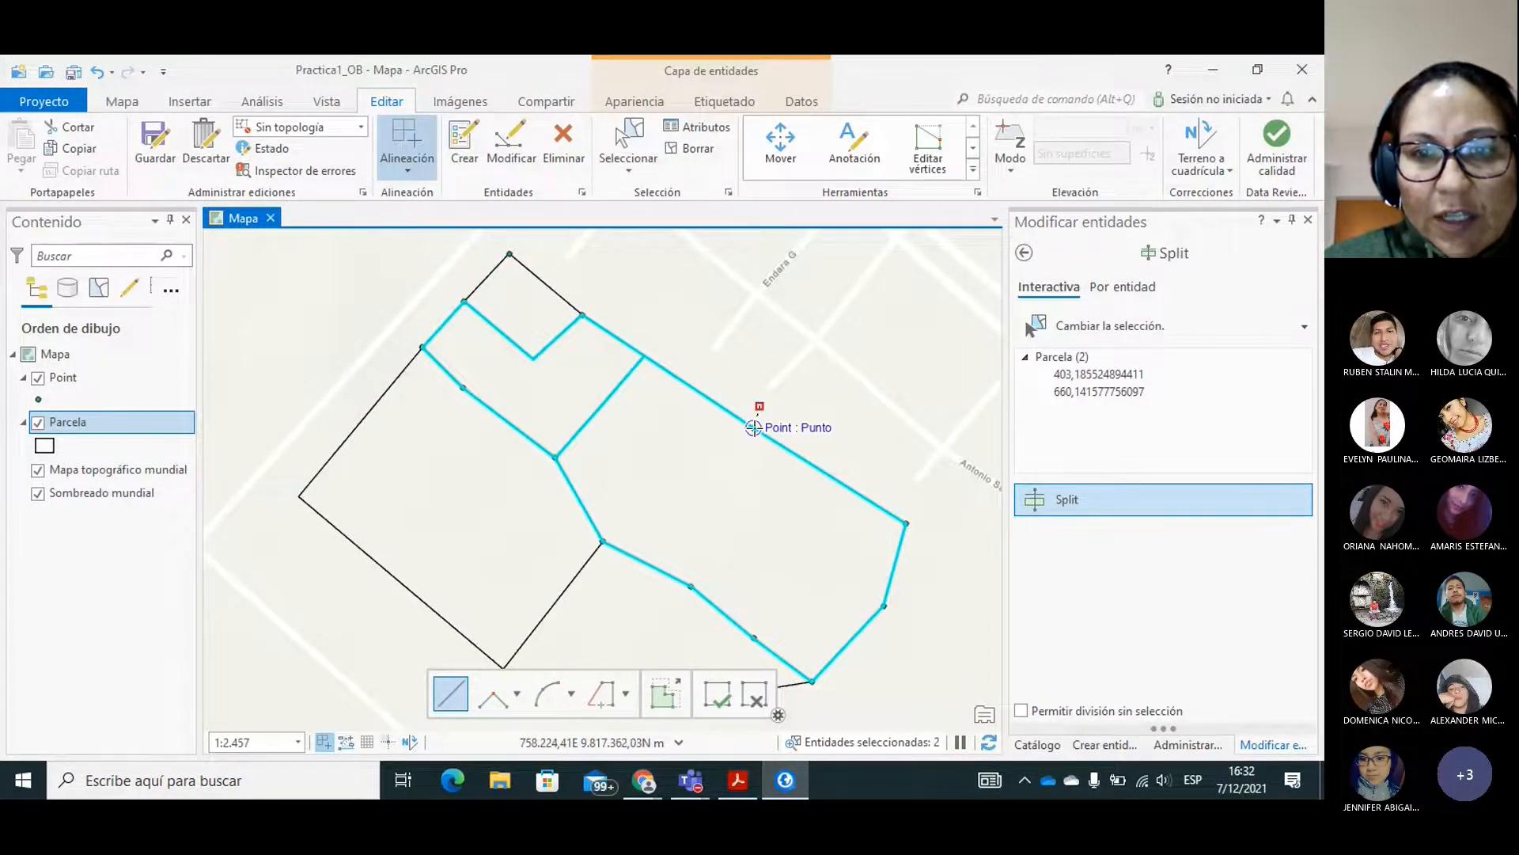
left_click(753, 427)
left_click(603, 542)
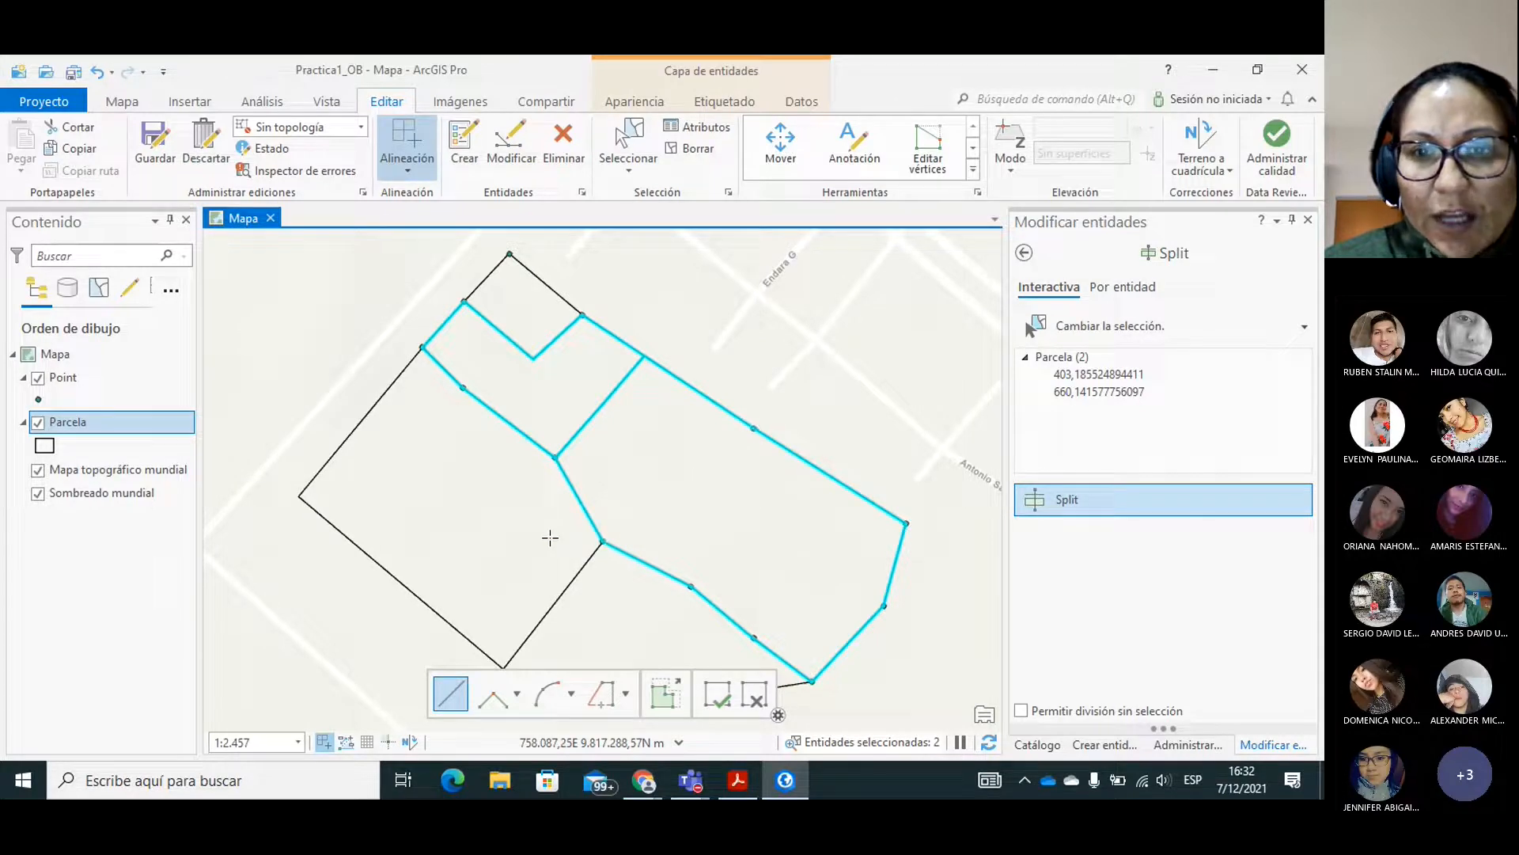
double_click(549, 539)
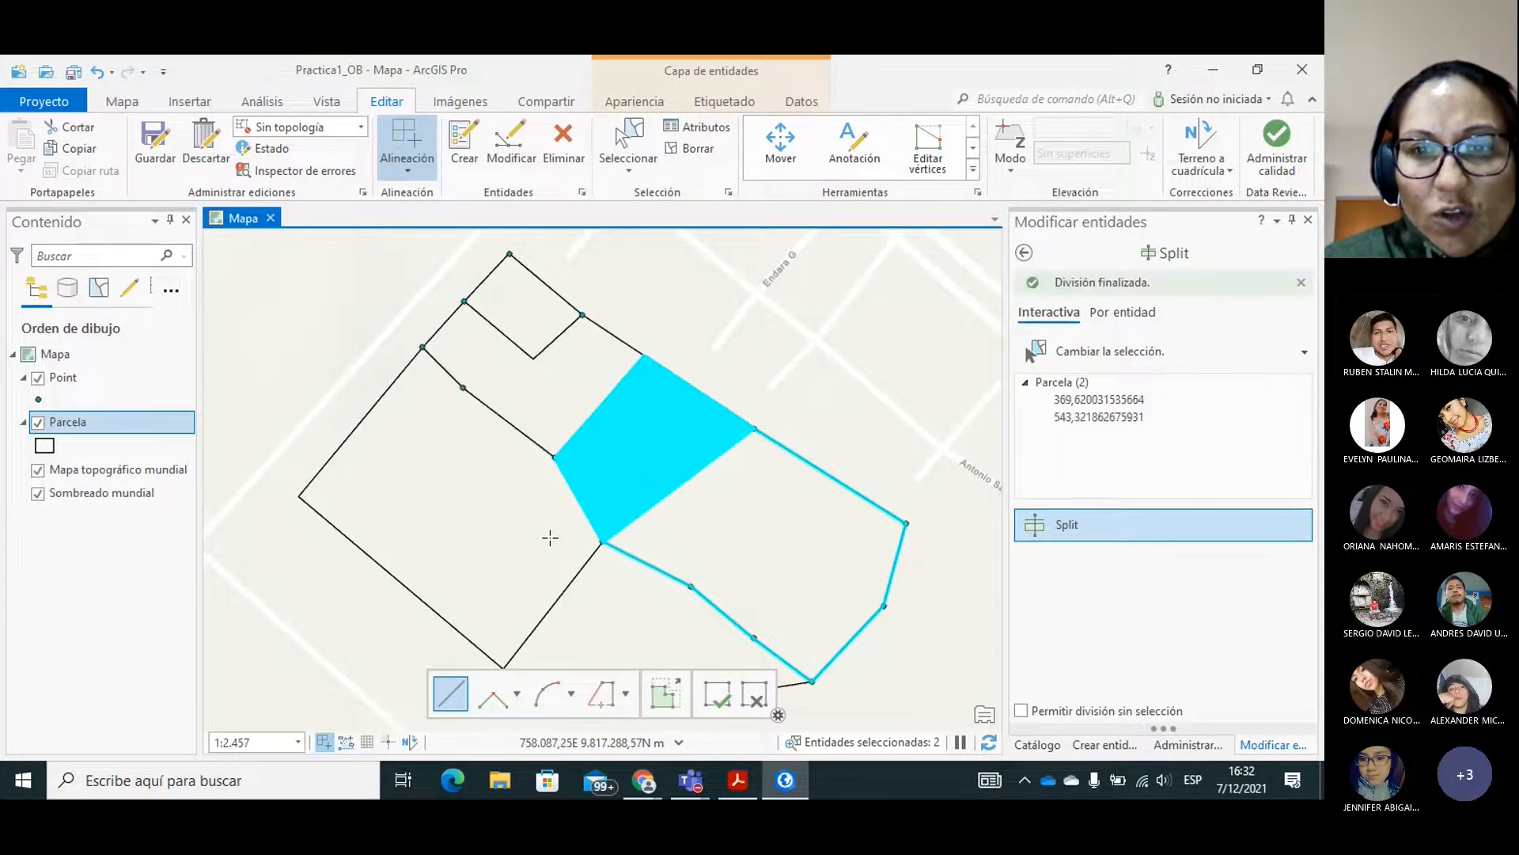
Split the easternmost polygon lengthwise, from the midpoint of its new northwest side through the eastern boundary point.
left_click(685, 480)
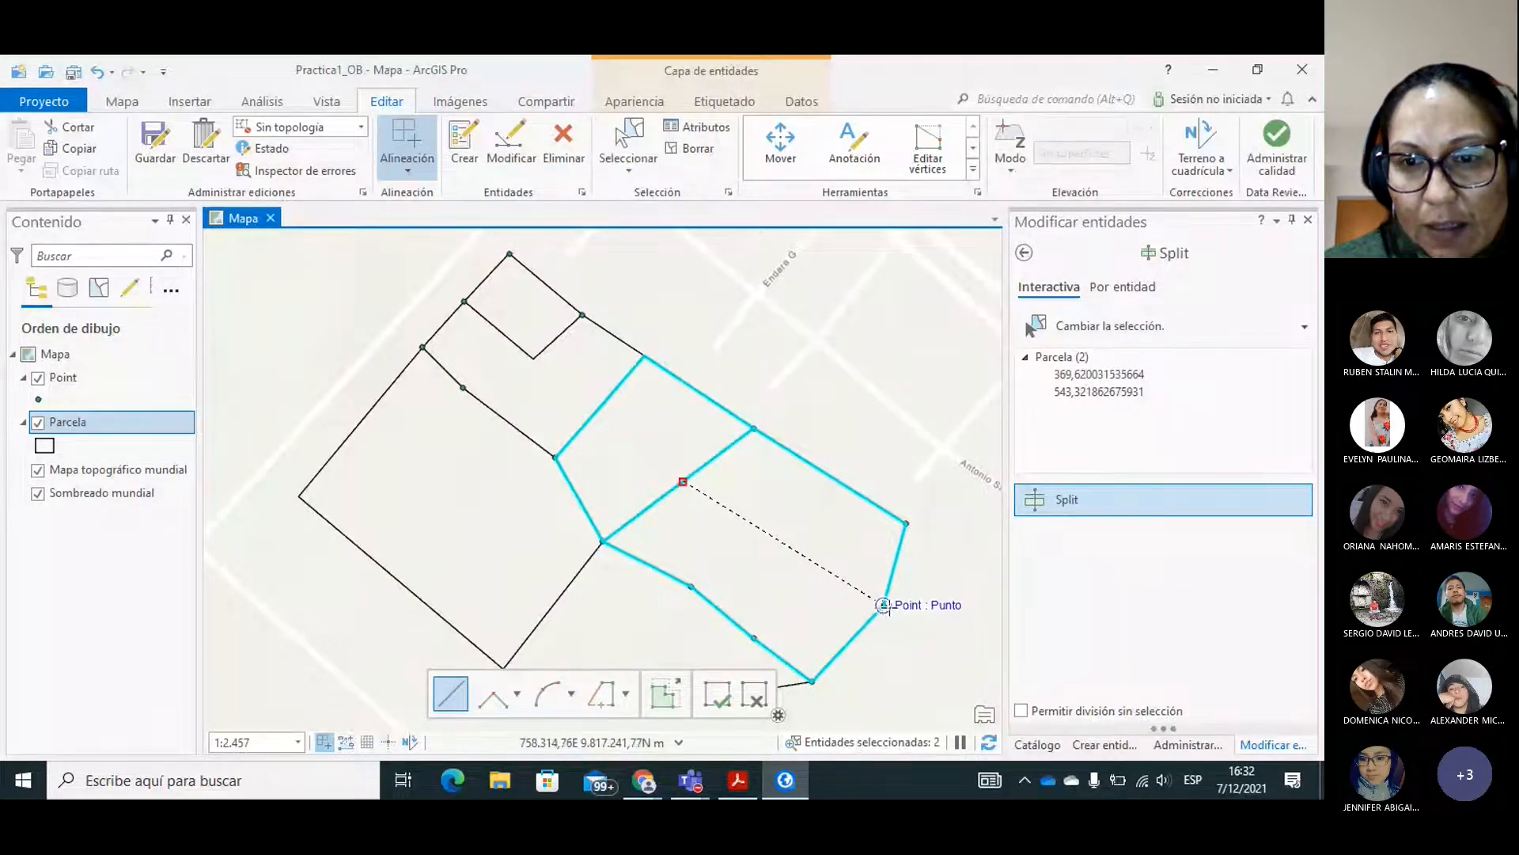
left_click(883, 604)
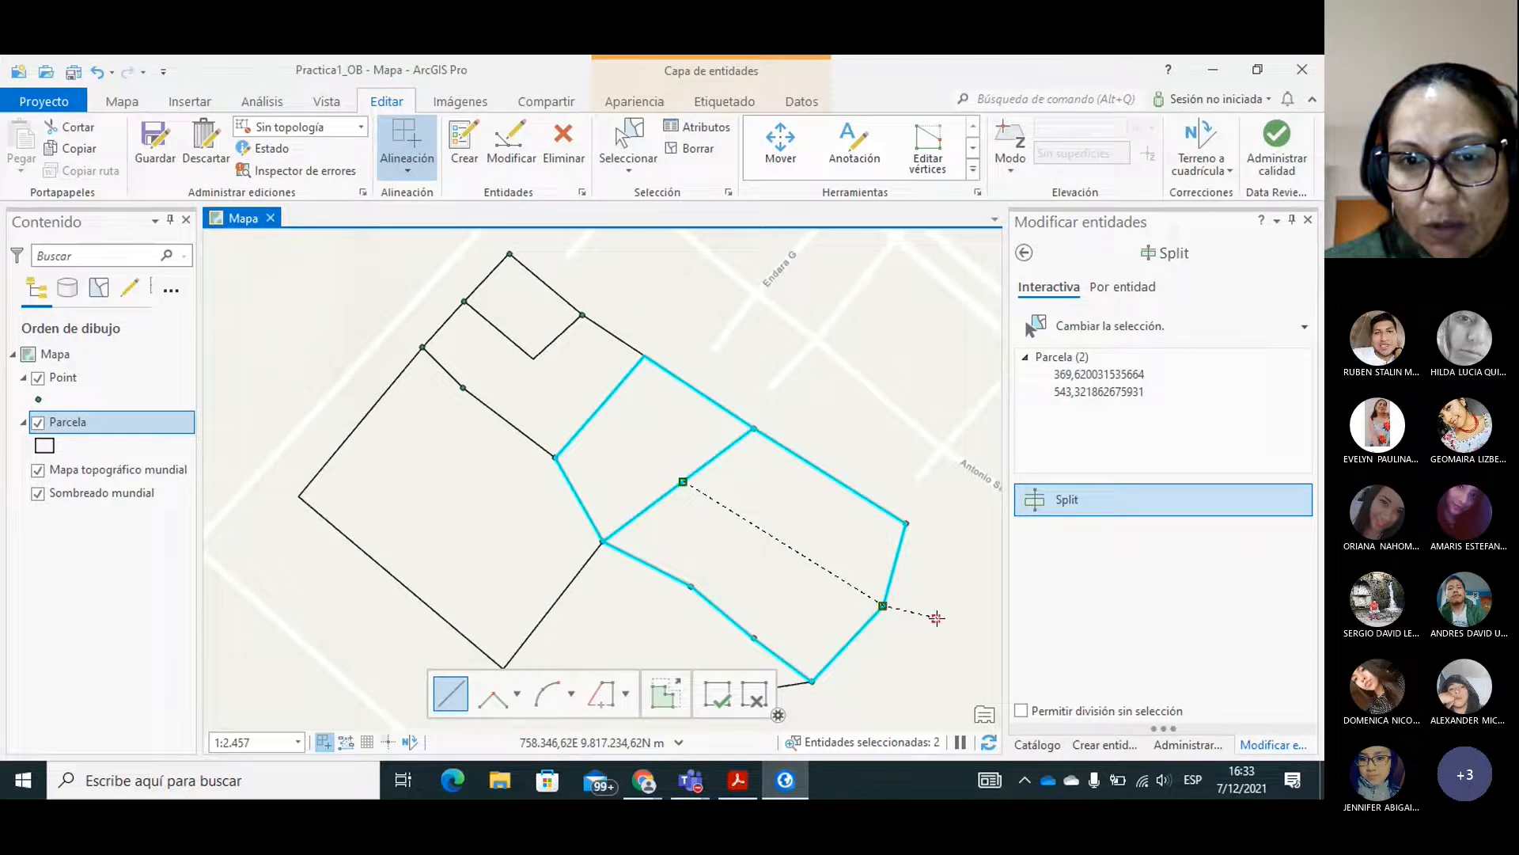
double_click(937, 617)
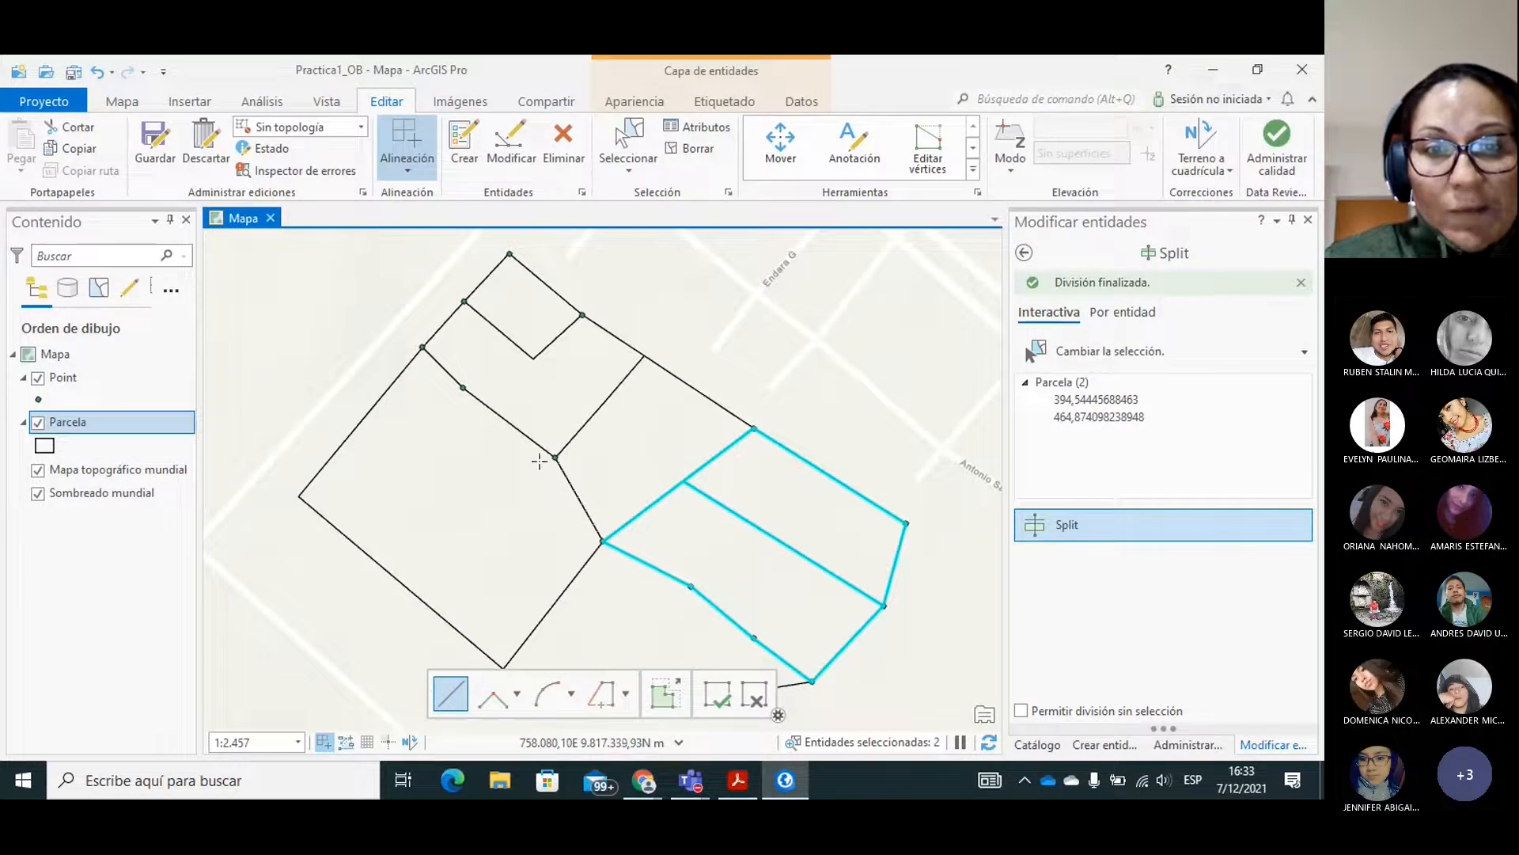
left_click(511, 425)
double_click(361, 602)
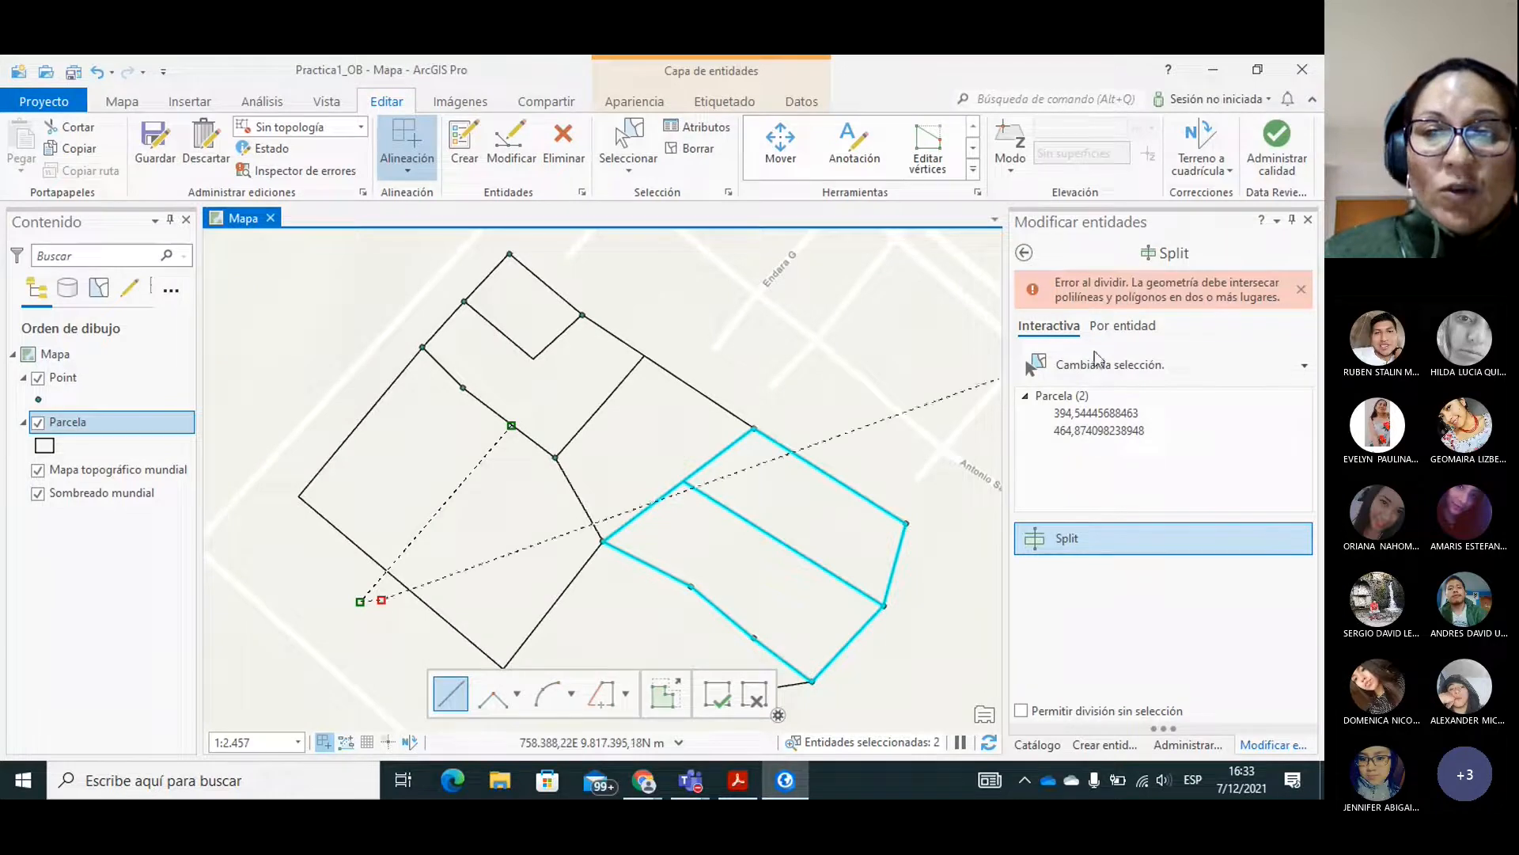
left_click(1074, 369)
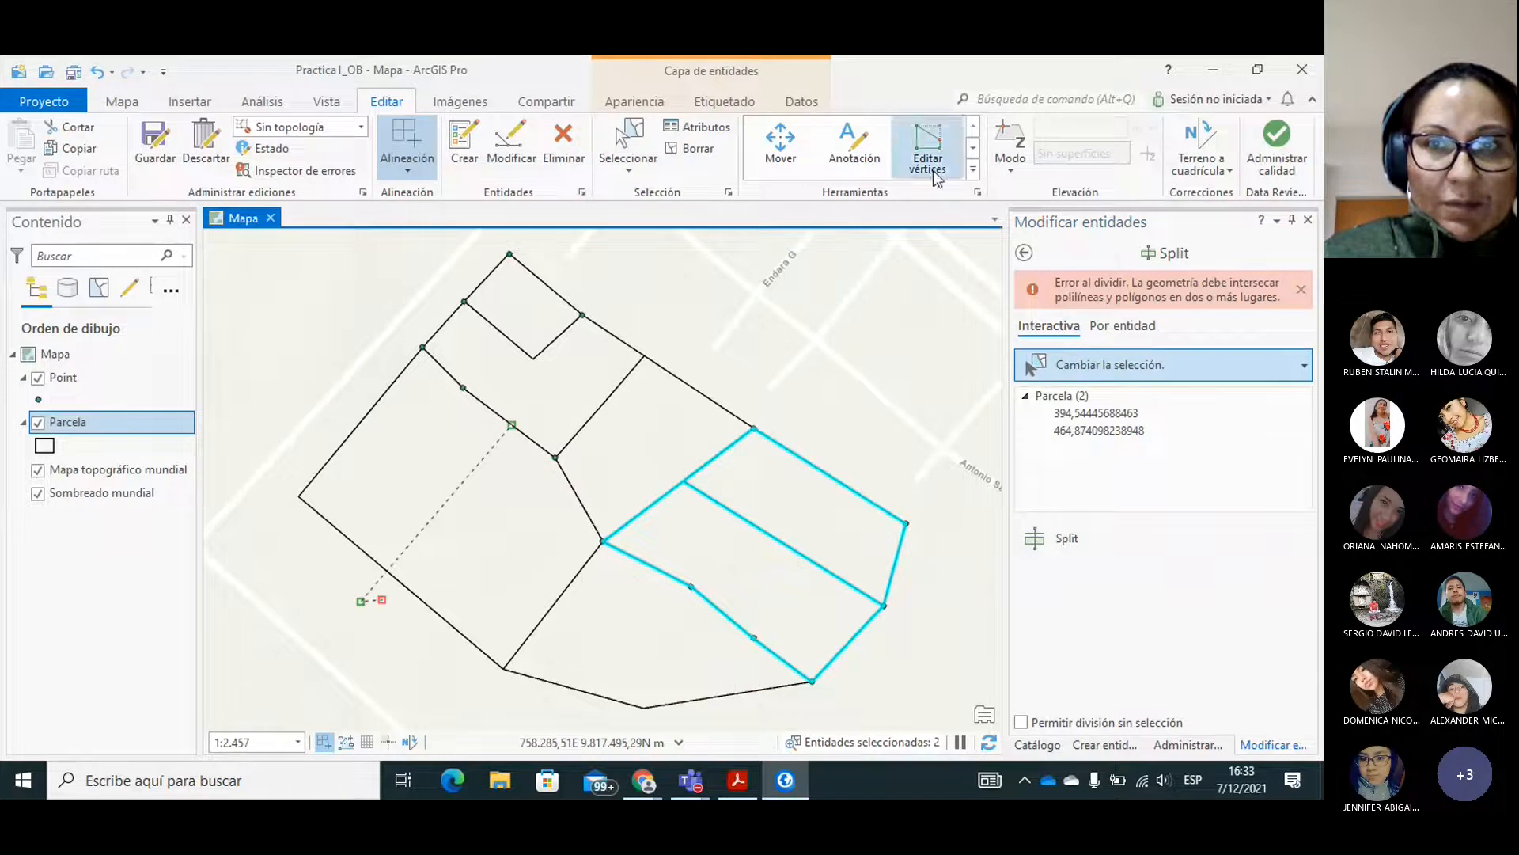
left_click(1071, 353)
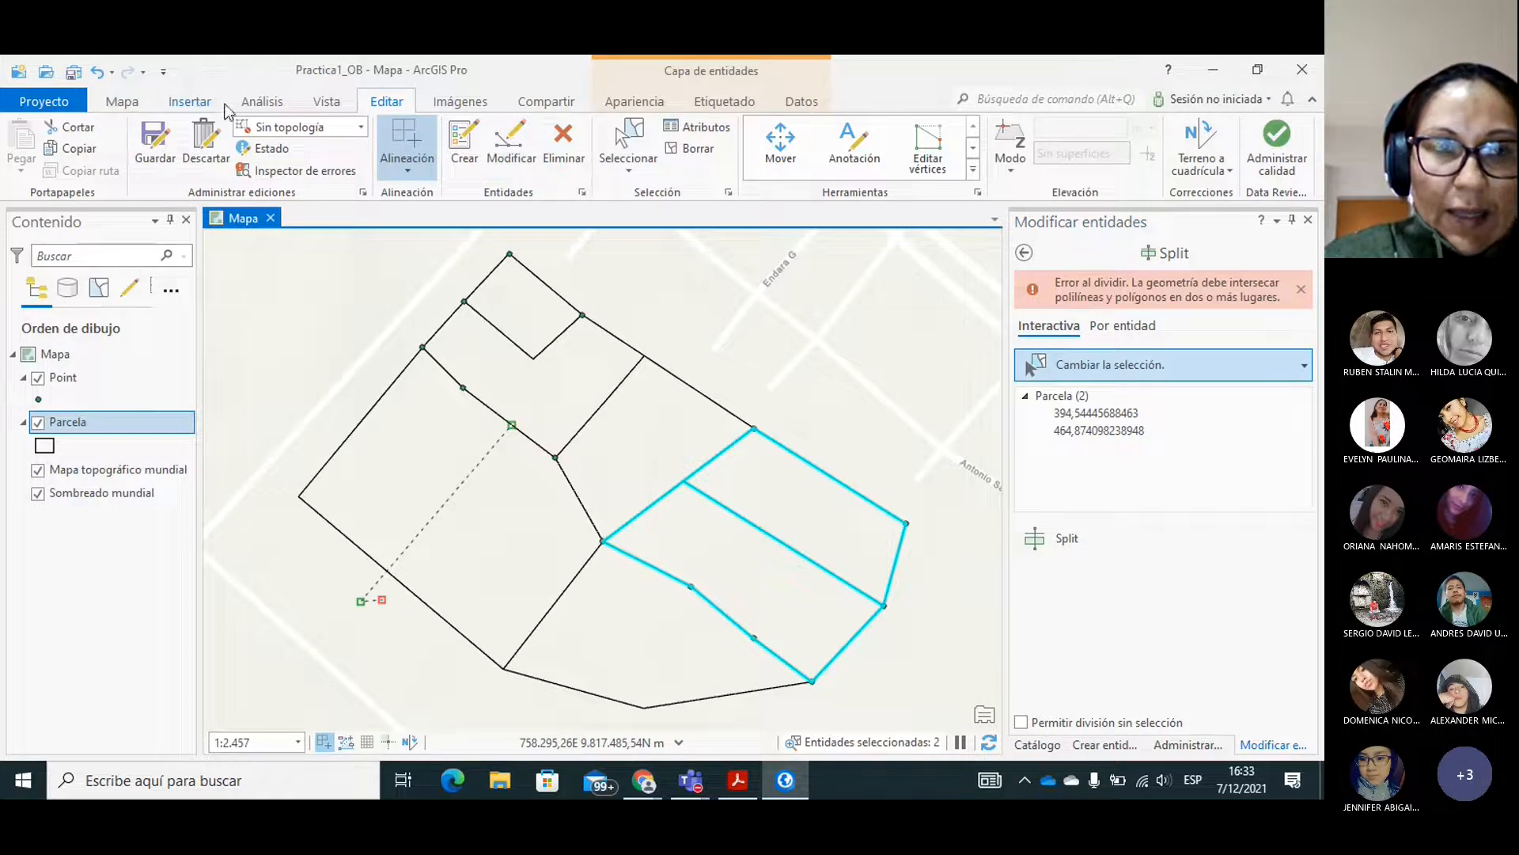
left_click(125, 104)
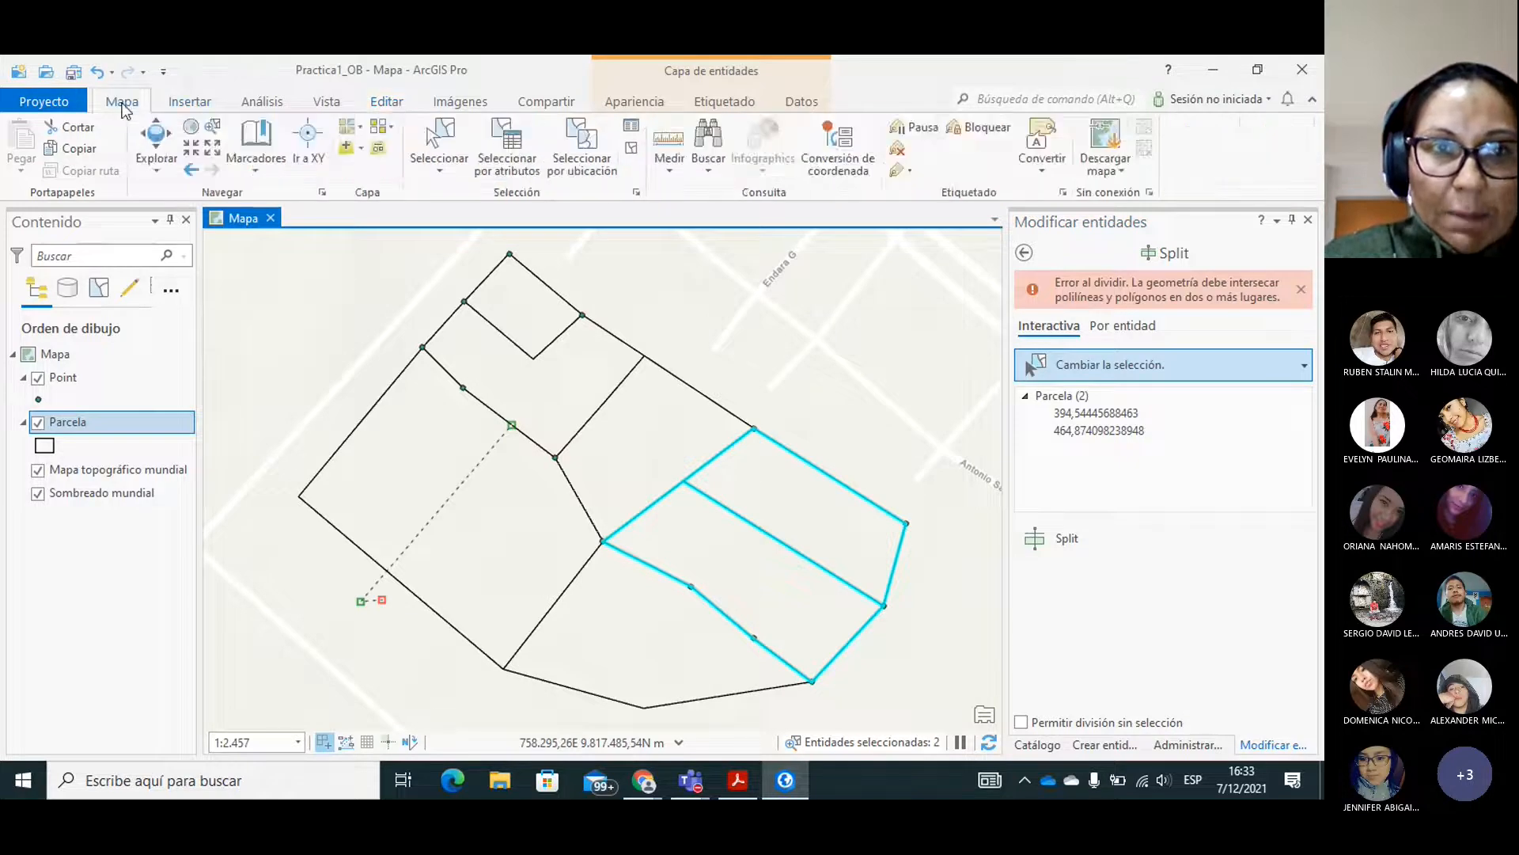
left_click(457, 152)
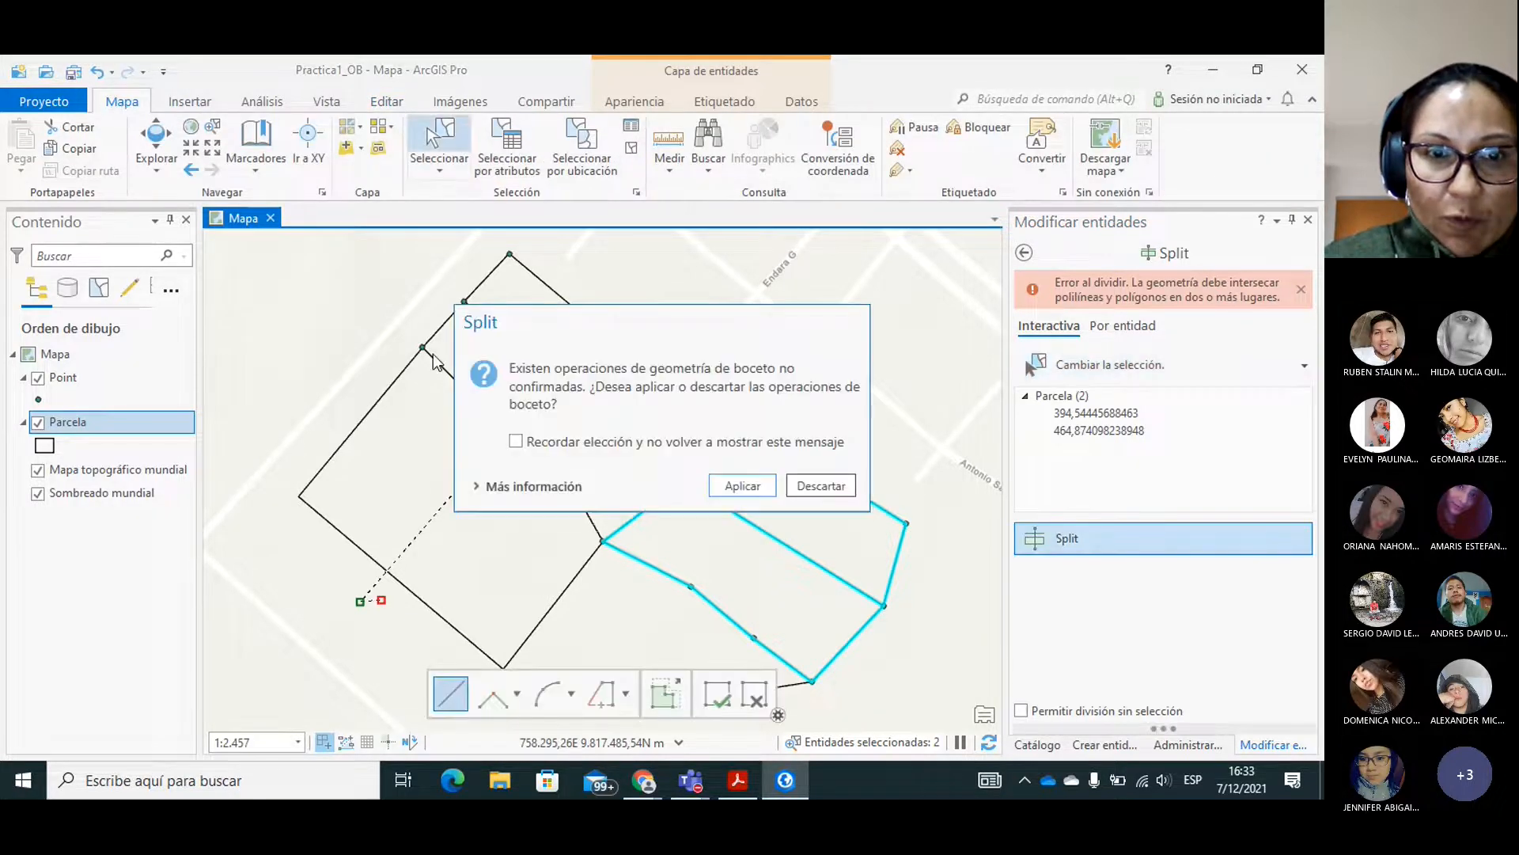
left_click(736, 484)
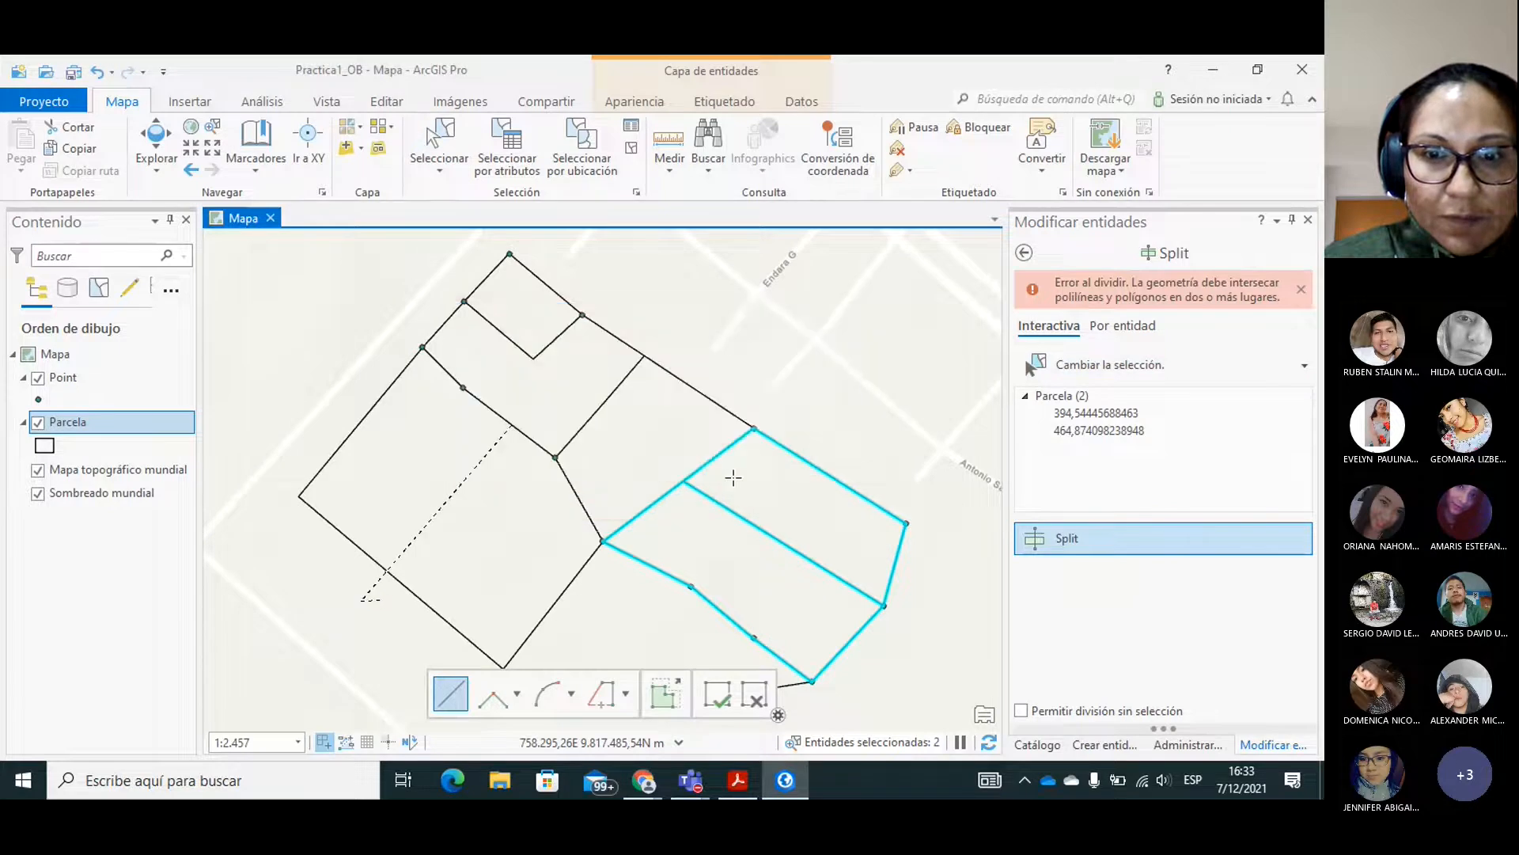
Select the large western polygon and split it with a line from its northeast boundary across its southwest edge.
left_click(425, 480)
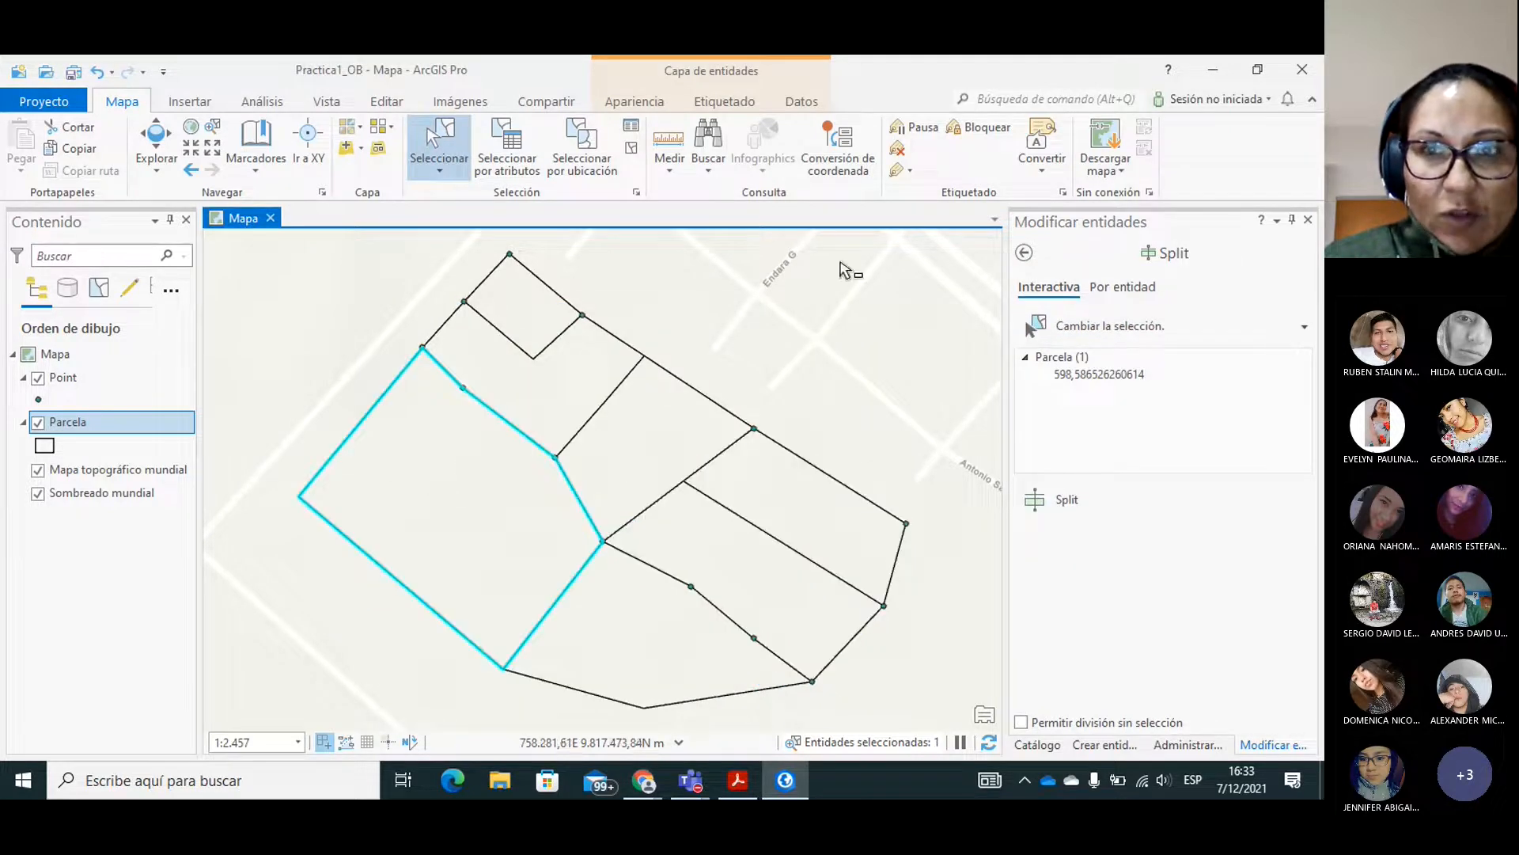
left_click(1179, 261)
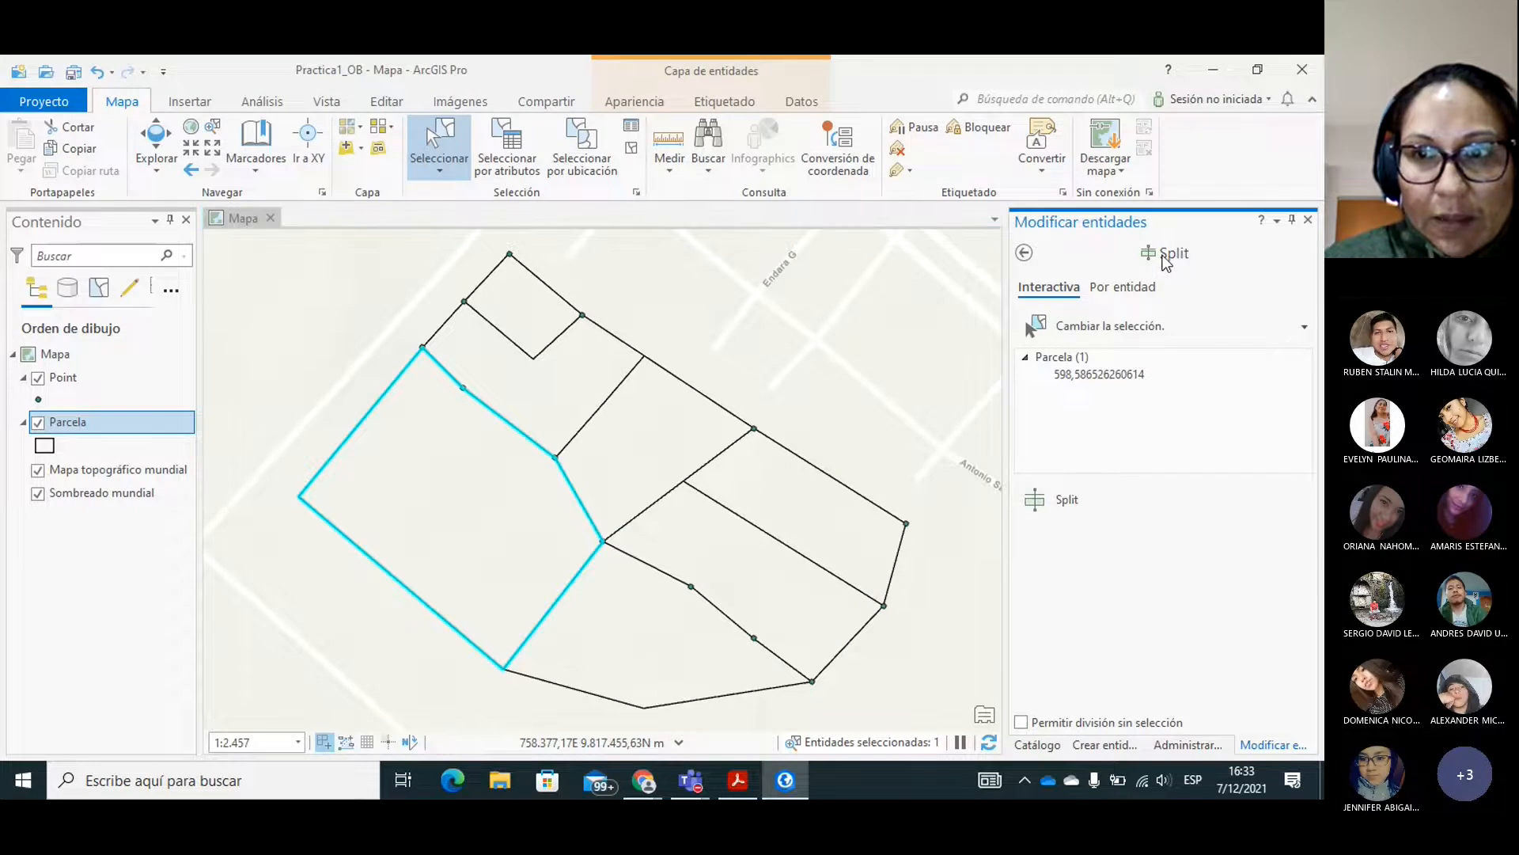
left_click(1066, 499)
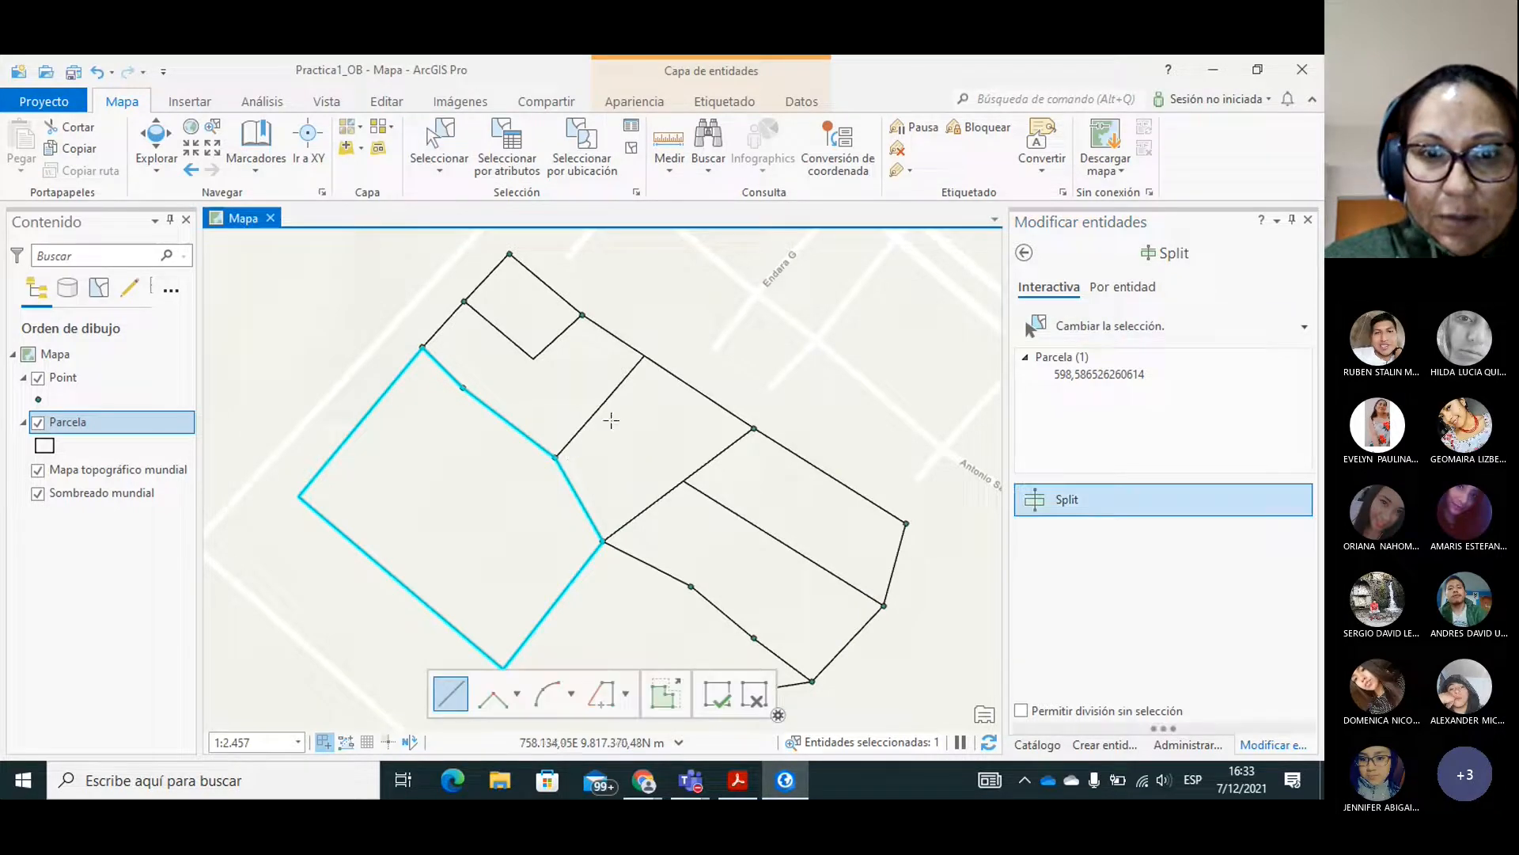
left_click(503, 415)
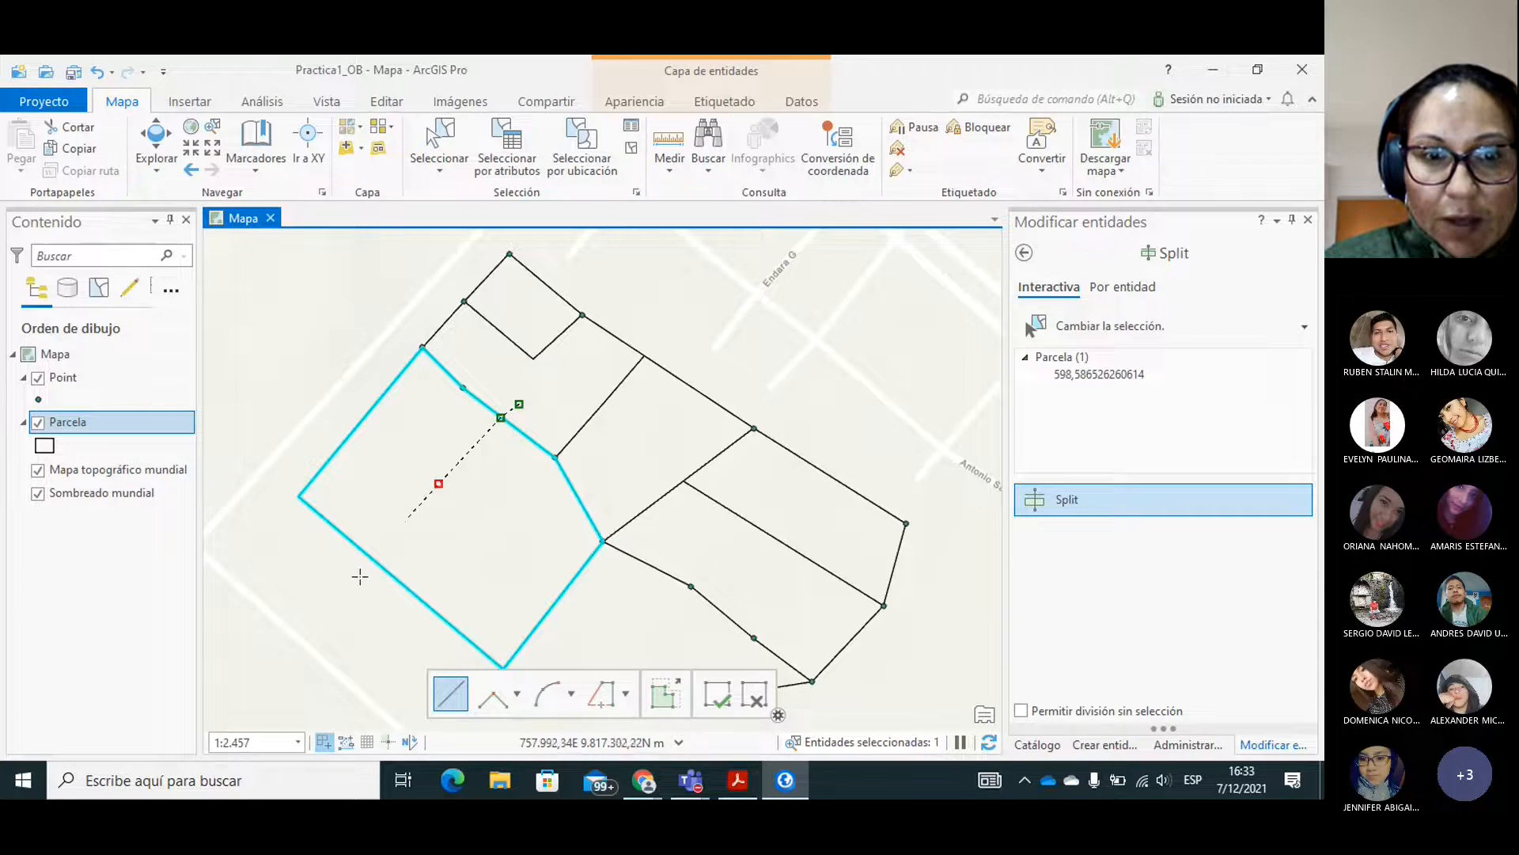
double_click(354, 585)
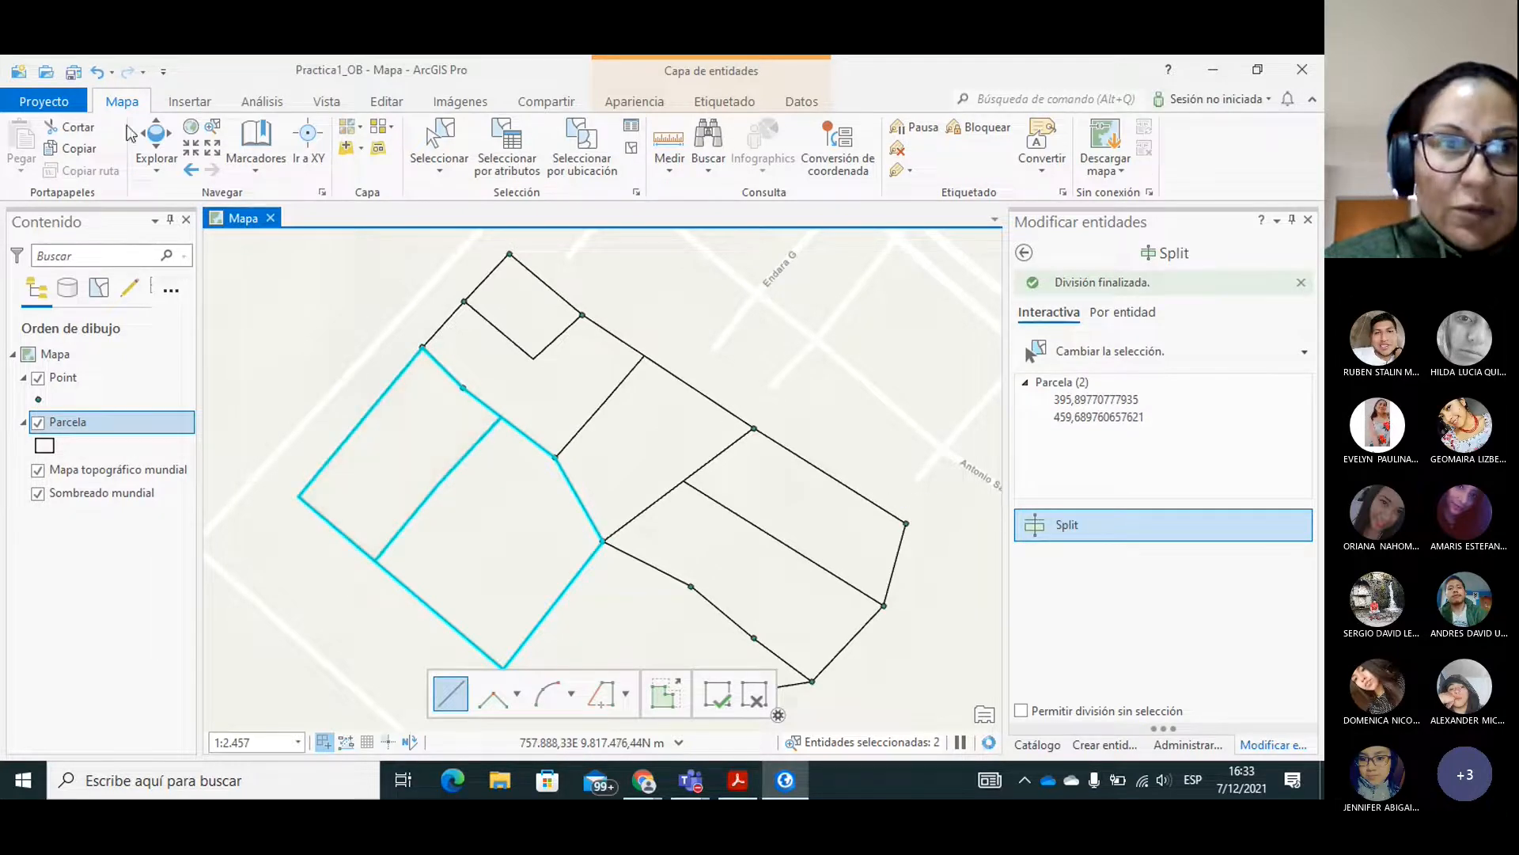
Select the southernmost polygon and split it from the upper point on its northeast boundary to its southern vertex.
left_click(154, 138)
left_click_drag(709, 553, 689, 417)
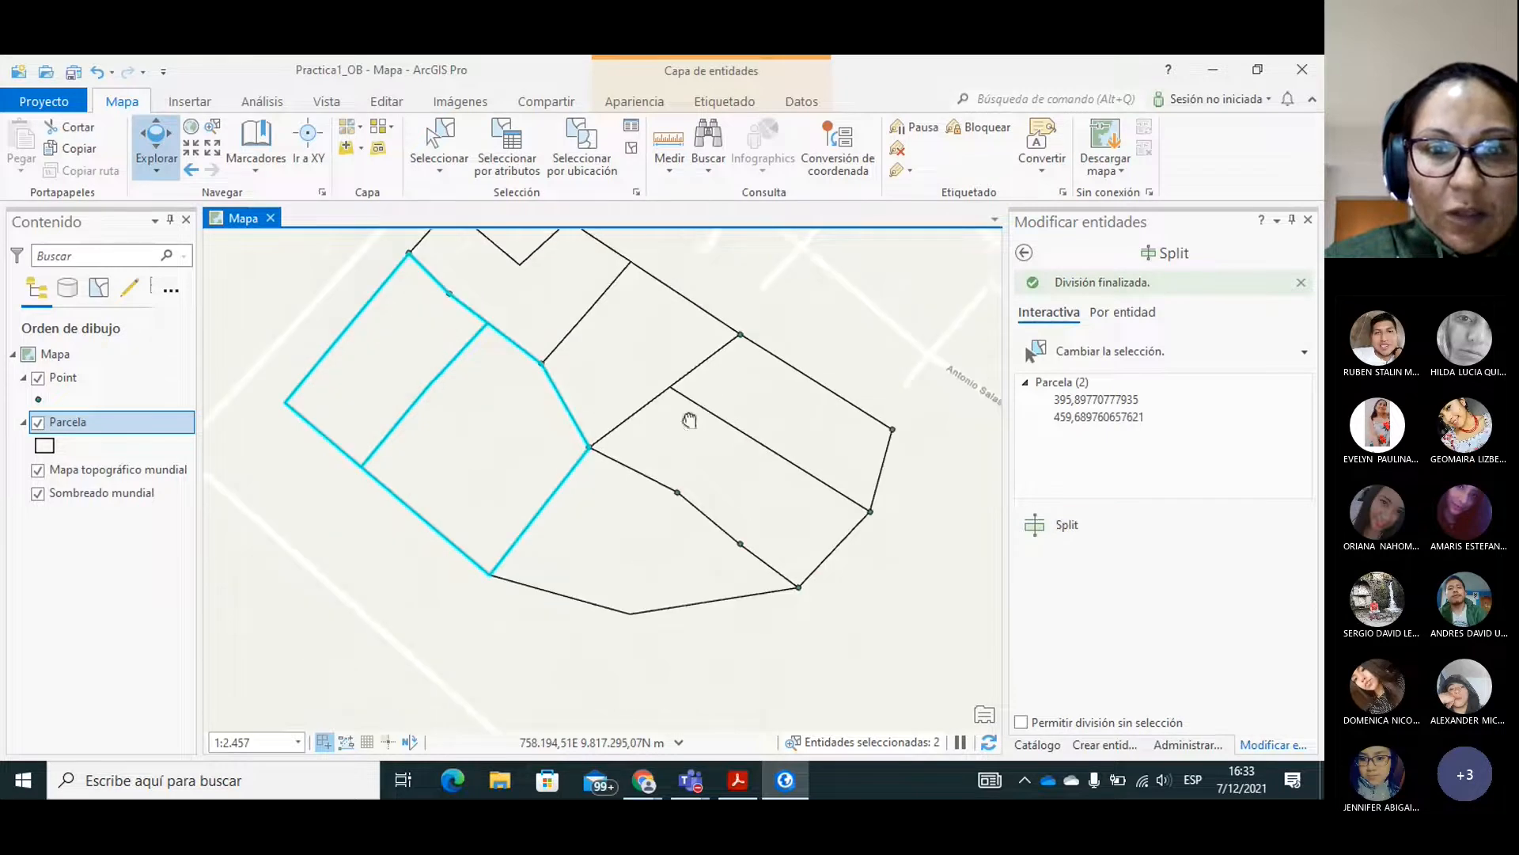
left_click(1070, 348)
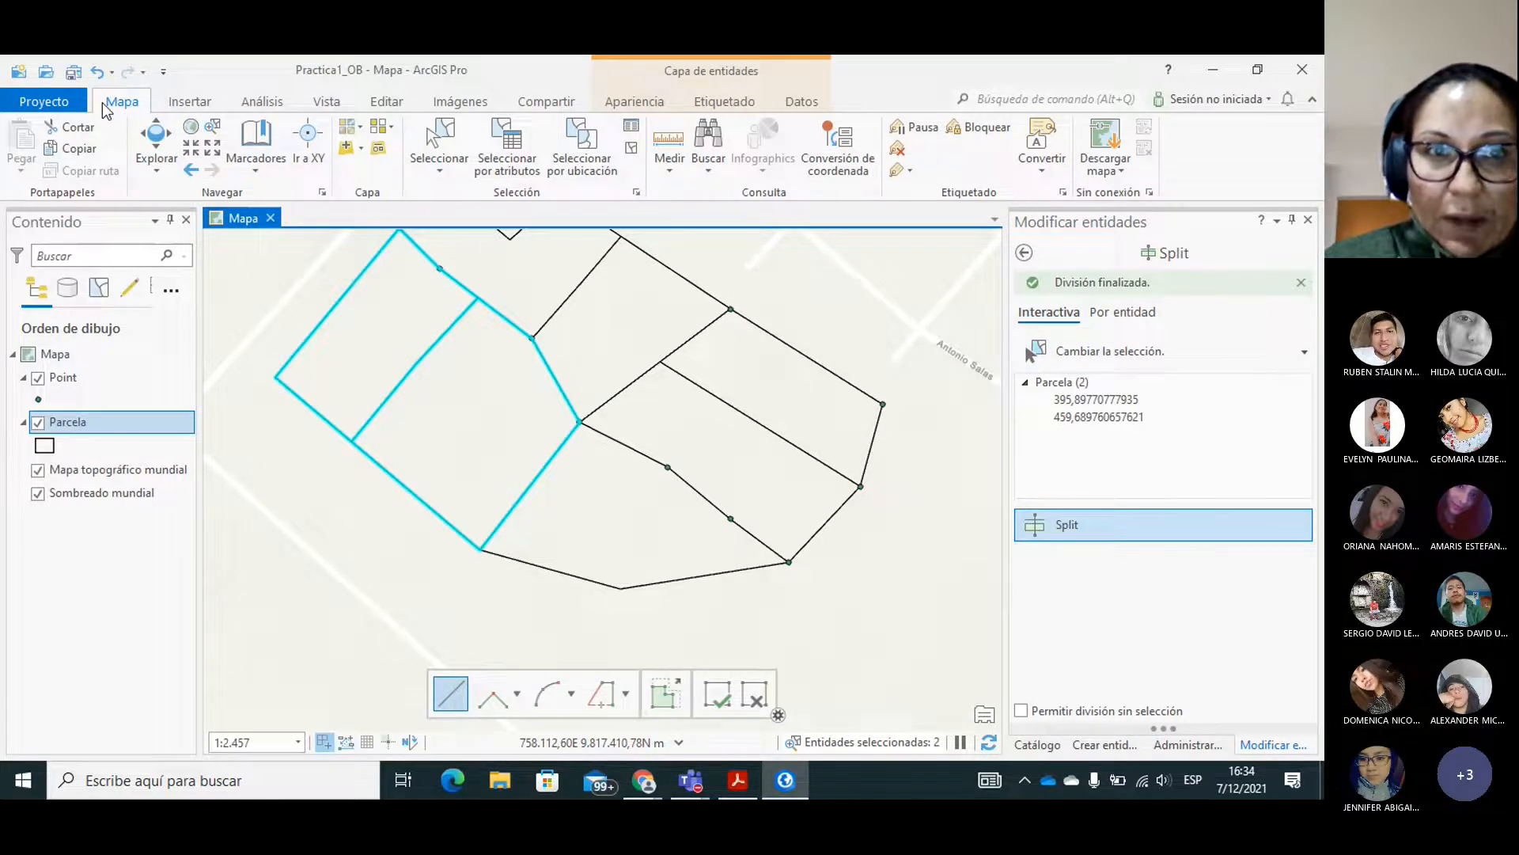
left_click(439, 147)
left_click(614, 496)
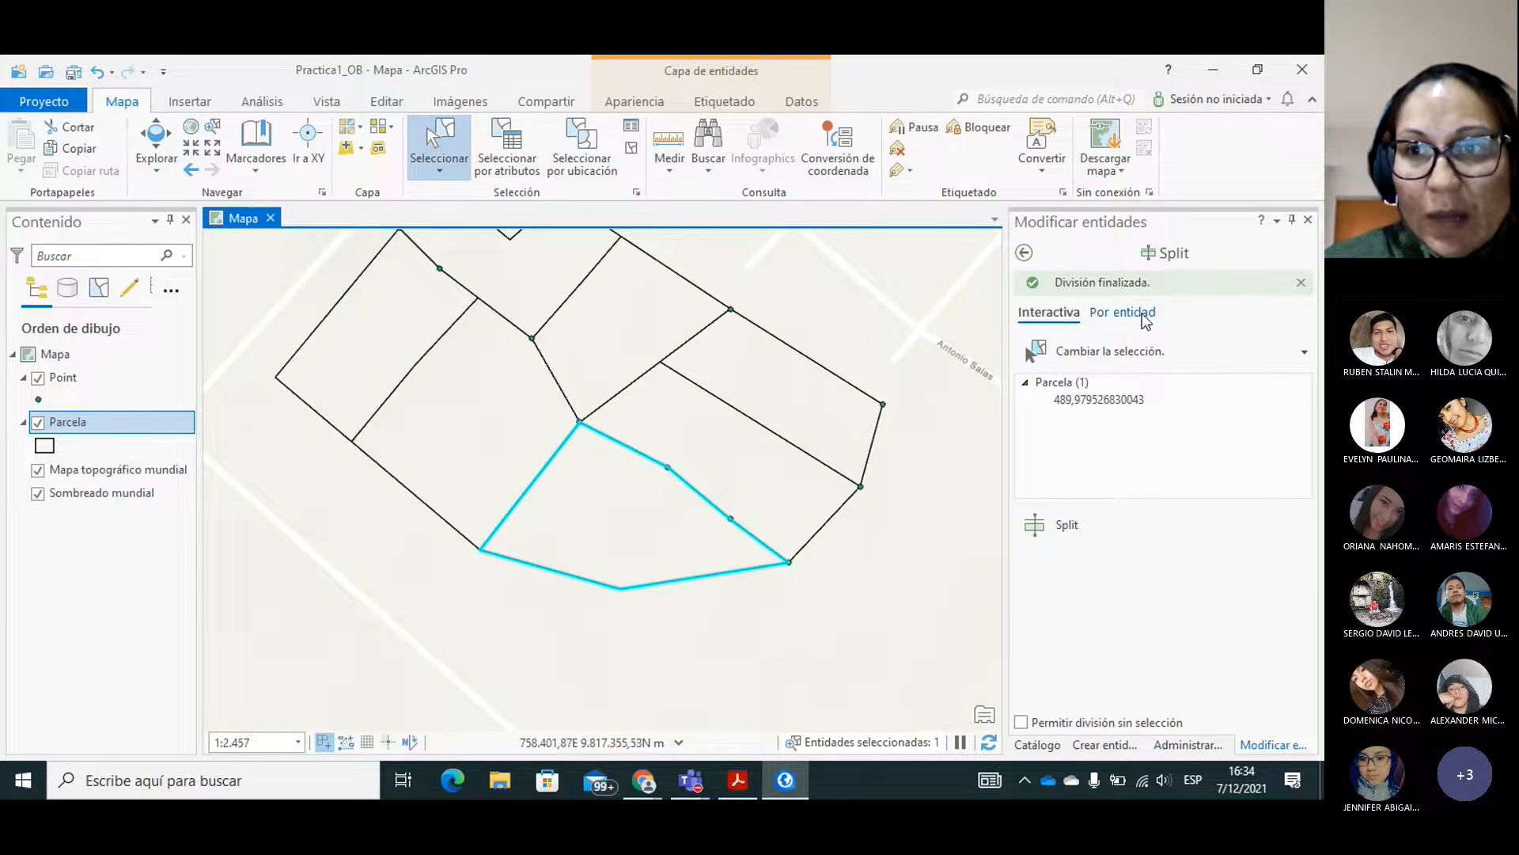
left_click(1174, 253)
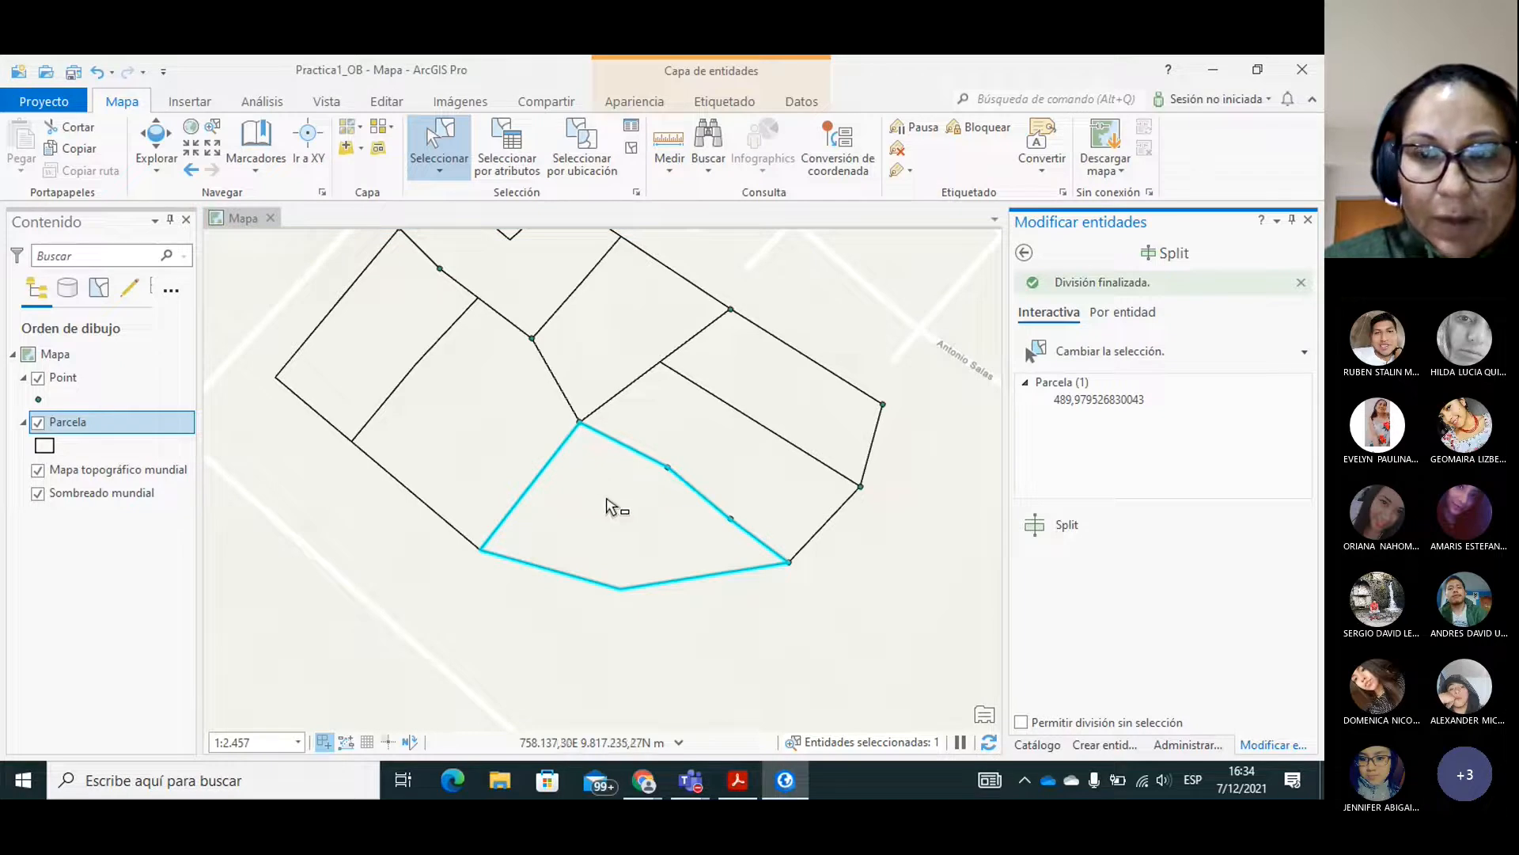
left_click(1060, 353)
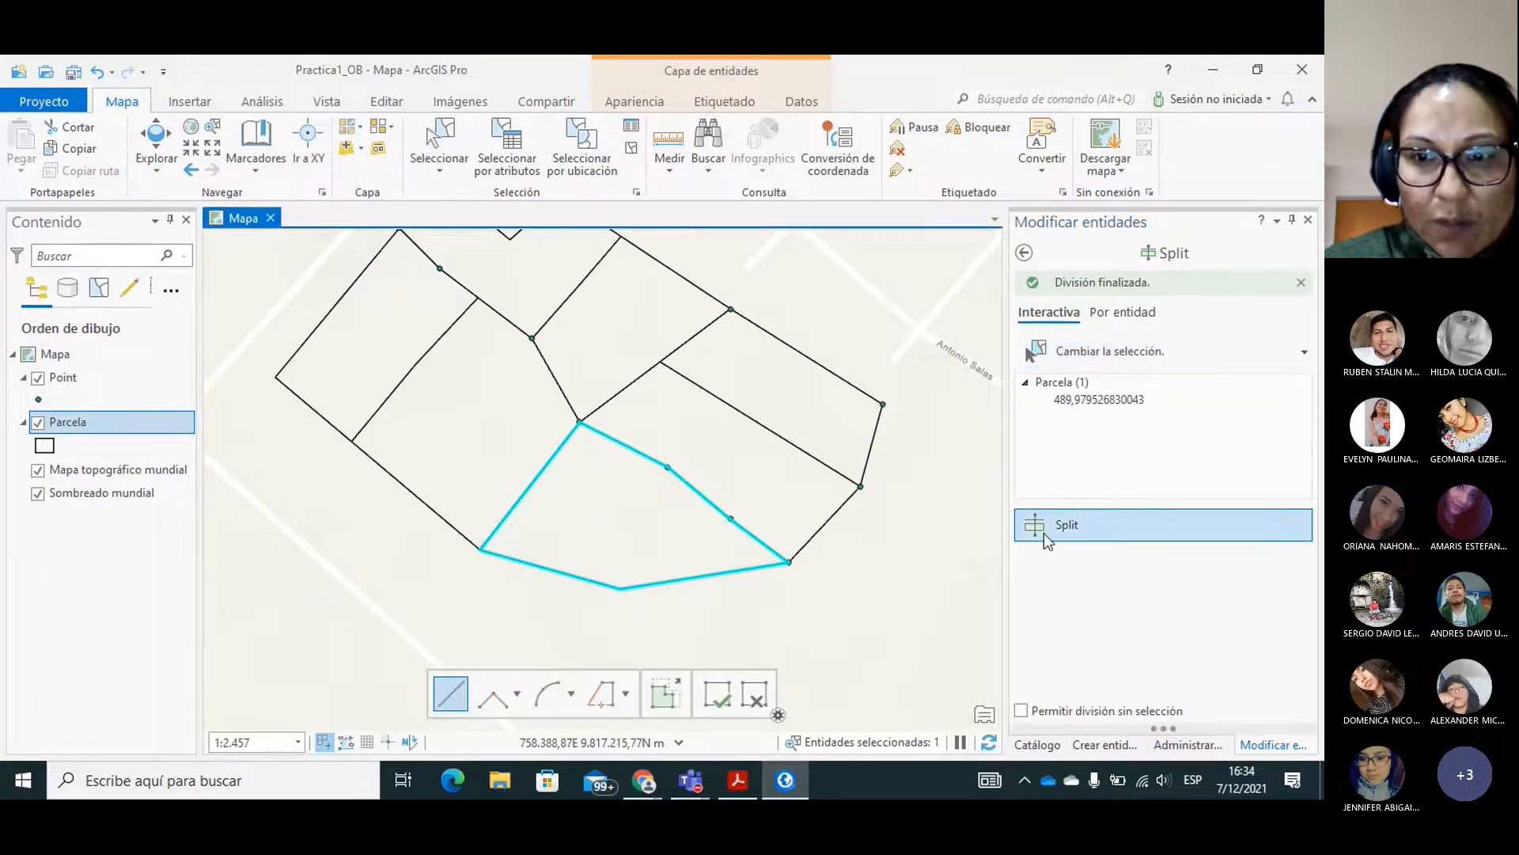
left_click(668, 466)
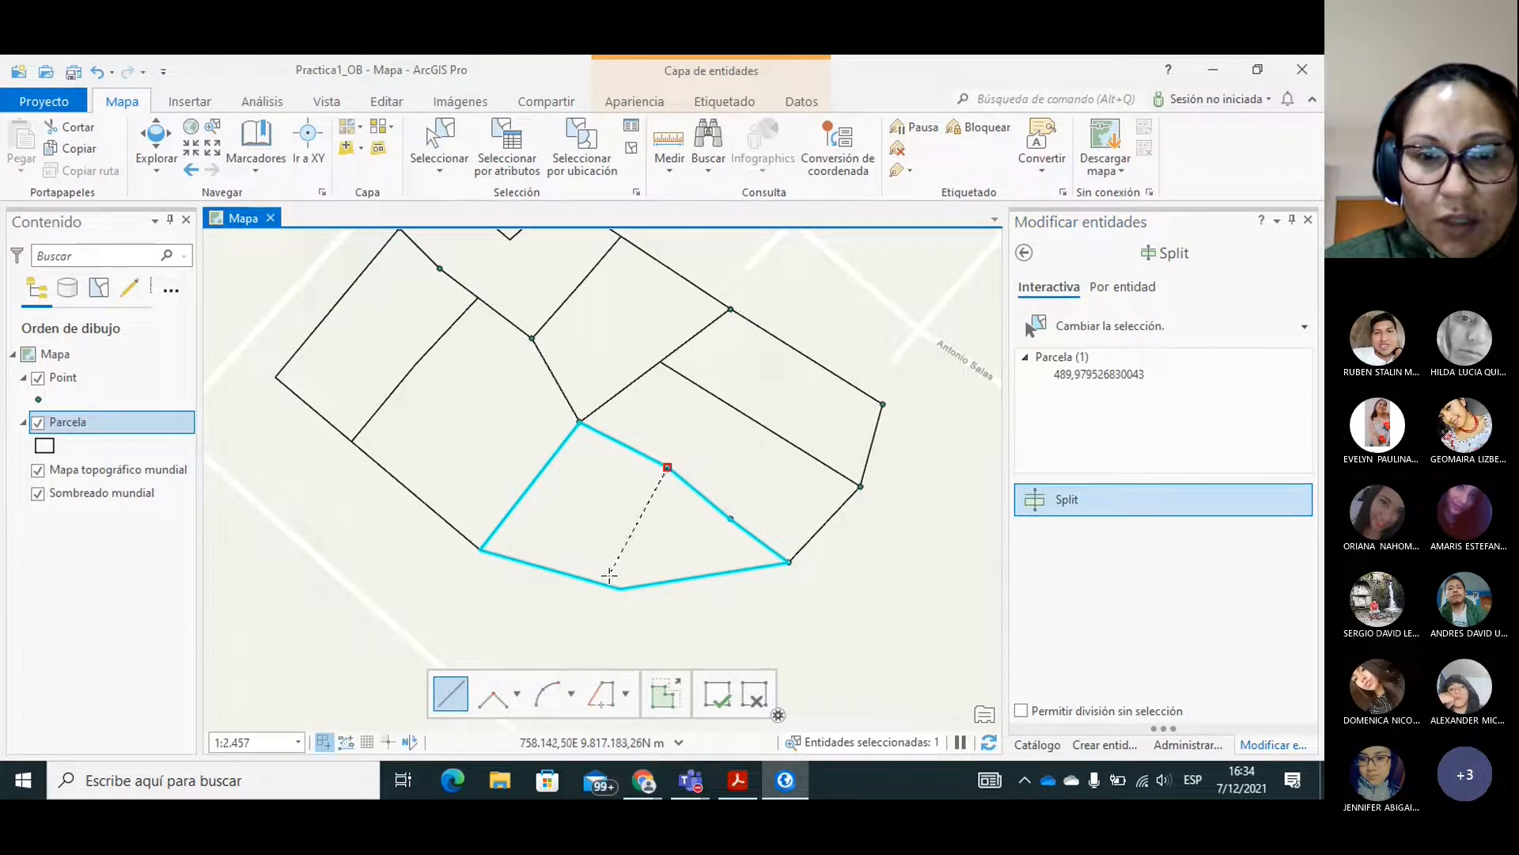
left_click(621, 589)
double_click(565, 618)
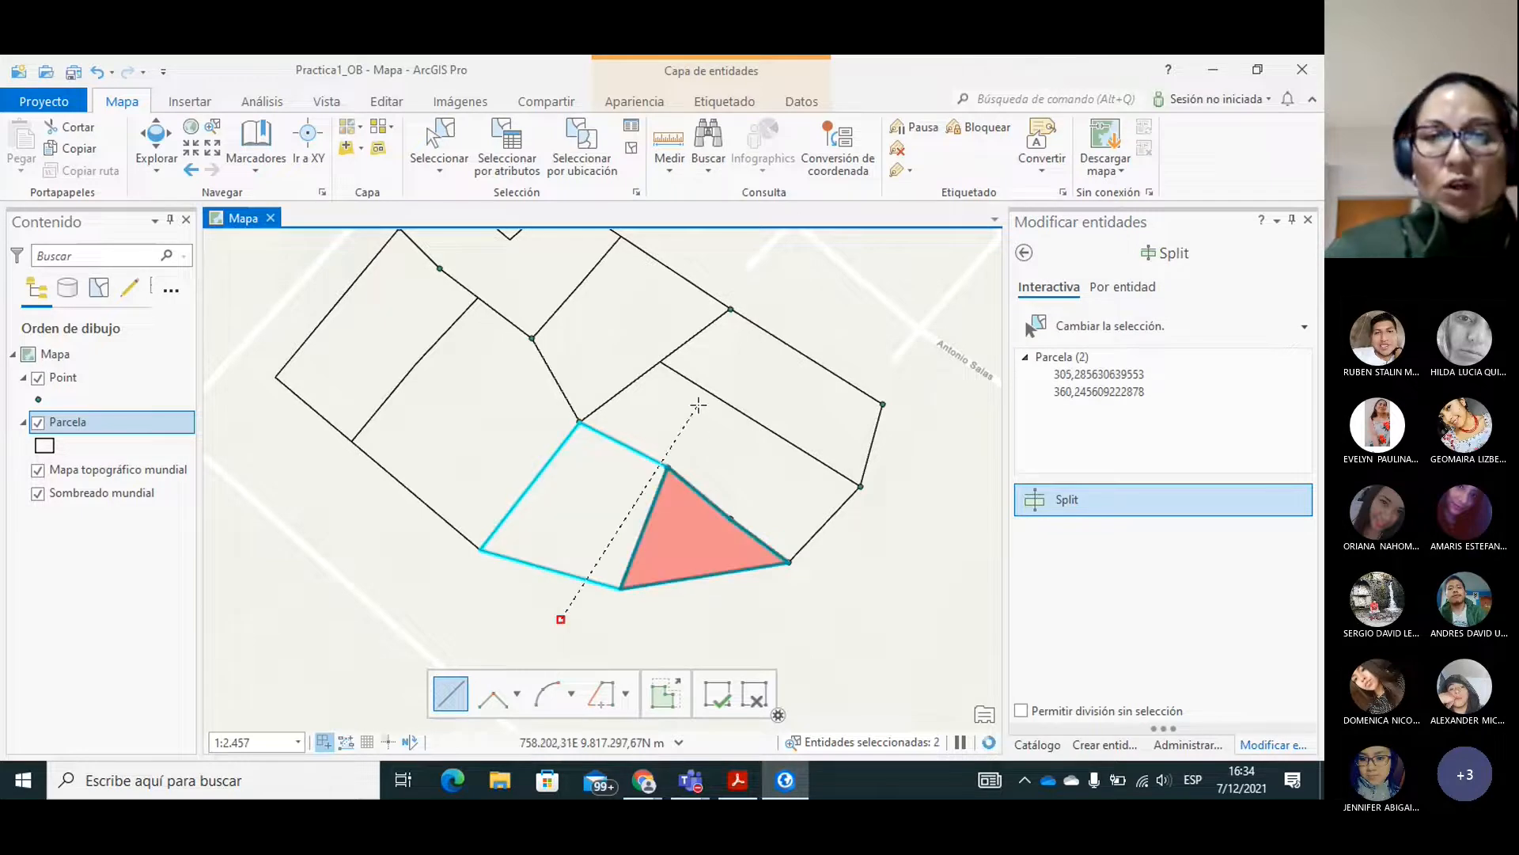
key("Escape")
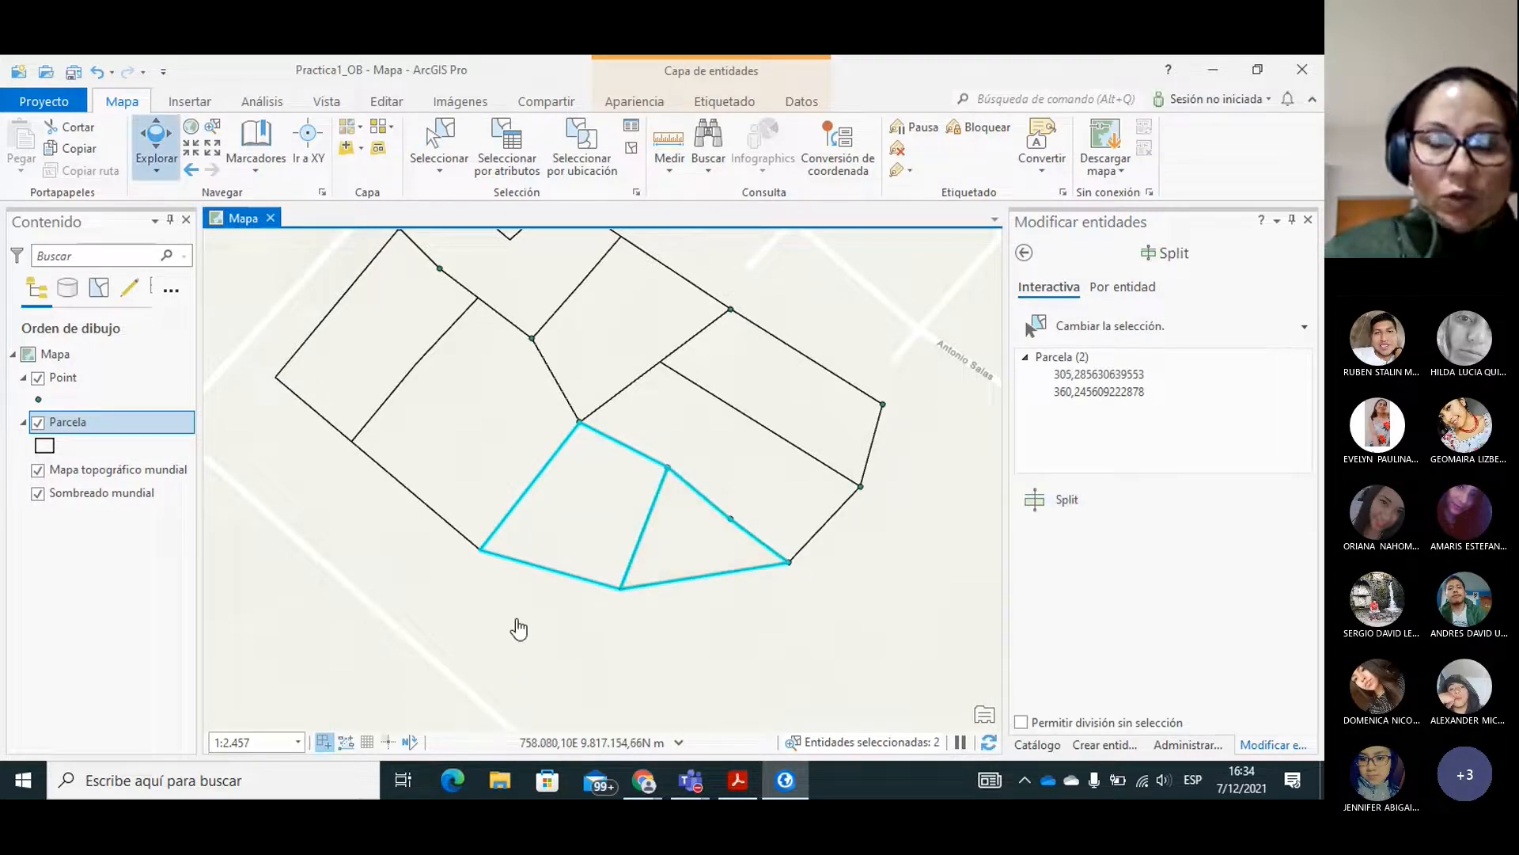
Examine the area, Nombre and Ha values of all split polygons in the Parcela attribute table, and close the table.
left_click_drag(545, 612, 580, 722)
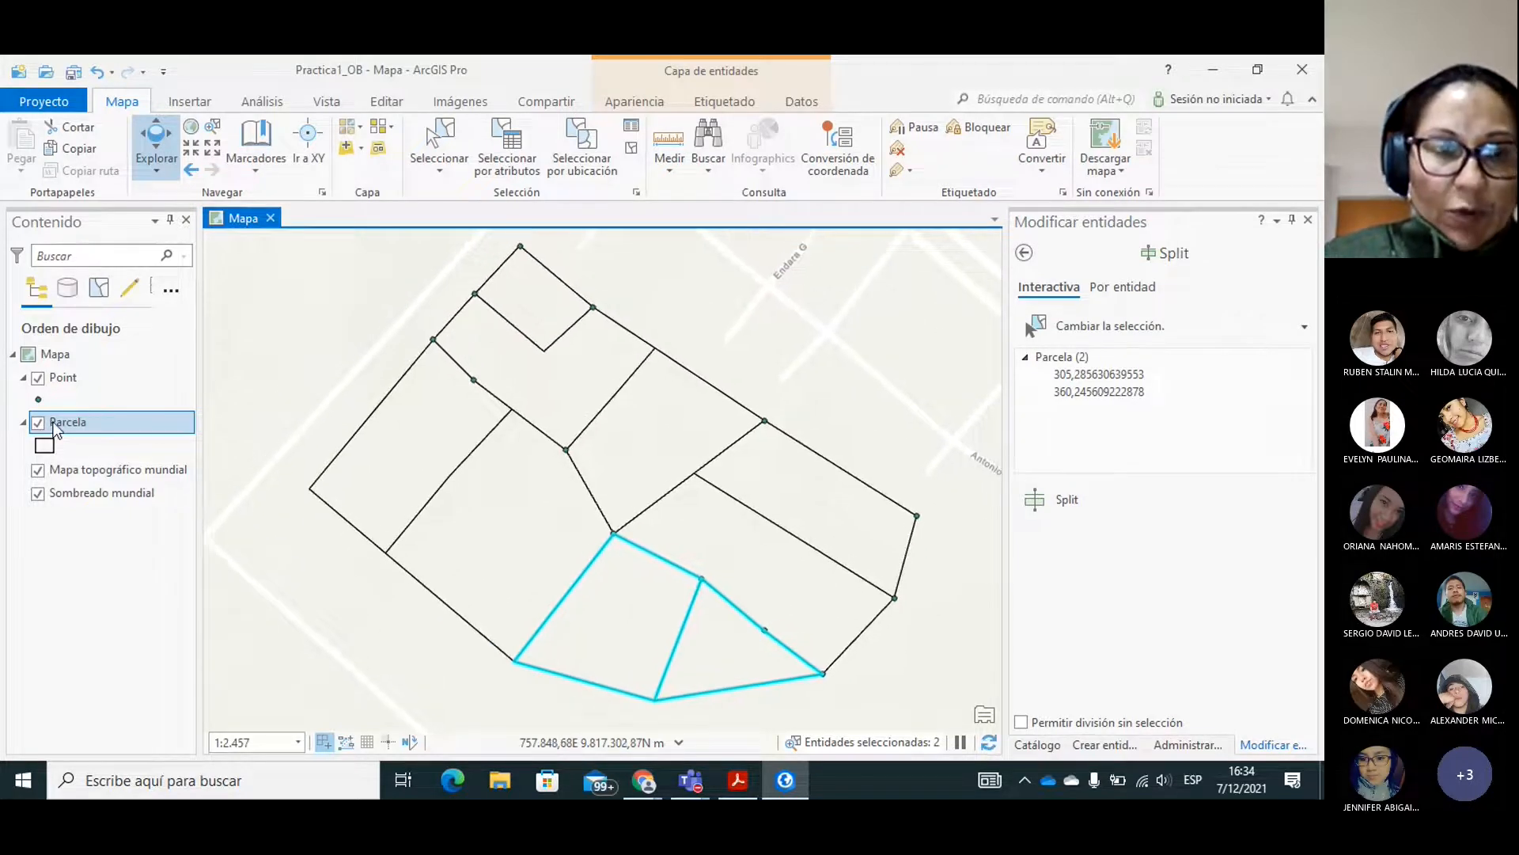
right_click(54, 427)
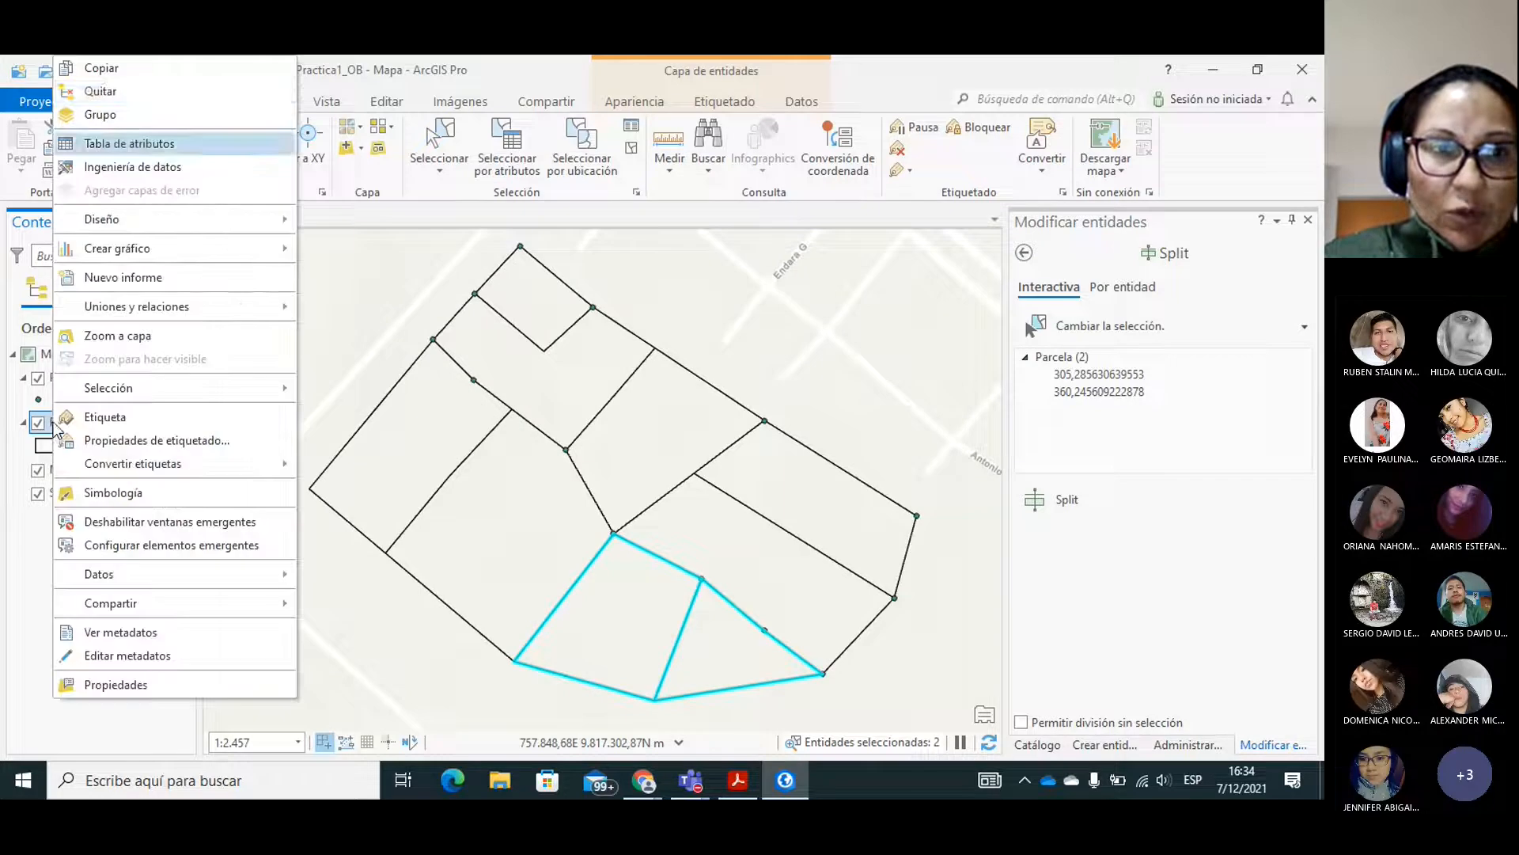
left_click(141, 146)
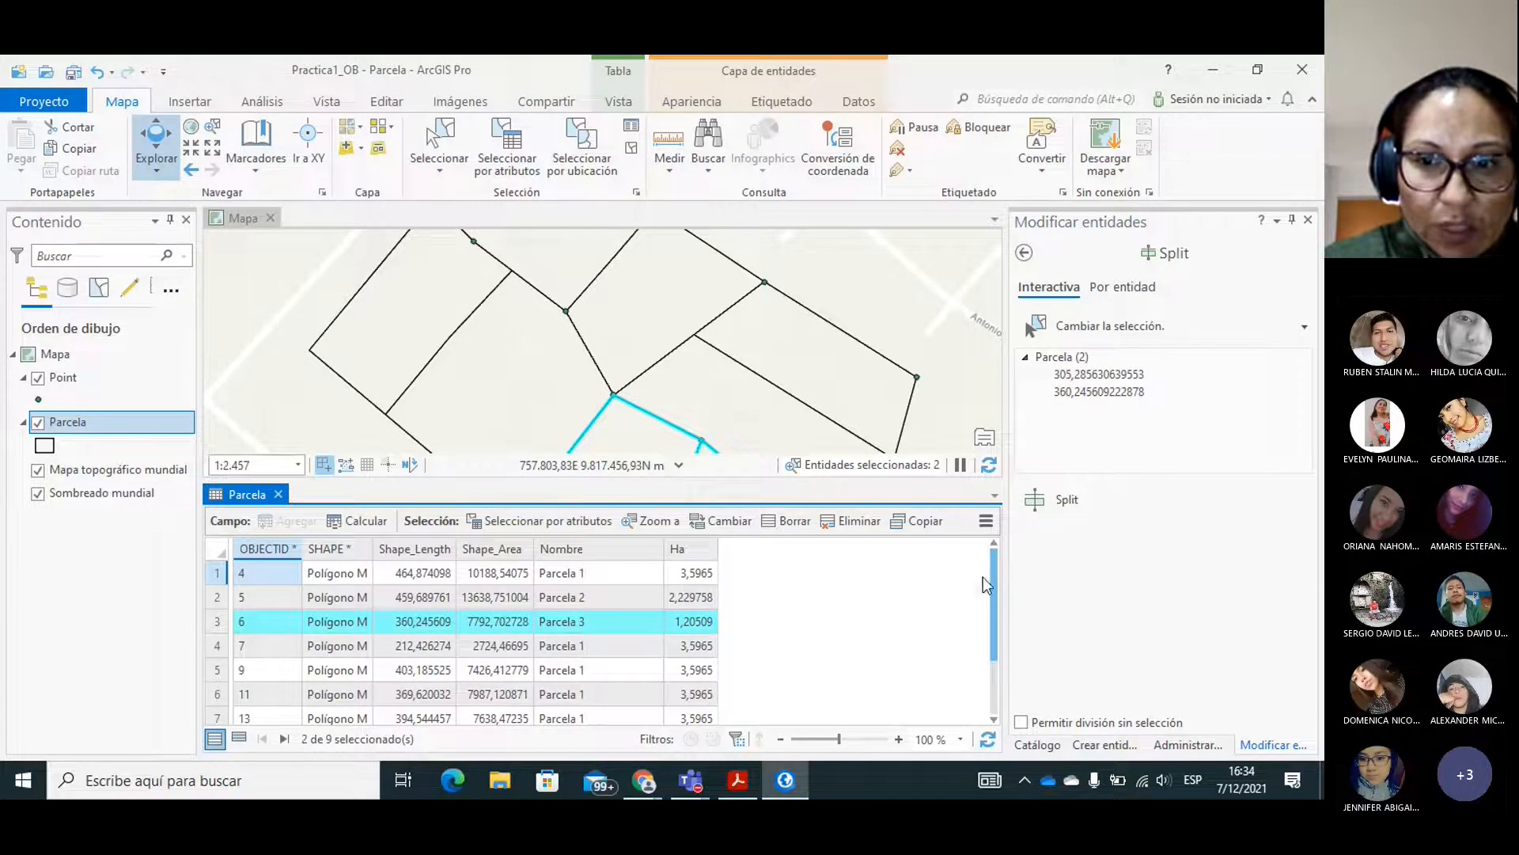
left_click_drag(994, 585, 665, 573)
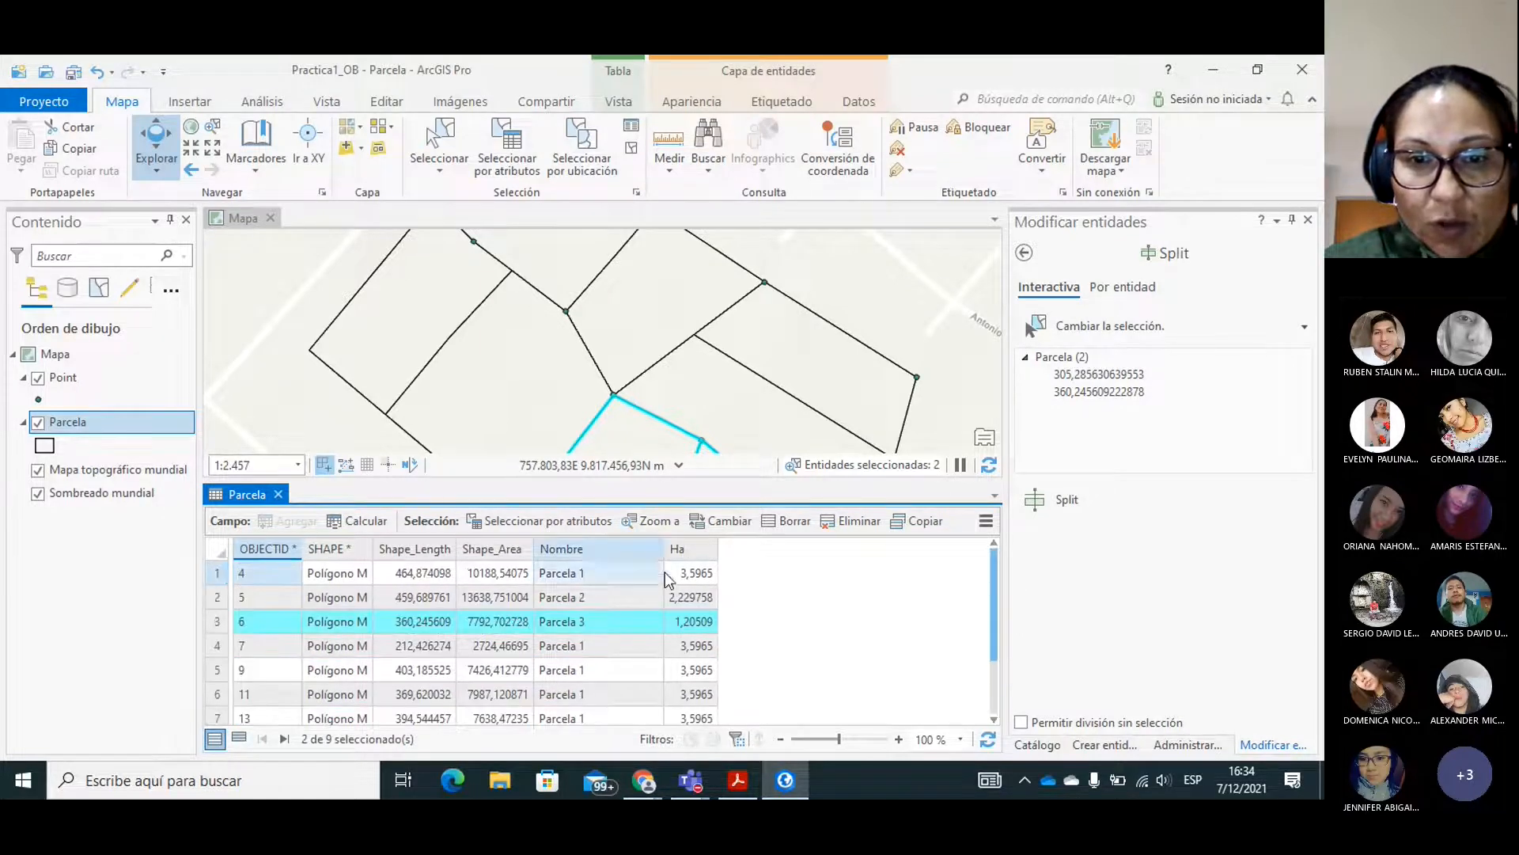
left_click_drag(994, 578, 1000, 652)
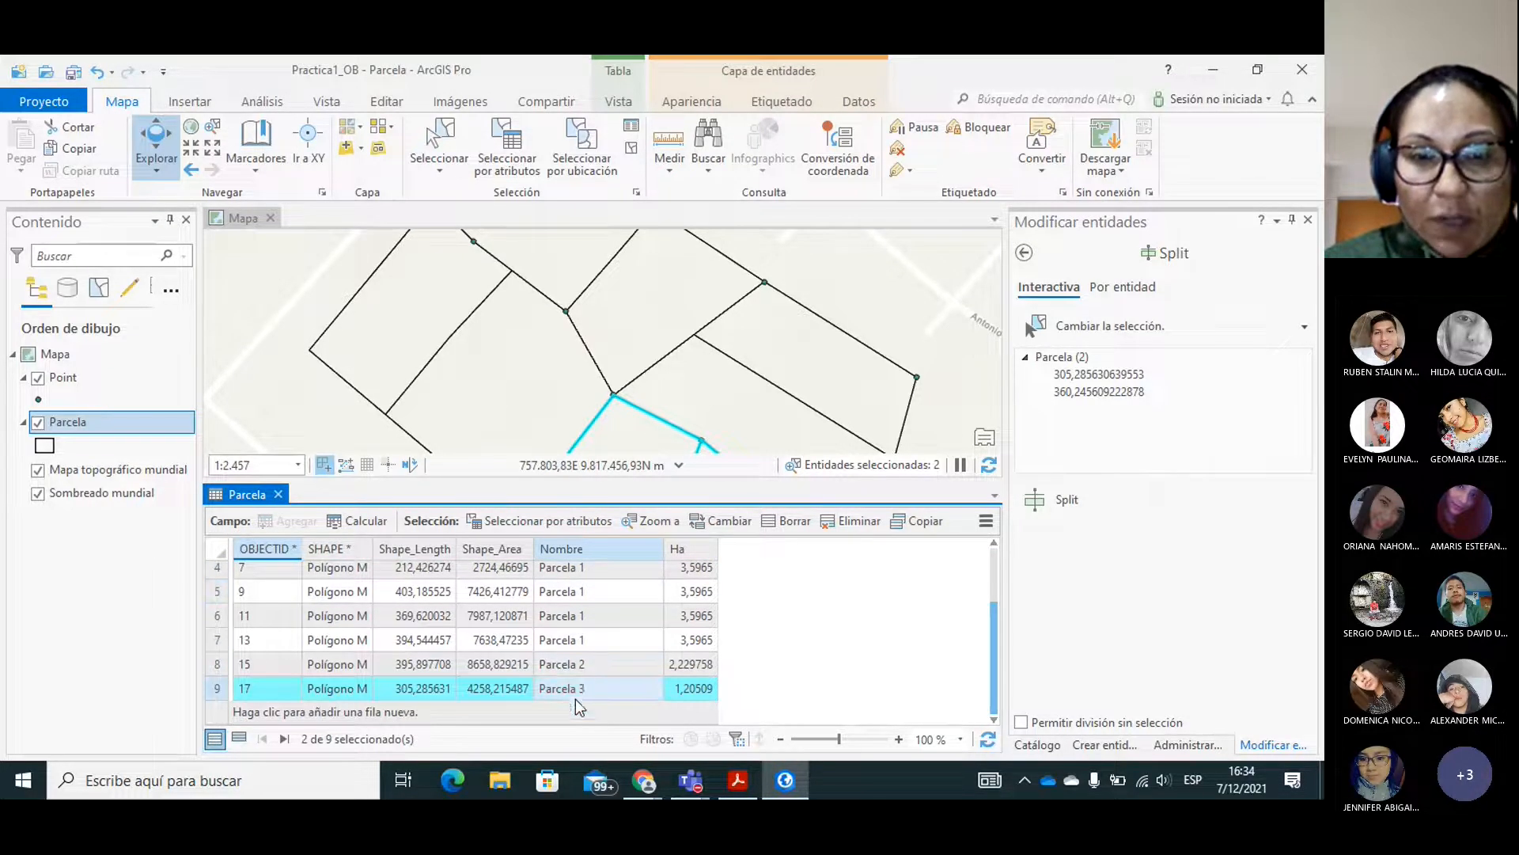
left_click_drag(996, 687, 996, 599)
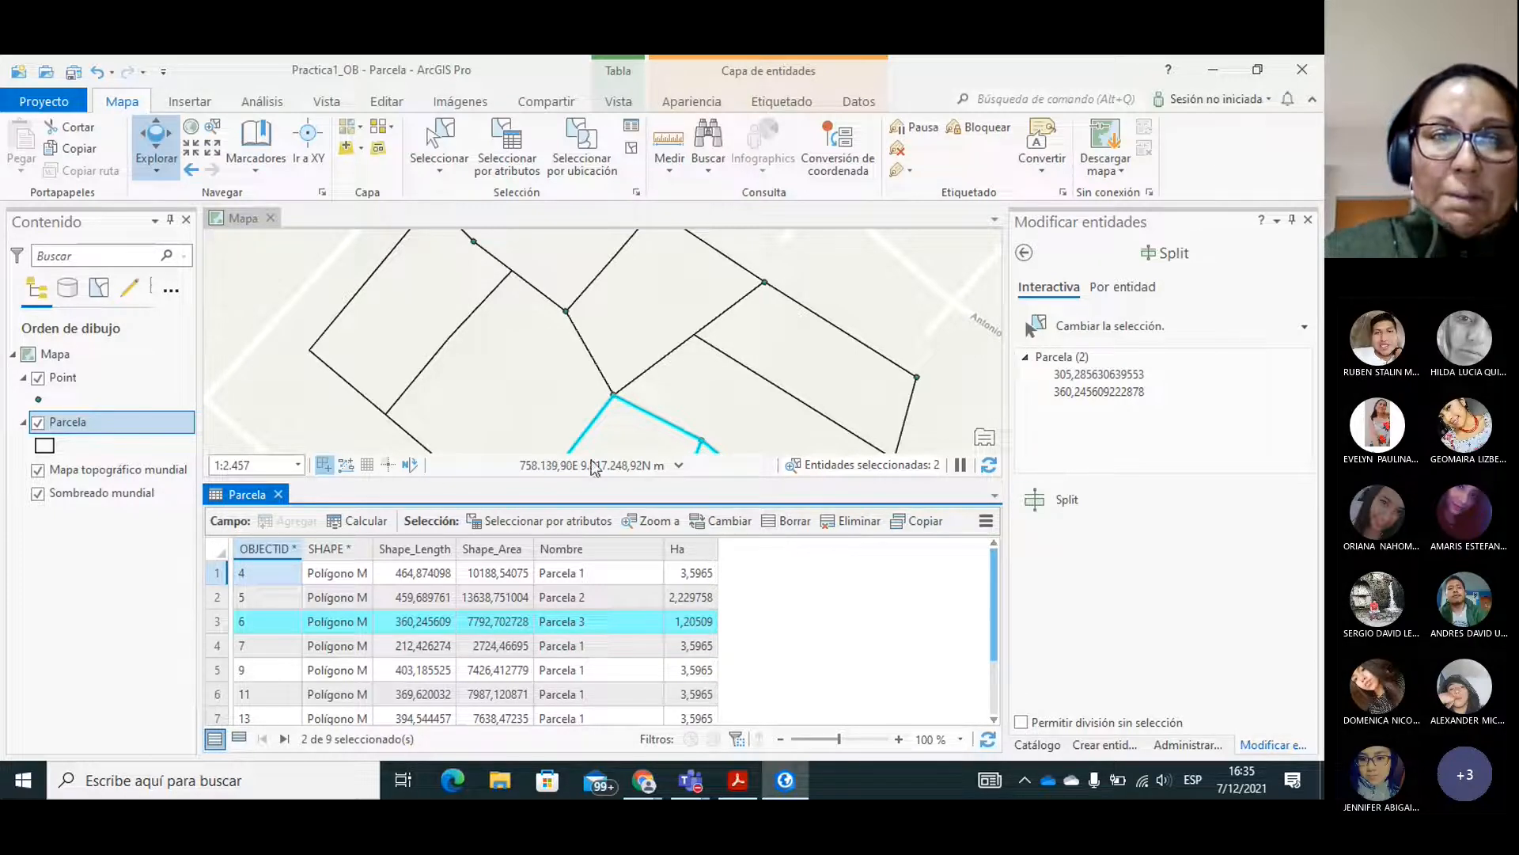
left_click(277, 494)
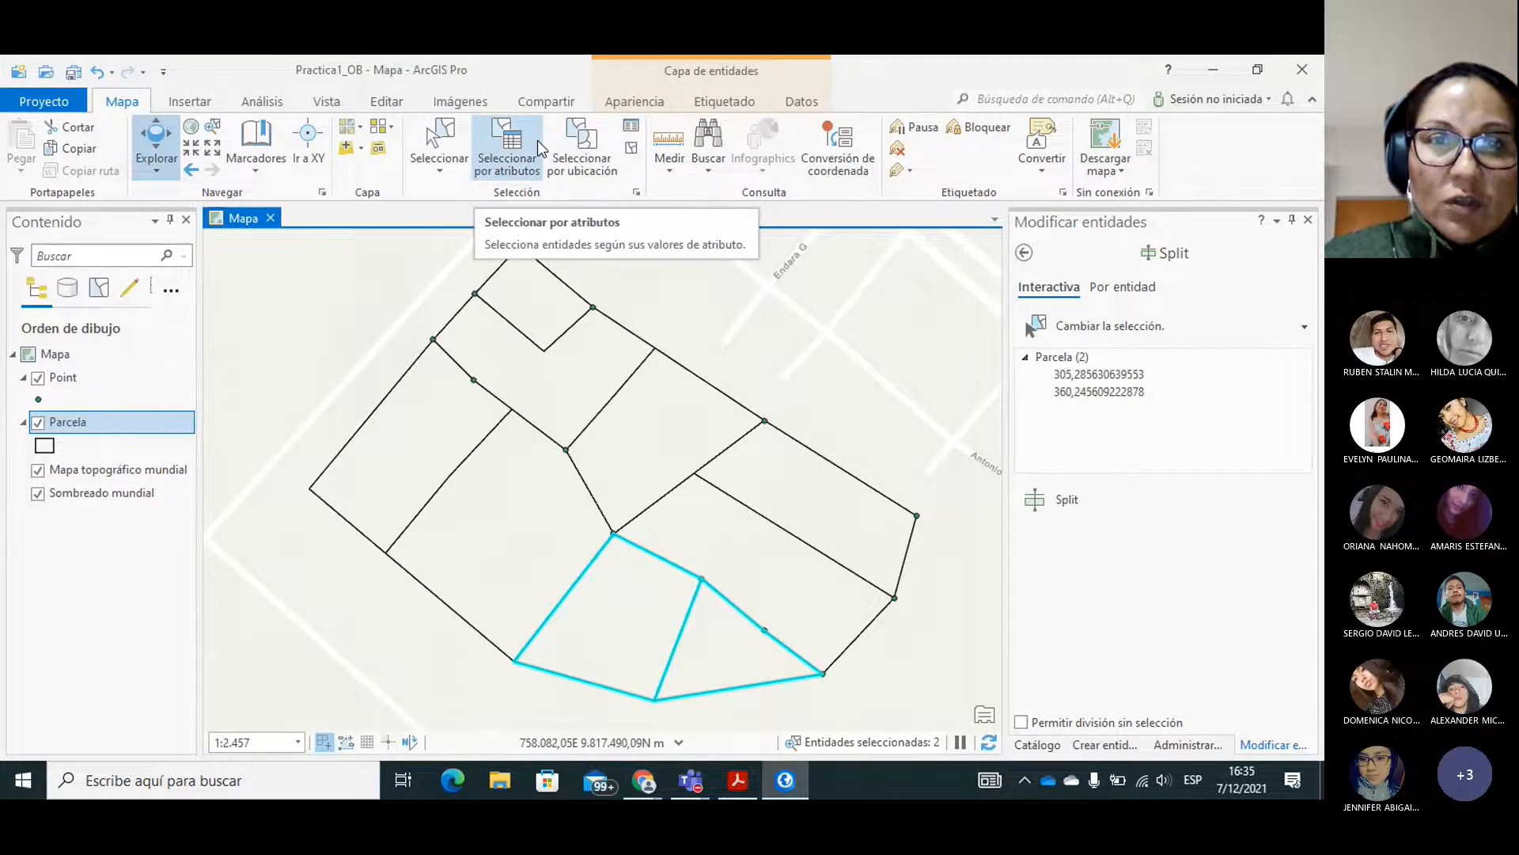
Clear the selection of the split polygons and show the Split tool among the editing tools.
left_click(439, 140)
left_click(714, 300)
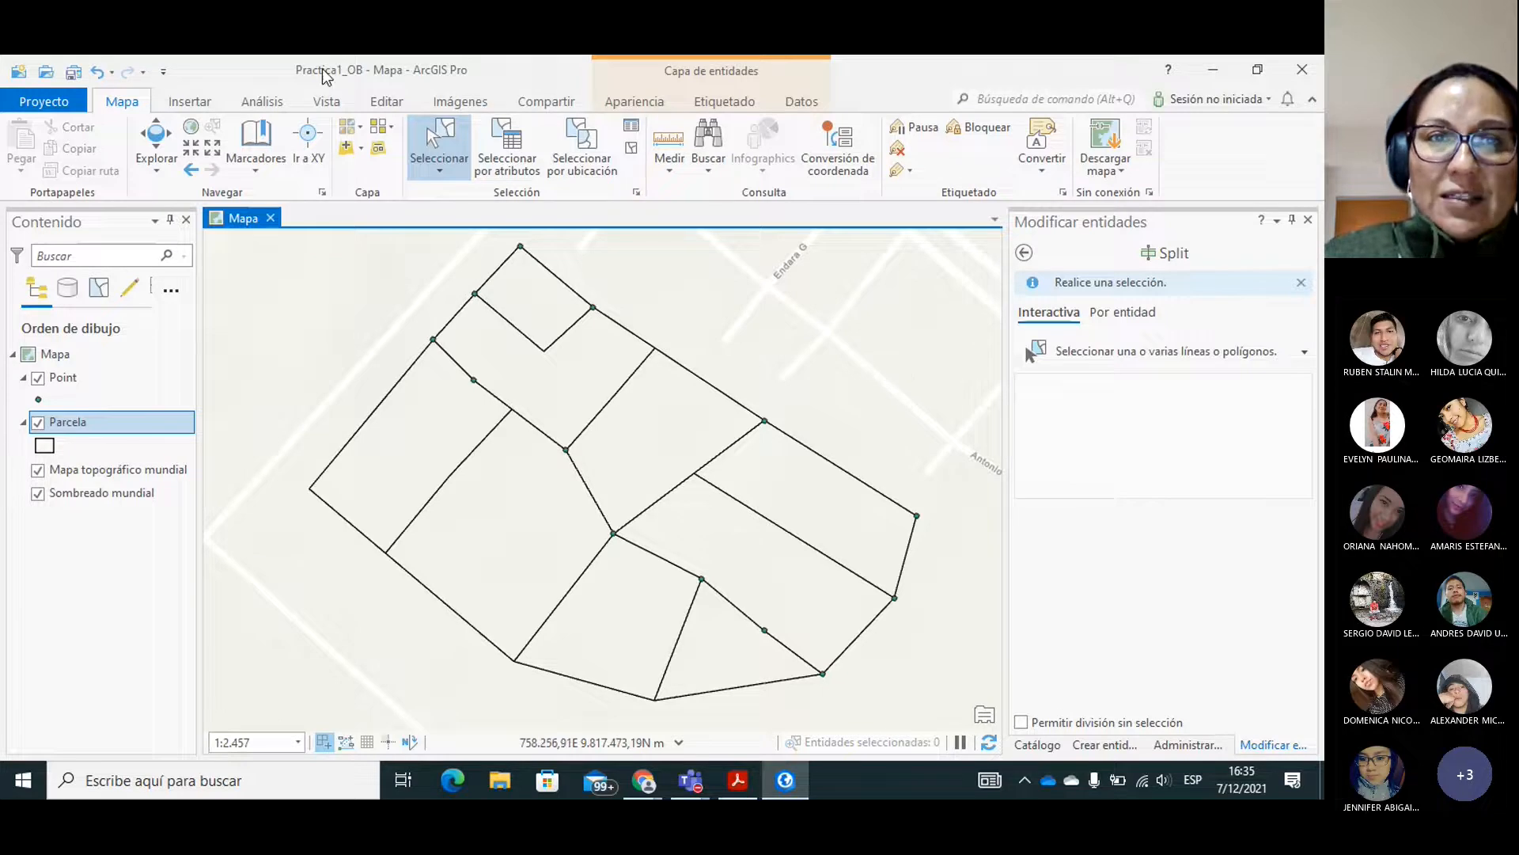
left_click(388, 102)
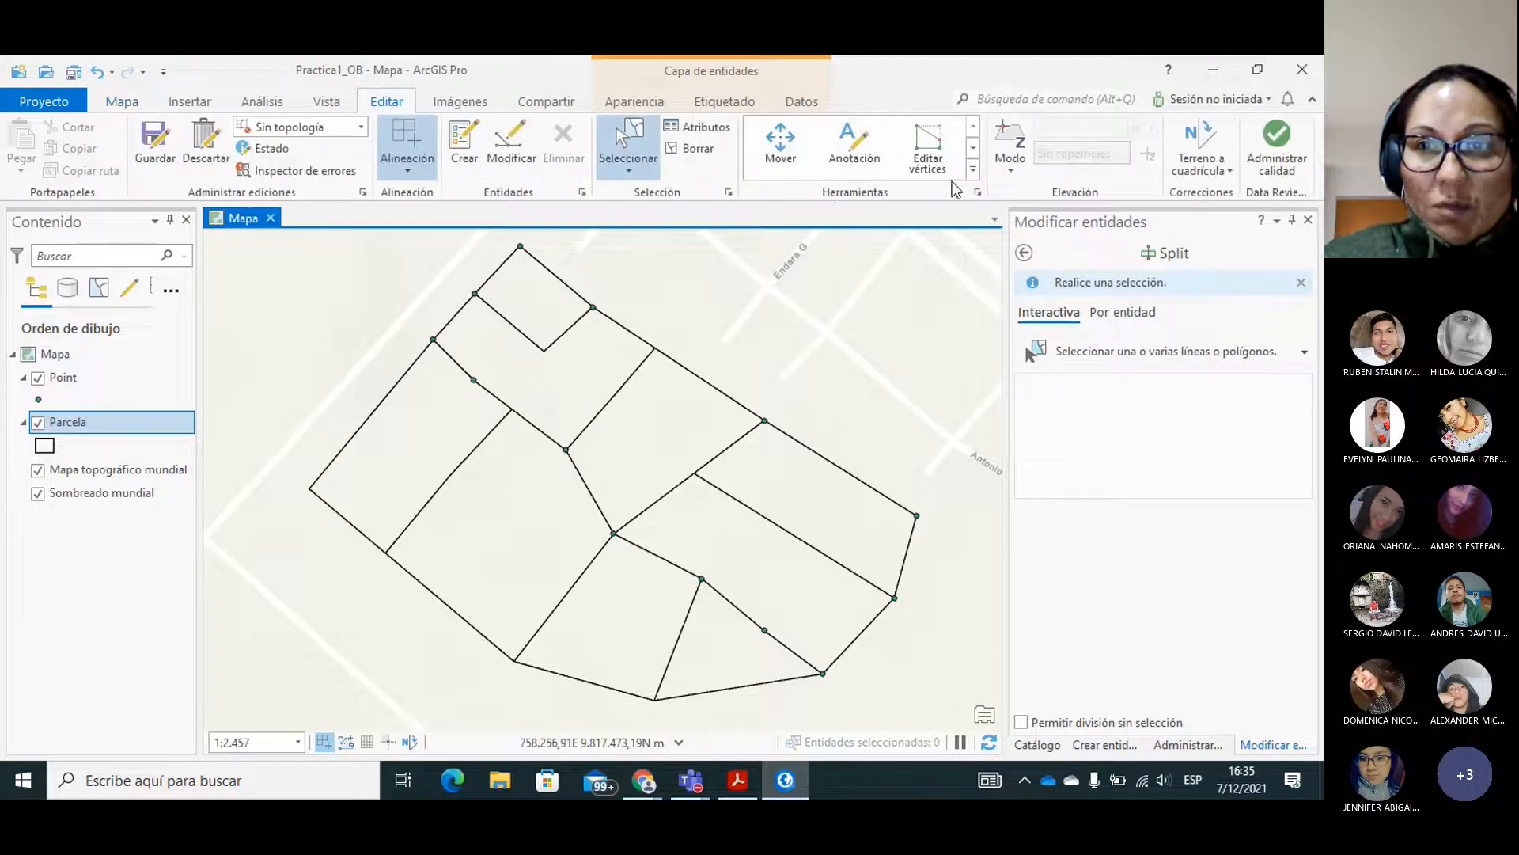
left_click(975, 153)
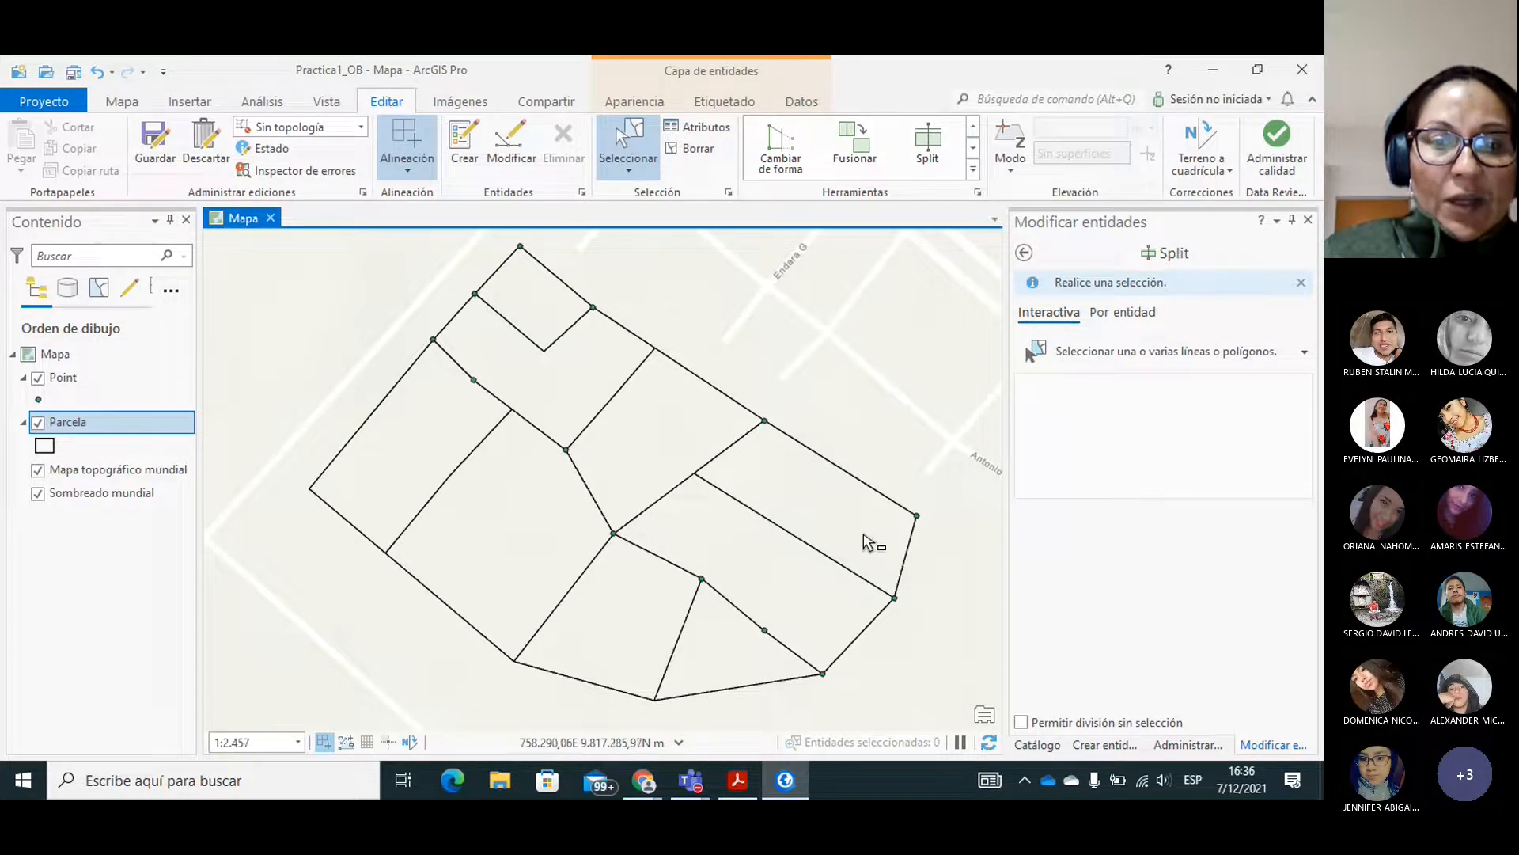
Check the saving instructions after the Split section in PRACTICA_2-signed.pdf, return to ArcGIS Pro and save all edits.
left_click(738, 782)
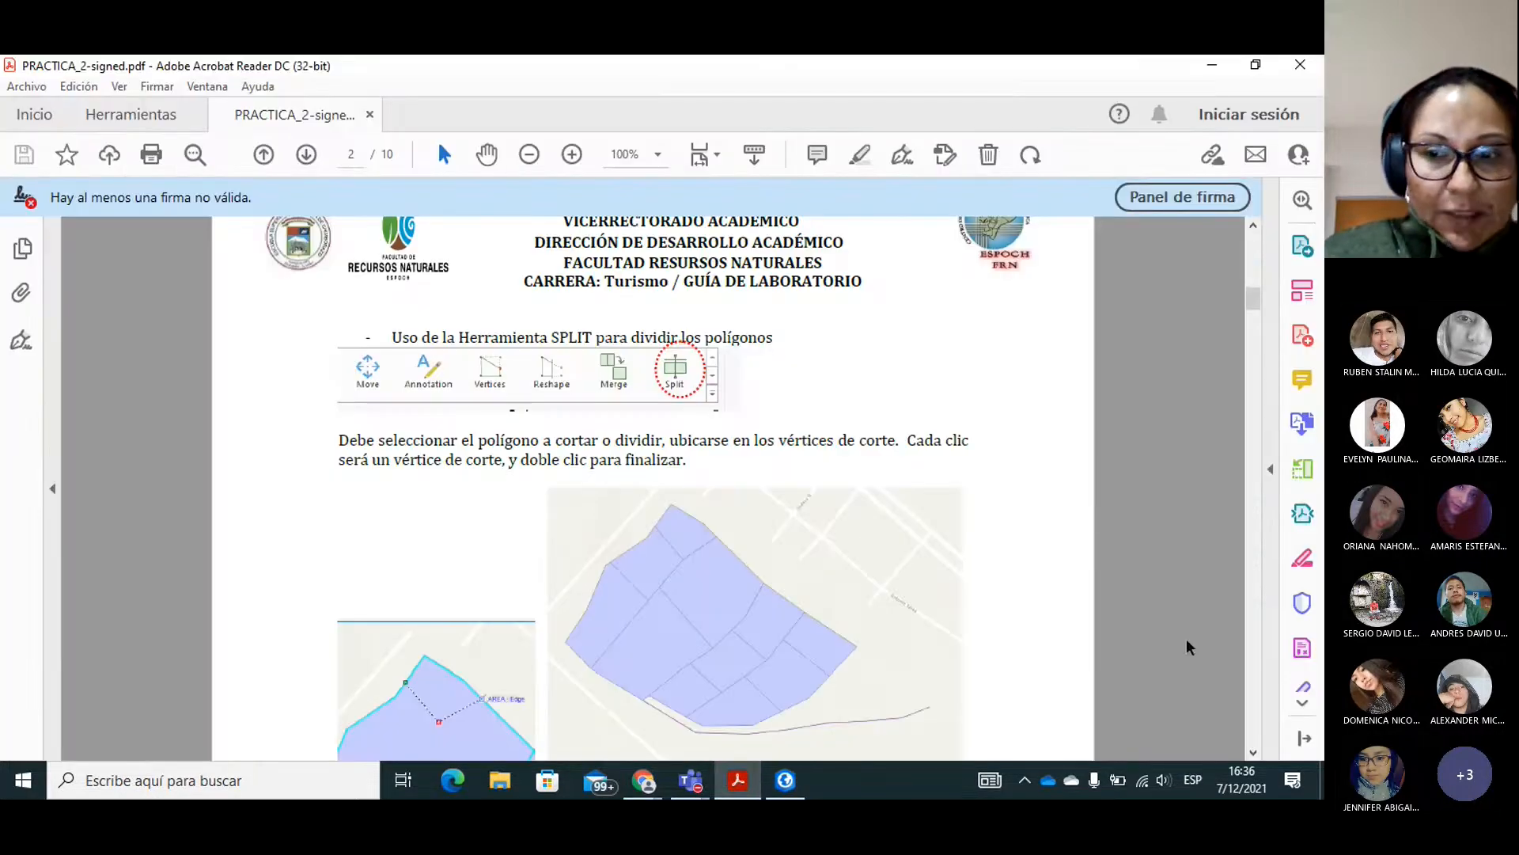
left_click(1254, 754)
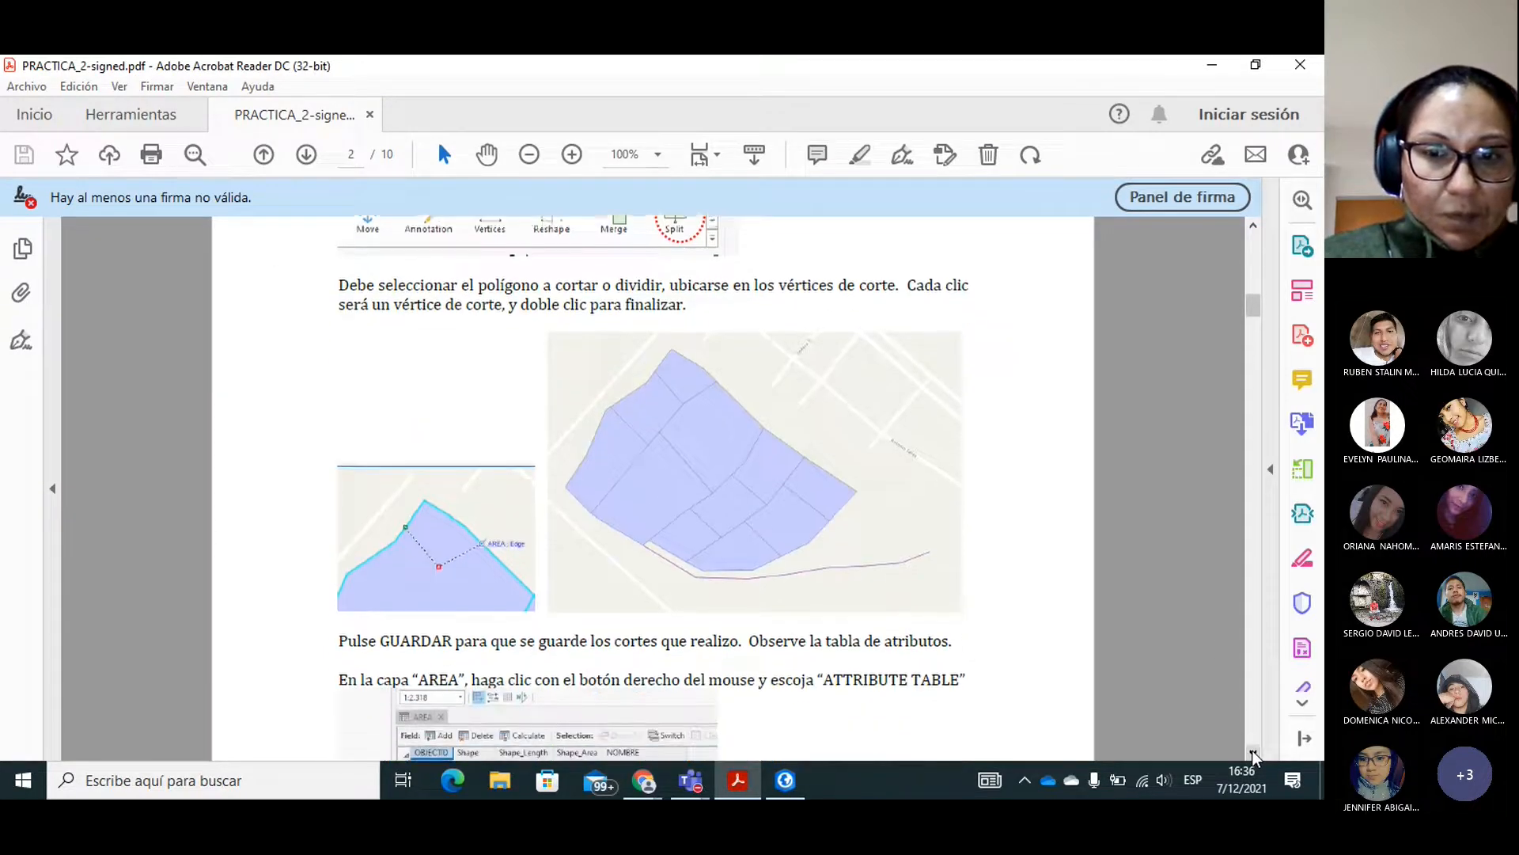
left_click(1254, 753)
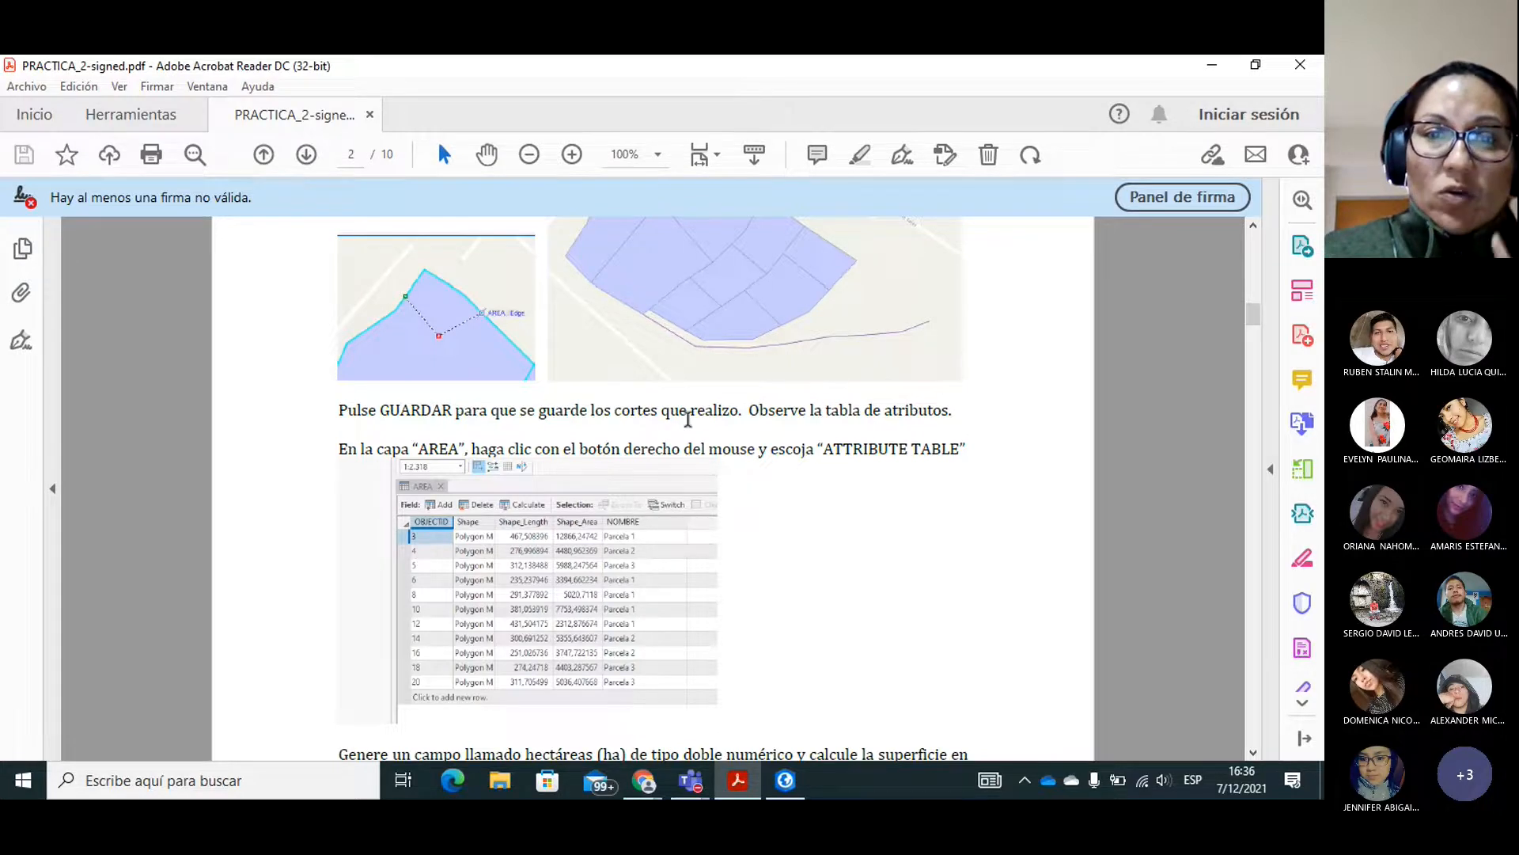
left_click(795, 788)
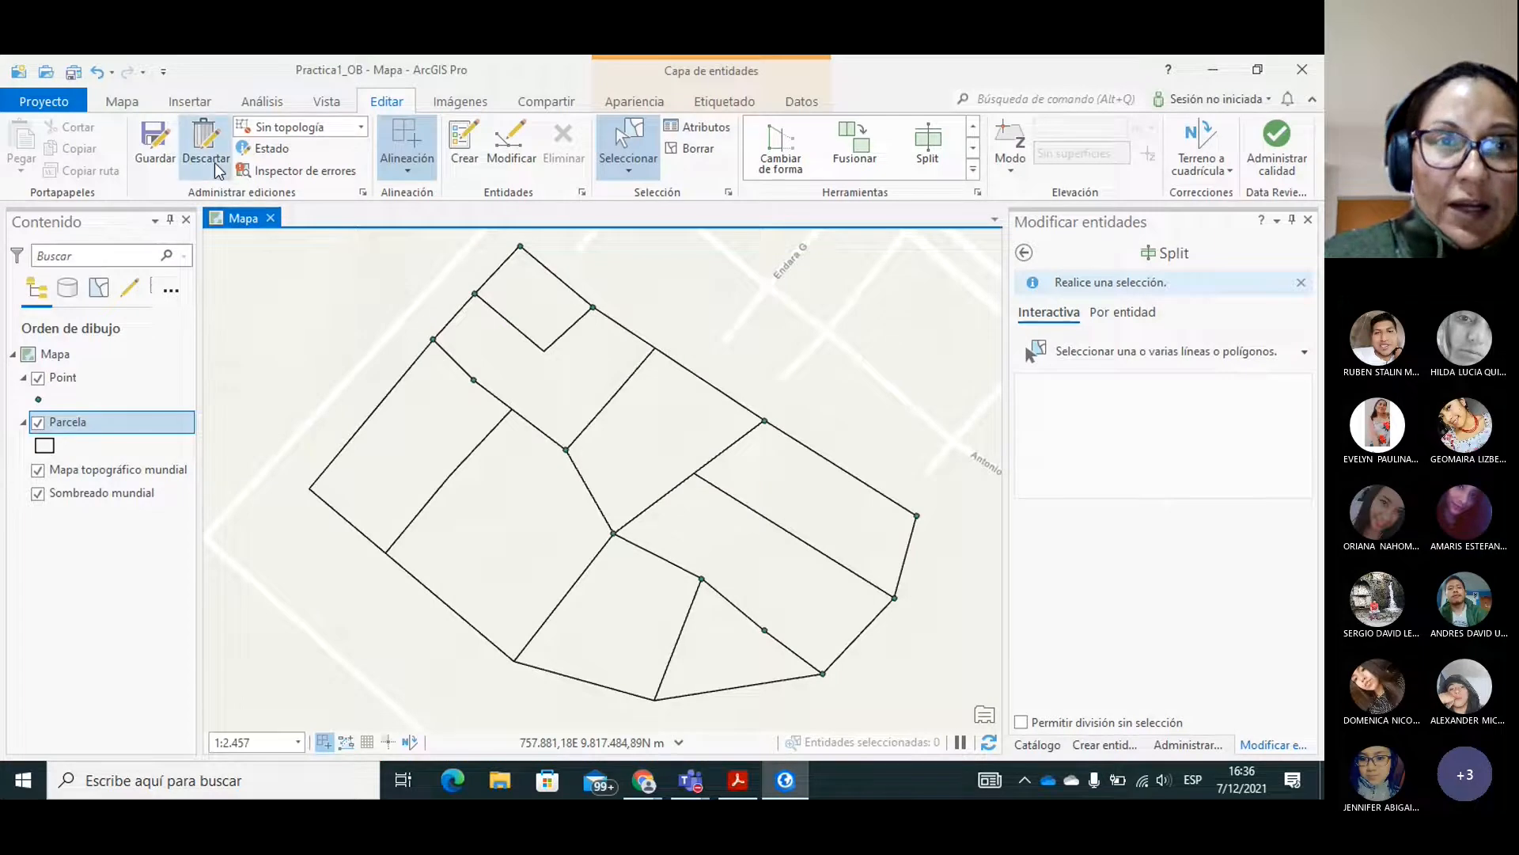
left_click(154, 142)
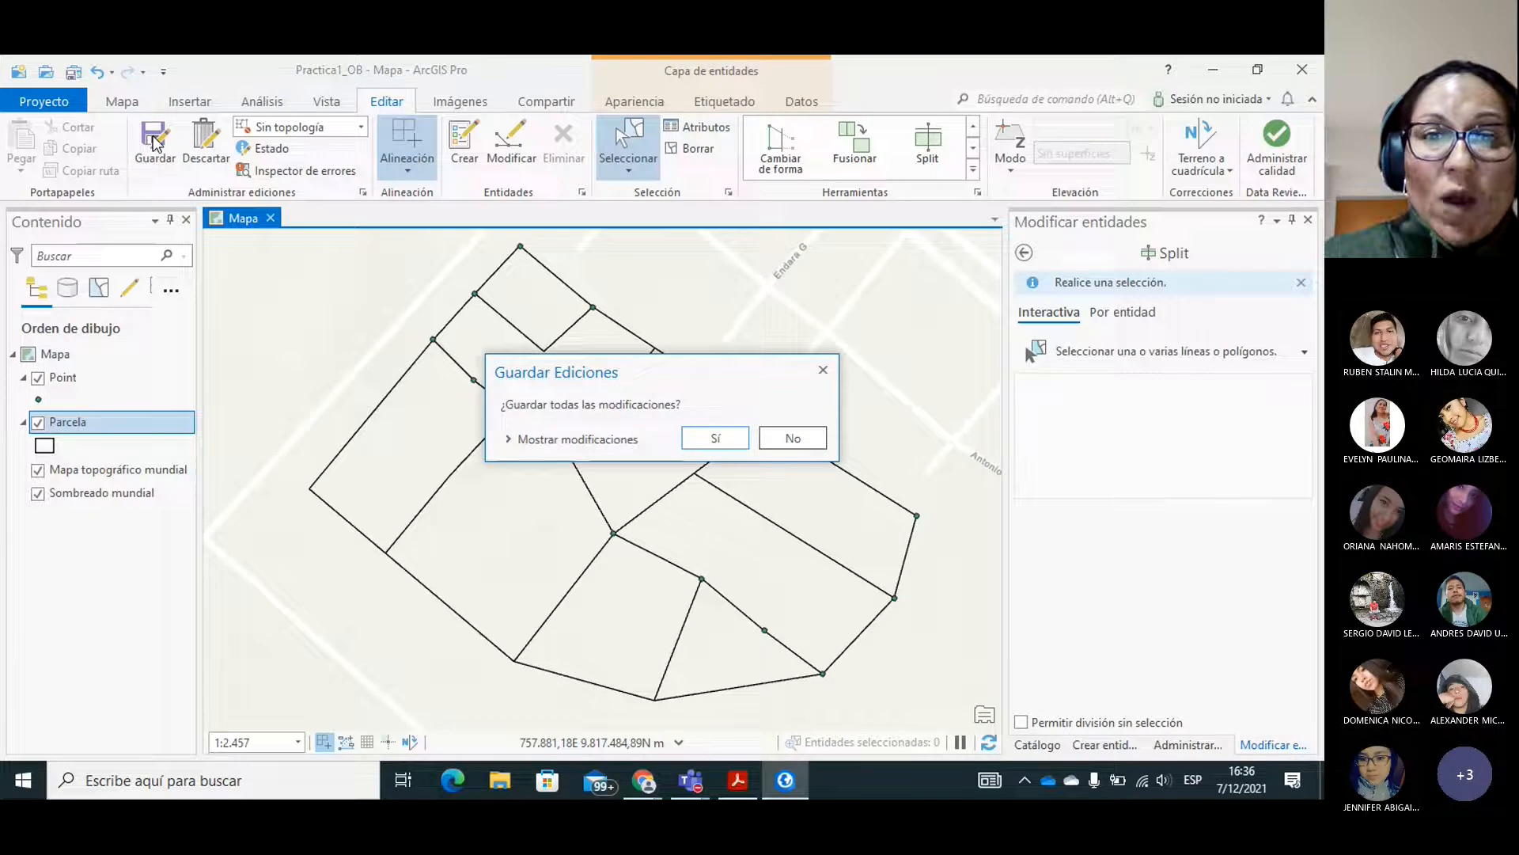
left_click(702, 440)
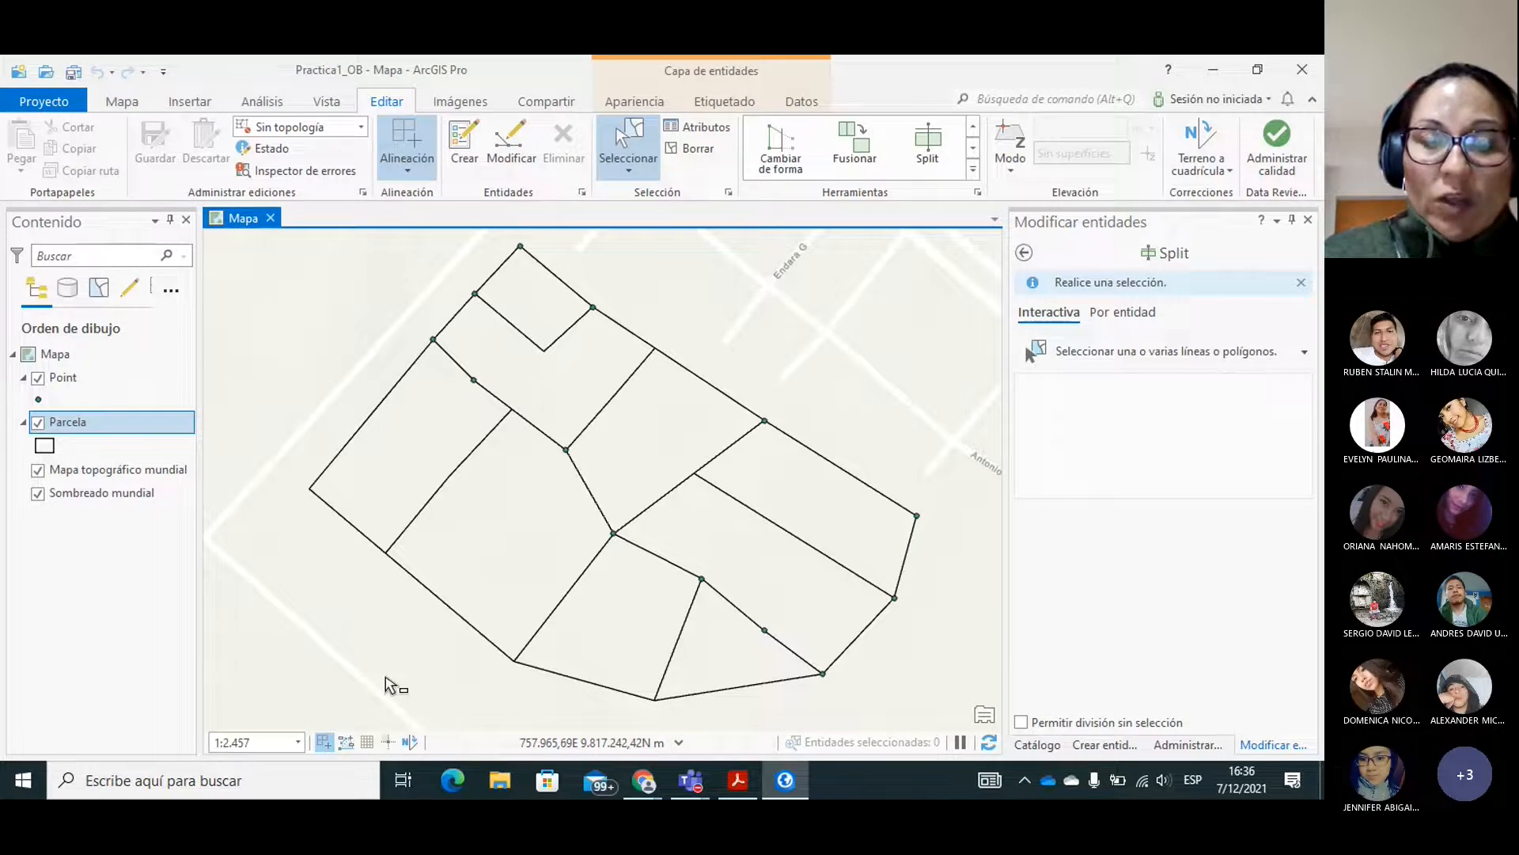
Read the instructions in PRACTICA_2-signed.pdf on adding a field to the attribute table, and return to ArcGIS Pro.
left_click(740, 782)
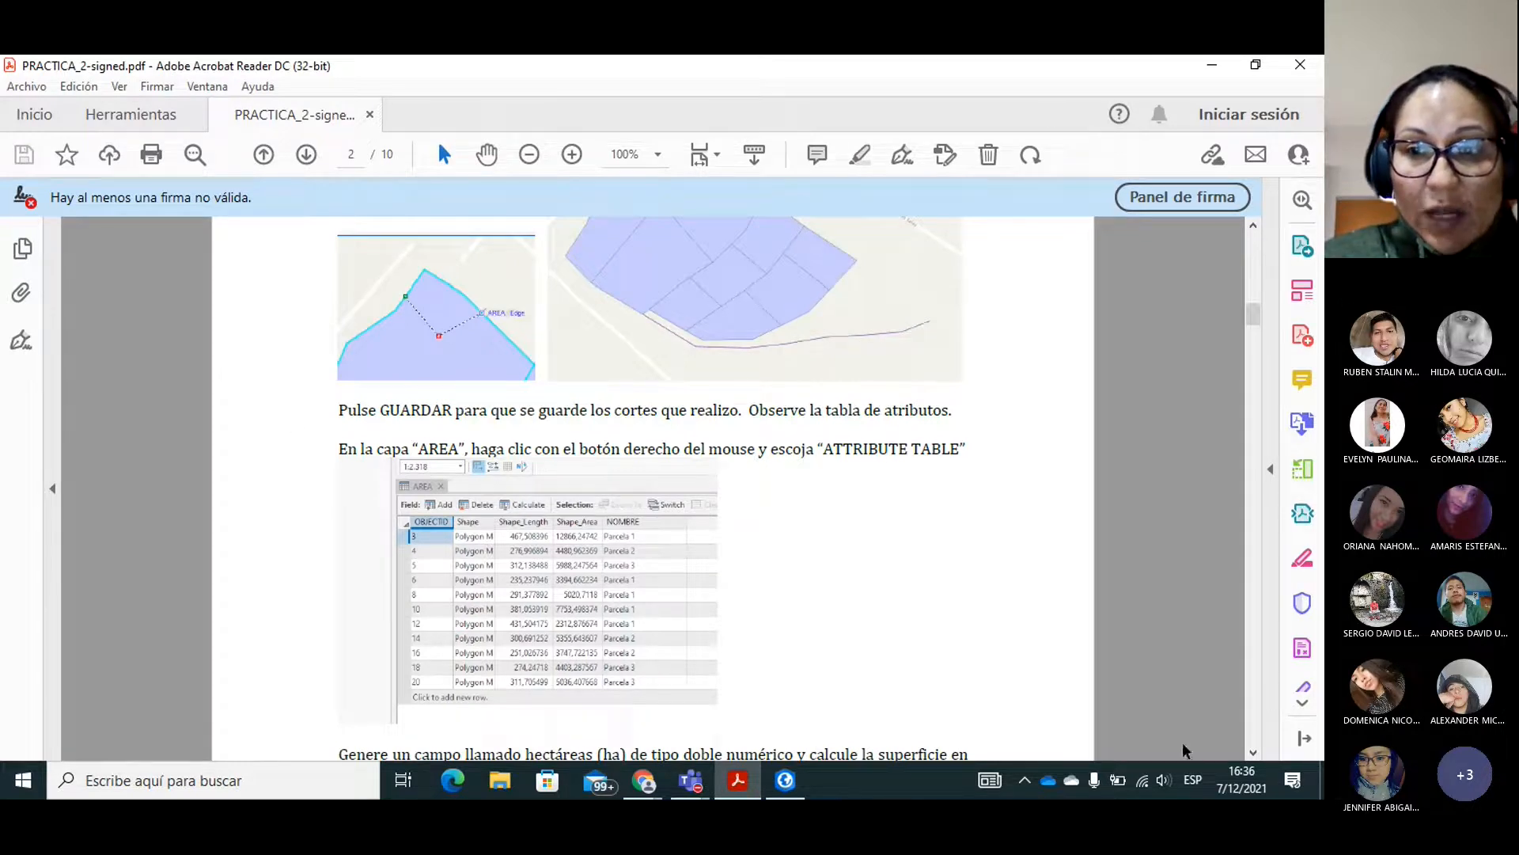
left_click(1252, 753)
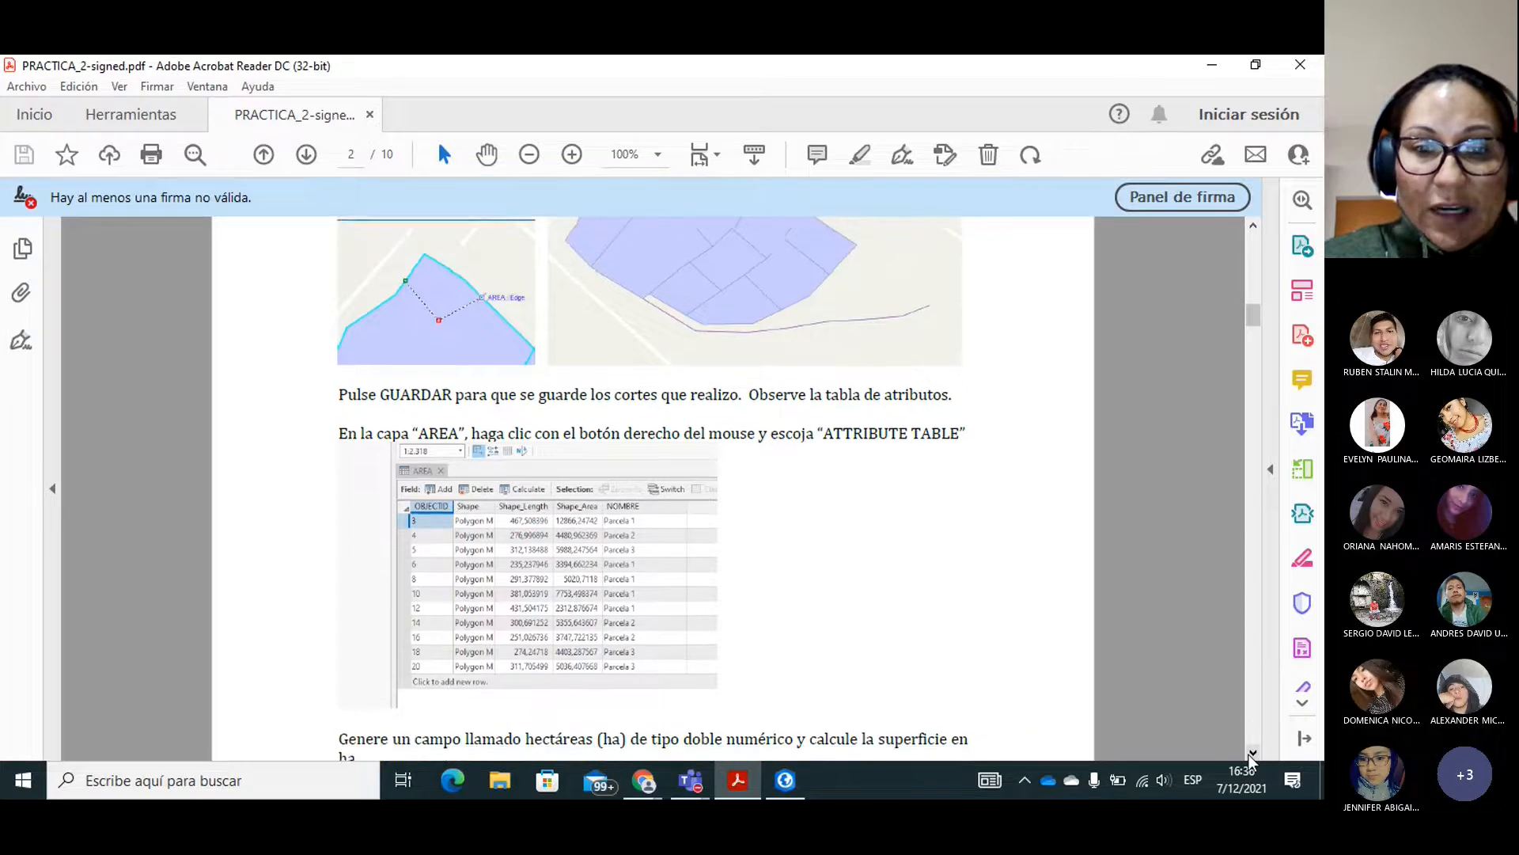
left_click(1252, 753)
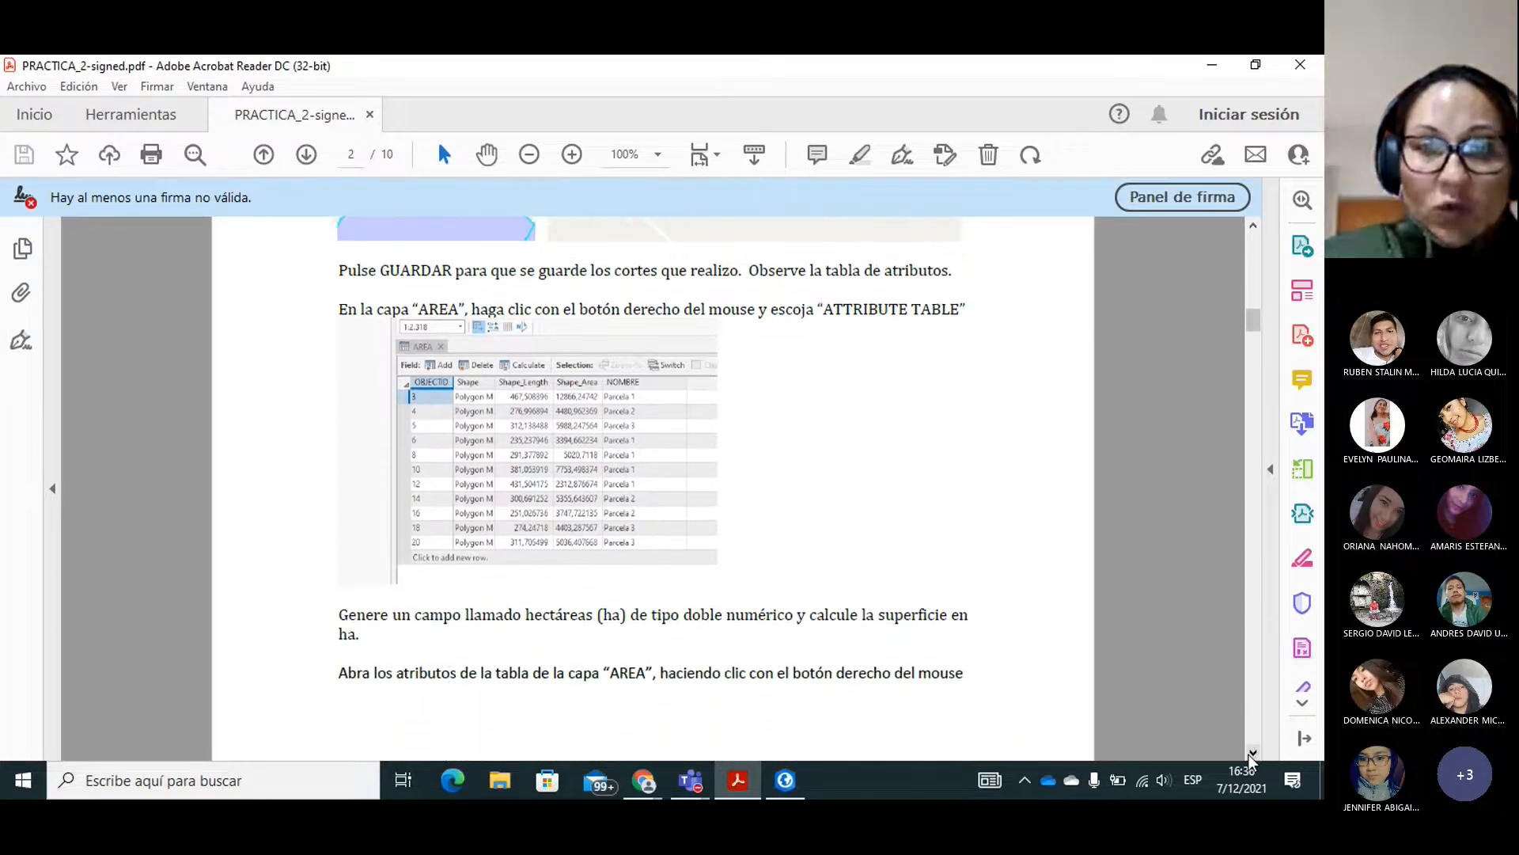
left_click(1252, 753)
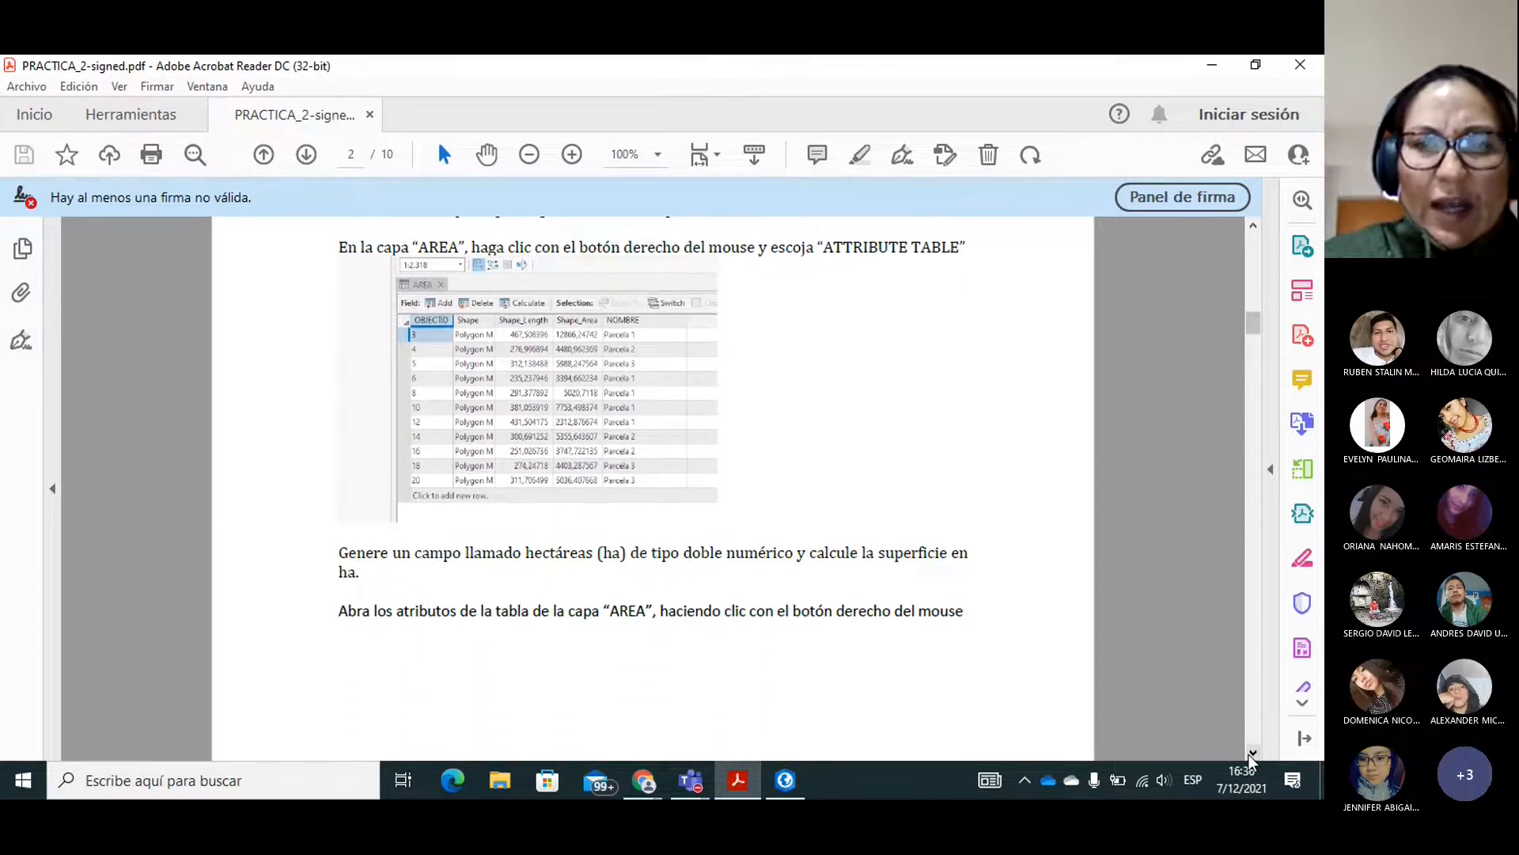
left_click(1252, 752)
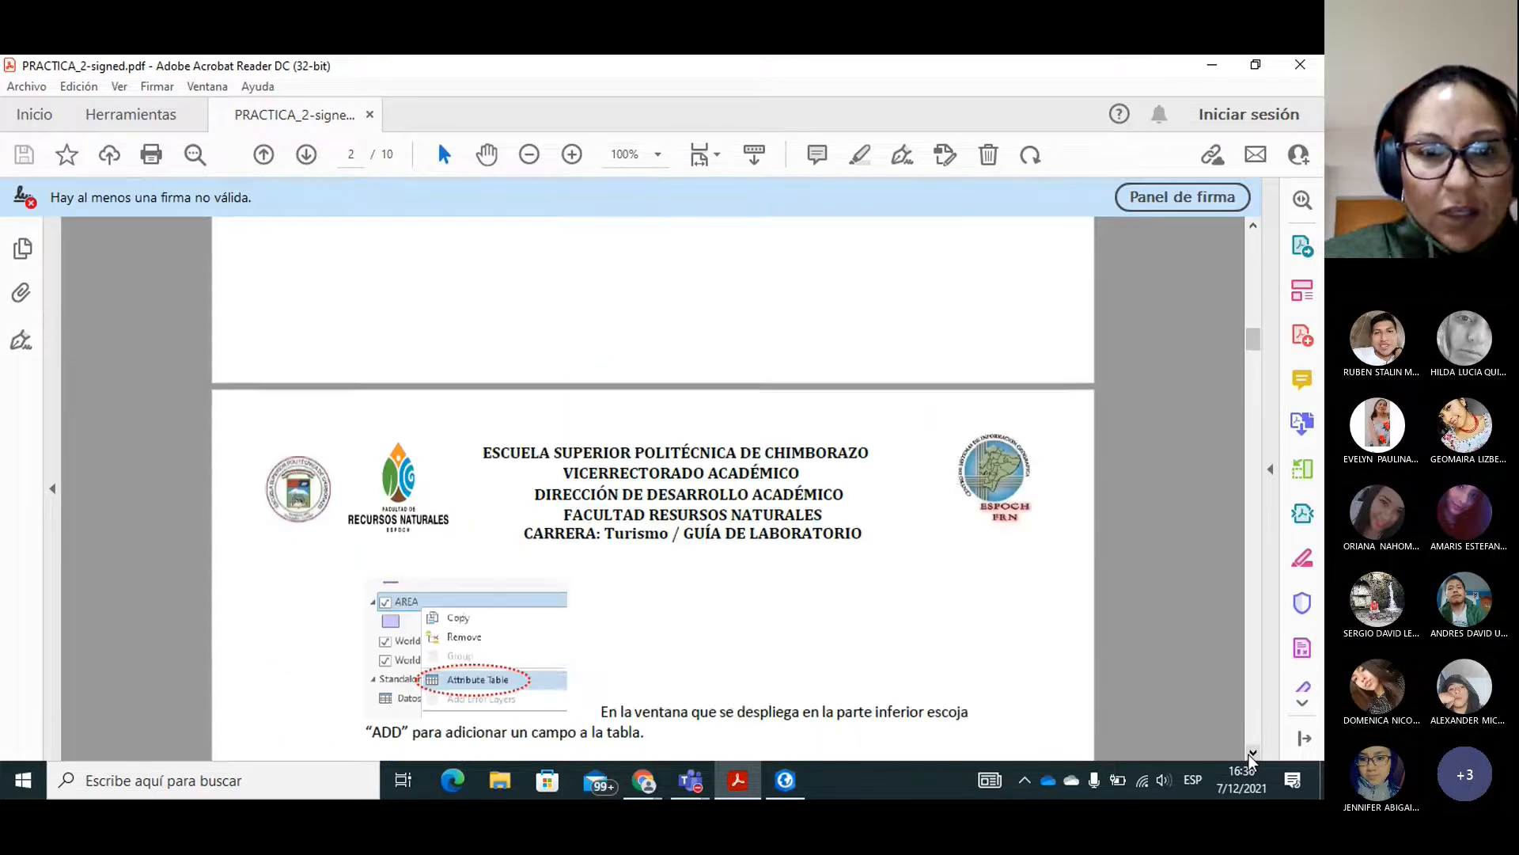
left_click(1252, 753)
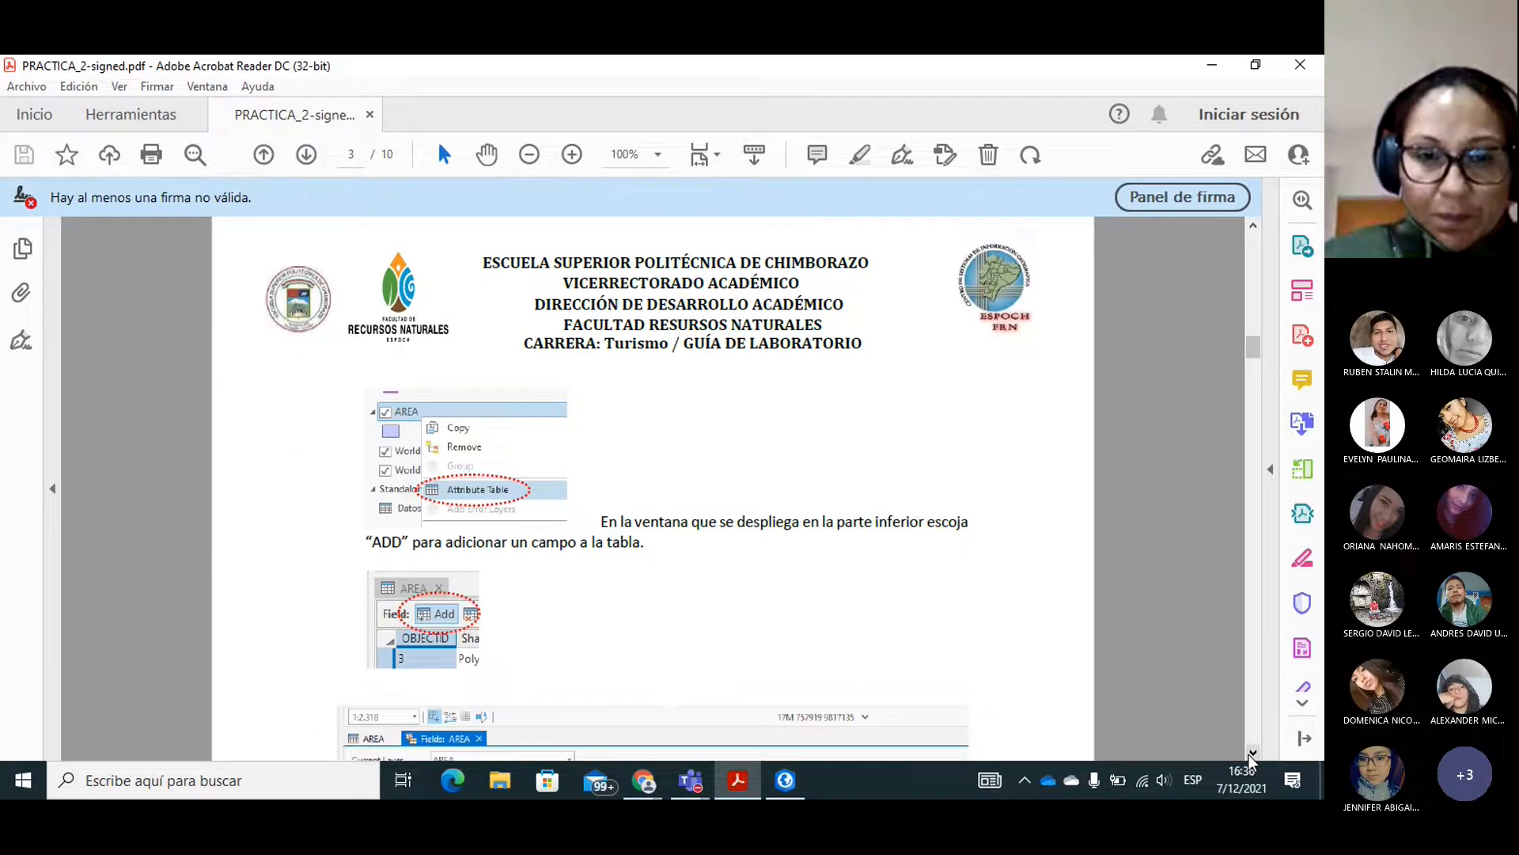
left_click(1252, 753)
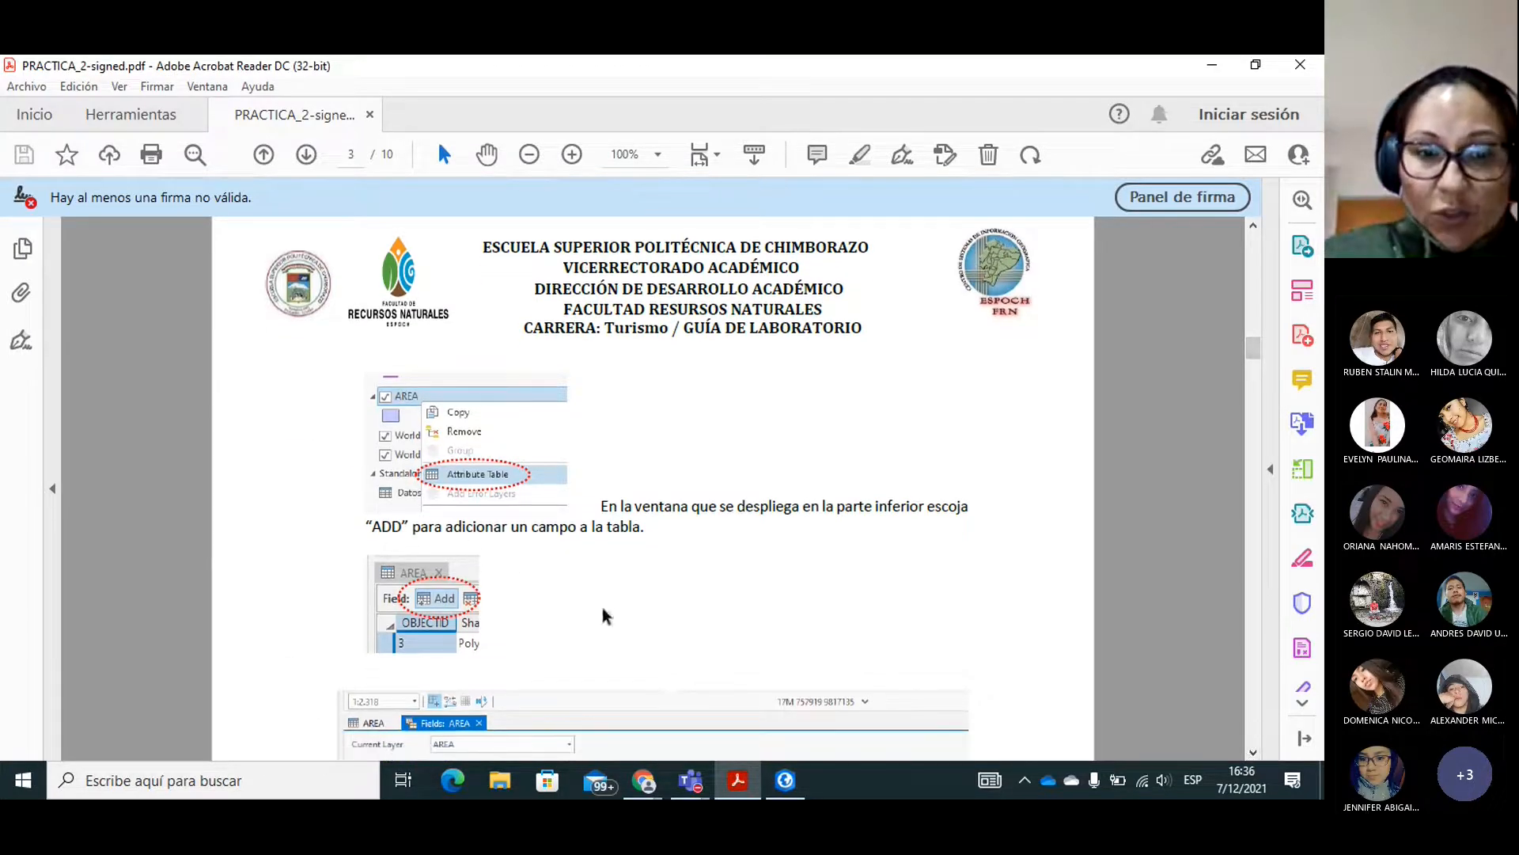
left_click(1252, 753)
left_click(1252, 752)
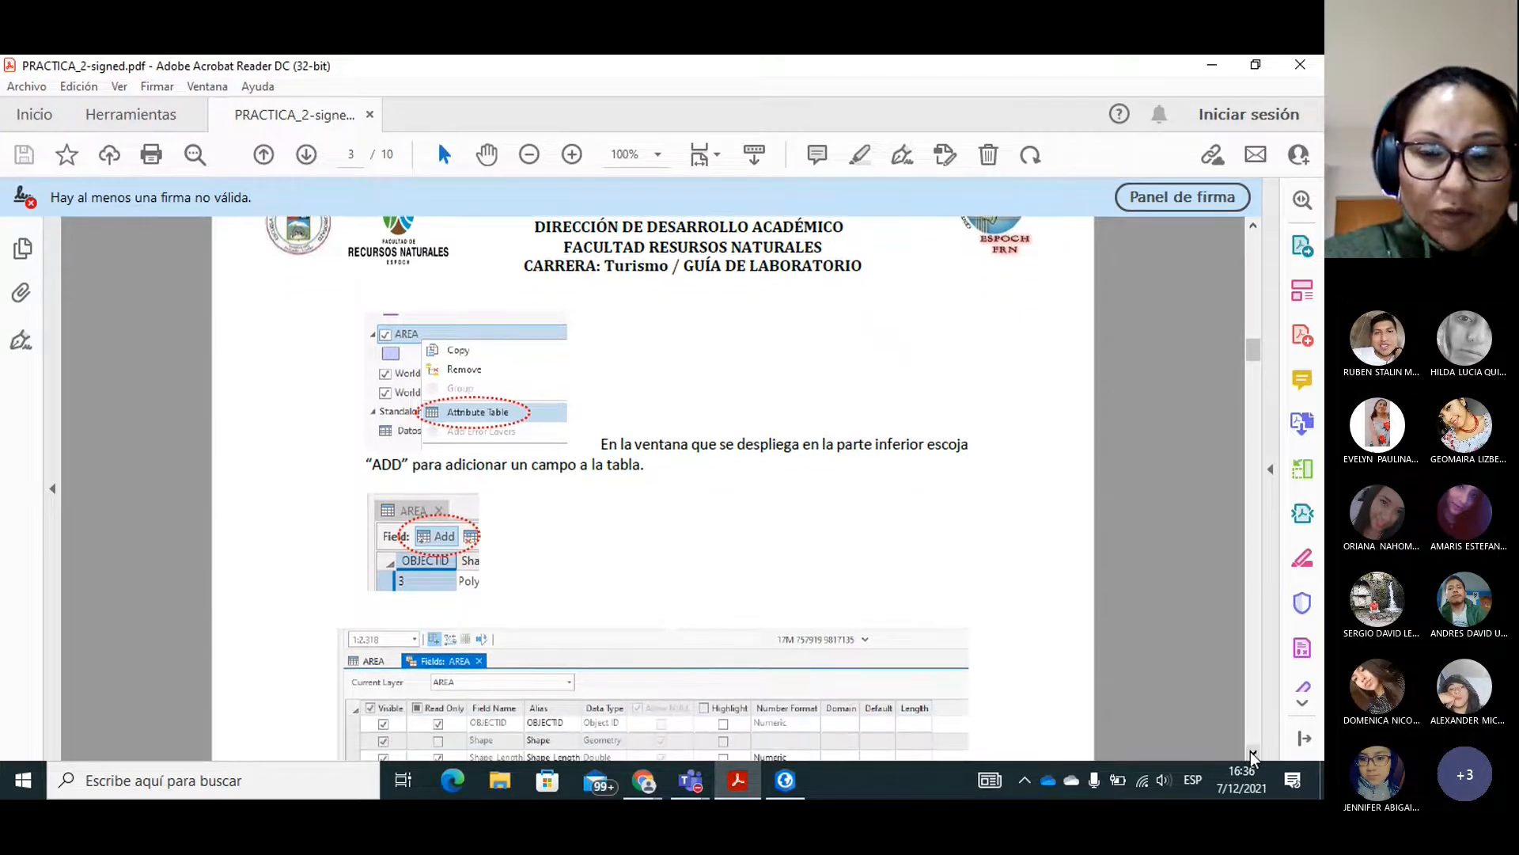
left_click(1252, 753)
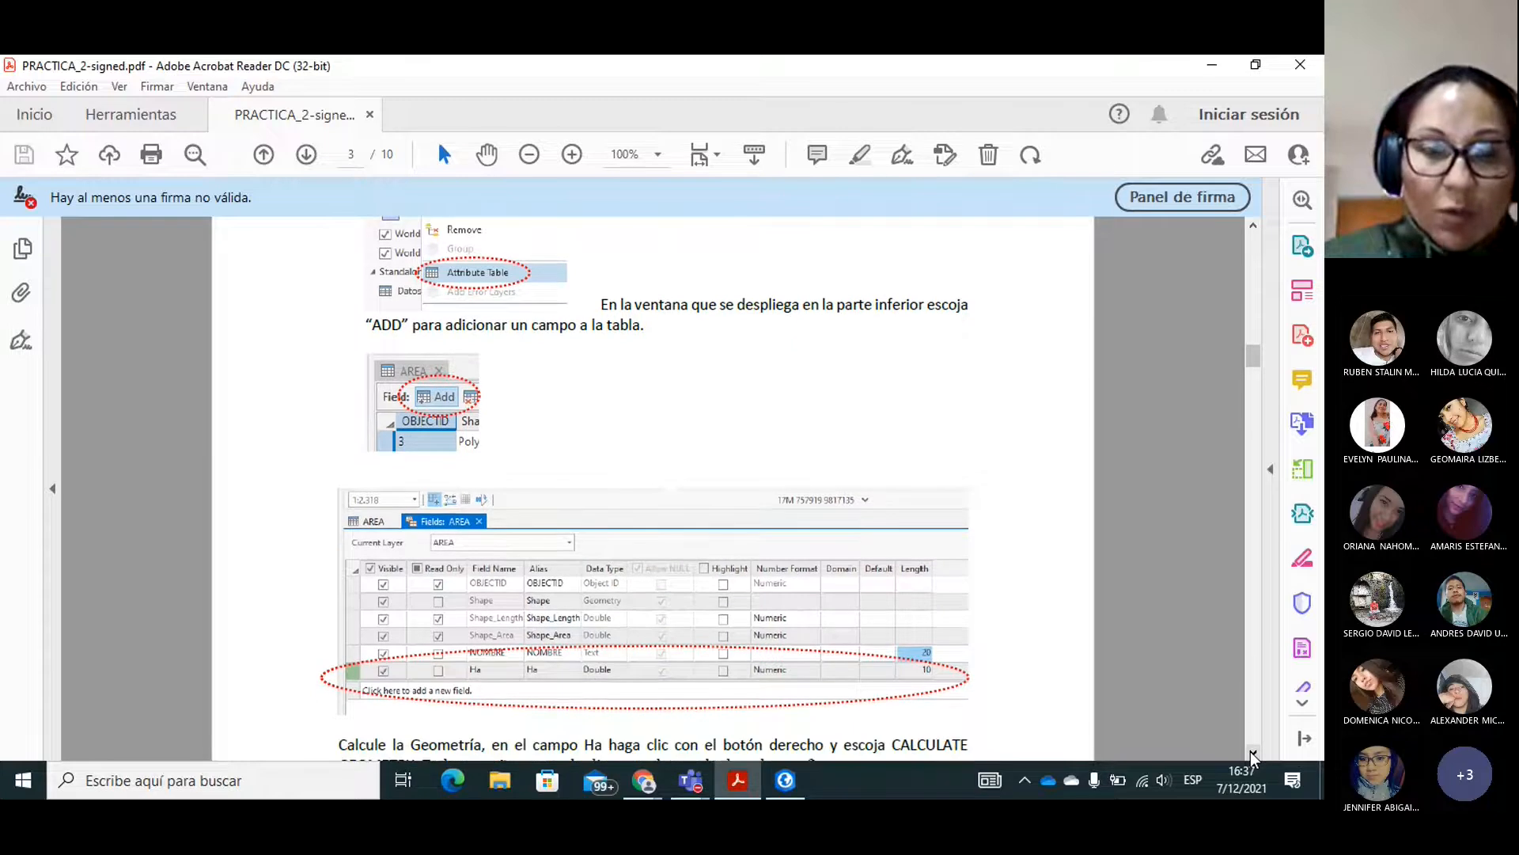
left_click(785, 779)
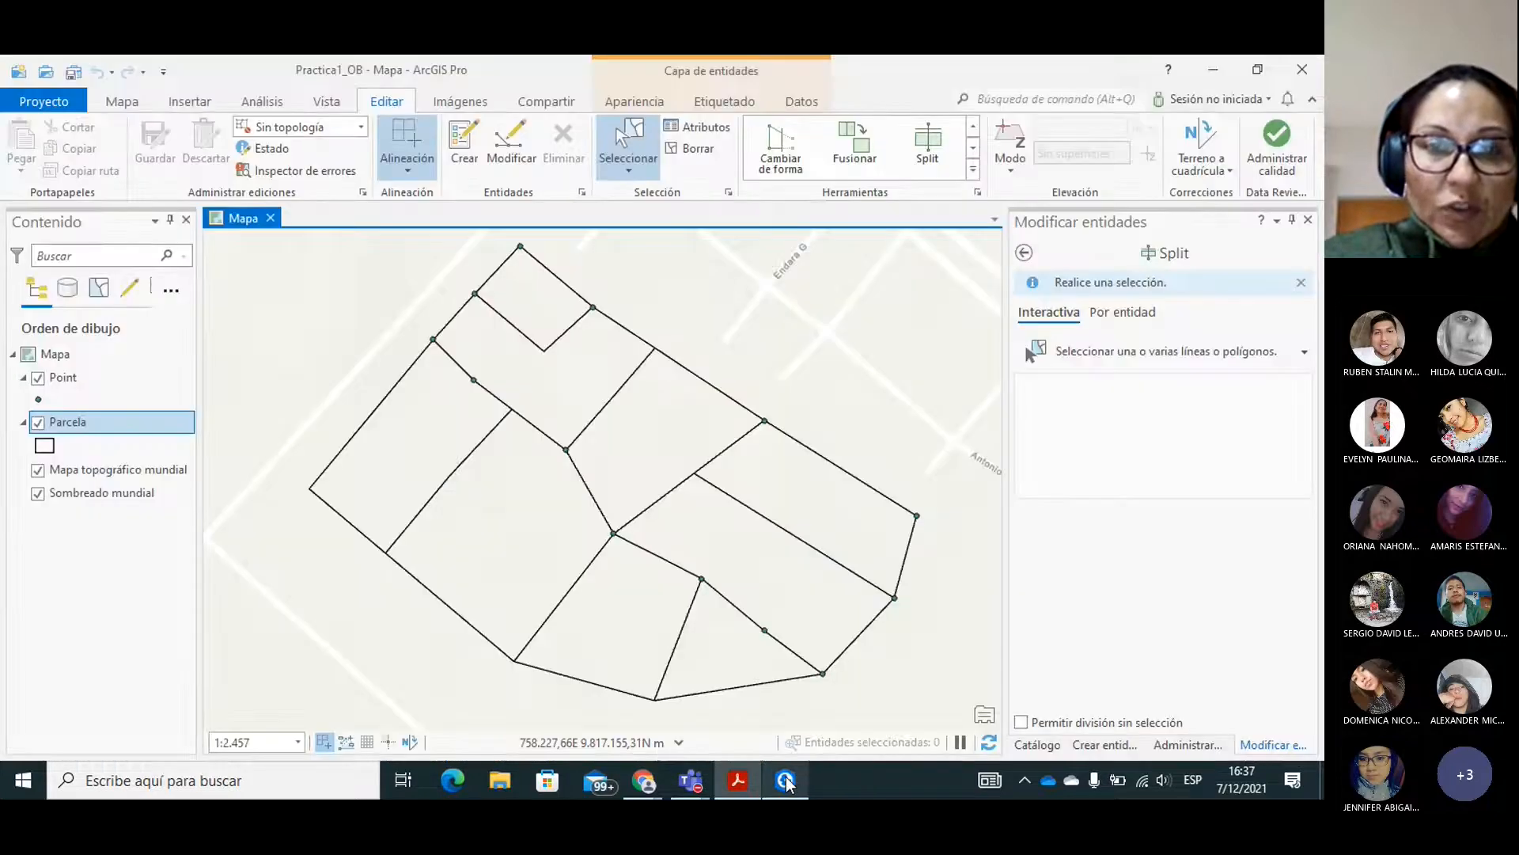
Open the Parcela attribute table and add a new field with the name and alias Nam2.
right_click(59, 421)
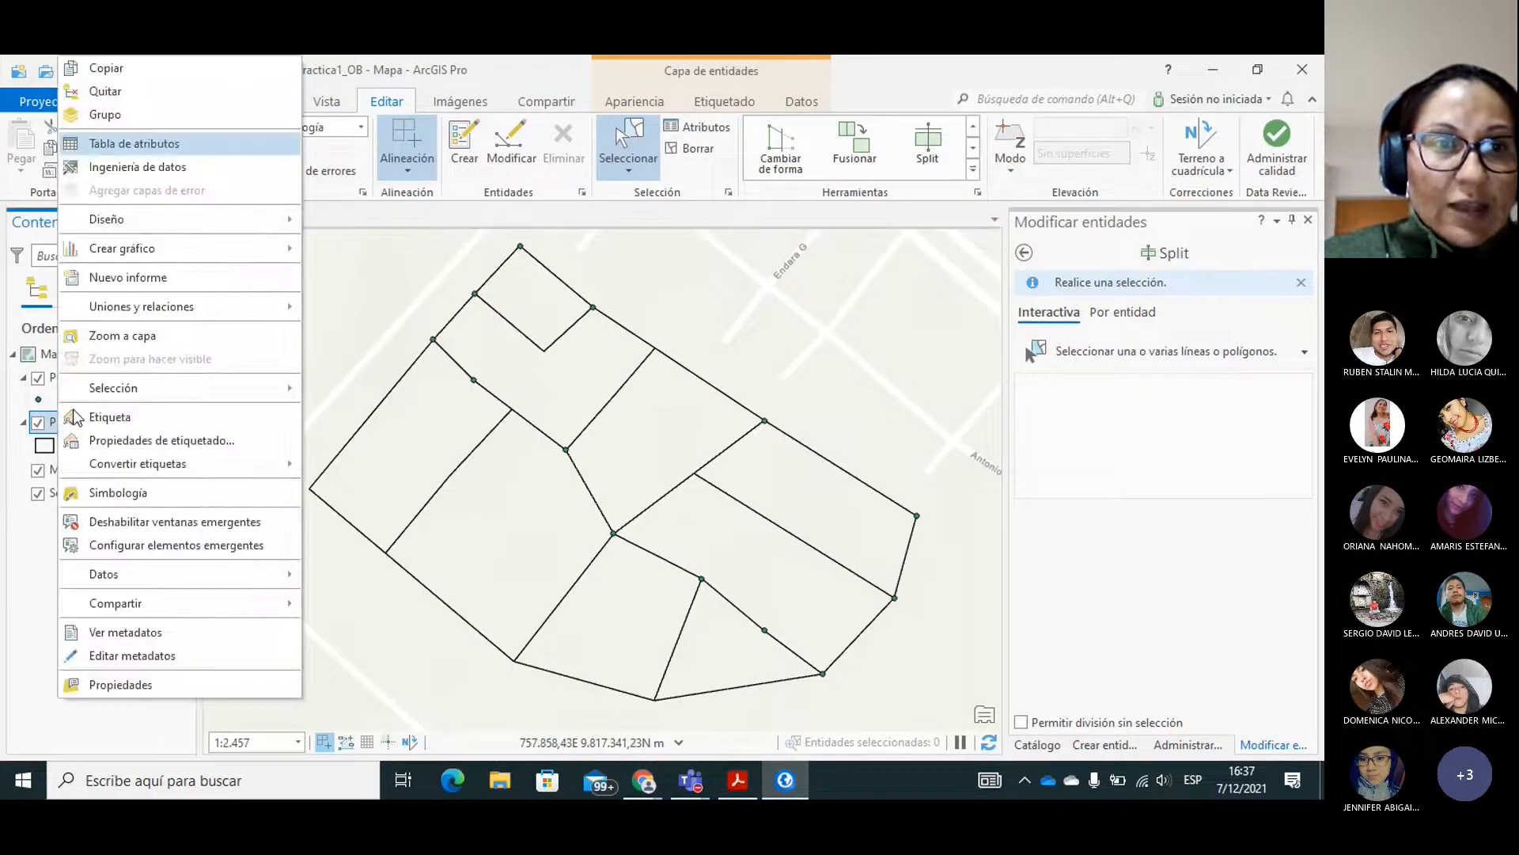
left_click(139, 151)
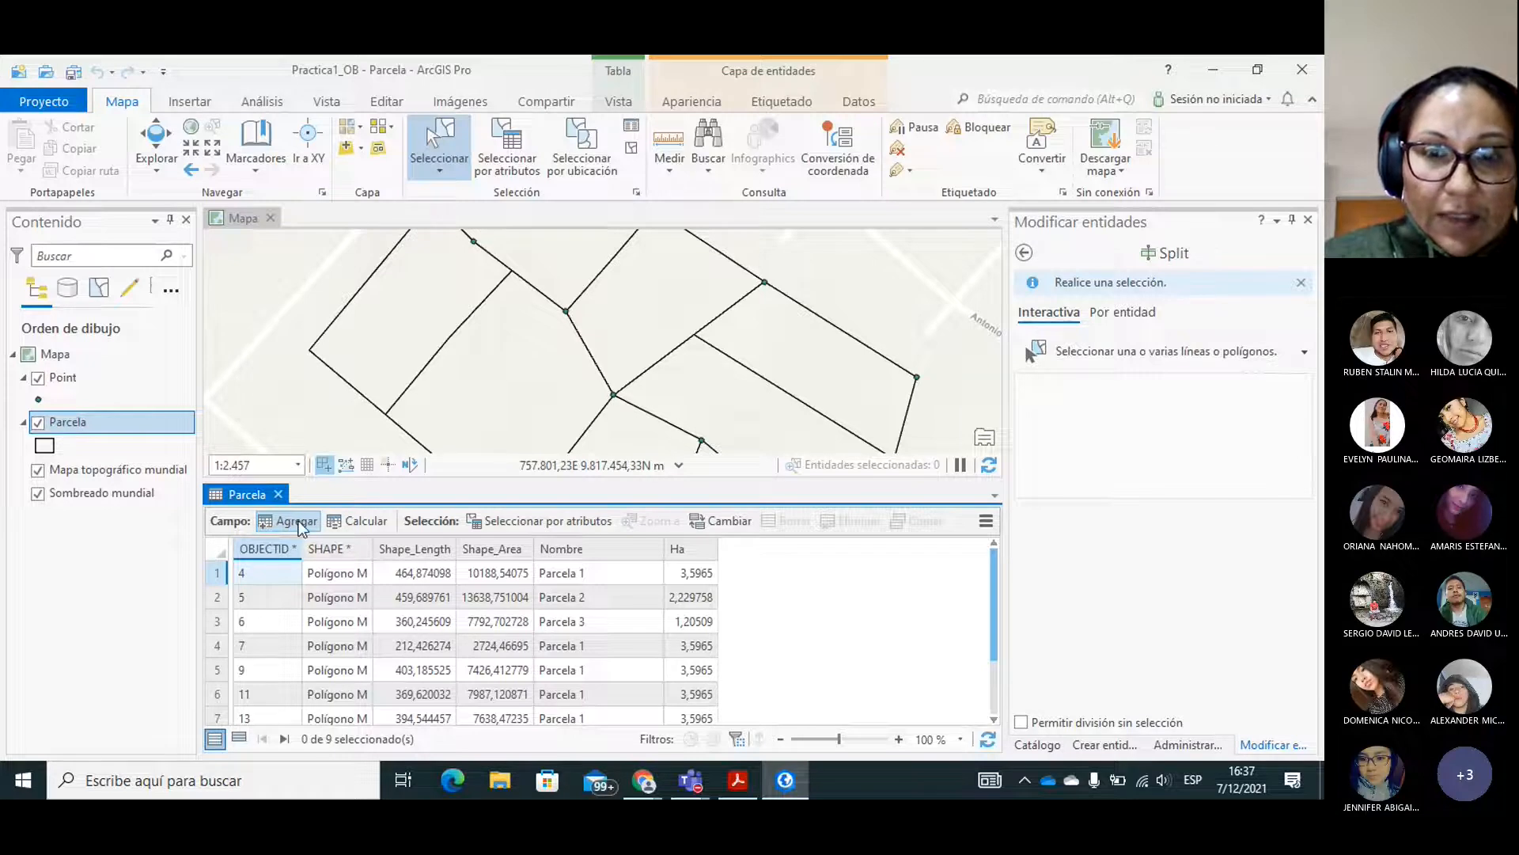
left_click(290, 519)
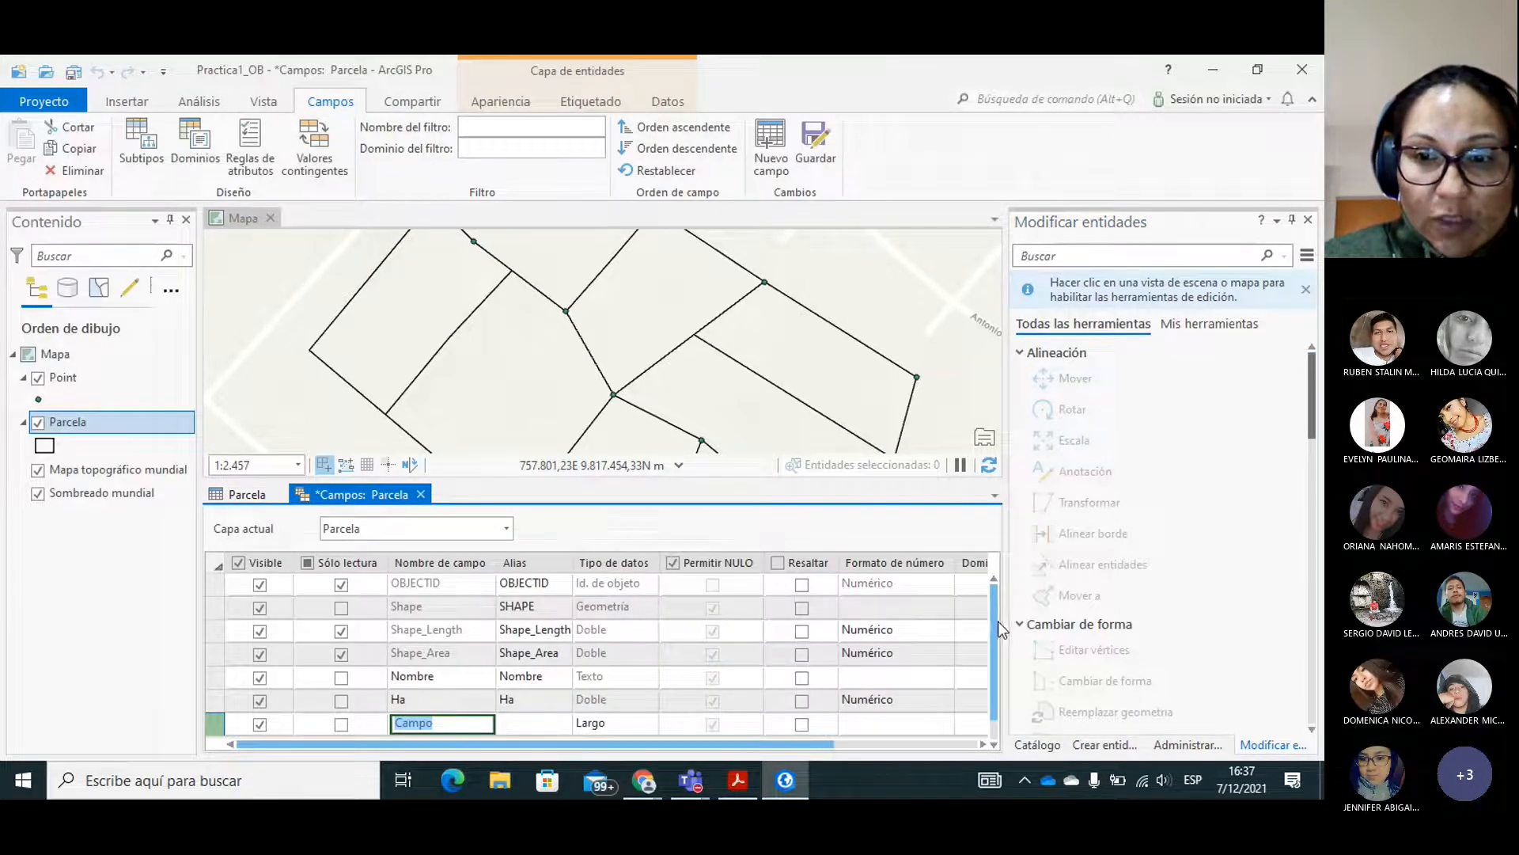
scroll(997, 621, "down", 1)
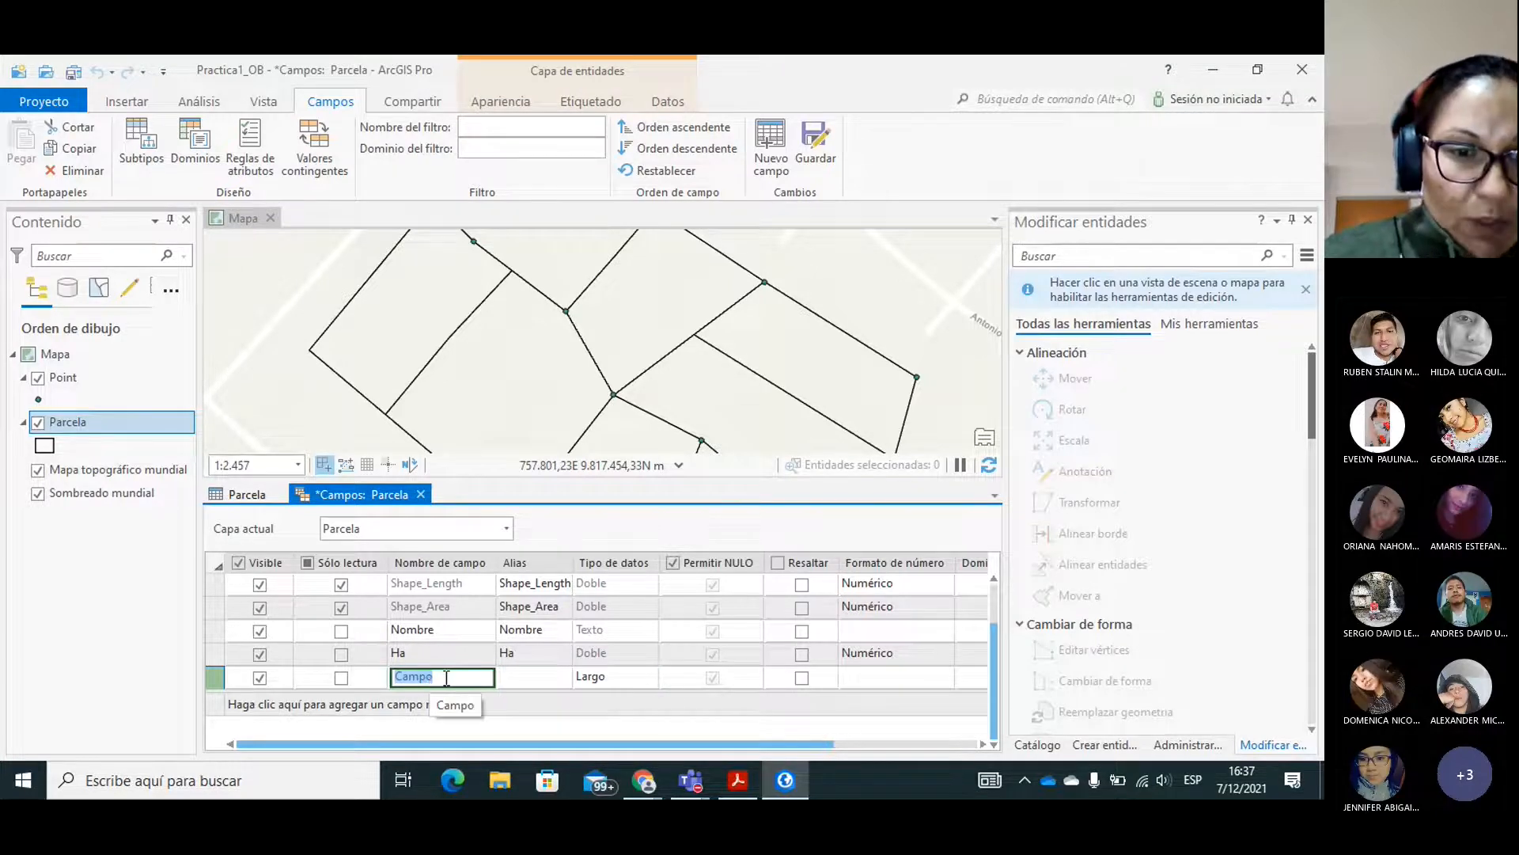
type("N")
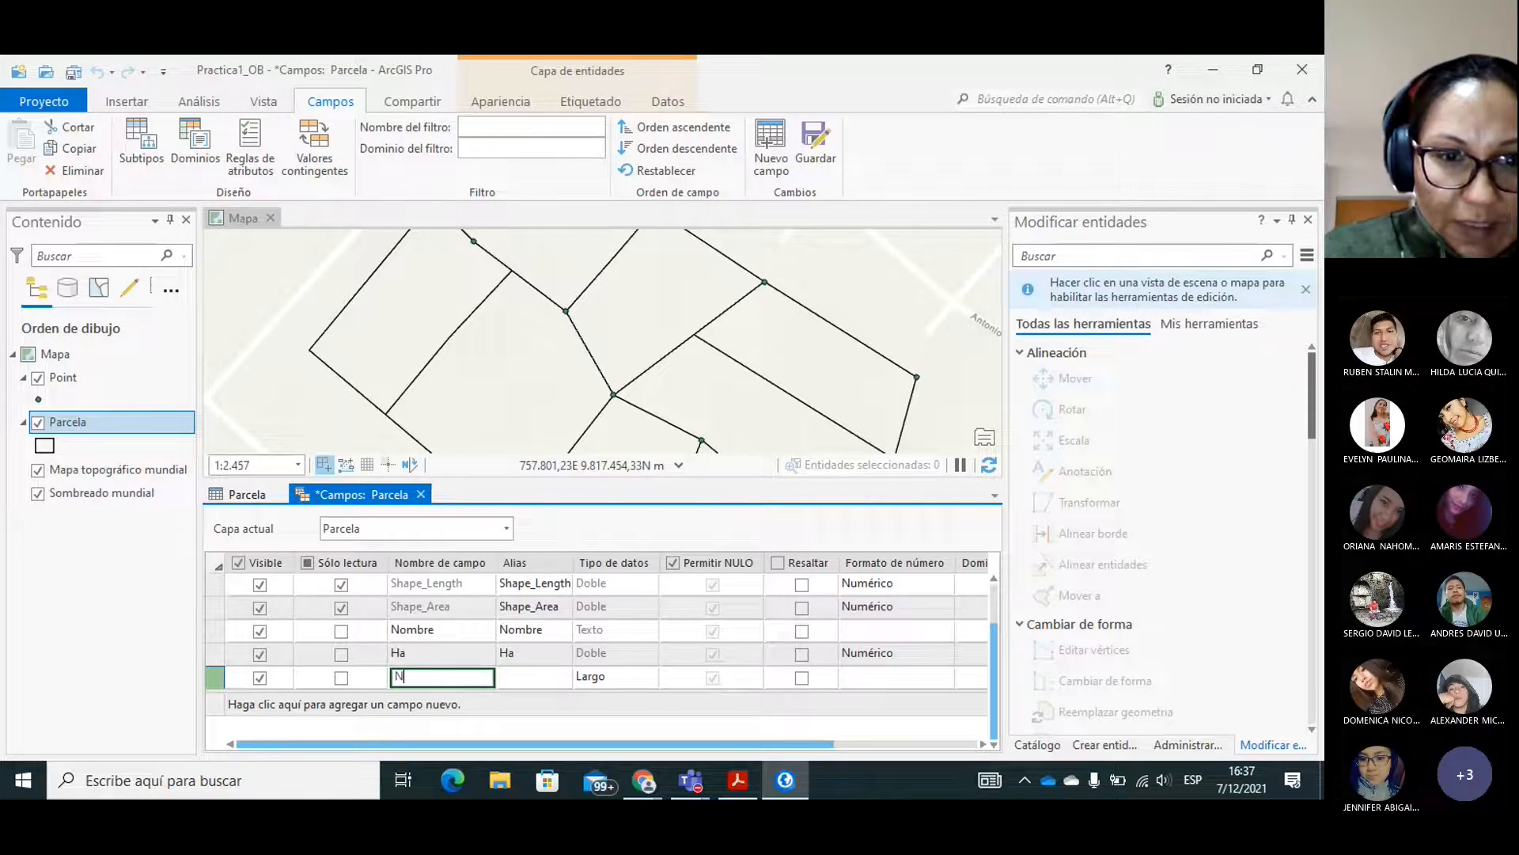
type("am2")
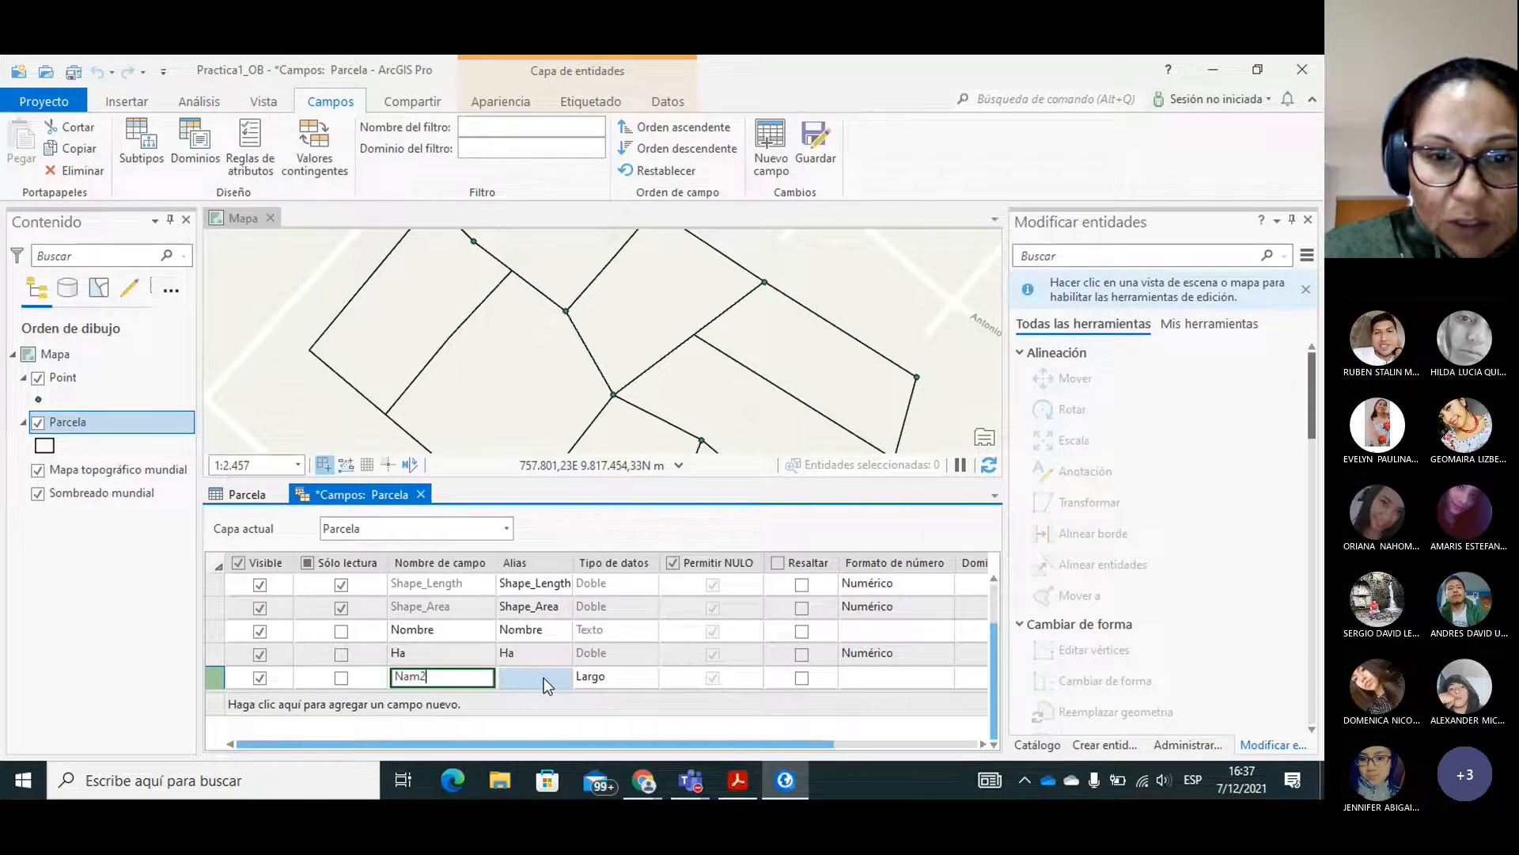
left_click(544, 677)
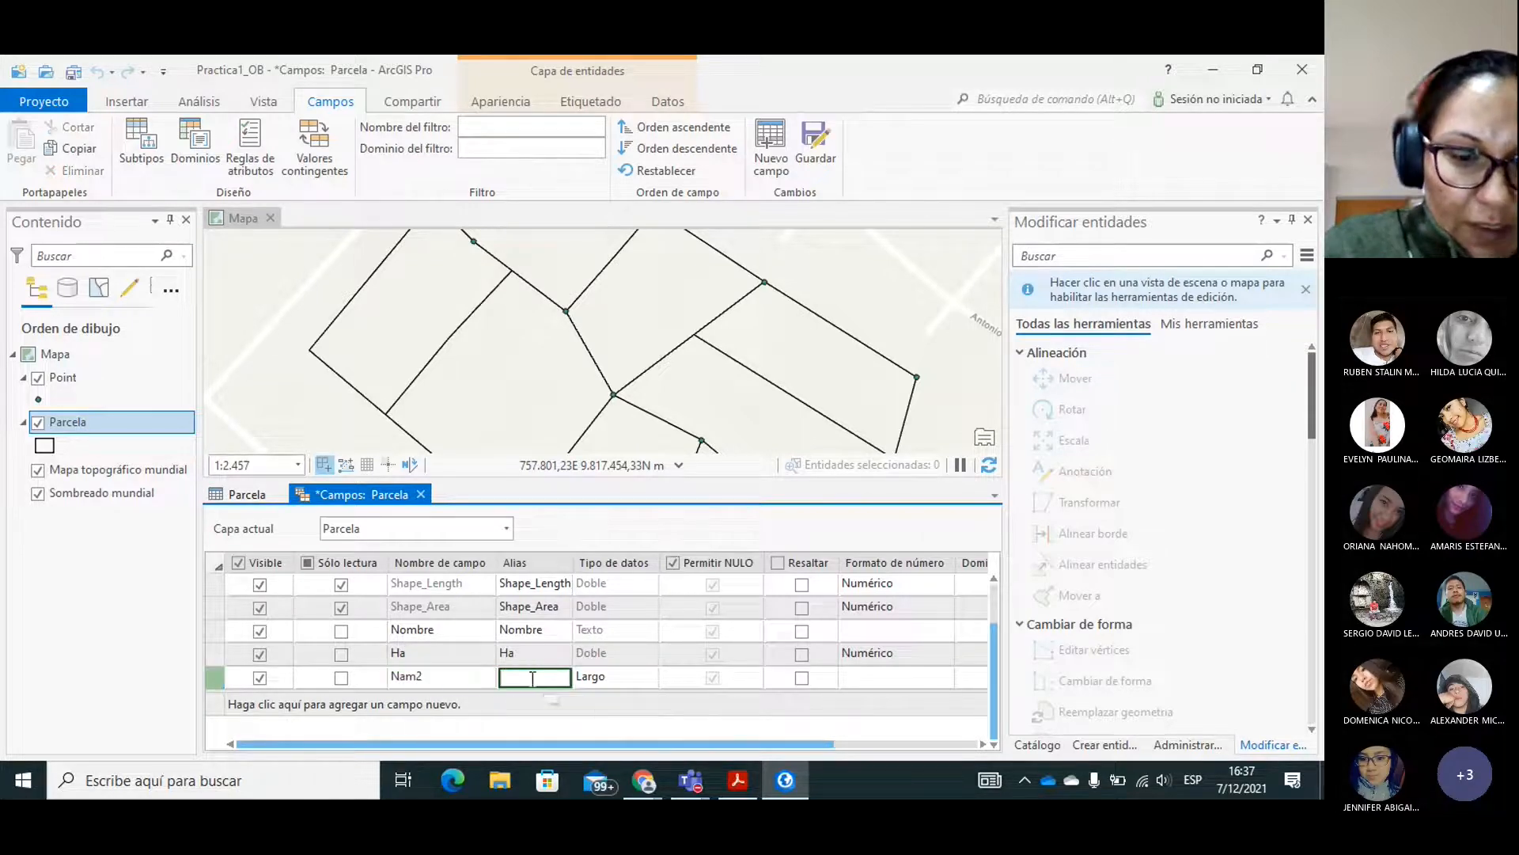
type("Nam2")
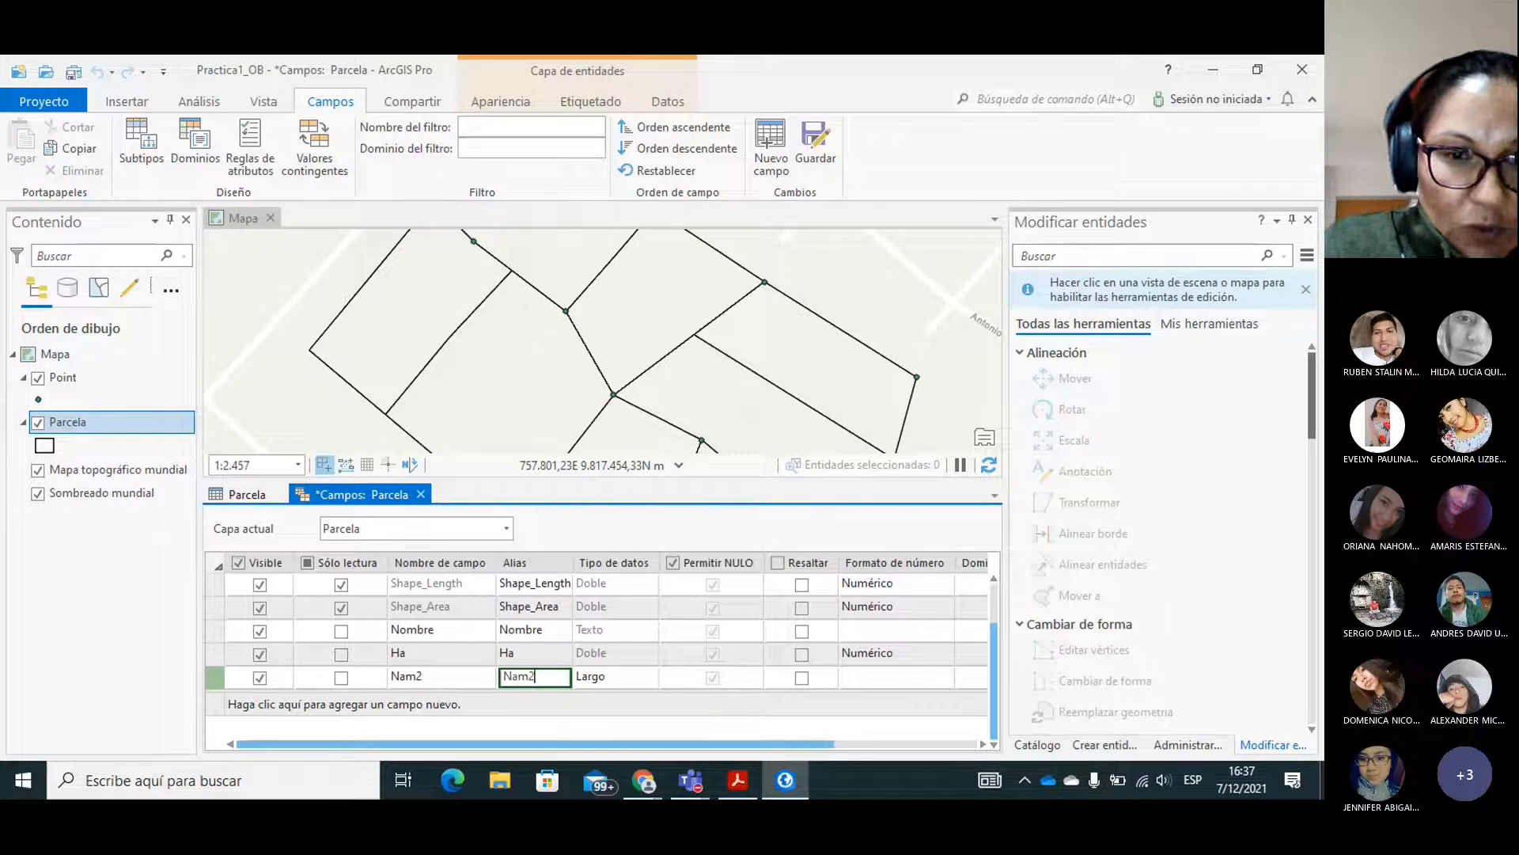
Set the Nam2 field's data type to Texto and its length to 20.
left_click(622, 681)
left_click(639, 679)
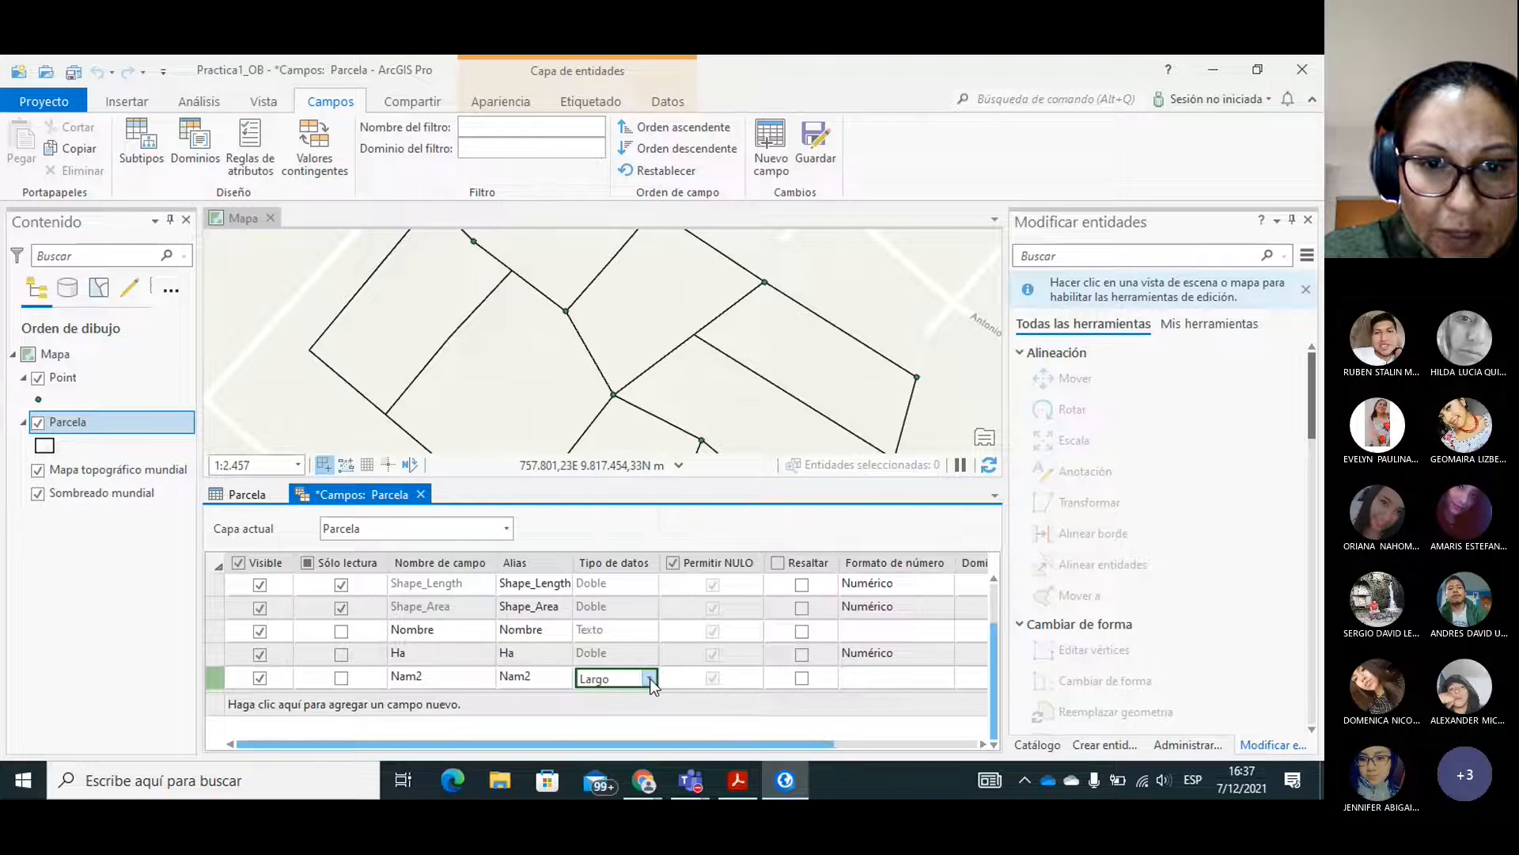
left_click(649, 678)
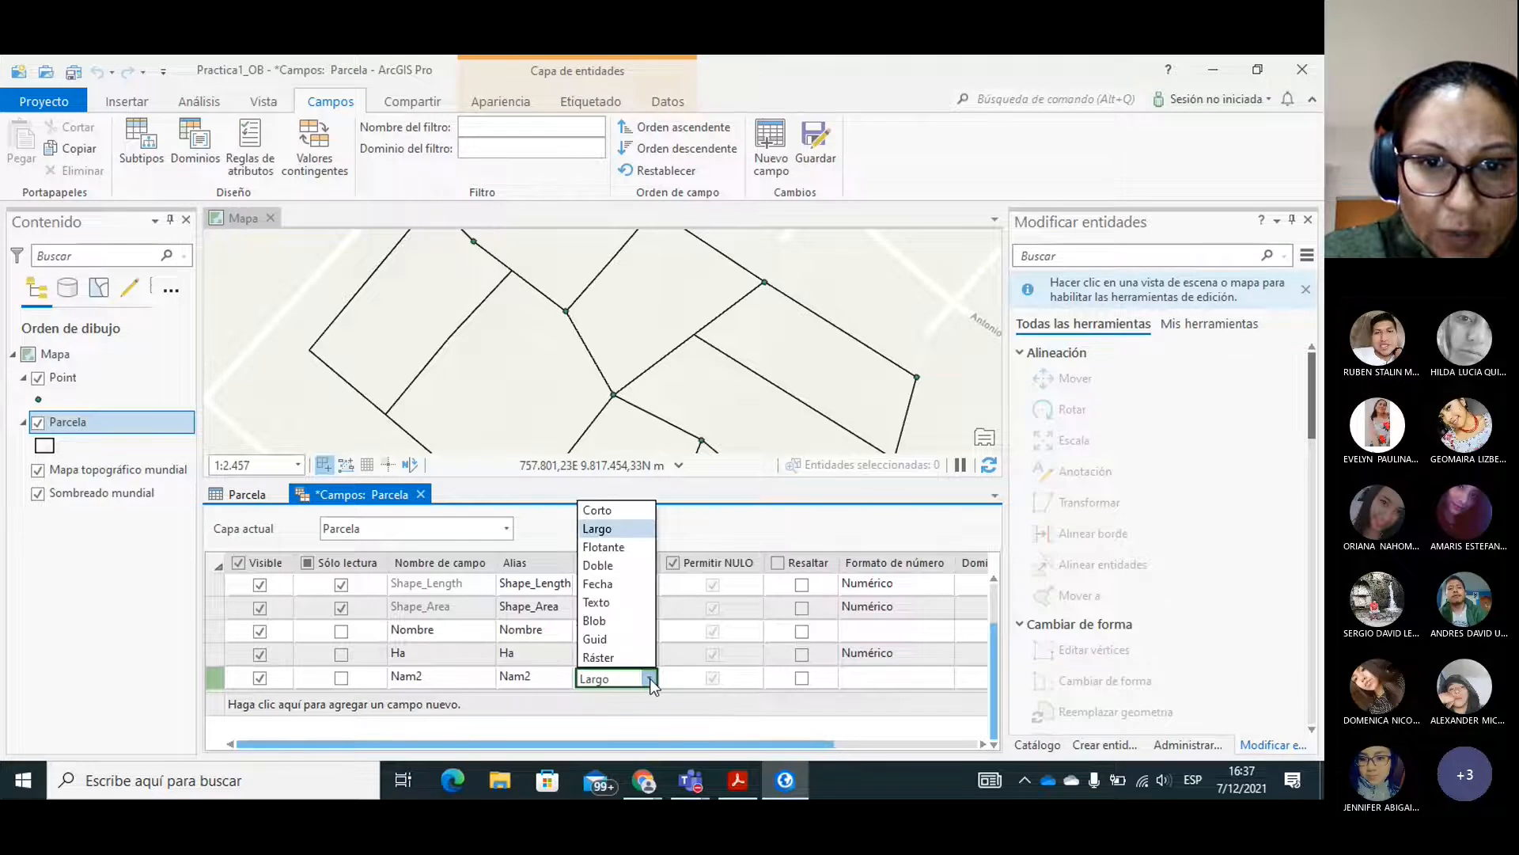
left_click(625, 603)
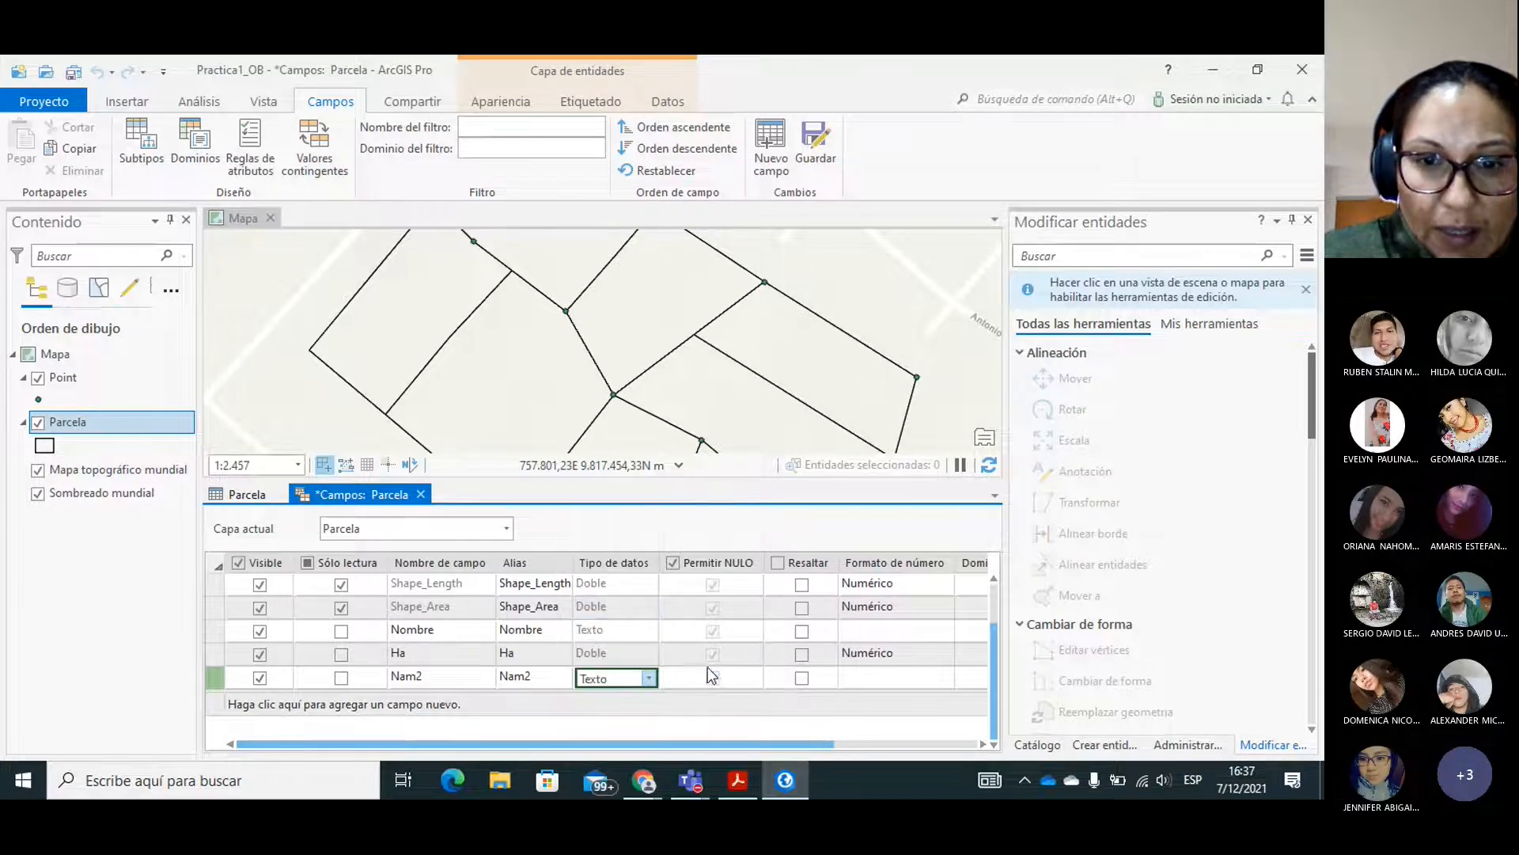
left_click(904, 683)
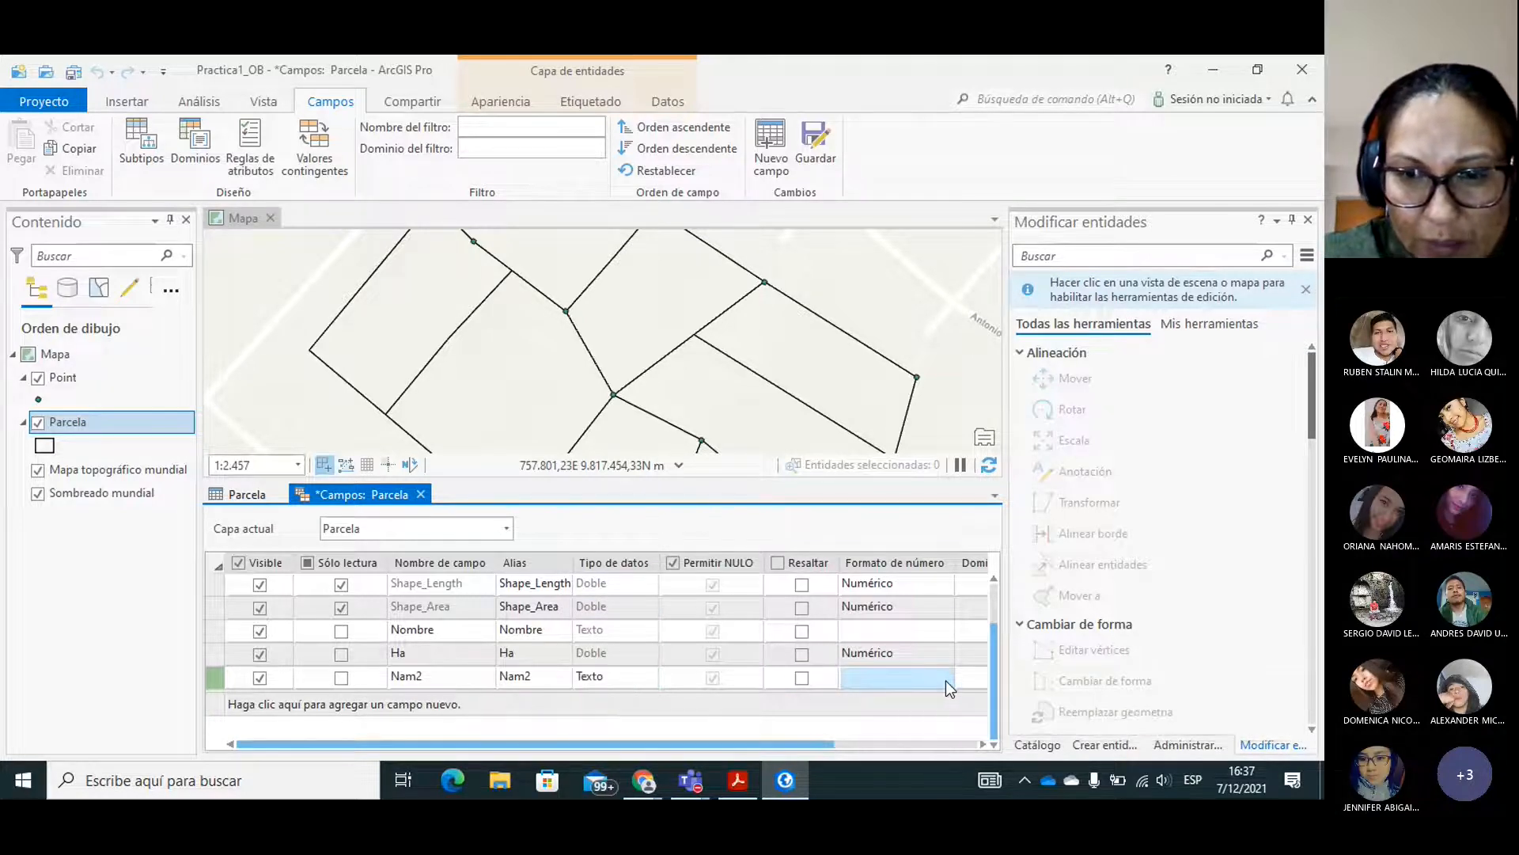
left_click_drag(812, 742, 979, 742)
left_click(975, 680)
left_click(975, 681)
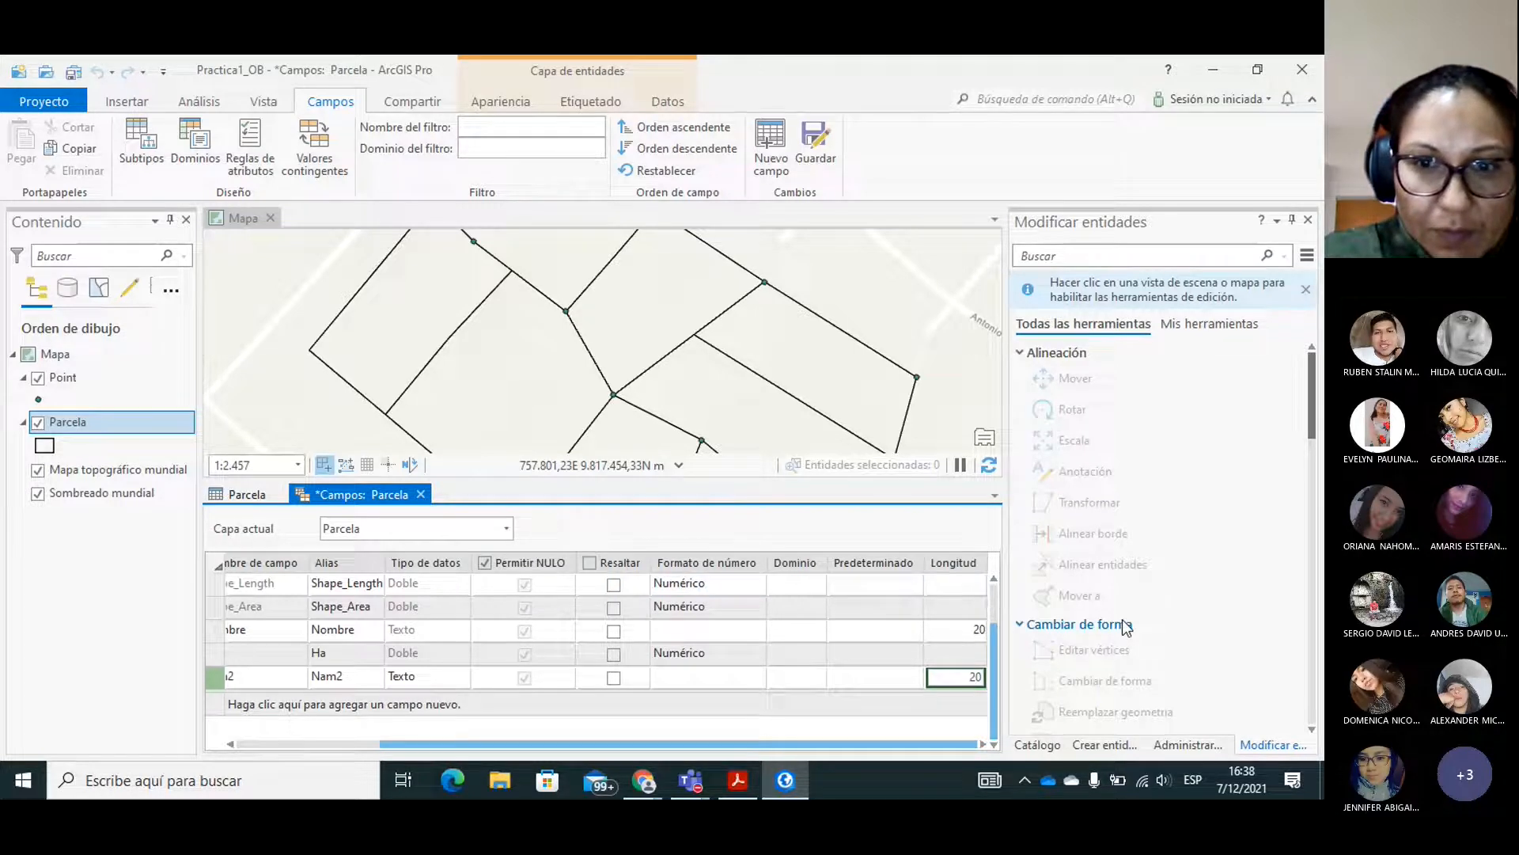
key("Return")
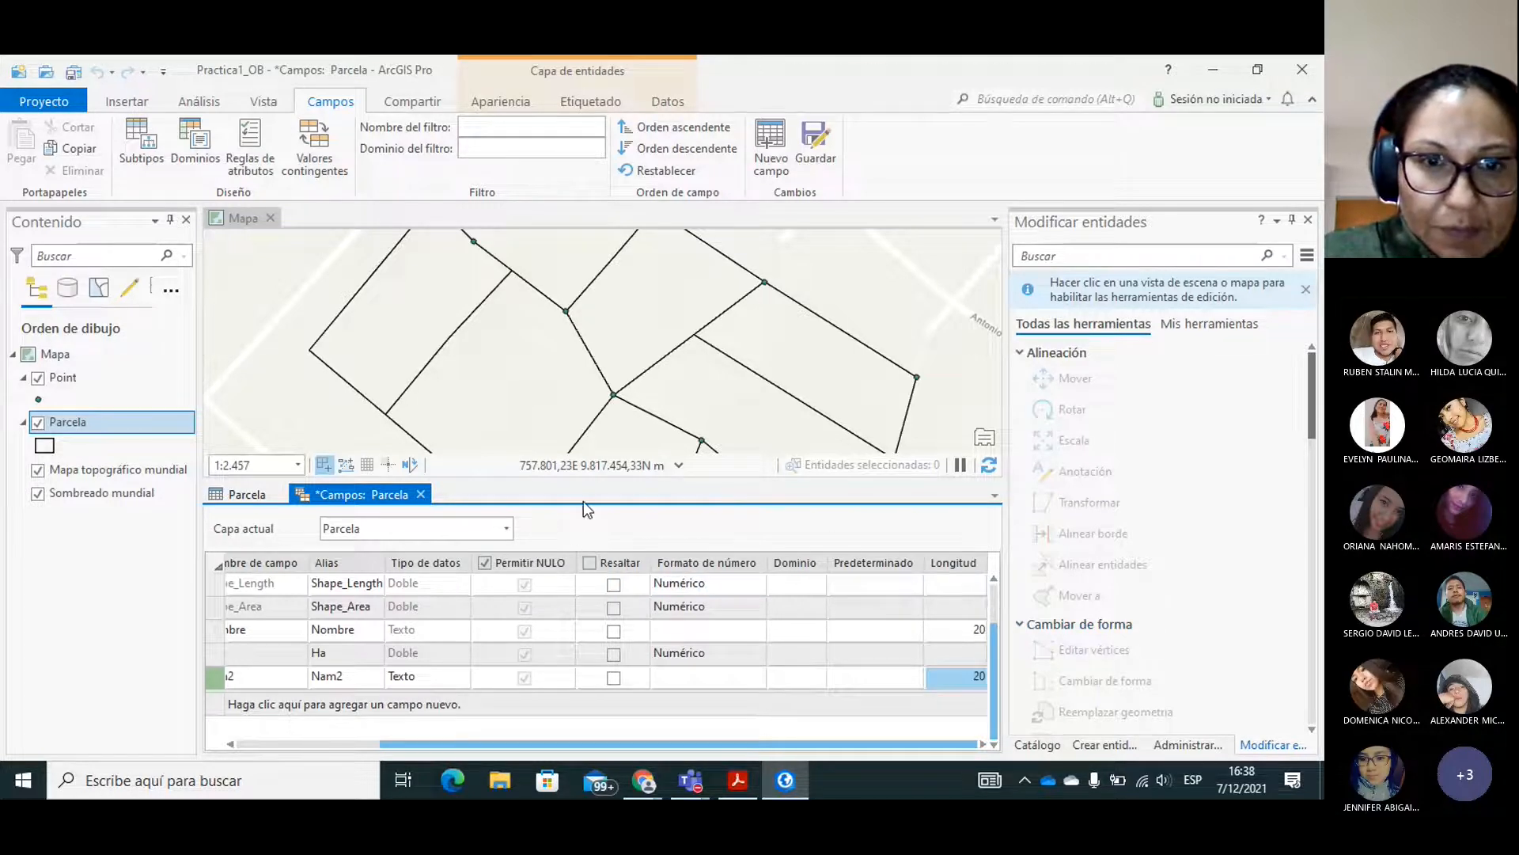
left_click(638, 670)
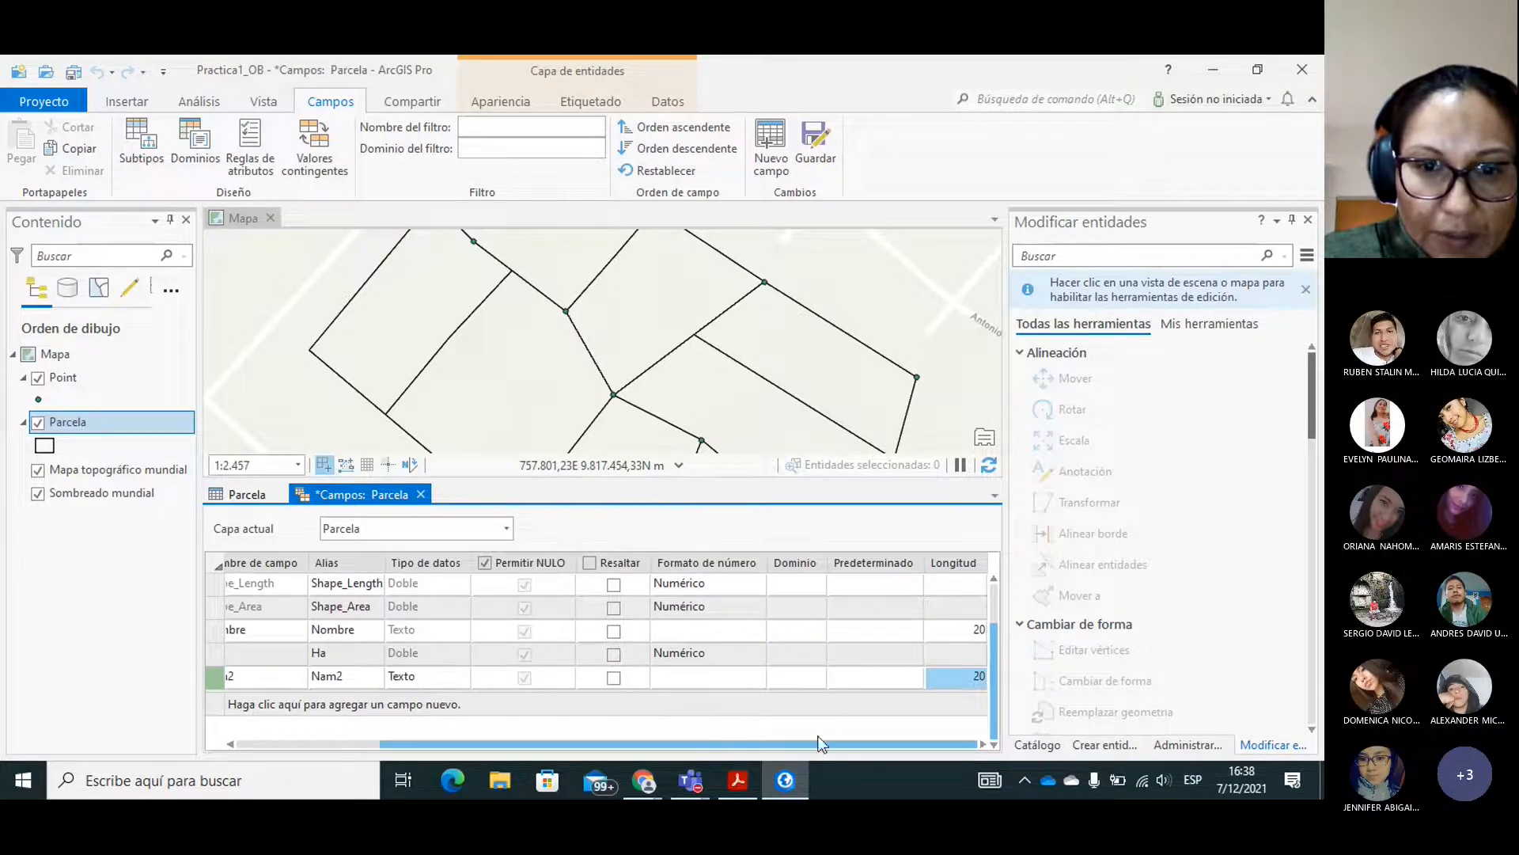
left_click_drag(811, 742, 606, 744)
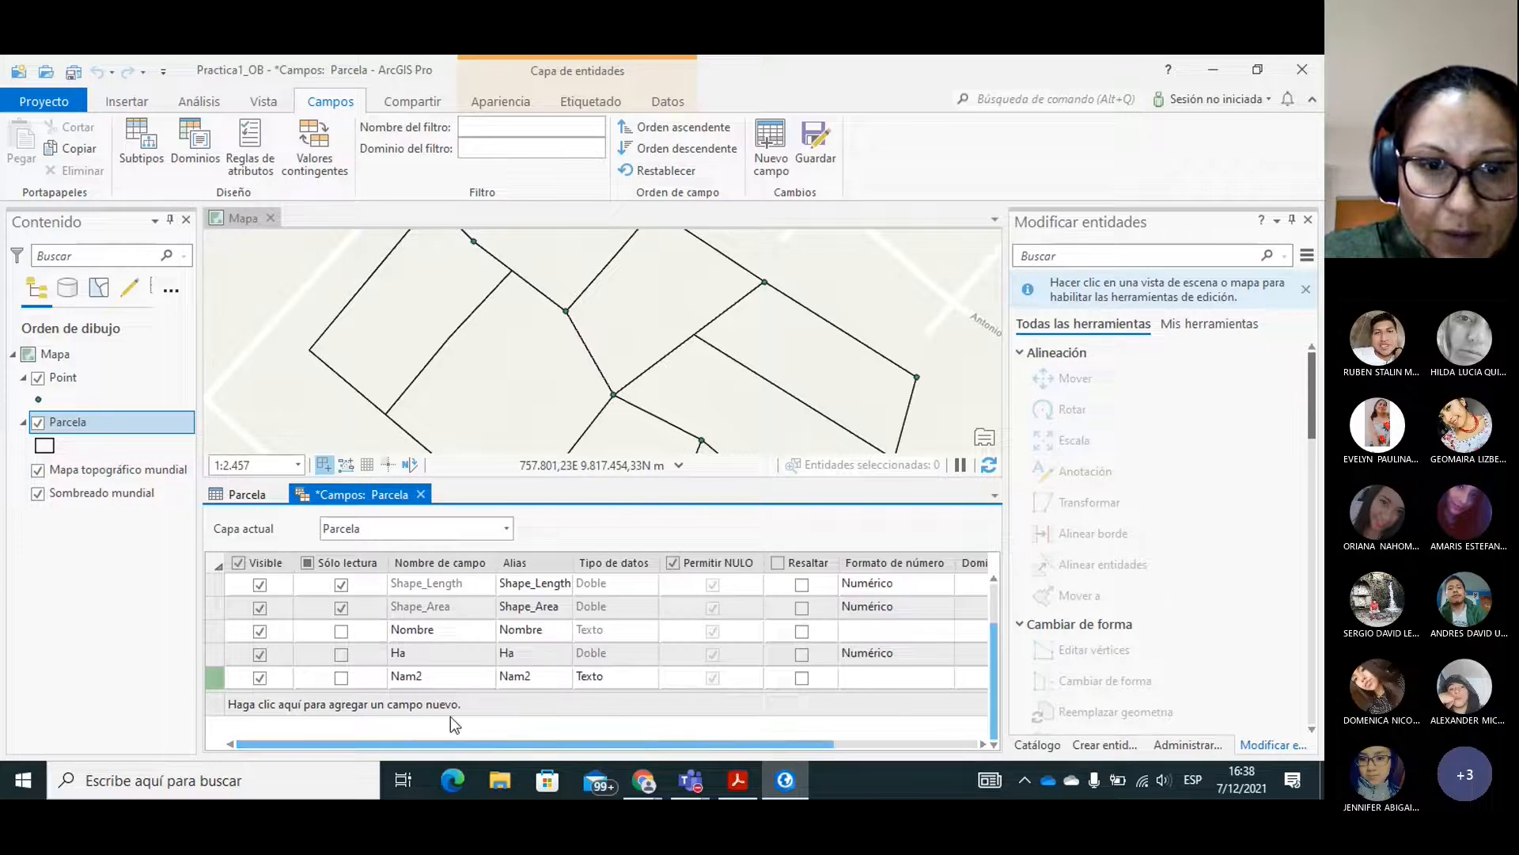
Add another field with the default name Campo and type Largo, check the Parcela table and save the field changes.
left_click(502, 711)
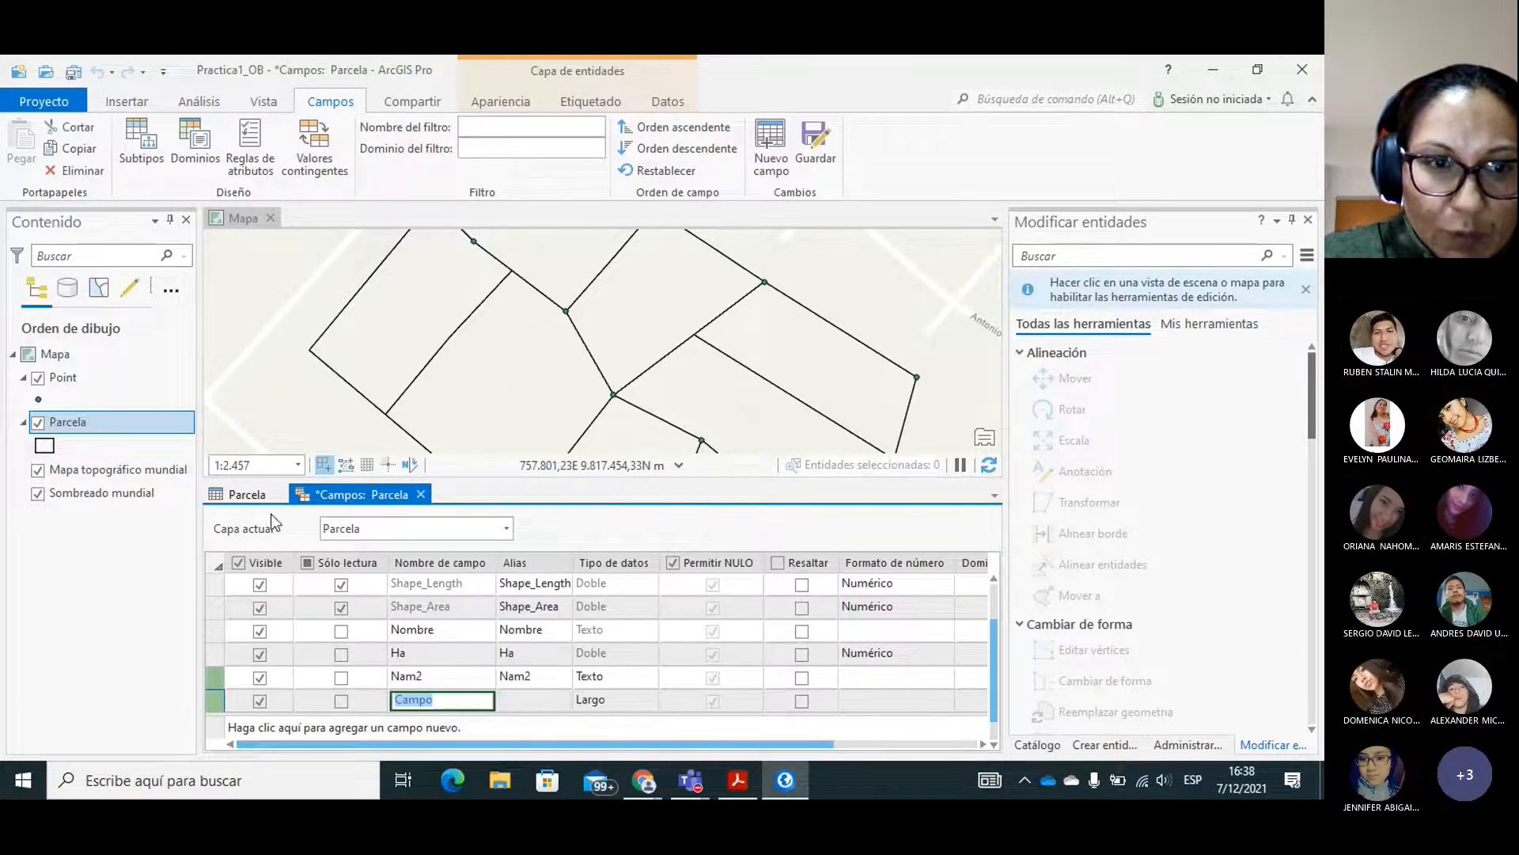
left_click(252, 494)
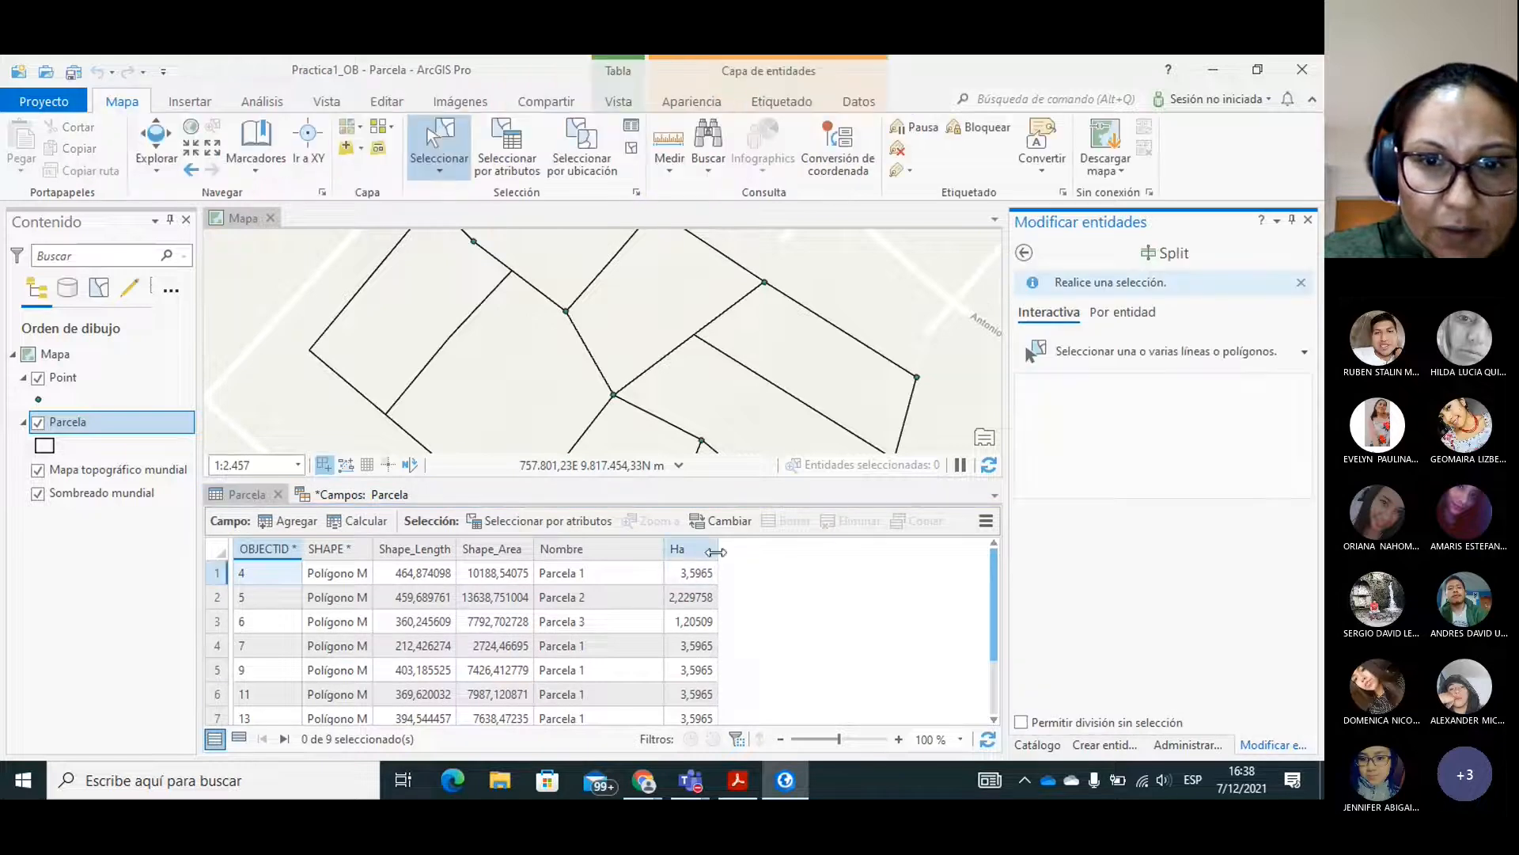
left_click(326, 495)
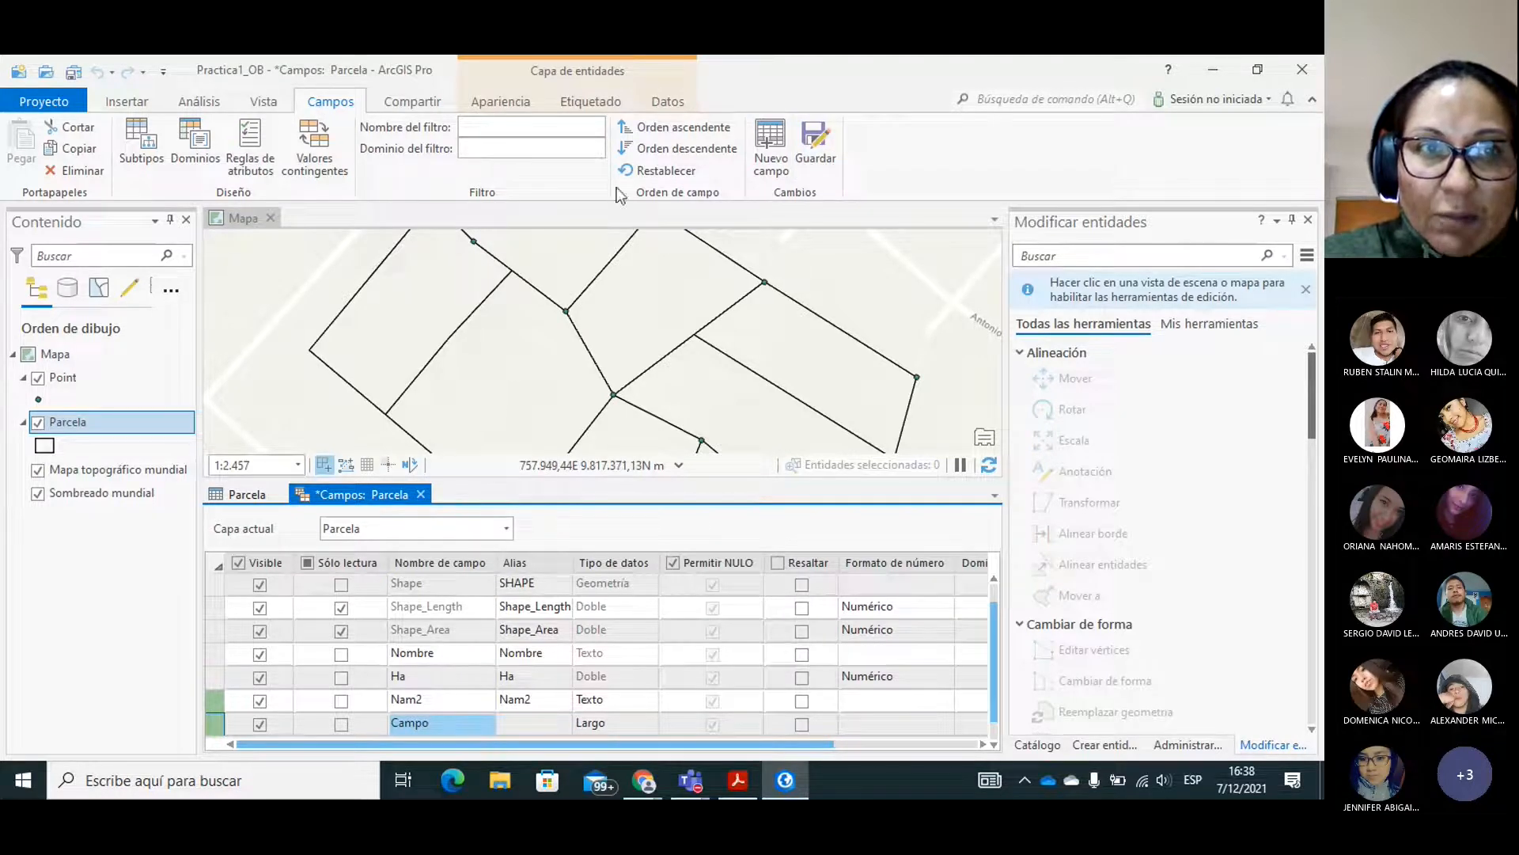
left_click(812, 144)
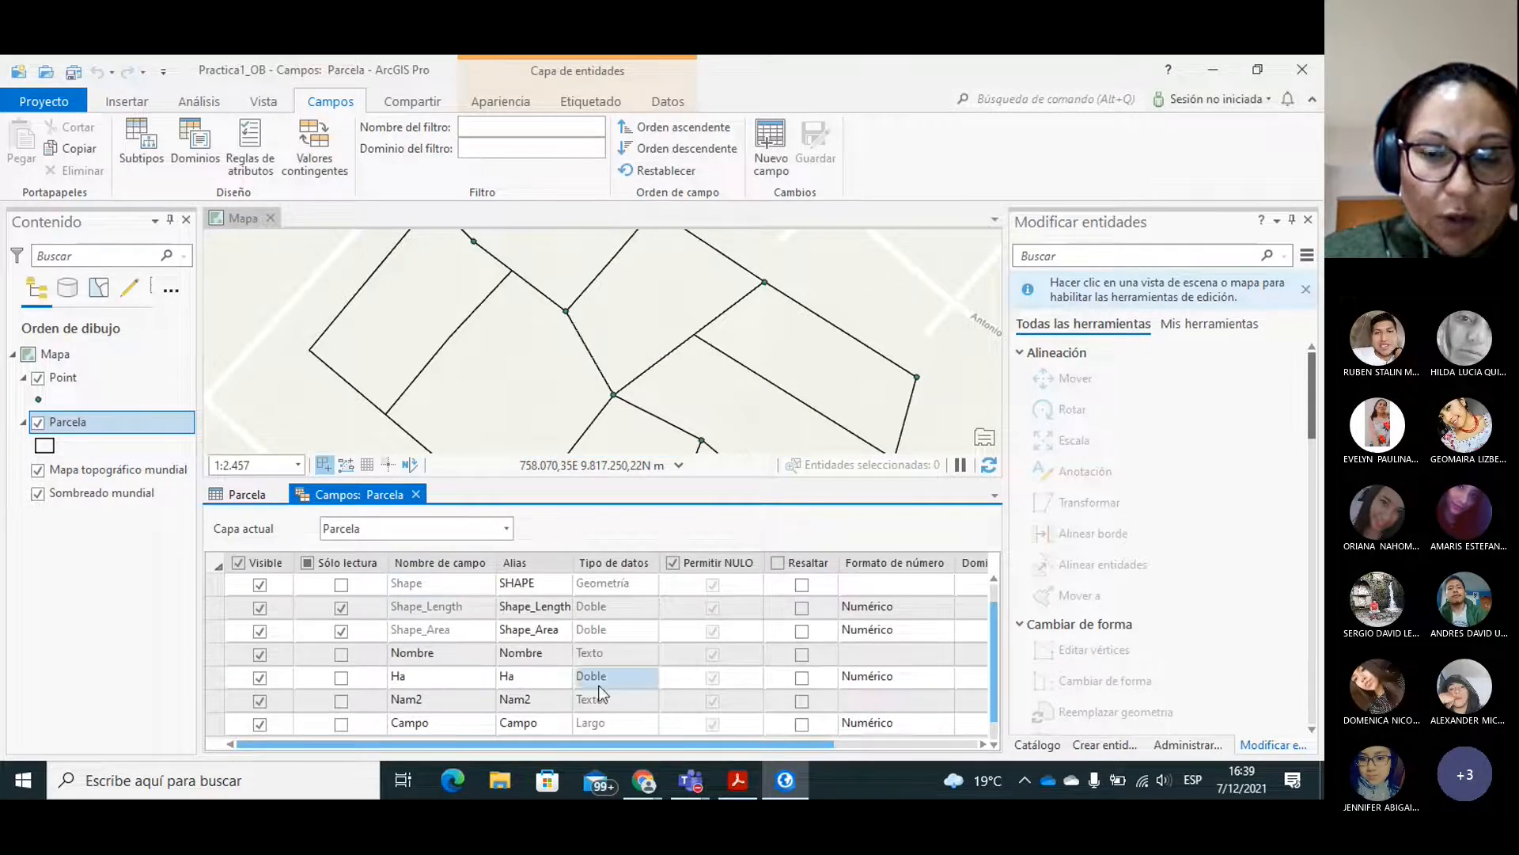
Try to select the extra Campo field's row in the Parcela field list.
scroll(991, 638, "down", 1)
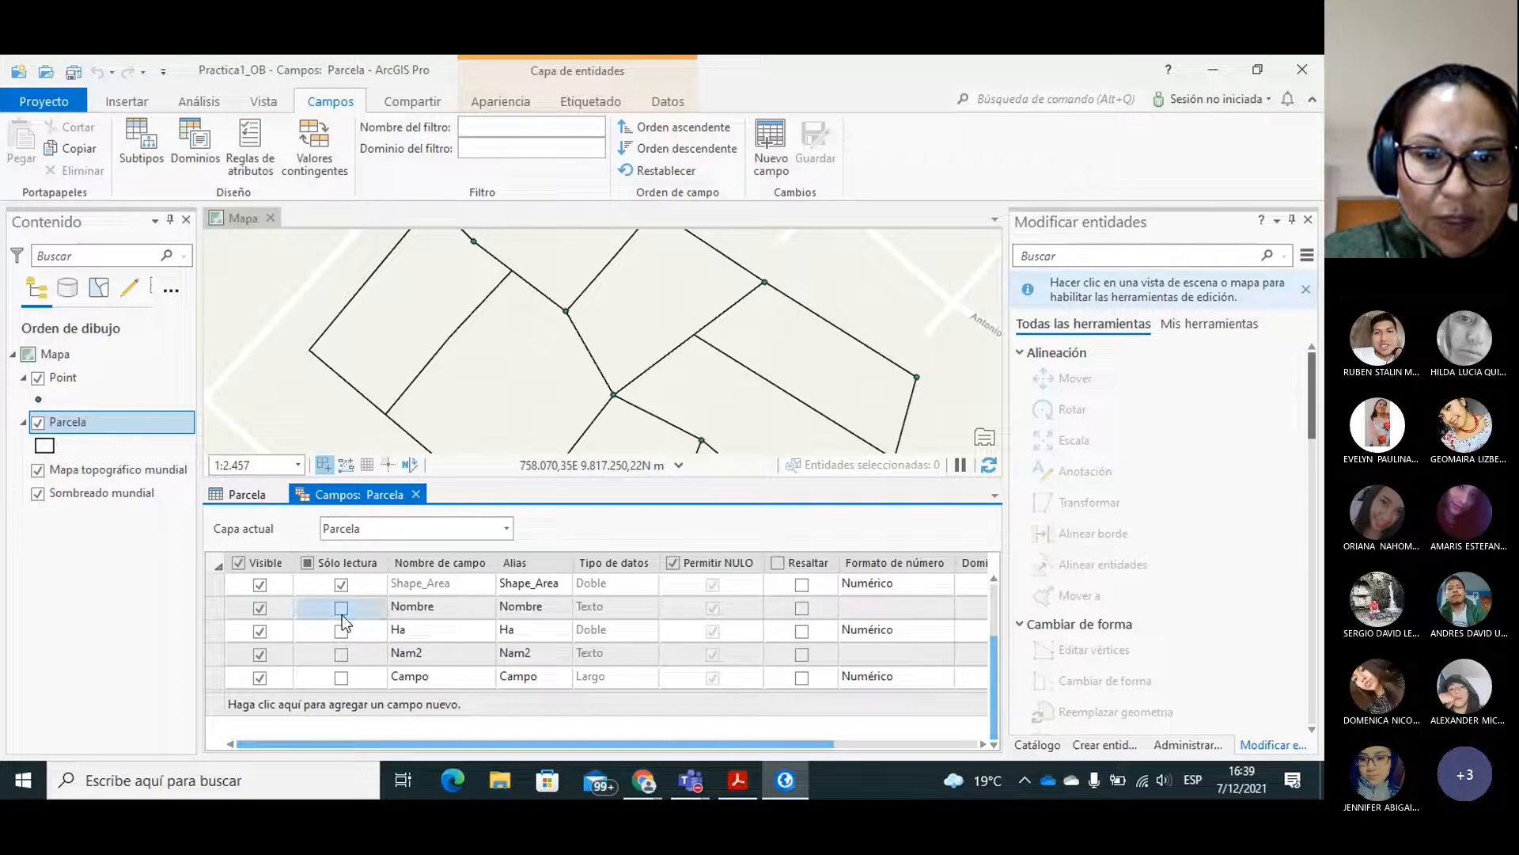
left_click(239, 678)
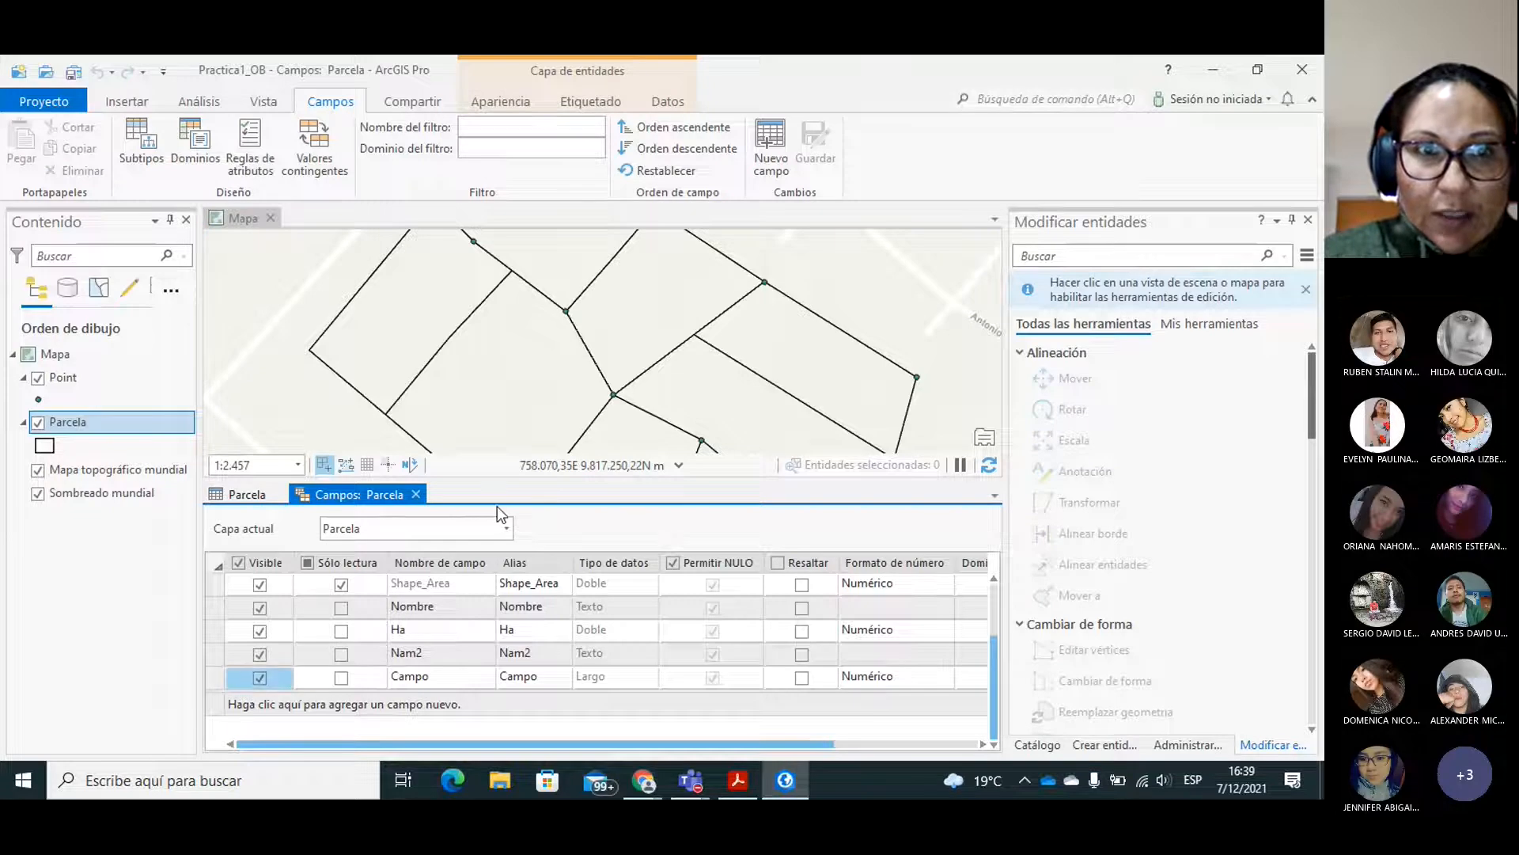
right_click(236, 680)
left_click(236, 681)
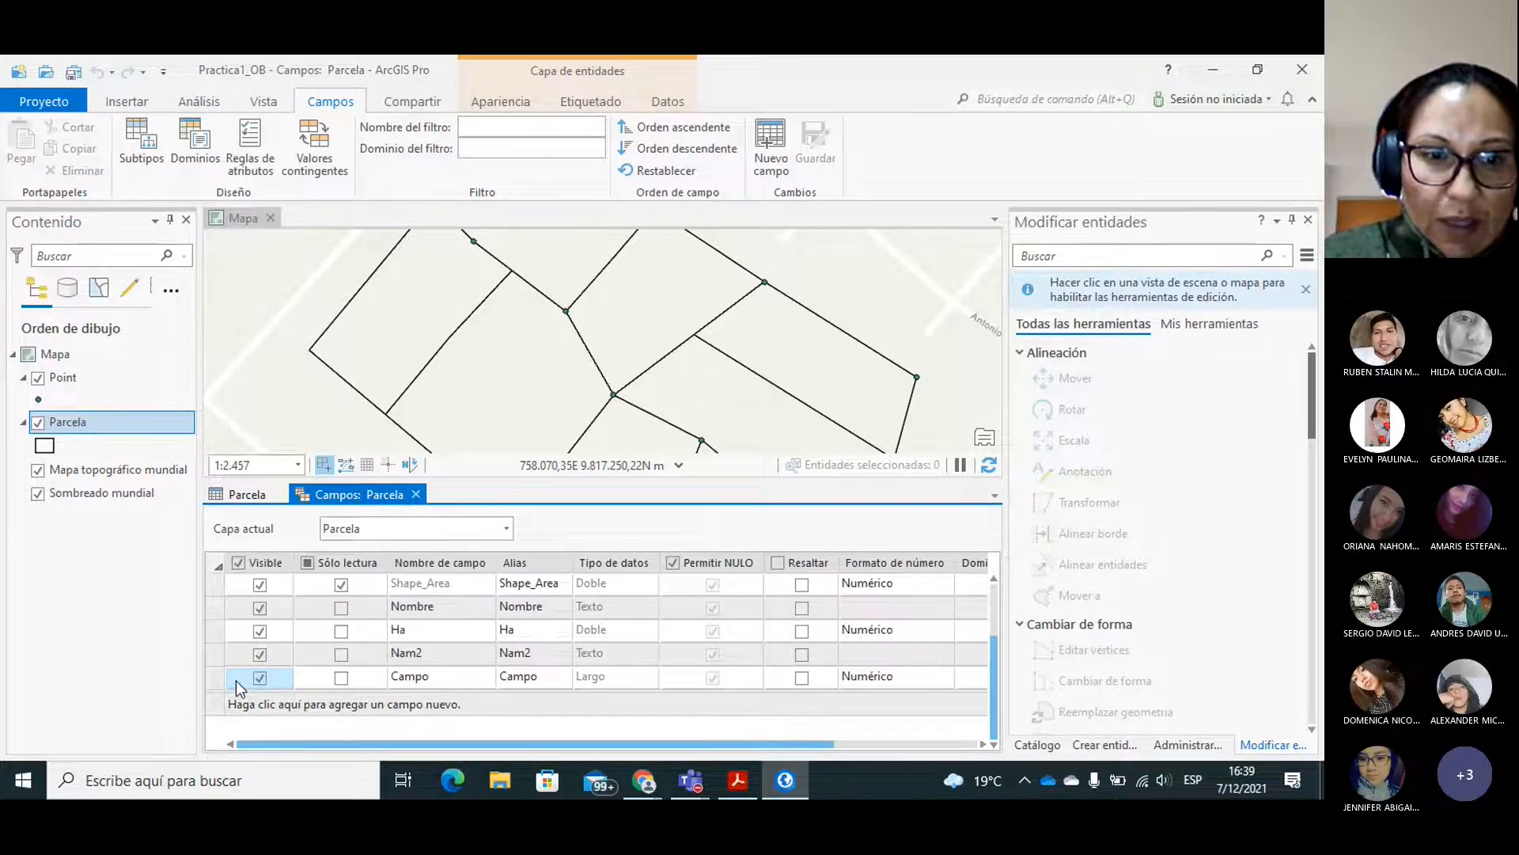
Delete the extra Campo field from the Parcela attribute table and confirm its permanent removal.
left_click(247, 494)
left_click_drag(999, 601, 1004, 546)
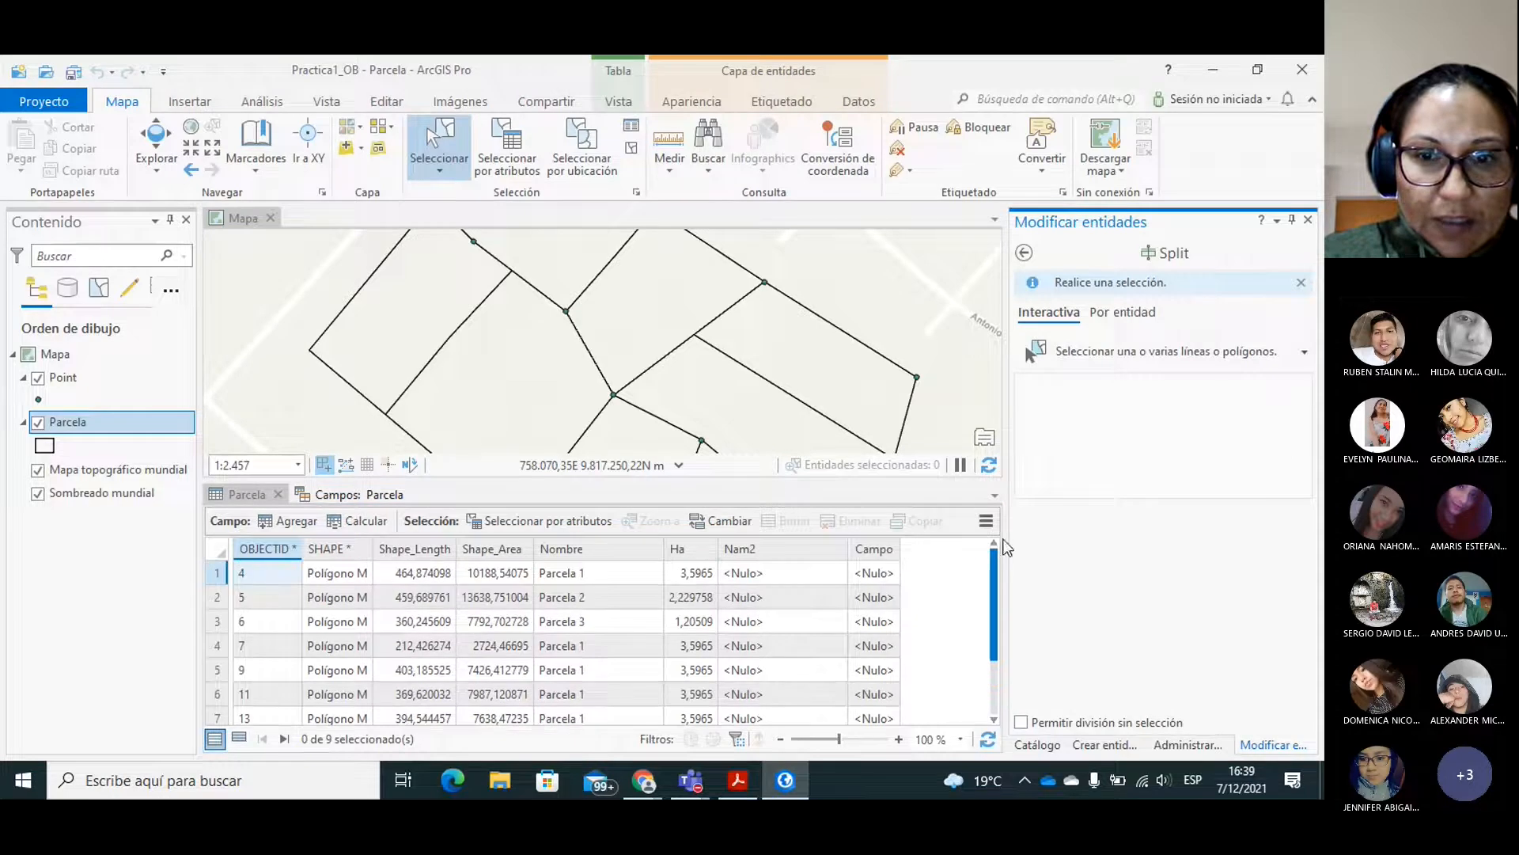
left_click(884, 551)
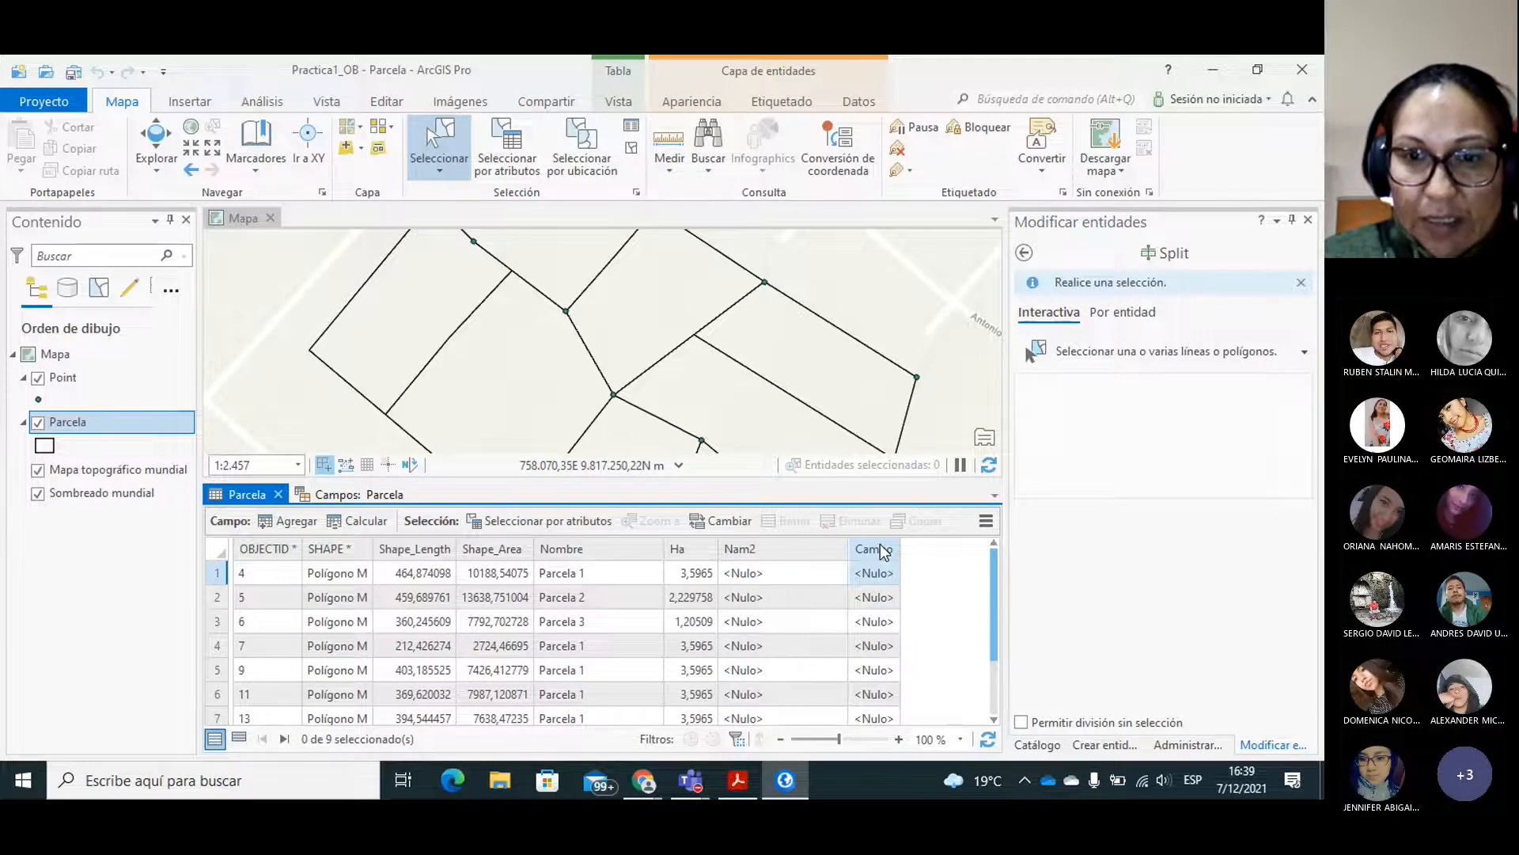
right_click(884, 552)
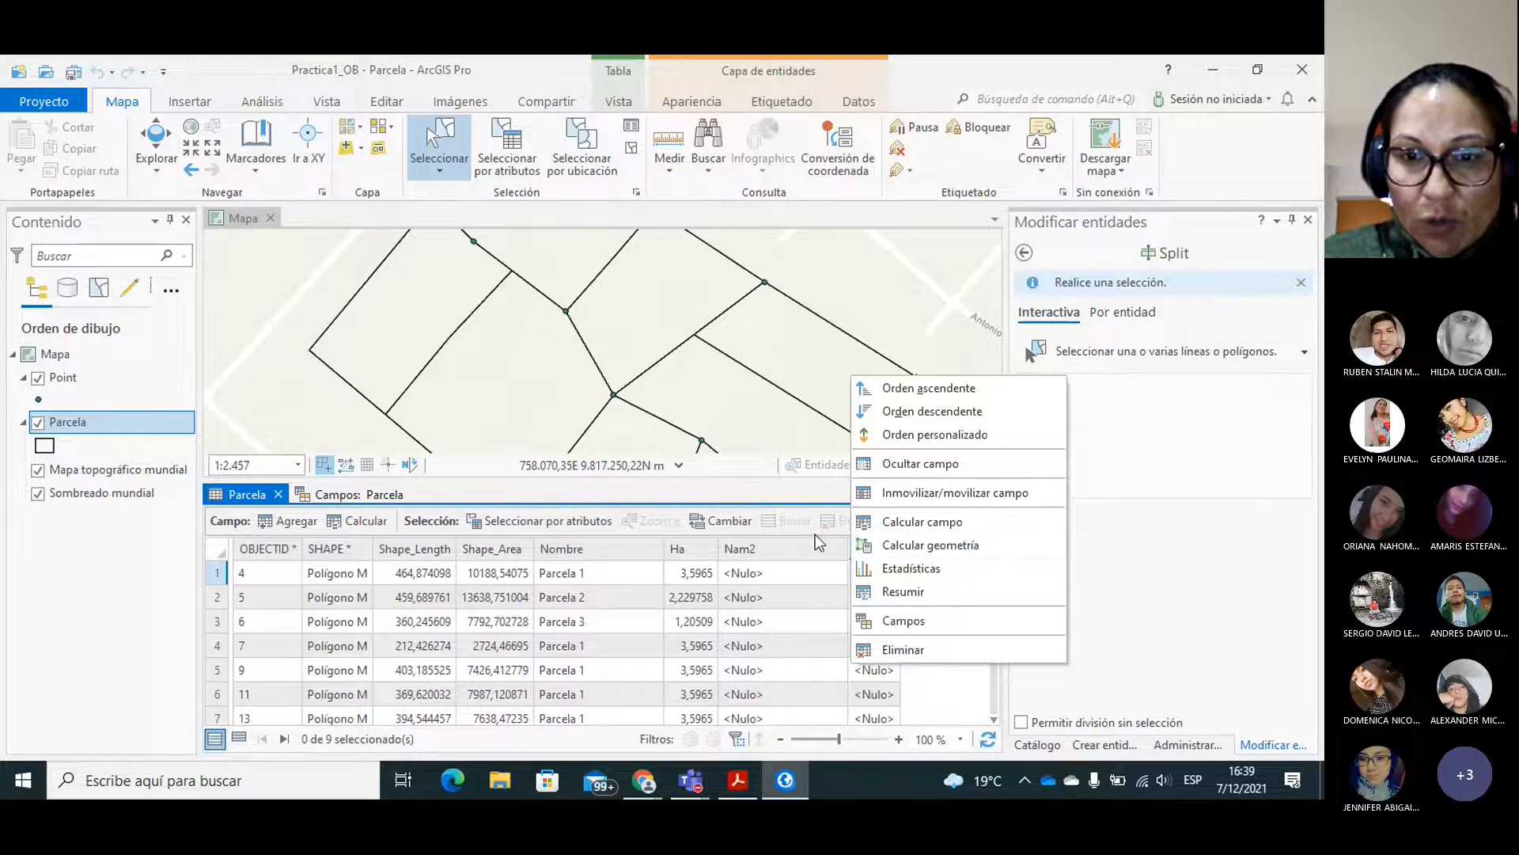
left_click(814, 492)
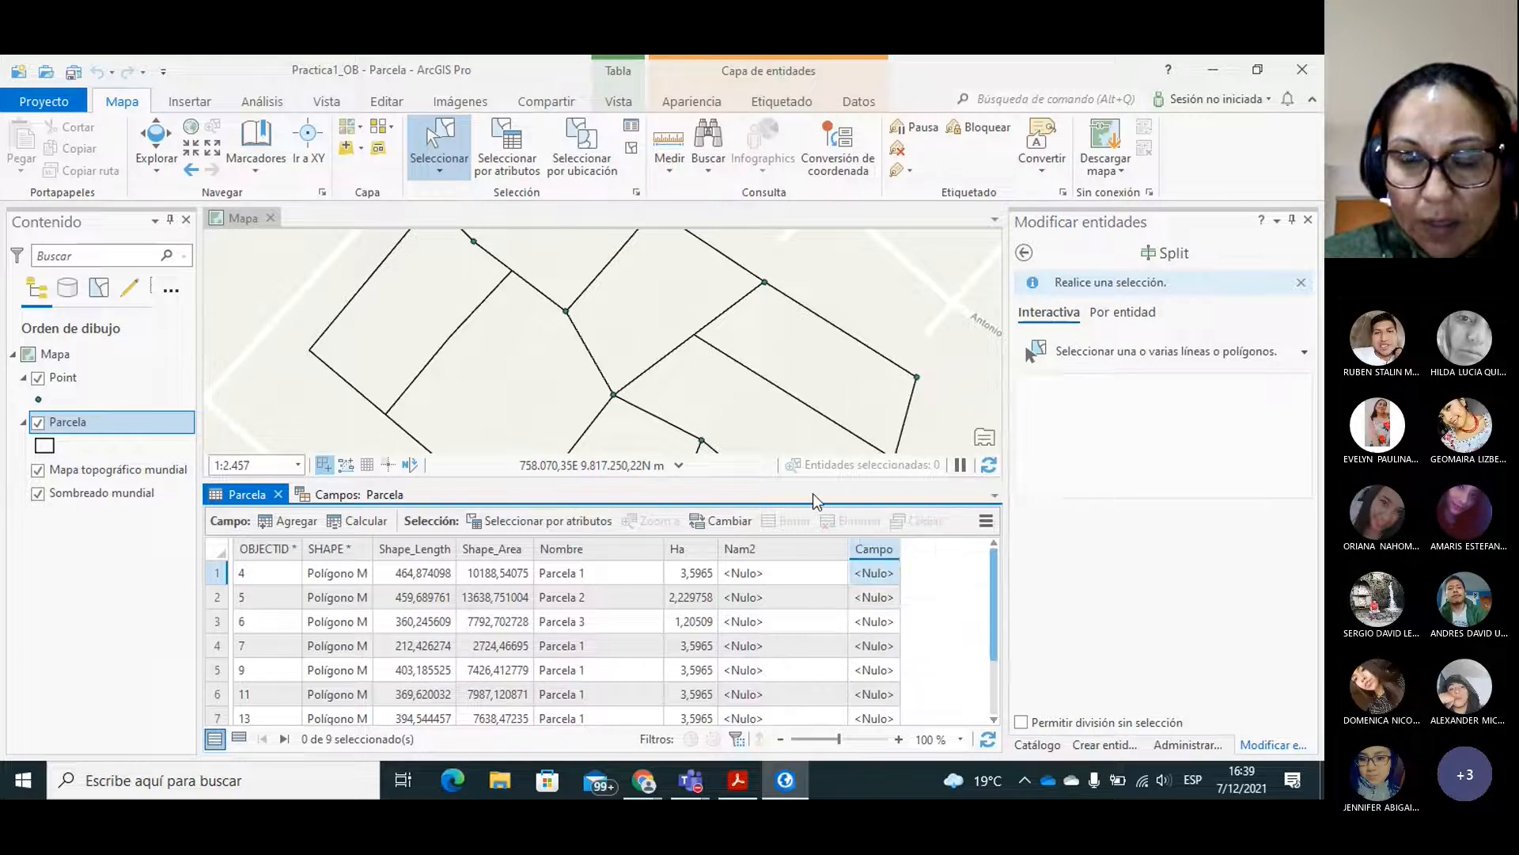
right_click(870, 554)
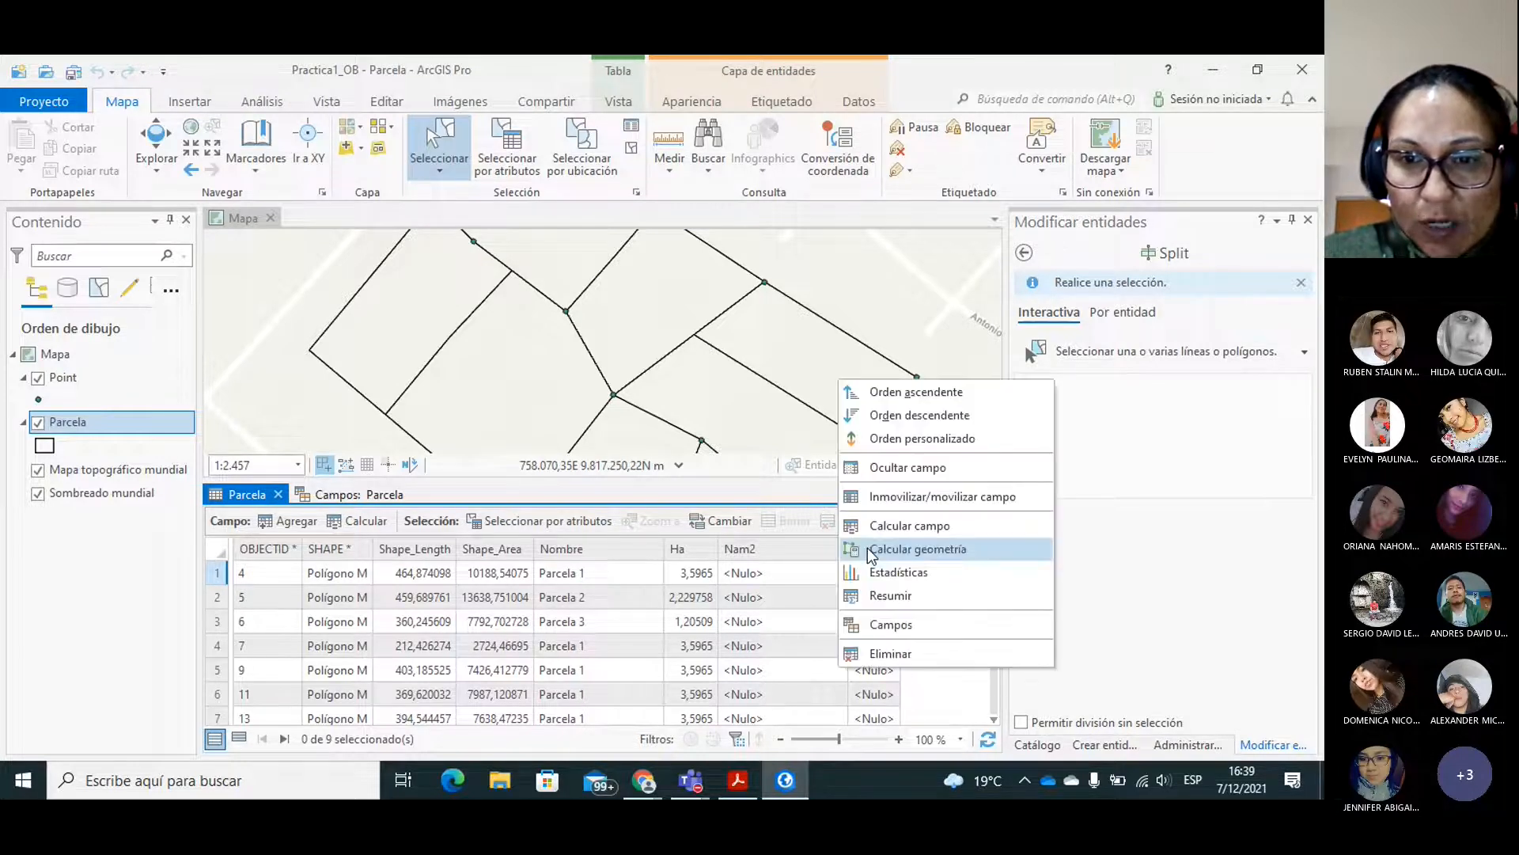
left_click(890, 653)
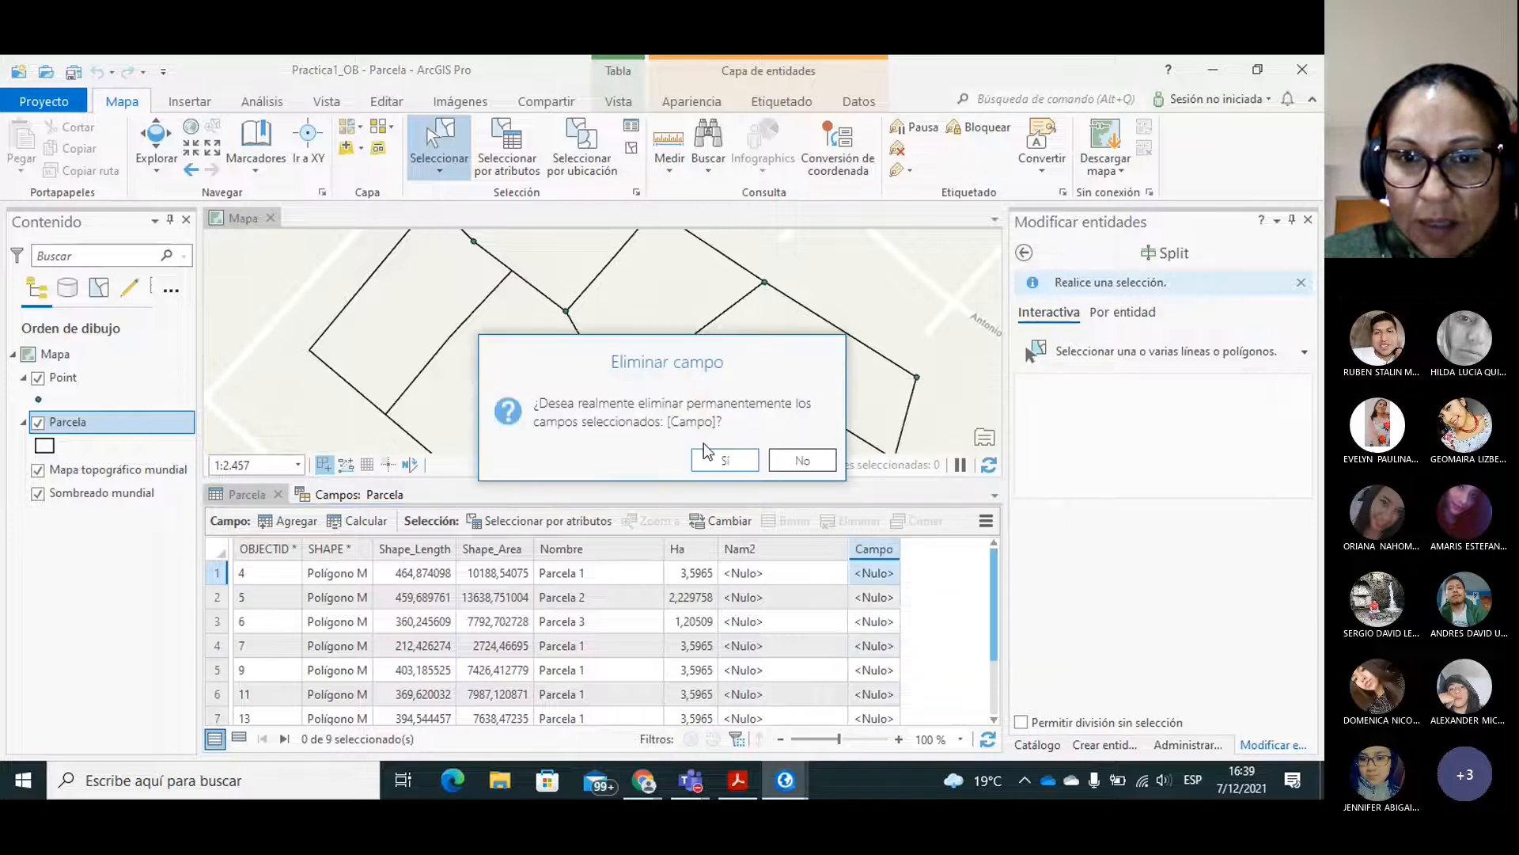
left_click(716, 455)
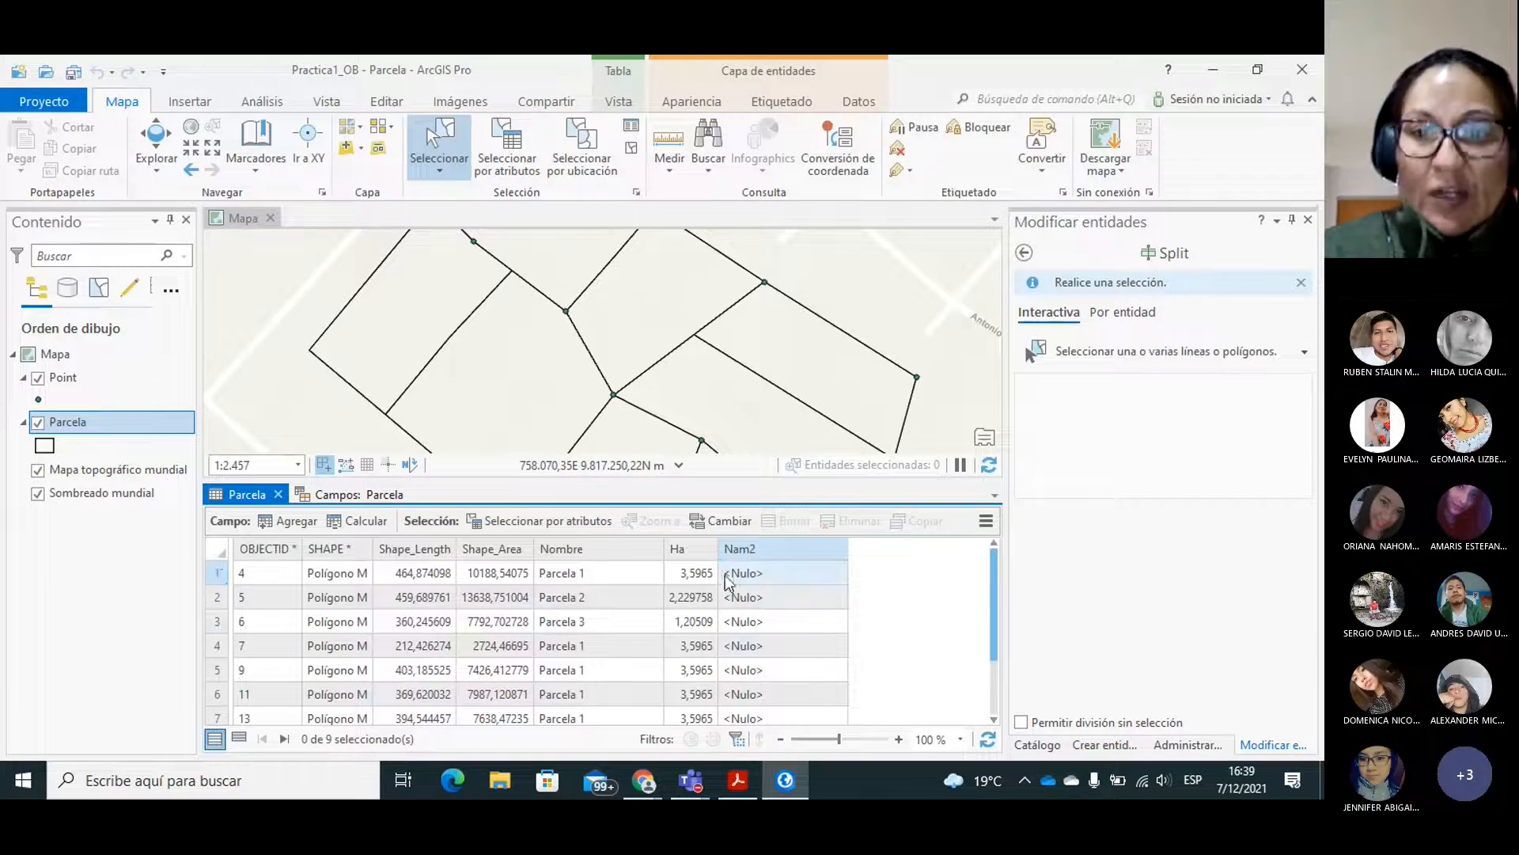
Select the small four-sided lot at the northern corner of the parcels and enter the owner's full name in its Nam2 field.
mouse_move(757, 549)
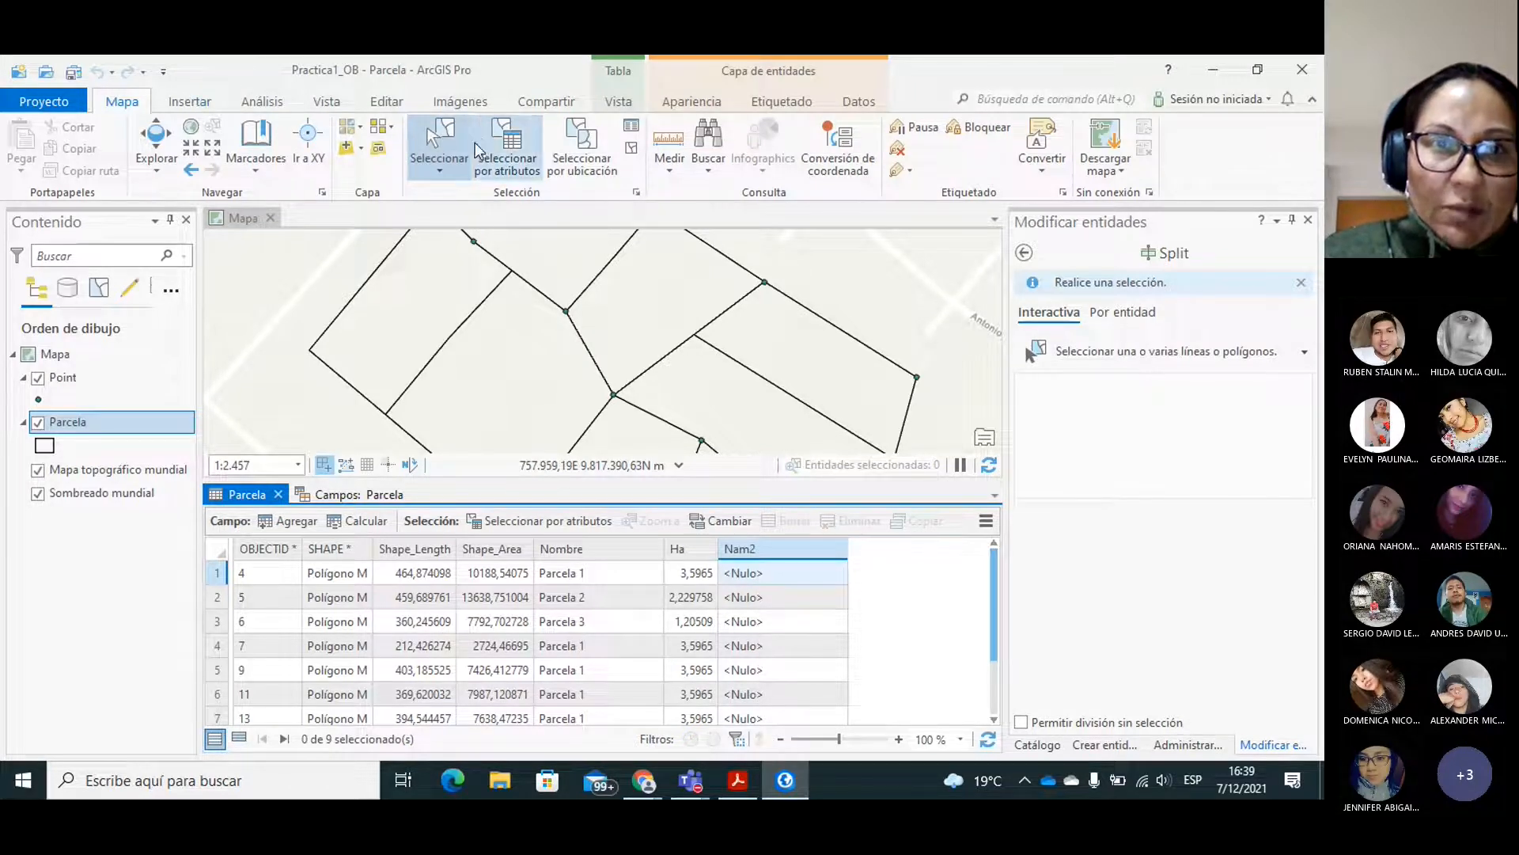
left_click(387, 103)
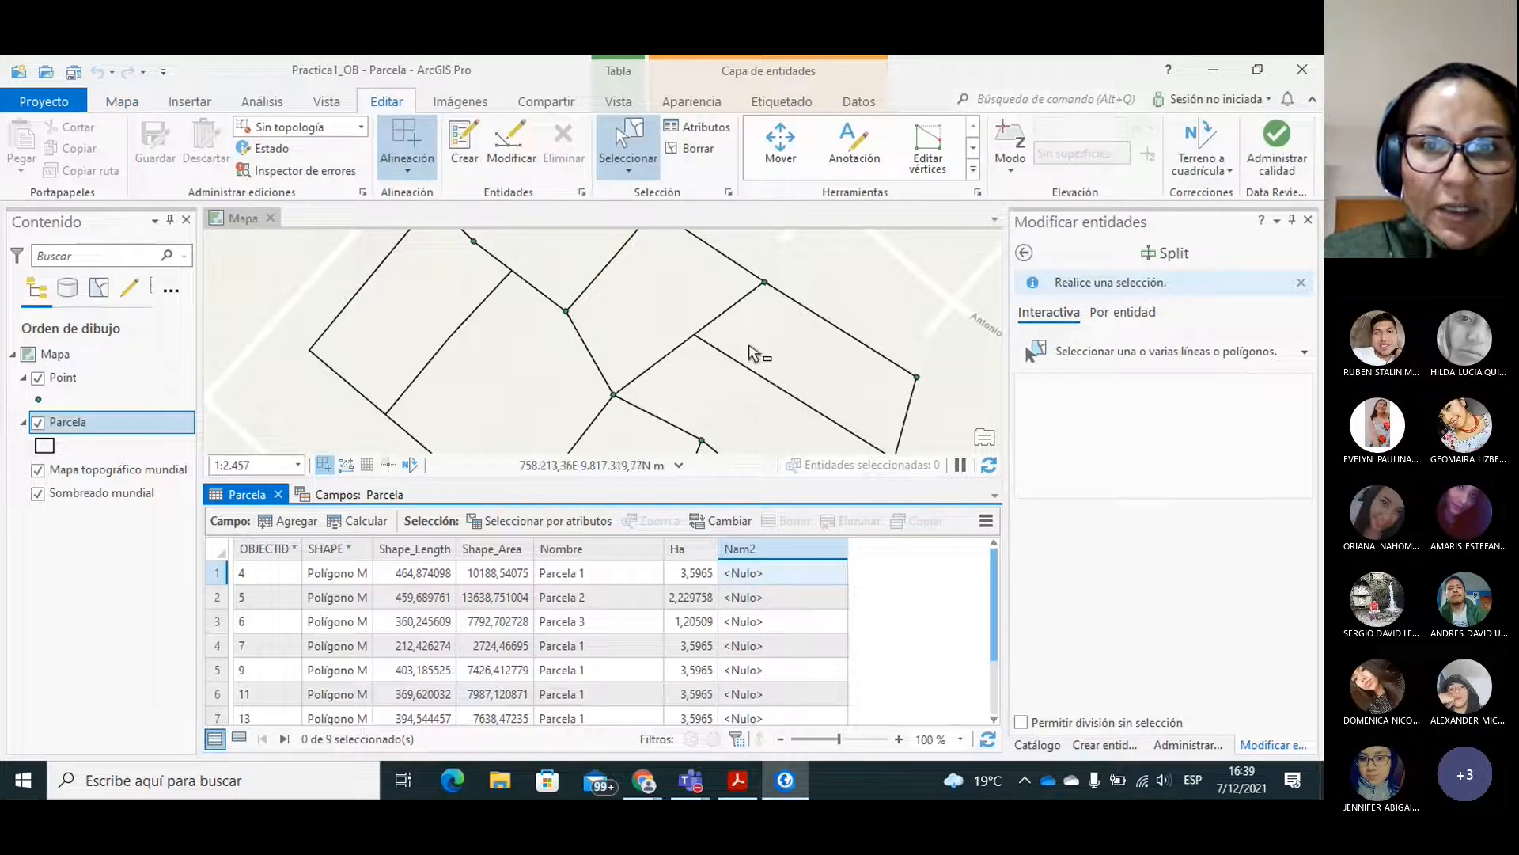
left_click(540, 255)
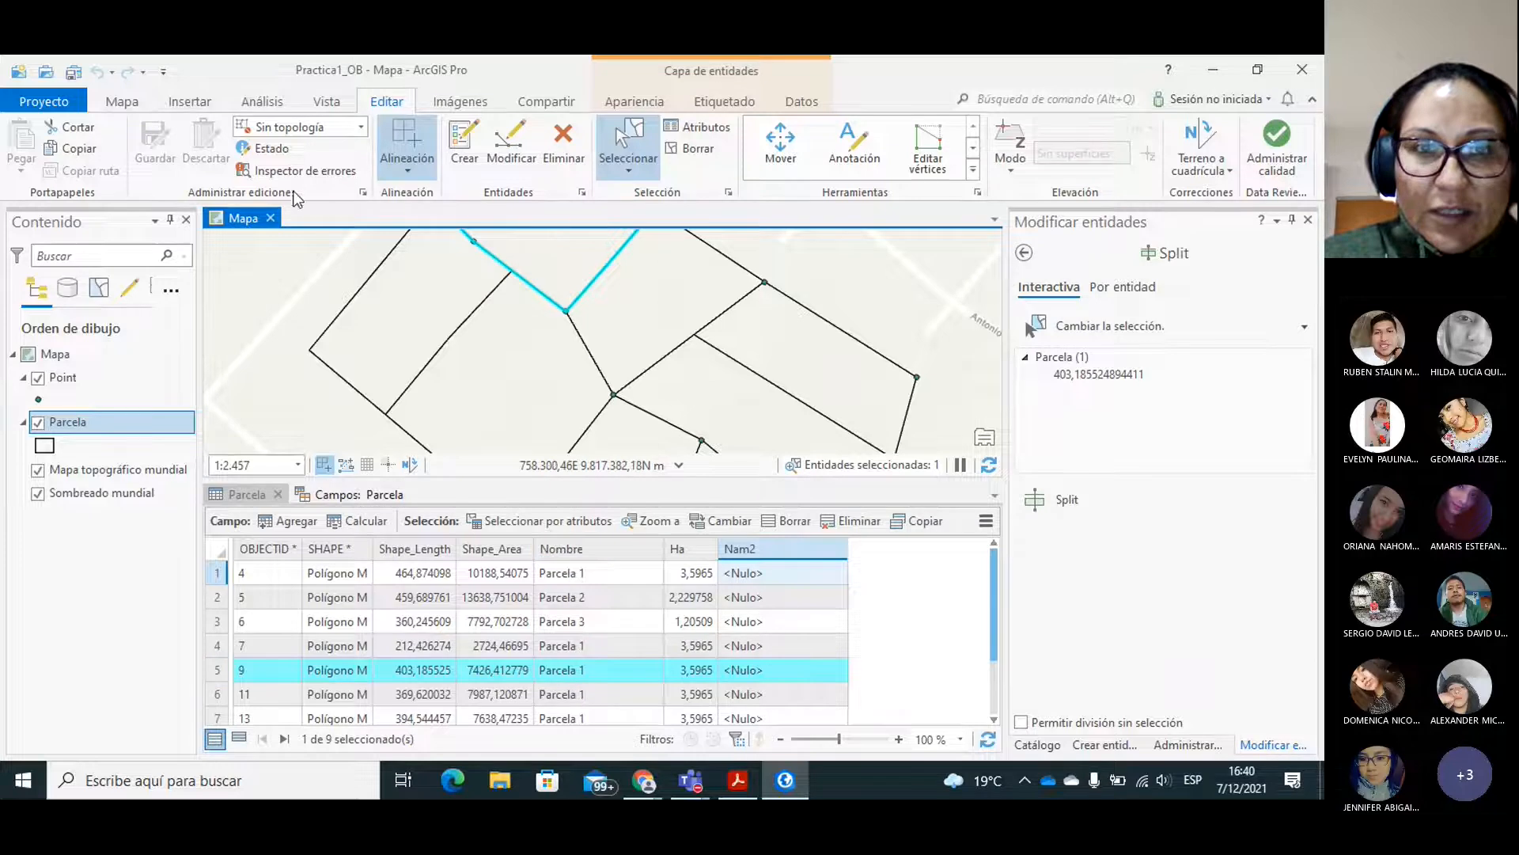
left_click(120, 103)
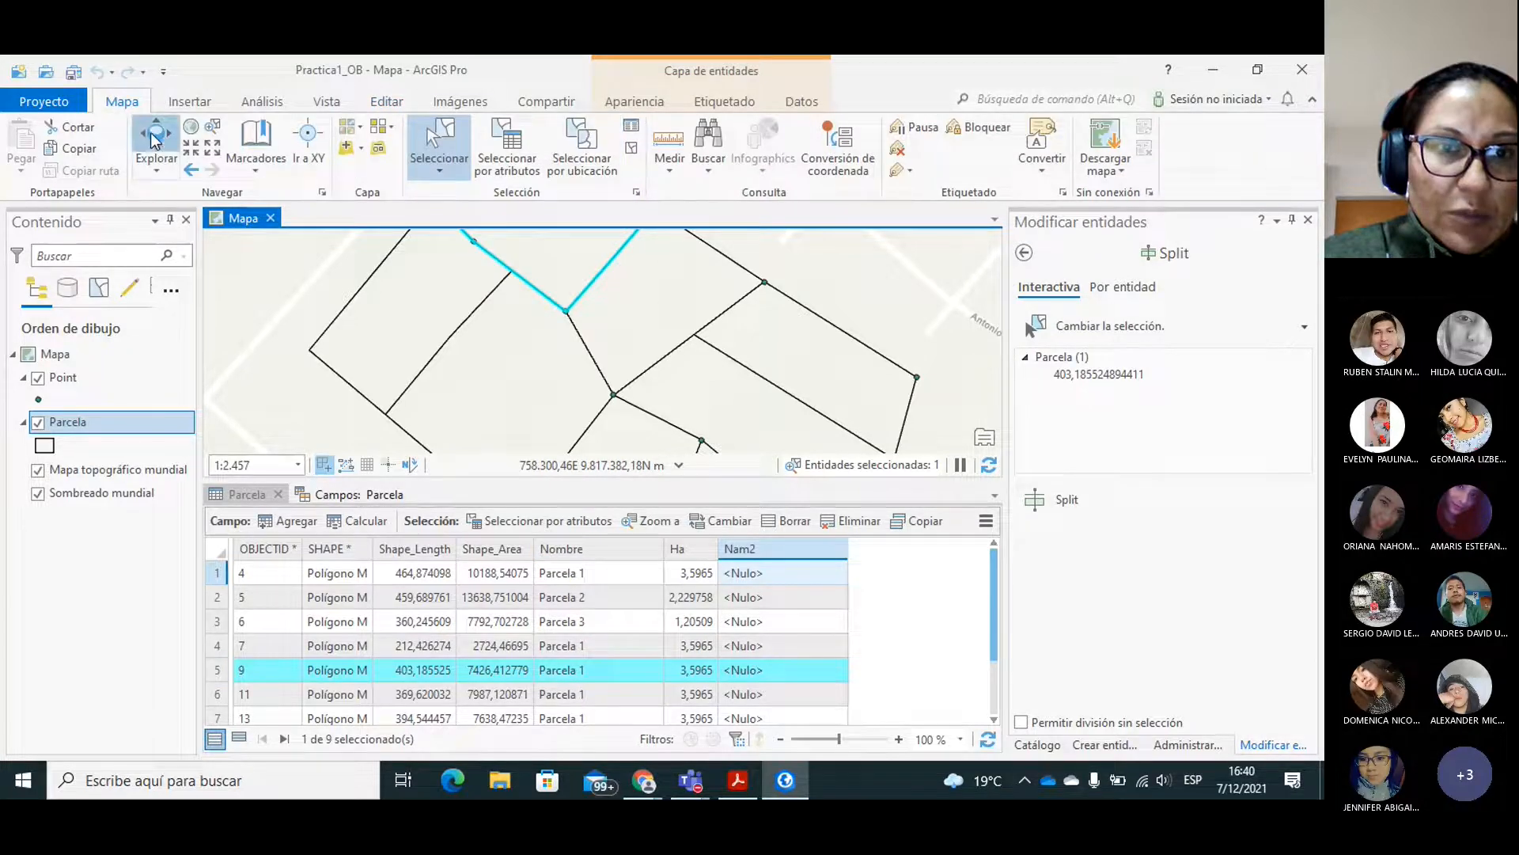
left_click(155, 139)
left_click_drag(416, 303, 417, 412)
left_click_drag(570, 293, 552, 322)
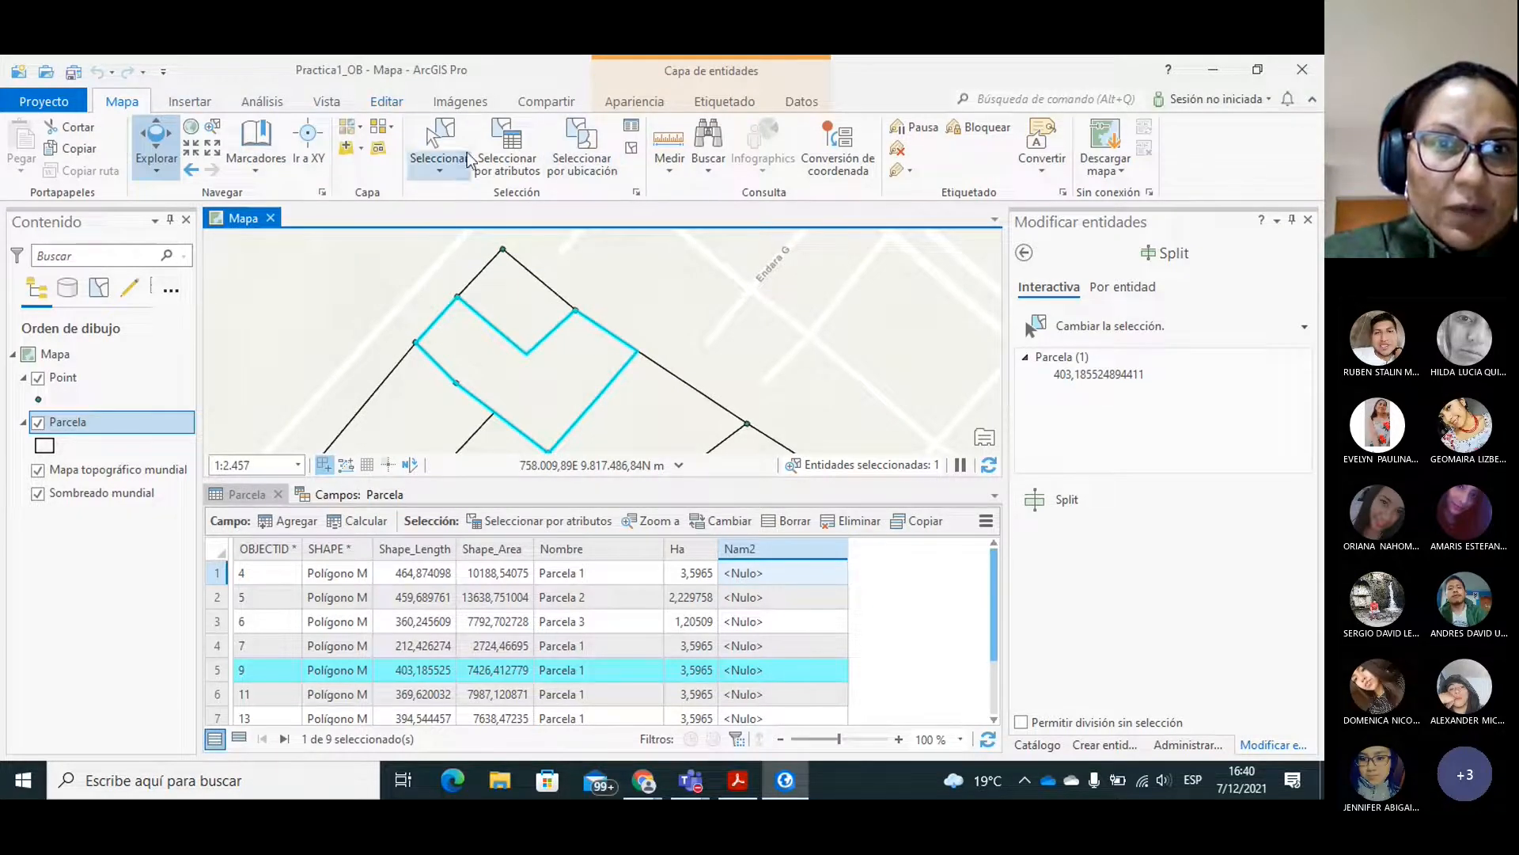
left_click(438, 142)
left_click(504, 331)
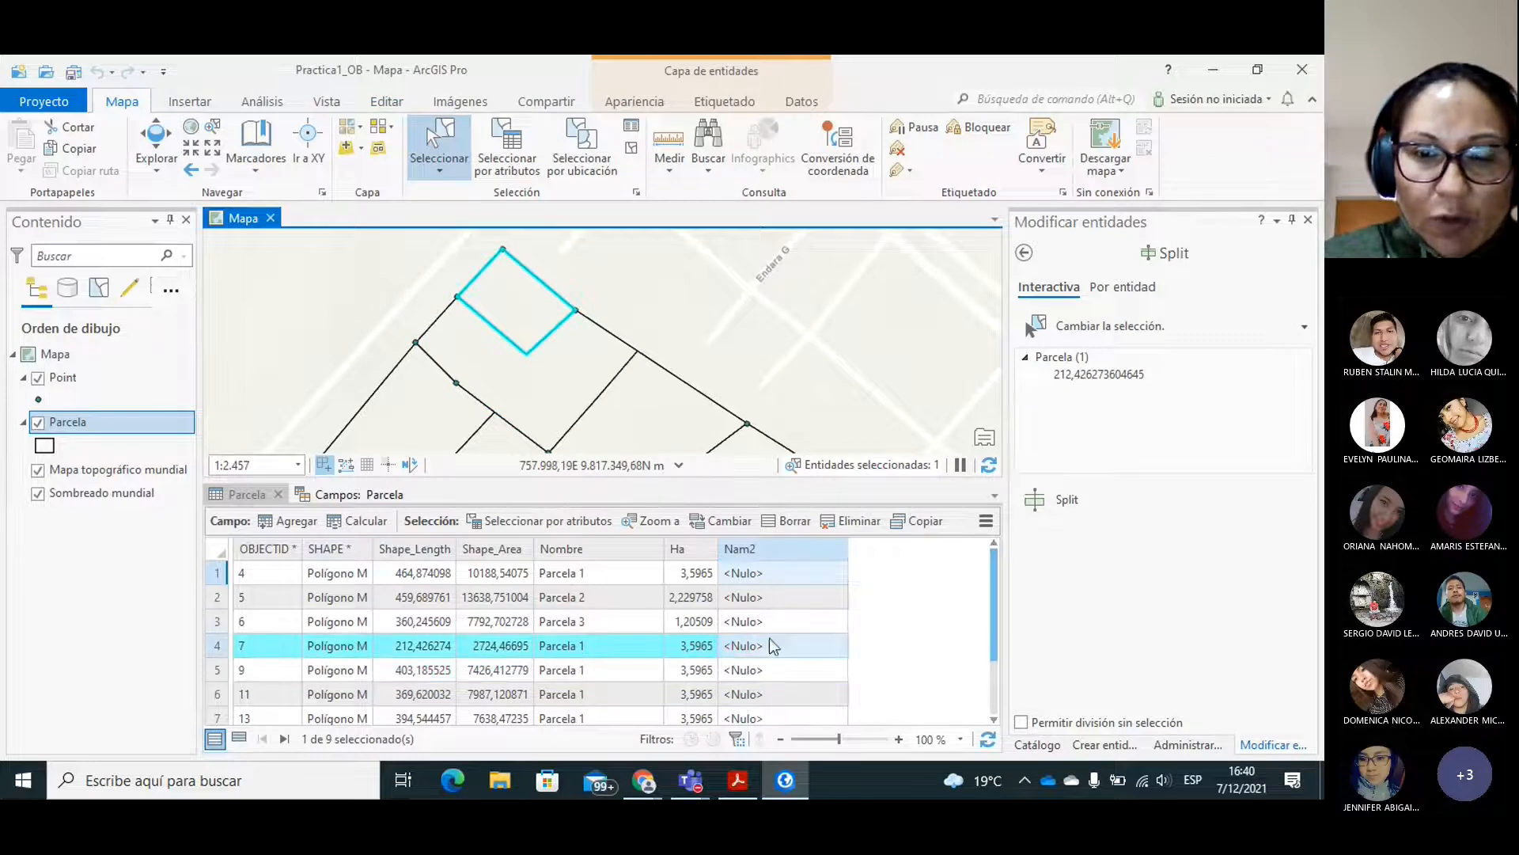
double_click(735, 648)
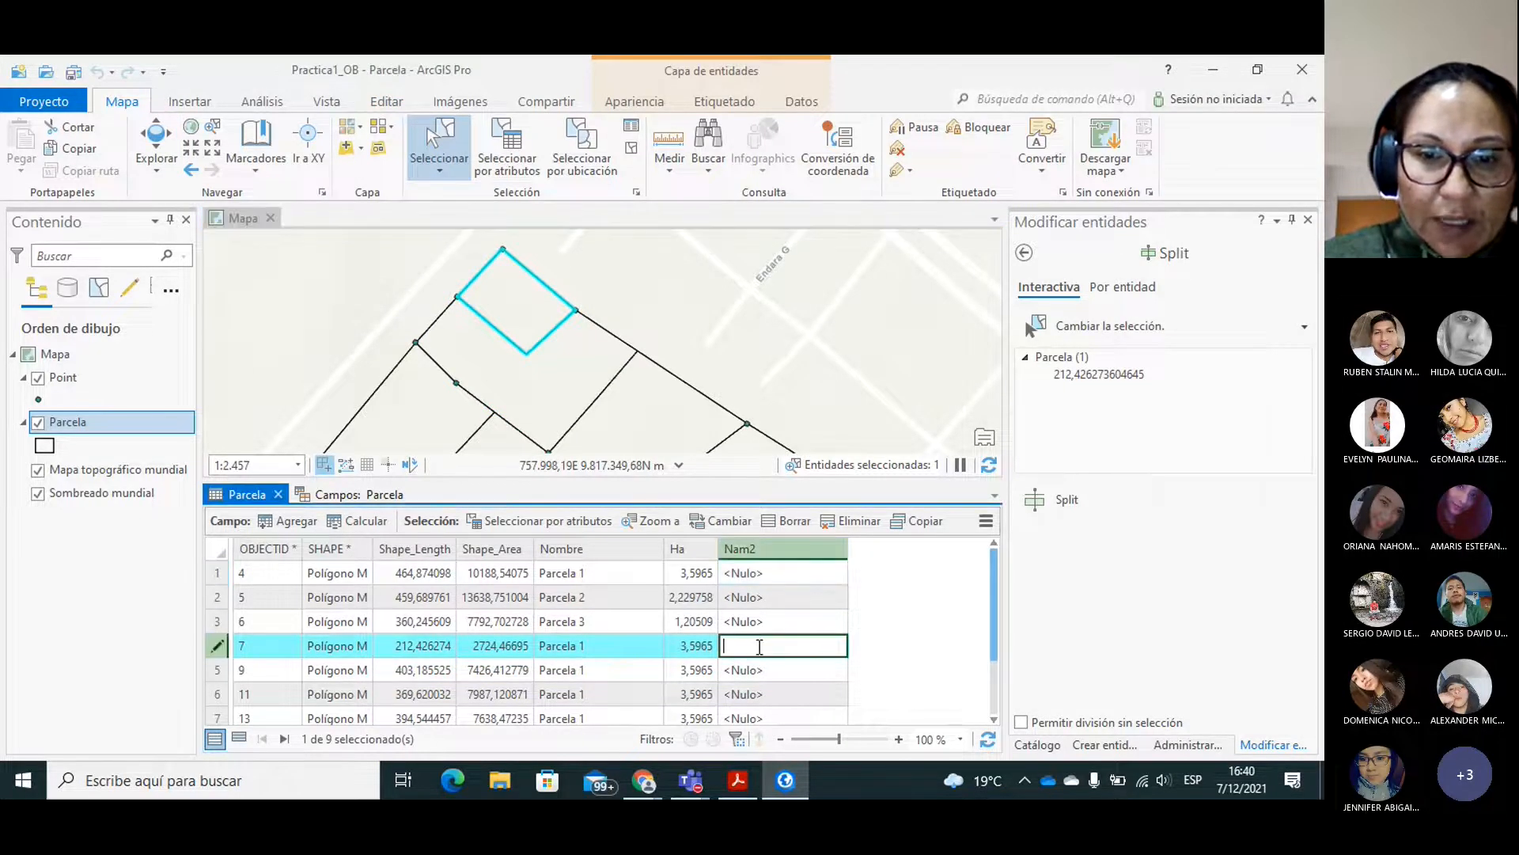
type("Jose Perez")
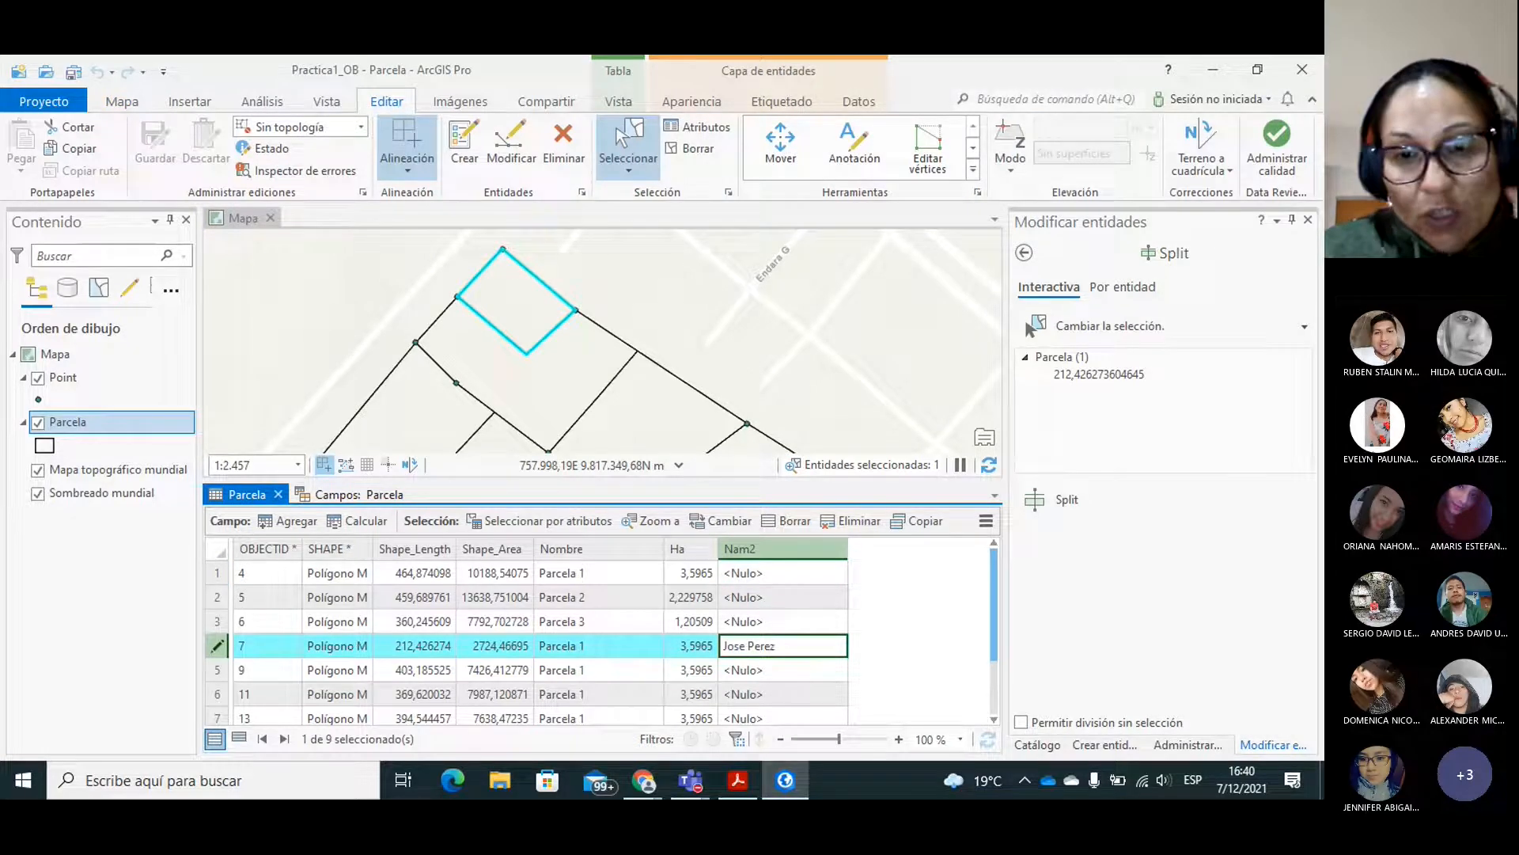
left_click(781, 623)
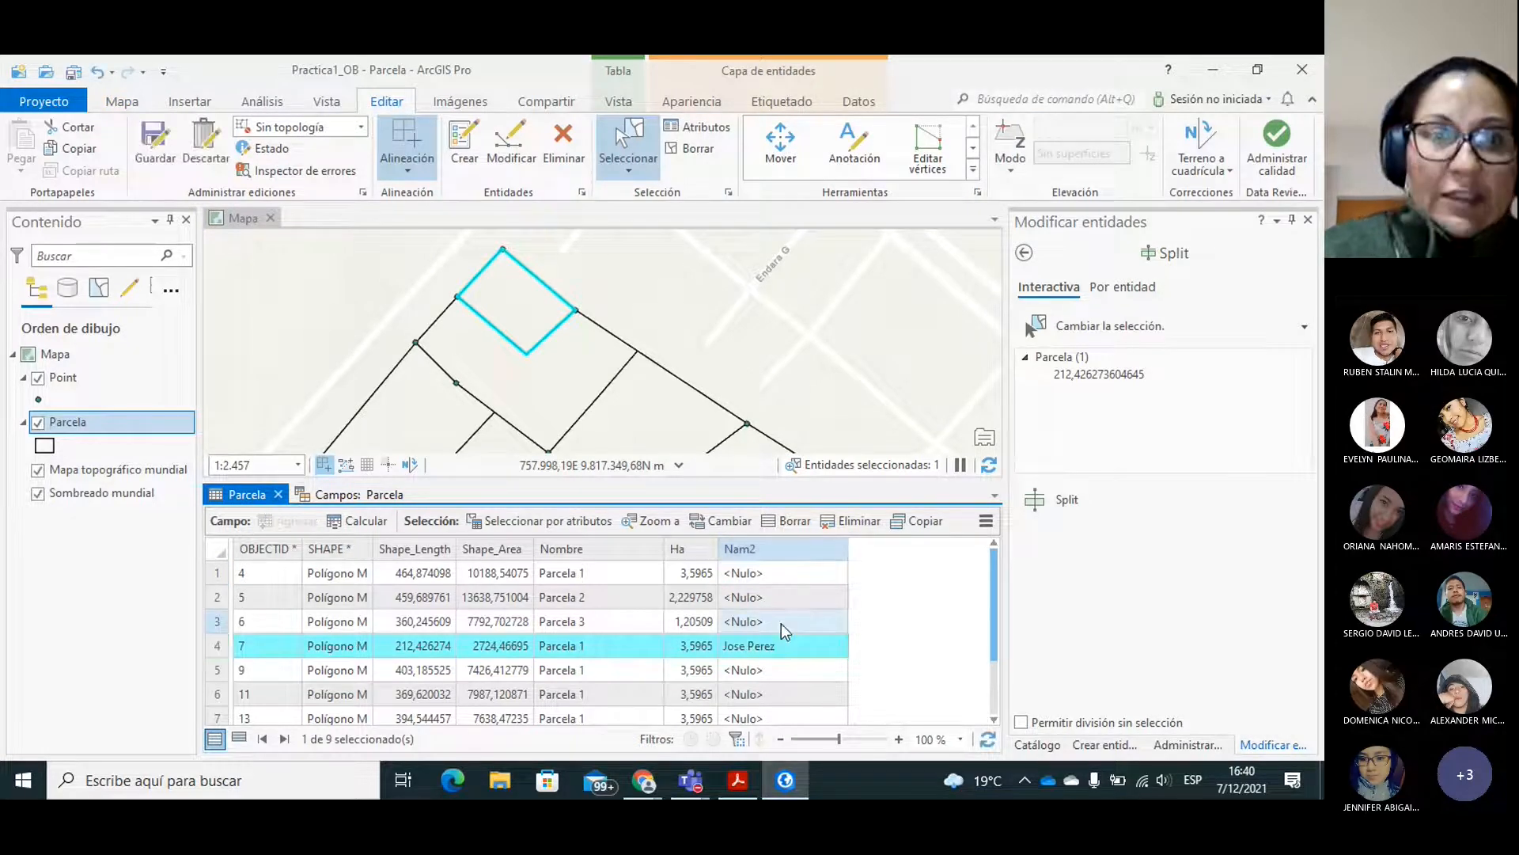
Select the lot wrapping around the small northern corner lot and enter its owner's full name in Nam2.
left_click(552, 401)
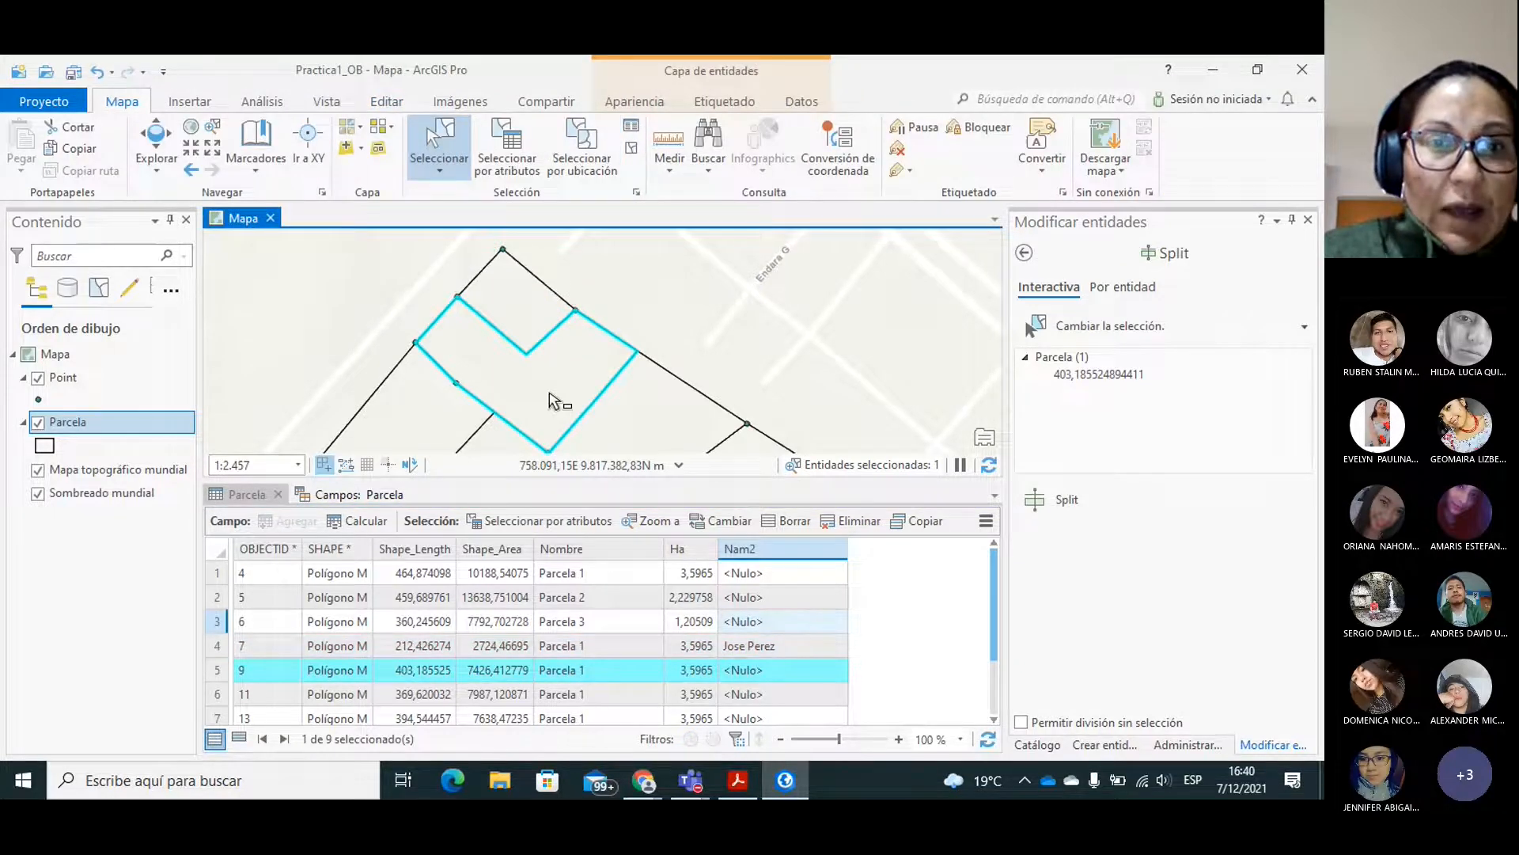
double_click(744, 671)
type("CArmen")
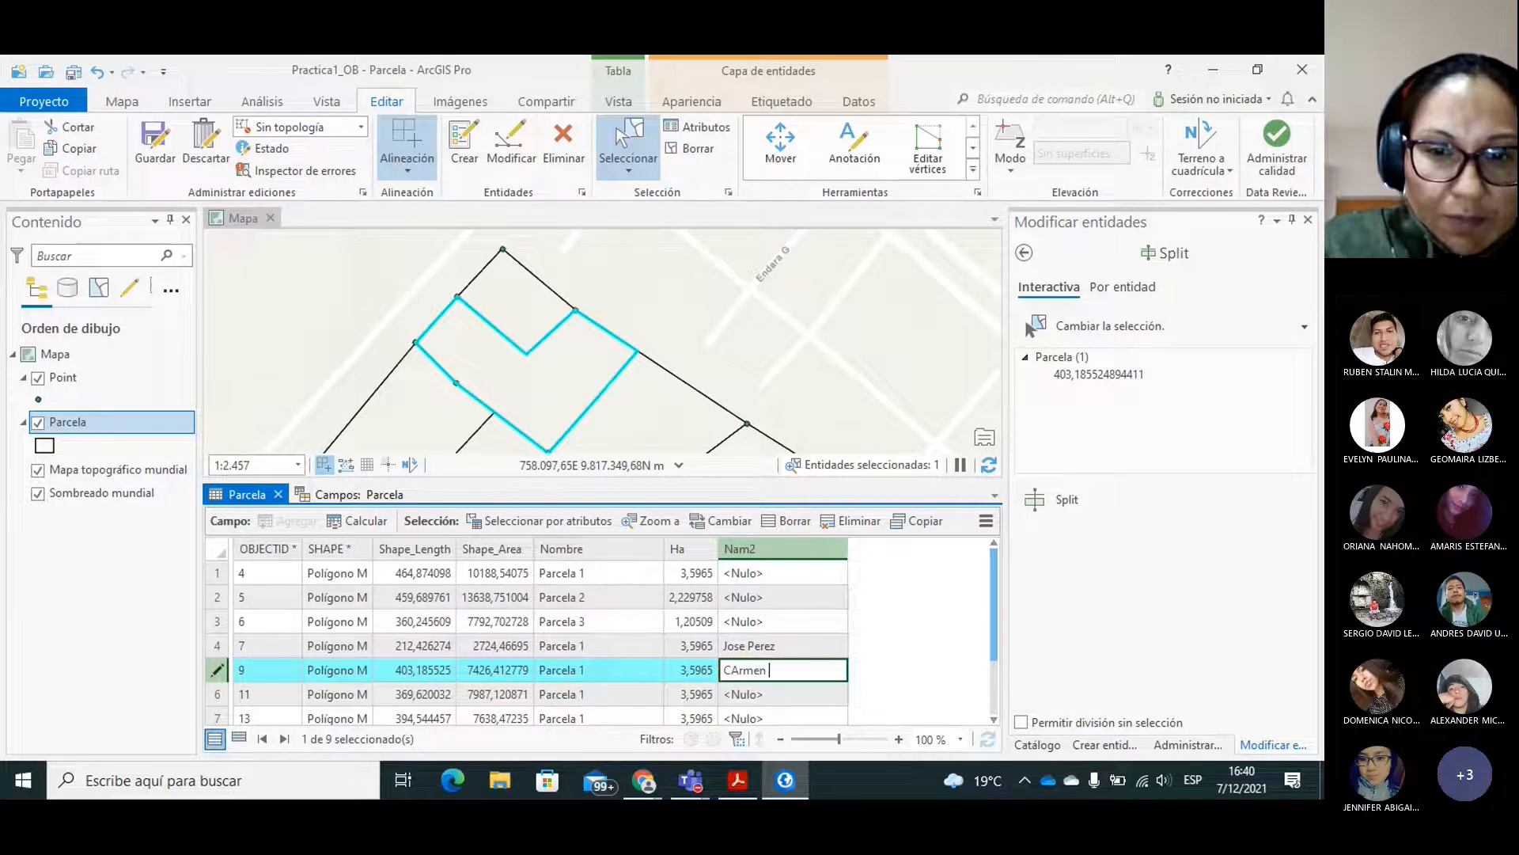
key("BackSpace")
key("BackSpace")
key("BackSpace")
key("BackSpace")
key("BackSpace")
key("BackSpace")
type("Carmen")
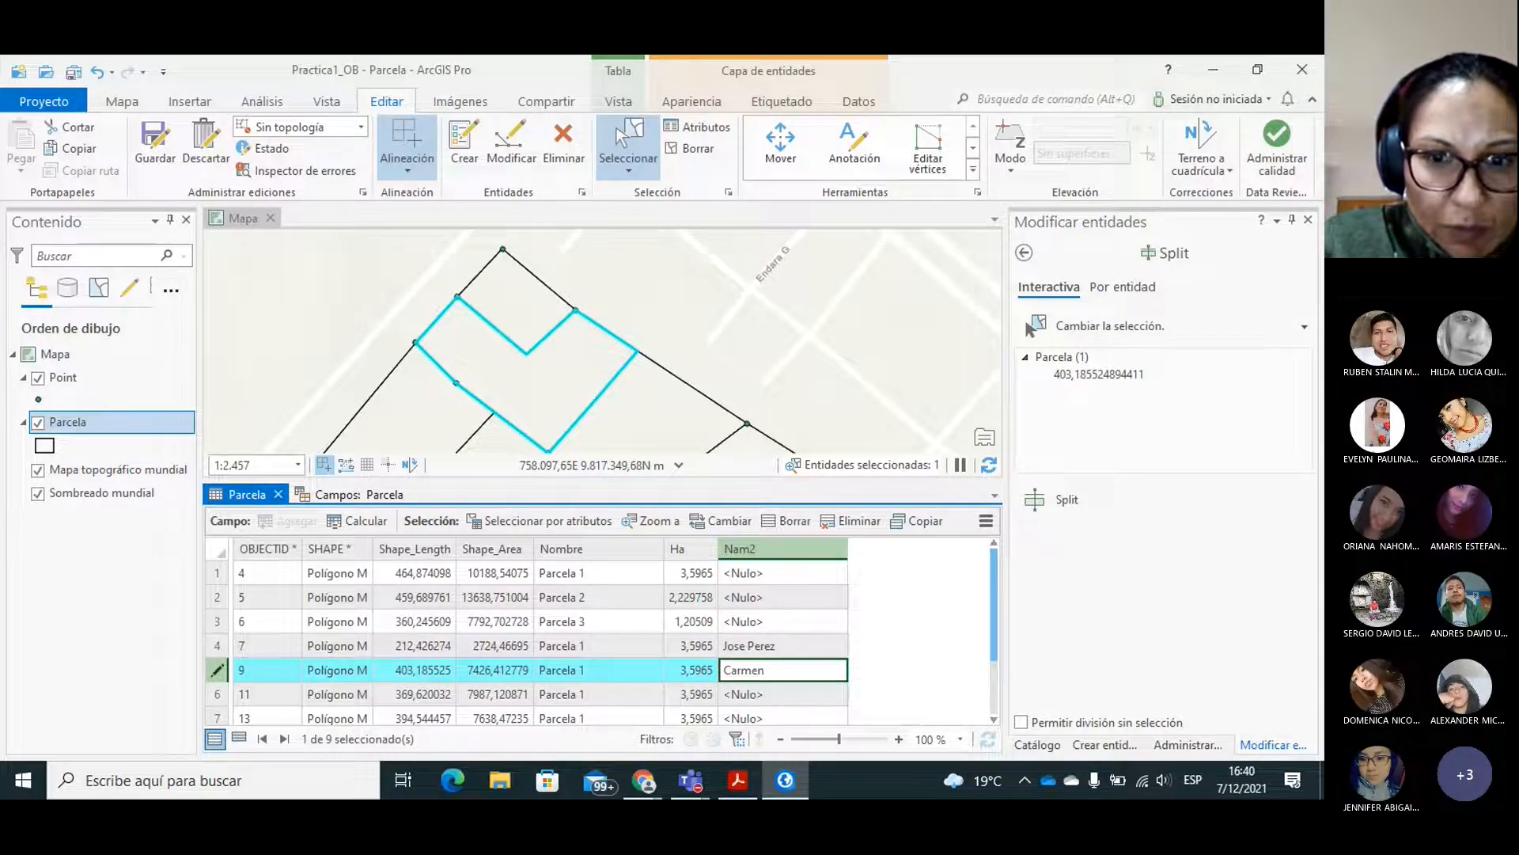
type(" Perez")
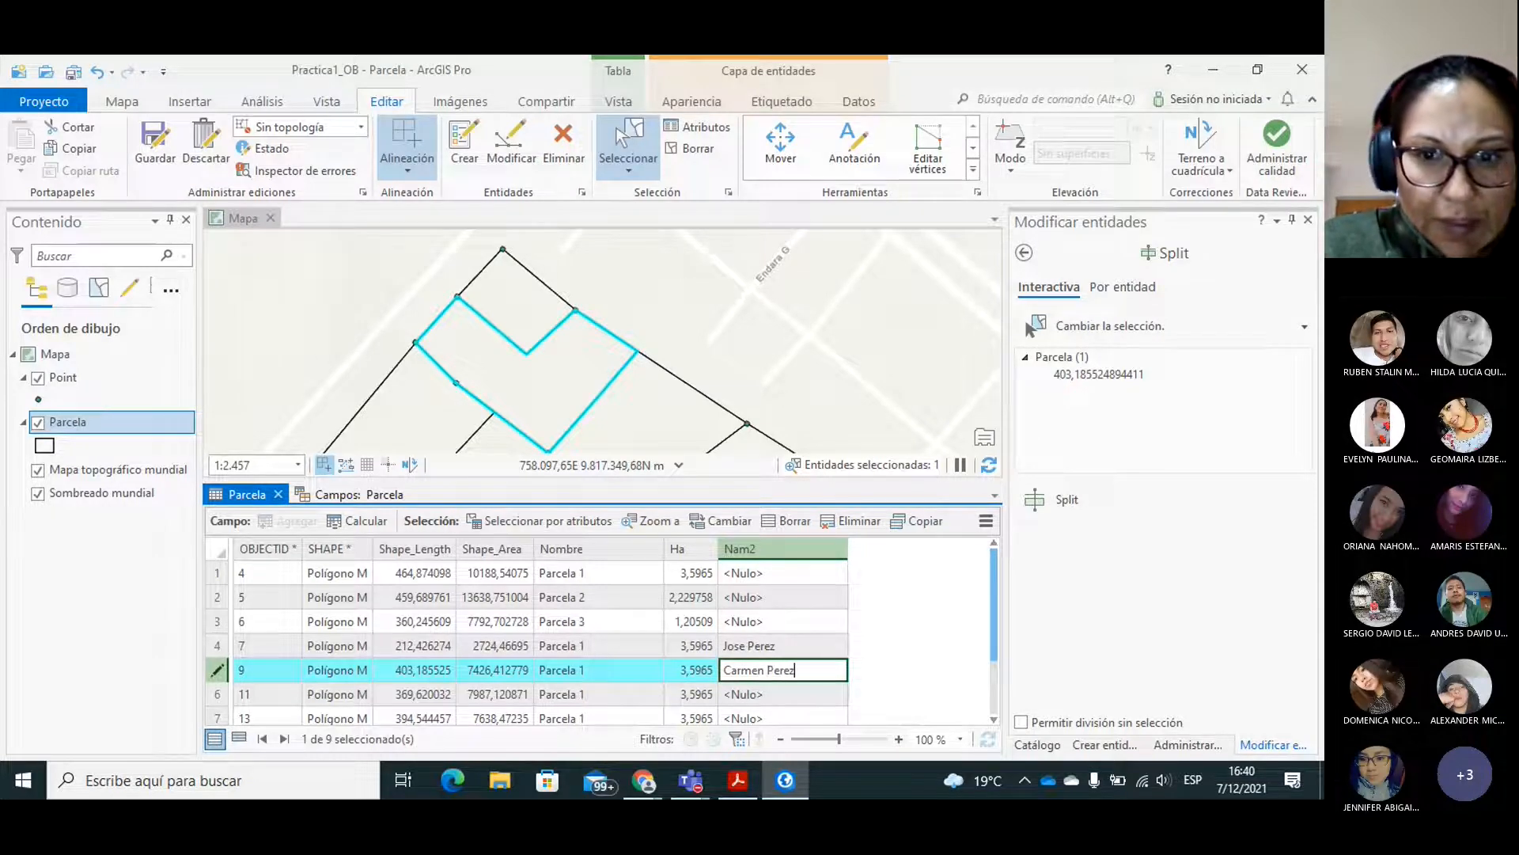
Select the adjoining lot to the southeast, OBJECTID 11, and enter its owner's full name in Nam2.
left_click_drag(991, 586, 994, 601)
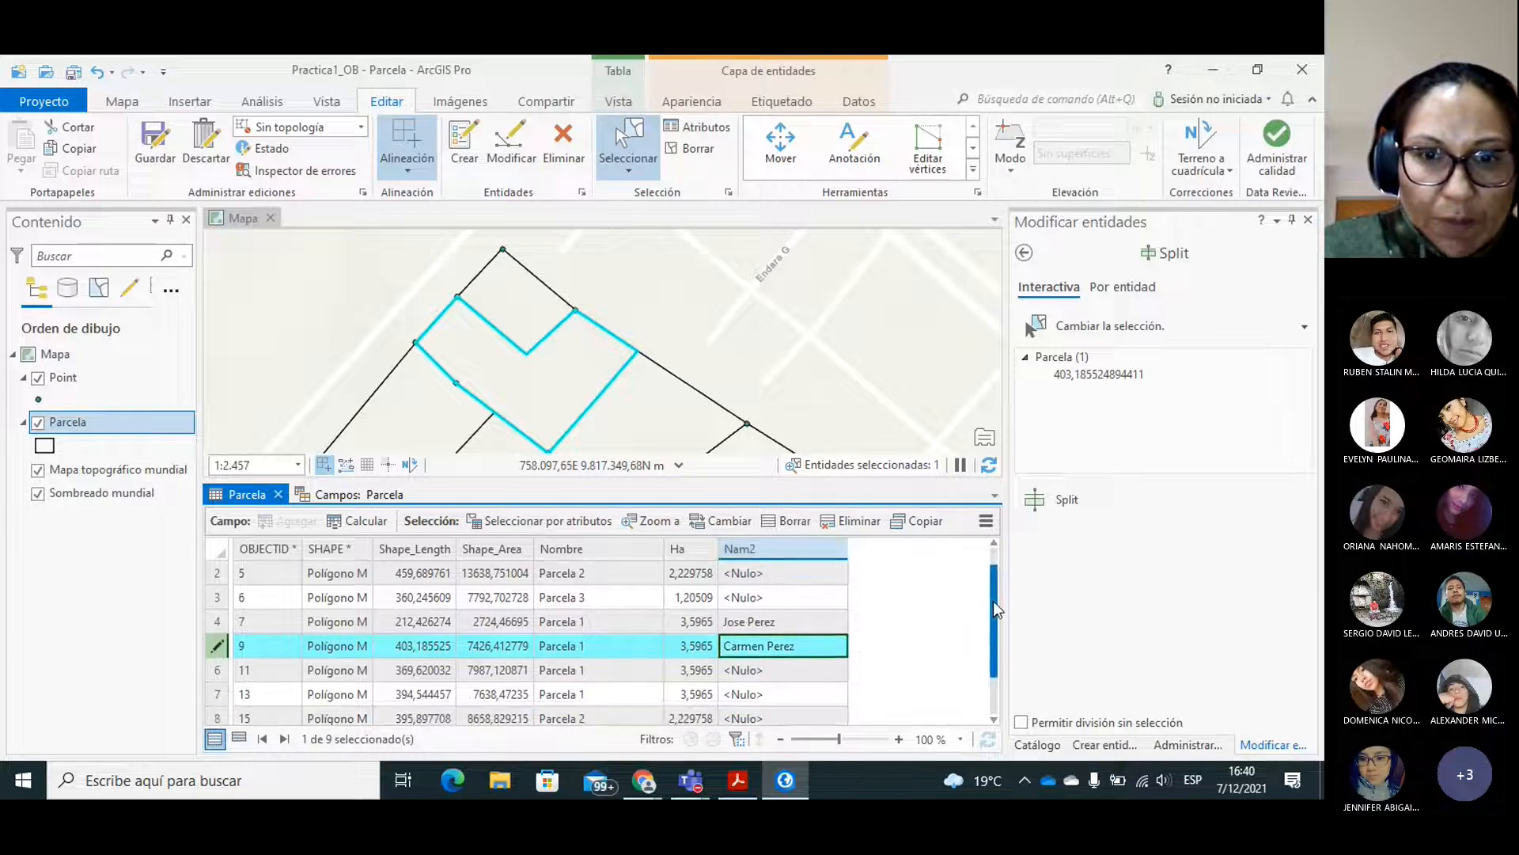
left_click(651, 408)
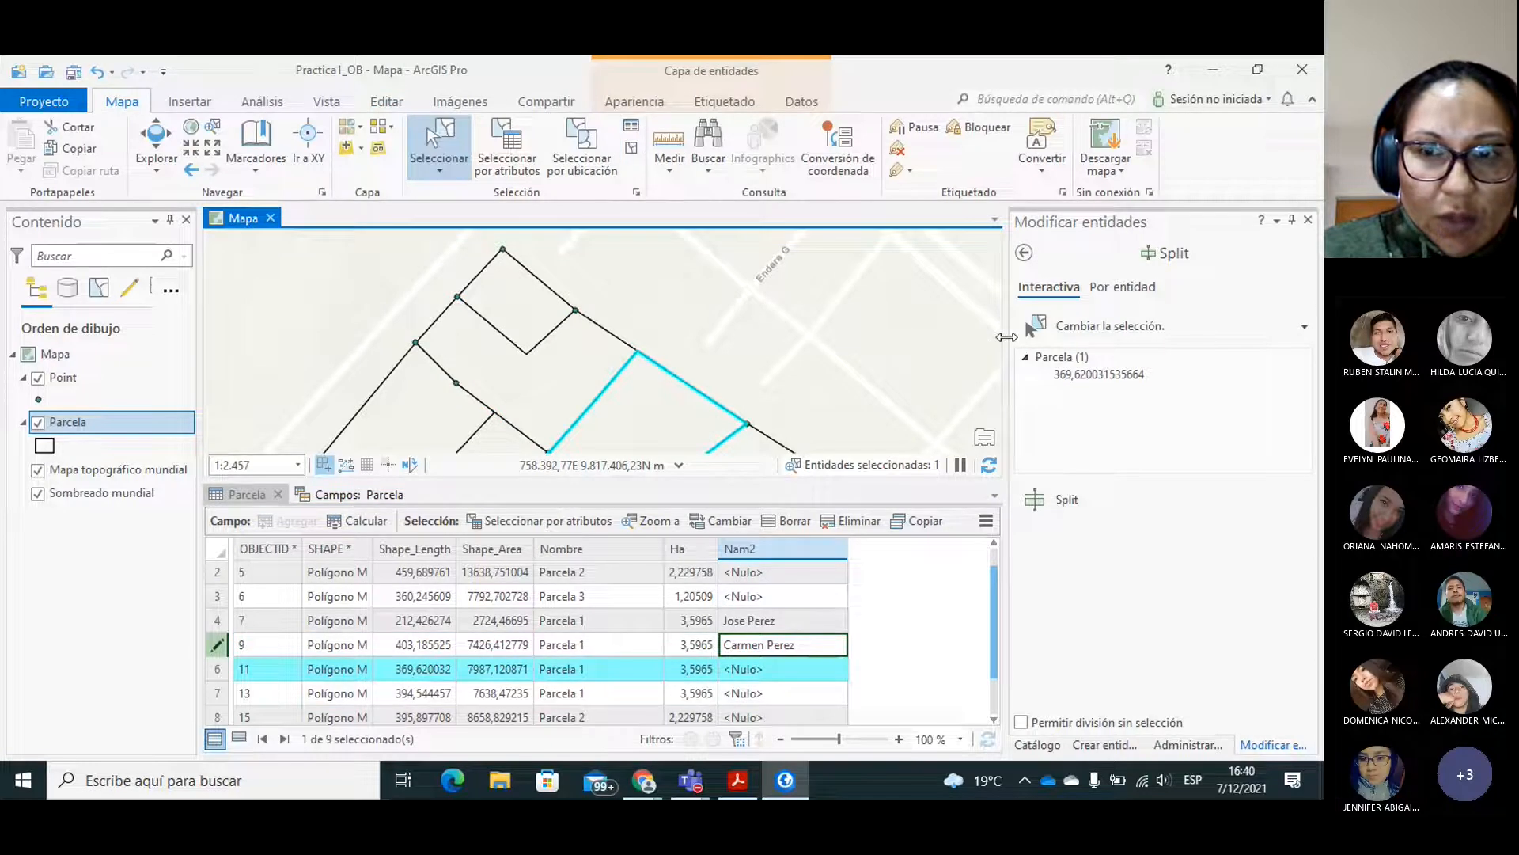
double_click(770, 668)
type("Pedro")
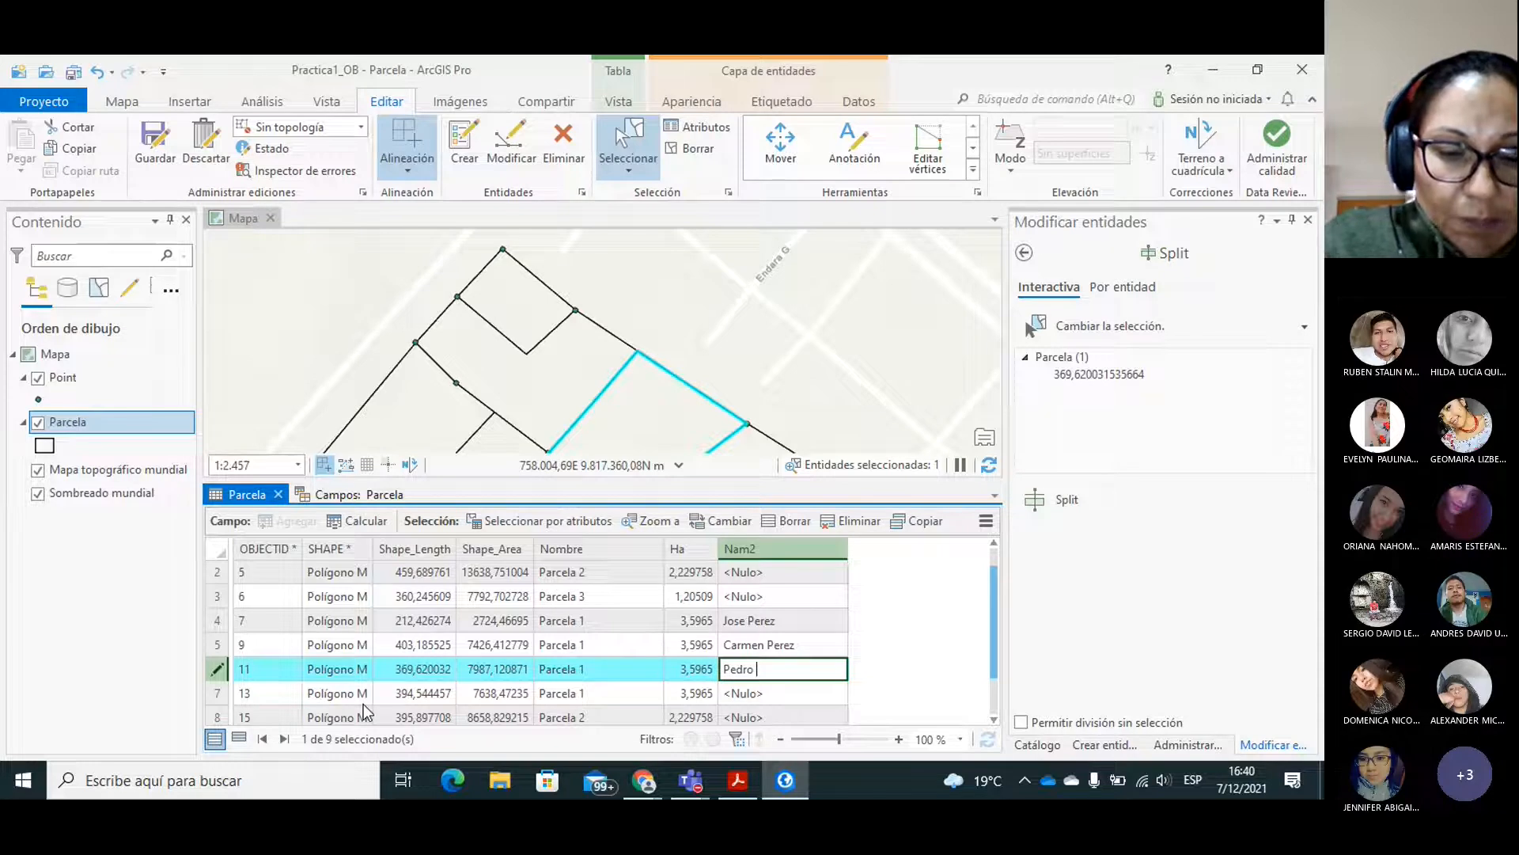
type("Tiupul")
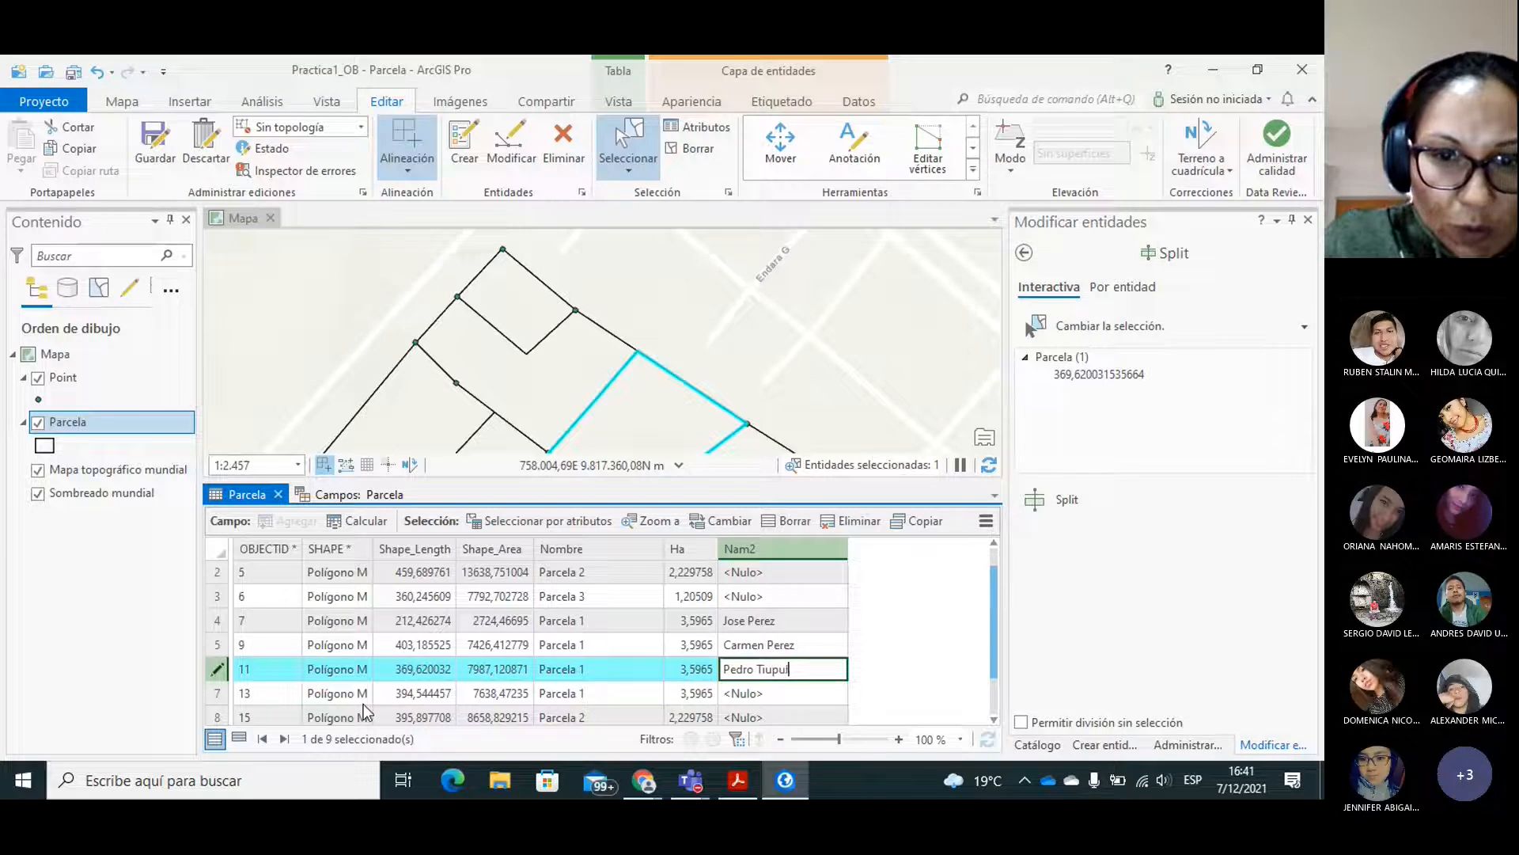
key("Return")
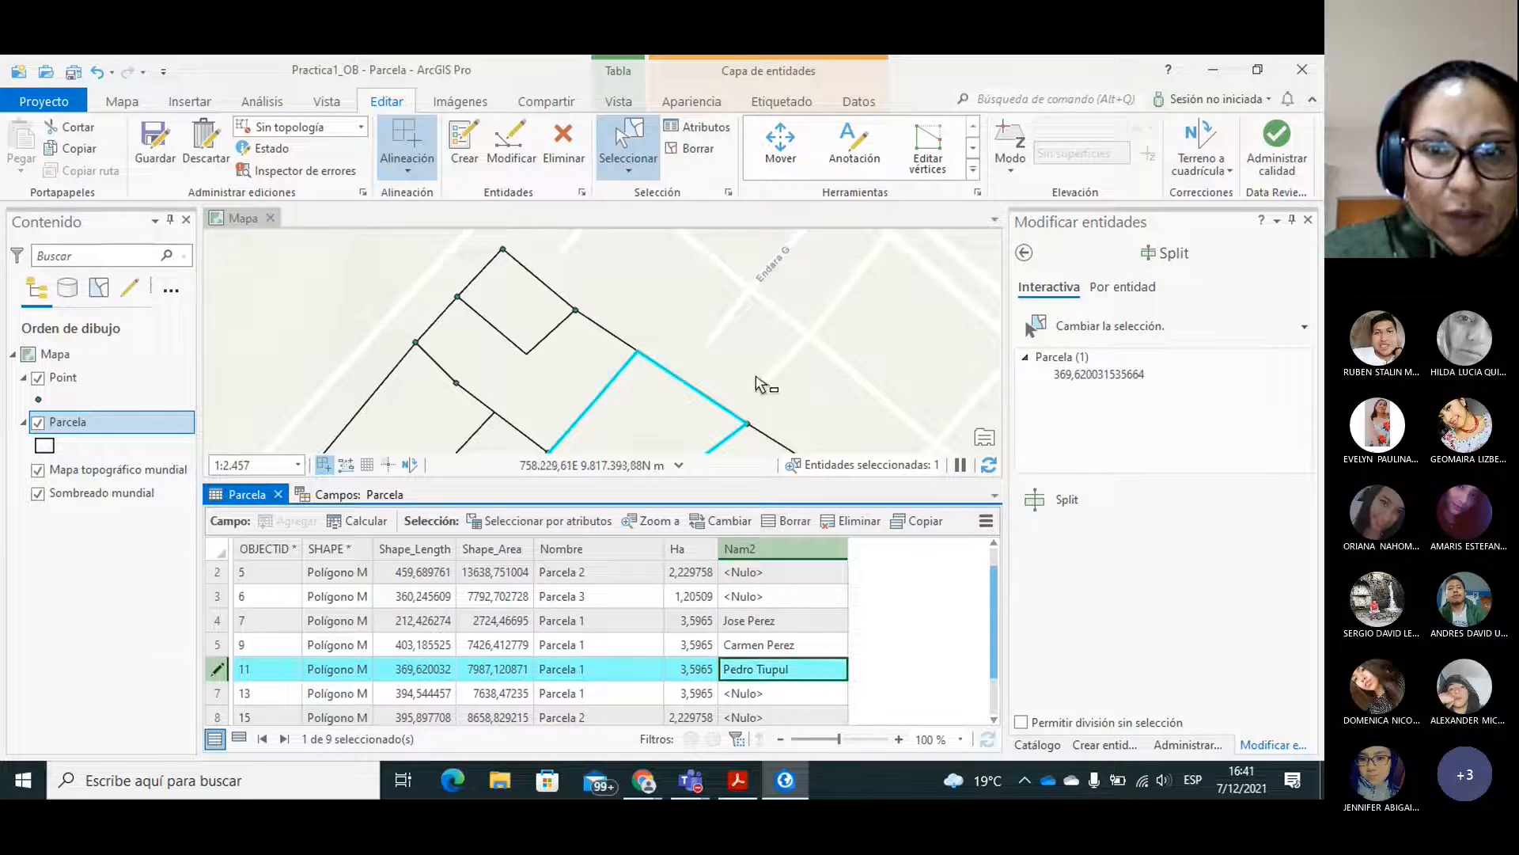
Select the easternmost lot beside Antonio Salas street, OBJECTID 13, and fill in its Nam2 field with the owner's full name.
left_click(121, 102)
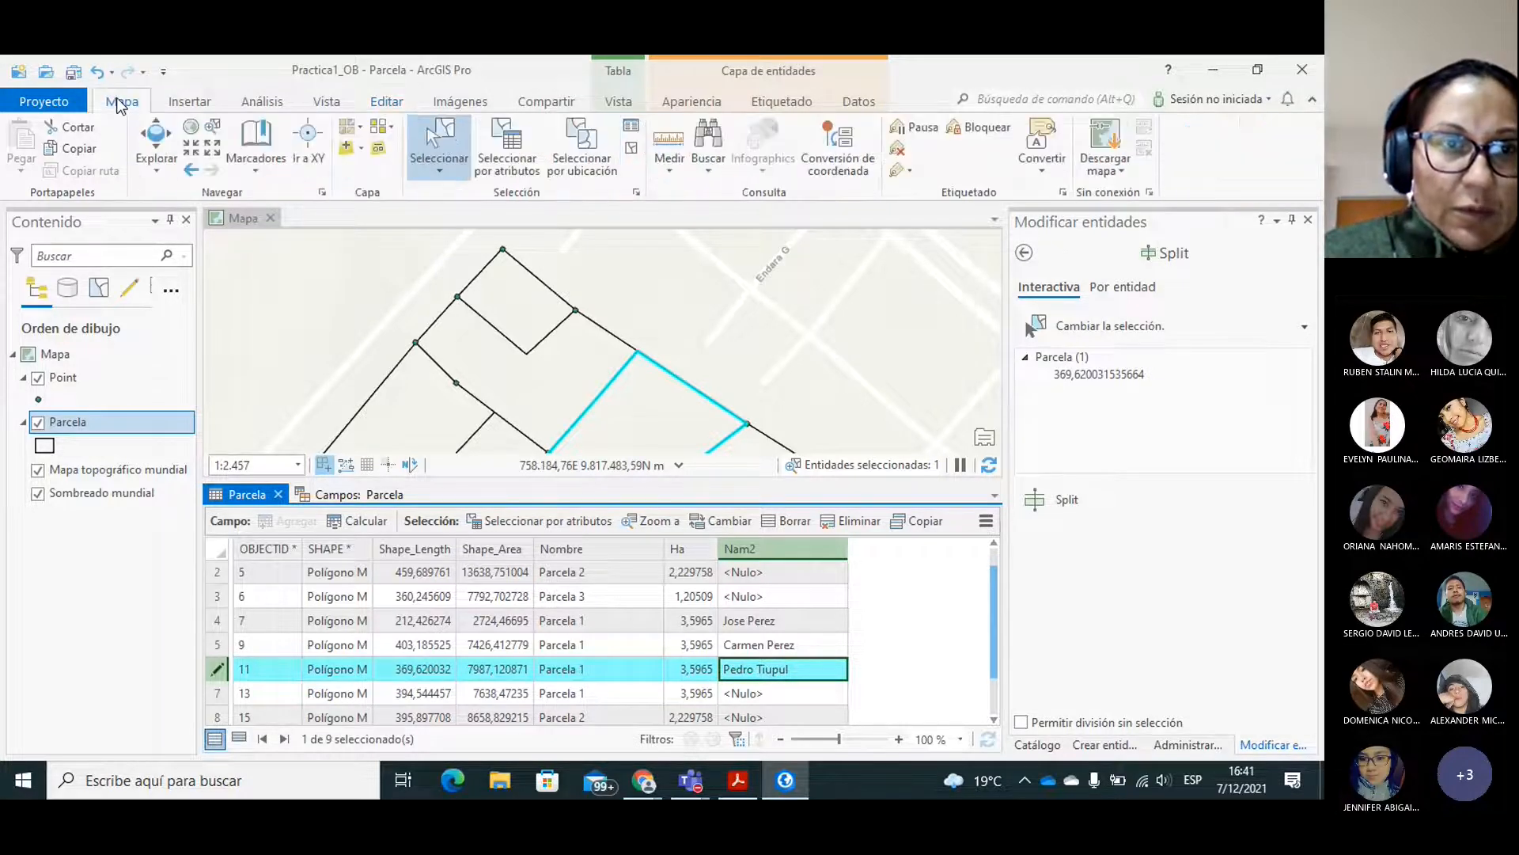
left_click(155, 150)
left_click_drag(736, 404, 786, 343)
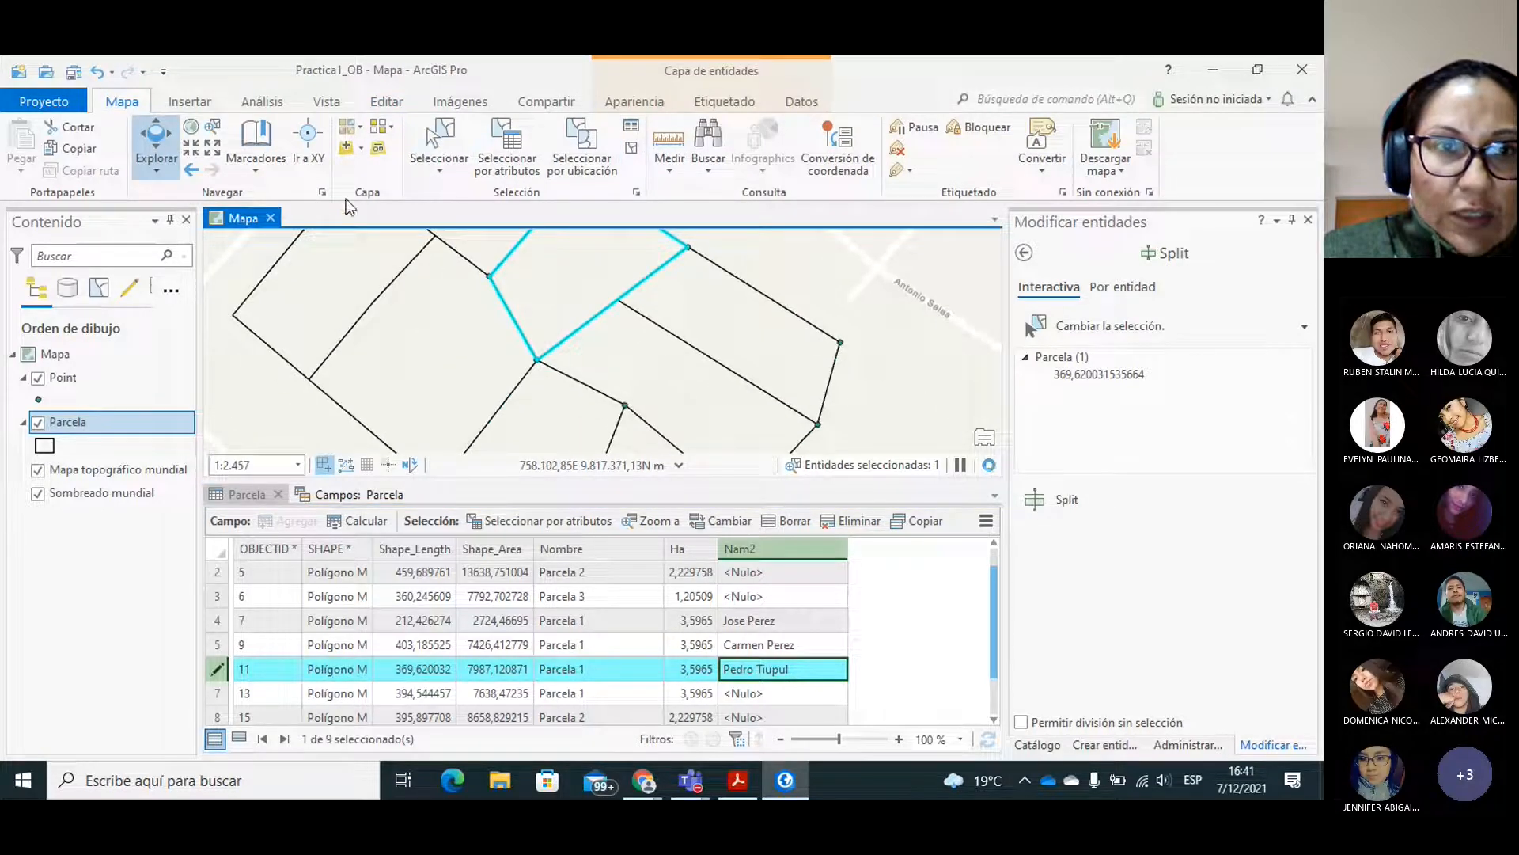
left_click(439, 146)
left_click(689, 291)
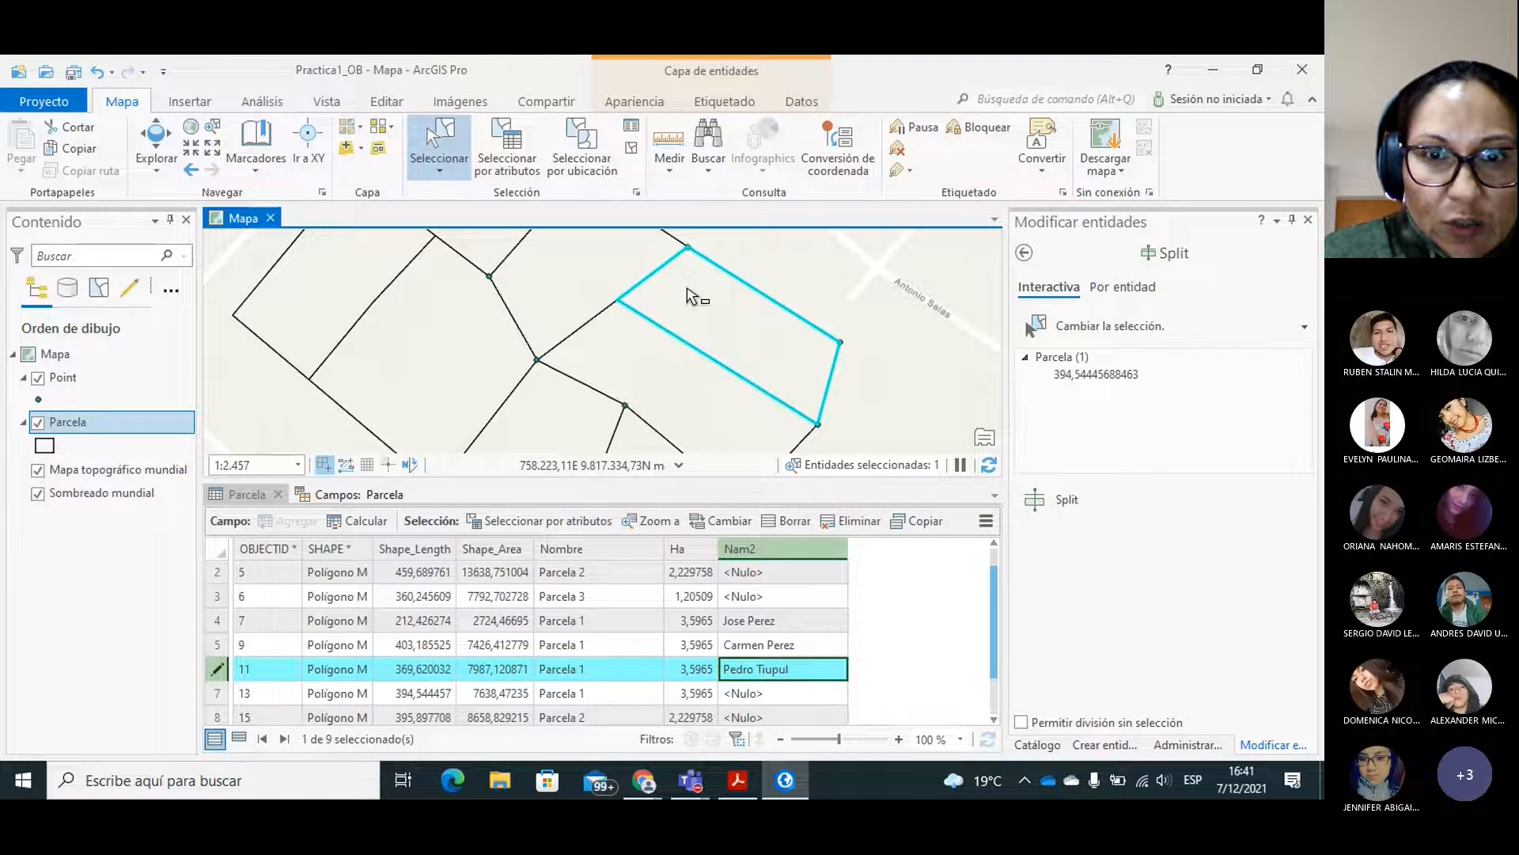
left_click(762, 694)
left_click(761, 694)
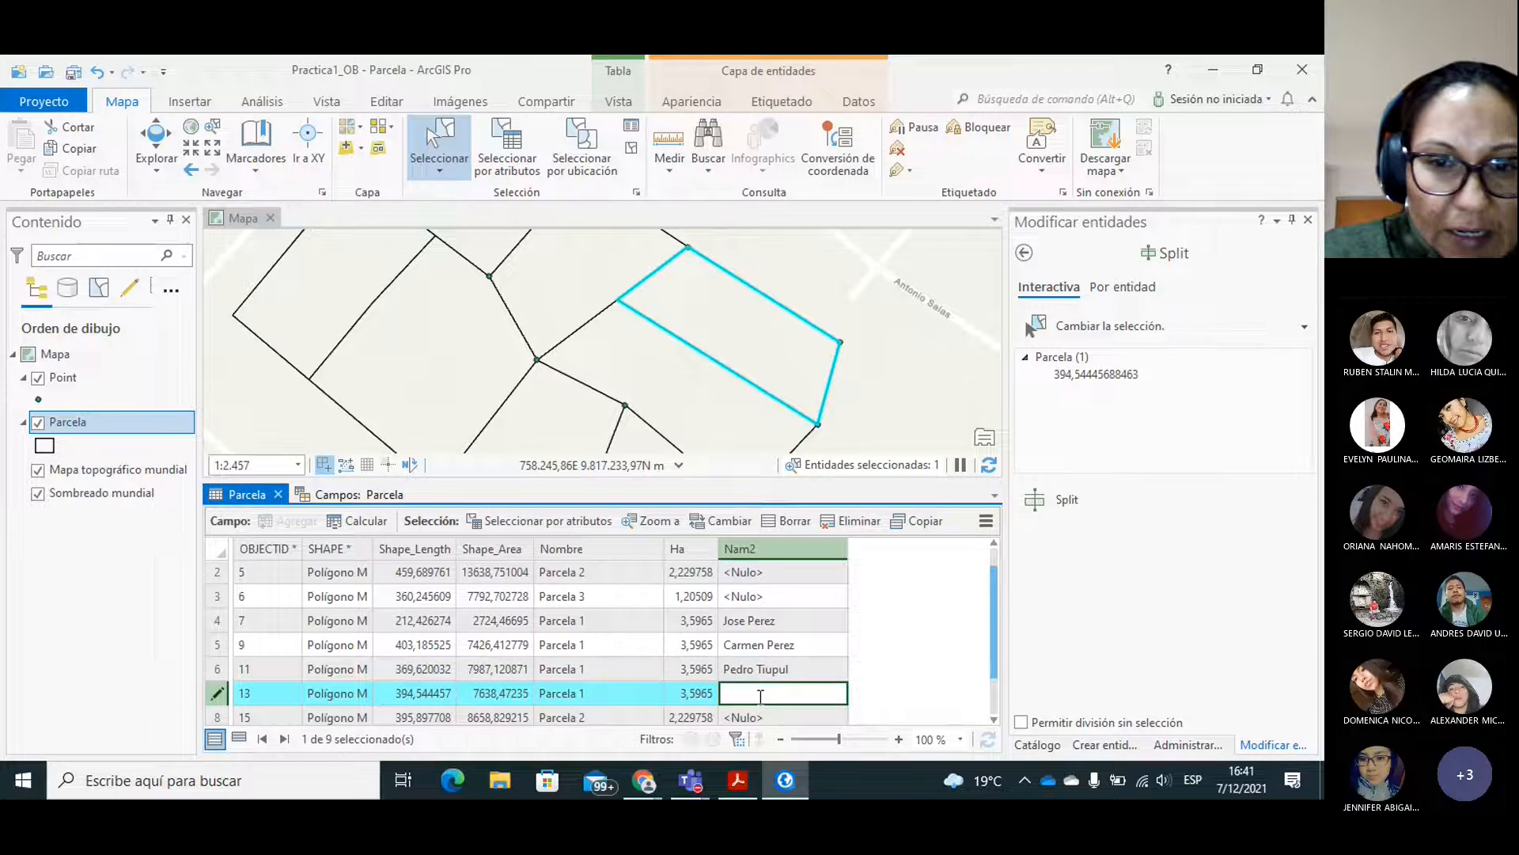
type("Carmen ")
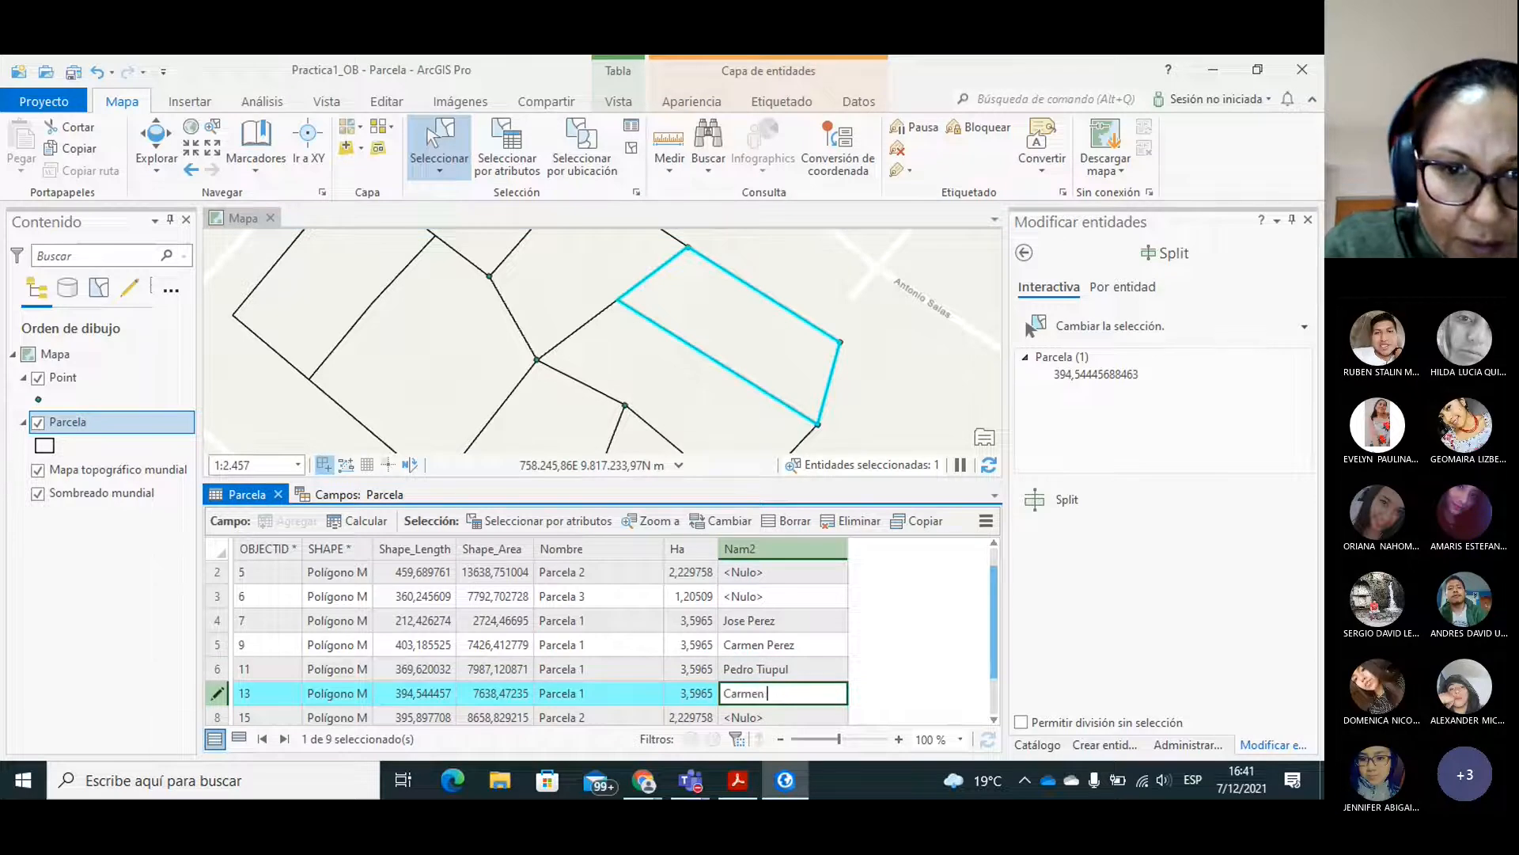
type("Perez")
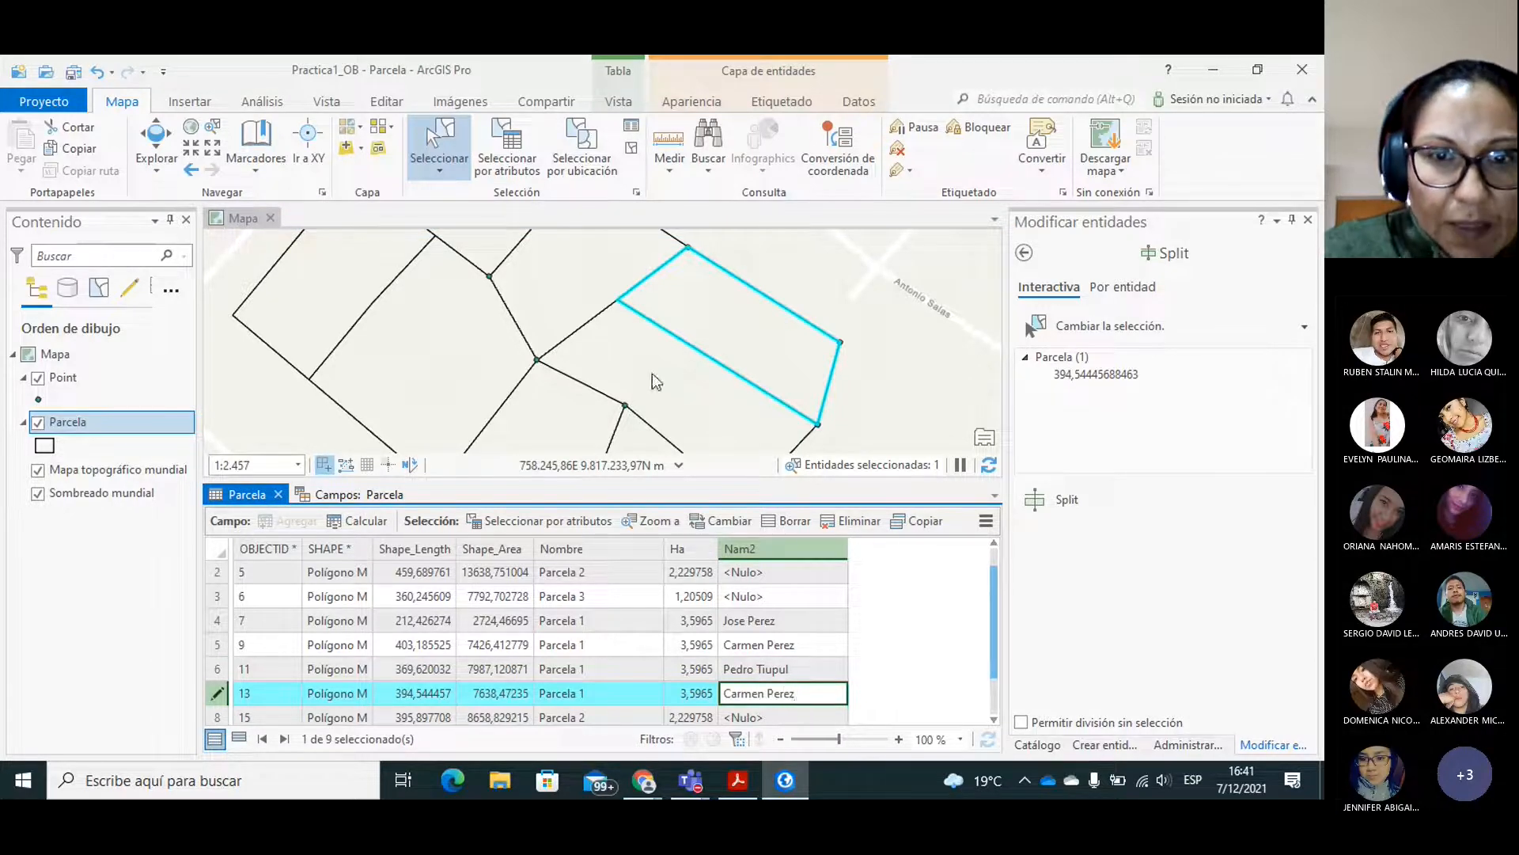
Select the lot bordering the easternmost lot on its southwest side, OBJECTID 4, and enter the owner's full name in Nam2.
left_click(649, 387)
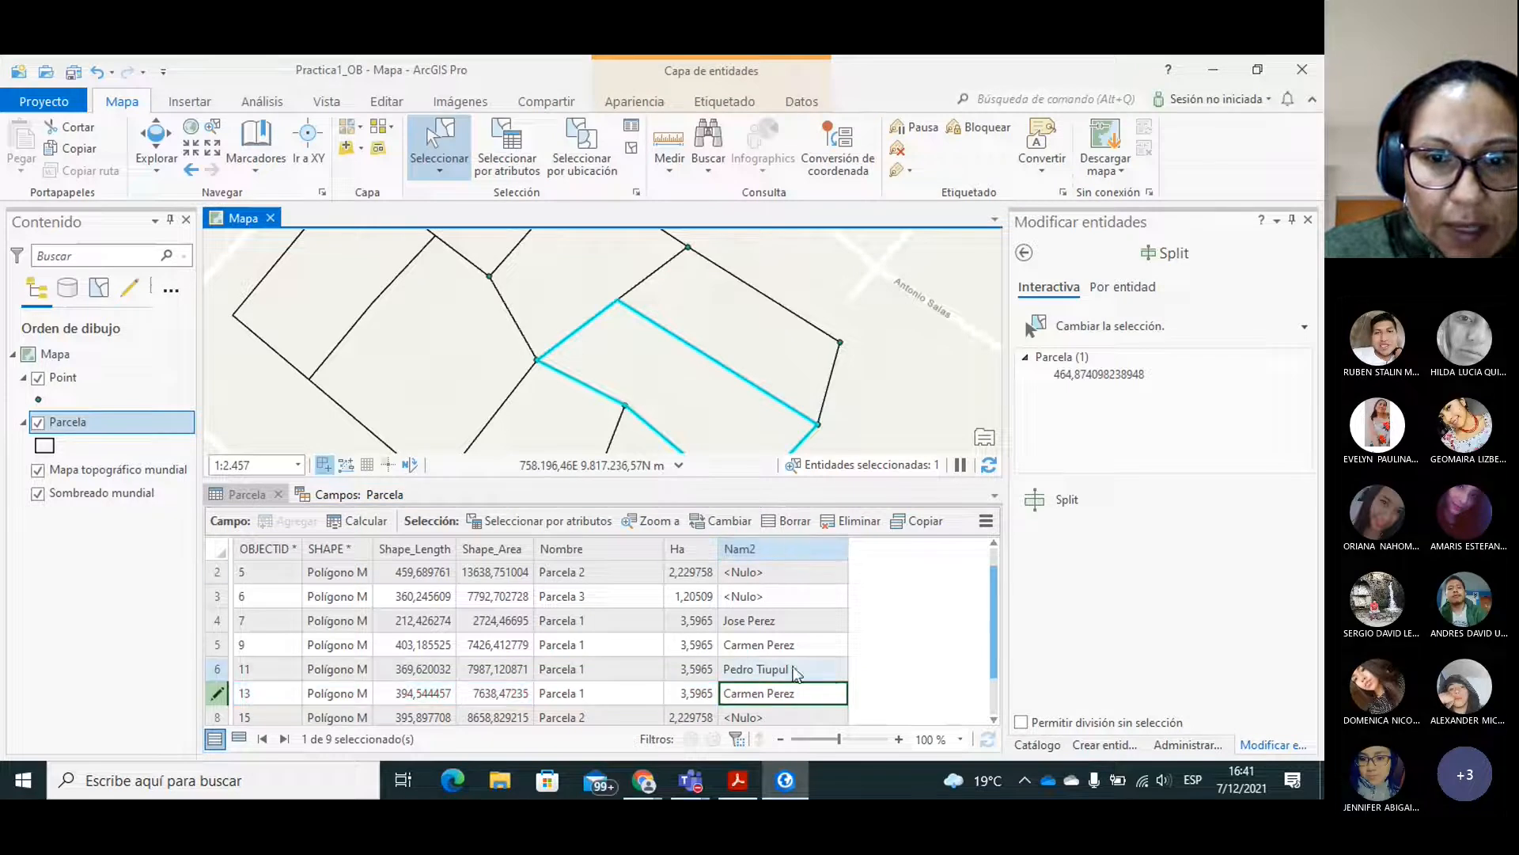
left_click_drag(994, 602, 995, 568)
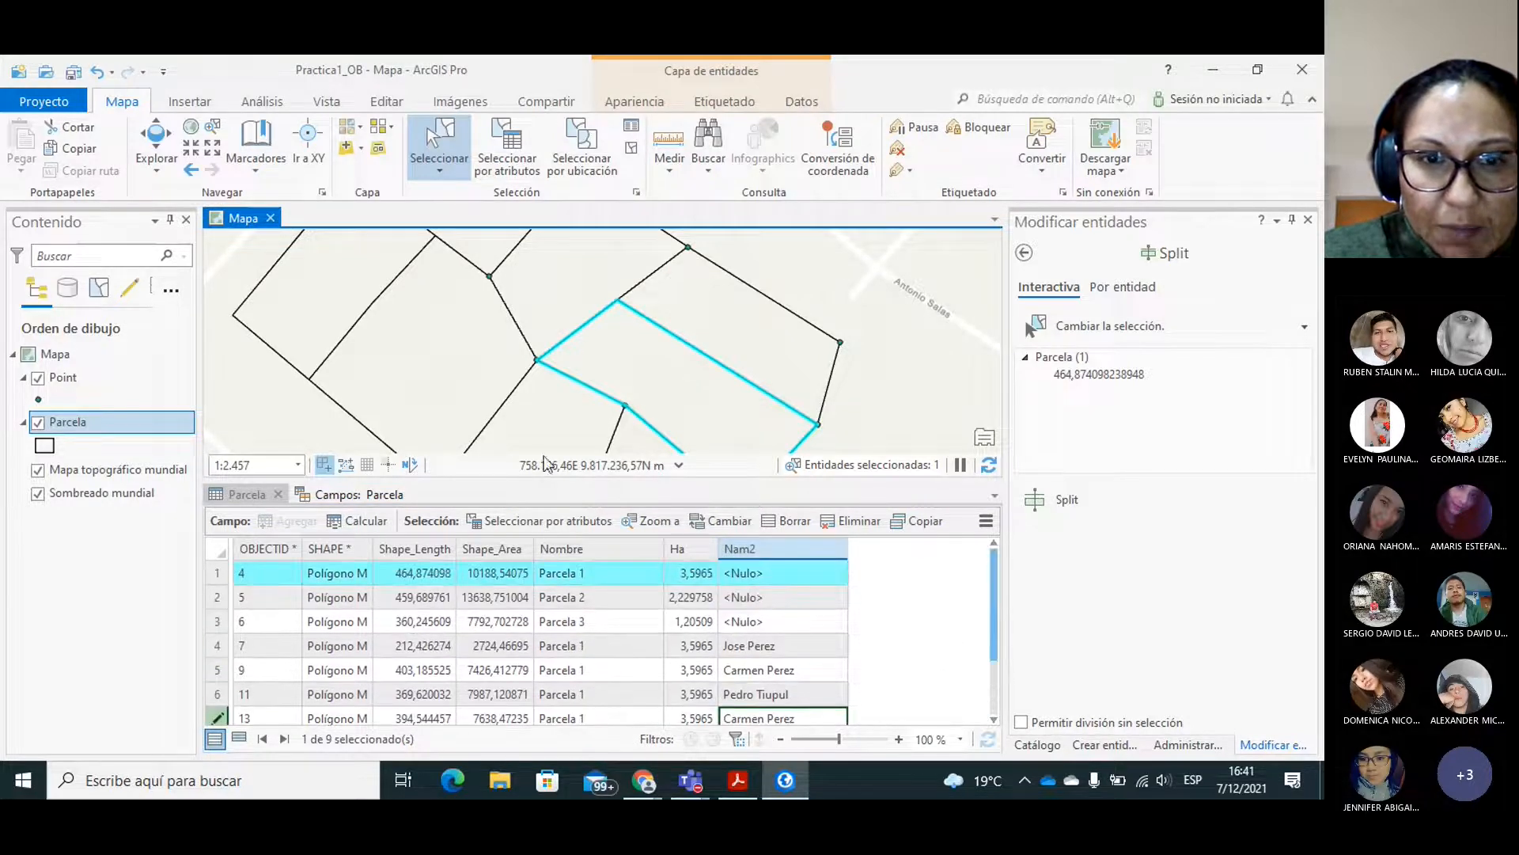
left_click(740, 571)
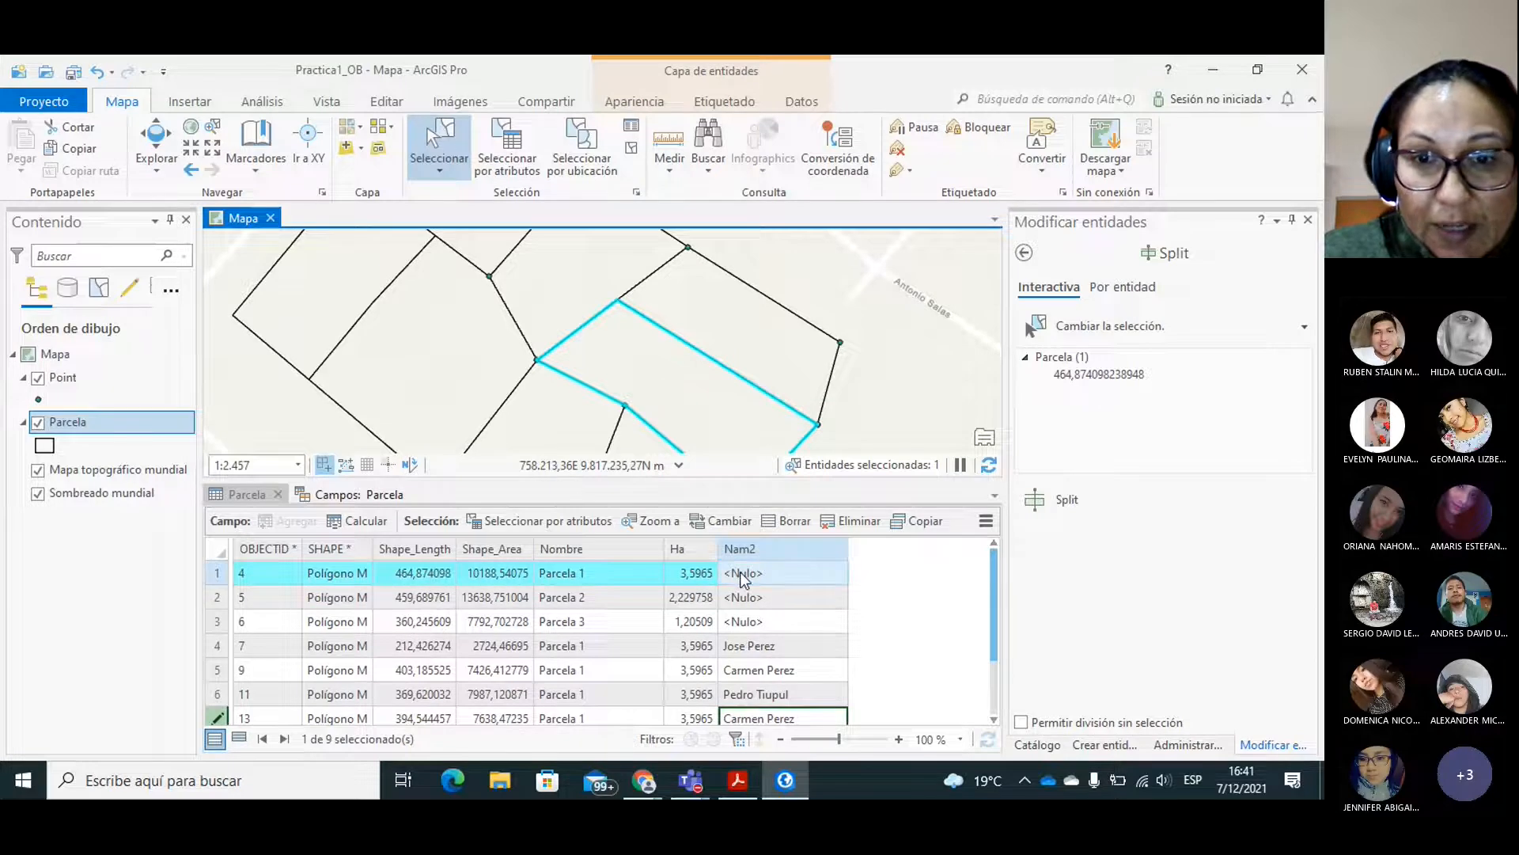
double_click(740, 571)
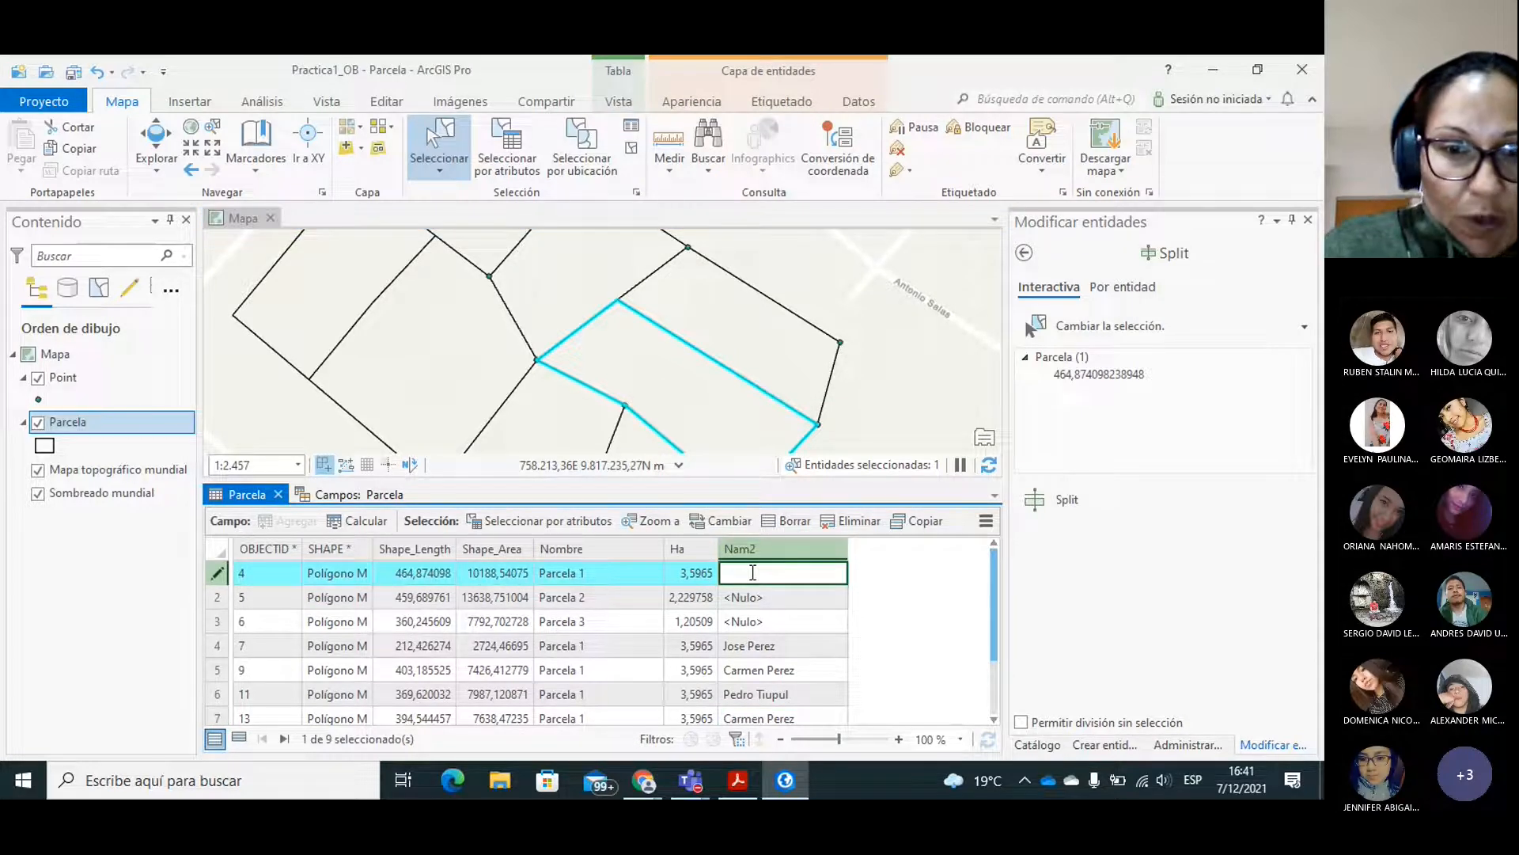
type("Pesro")
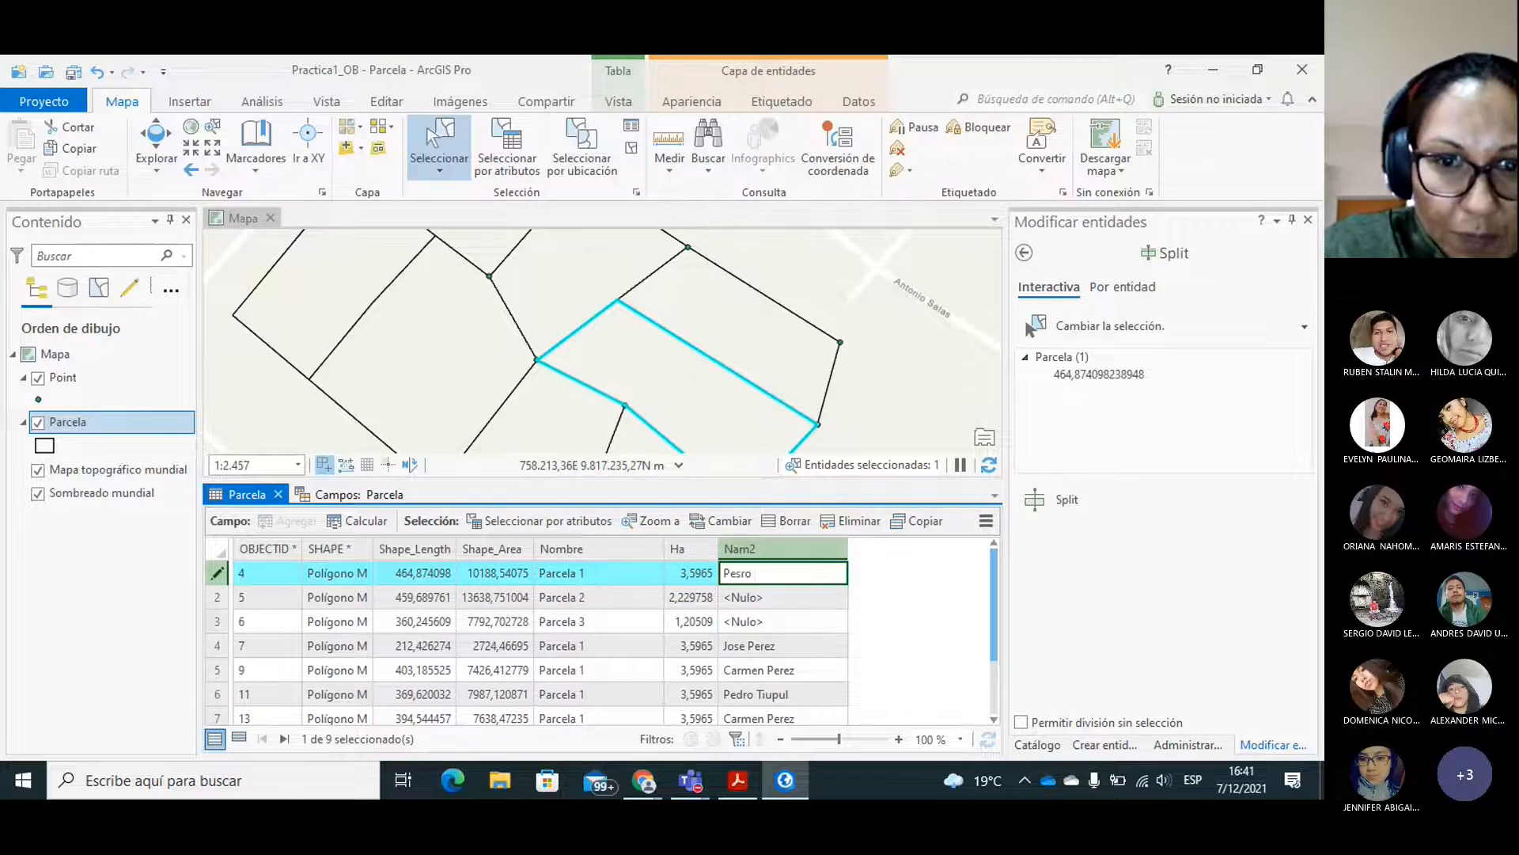
key("BackSpace")
key("BackSpace")
key("BackSpace")
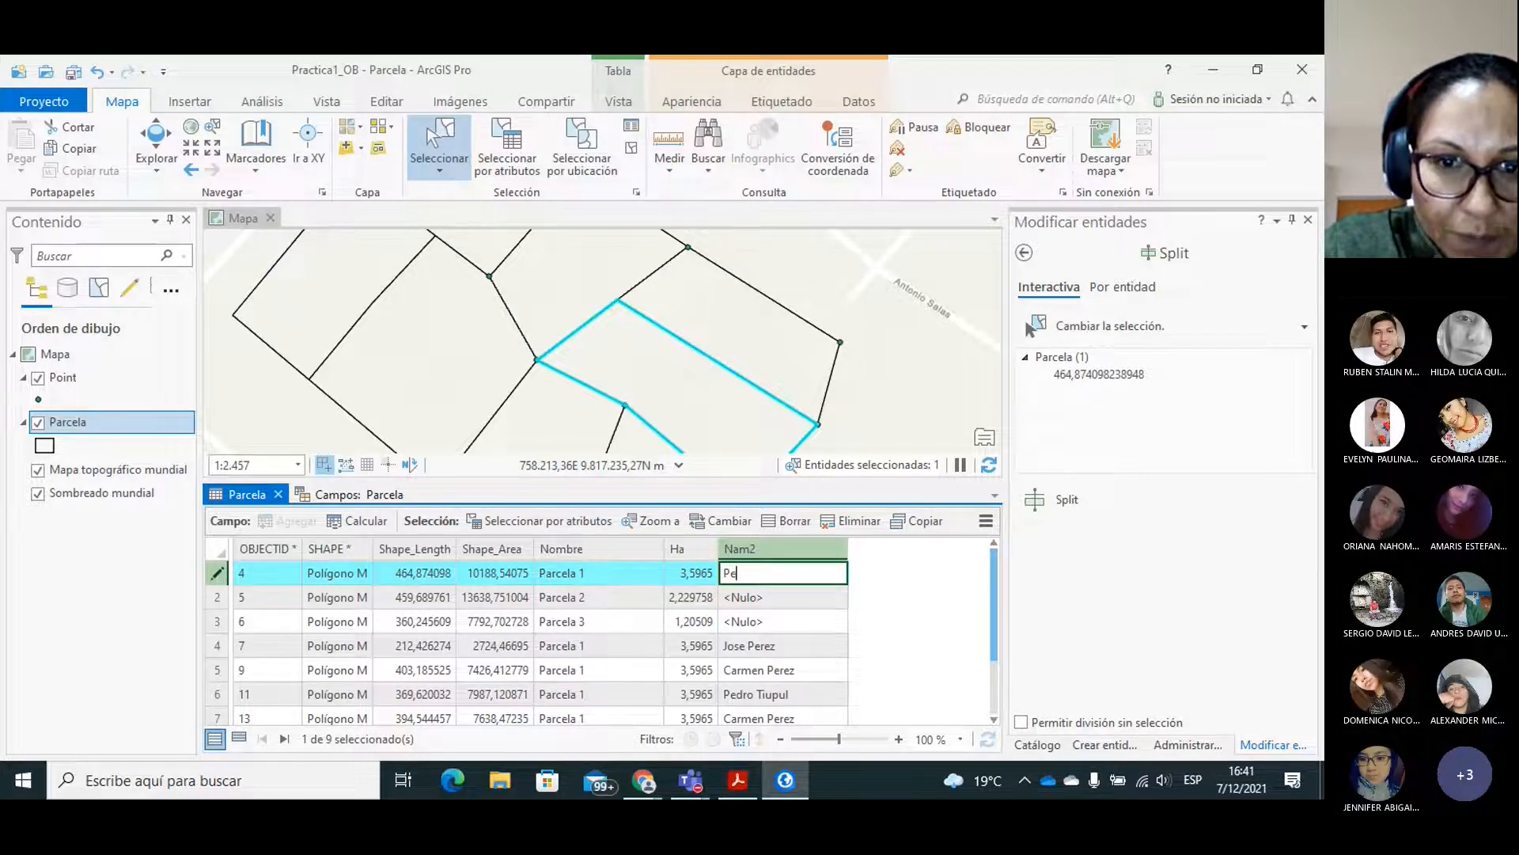
type("dro ")
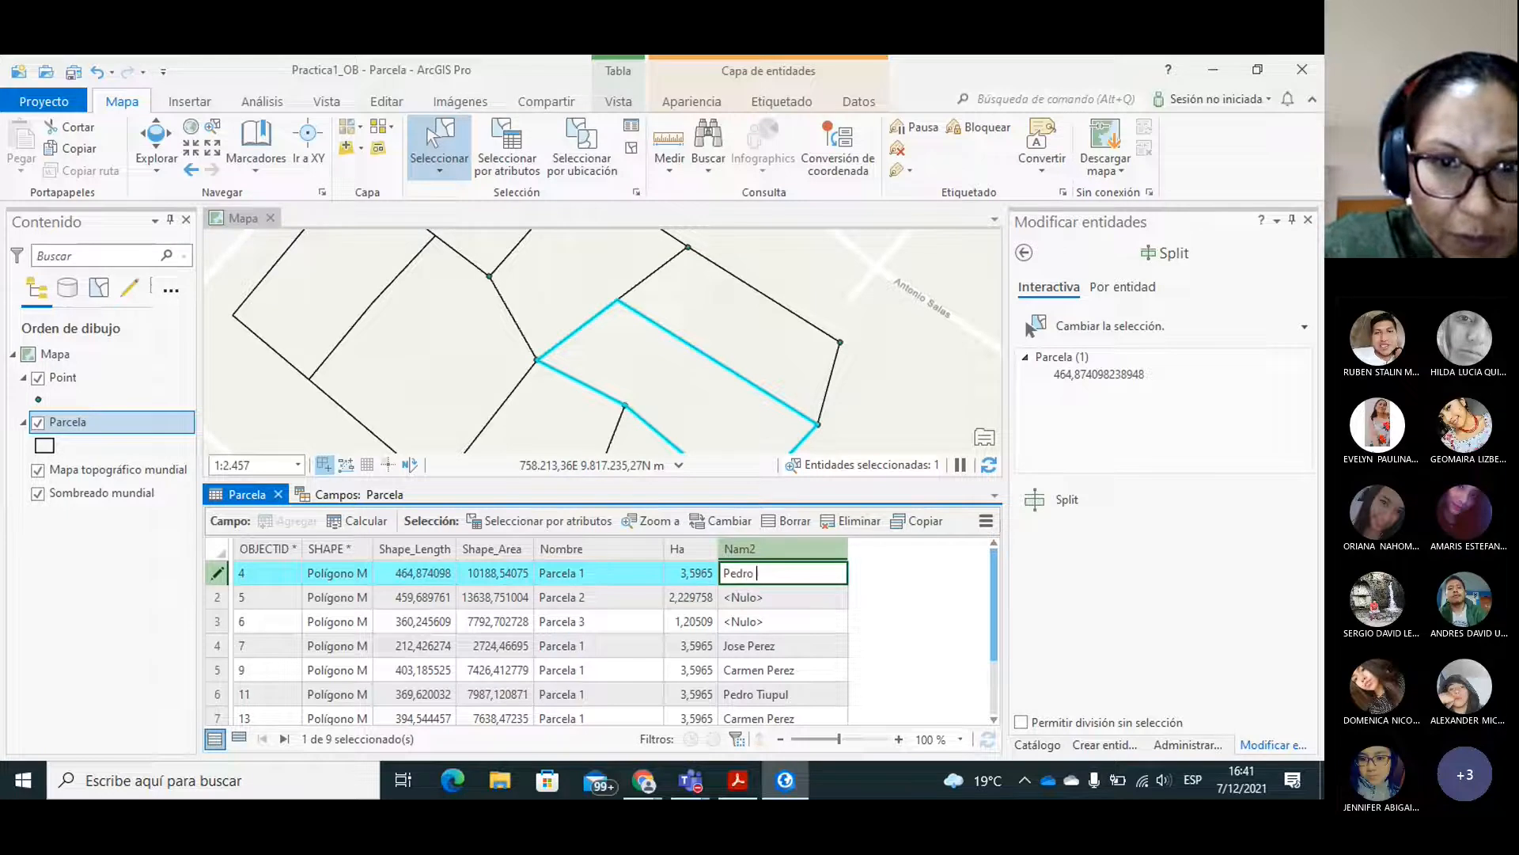
type("Tiu")
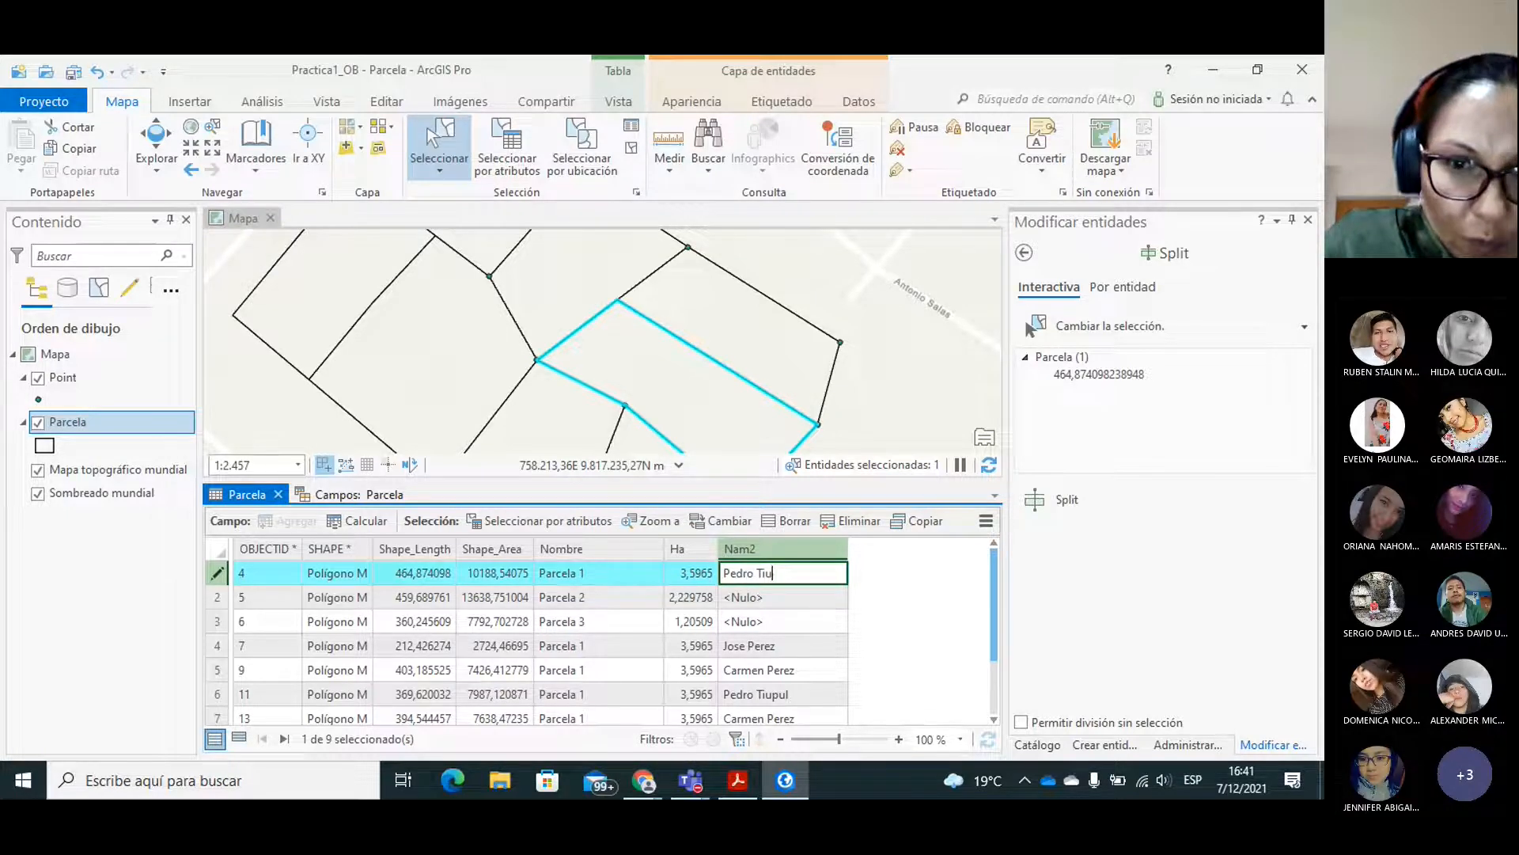
type("o")
type("ul")
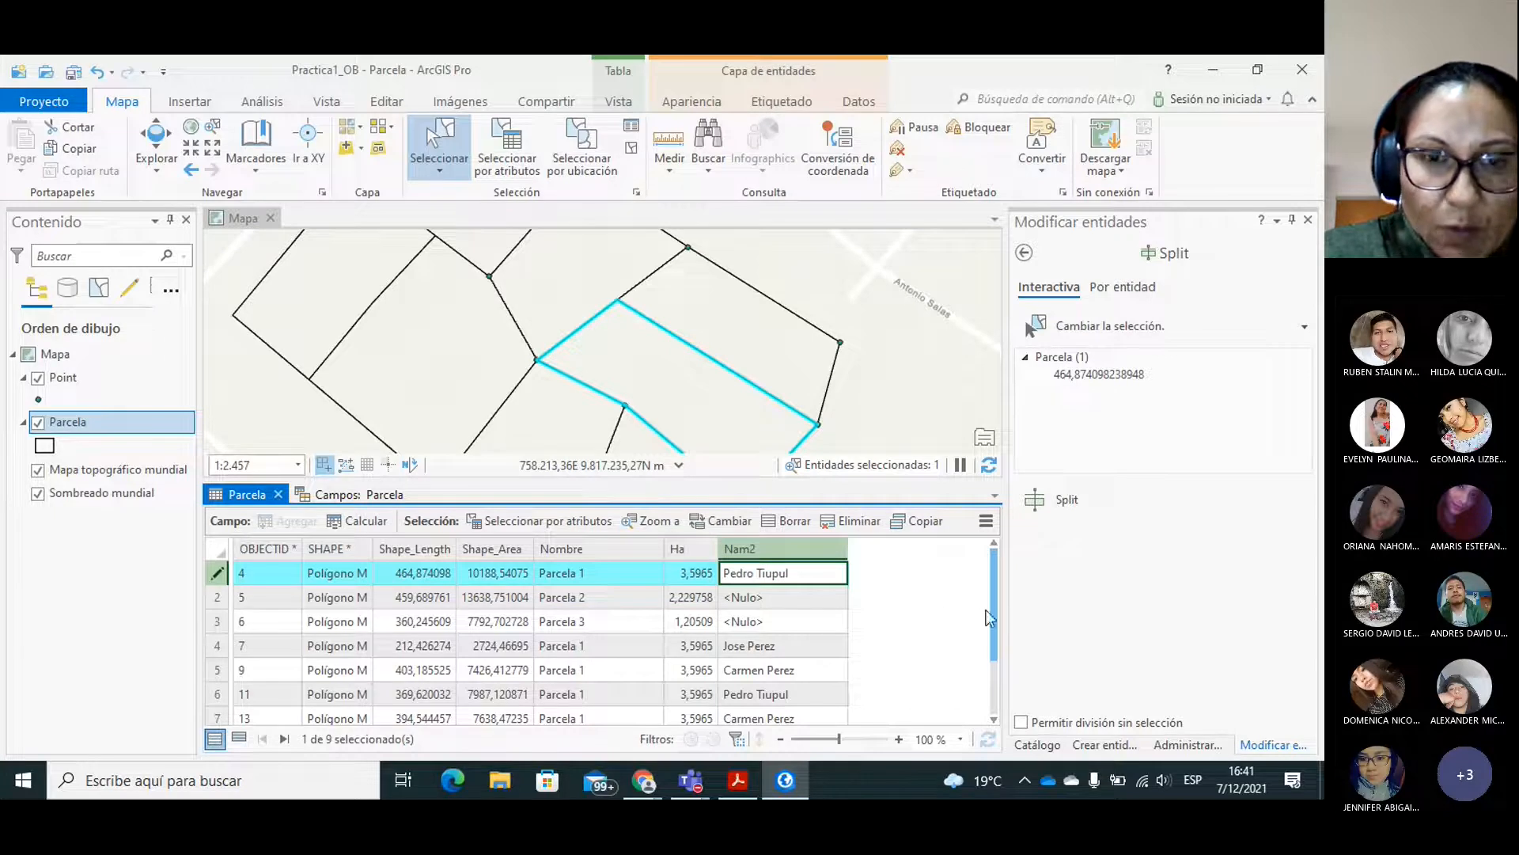
Select the westernmost lot of Parcela 2, OBJECTID 15, and enter its owner's full name in the Nam2 field.
left_click(334, 279)
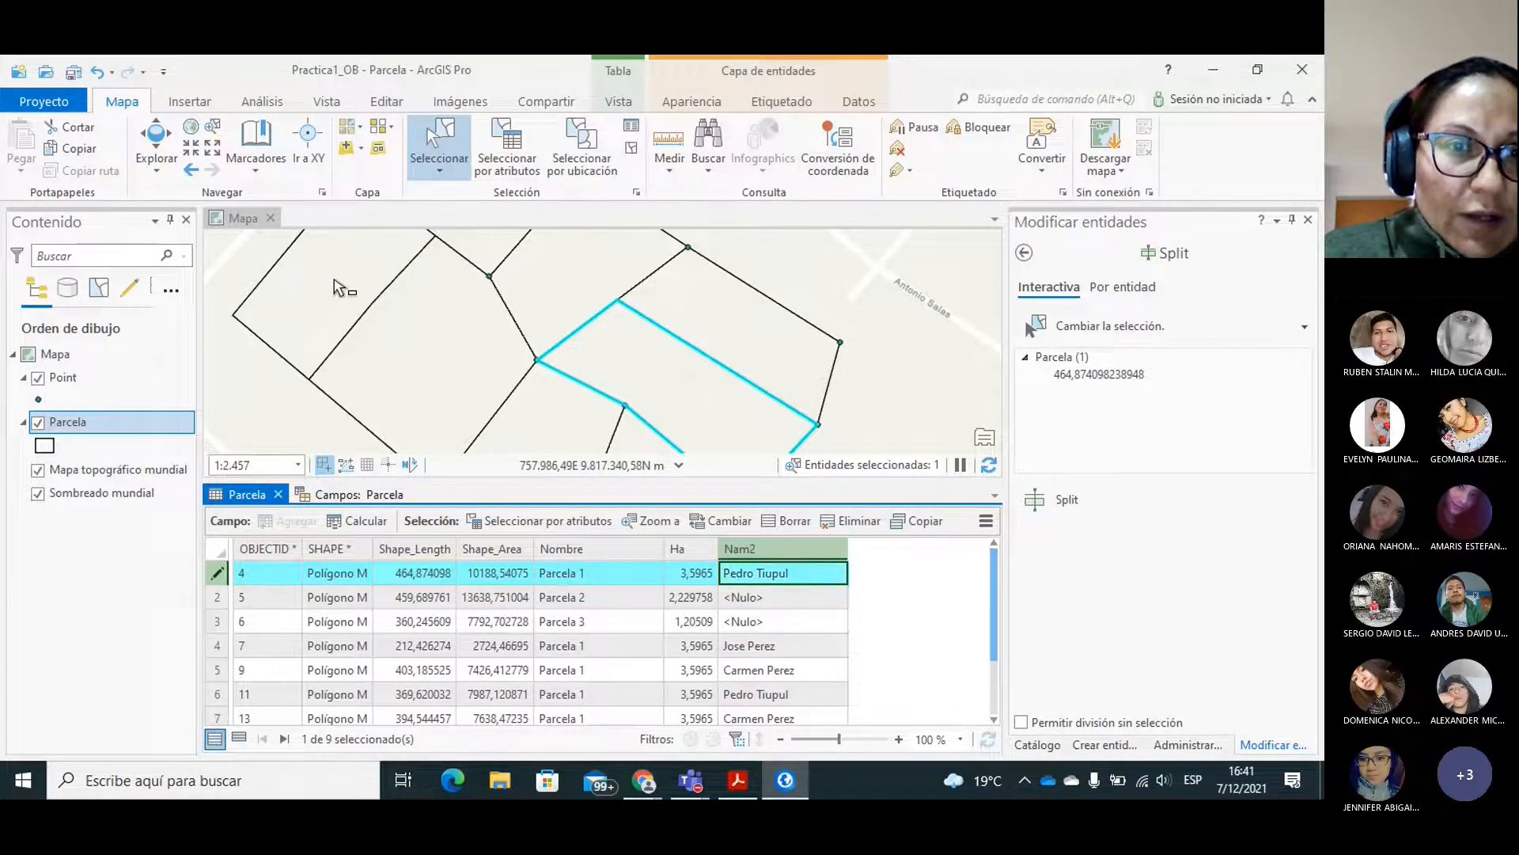
left_click(334, 279)
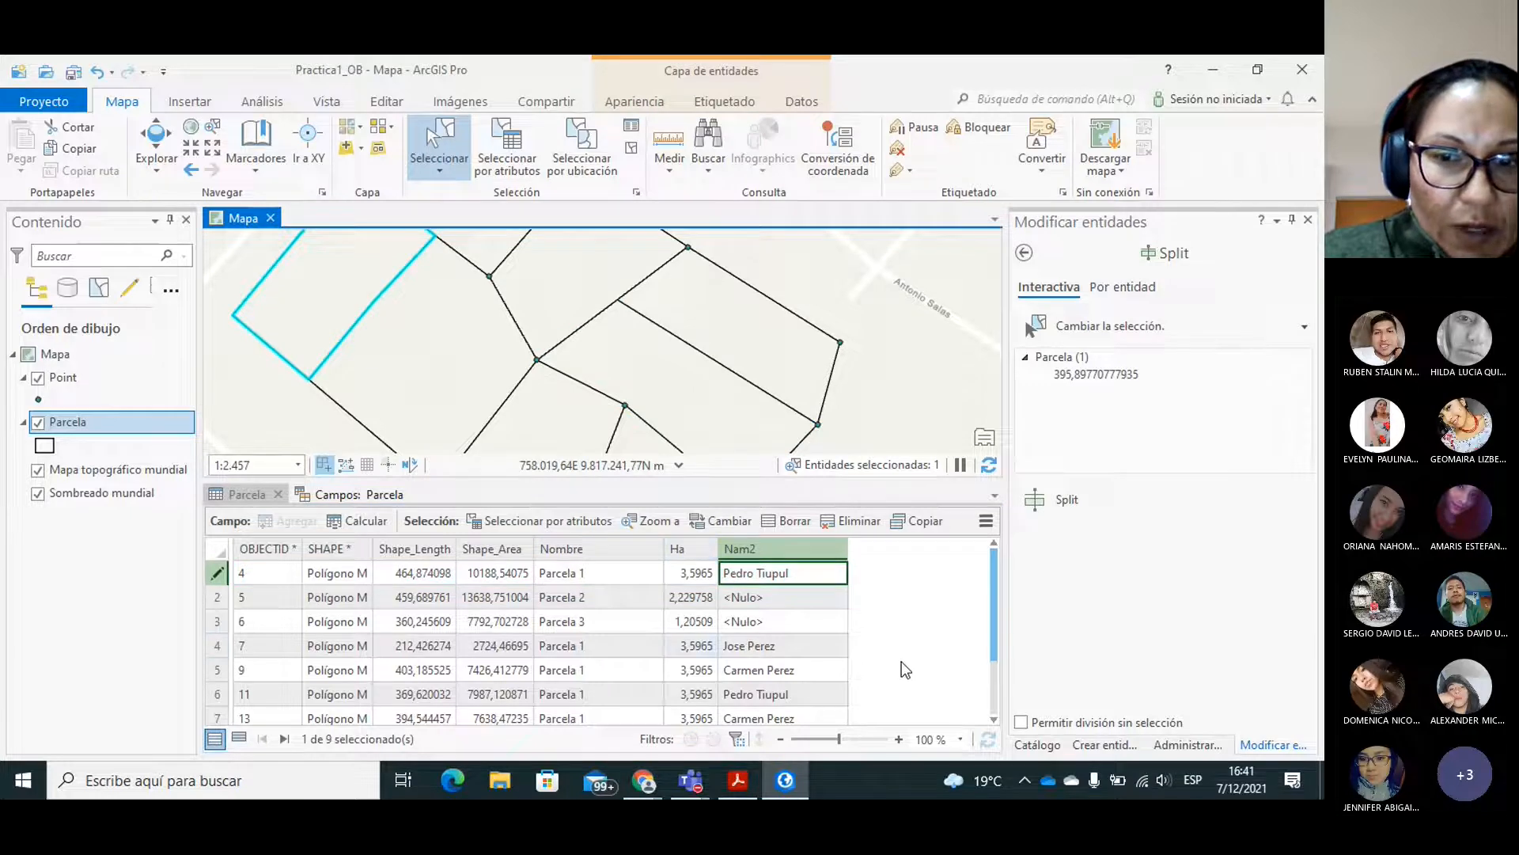
scroll(994, 626, "down", 1)
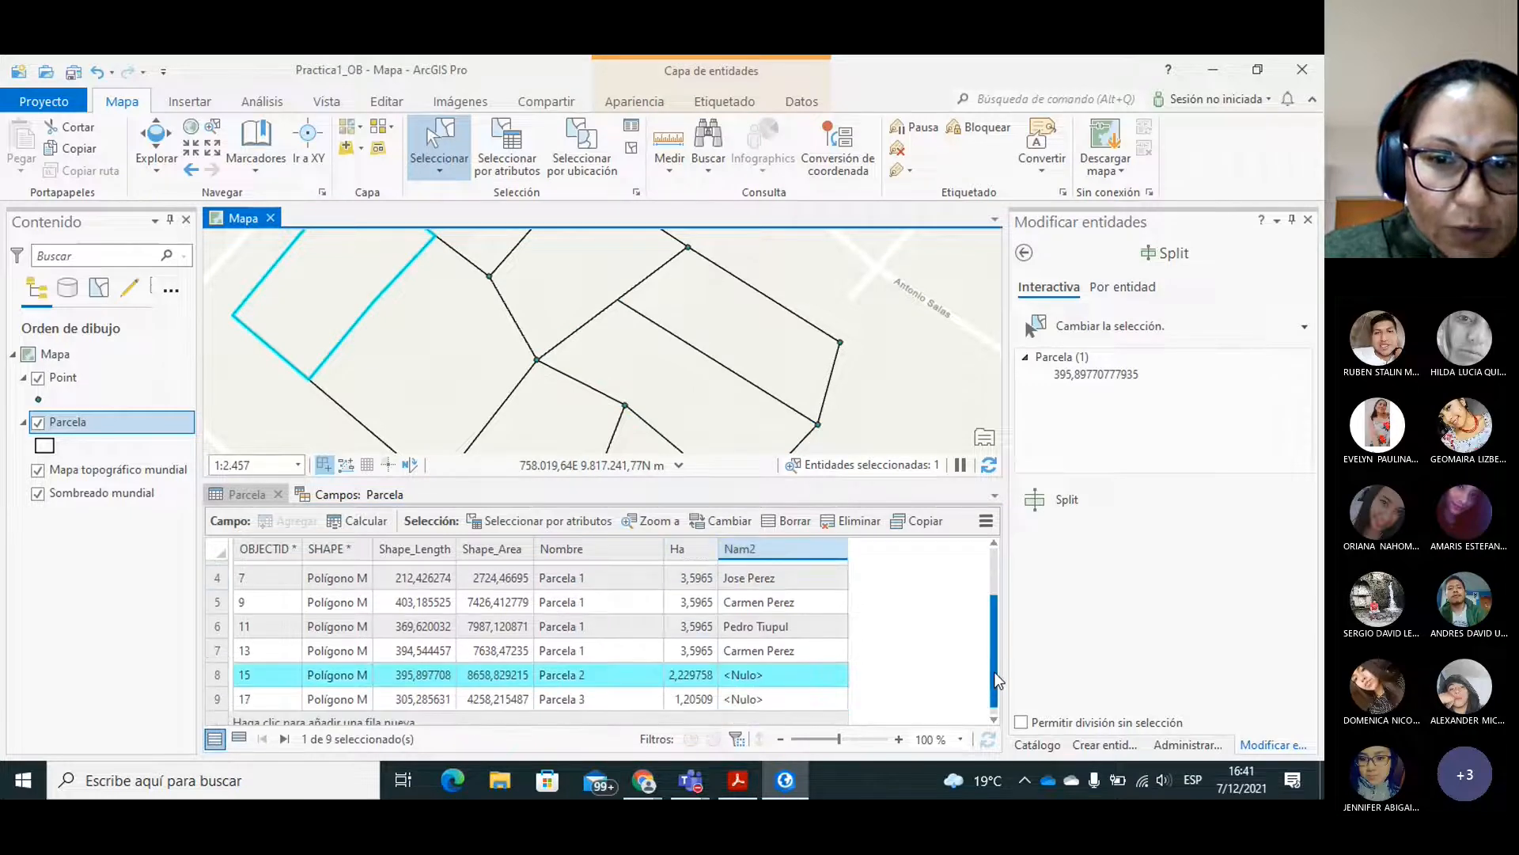
double_click(764, 667)
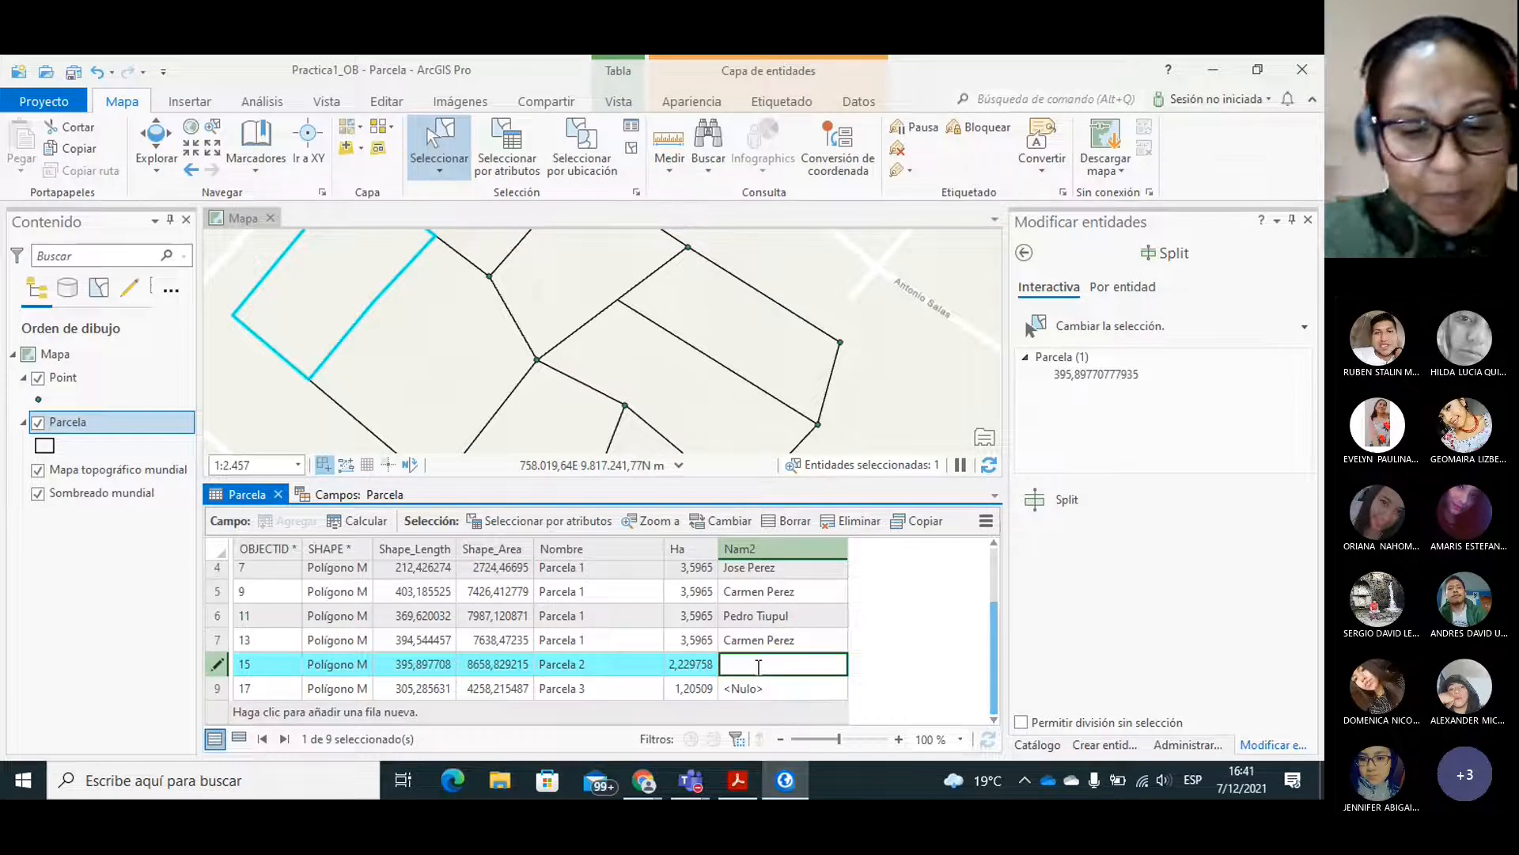
type("Sara ")
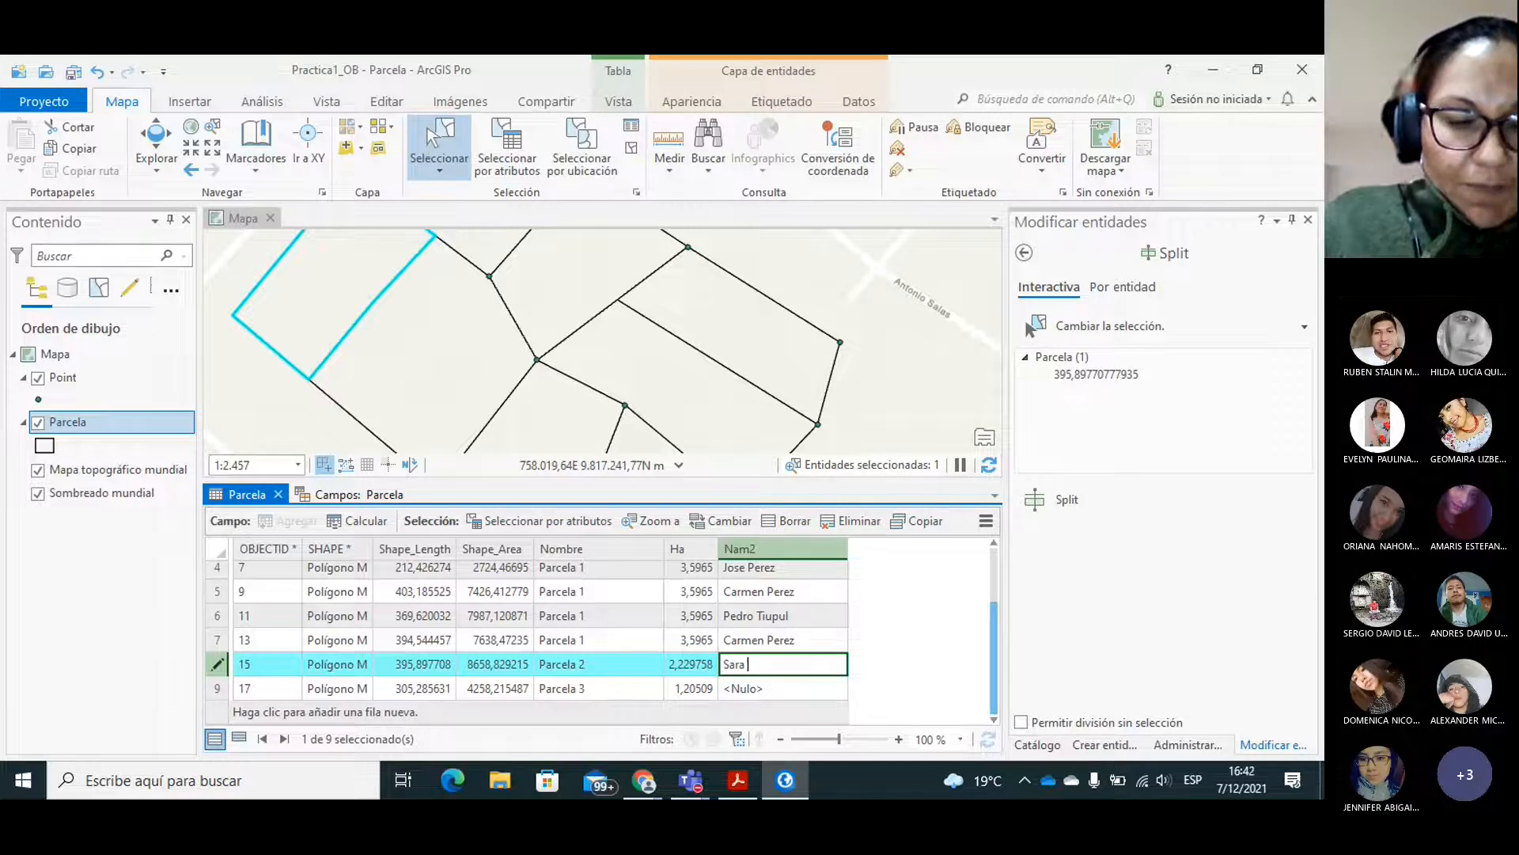
type("Agui")
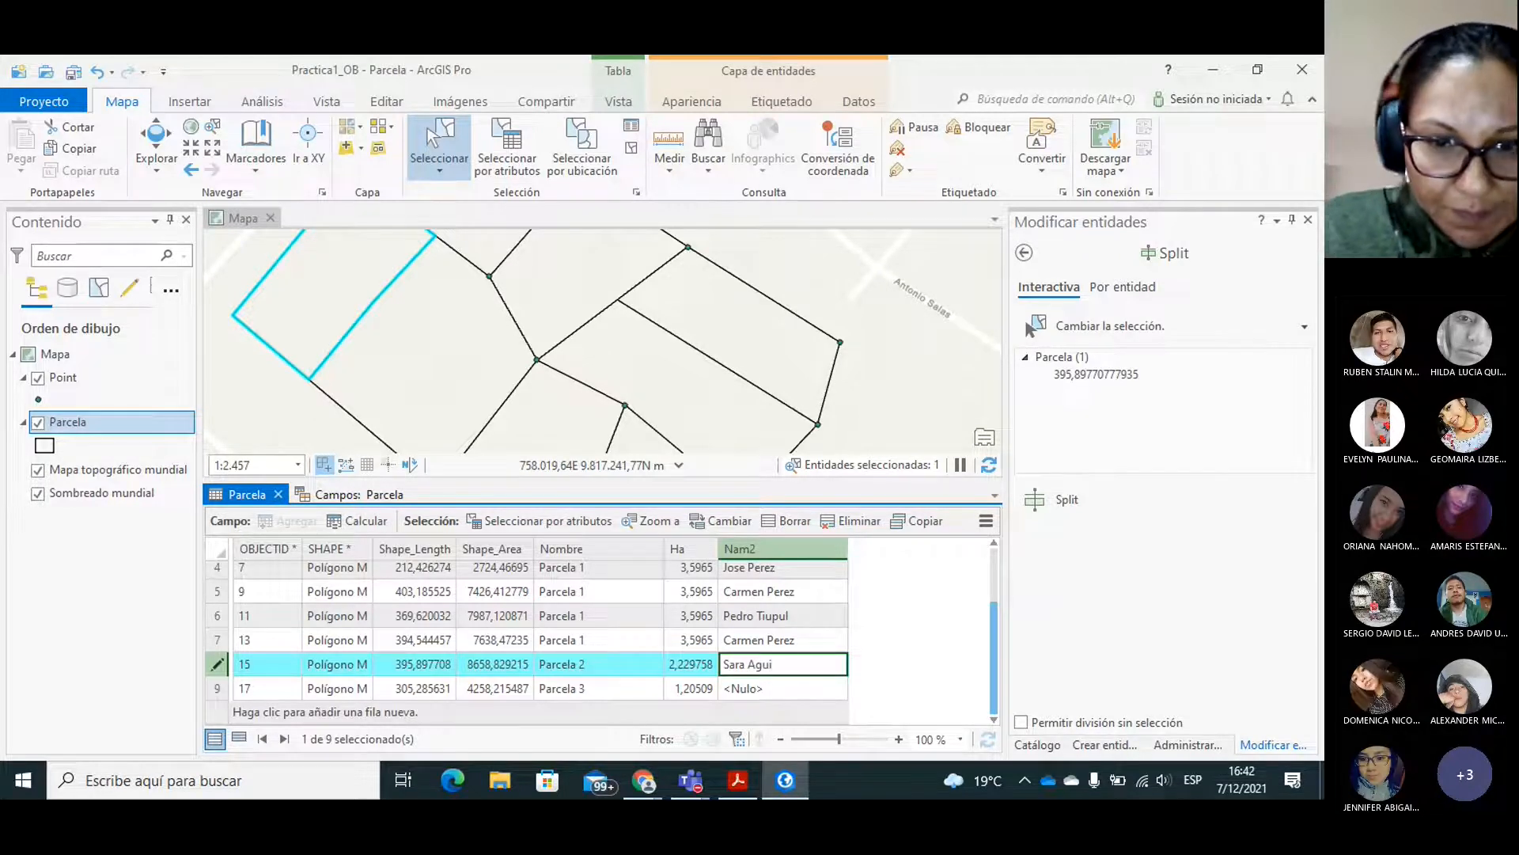
type("rre")
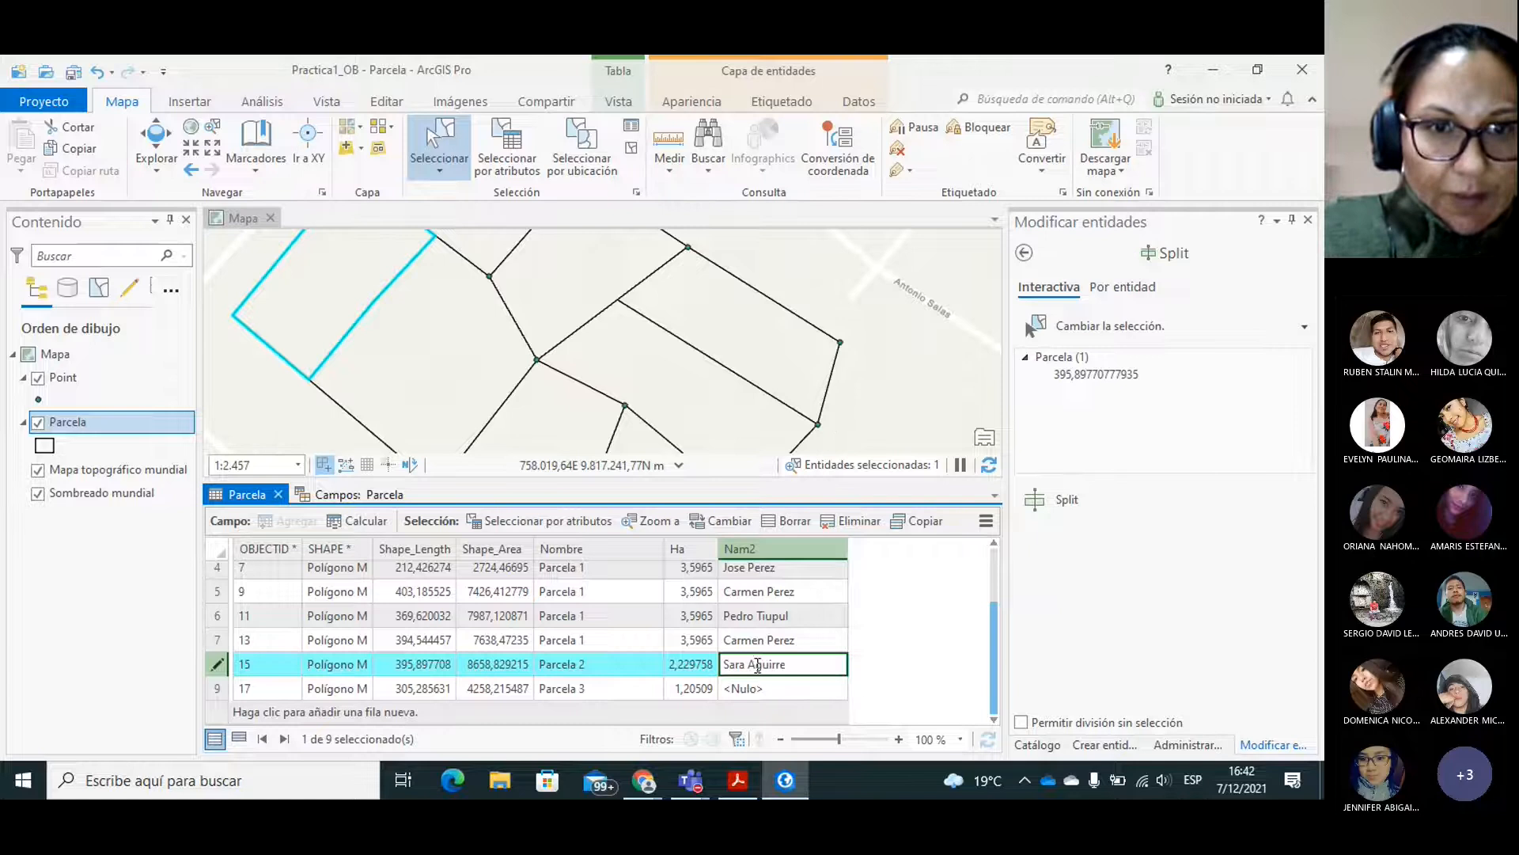
Select the larger Parcela 2 lot, OBJECTID 5, and fill in its Nam2 field with the owner's full name.
left_click(450, 378)
left_click(452, 385)
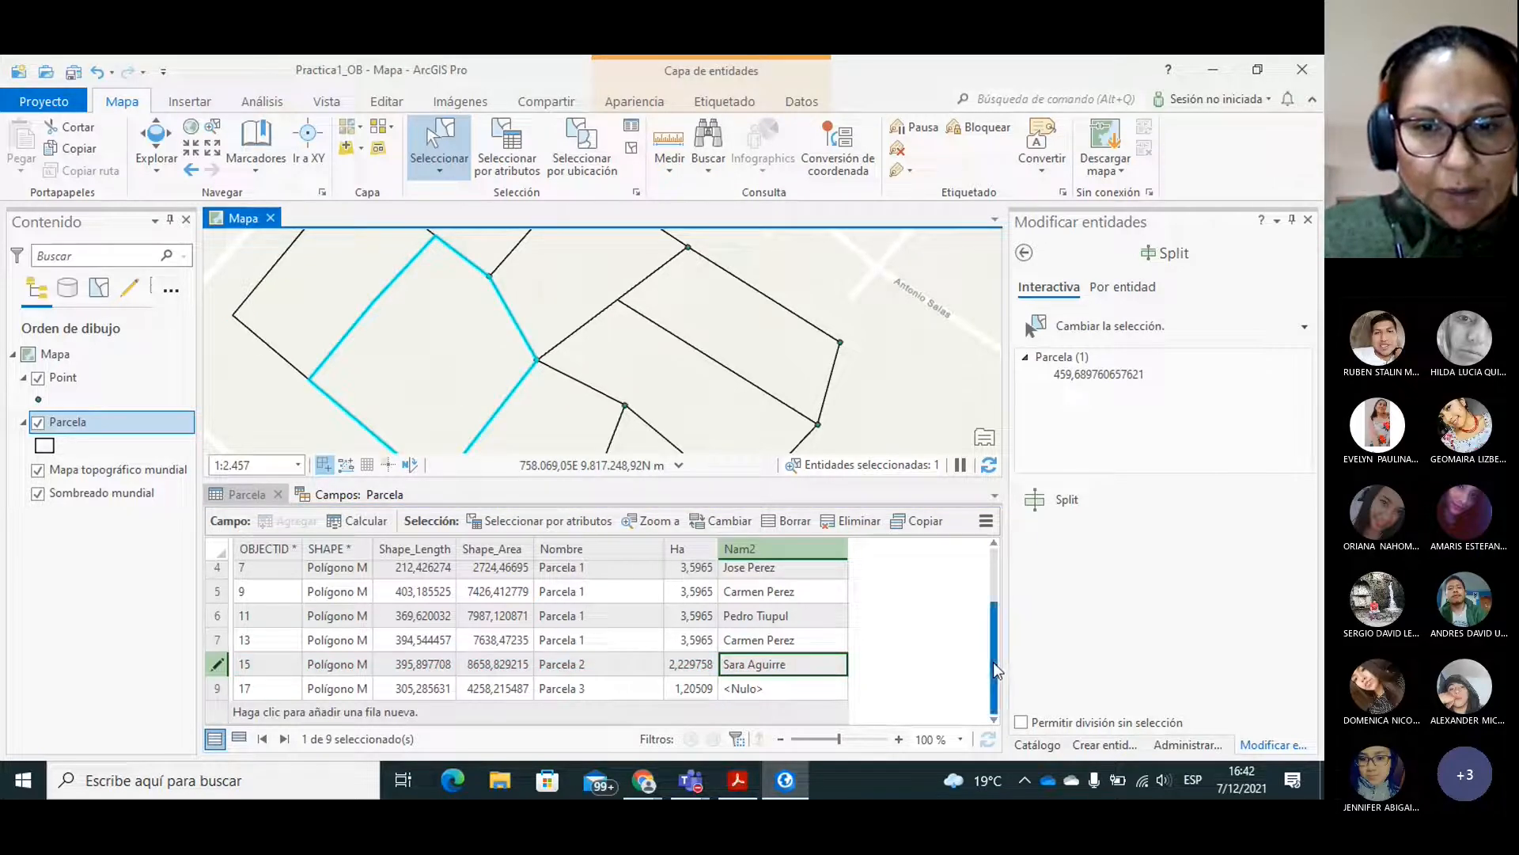
left_click_drag(995, 663, 994, 605)
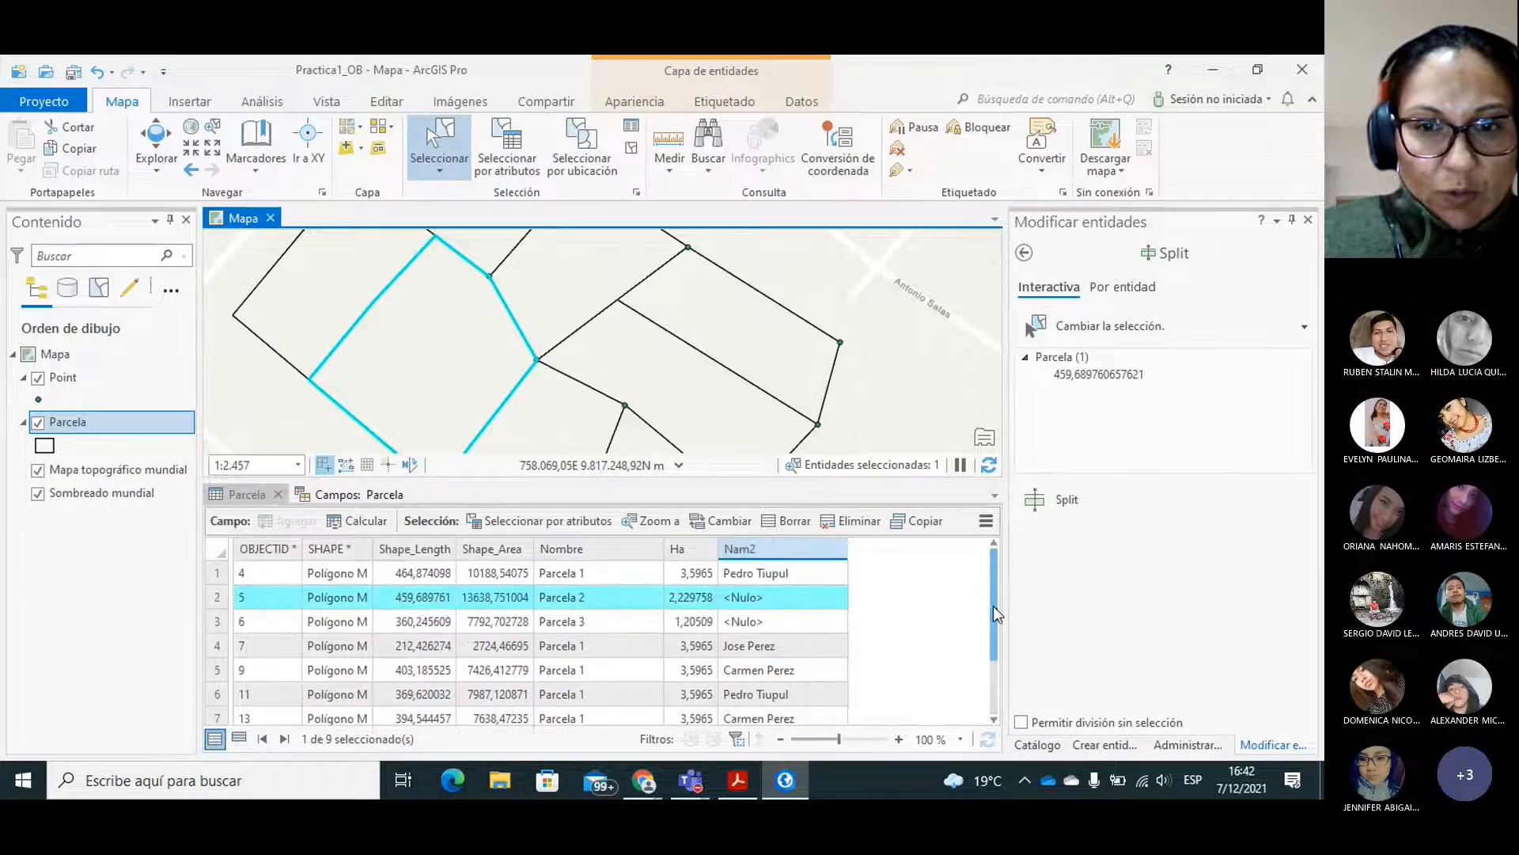
double_click(758, 597)
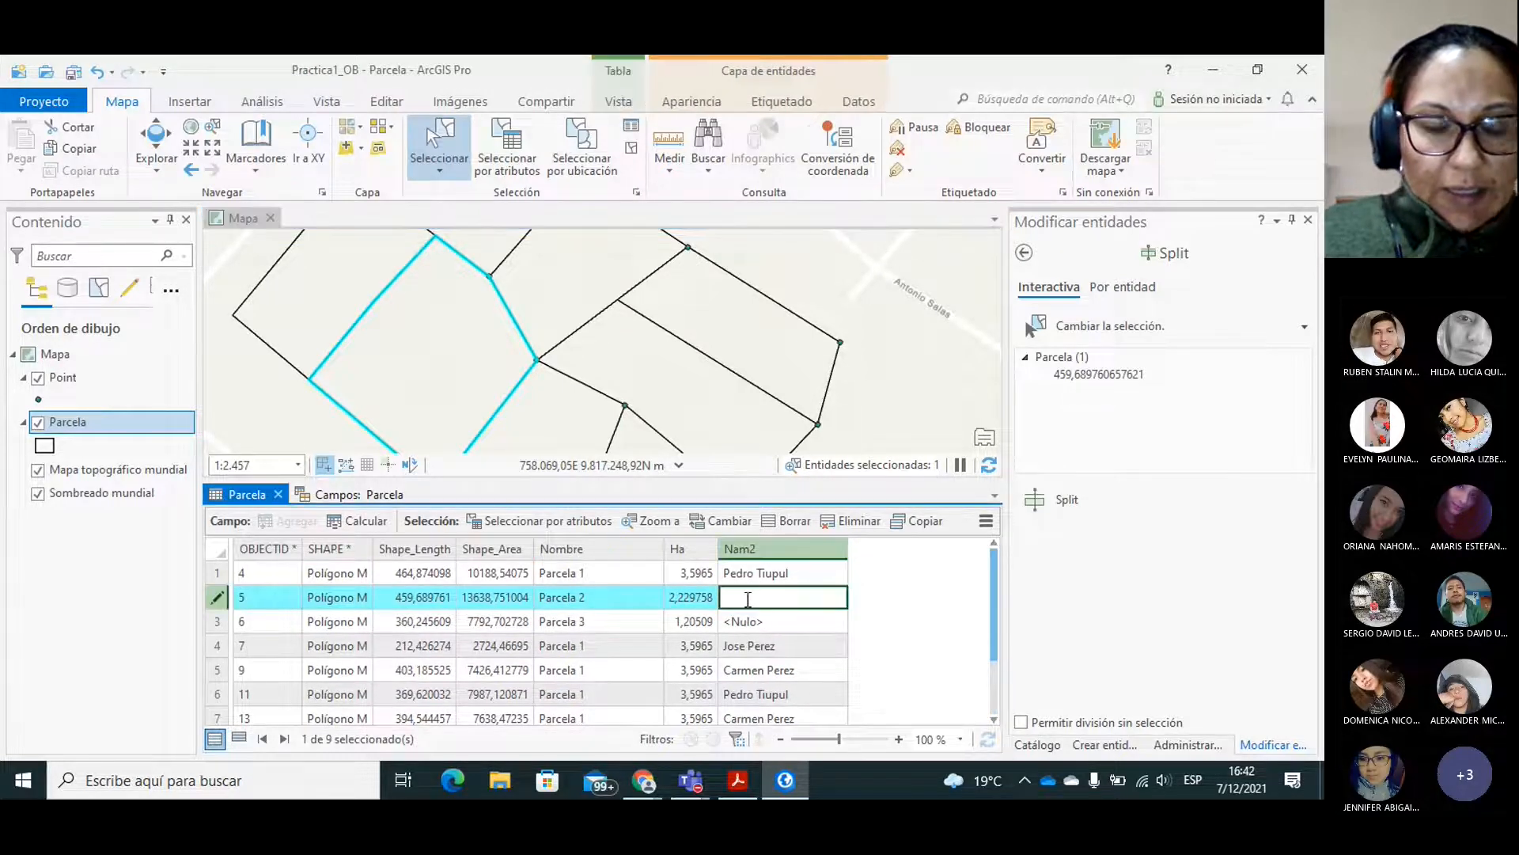
type("Pedro ")
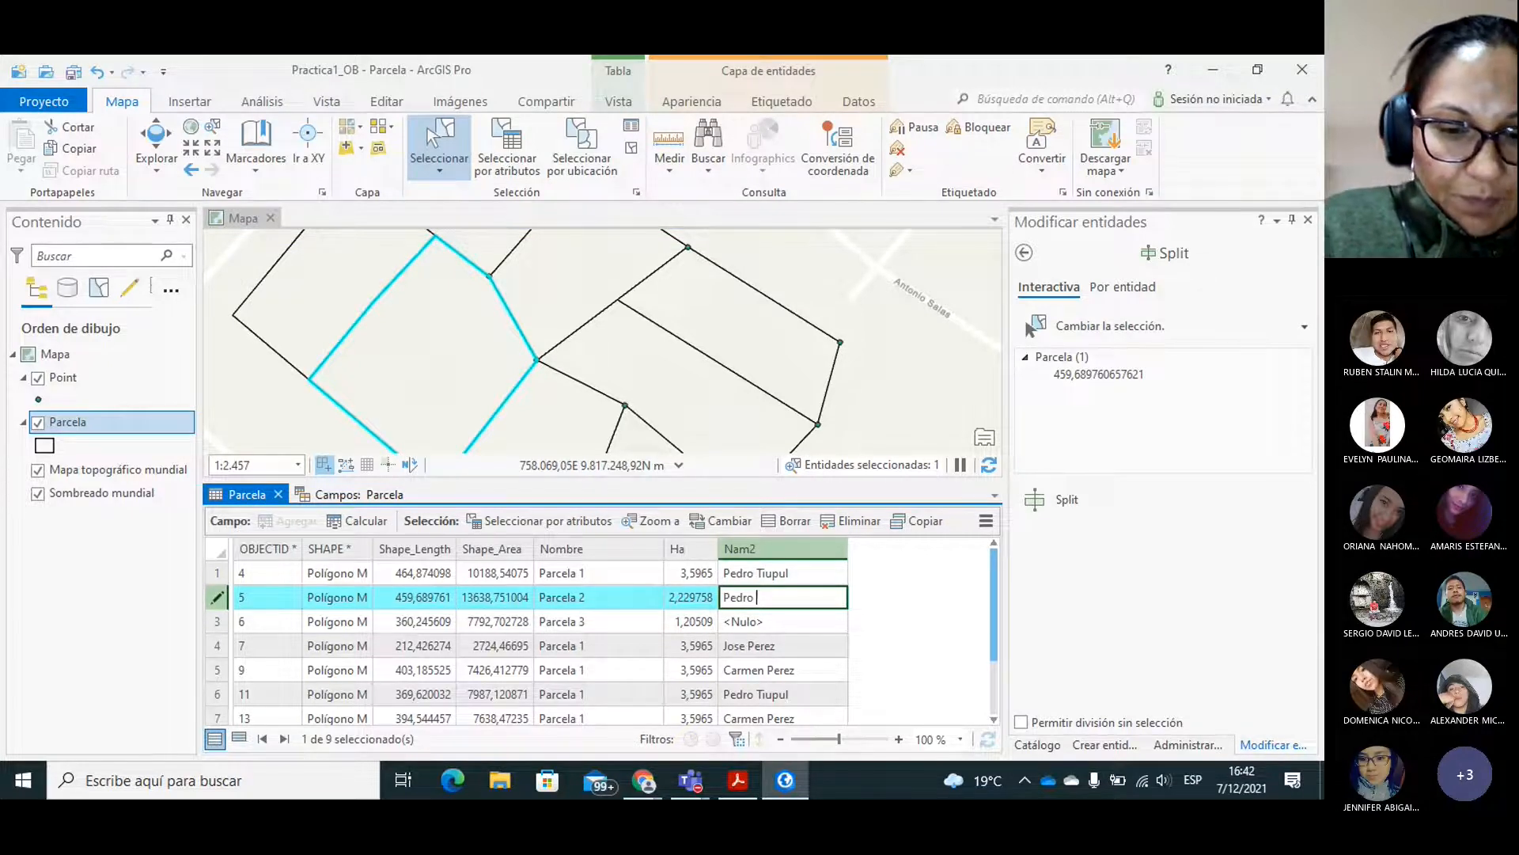
type("Tiu")
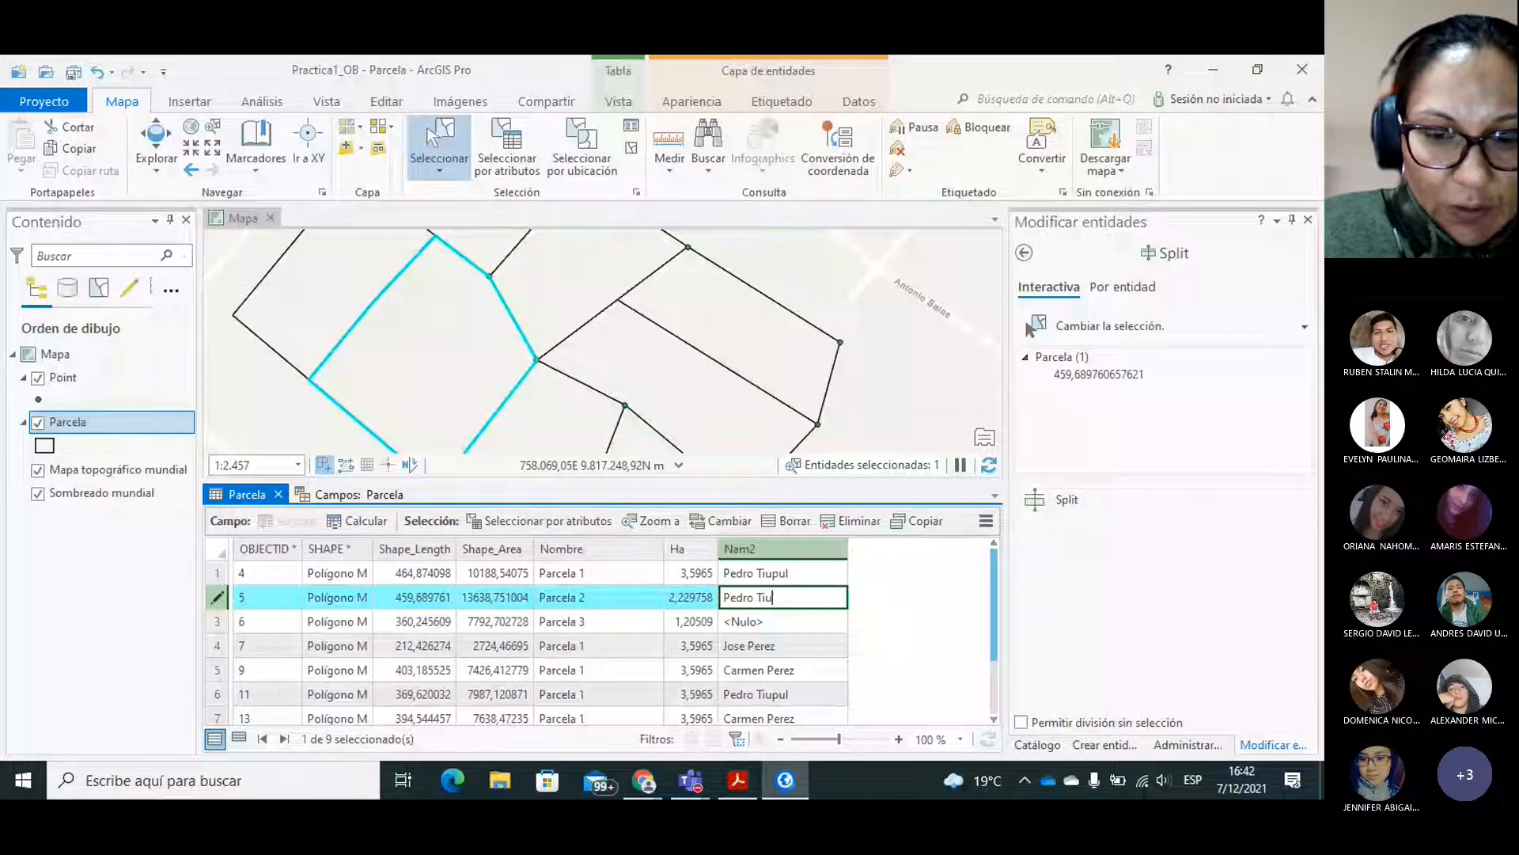
type("pul")
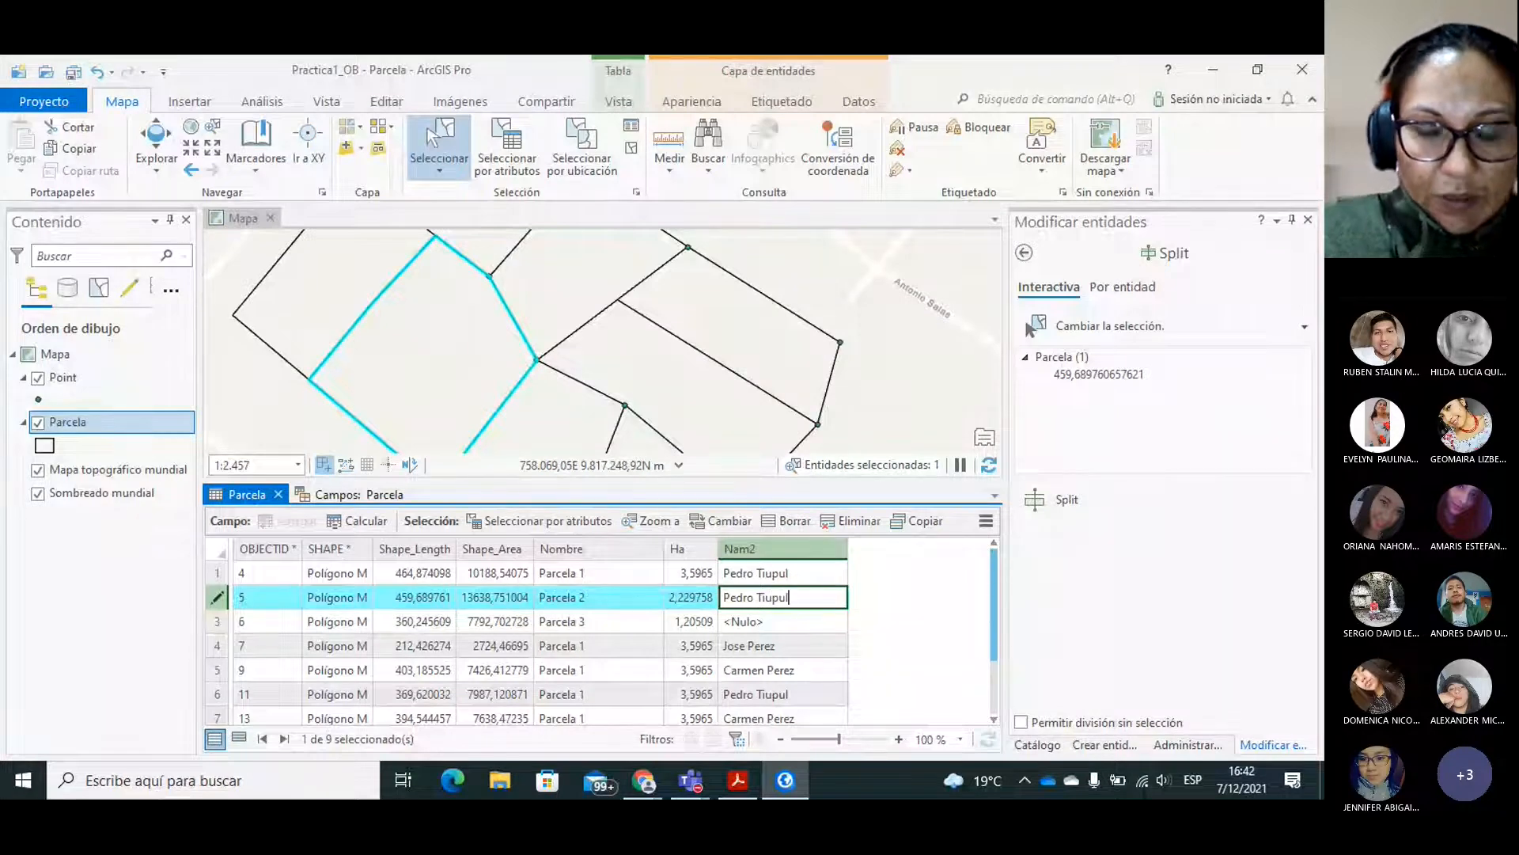
key("Return")
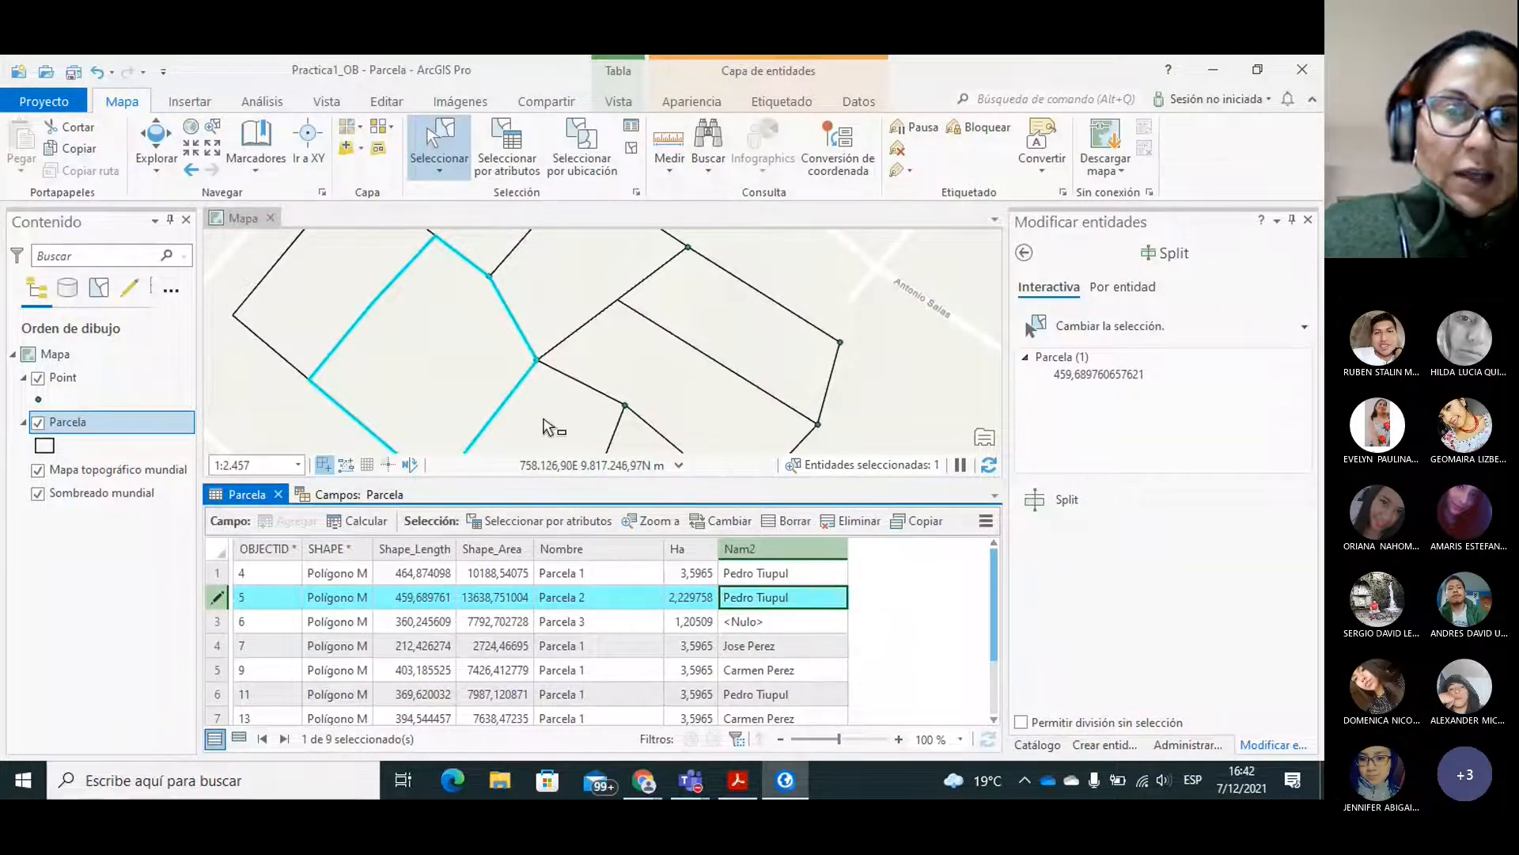
Select the western lot of Parcela 3, OBJECTID 6, and enter its owner's full name in Nam2.
left_click(546, 428)
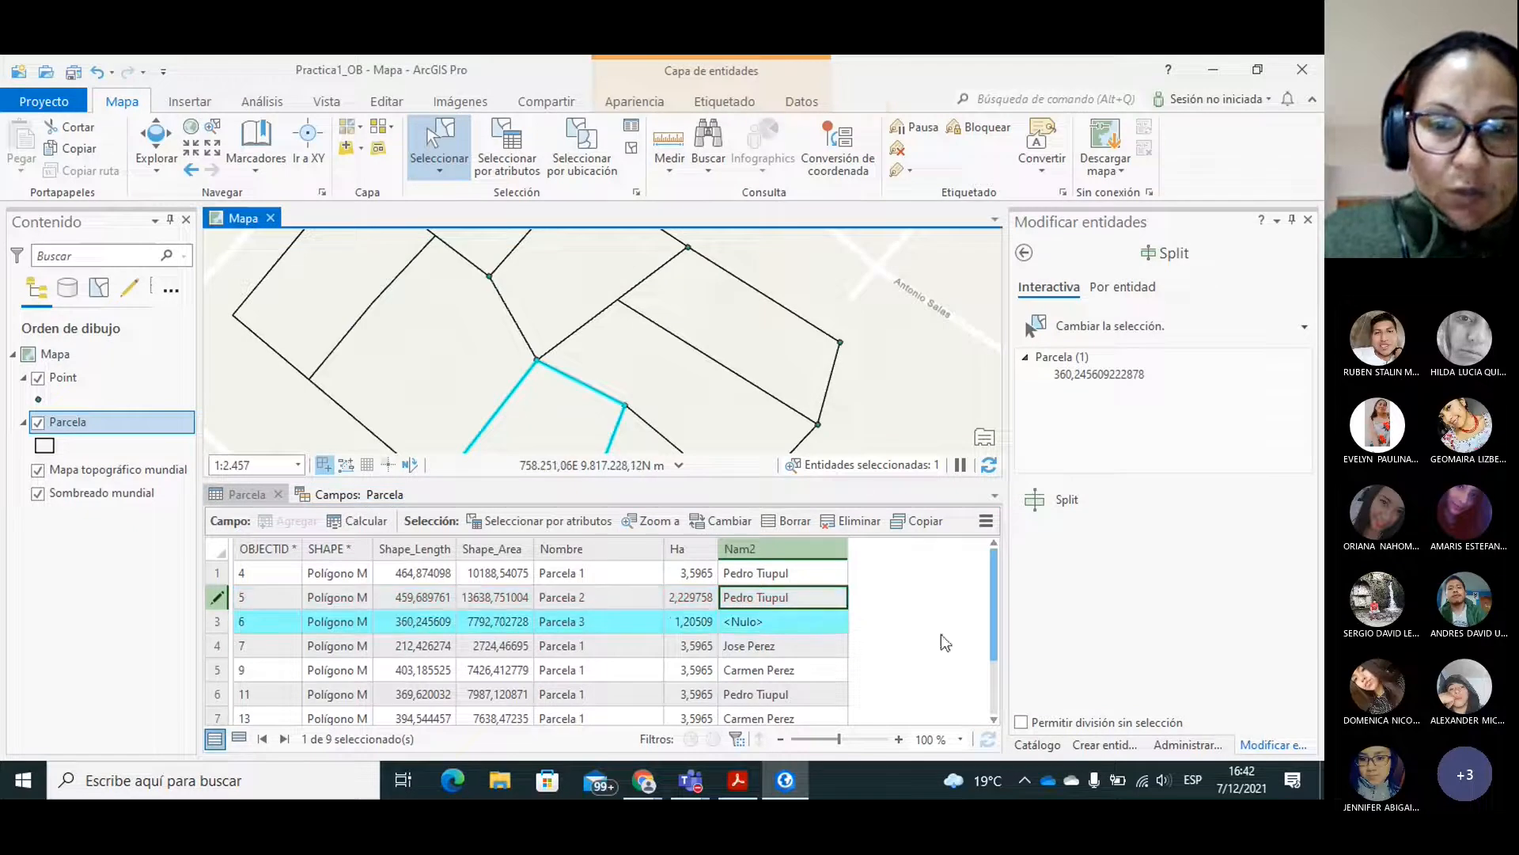
double_click(758, 620)
type("Jose P")
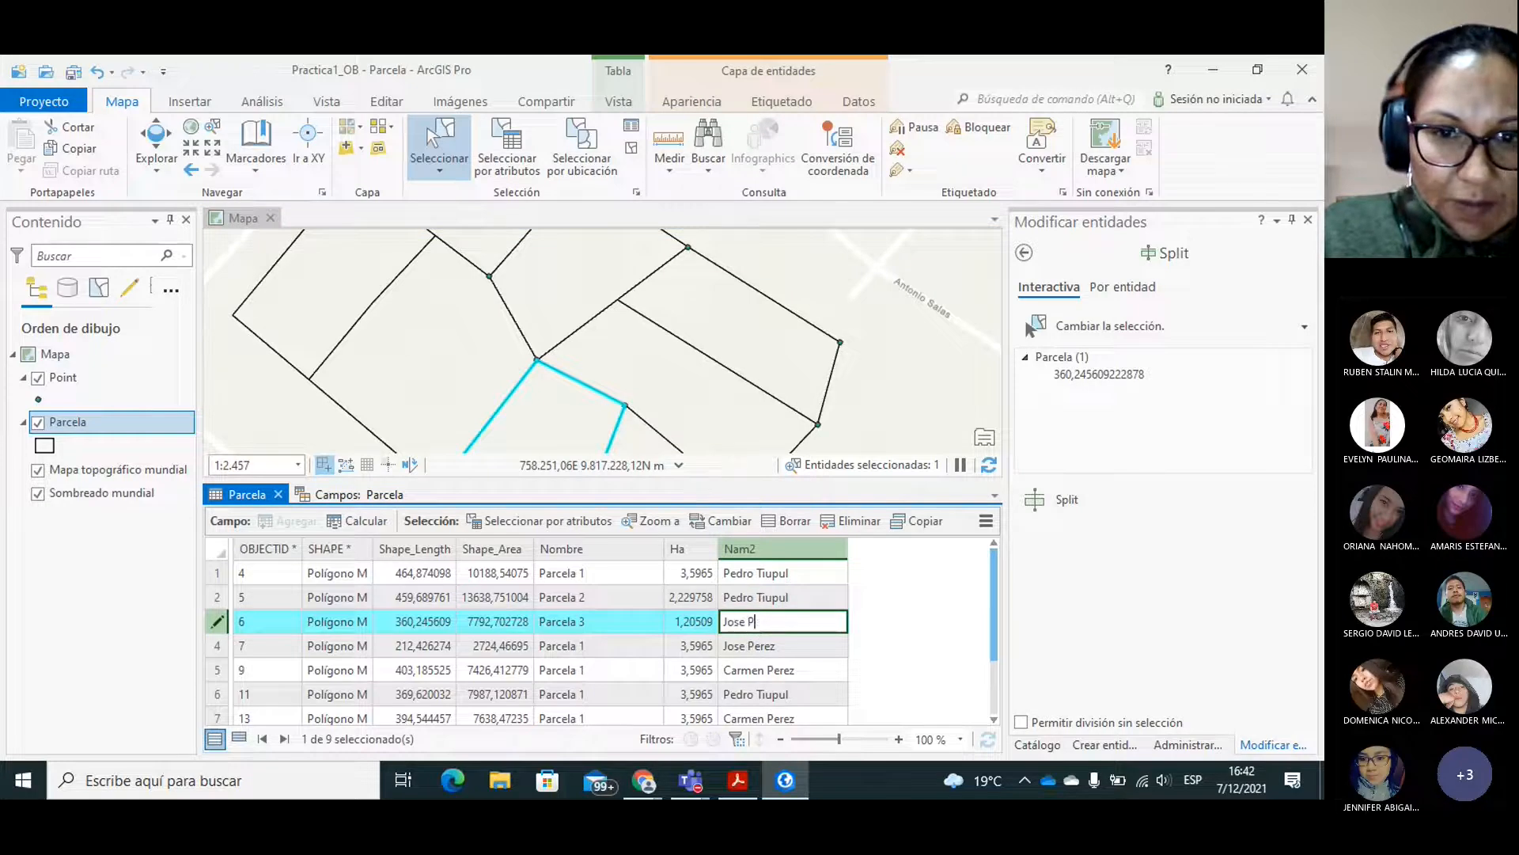
type("erez")
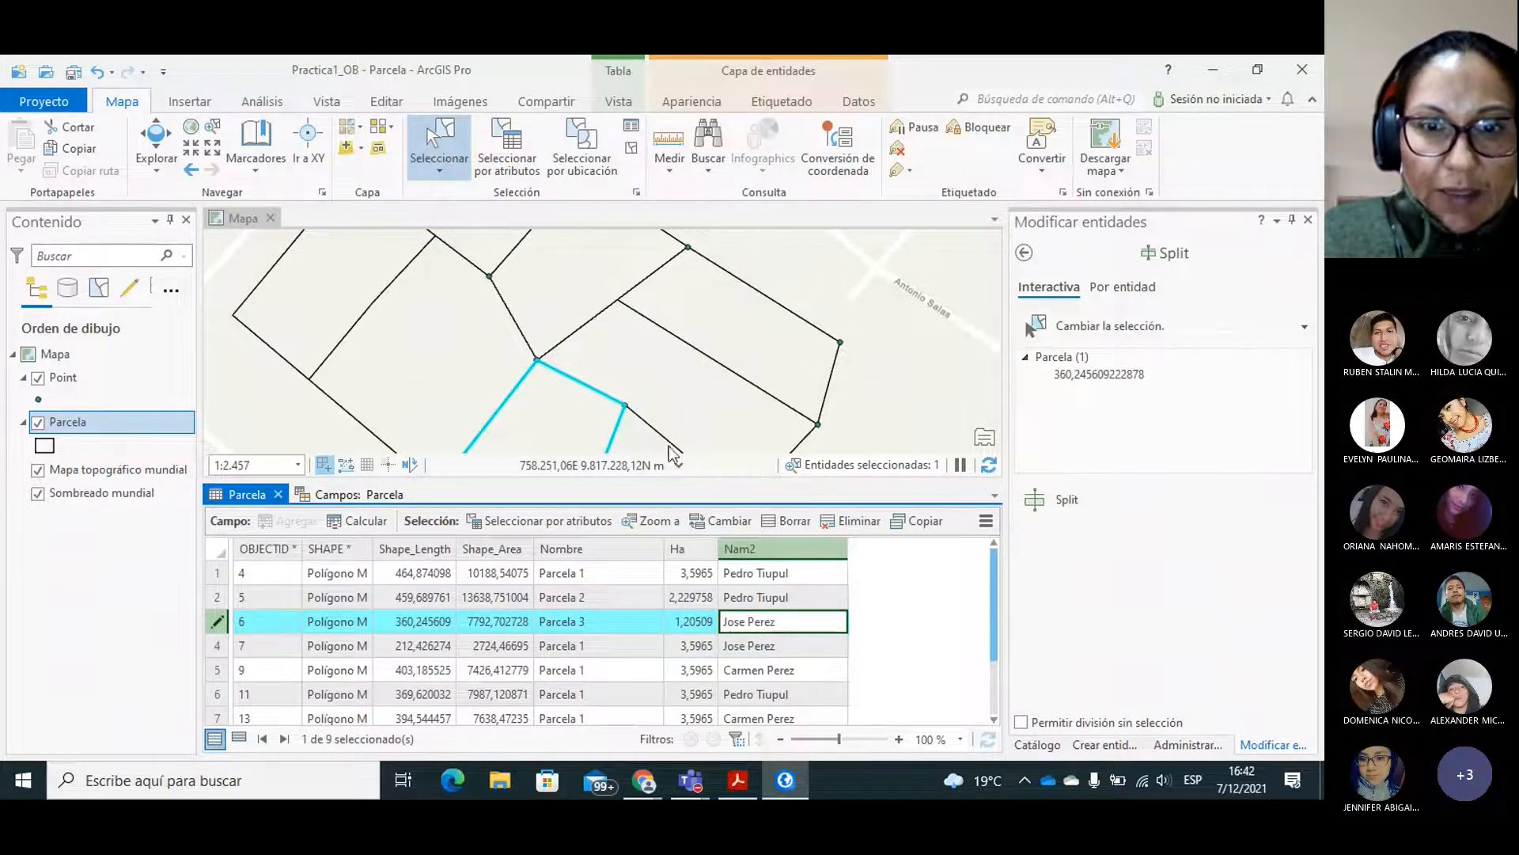
key("Return")
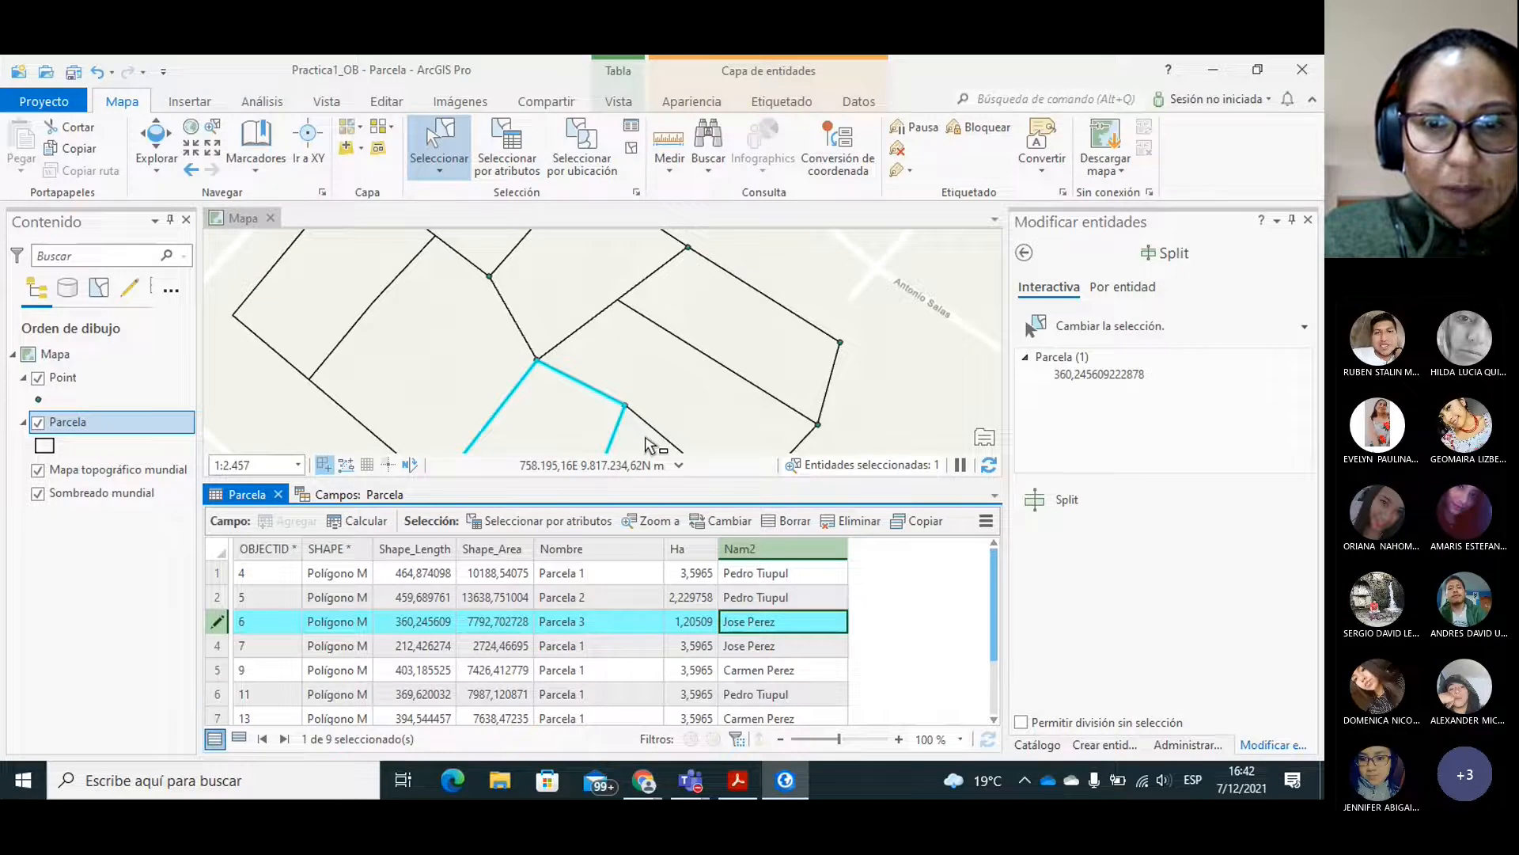
Select the remaining Parcela 3 lot, OBJECTID 17, and record its owner's full name in the Nam2 field.
left_click(649, 445)
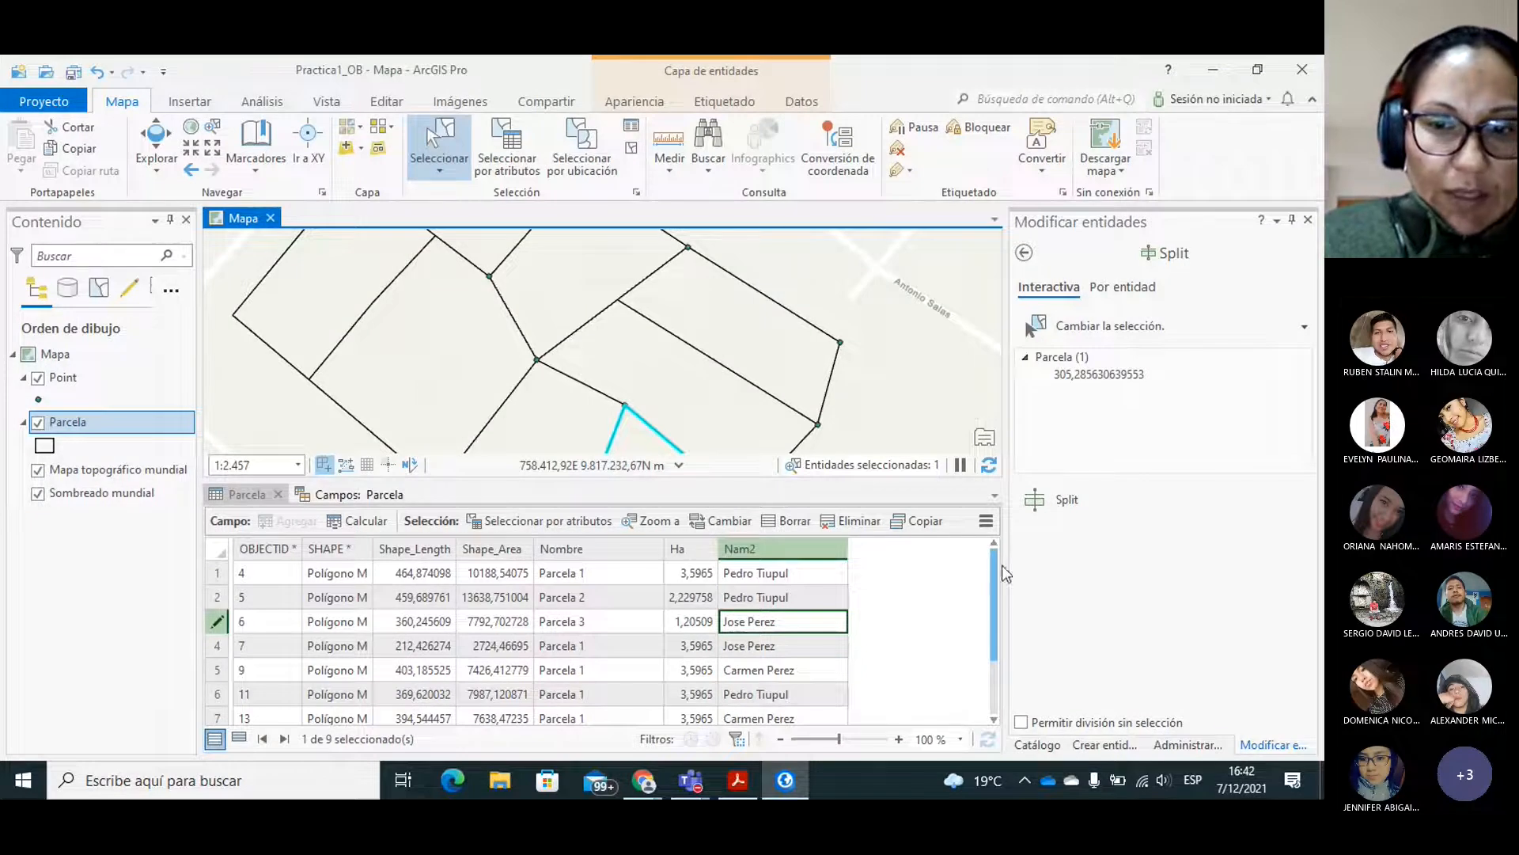
left_click_drag(992, 564, 996, 630)
left_click(735, 692)
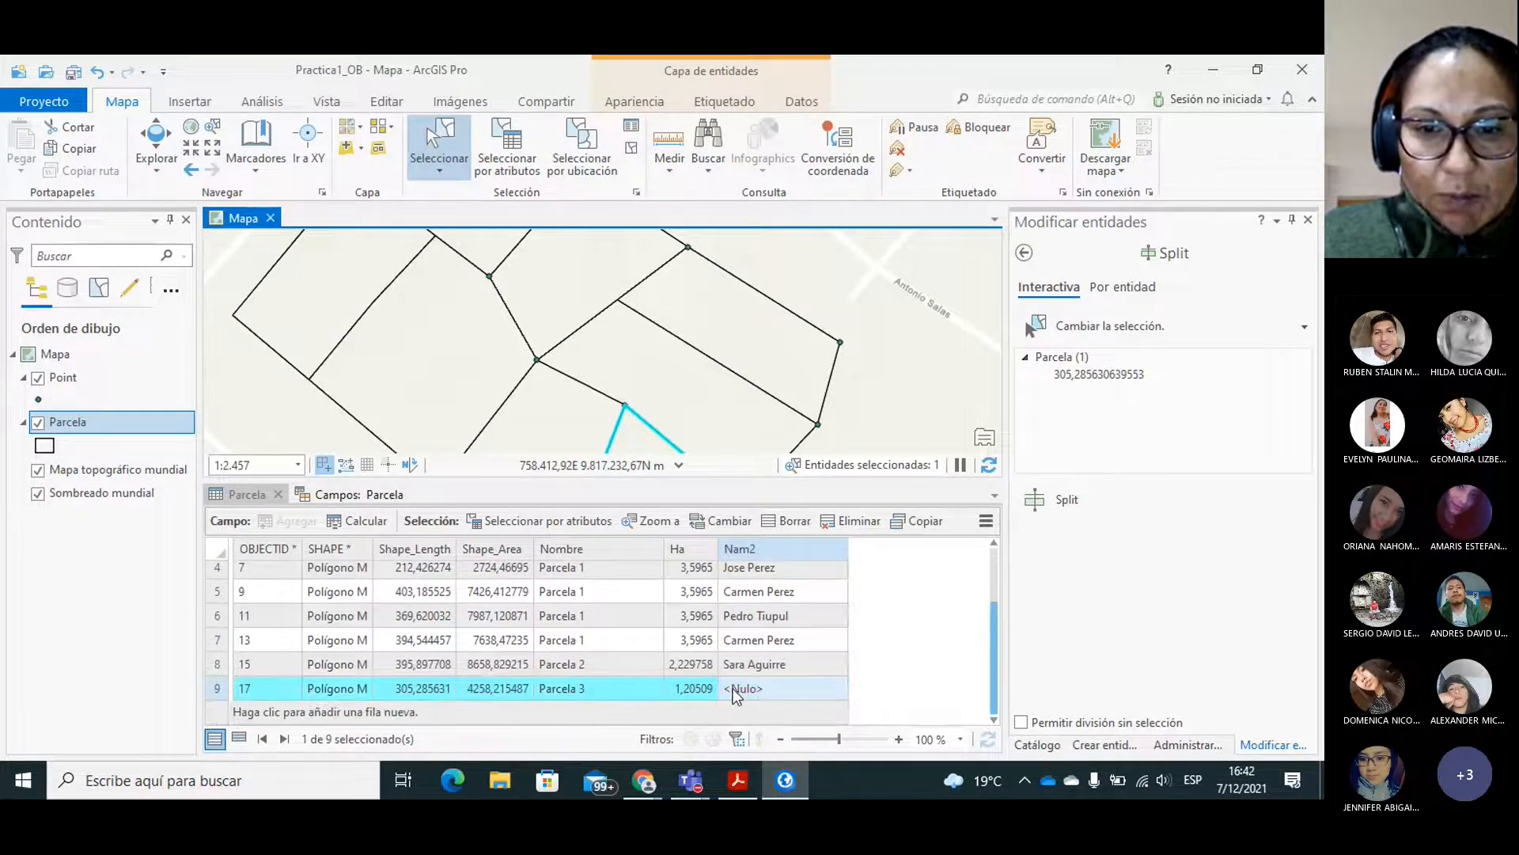
left_click(734, 687)
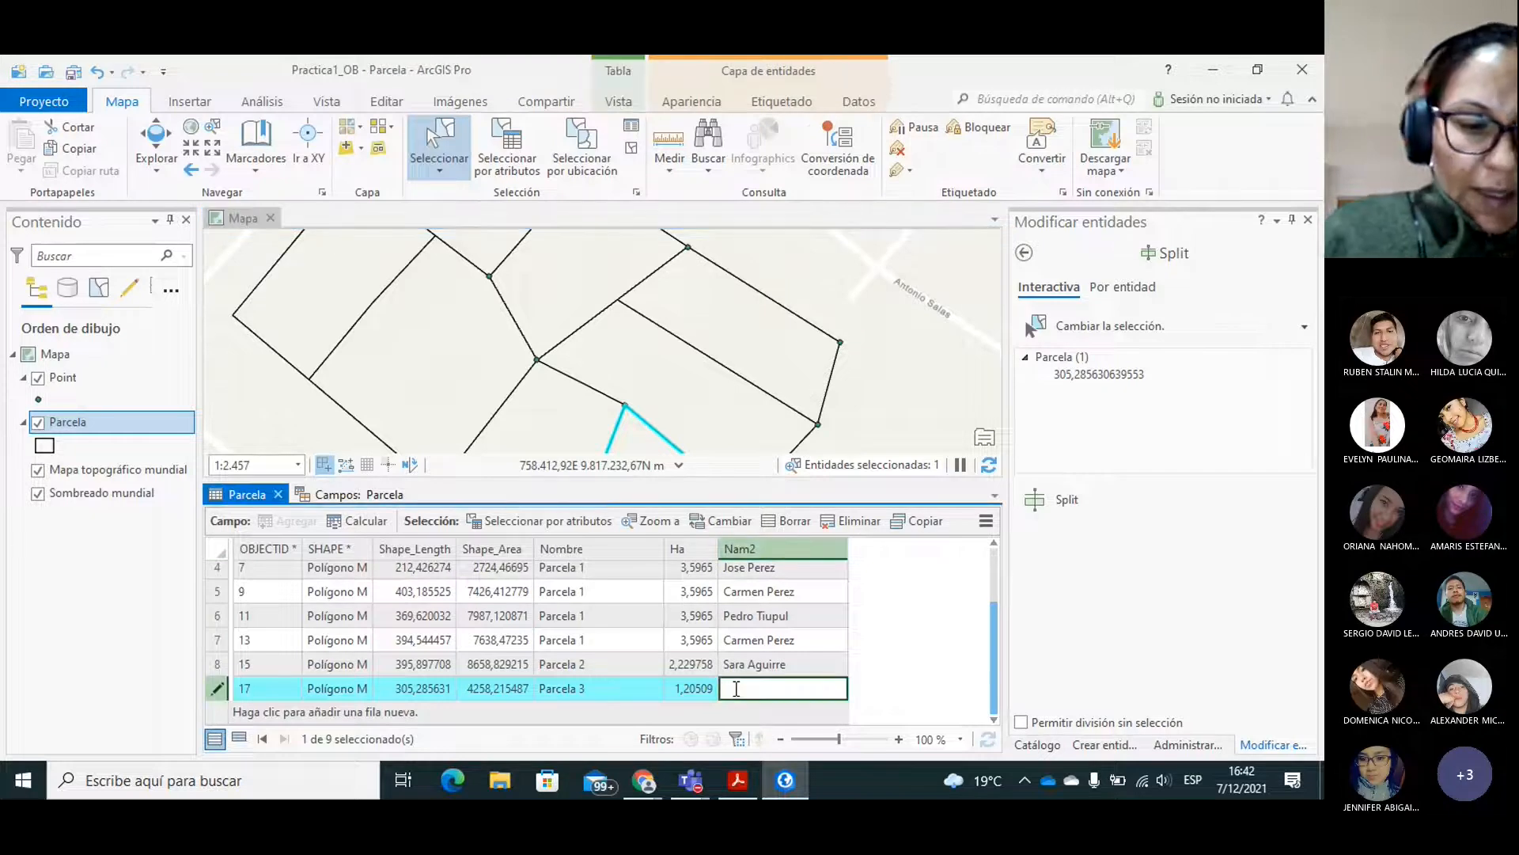
type("S")
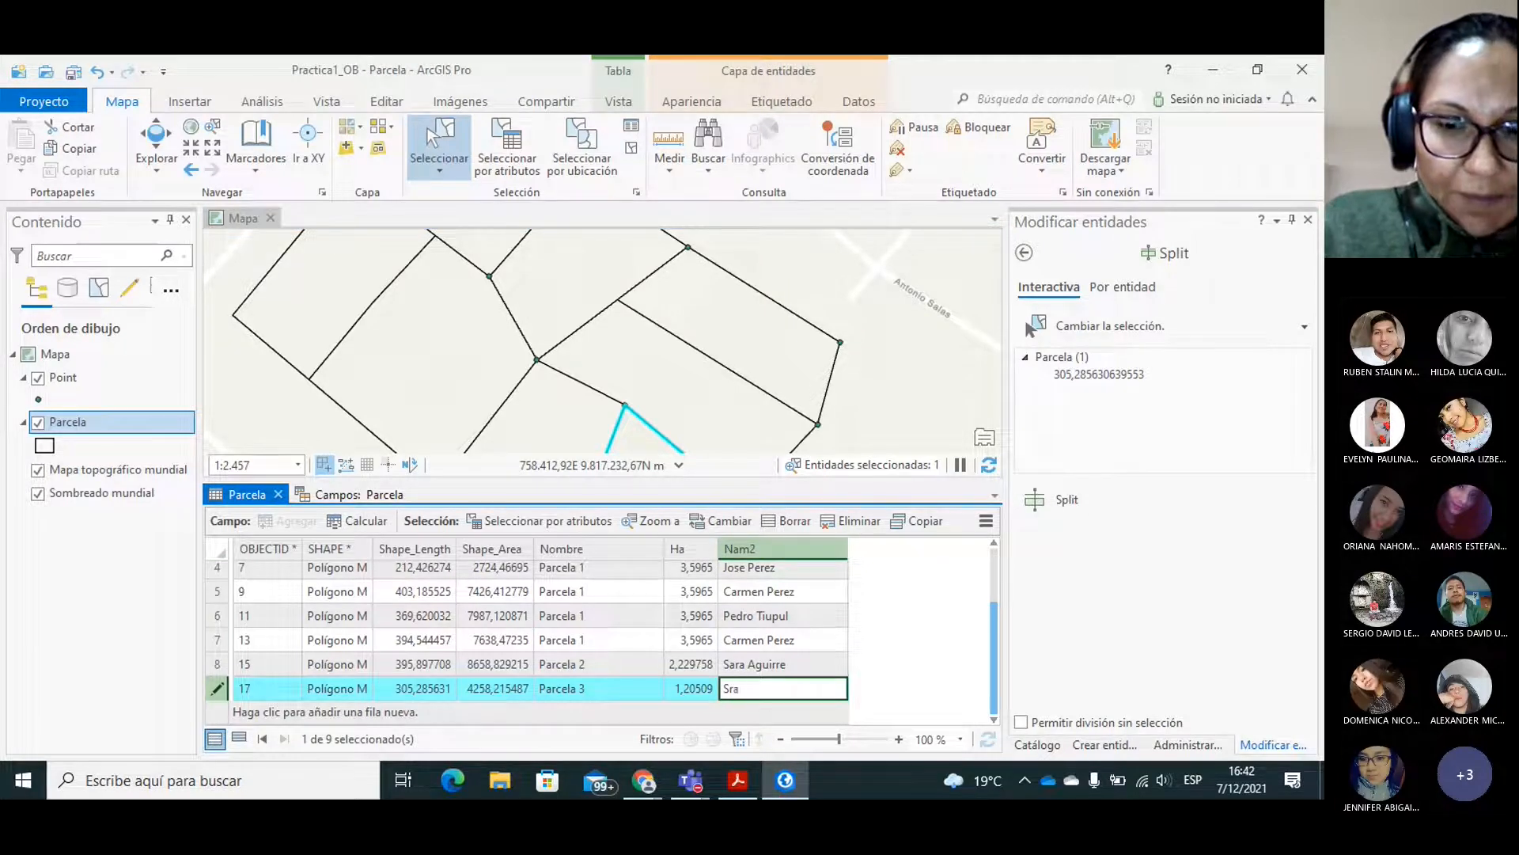
type("ara Perez")
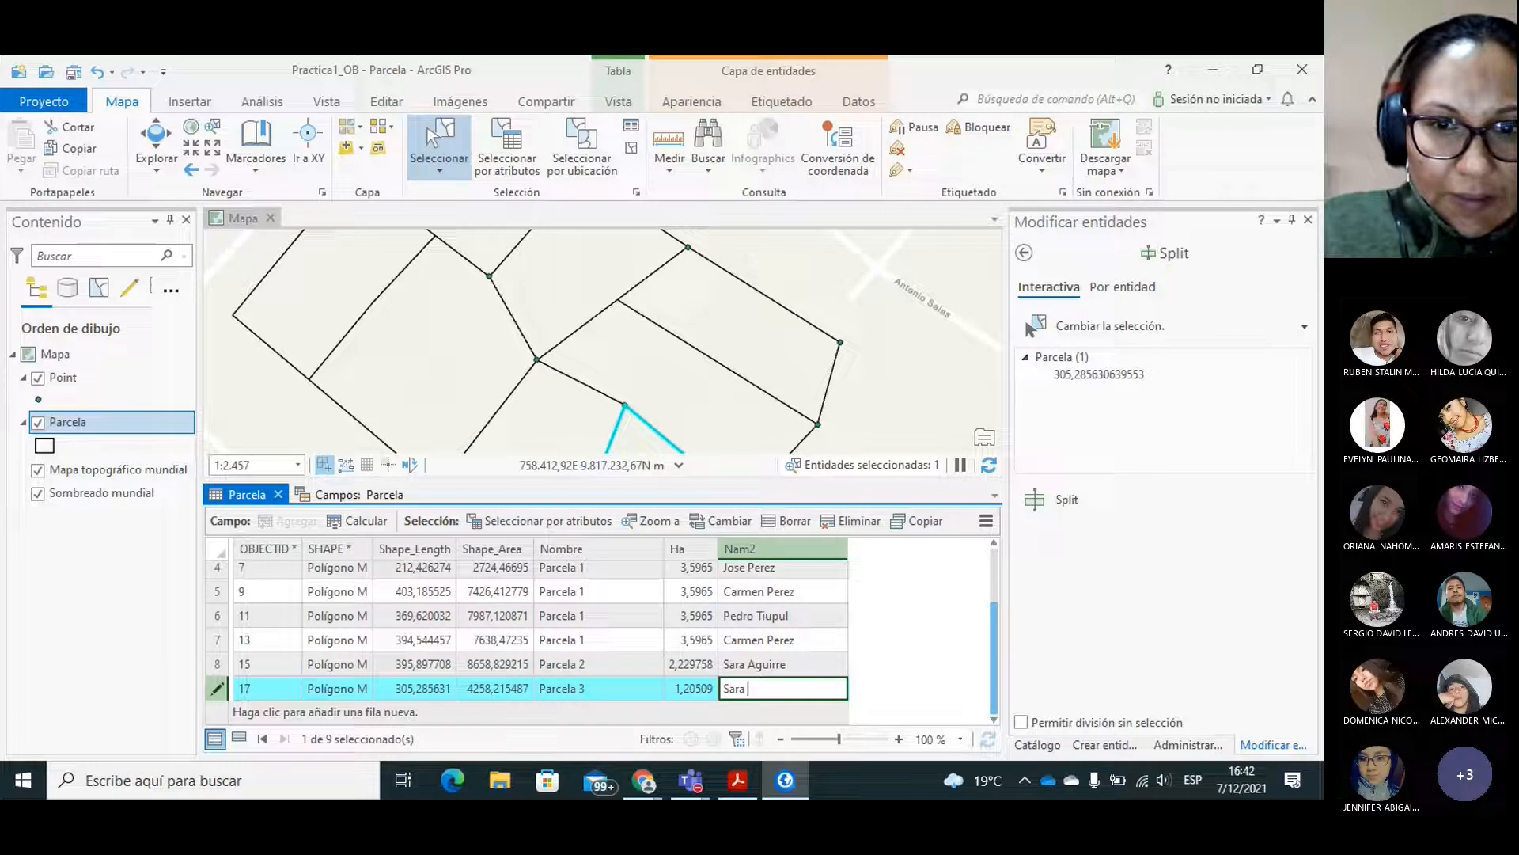
left_click(762, 614)
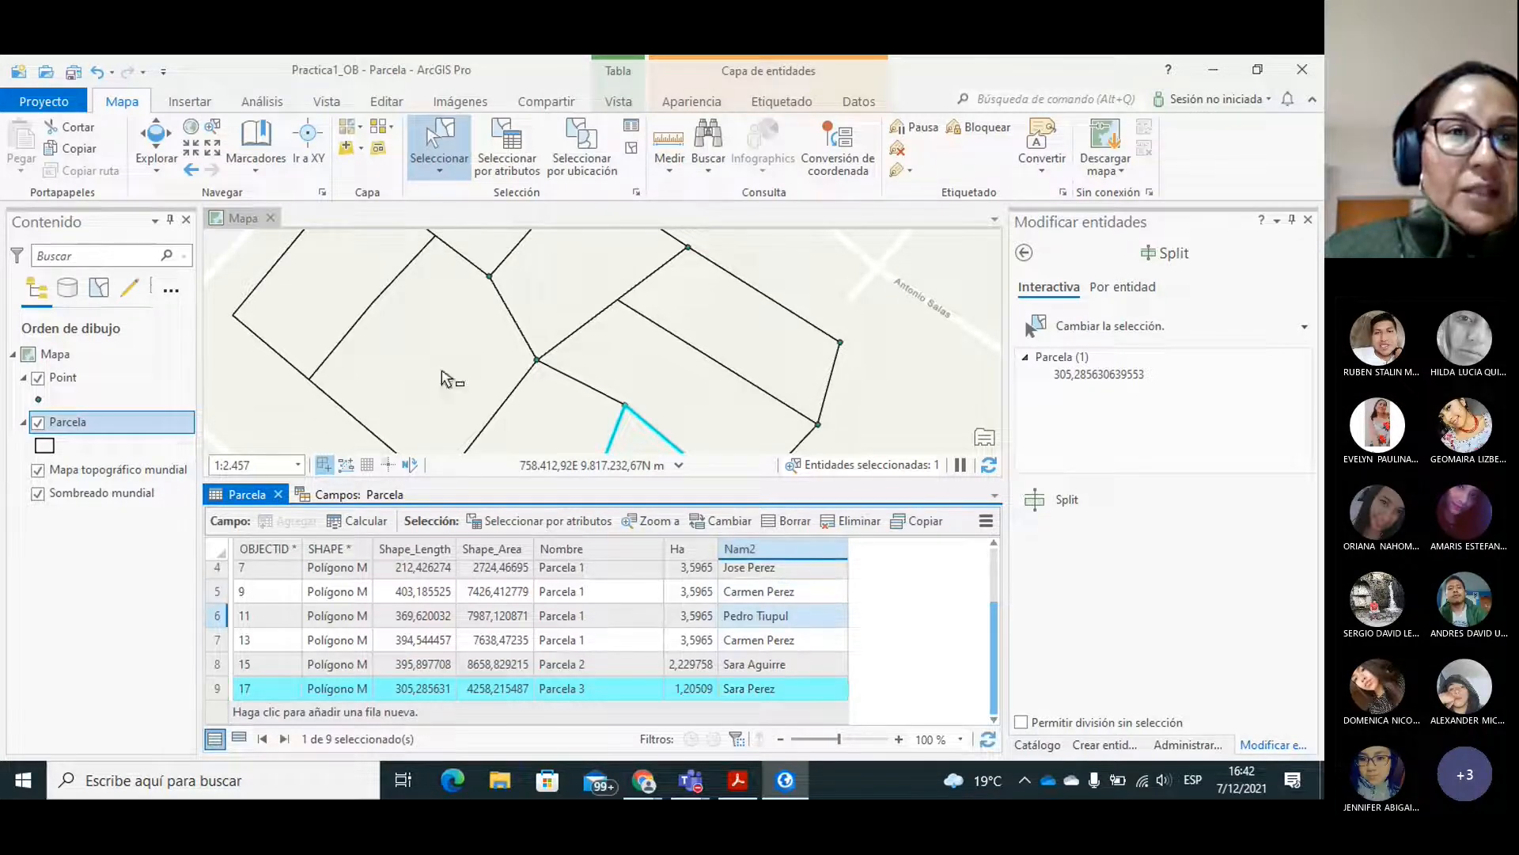
Close the Parcela fields view and save all edits made to the layer.
left_click(384, 108)
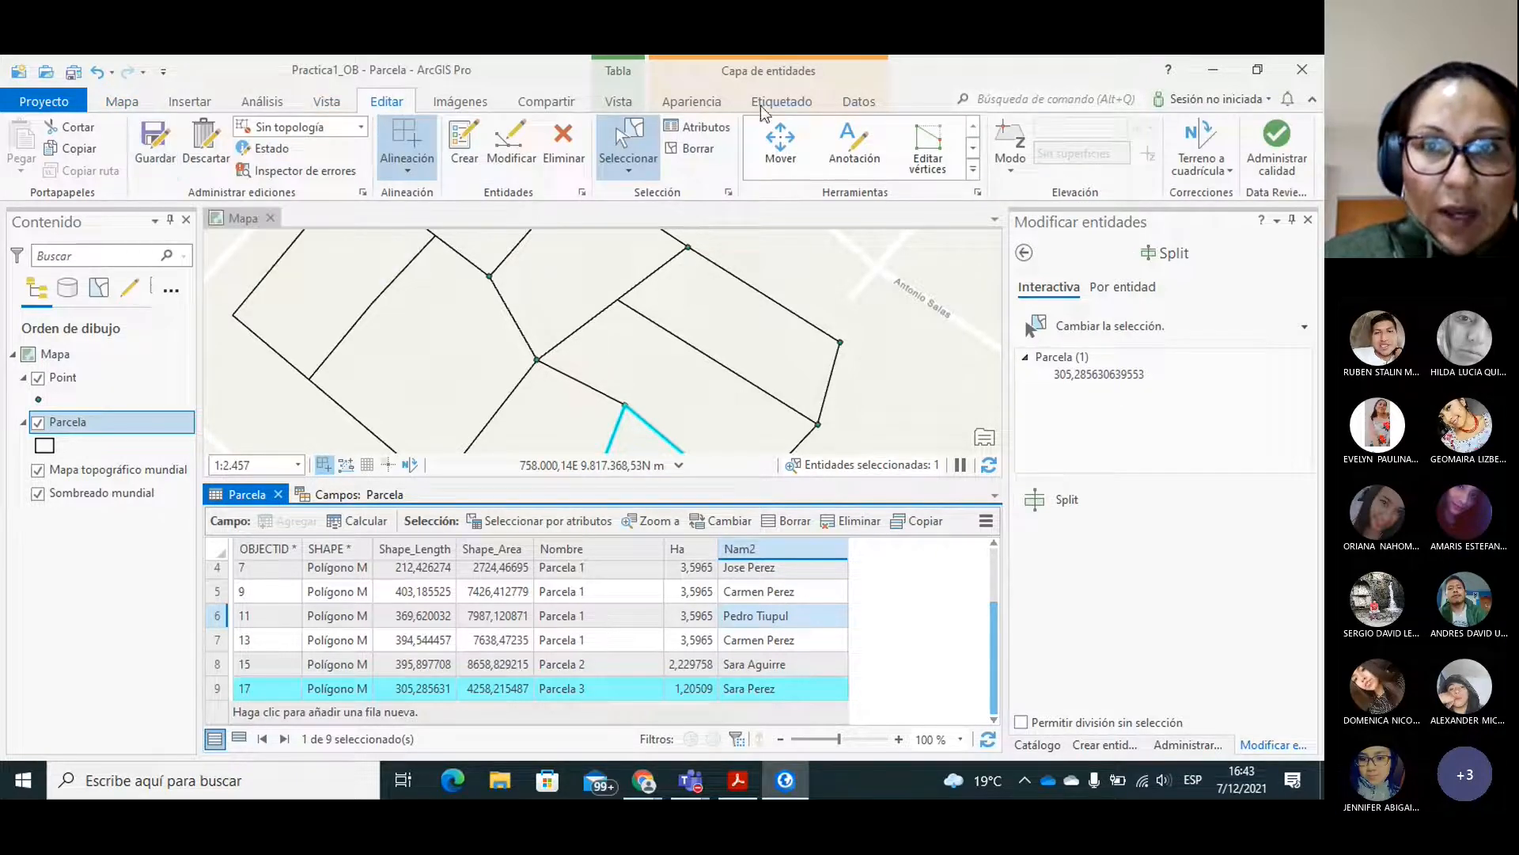
left_click(857, 103)
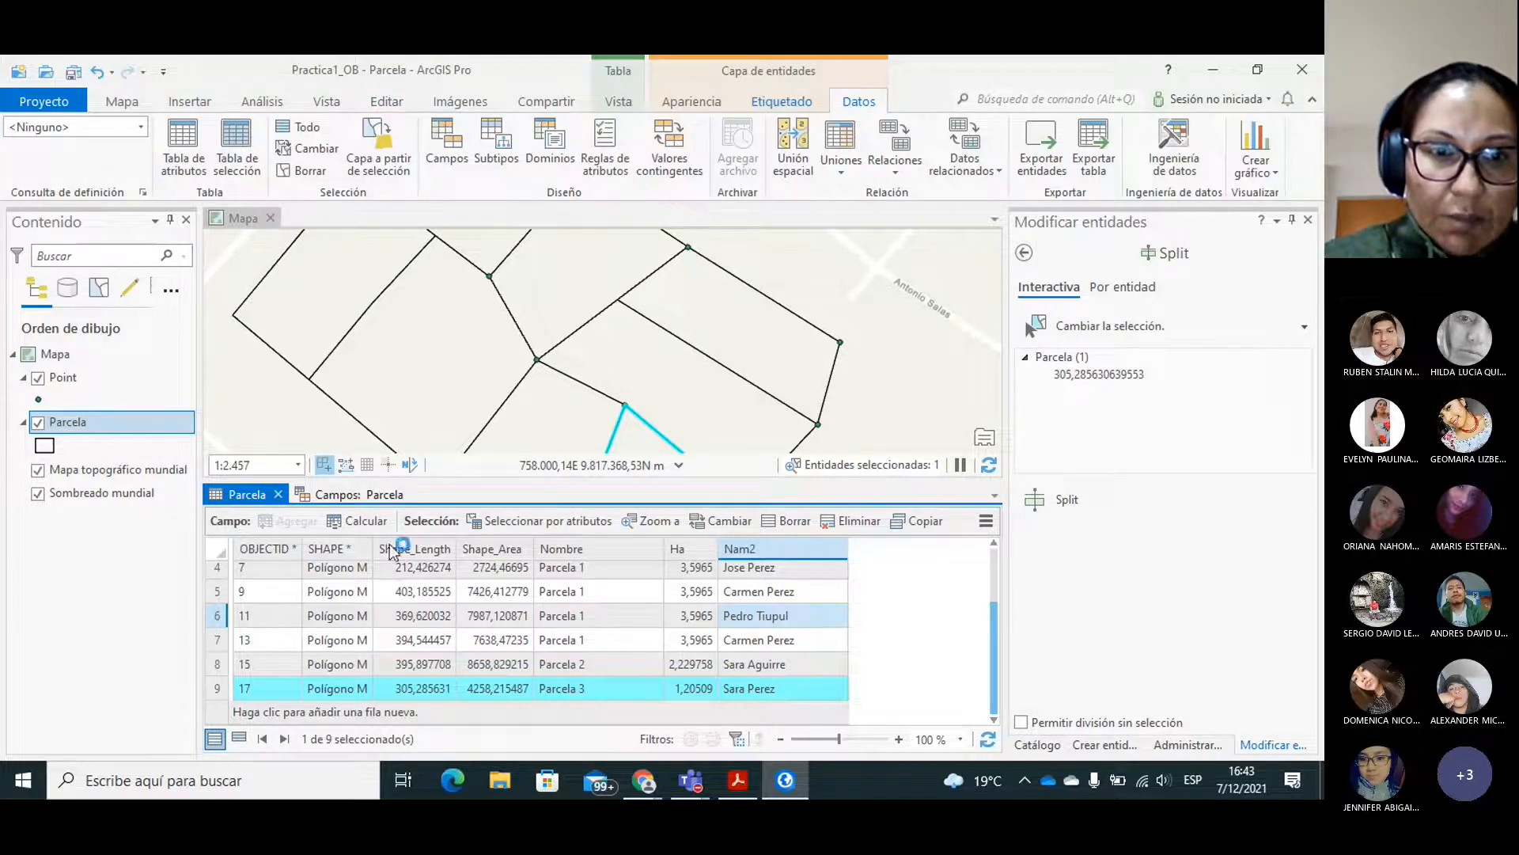
left_click(329, 496)
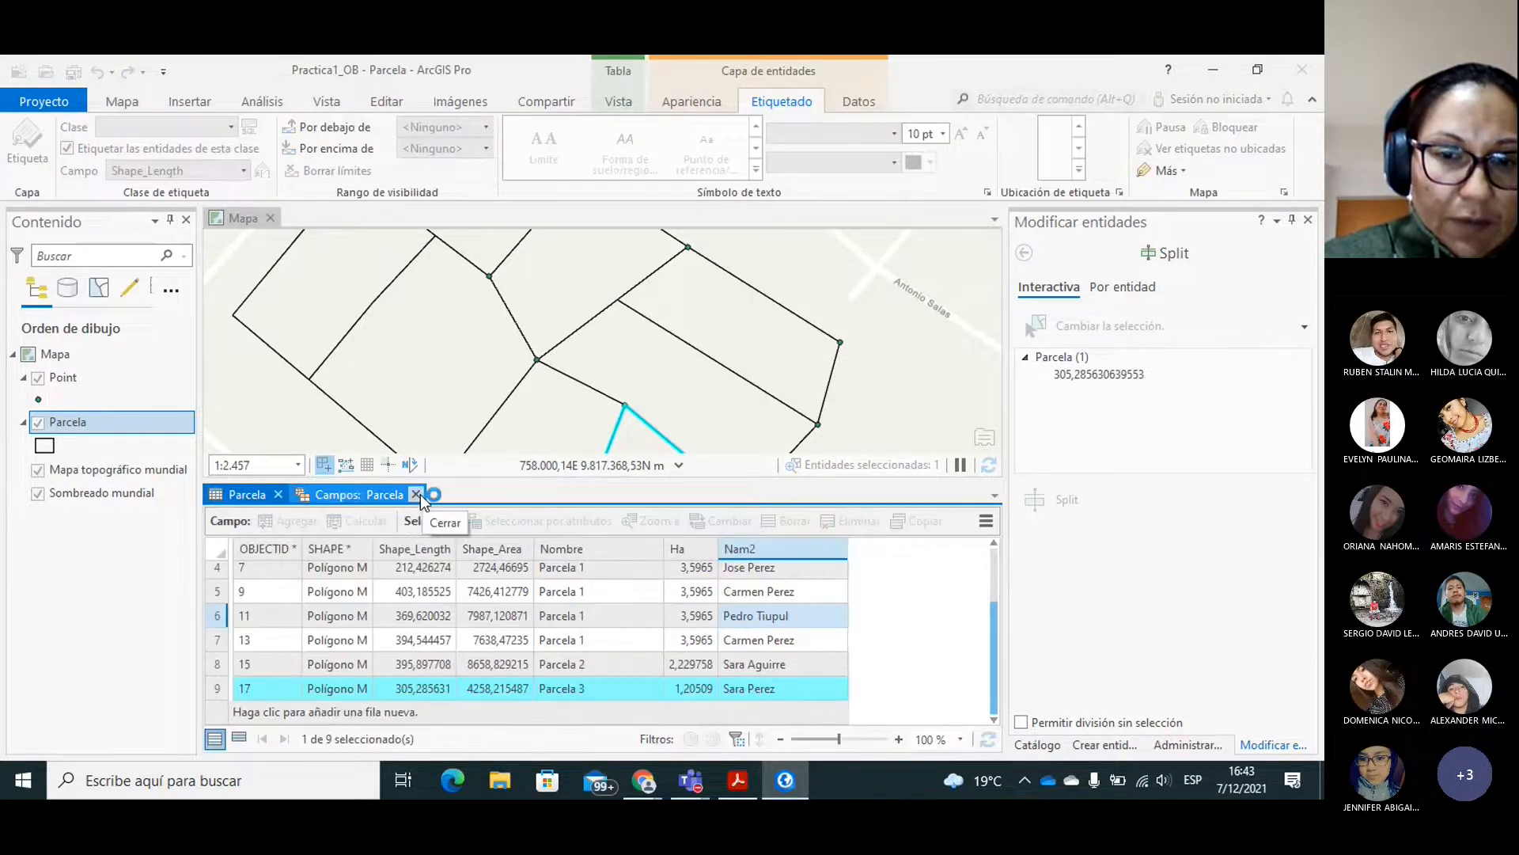
left_click(417, 495)
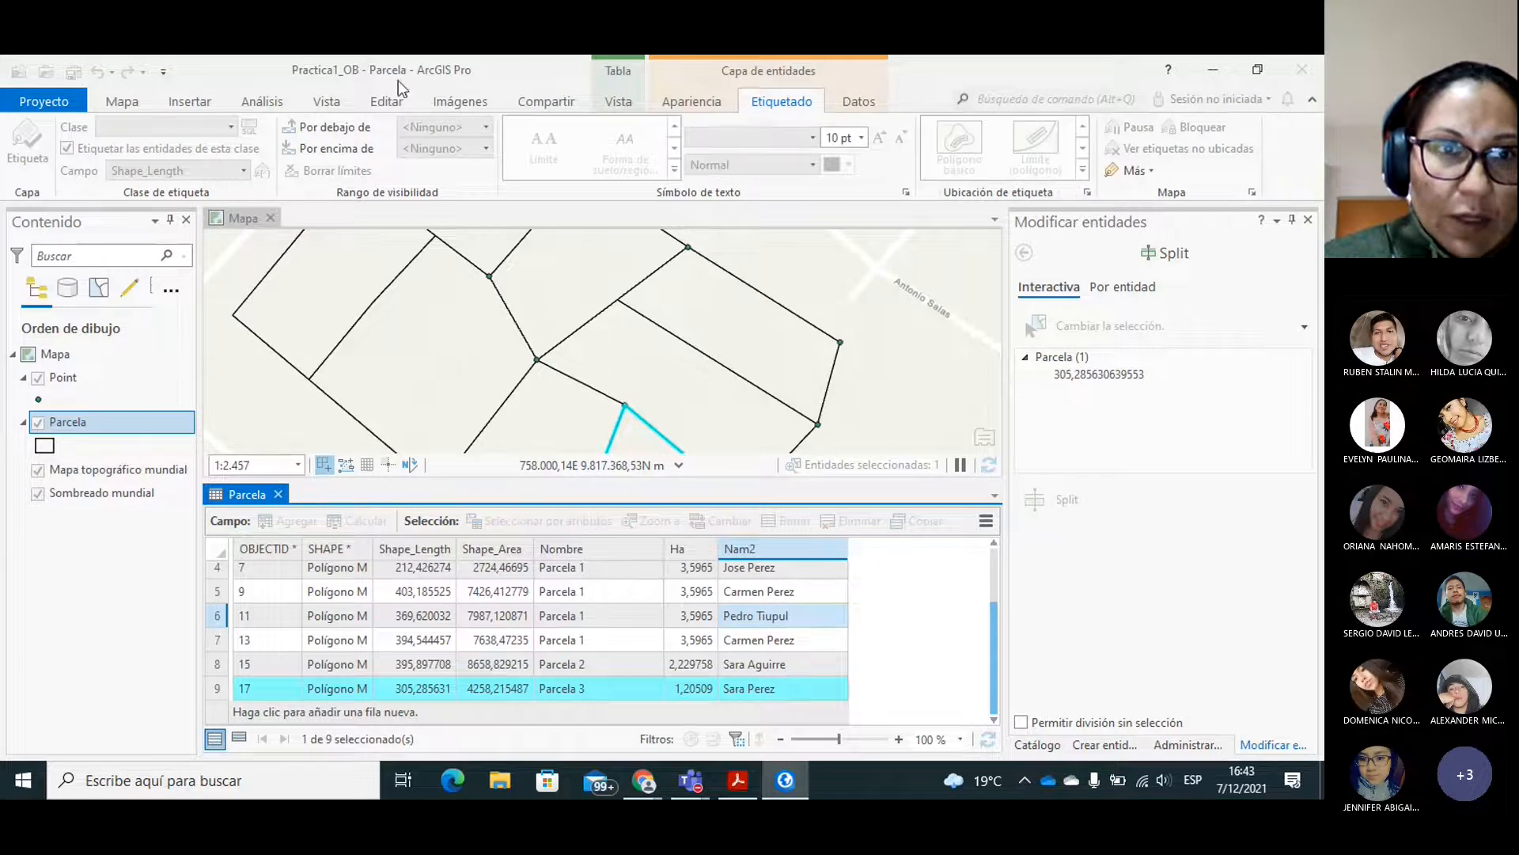
left_click(386, 102)
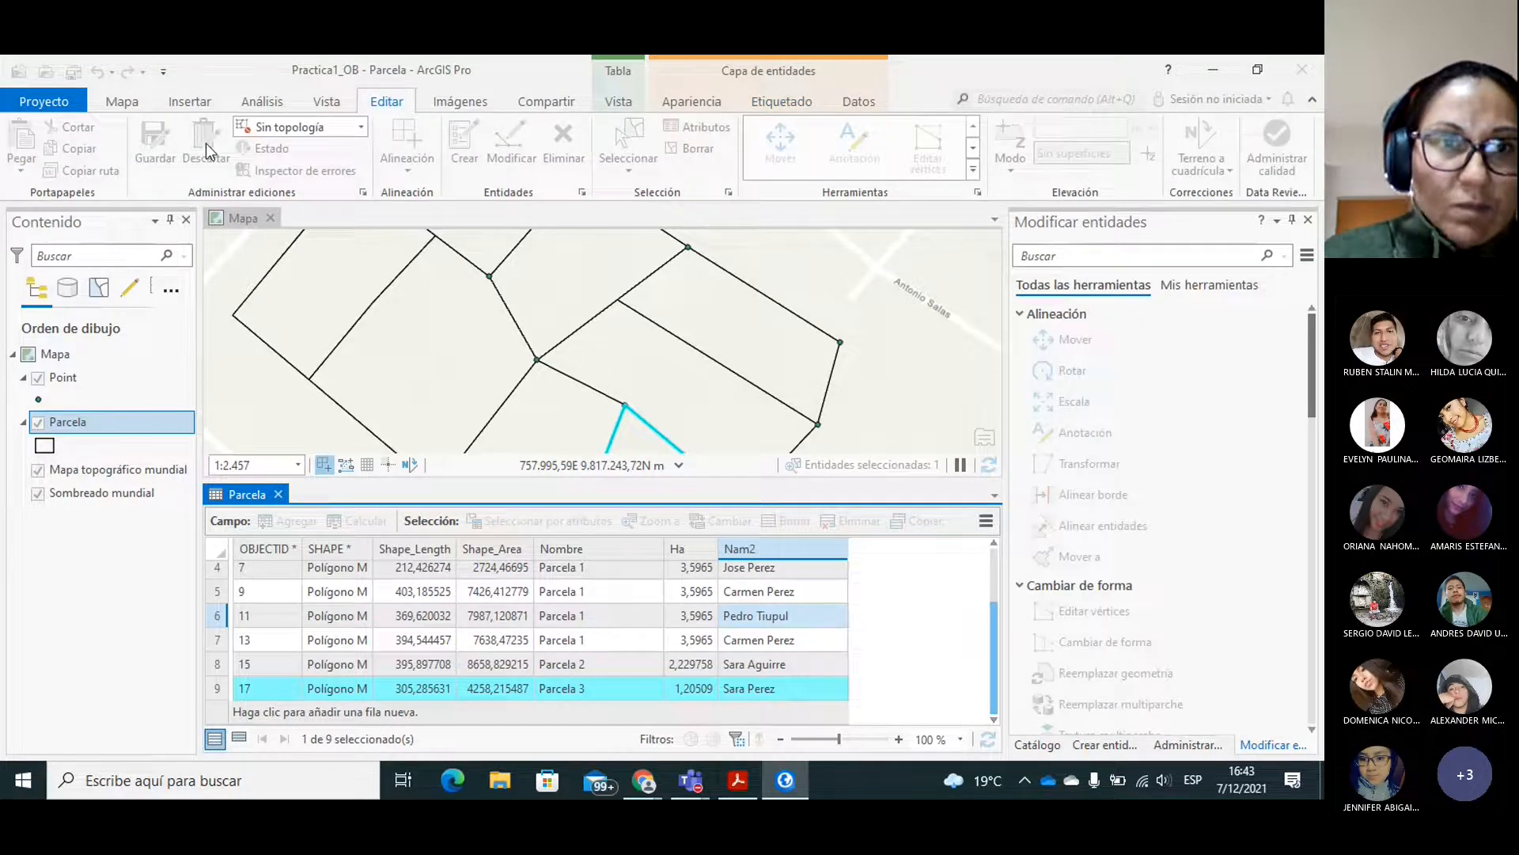
left_click(158, 152)
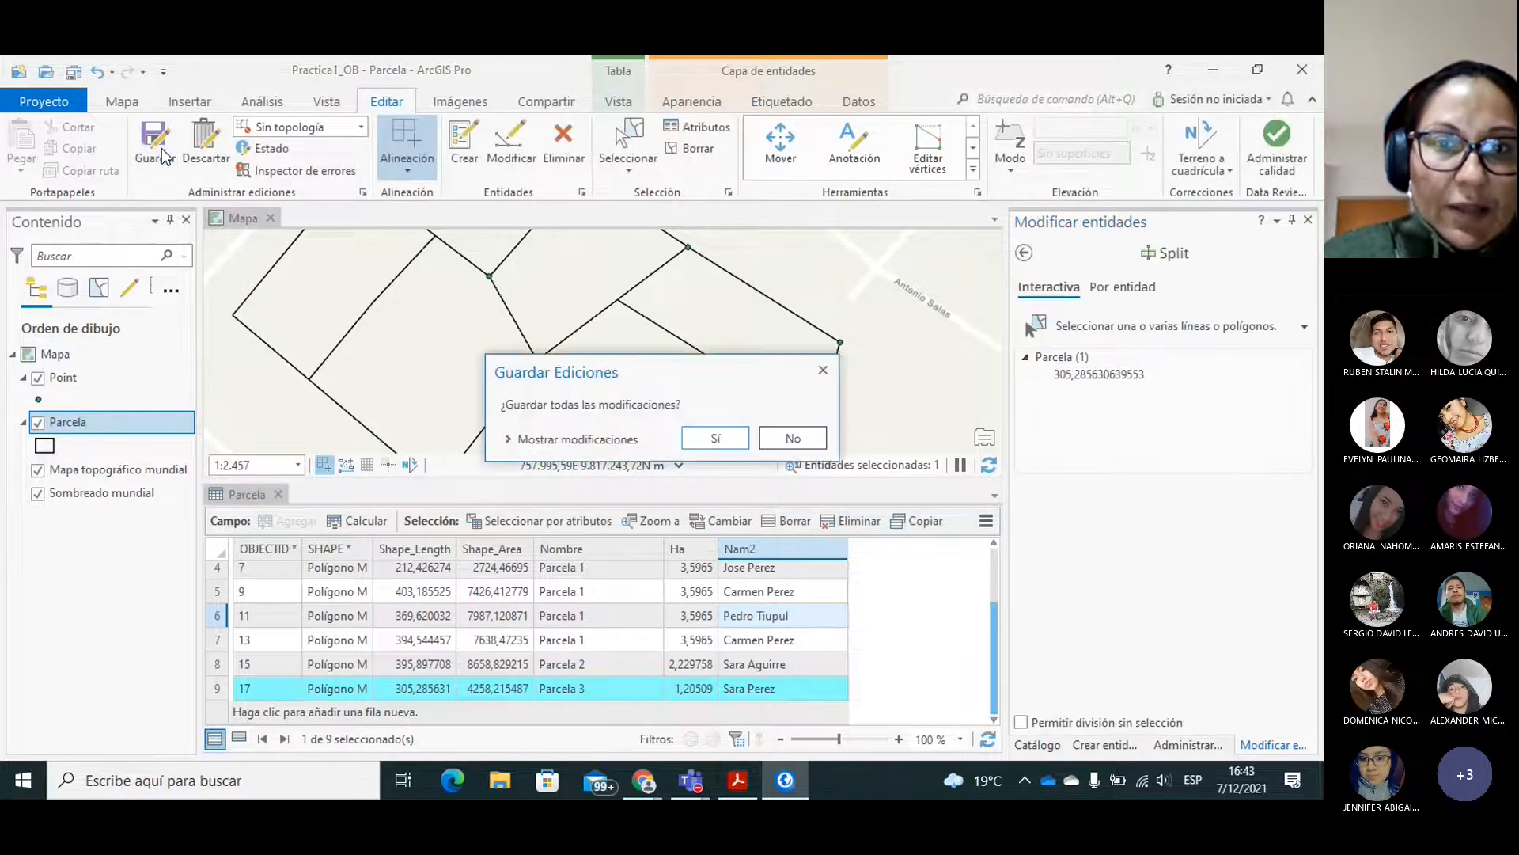
left_click(714, 438)
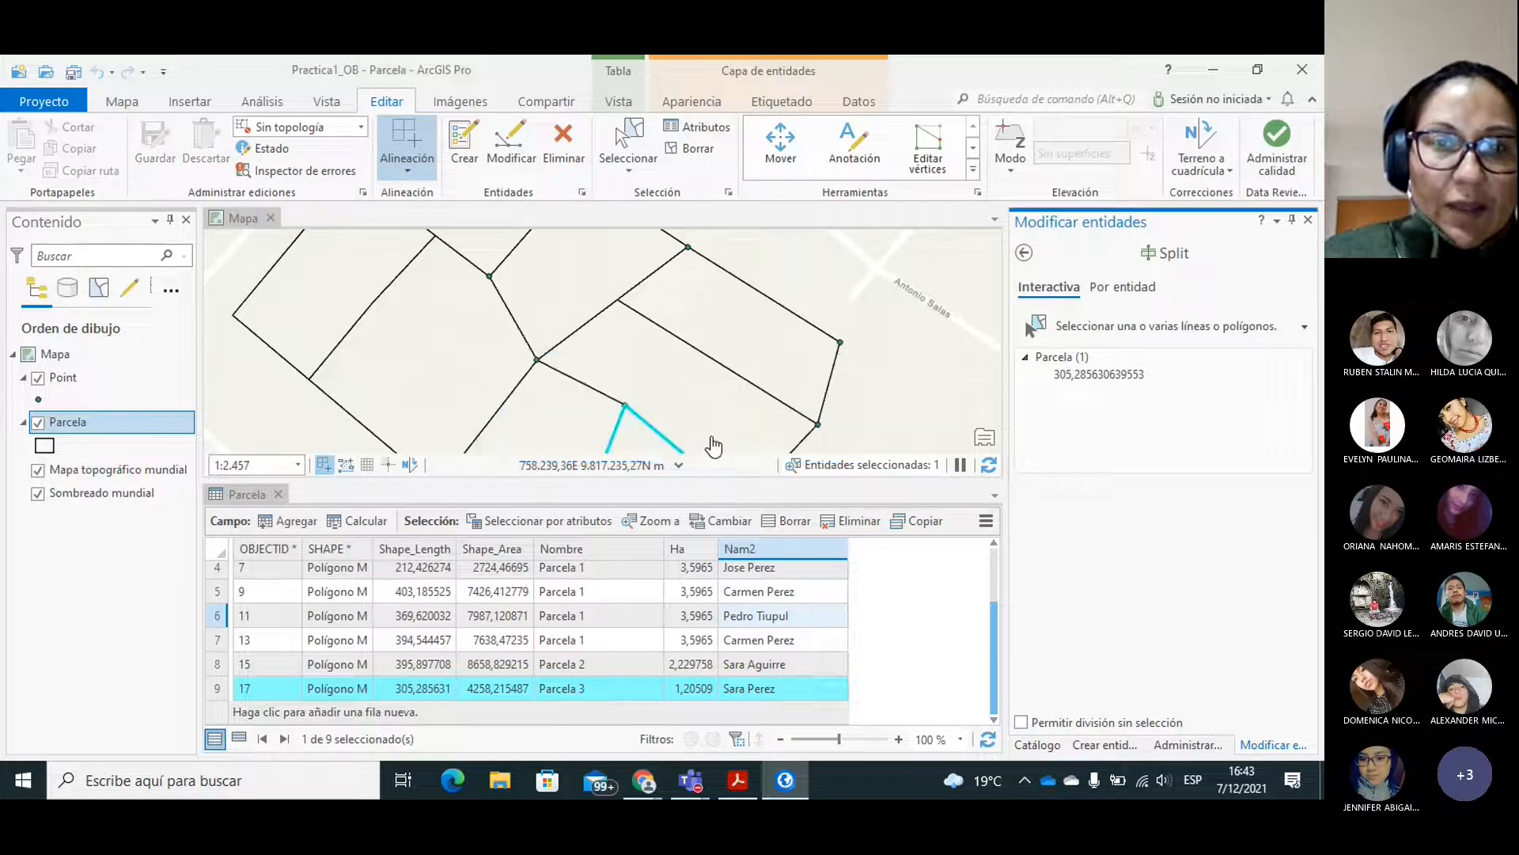
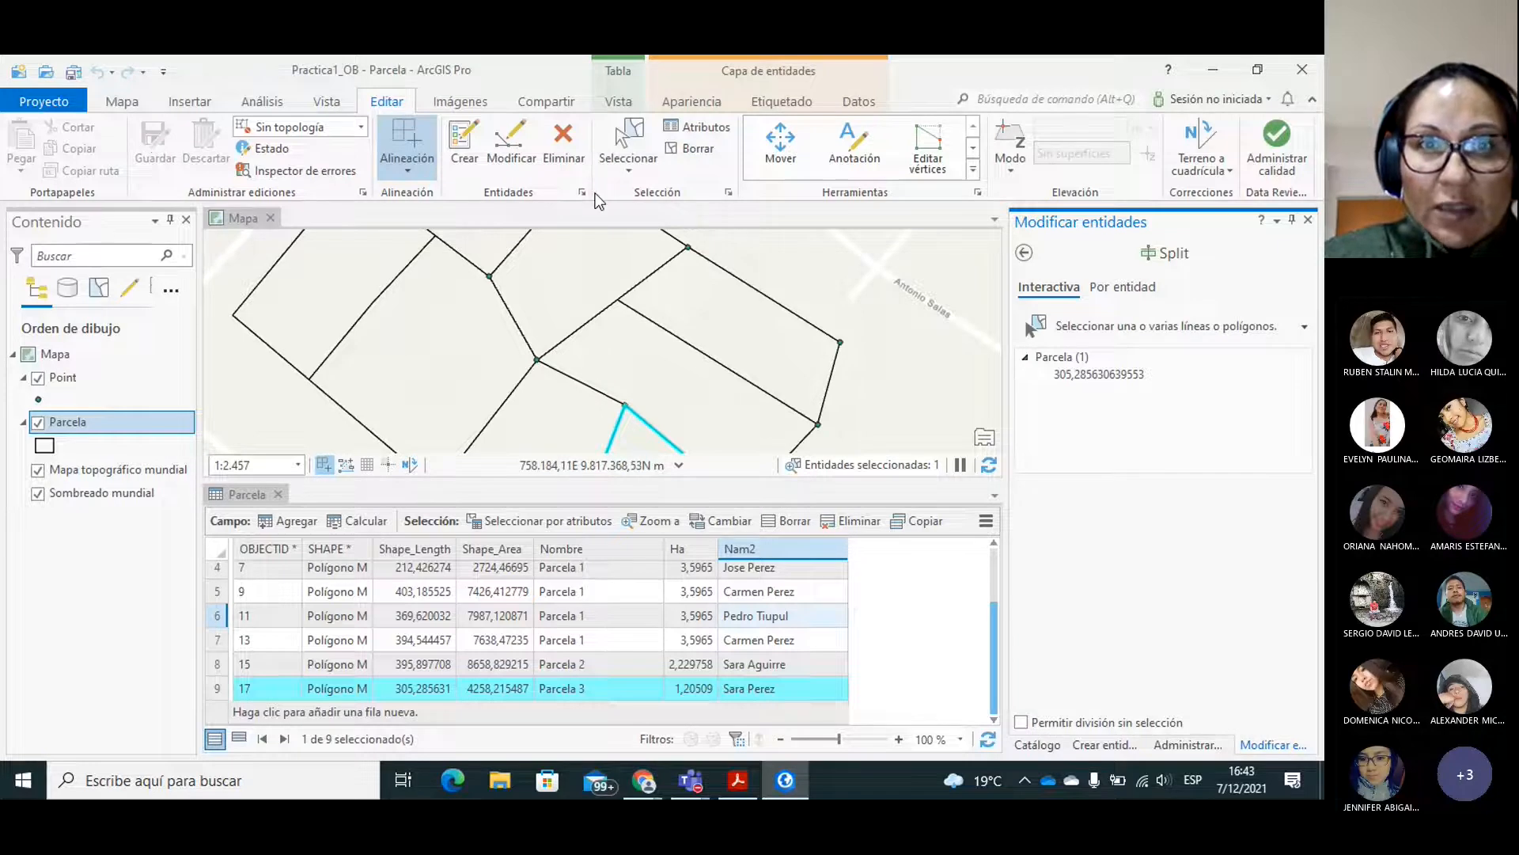
Clear the current feature selection and show the Parcela lots at a smaller scale on the map.
left_click(695, 148)
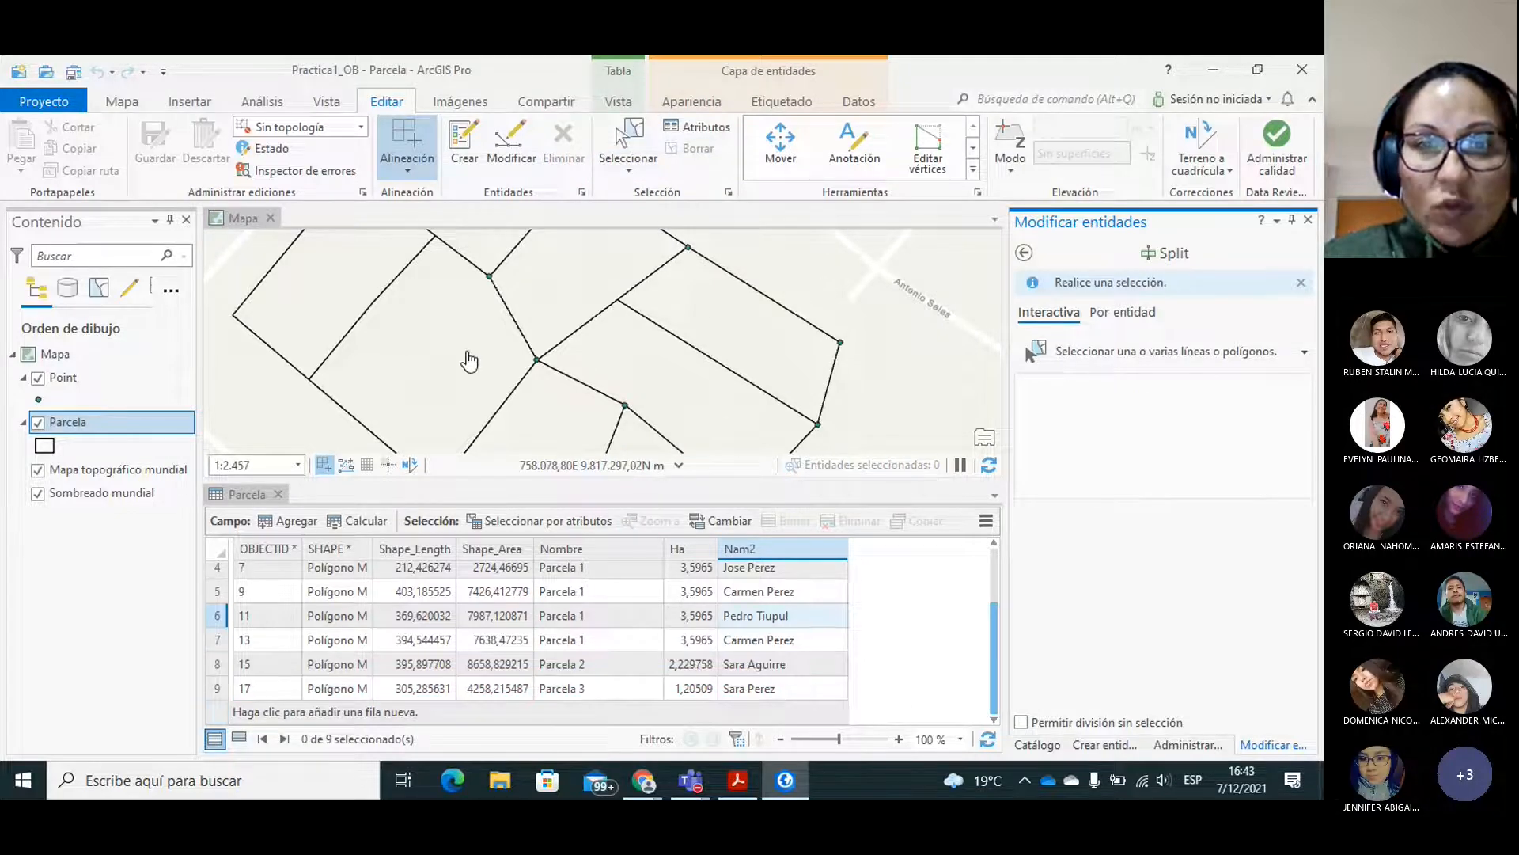
left_click(124, 101)
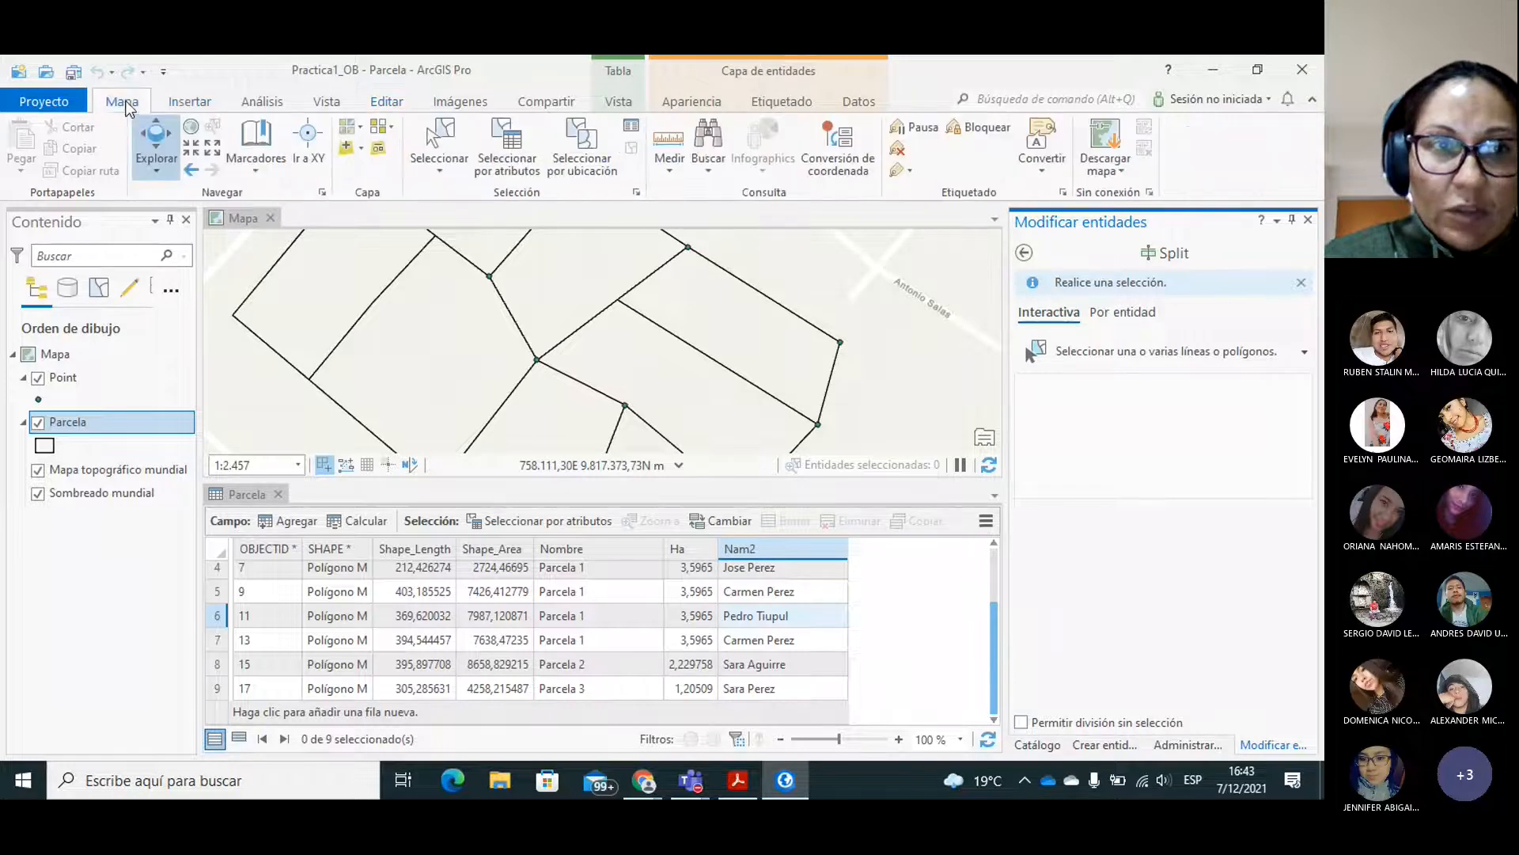
left_click(214, 148)
left_click(658, 374)
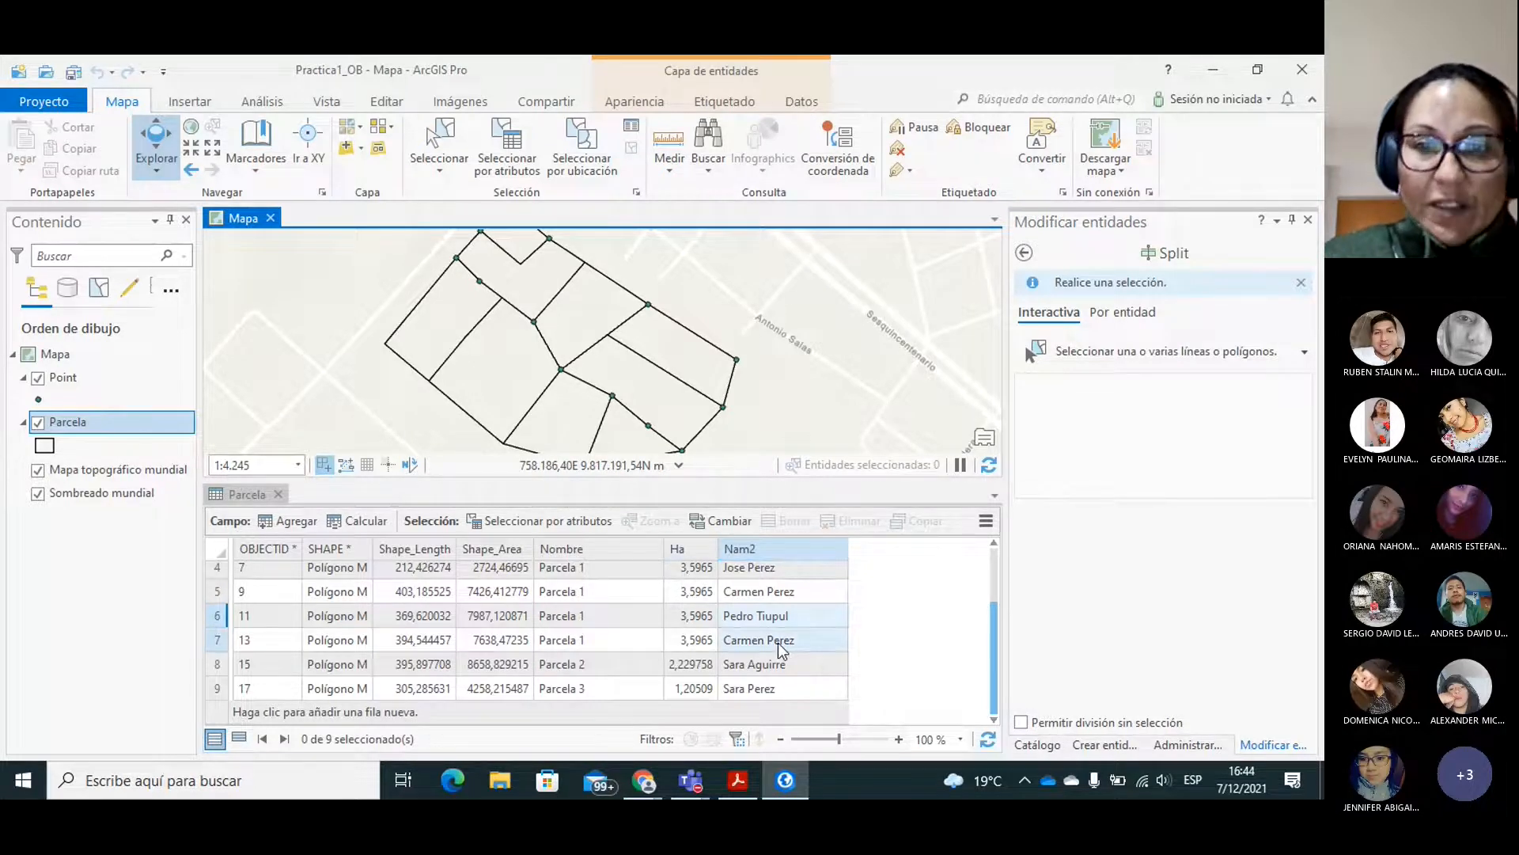
Narrow the Nombre column and set up Calculate Geometry for the Ha field with property Area and unit Hectáreas.
left_click(684, 549)
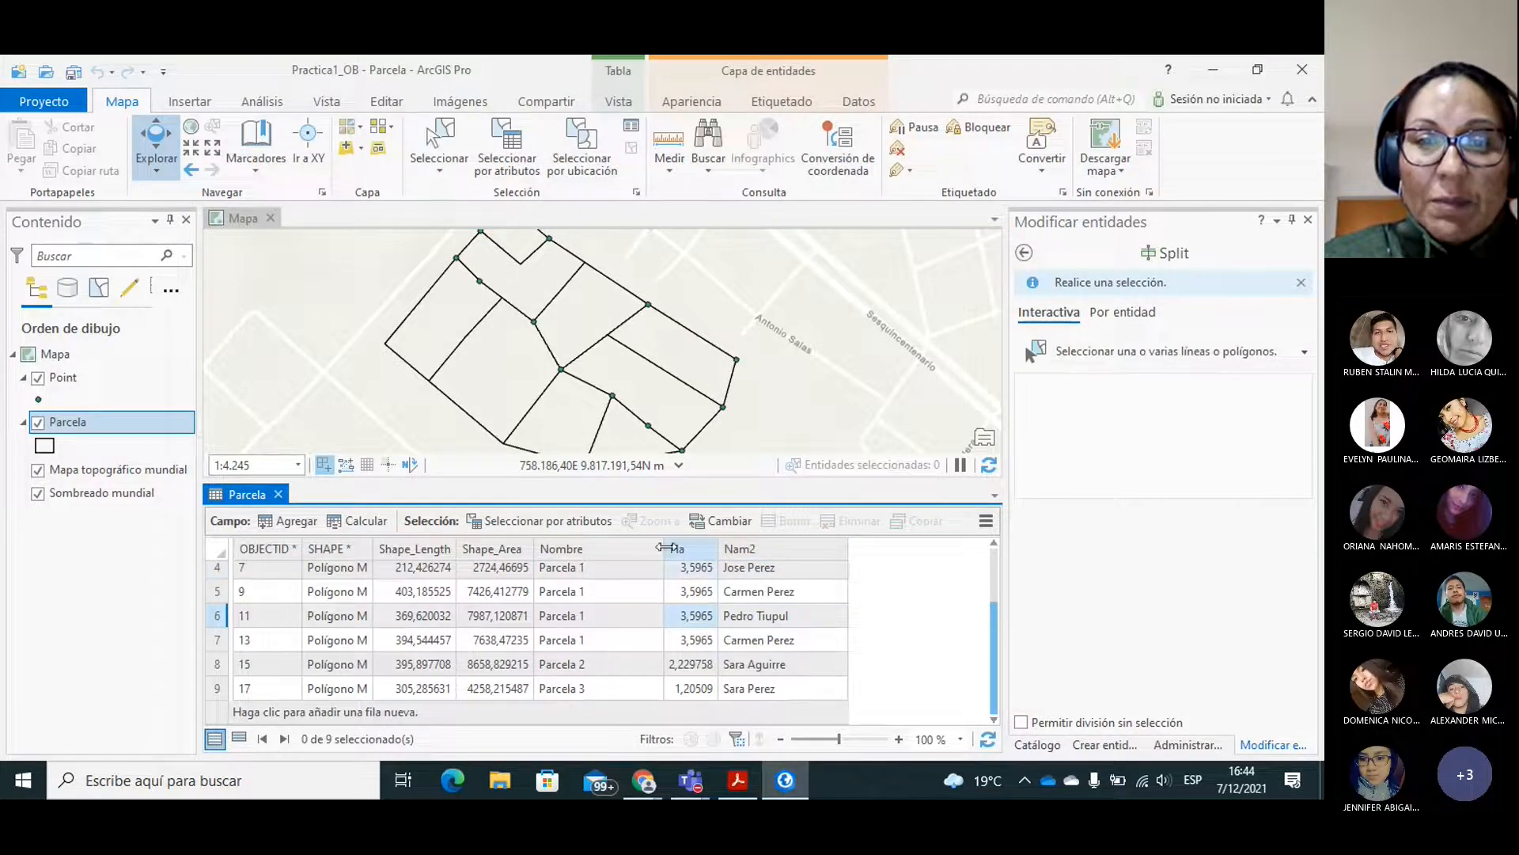
left_click_drag(665, 548, 603, 548)
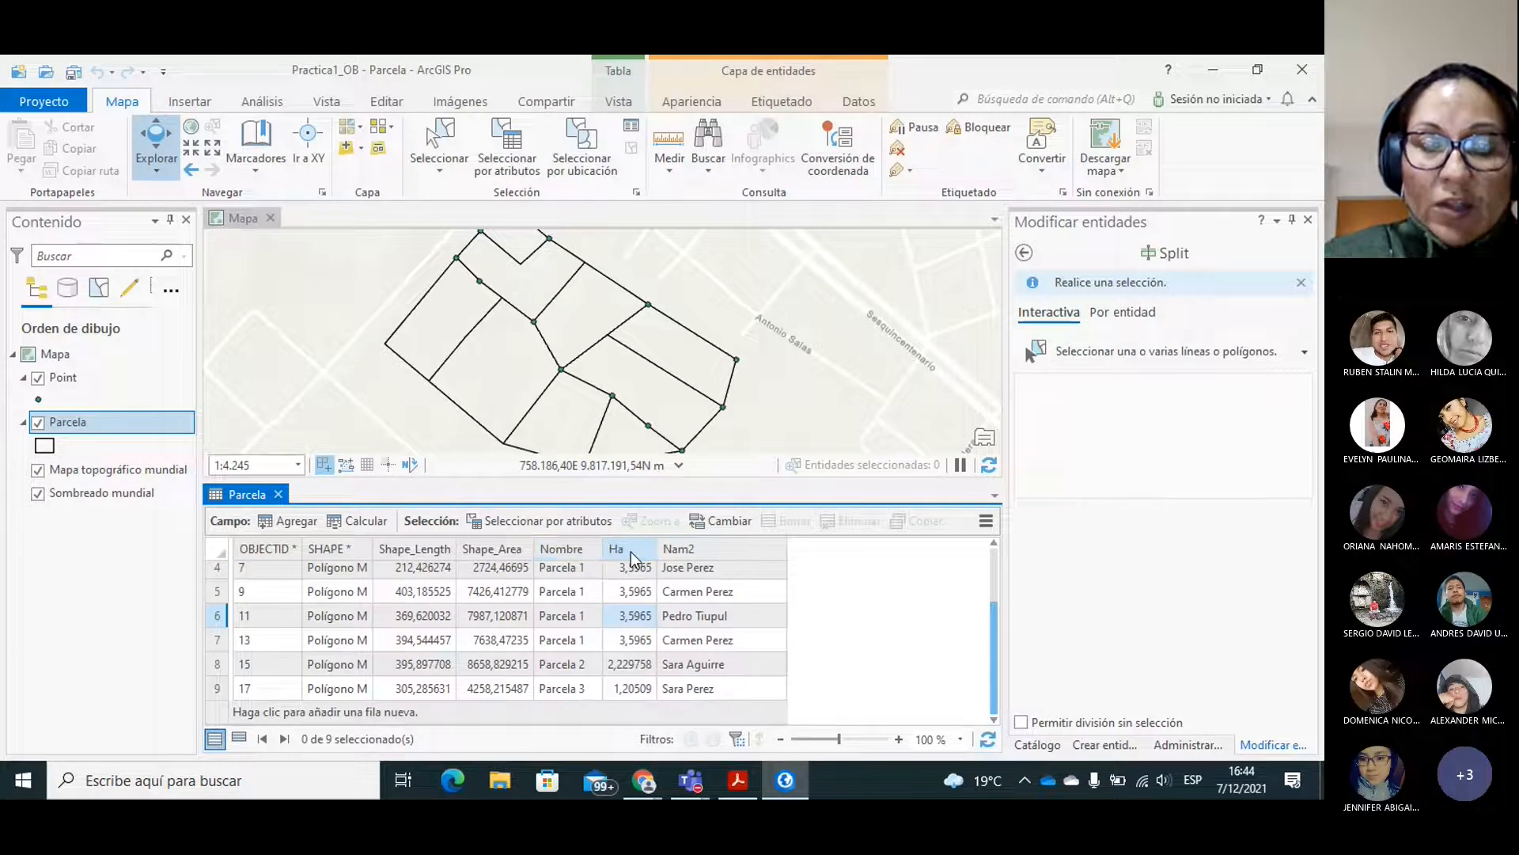
right_click(630, 552)
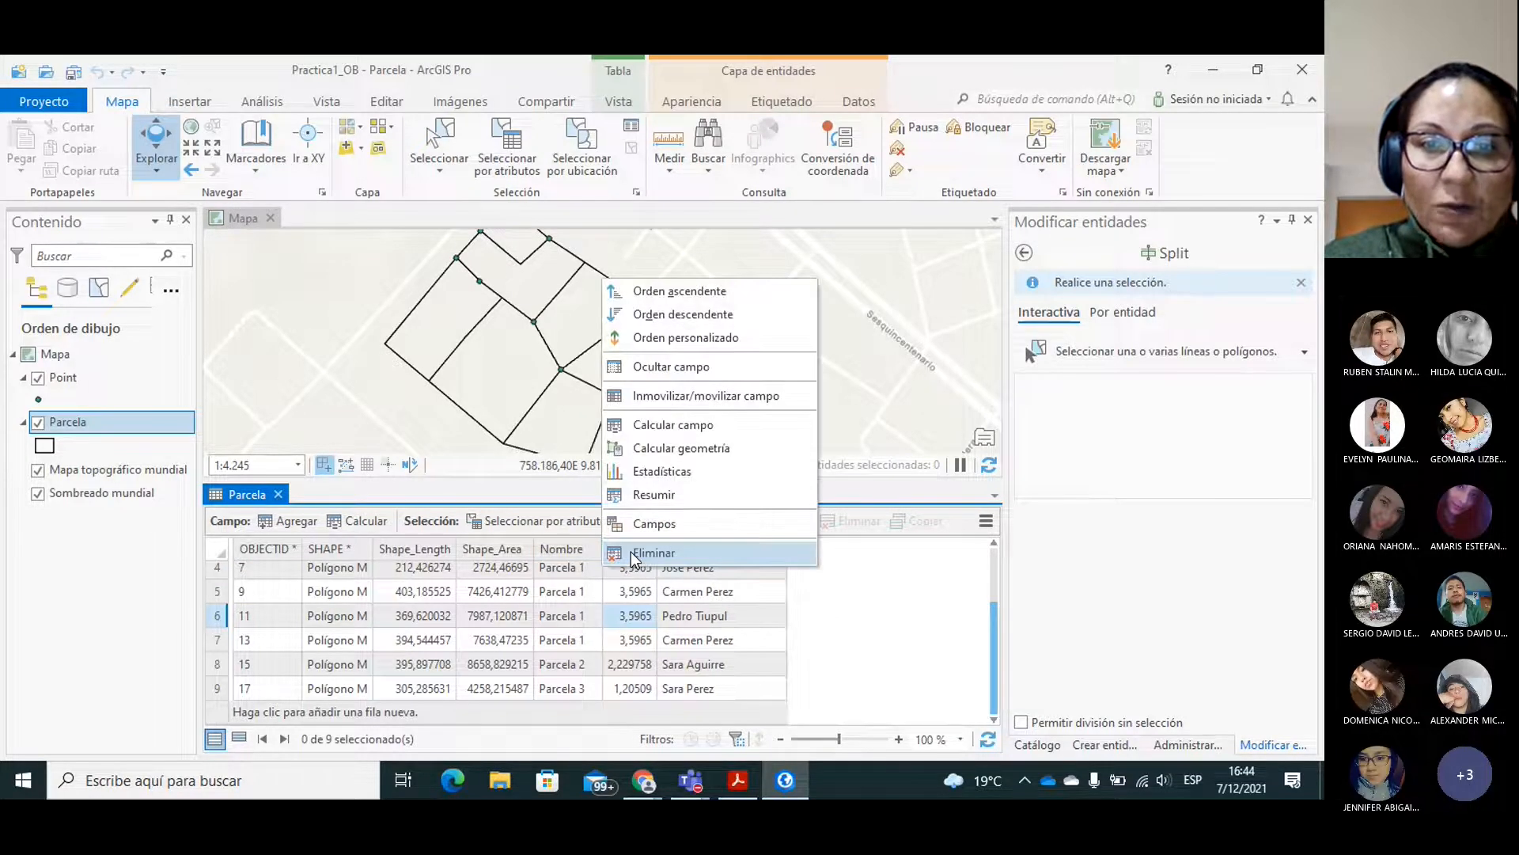
left_click(678, 448)
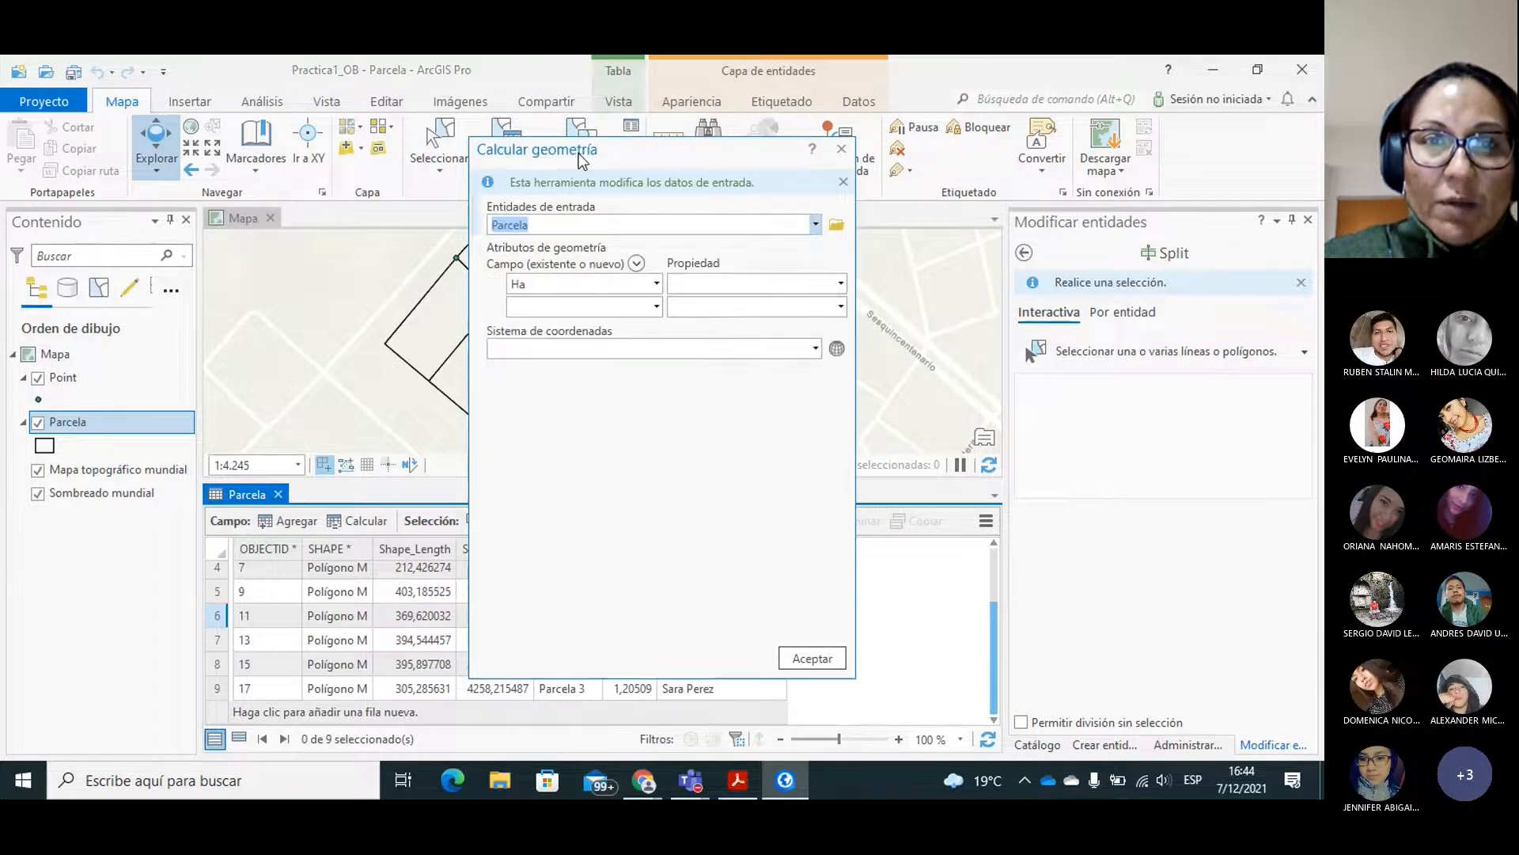
left_click_drag(579, 153, 810, 174)
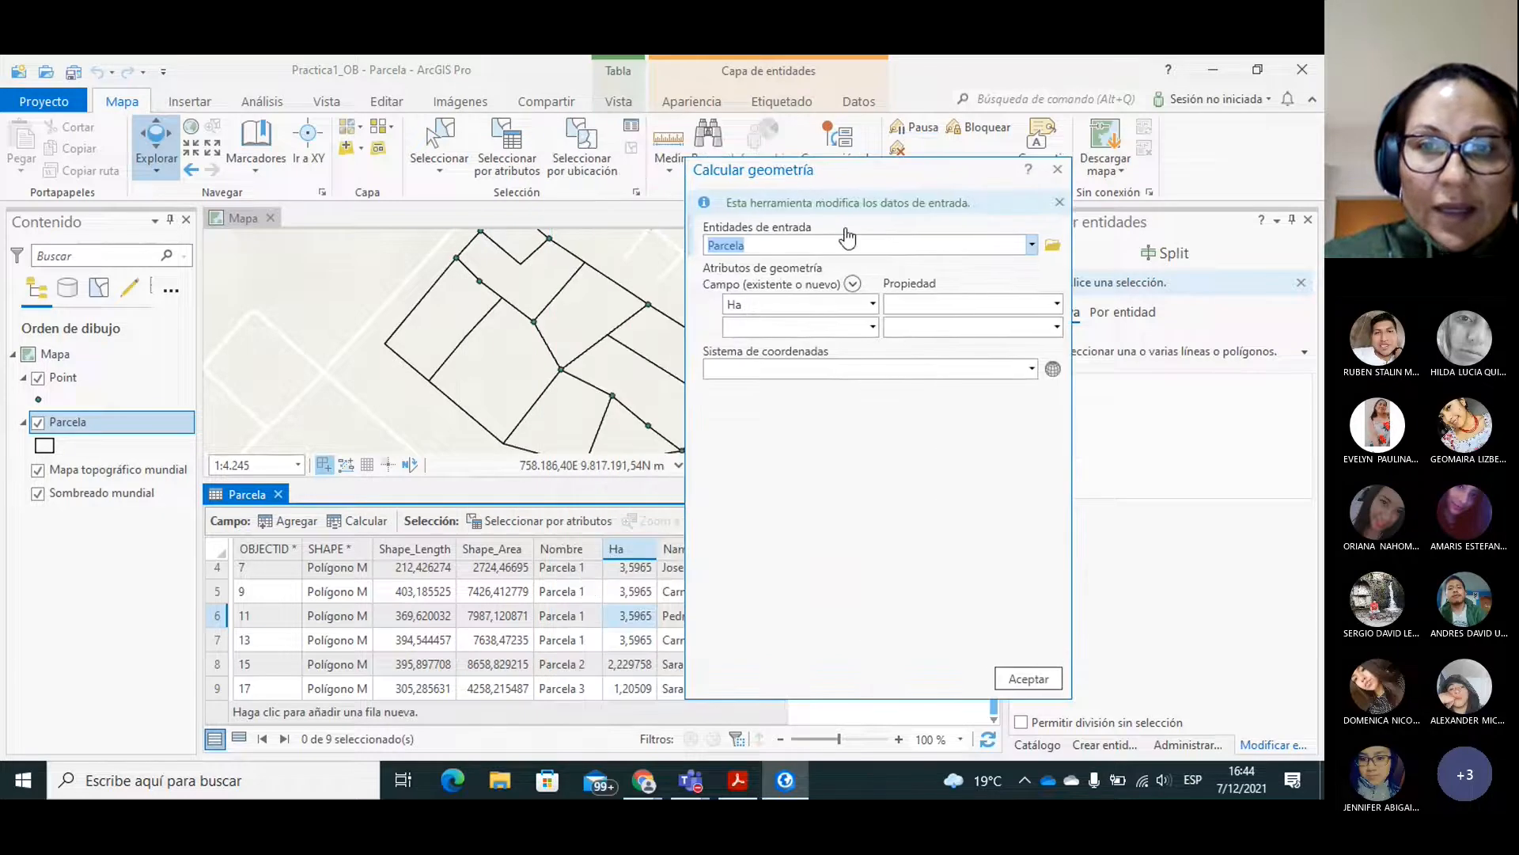
left_click(1058, 304)
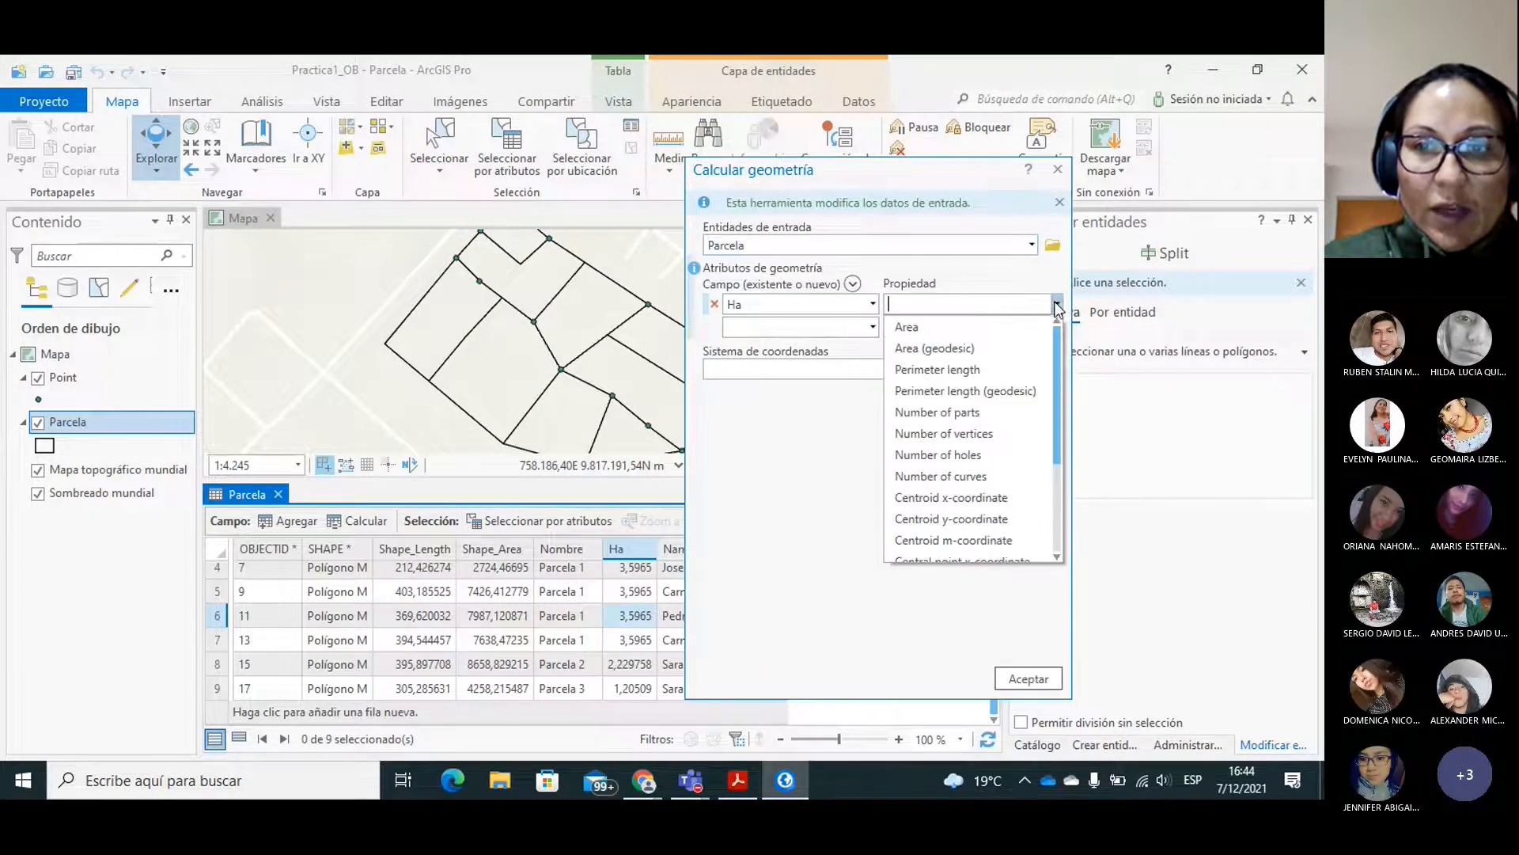
left_click(933, 327)
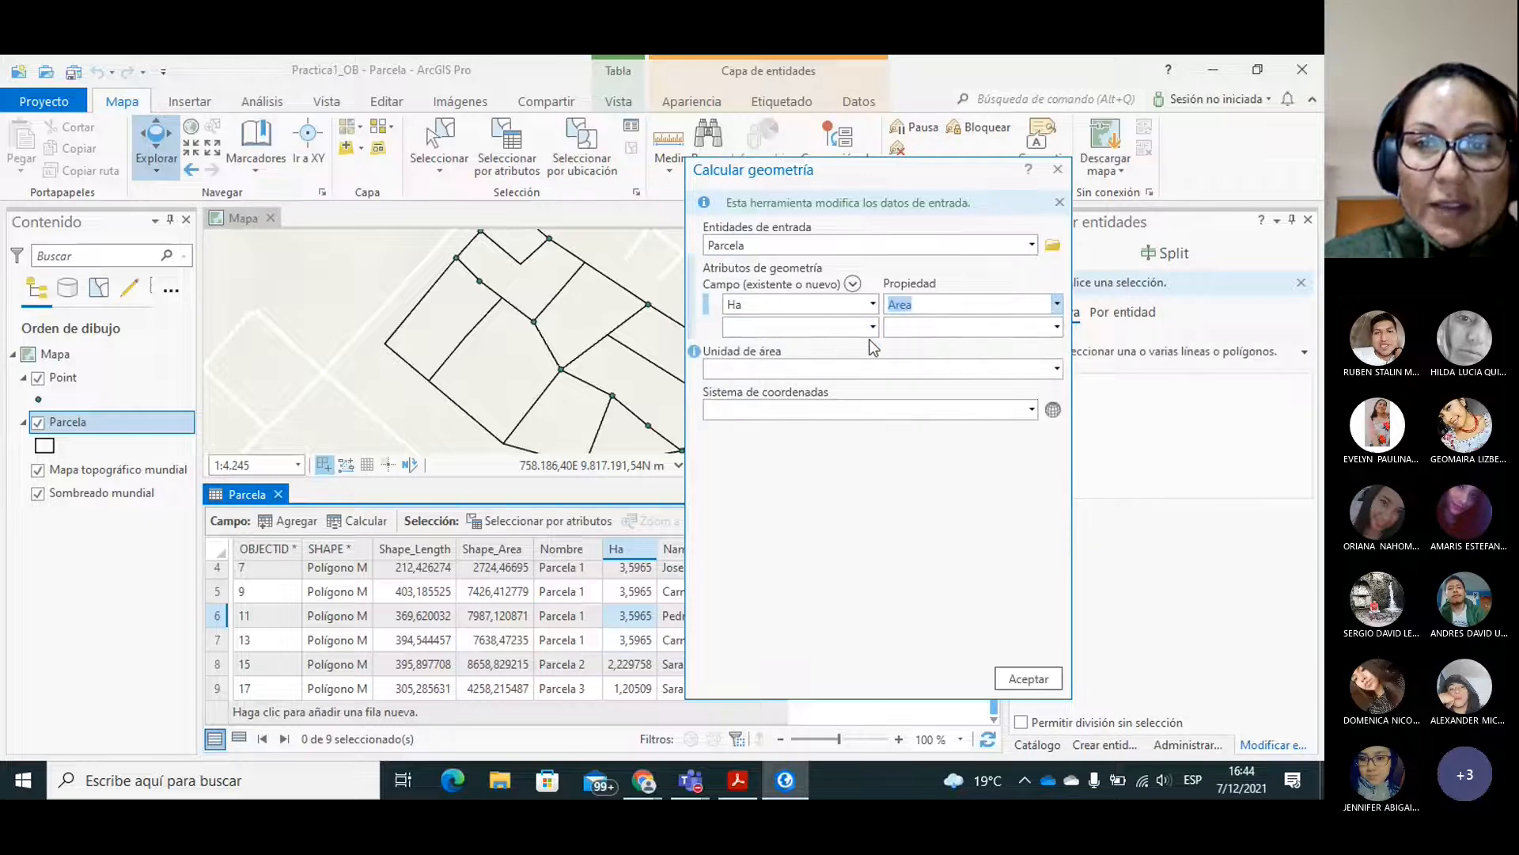
left_click(1054, 369)
left_click(772, 413)
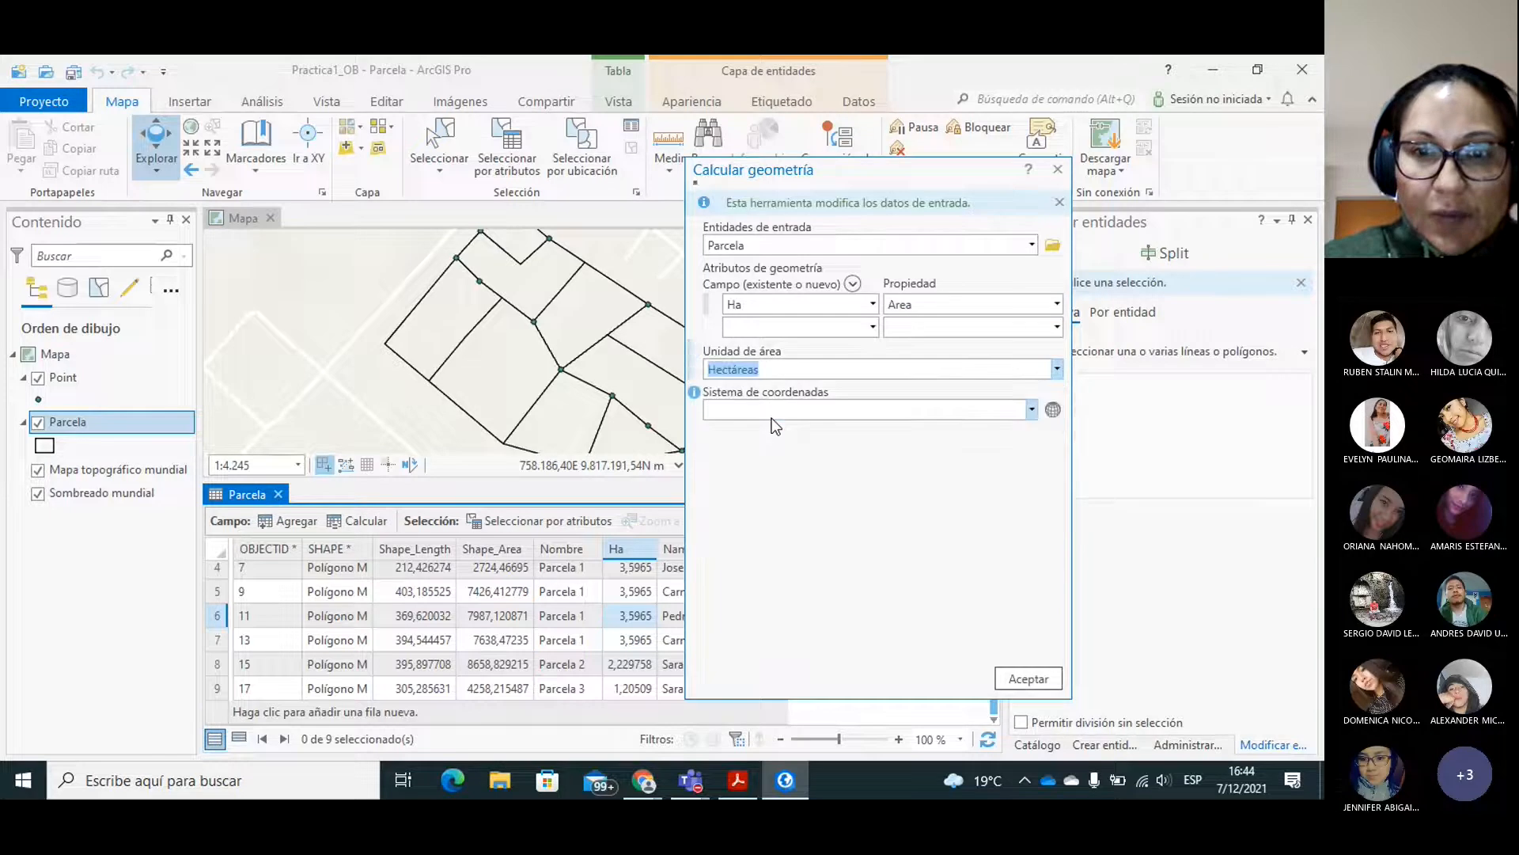
Assign the WGS 1984 UTM Zona 17S coordinate system to the geometry calculation and run it on the Parcela layer.
left_click(1052, 410)
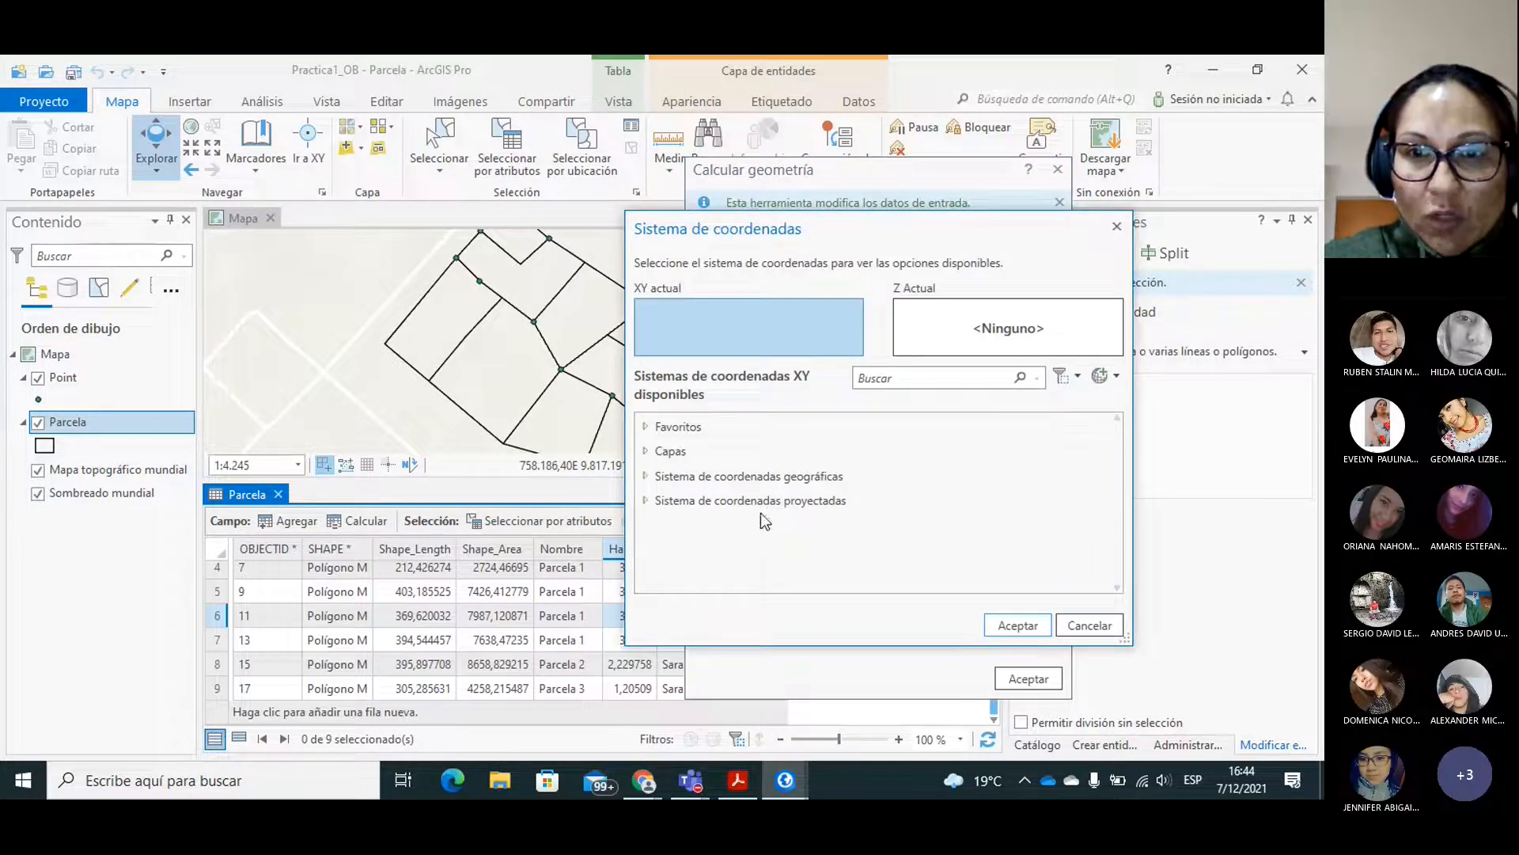
left_click(645, 501)
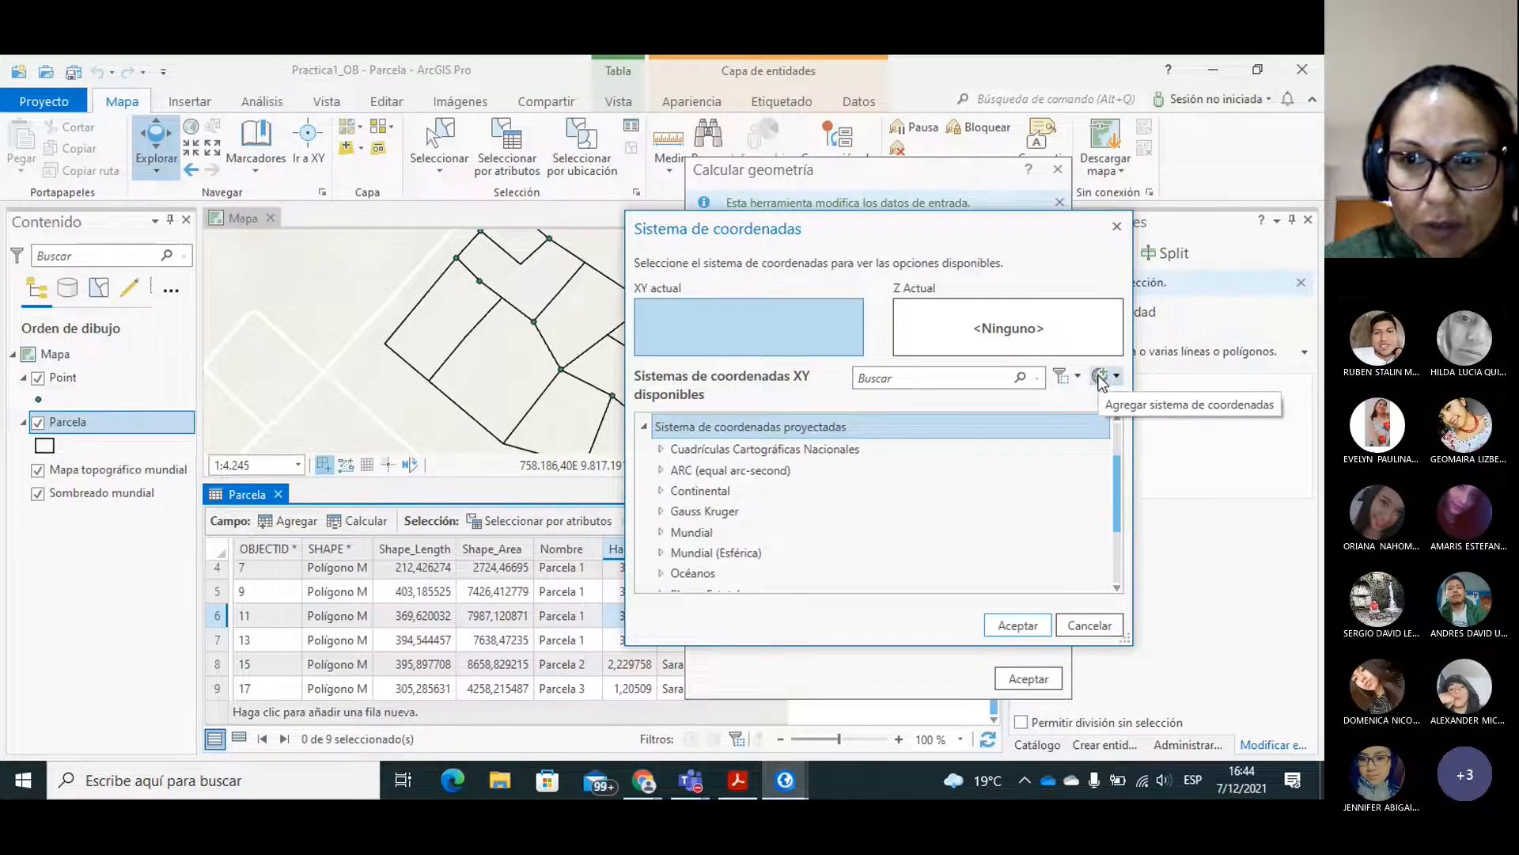
left_click(1119, 440)
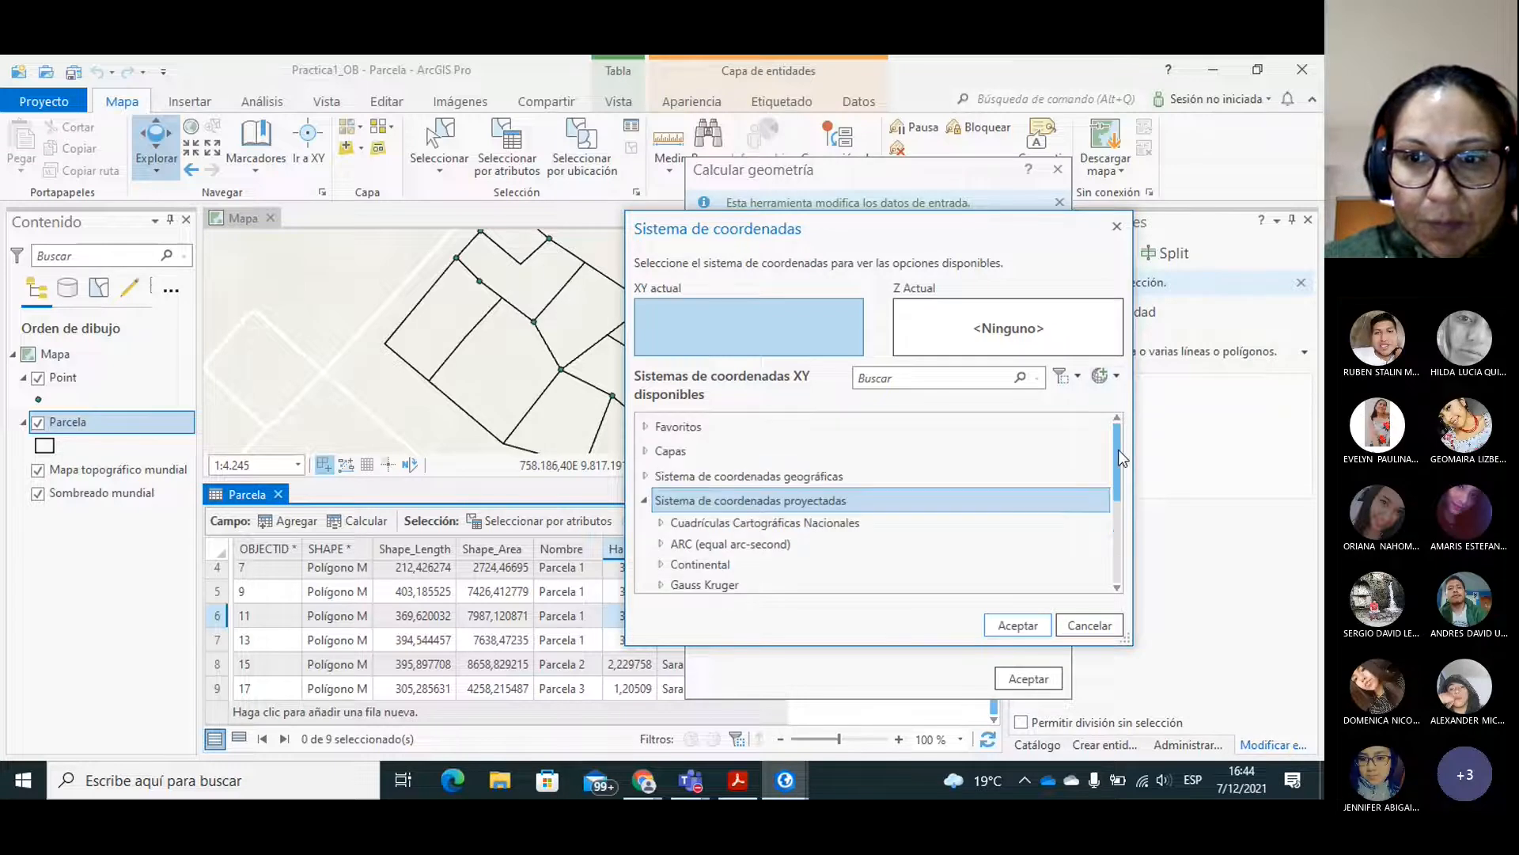
left_click_drag(1120, 465, 1124, 552)
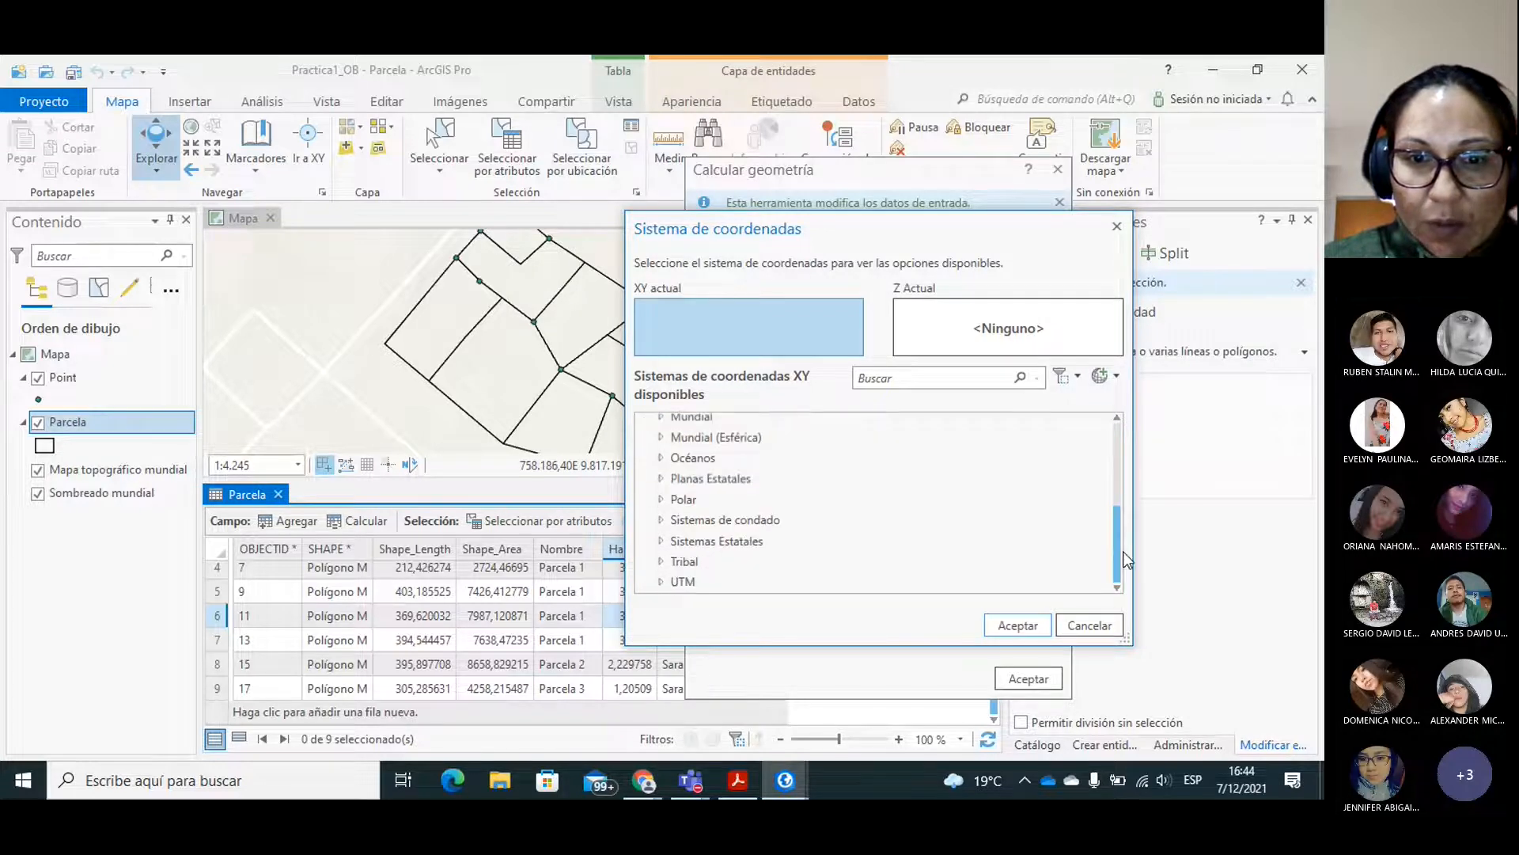
left_click(661, 581)
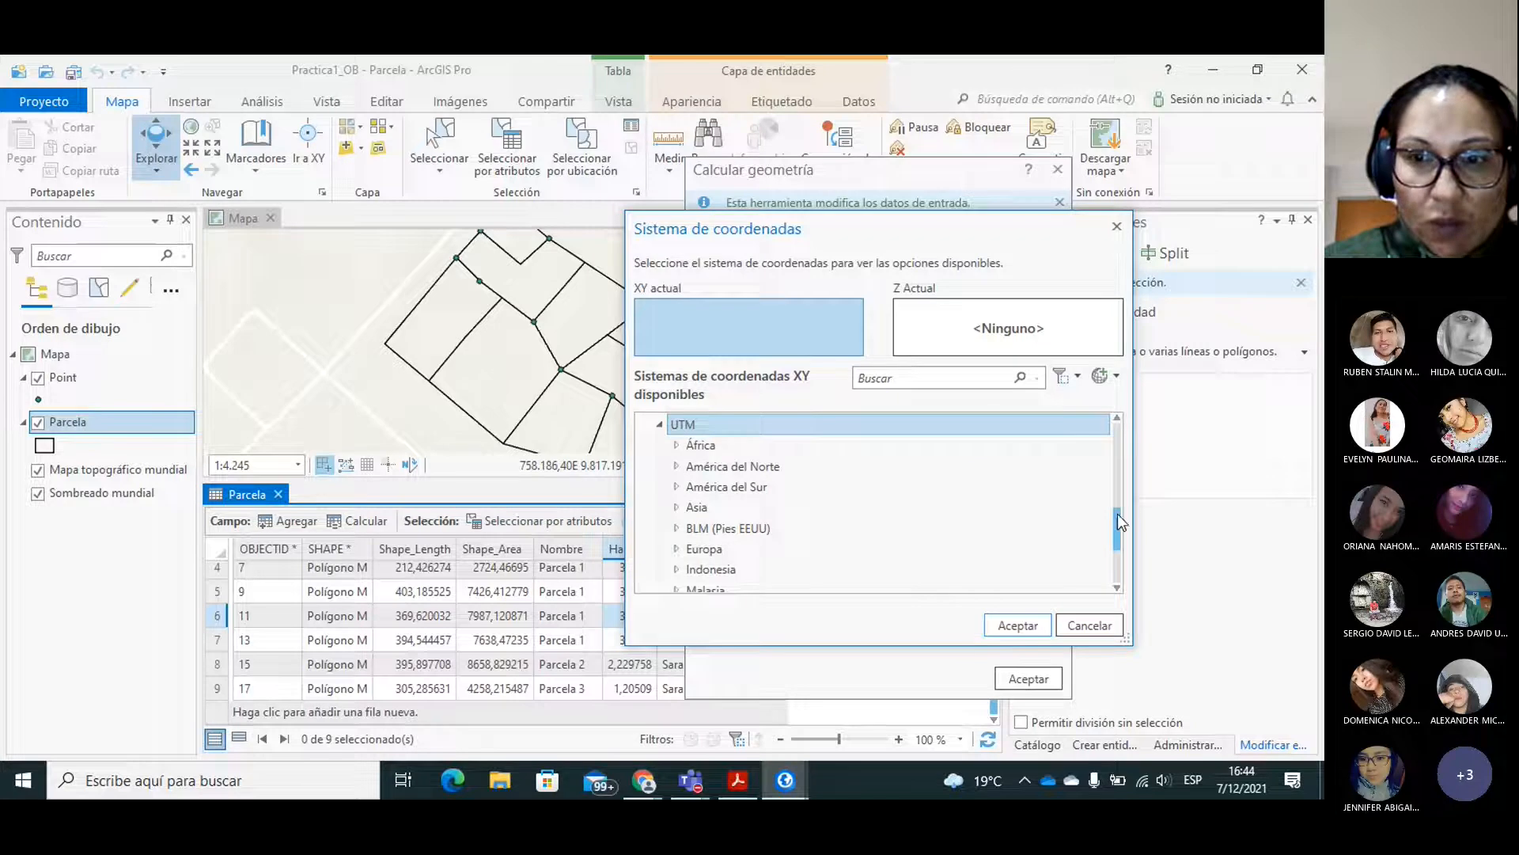
left_click_drag(1117, 519, 1119, 551)
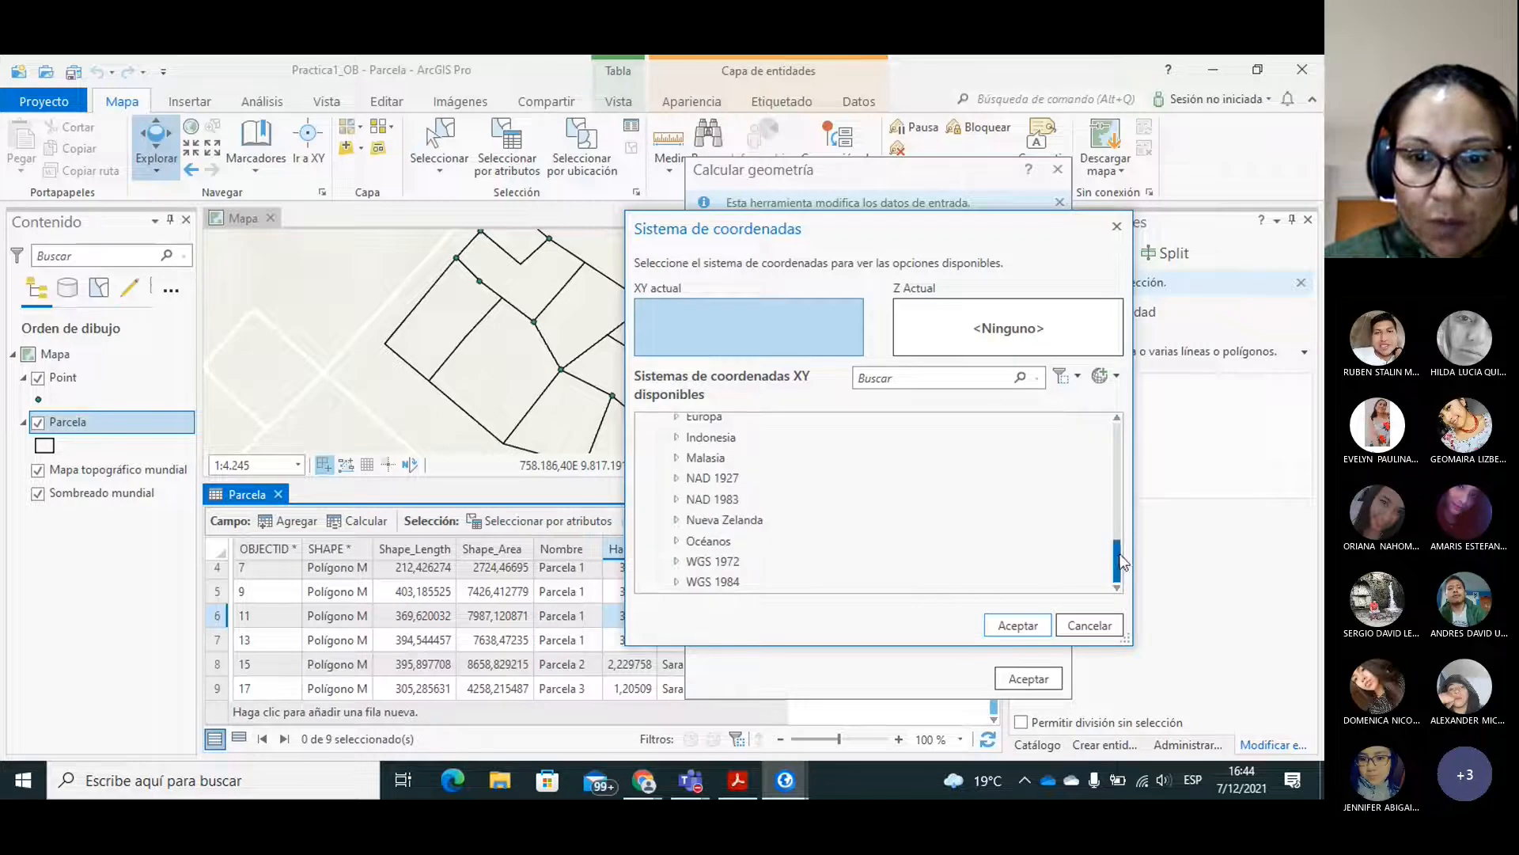
double_click(696, 584)
double_click(717, 584)
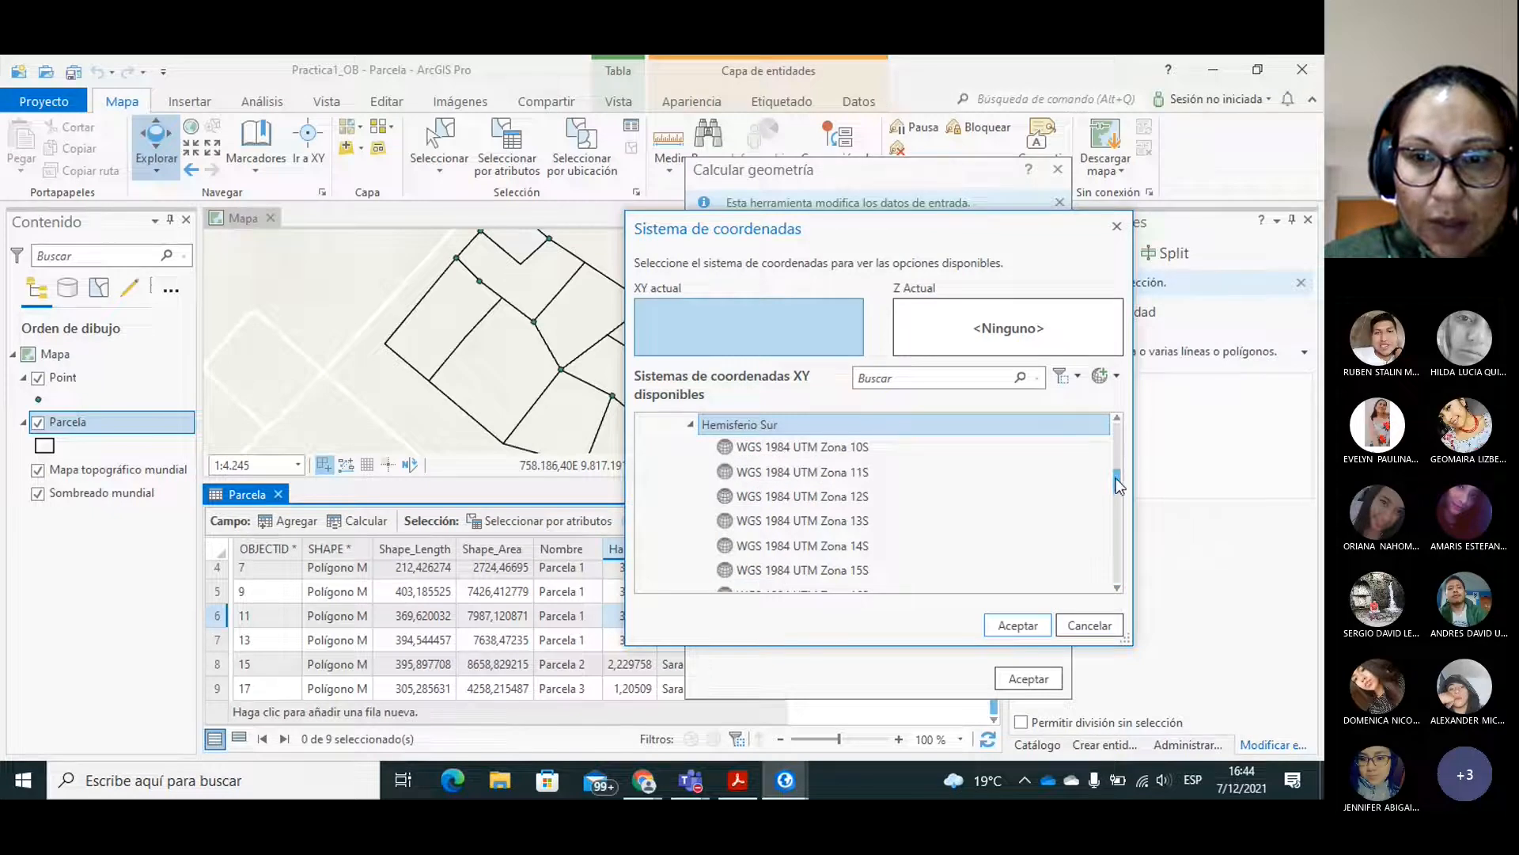
scroll(1118, 481, "down", 2)
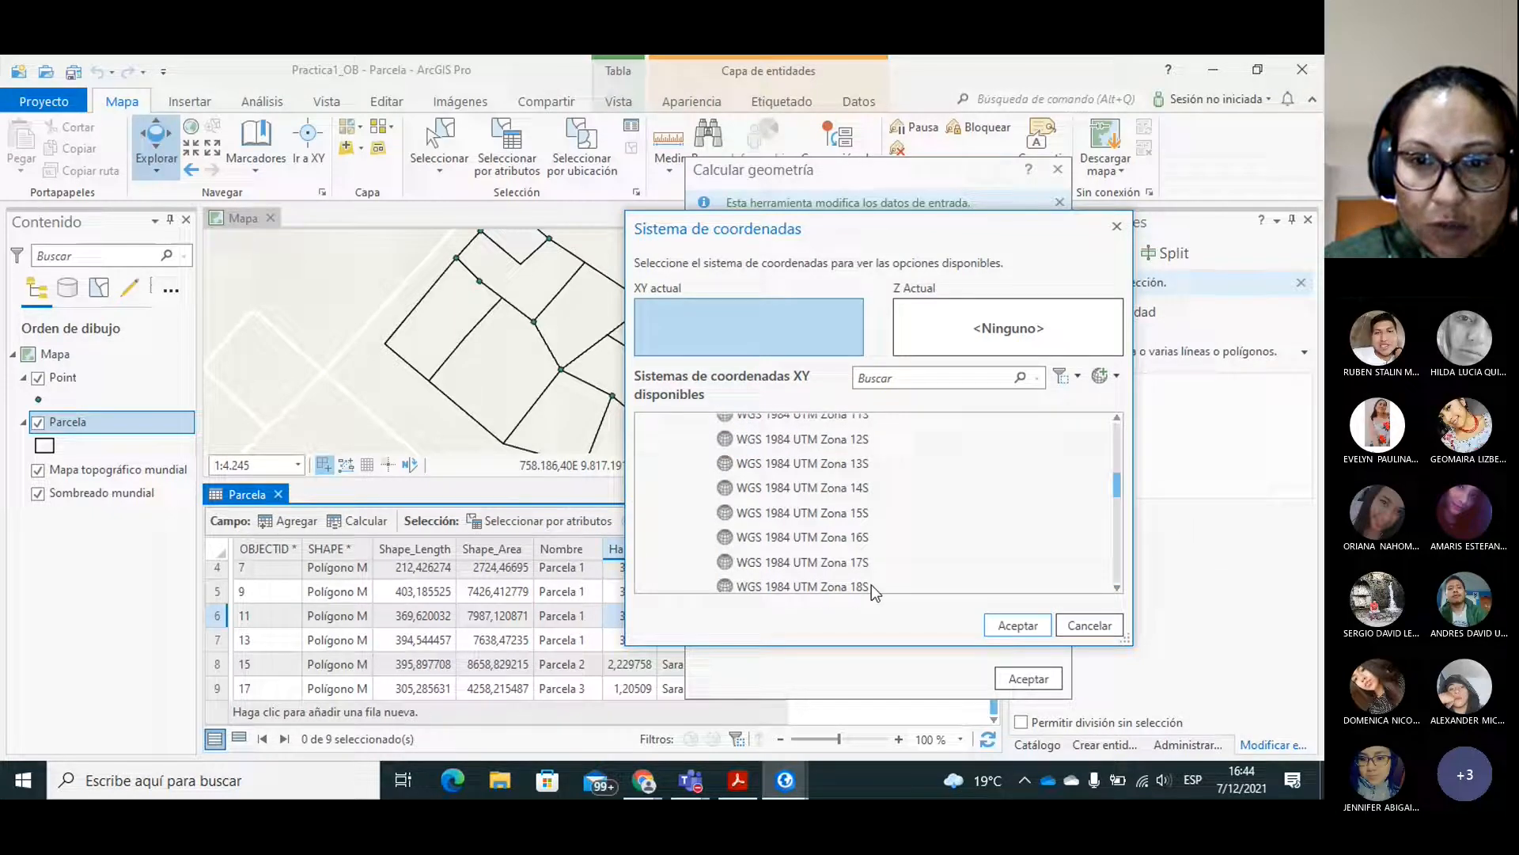
left_click(872, 562)
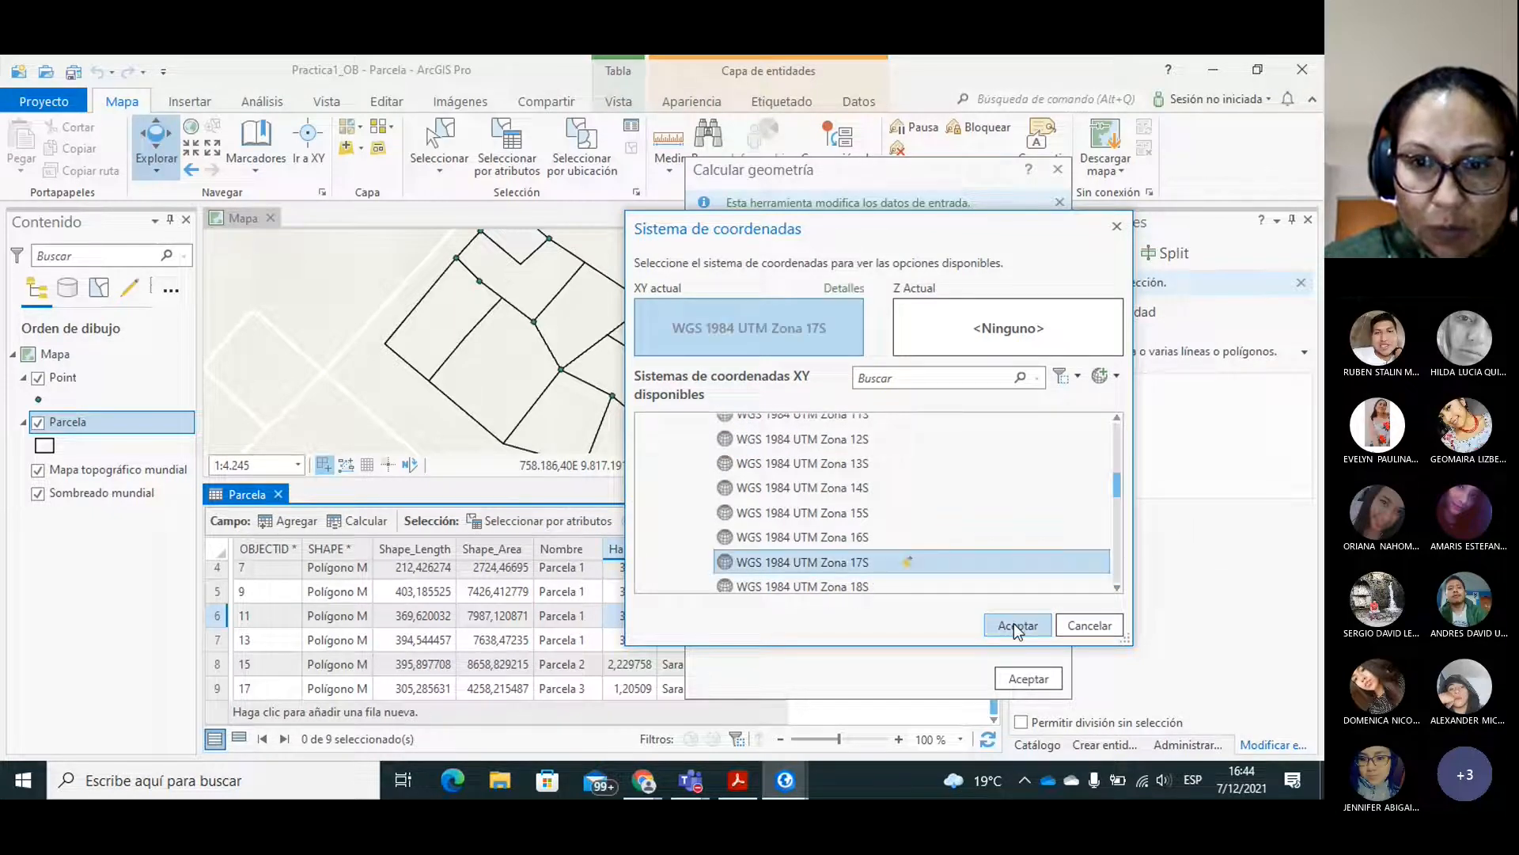
left_click(1013, 624)
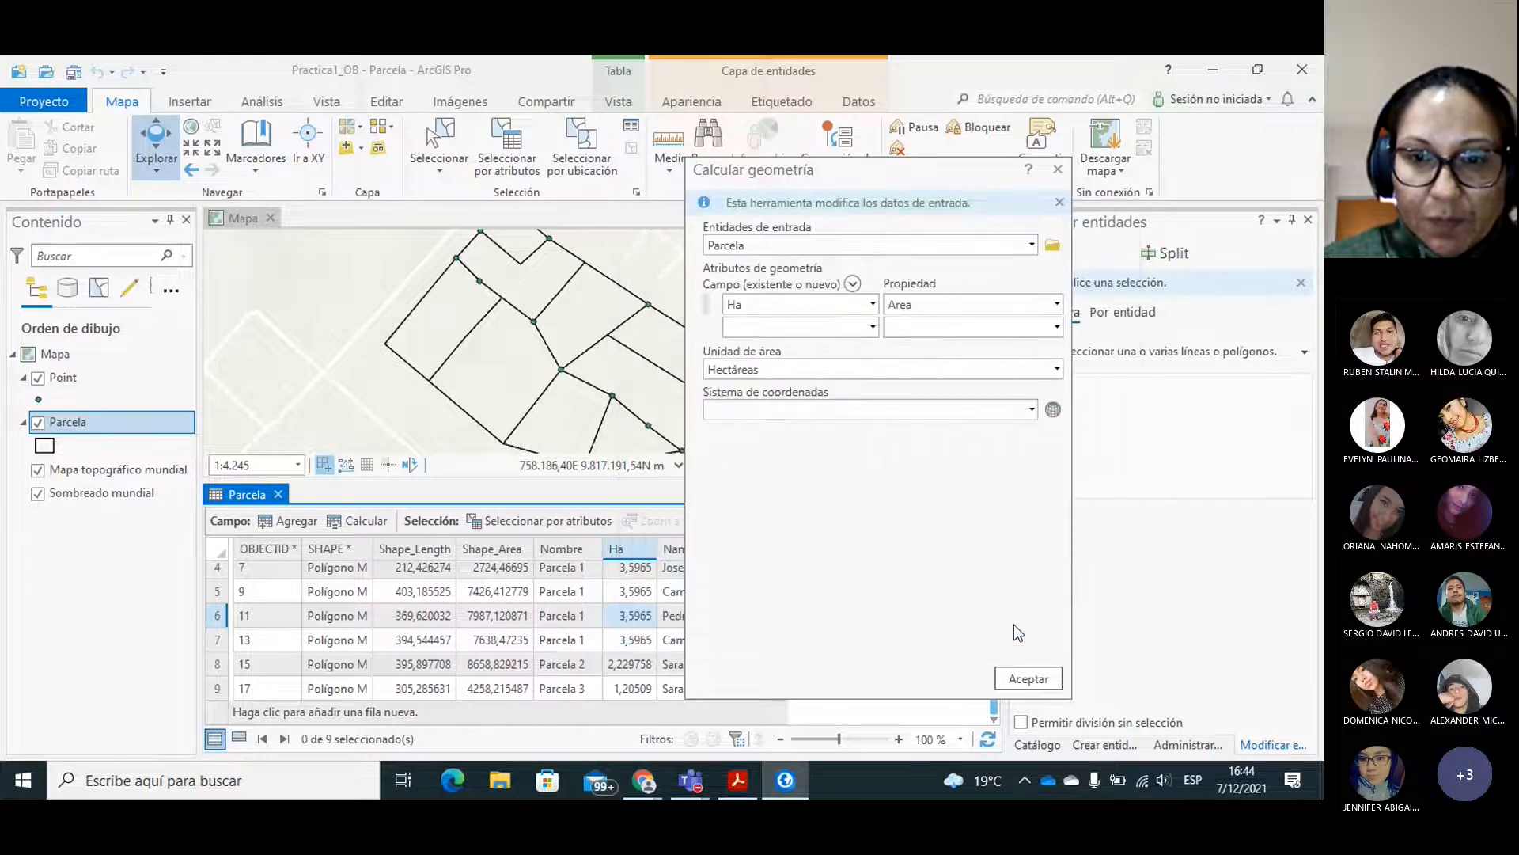
left_click(1025, 681)
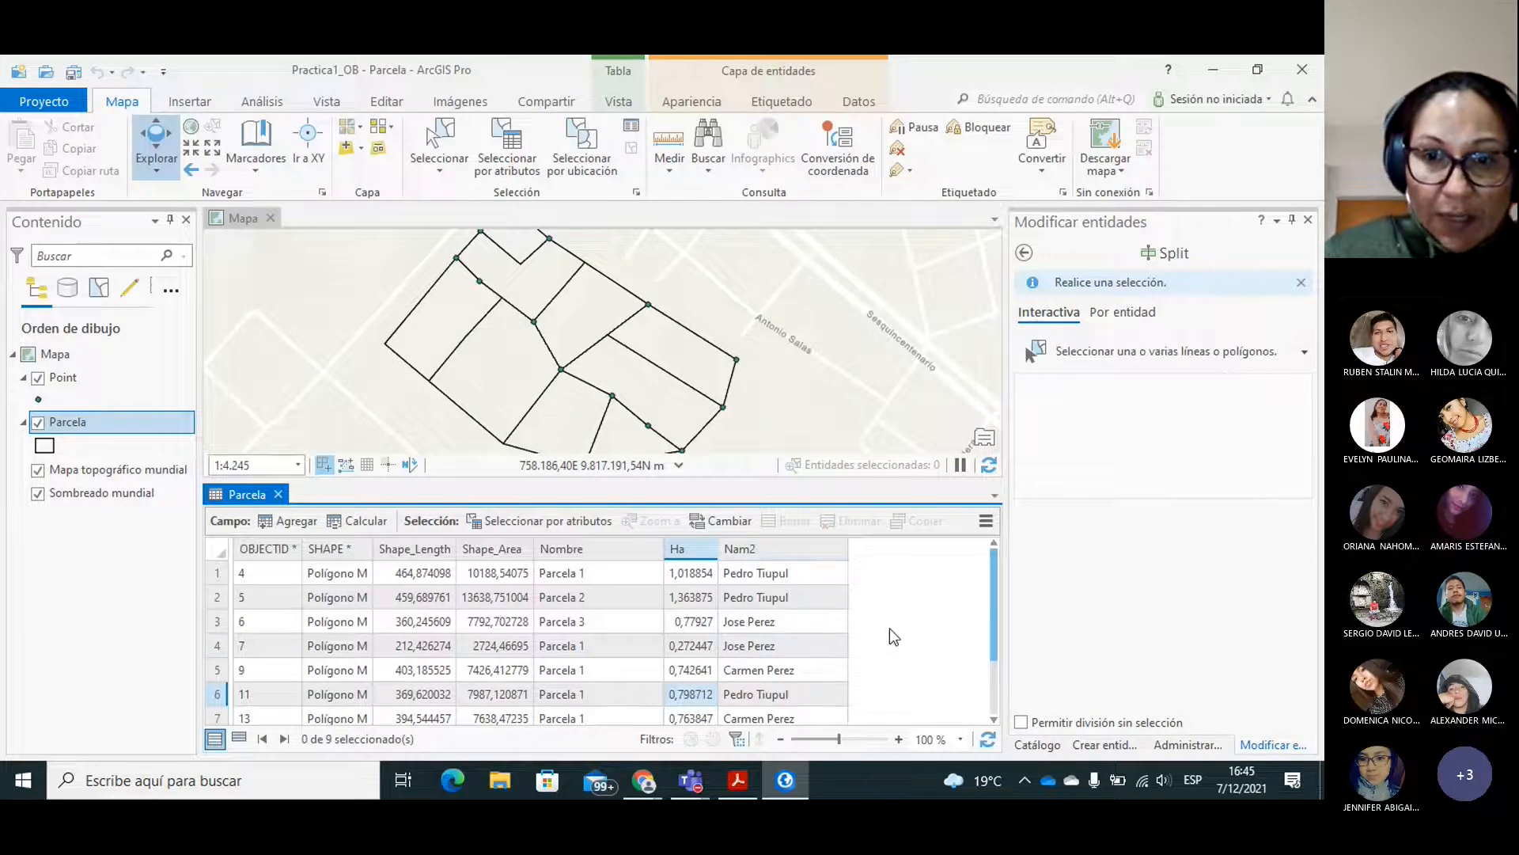
Review the recalculated Ha values, and switch to Adobe Acrobat Reader to read the Merge section of the PRACTICA_2 guide.
mouse_move(995, 587)
left_mouse_down()
mouse_move(999, 638)
mouse_move(1007, 577)
left_mouse_up()
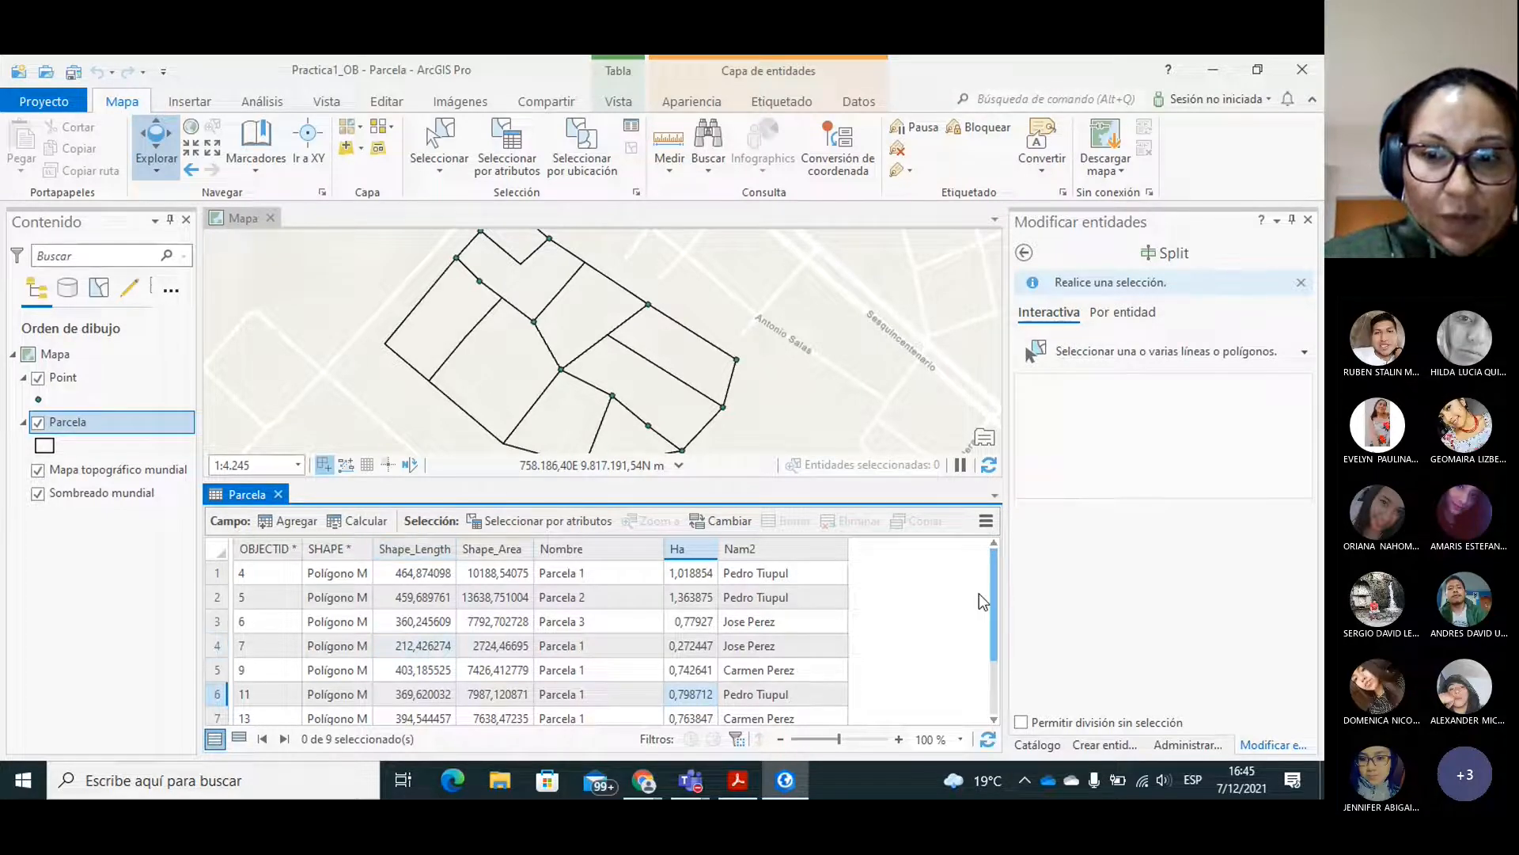
left_click_drag(990, 597, 991, 644)
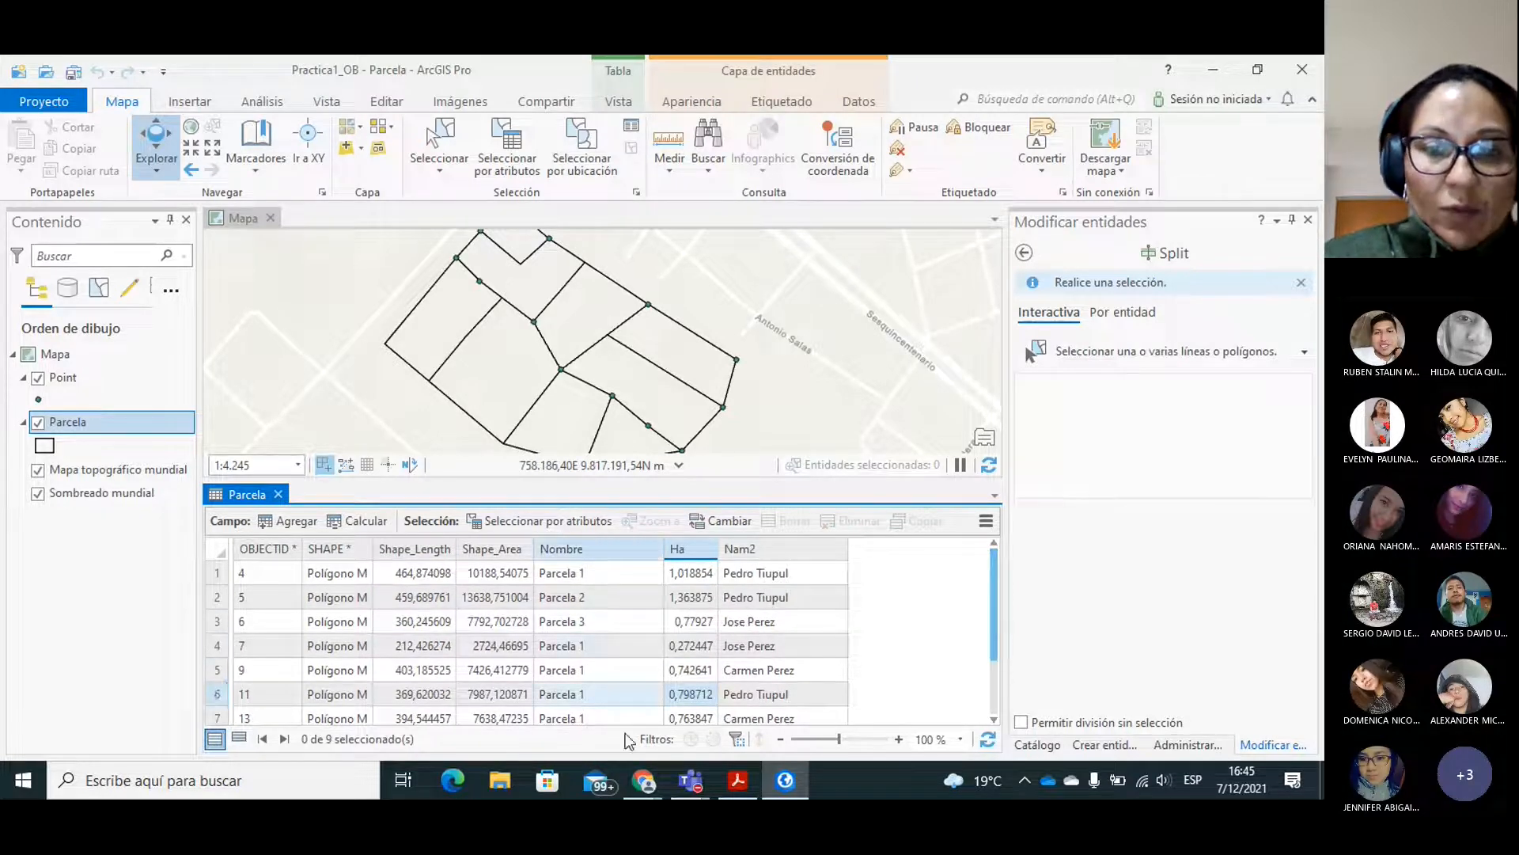
left_click(729, 781)
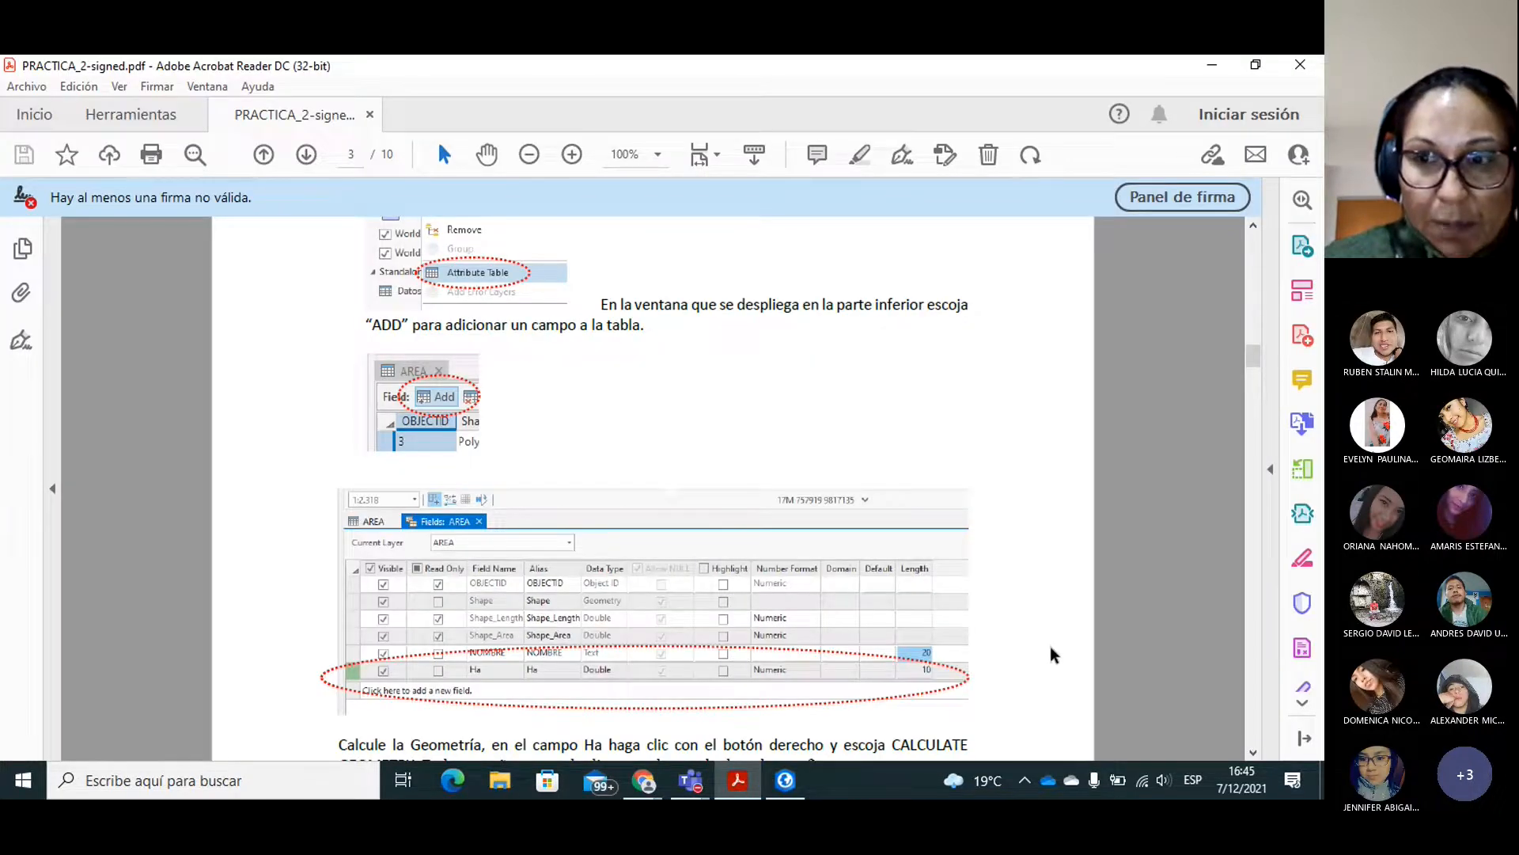
left_click_drag(1253, 355, 1259, 410)
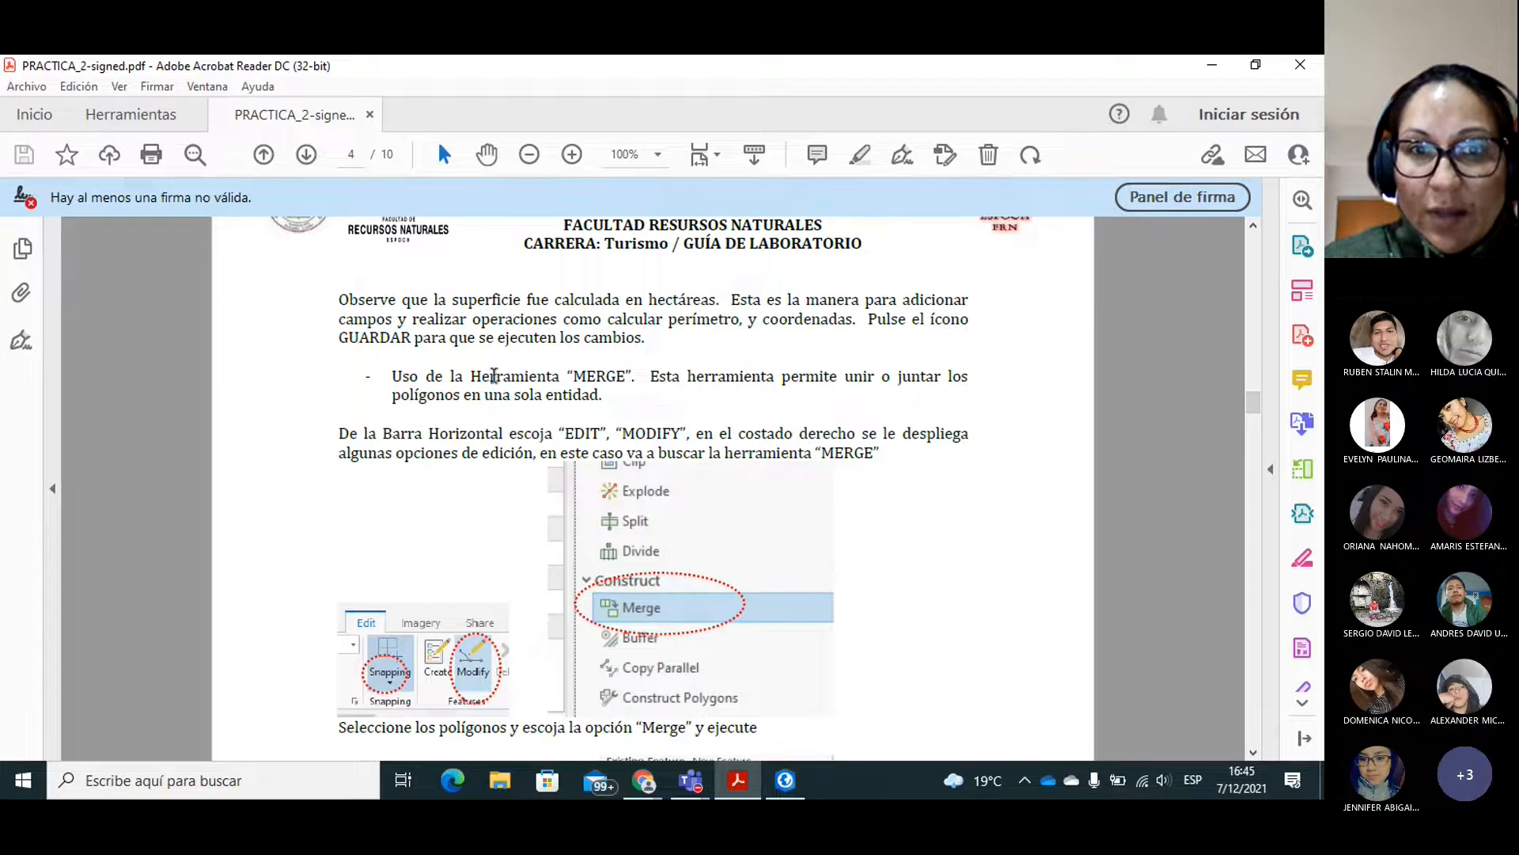
Return to ArcGIS Pro and close the Parcela attribute table.
left_click(785, 780)
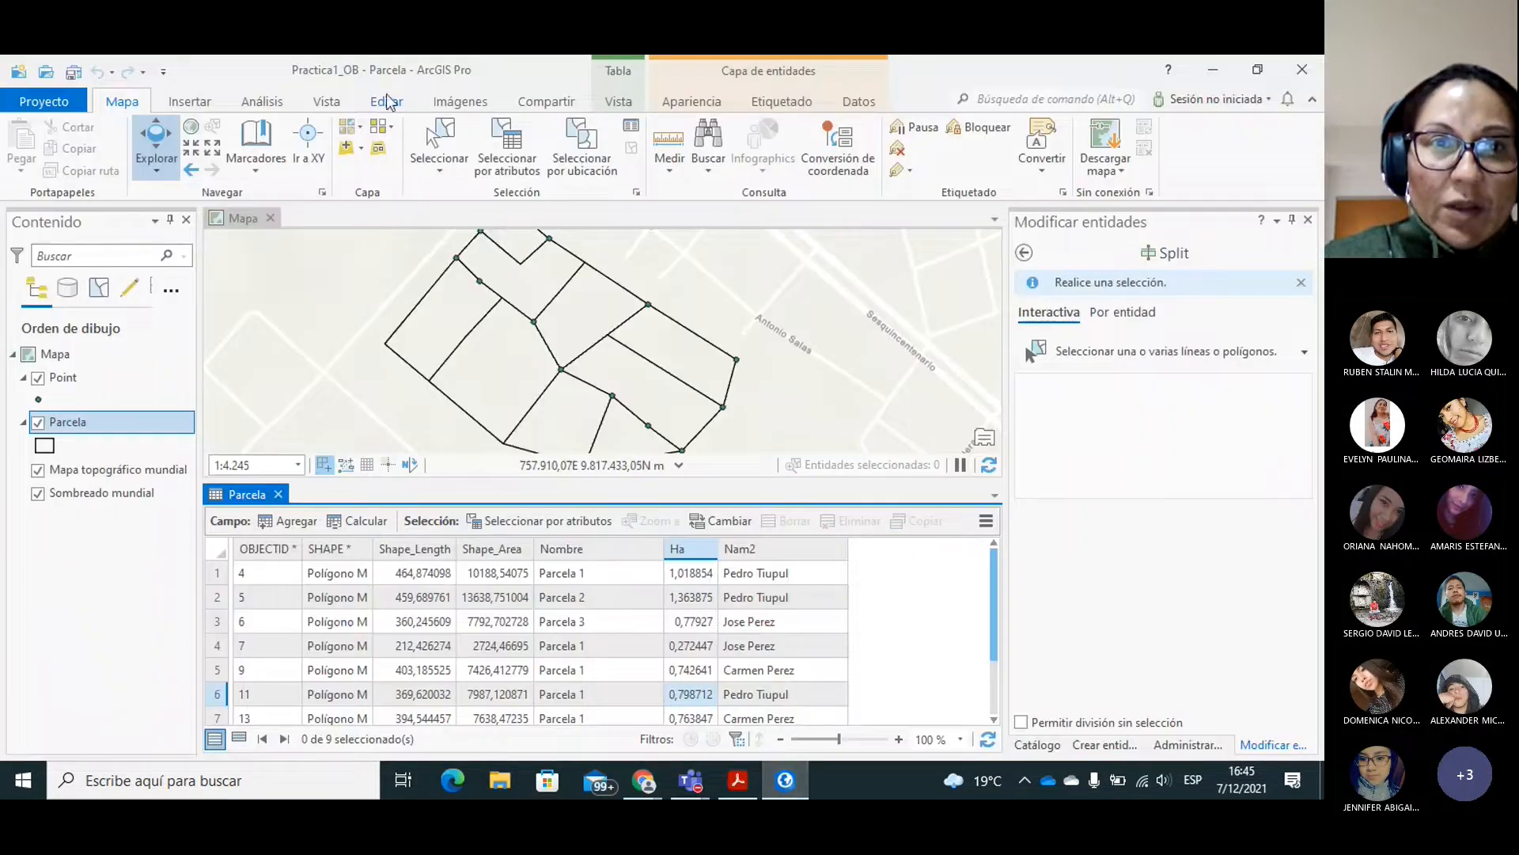
left_click(387, 102)
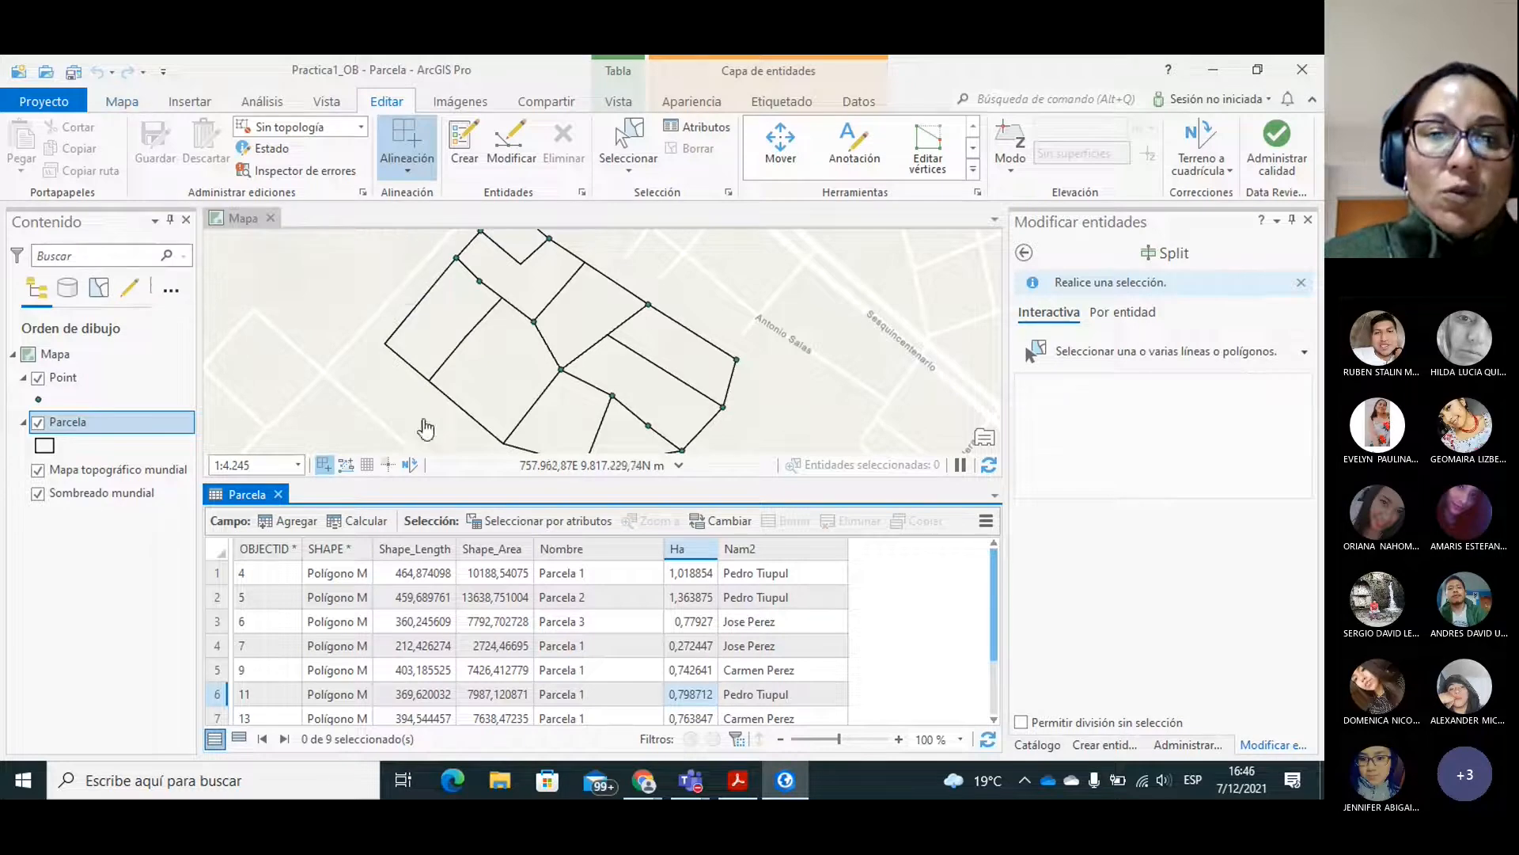
left_click(278, 495)
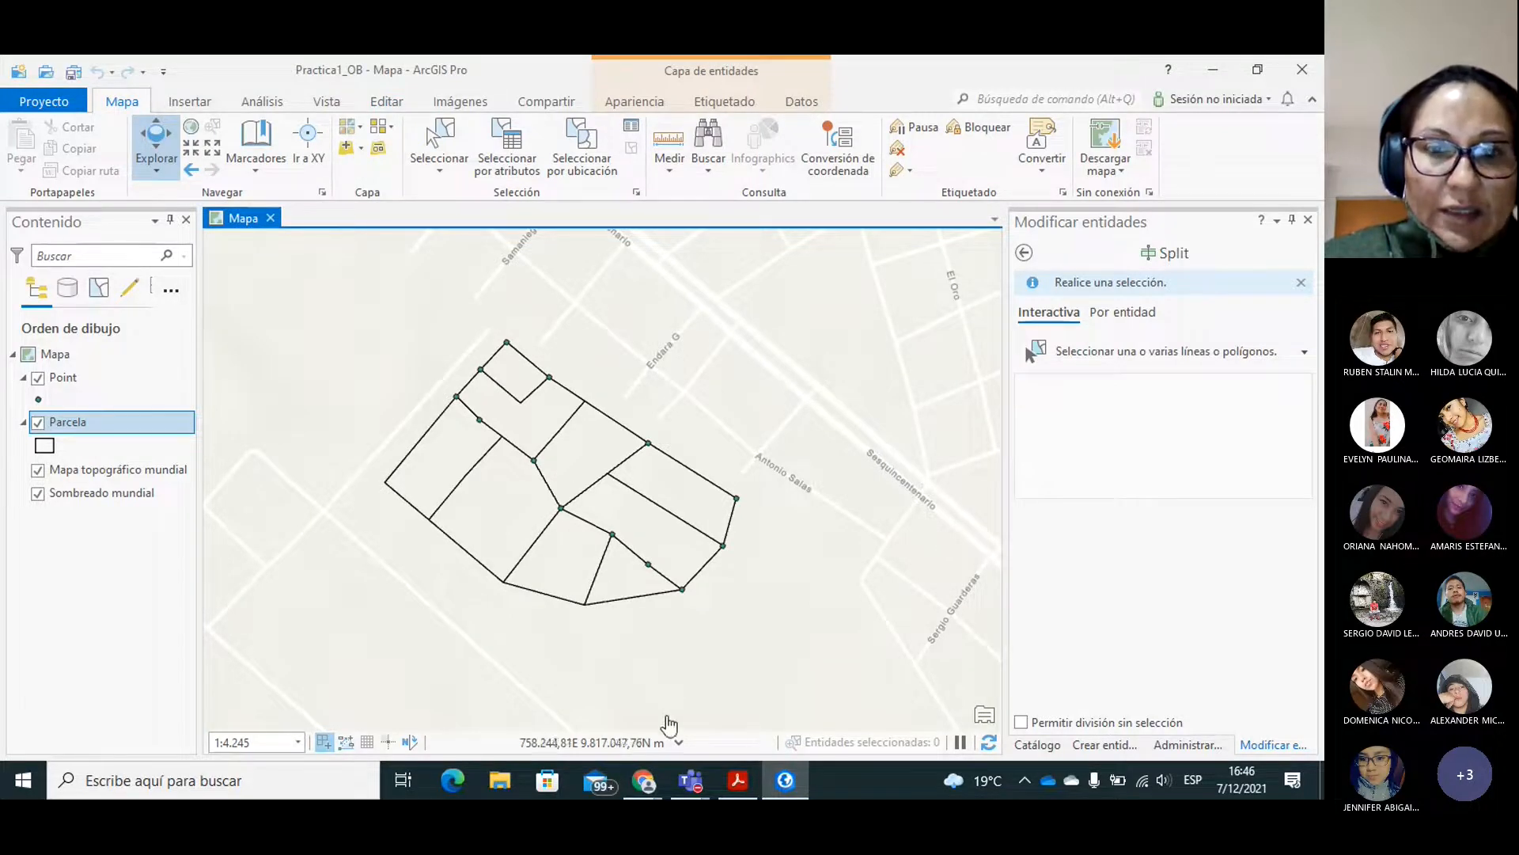
Consult the guide's polygon selection and Merge instructions in Adobe Acrobat Reader, and go back to ArcGIS Pro.
left_click(728, 784)
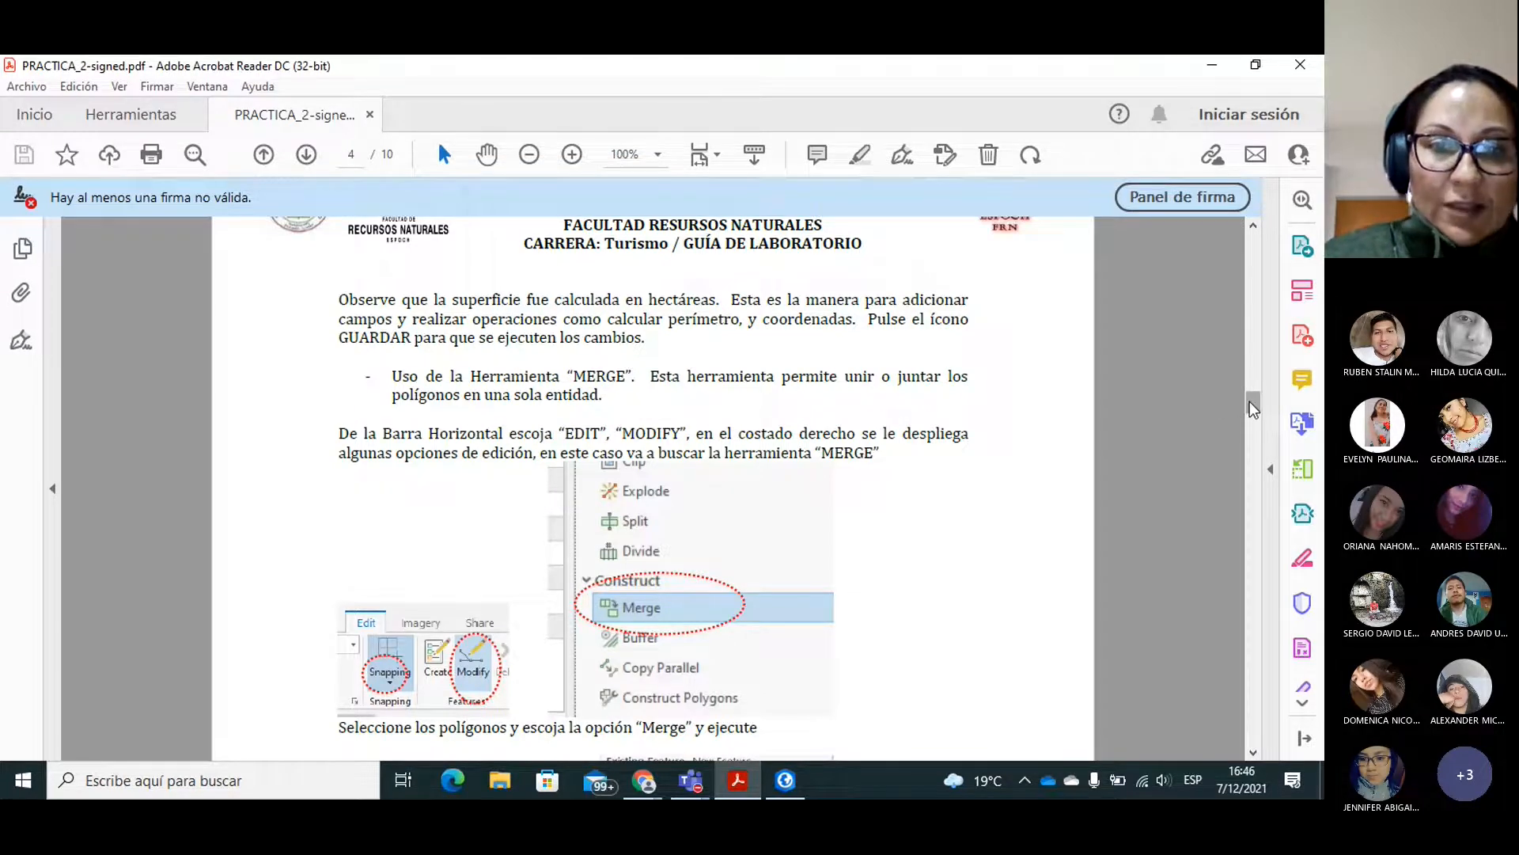
scroll(1253, 409, "down", 3)
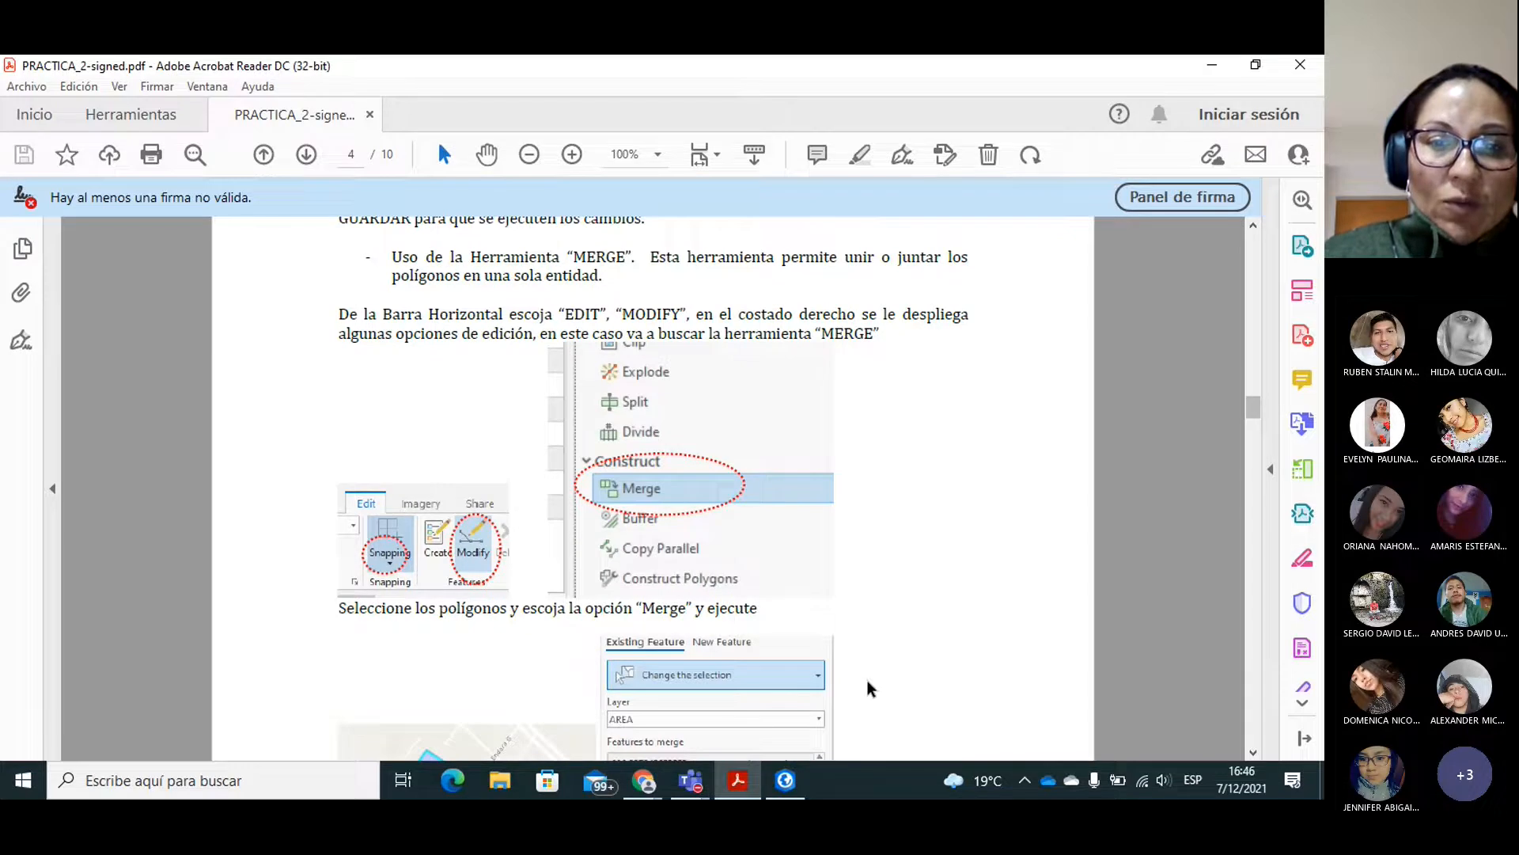
left_click(785, 781)
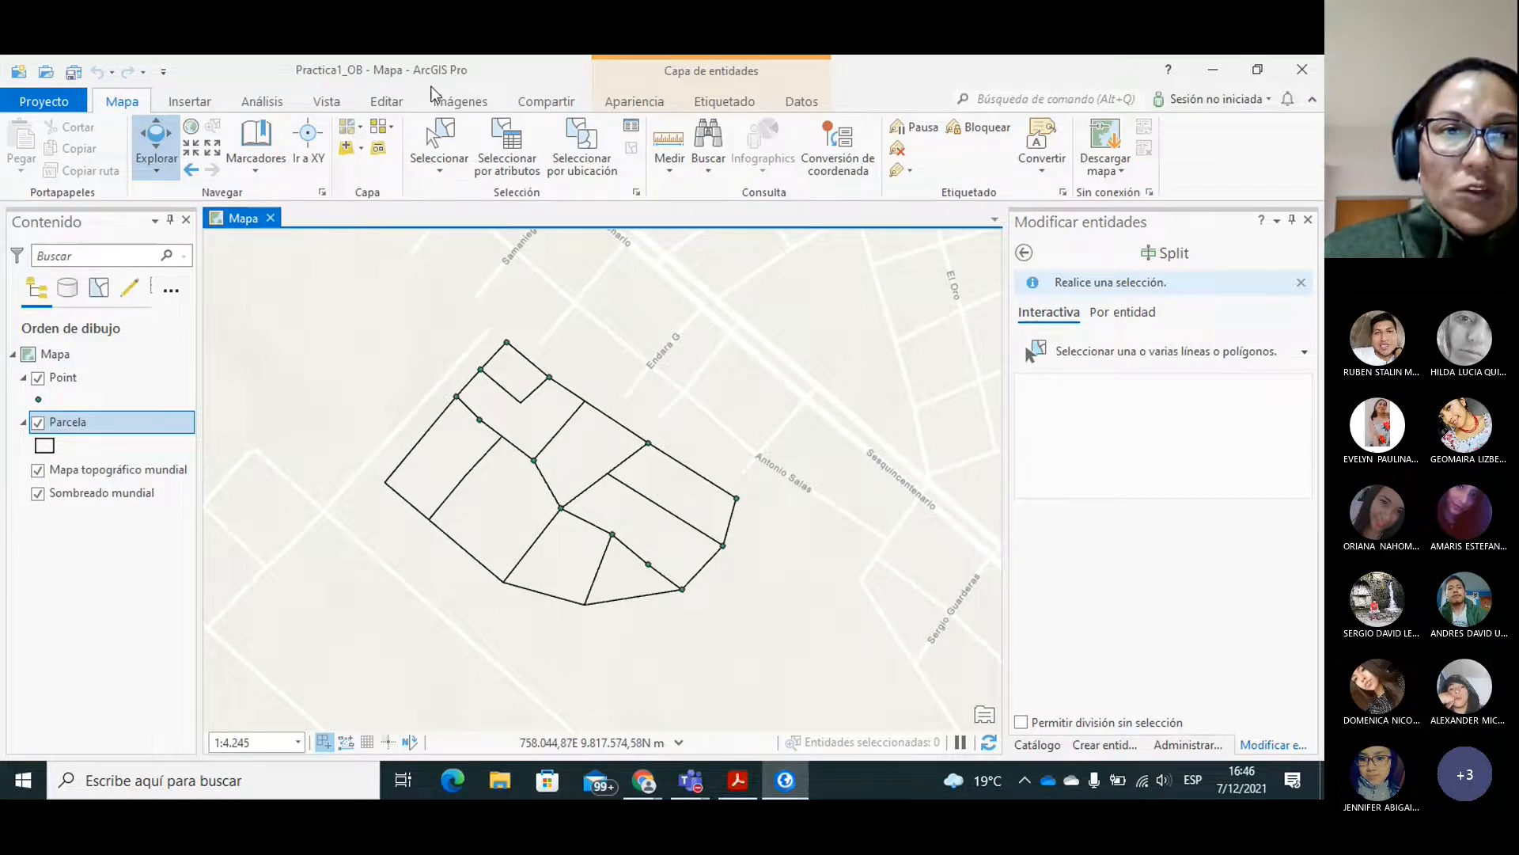
Merge the three northern Parcela lots into one existing feature, keeping the attributes of the small northernmost Parcela 1 lot.
left_click(388, 107)
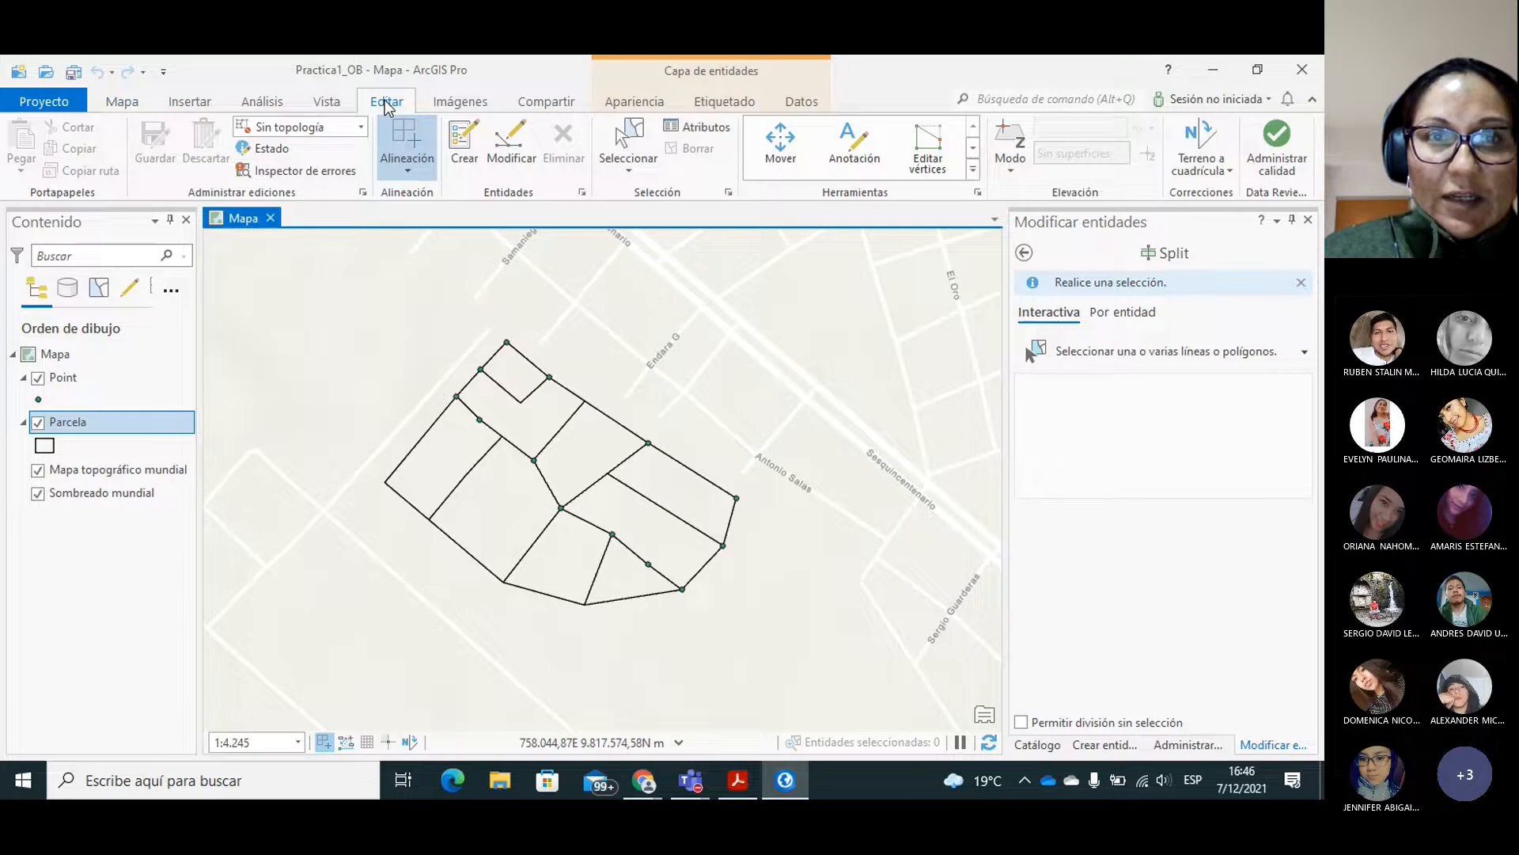
left_click(974, 148)
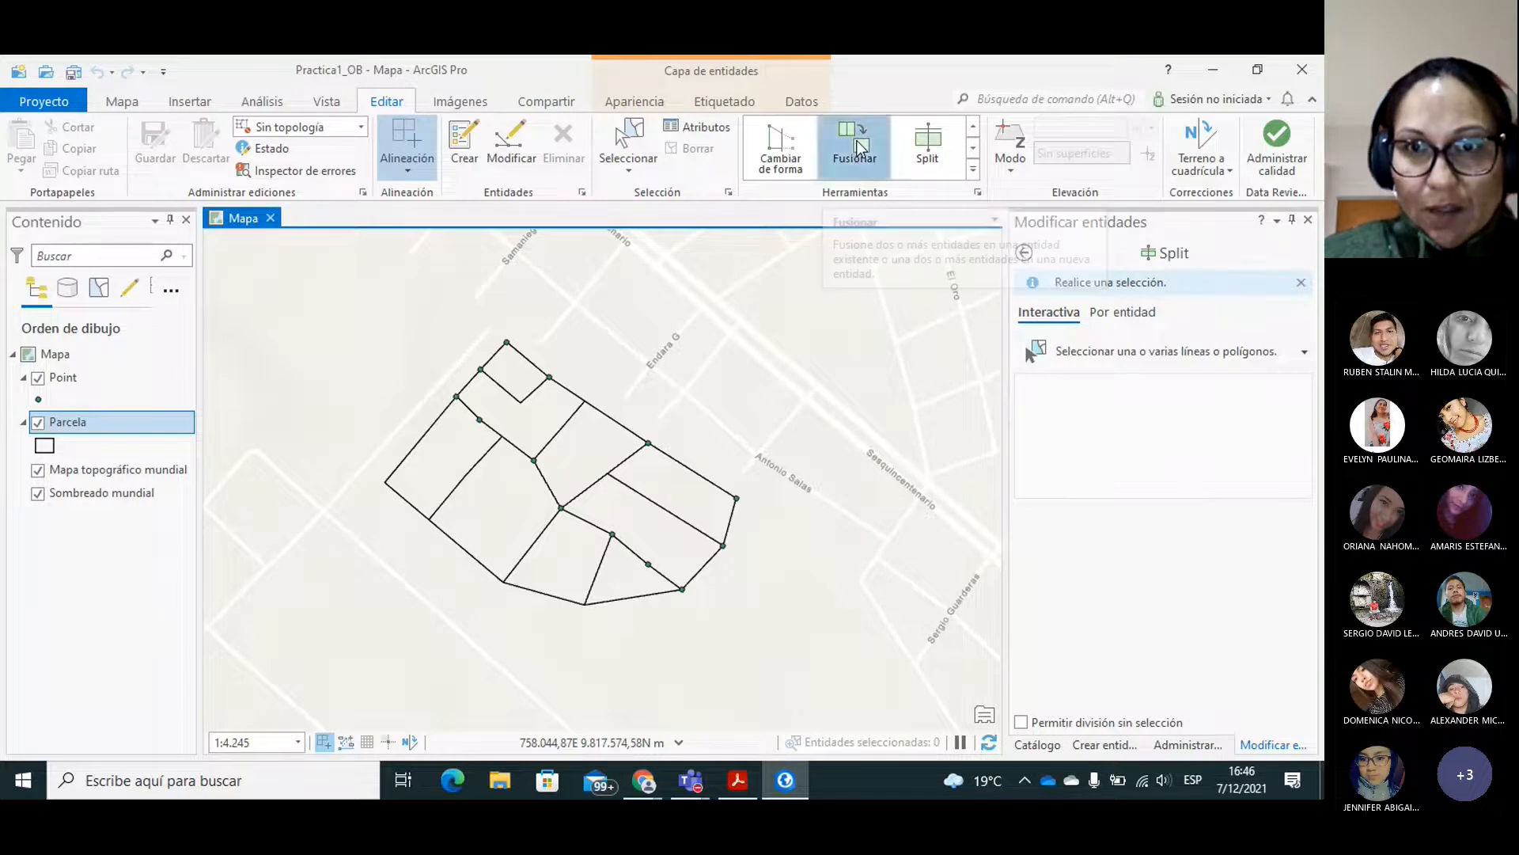
left_click(858, 146)
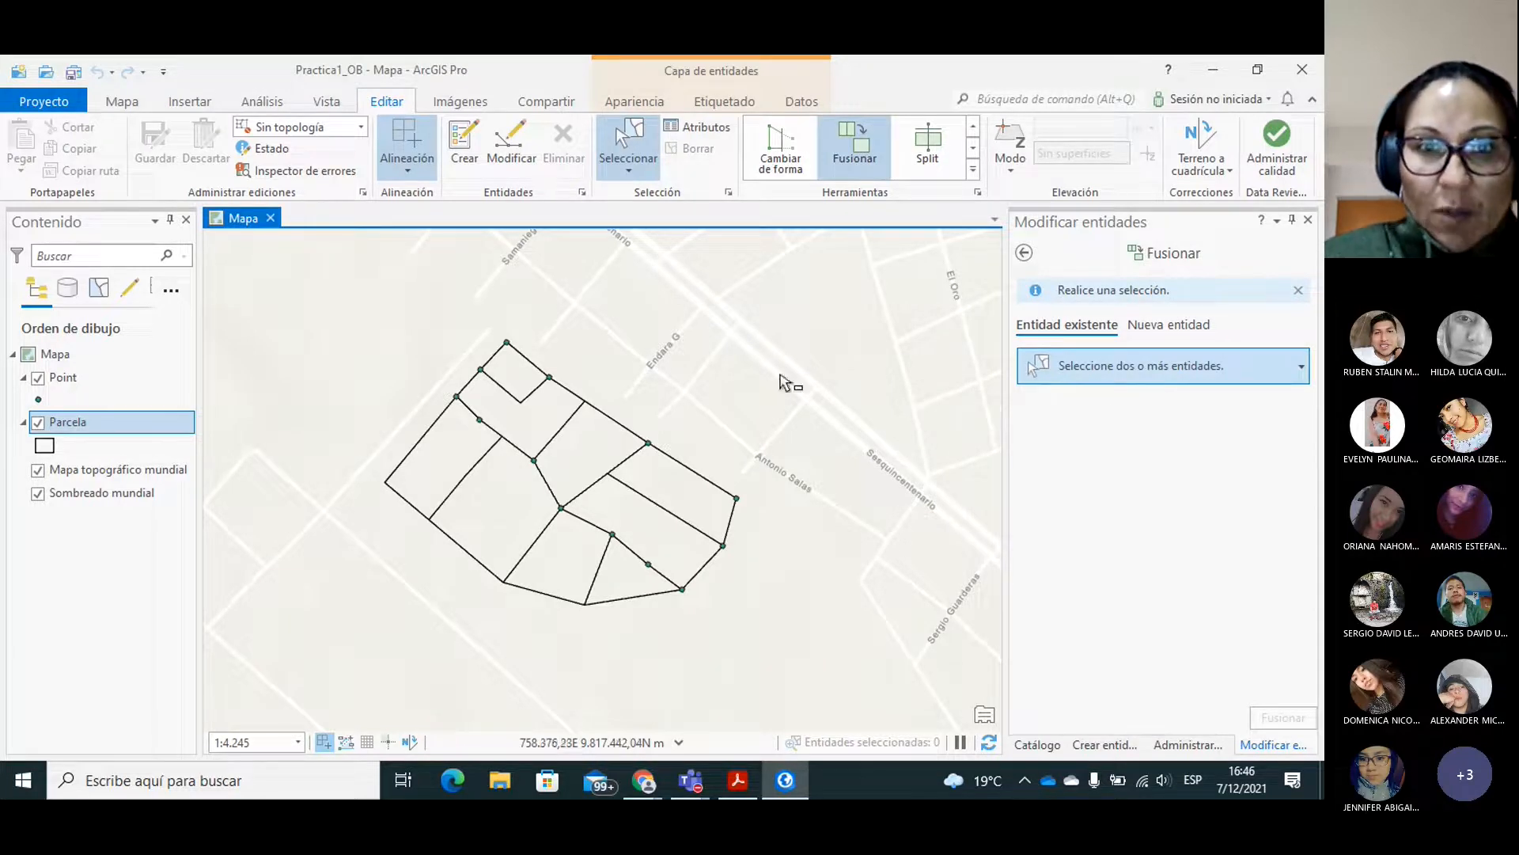
left_click(526, 385)
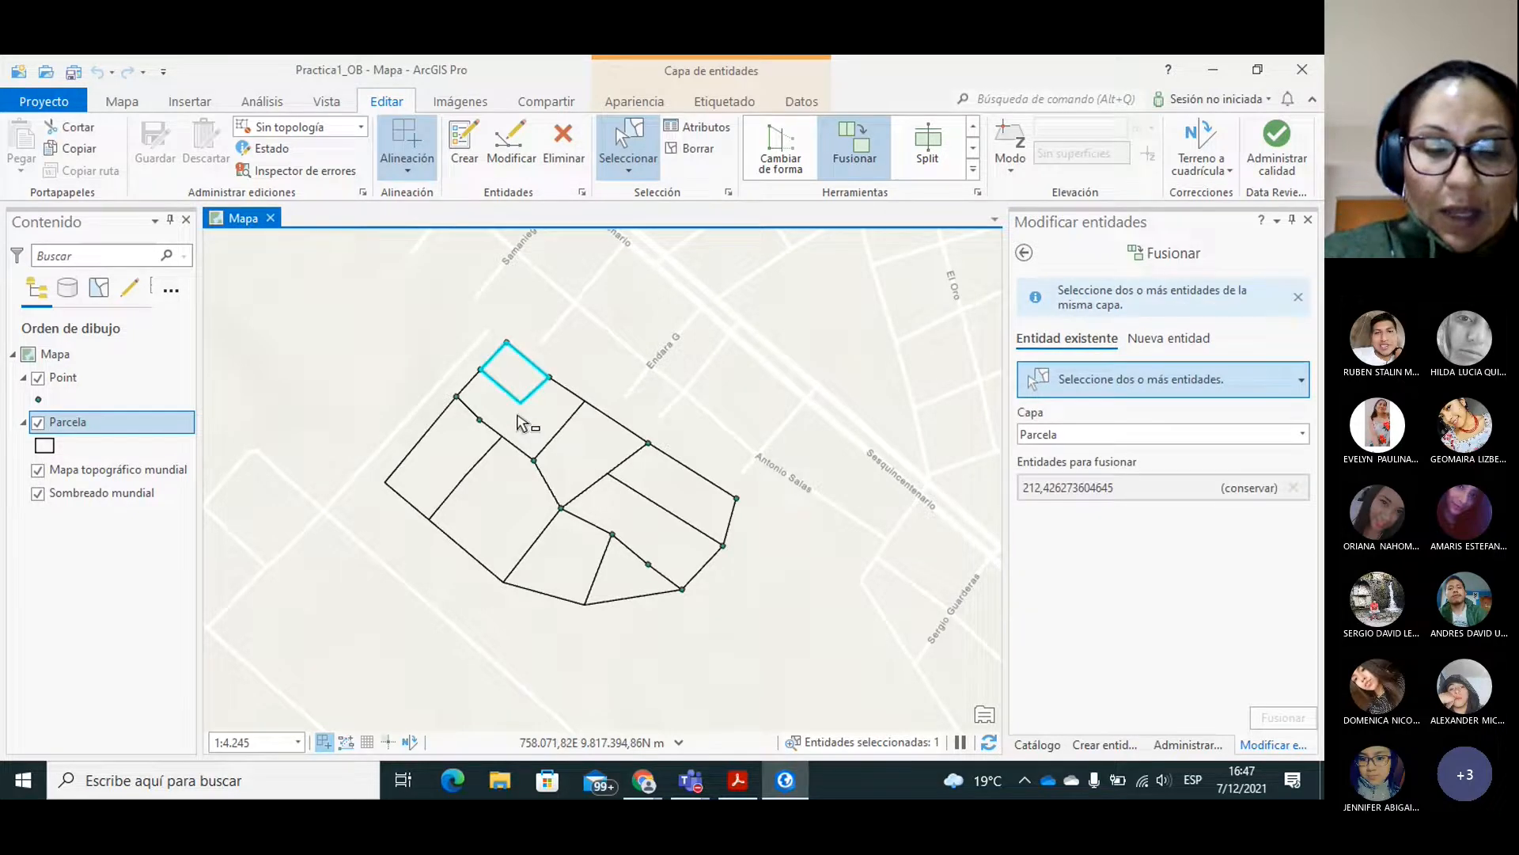
left_click(523, 423, "shift")
left_click(600, 438, "shift")
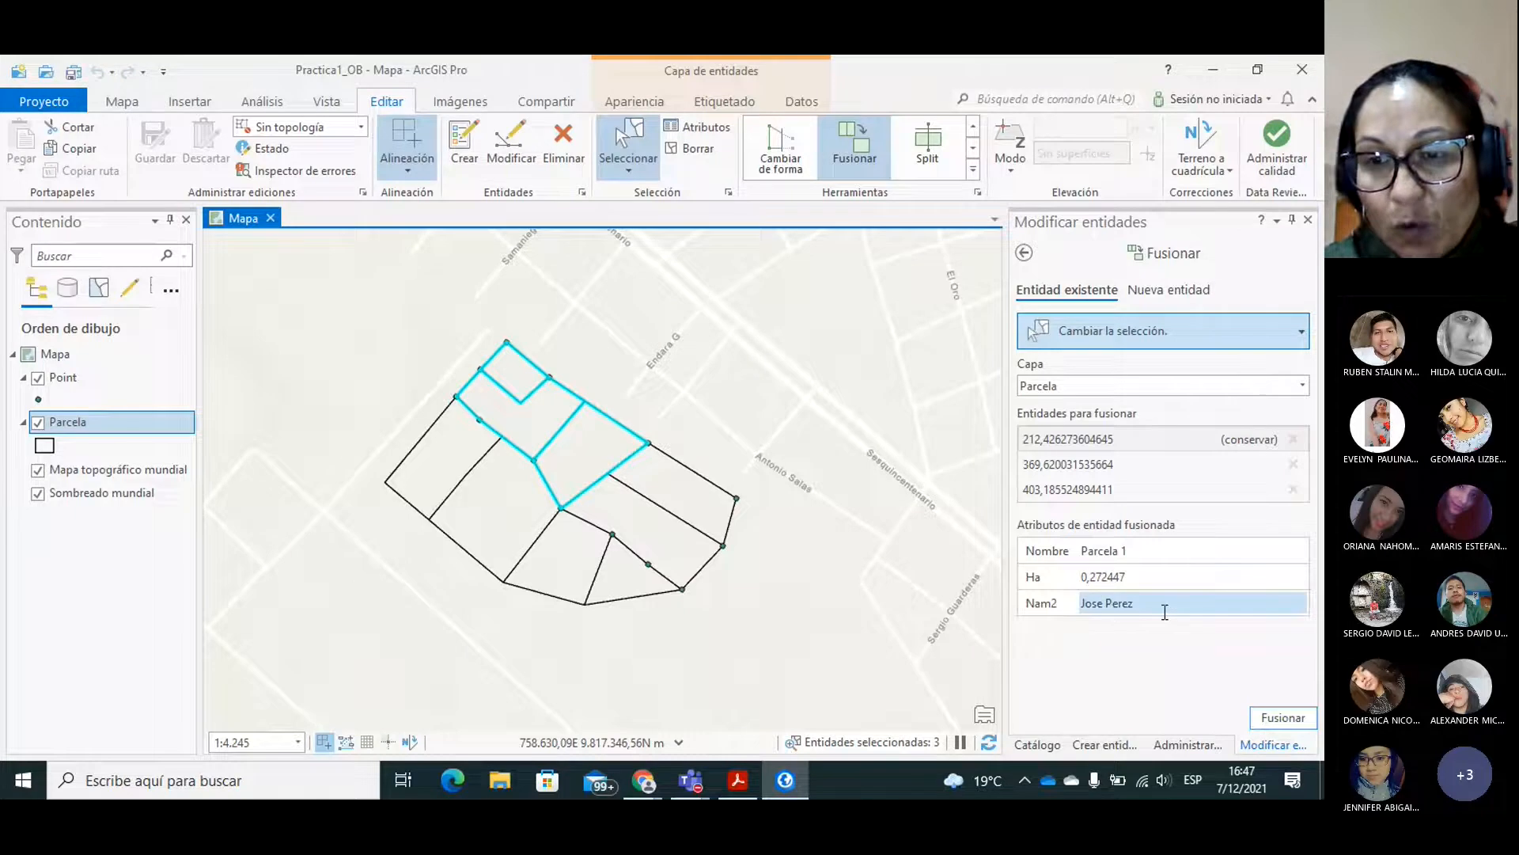
left_click(1282, 718)
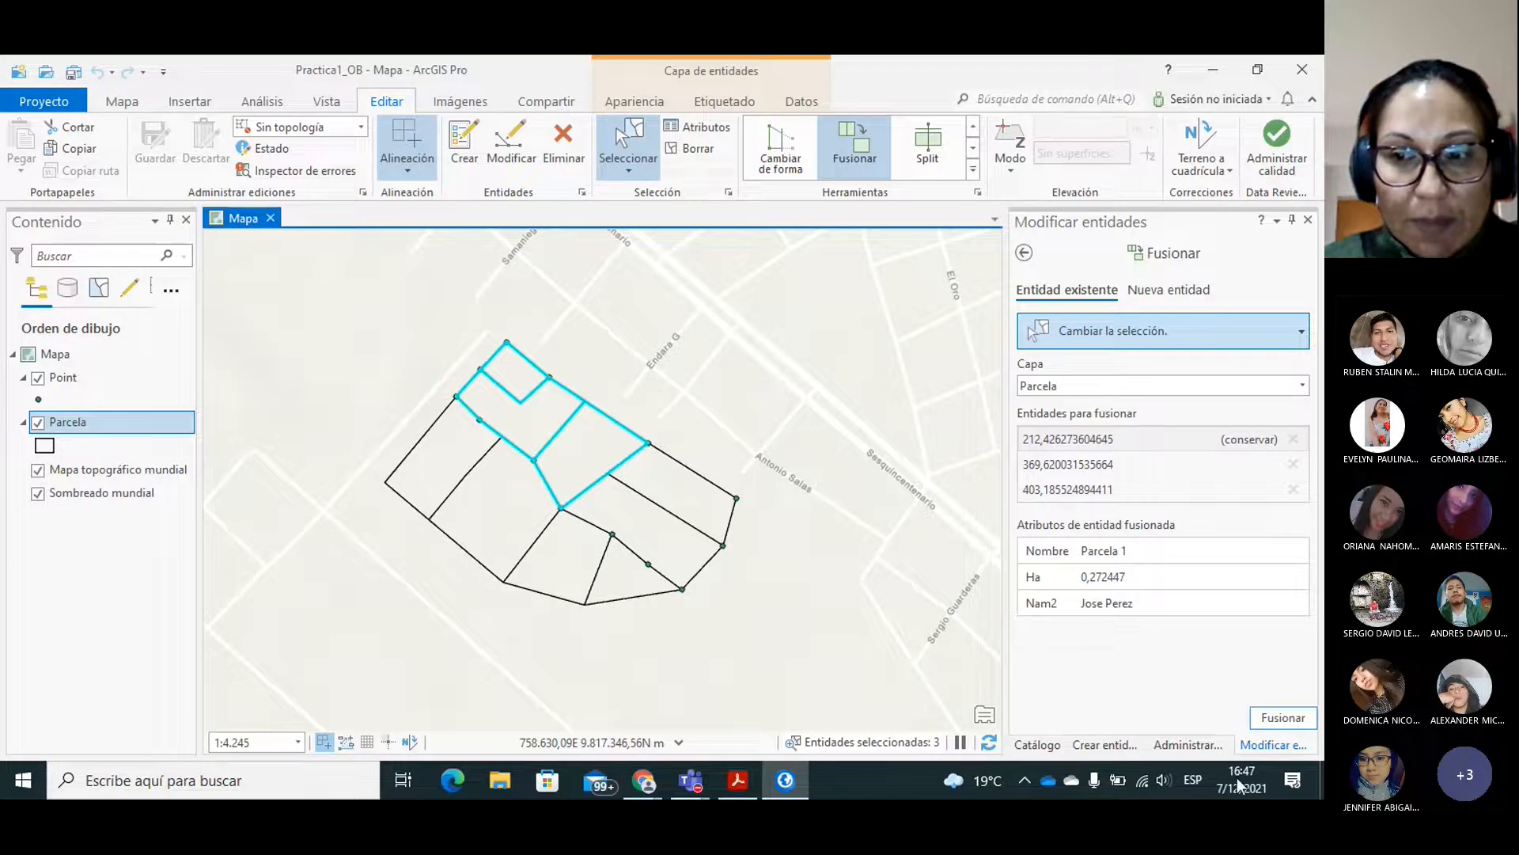
left_click(1279, 719)
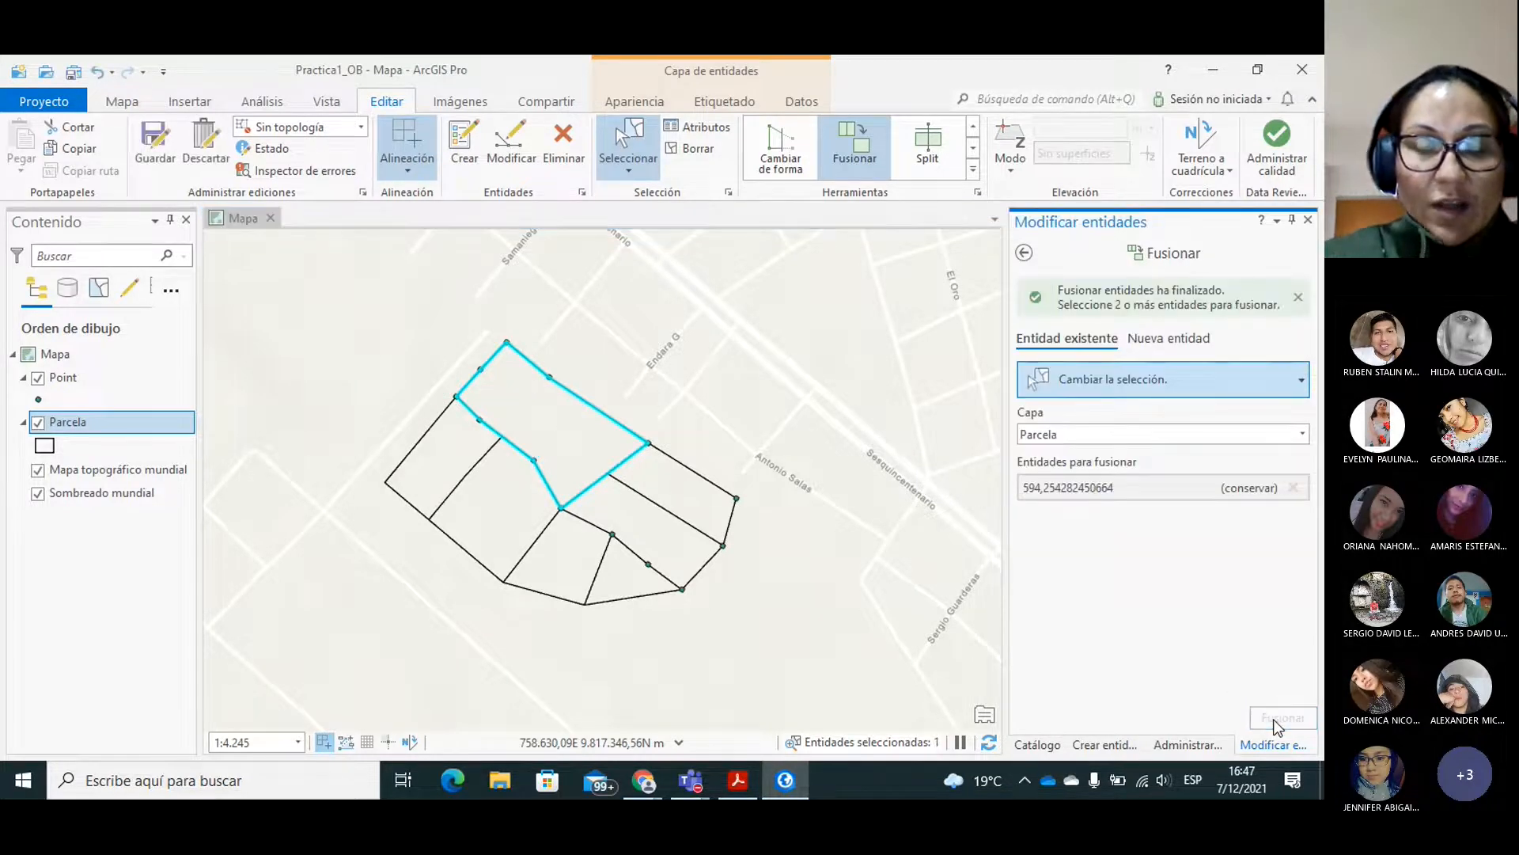
Clear the selection and merge the two eastern Parcela lots into one existing feature.
left_click(663, 425)
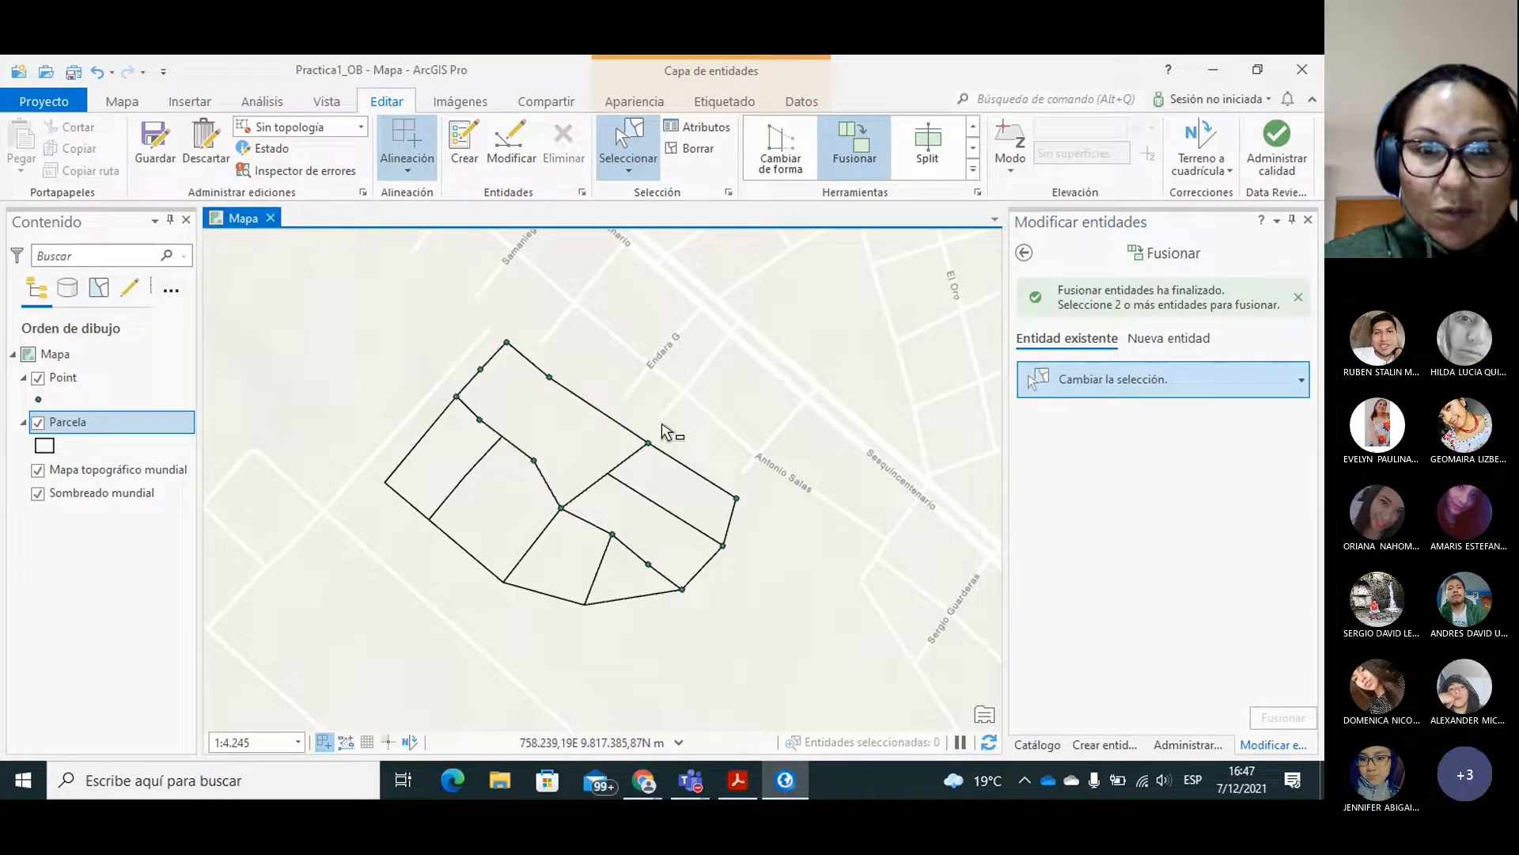
left_click_drag(657, 497, 695, 545)
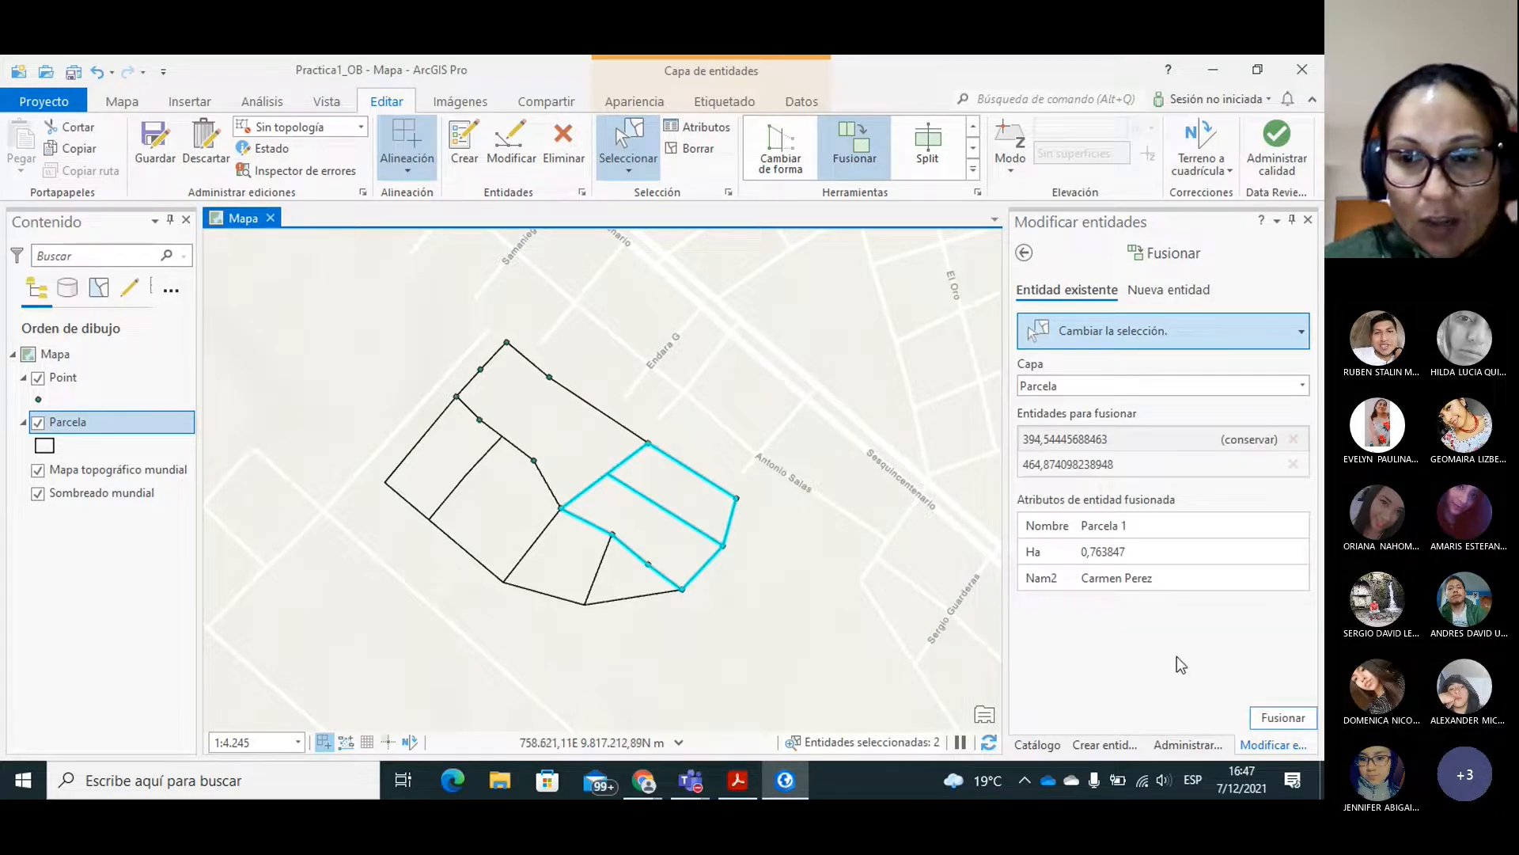
left_click(1282, 718)
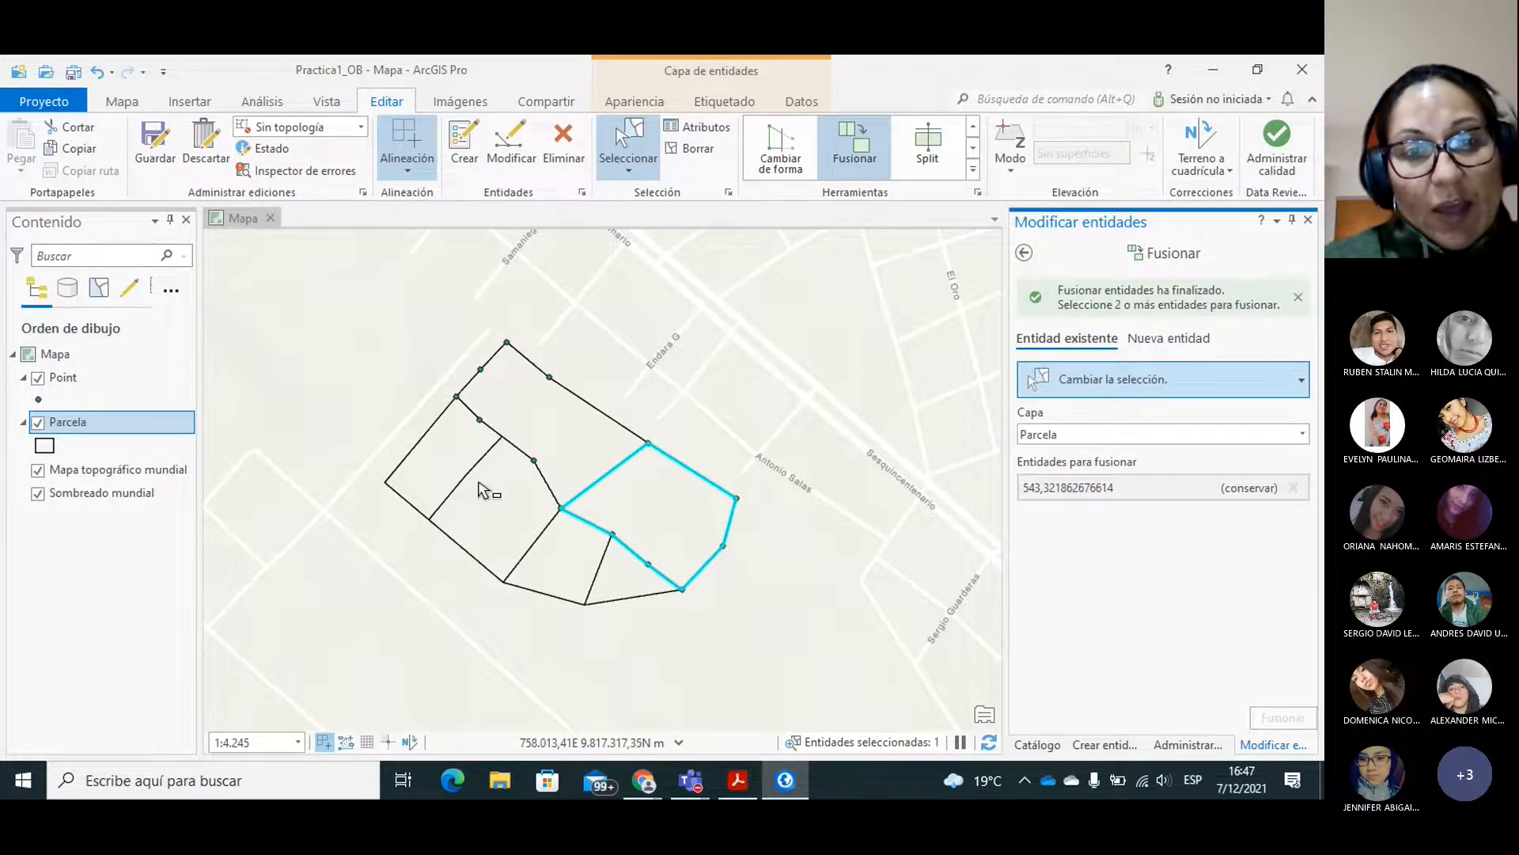
Merge the two western Parcela lots into one feature and the two southern lots into another.
left_click_drag(433, 452, 501, 509)
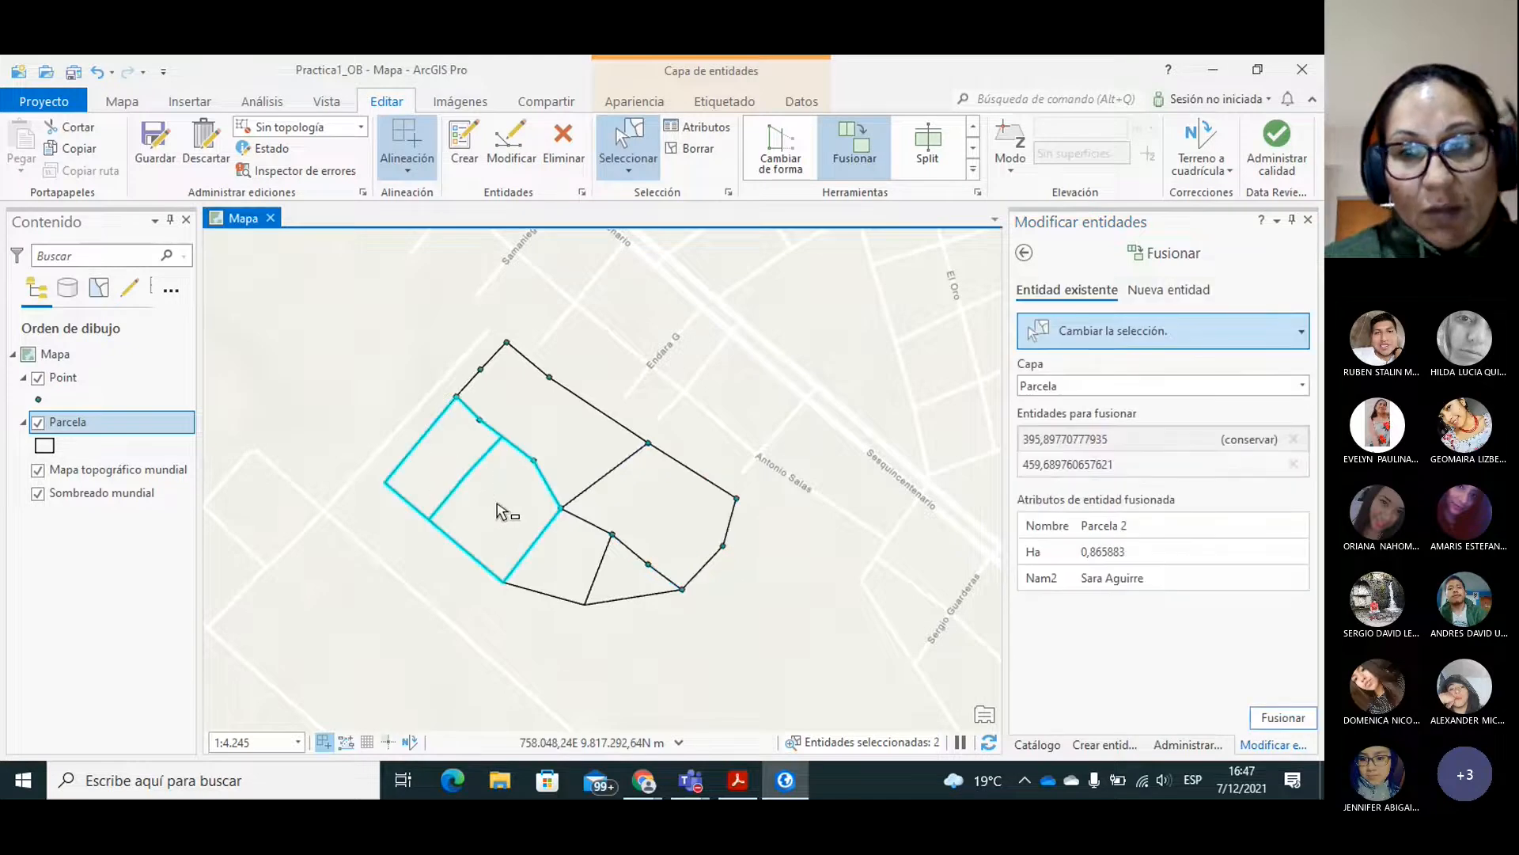
left_click(1270, 716)
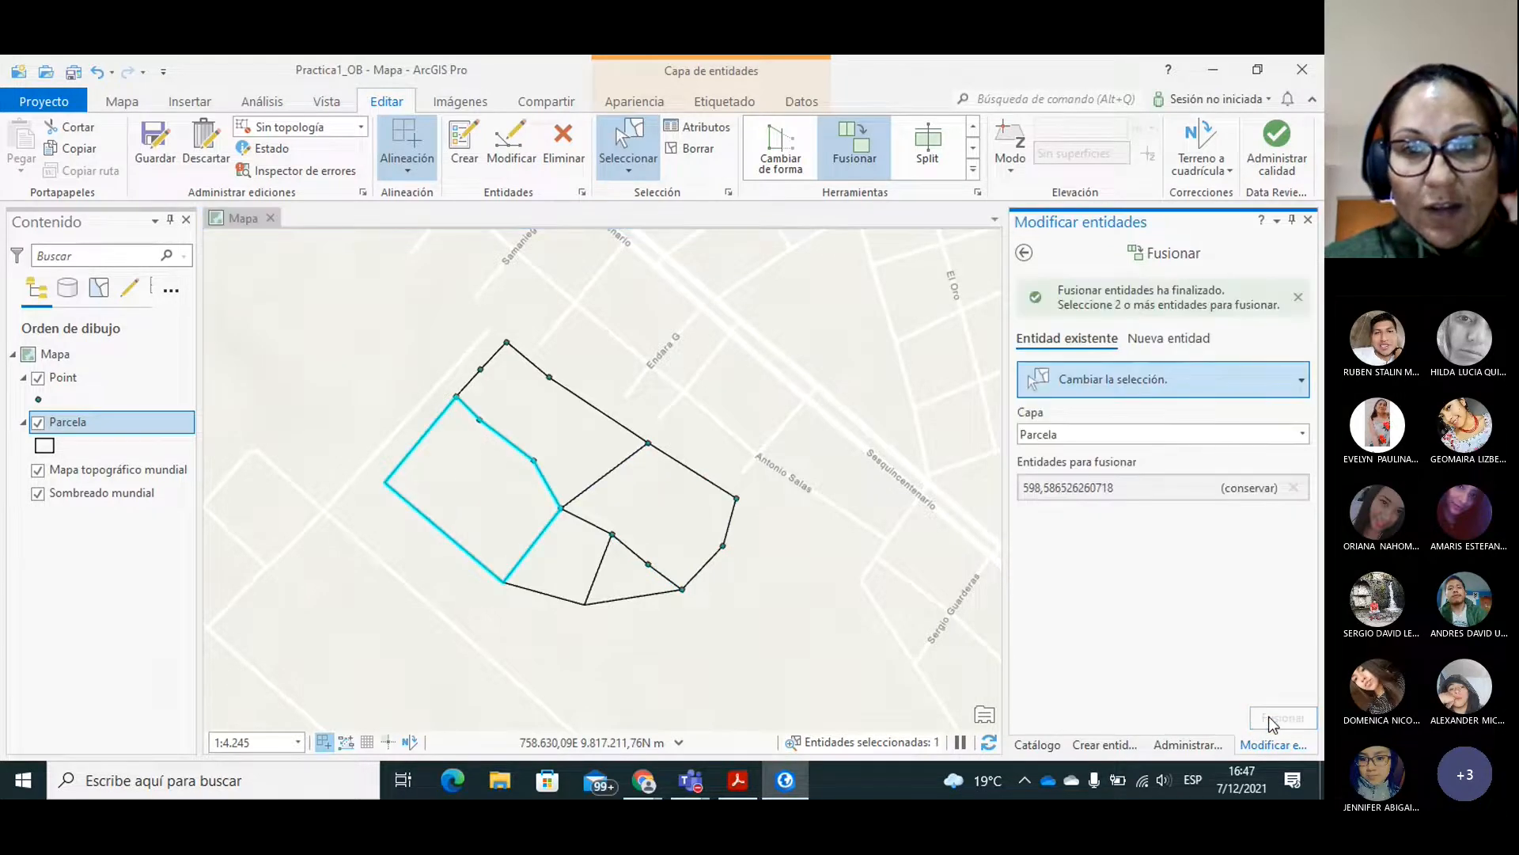
left_click_drag(578, 554, 615, 581)
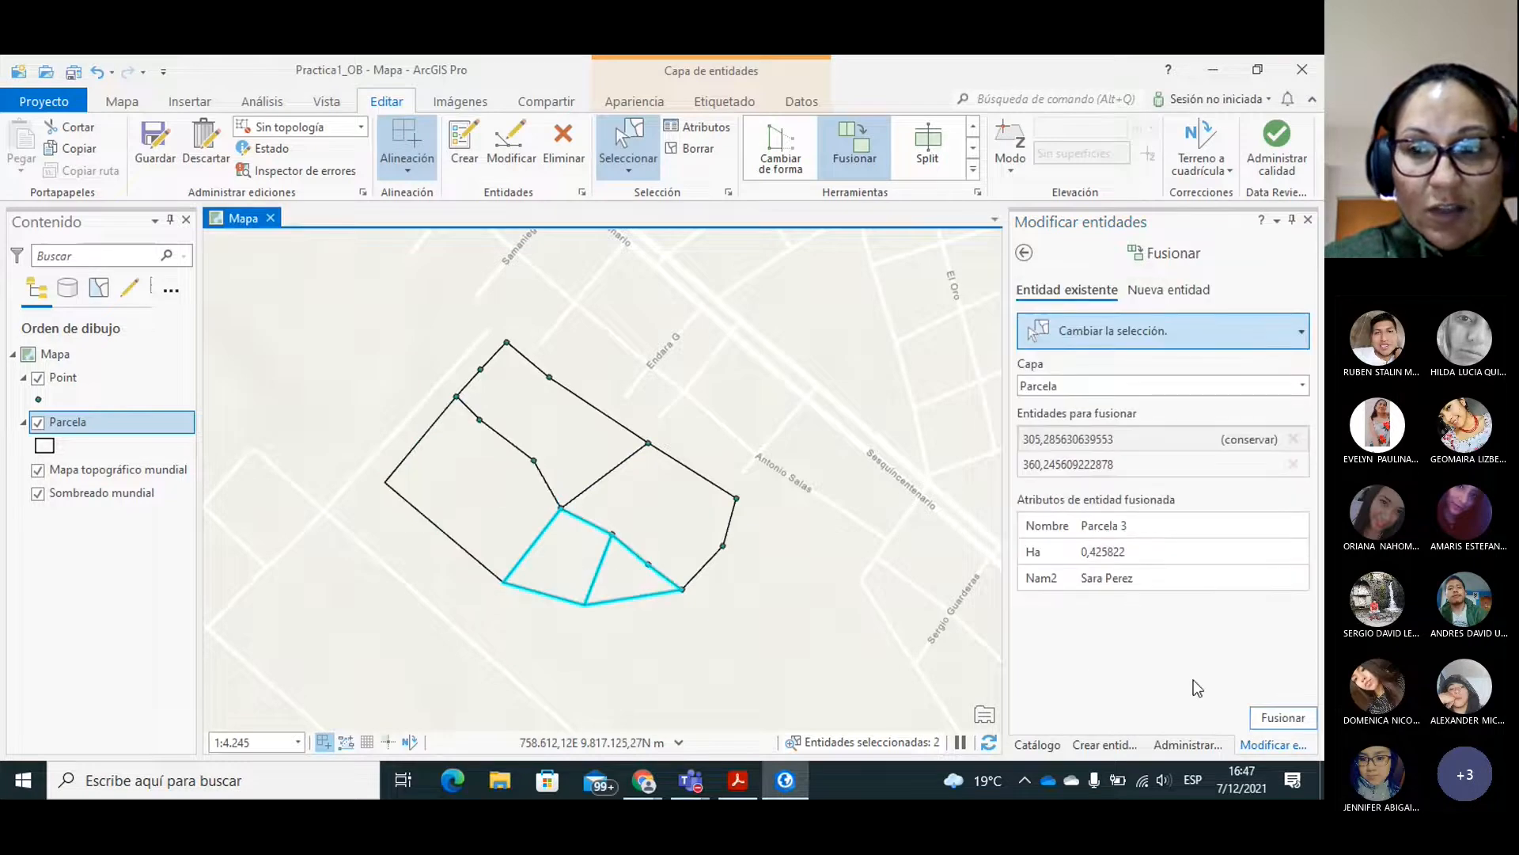
left_click(1287, 717)
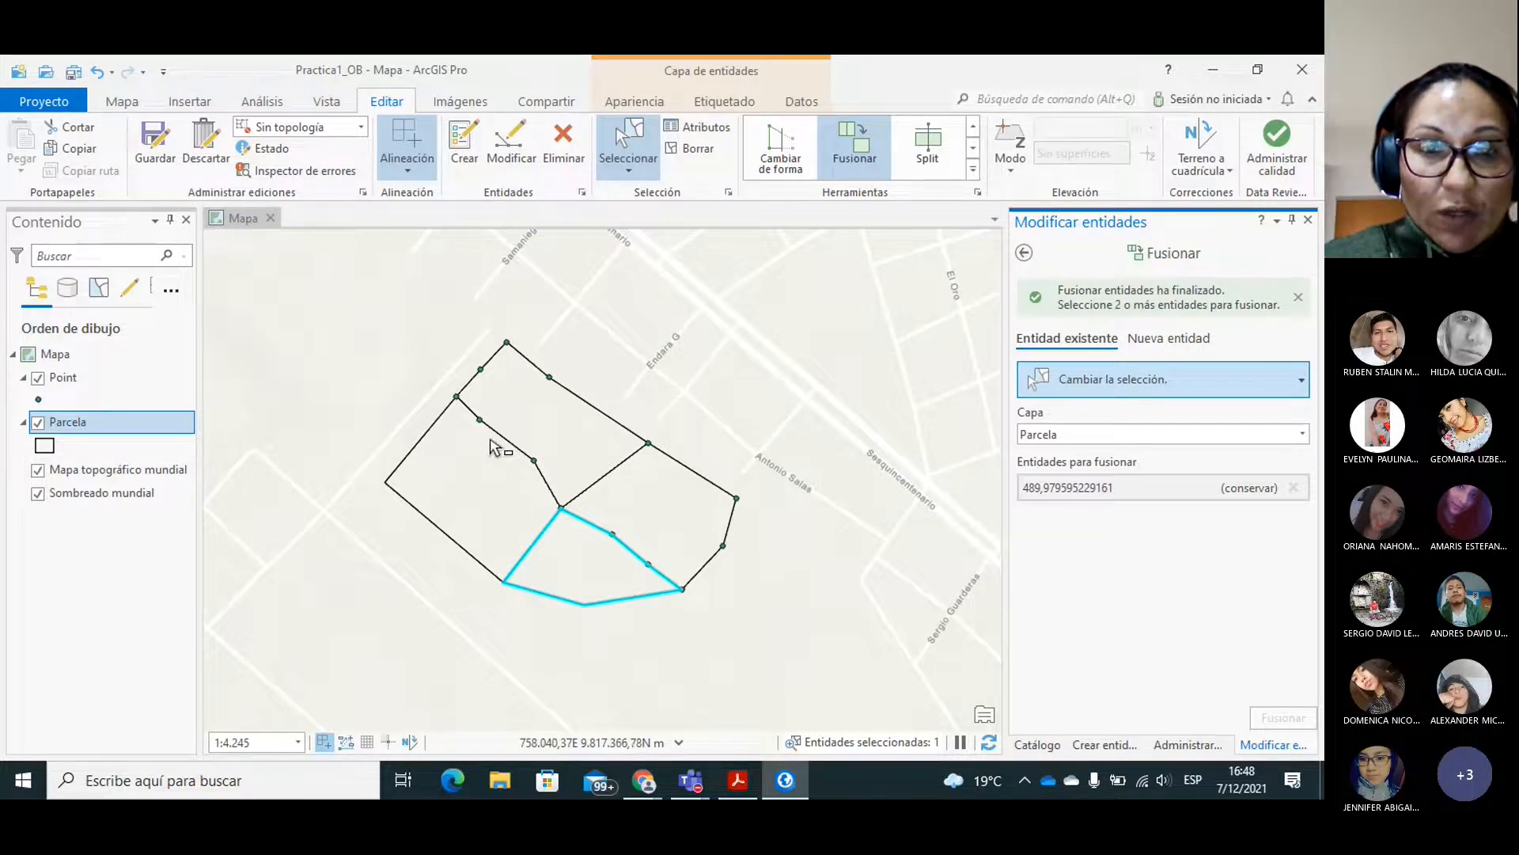
left_click(529, 411)
left_click(528, 412)
left_click(691, 538)
left_click(455, 498)
left_click(618, 583)
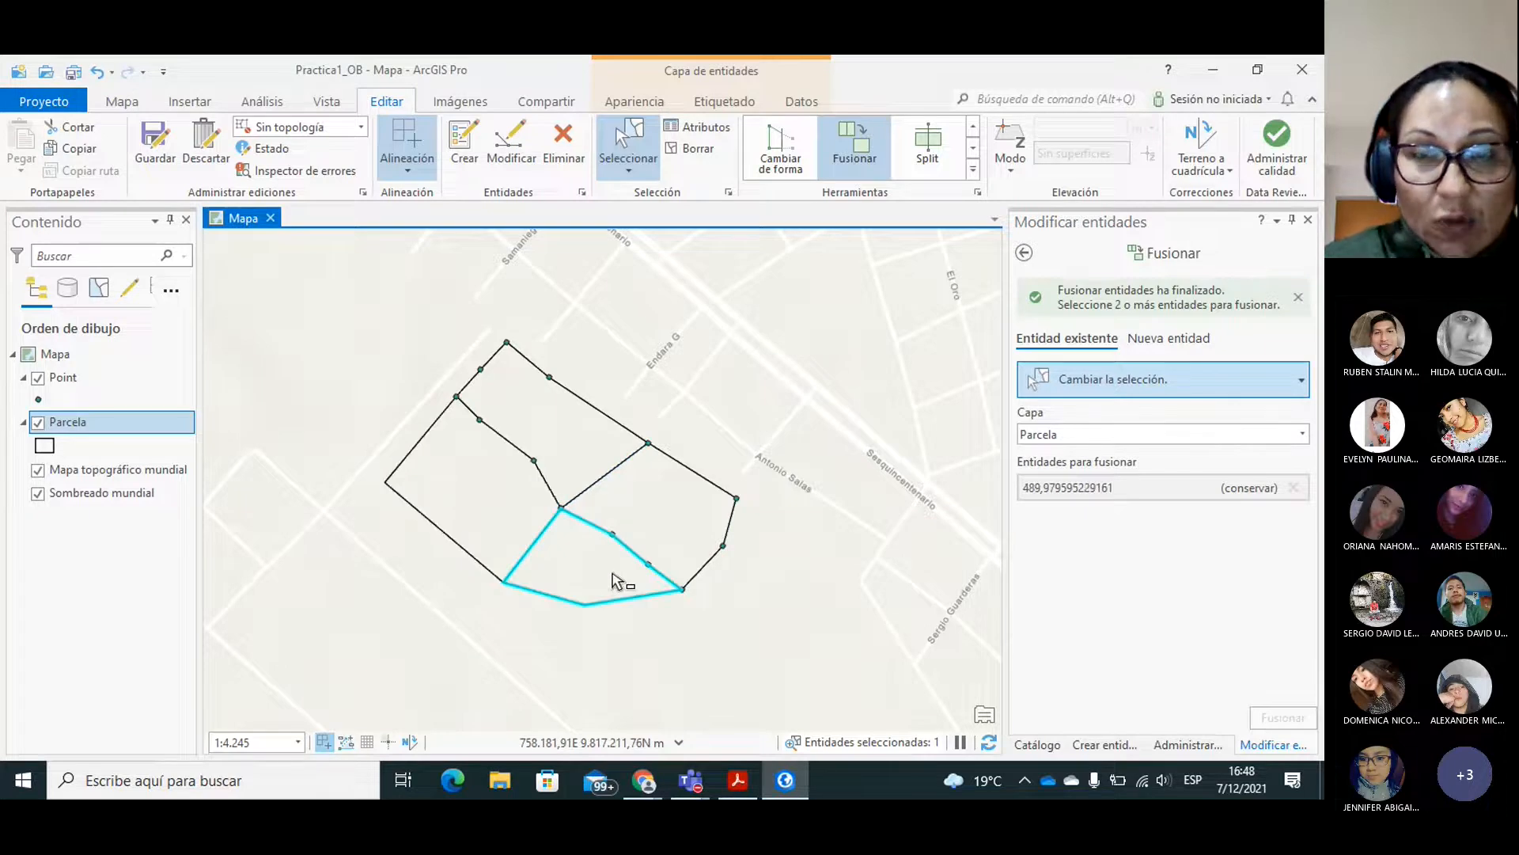
Save all the merge edits and open the attribute table of the Parcela layer.
left_click(156, 146)
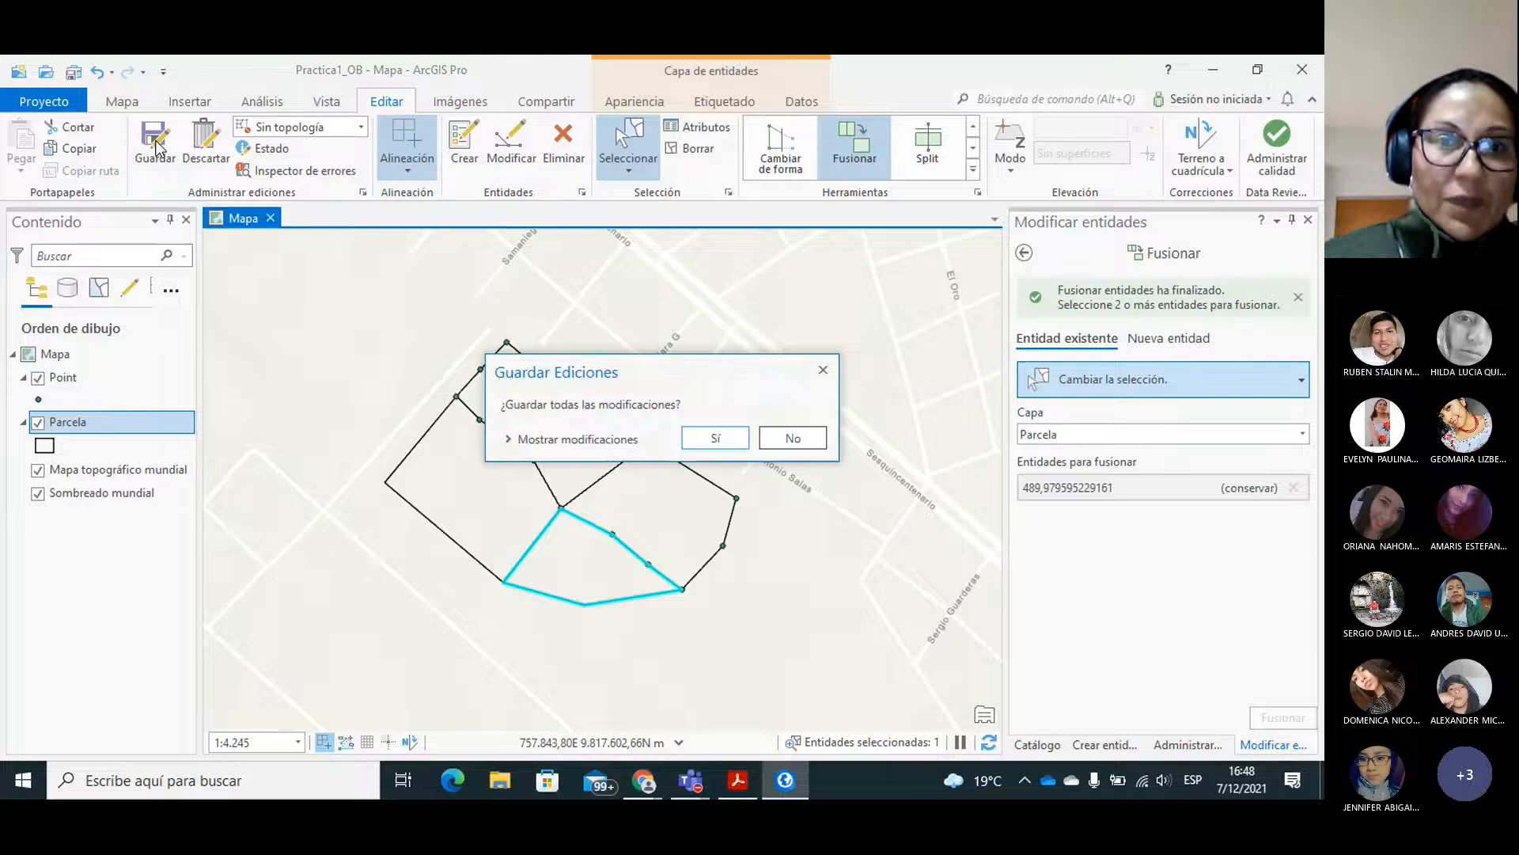
left_click(717, 439)
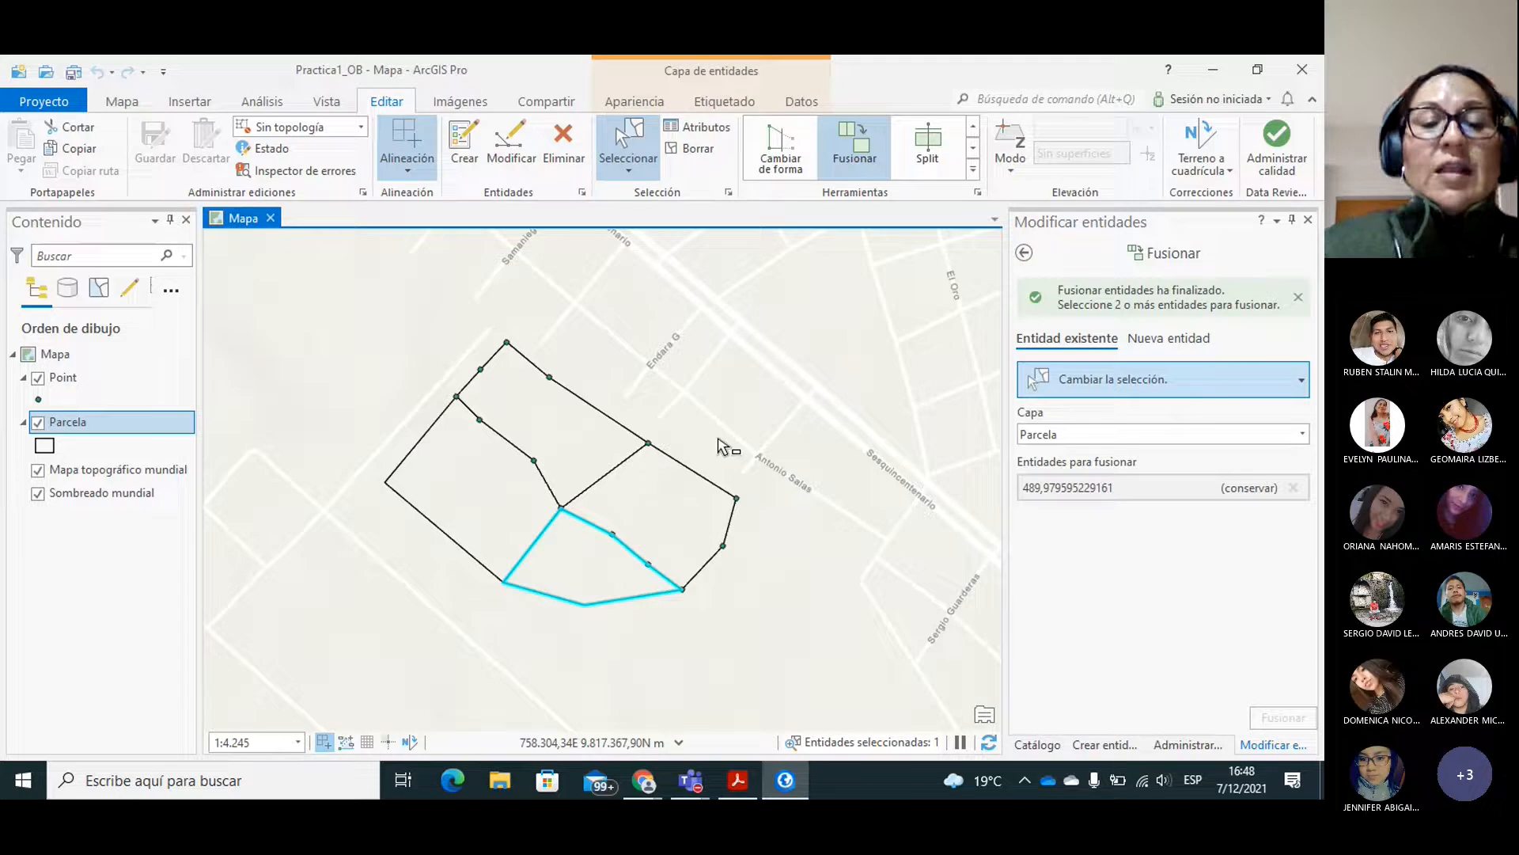
right_click(127, 421)
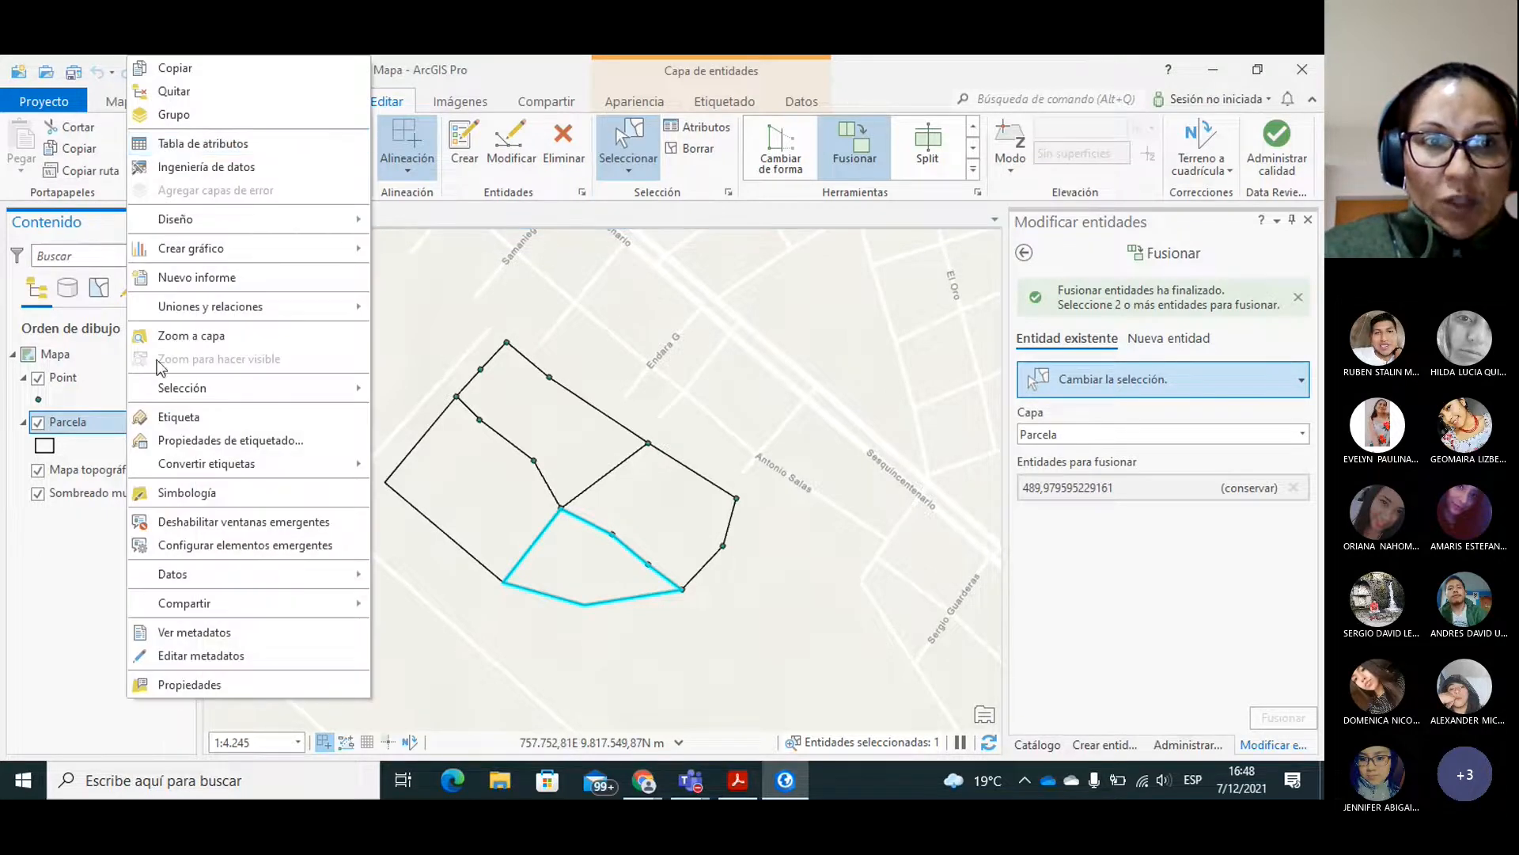
left_click(187, 149)
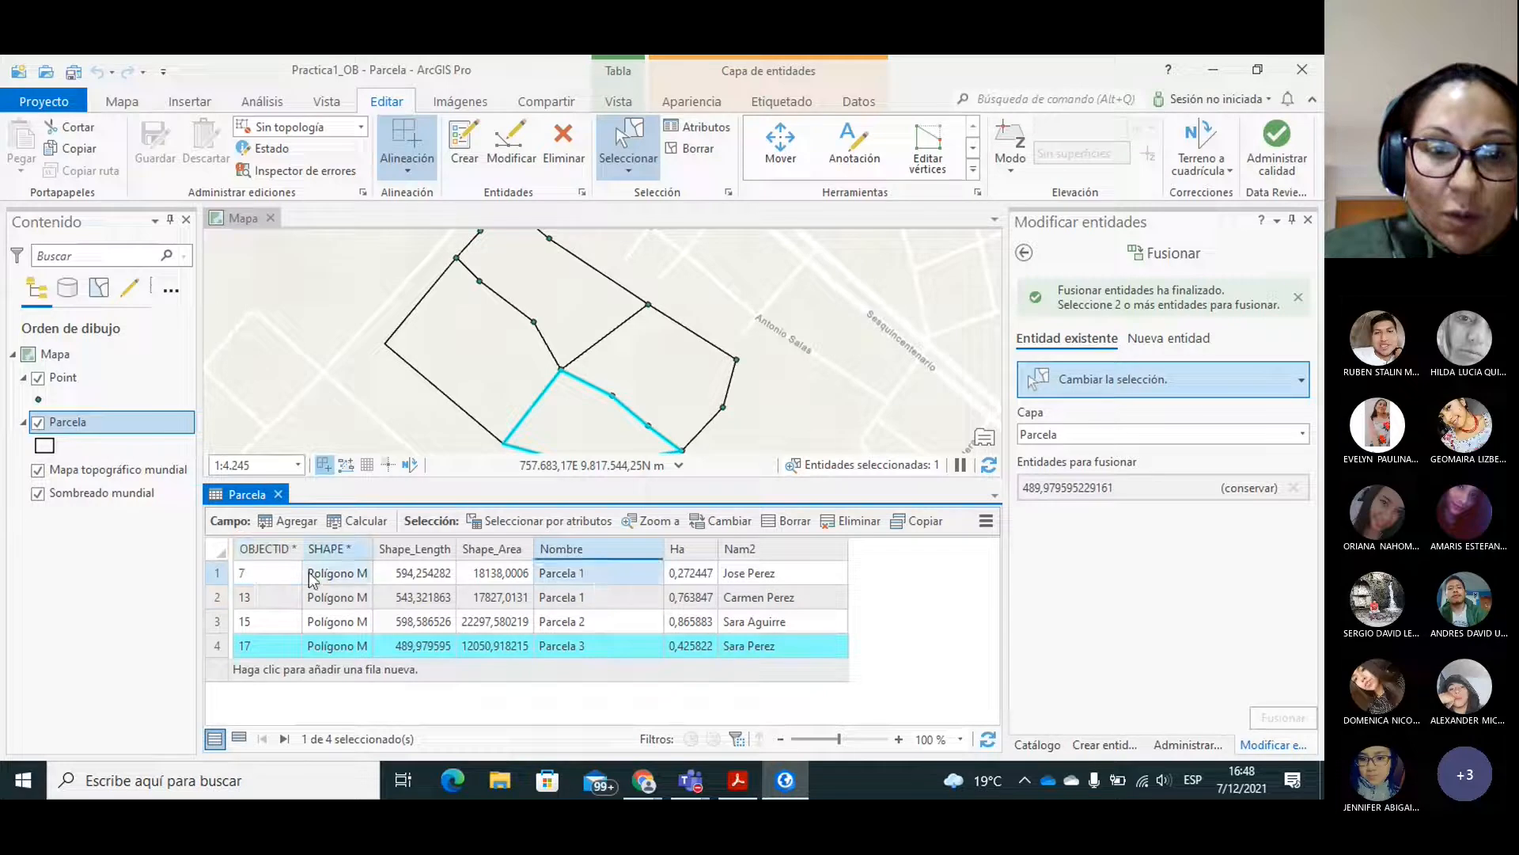
Select each merged lot on the map in turn, ending with the southern one, to compare it with its attribute table record.
left_click(524, 286)
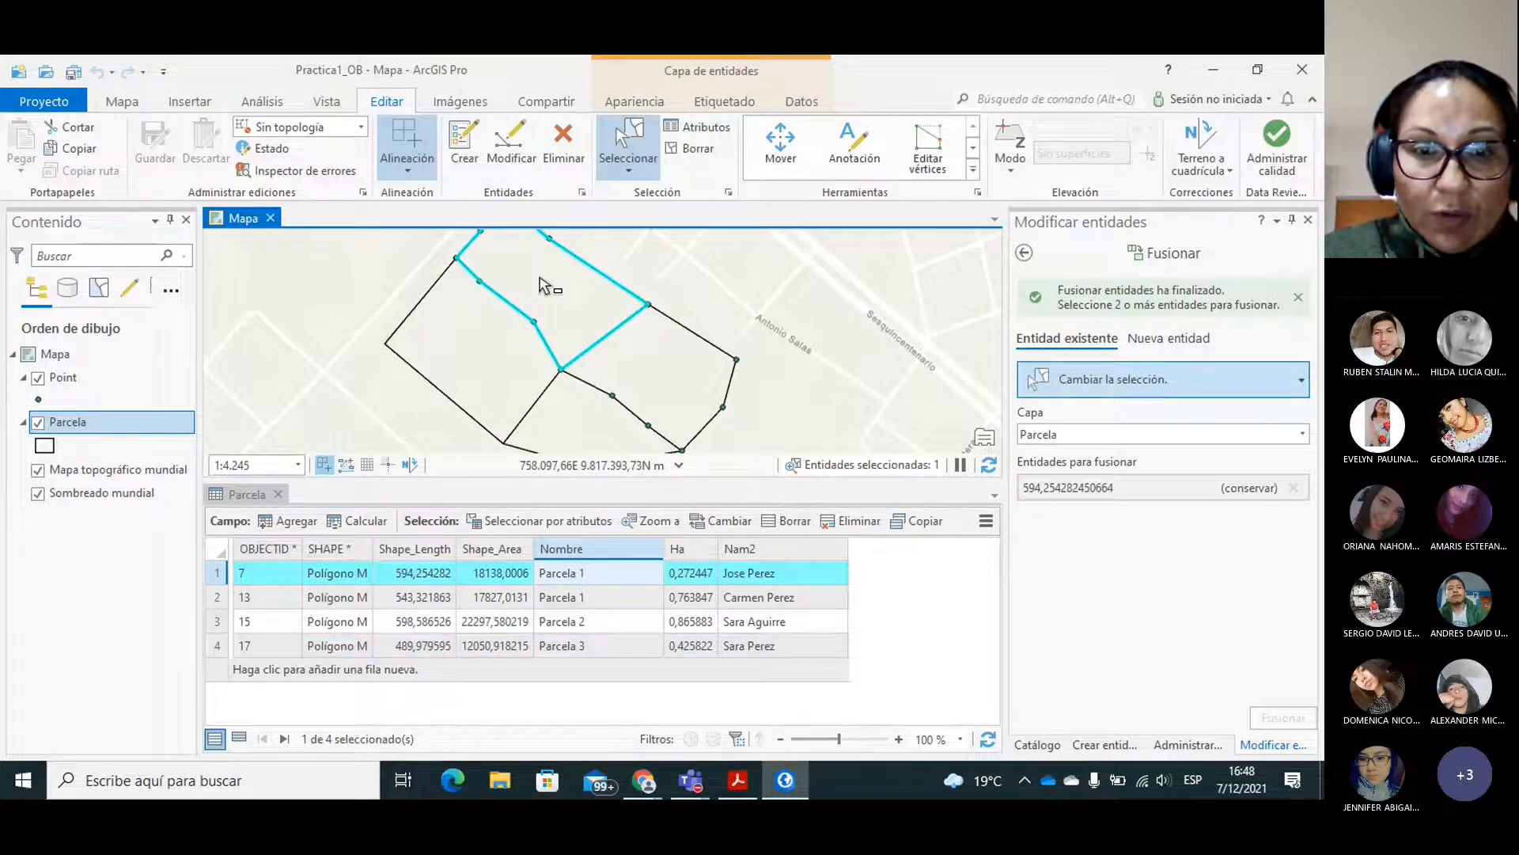
left_click(645, 366)
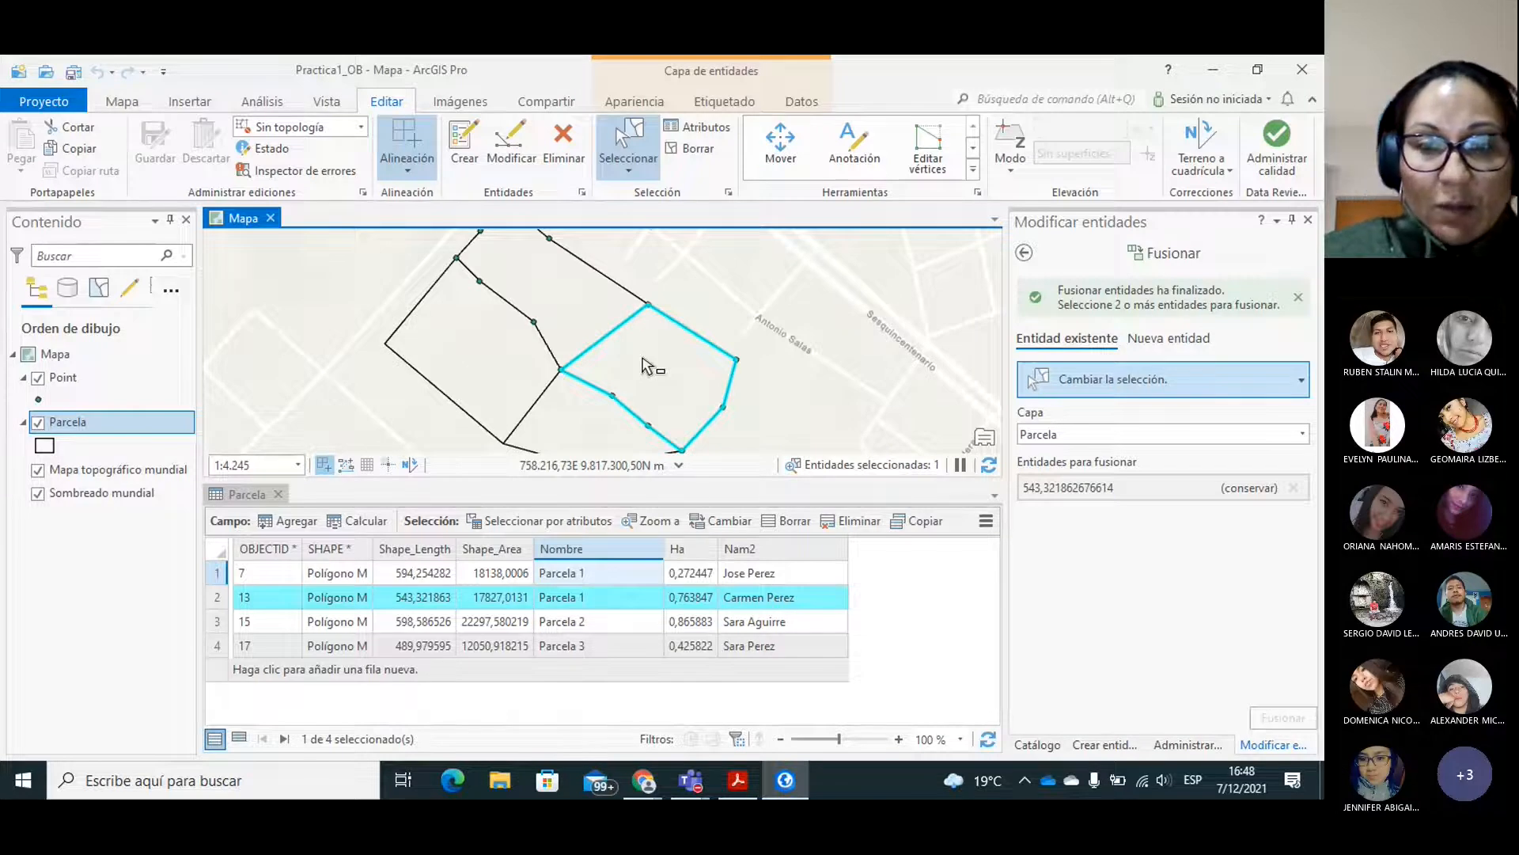
left_click(497, 366)
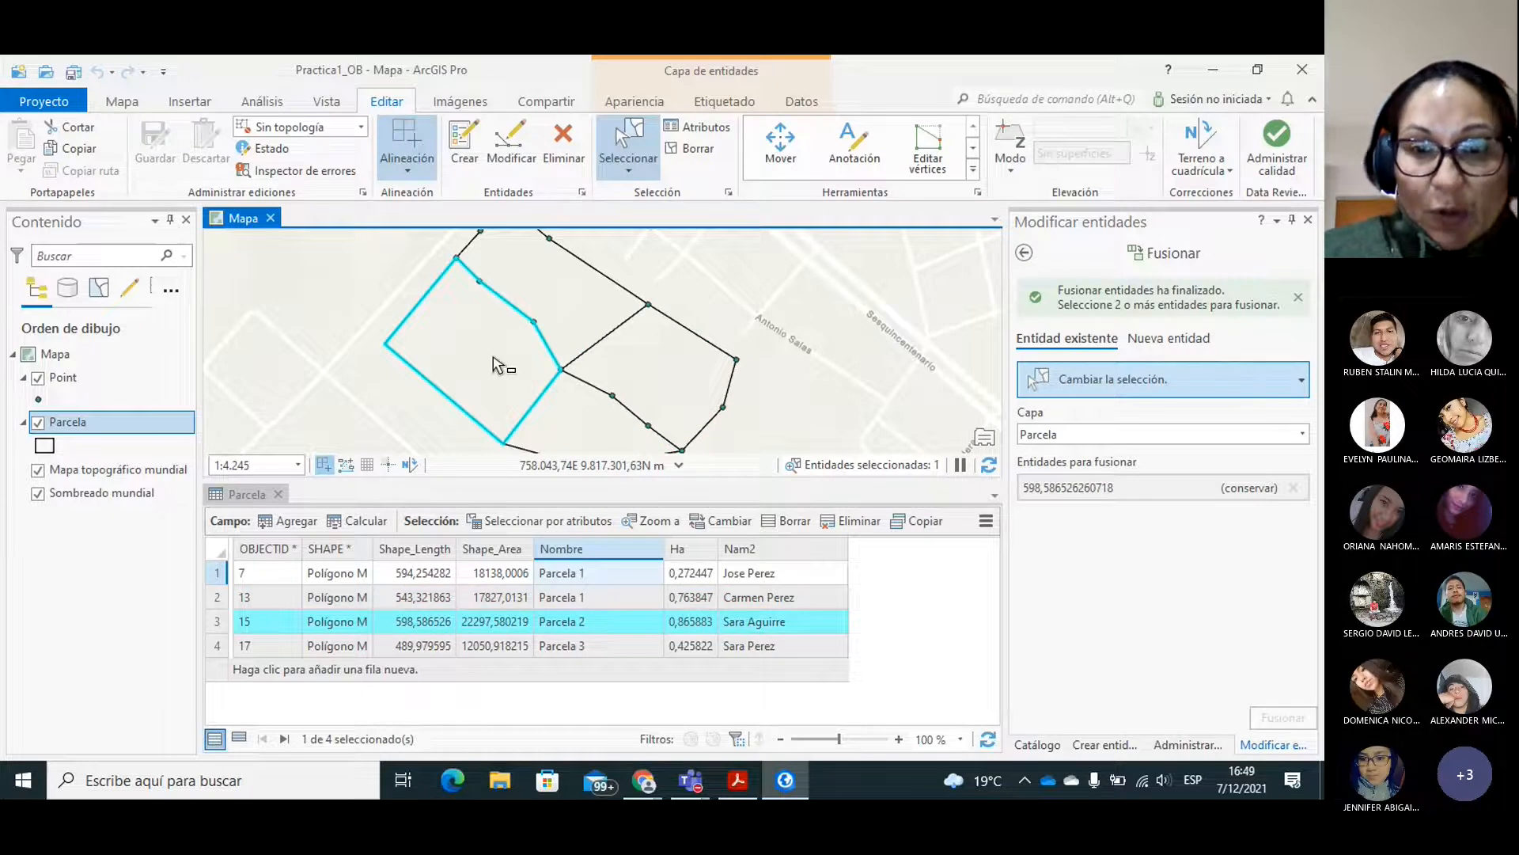
left_click(573, 417)
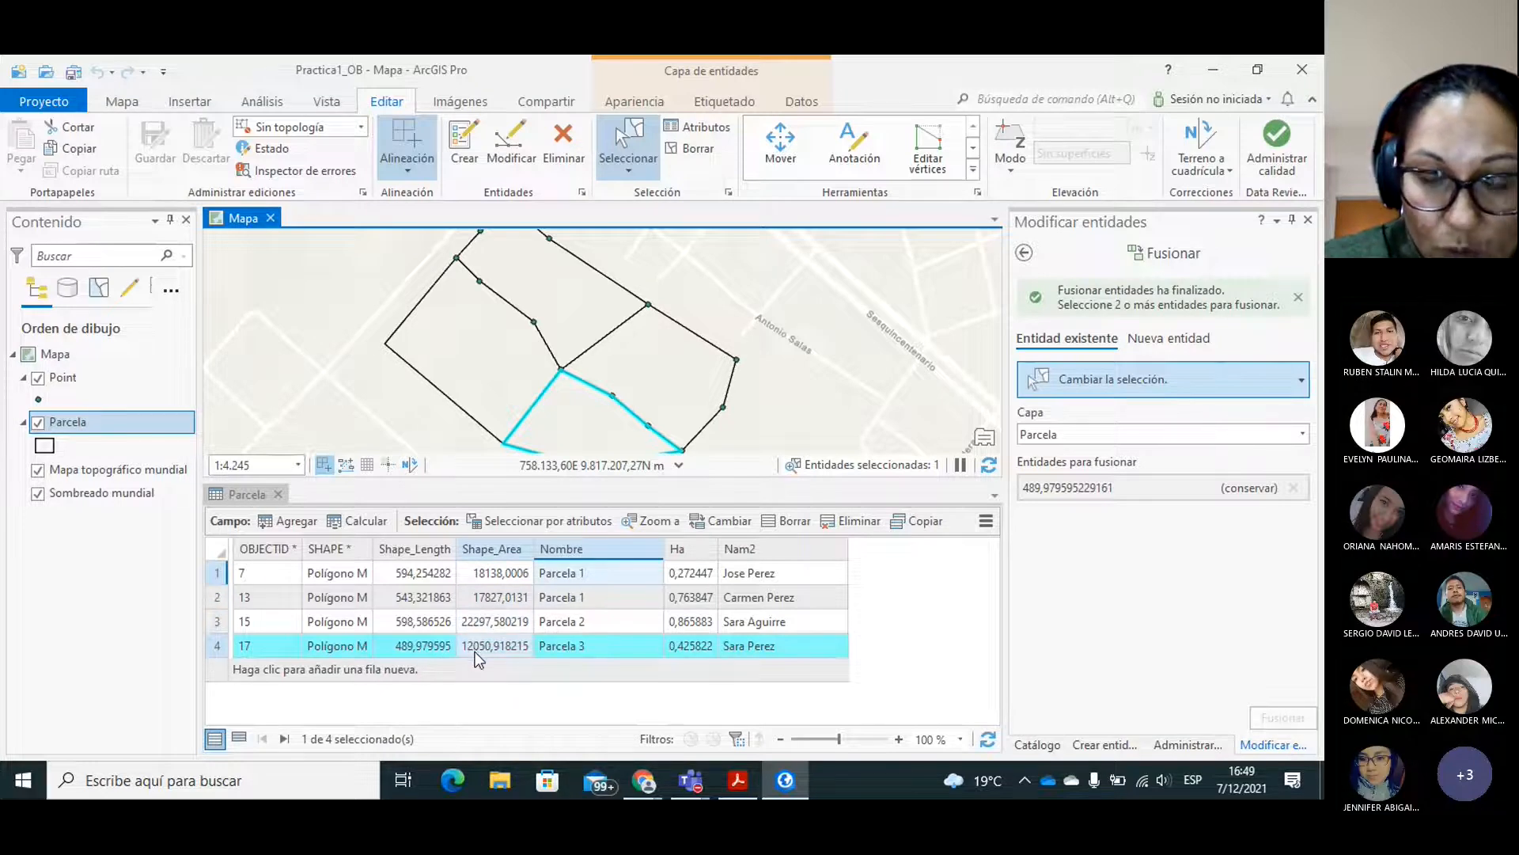
Calculate Ha for the selected southern lot with the Area property, Hectáreas as unit and the current map's WGS_1984_UTM_Zone_17S coordinate system.
left_click(683, 548)
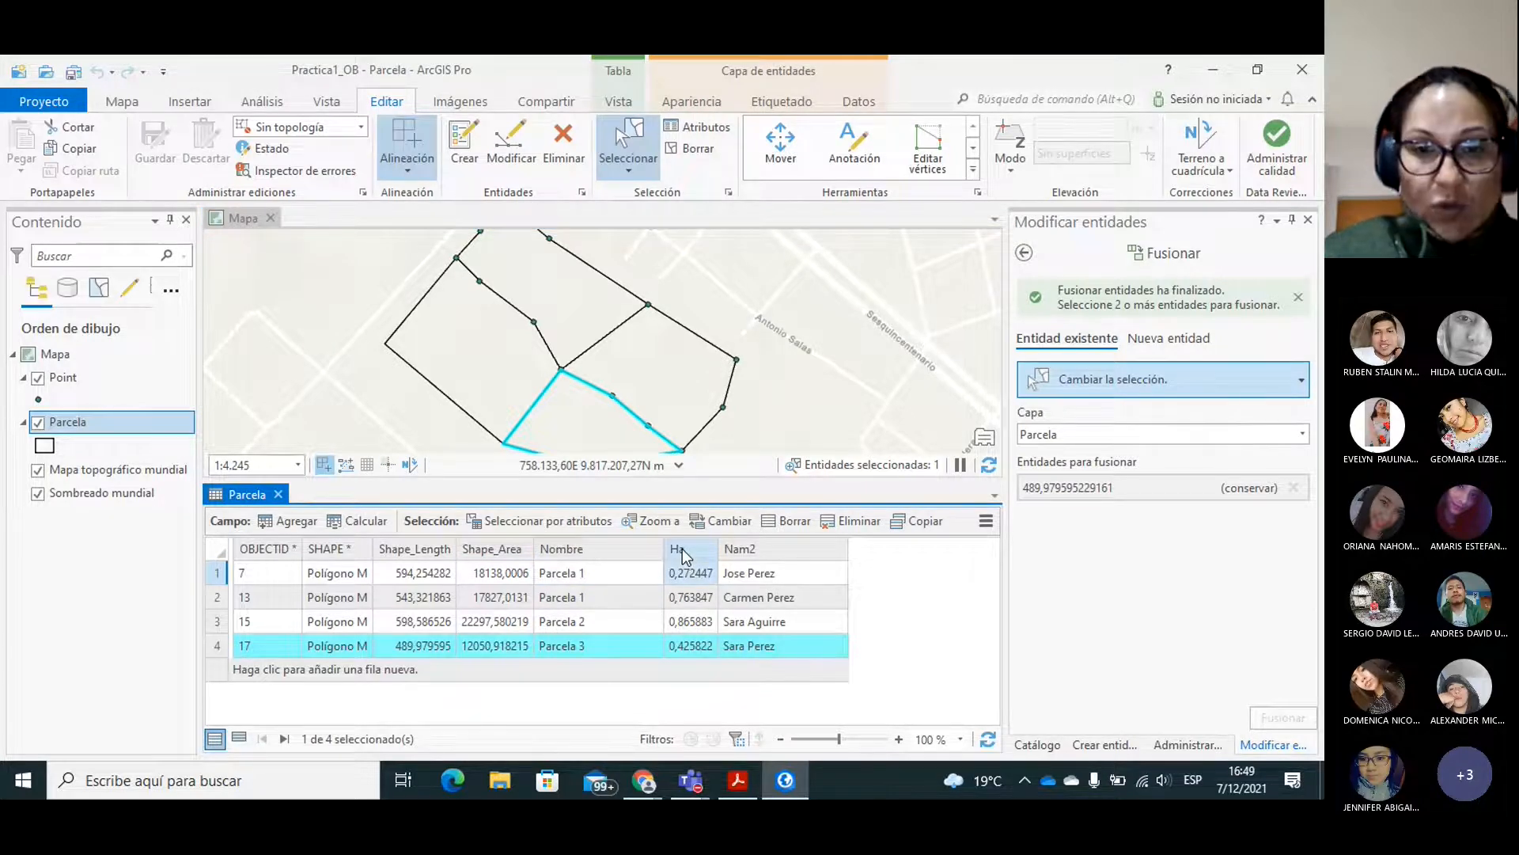
right_click(682, 549)
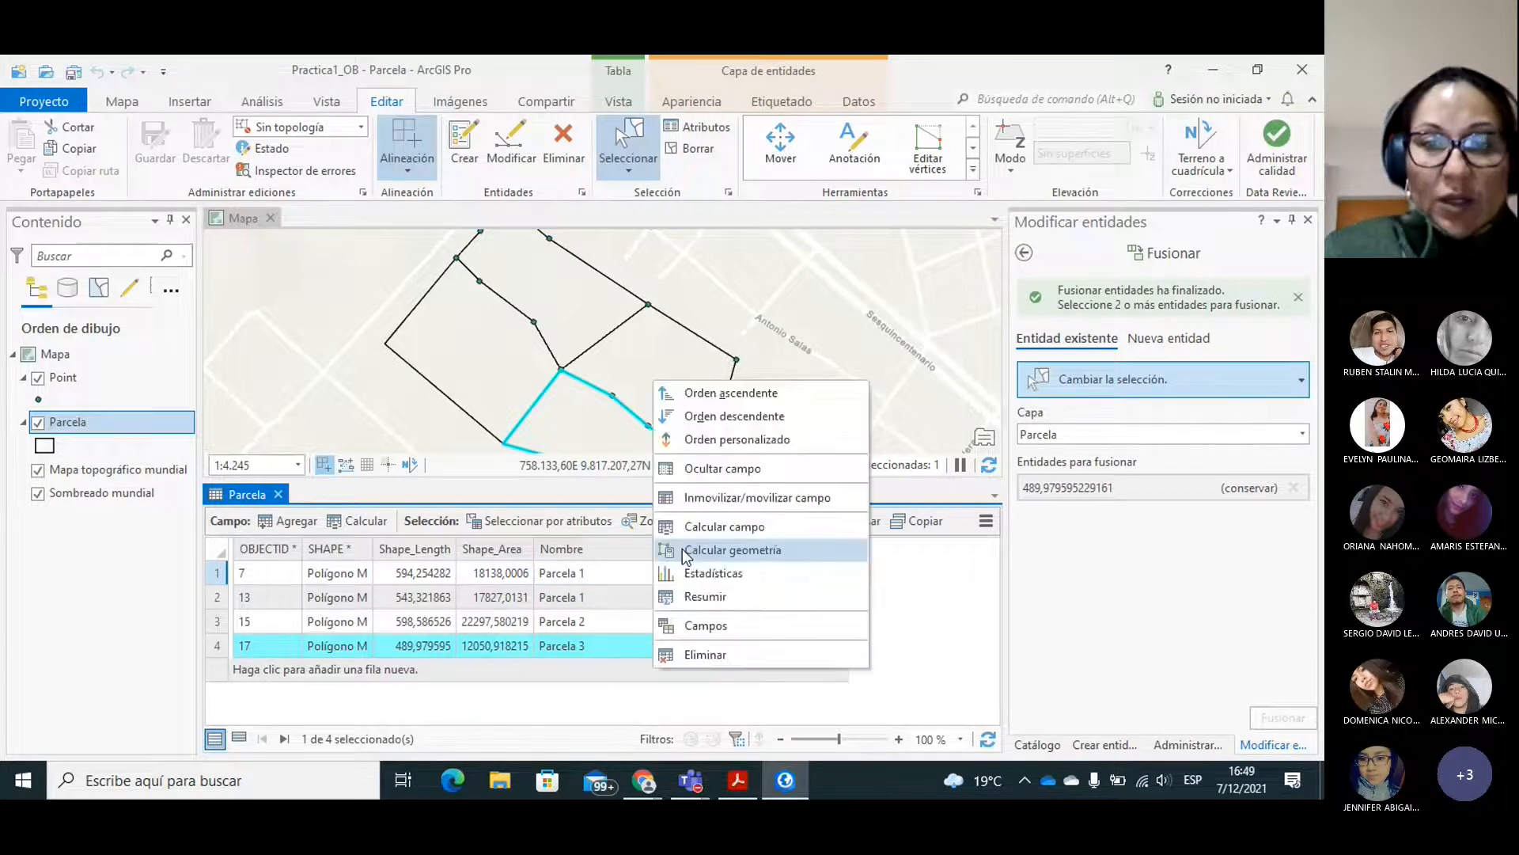
left_click(729, 554)
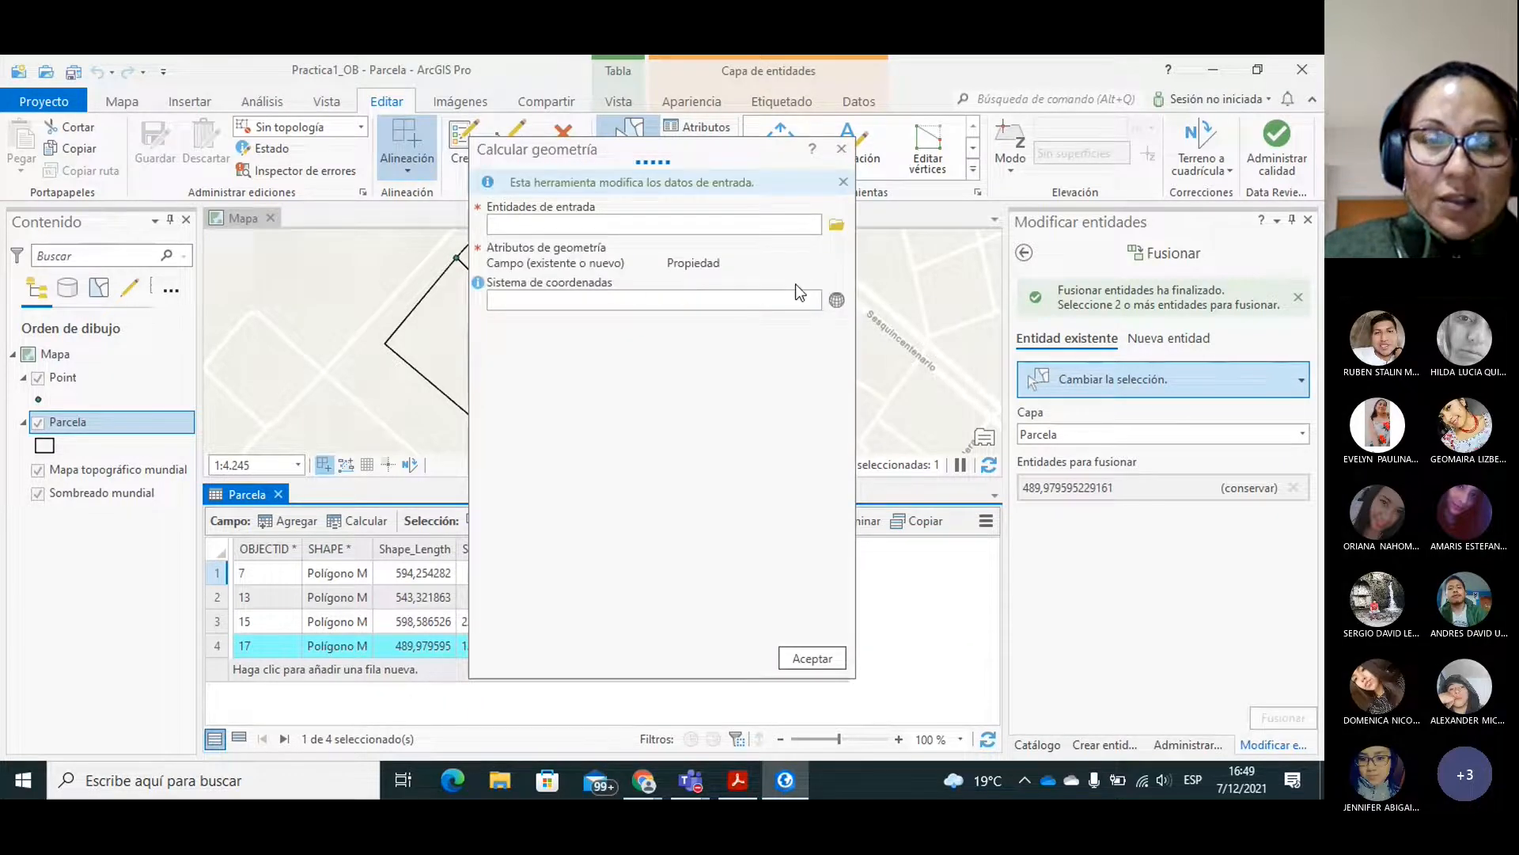
left_click(841, 284)
left_click(717, 306)
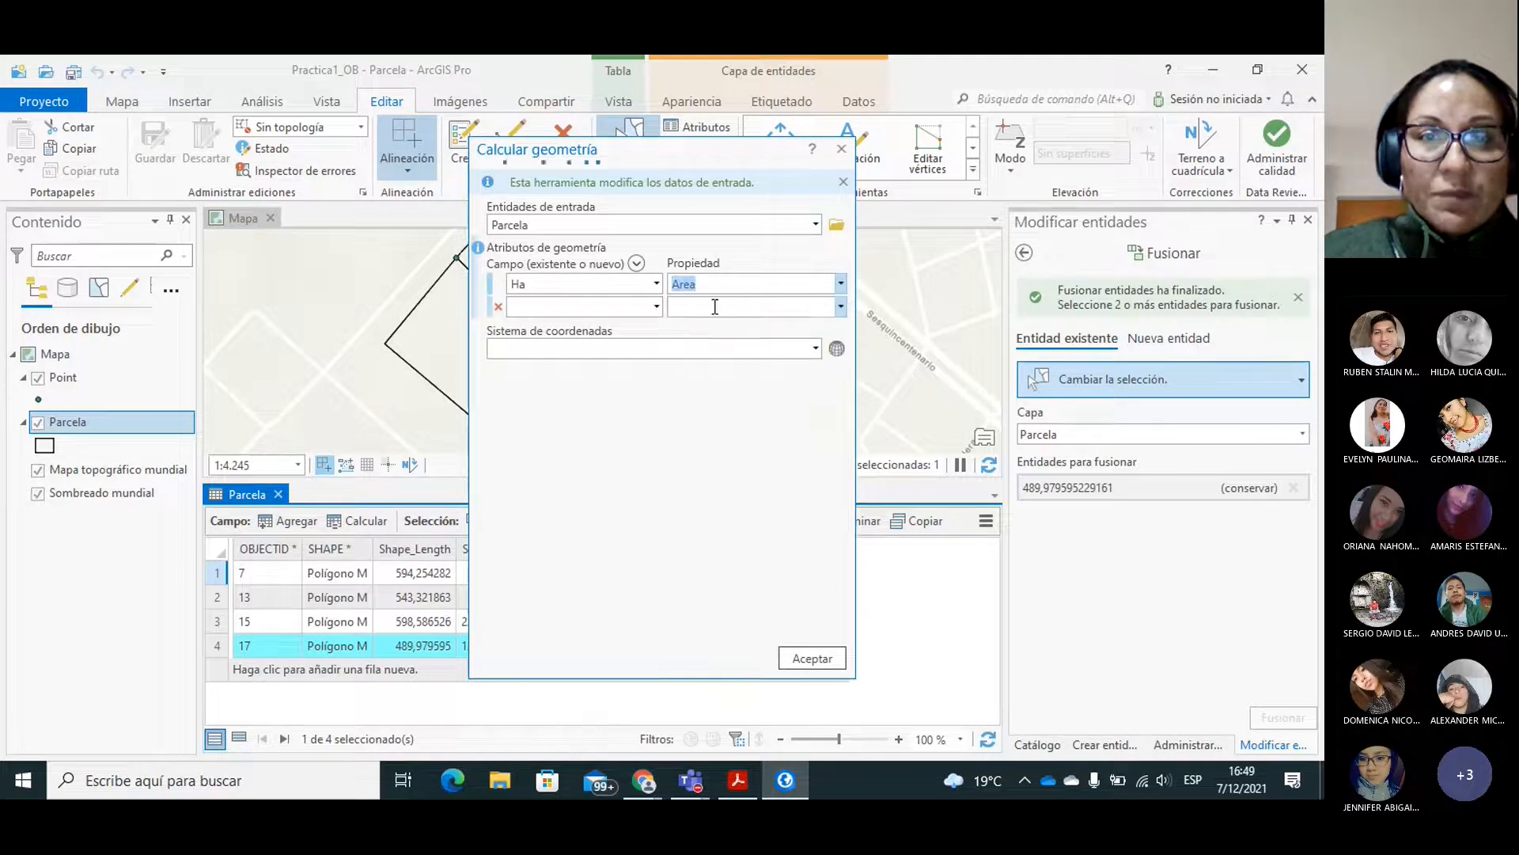
left_click(841, 349)
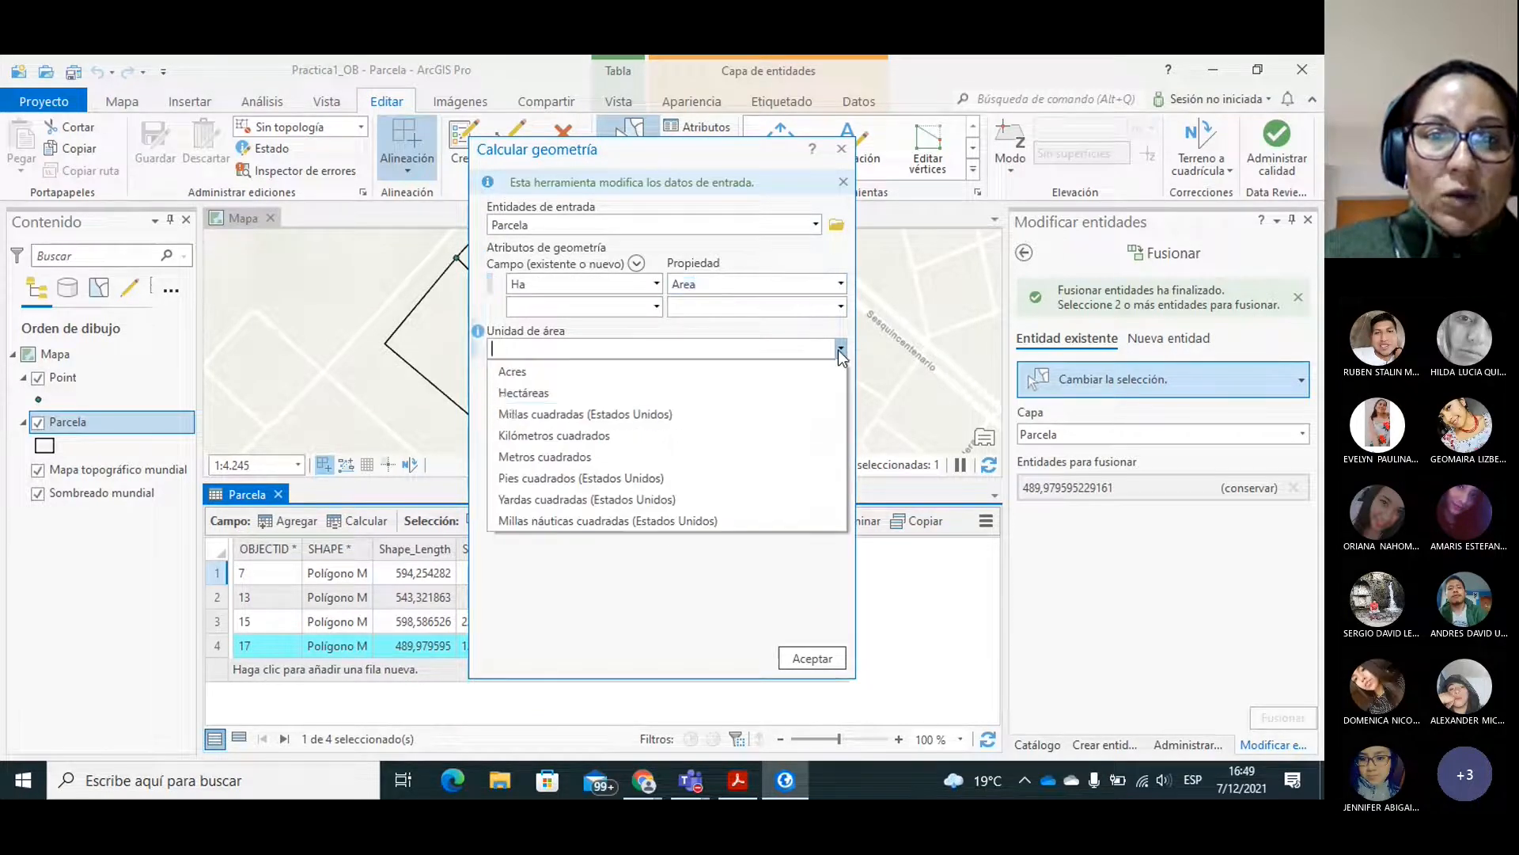
left_click(506, 399)
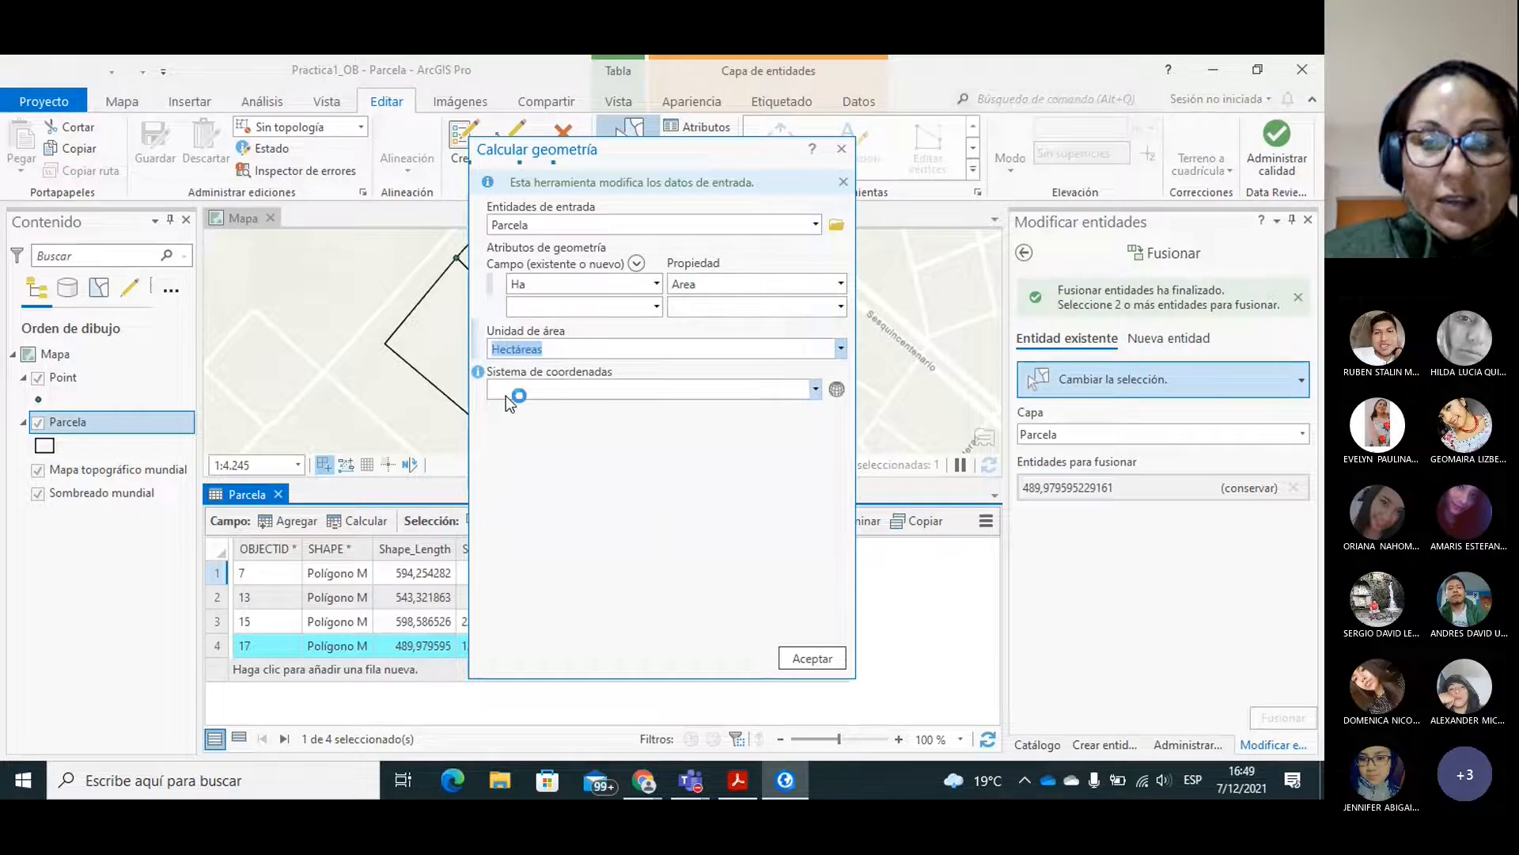
left_click(818, 390)
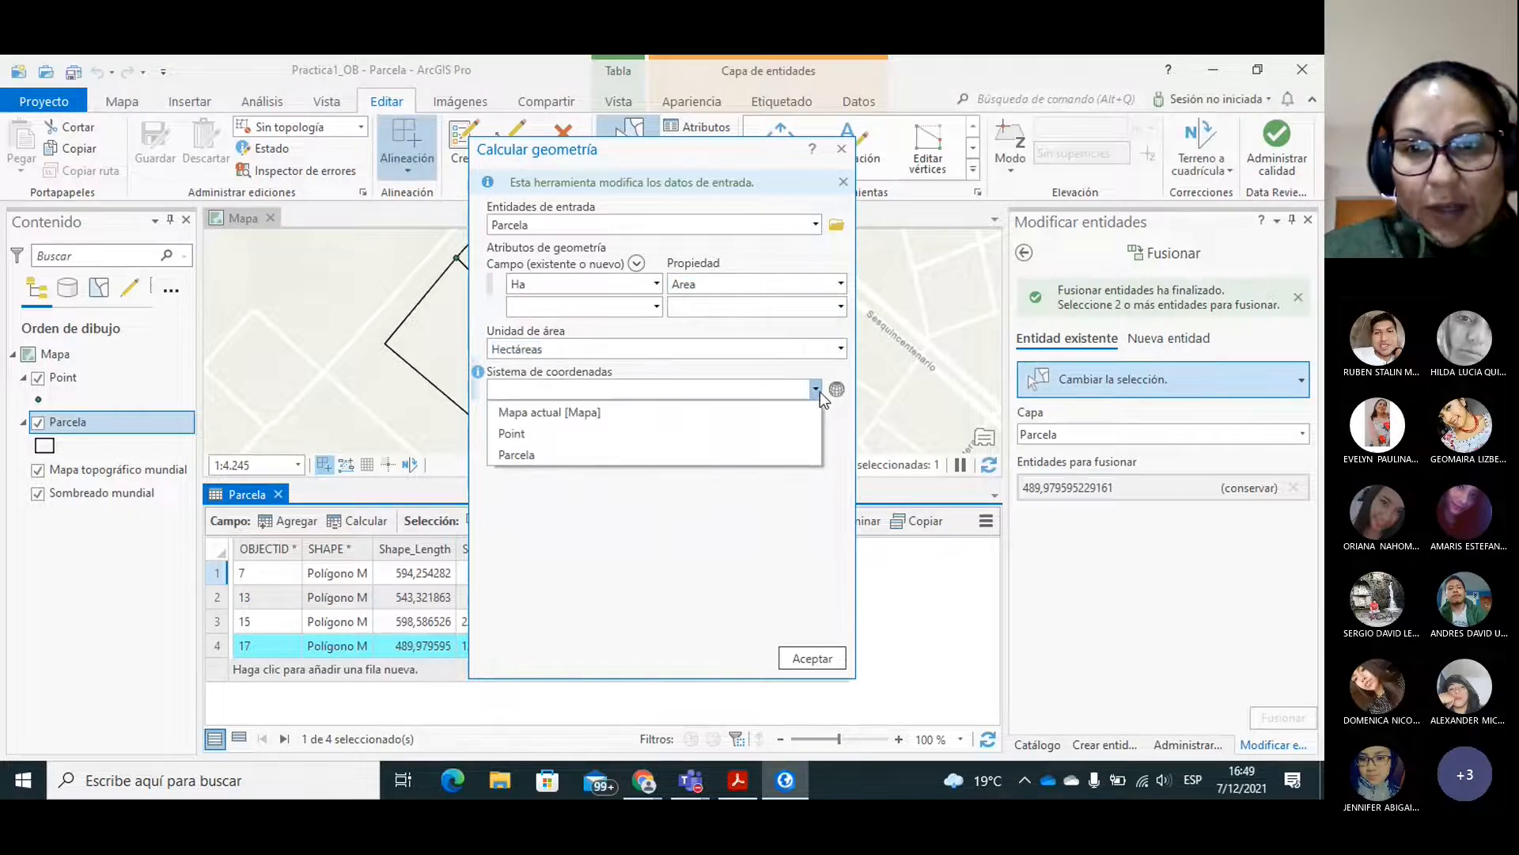
left_click(536, 418)
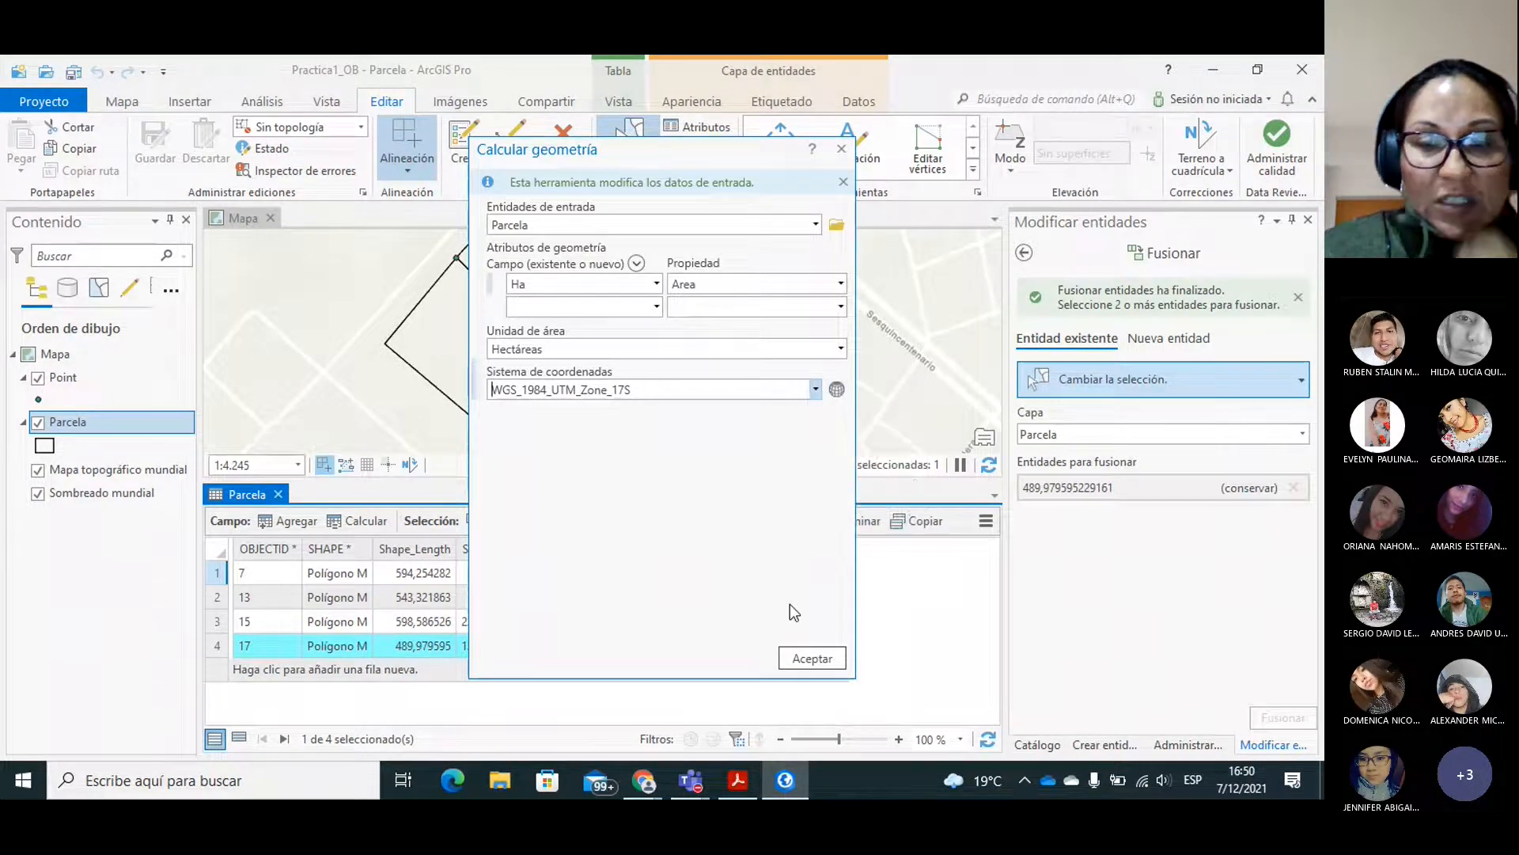
left_click(808, 658)
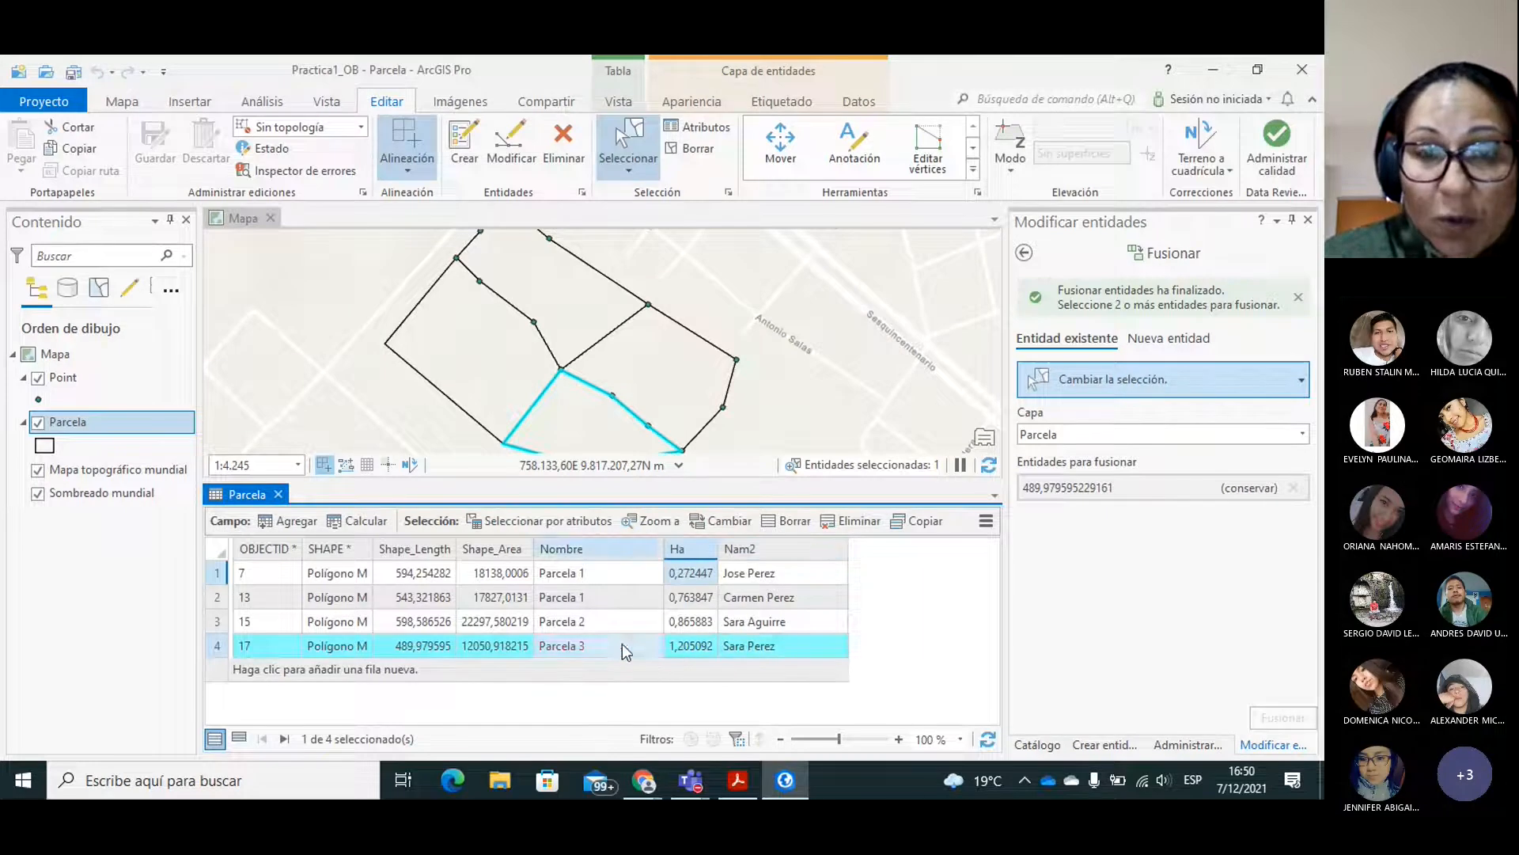
Clear the selection and calculate Ha for all Parcela lots with the Area property, Hectáreas as unit and the current map's coordinate system.
left_click(777, 426)
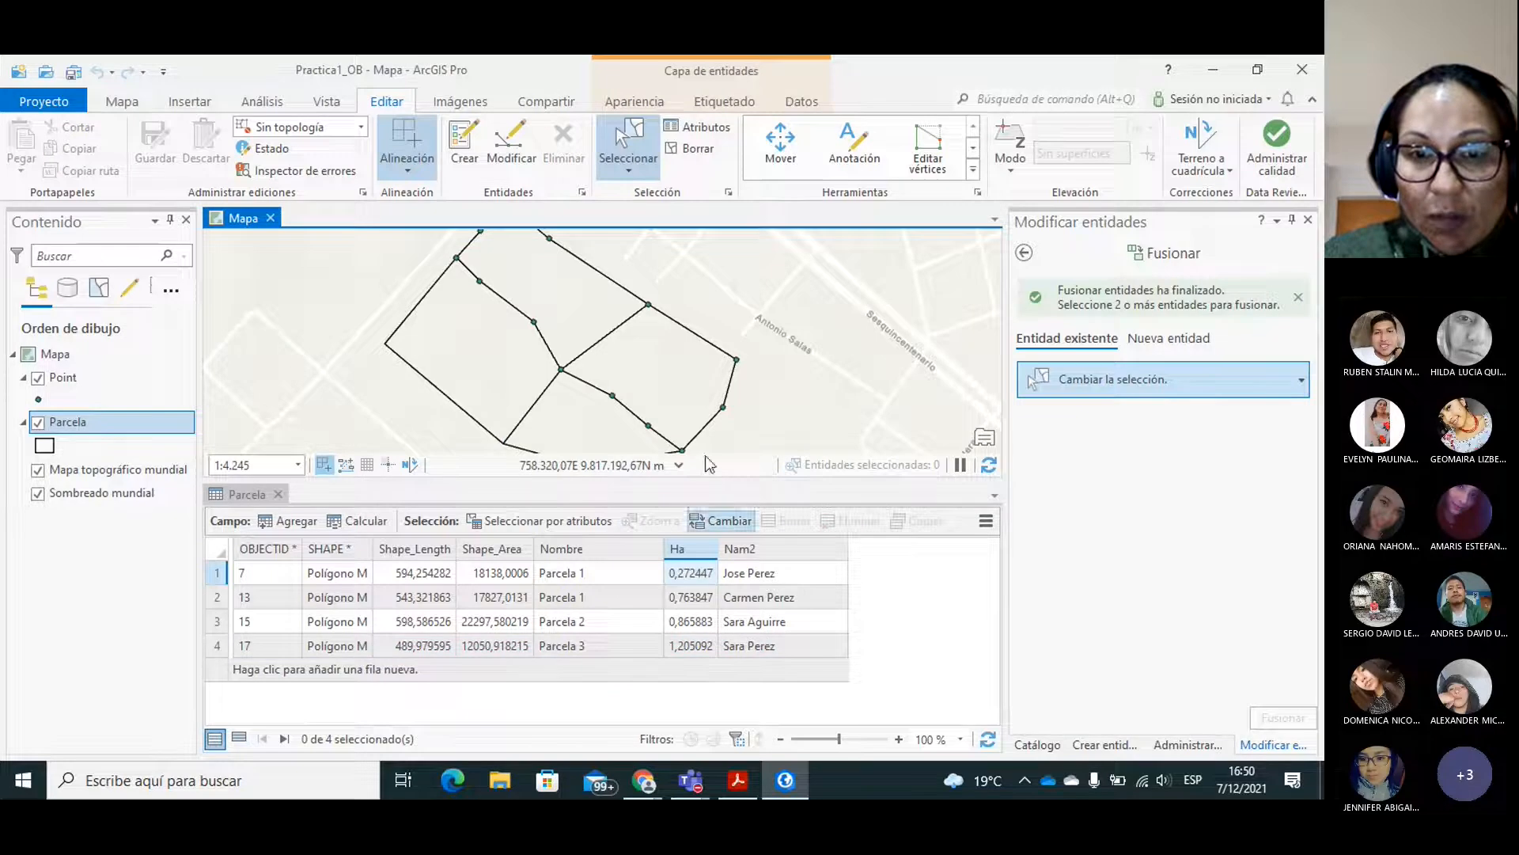
right_click(686, 549)
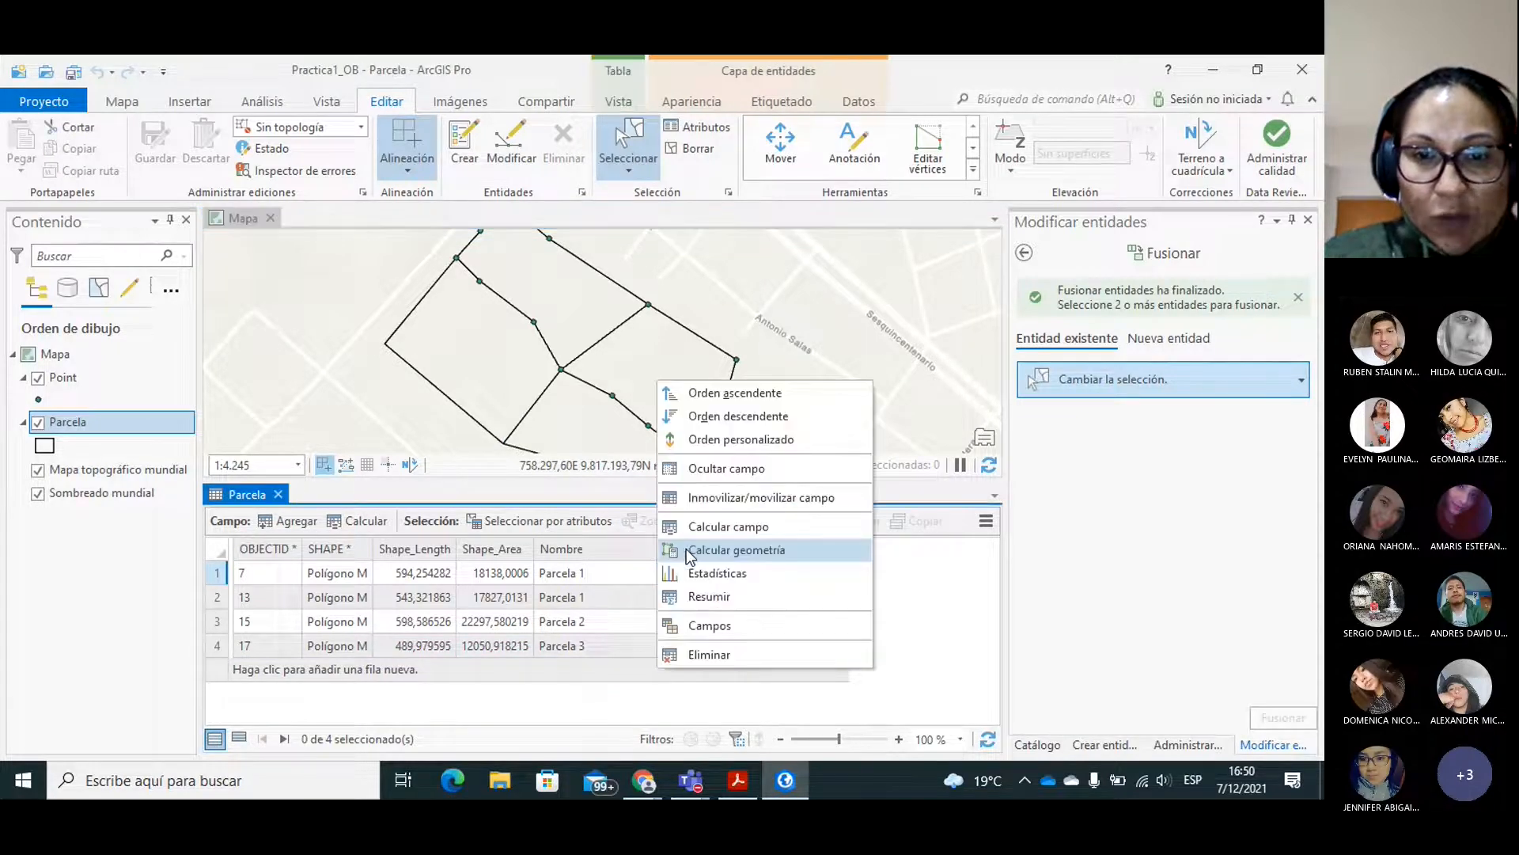
left_click(755, 552)
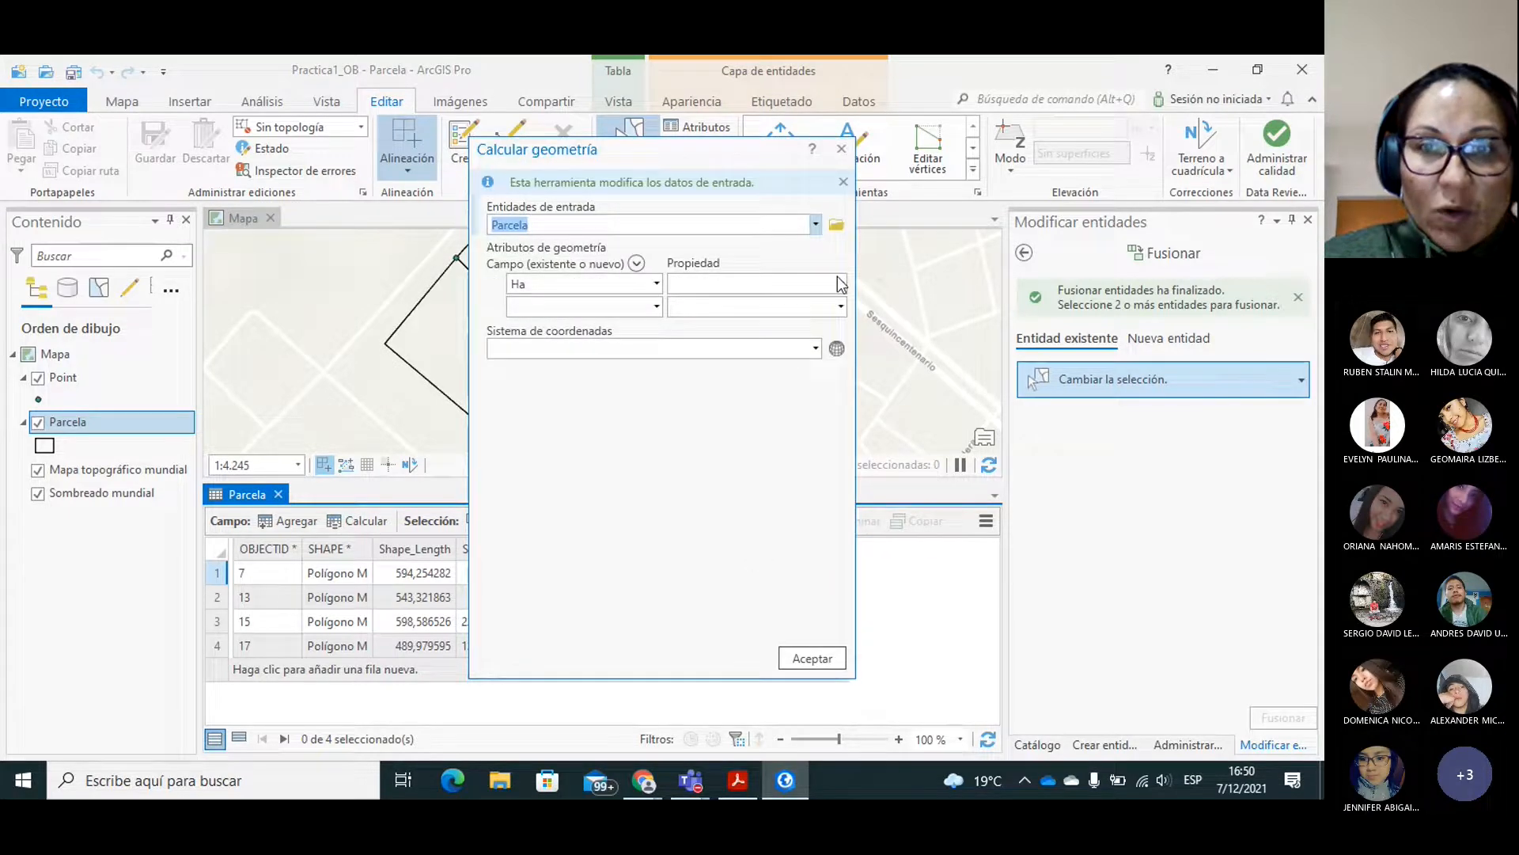
left_click(839, 283)
left_click(704, 306)
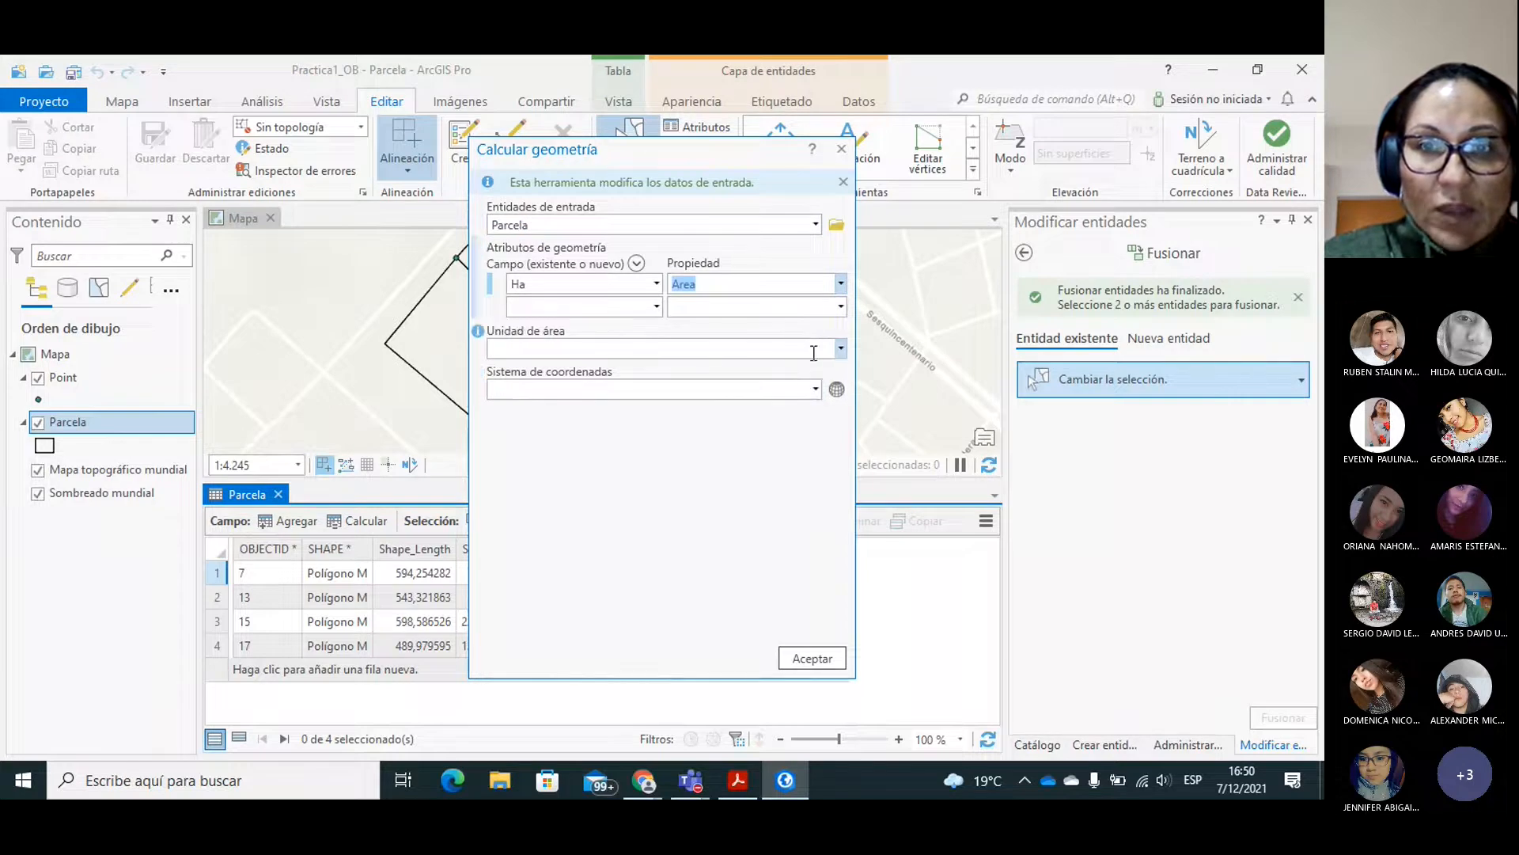
left_click(840, 349)
left_click(529, 391)
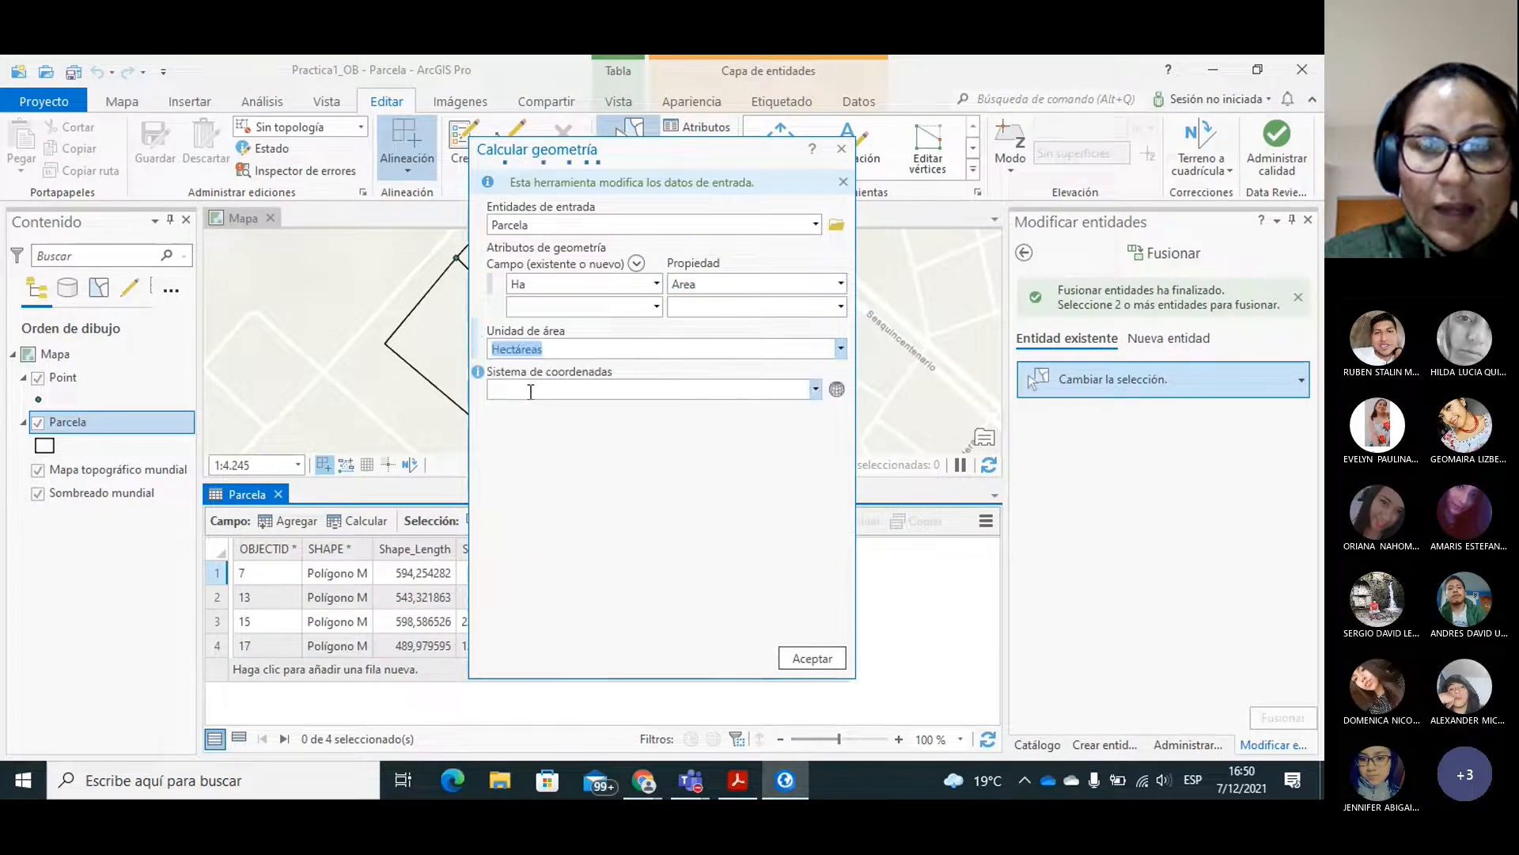
left_click(815, 388)
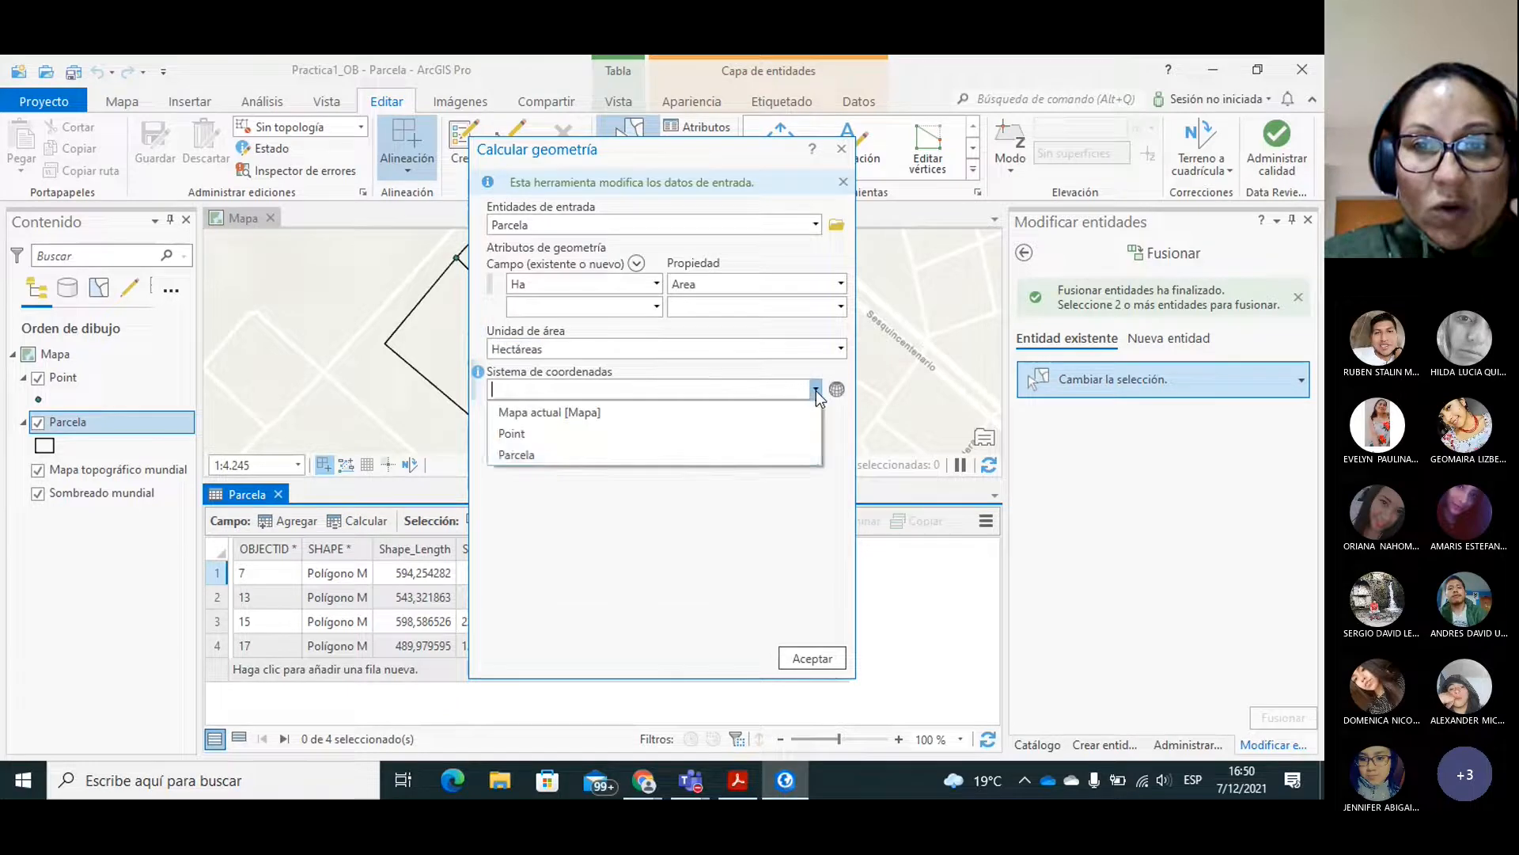
left_click(572, 412)
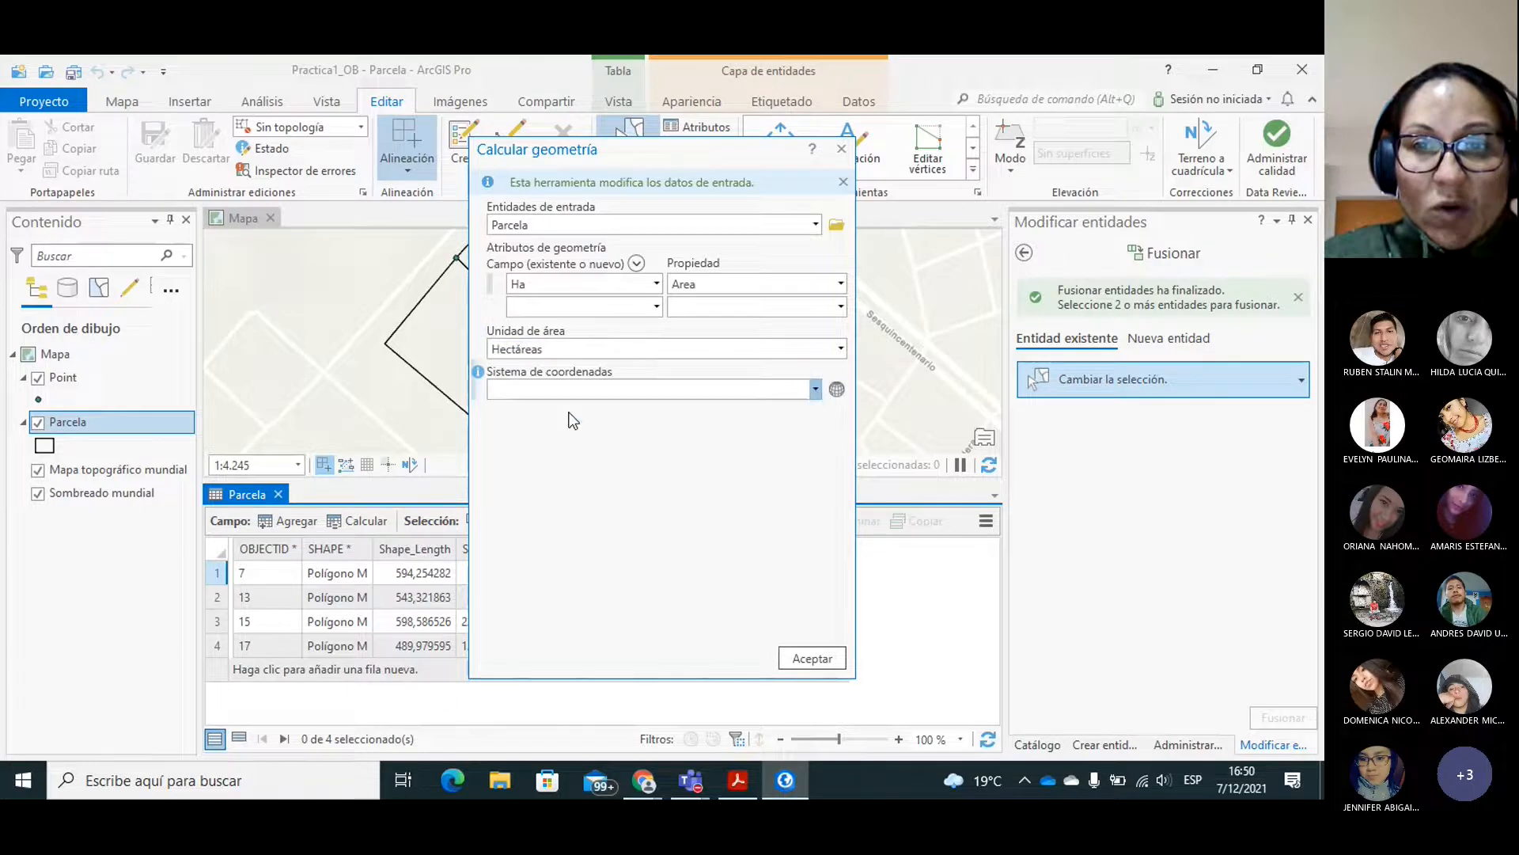
left_click(817, 659)
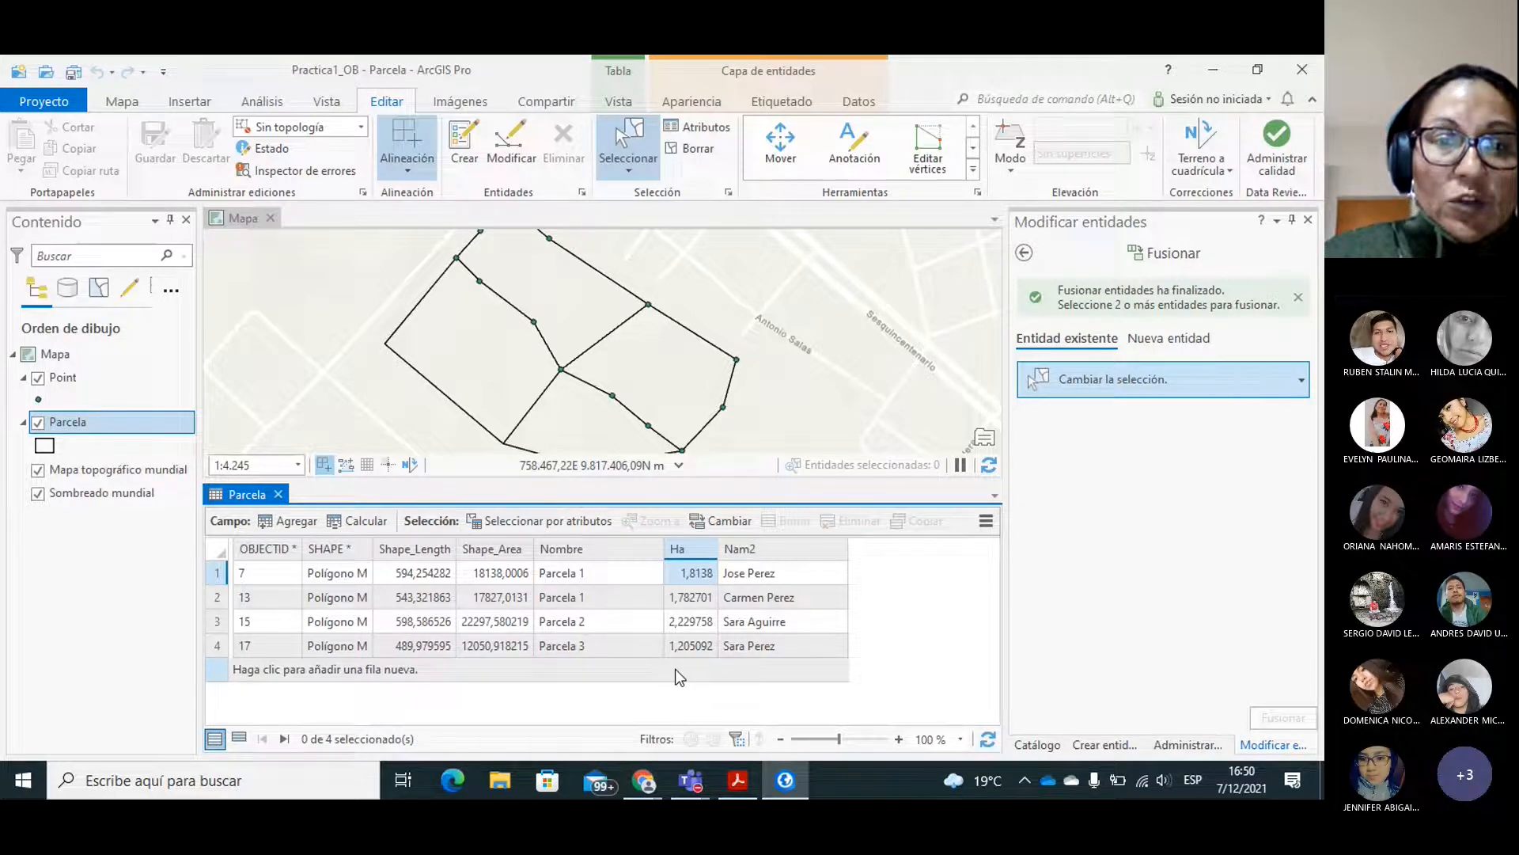
Narrow the Nombre and Nam2 columns of the Parcela attribute table and close the table.
left_click_drag(665, 549, 625, 549)
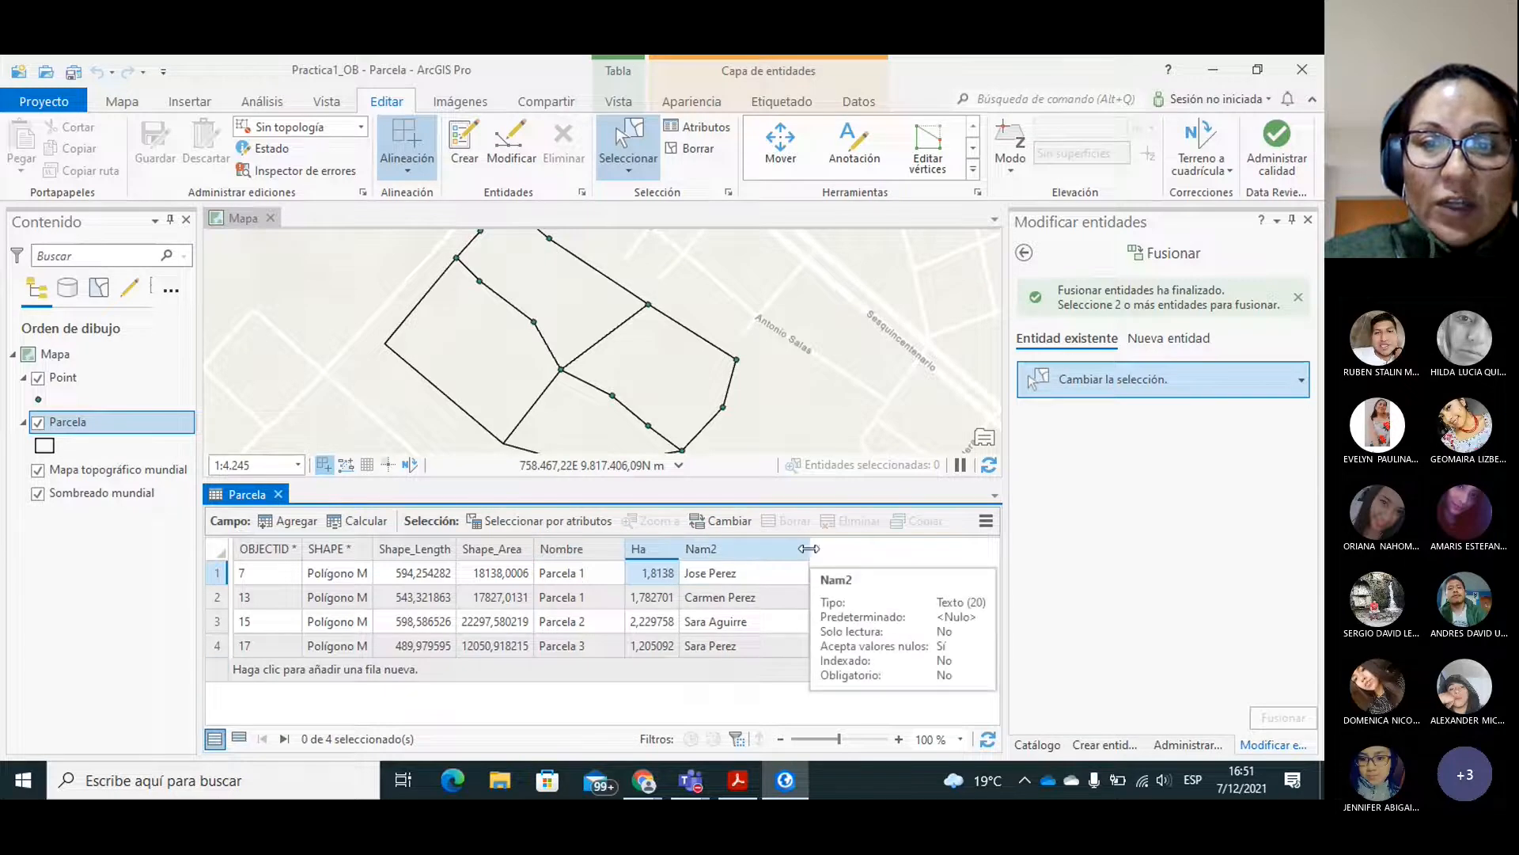
left_click_drag(807, 548, 775, 549)
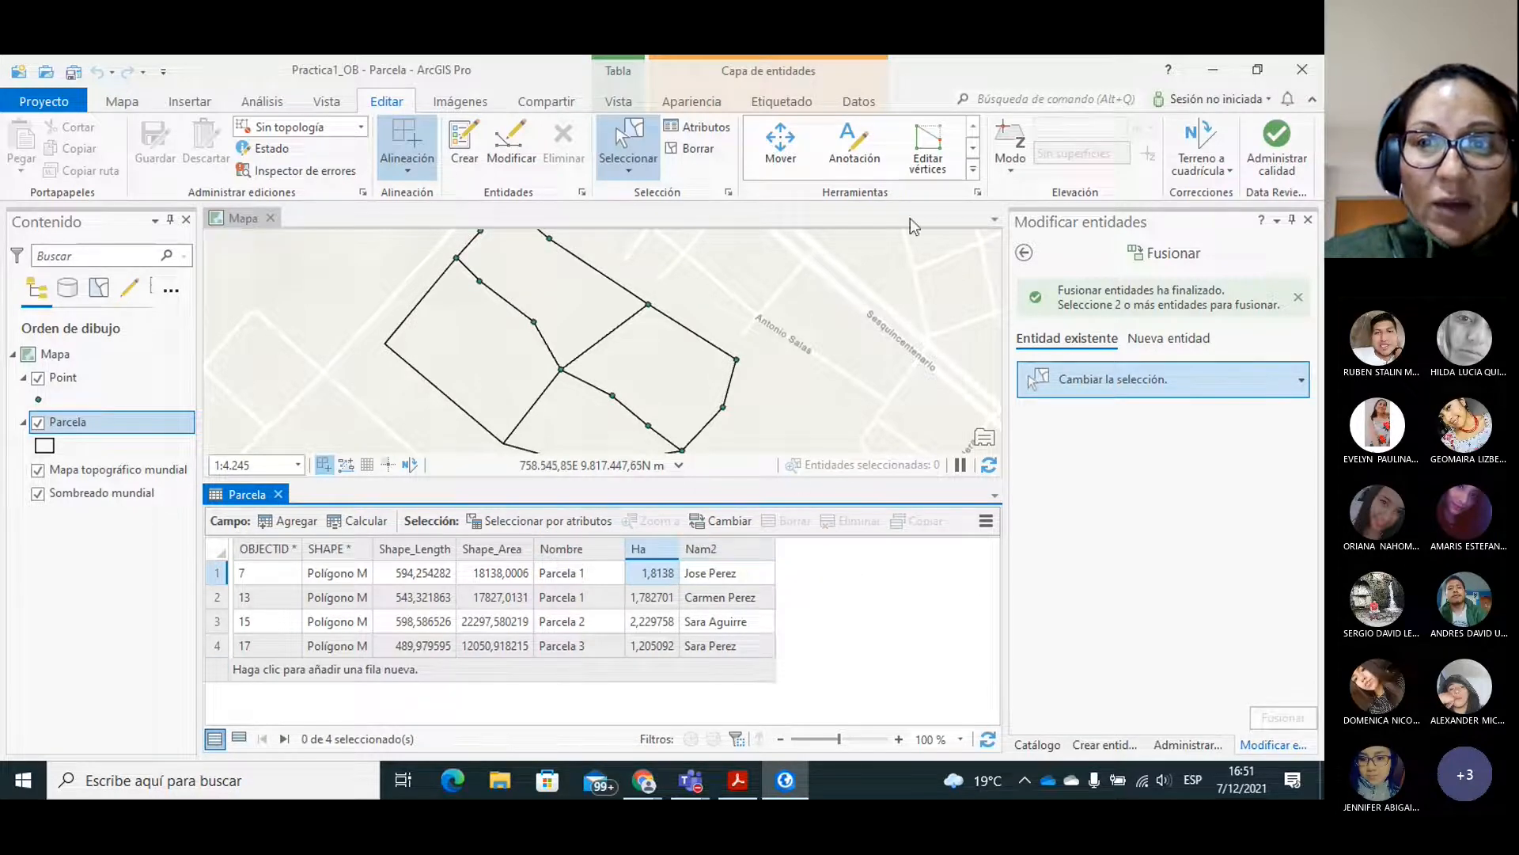
left_click(973, 147)
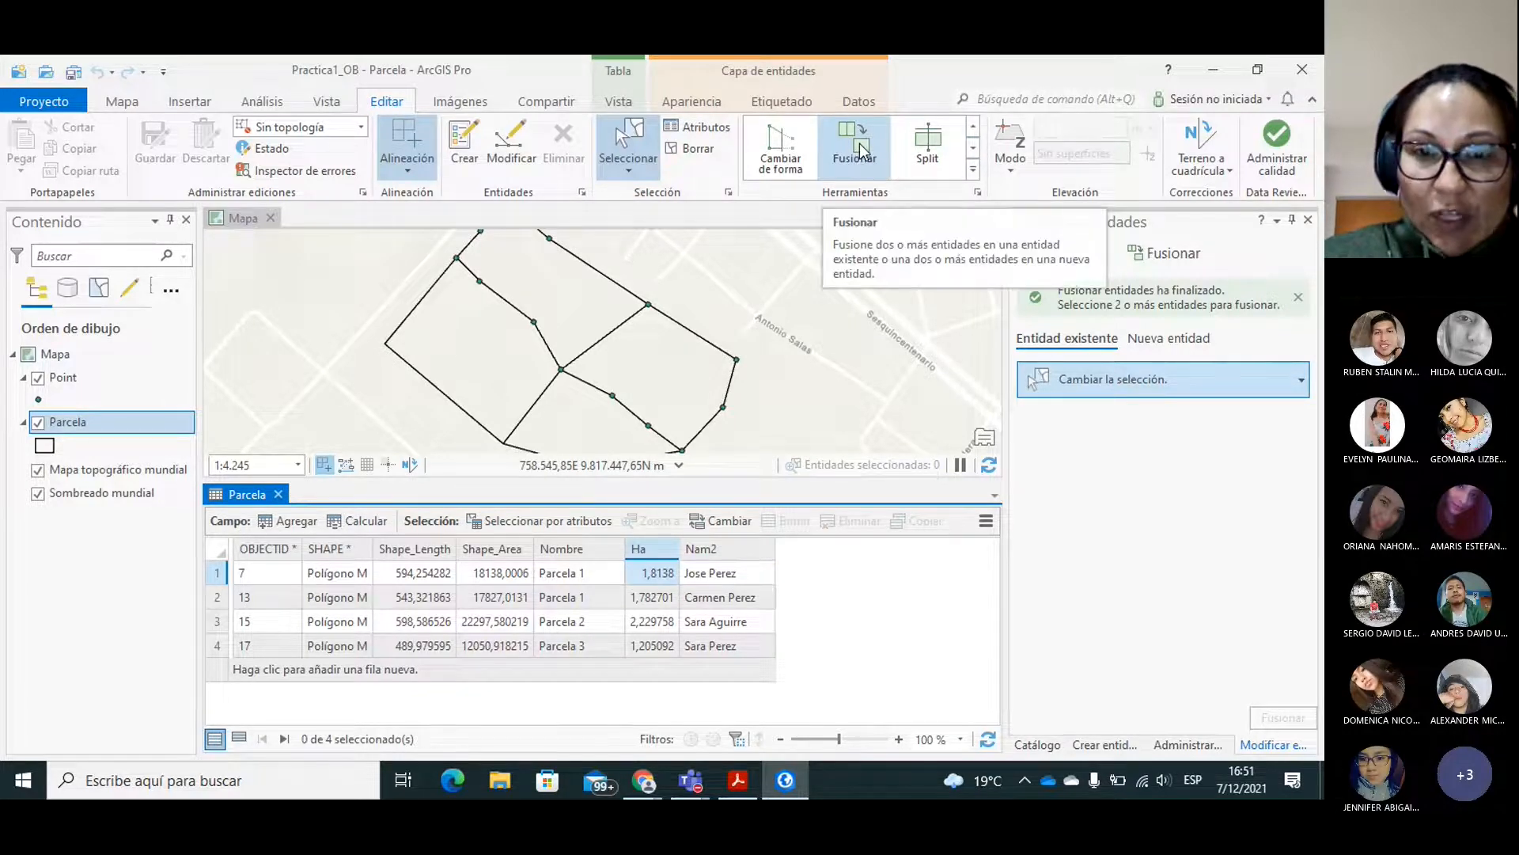
left_click(279, 494)
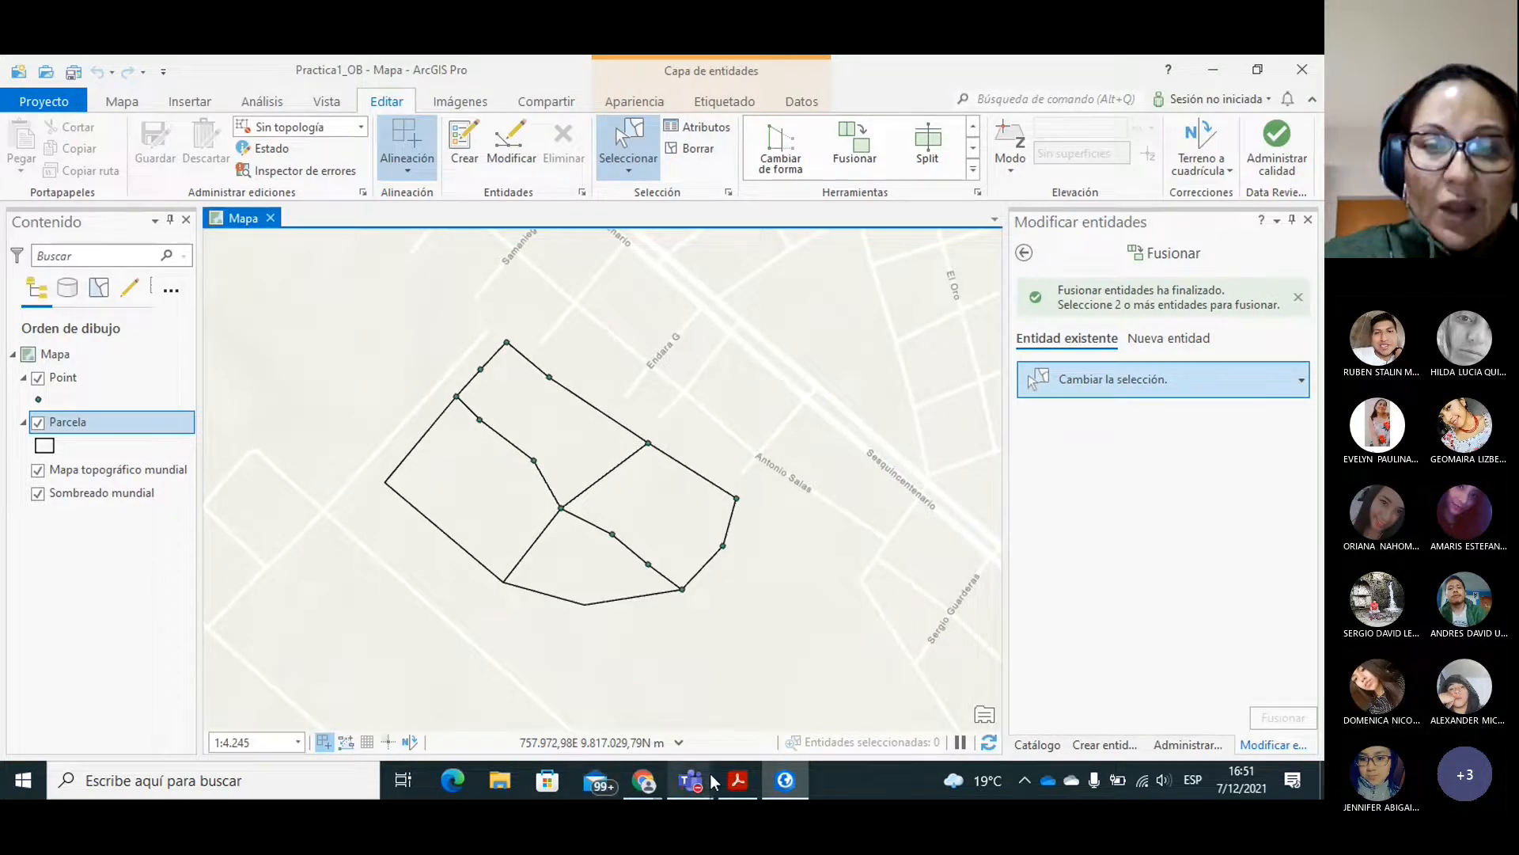
Switch to PRACTICA_2-signed.pdf in Acrobat Reader and read the instructions for the Dividir tool, including its equal-area method.
left_click(736, 781)
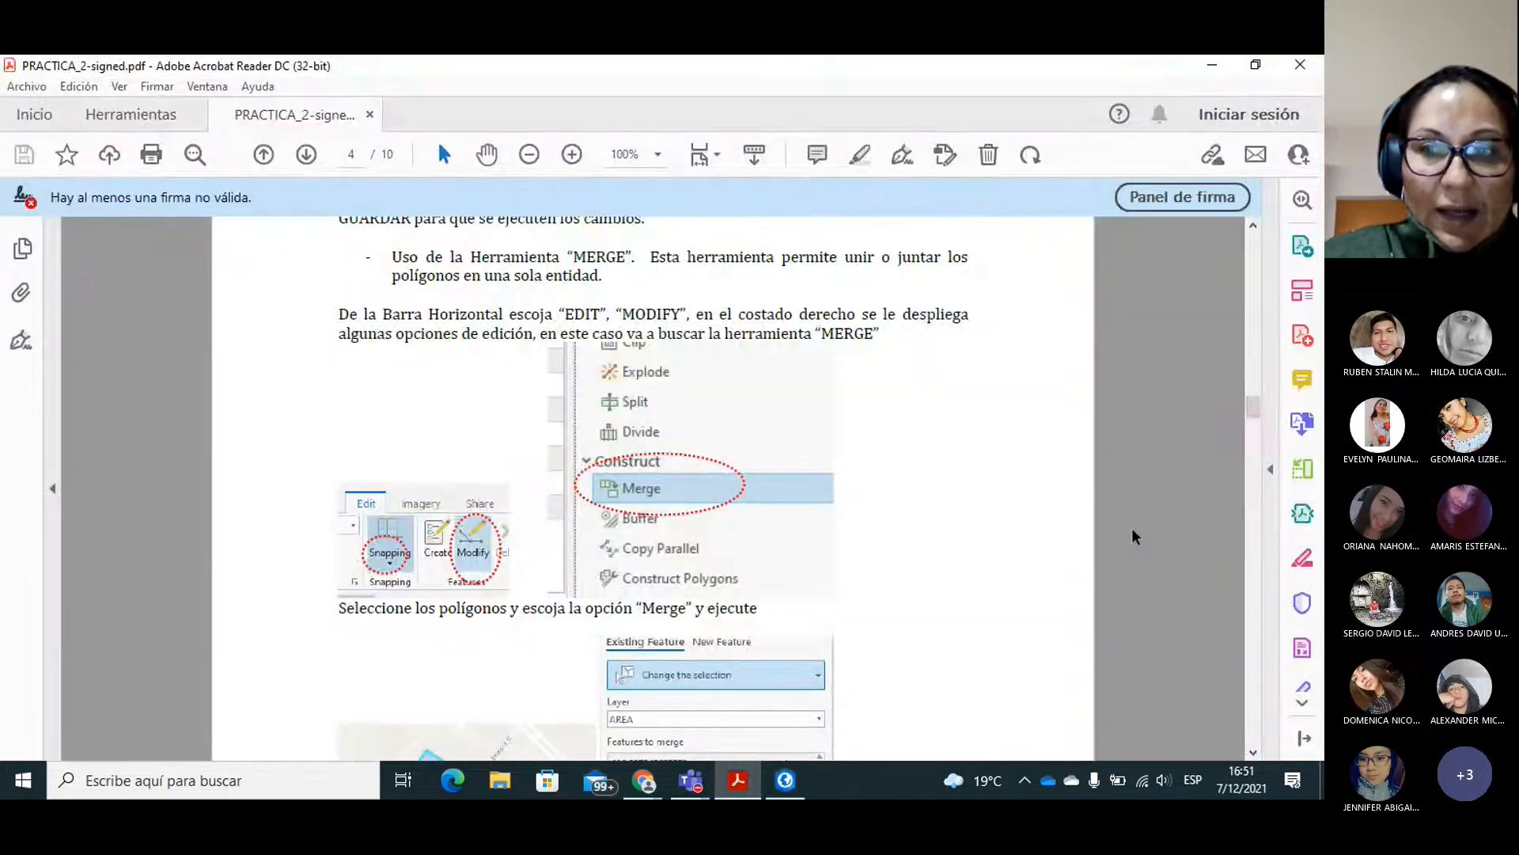
left_click_drag(1251, 407, 1254, 432)
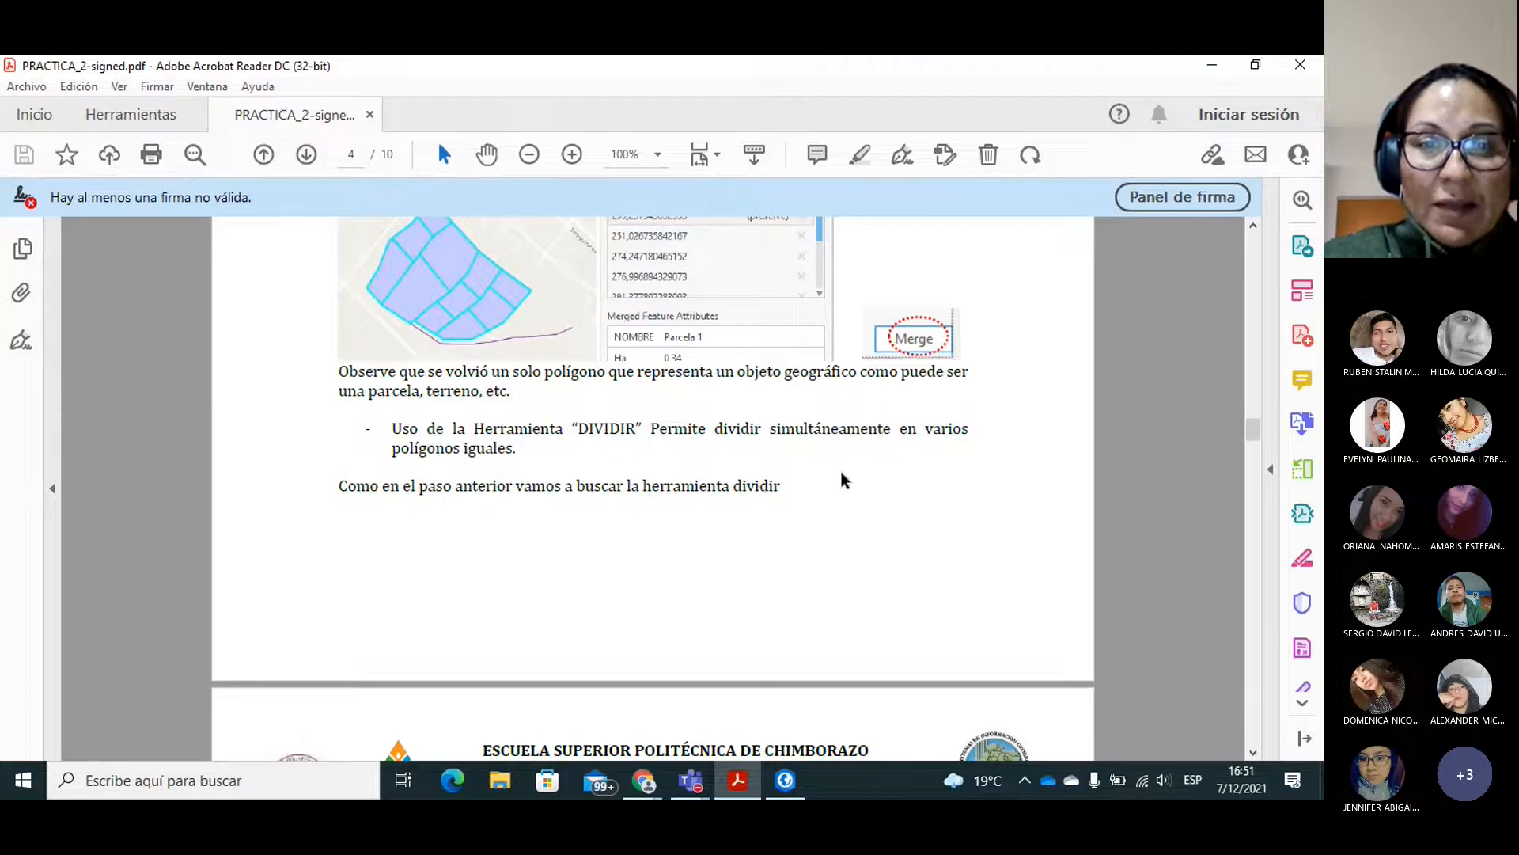
left_click(1252, 750)
left_click(1252, 750)
left_click(1252, 750)
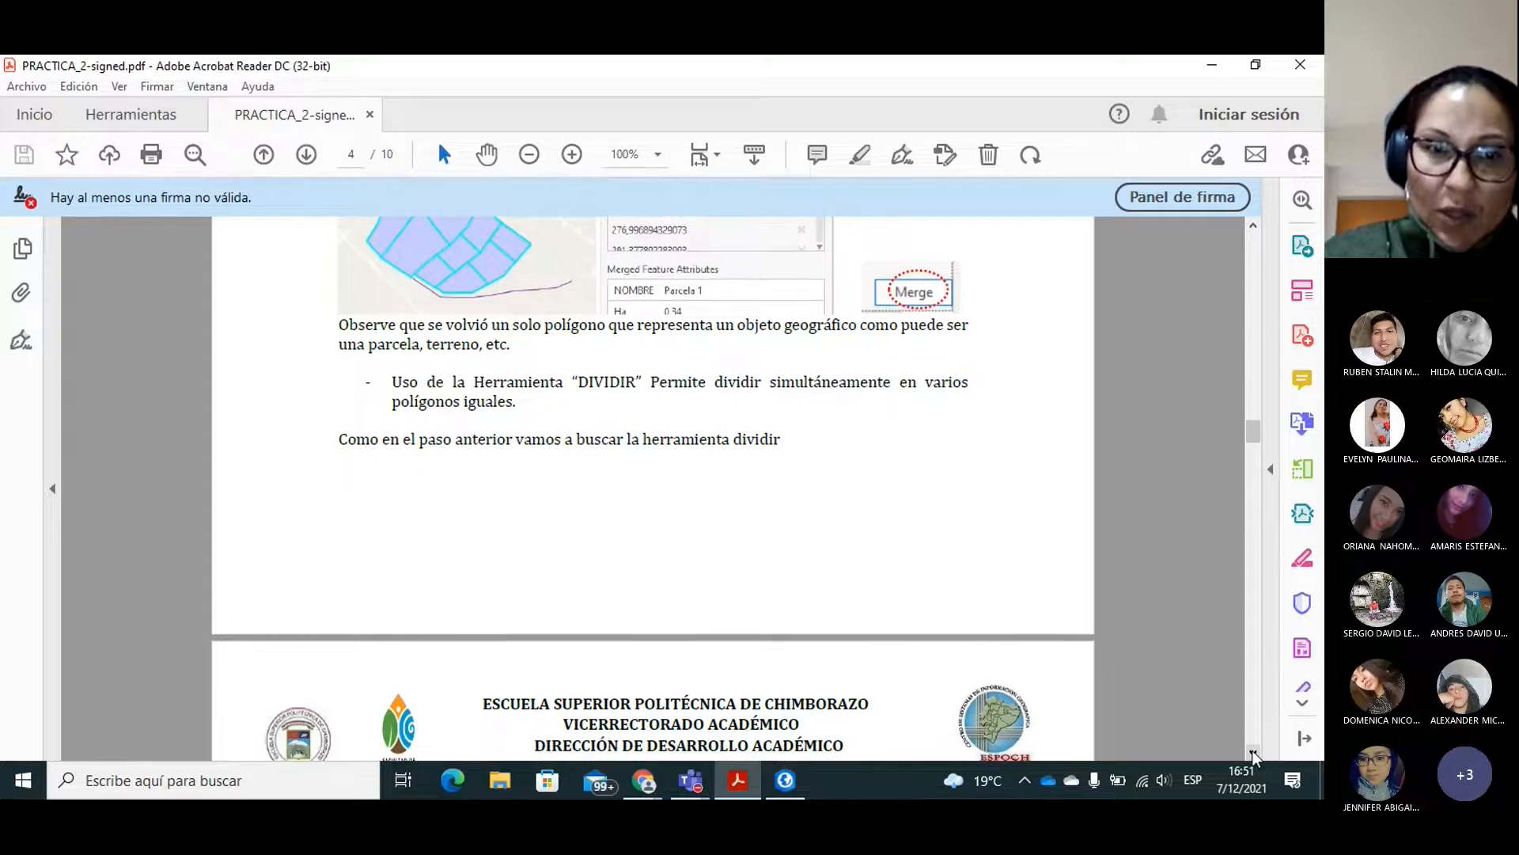
left_click(1252, 750)
left_click(1252, 751)
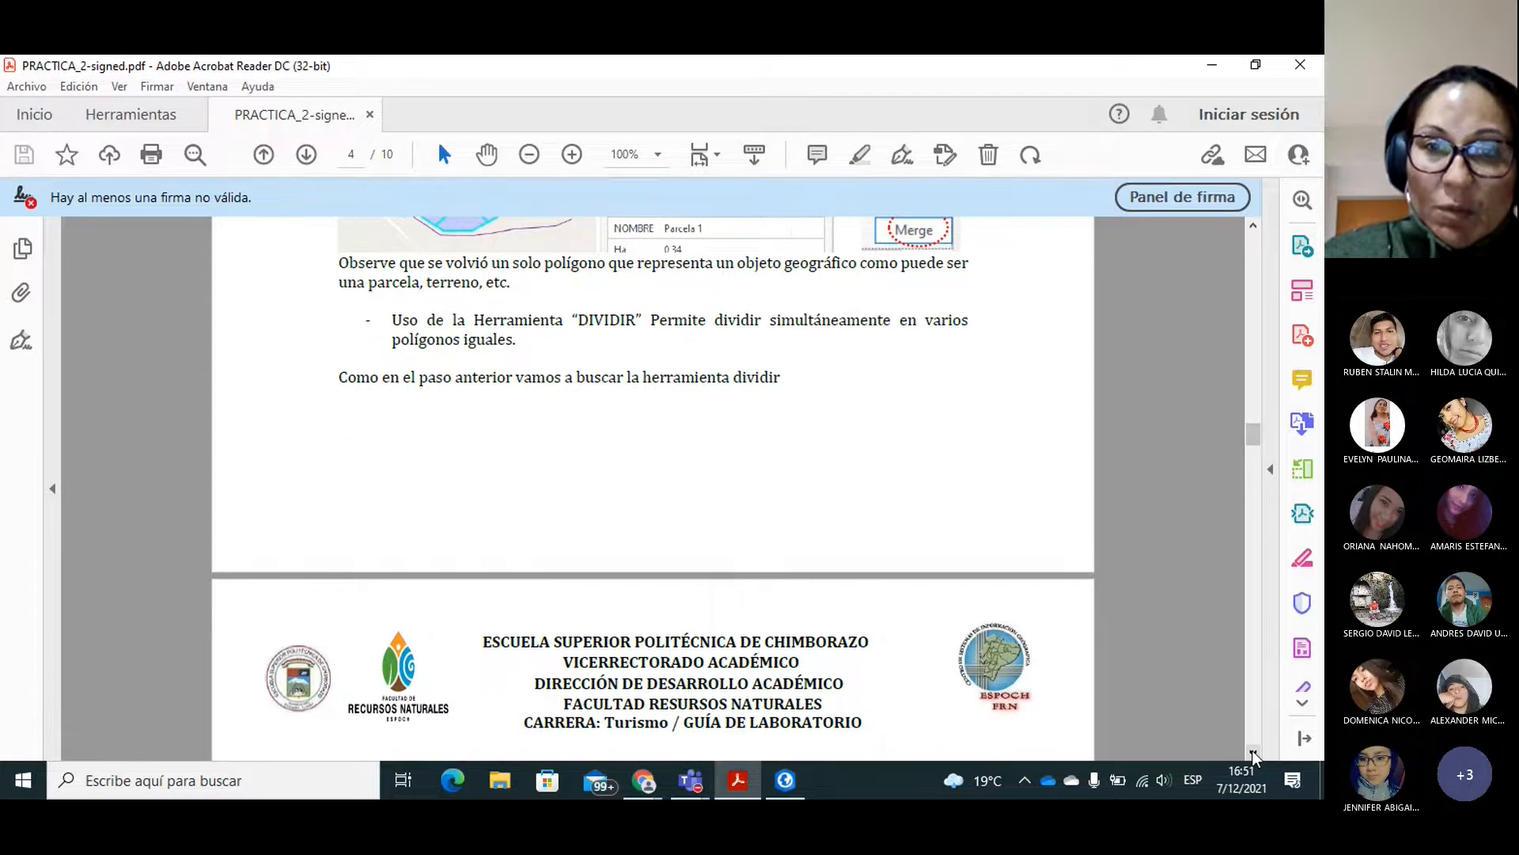
left_click(1252, 750)
left_click(1252, 750)
left_click(1252, 750)
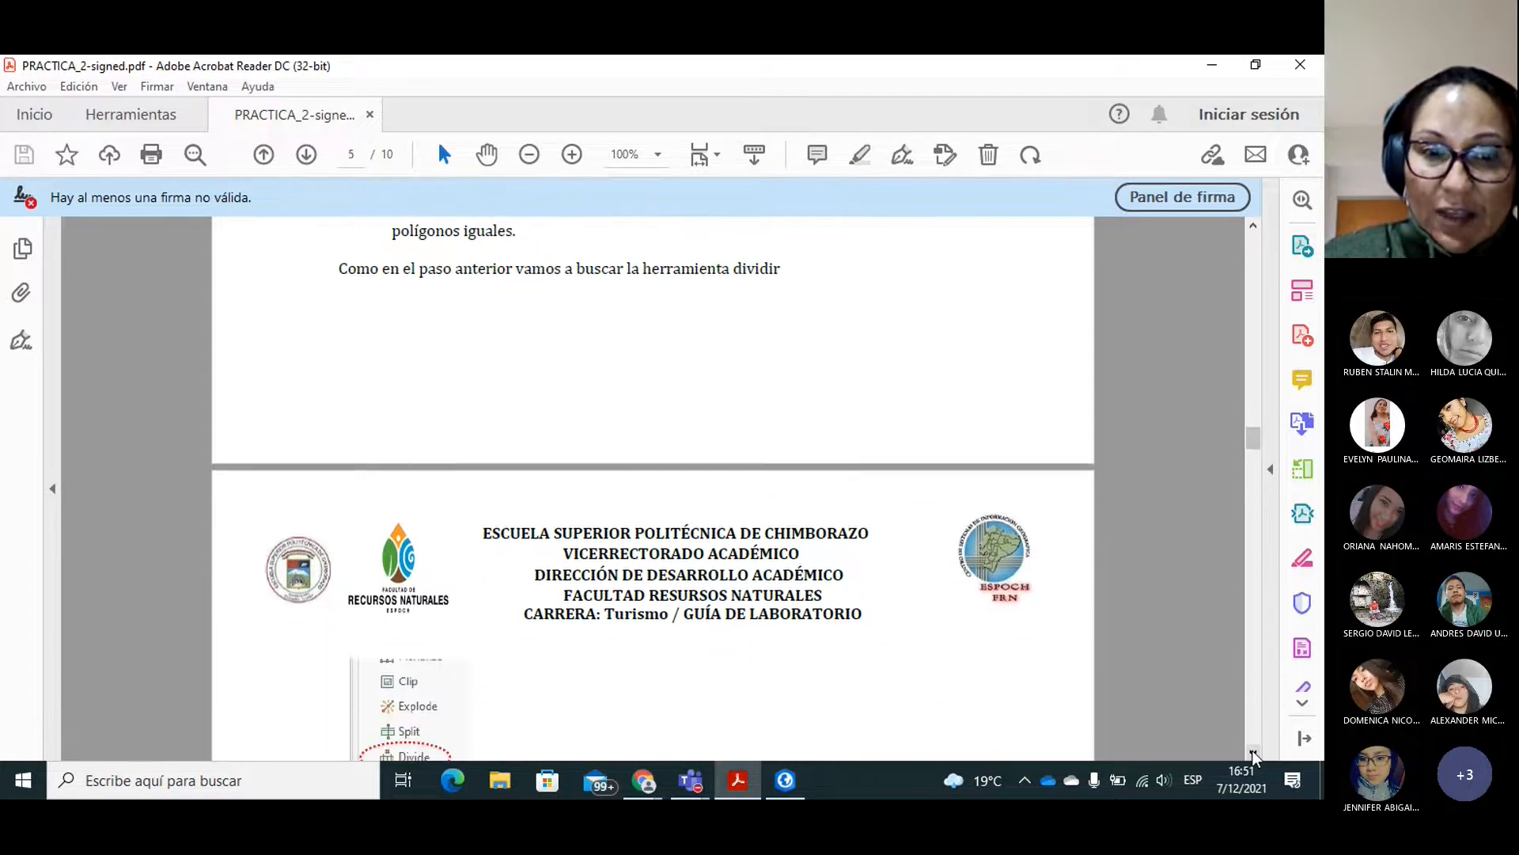
left_click(1252, 750)
left_click(1252, 750)
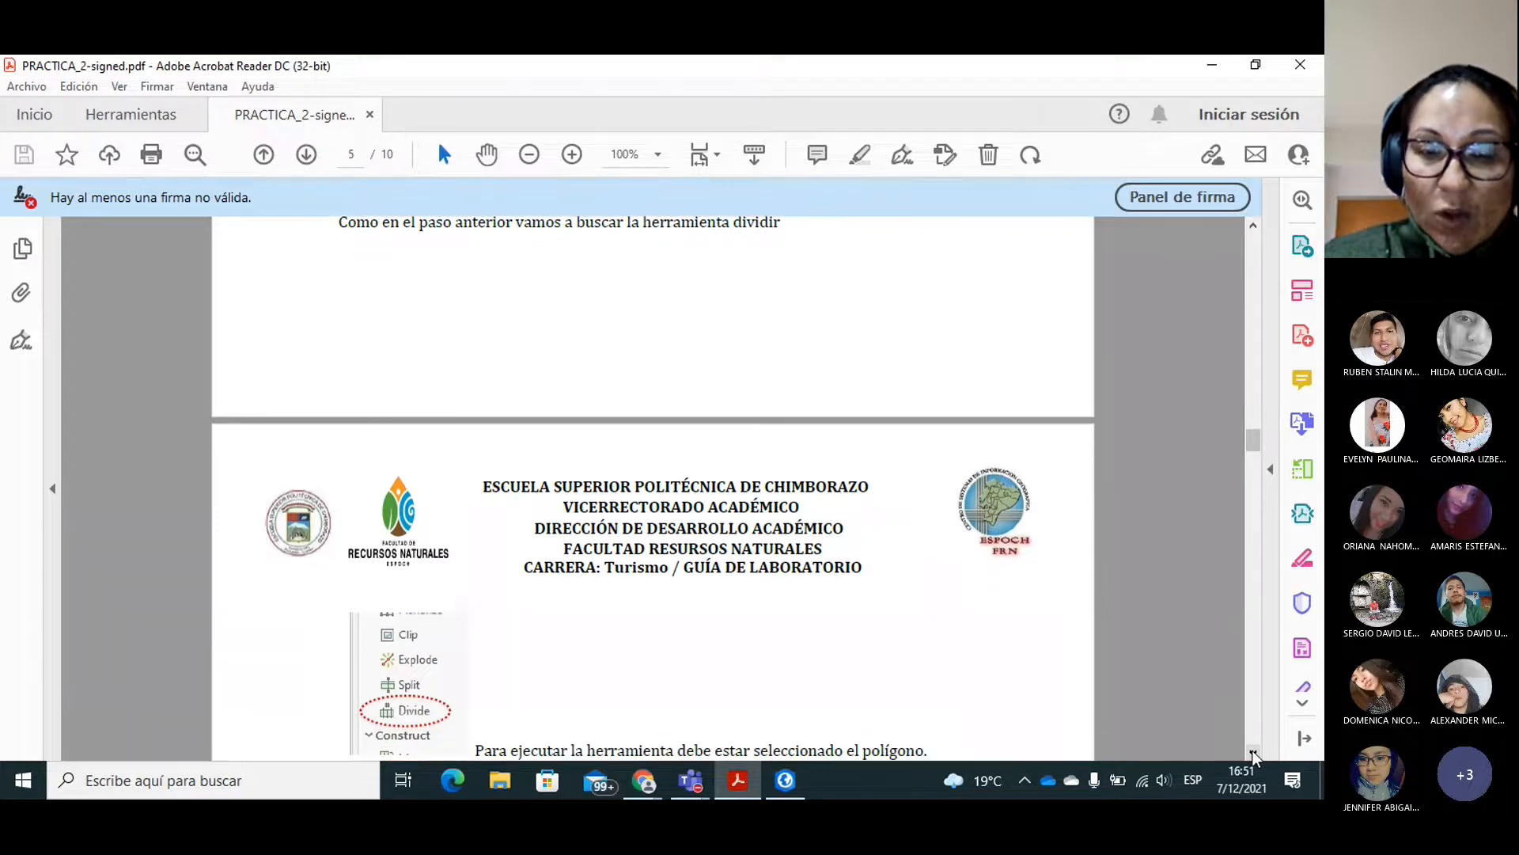
left_click(1252, 750)
left_click(1252, 750)
left_click(1252, 750)
left_click(1252, 750)
left_click(1252, 751)
left_click(1252, 751)
left_click(1252, 751)
left_click(1252, 751)
left_click(1252, 752)
left_click(1252, 751)
left_click(1252, 751)
left_click(1252, 751)
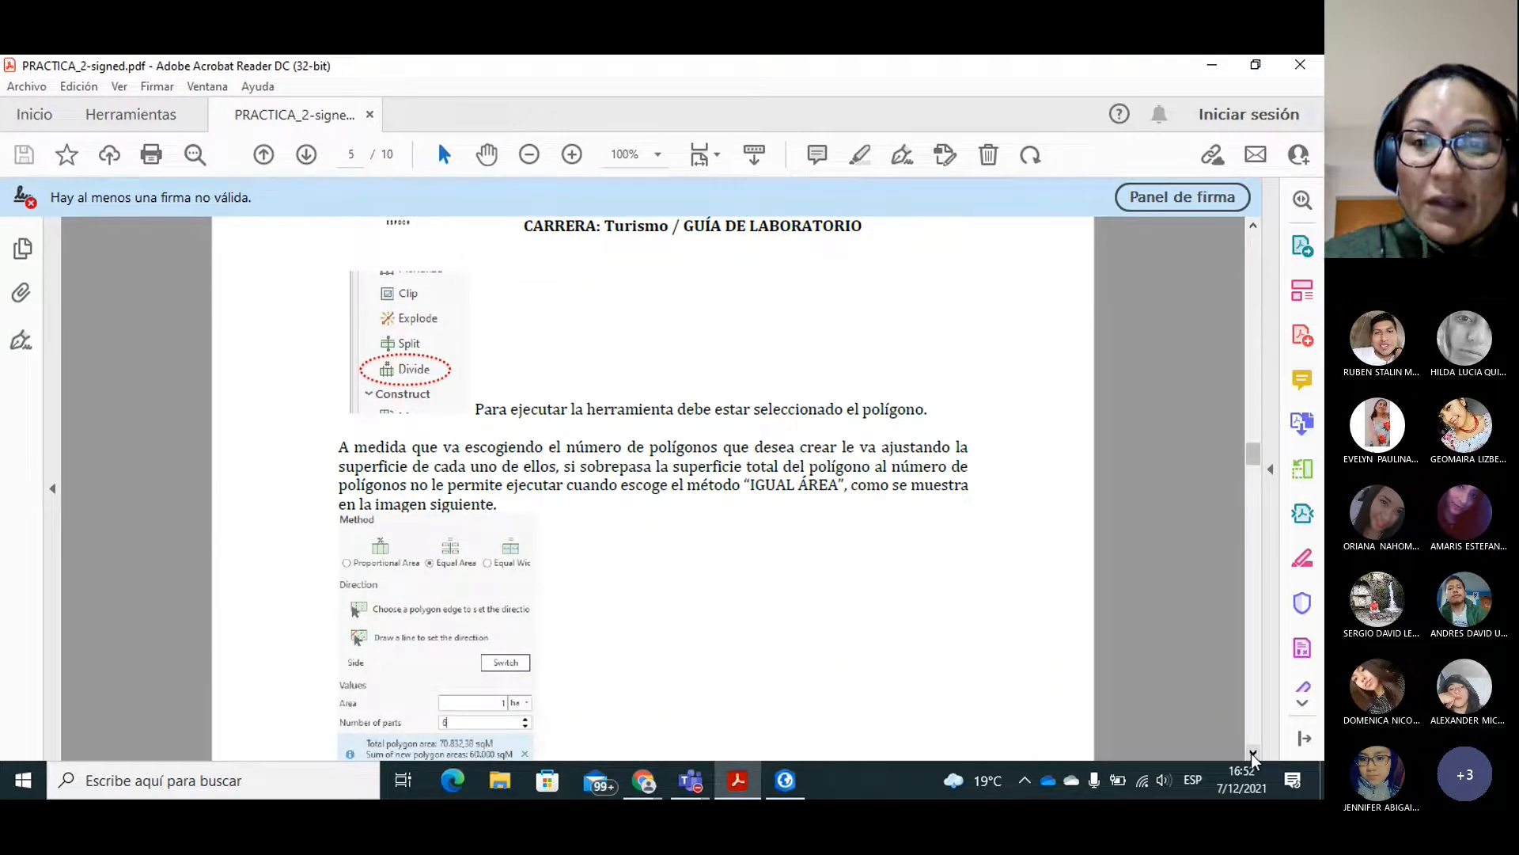
left_click(1252, 751)
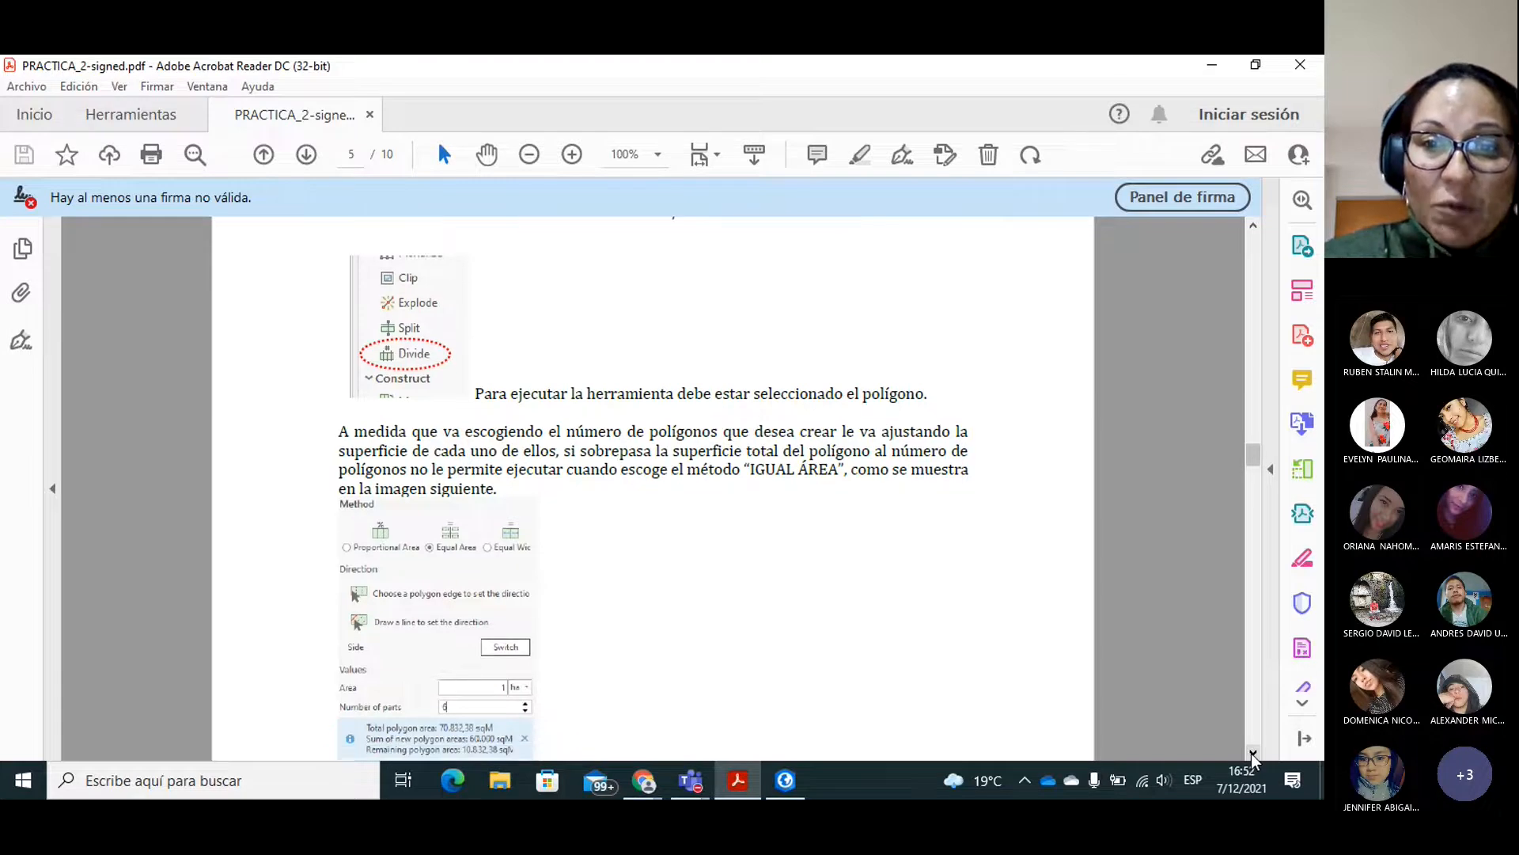
left_click(1252, 751)
left_click(1252, 751)
left_click(1252, 751)
left_click(1253, 754)
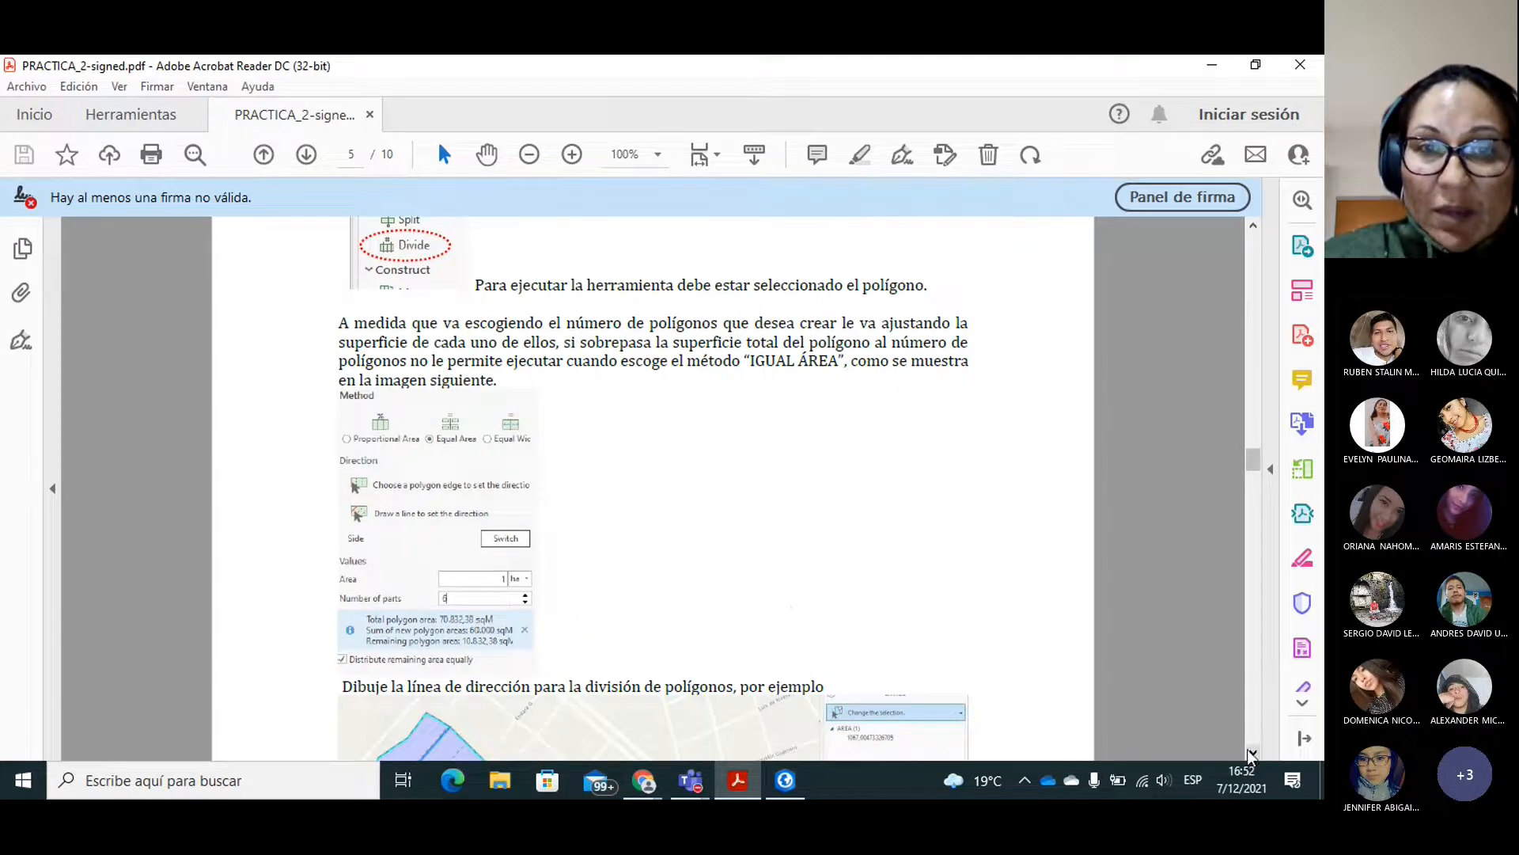
Switch back to ArcGIS Pro, start the Dividir tool and select the northern Parcela lot for it.
mouse_move(787, 776)
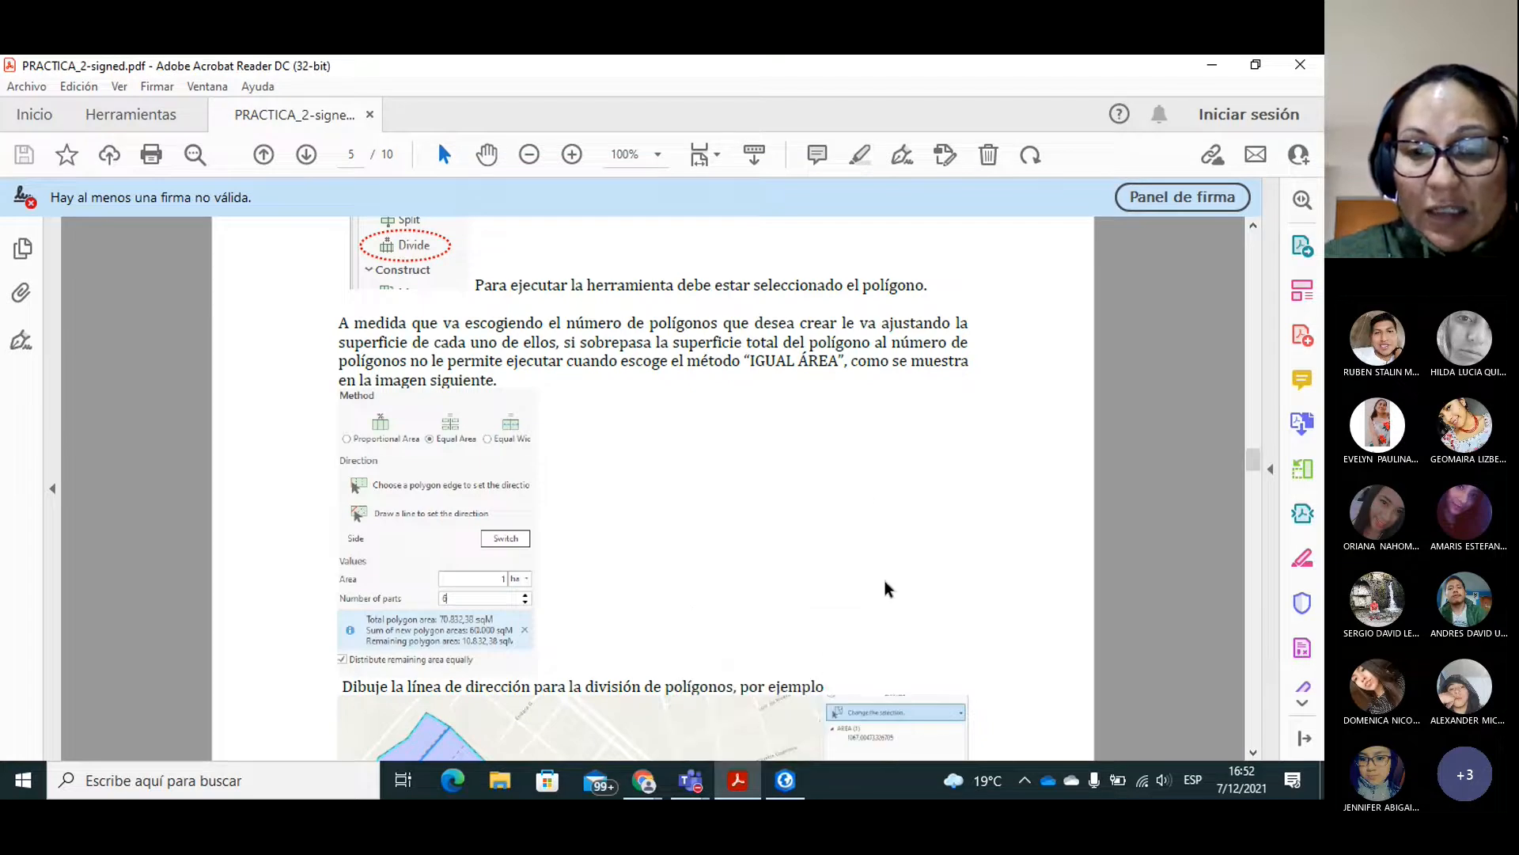
left_click(784, 790)
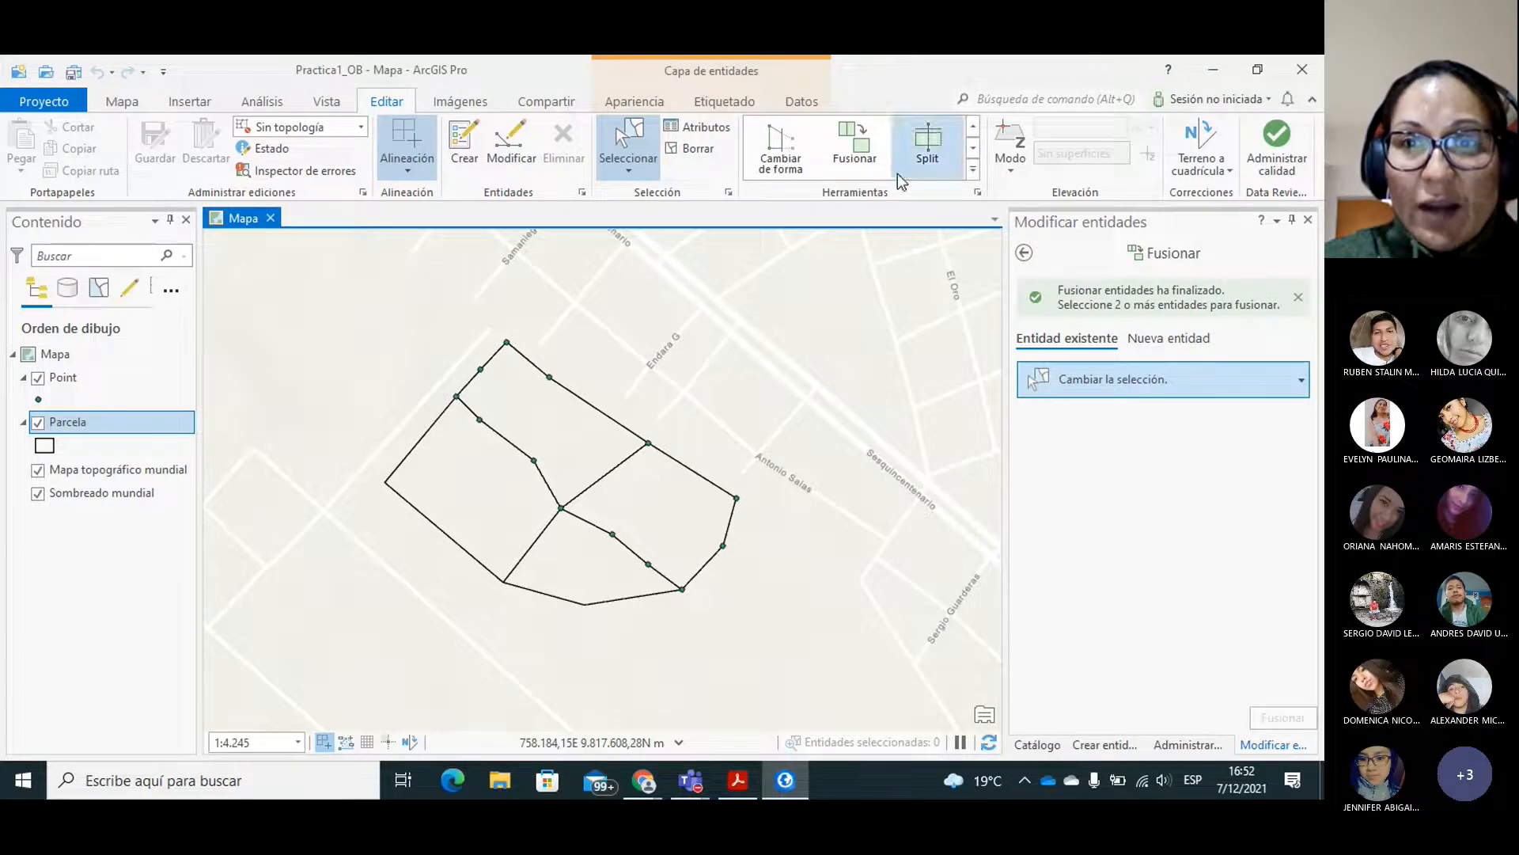
left_click(972, 149)
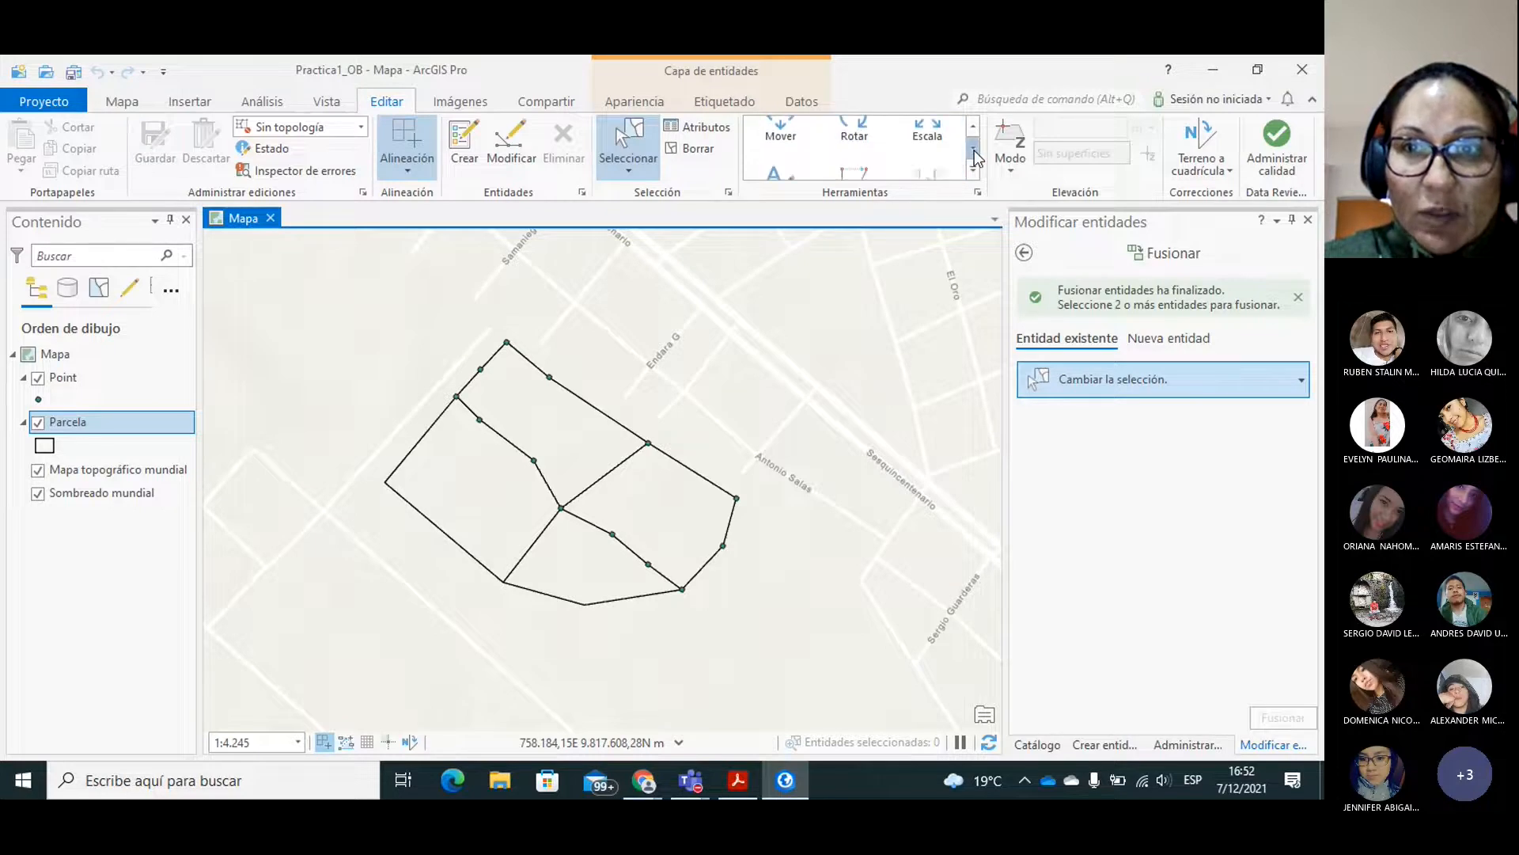
left_click(973, 150)
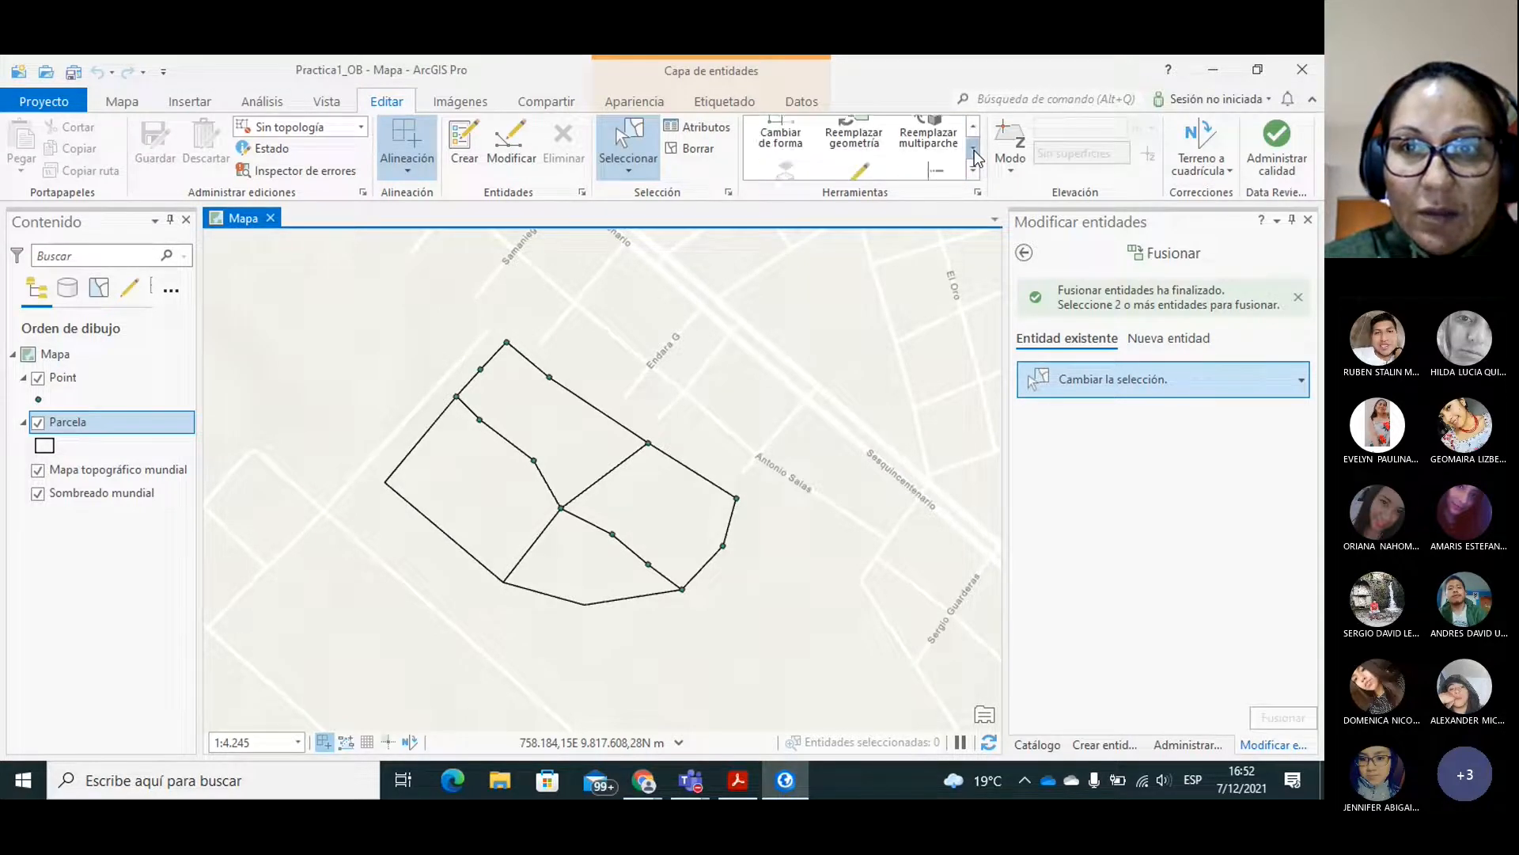
left_click(974, 150)
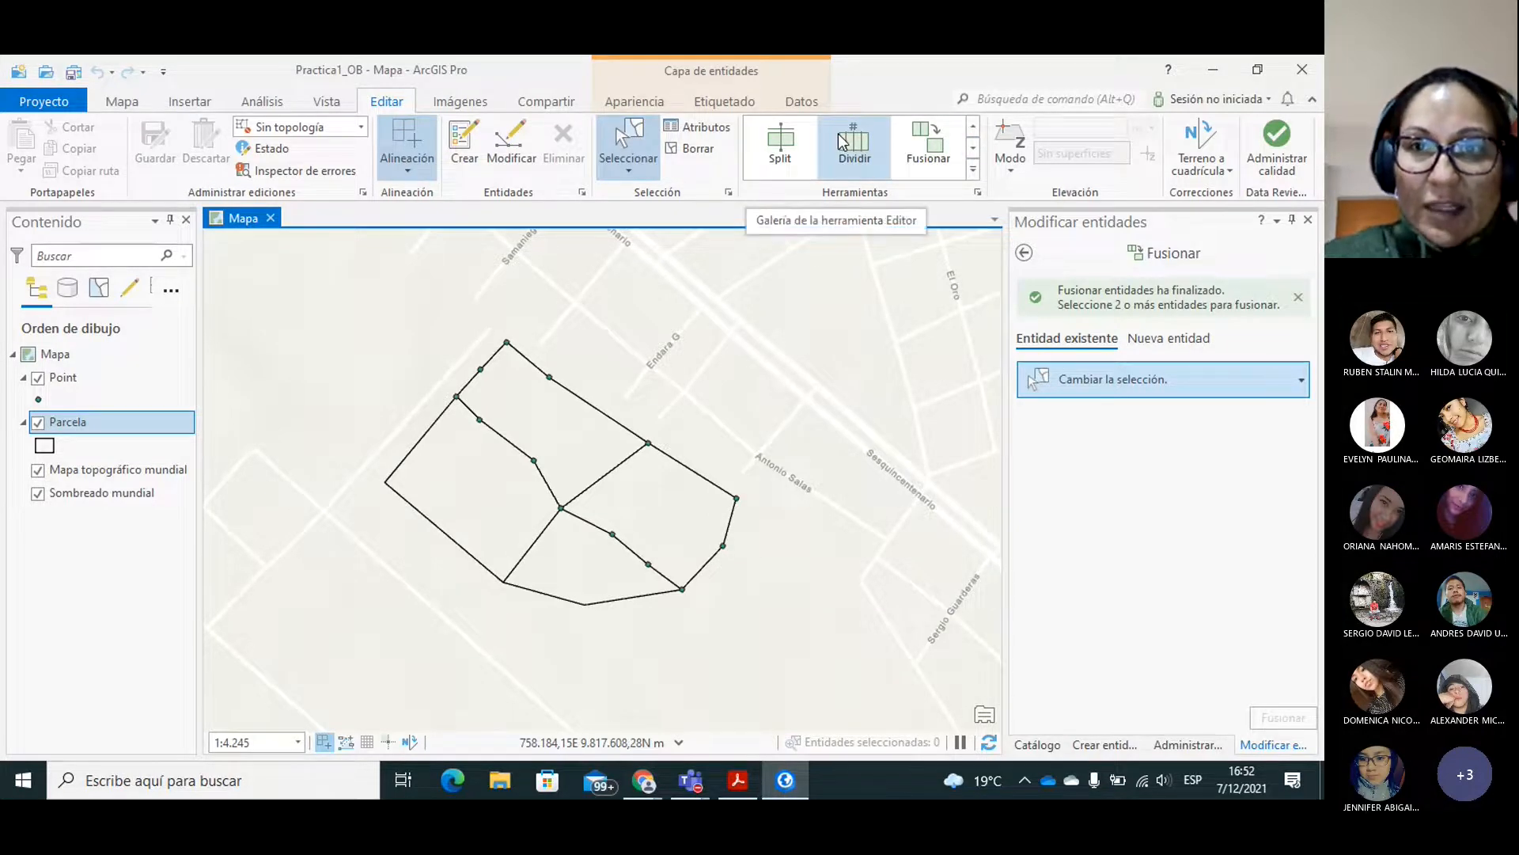
left_click(855, 145)
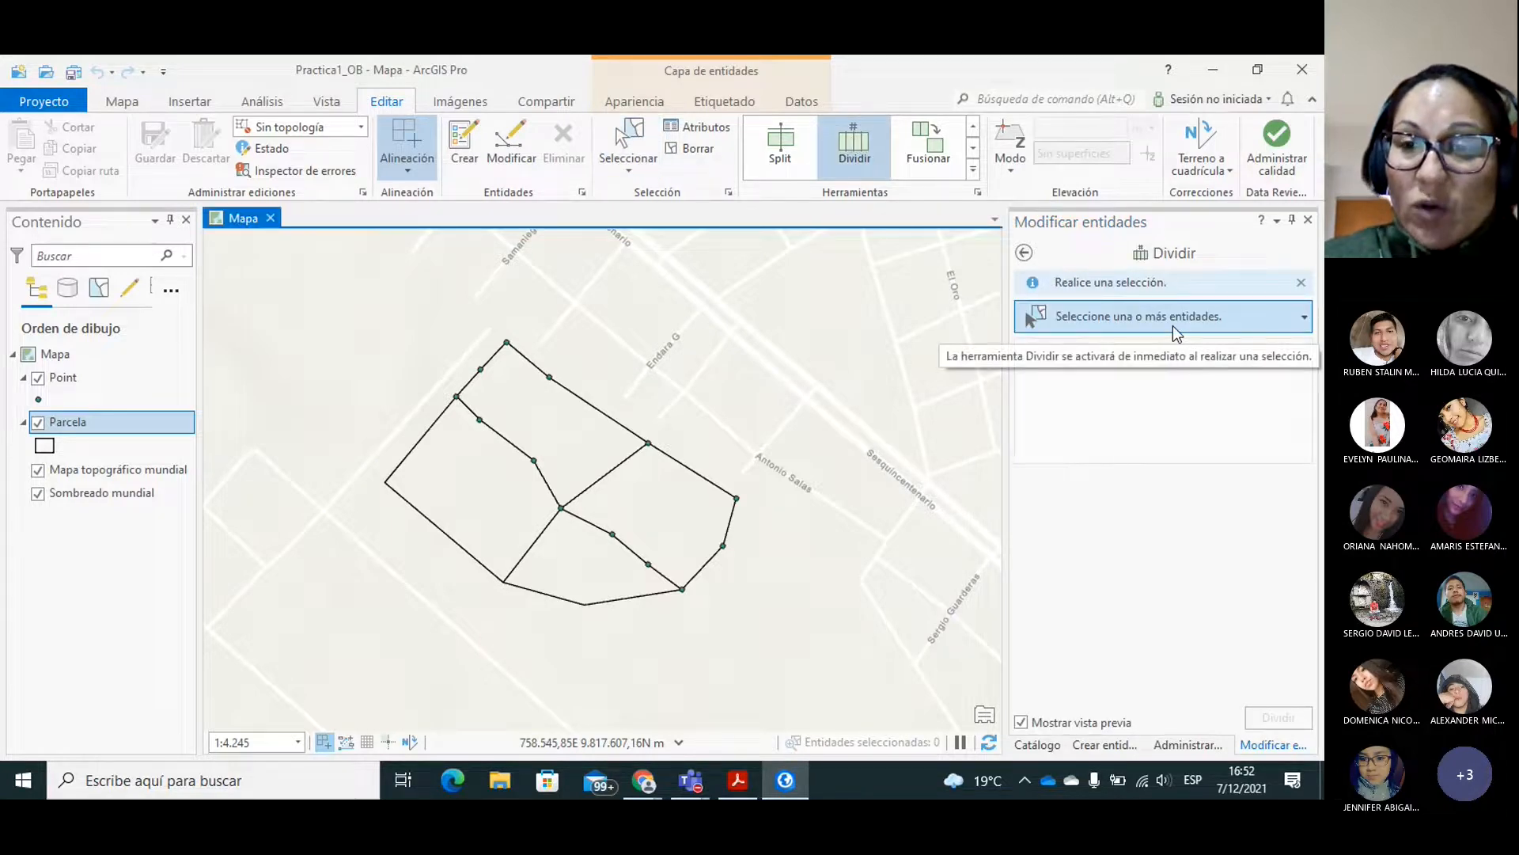
left_click(564, 446)
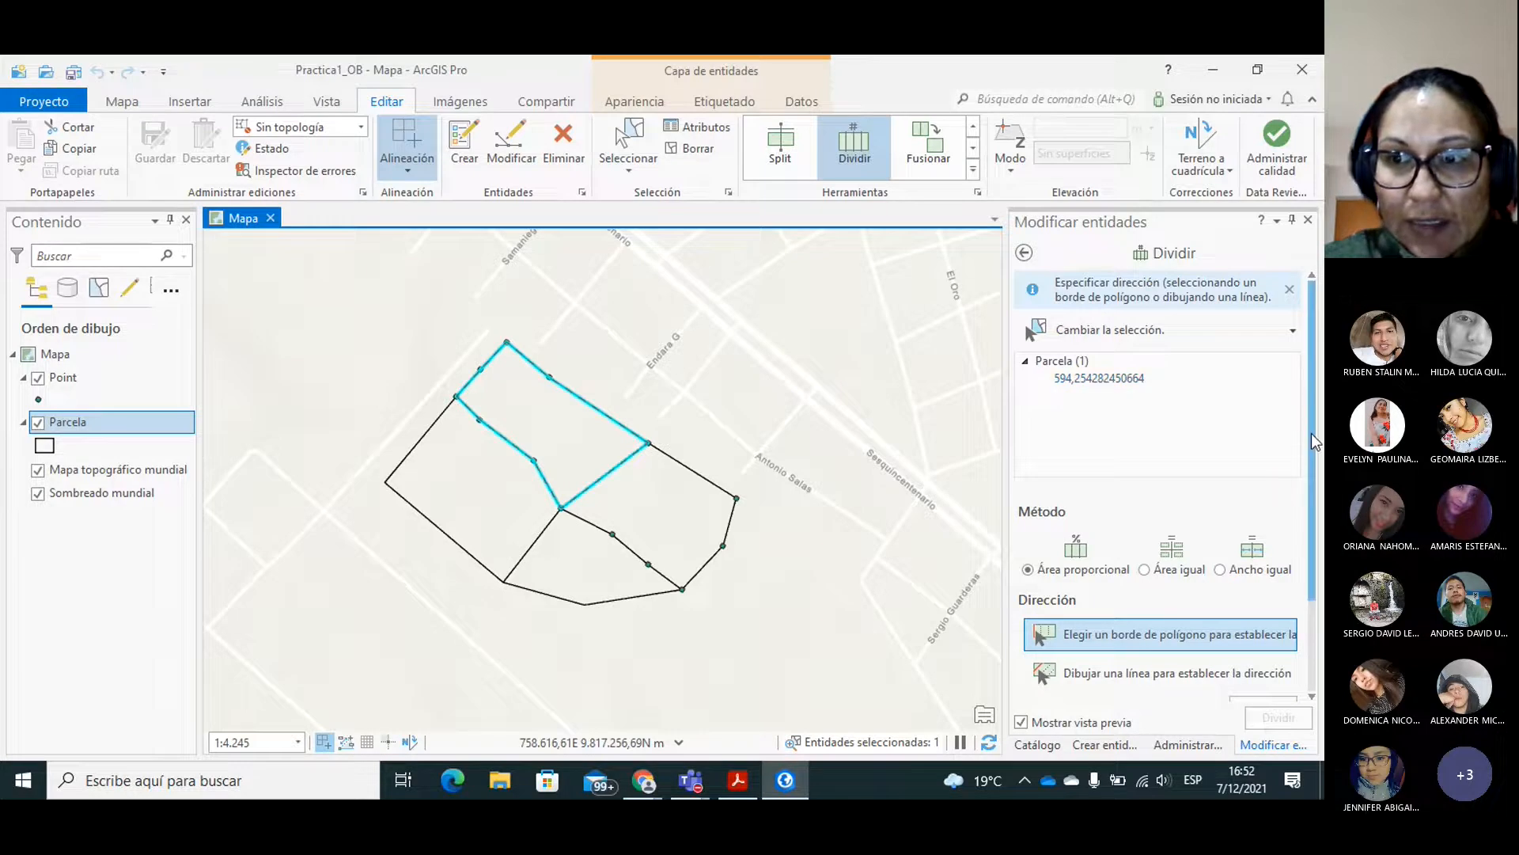
Try the Área igual and Ancho igual methods for dividing the selected lot and examine the Área igual values.
left_click_drag(1312, 432, 1312, 503)
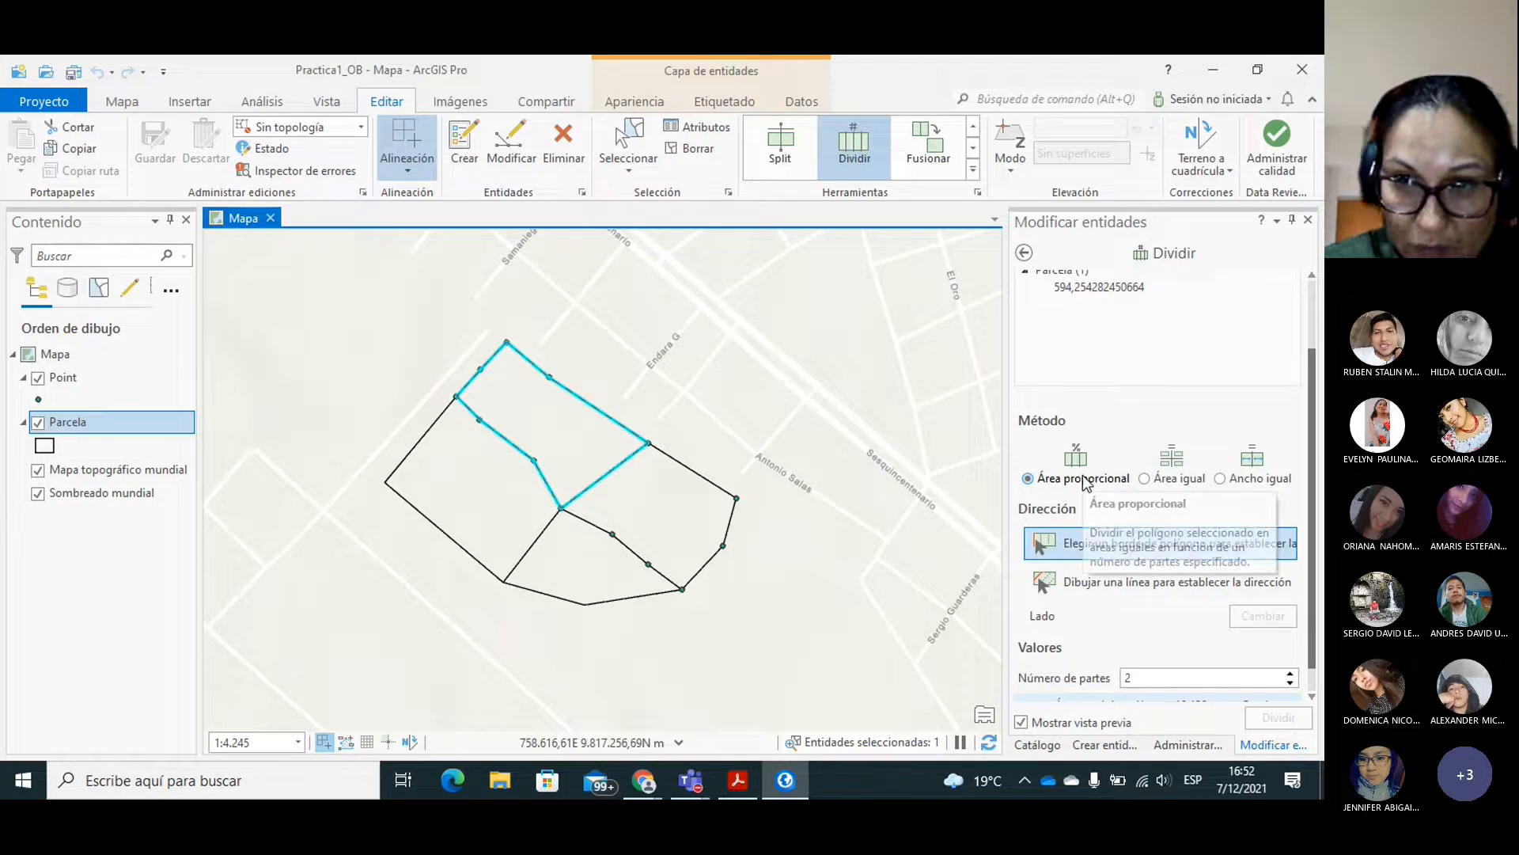
left_click(1168, 483)
left_click(1233, 484)
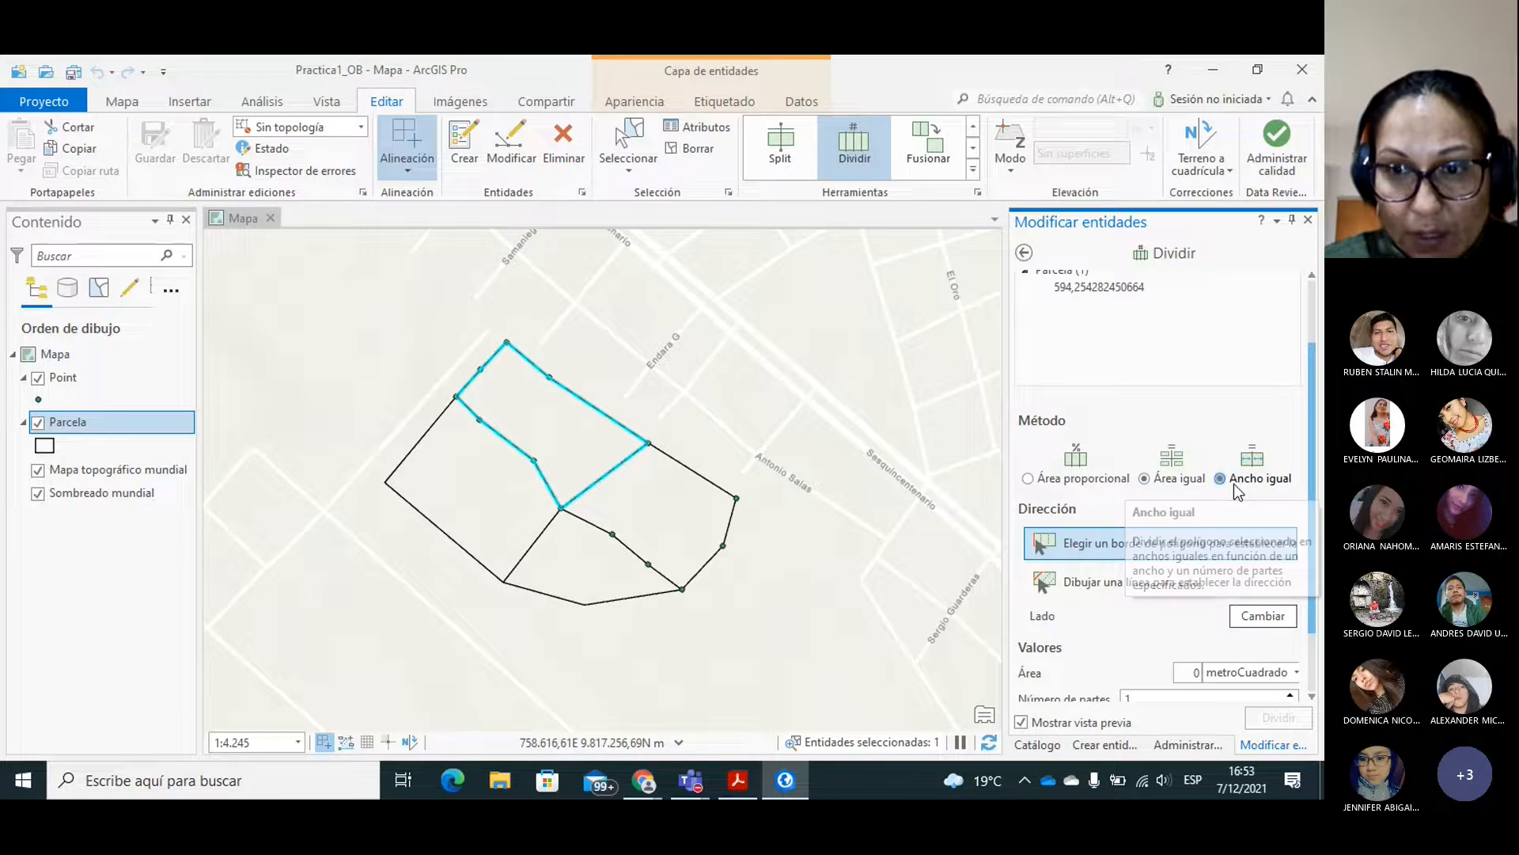
left_click(1173, 483)
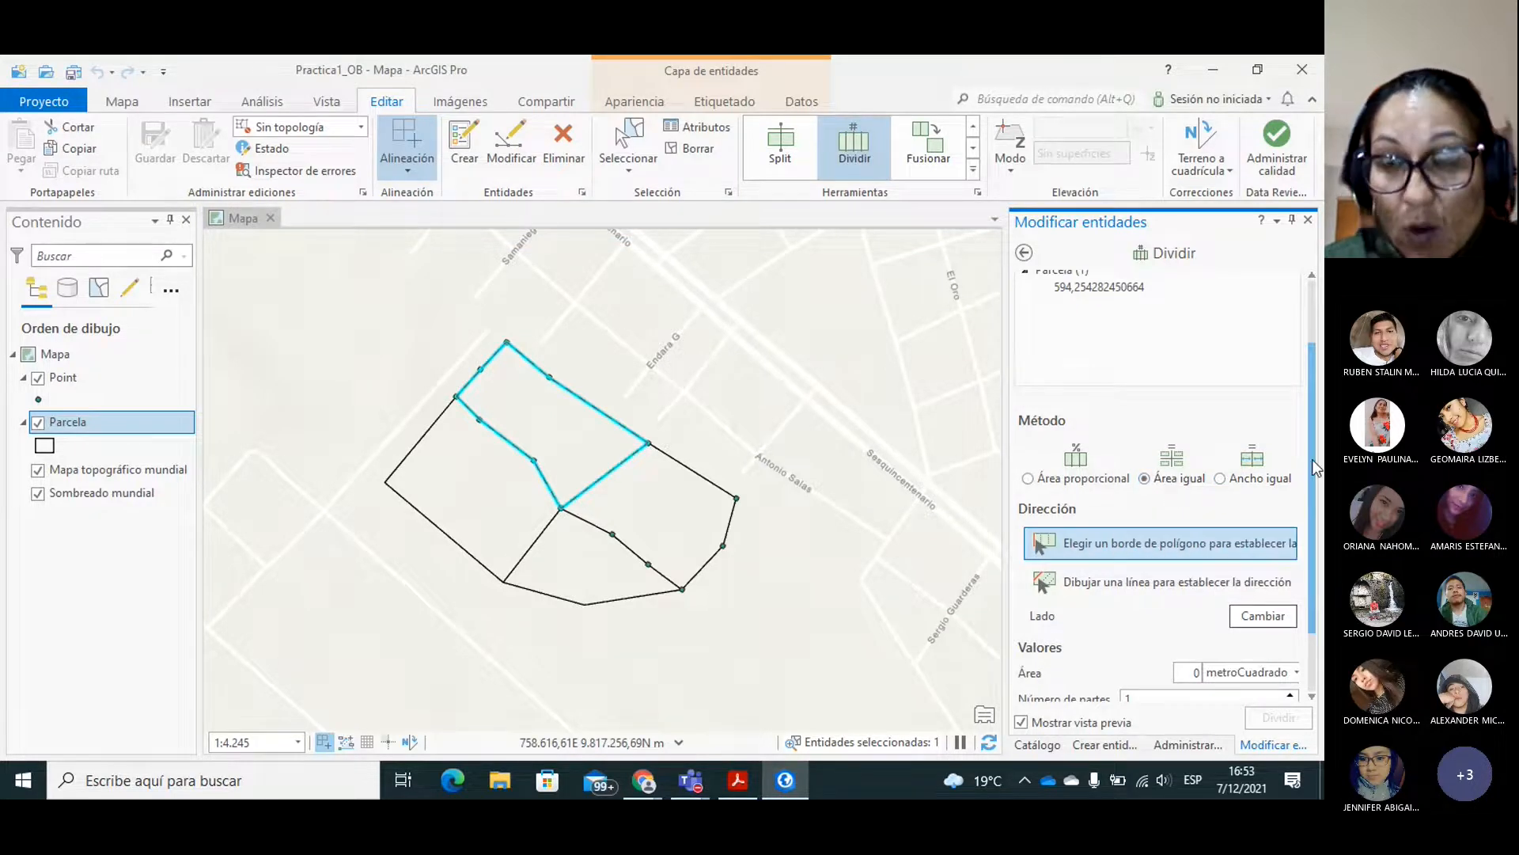
left_click_drag(1316, 468, 1316, 540)
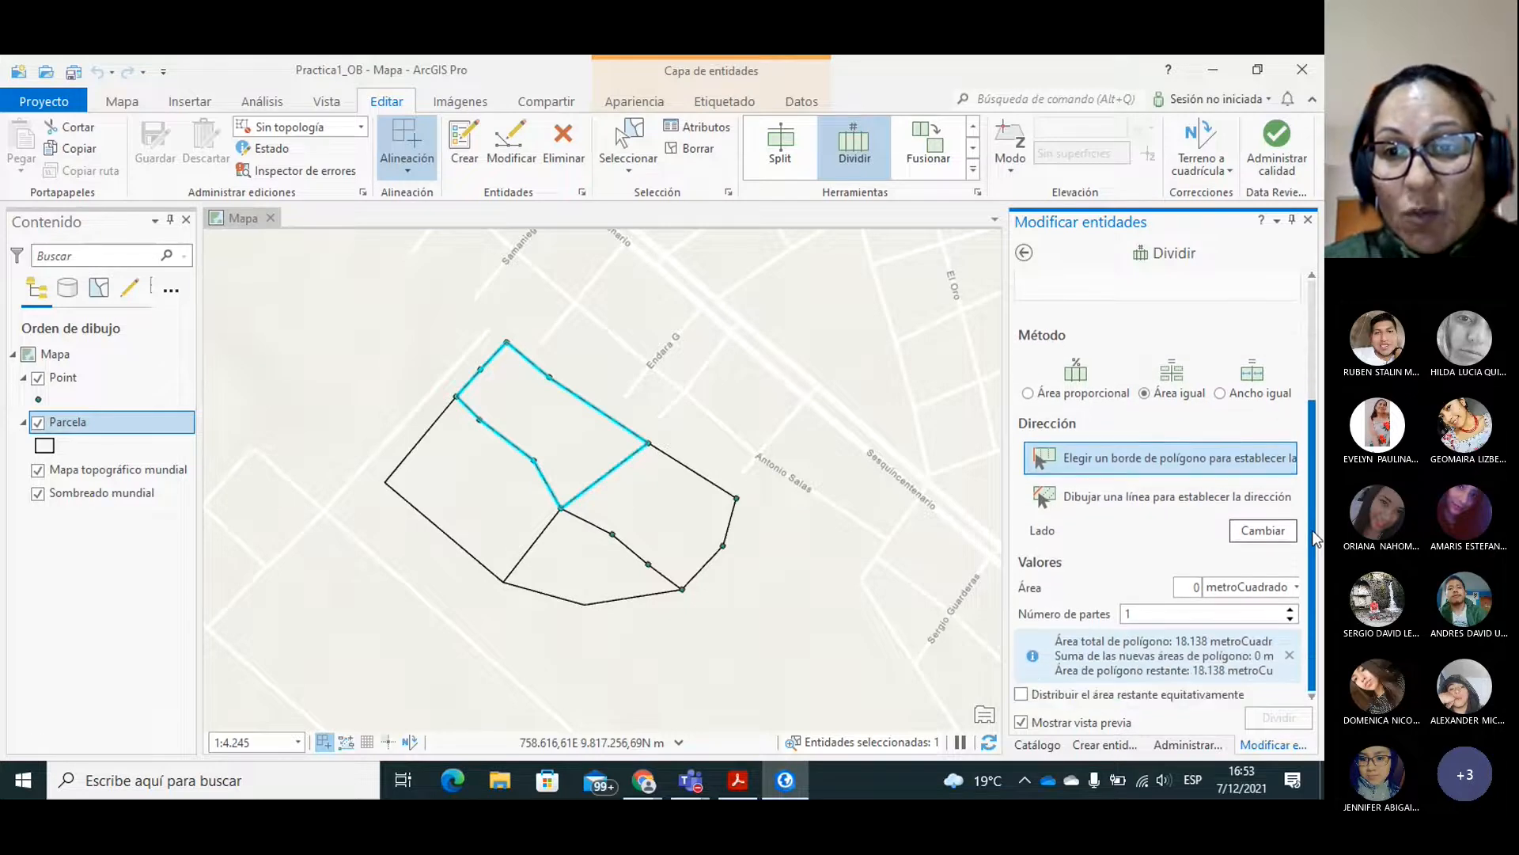
Set the division method to Área proporcional and the number of parts to 18.
left_click(1028, 394)
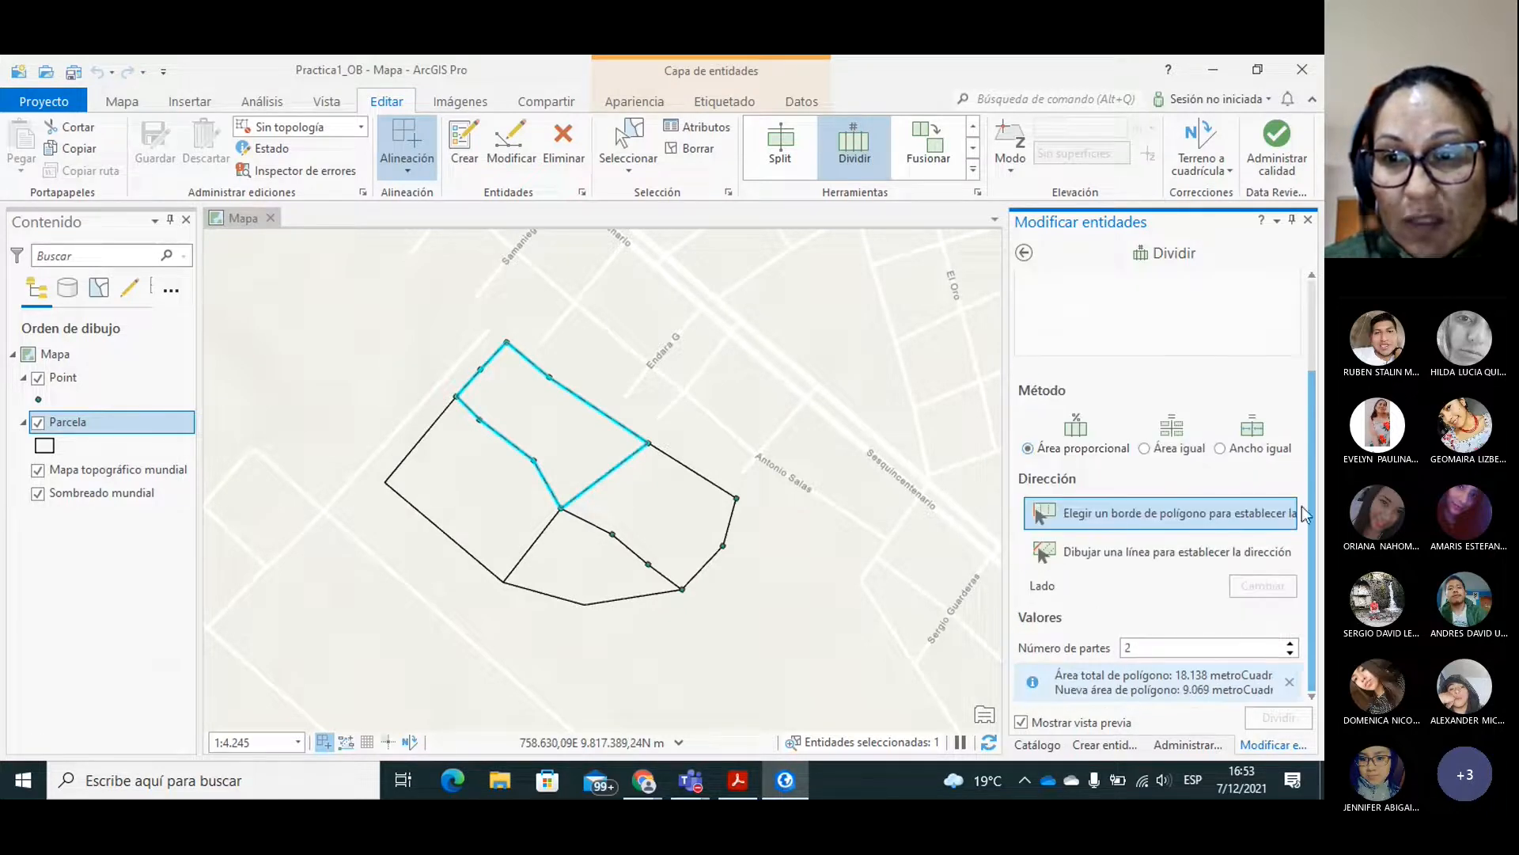
left_click(1290, 644)
left_click(1290, 645)
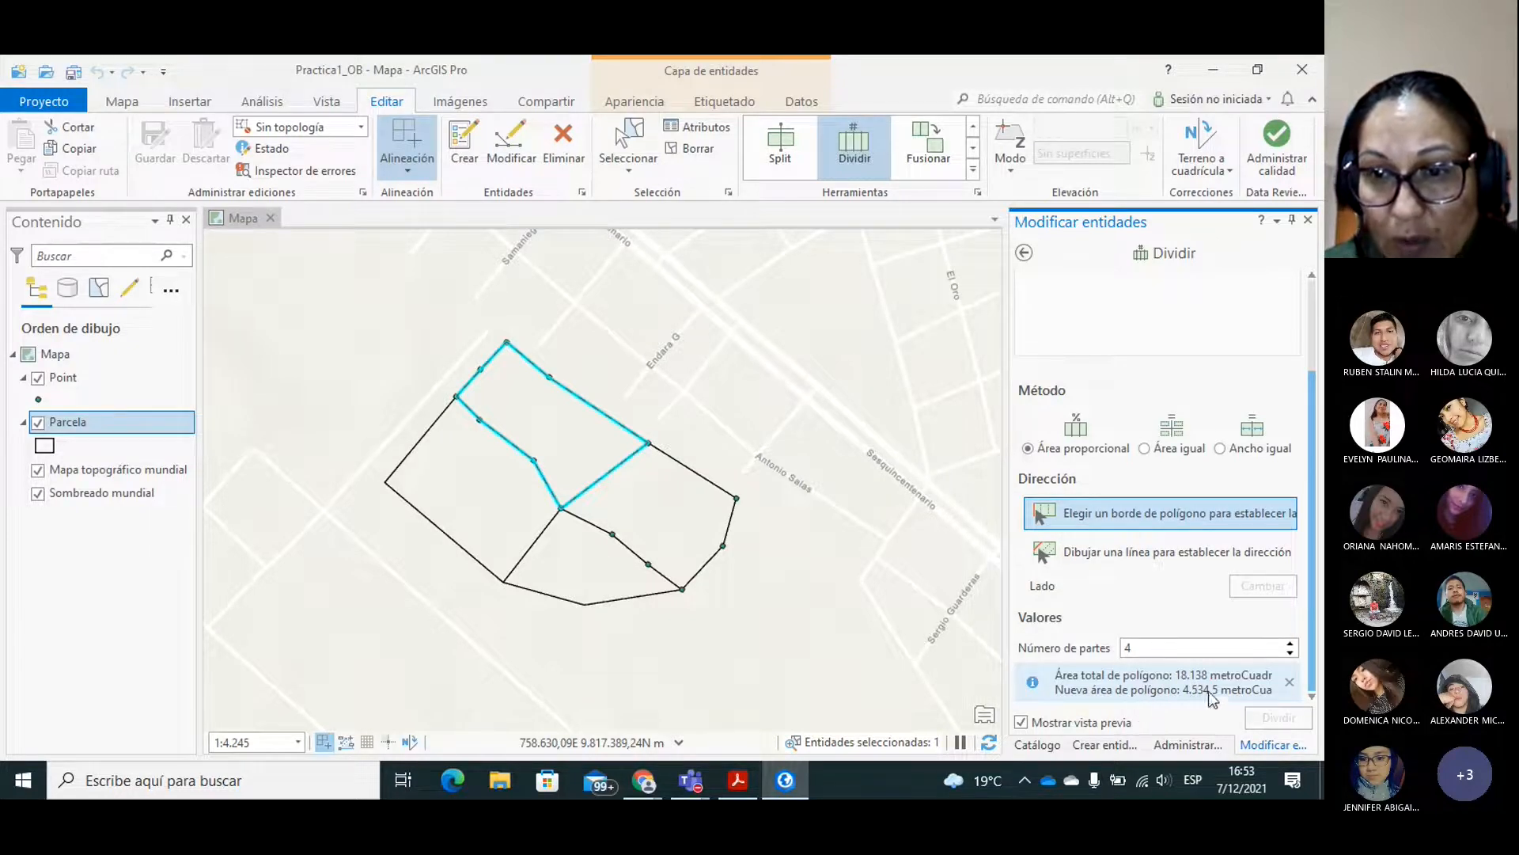
left_click(1290, 644)
left_click(1290, 645)
left_click(1290, 645)
left_click(1290, 644)
left_click(1290, 644)
left_click(1290, 644)
left_click(1290, 644)
left_click(1290, 644)
left_click(1290, 644)
Set the division direction to a drawn line and switch the division method to Área igual.
left_click(1290, 644)
left_click(1290, 644)
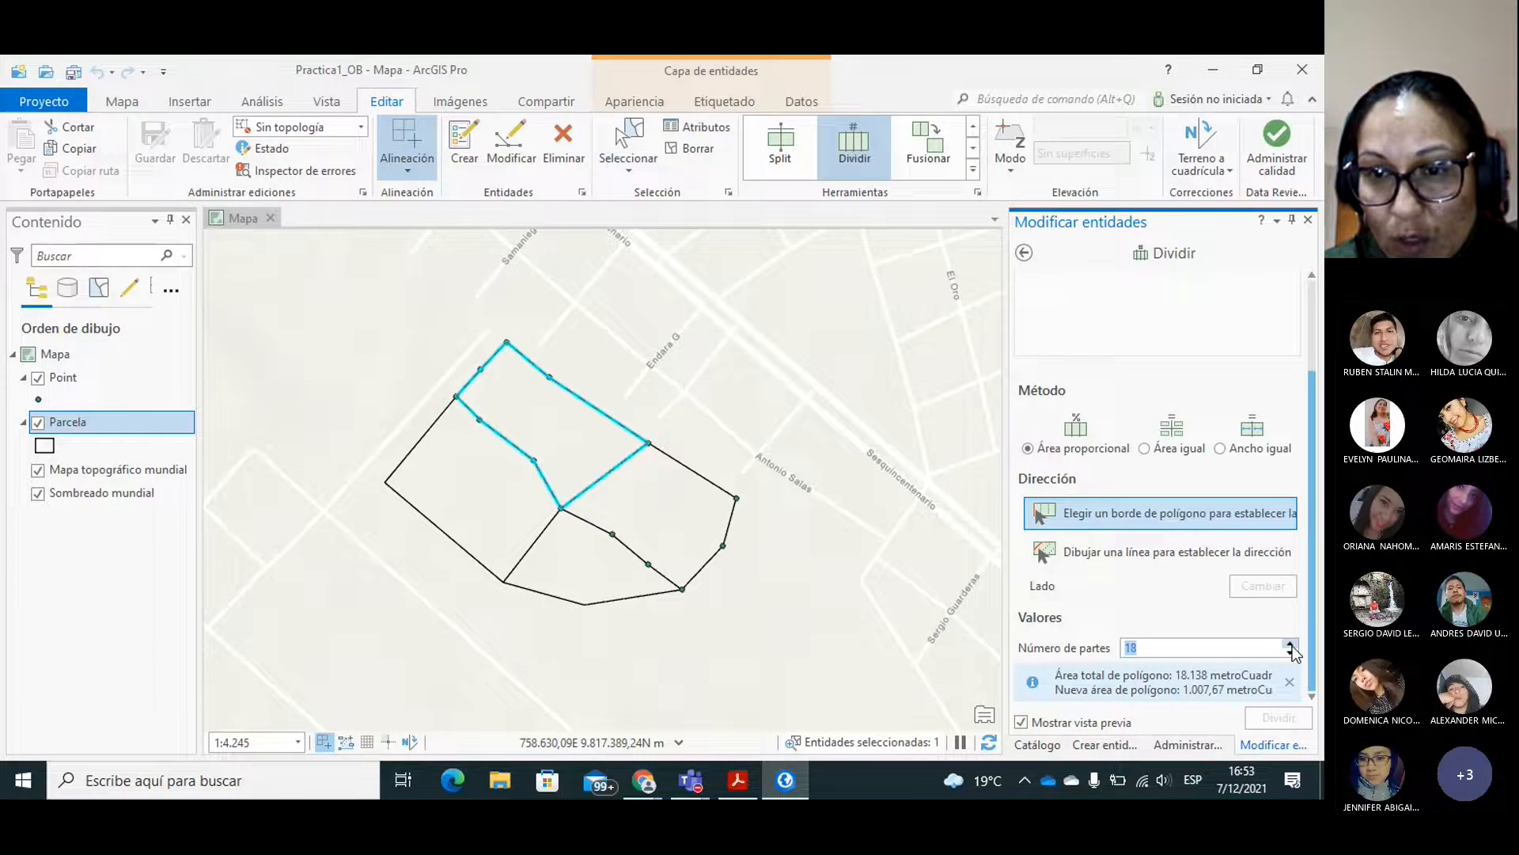
left_click(1290, 644)
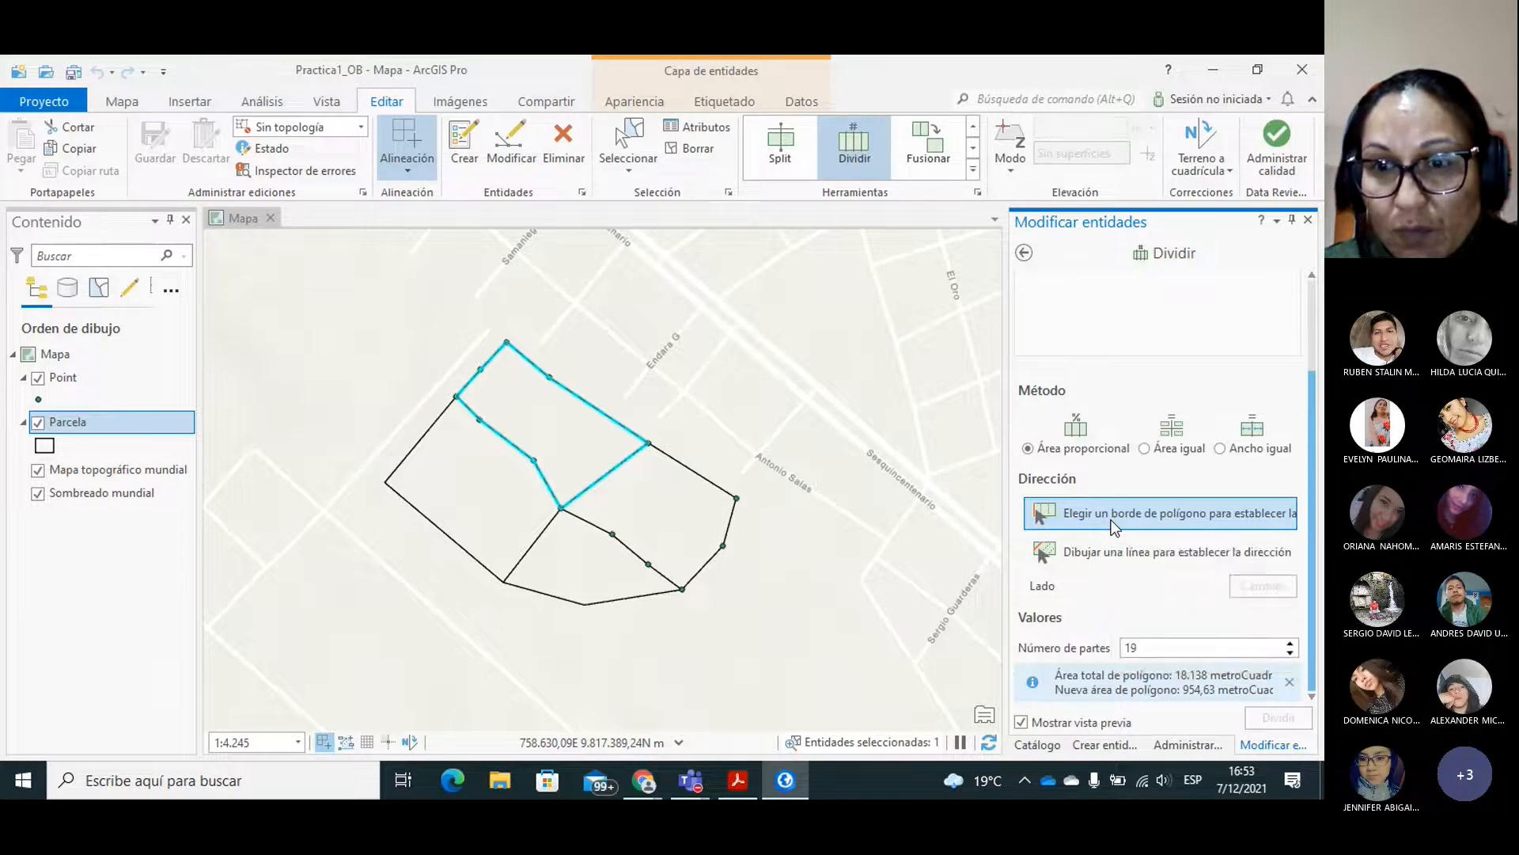
left_click(1107, 555)
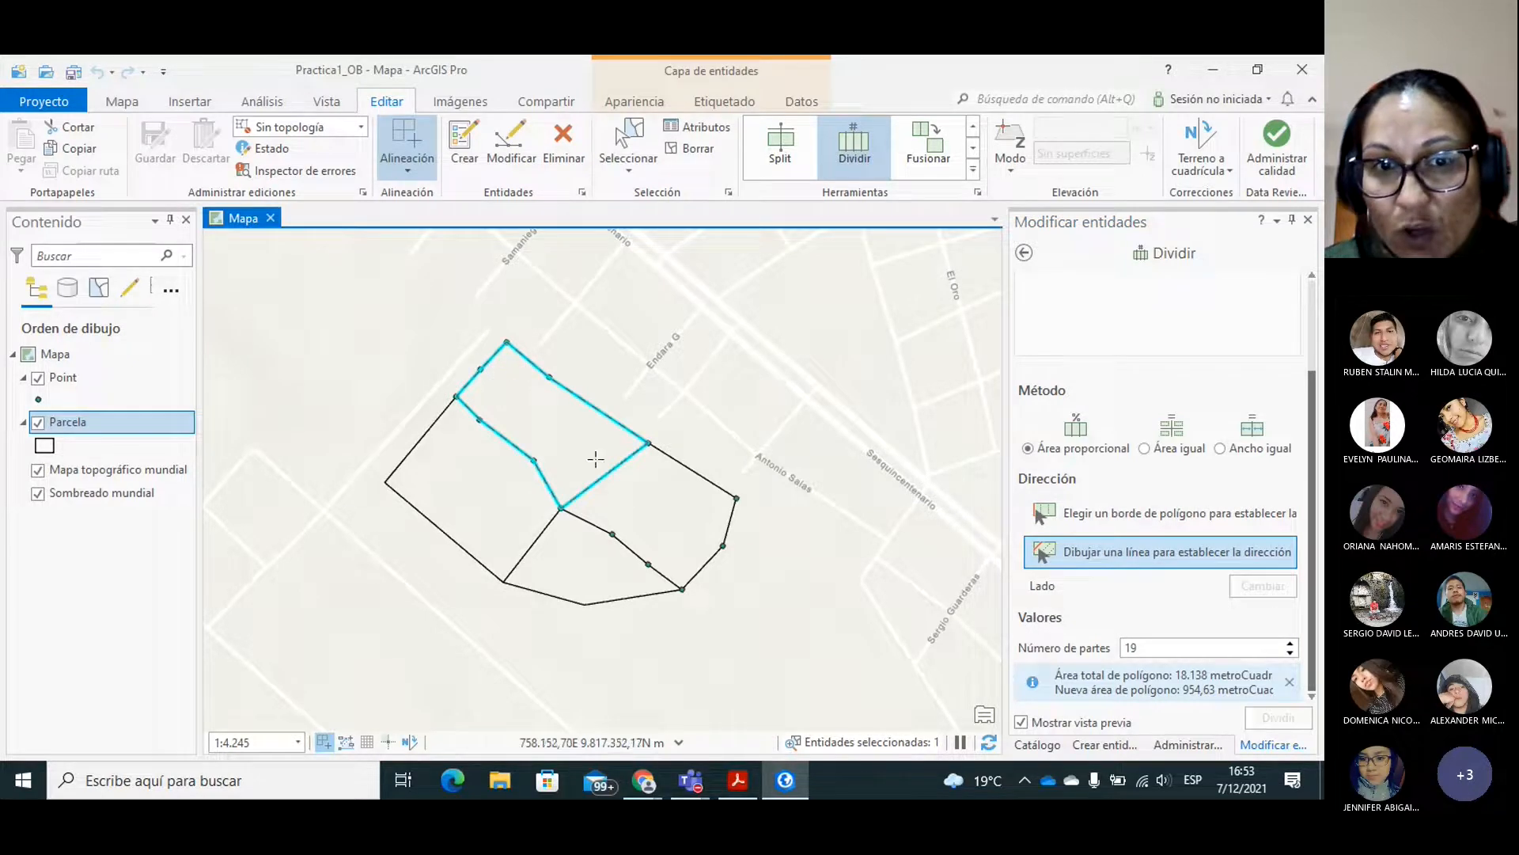
left_click(1145, 449)
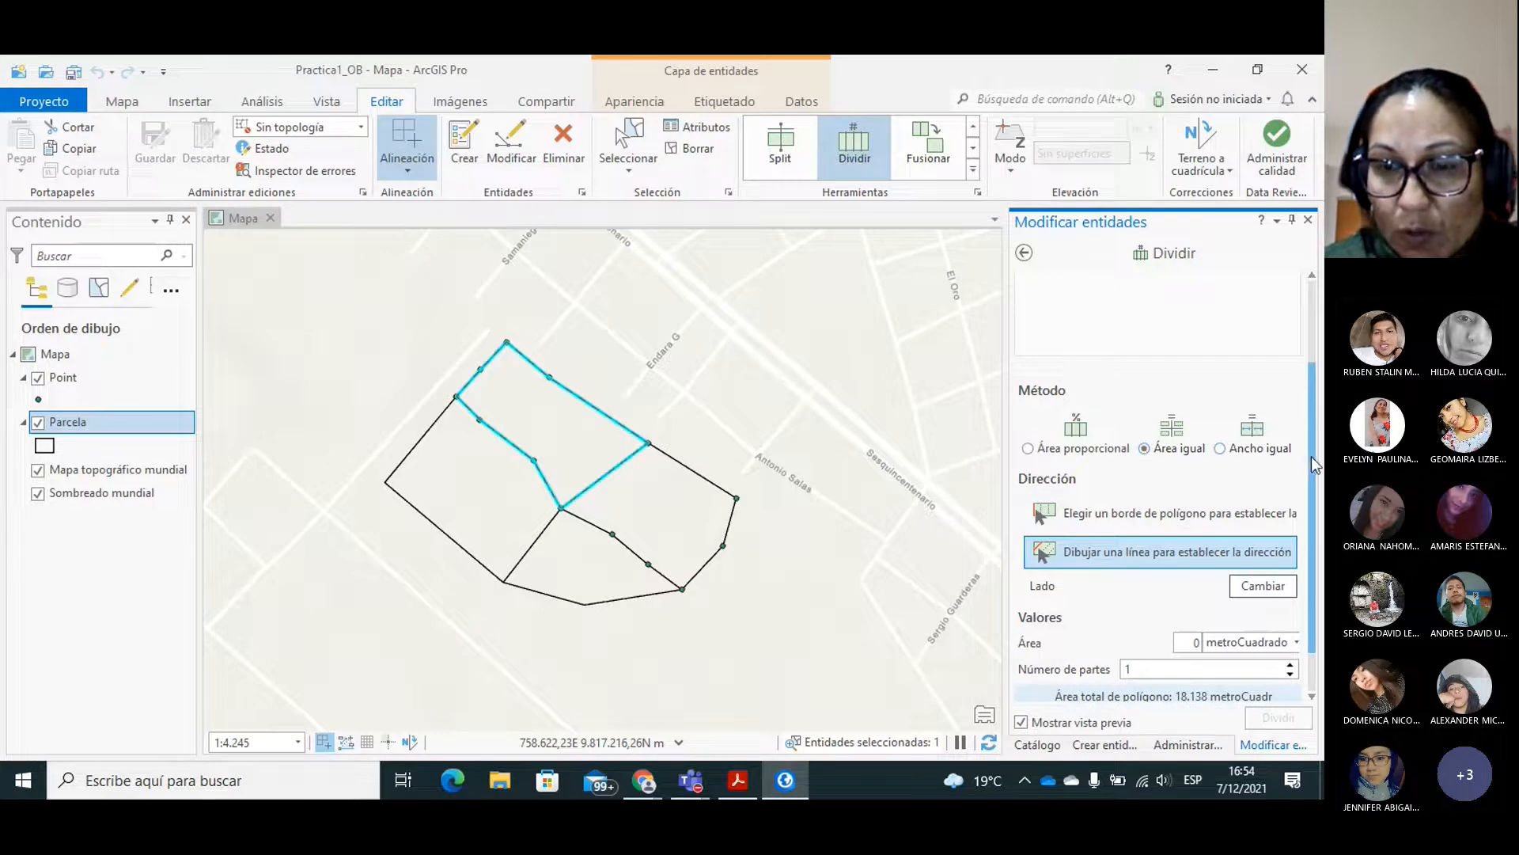
scroll(1266, 507, "down", 2)
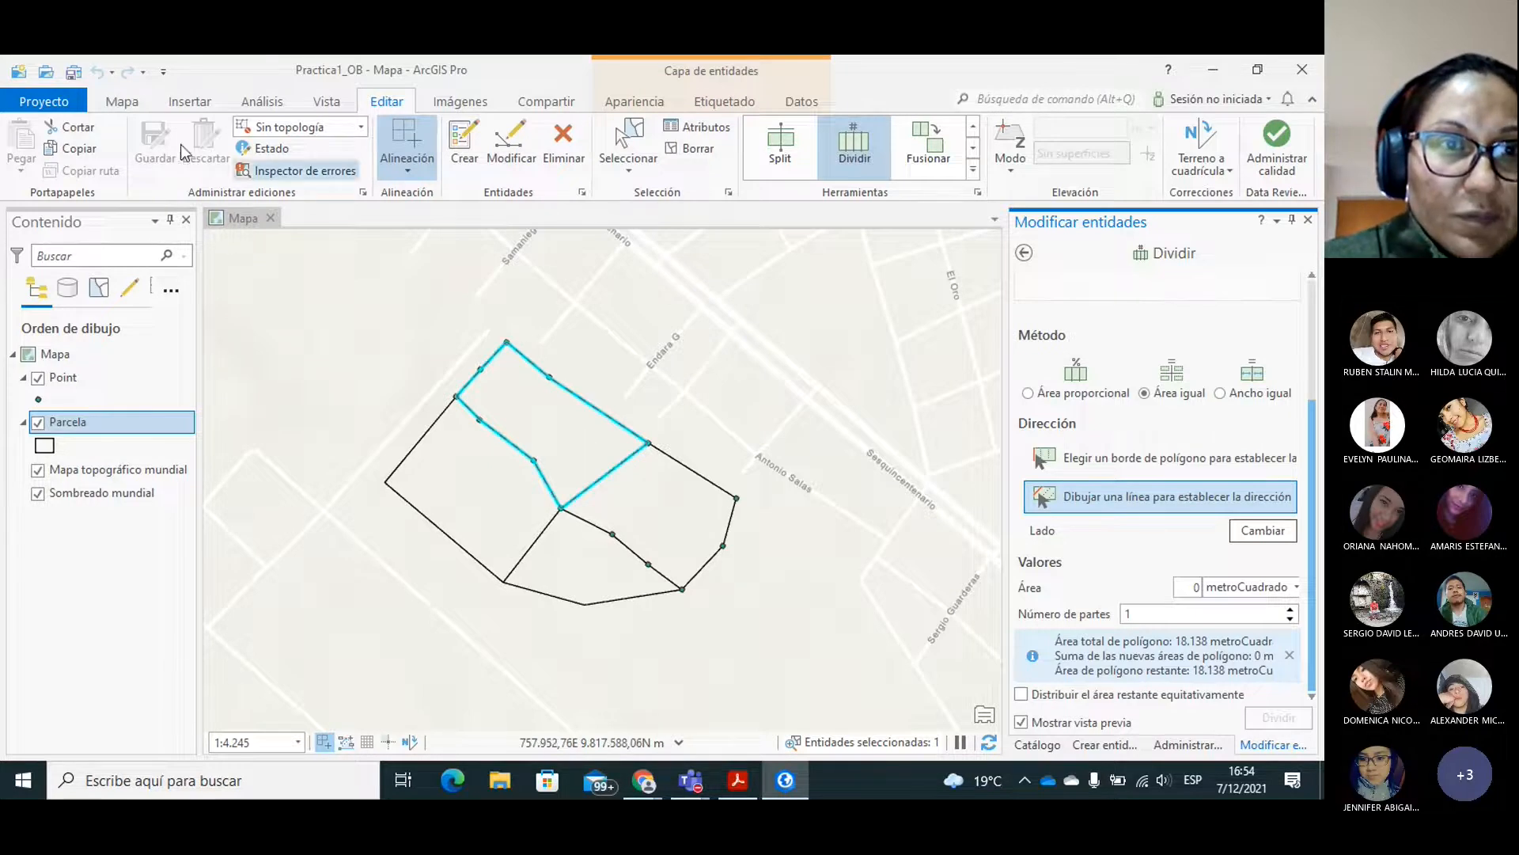
Open the attribute table of the Parcela layer to check the selected lot's area.
left_click(126, 103)
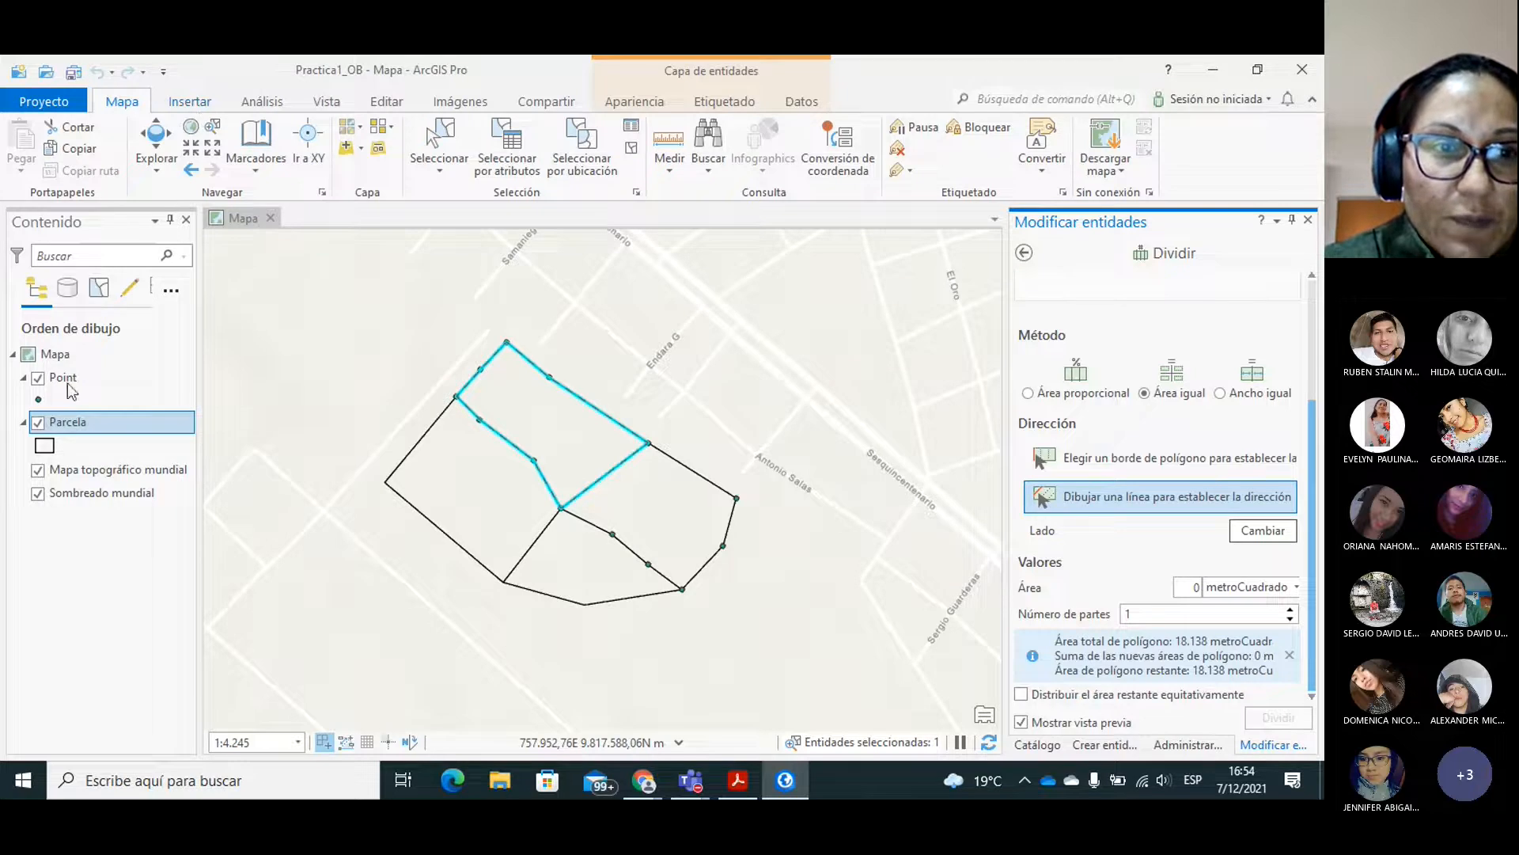
right_click(76, 422)
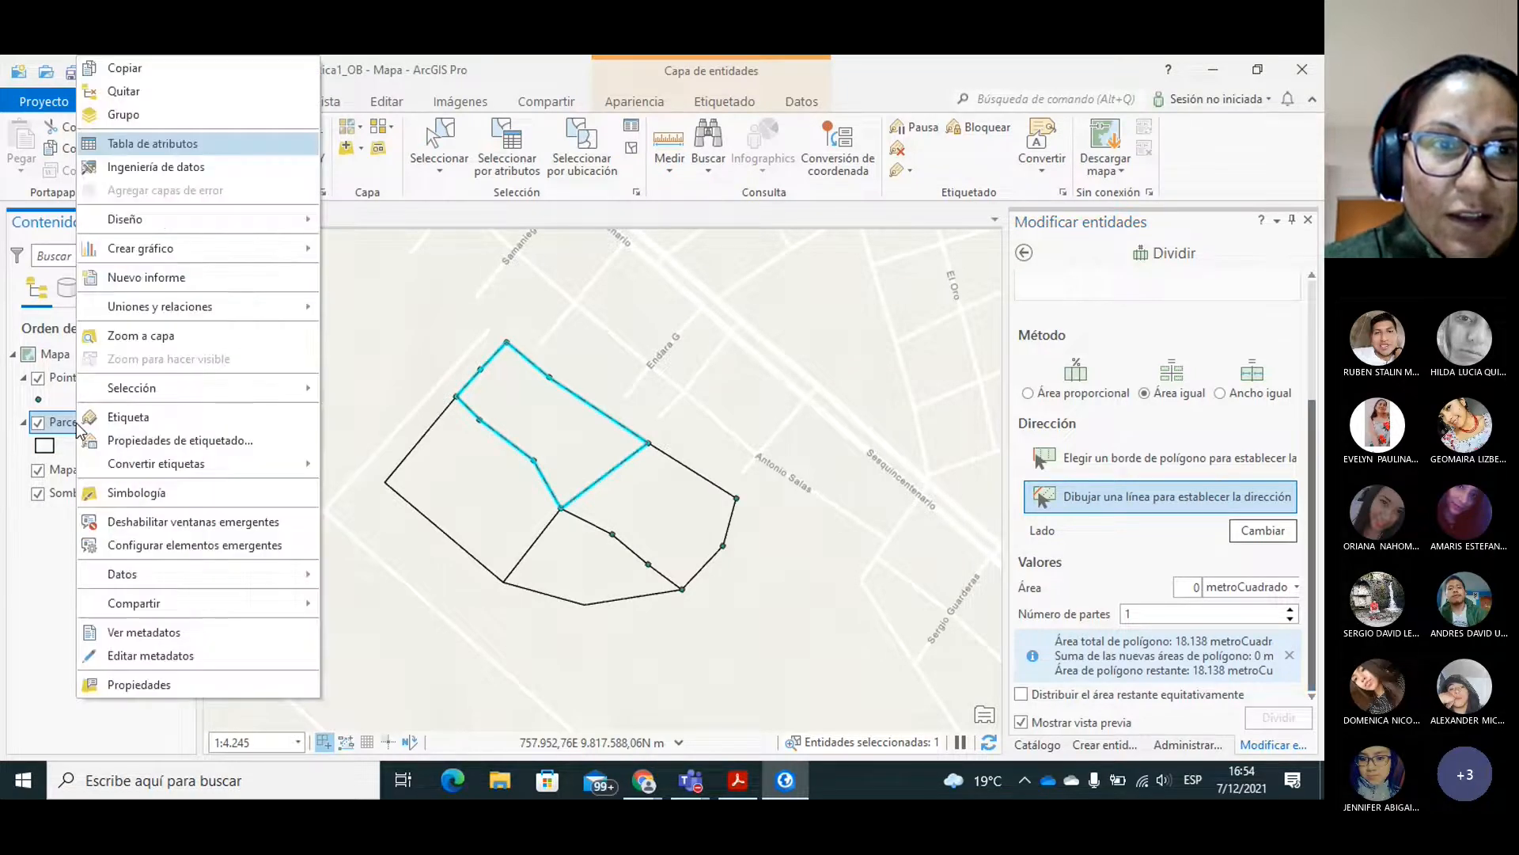
left_click(139, 146)
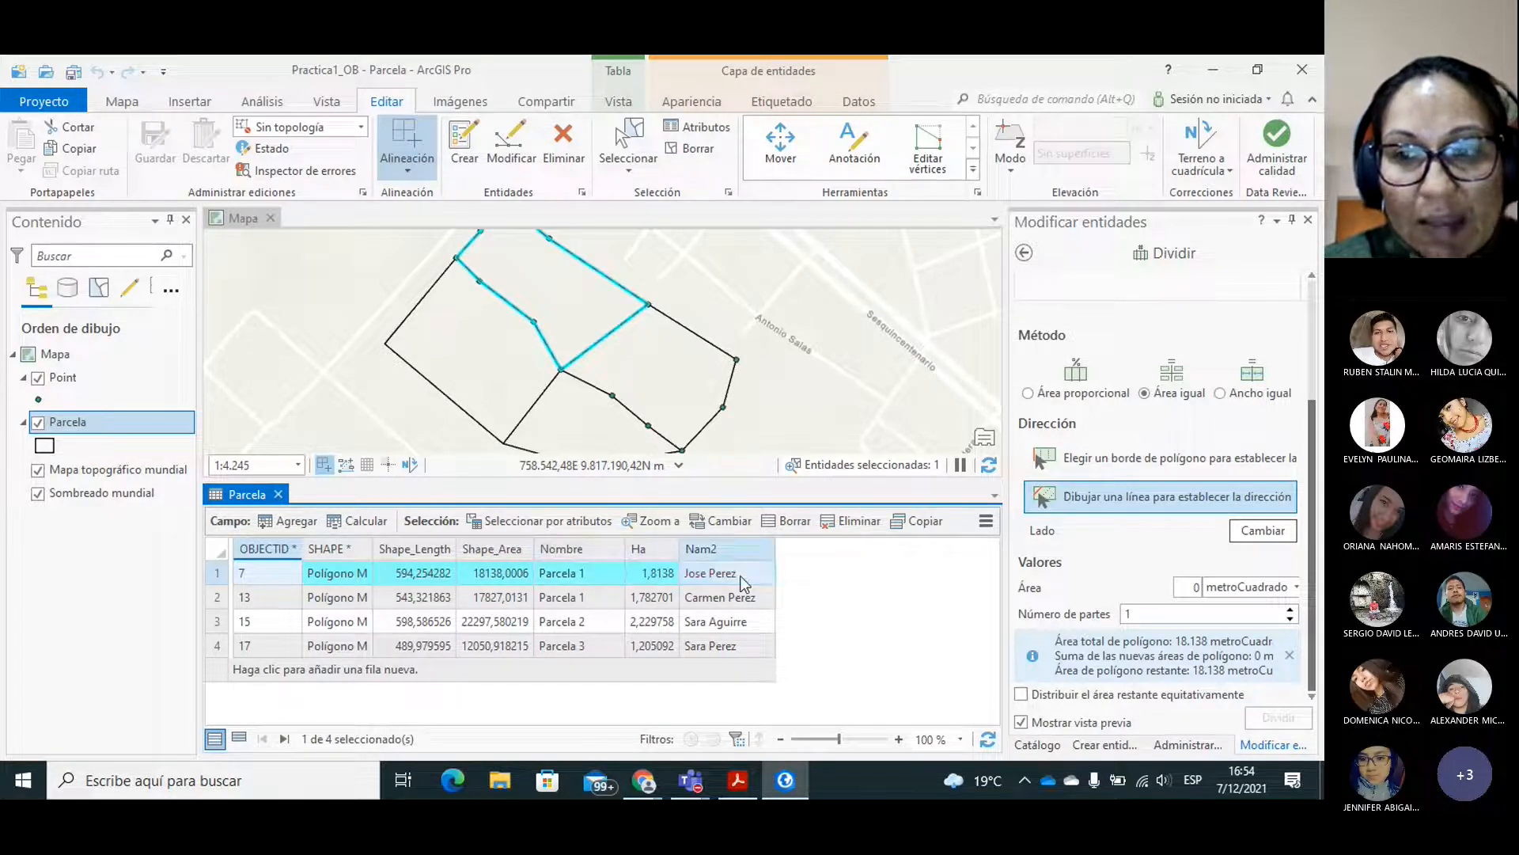
Set the division area to 300 metroCuadrado with 1 part, and enable distributing the remaining area equally.
left_click(1296, 588)
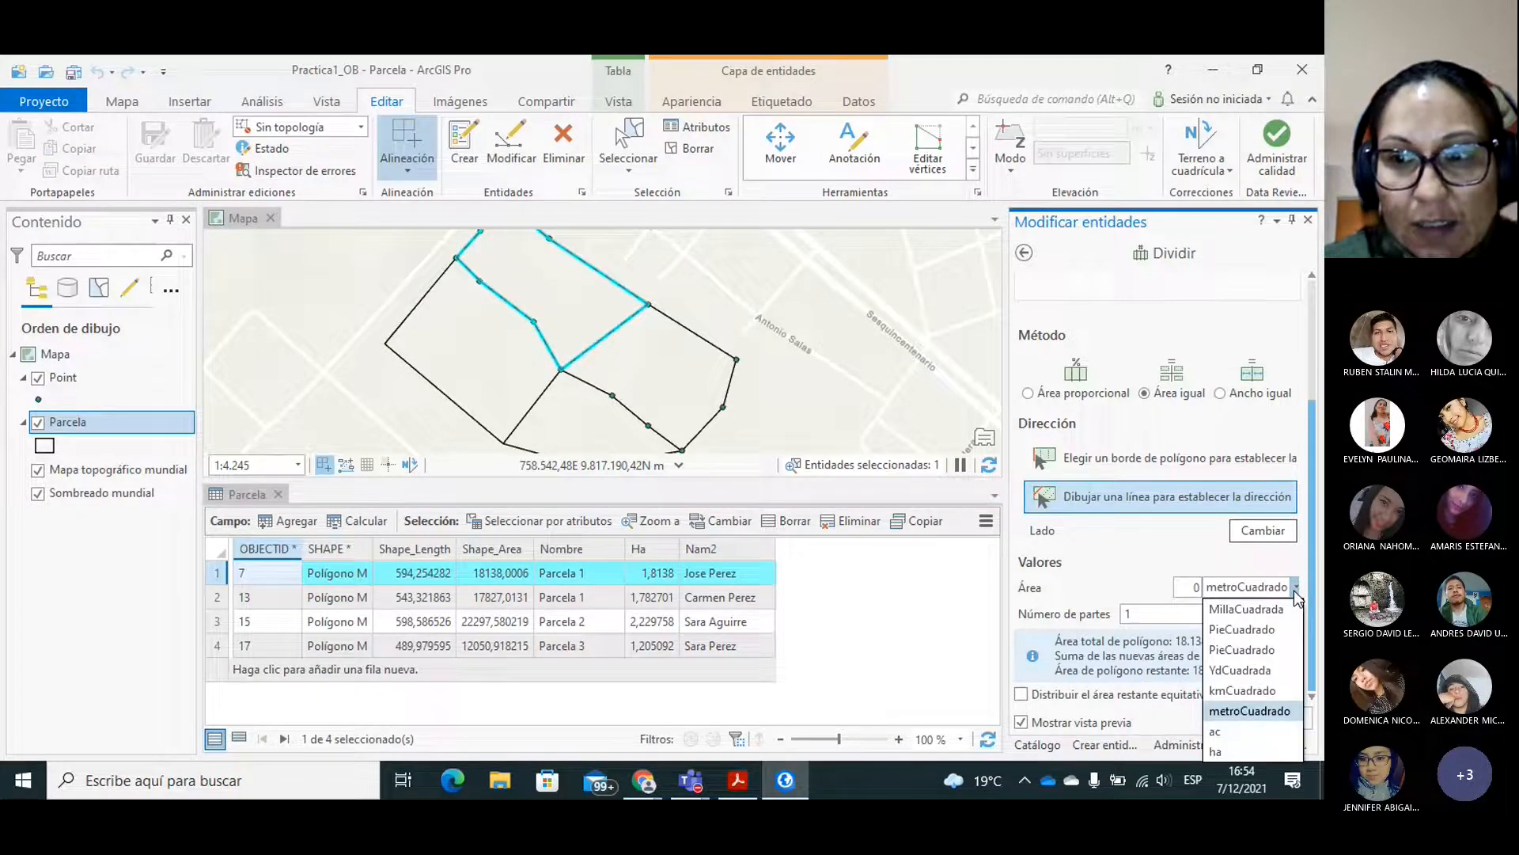
left_click(1233, 712)
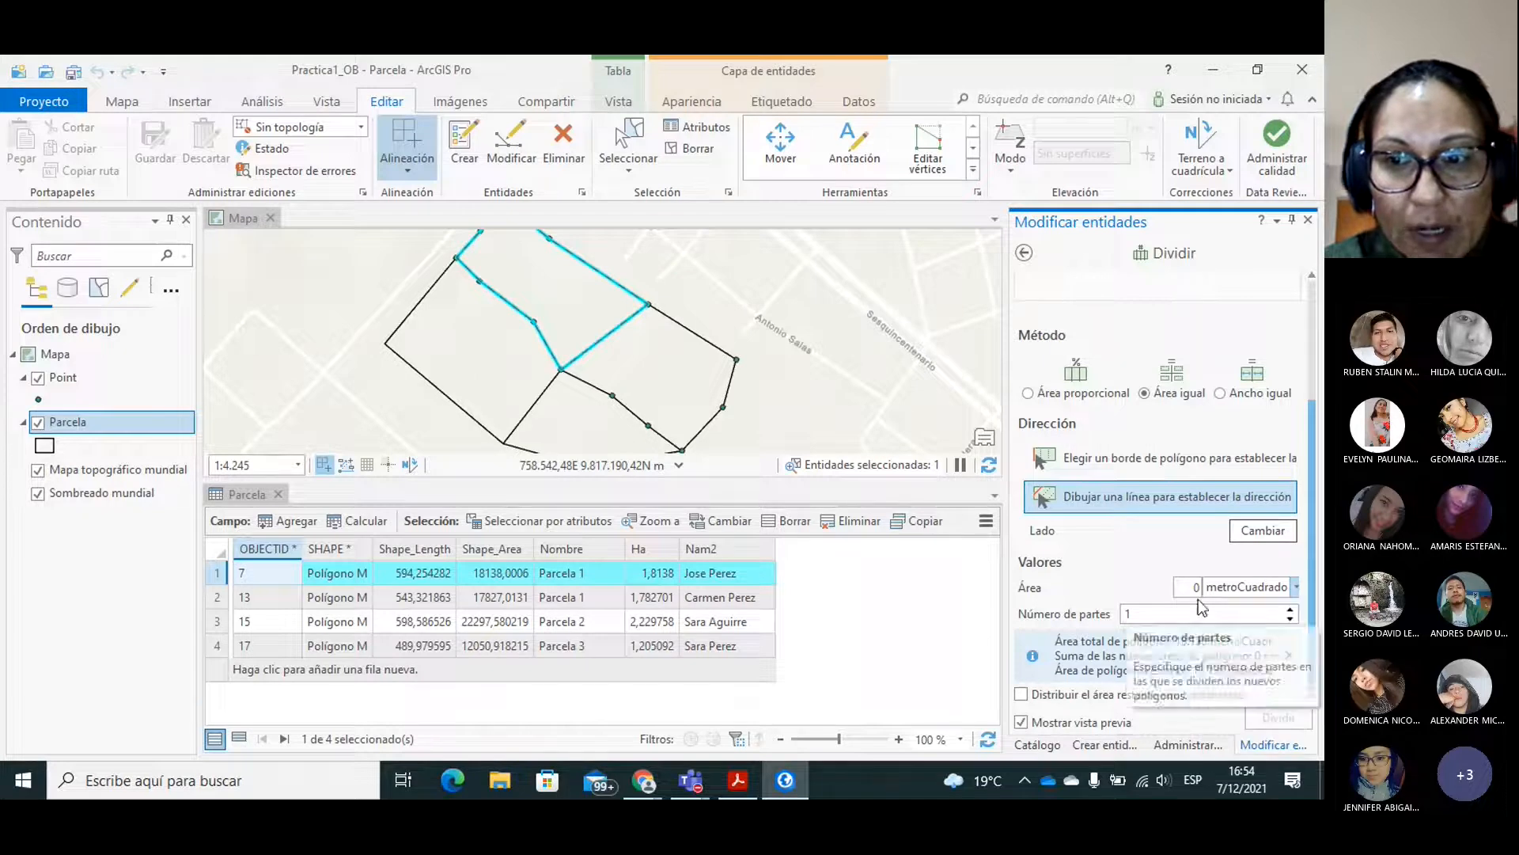
type("300")
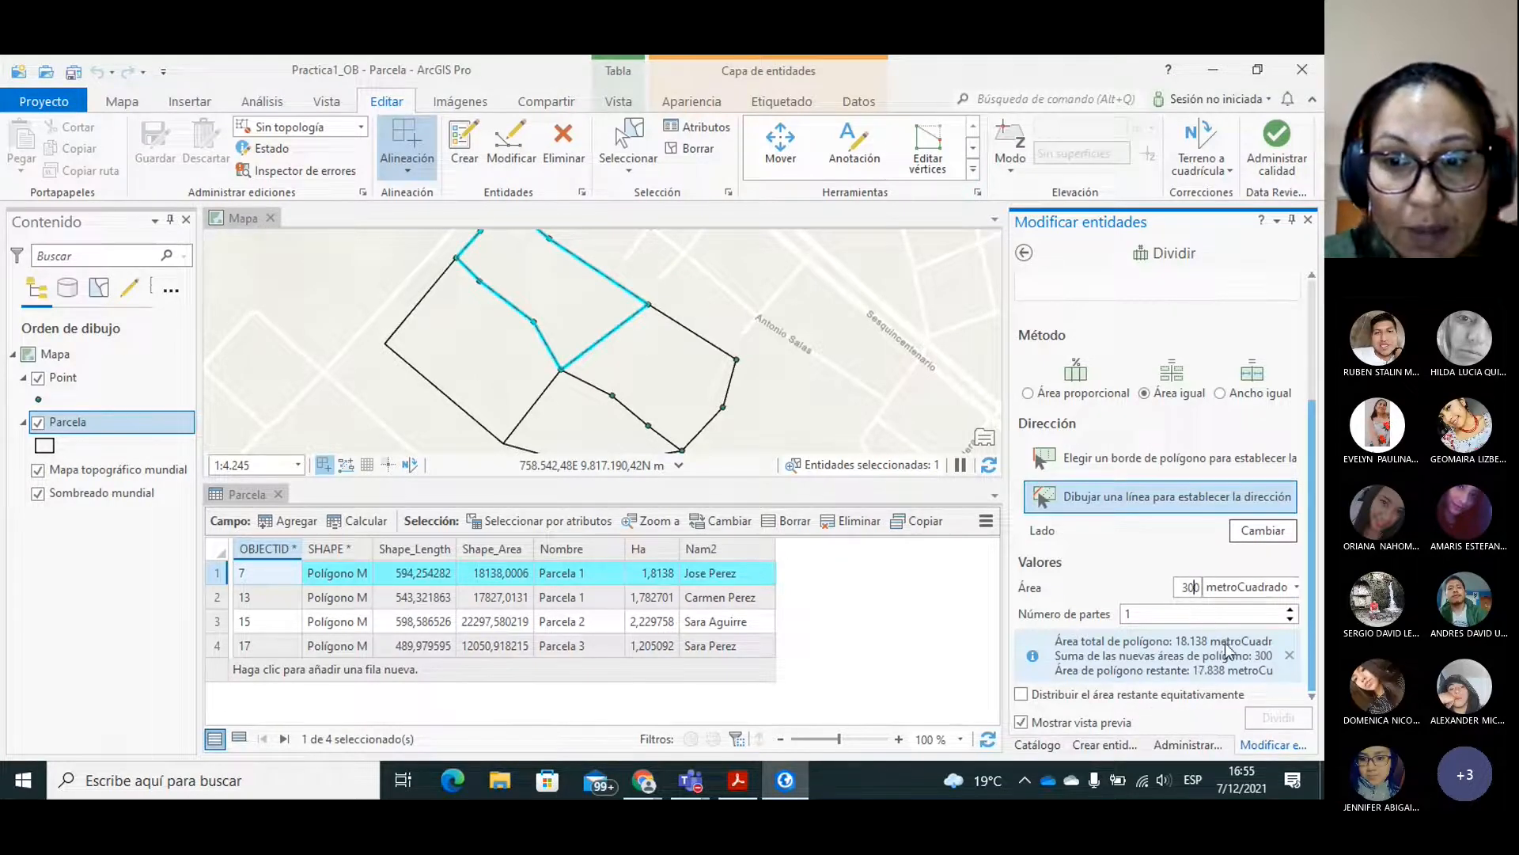
left_click(1124, 617)
type("1")
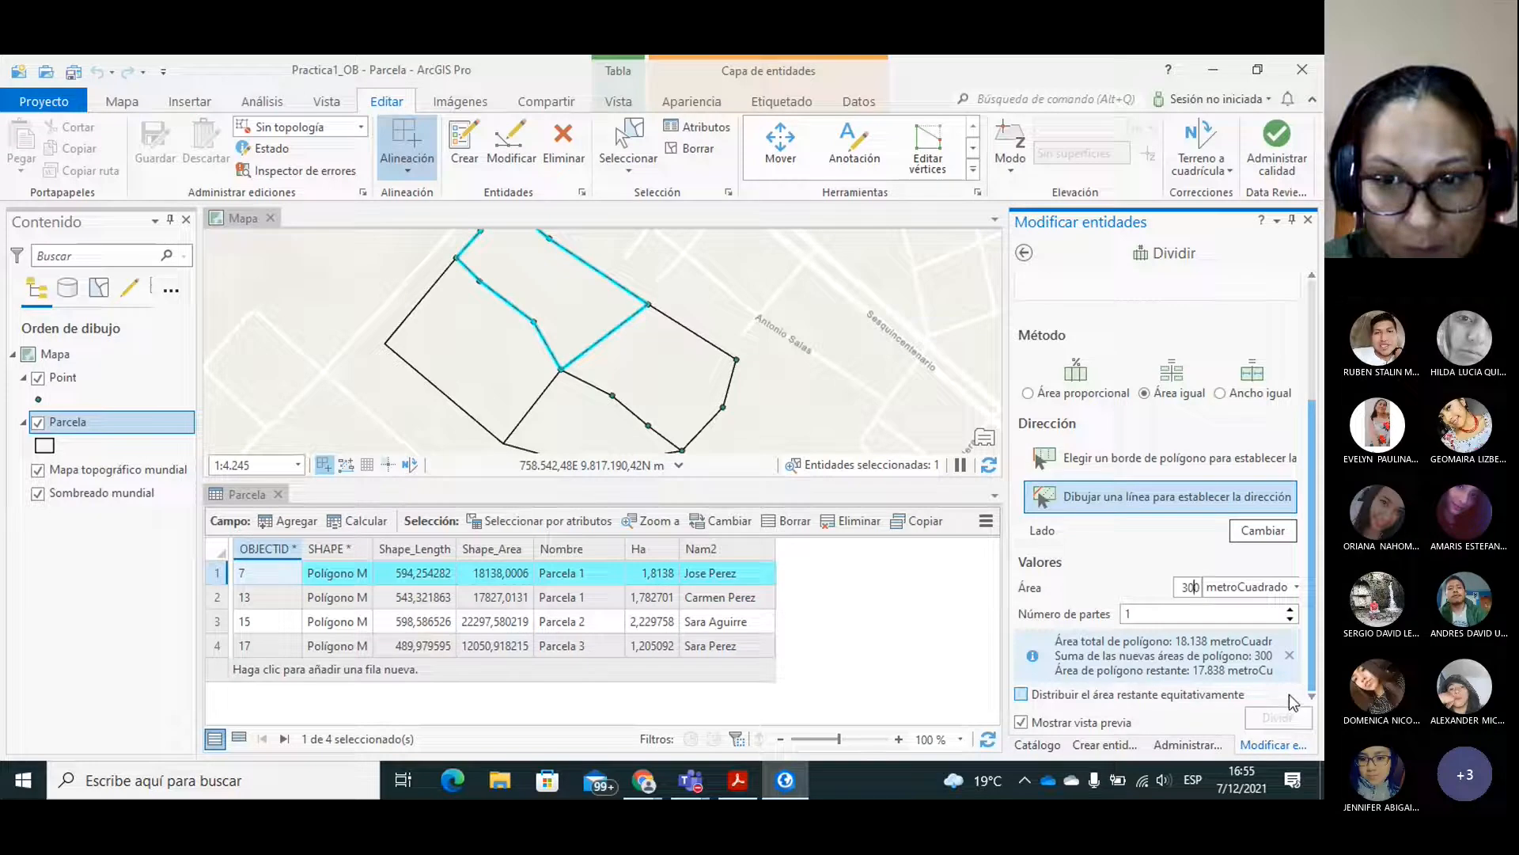
left_click(1022, 695)
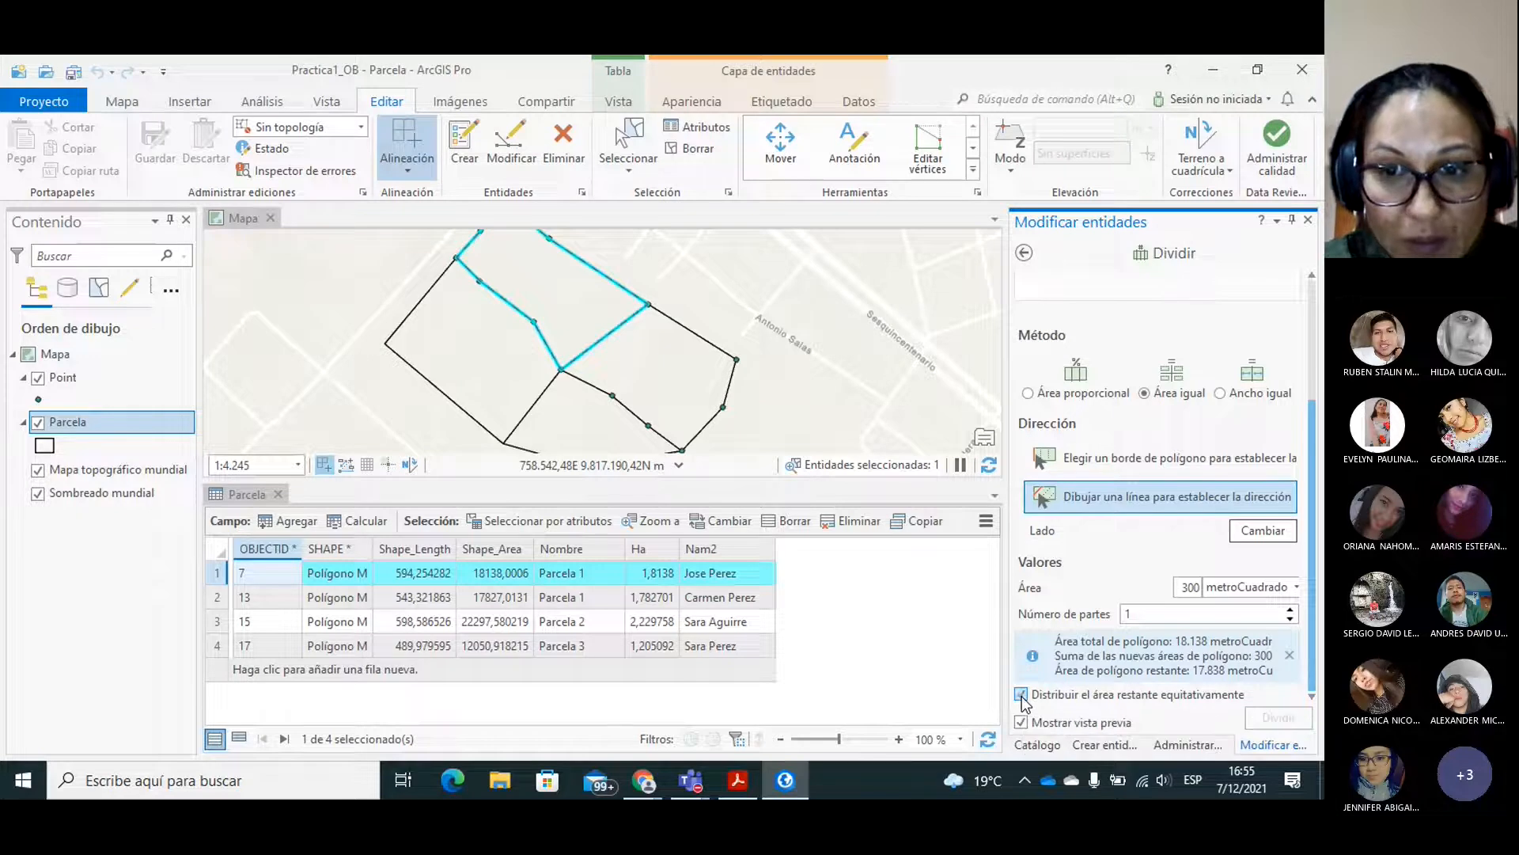
Raise the number of parts to 60 for the 300-square-metre division.
left_click(1290, 613)
left_click(1291, 613)
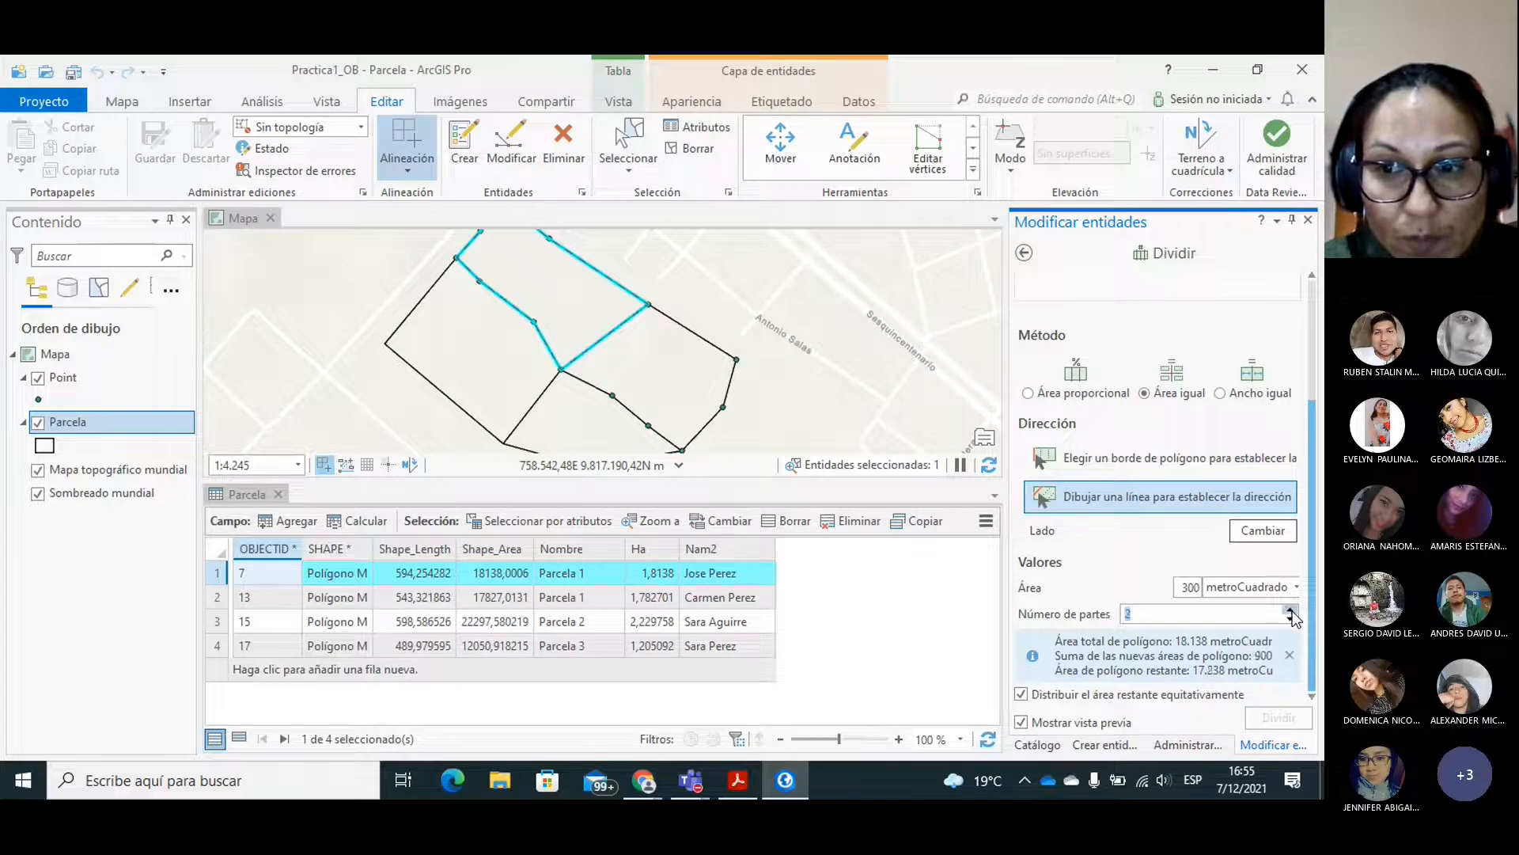
left_click(1290, 613)
left_click(1291, 613)
left_click(1291, 610)
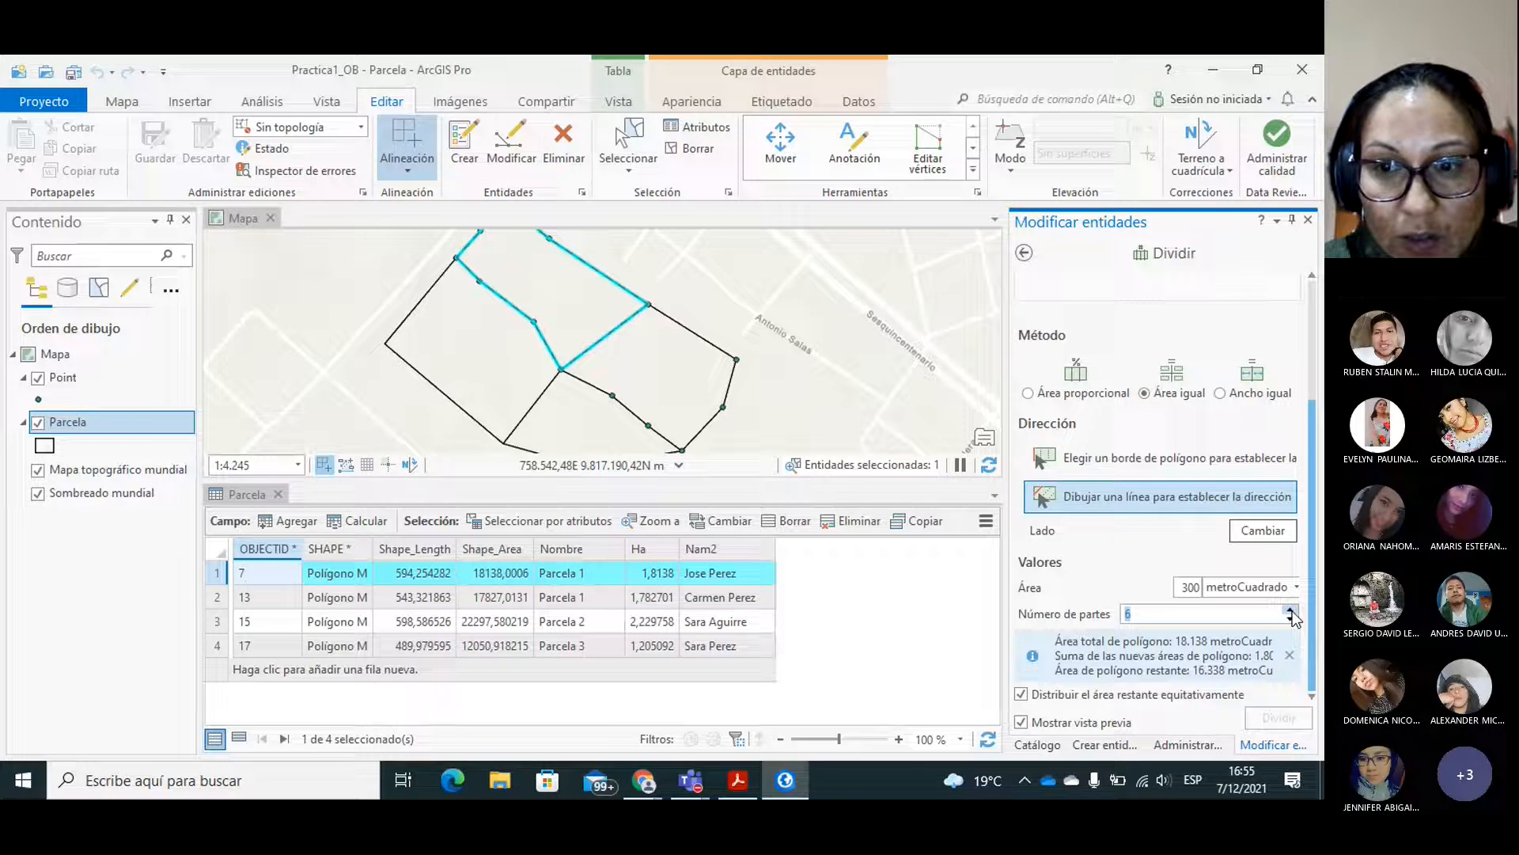
left_click(1291, 610)
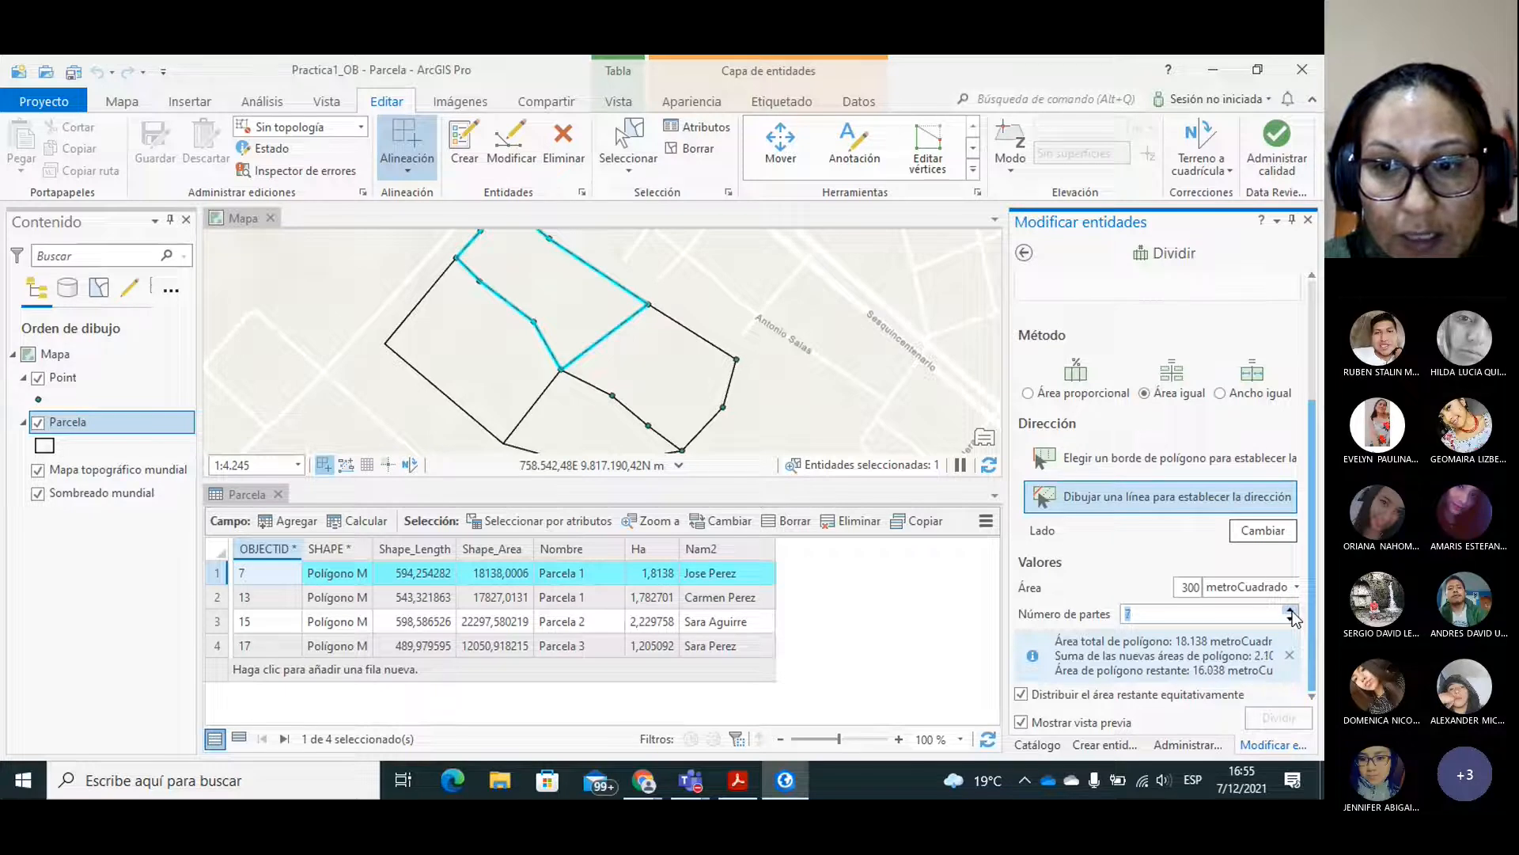
left_click(1291, 609)
left_click(1291, 609)
left_click(1290, 610)
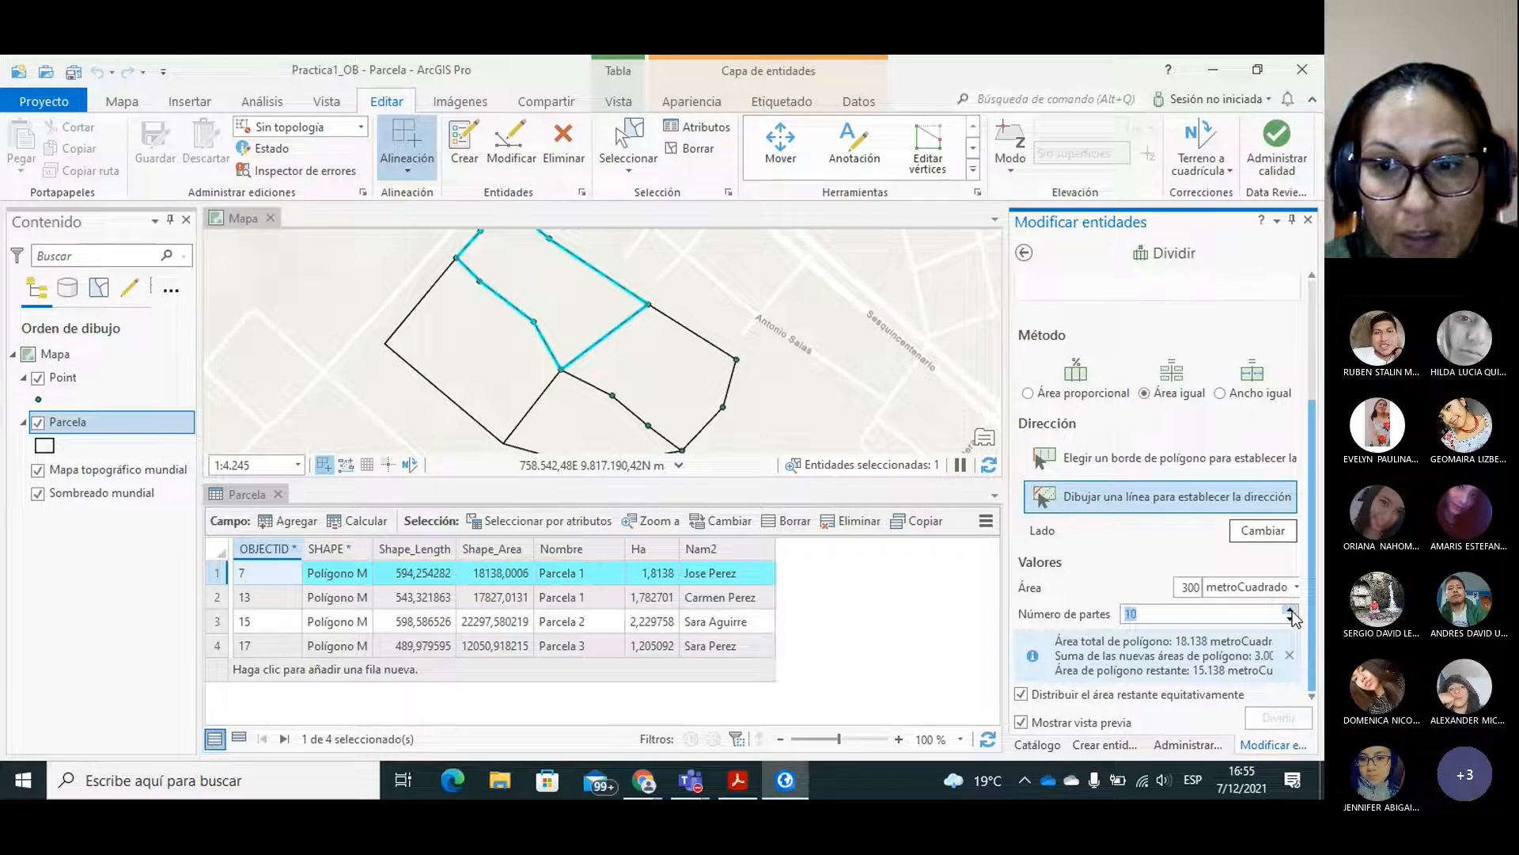
left_click(1291, 610)
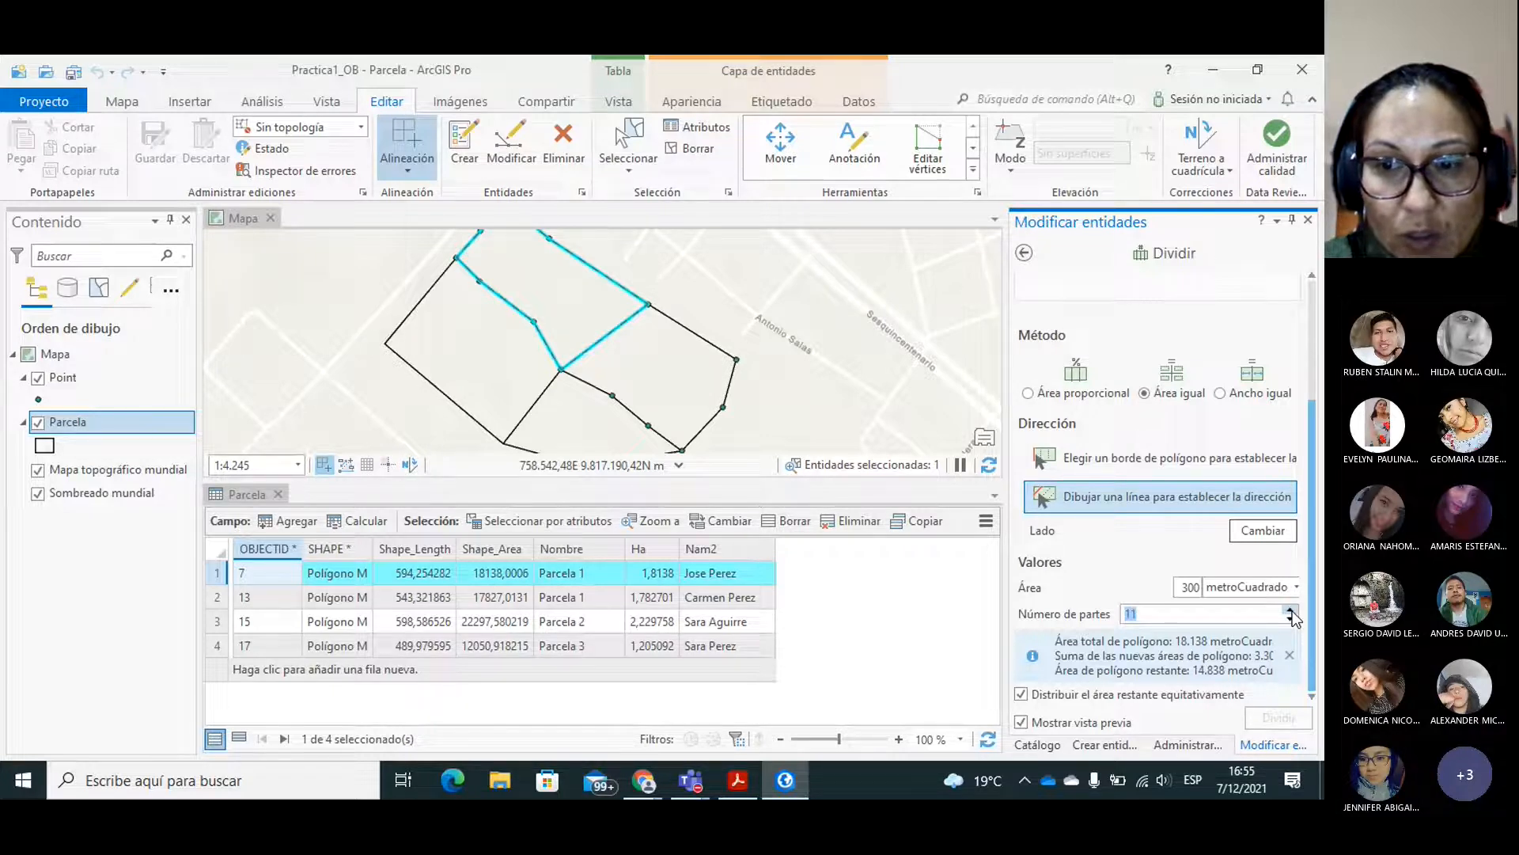
left_click(1291, 610)
left_click(1291, 609)
left_click(1290, 612)
left_click(1291, 611)
left_click(1291, 612)
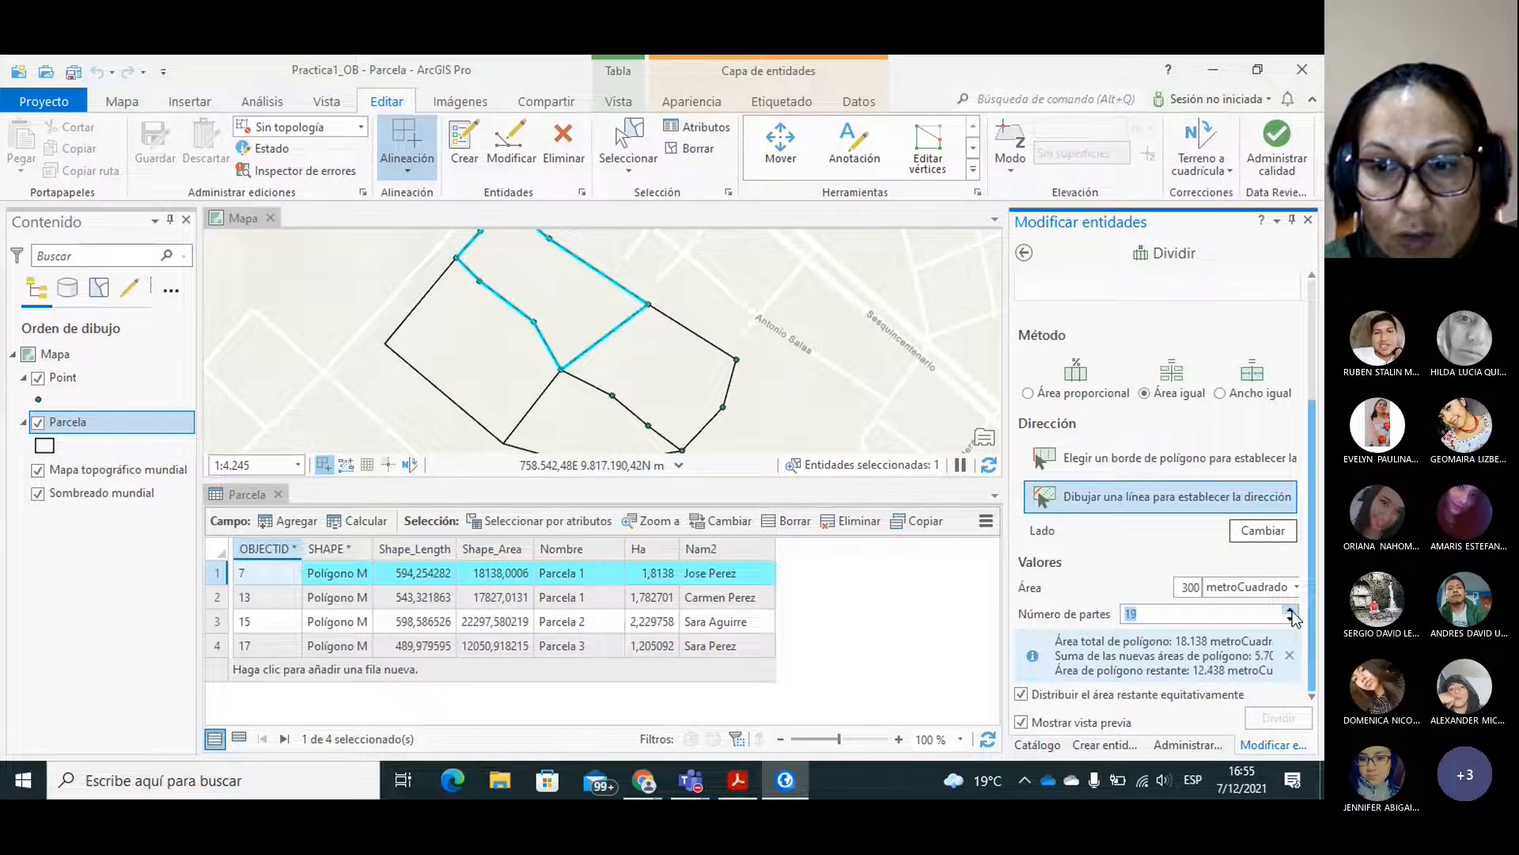
left_click(1291, 612)
left_click(1291, 612)
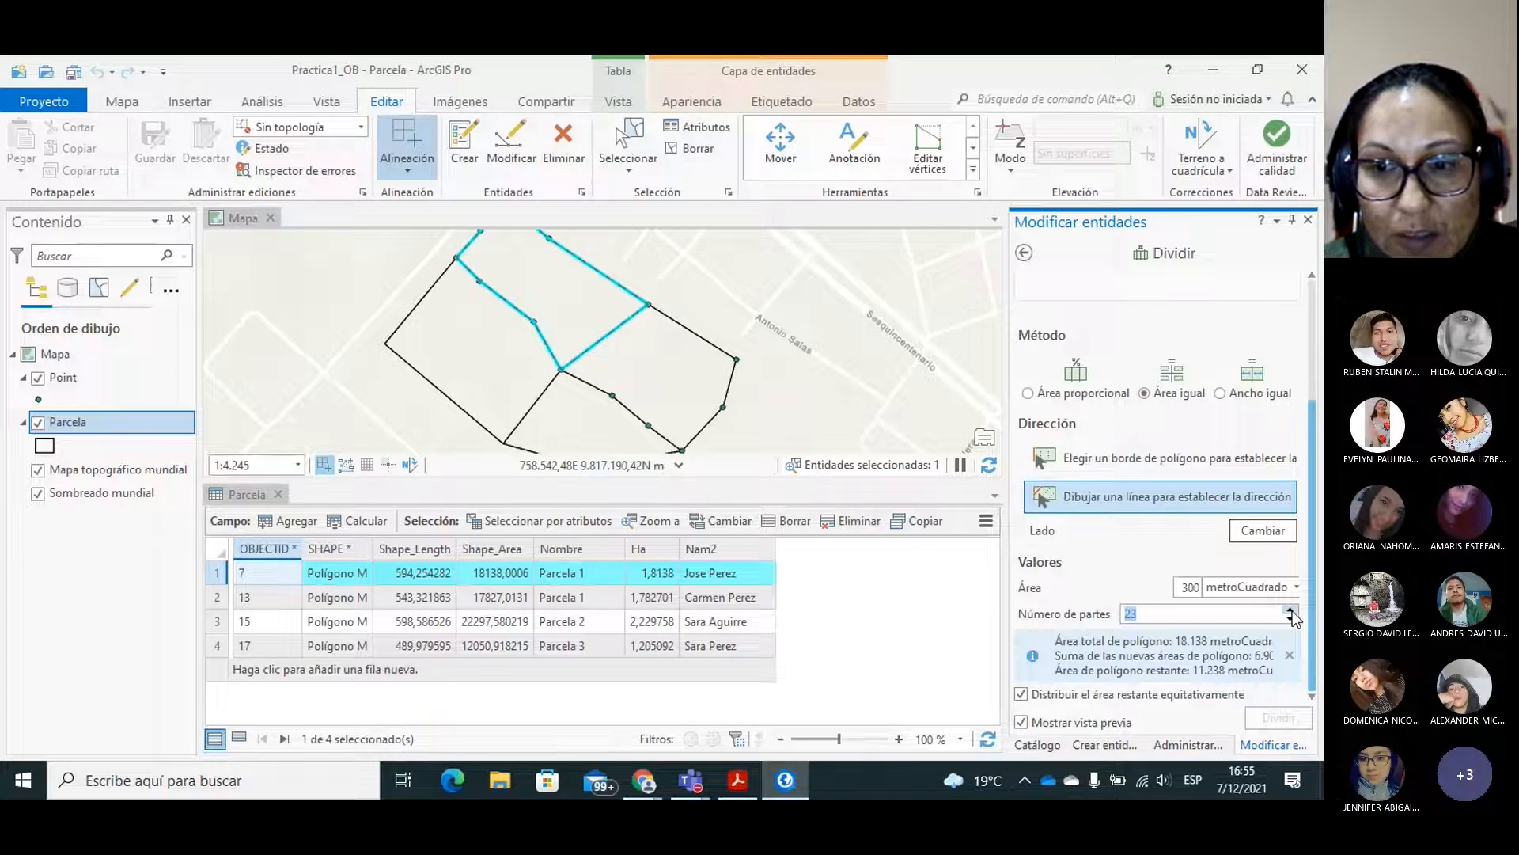
left_click(1291, 612)
left_click(1291, 611)
left_click(1291, 612)
left_click(1291, 612)
left_click(1291, 611)
left_click(1291, 612)
left_click(1291, 612)
left_click(1291, 612)
left_click(1291, 612)
left_click(1291, 611)
left_click(1291, 612)
left_click(1291, 612)
left_click(1290, 612)
left_click(1291, 612)
left_click(1291, 612)
left_click(1290, 612)
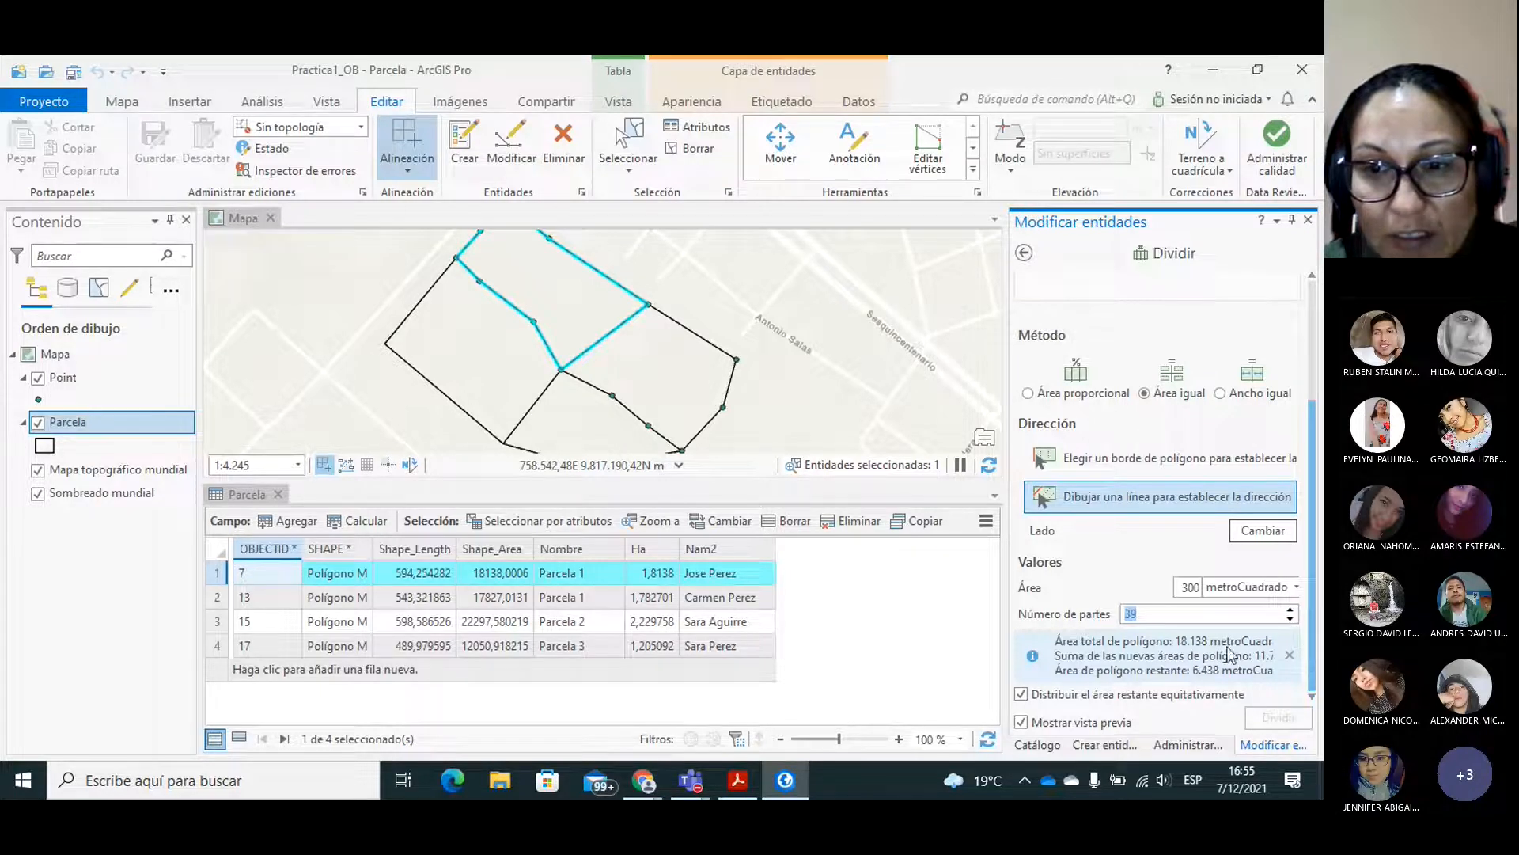
left_click(1291, 611)
left_click(1291, 610)
left_click(1291, 611)
left_click(1291, 611)
left_click(1290, 611)
left_click(1290, 611)
left_click(1291, 611)
left_click(1291, 611)
left_click(1291, 611)
left_click(1291, 611)
left_click(1291, 611)
left_click(1290, 611)
left_click(1290, 611)
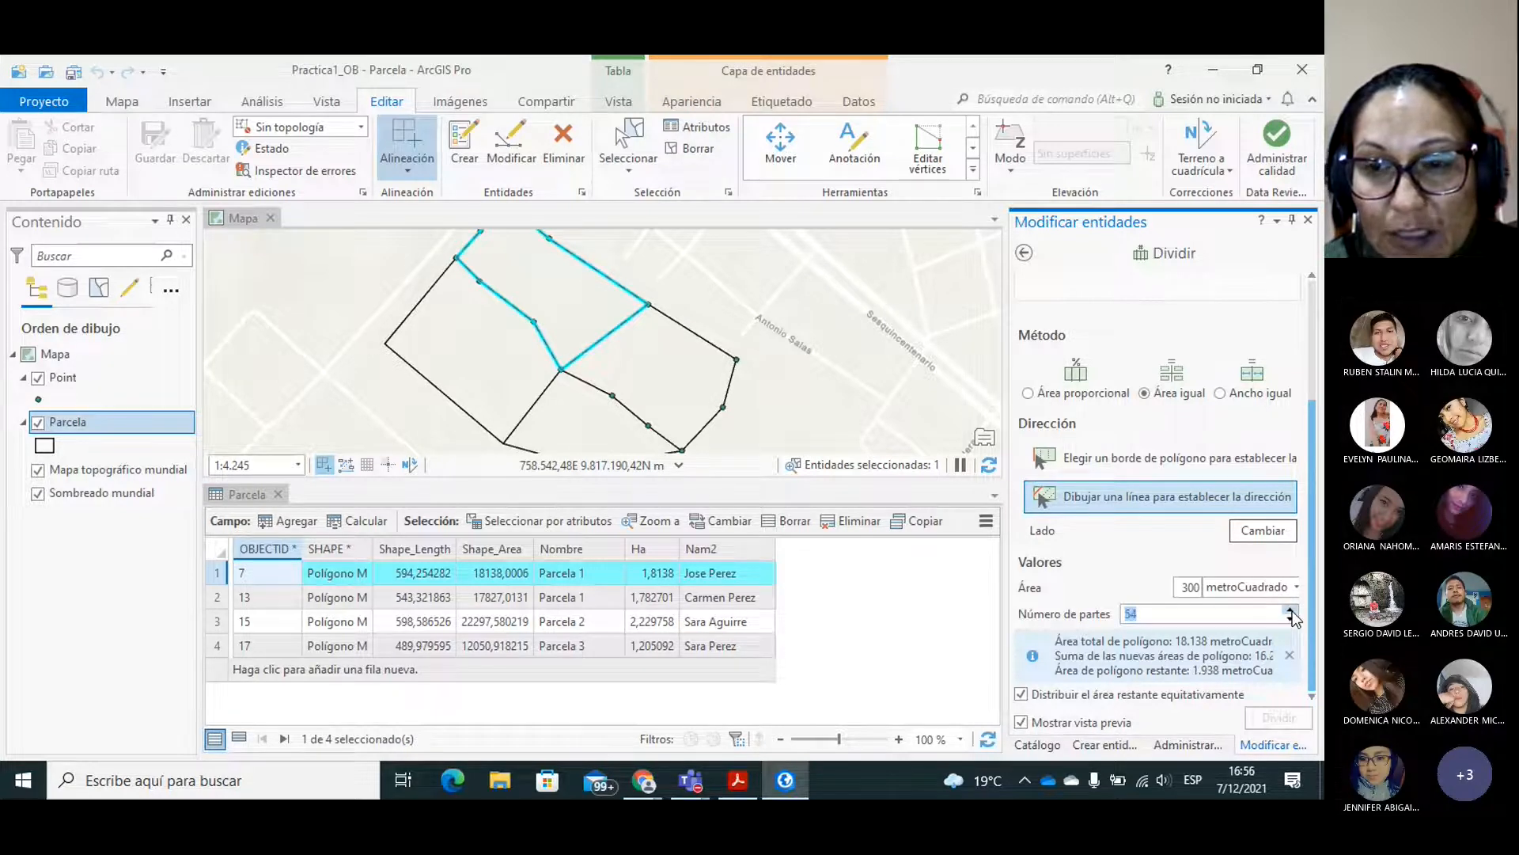
left_click(1291, 611)
left_click(1291, 611)
left_click(1291, 611)
left_click(1290, 611)
left_click(1291, 610)
left_click(1290, 611)
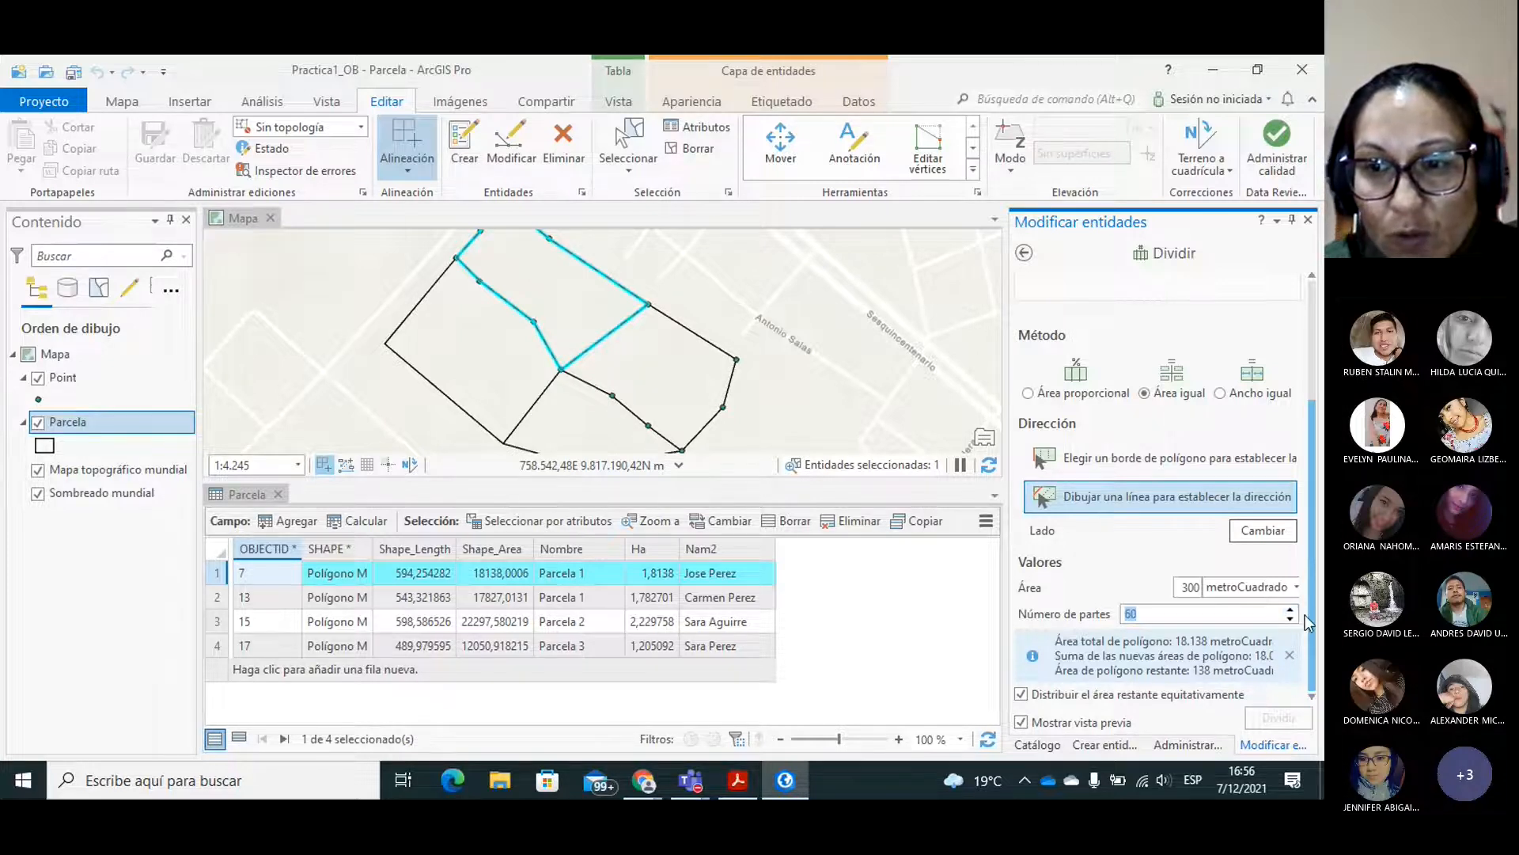
left_click(1290, 611)
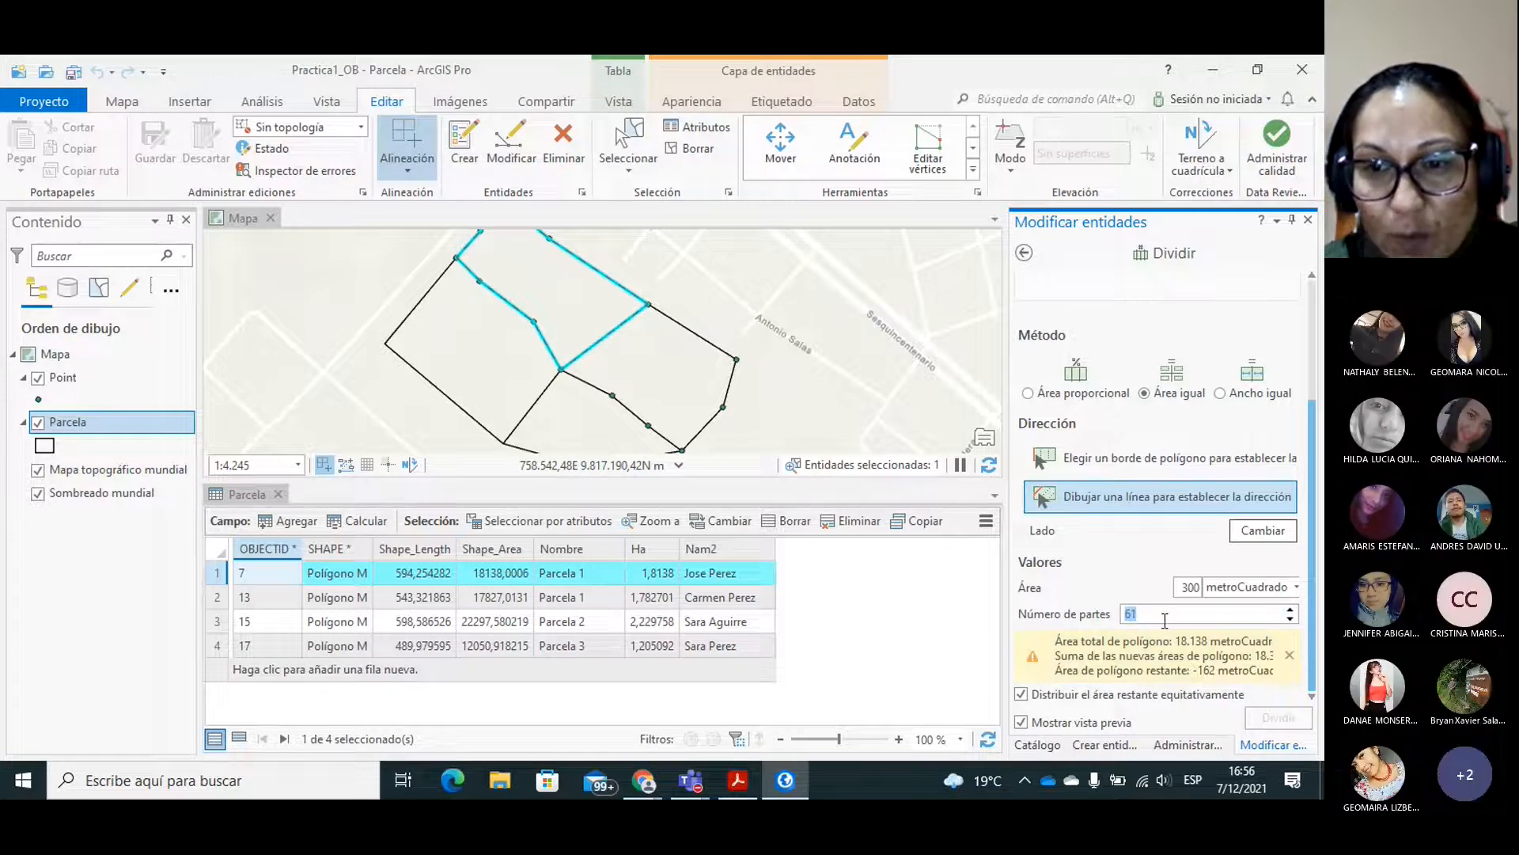
left_click(1291, 619)
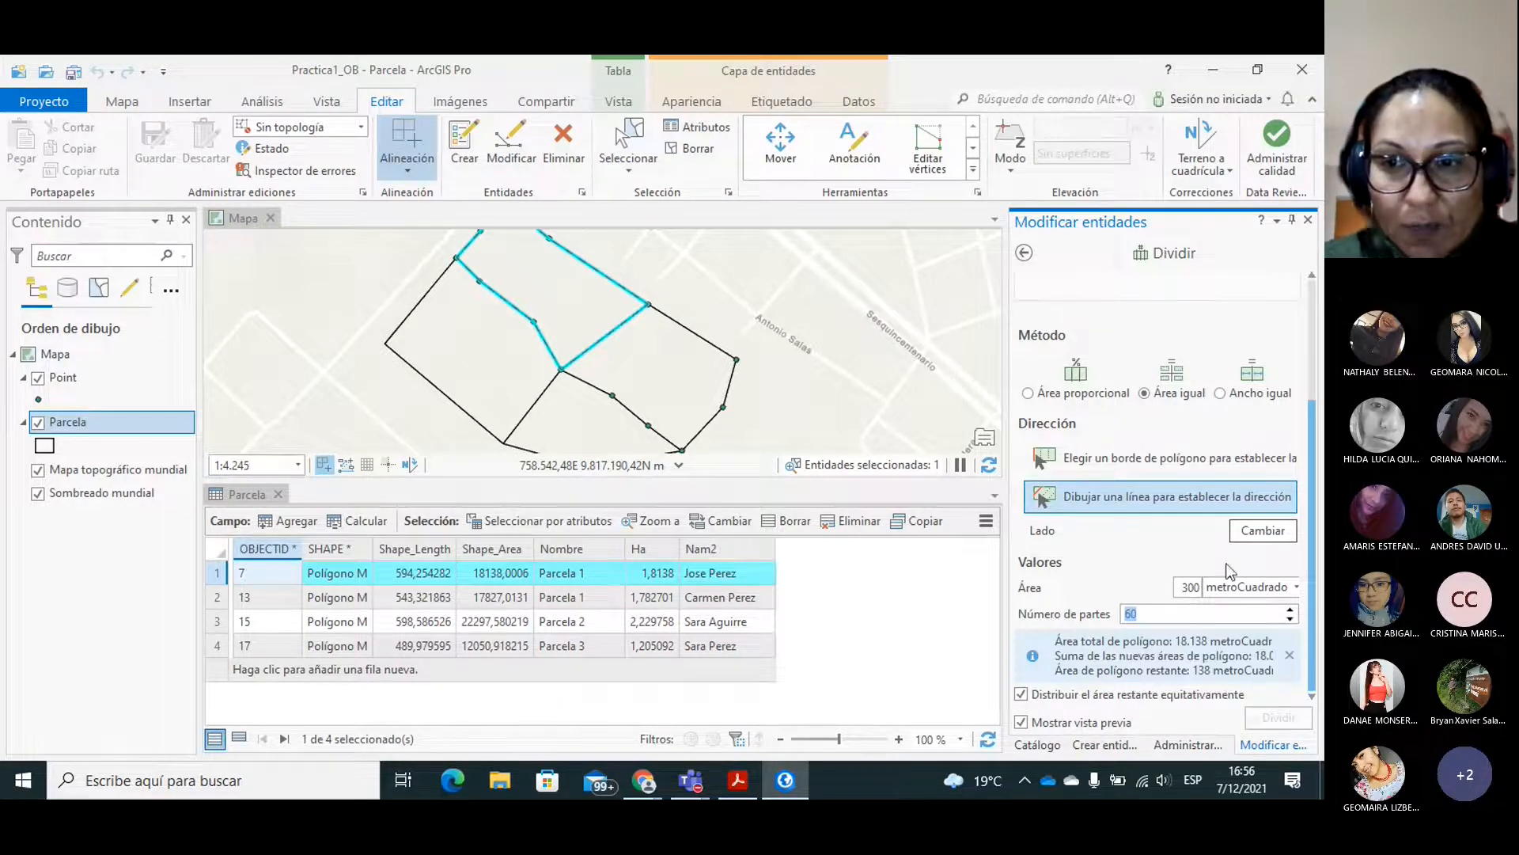
Change the area per part to 800 square metres and reduce the number of parts to 22.
left_click_drag(1184, 587, 1191, 587)
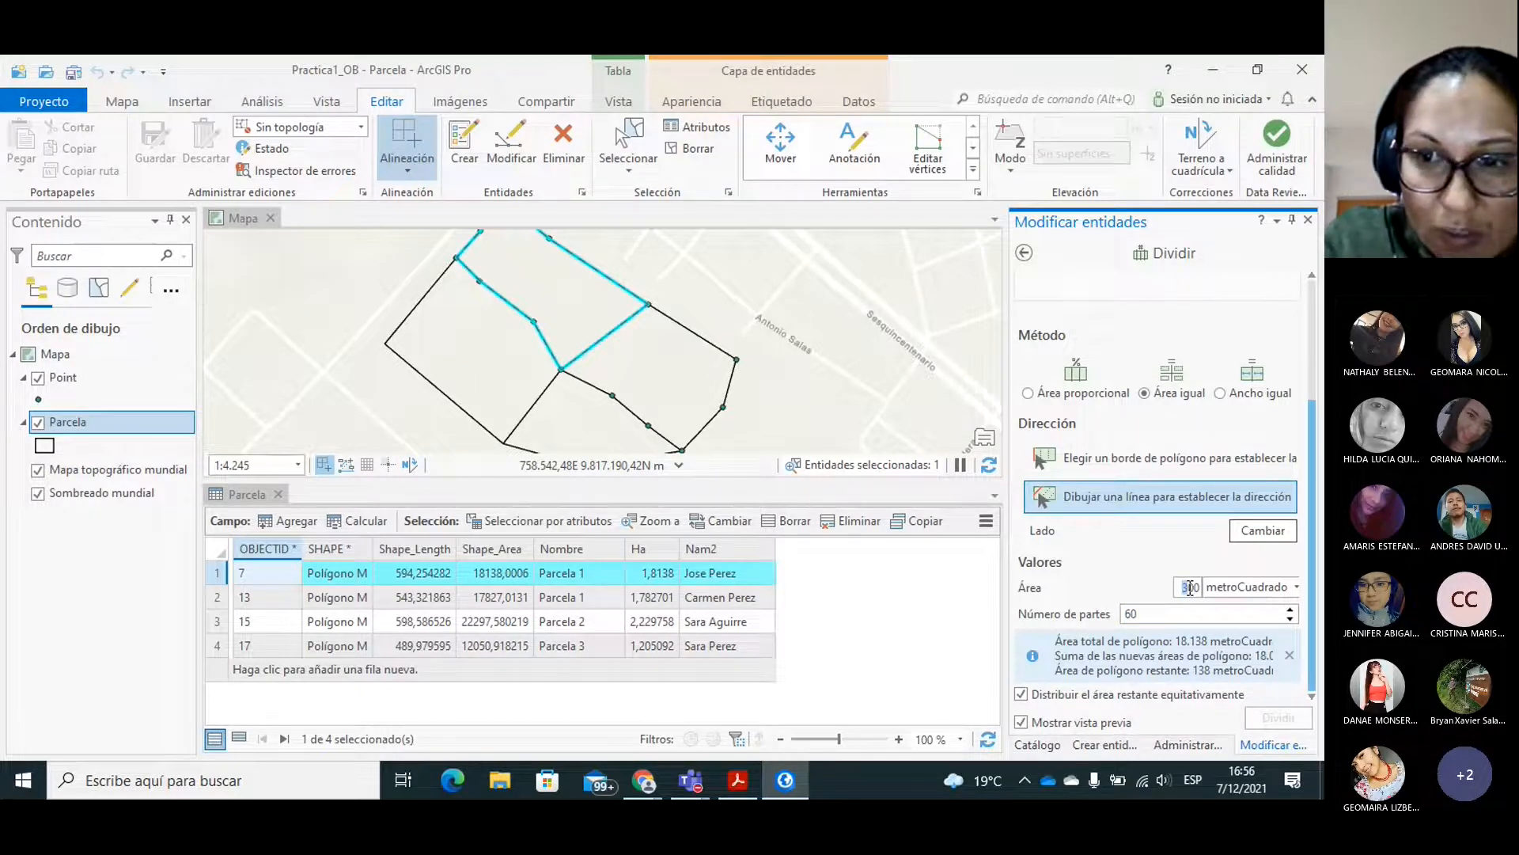
type("8")
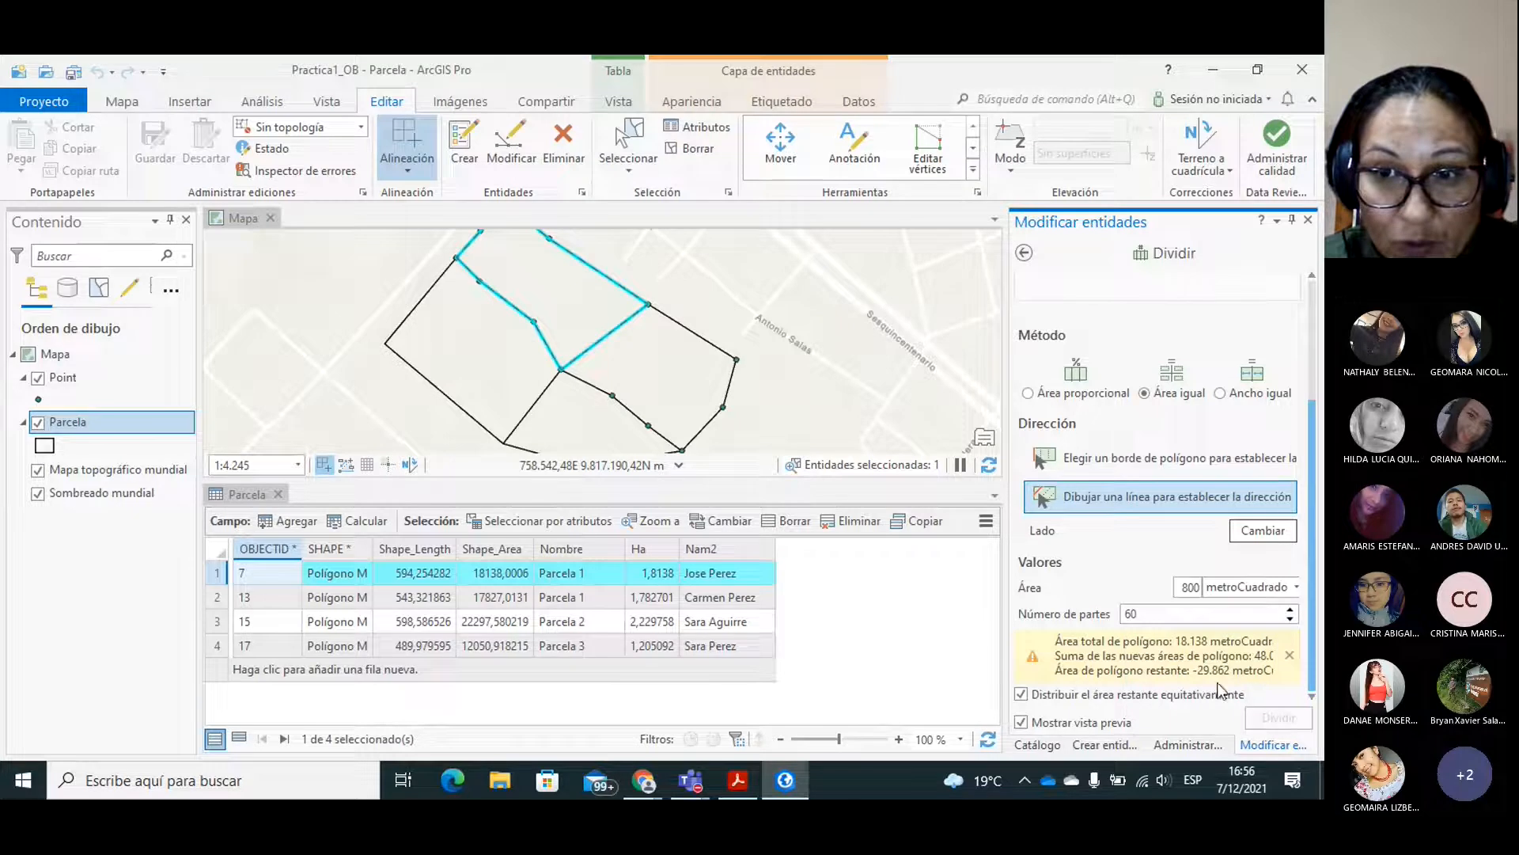
left_click(1290, 619)
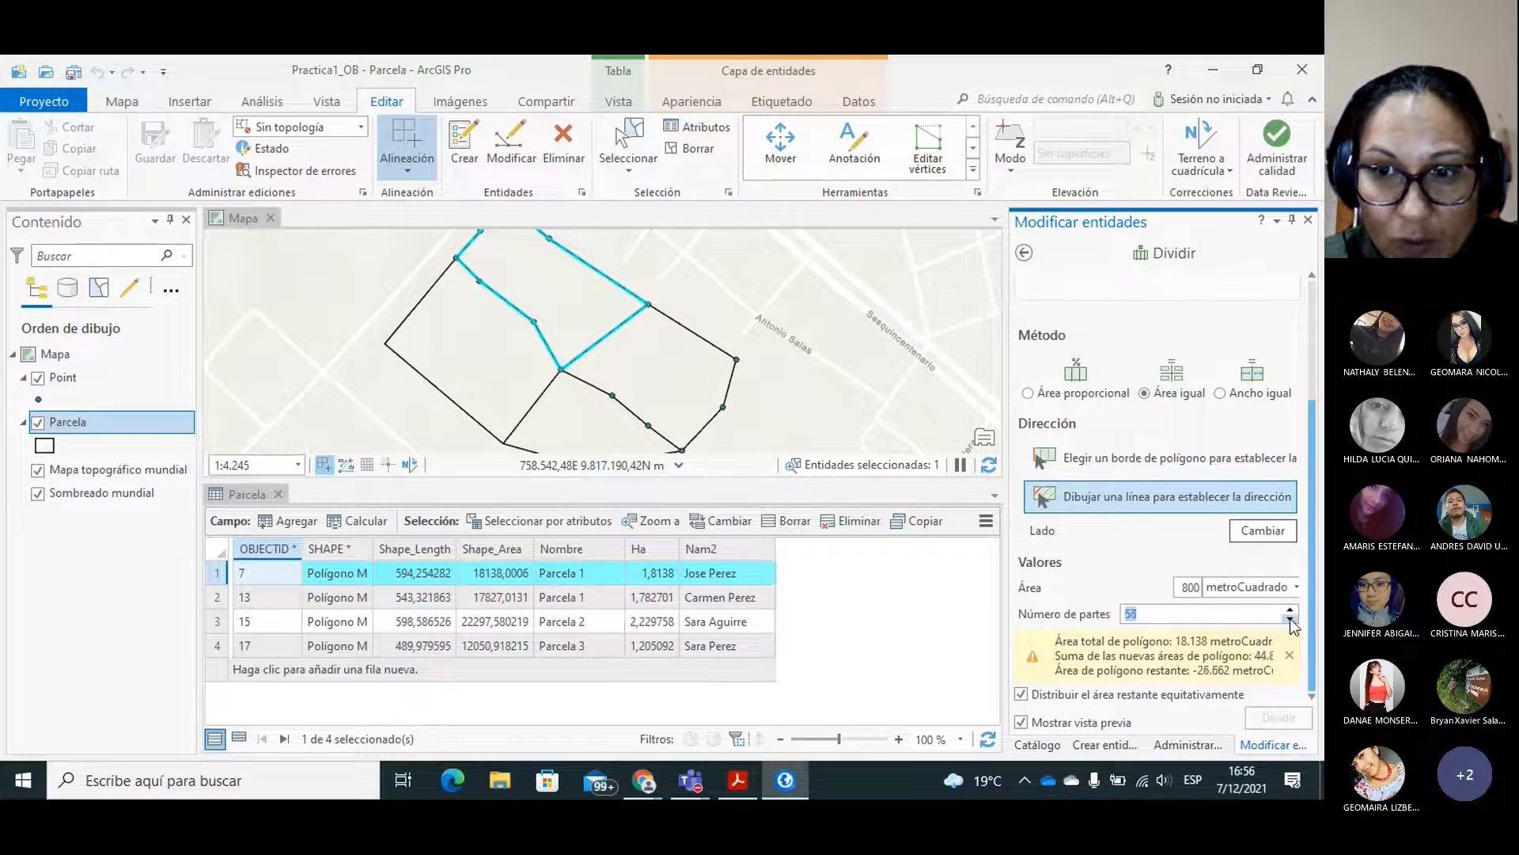
left_click(1290, 619)
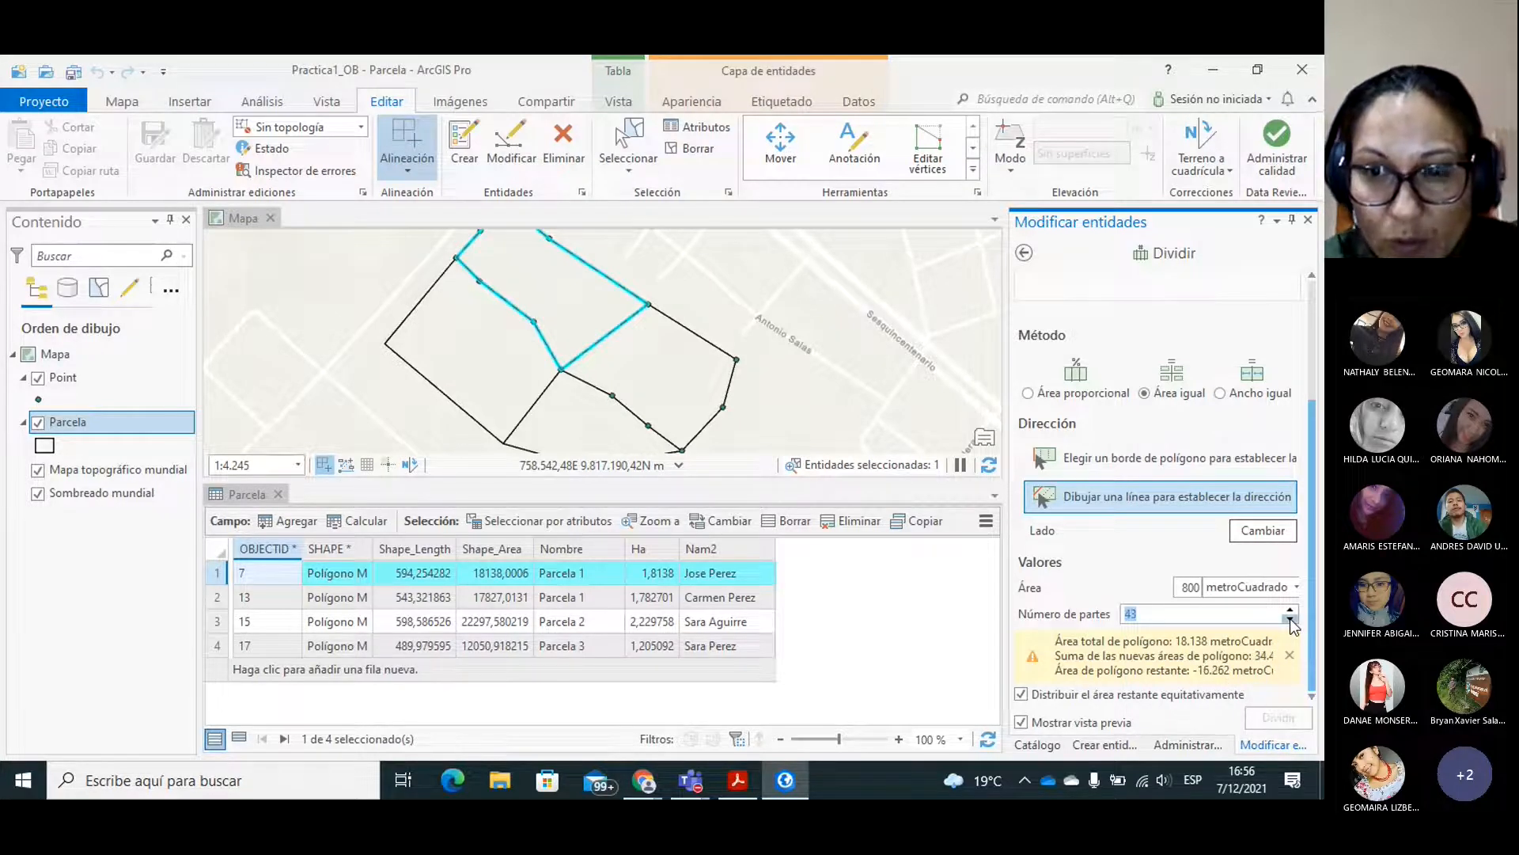
left_click(1290, 619)
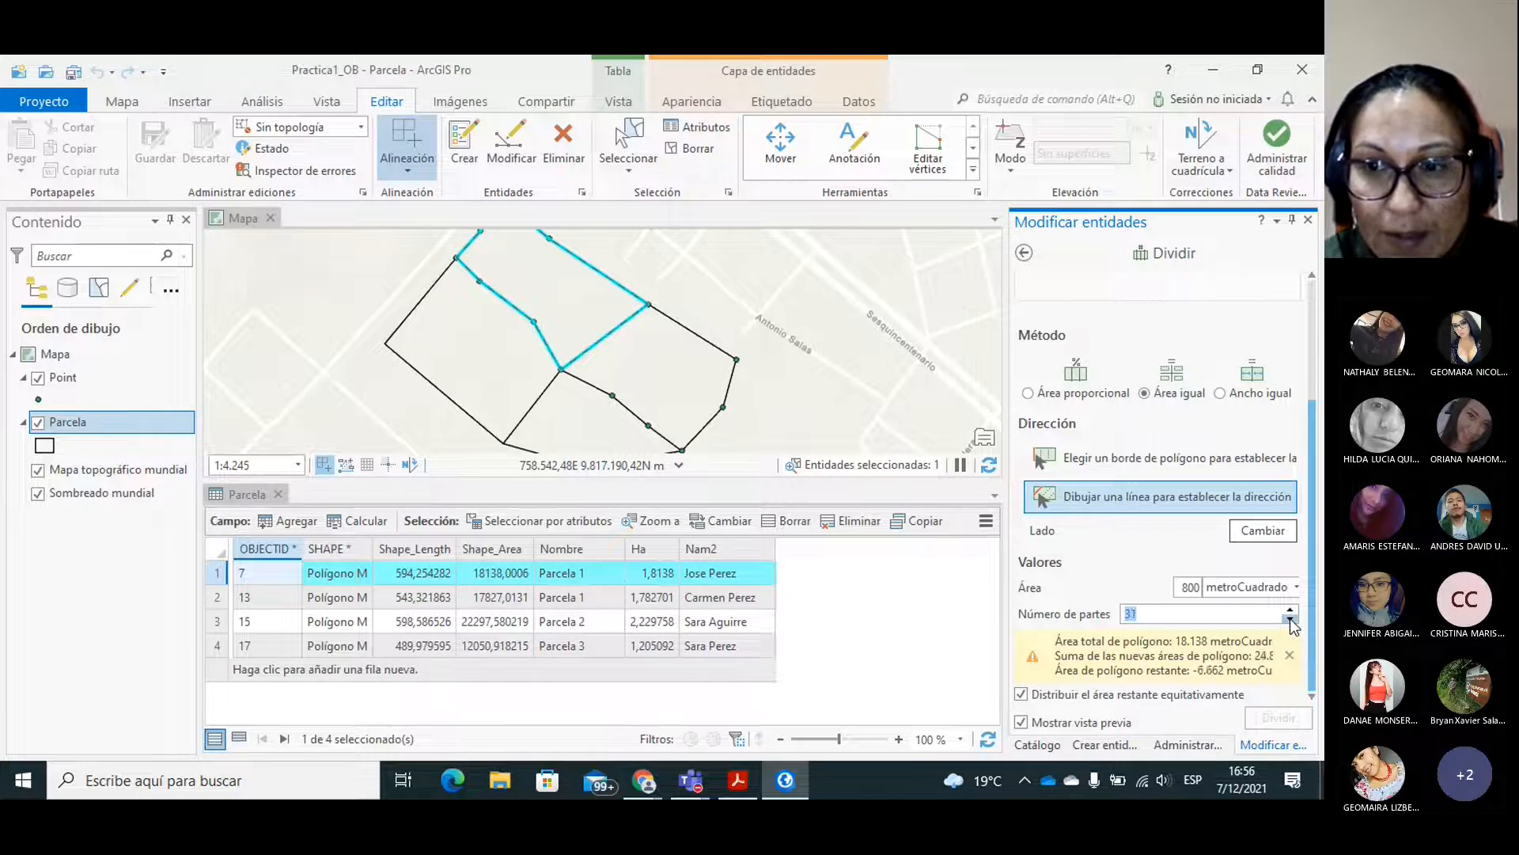
left_click(1290, 619)
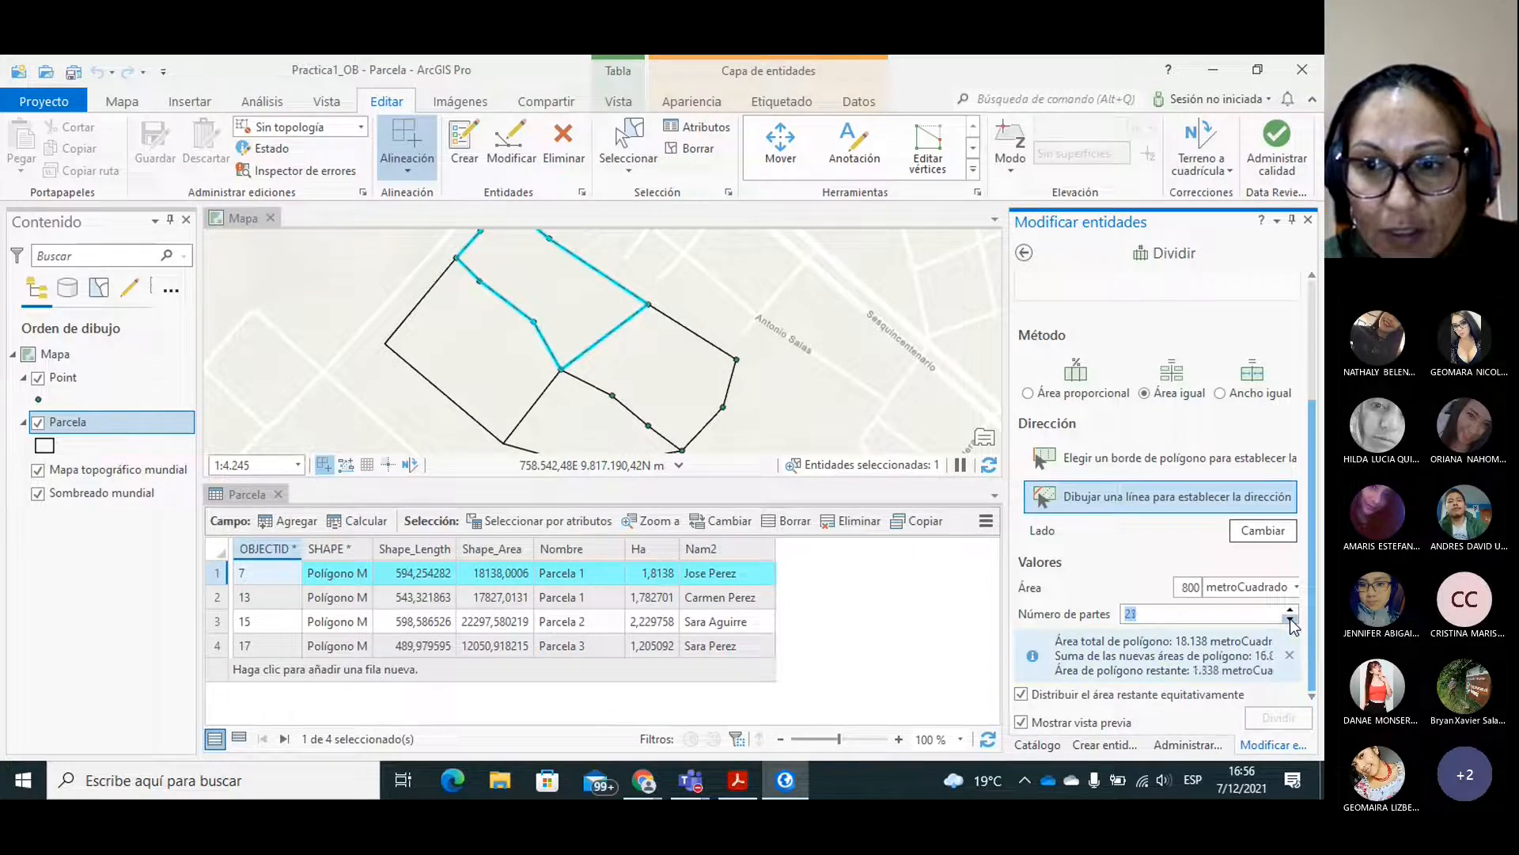
left_click(1290, 612)
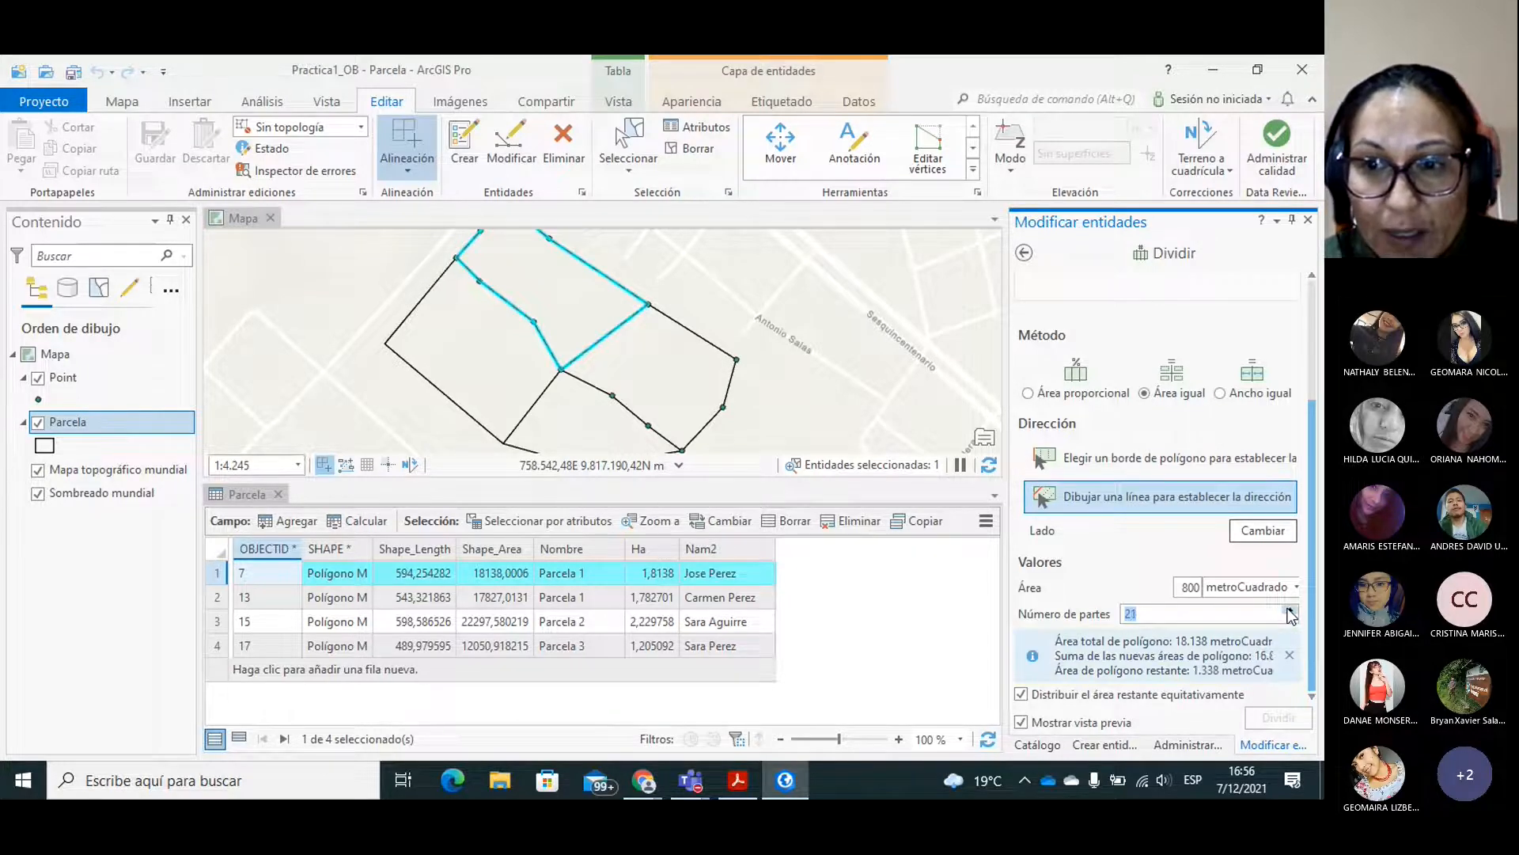
left_click(1290, 611)
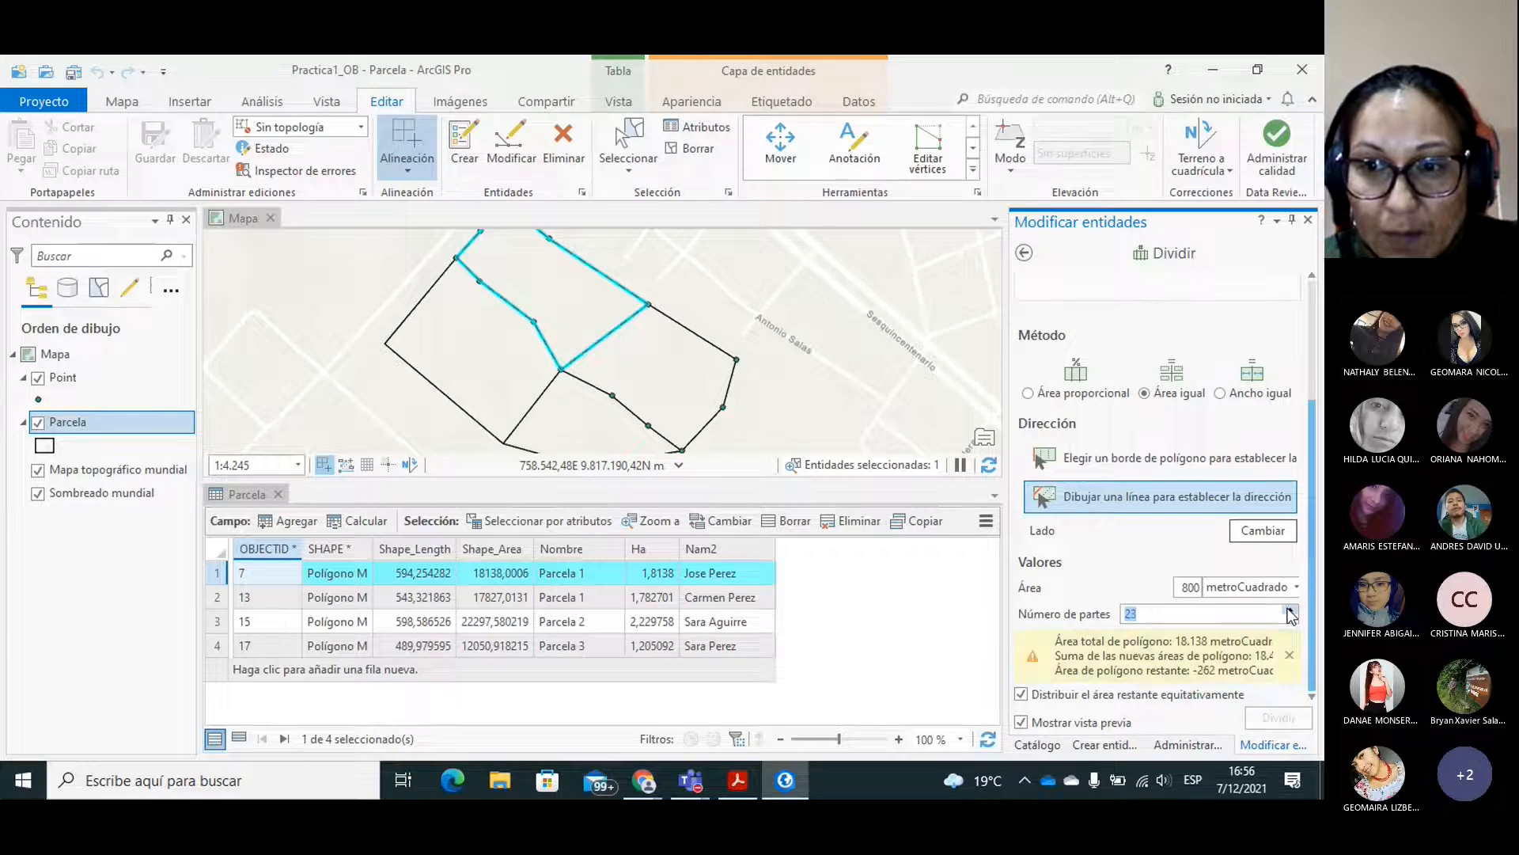
left_click(1290, 620)
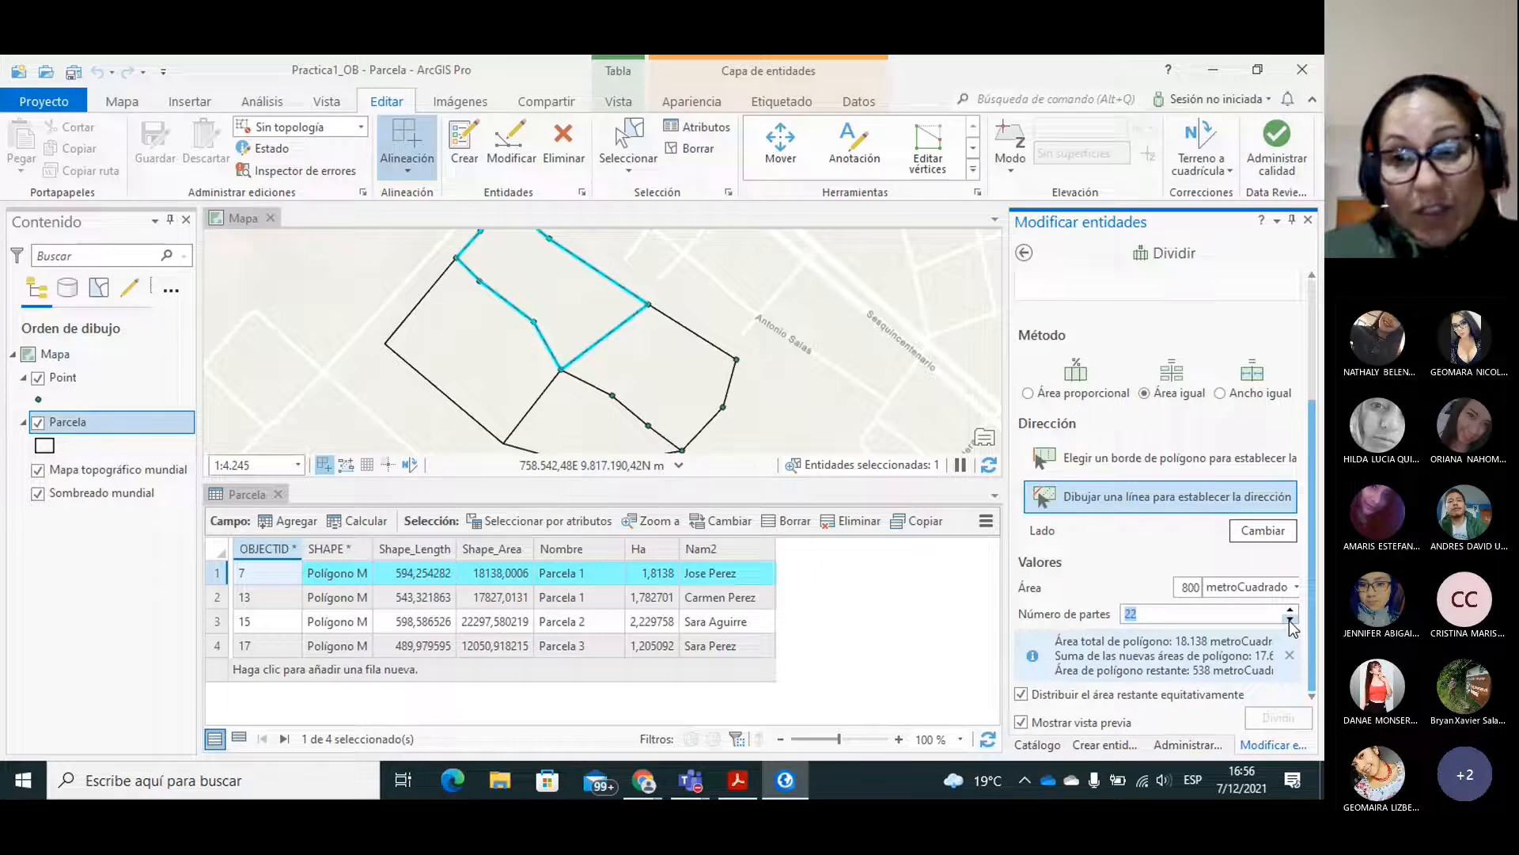
Set the area per part to 1000 square metres for the equal-area division.
double_click(1184, 589)
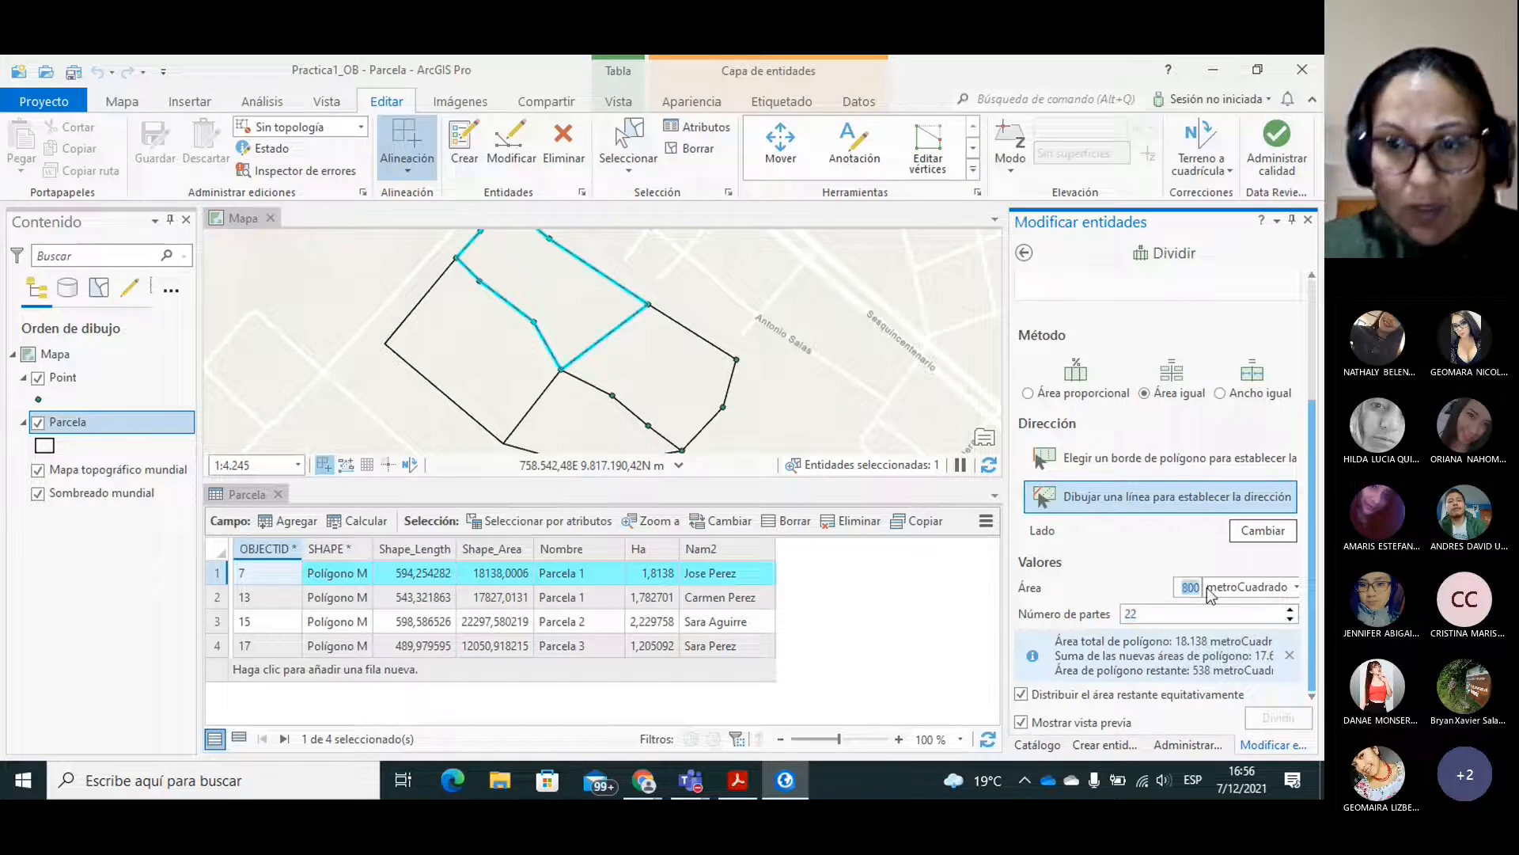
type("1000")
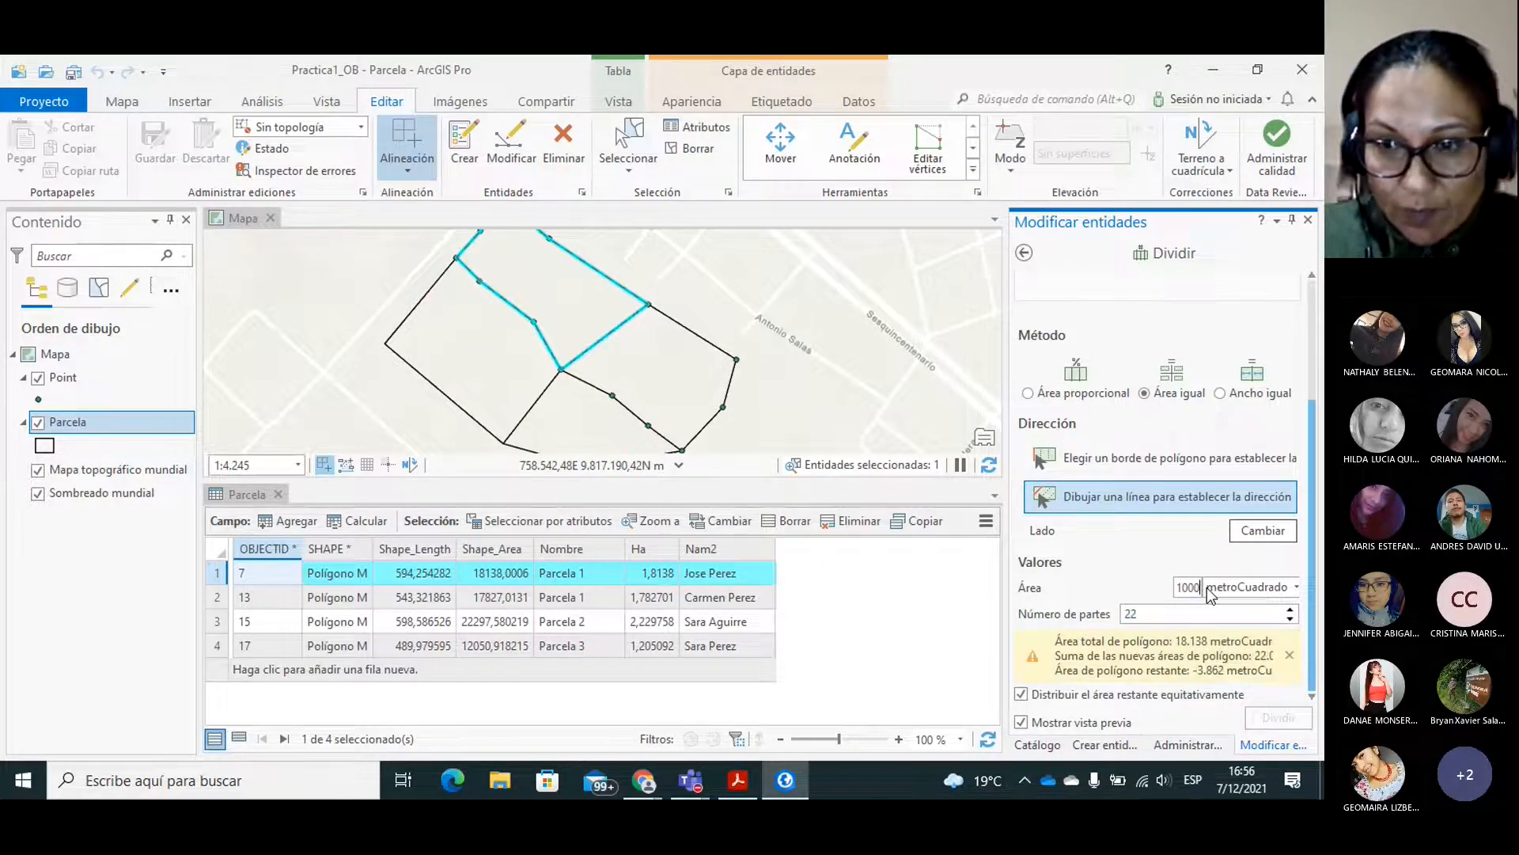
Set the number of parts to 18 for the 1000-square-metre equal-area division.
left_click(1291, 618)
left_click(1291, 619)
left_click(1291, 619)
left_click(1291, 619)
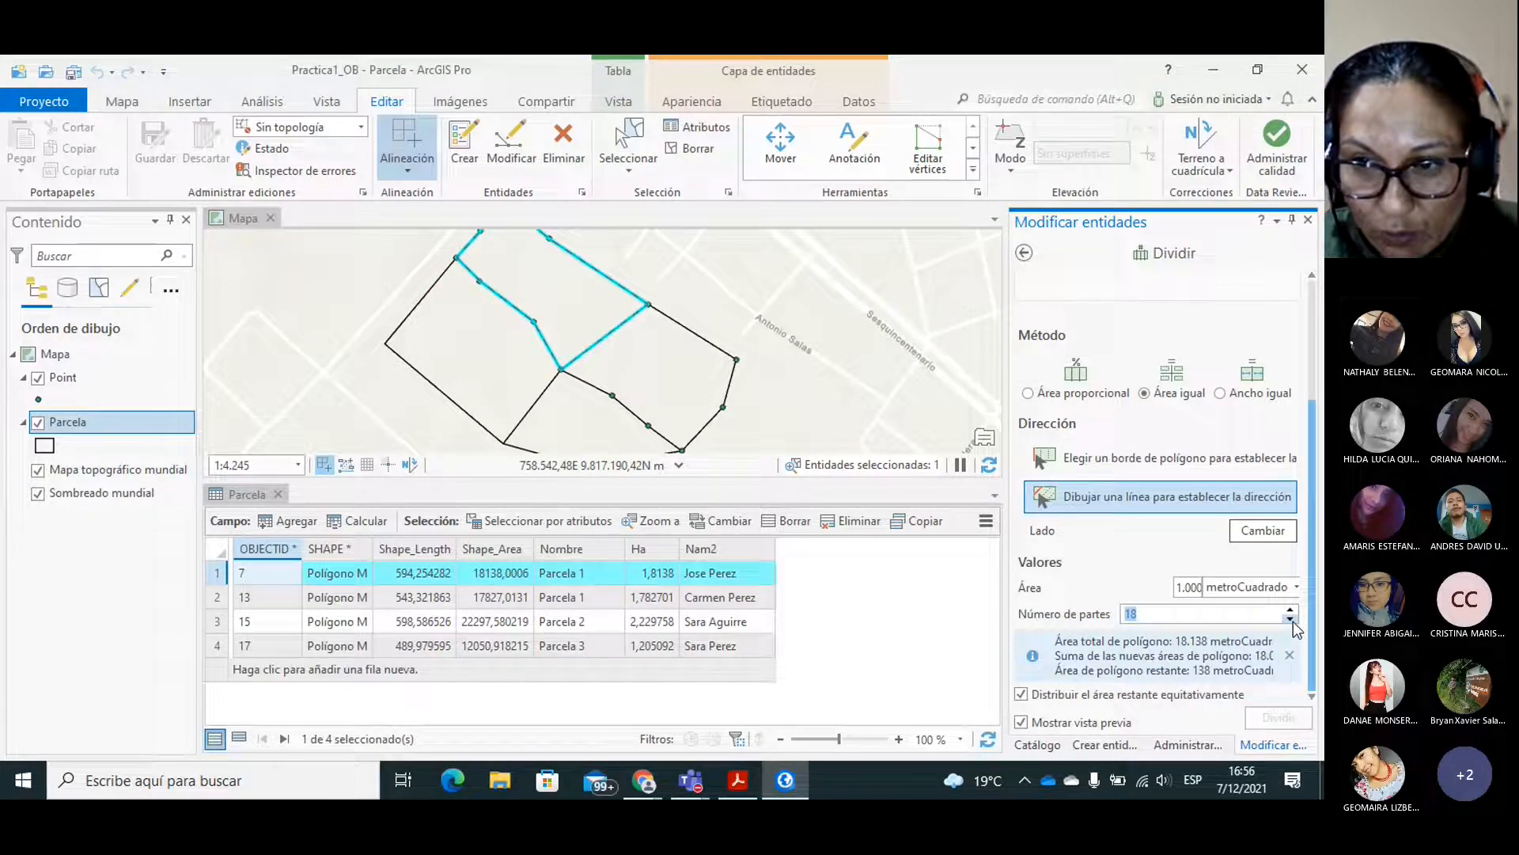
left_click(1292, 610)
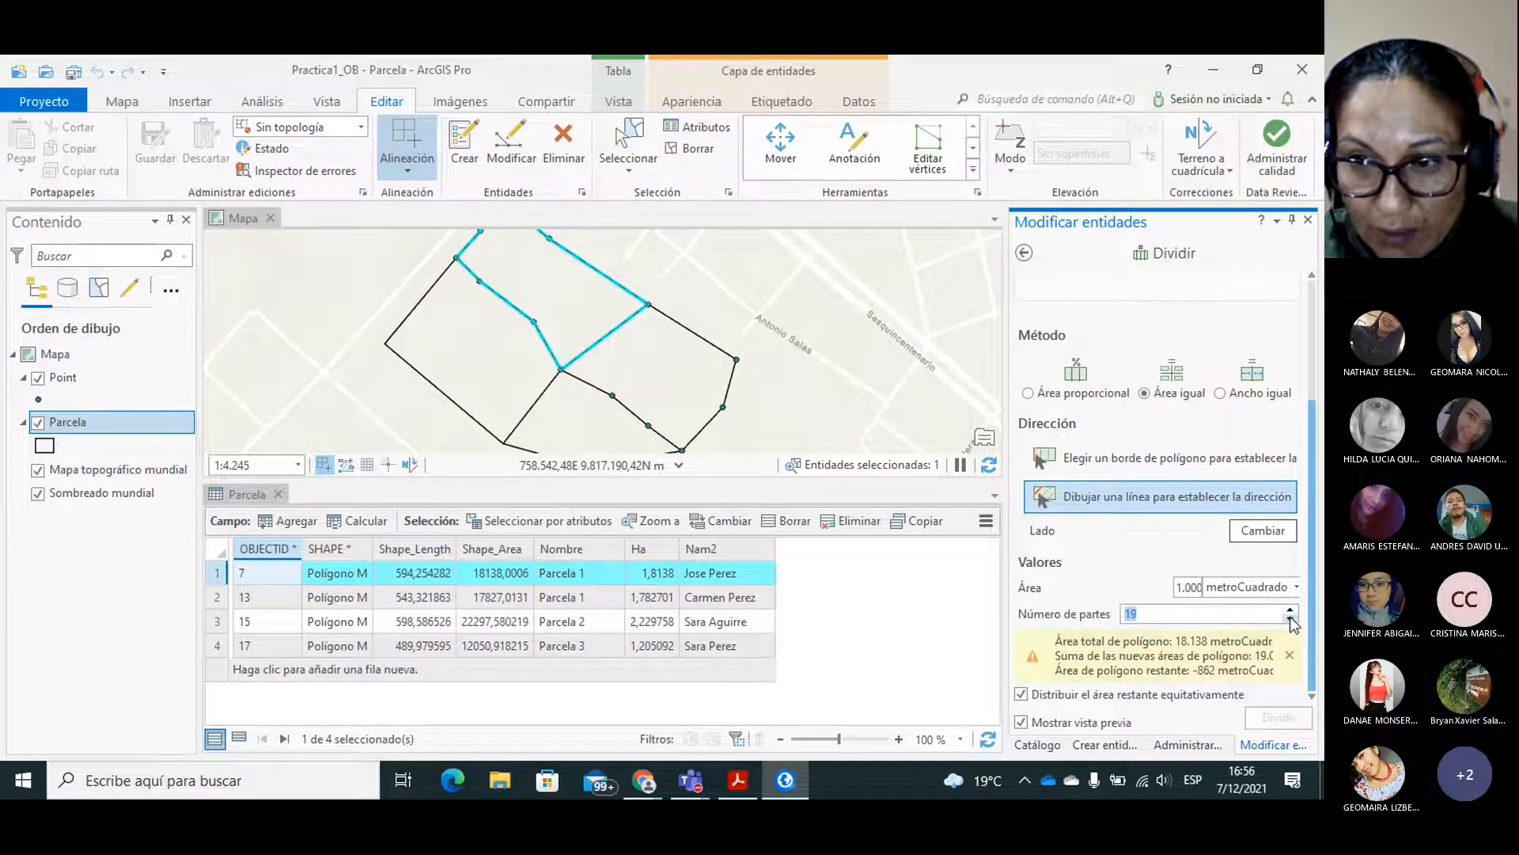
left_click(1292, 621)
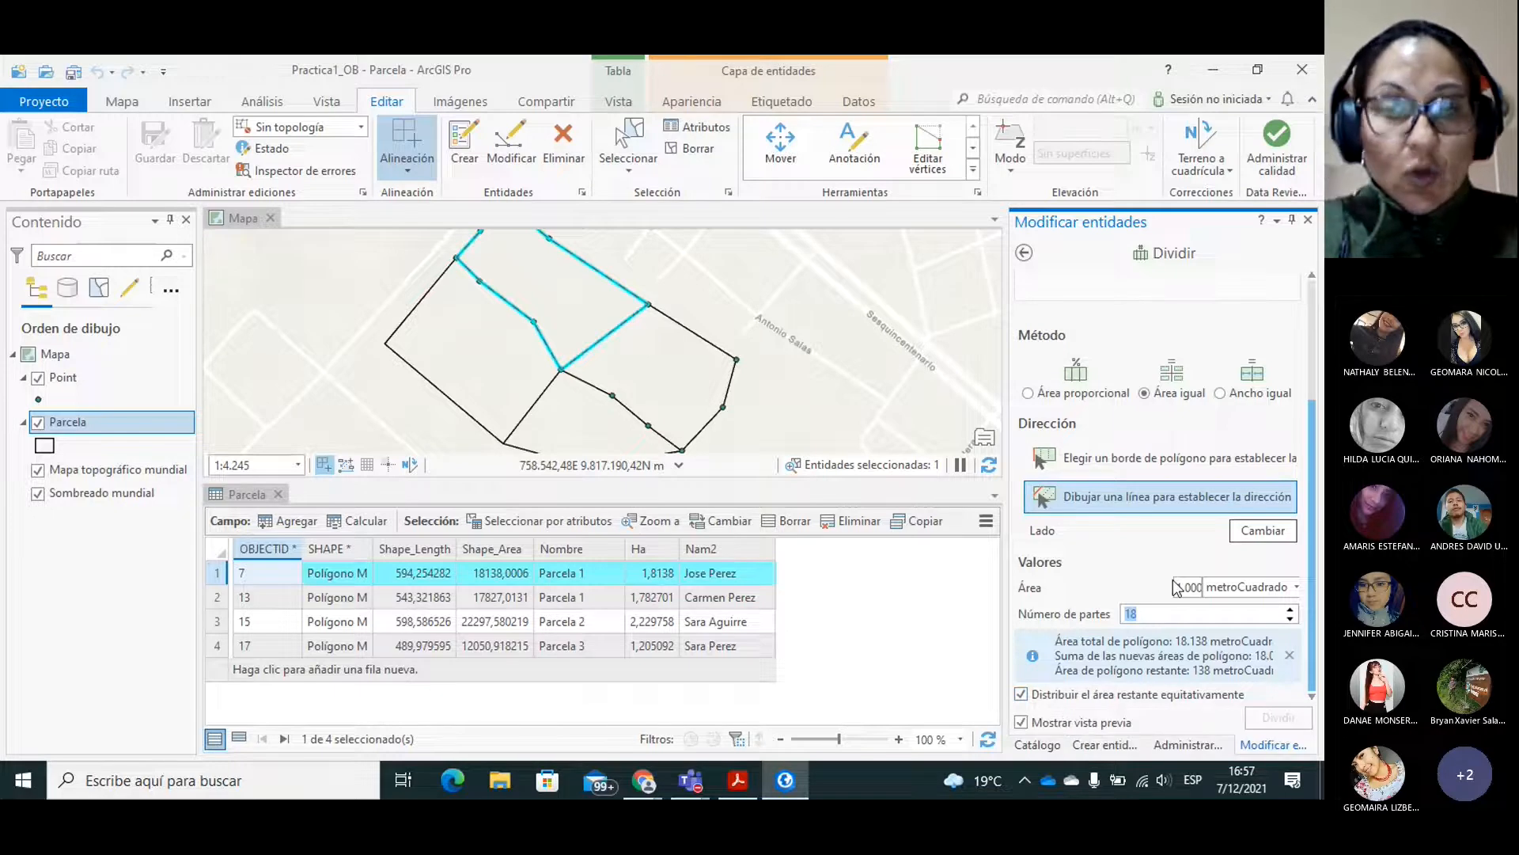
left_click(1312, 599)
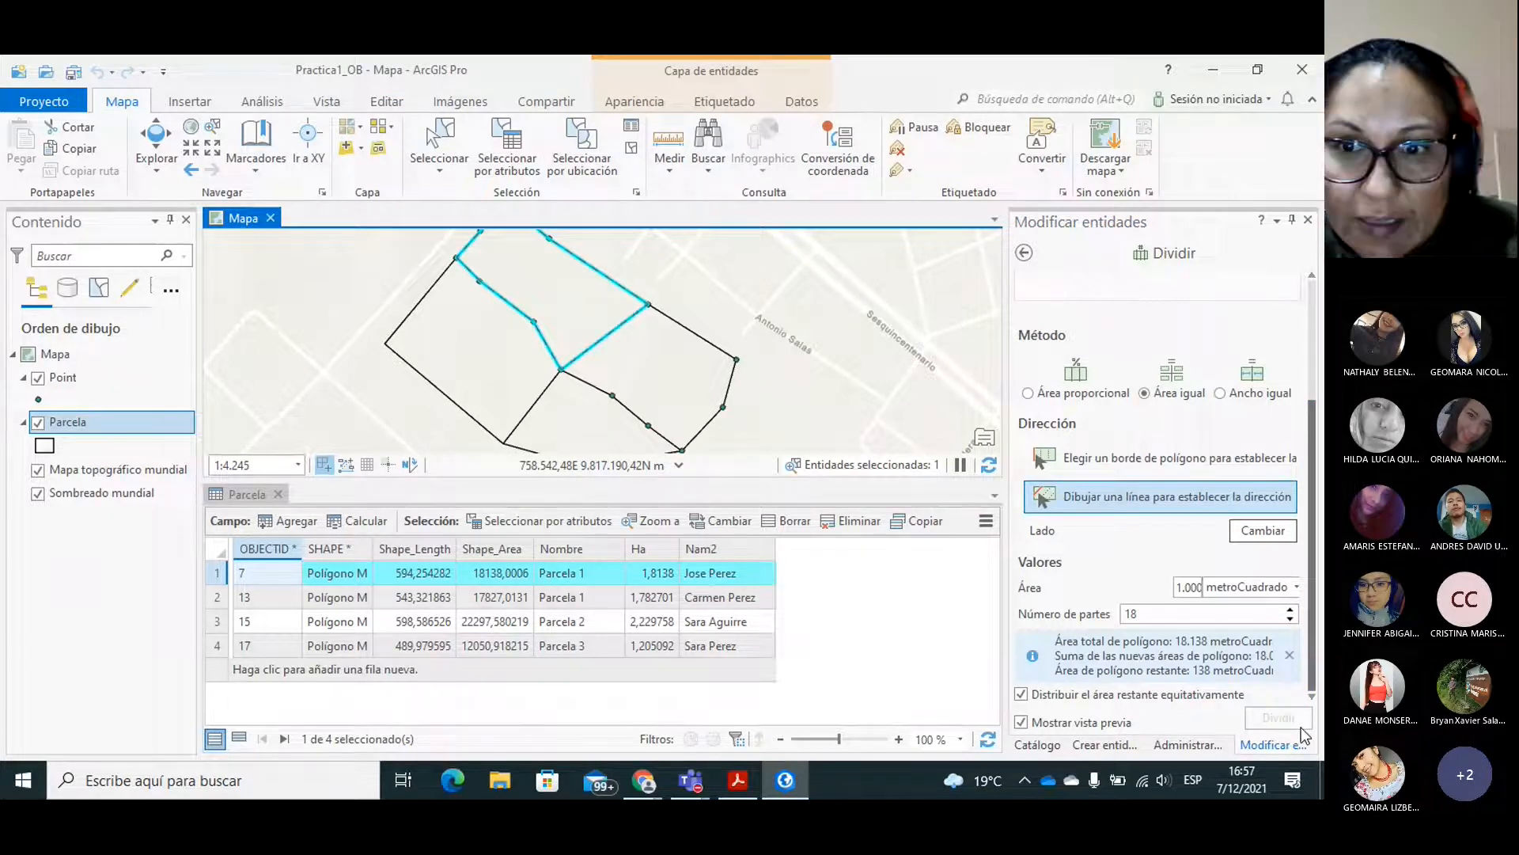
Draw the division direction line lengthwise through the selected northern parcel, from its northwest vertex to its southeast edge.
left_click(1113, 497)
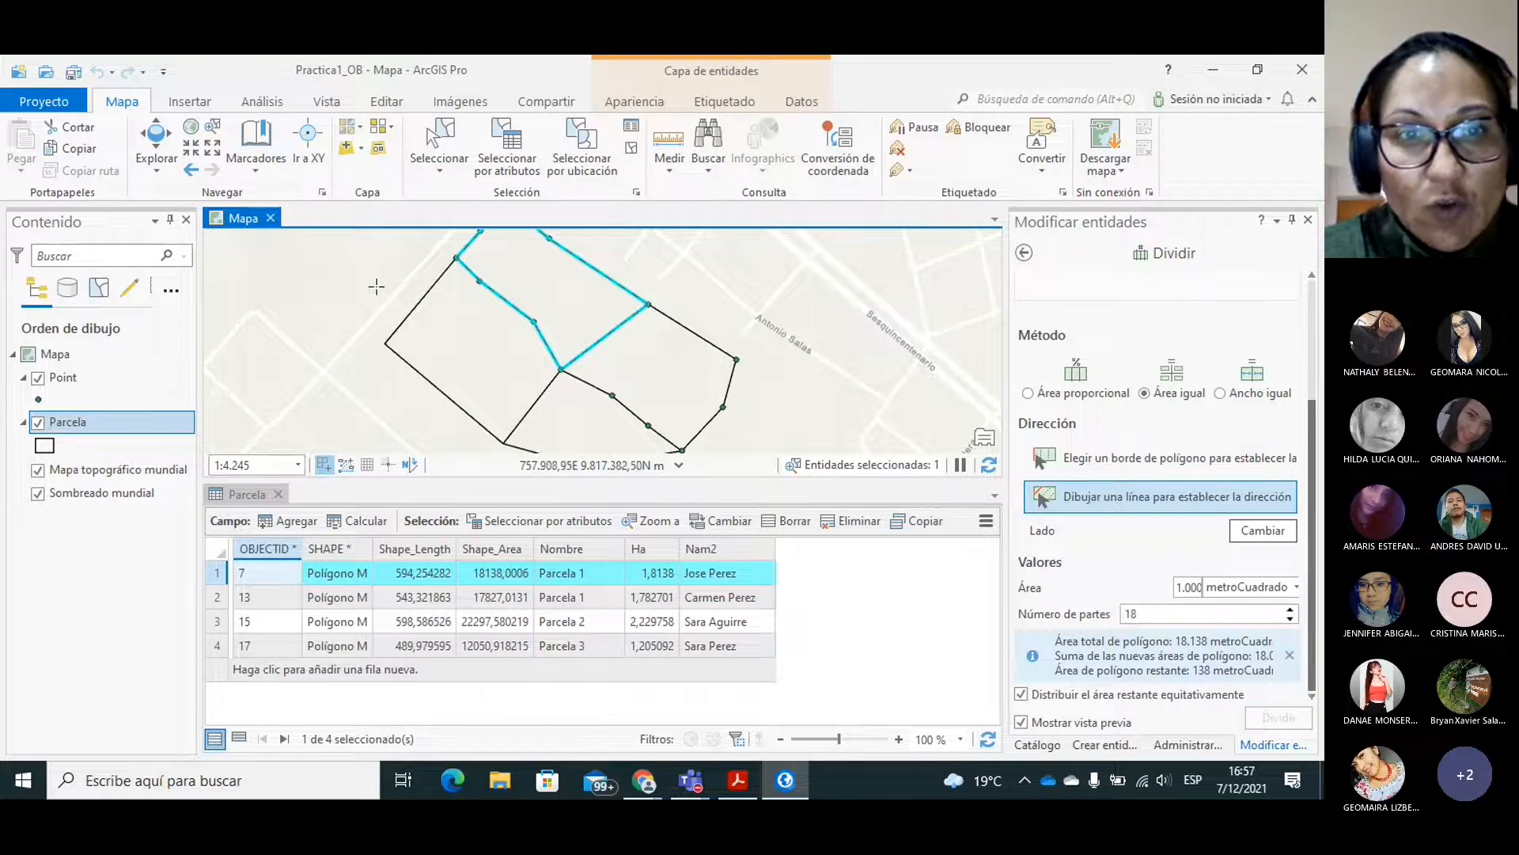
left_click(481, 239)
left_click(607, 335)
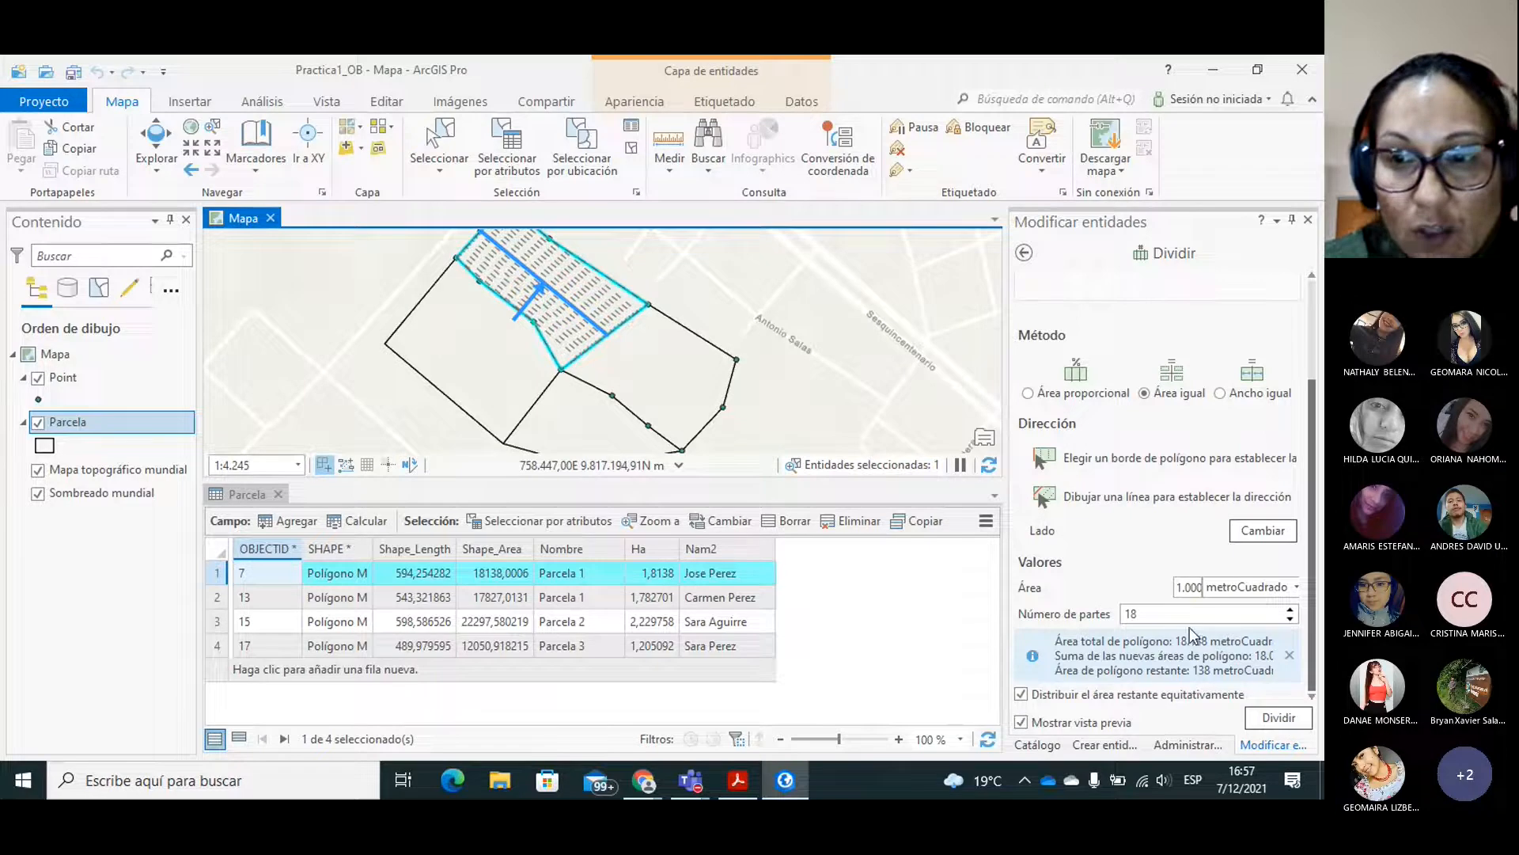
Divide the northern parcel into 9 parts of 2000 square metres and select the resulting strip along its northeast edge.
left_click(1177, 590)
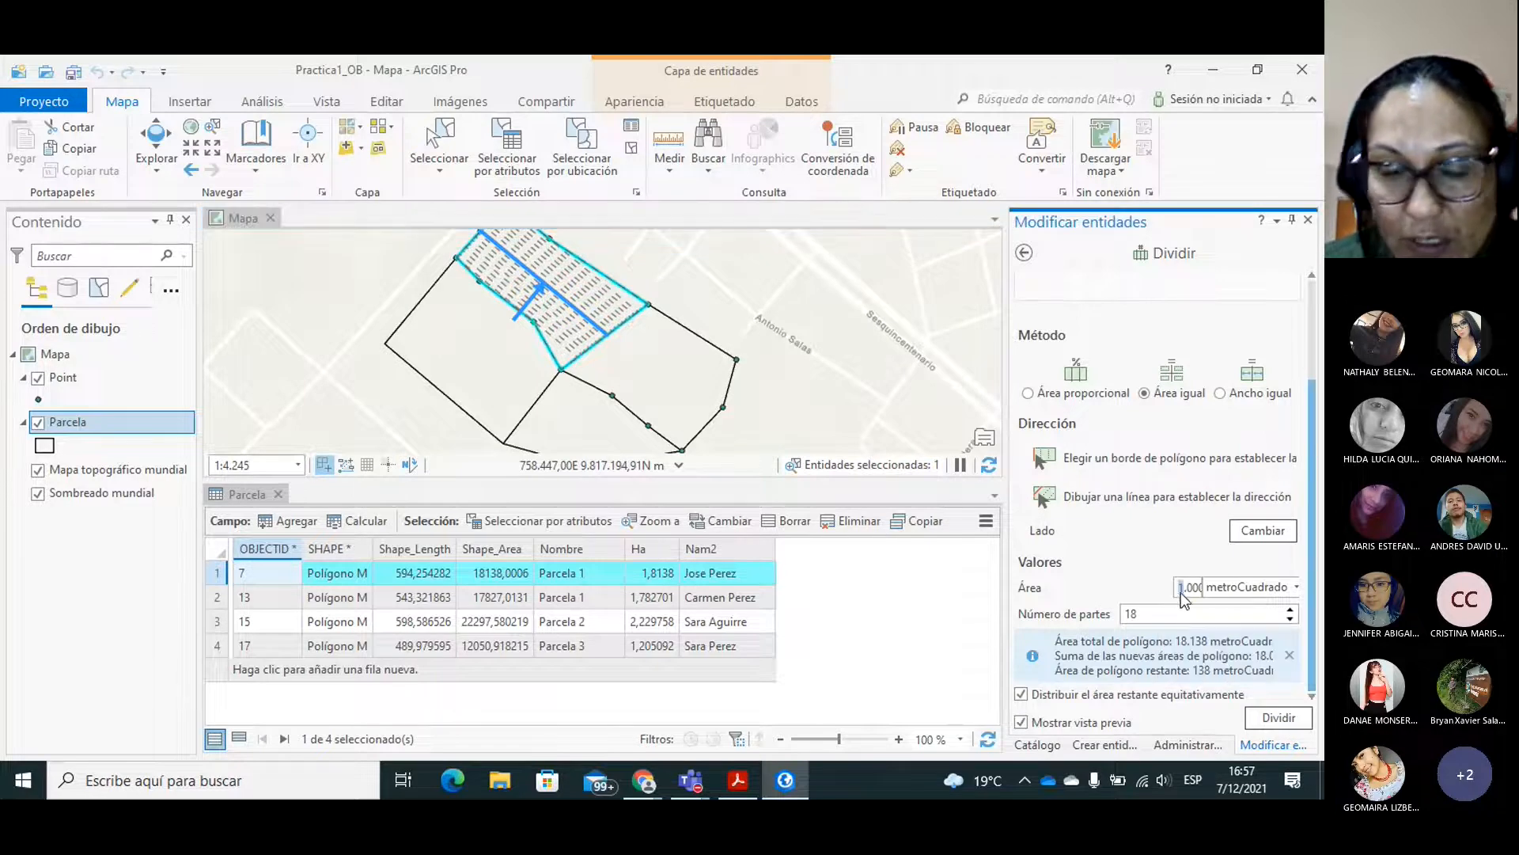
type("2")
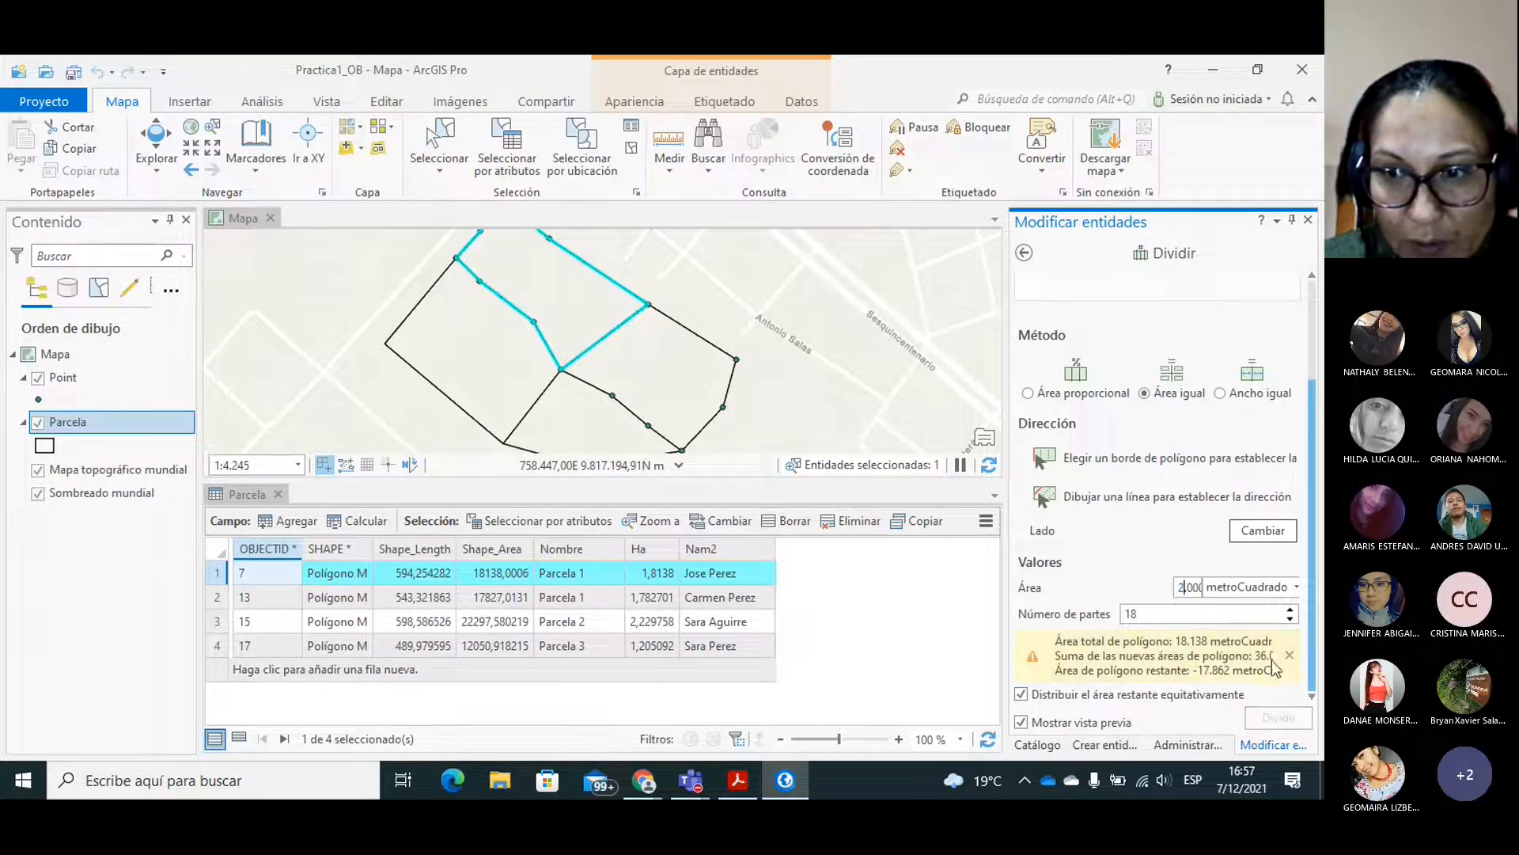
left_click(1291, 620)
left_click(1290, 619)
left_click(1290, 620)
left_click(1291, 620)
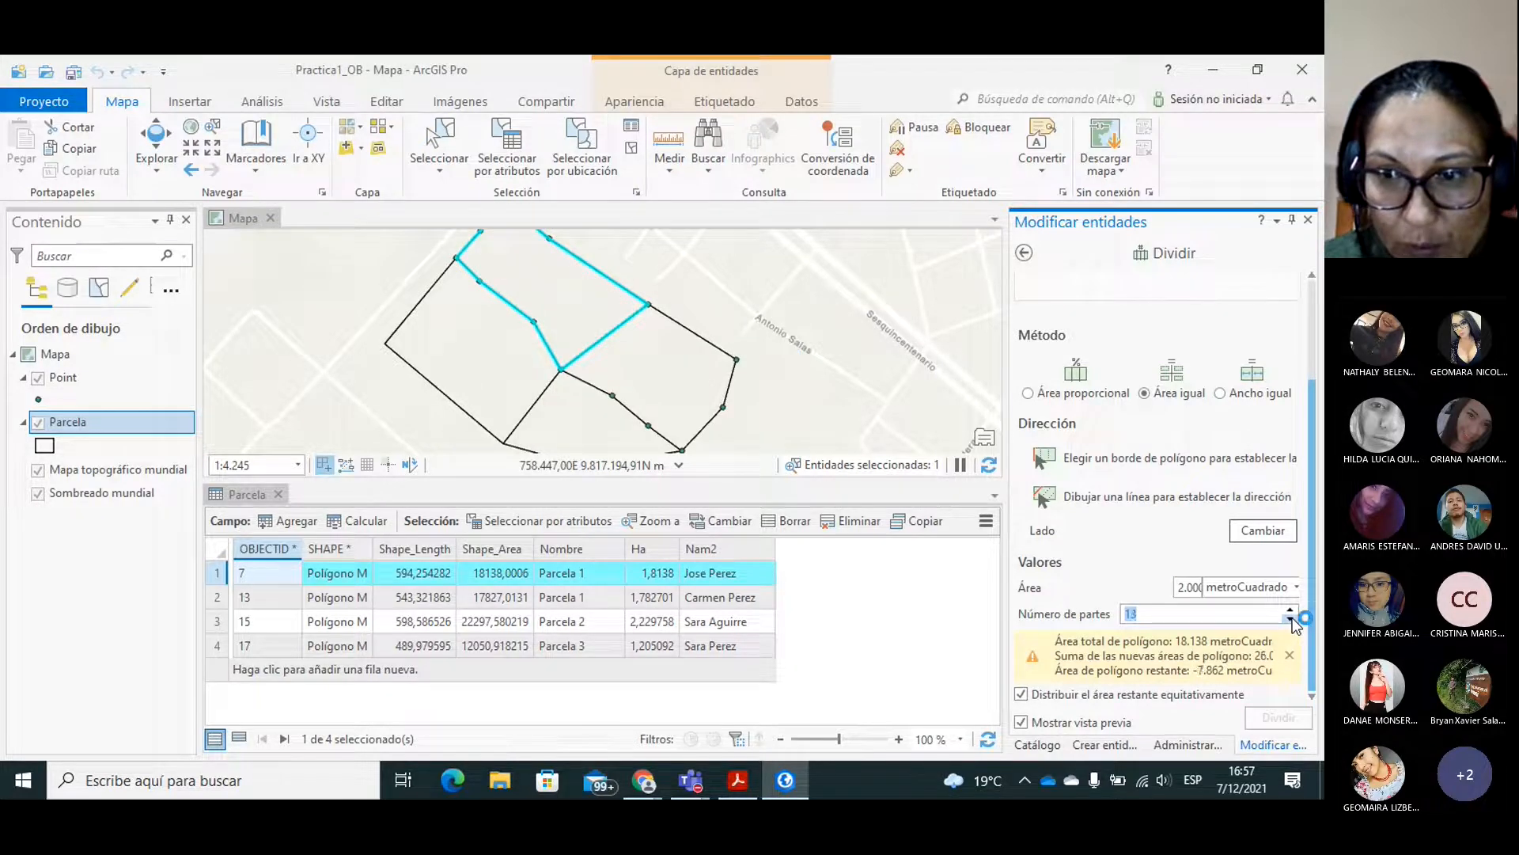
left_click(1291, 619)
left_click(1291, 619)
left_click(1290, 620)
left_click(1291, 620)
left_click(1291, 620)
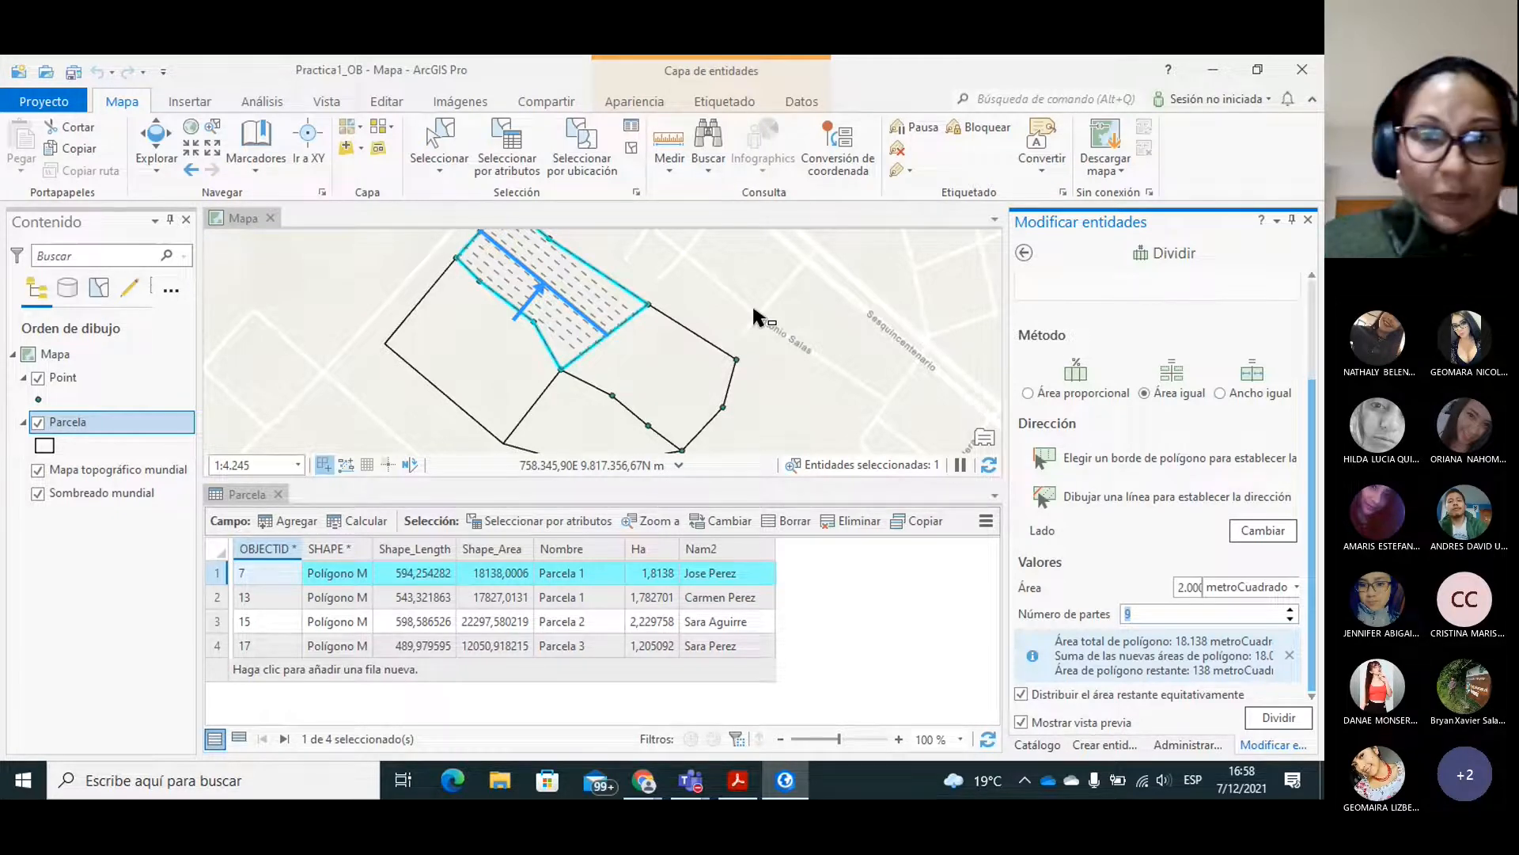
left_click(1278, 717)
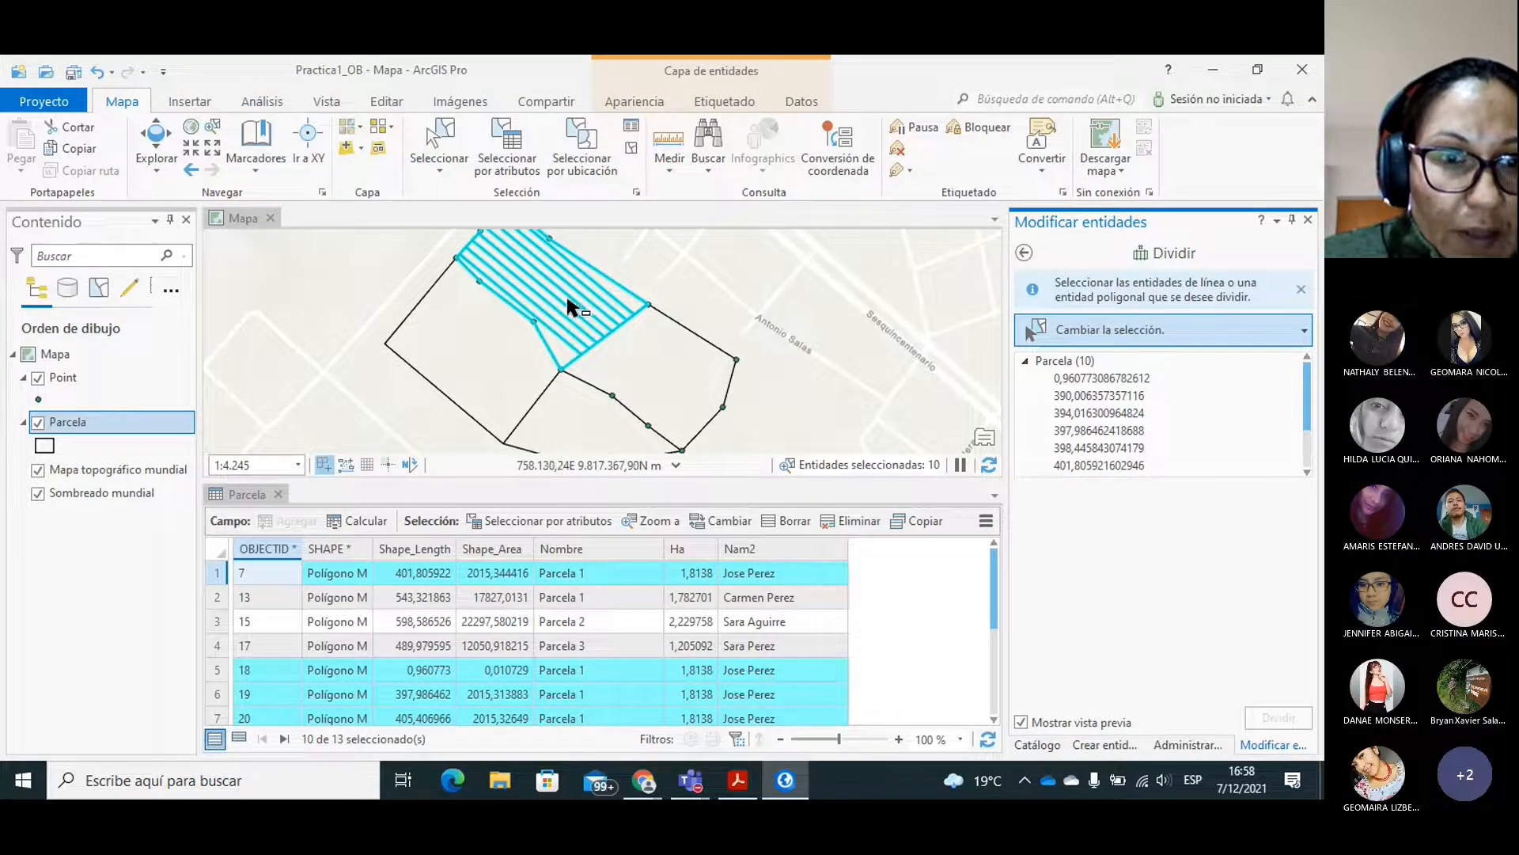
left_click(631, 302)
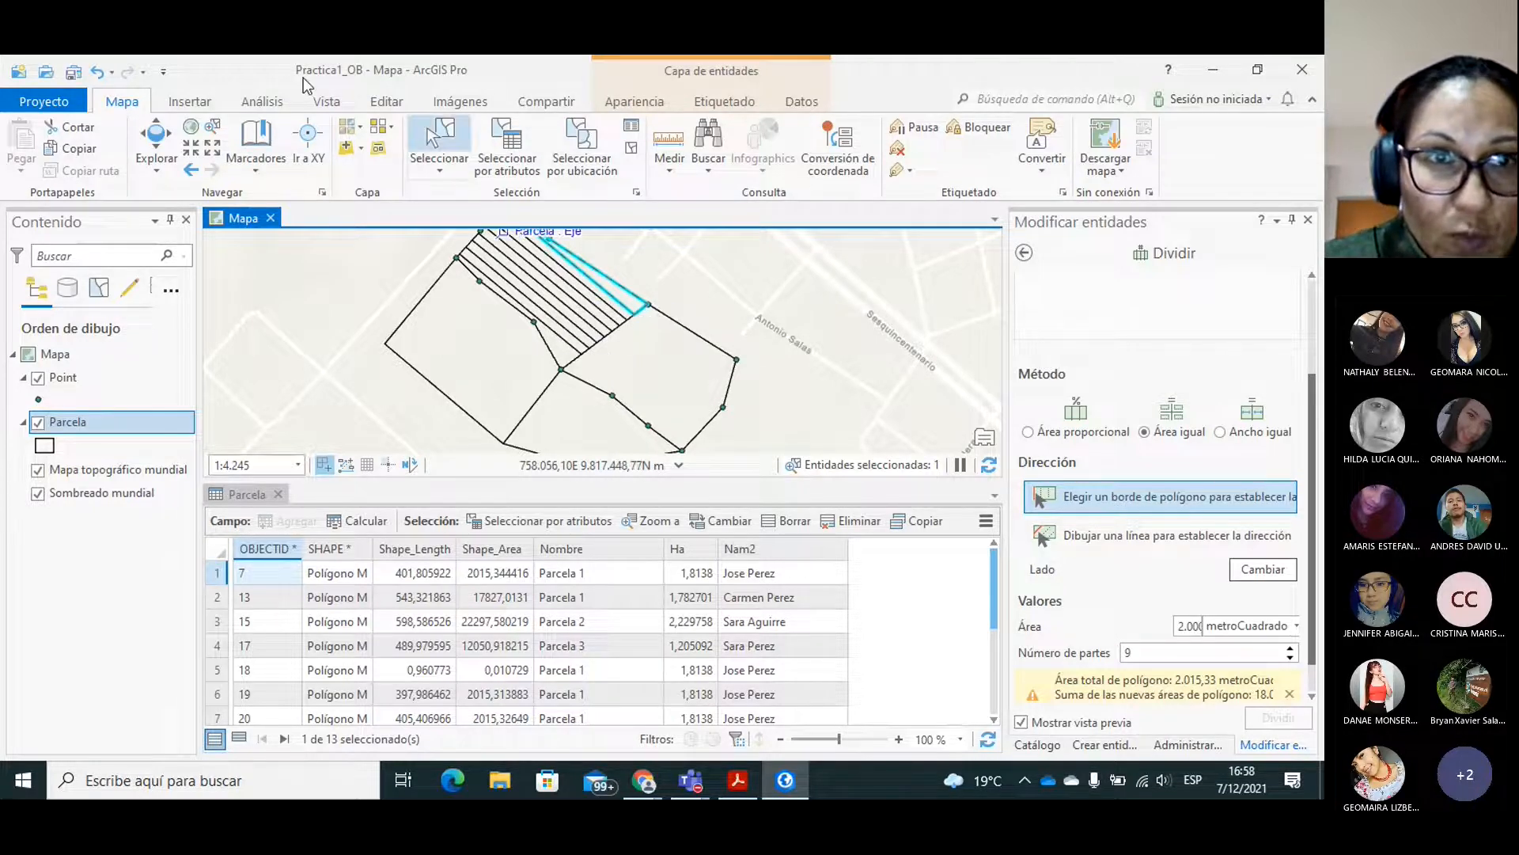
Discard all unsaved edits to undo the division of the northern parcel into strips.
left_click(394, 105)
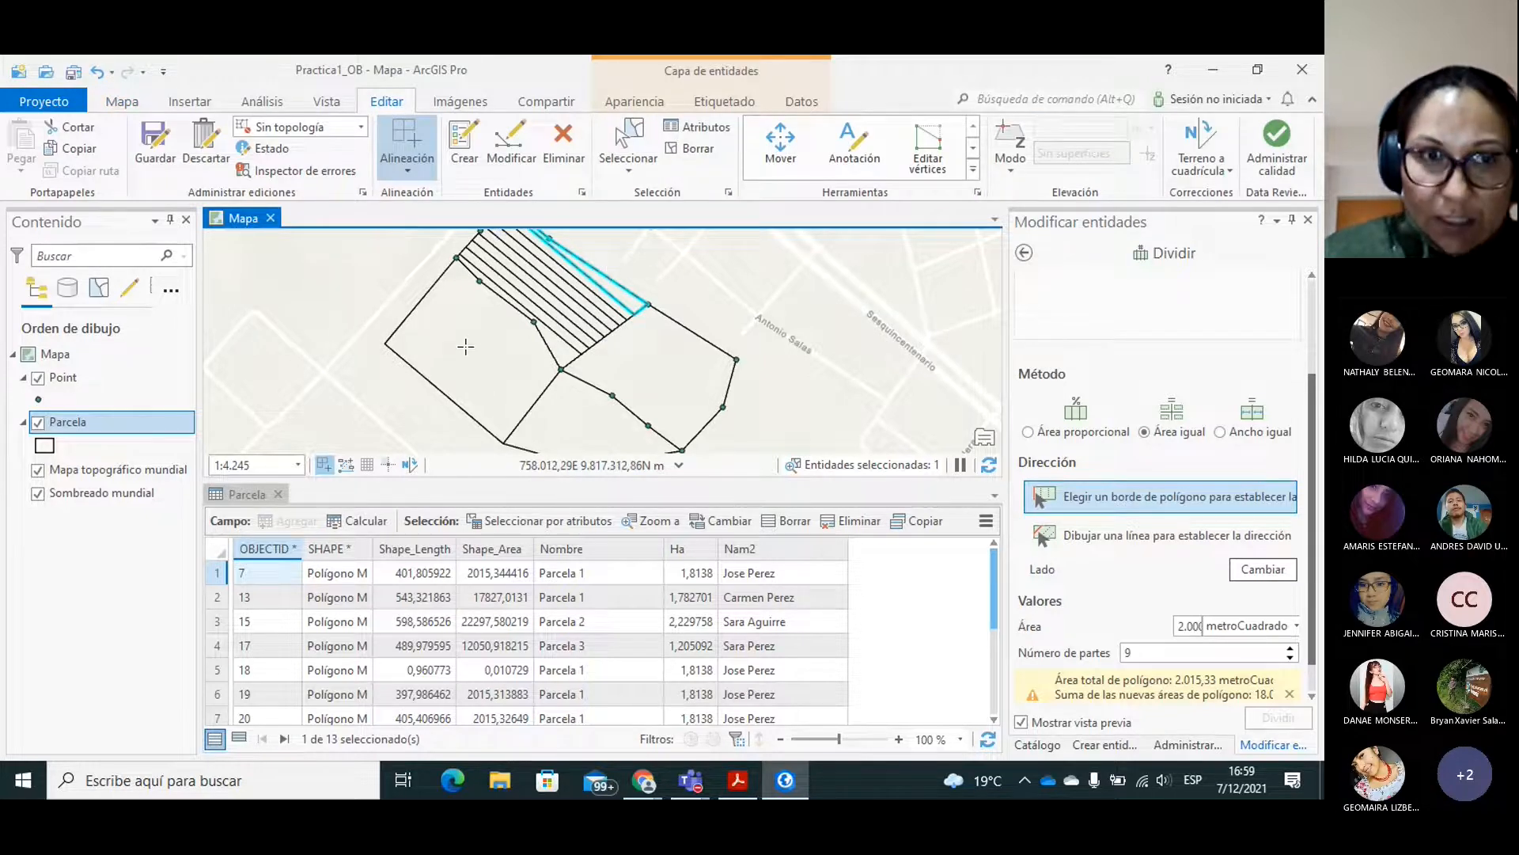
left_click(204, 158)
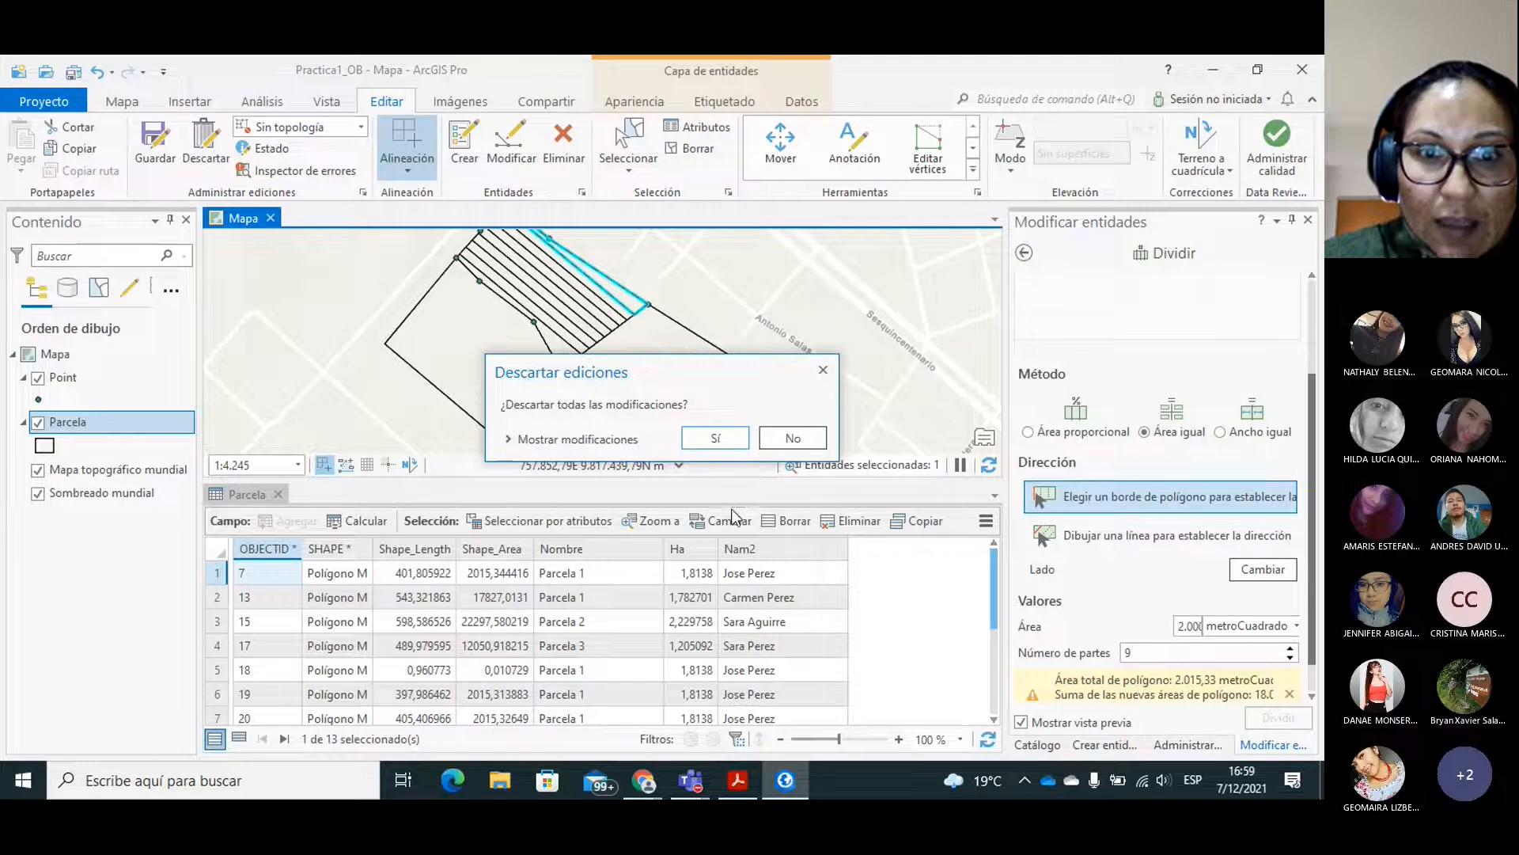
left_click(714, 440)
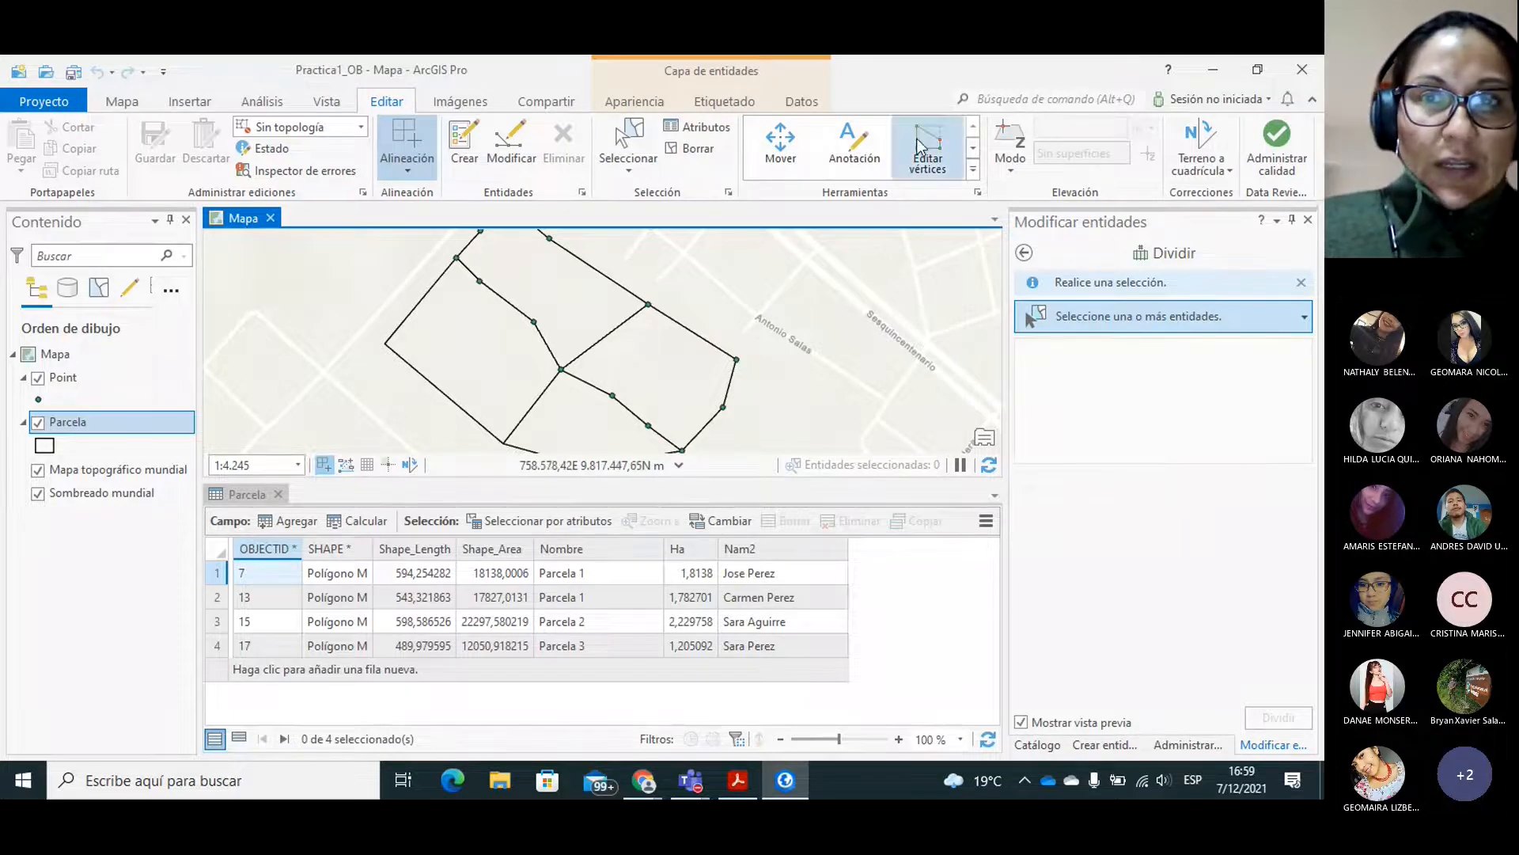
Select the northern parcel for division and draw a crosswise direction line from its southwest-side bend vertex past its northeast edge.
left_click(971, 151)
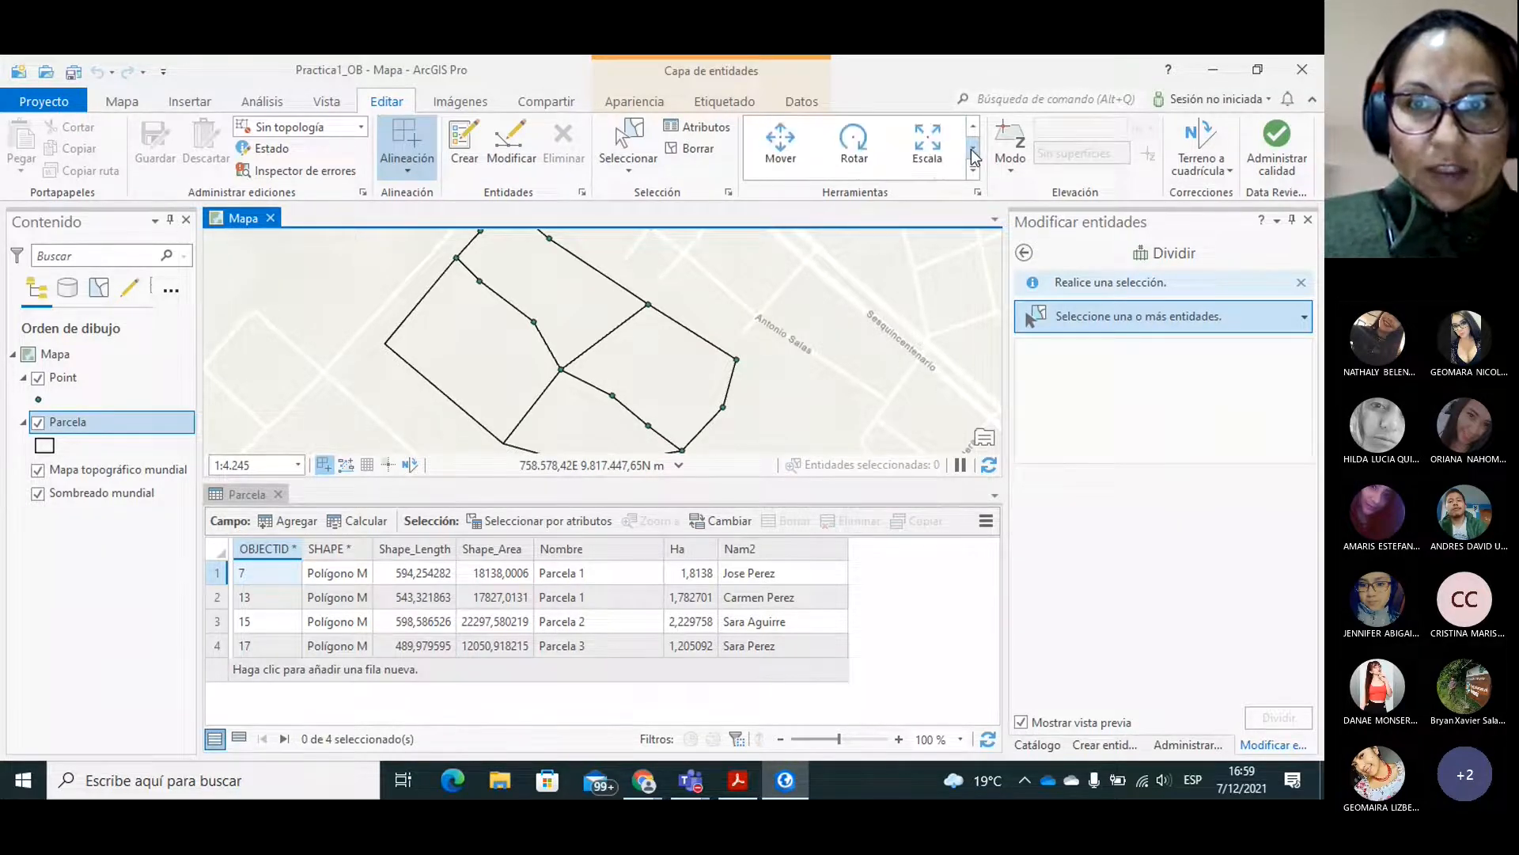
left_click(971, 151)
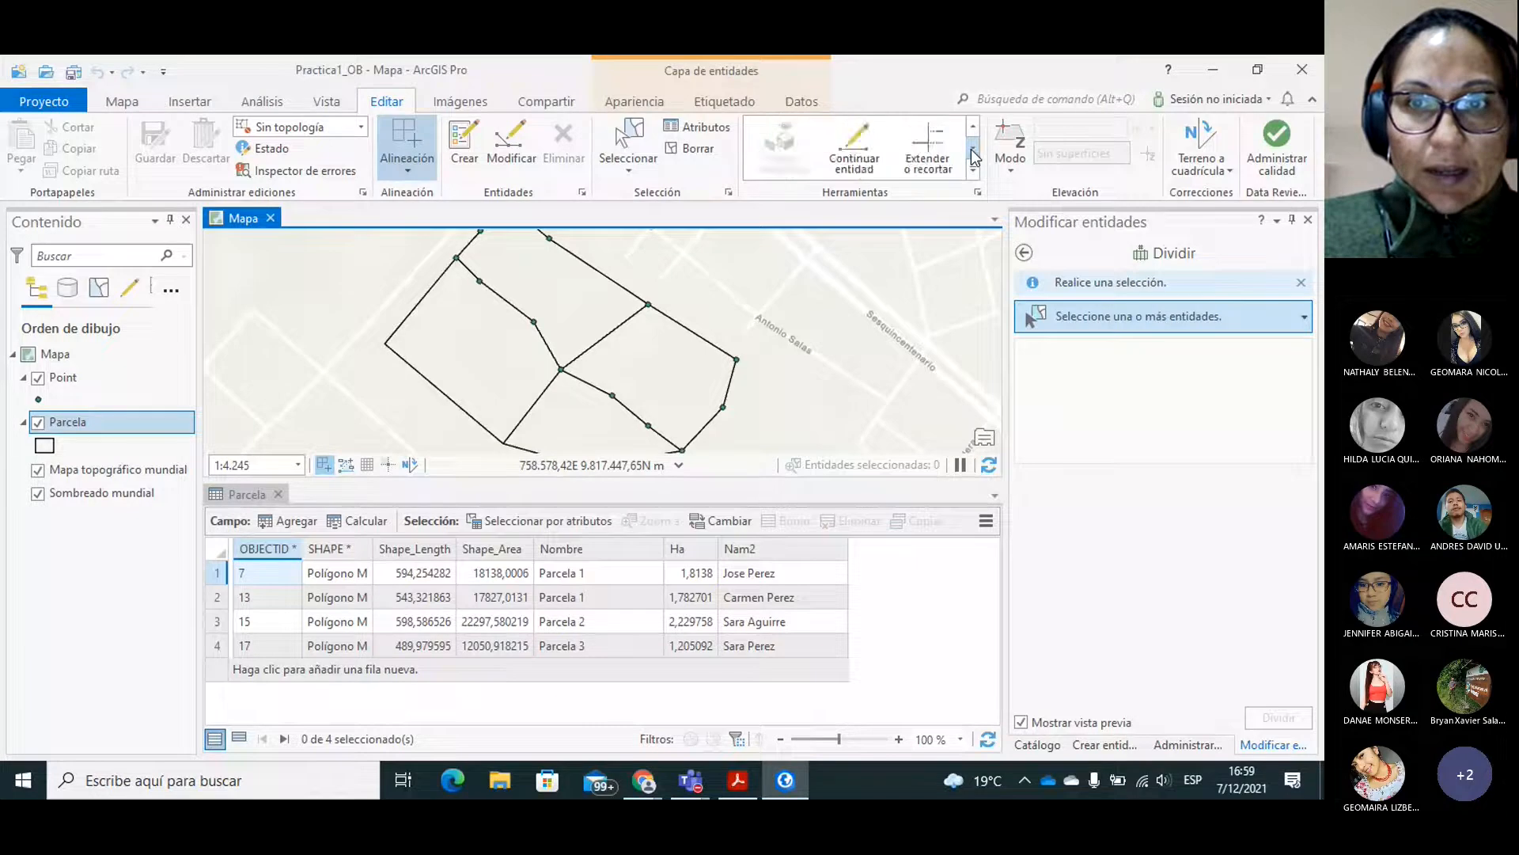
left_click(972, 149)
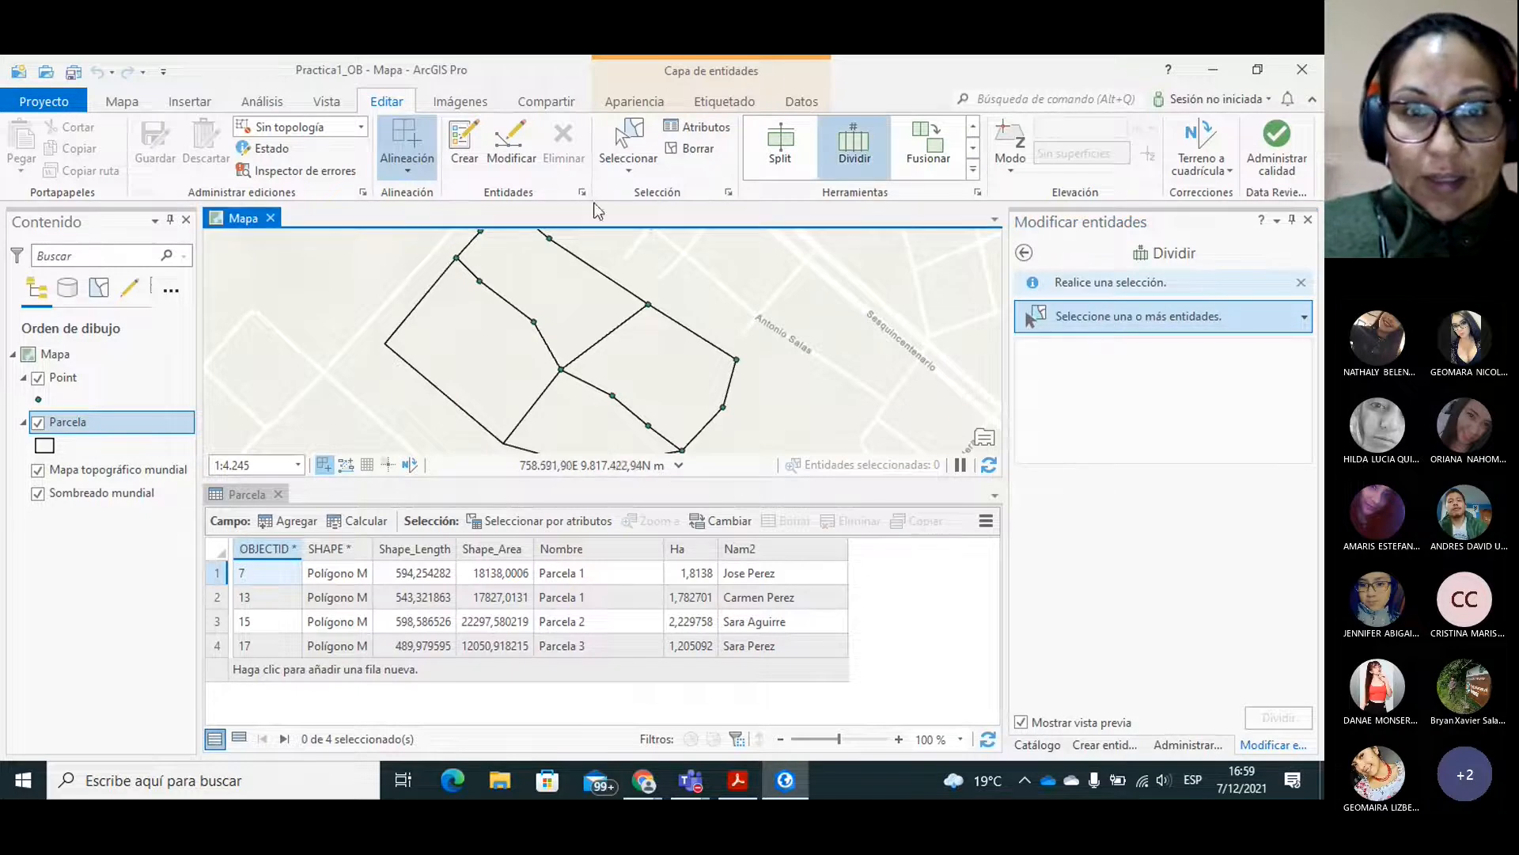
left_click(564, 270)
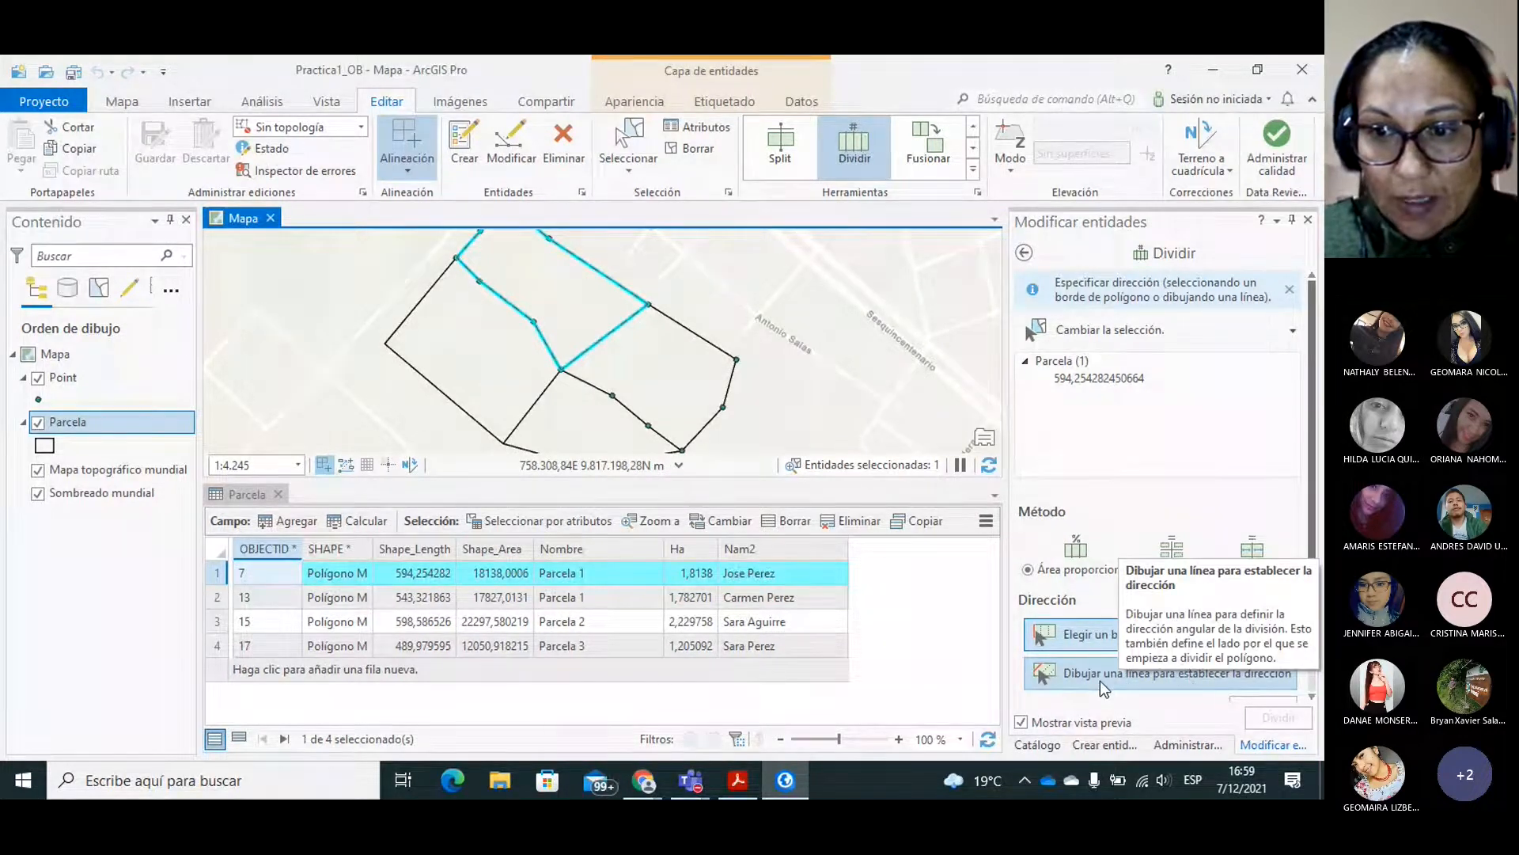
left_click(1101, 679)
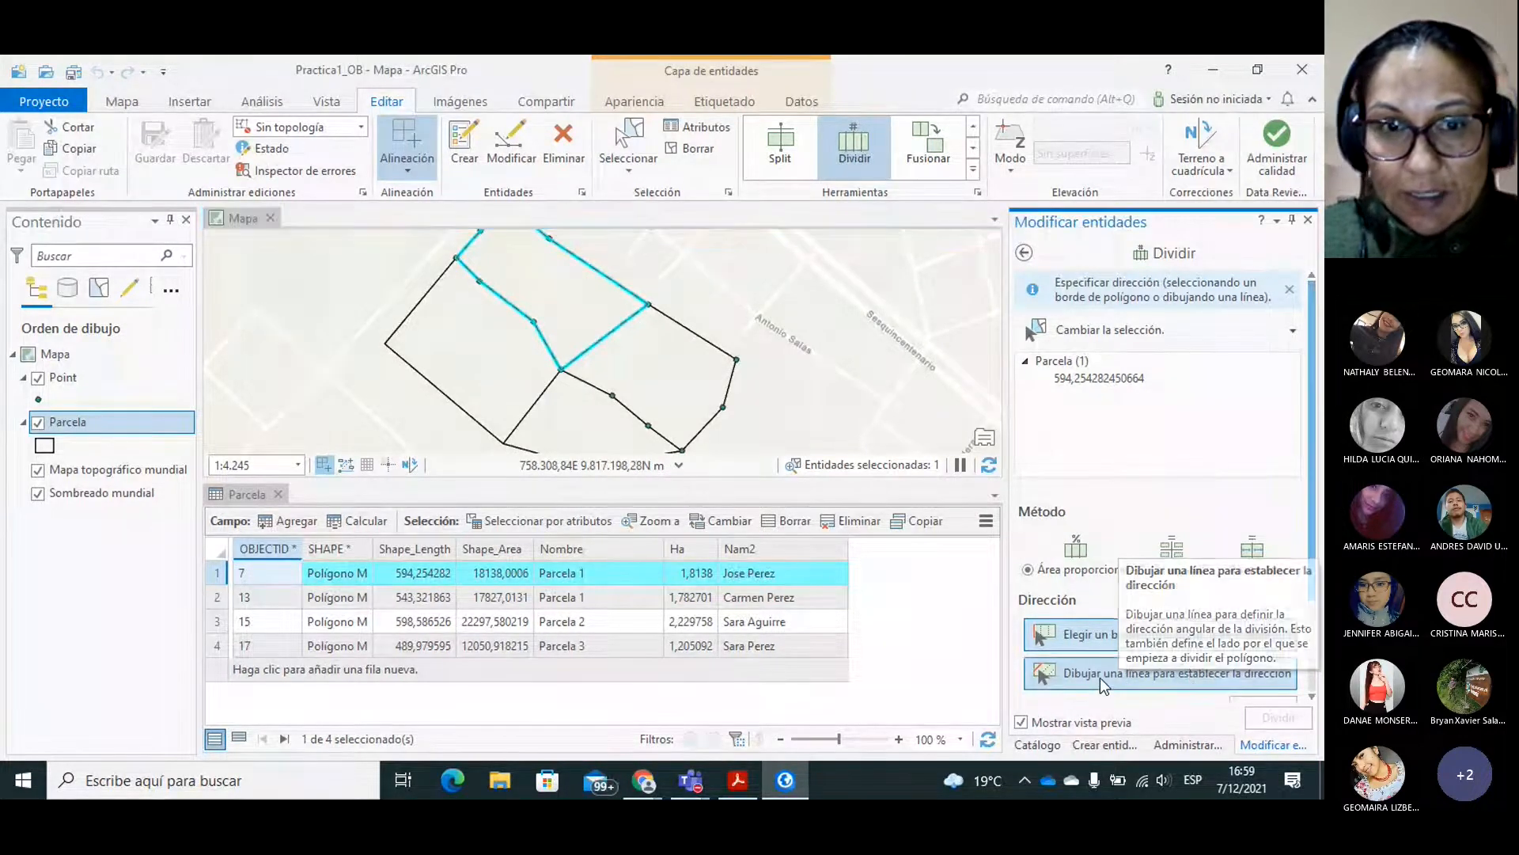
left_click(533, 322)
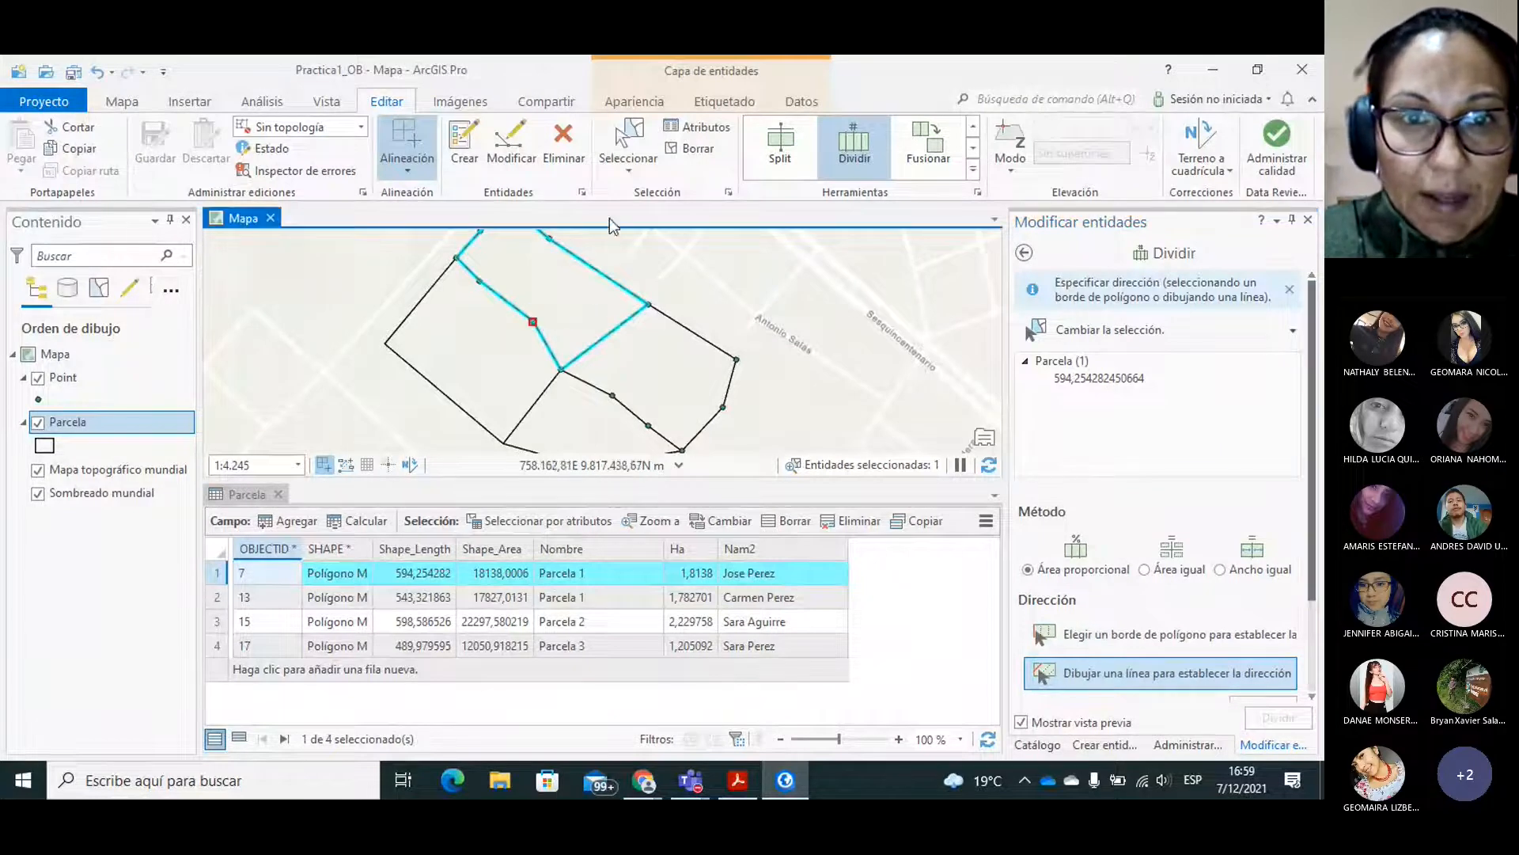
left_click(592, 253)
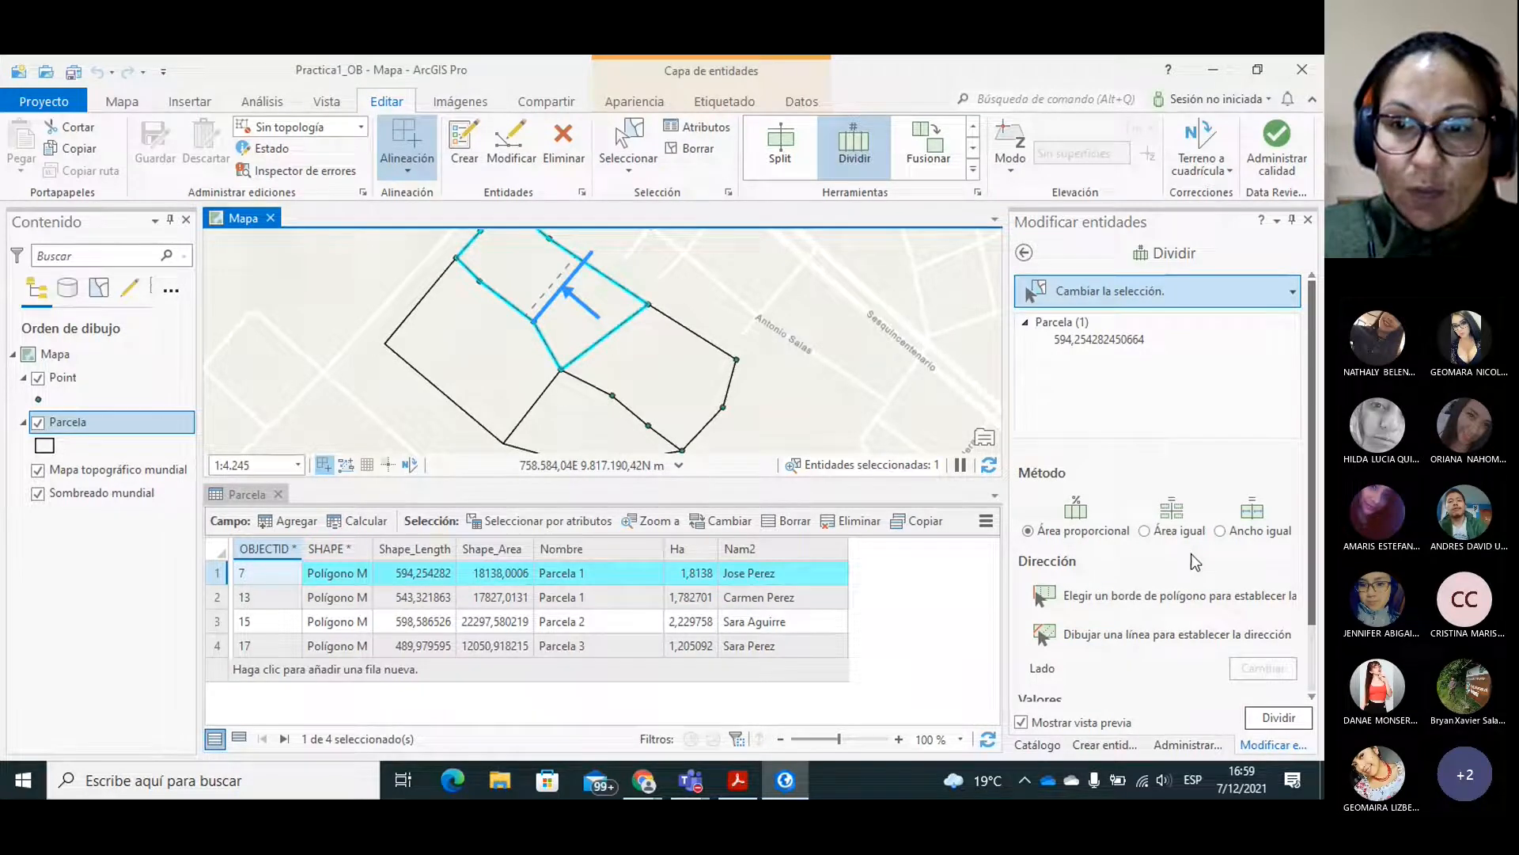
Choose the equal-area division method and set the area per part to 4000 square metres.
left_click(1152, 532)
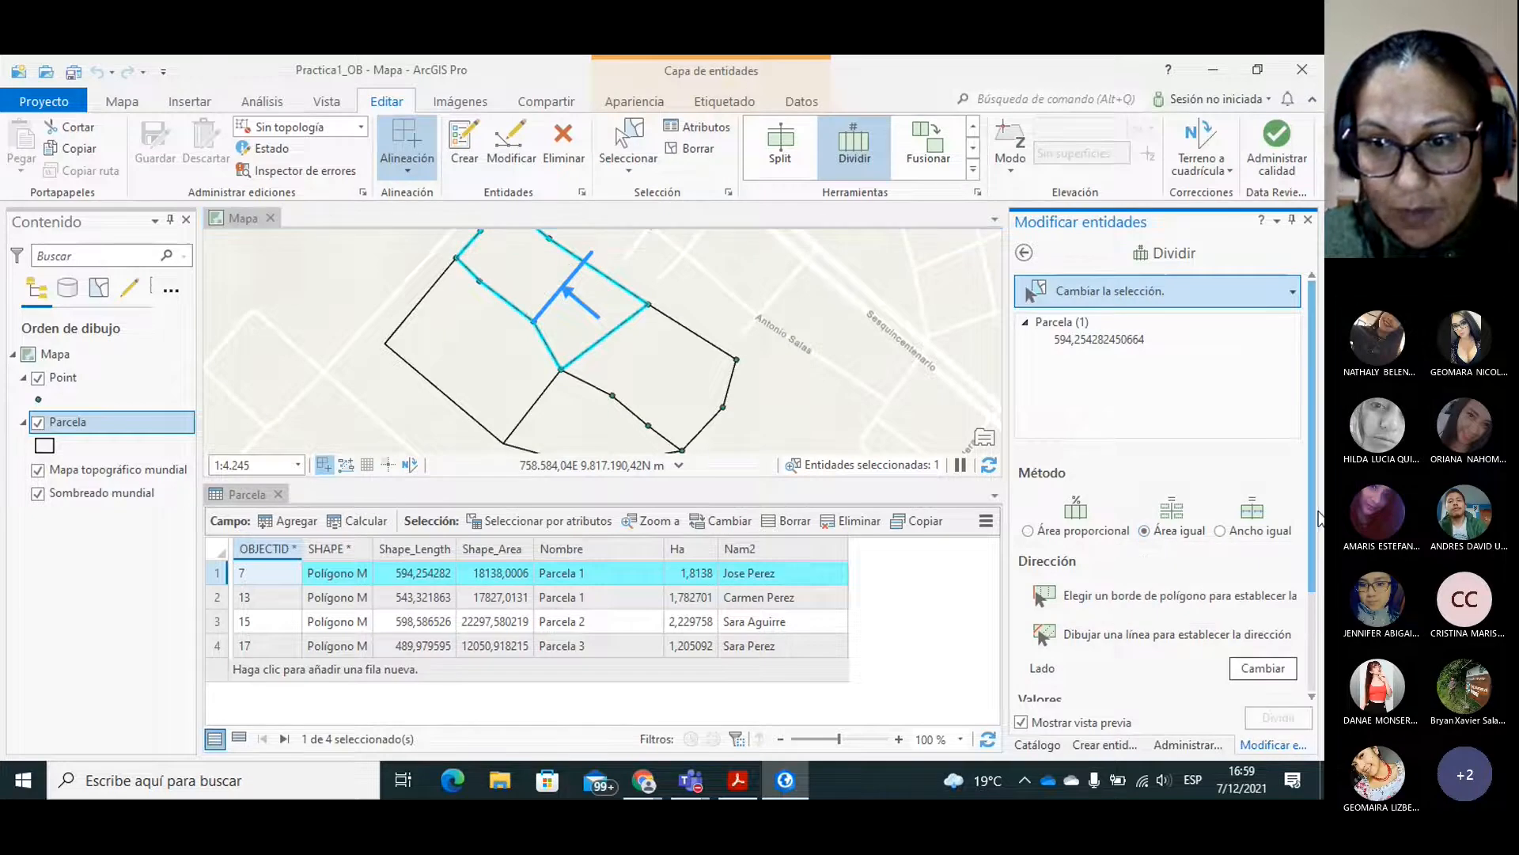
left_click_drag(1312, 520, 1324, 635)
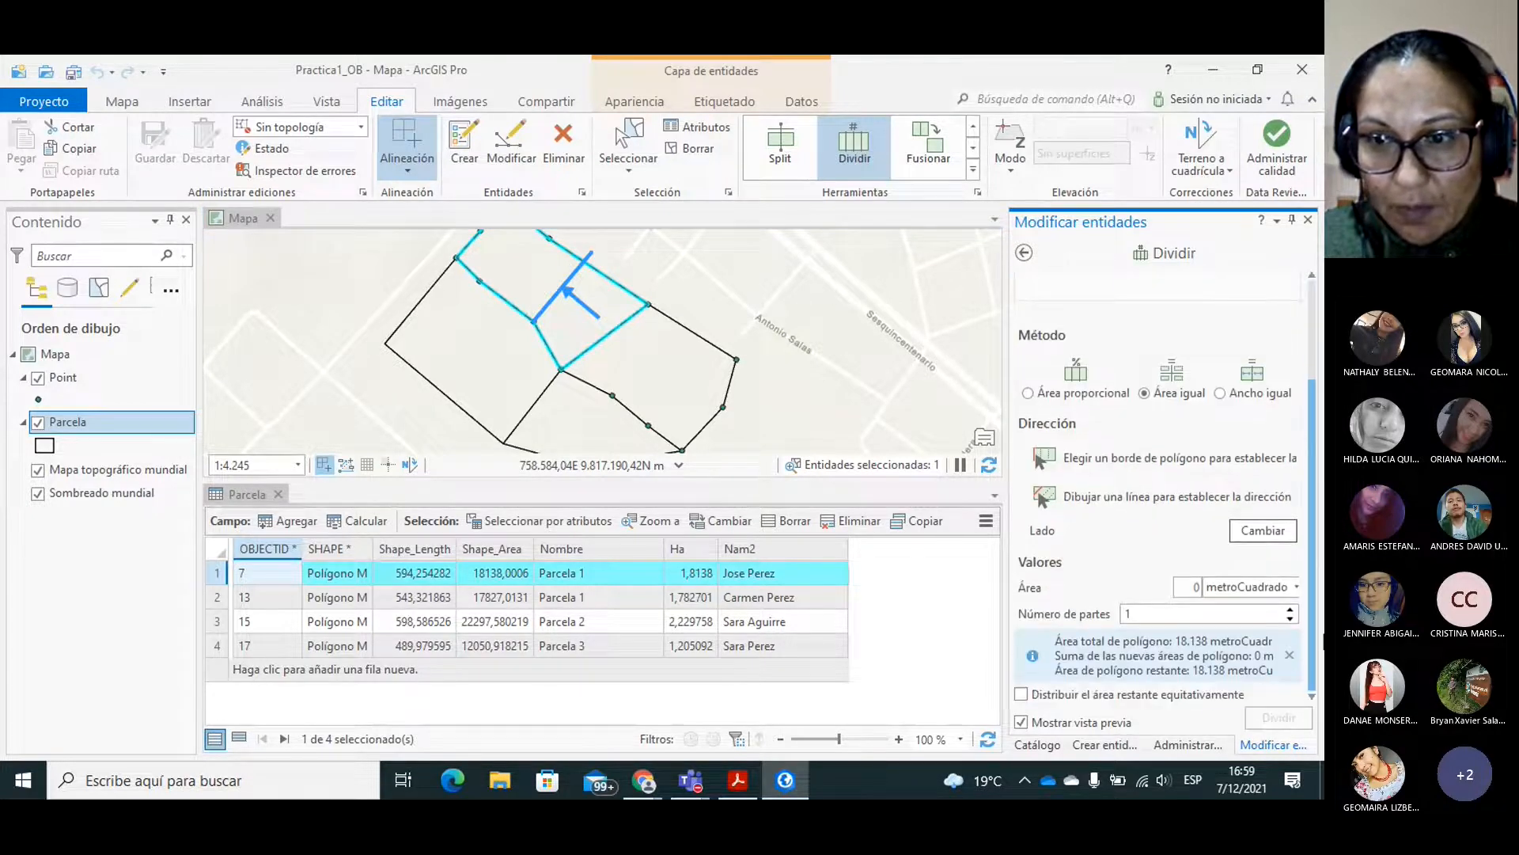
left_click_drag(1187, 588, 1202, 588)
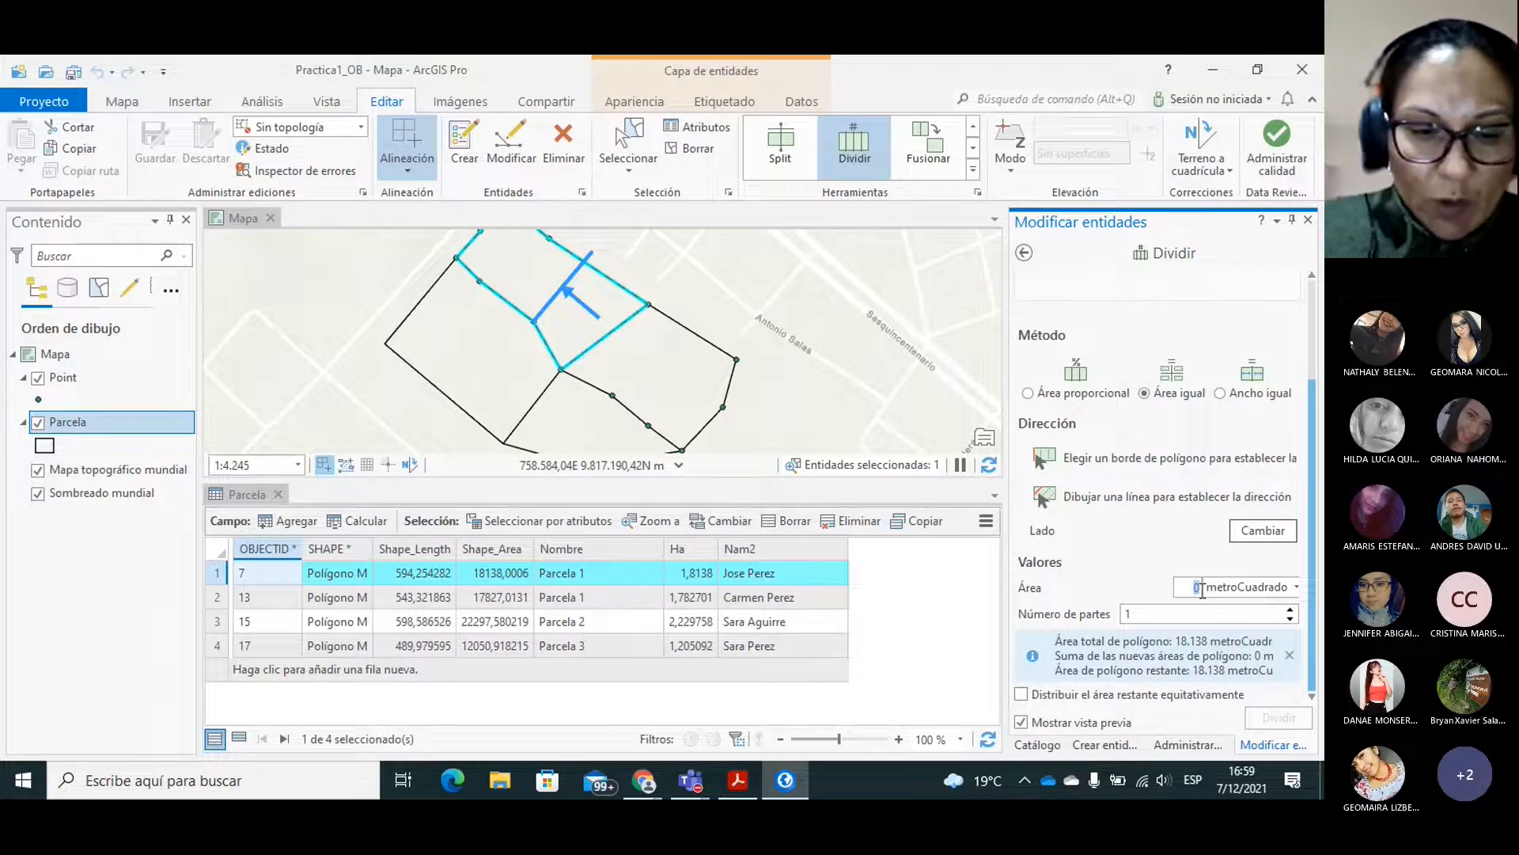
type("400")
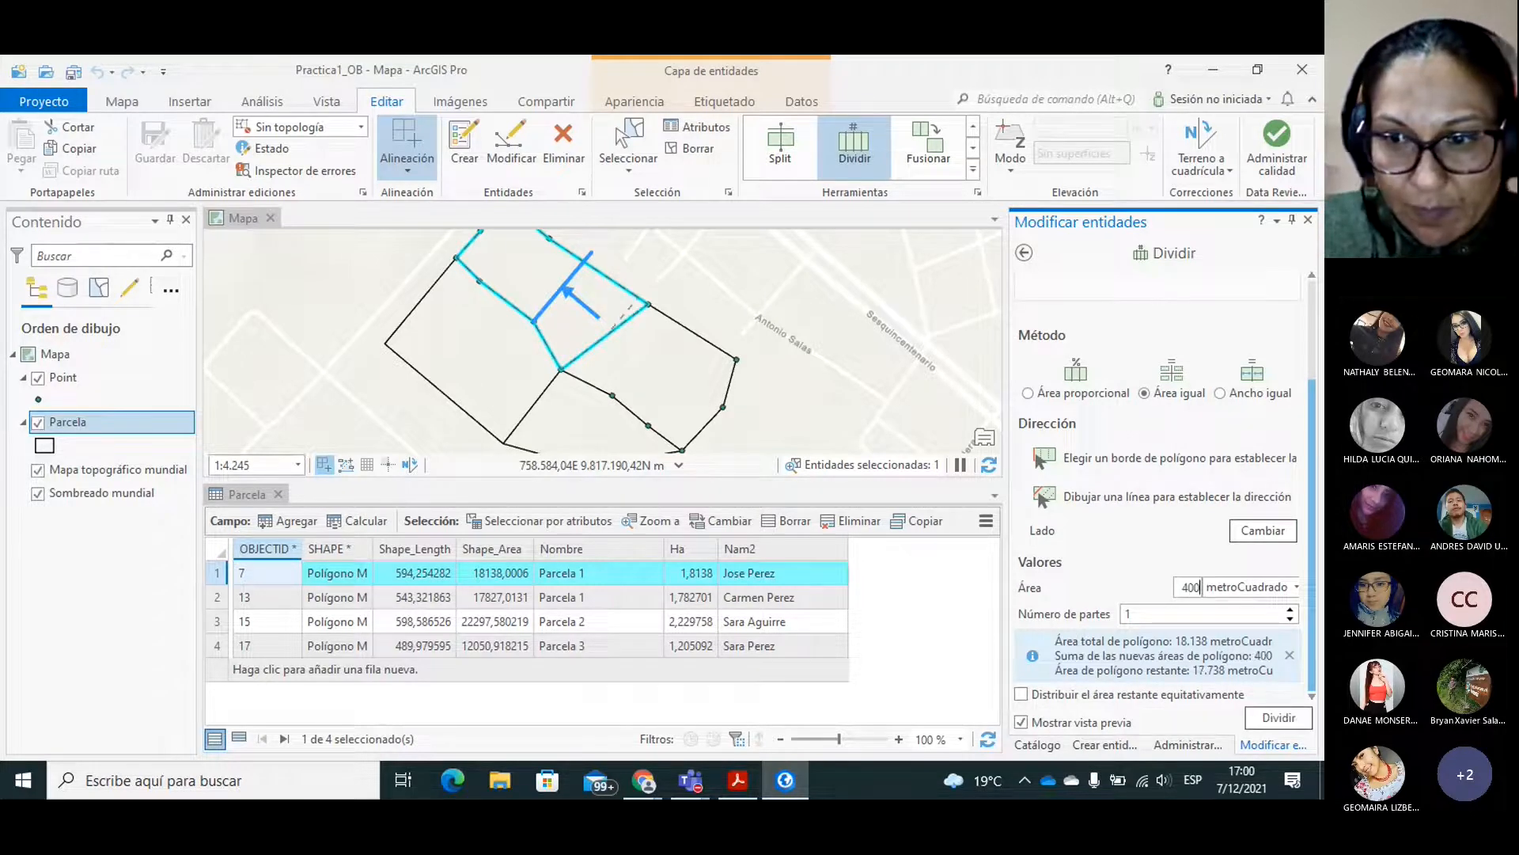
type("0")
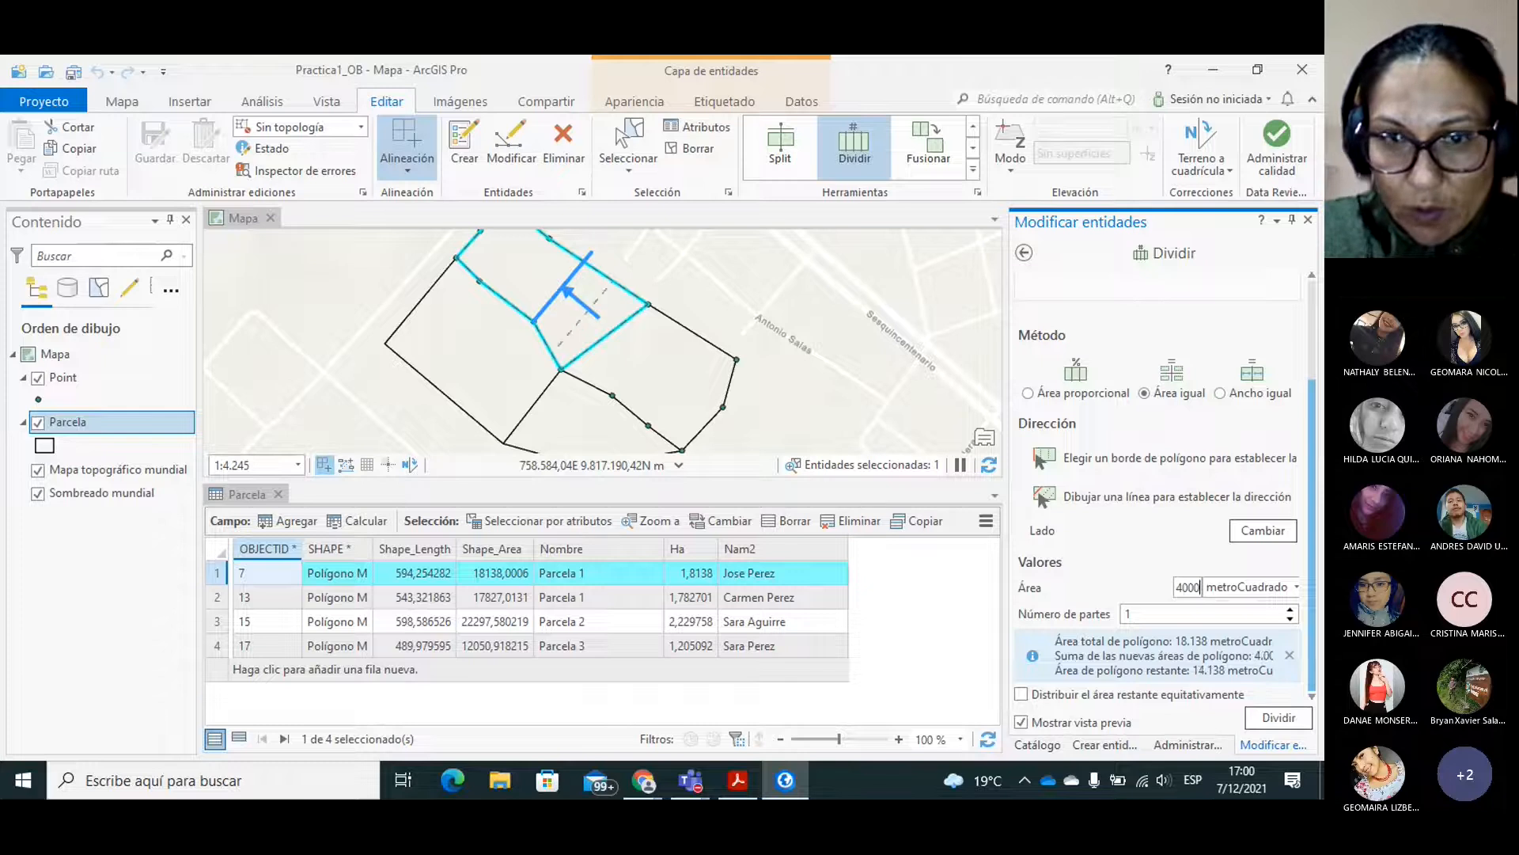
Set the number of parts to 4, distribute the remaining area equally, and divide the northern parcel.
left_click(1176, 616)
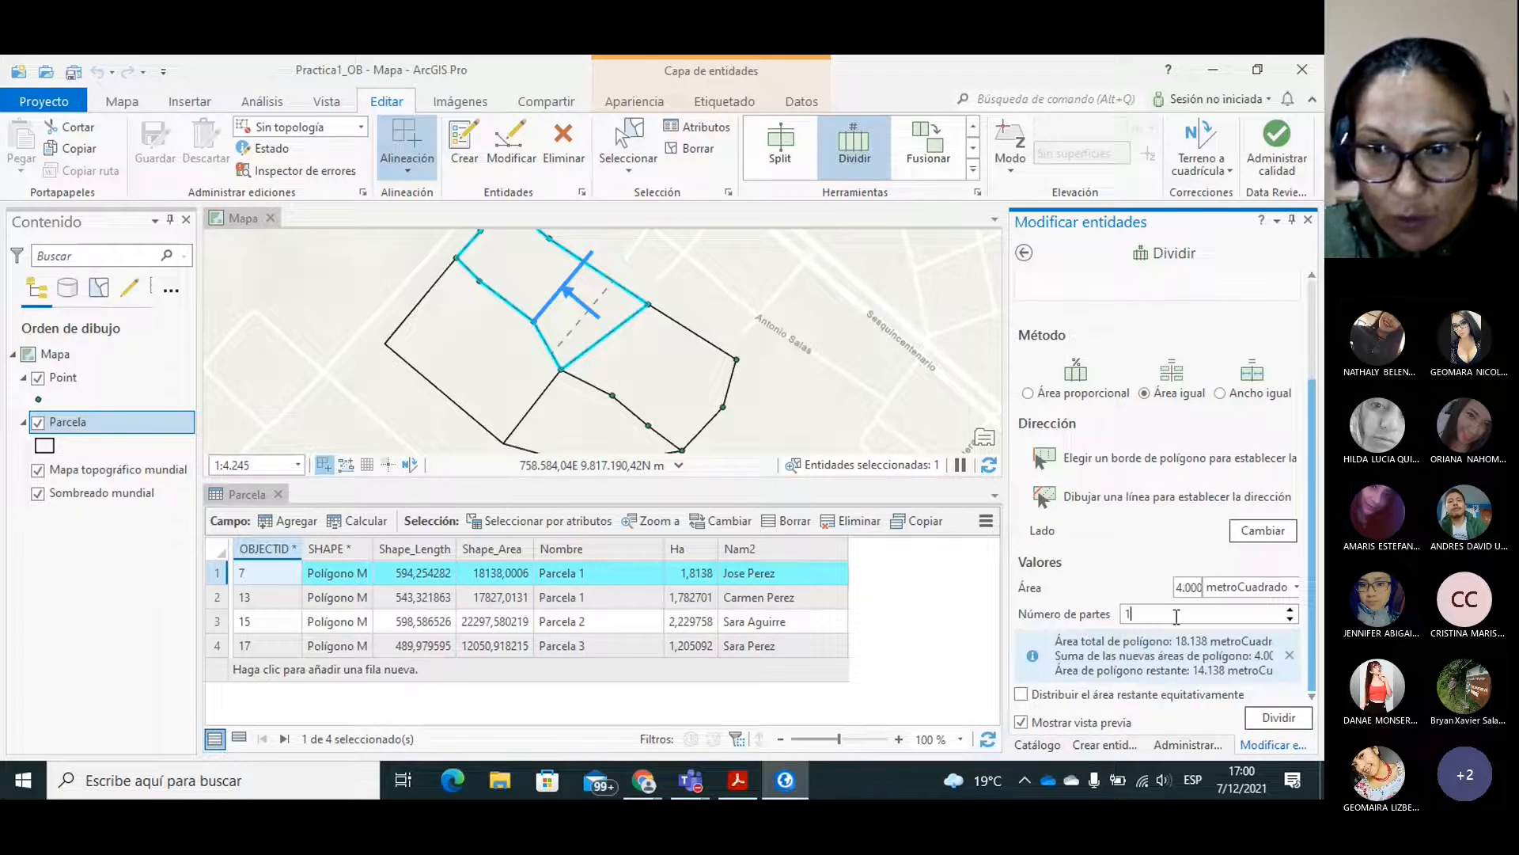
double_click(1290, 610)
left_click(1290, 611)
left_click(1290, 611)
left_click(1290, 617)
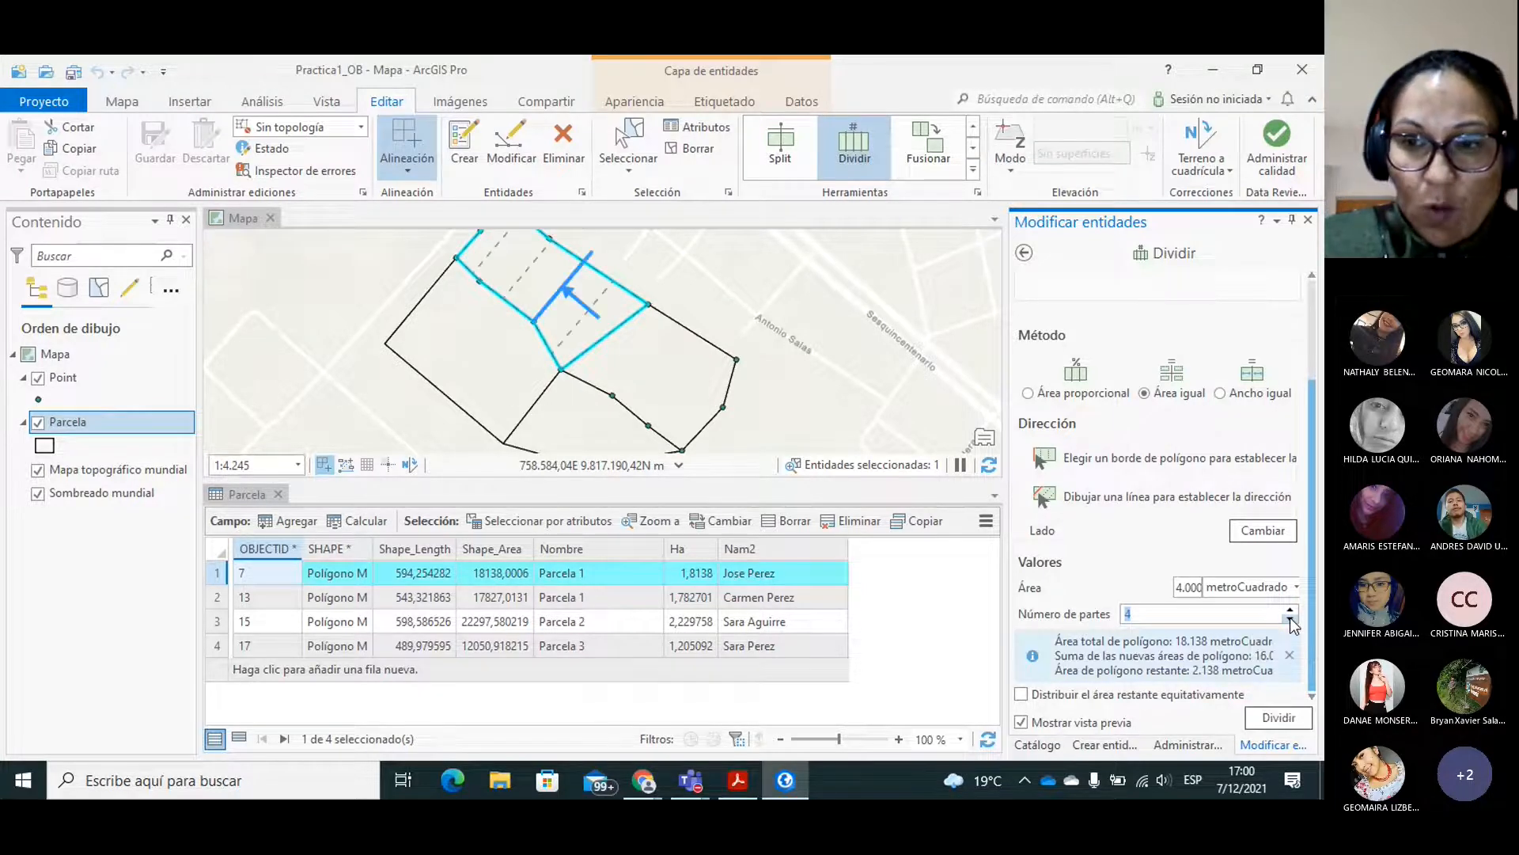
left_click(1021, 695)
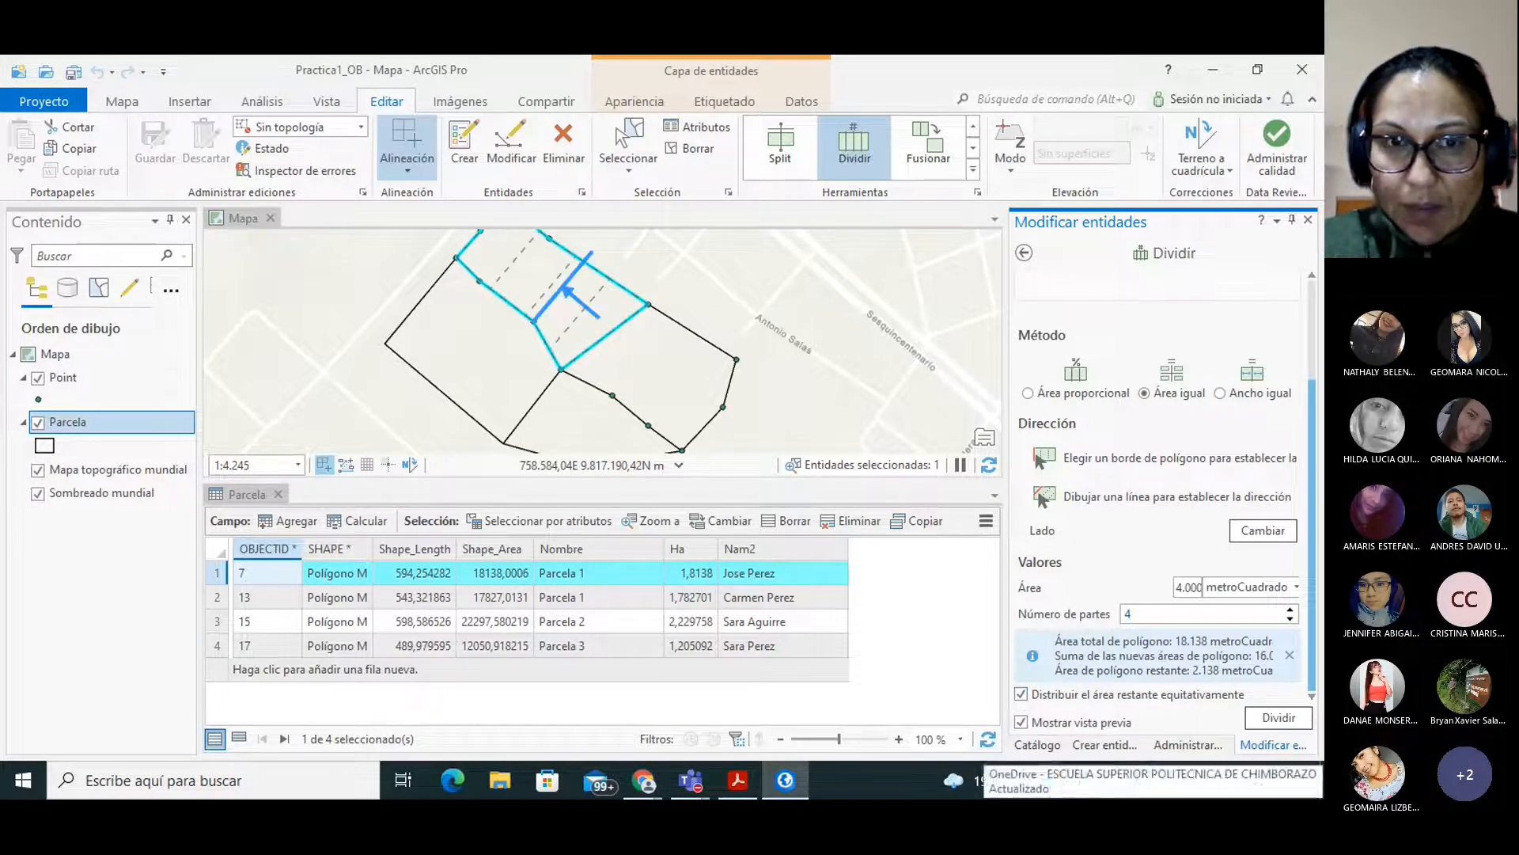
left_click(1278, 717)
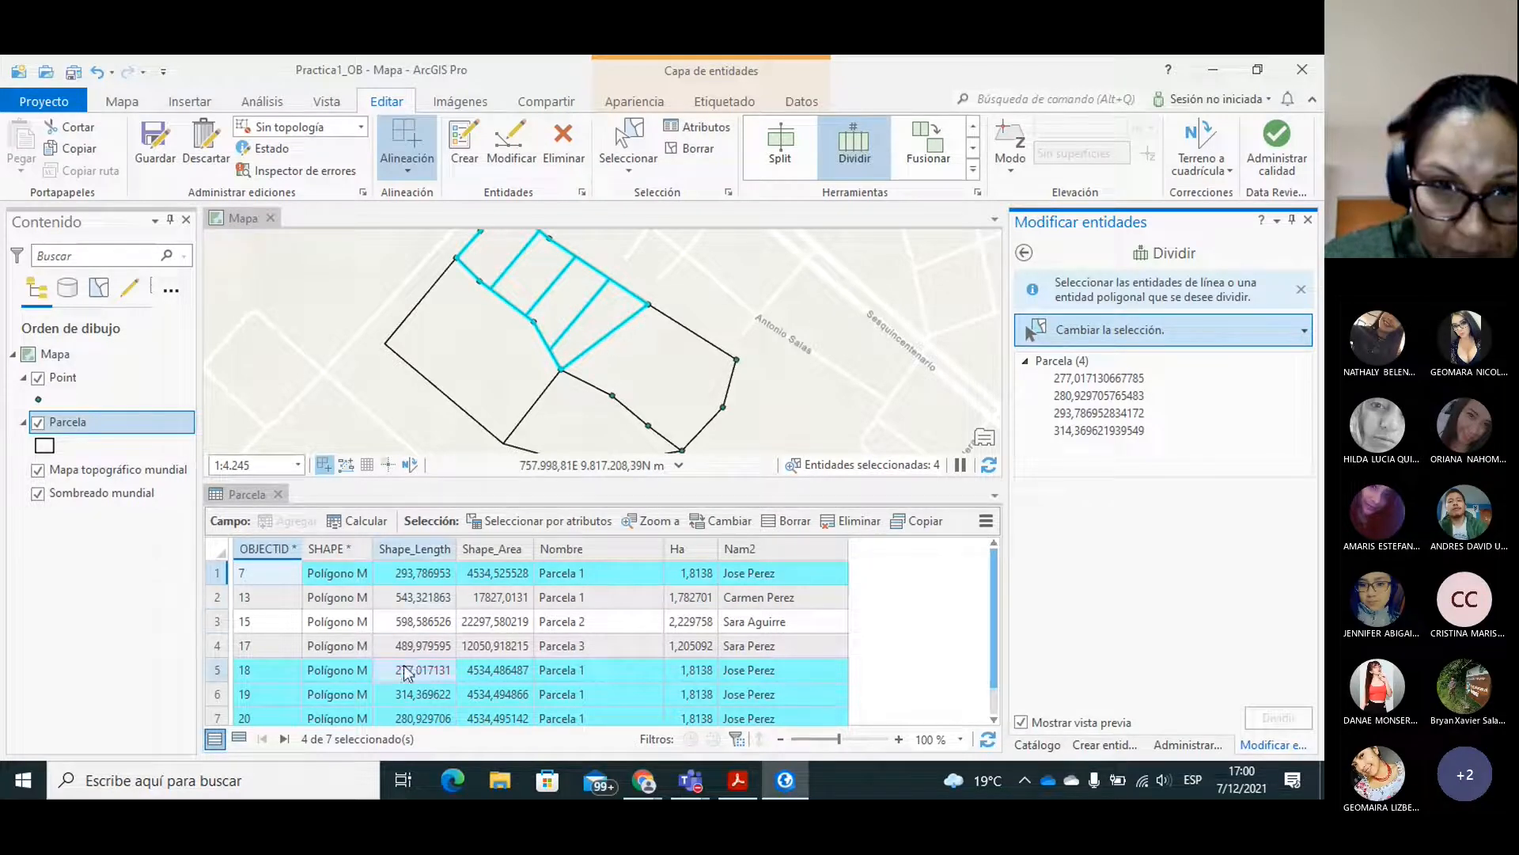
scroll(994, 630, "down", 1)
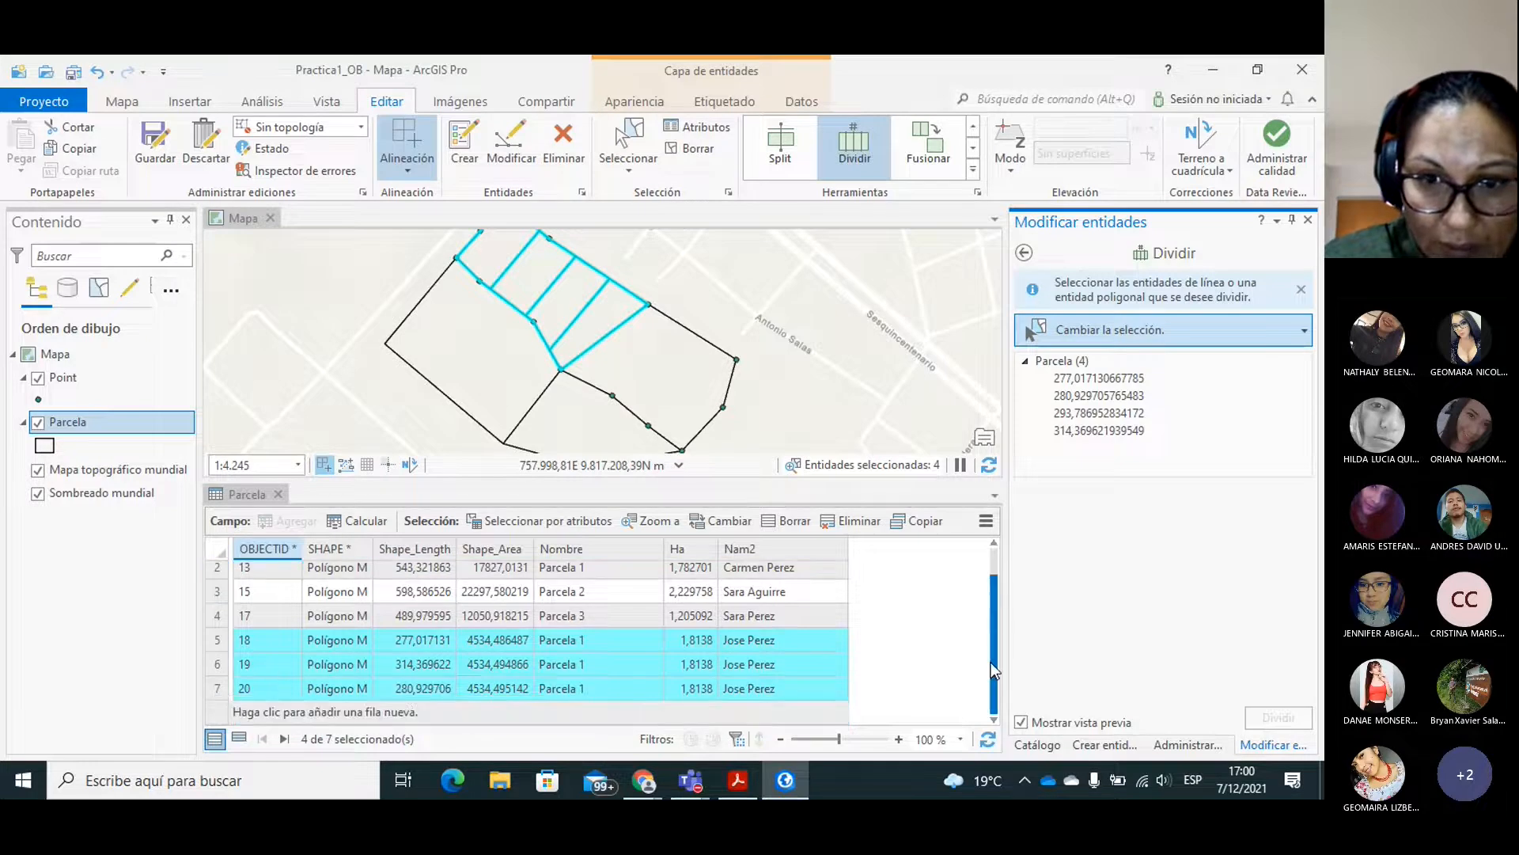
Divide the parcel southeast of the new strips into 4 equal-area parts of 4000 square metres, using a crosswise direction line between its long edges.
left_click(677, 368)
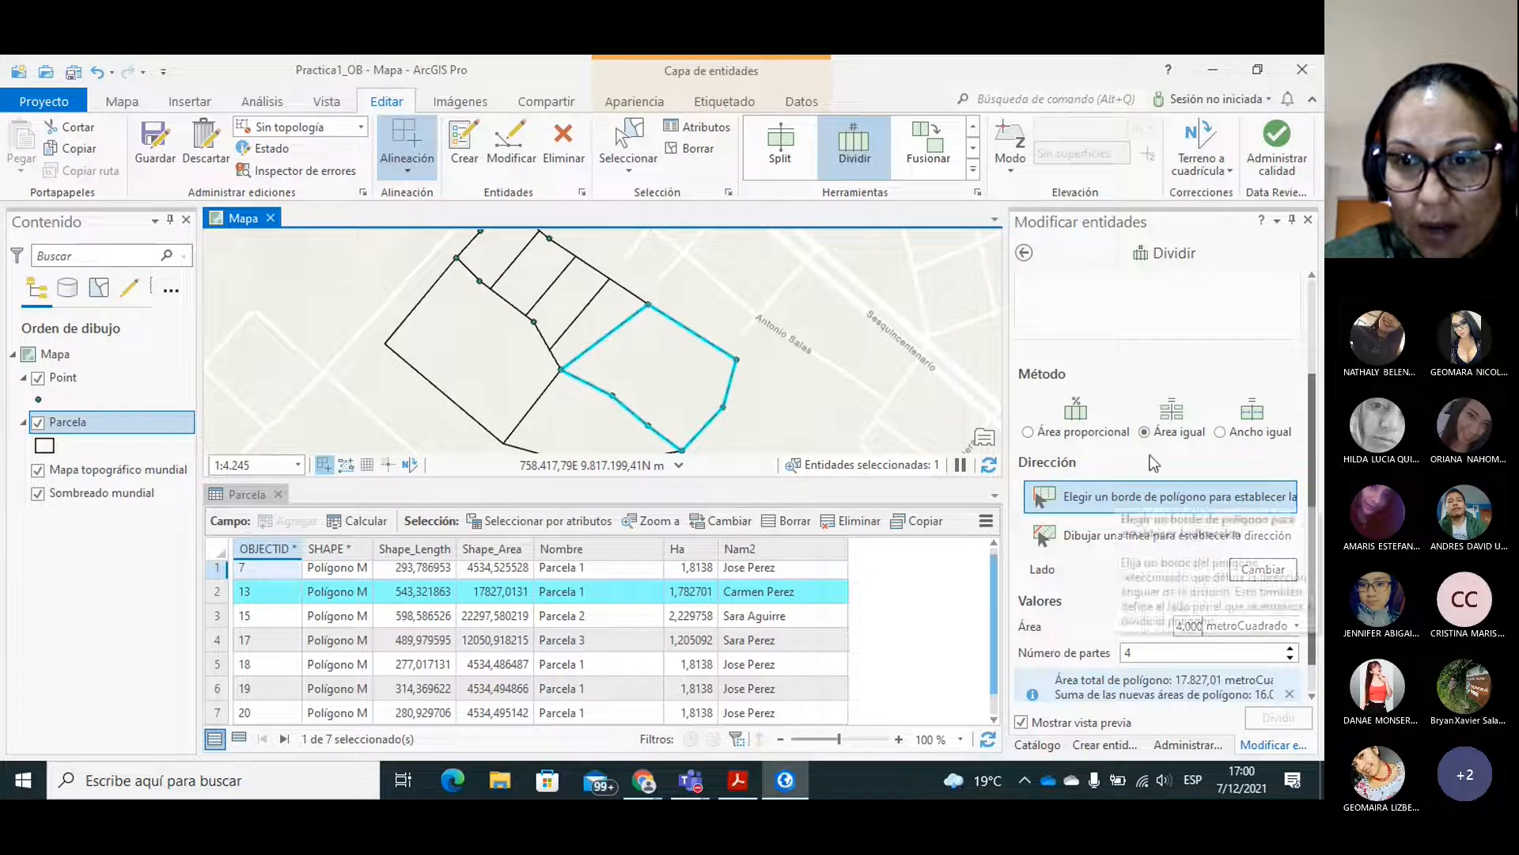
left_click(1148, 536)
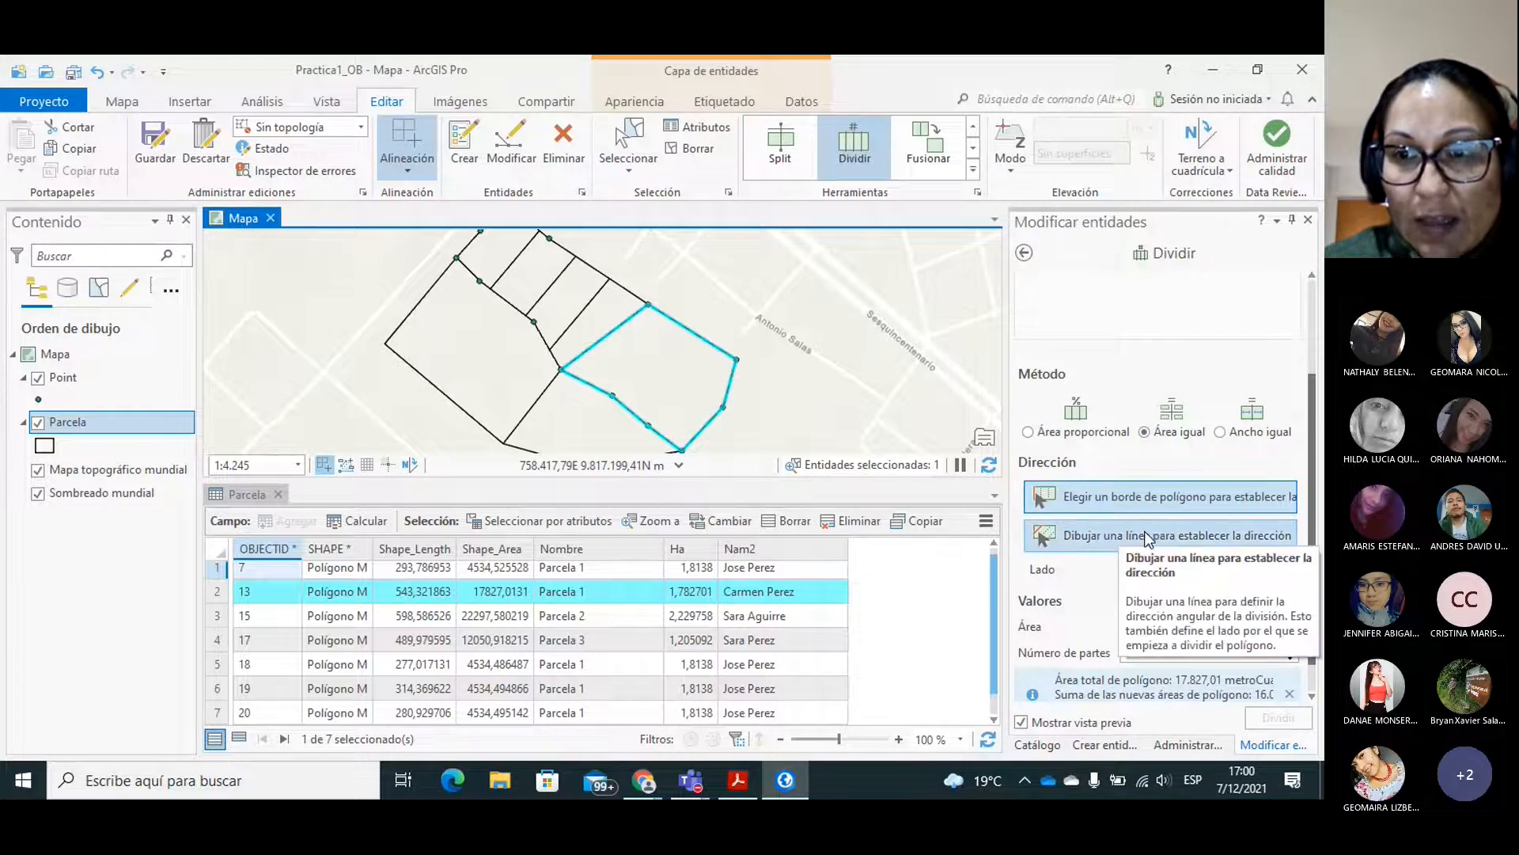
left_click(623, 405)
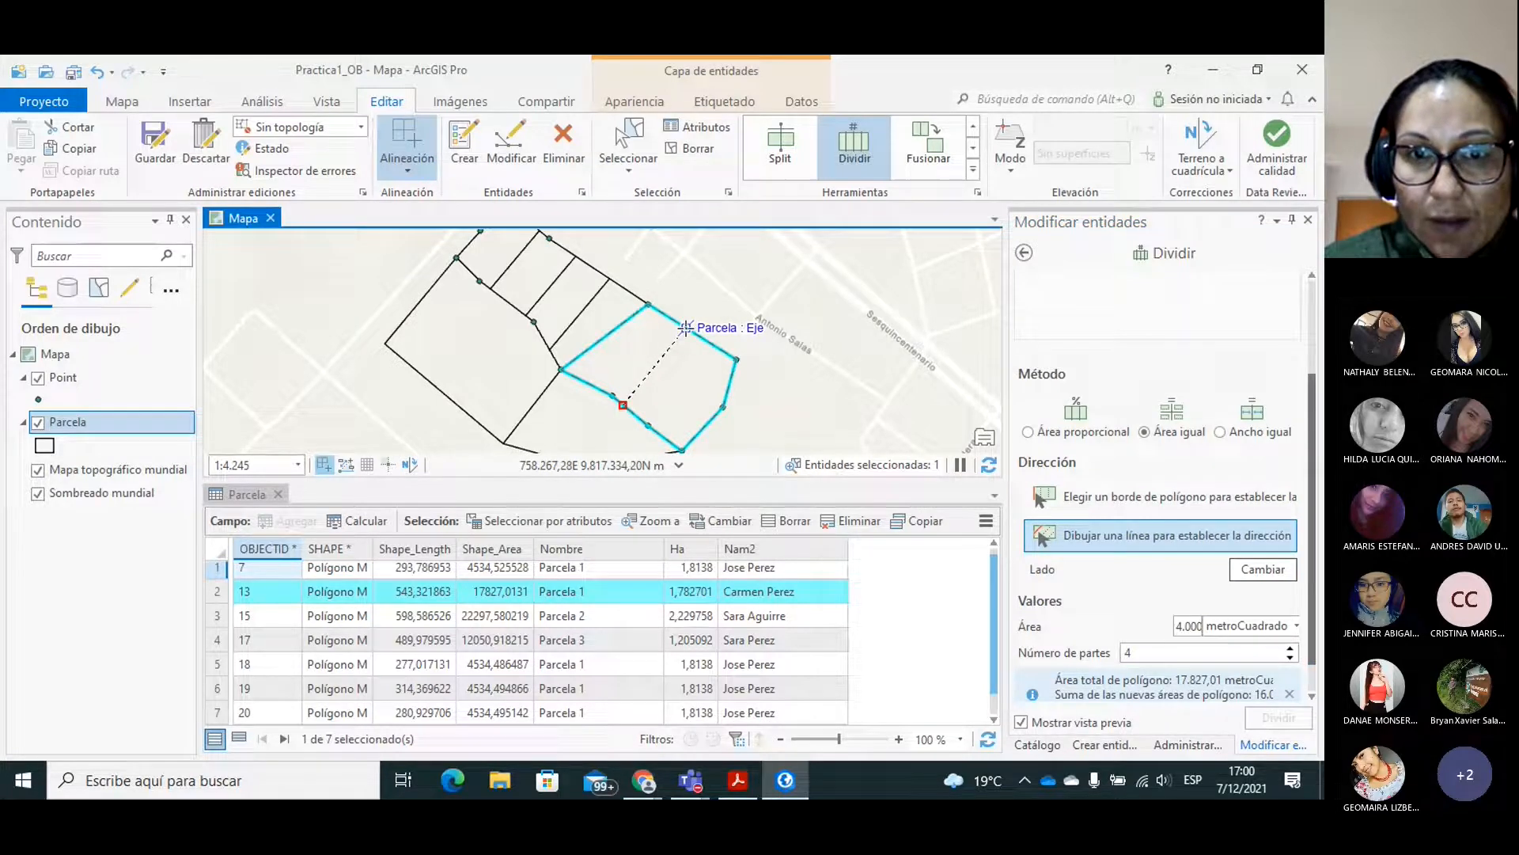
left_click(684, 326)
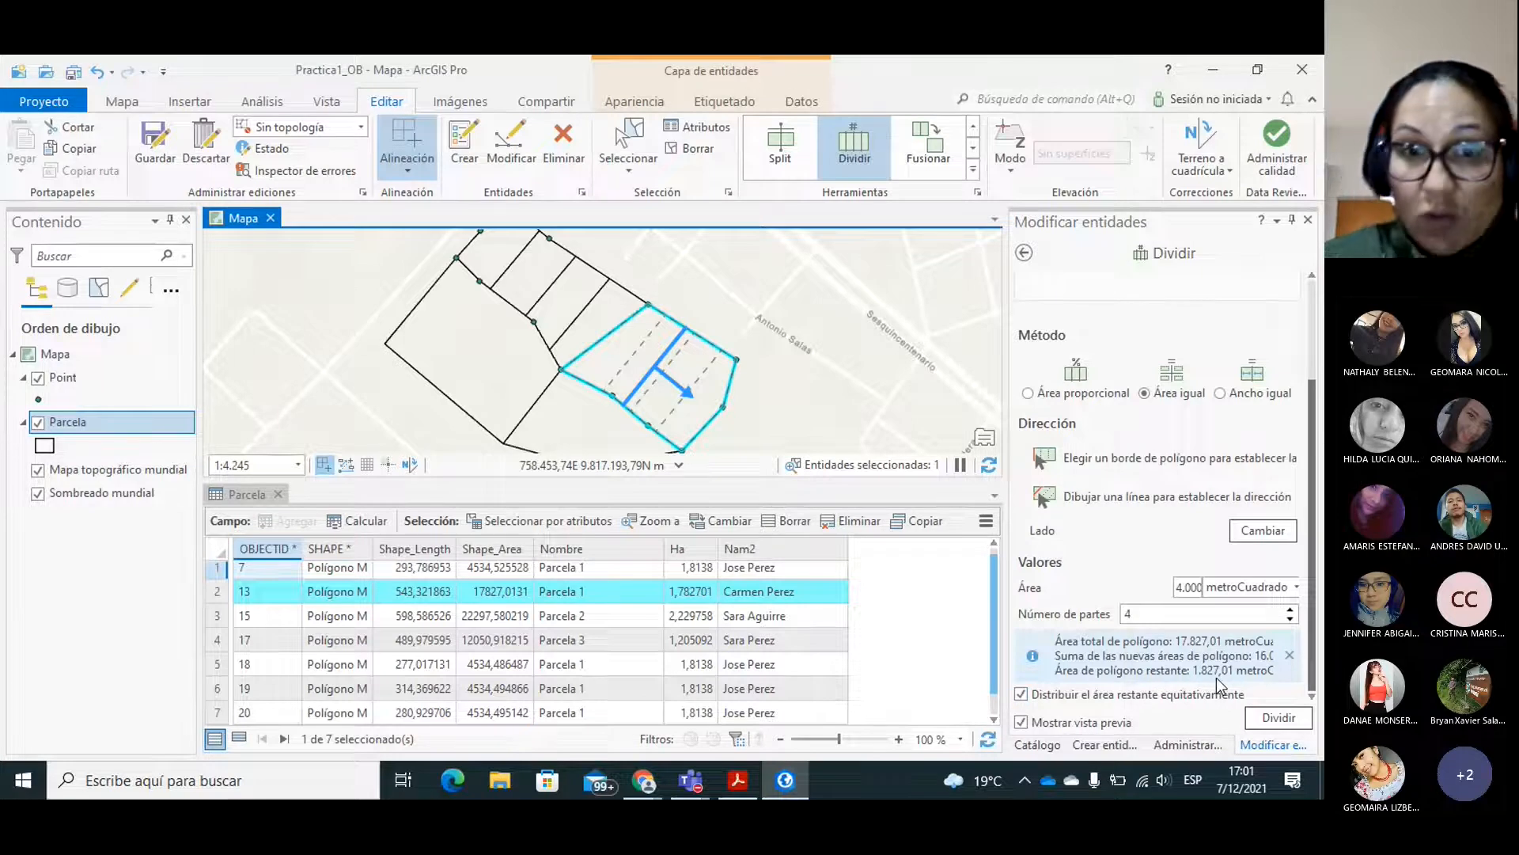
left_click(1266, 715)
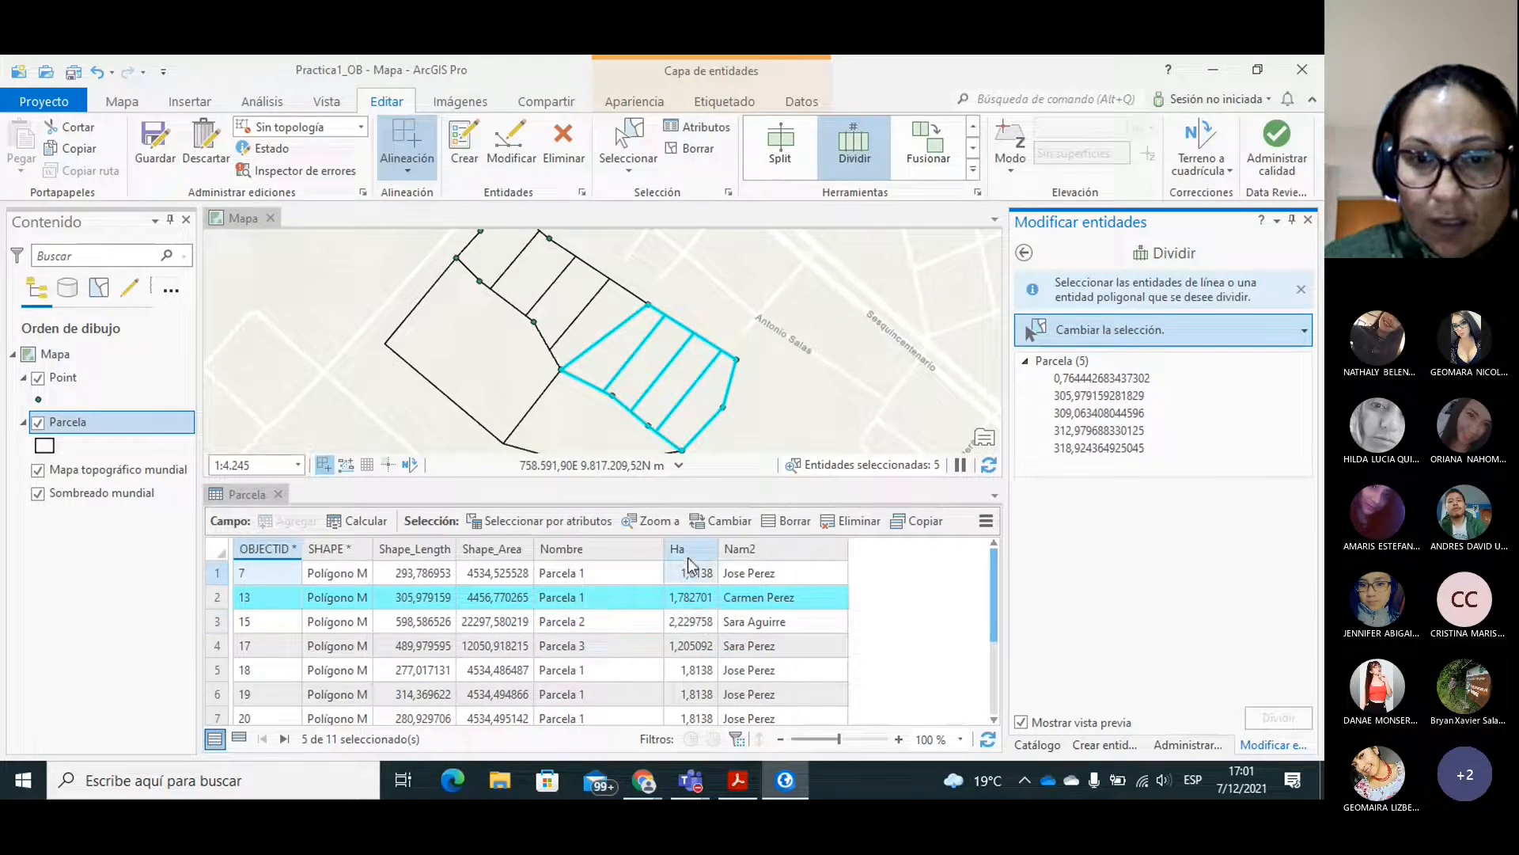
Calculate the Ha field for the selected strips as area in hectares, using the current map's coordinate system, WGS_1984_UTM_Zone_17S.
mouse_move(682, 555)
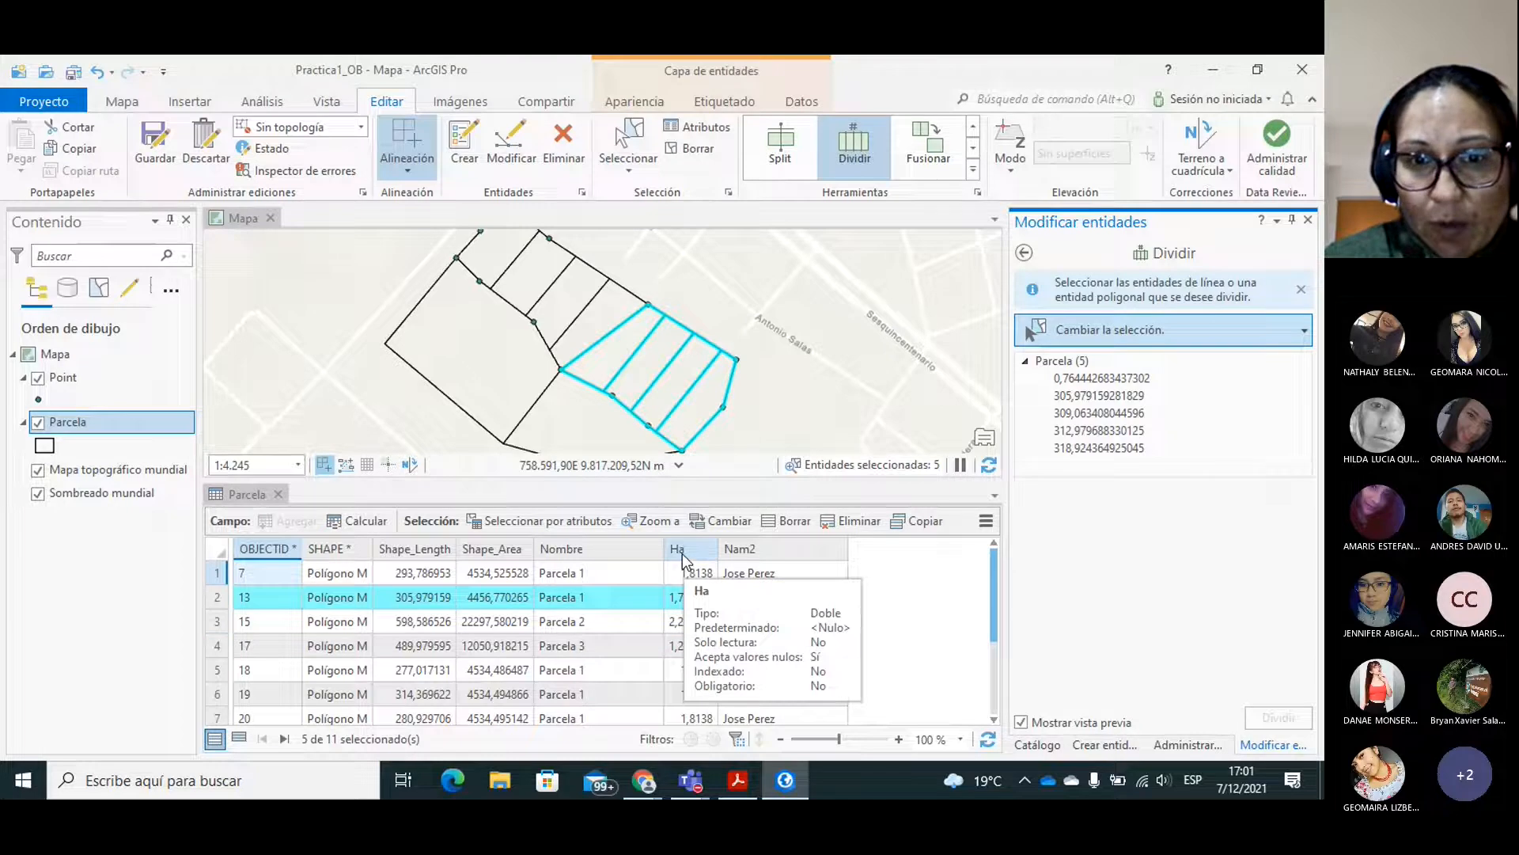
right_click(683, 553)
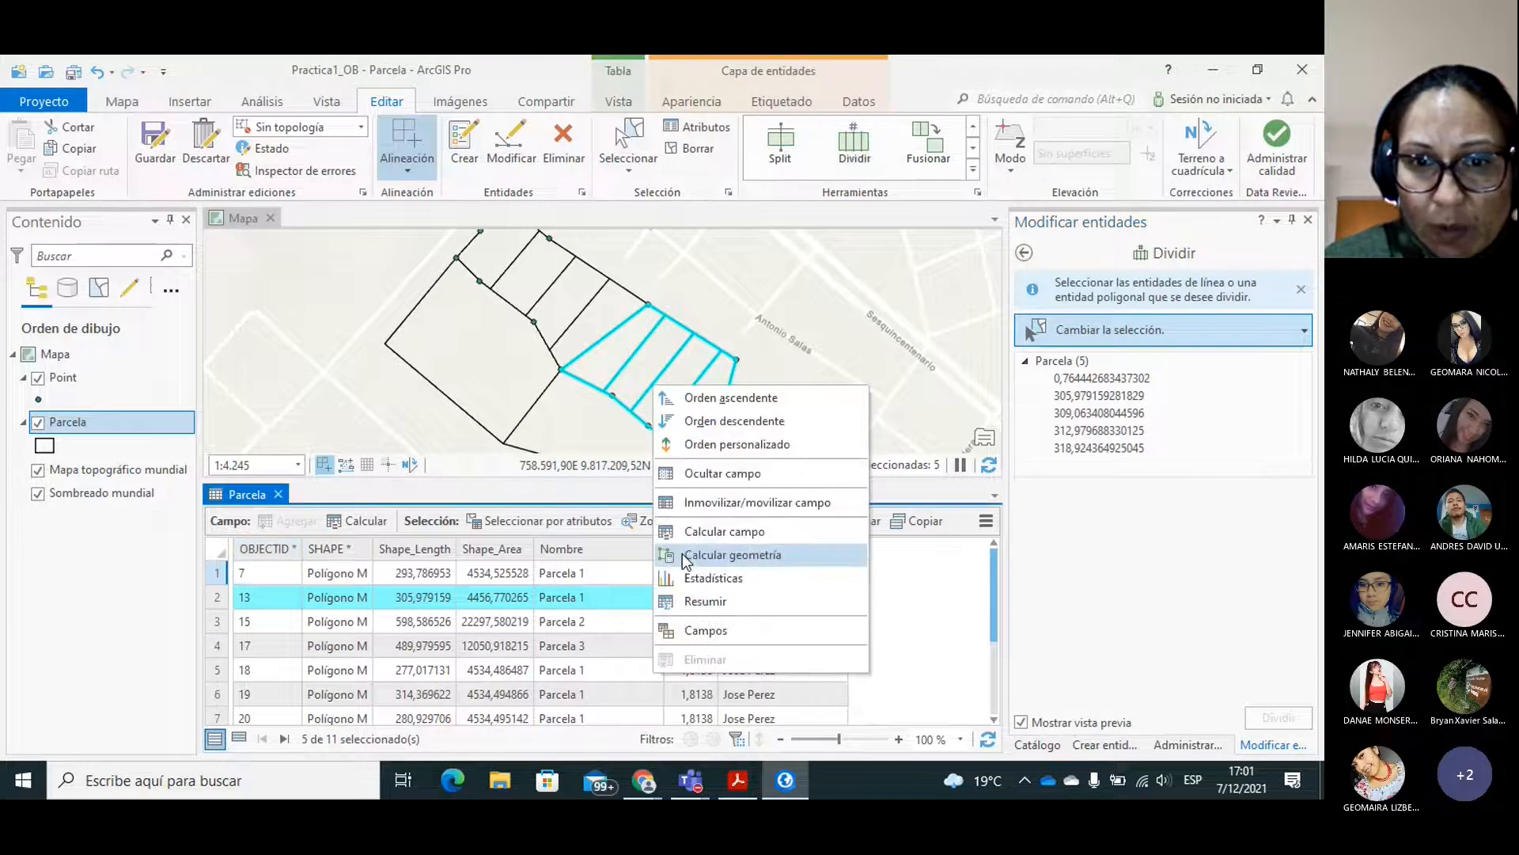
left_click(721, 557)
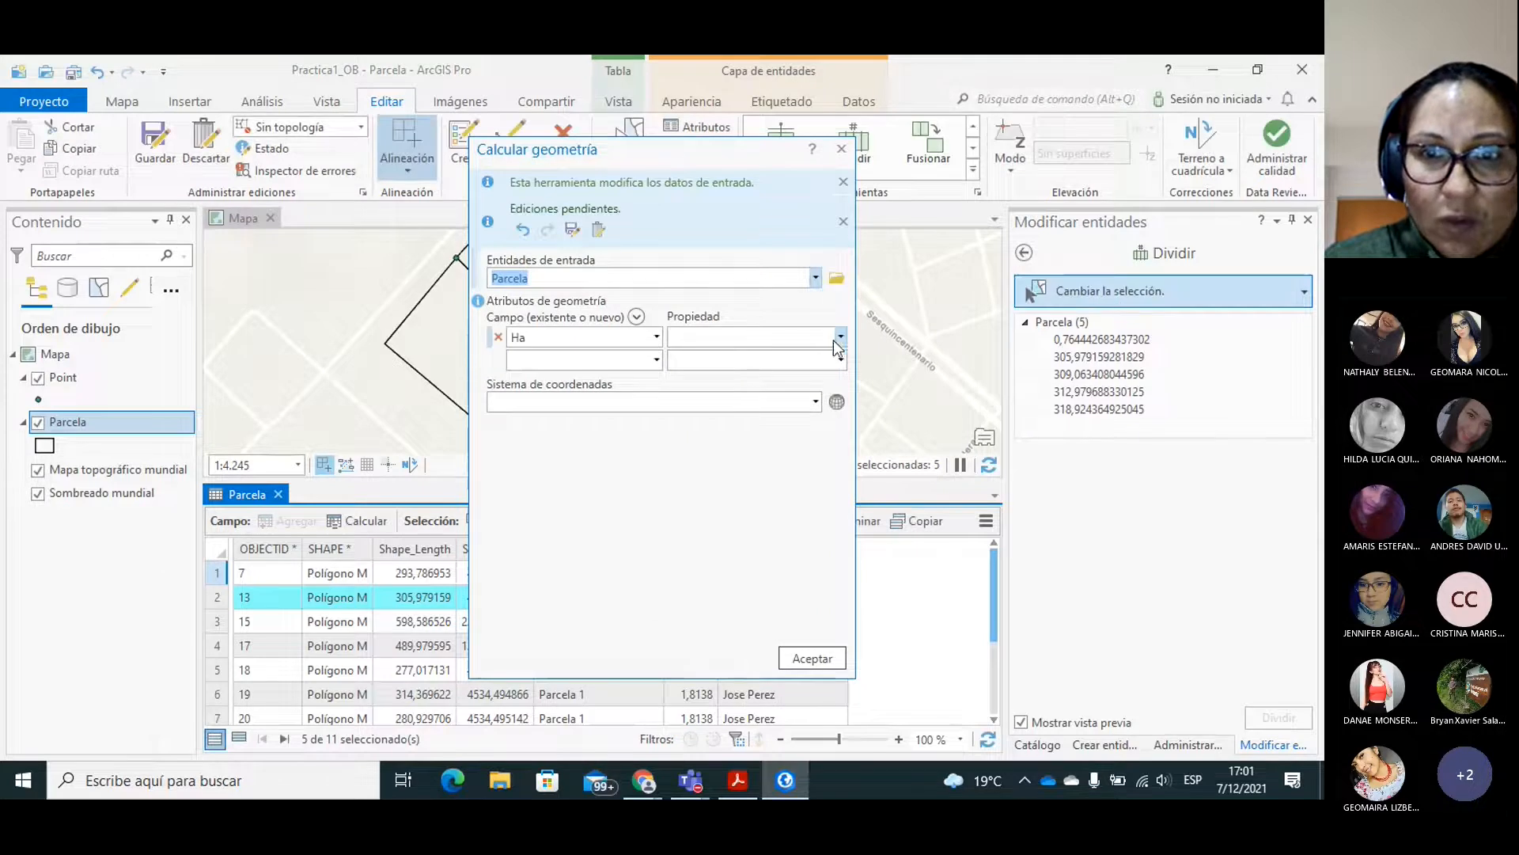
left_click(840, 336)
left_click(726, 361)
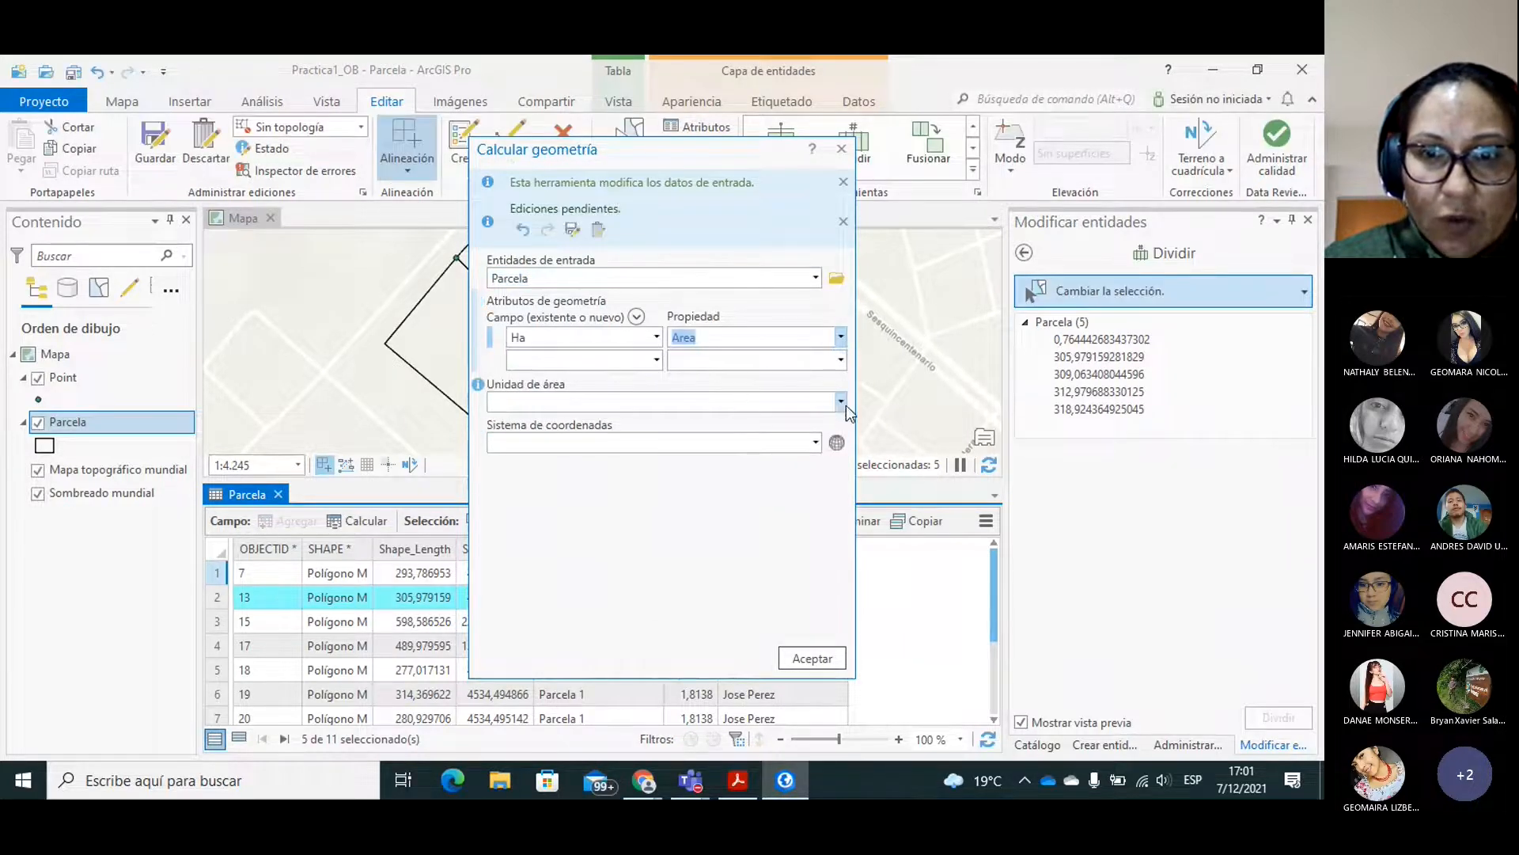
left_click(840, 402)
left_click(526, 445)
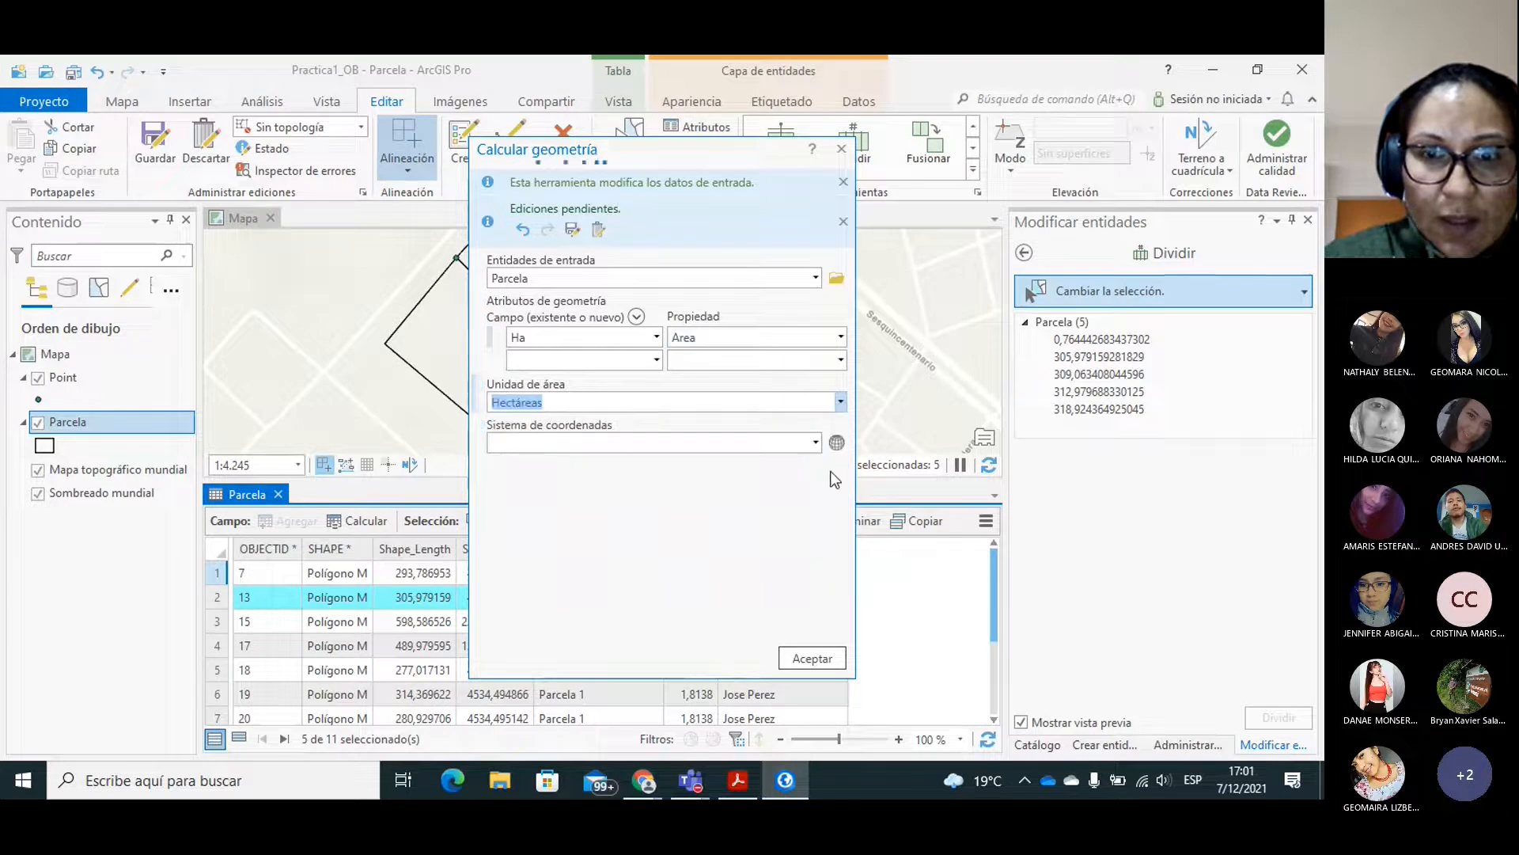
left_click(816, 444)
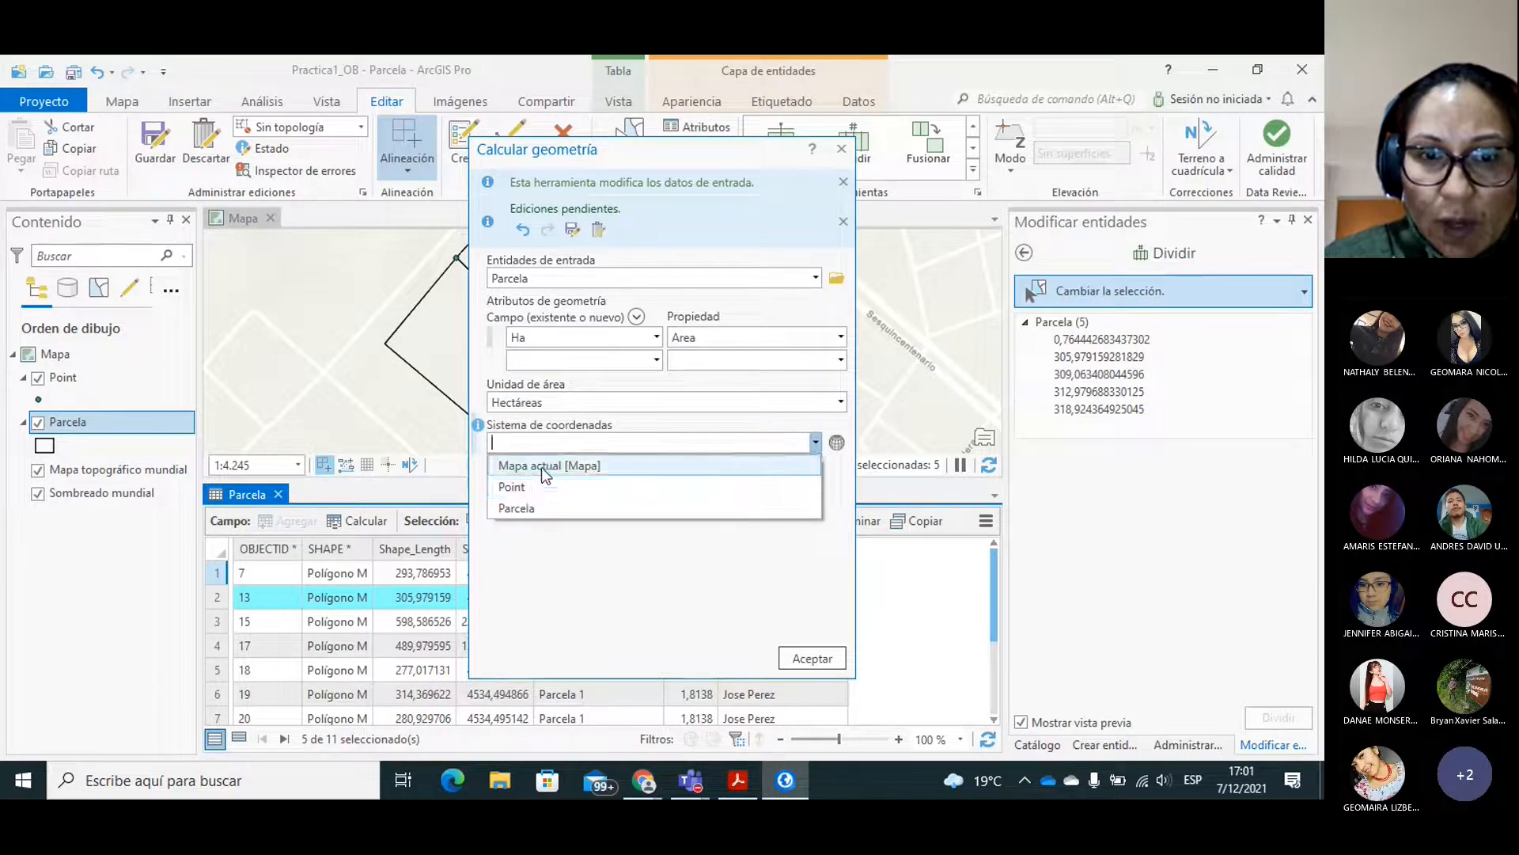
left_click(542, 466)
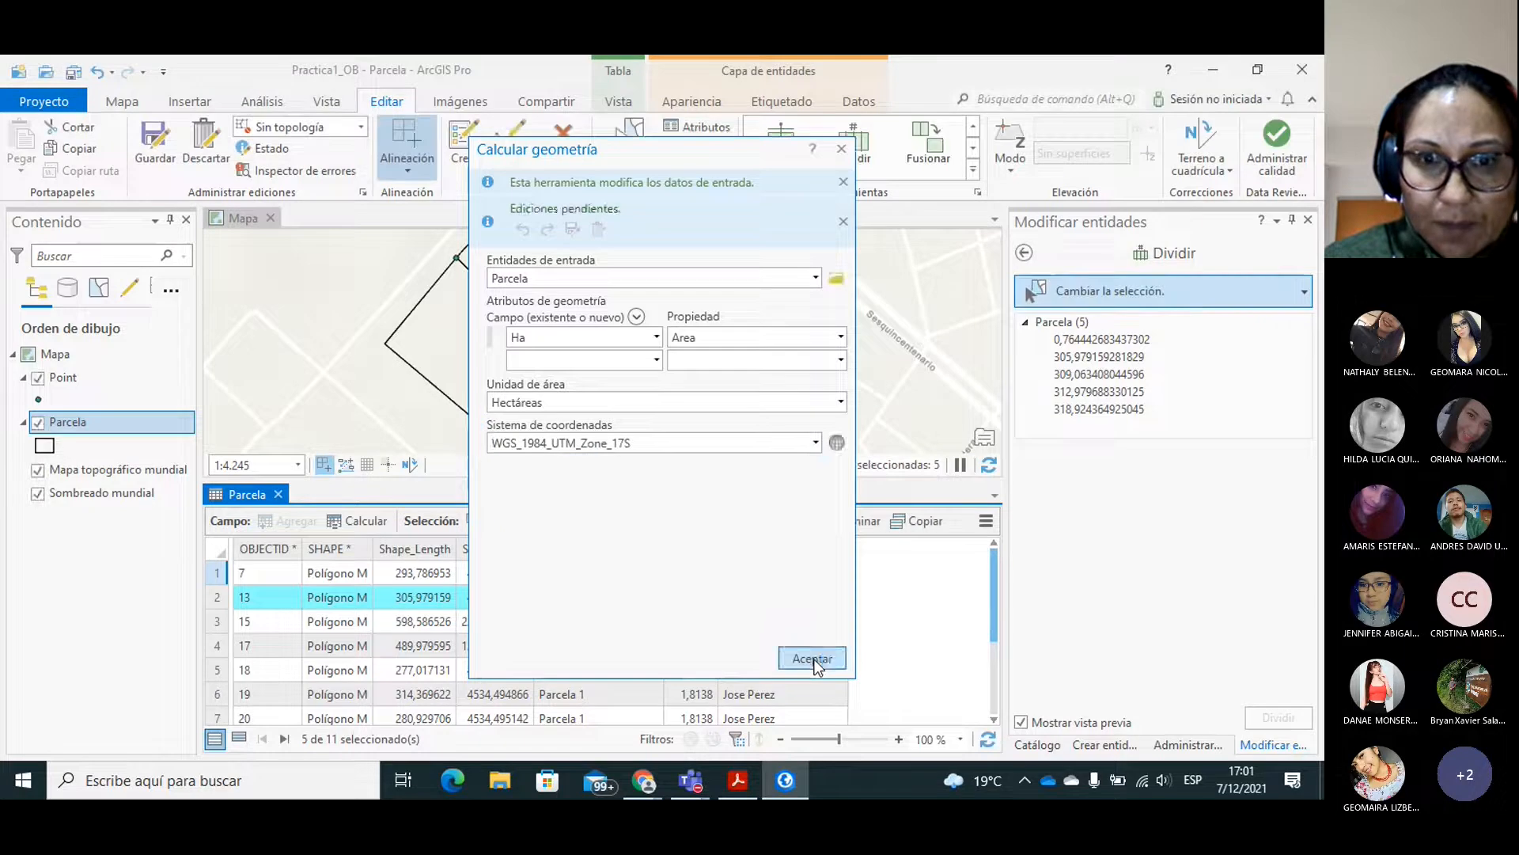
left_click(813, 659)
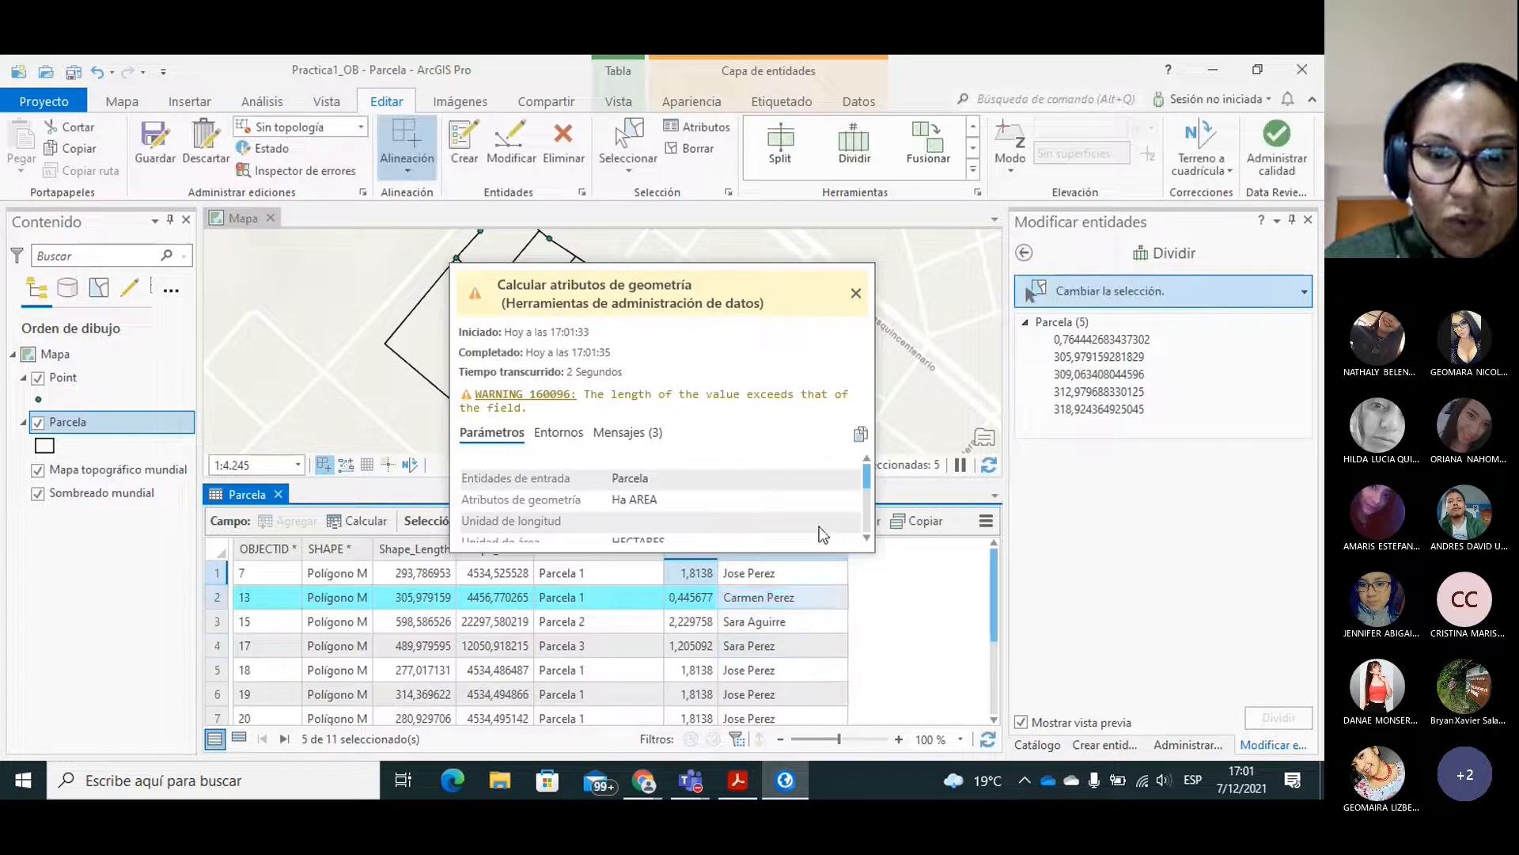
left_click(855, 294)
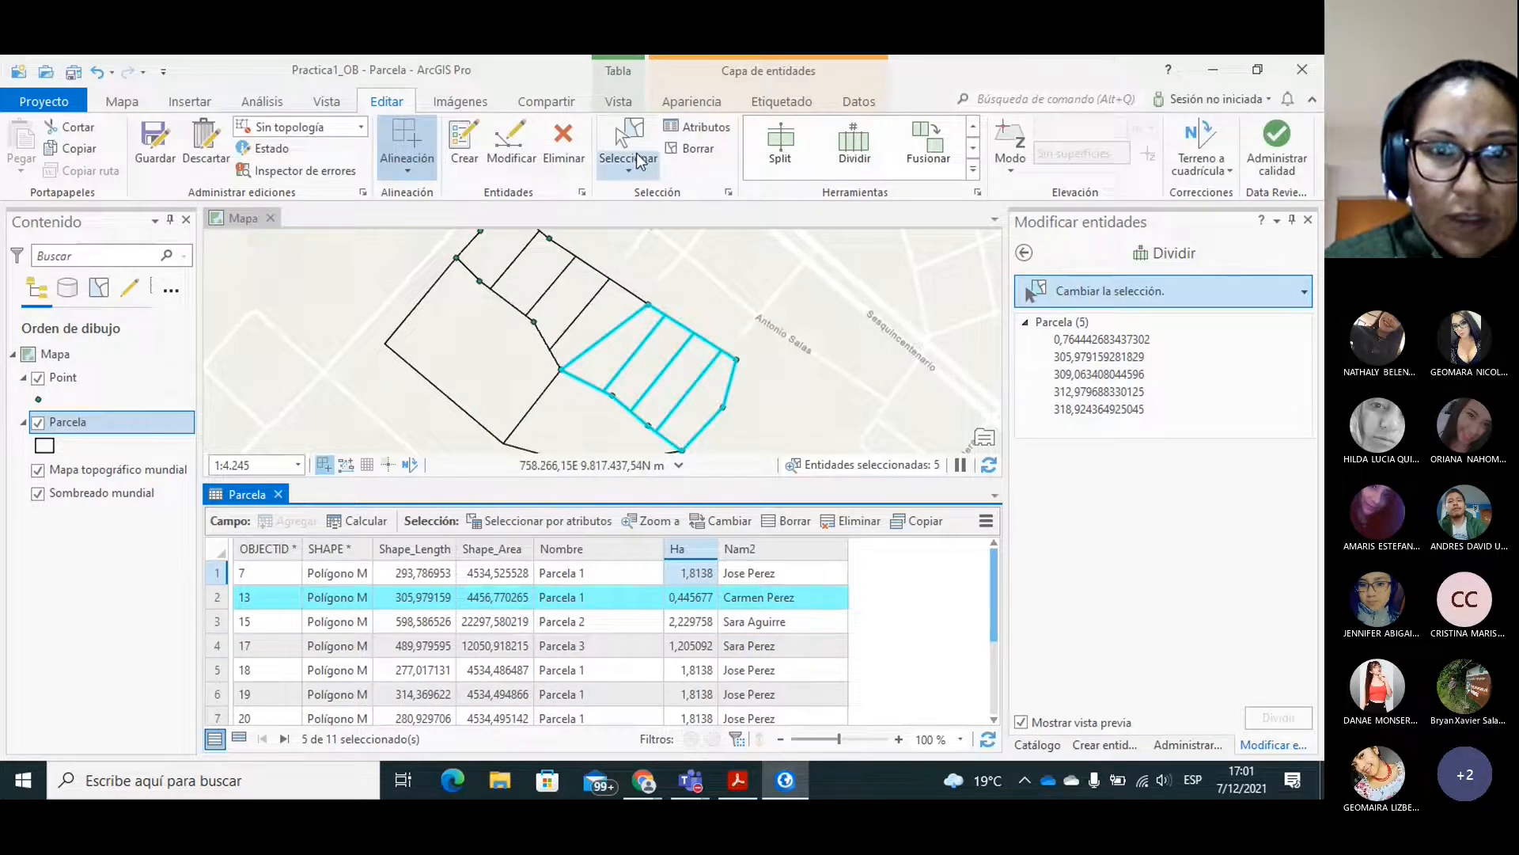
Clear the parcel selection and set up a geometry calculation of the Ha field as area in hectares for the whole Parcela layer.
left_click(776, 400)
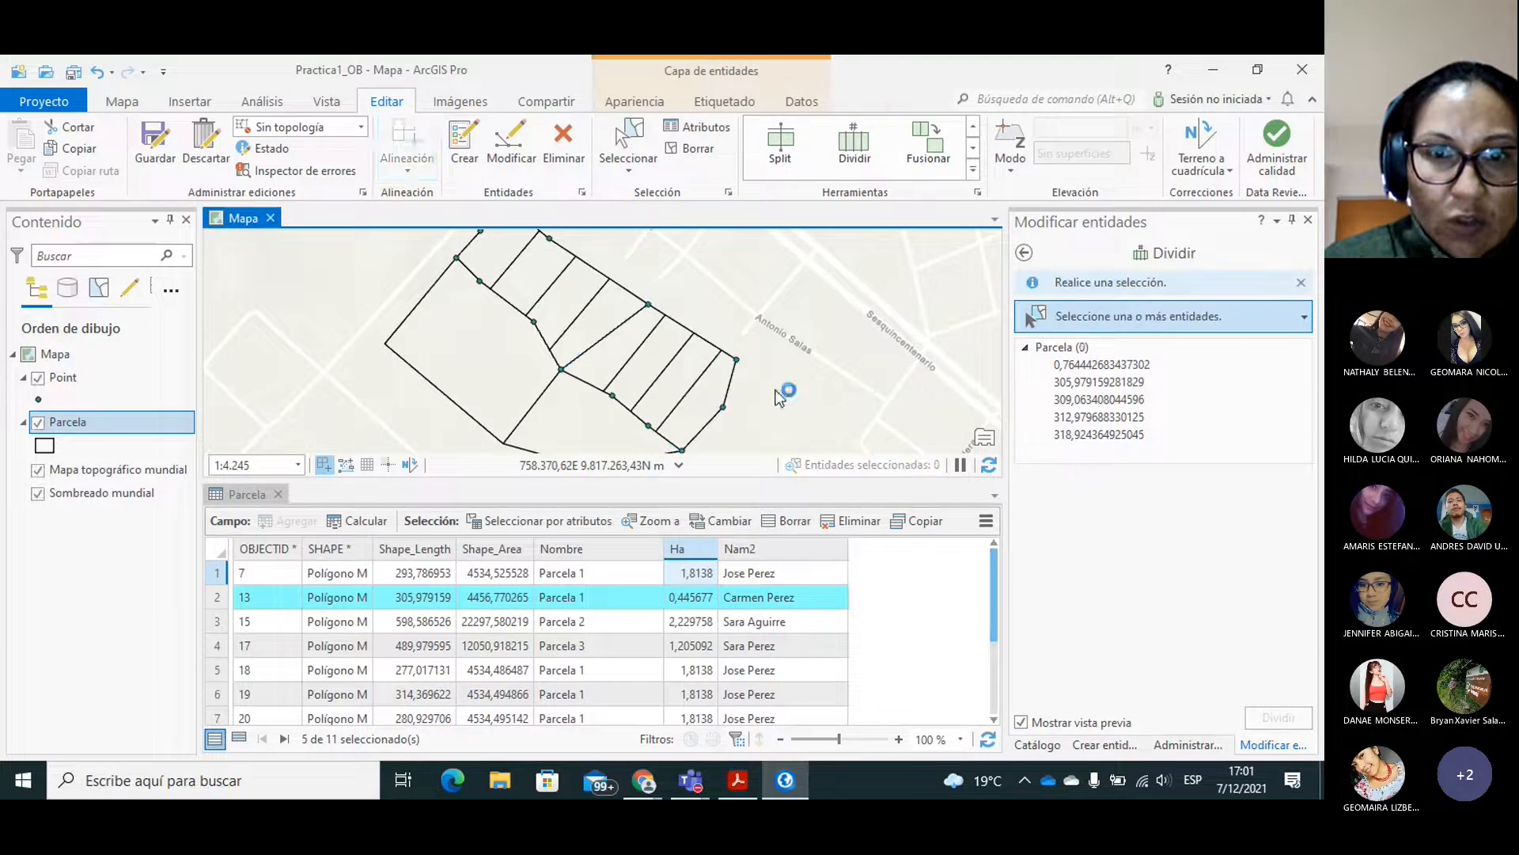
right_click(685, 549)
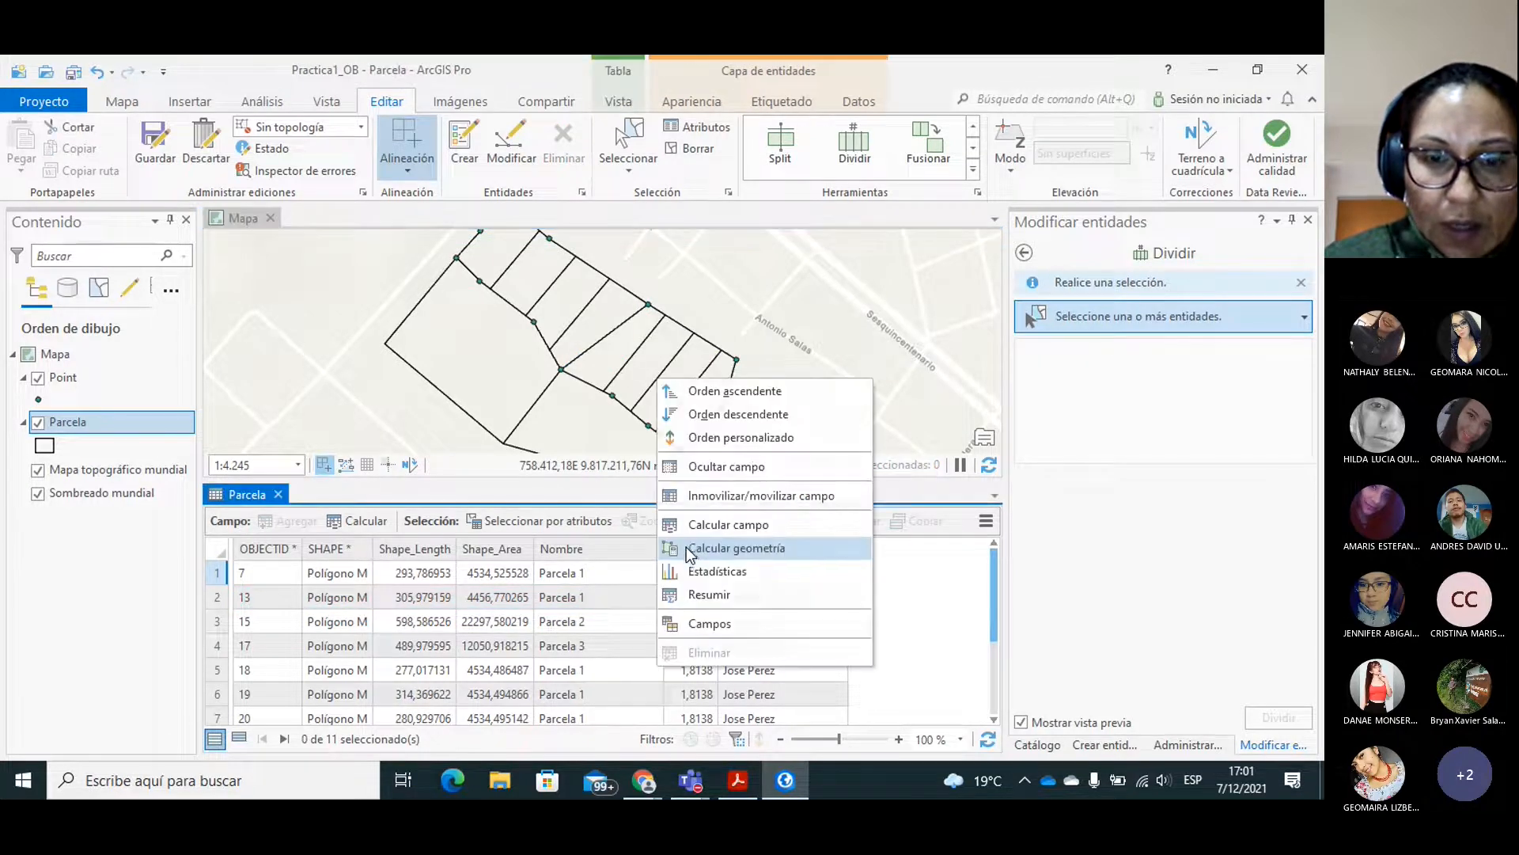
left_click(749, 550)
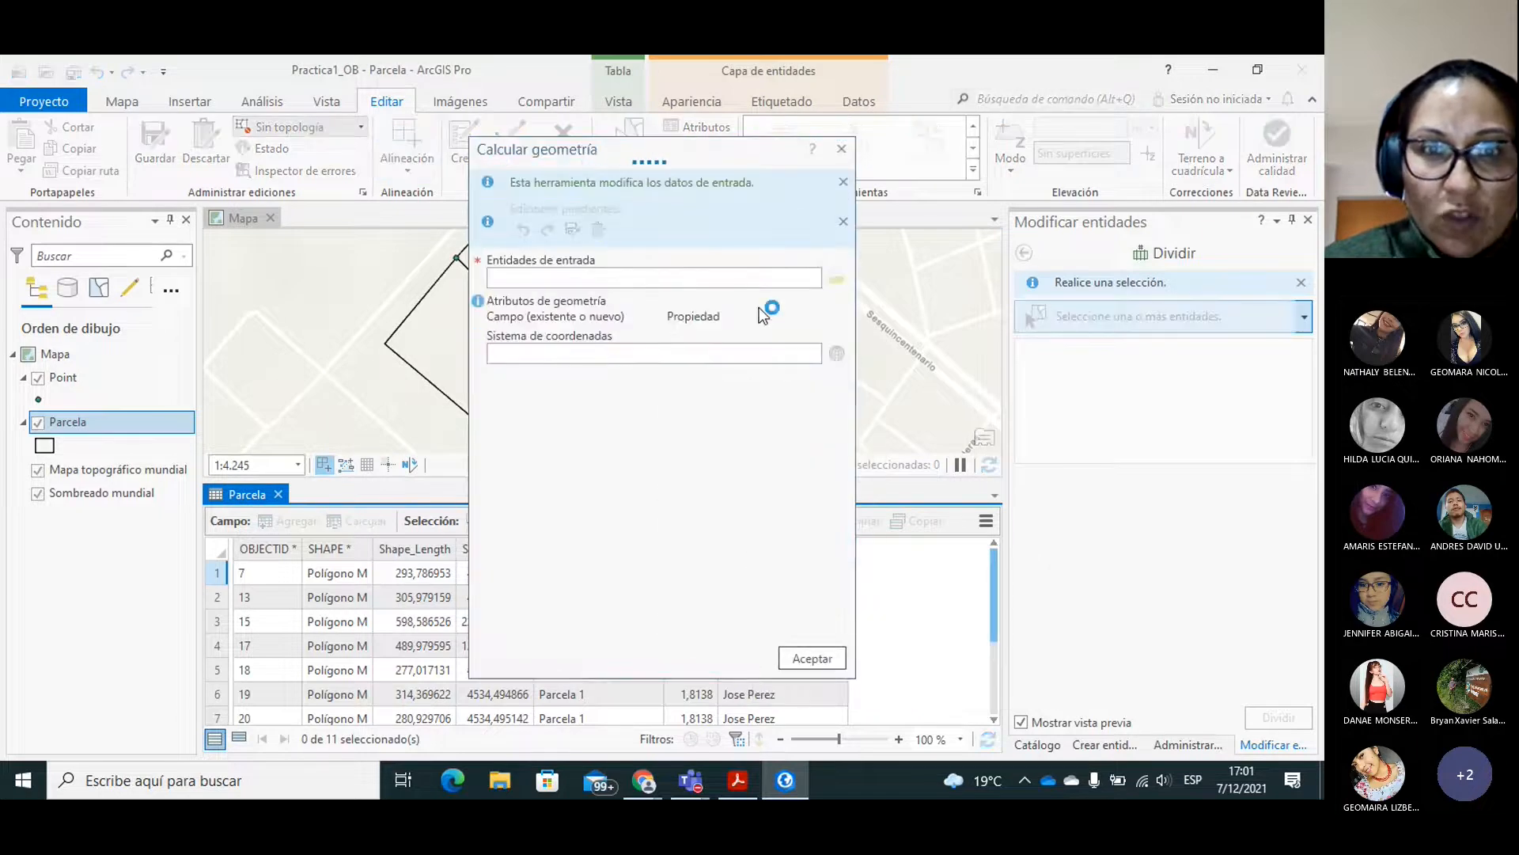
left_click(838, 338)
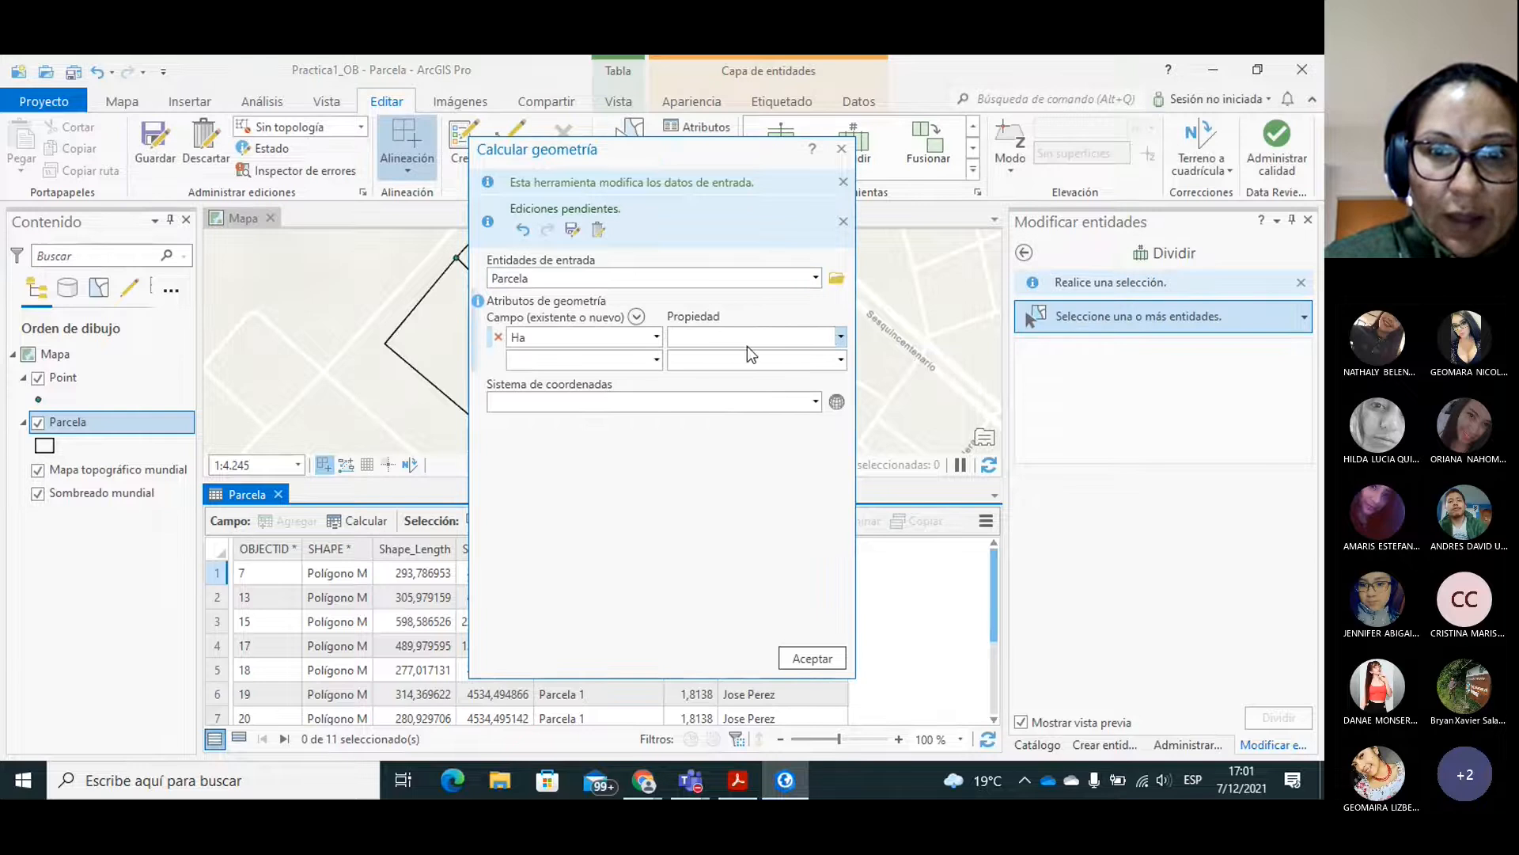
left_click(841, 338)
left_click(691, 359)
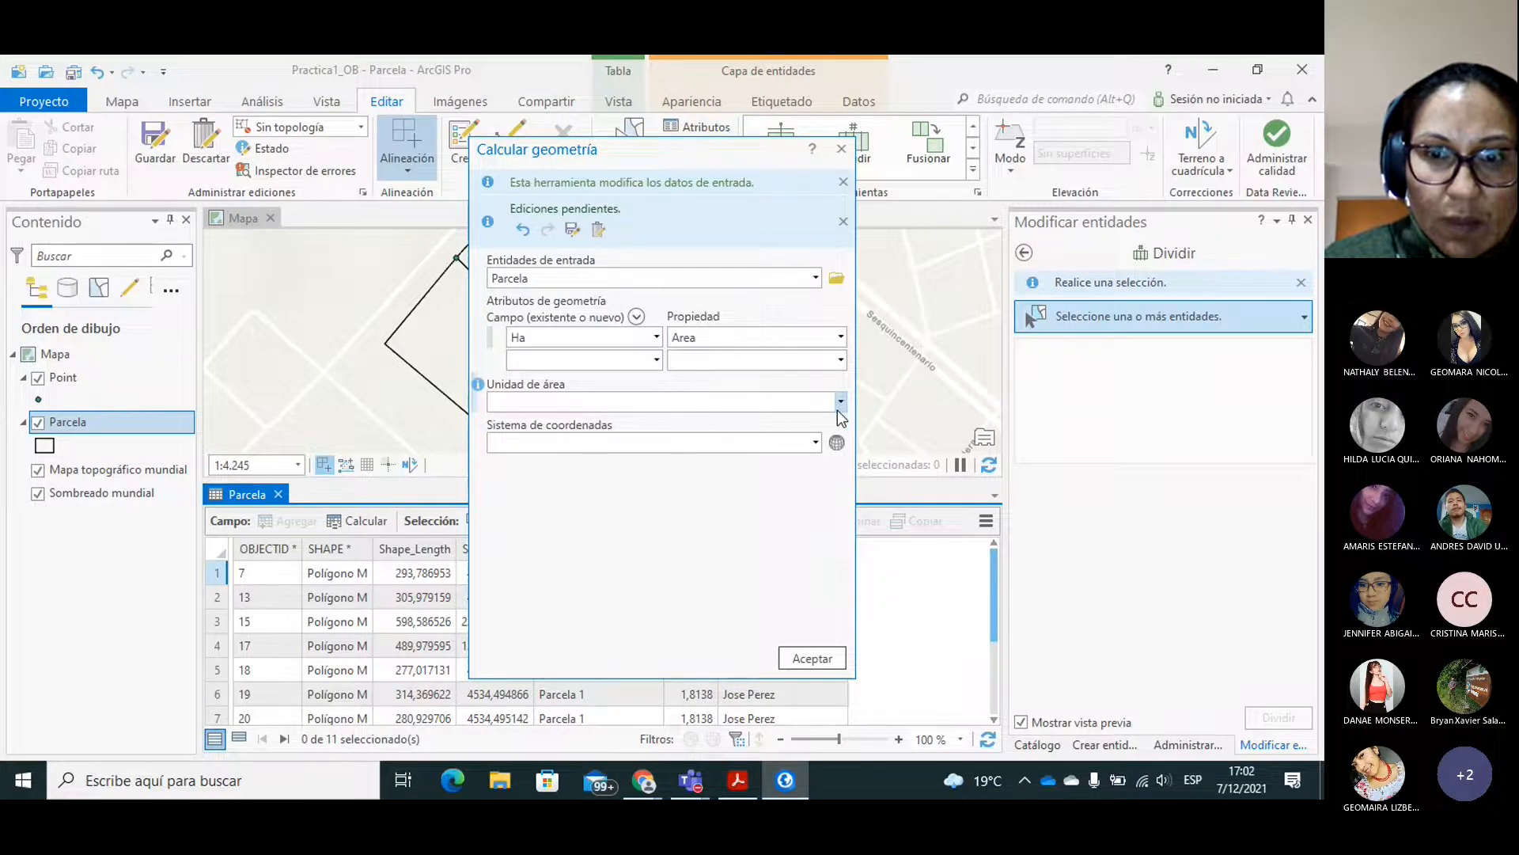
left_click(840, 402)
left_click(542, 444)
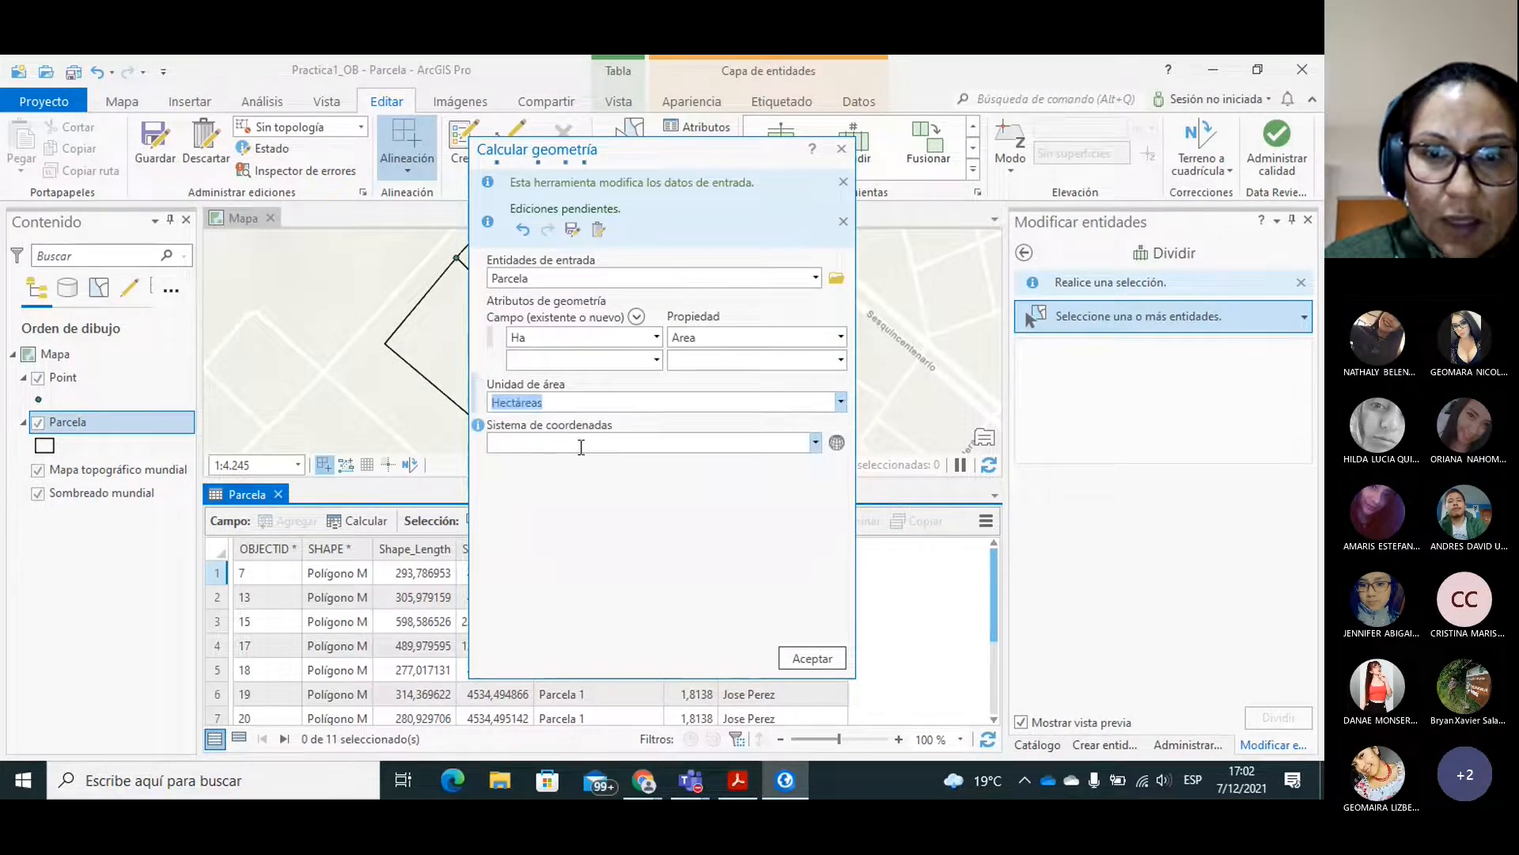
Use the current map's coordinate system, run the geometry calculation, and close its result message.
left_click(816, 443)
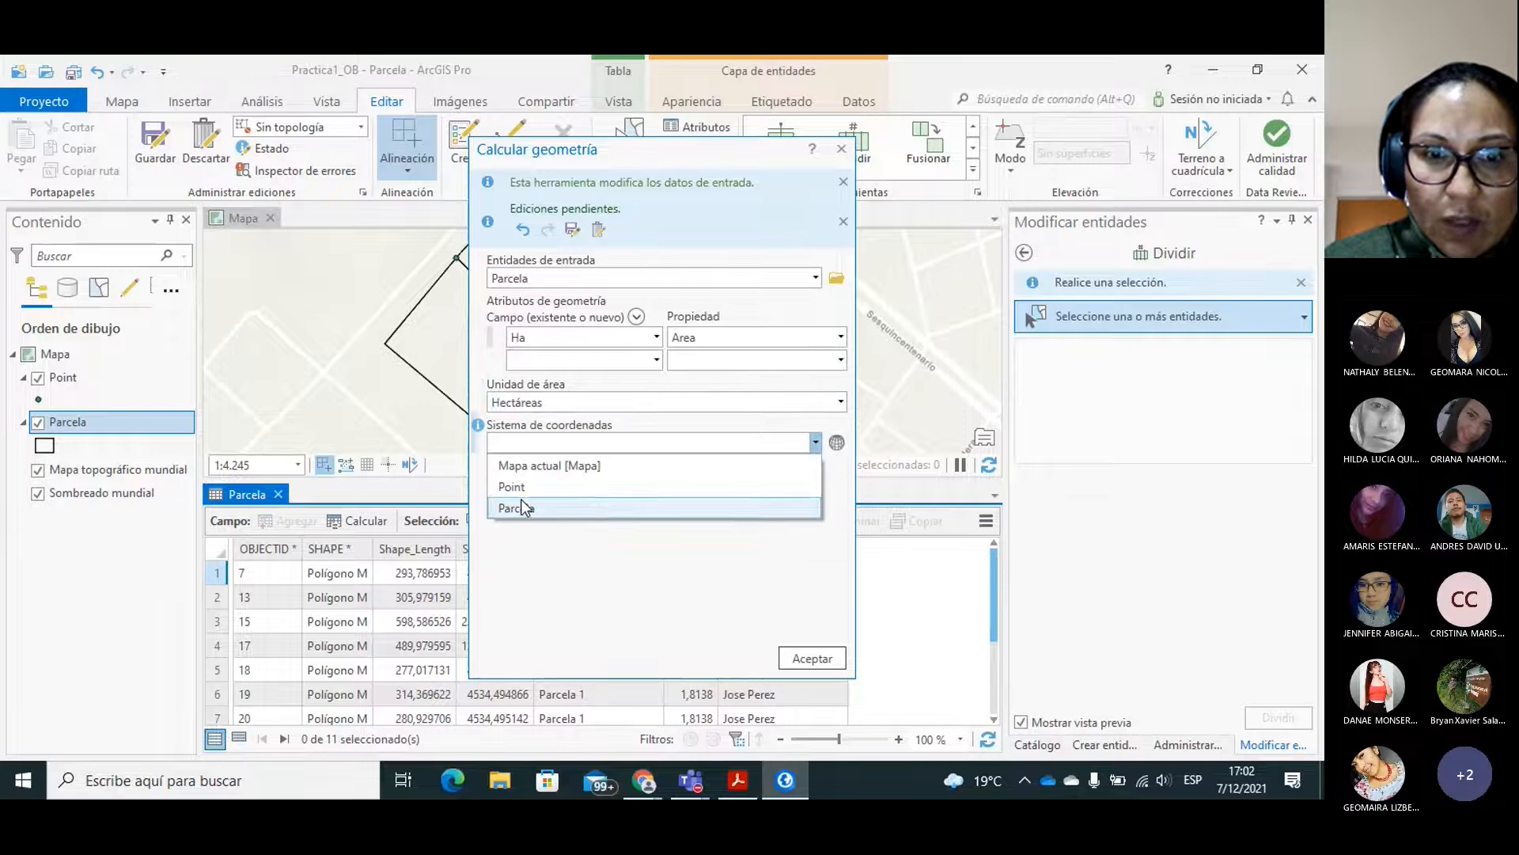
left_click(554, 466)
left_click(800, 660)
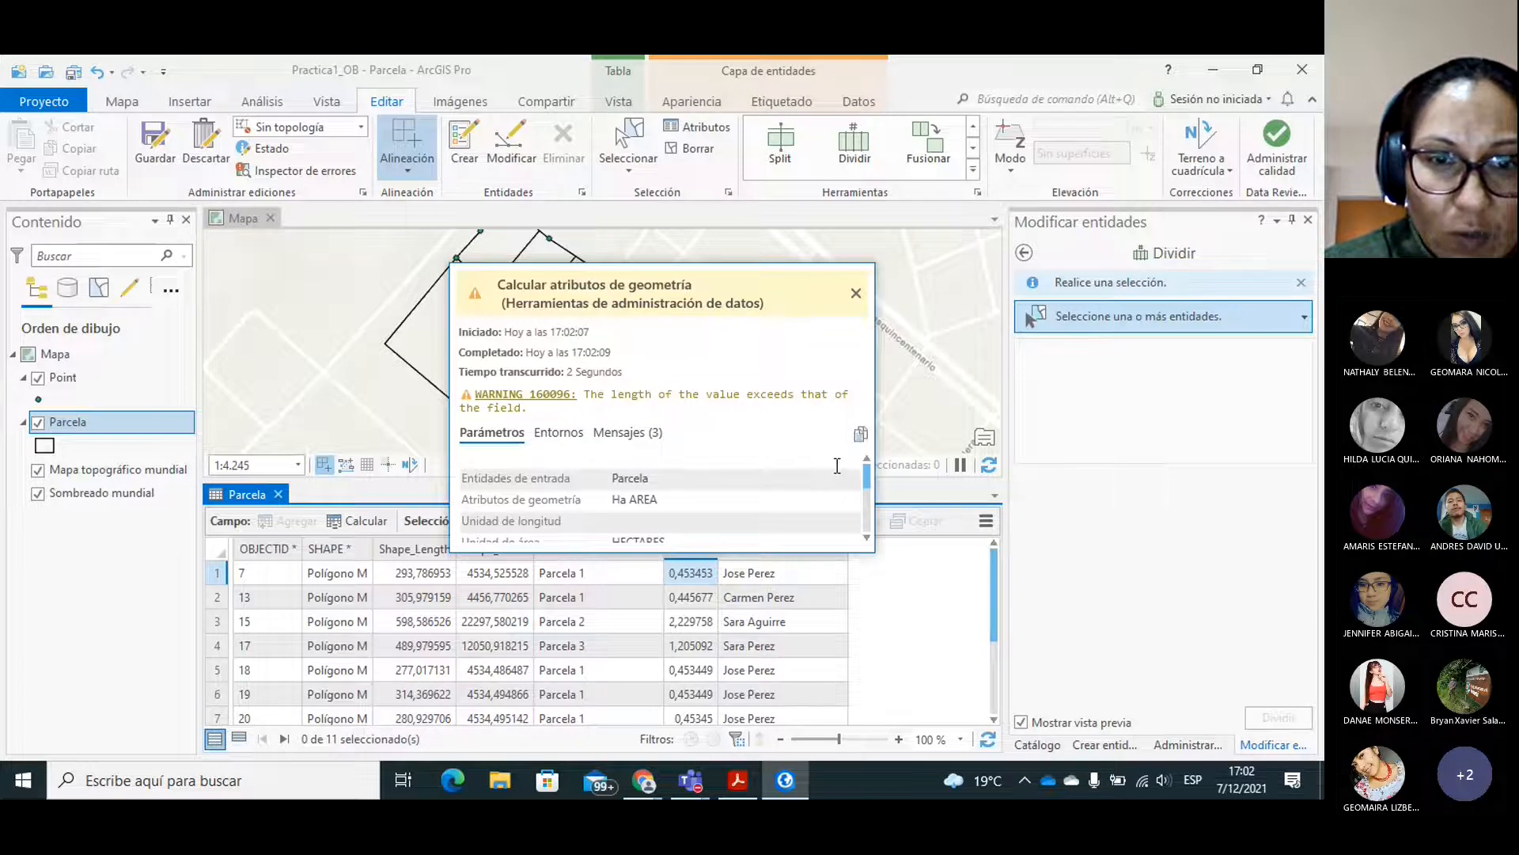
left_click_drag(870, 477, 869, 394)
left_click(859, 300)
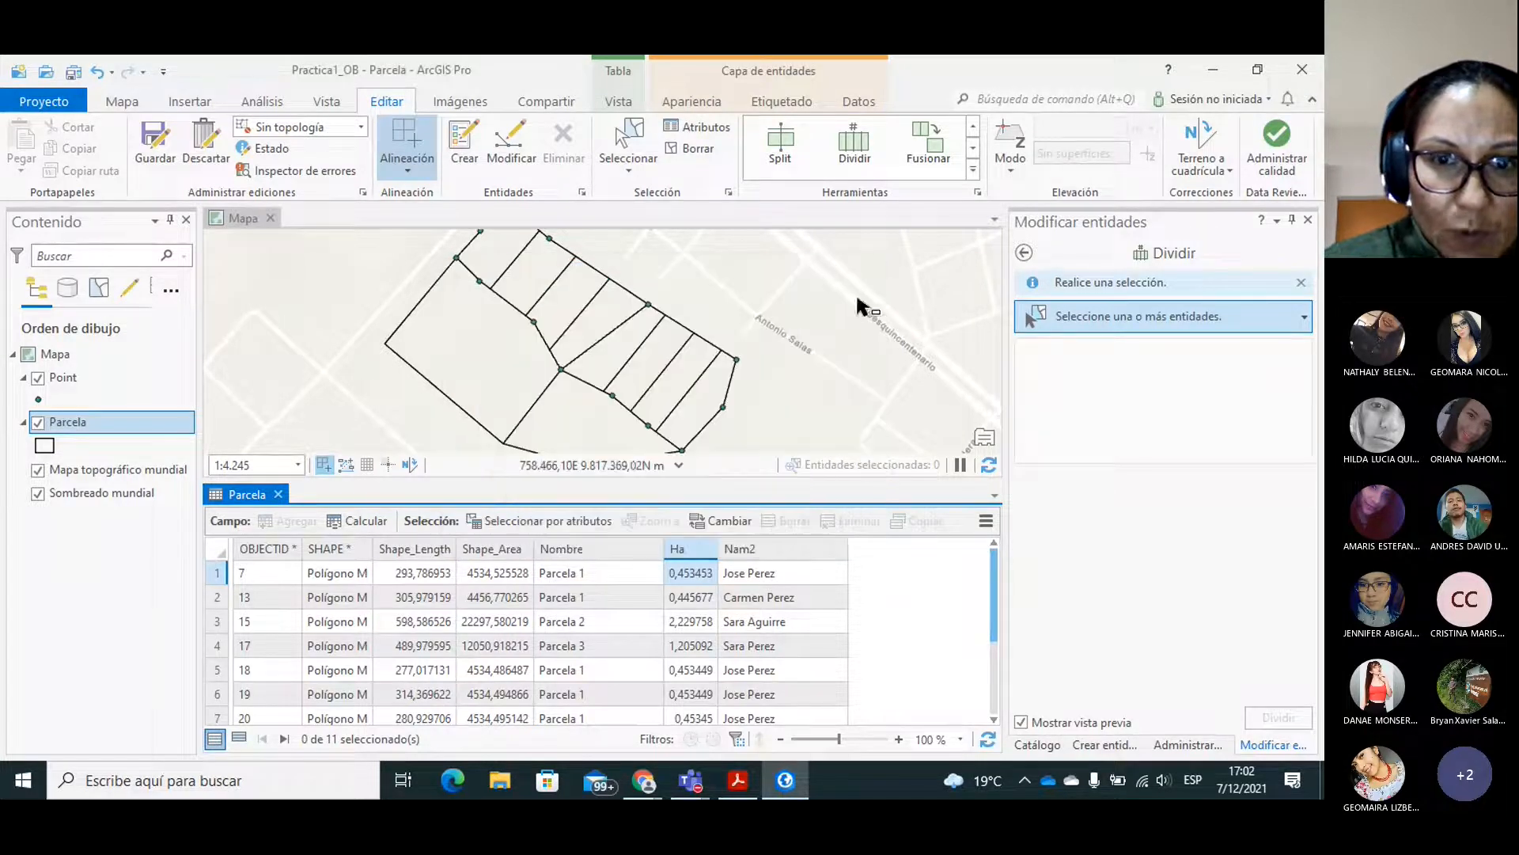
Save all edits made to the Parcela layer.
left_click(753, 563)
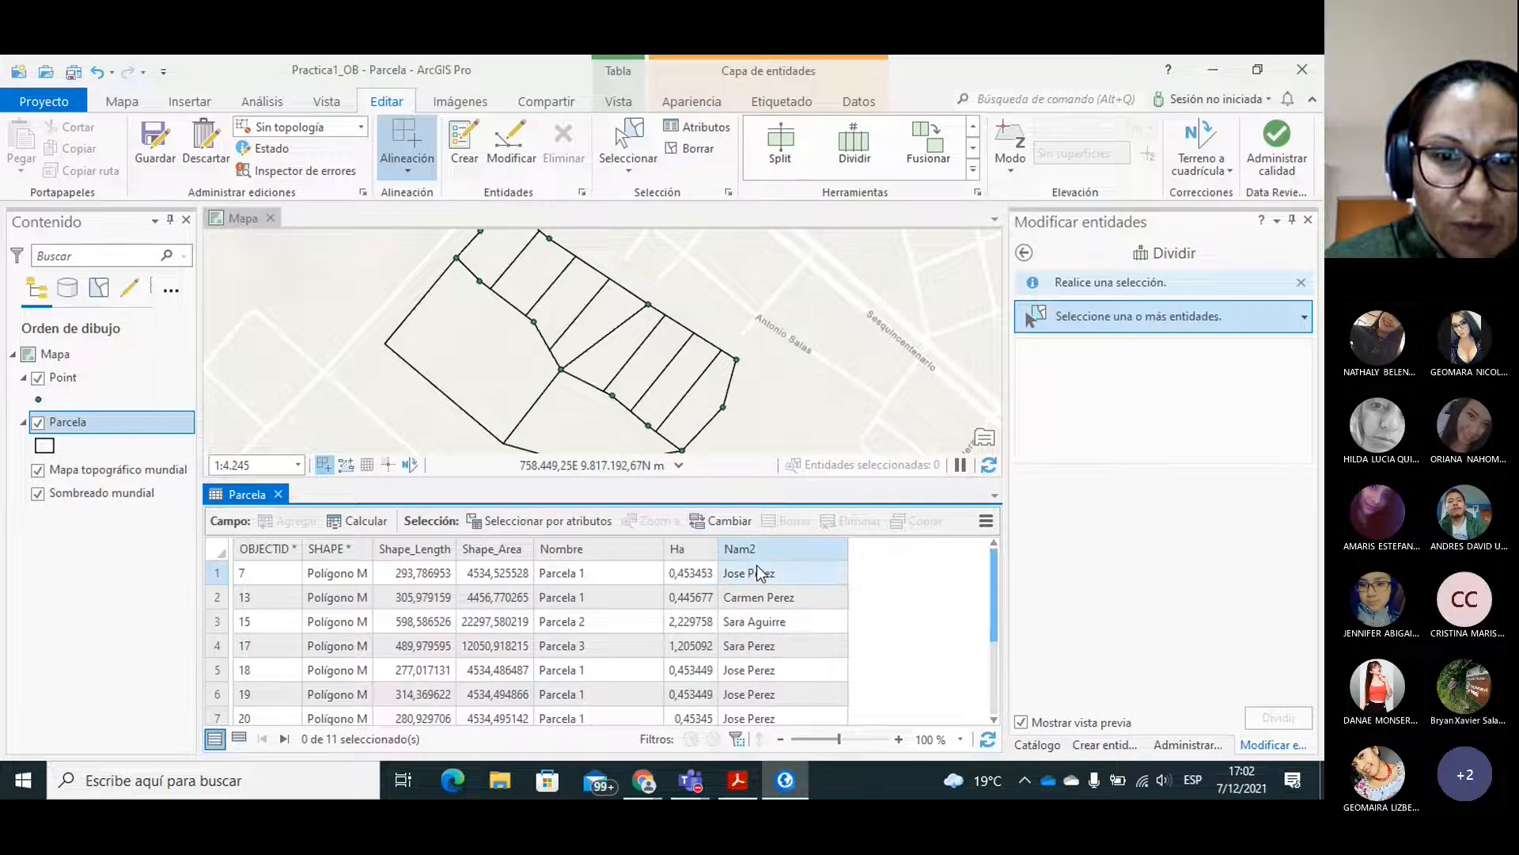
left_click(161, 157)
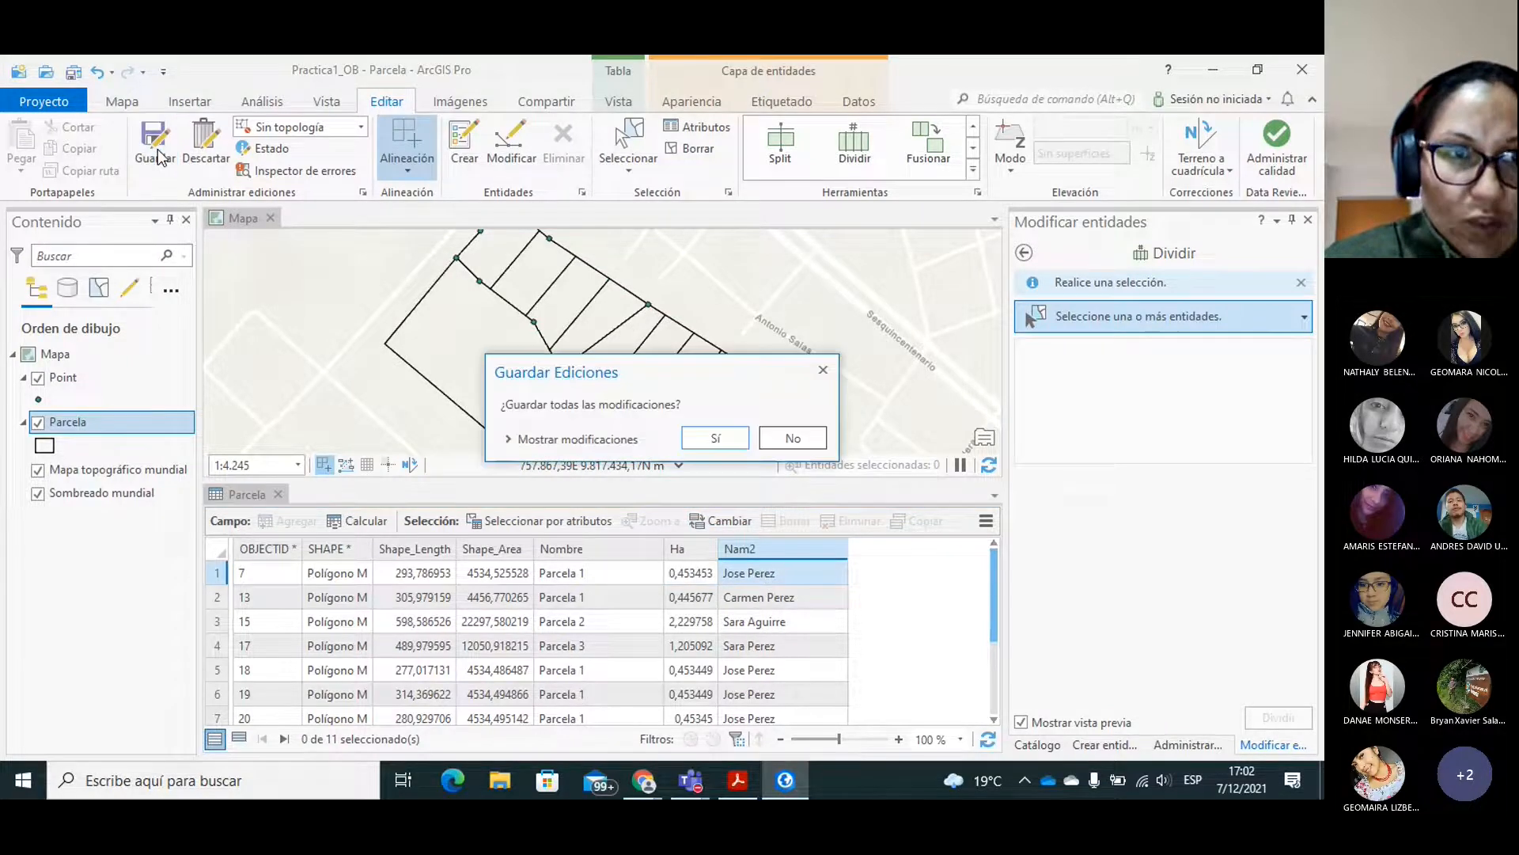
left_click(717, 438)
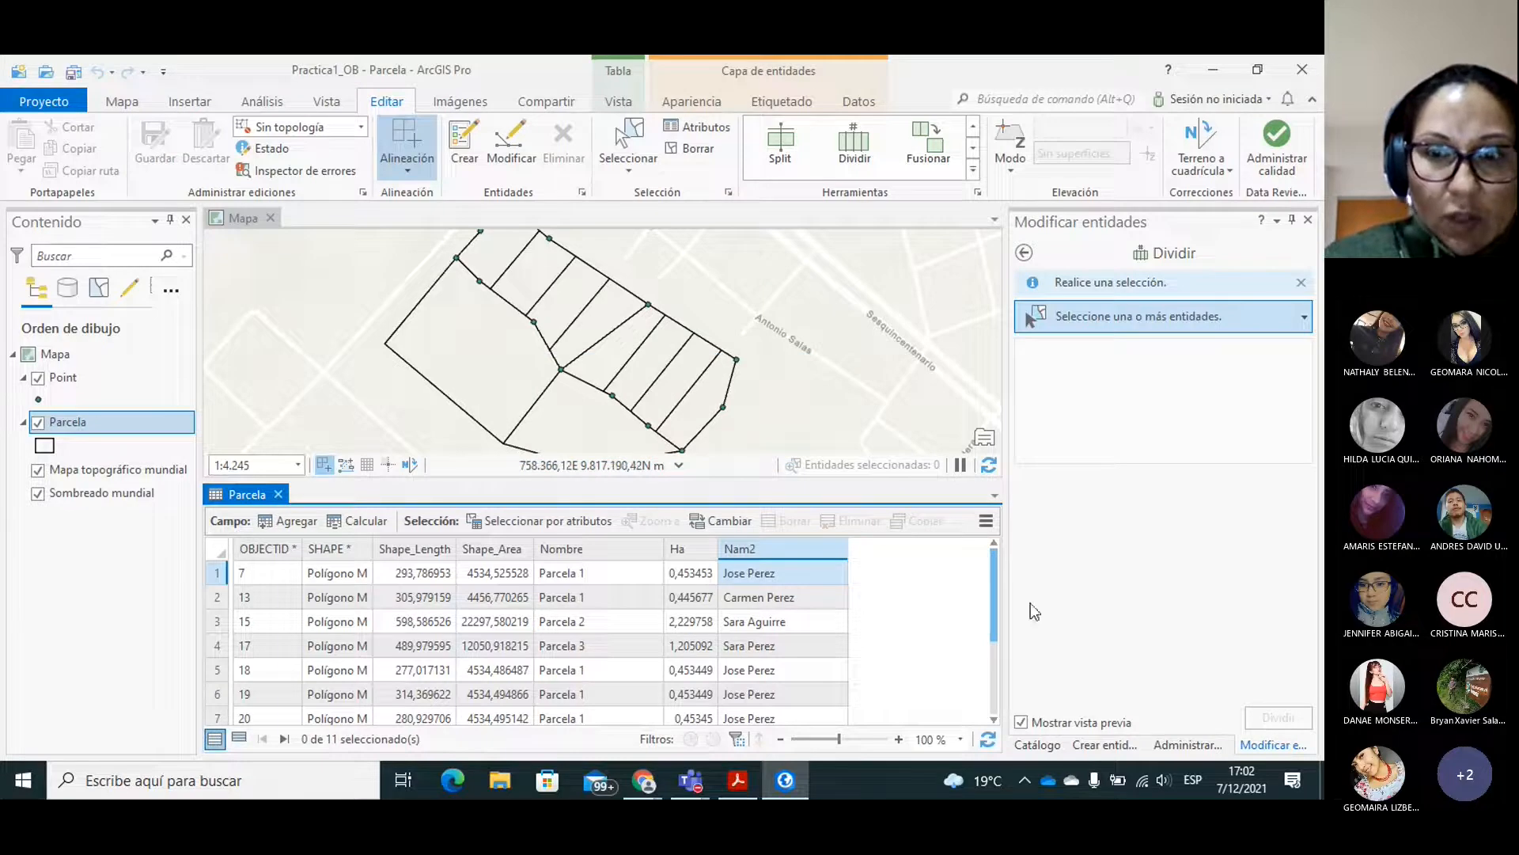
left_click_drag(1000, 589, 992, 503)
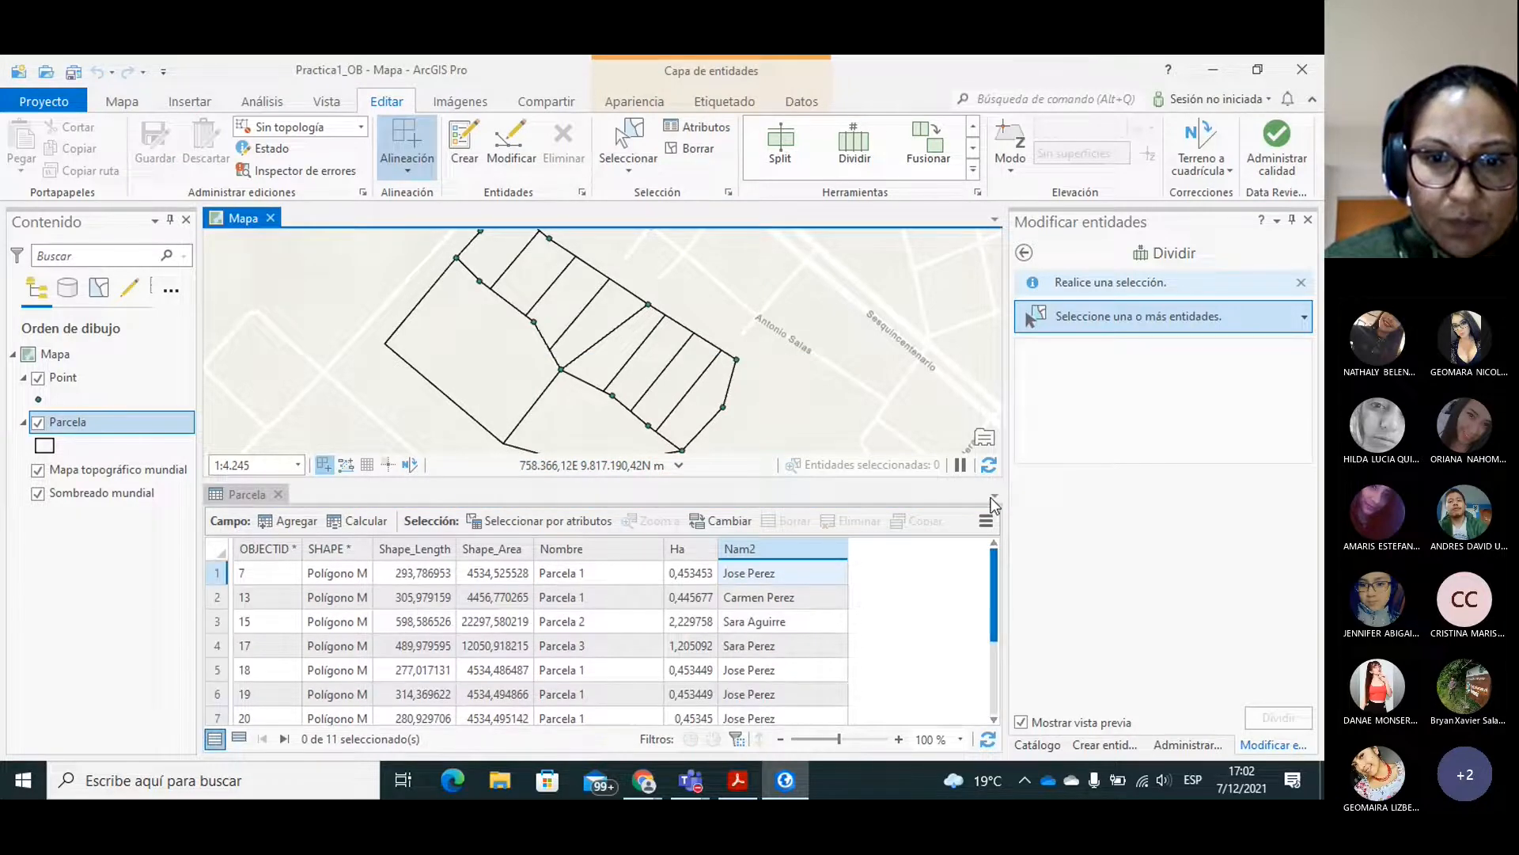
Recalculate the Ha field for all Parcela records as area in hectares, using the current map's coordinate system, WGS_1984_UTM_Zone_17S.
right_click(681, 545)
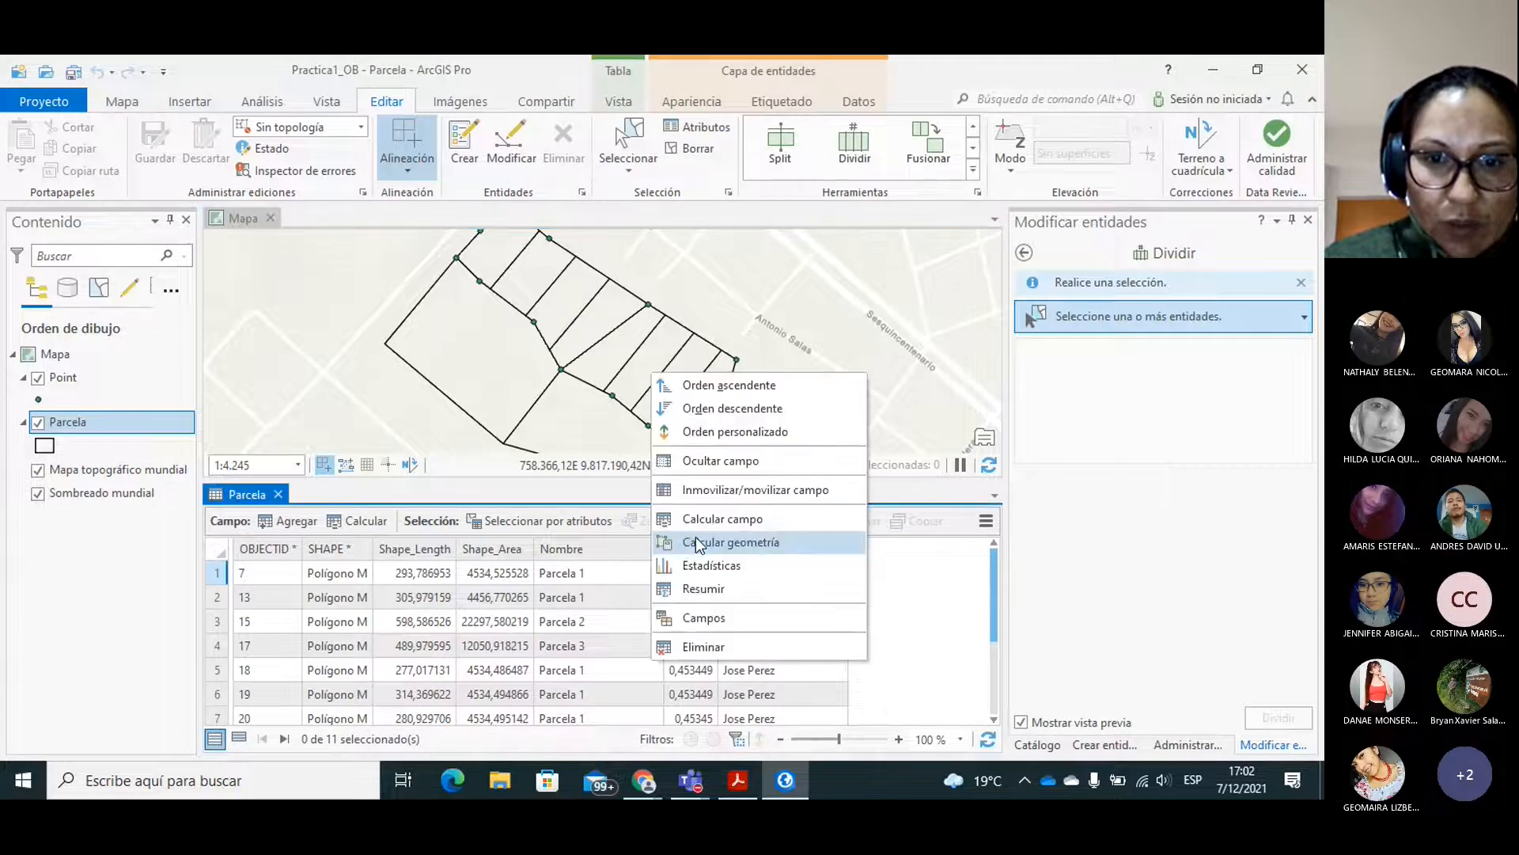
left_click(724, 535)
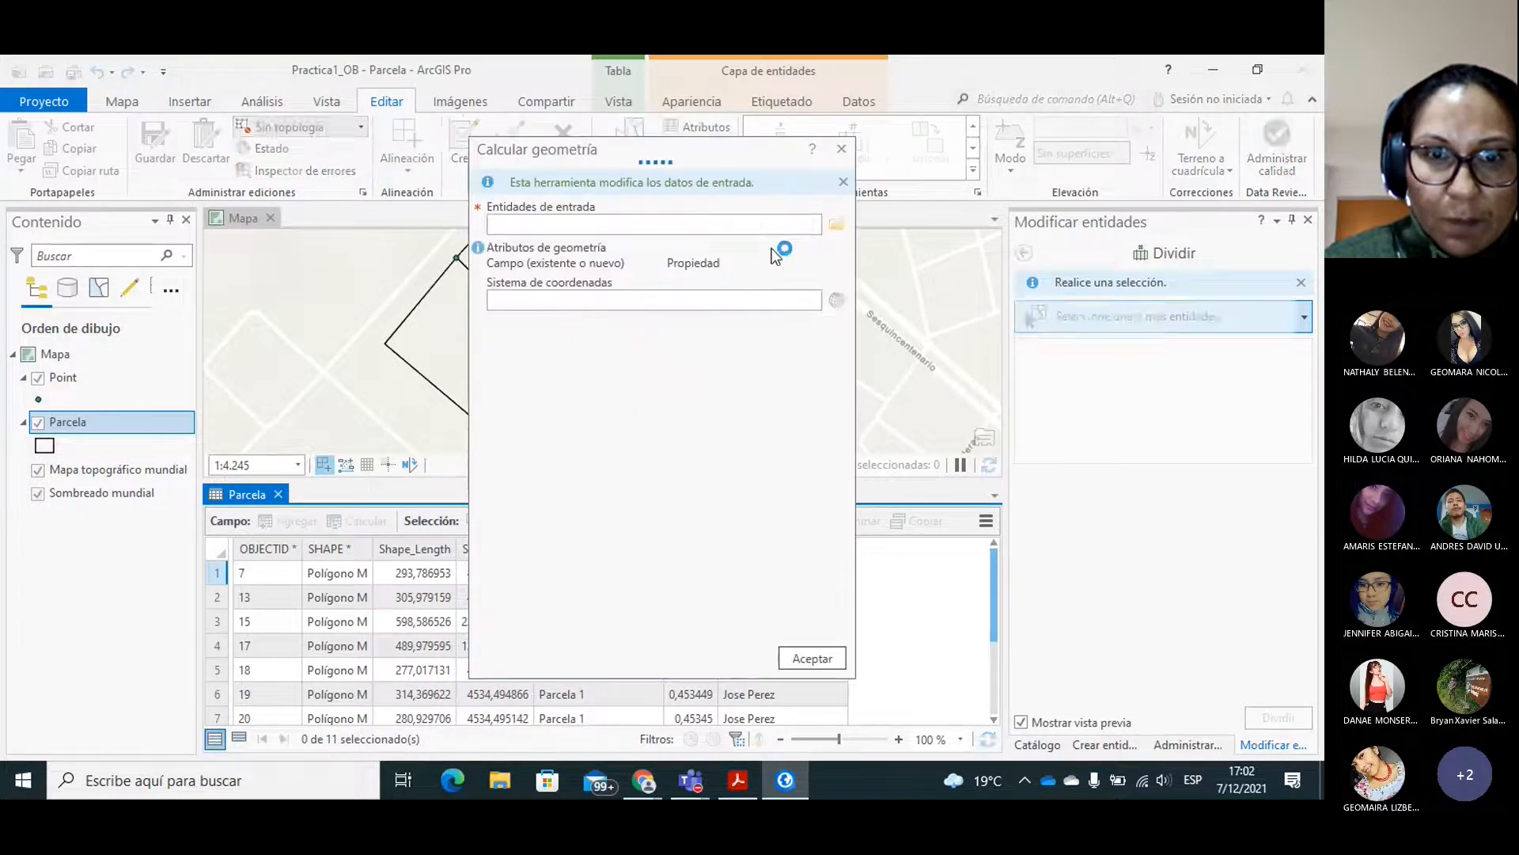
left_click(840, 283)
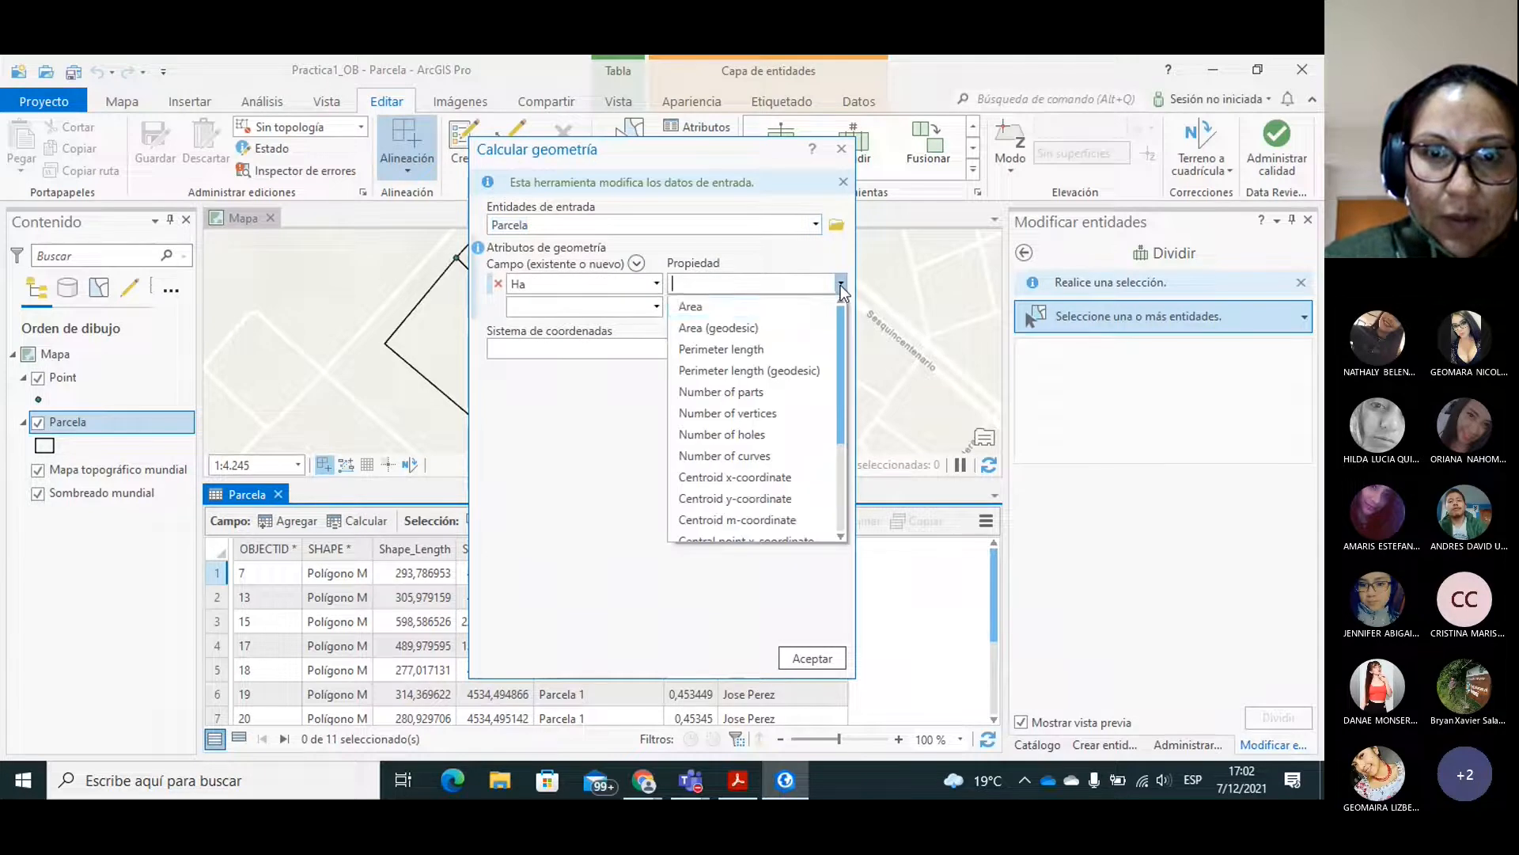
left_click(718, 308)
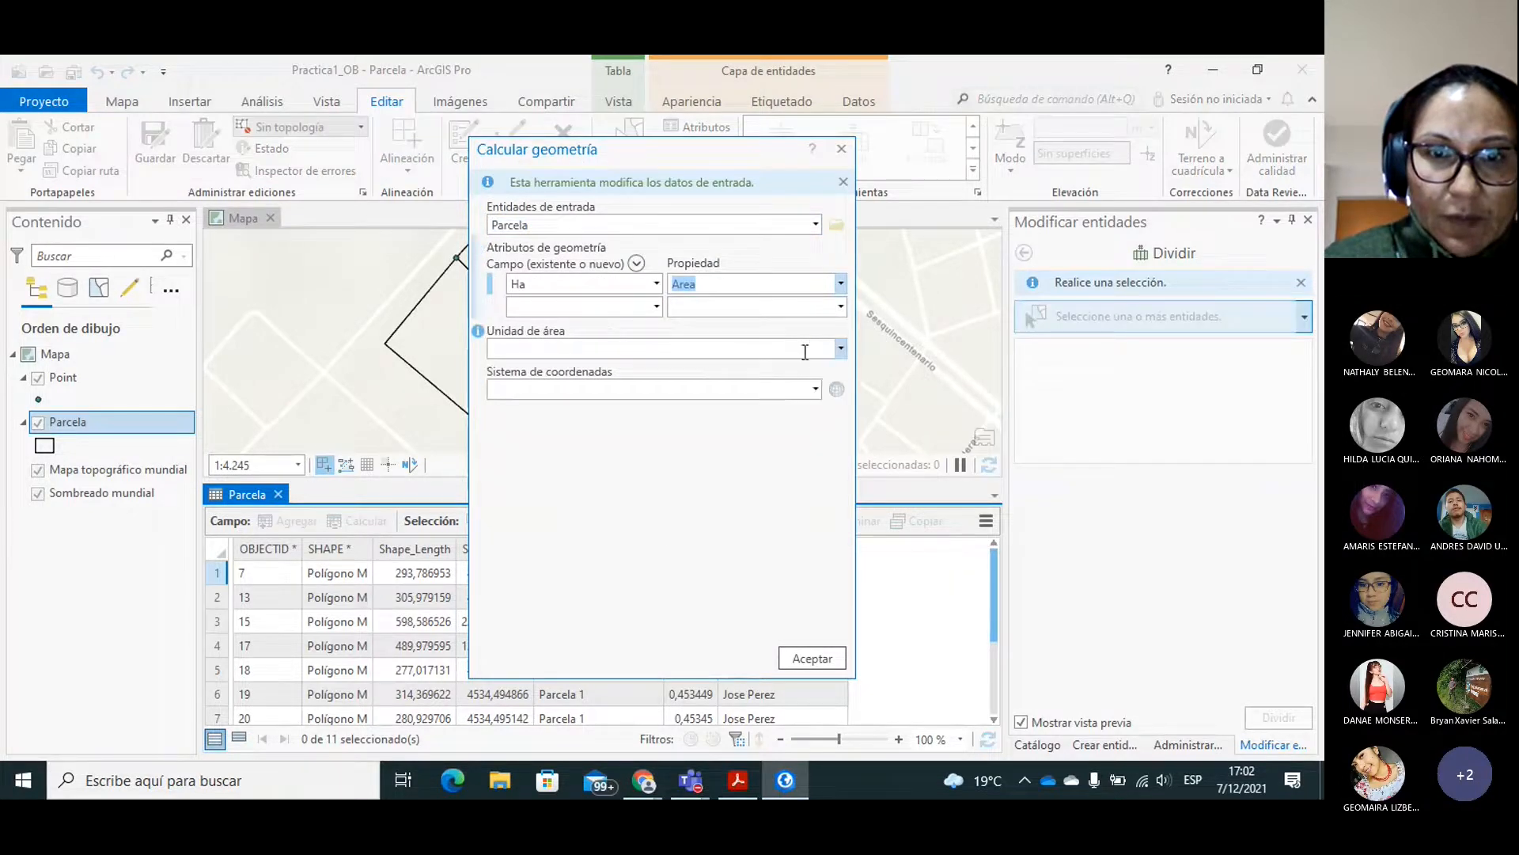
left_click(804, 359)
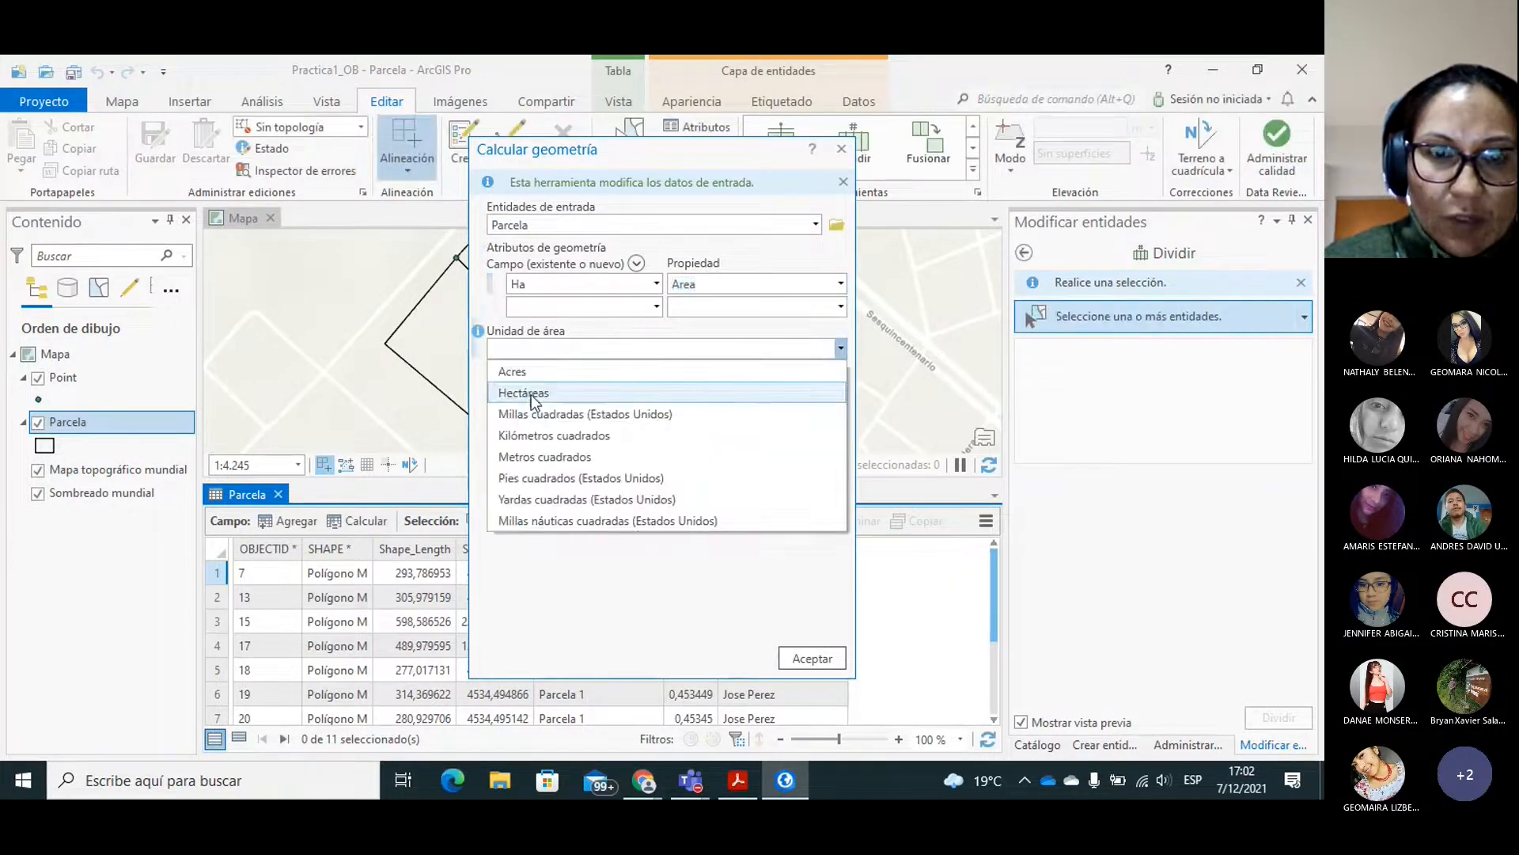
left_click(530, 394)
left_click(823, 394)
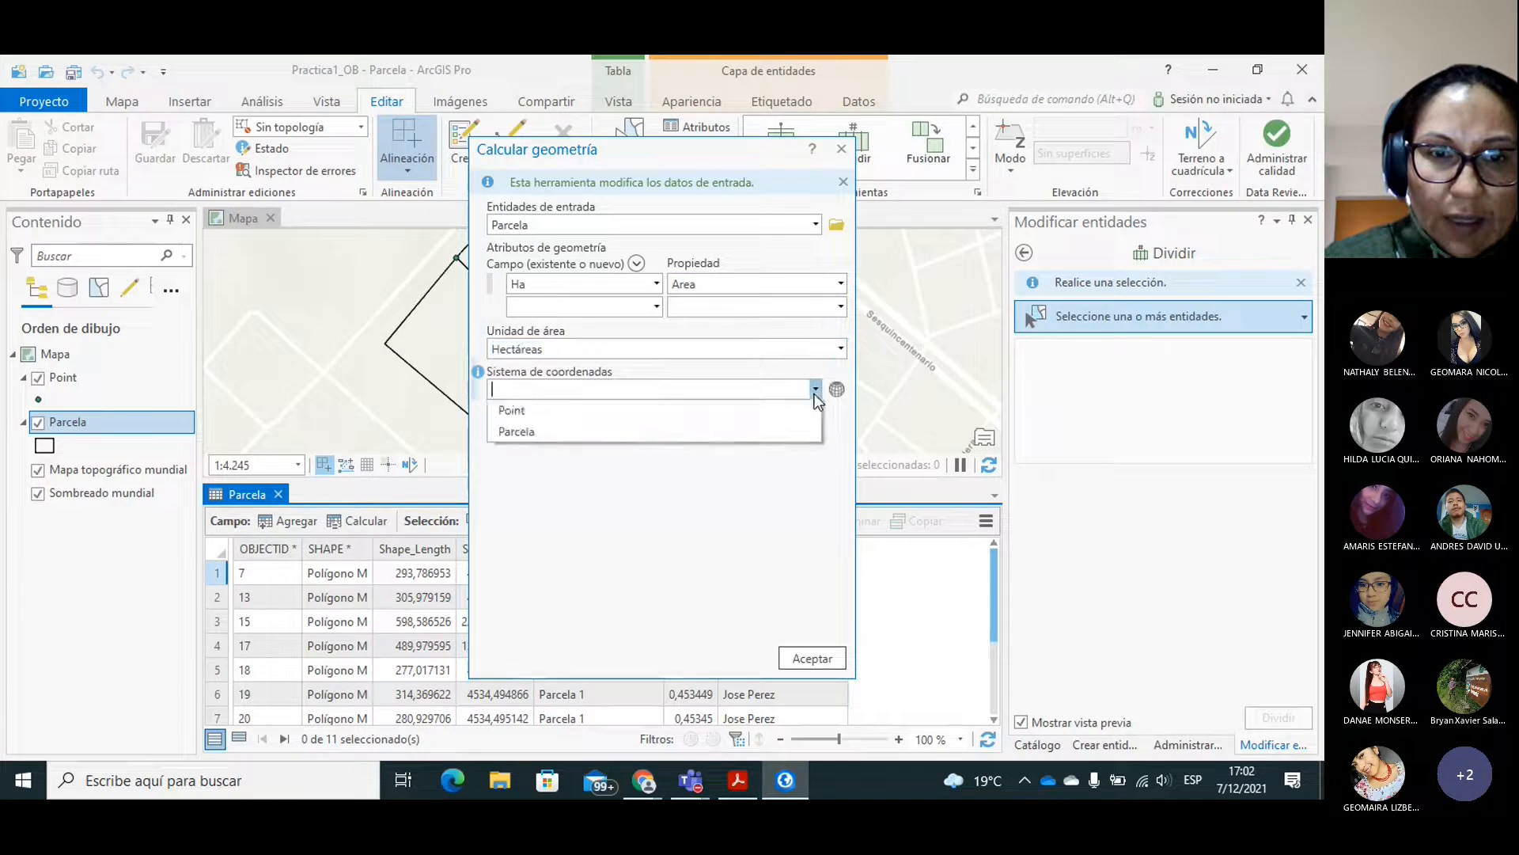
left_click(553, 421)
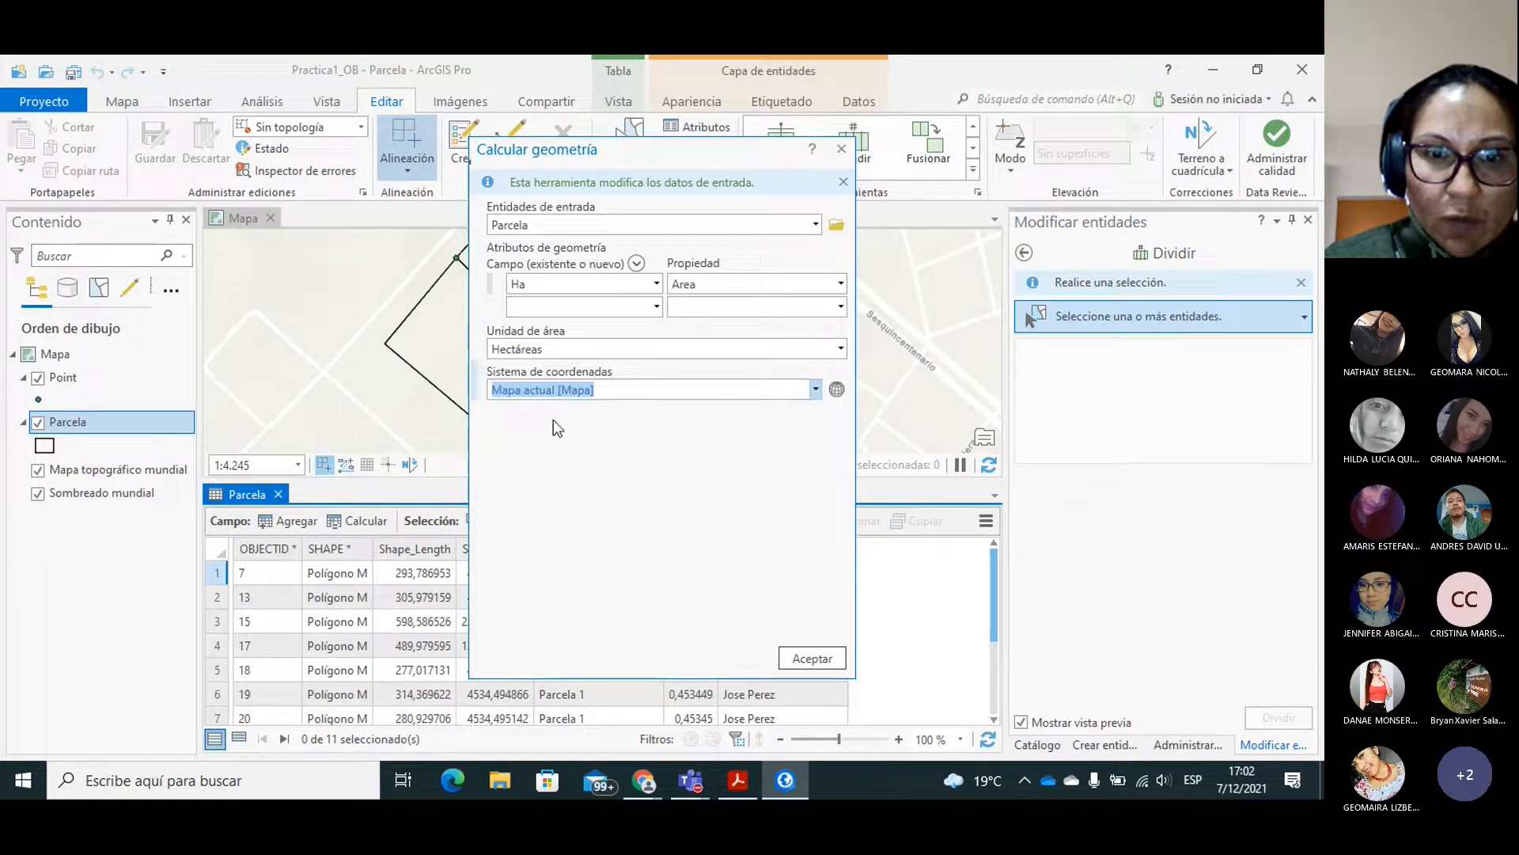
left_click(801, 656)
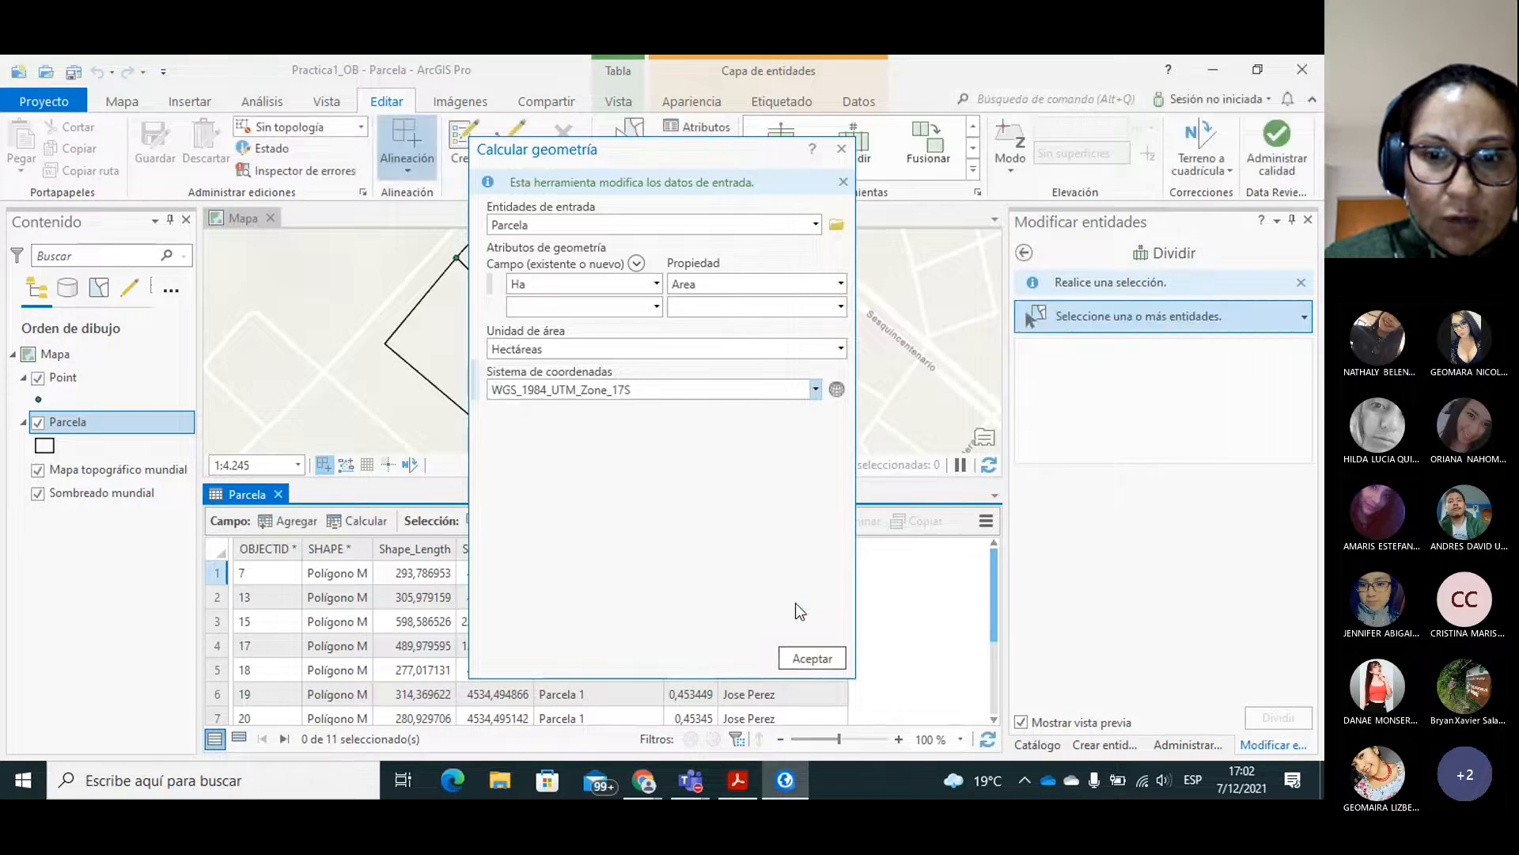
left_click(802, 657)
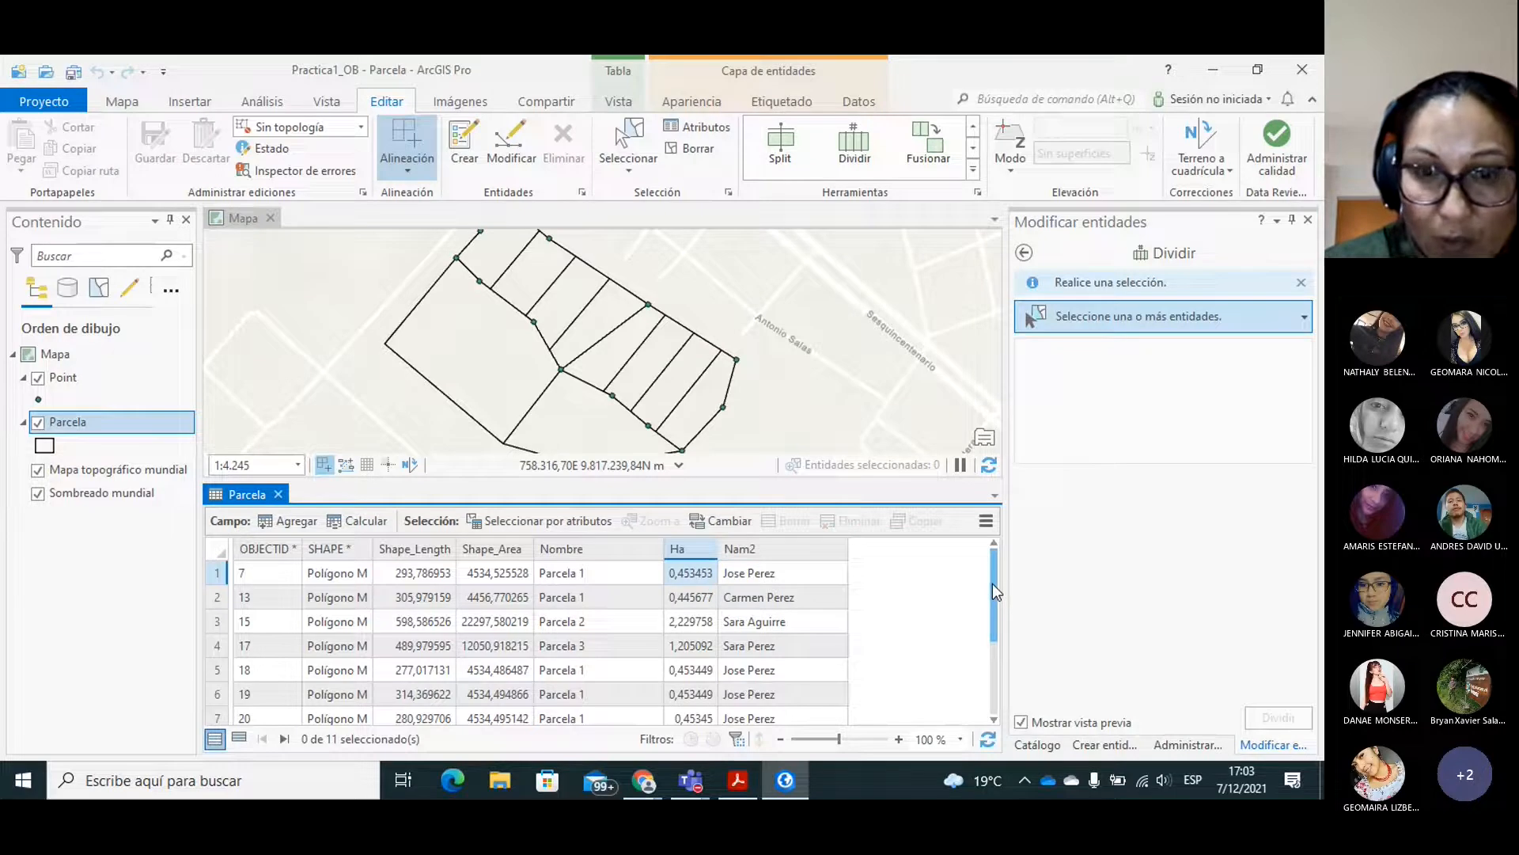
mouse_move(993, 585)
left_mouse_down()
mouse_move(989, 601)
mouse_move(990, 568)
mouse_move(992, 660)
mouse_move(994, 577)
left_mouse_up()
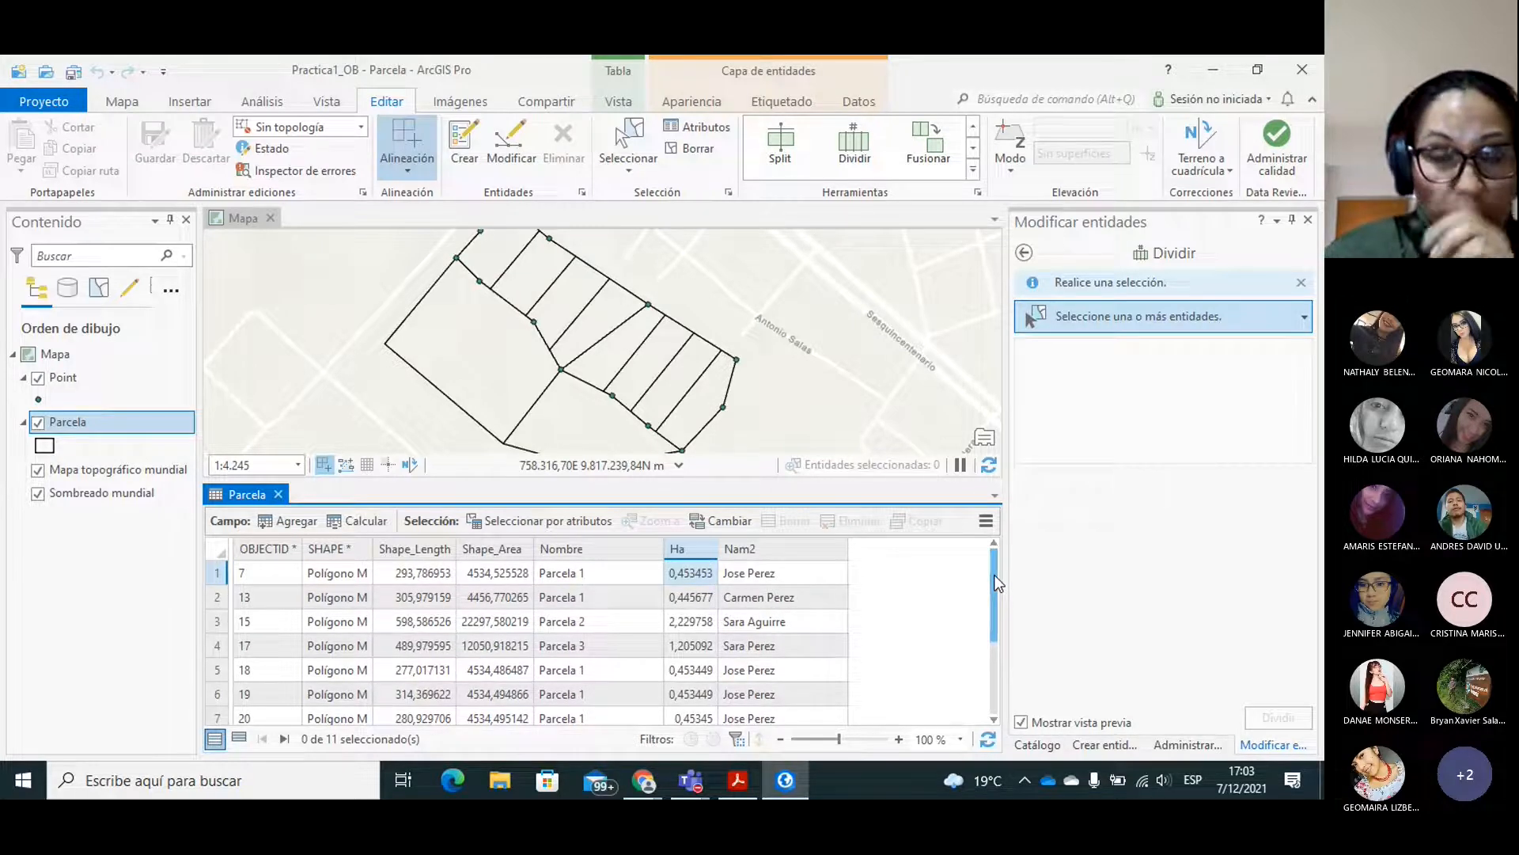
Select the Parcela 2 polygon for the Divide tool and draw a direction line across its middle, roughly parallel to its northwest edge.
left_click(494, 376)
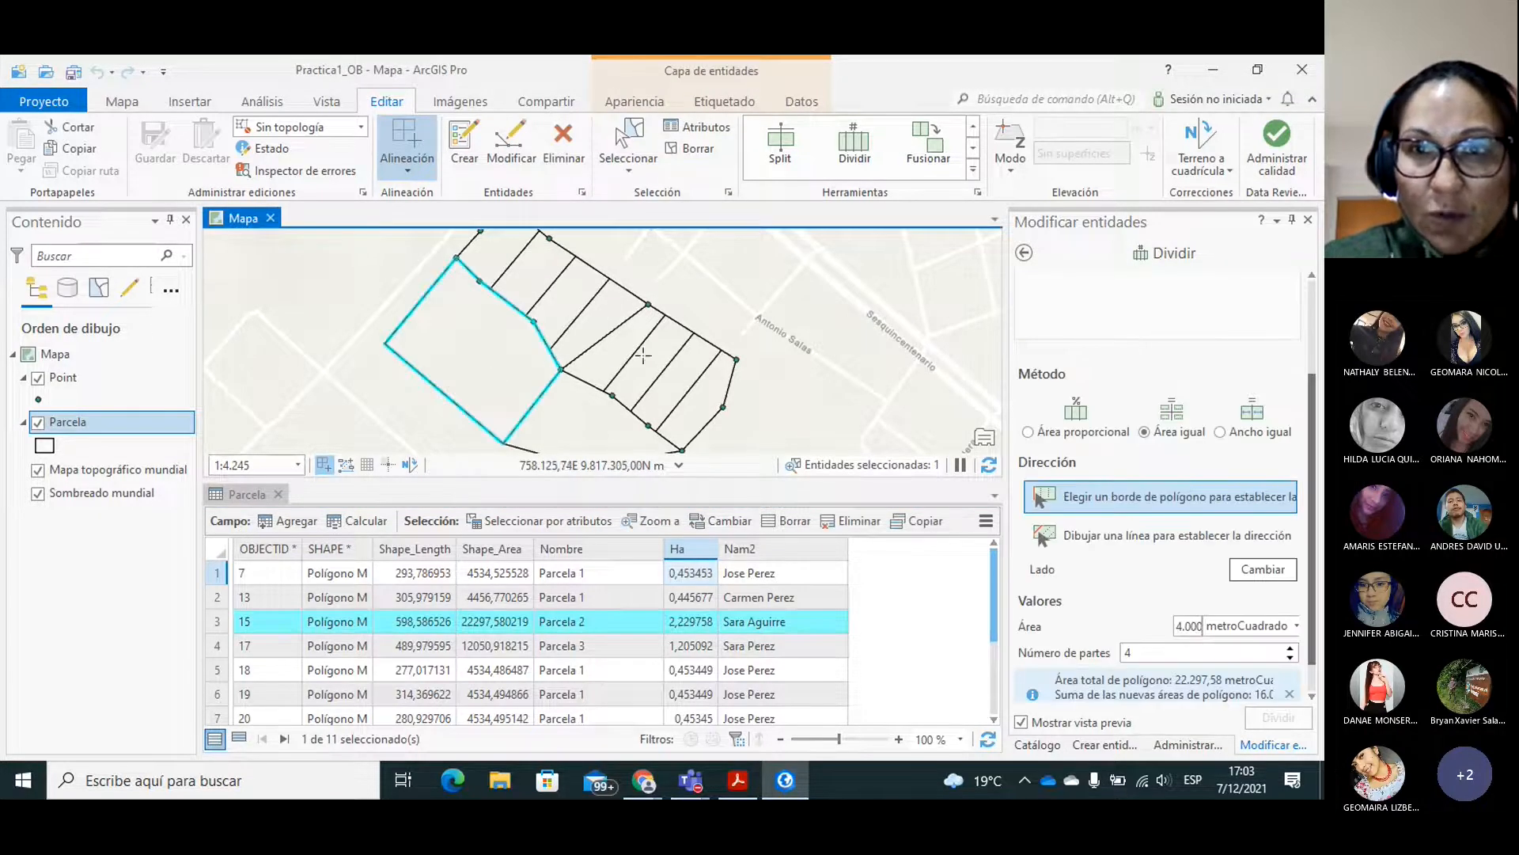
left_click(853, 152)
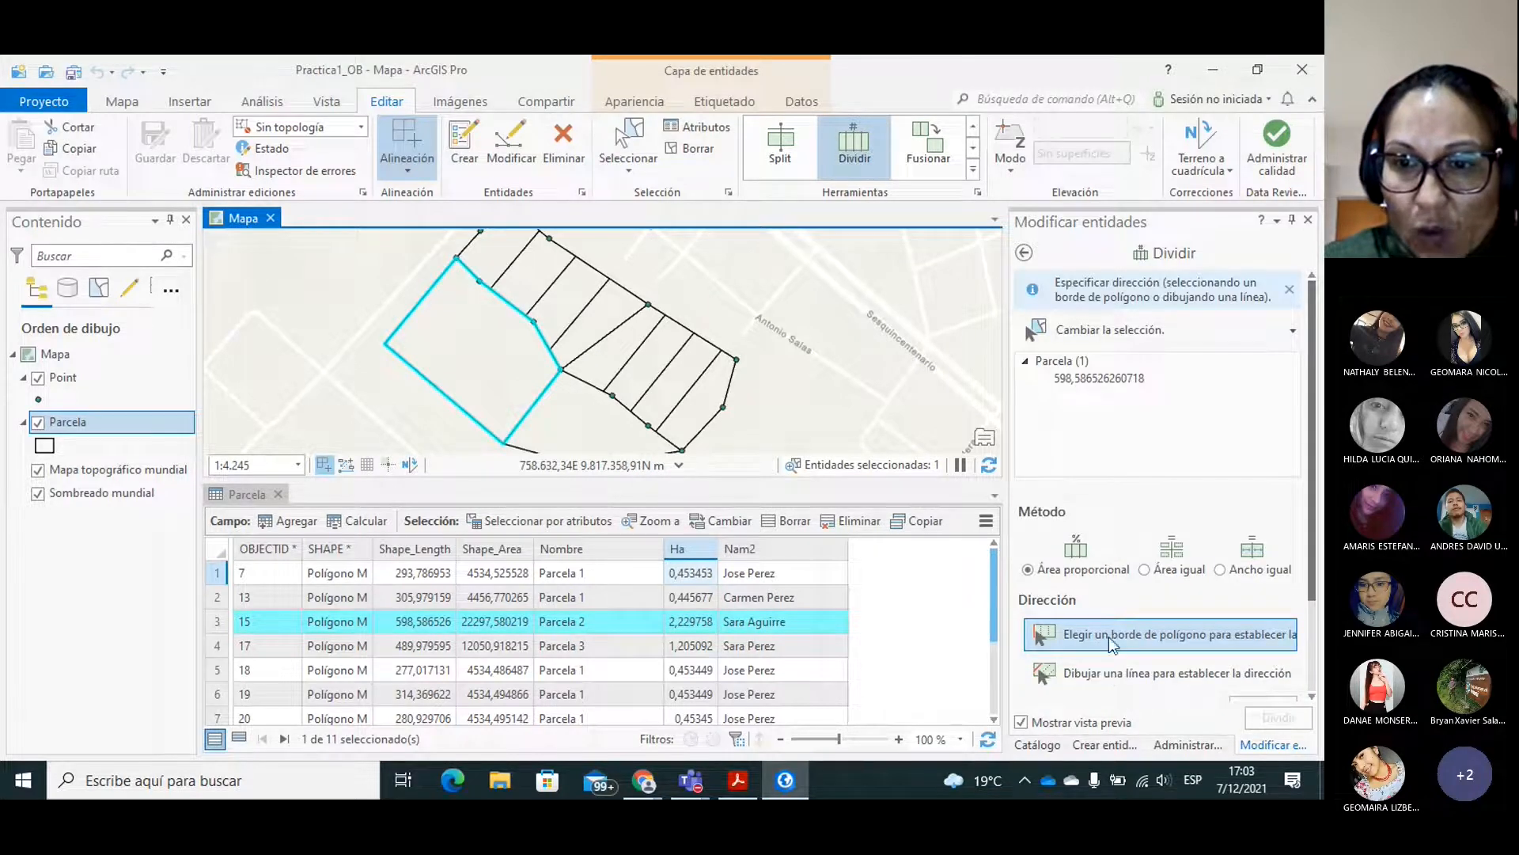
left_click(1102, 679)
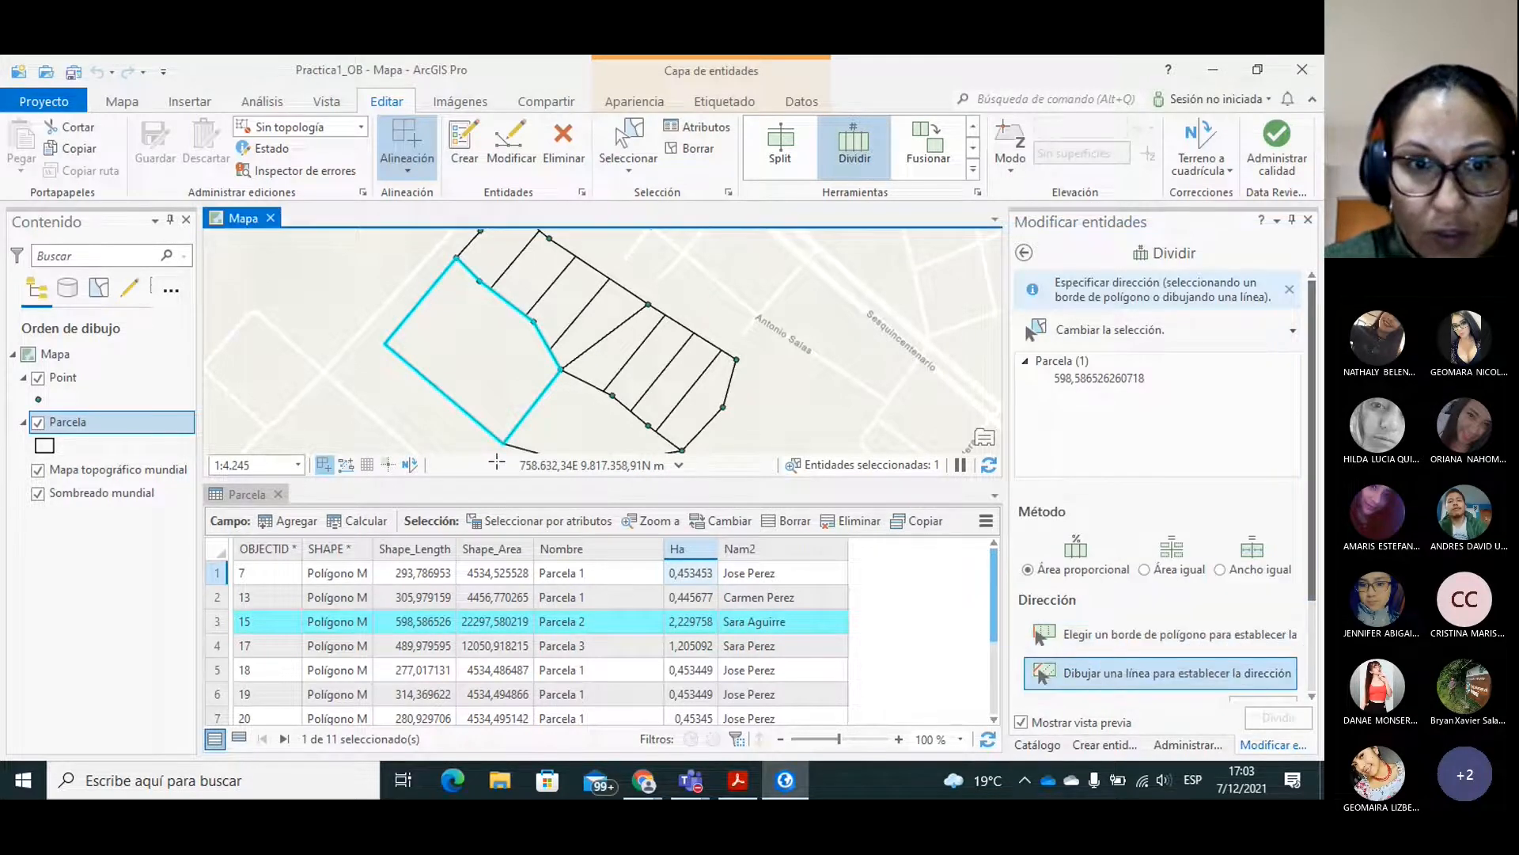
left_click(423, 402)
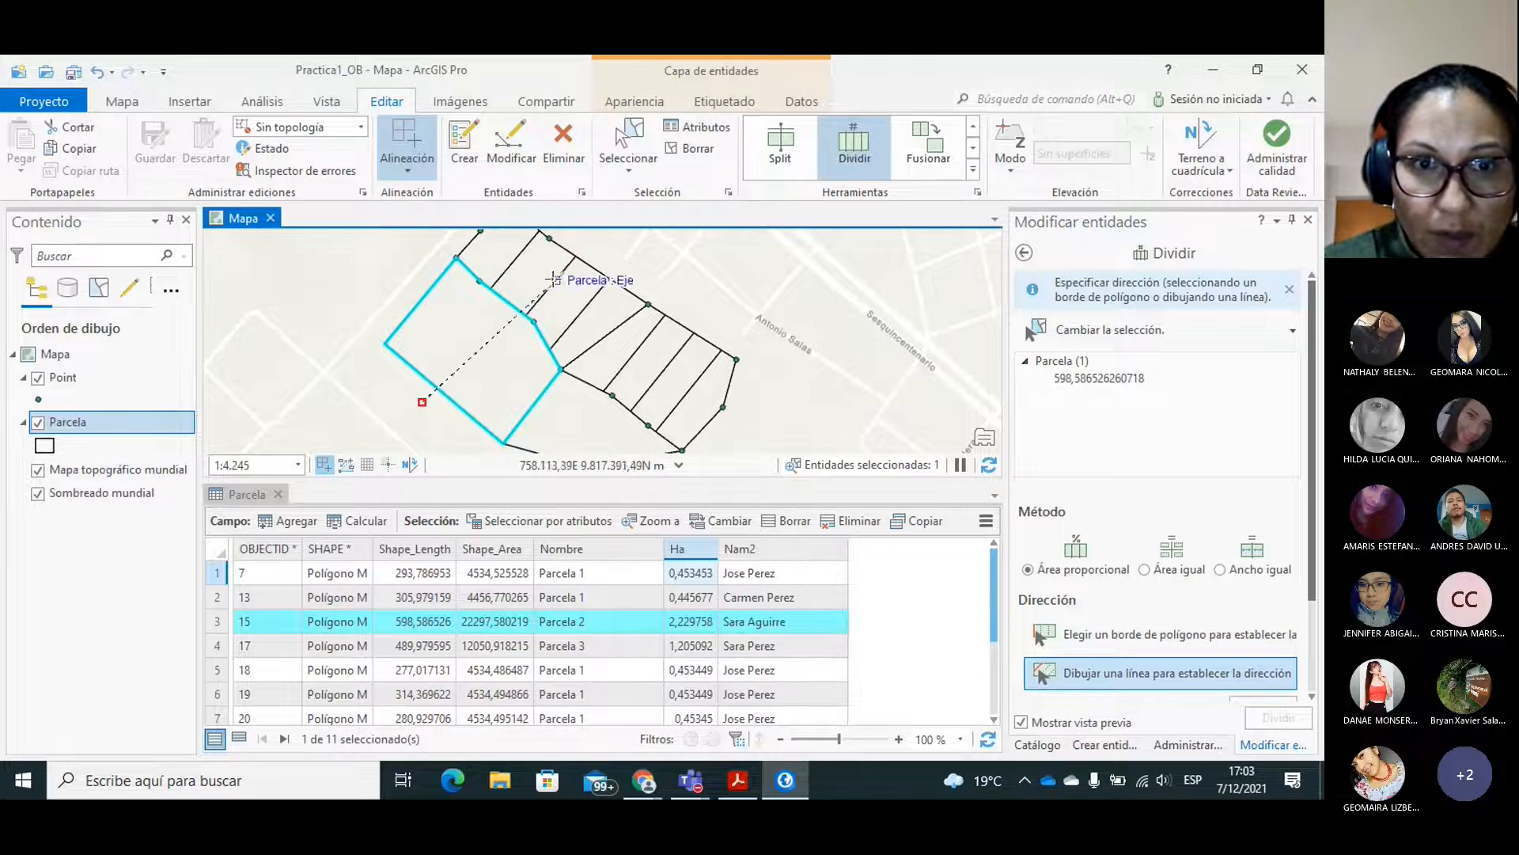
left_click(515, 287)
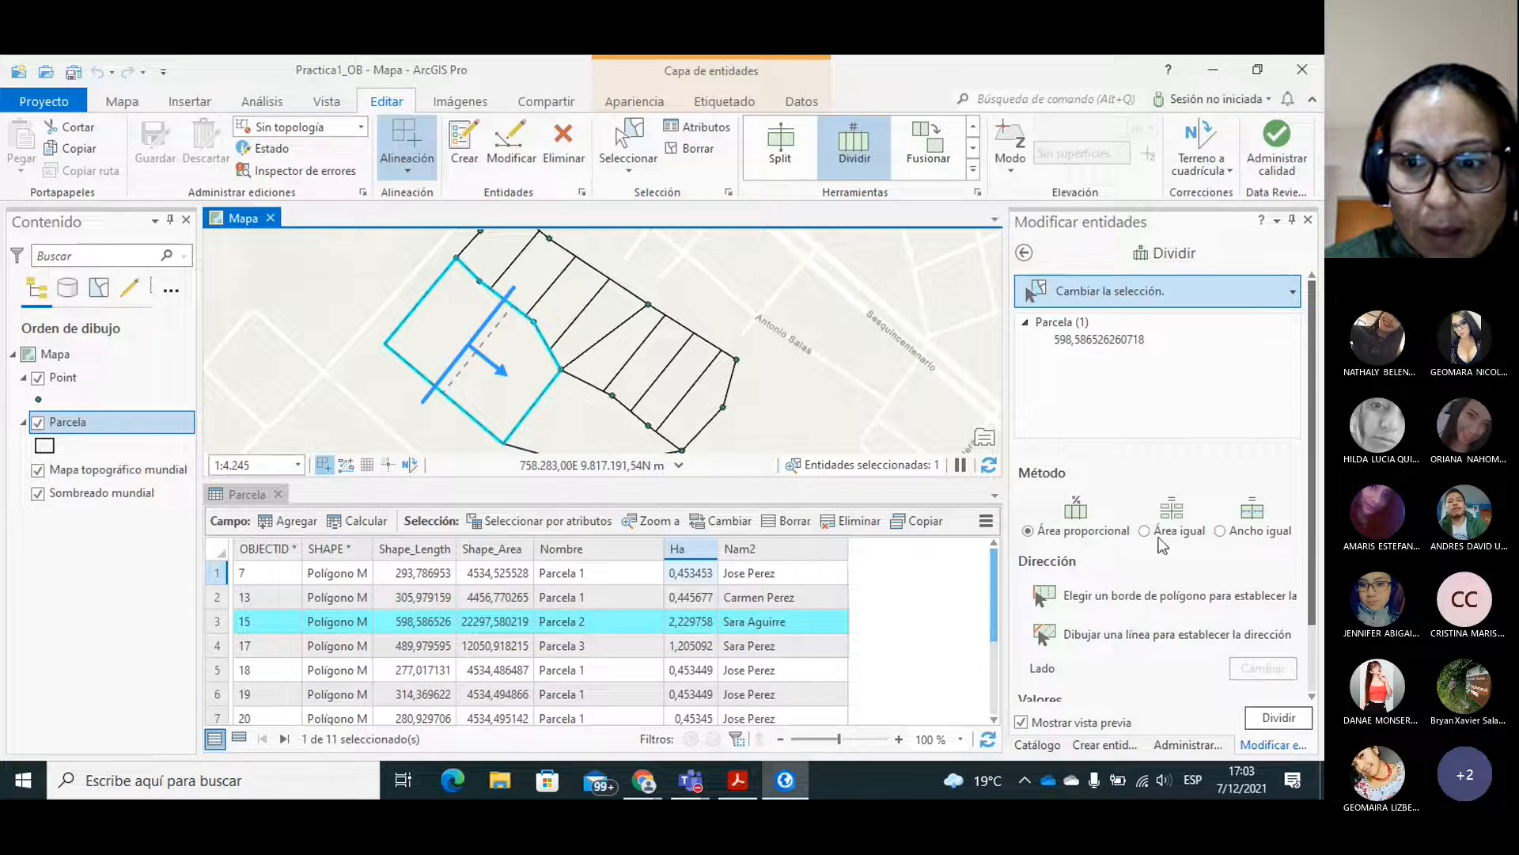
Divide the Parcela 2 polygon by equal area into 4 parts of 5000 square metres, distributing the remaining area equally.
scroll(1314, 522, "down", 1)
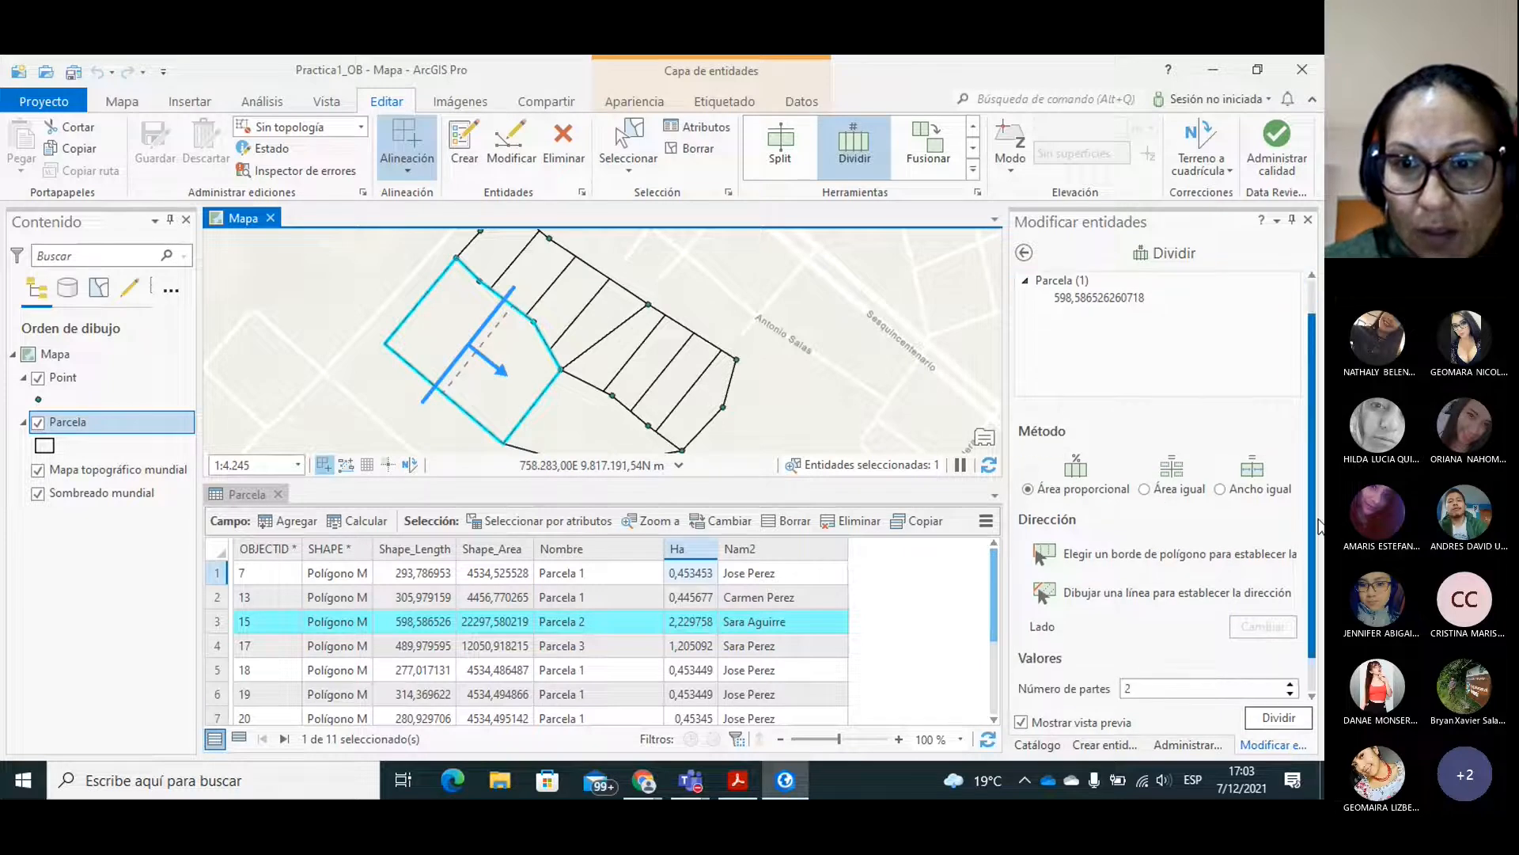
scroll(1320, 524, "down", 1)
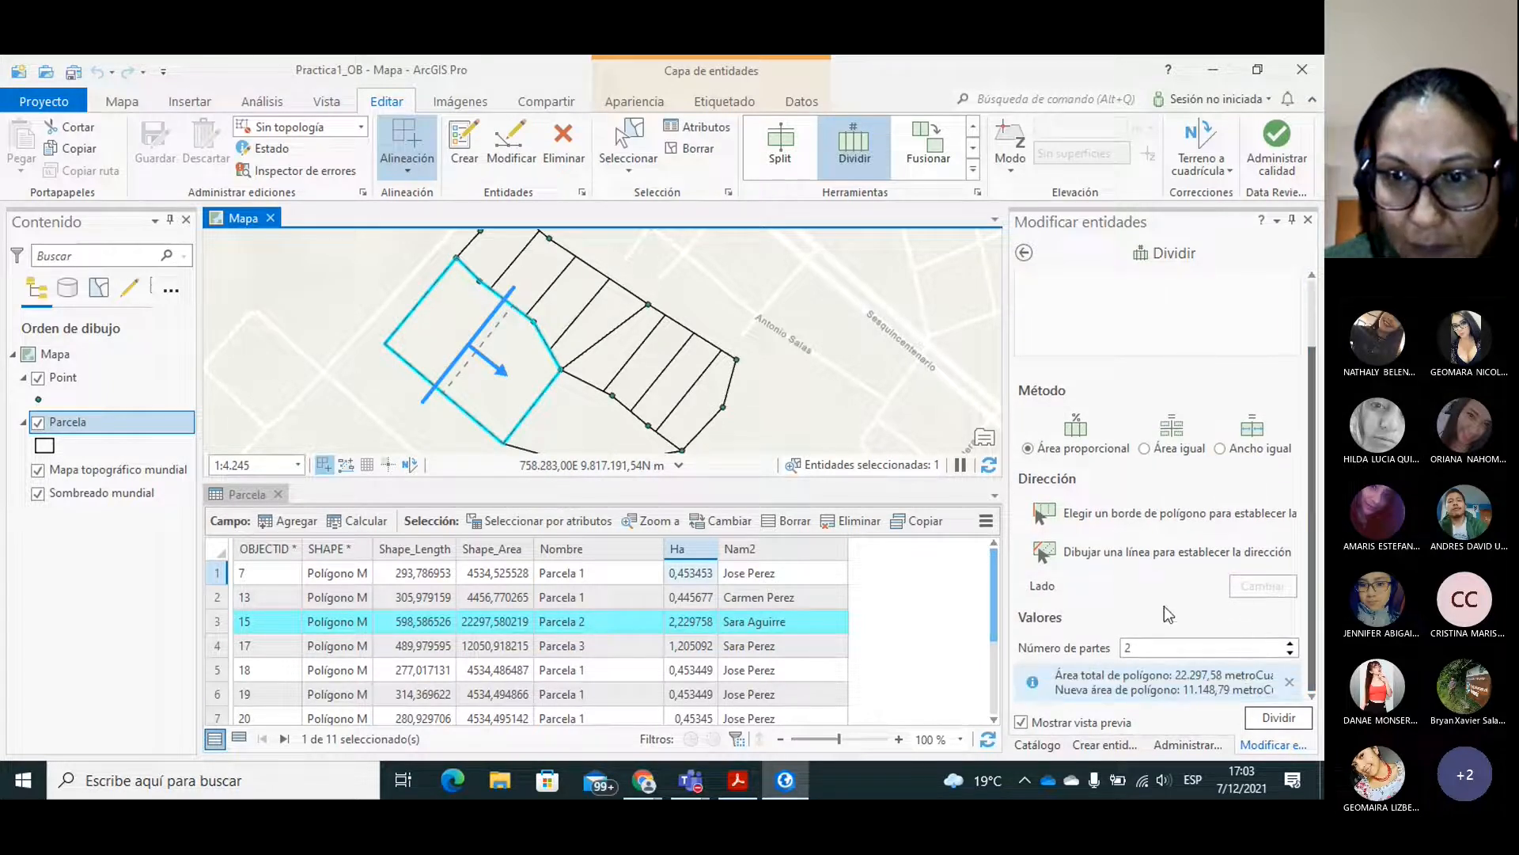
left_click(1173, 449)
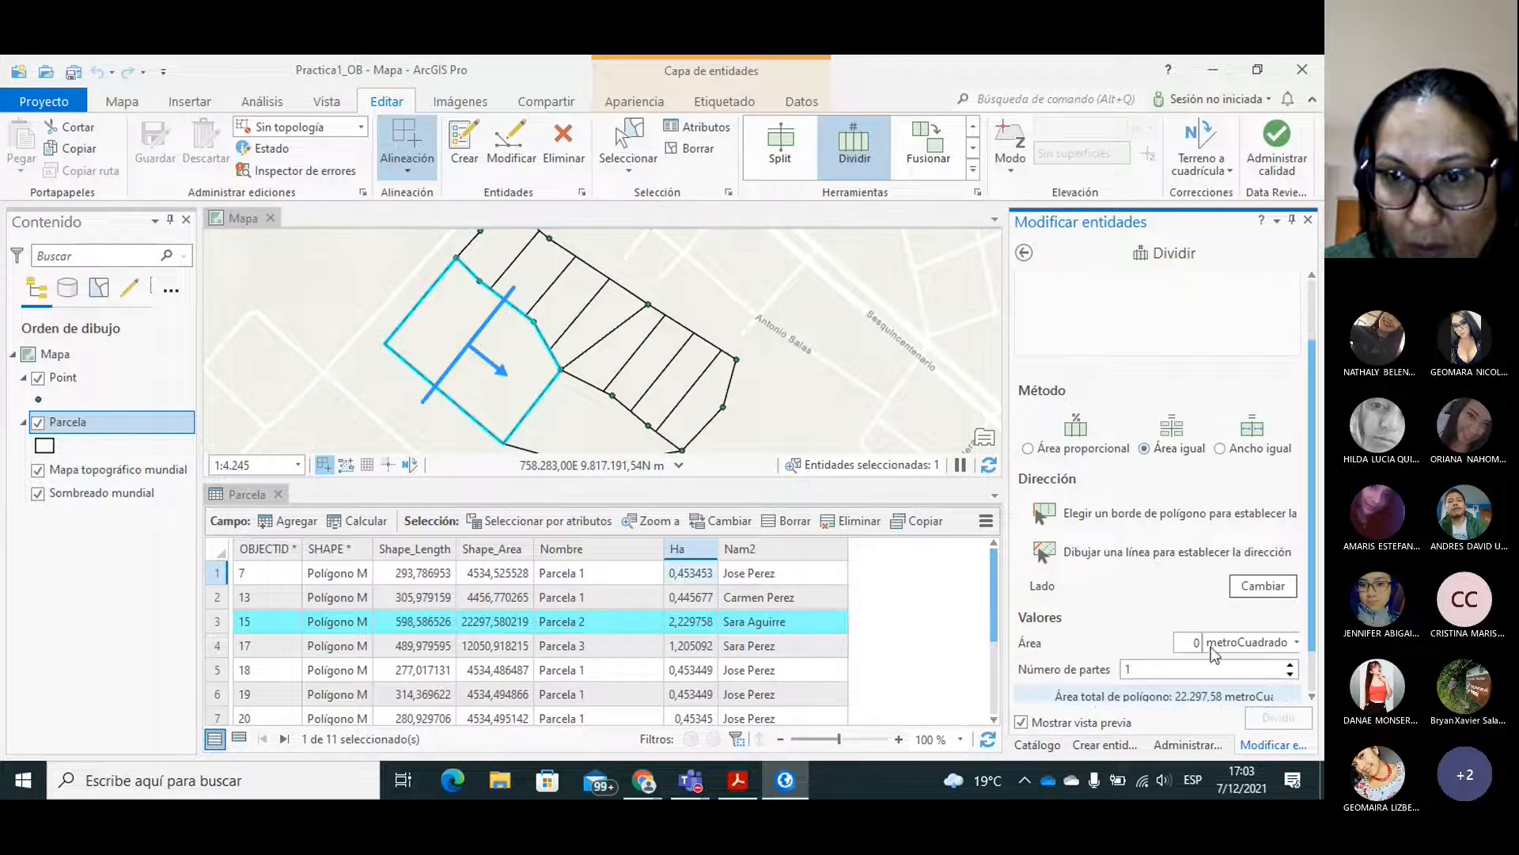
type("5000")
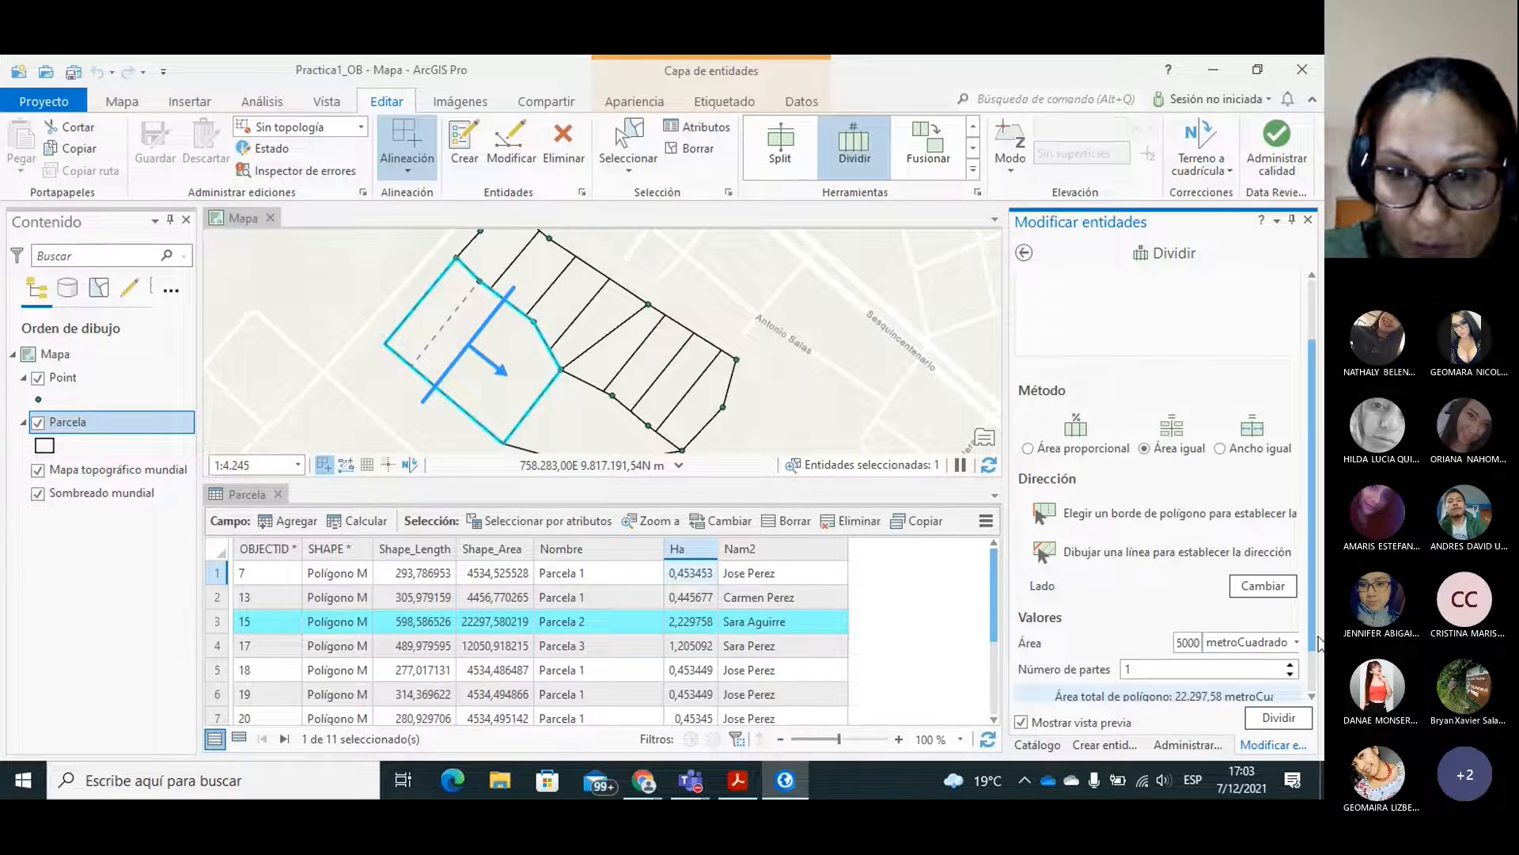
left_click_drag(1310, 623, 1320, 682)
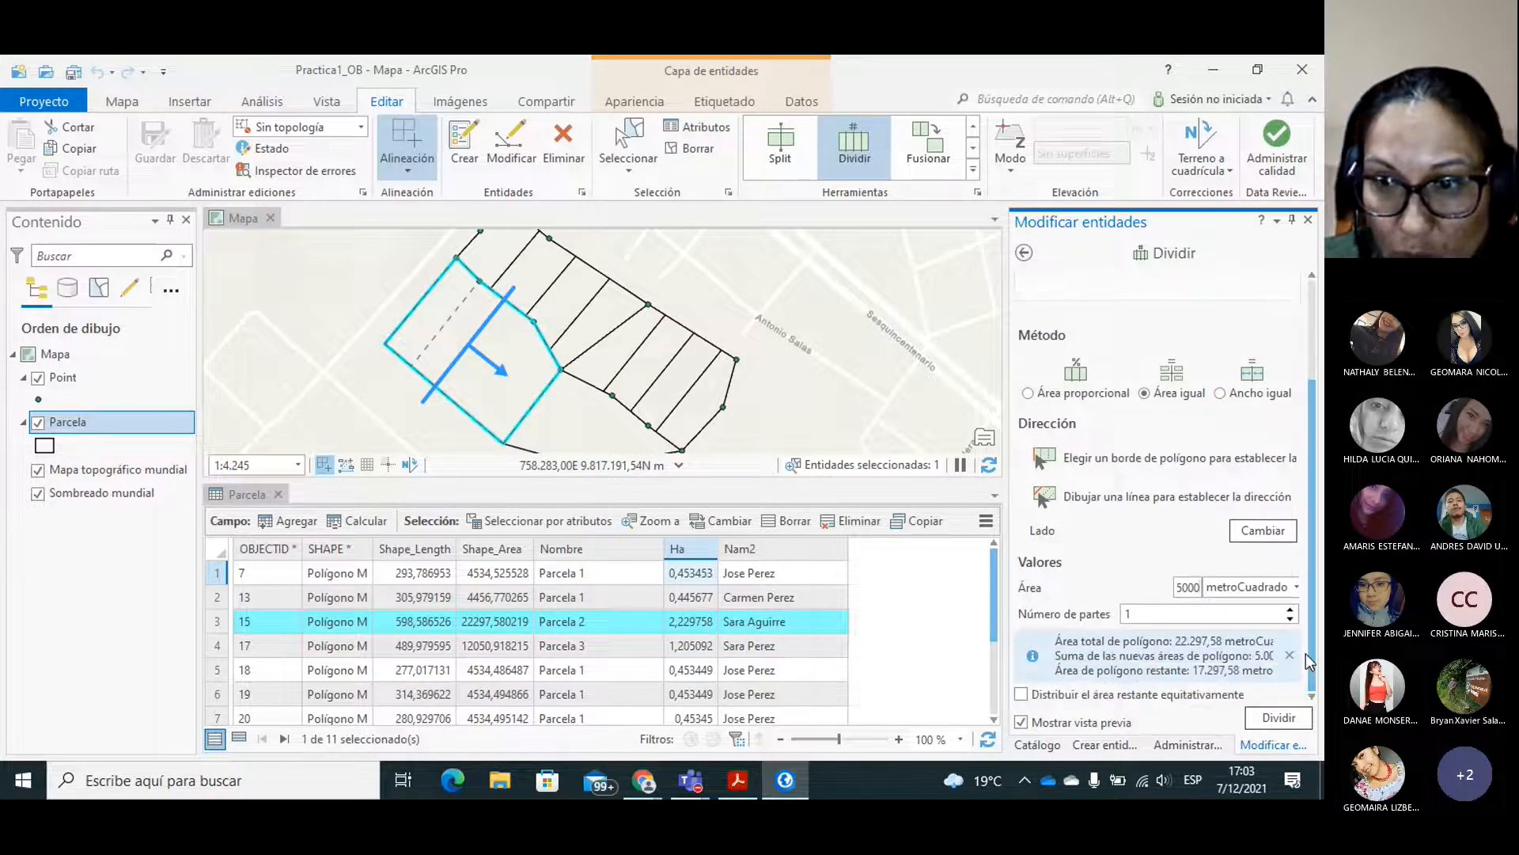
left_click(1291, 610)
left_click(1291, 610)
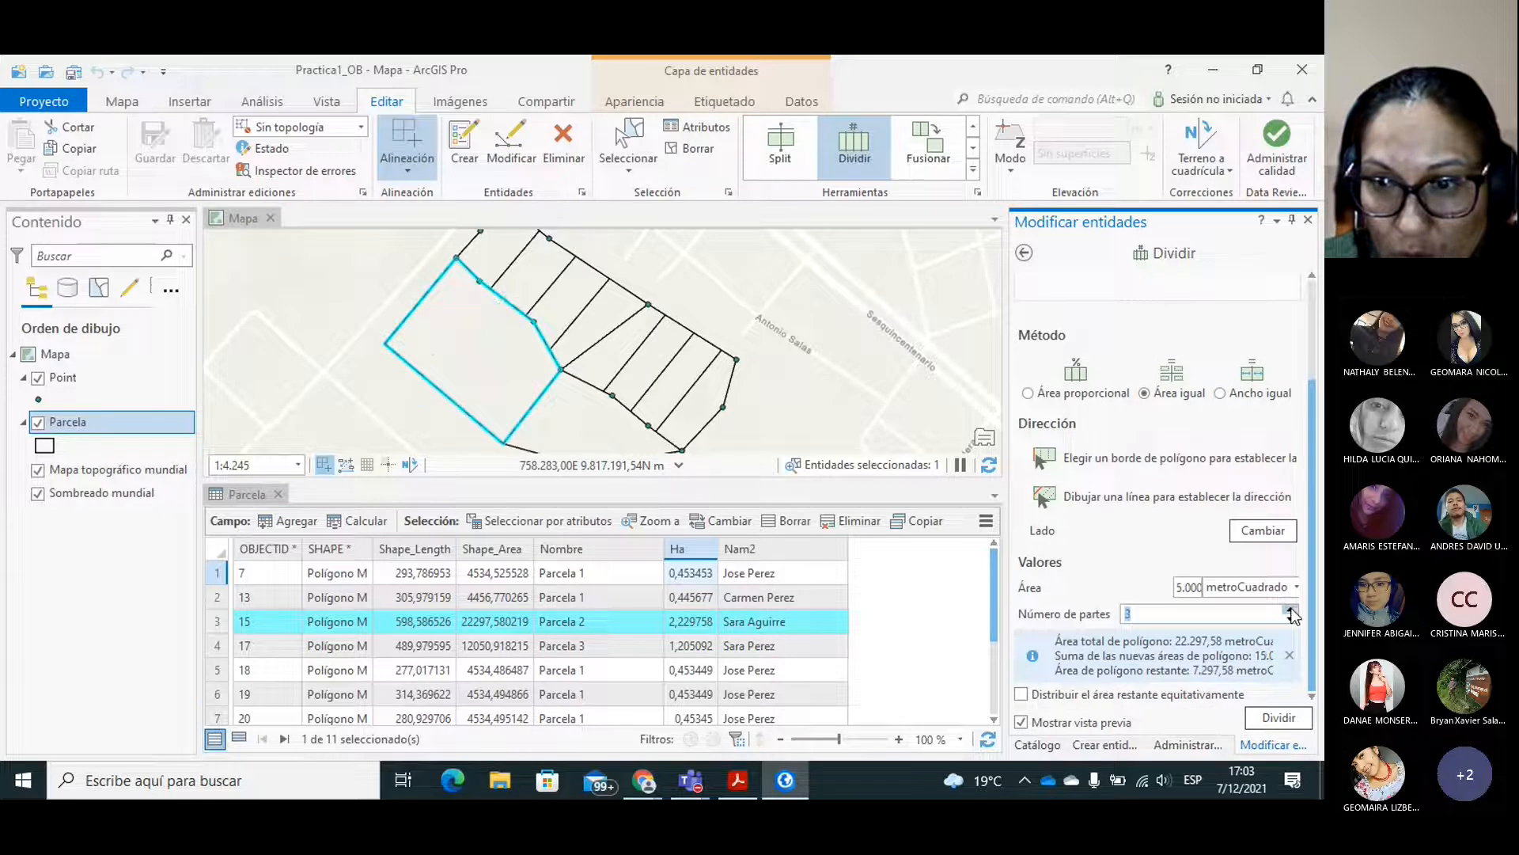
left_click(1290, 610)
left_click(1291, 610)
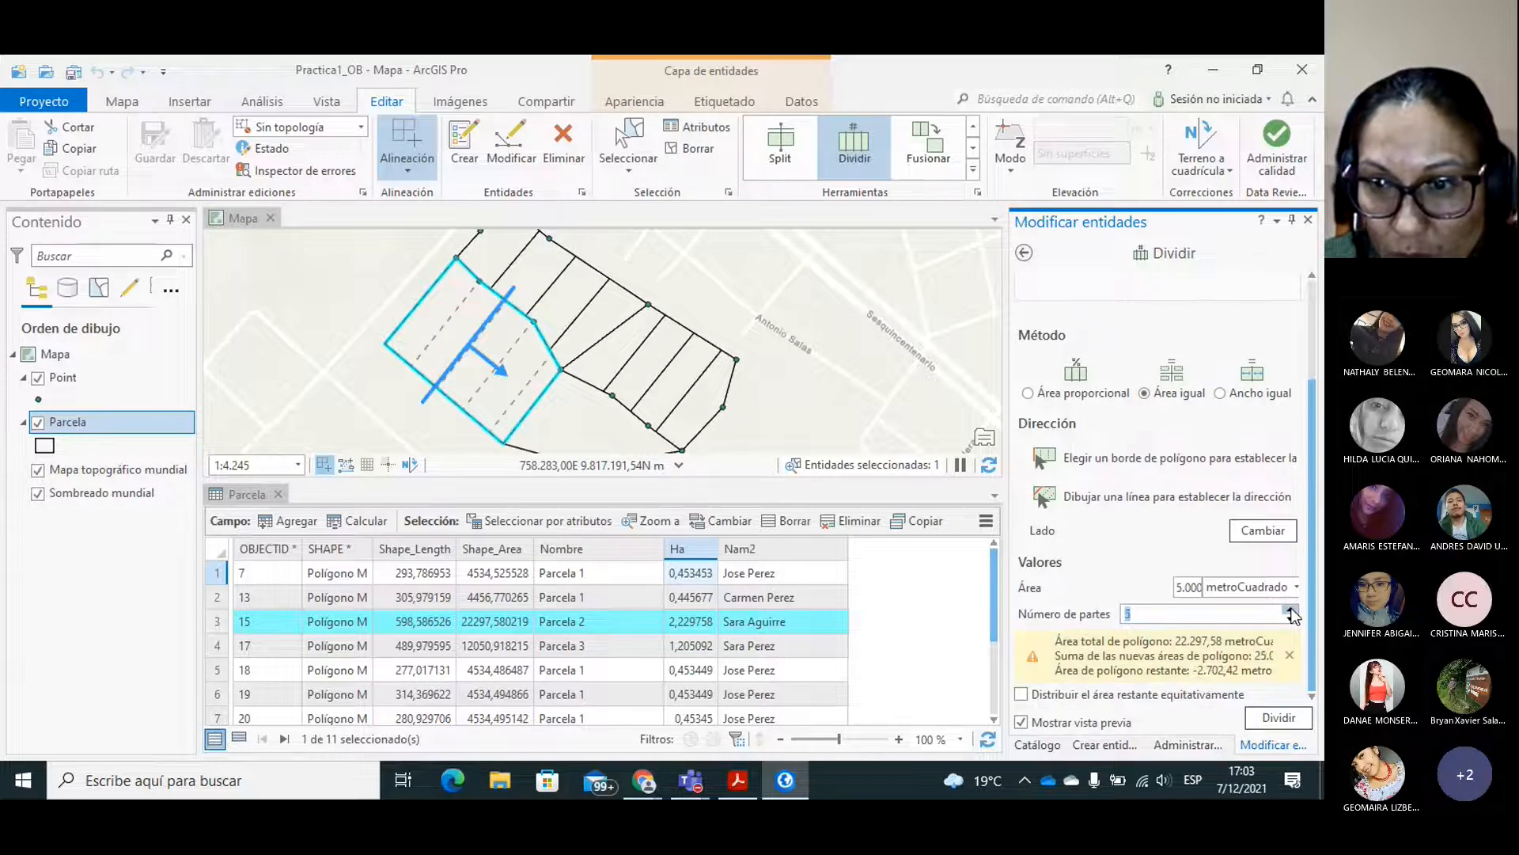
left_click(1291, 619)
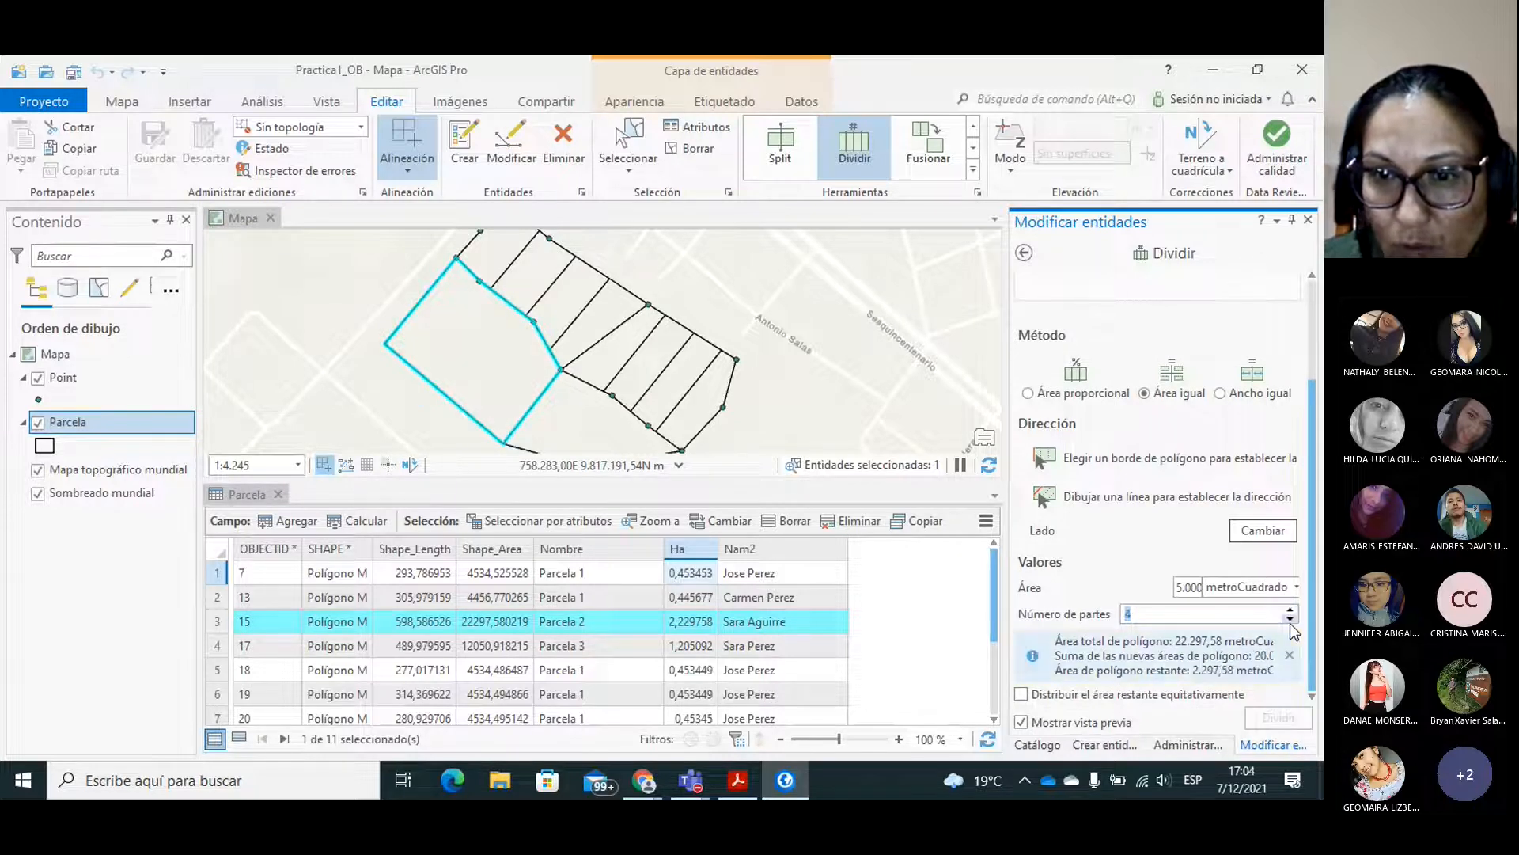
left_click(1022, 695)
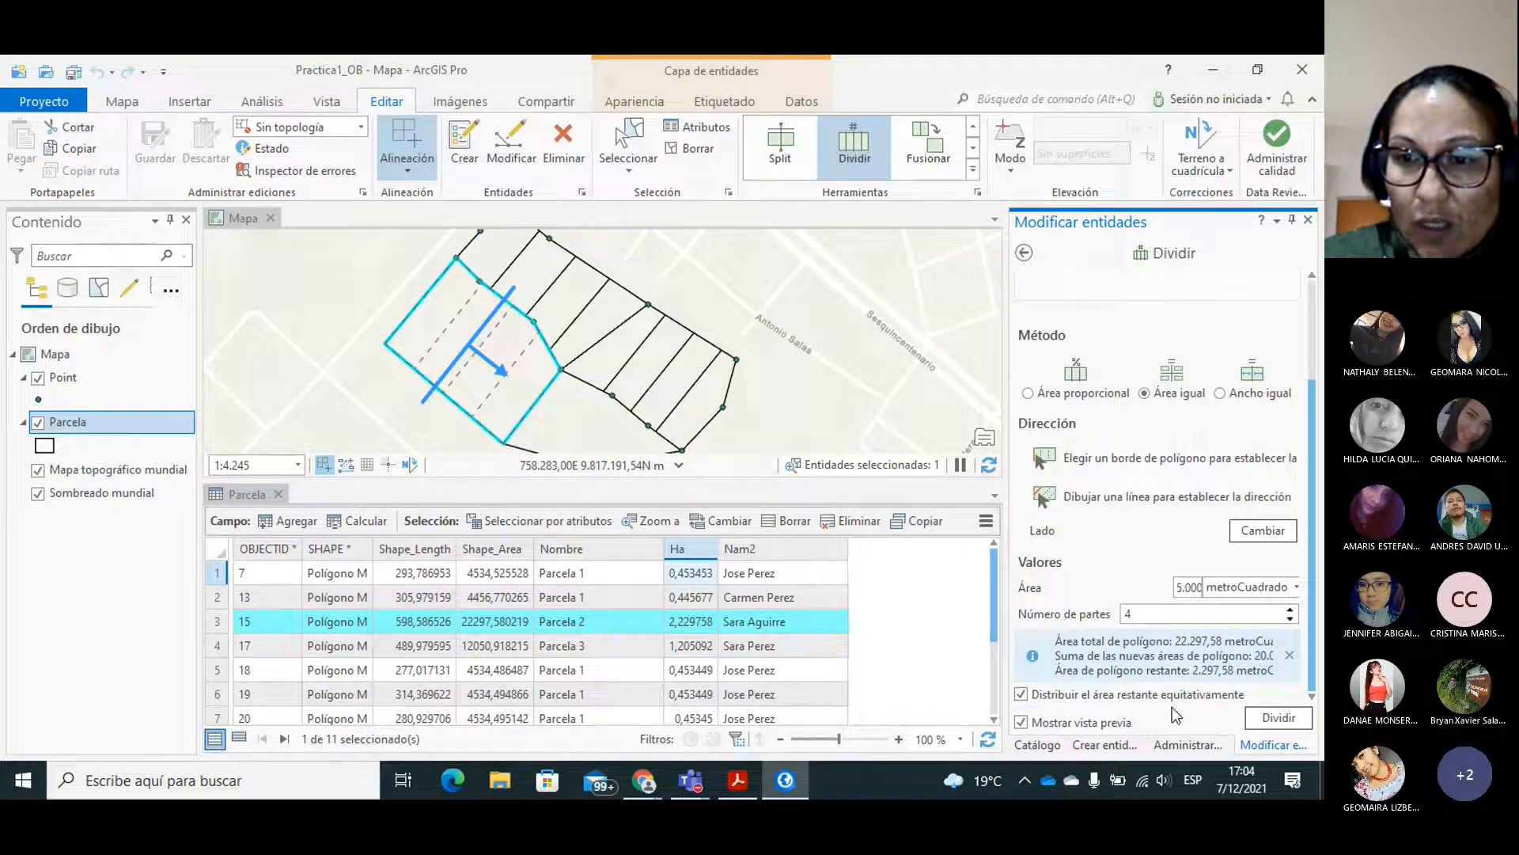
left_click(1266, 715)
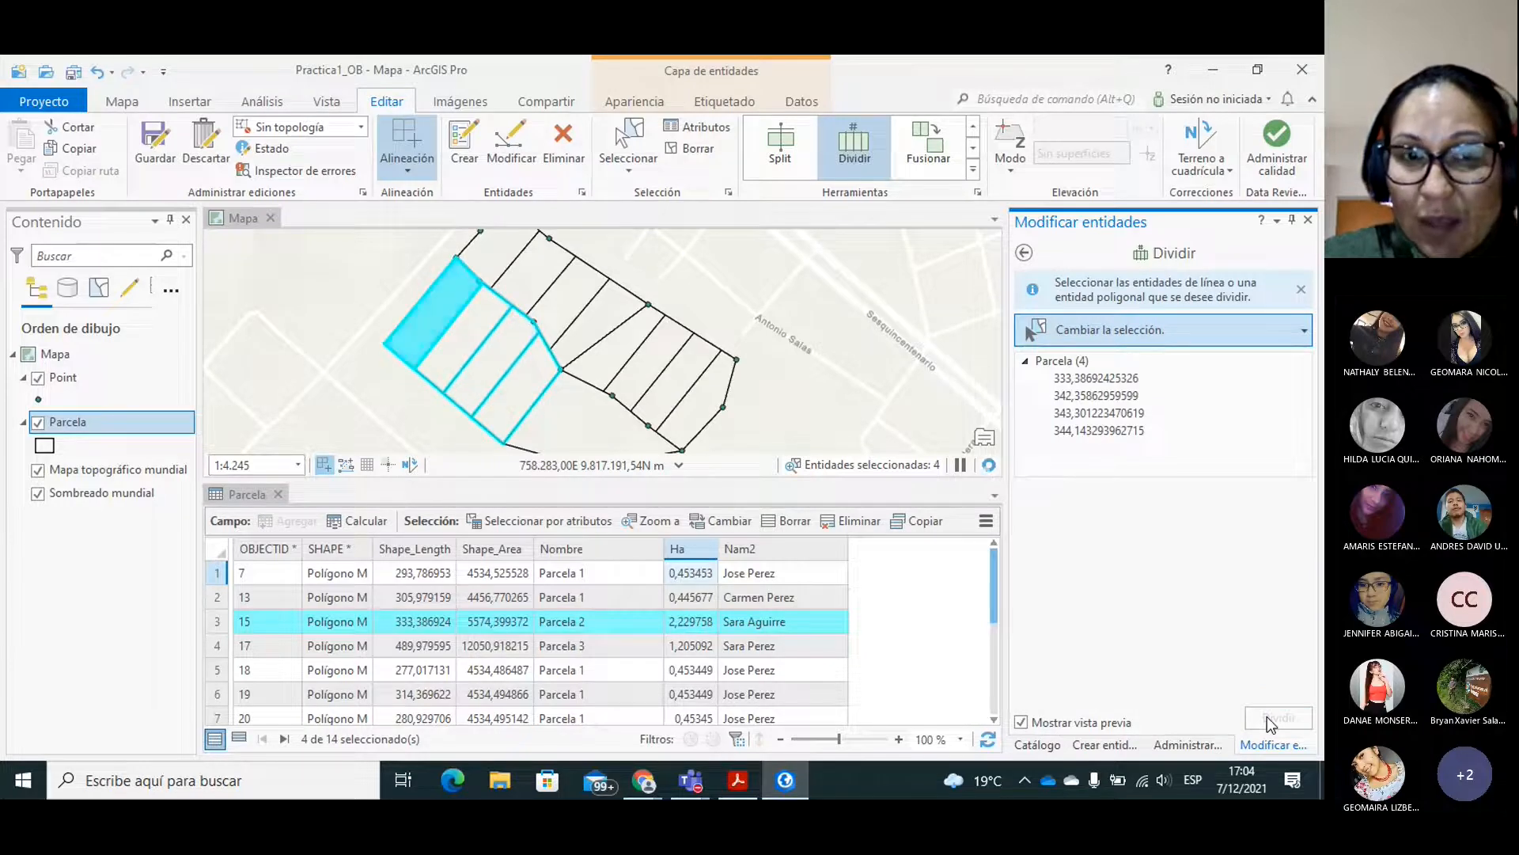
Divide the Parcela 3 polygon by equal area into 2 parts, using a drawn direction line parallel to its northwest edge.
left_click(577, 407)
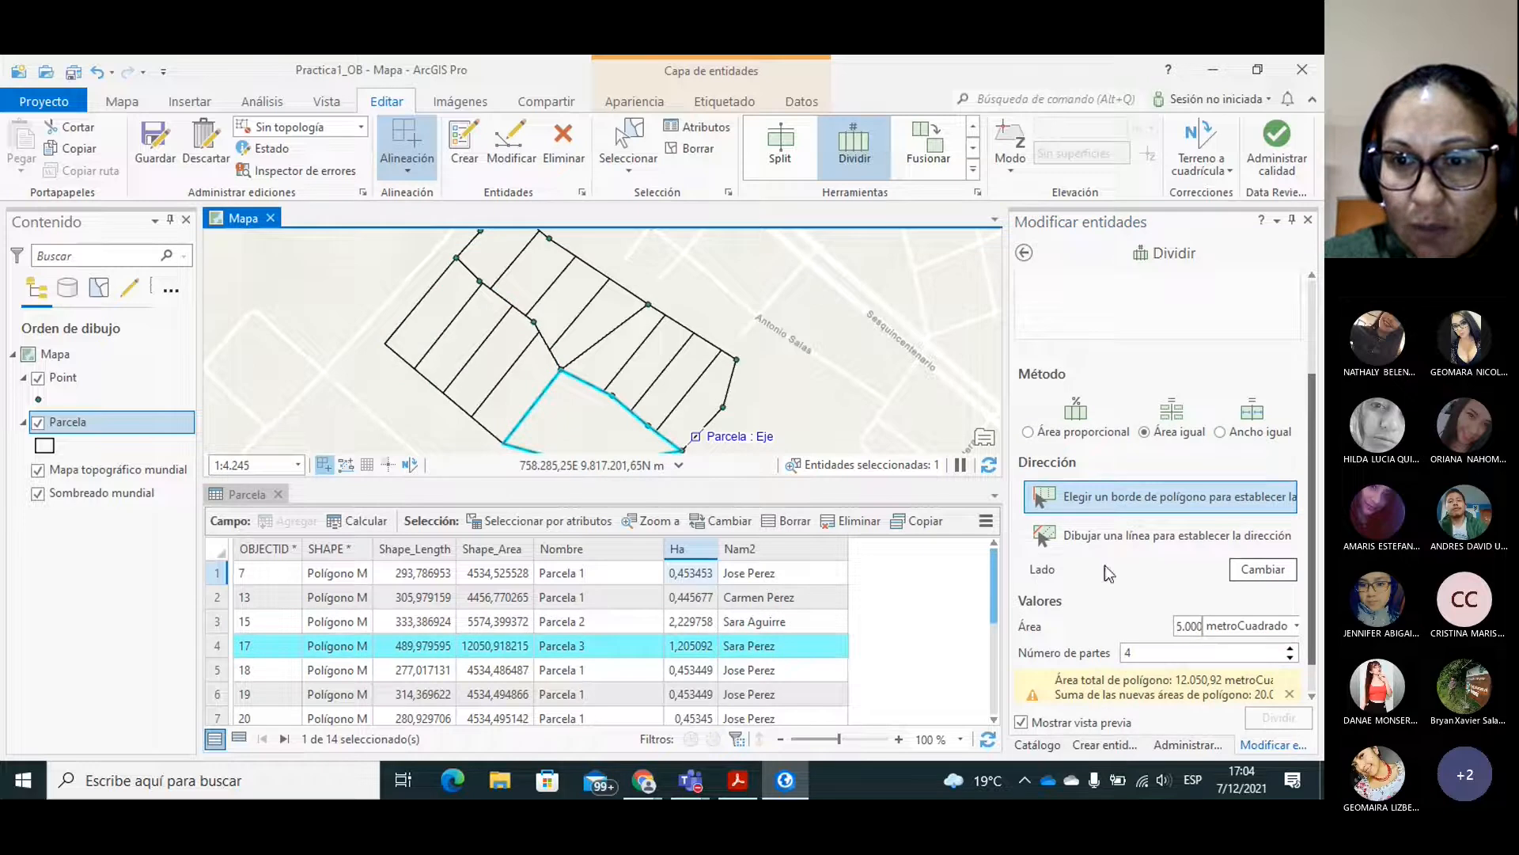
left_click(1114, 534)
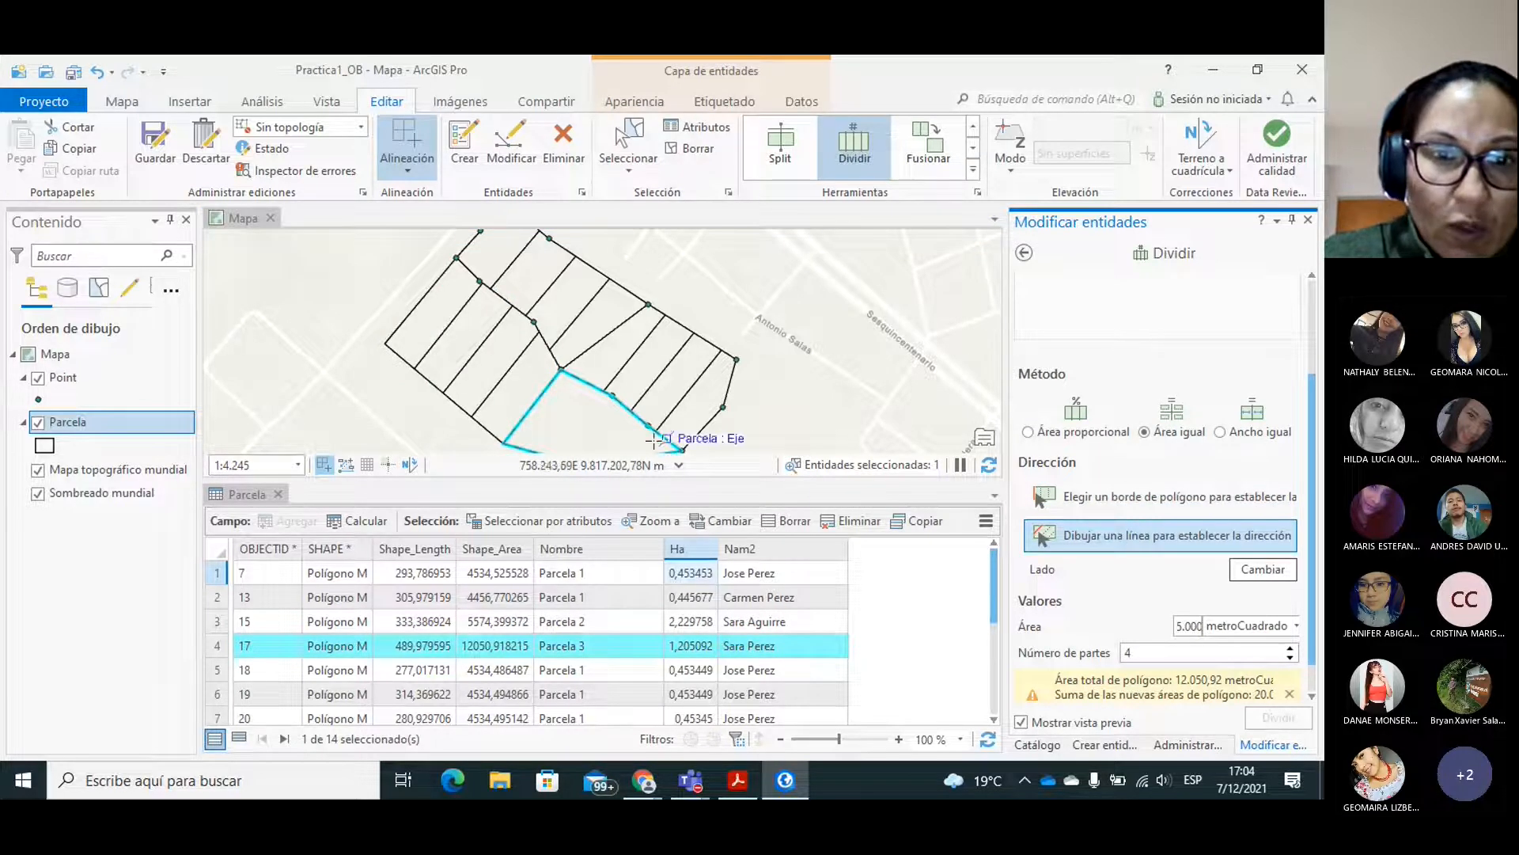
left_click(523, 450)
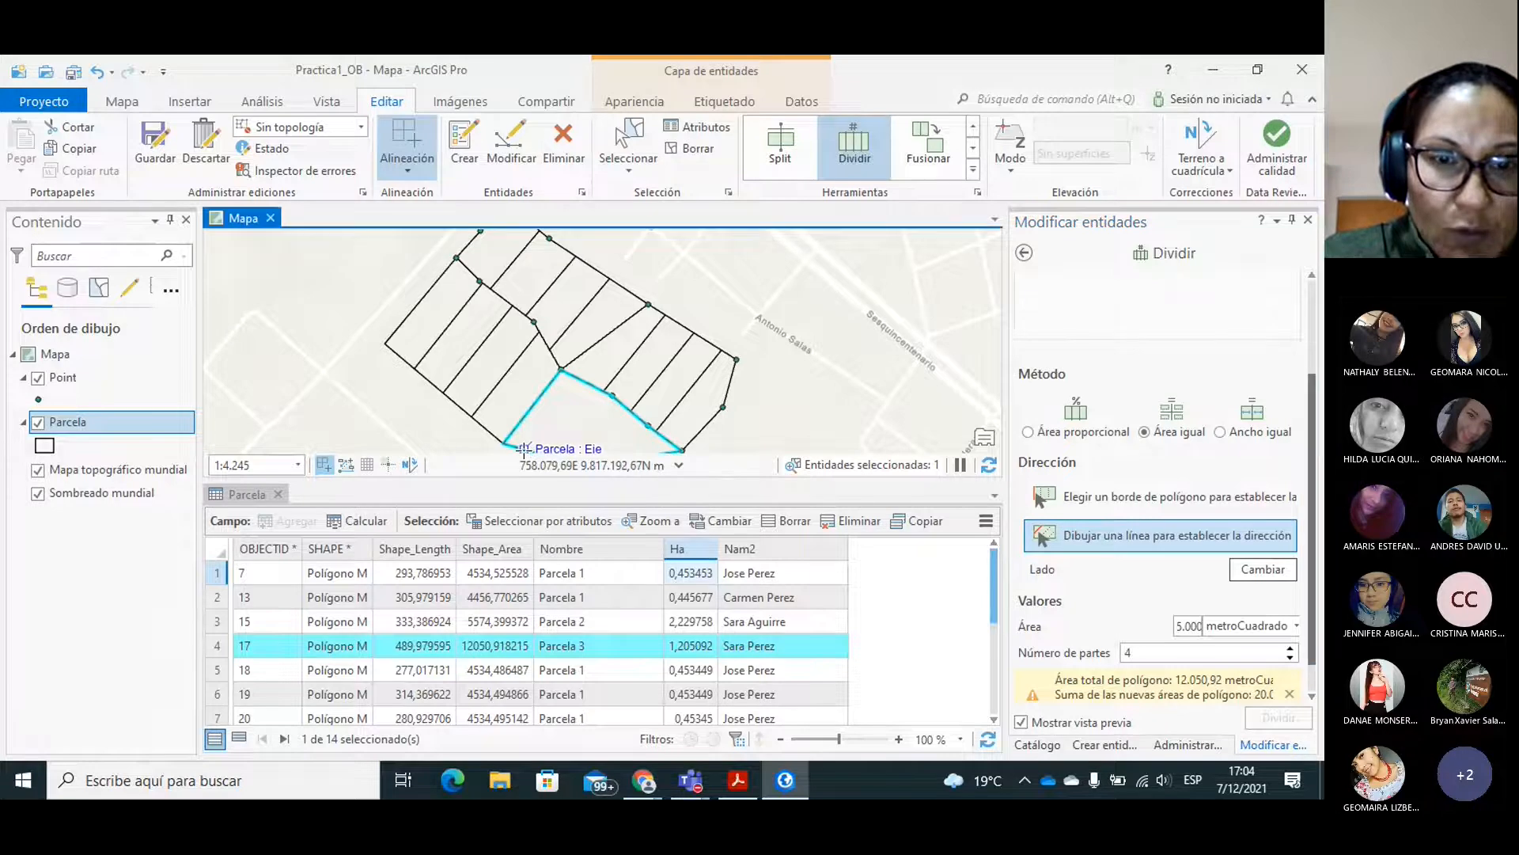
left_click(578, 381)
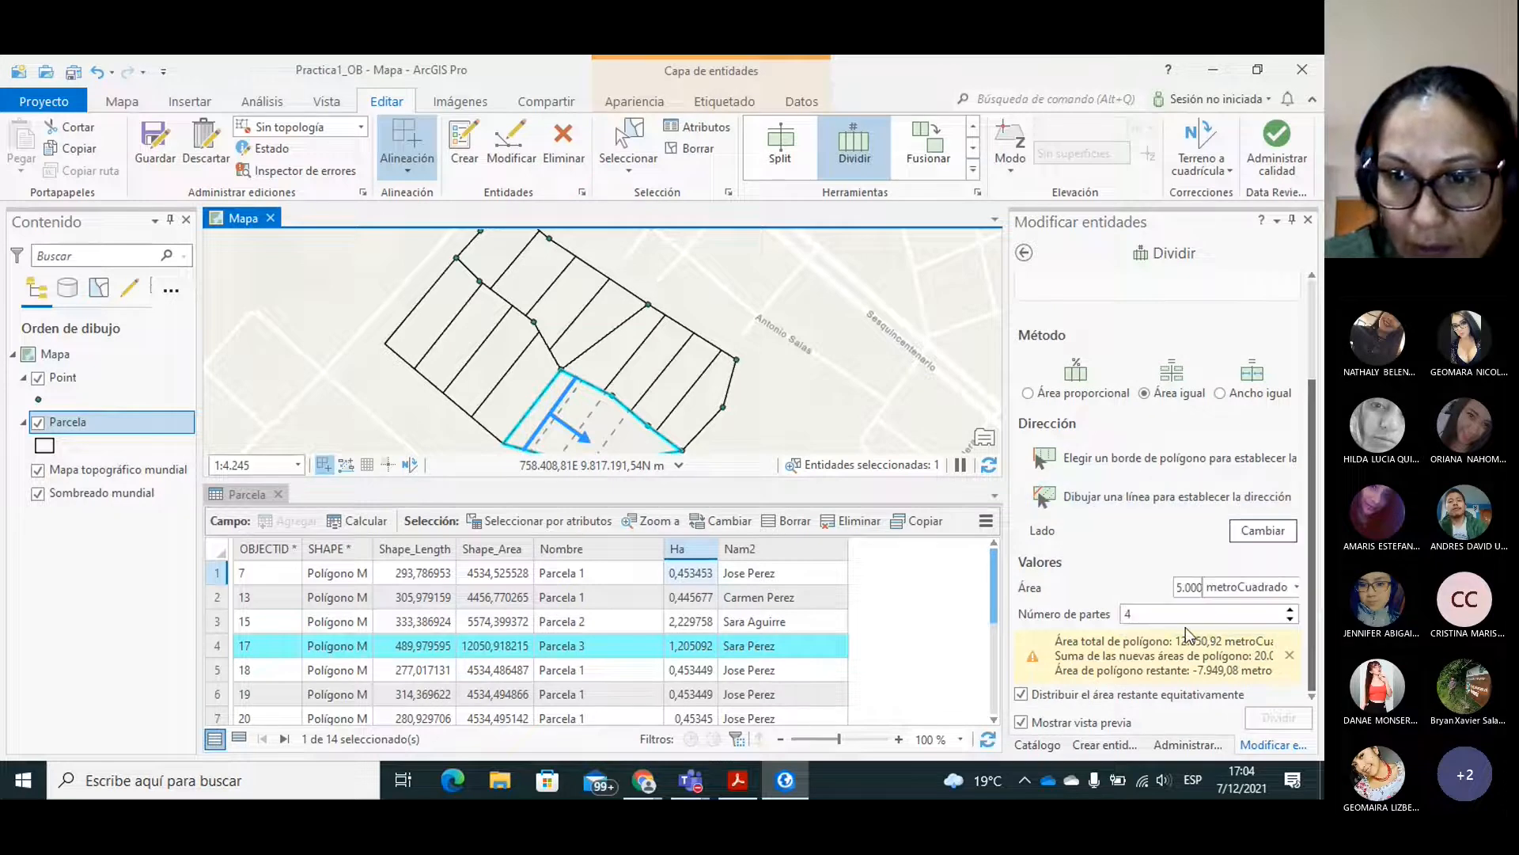
left_click(1291, 622)
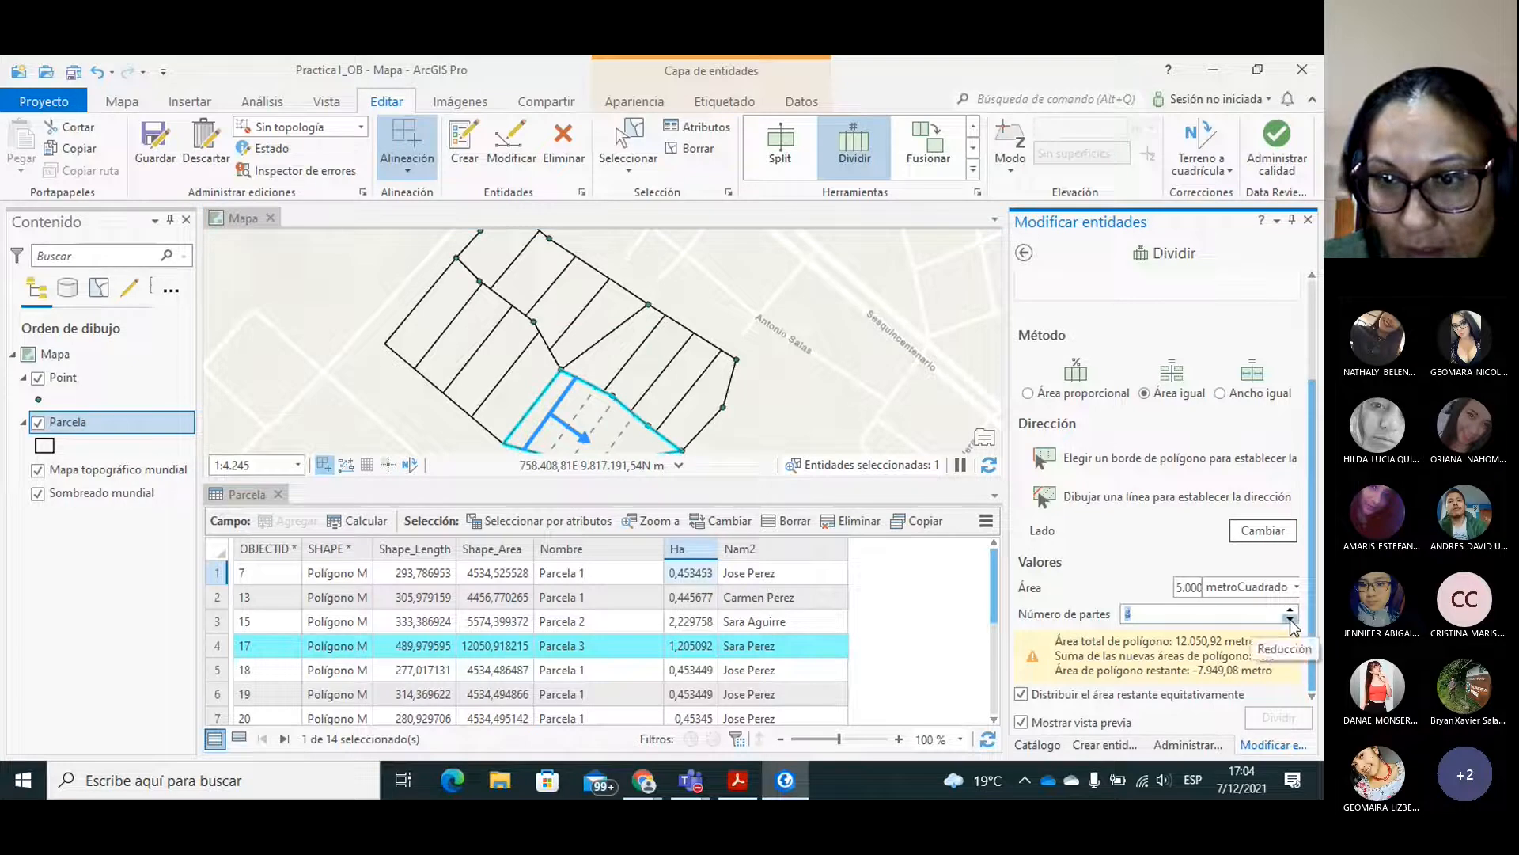
left_click(1291, 622)
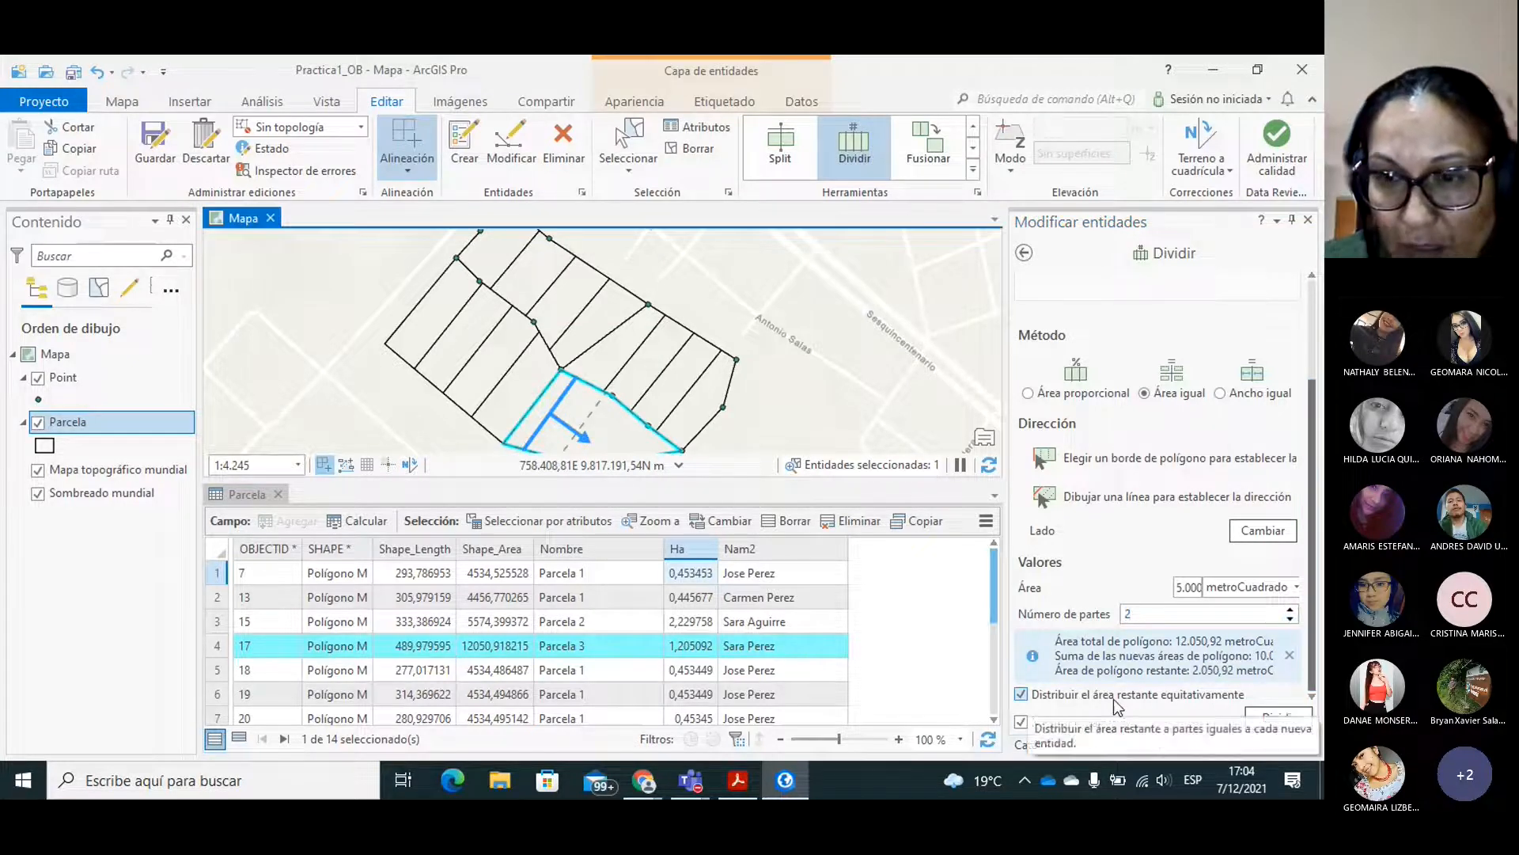
left_click(1271, 717)
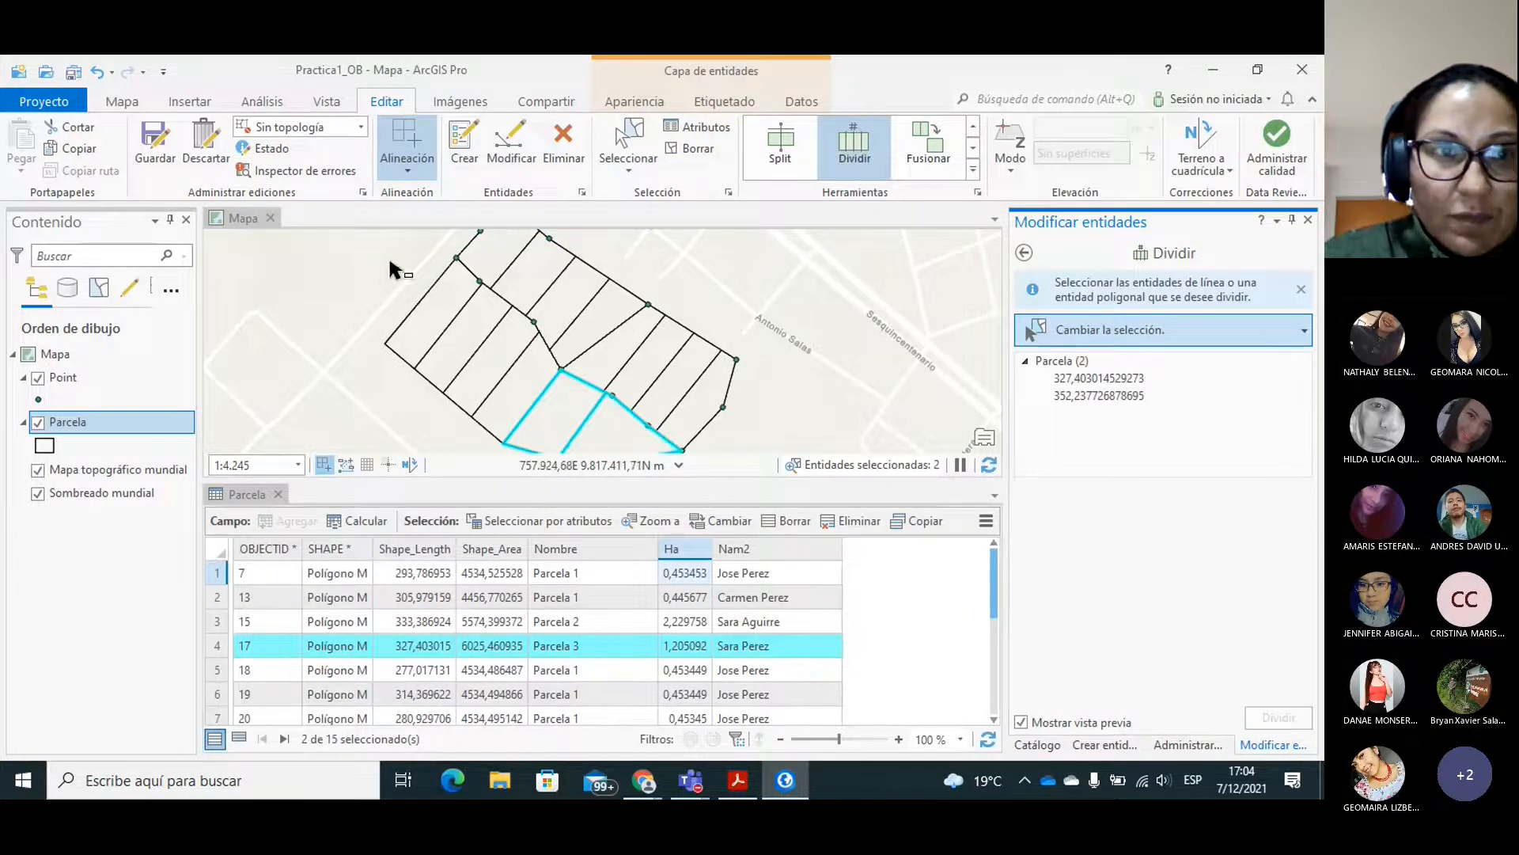
Save all edits to the Parcela layer and clear the selection of the divided parcels.
left_click(153, 142)
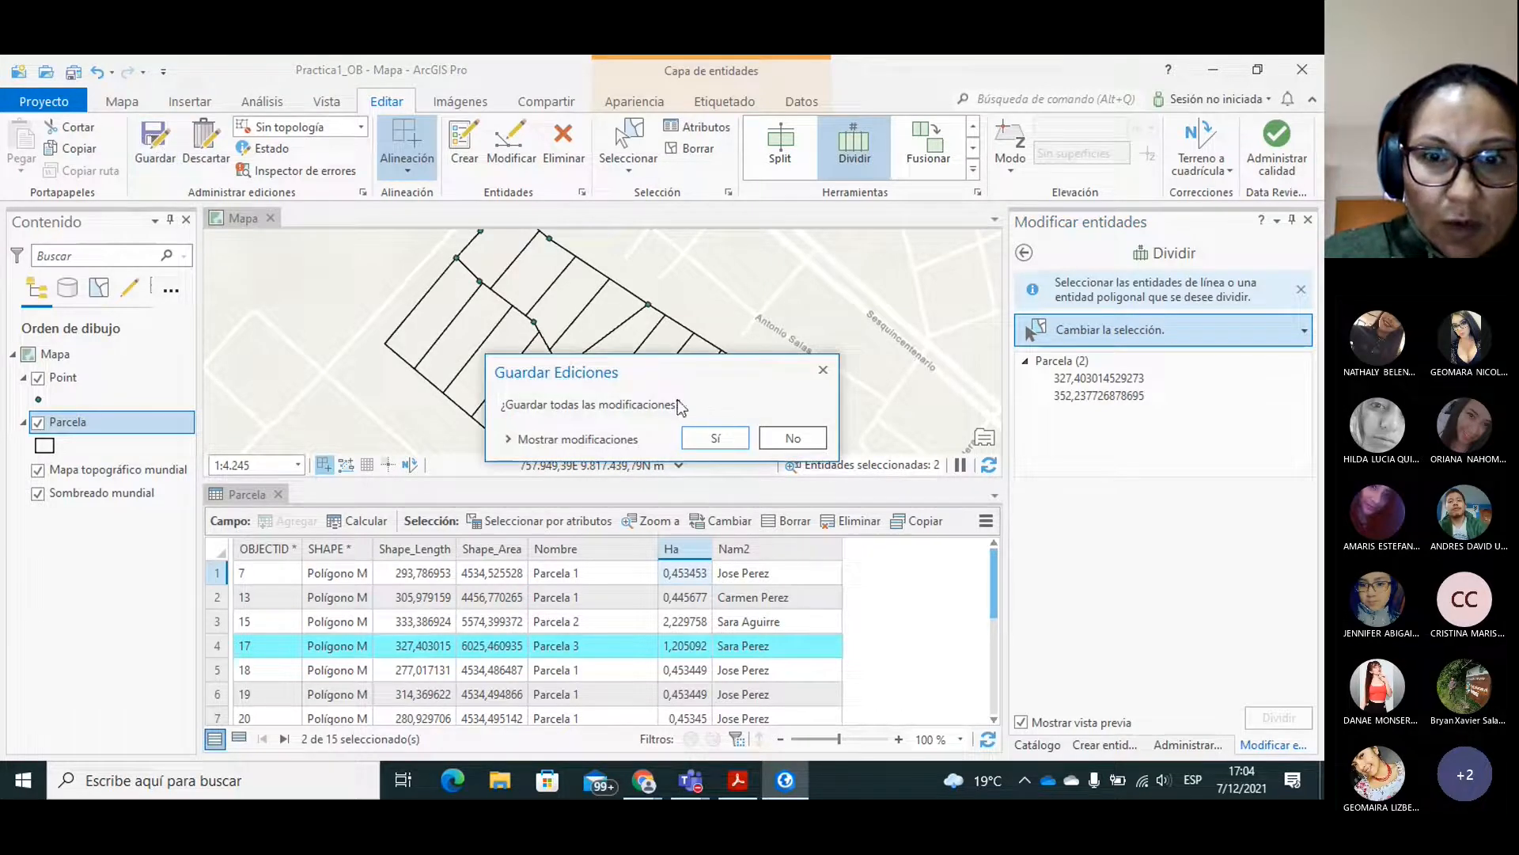
left_click(712, 440)
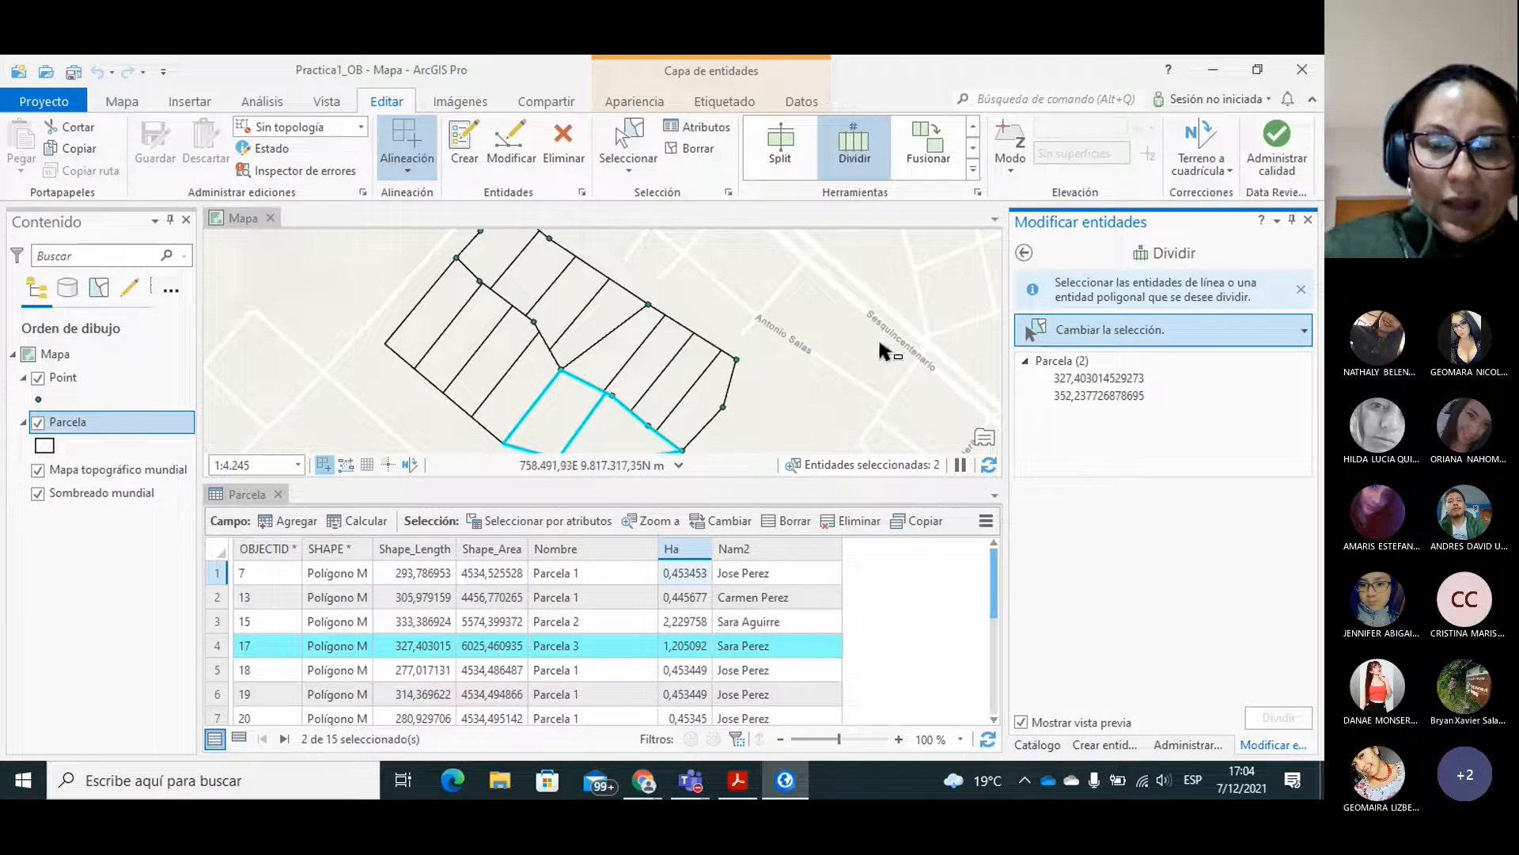
left_click(815, 422)
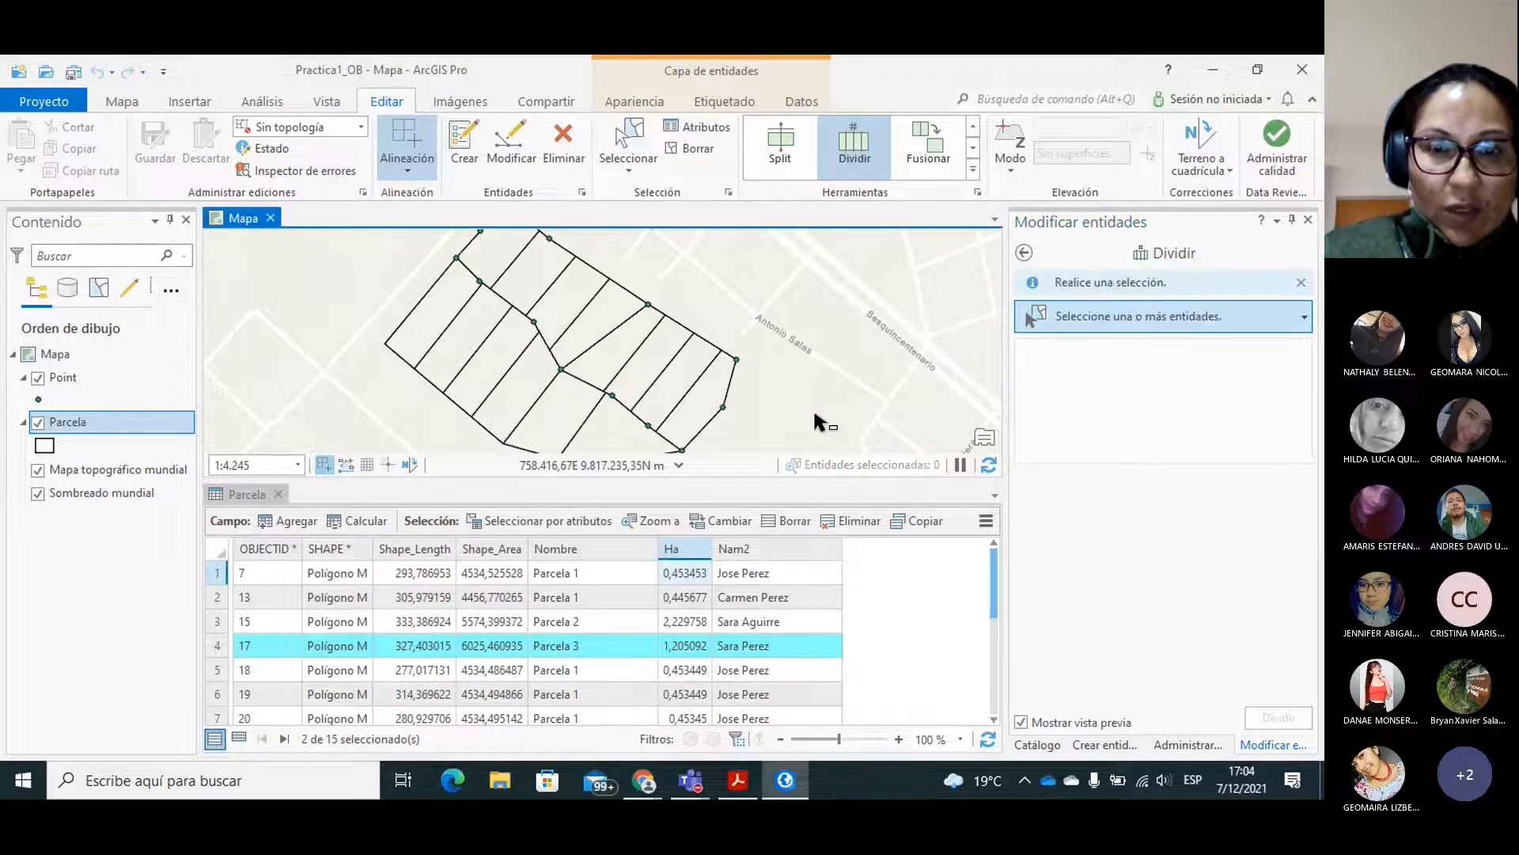
Recalculate the Ha field of the Parcela layer as Area in Hectáreas, using the coordinate system of Mapa actual [Mapa].
right_click(679, 552)
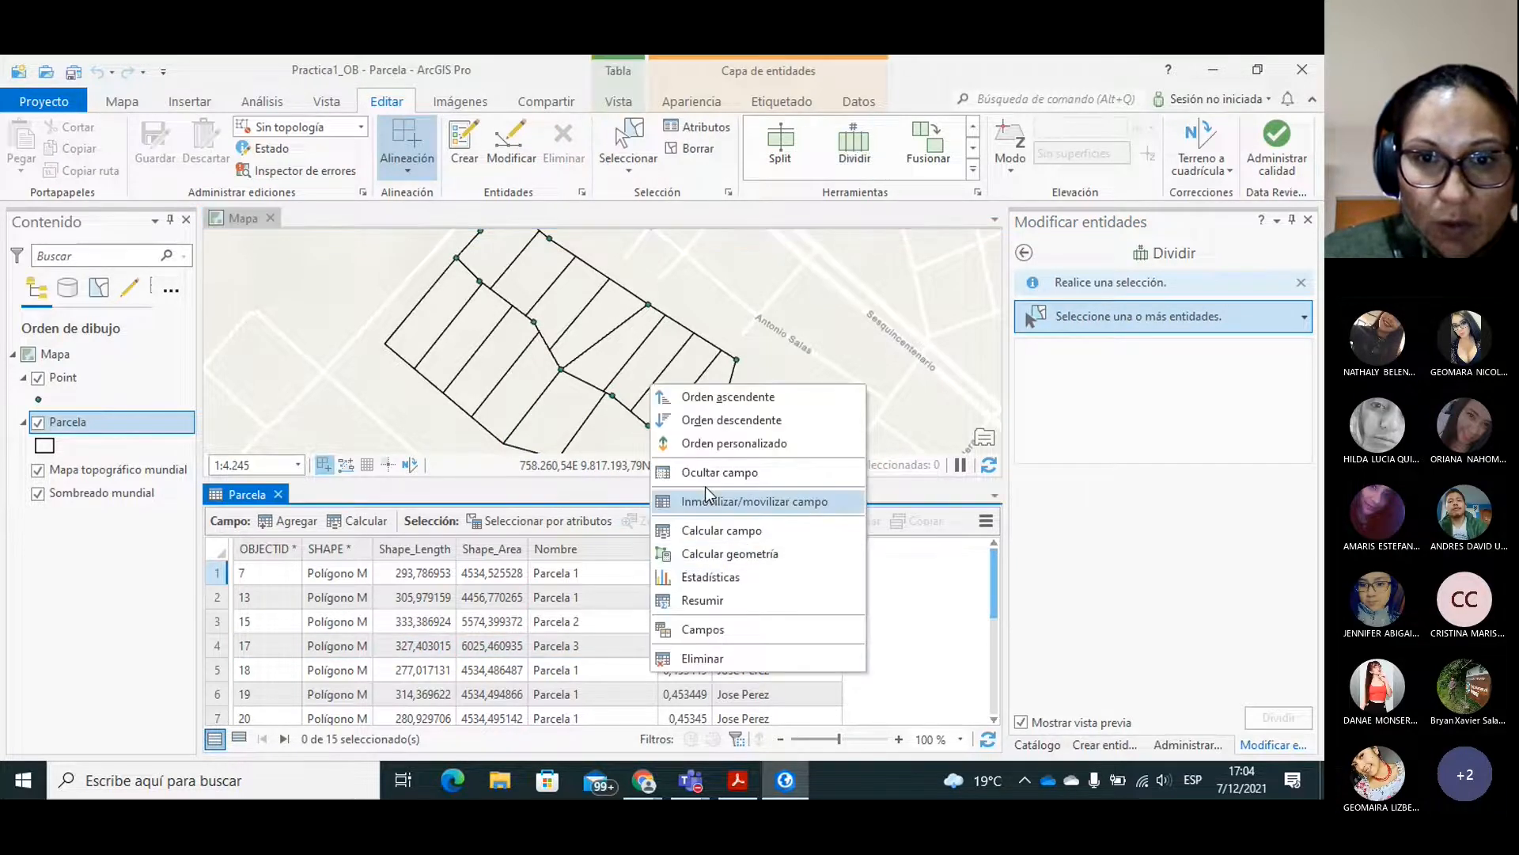
left_click(717, 554)
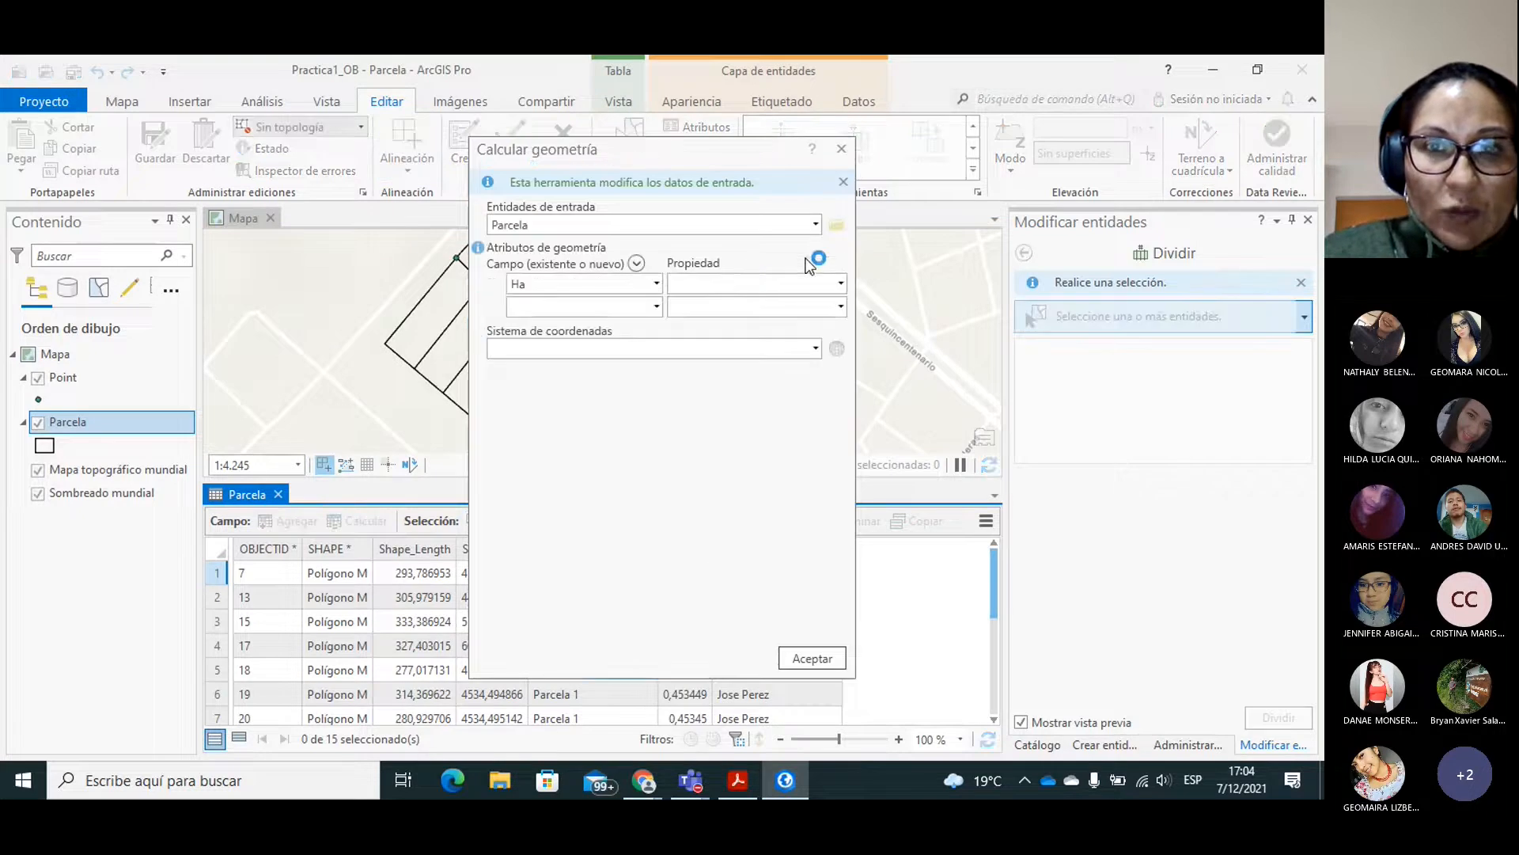
left_click(839, 283)
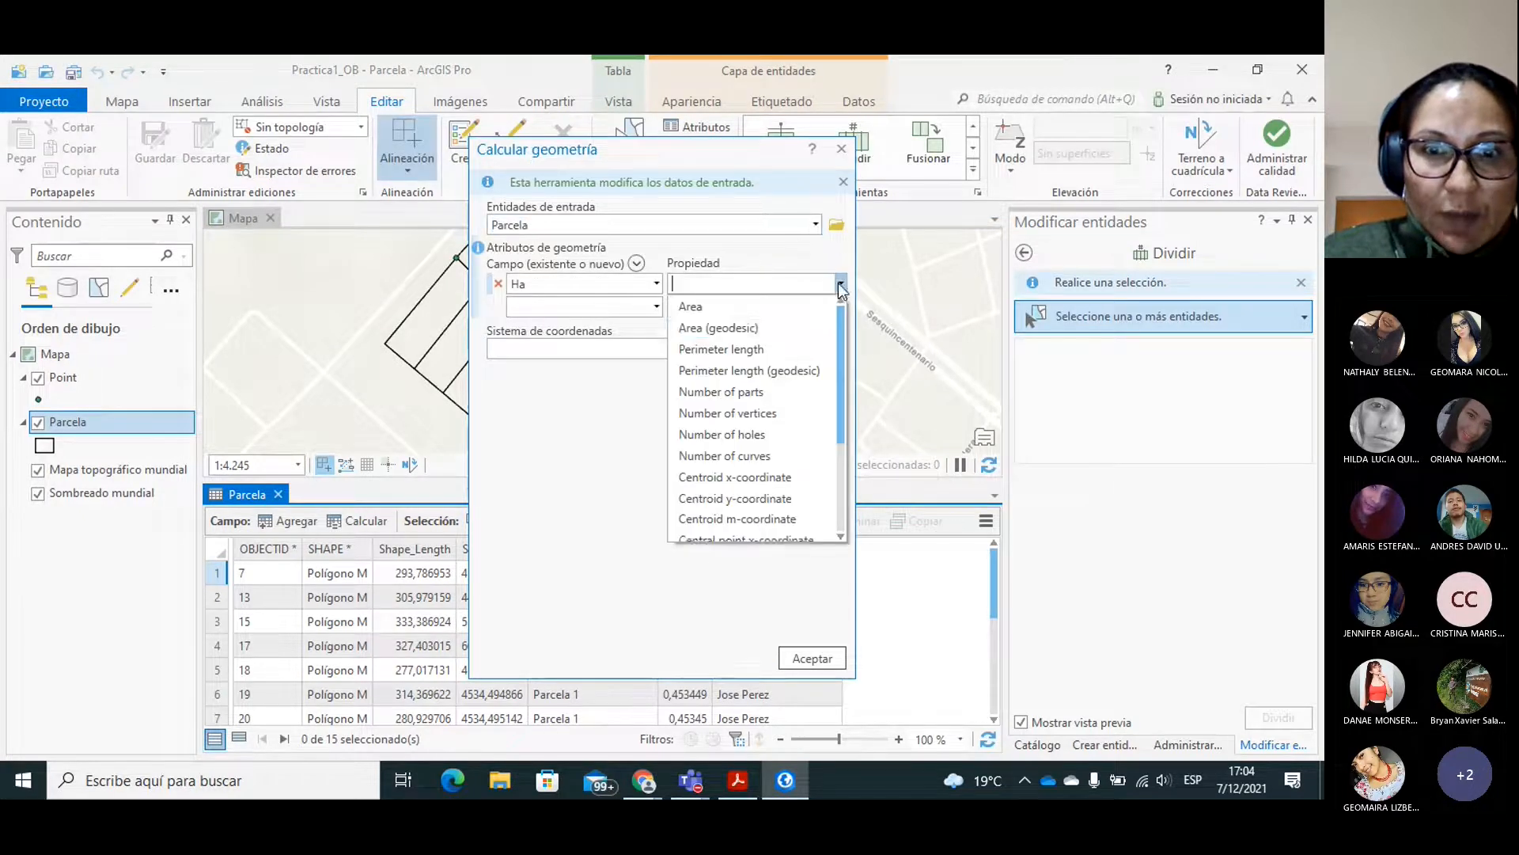
left_click(679, 309)
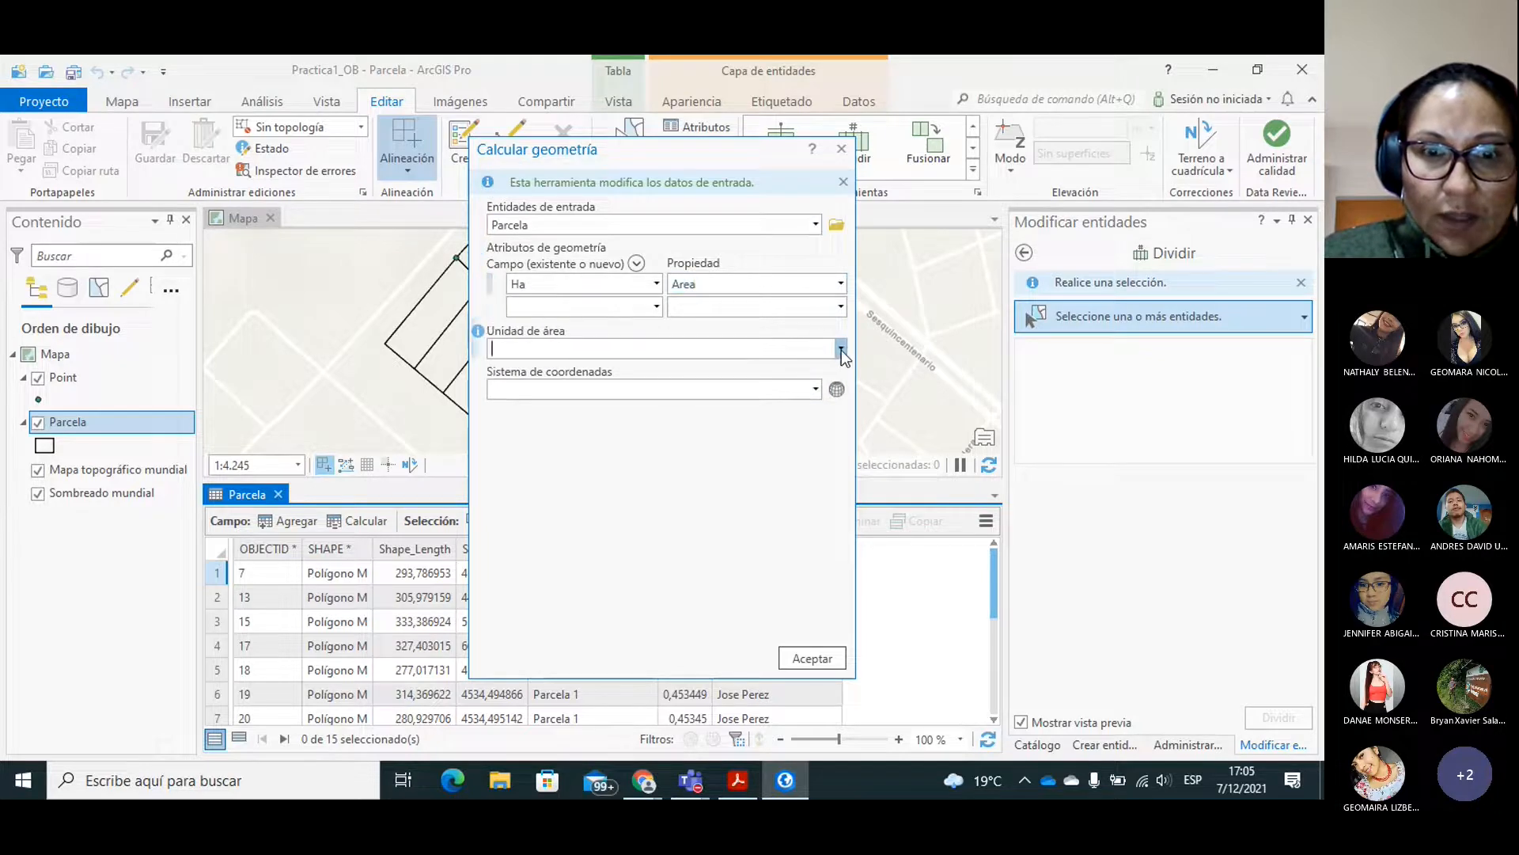
left_click(840, 349)
left_click(538, 390)
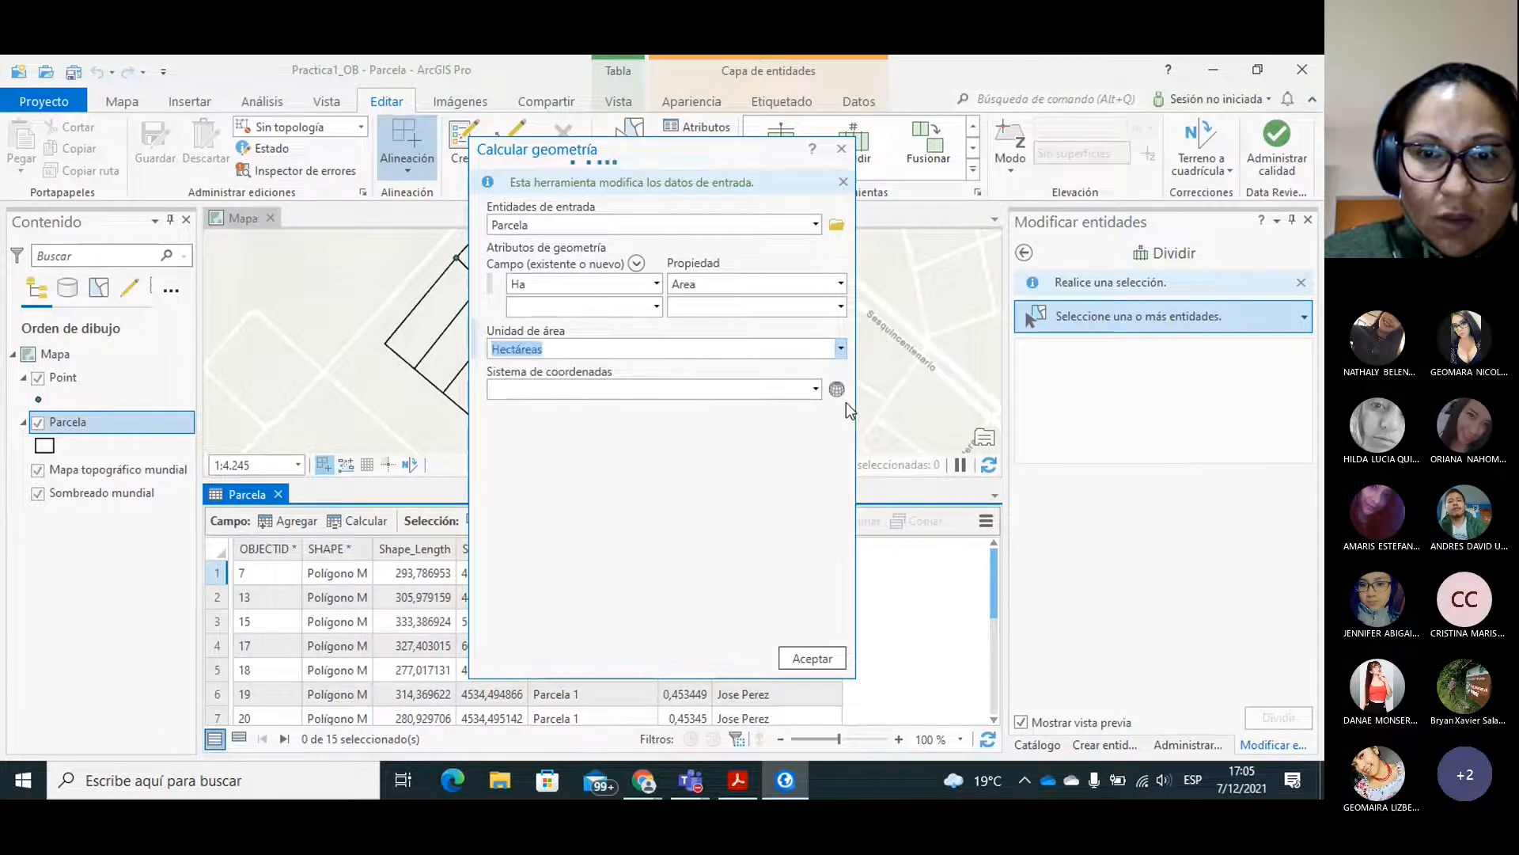
left_click(815, 389)
left_click(648, 411)
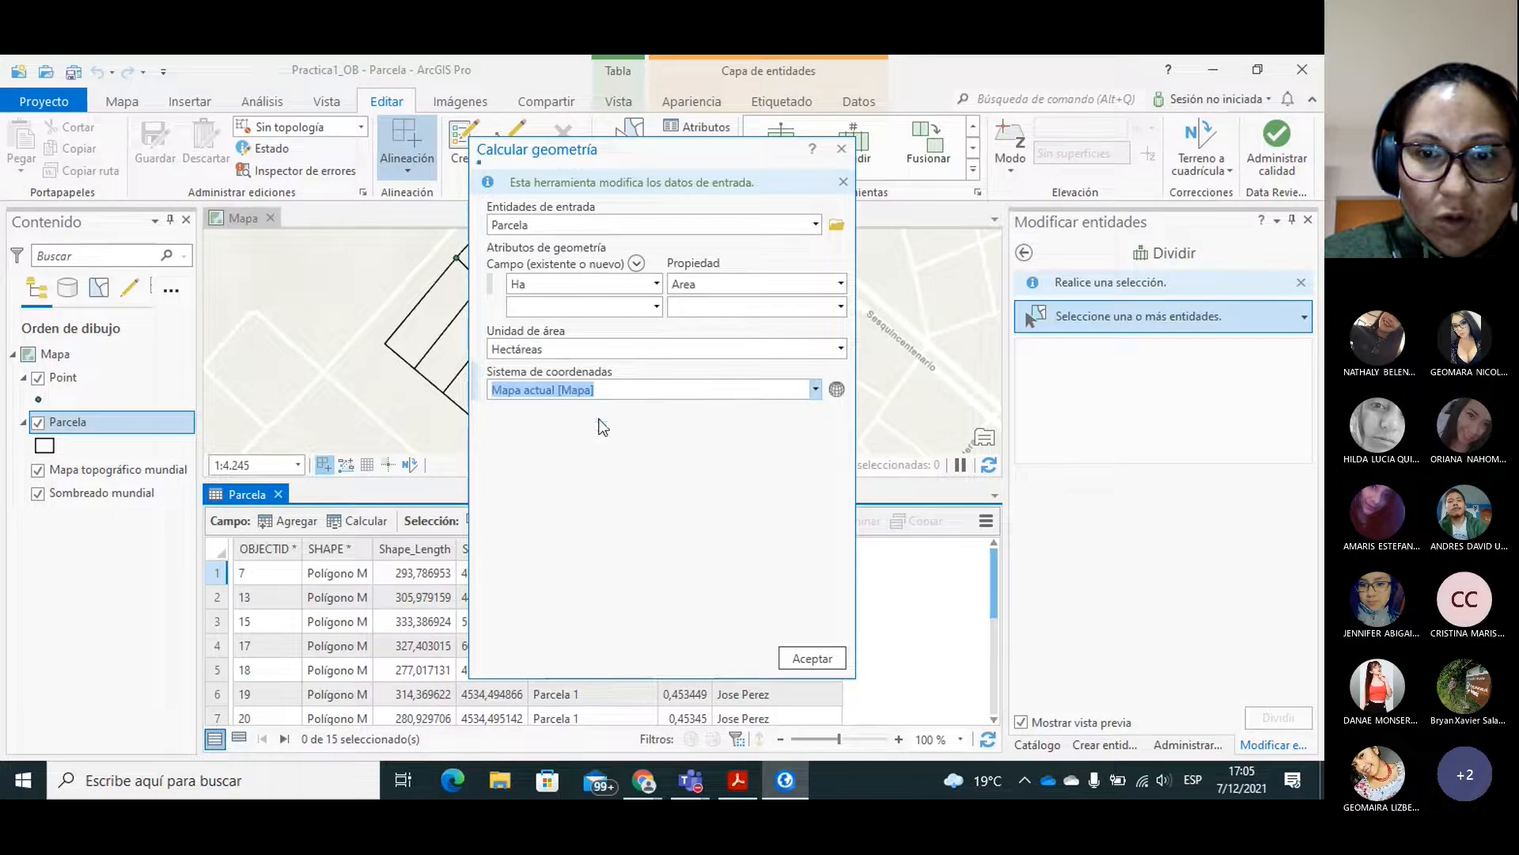
left_click(807, 657)
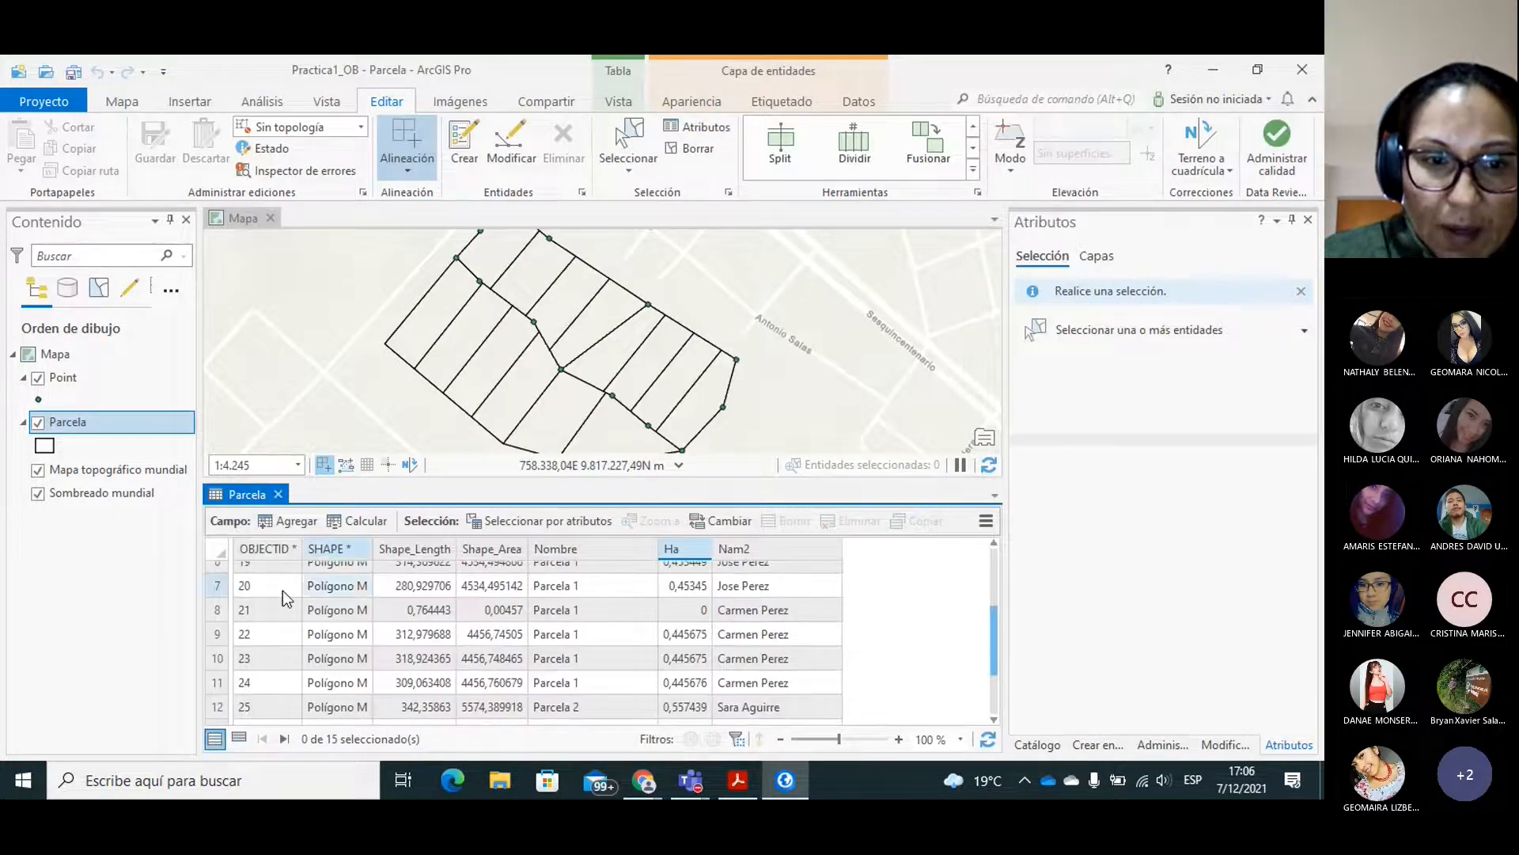
Select the Parcela record with OBJECTID 21 and examine its sliver polygon and surrounding boundaries on the map.
left_click(219, 612)
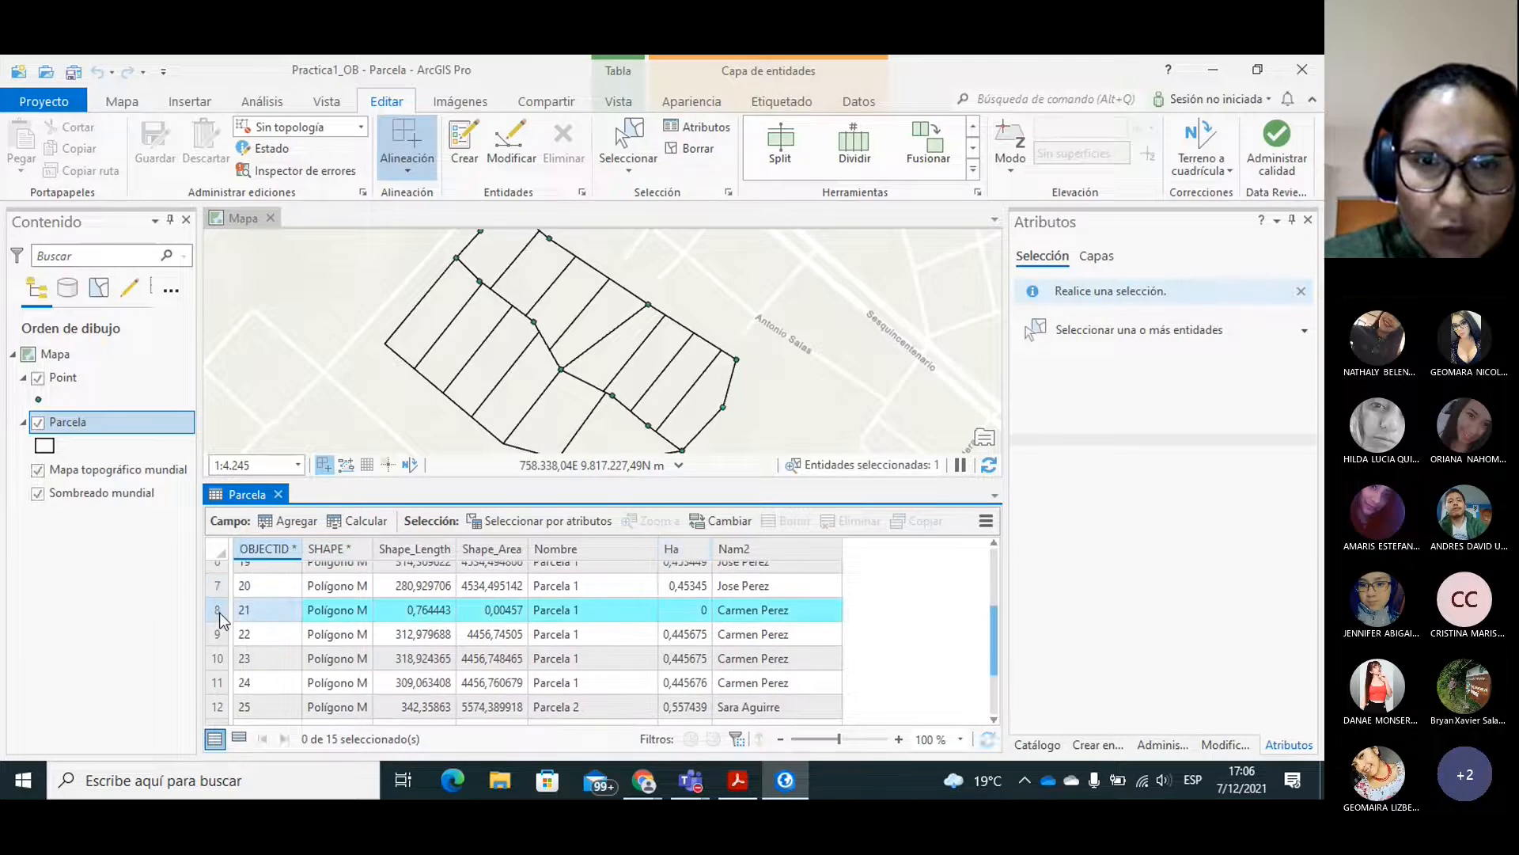
left_click(704, 610)
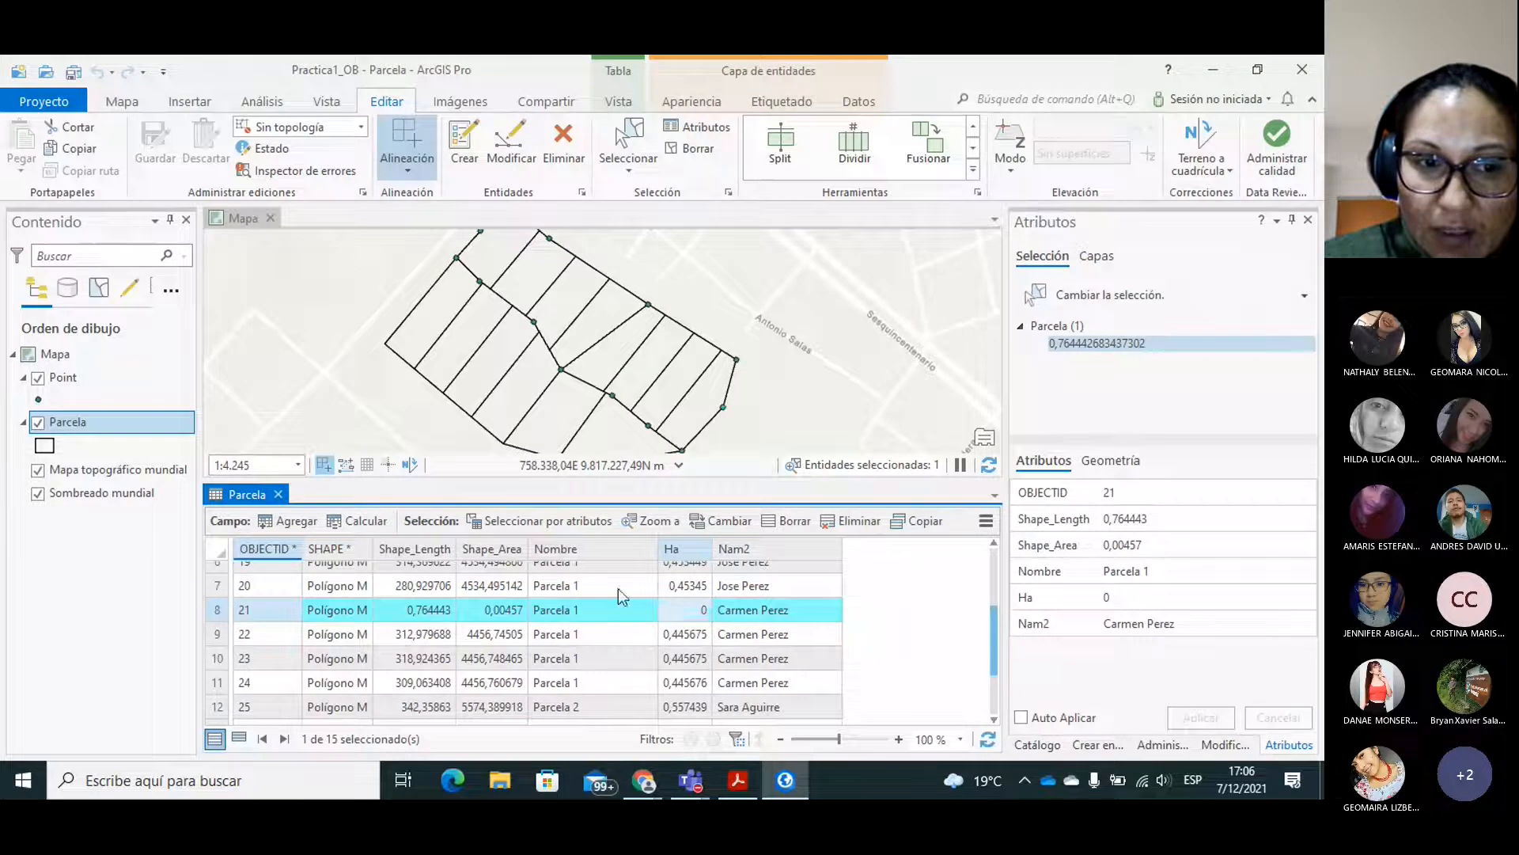
left_click(226, 604)
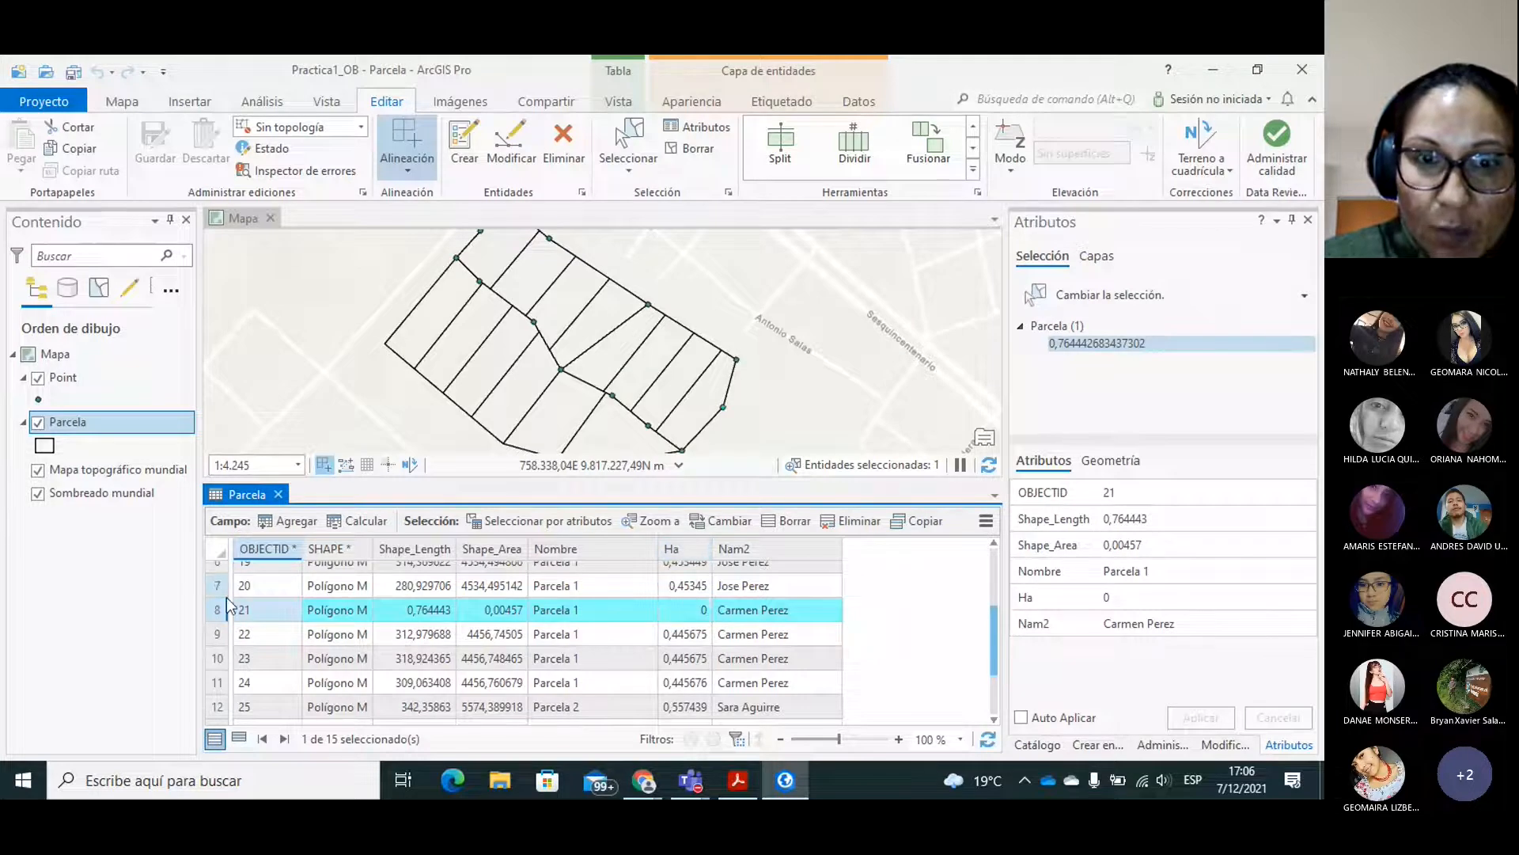
double_click(226, 599)
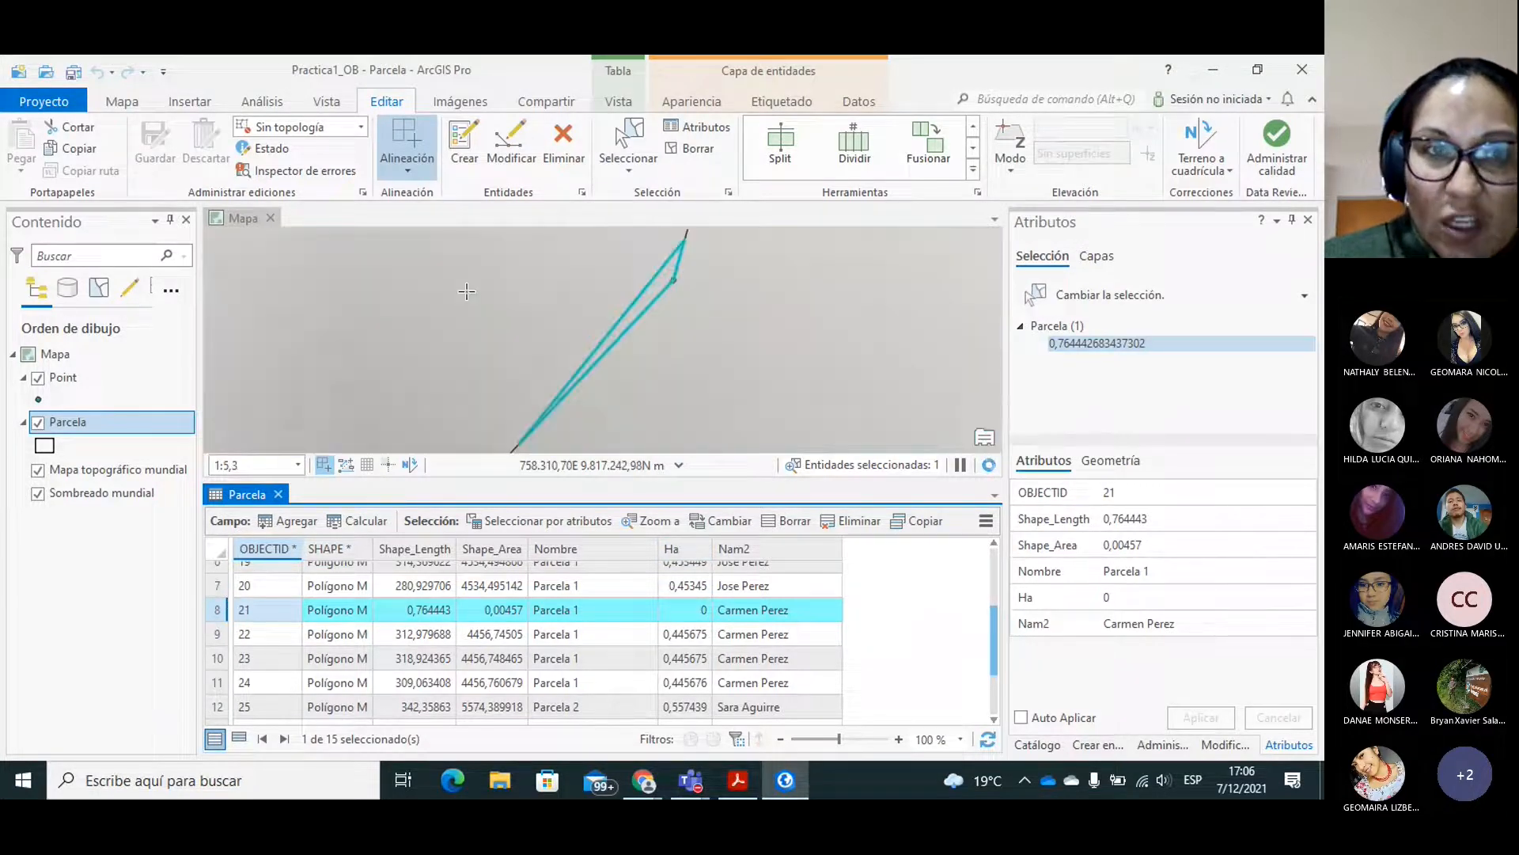
left_click(126, 107)
left_click(212, 150)
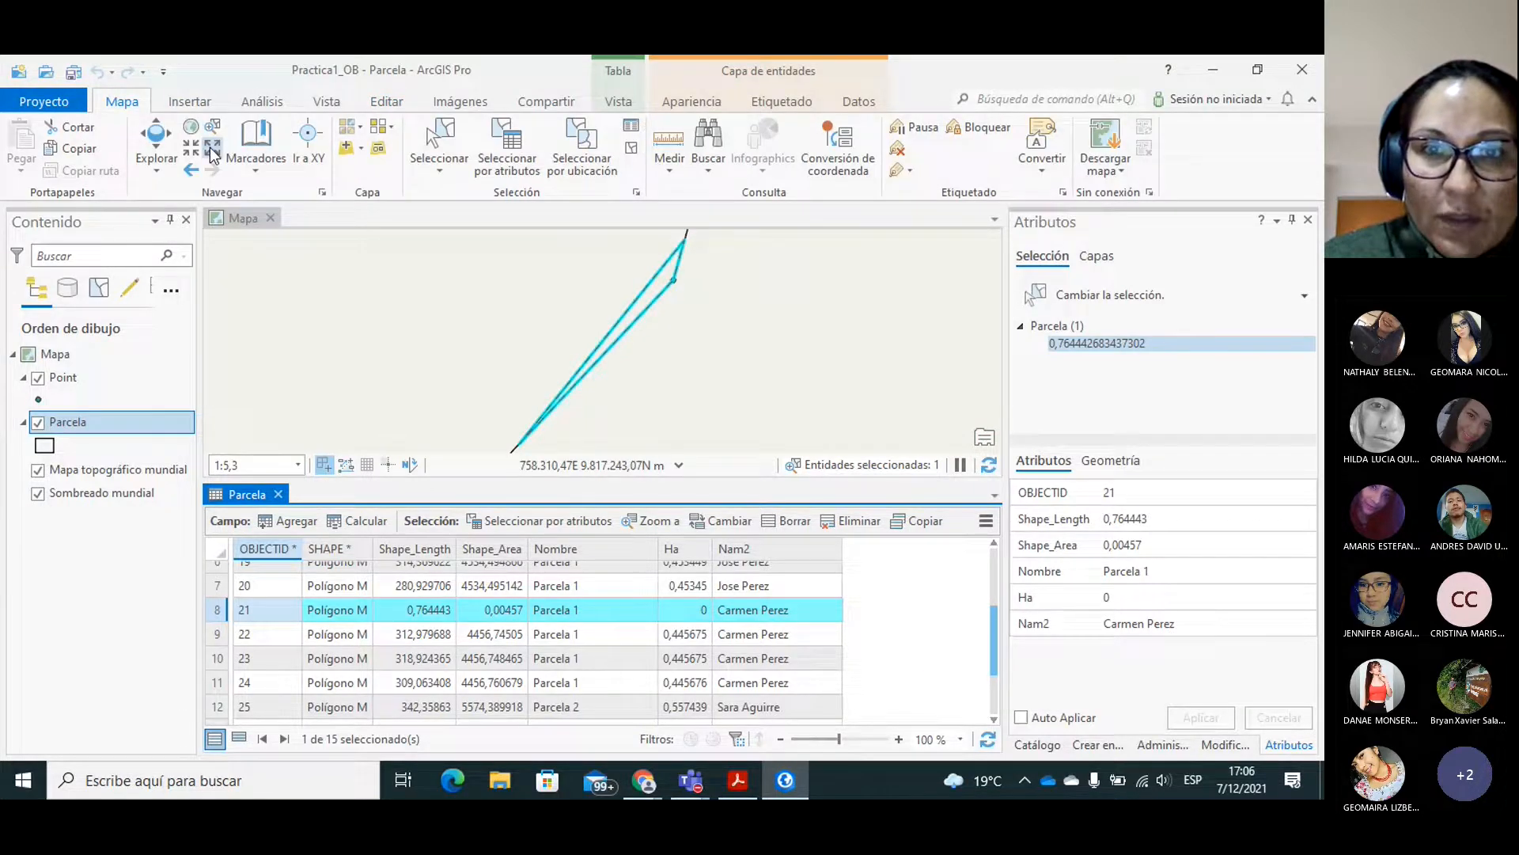
left_click(212, 151)
left_click(212, 151)
left_click(212, 150)
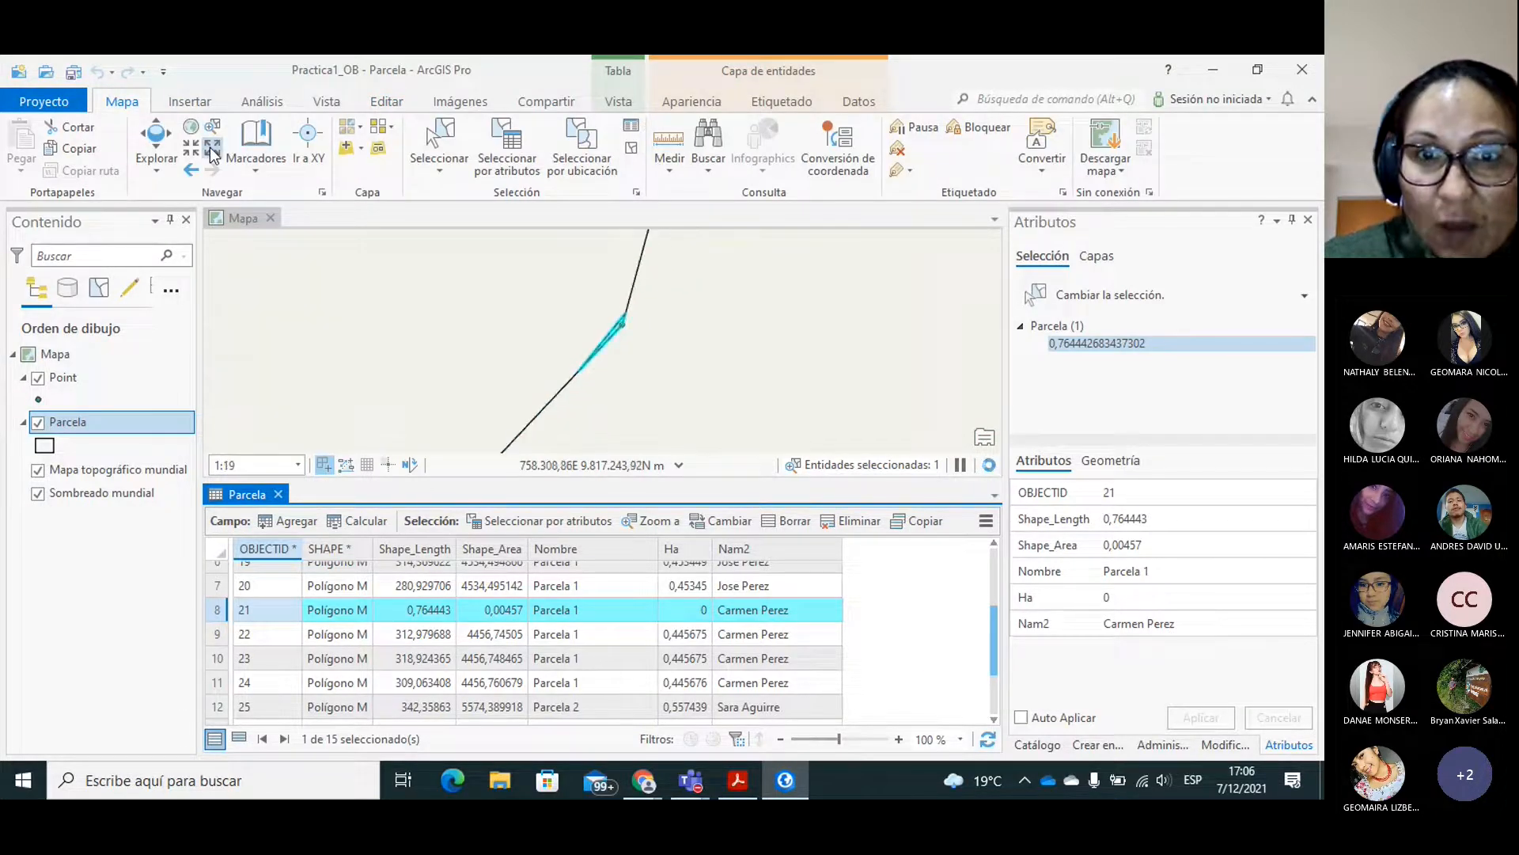
left_click(212, 151)
left_click(212, 150)
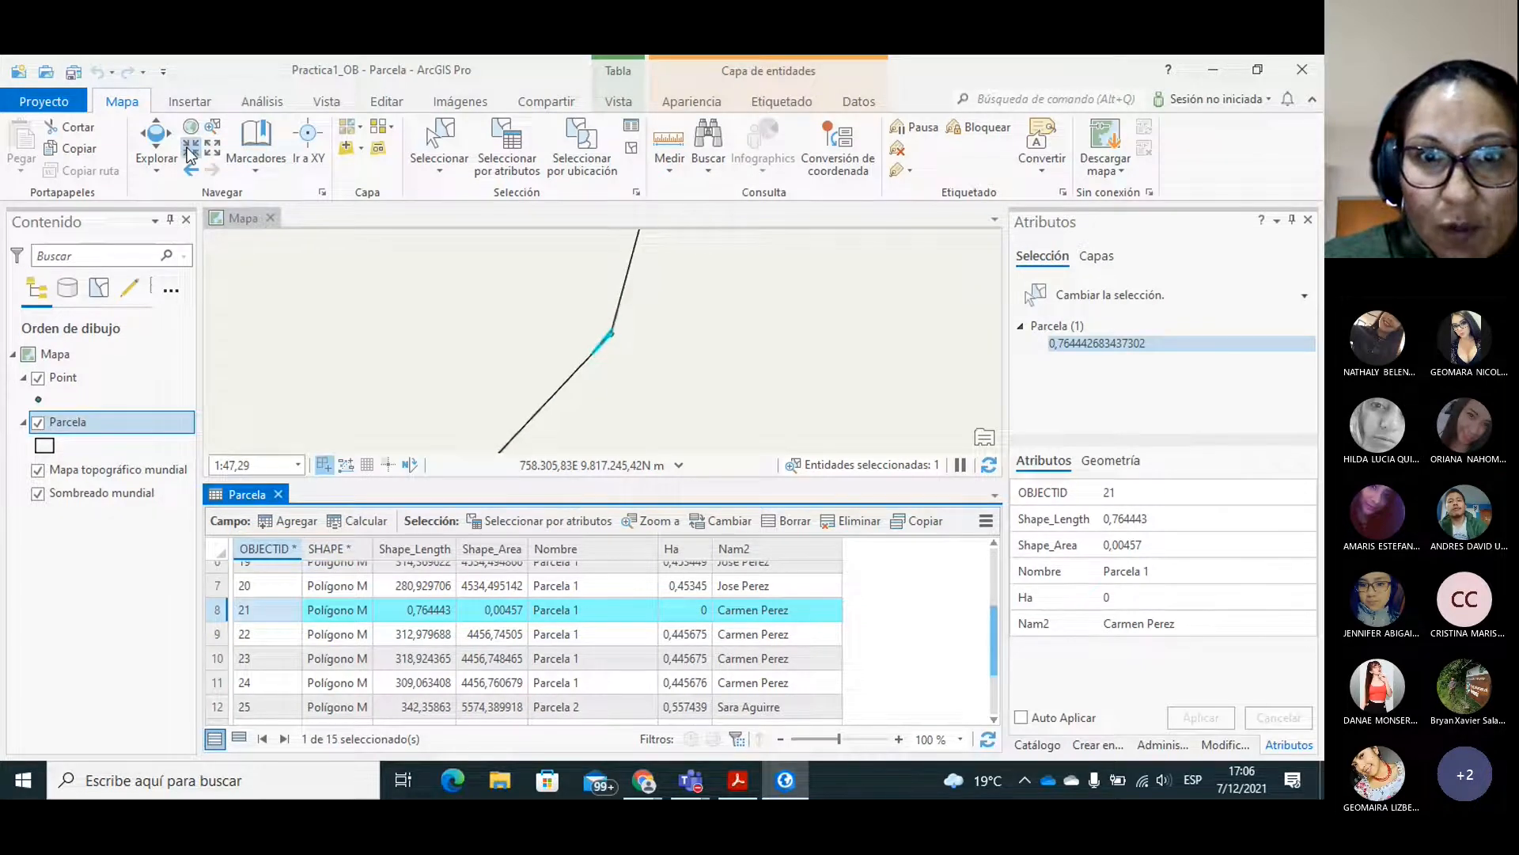
left_click(190, 151)
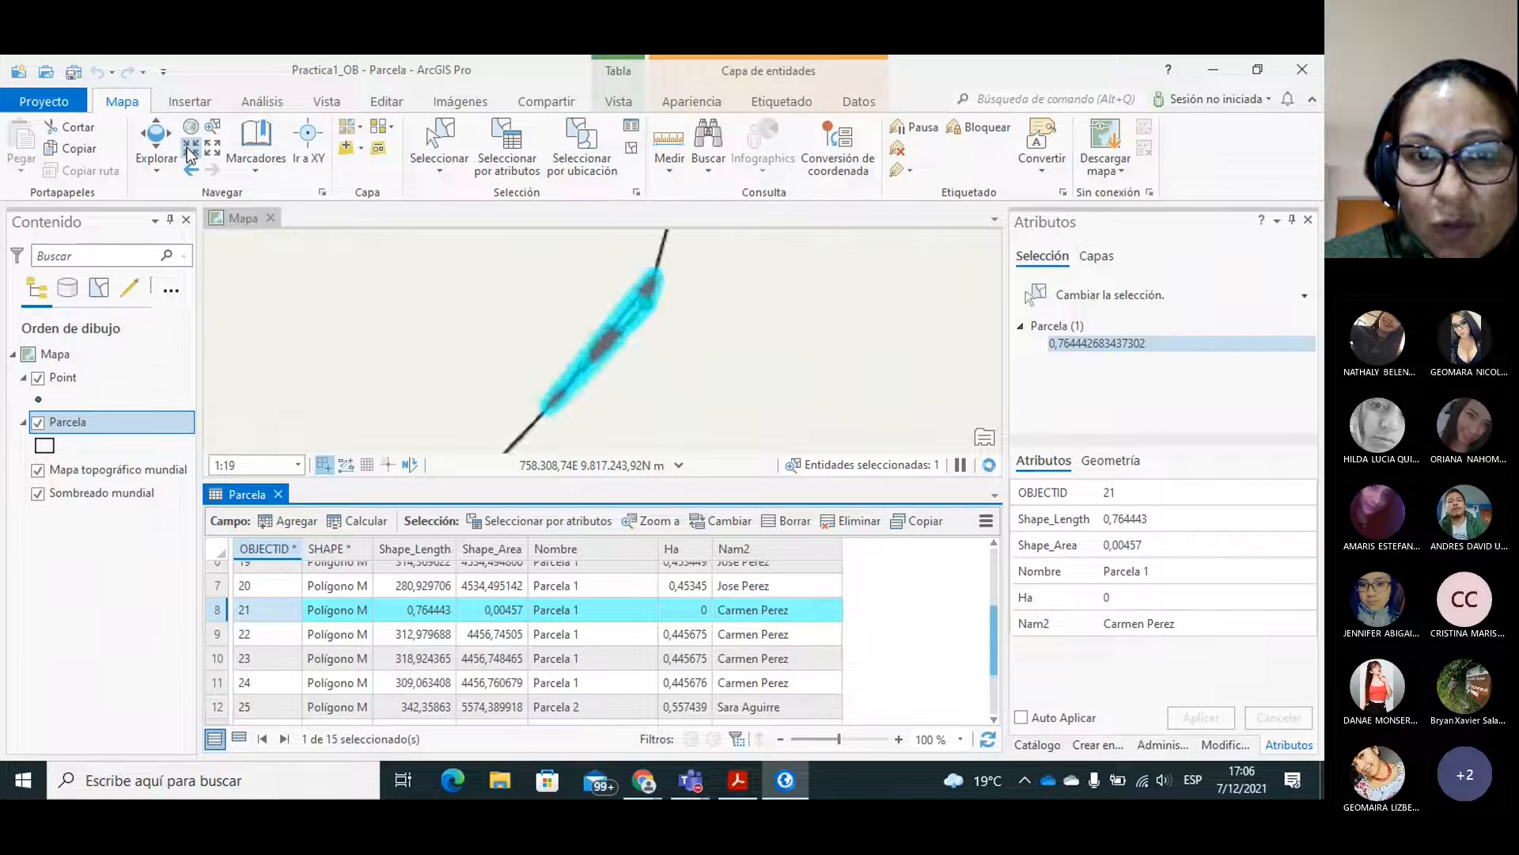
left_click(190, 150)
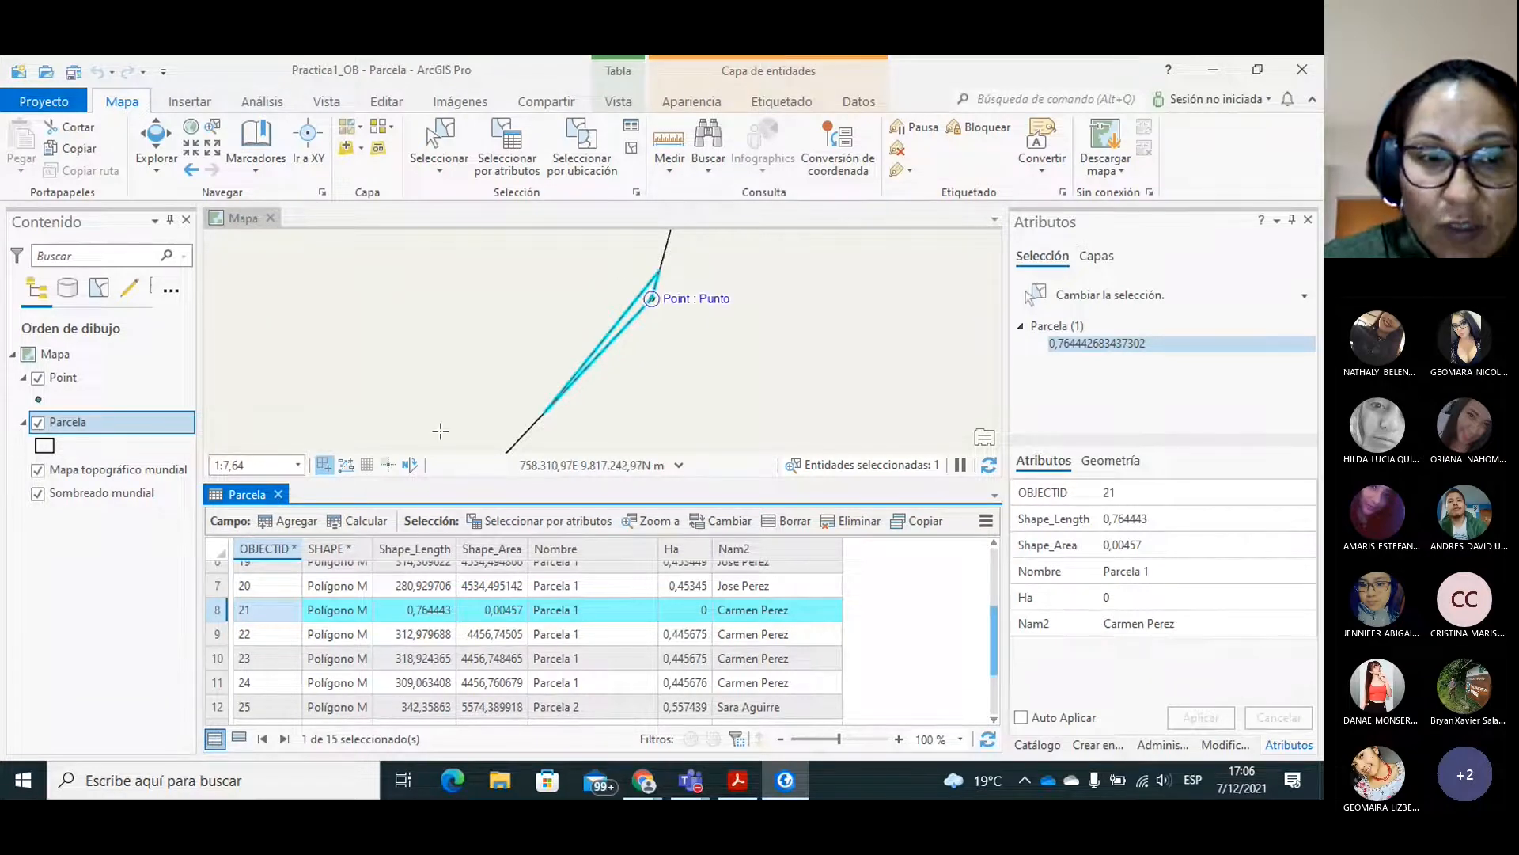
Delete the sliver polygon's row, OBJECTID 21, from the Parcela table and save all edits.
right_click(215, 617)
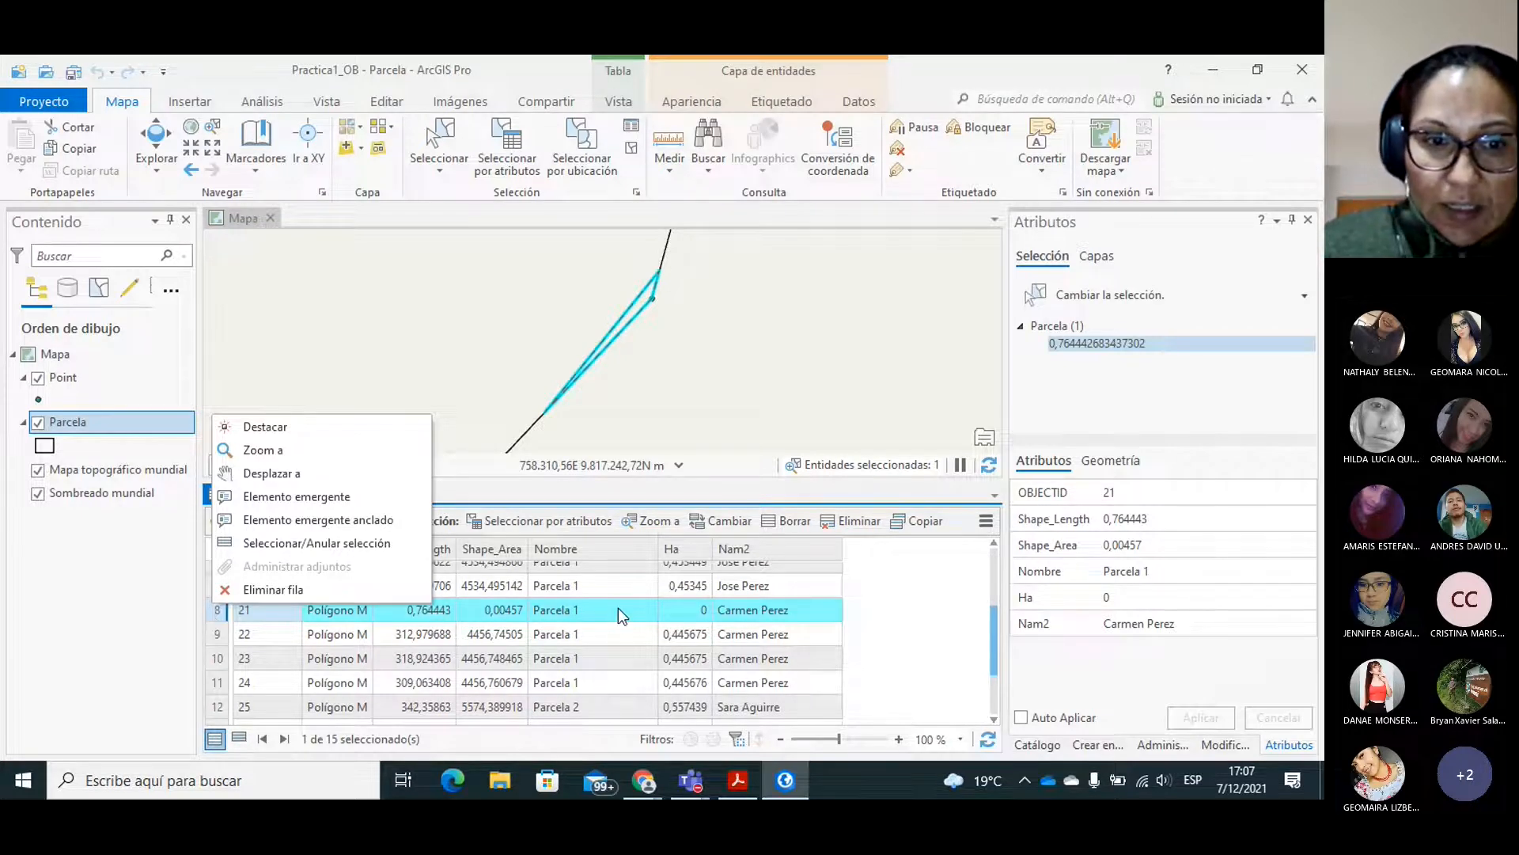
left_click(258, 590)
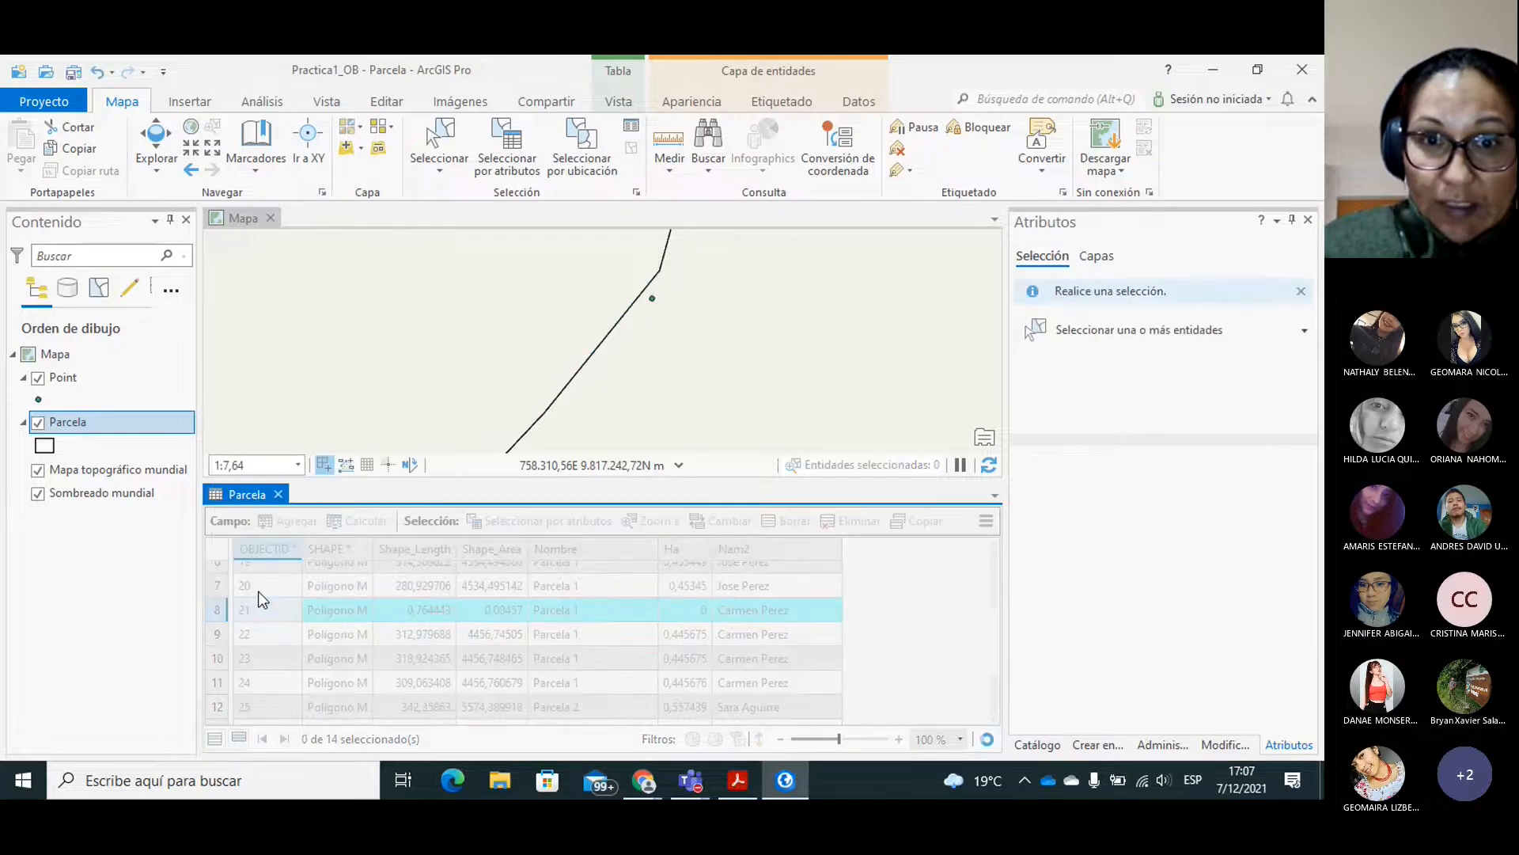
left_click(741, 376)
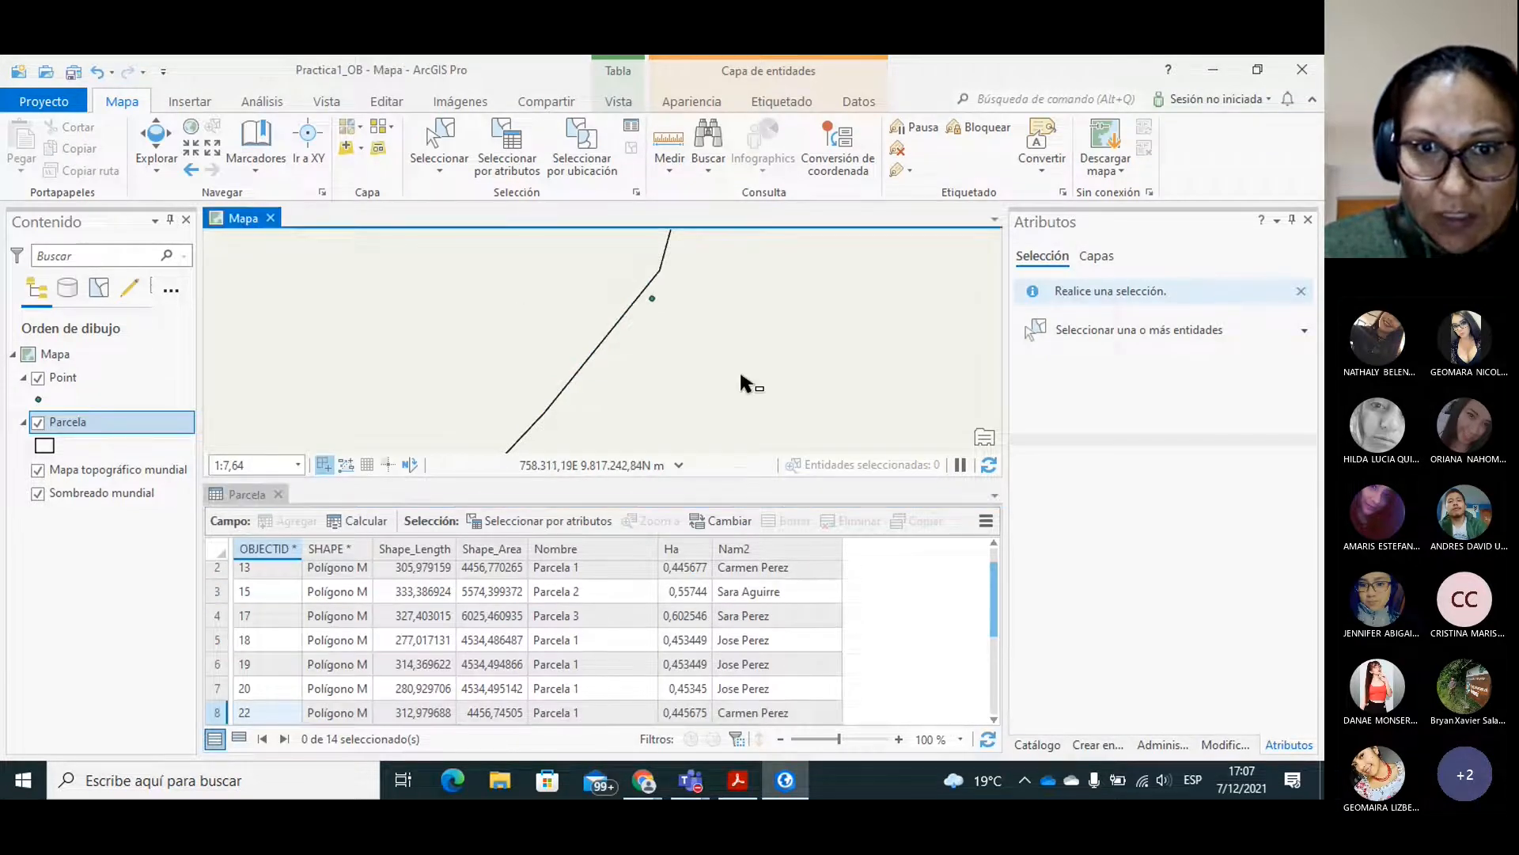
left_click(504, 320)
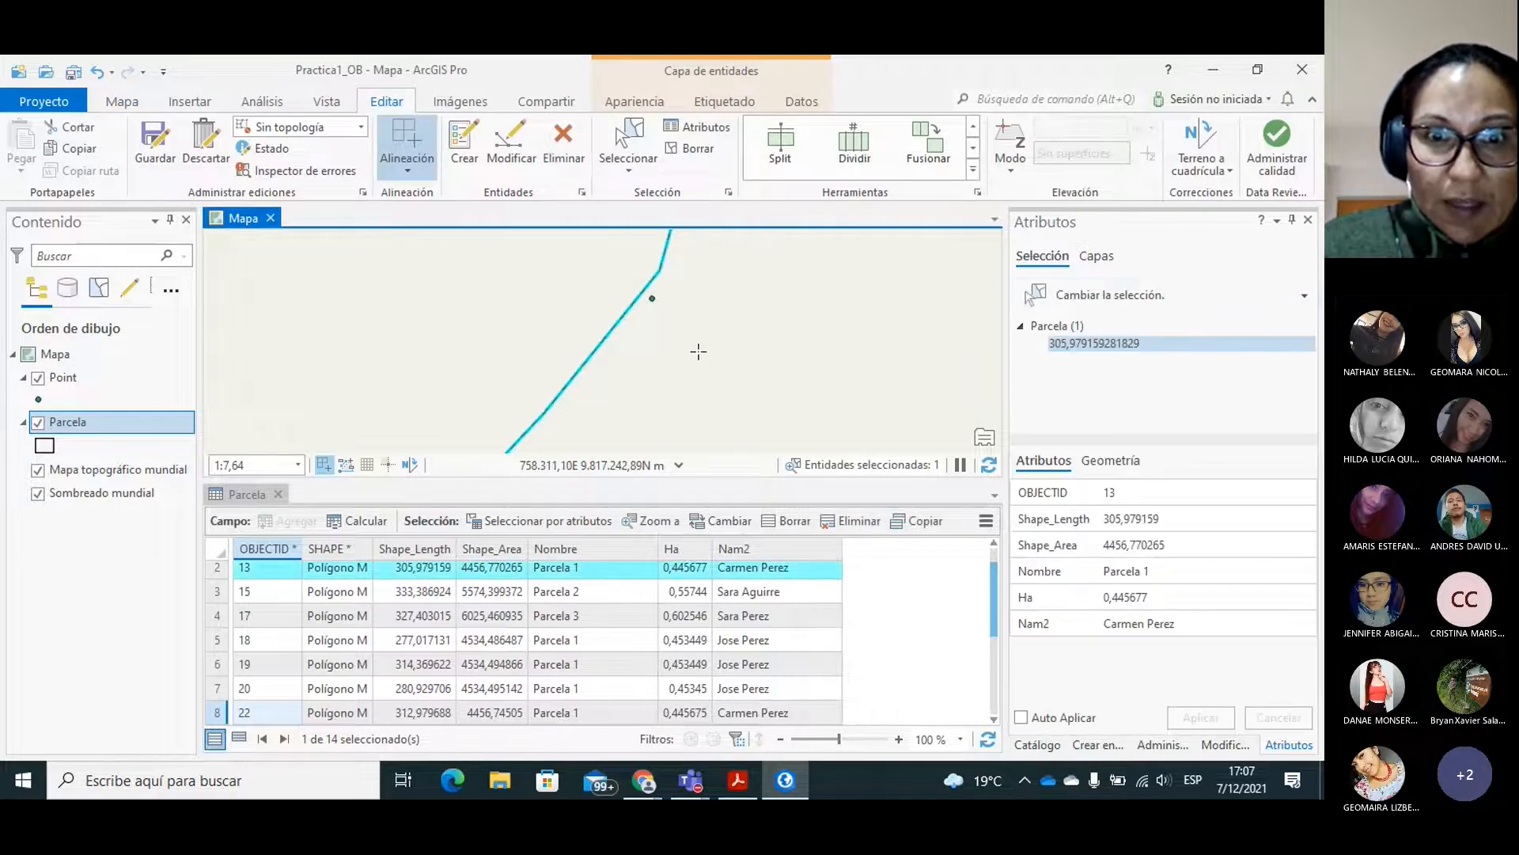
left_click(153, 145)
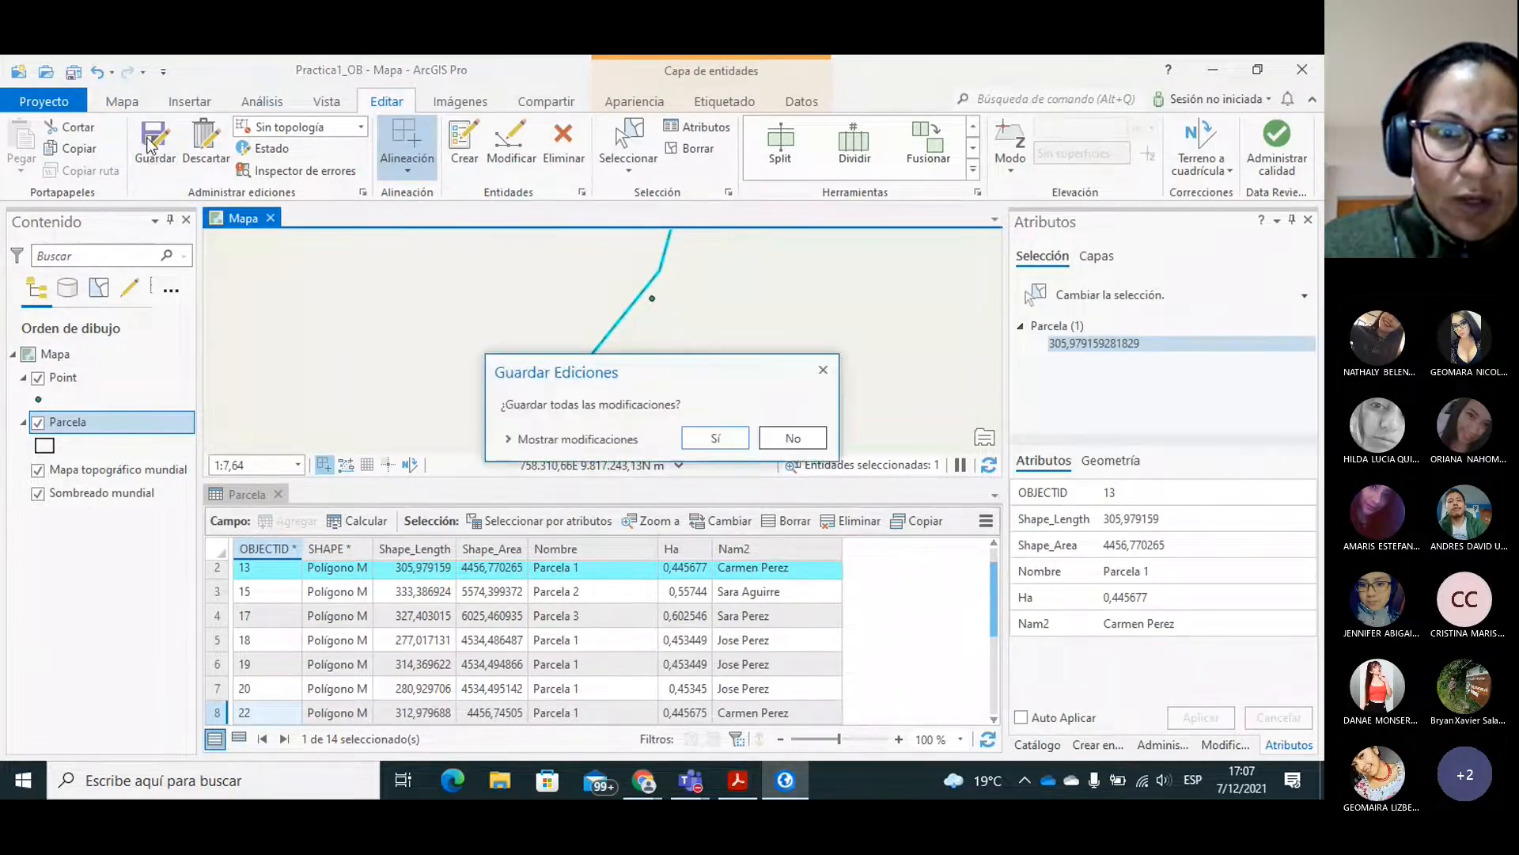
left_click(705, 444)
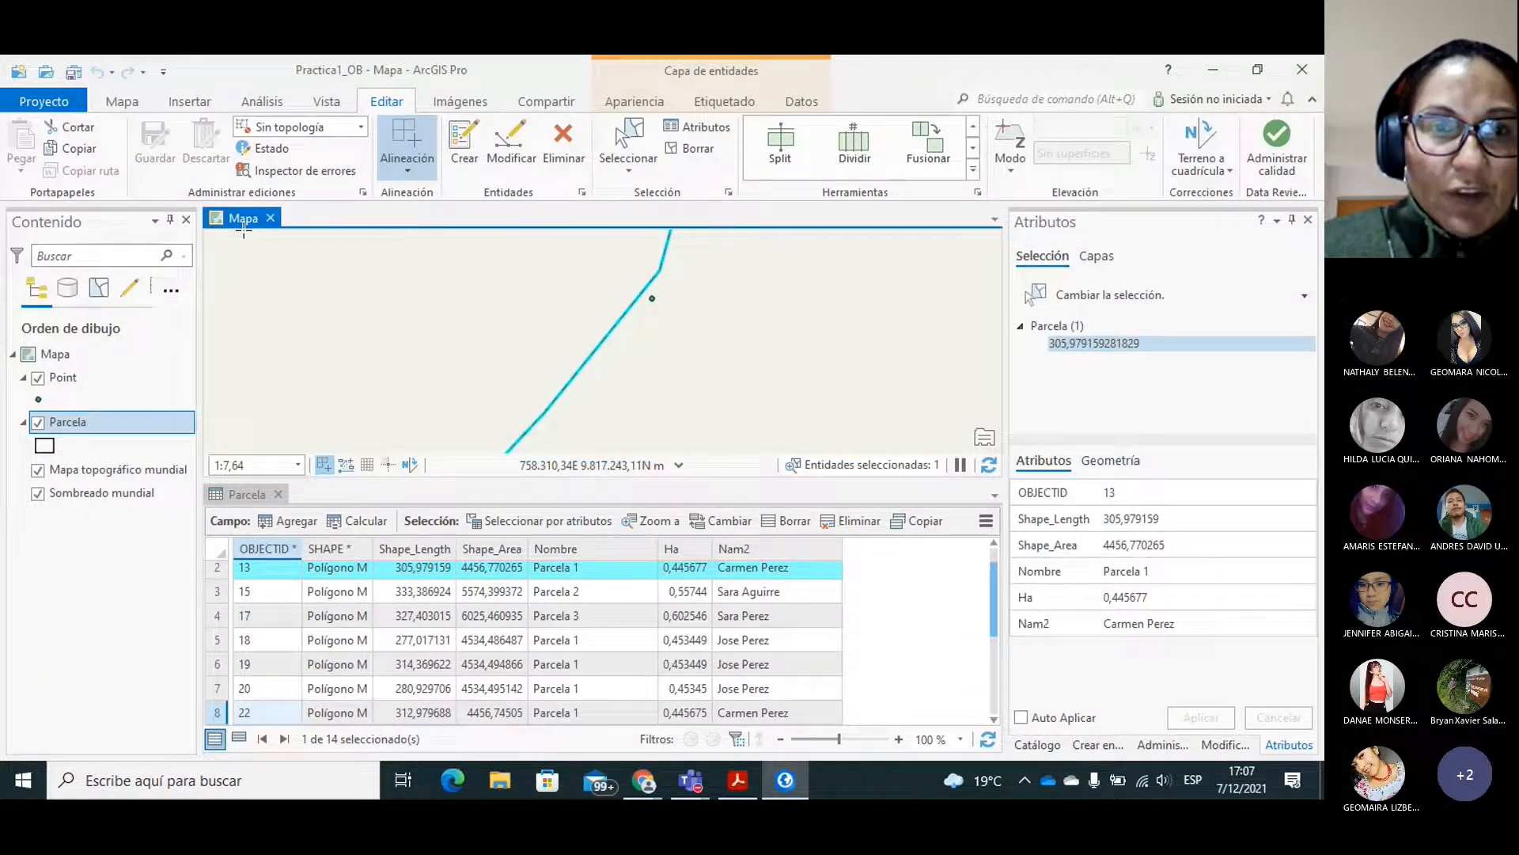
Examine the complete layout of divided parcels on the map, centred at a scale showing all of them.
left_click(125, 103)
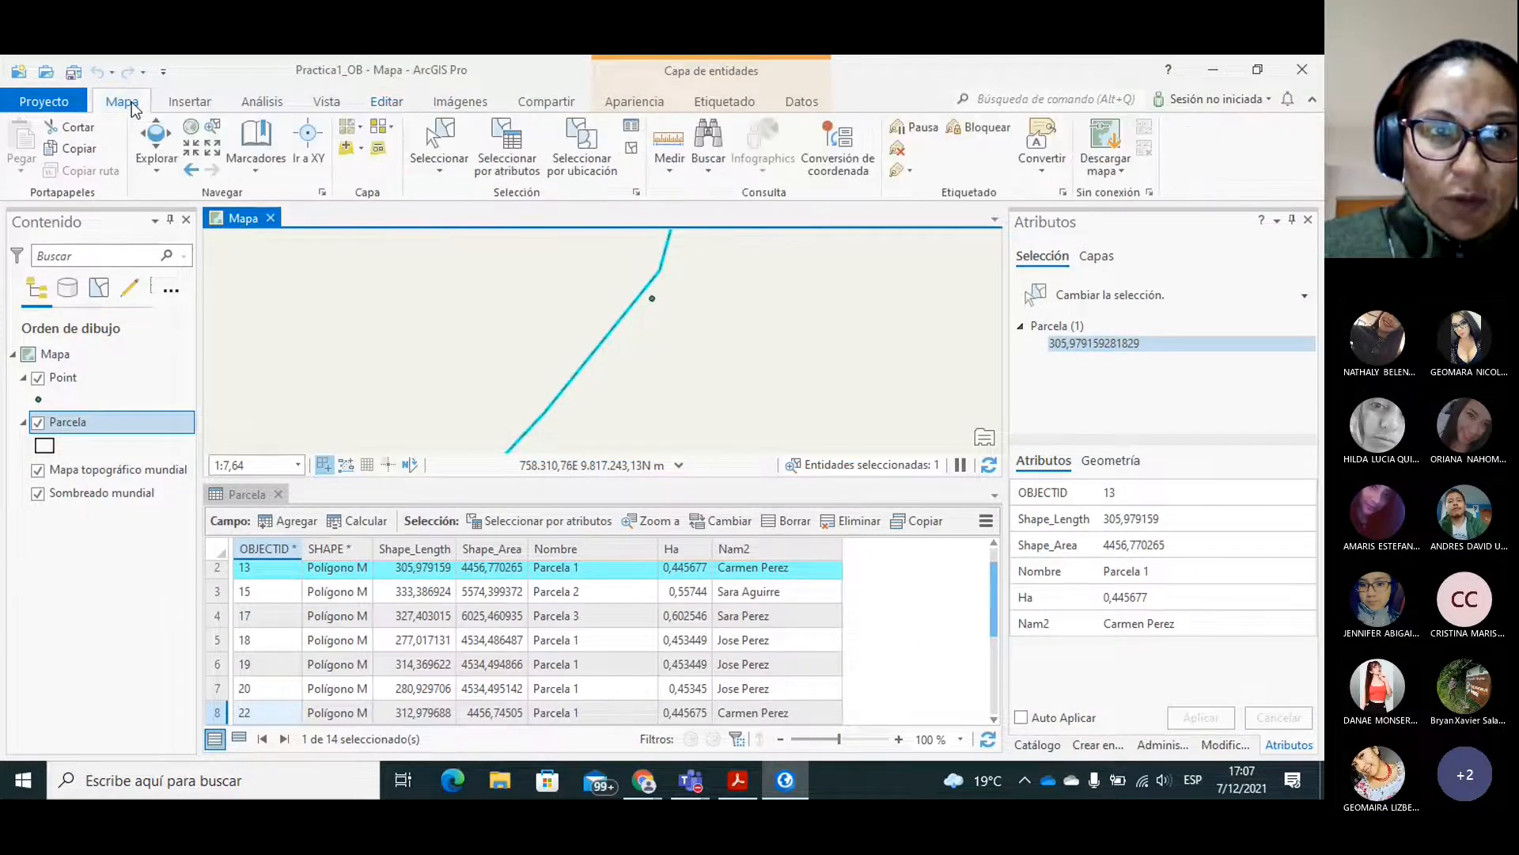
left_click(213, 153)
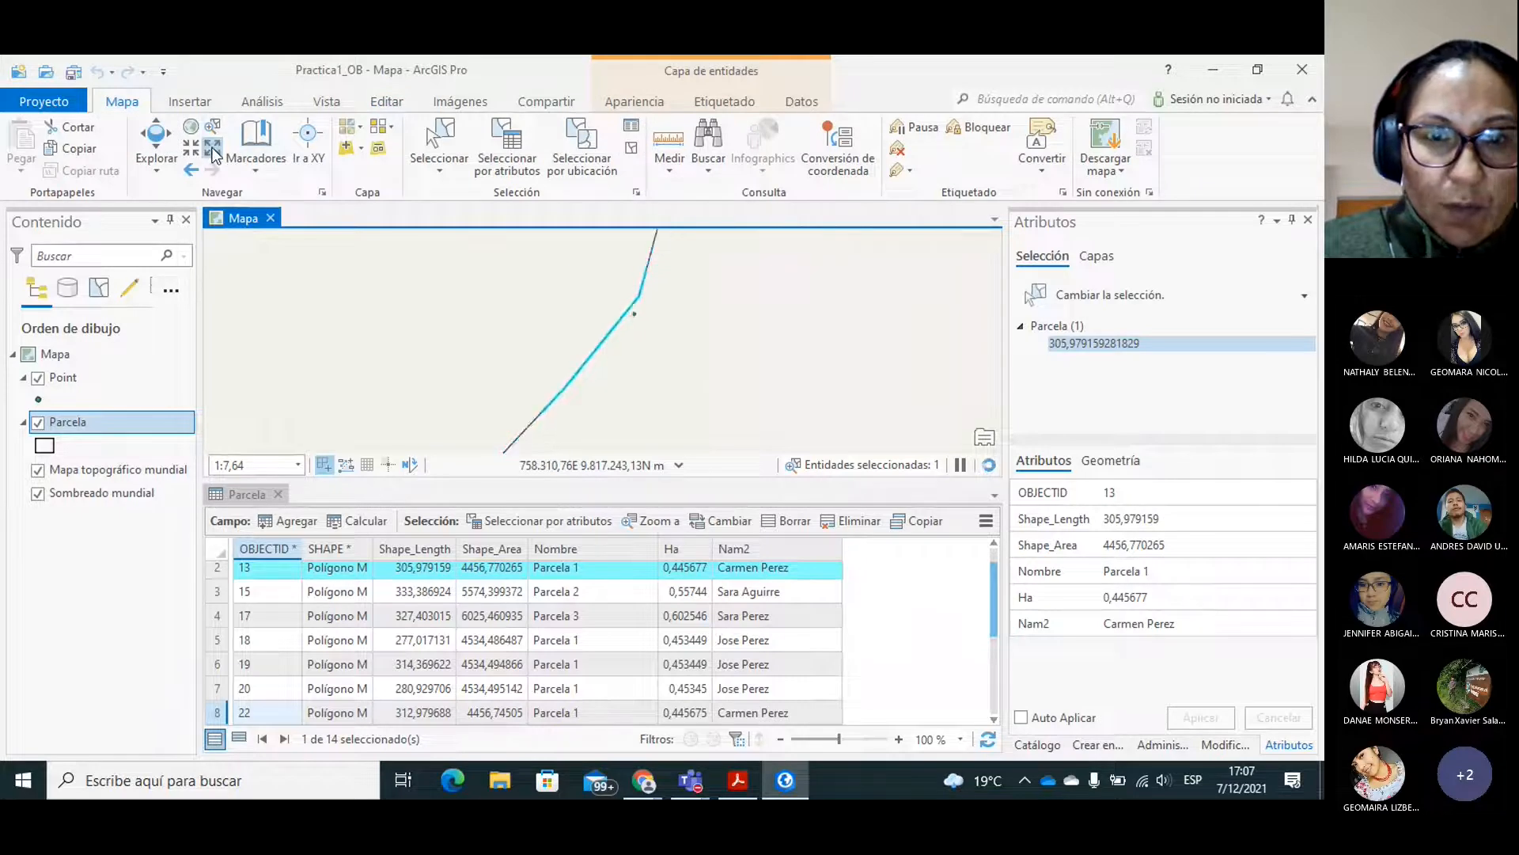
left_click(213, 153)
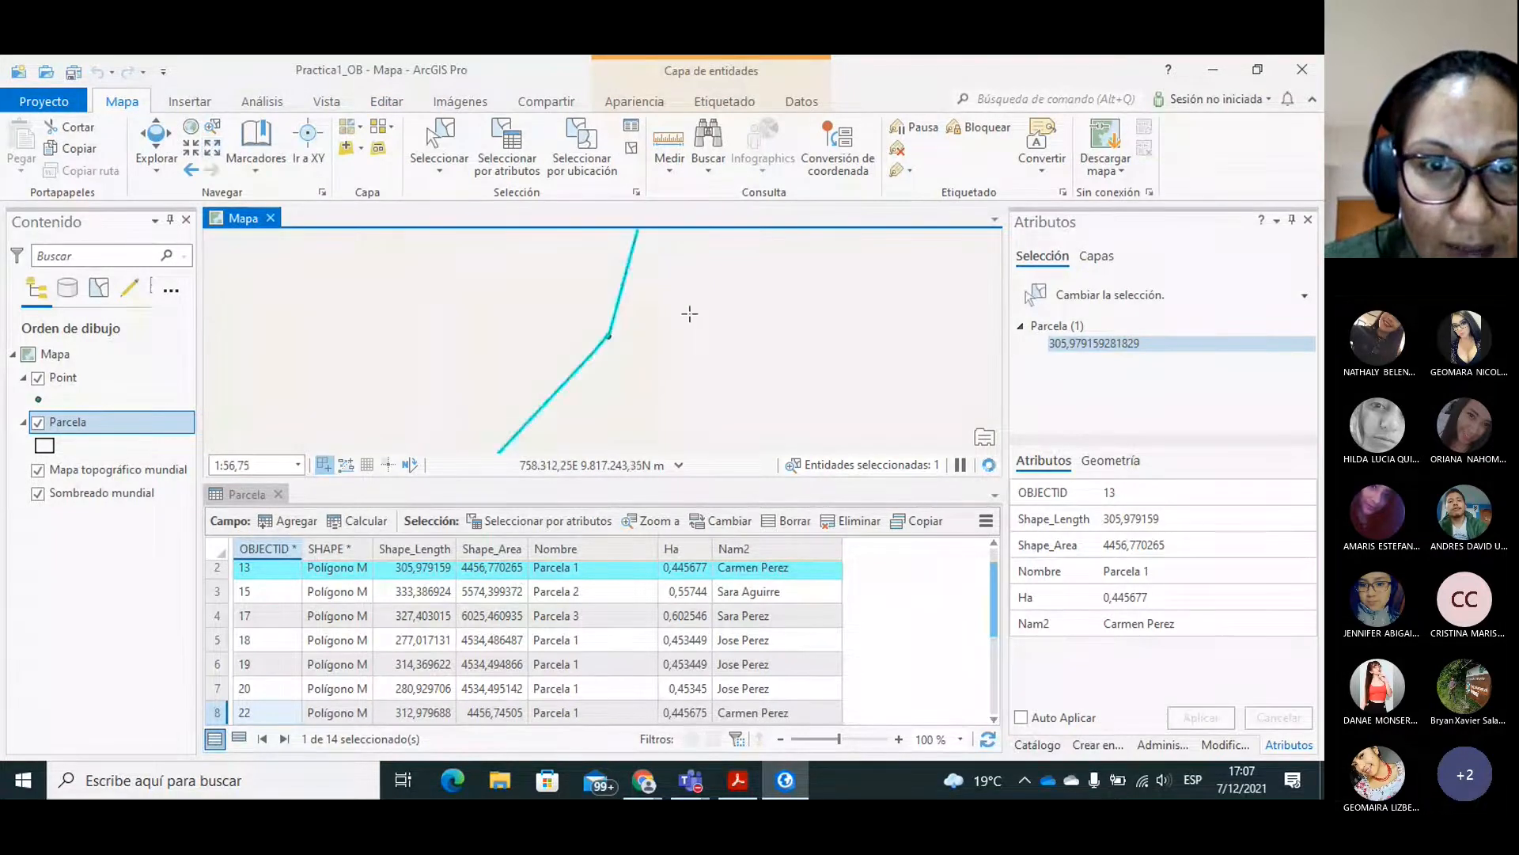
left_click(215, 147)
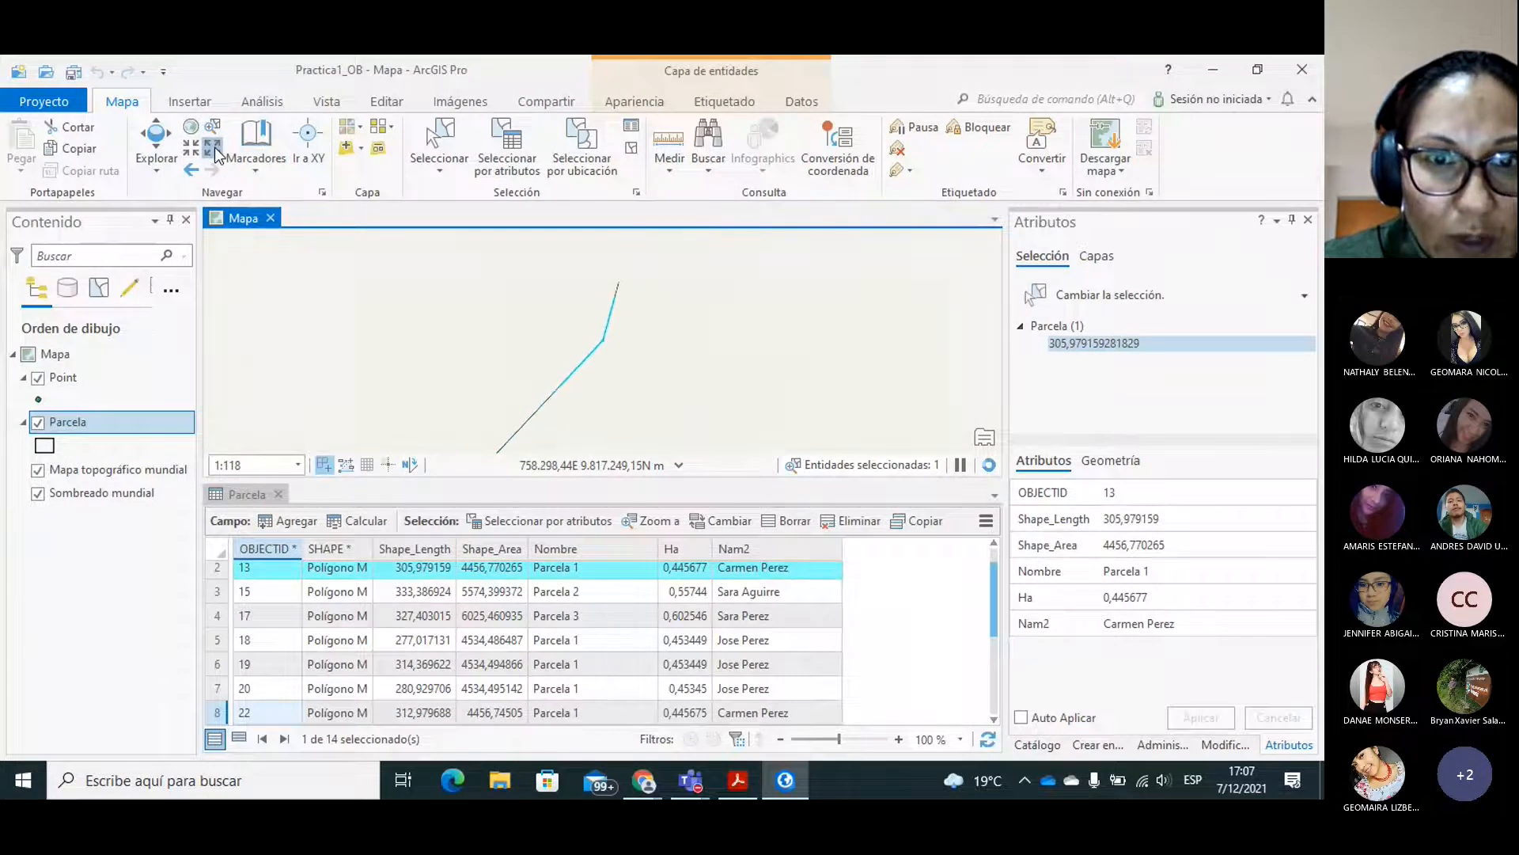
left_click(215, 149)
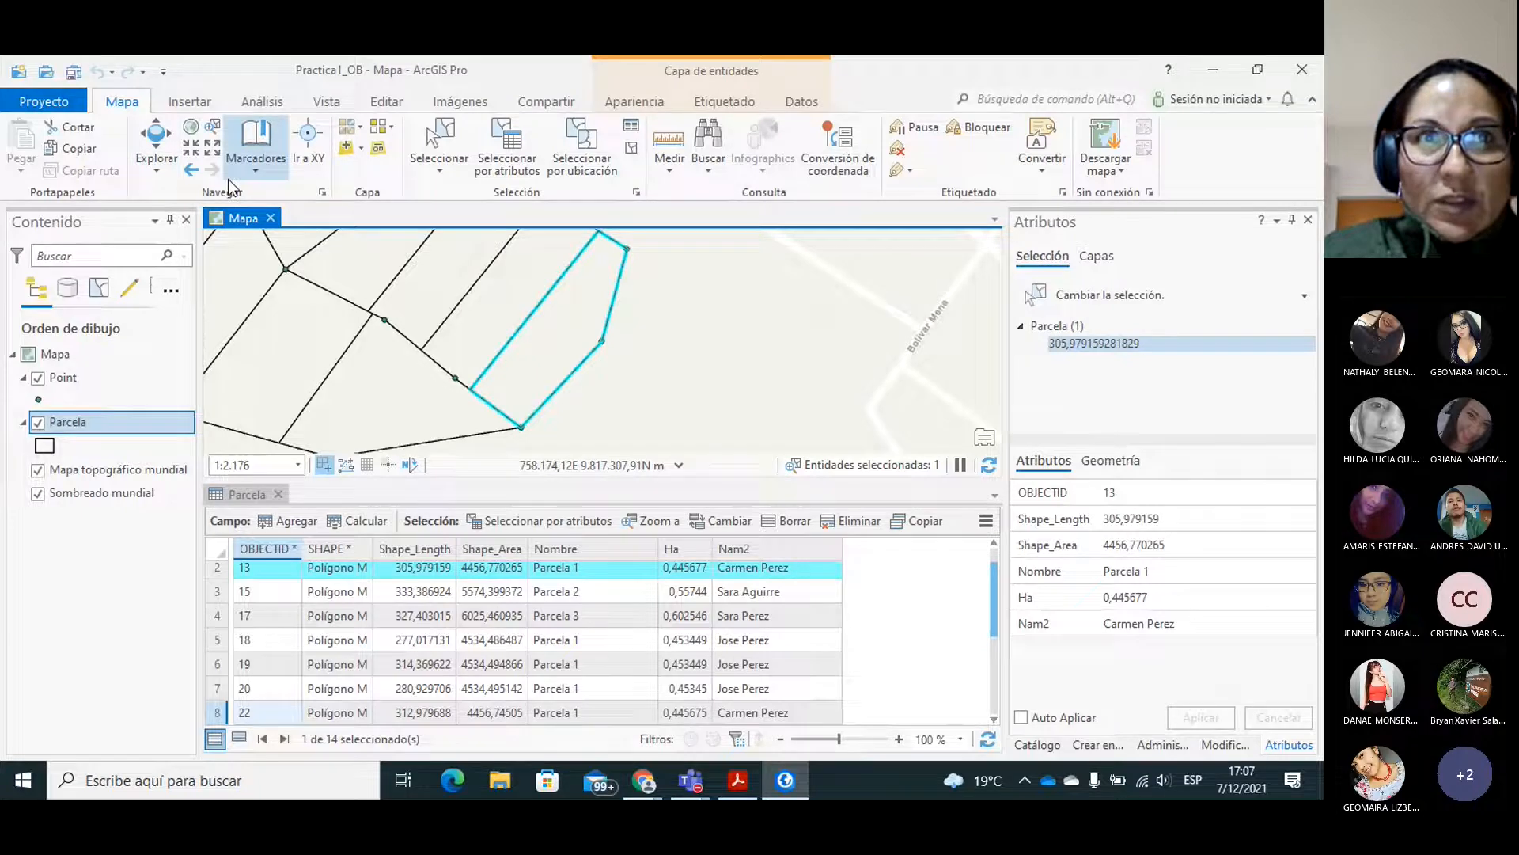
left_click(212, 150)
left_click(212, 160)
left_click(212, 160)
left_click(212, 160)
left_click(156, 143)
left_click_drag(440, 288, 536, 345)
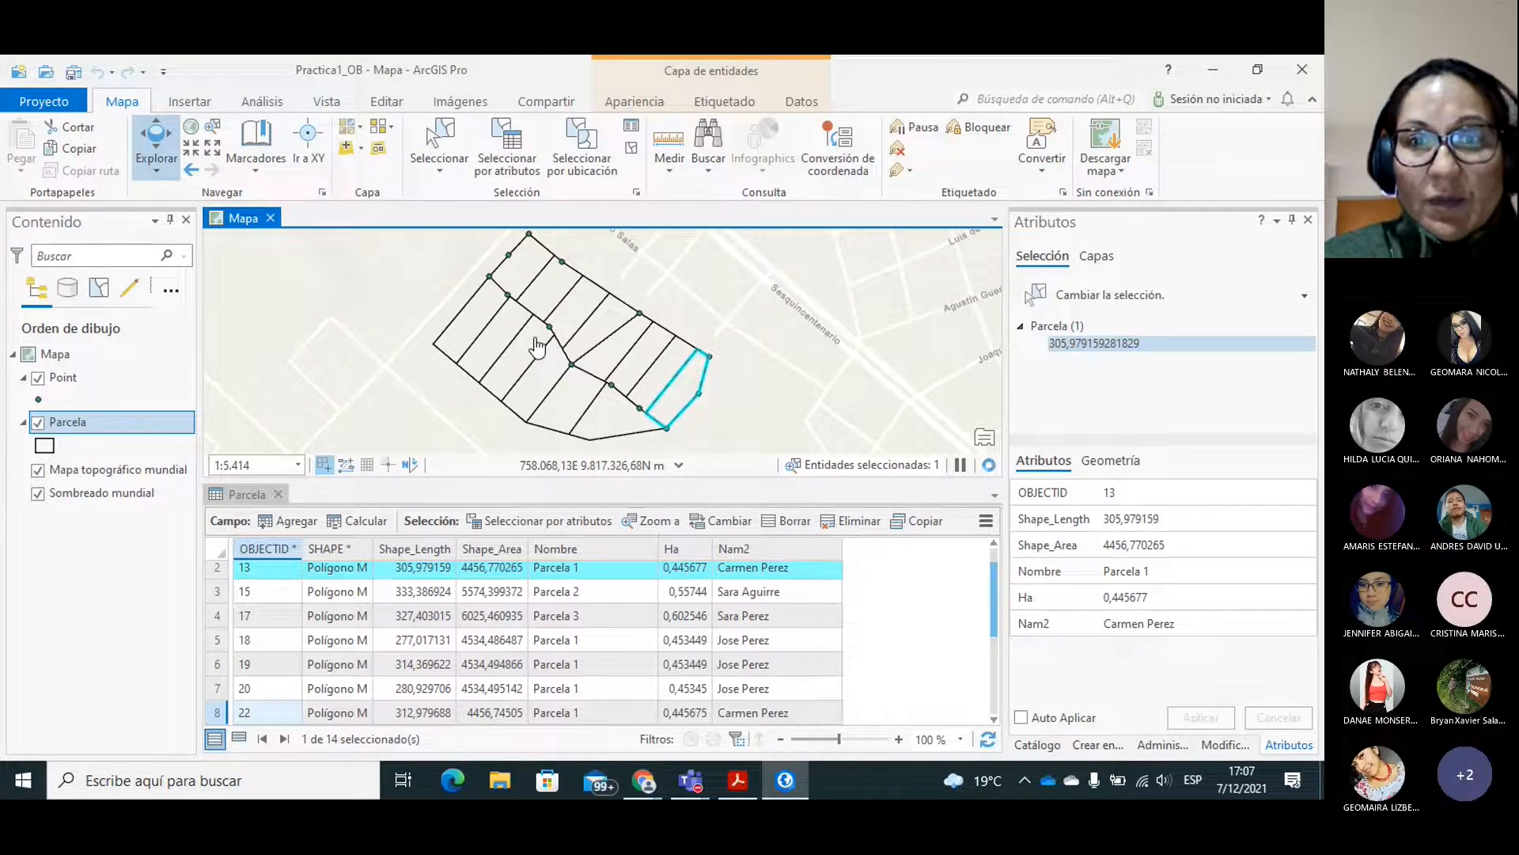
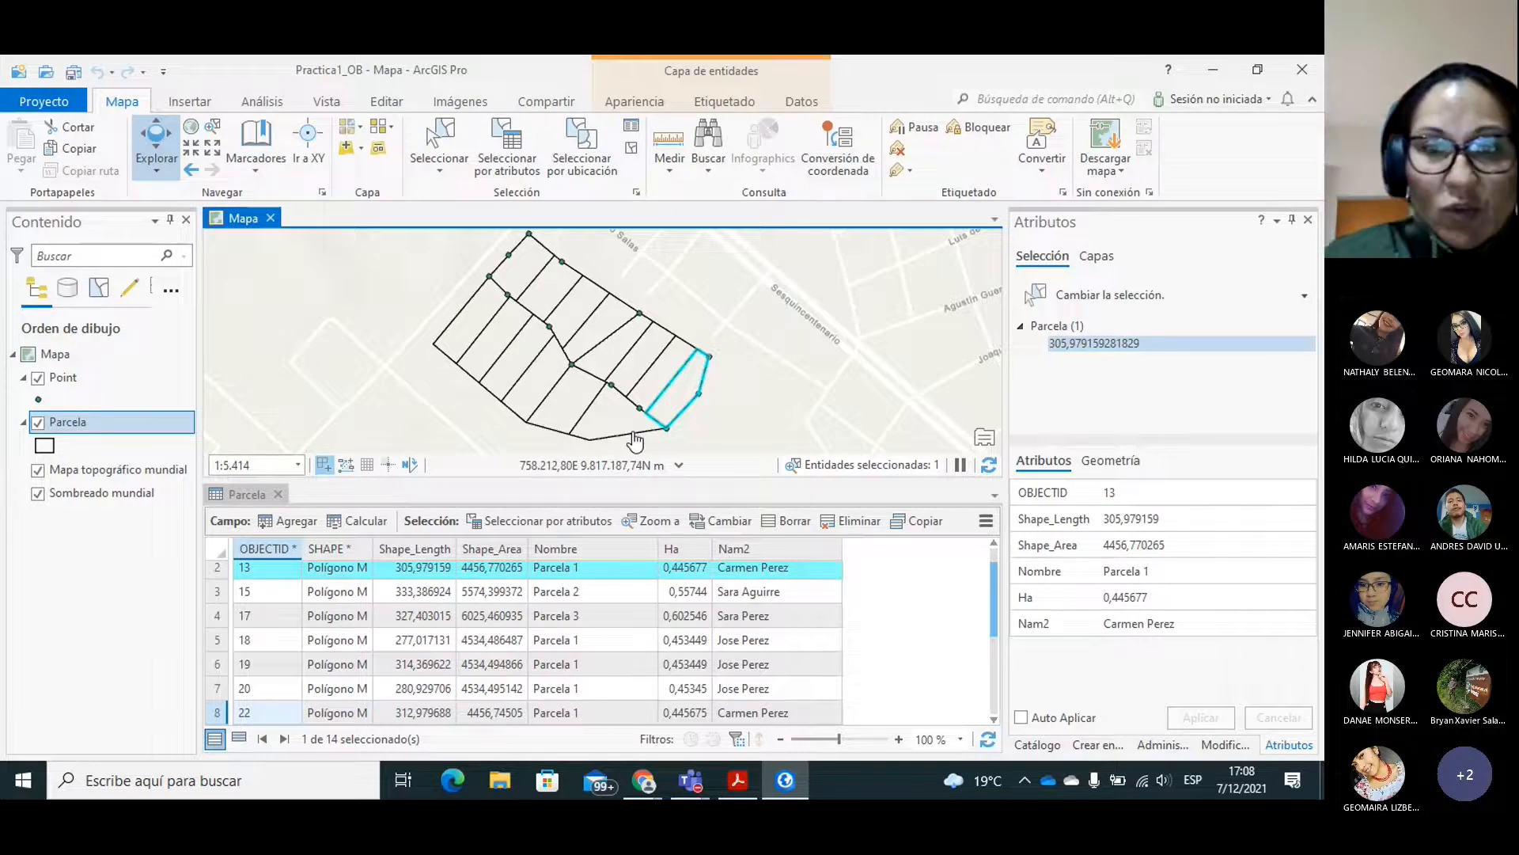
Clear the selected parcel and close the Parcela attribute table.
left_click(364, 105)
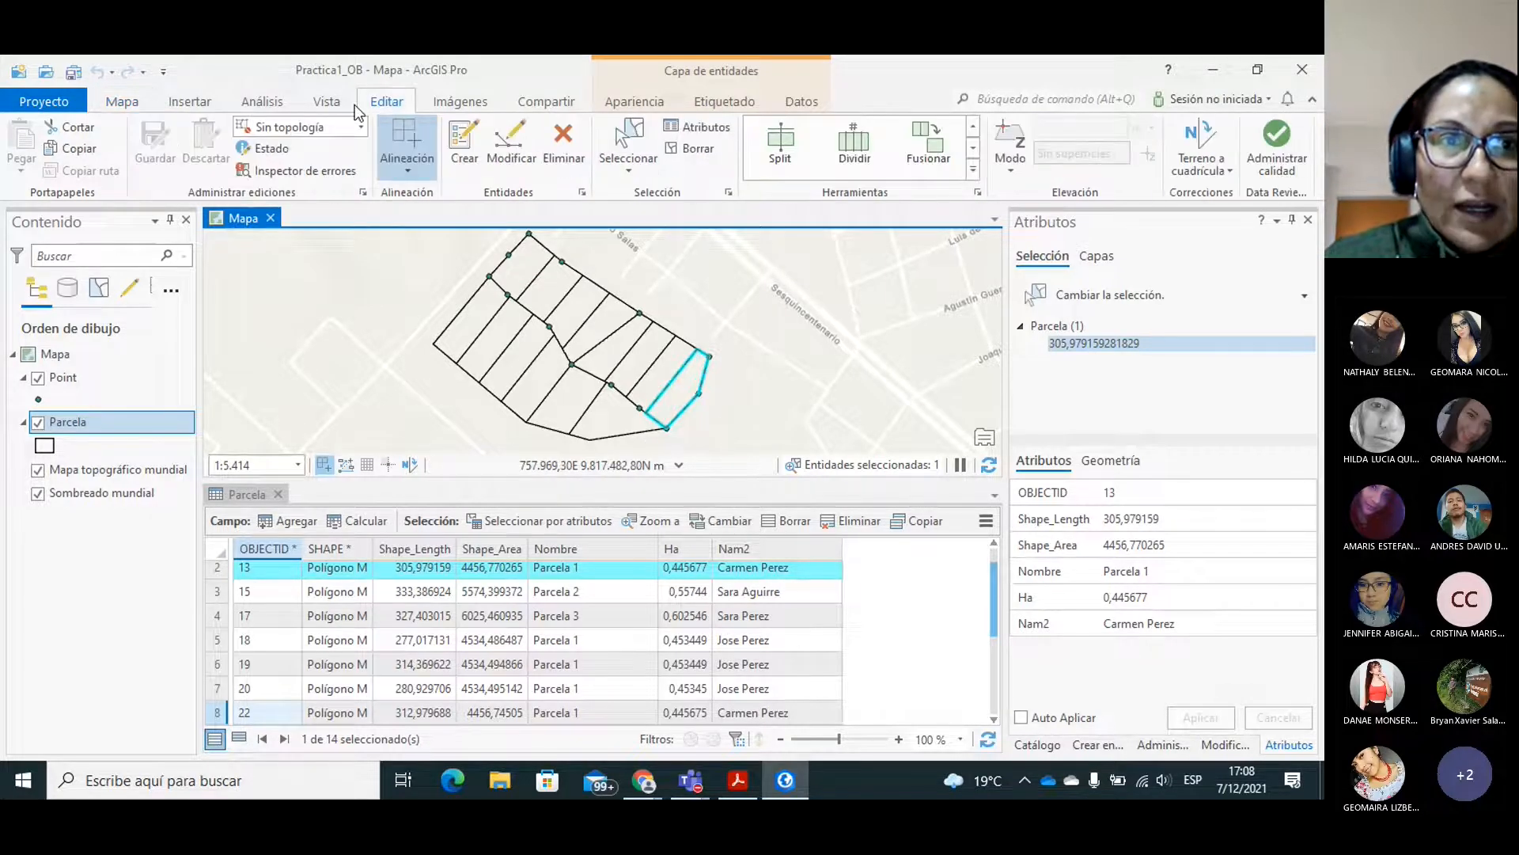
left_click(133, 105)
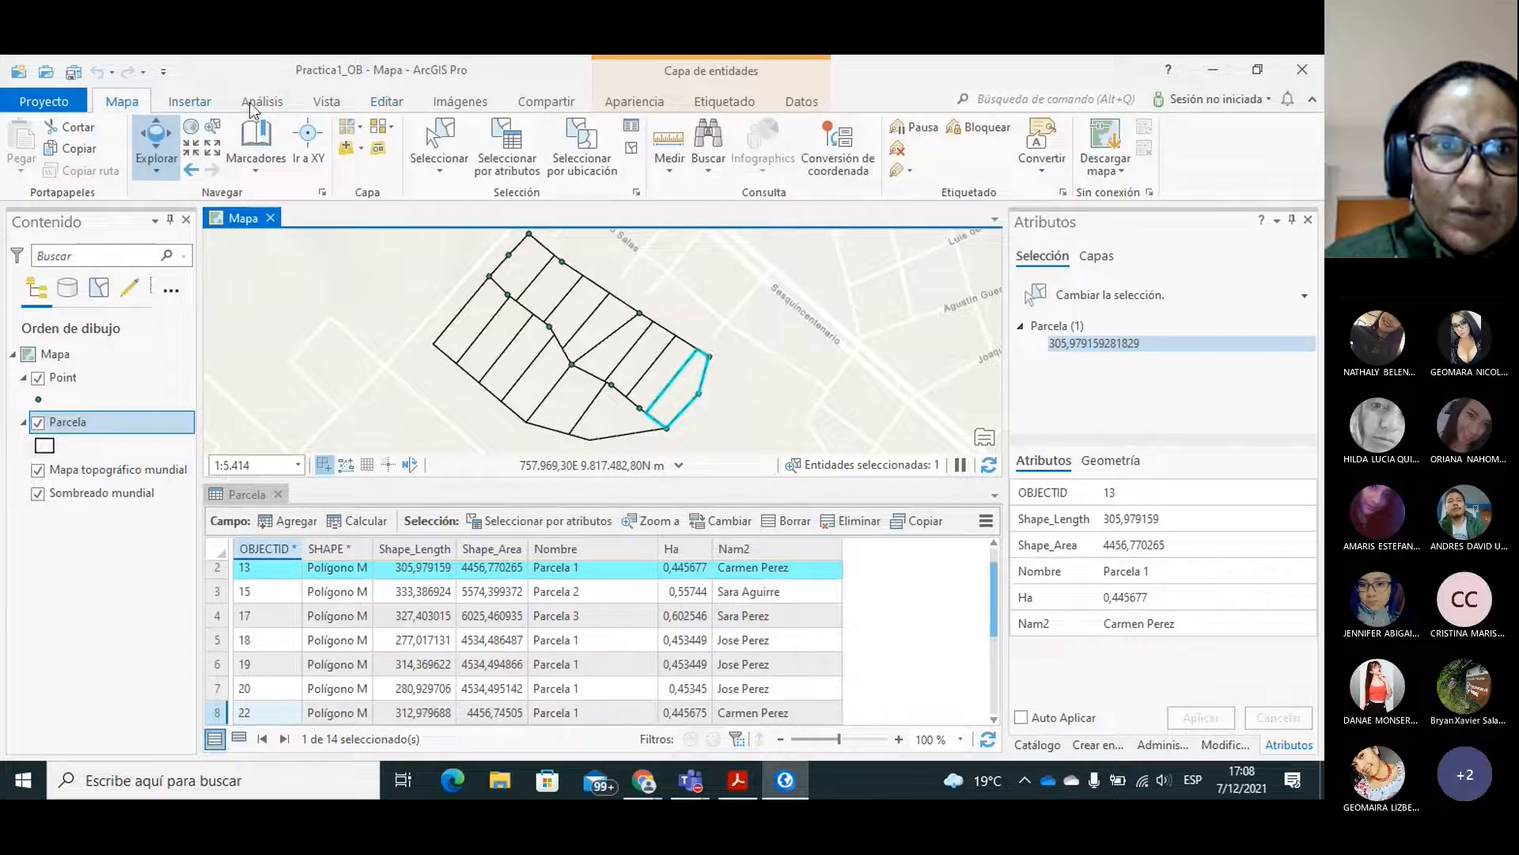
left_click(387, 104)
left_click(691, 152)
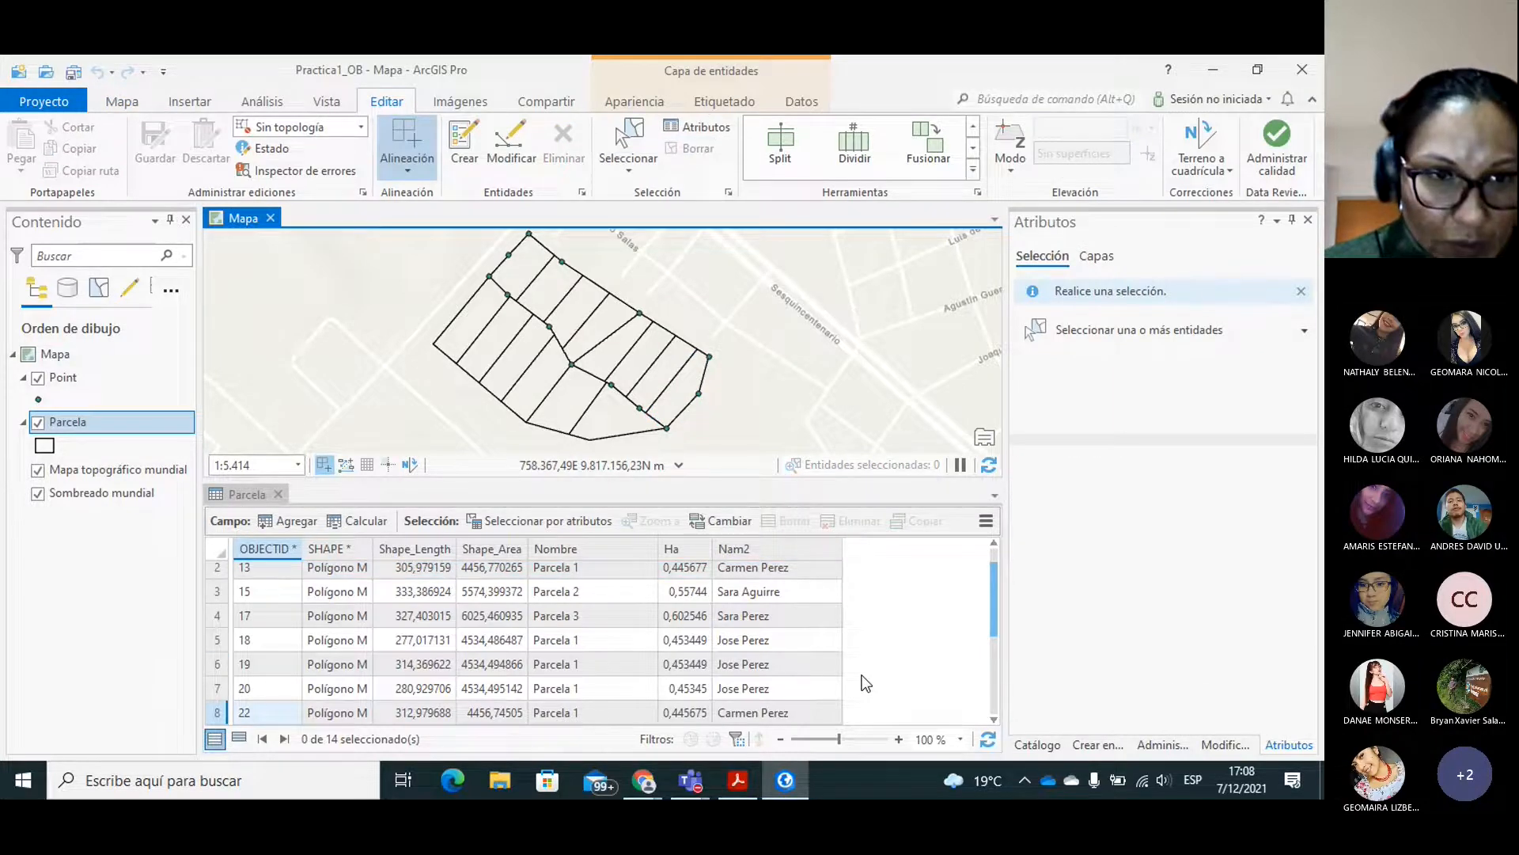
left_click(277, 494)
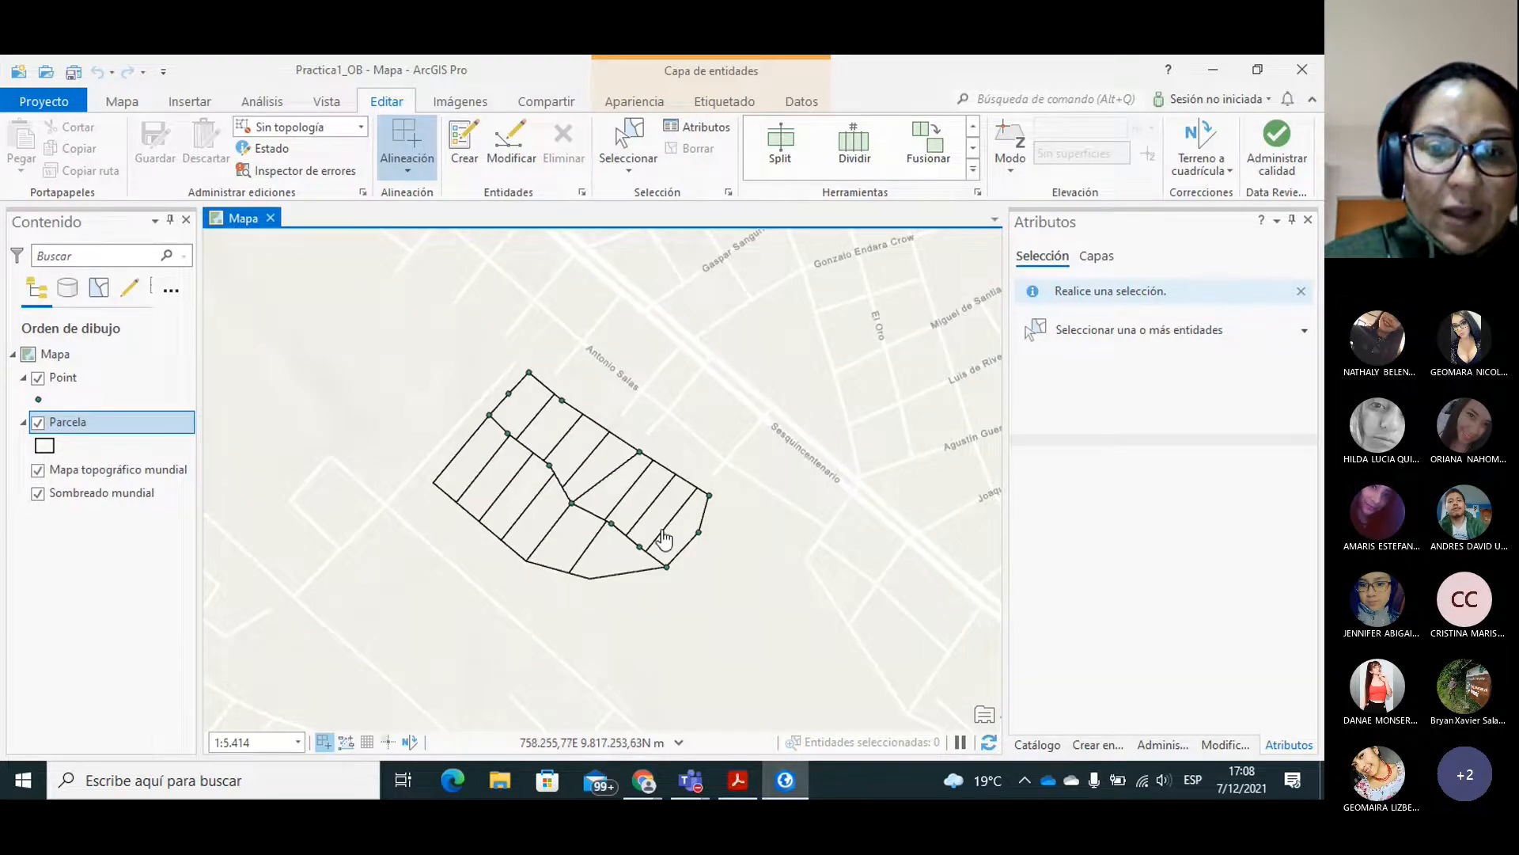
Switch to PRACTICA_2-signed.pdf in Acrobat Reader and read the BUFFER and COPY PARALLEL instructions.
left_click(739, 782)
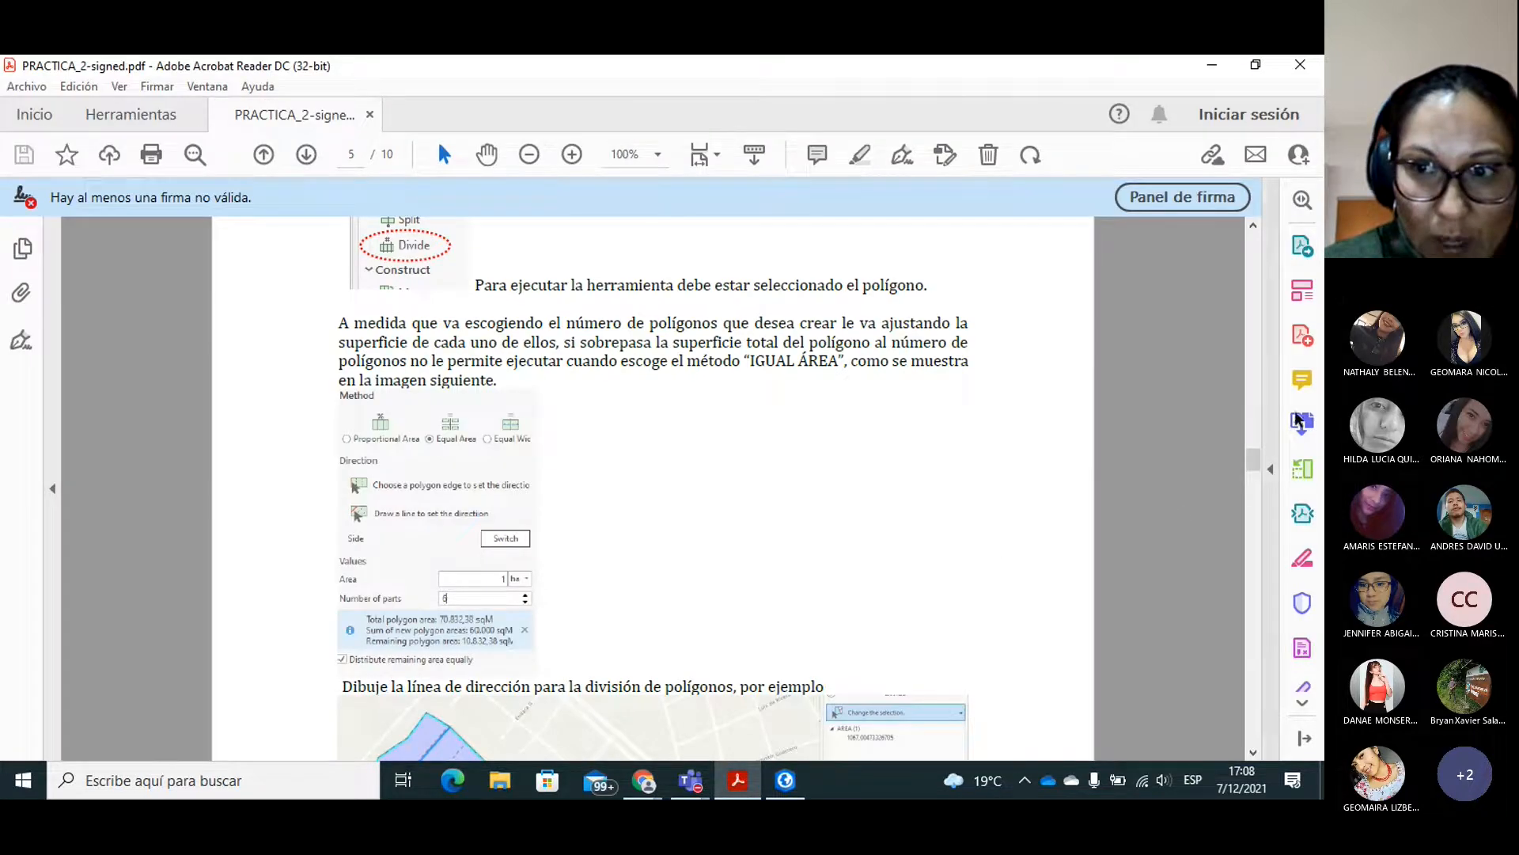
scroll(1253, 468, "down", 5)
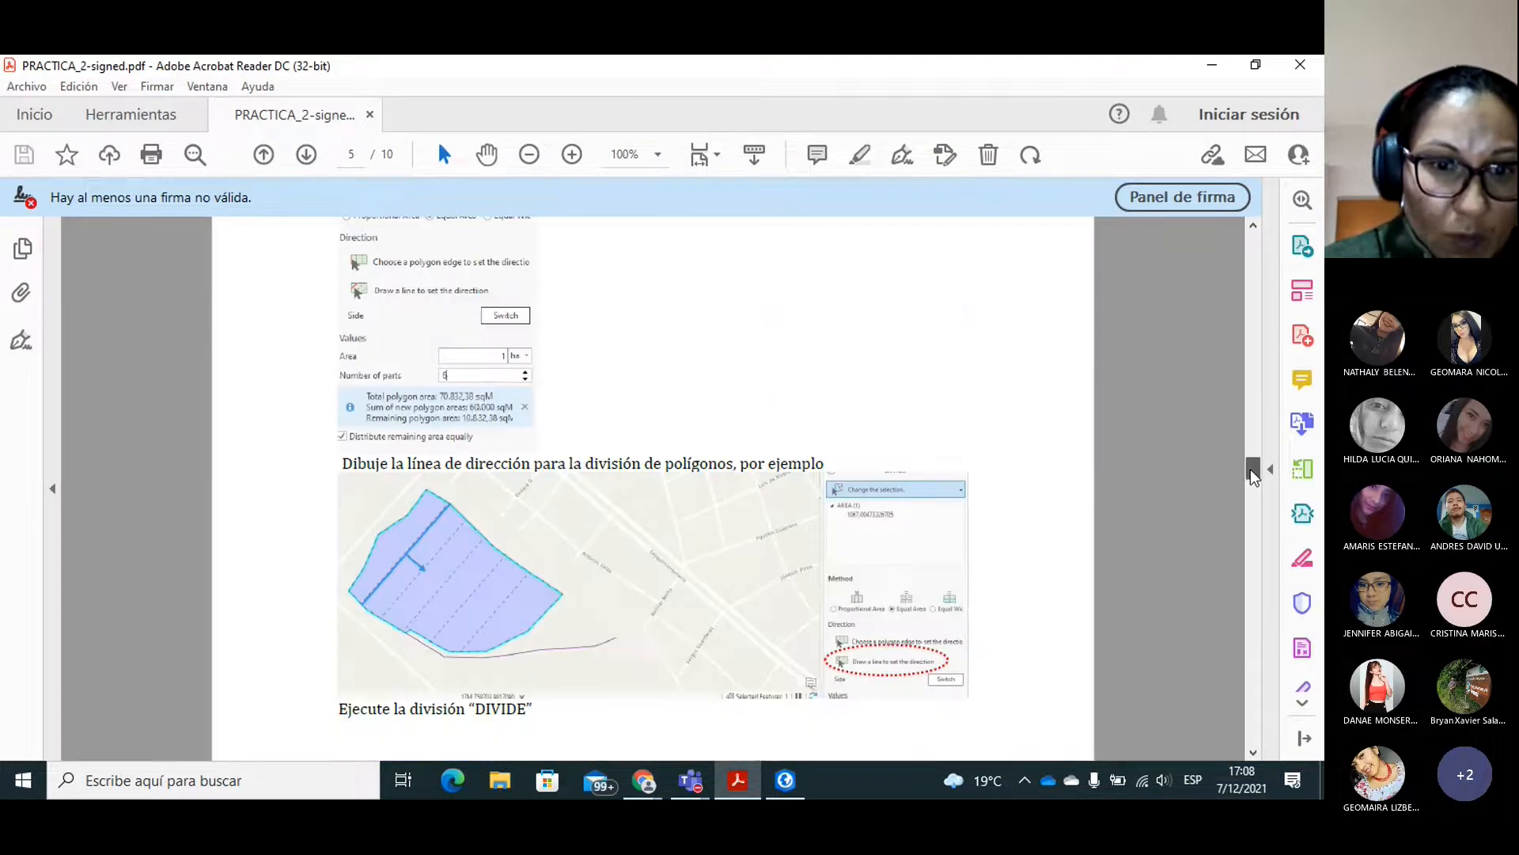
left_click_drag(1255, 484, 1266, 528)
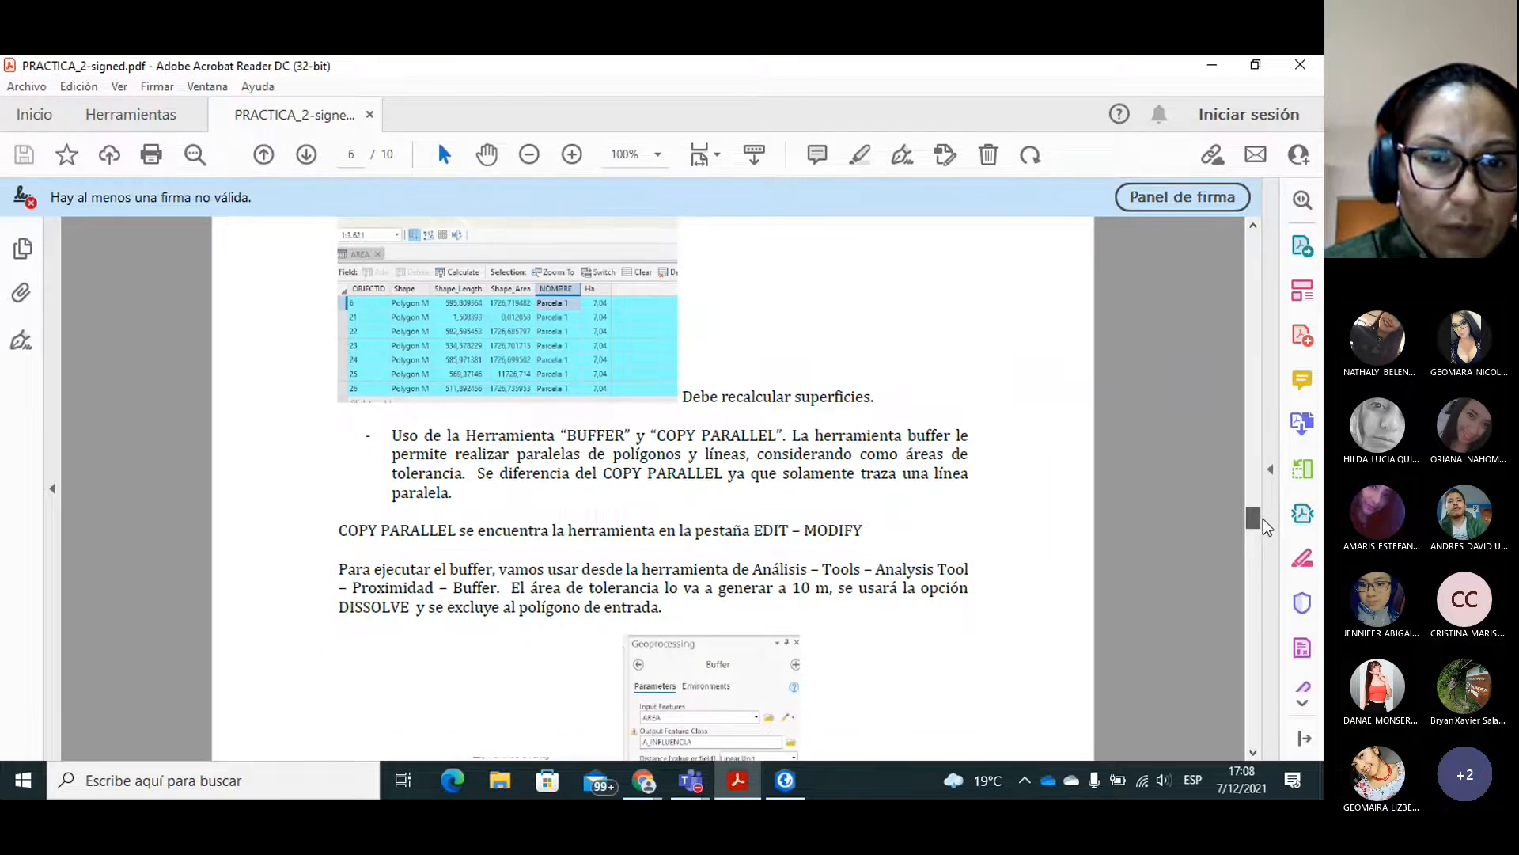
scroll(1266, 525, "down", 3)
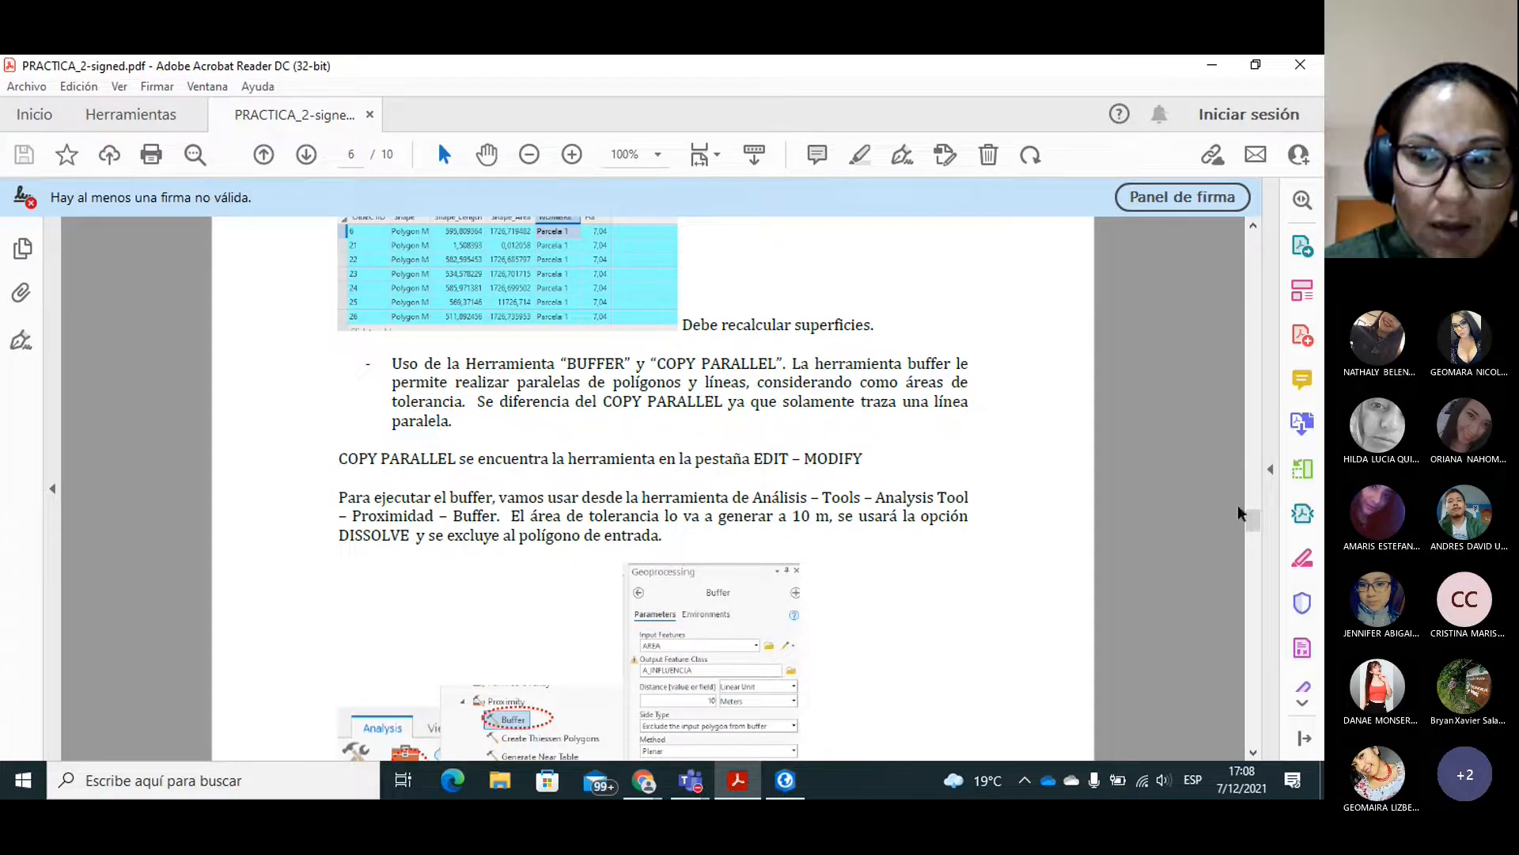
left_click_drag(1254, 522, 1254, 525)
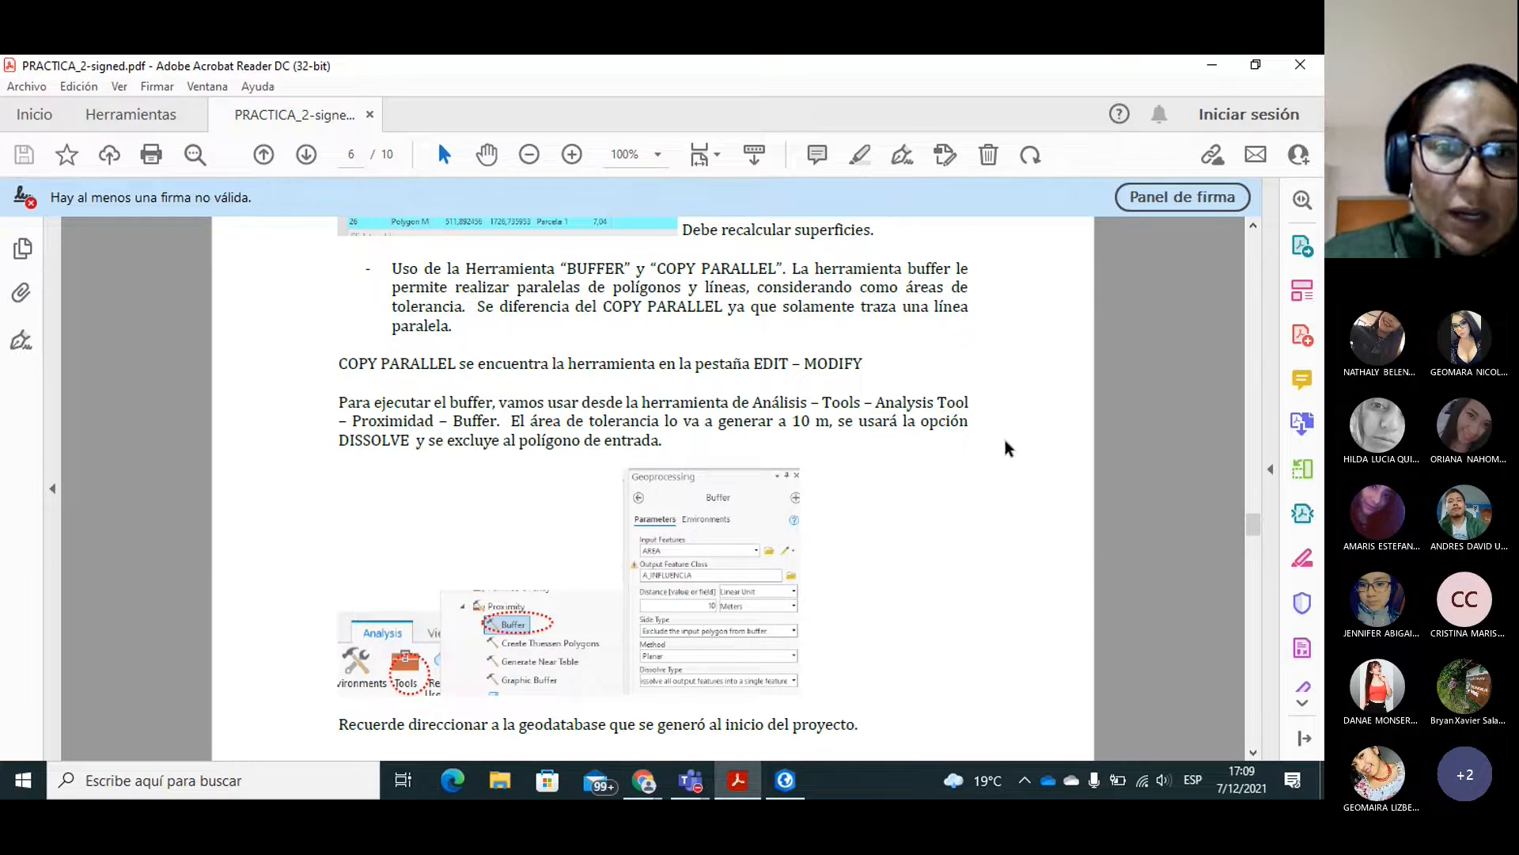
left_click(1251, 513)
mouse_move(1253, 511)
left_mouse_down()
mouse_move(1254, 484)
mouse_move(1258, 571)
mouse_move(1259, 485)
mouse_move(1265, 535)
left_mouse_up()
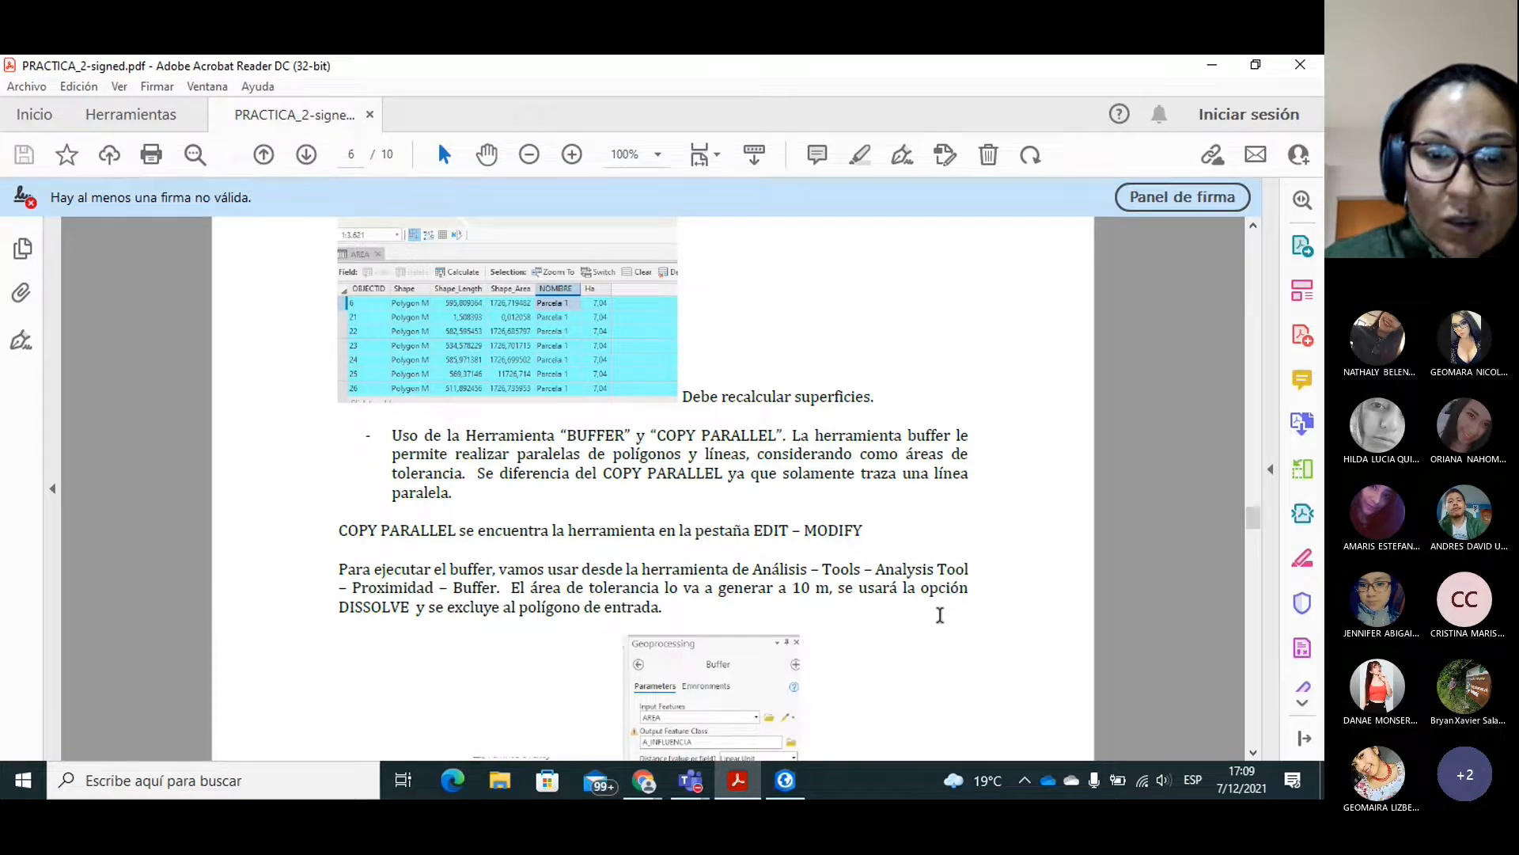
mouse_move(1254, 516)
left_mouse_down()
mouse_move(1255, 538)
mouse_move(1258, 526)
left_mouse_up()
Return to ArcGIS Pro, start the Zona de influencia editing tool and select all parcels and points on the map.
left_click(778, 796)
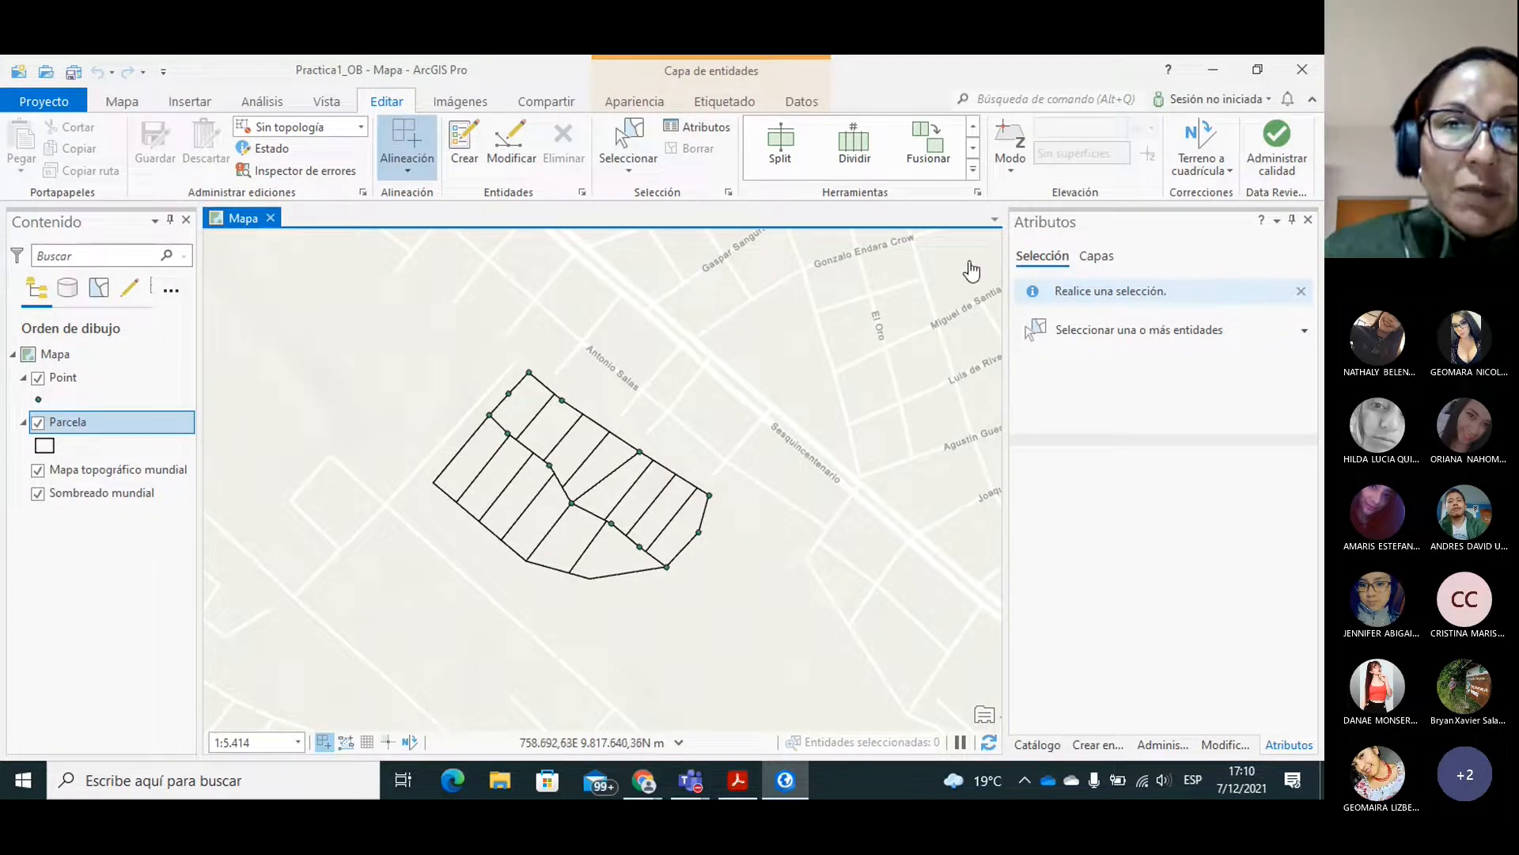
left_click(972, 148)
left_click(972, 150)
left_click(972, 149)
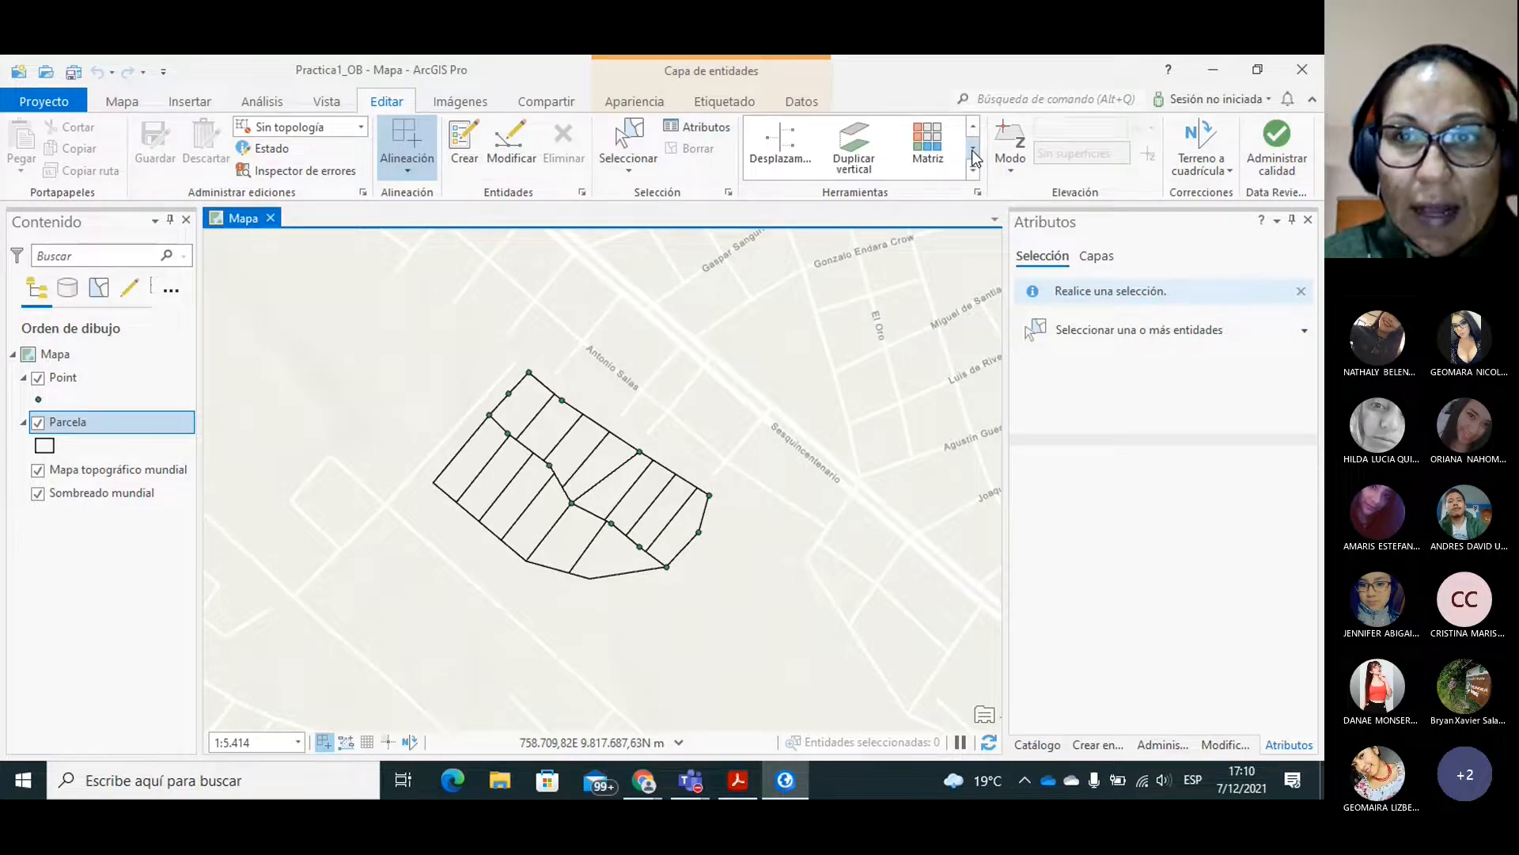
left_click(973, 149)
left_click(973, 149)
left_click(972, 150)
left_click(973, 150)
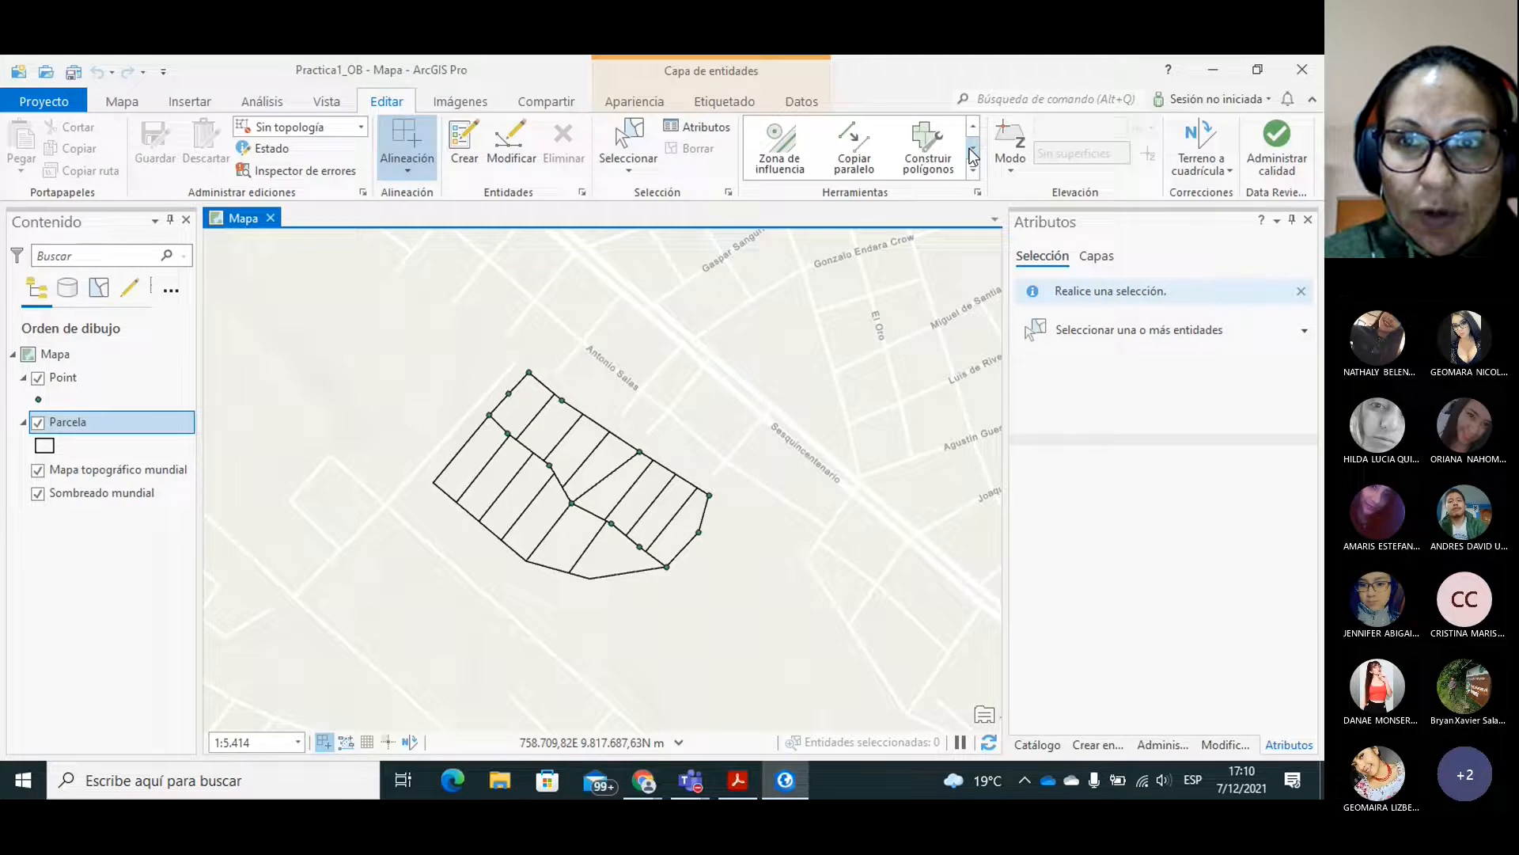
left_click(789, 154)
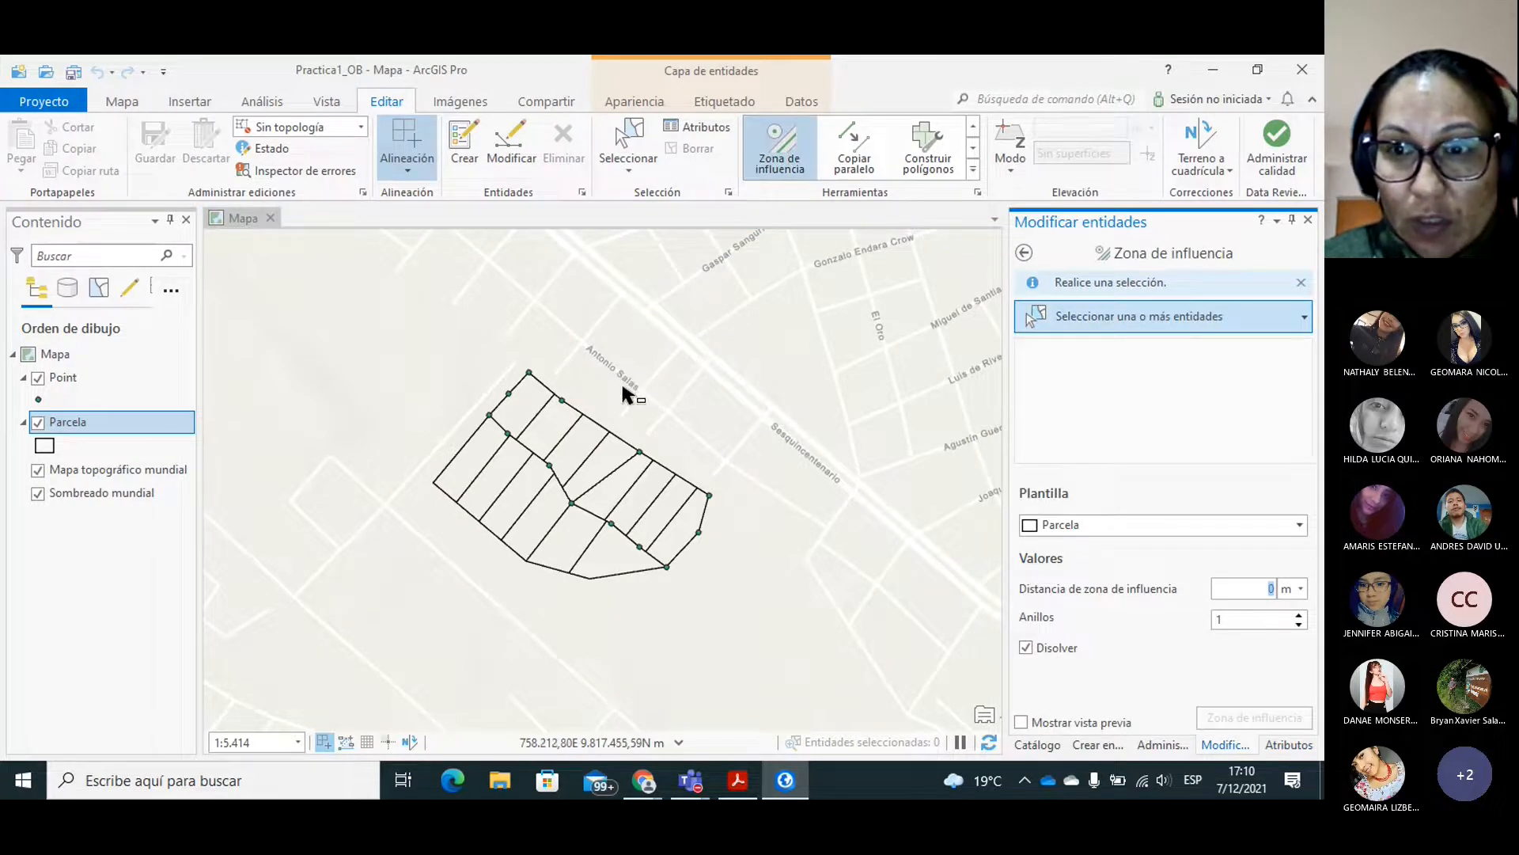
left_click_drag(443, 343, 736, 611)
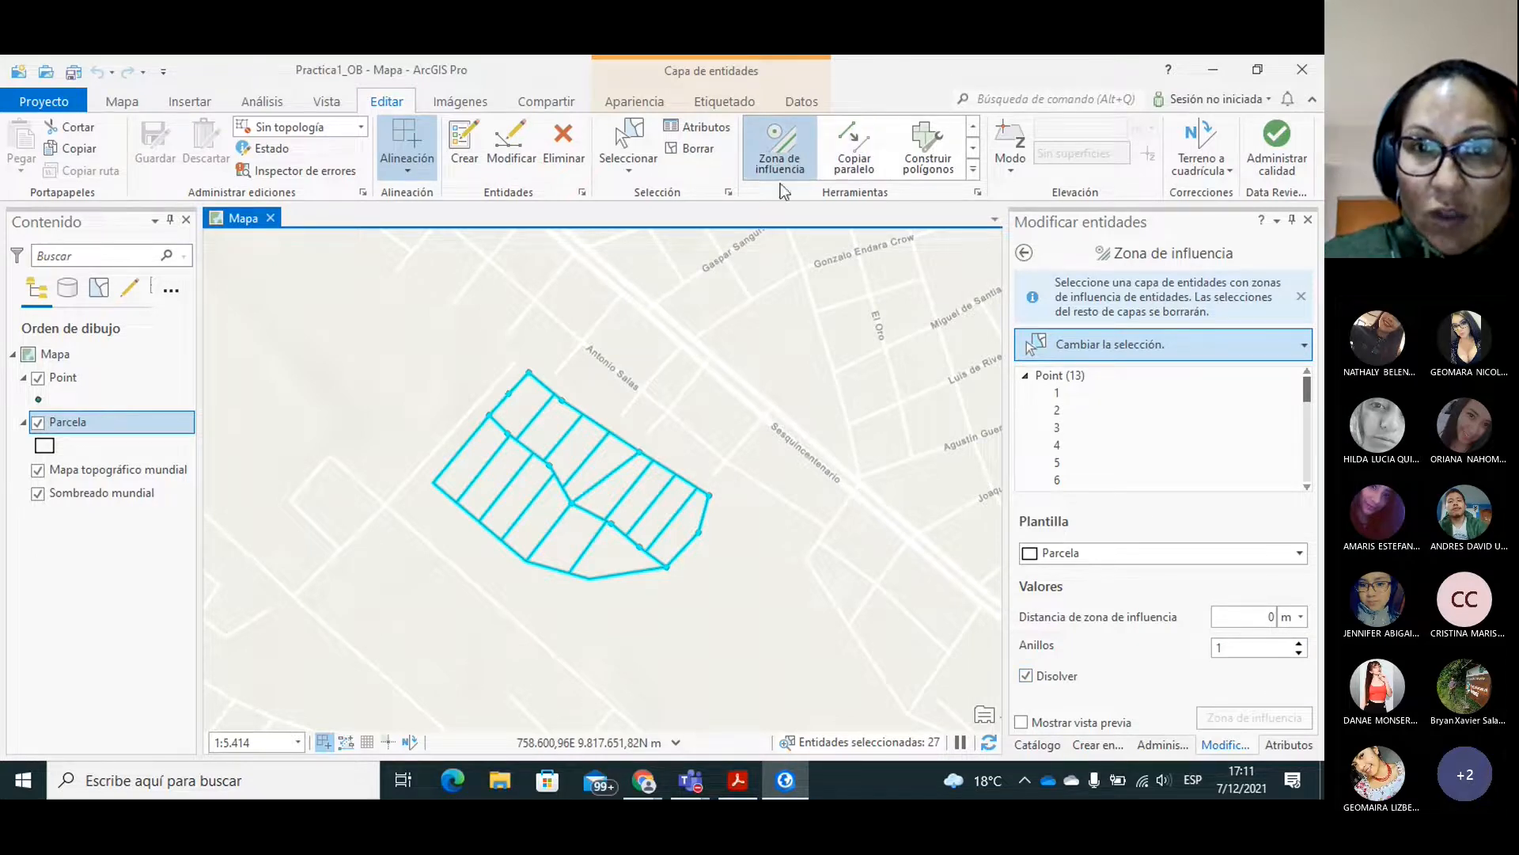
Check the practice guide for the Buffer location and expand the Proximidad toolset of Herramientas de análisis among the geoprocessing toolboxes.
left_click(262, 104)
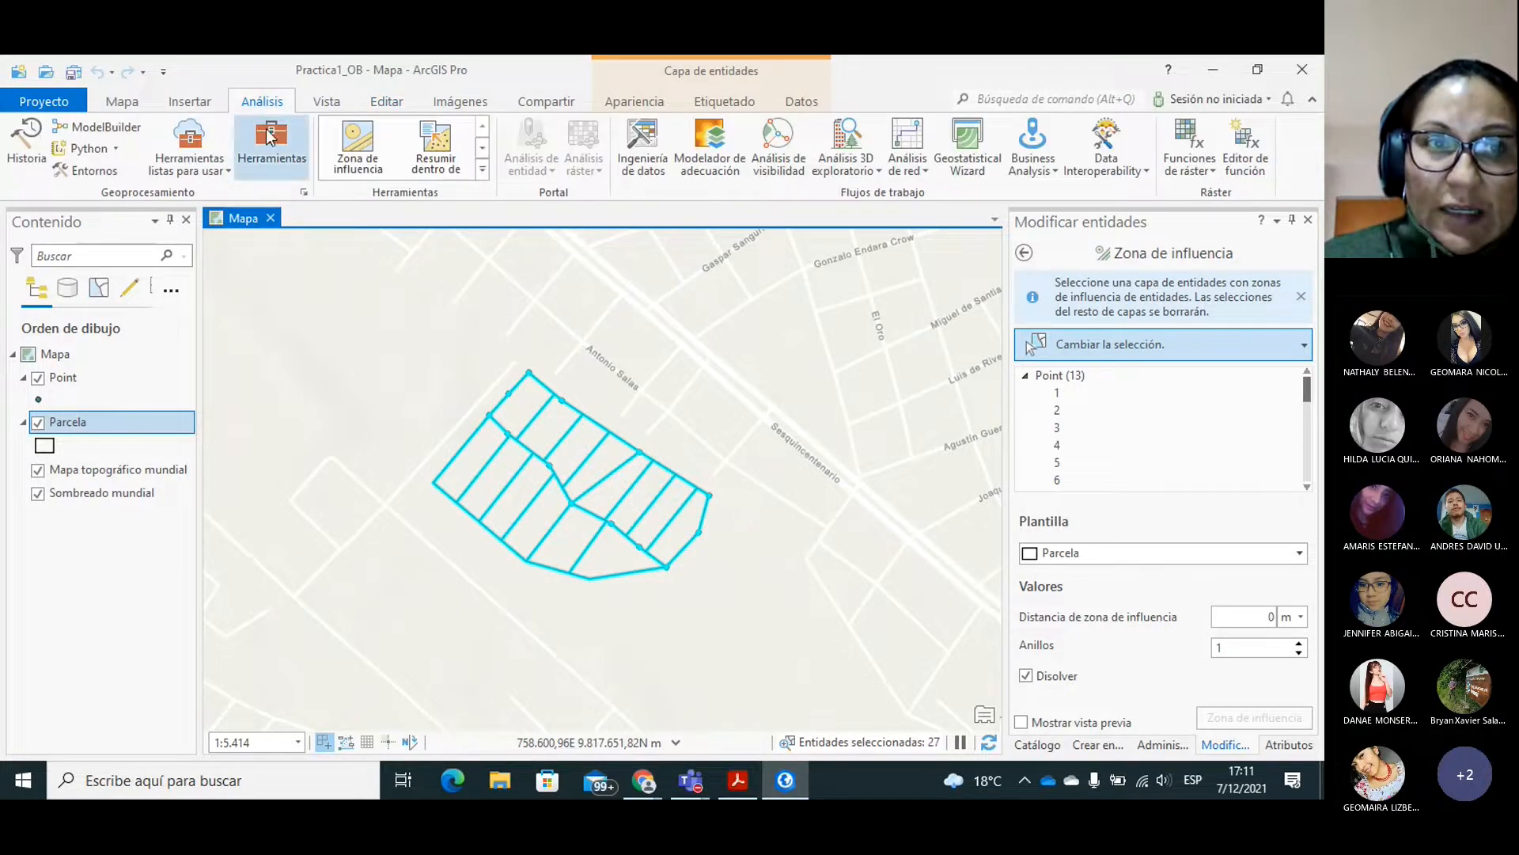
left_click(267, 136)
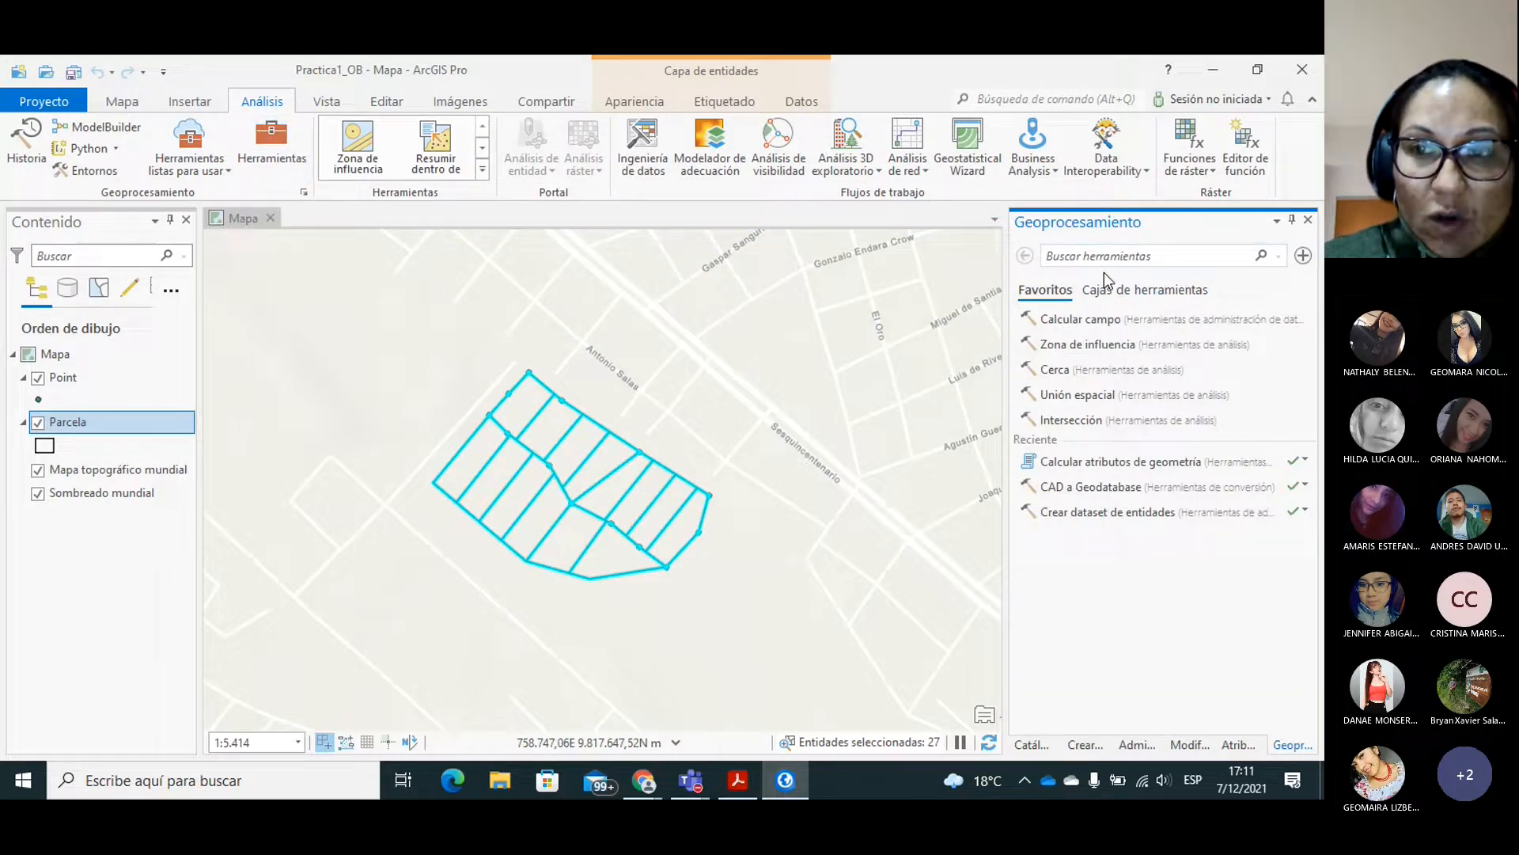
left_click(1123, 295)
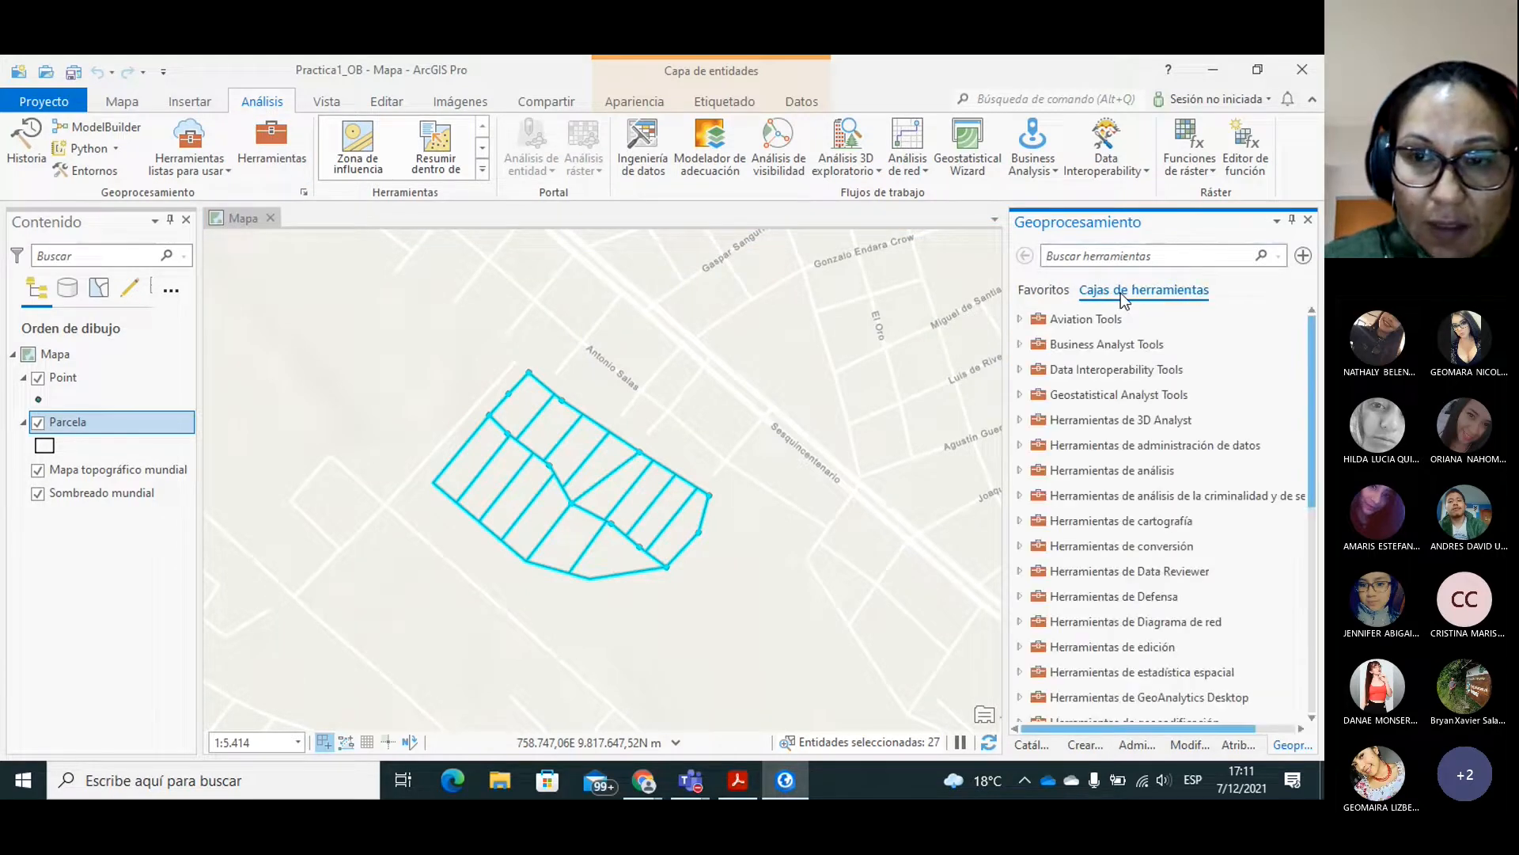
left_click(736, 784)
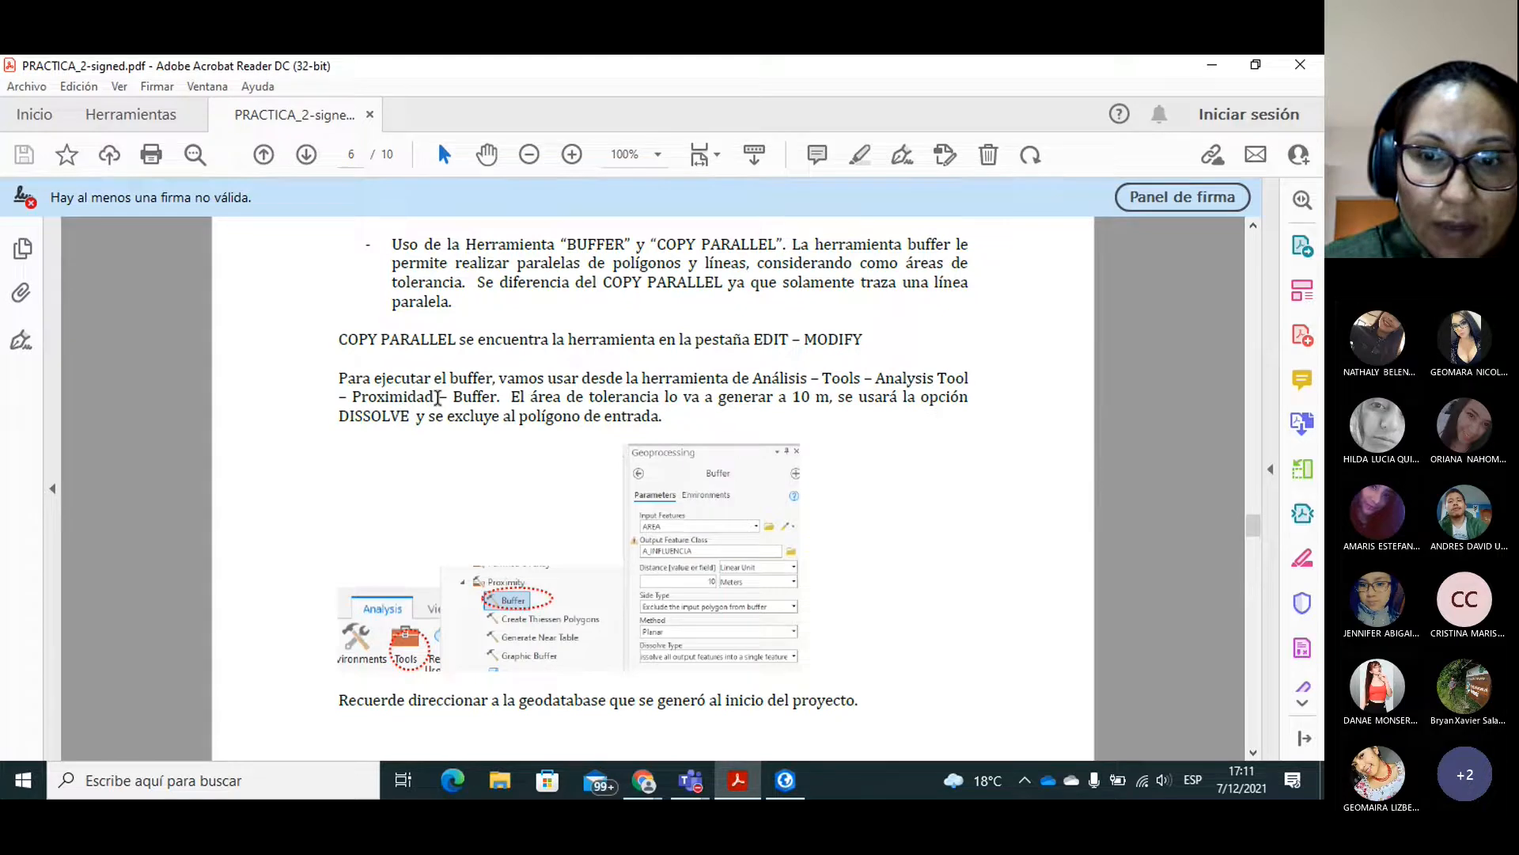
left_click(786, 782)
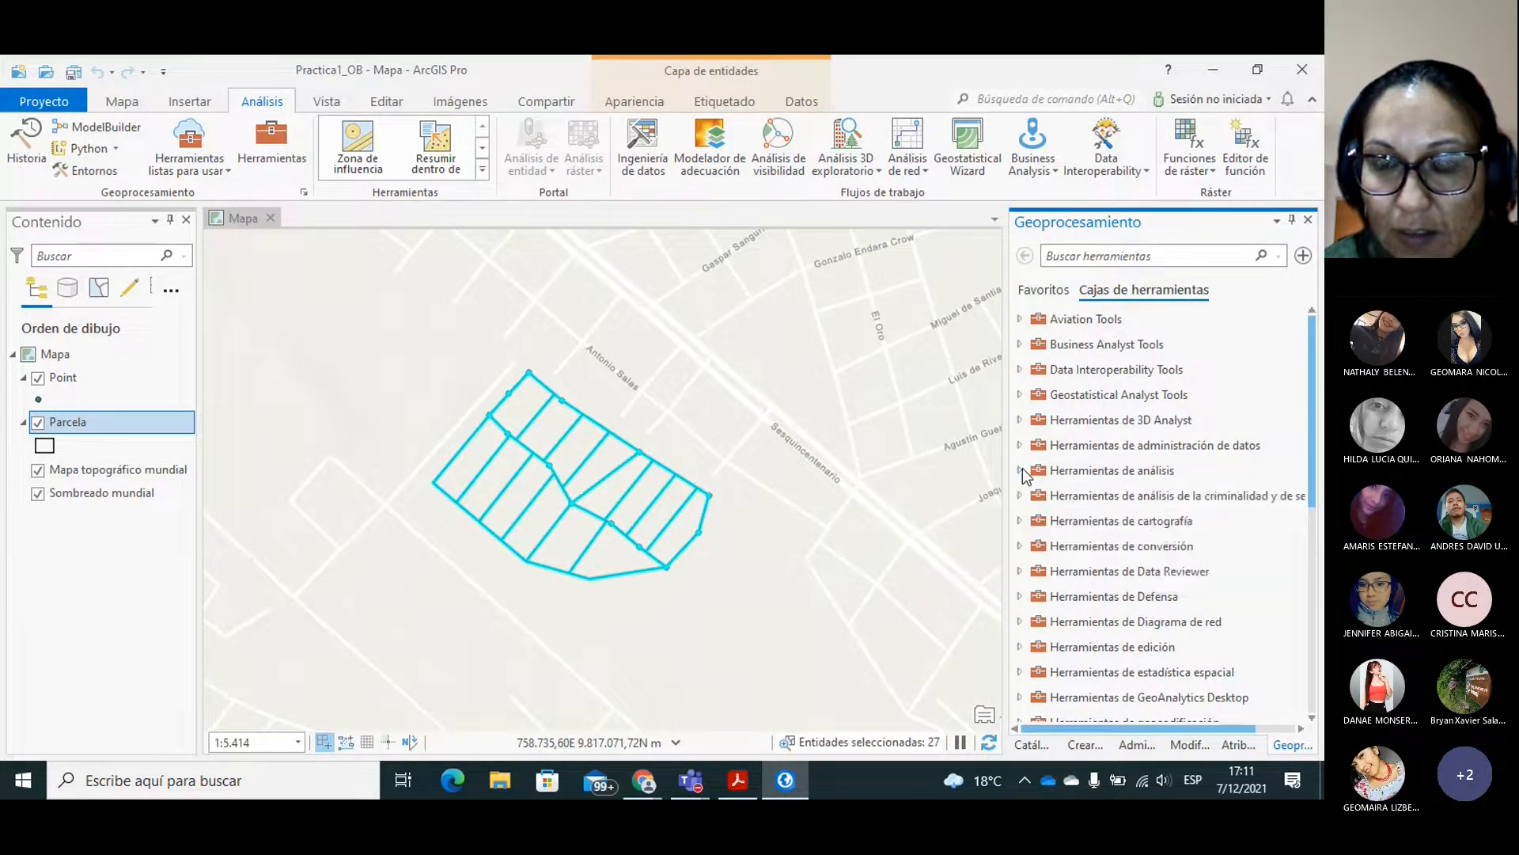
left_click(1021, 470)
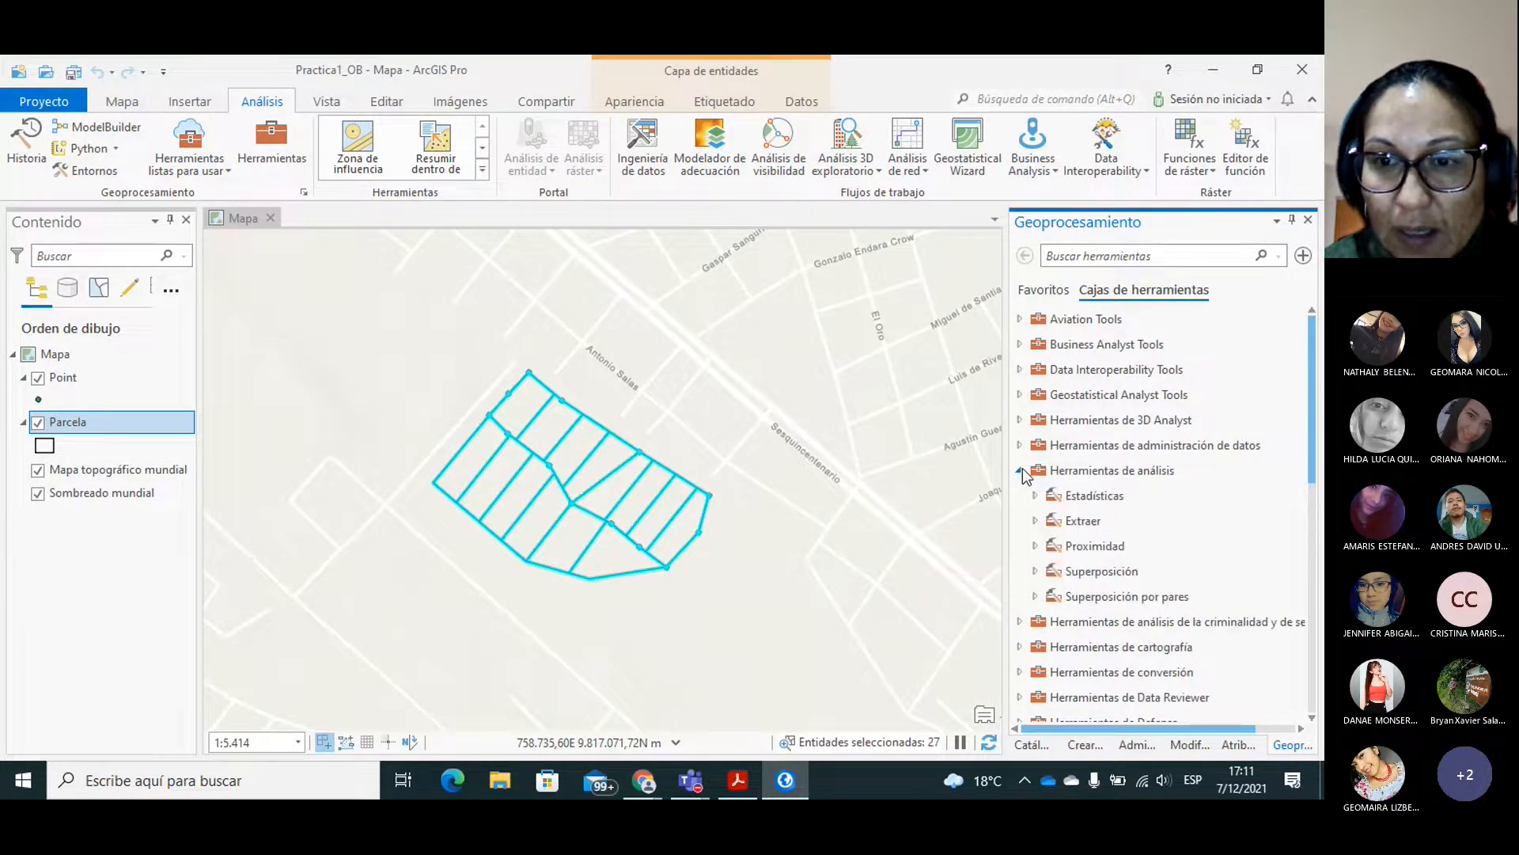
left_click(1037, 546)
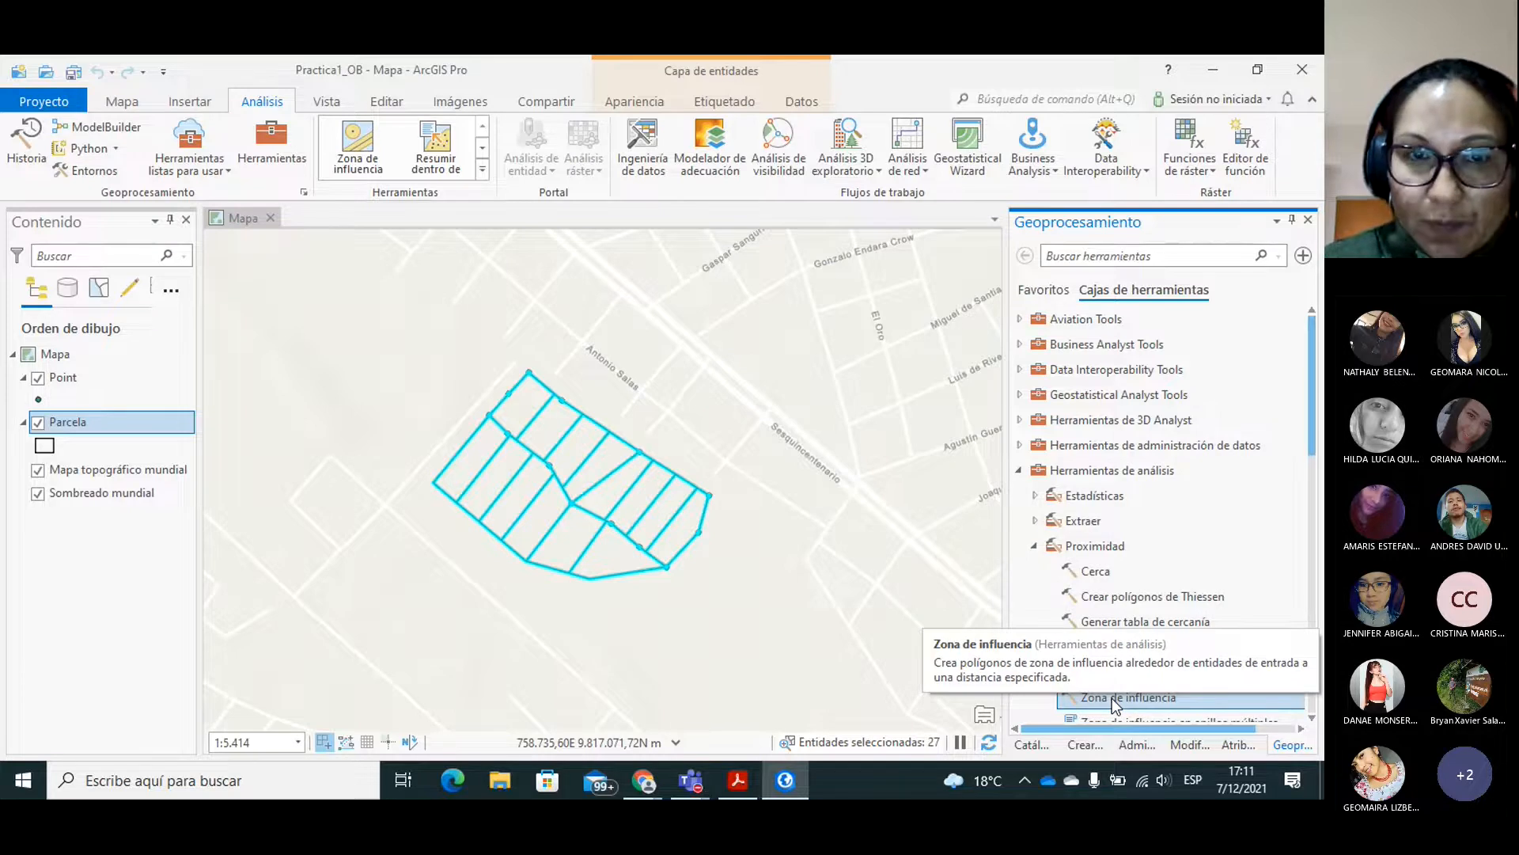
left_click(360, 161)
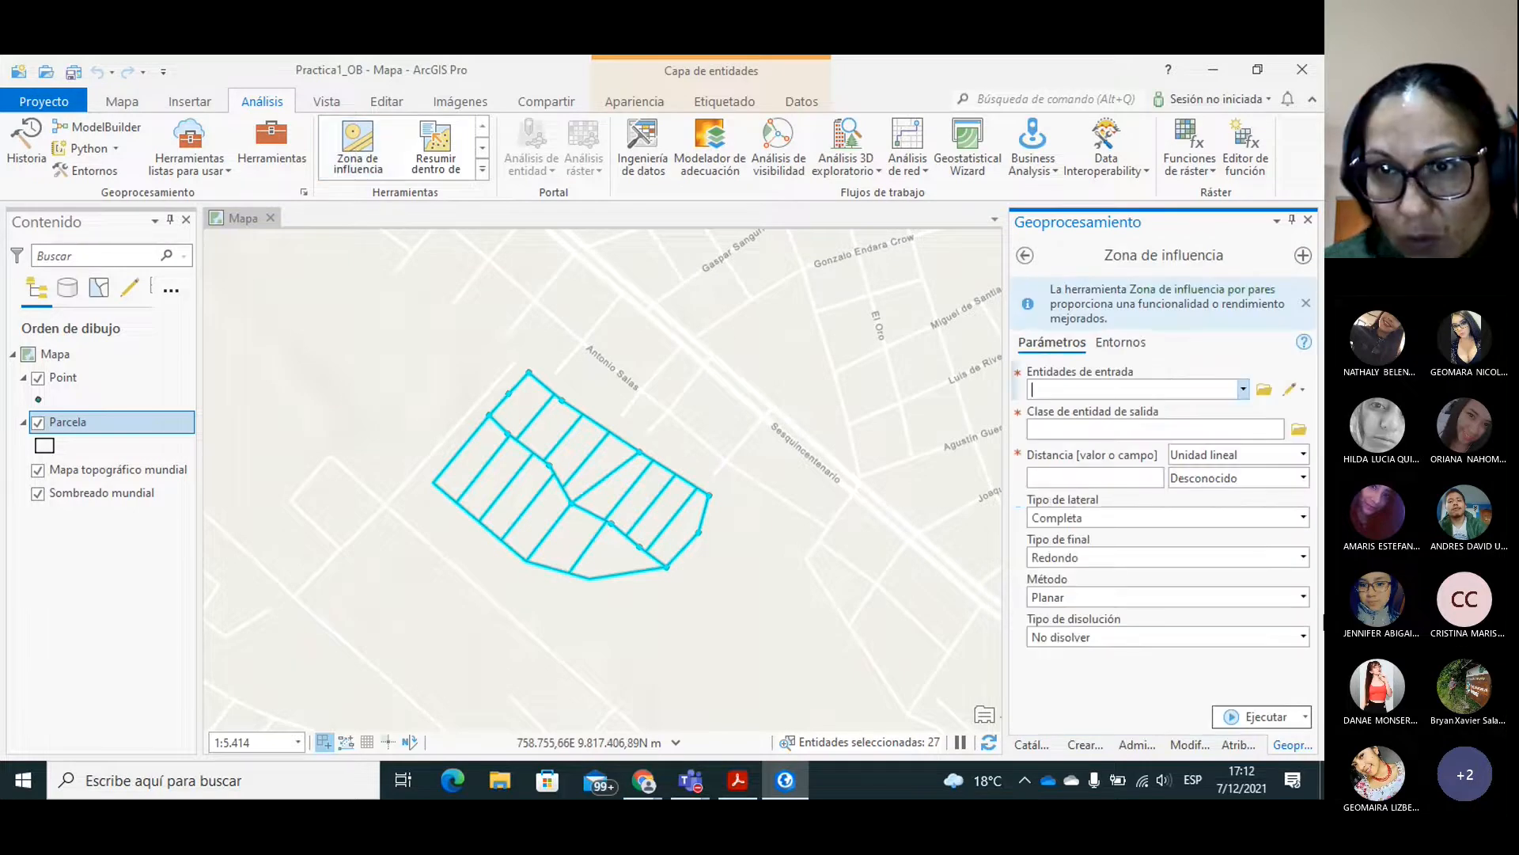
left_click(1309, 222)
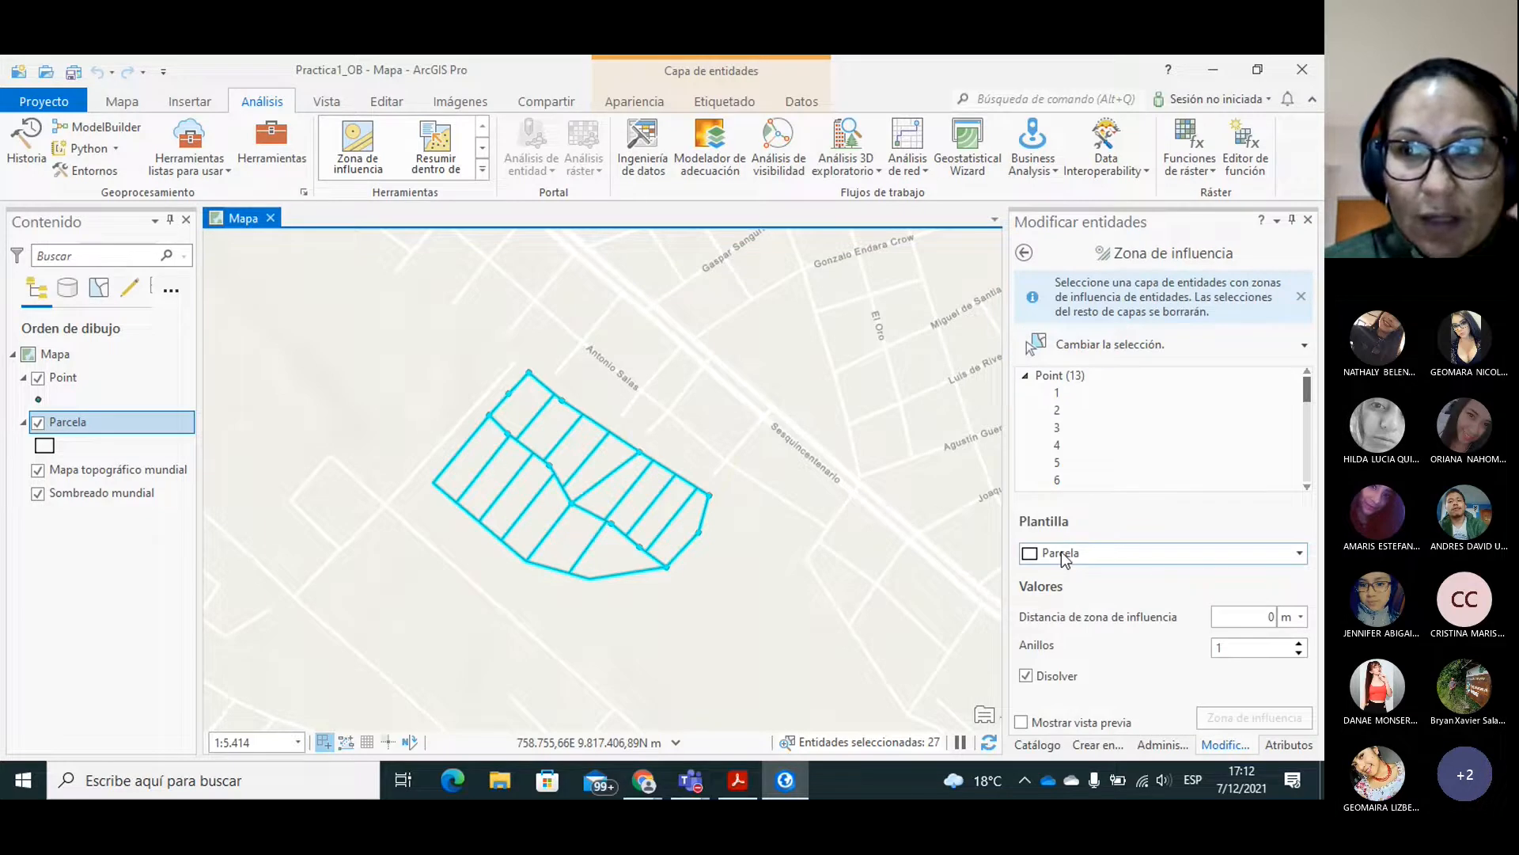
left_click(1308, 221)
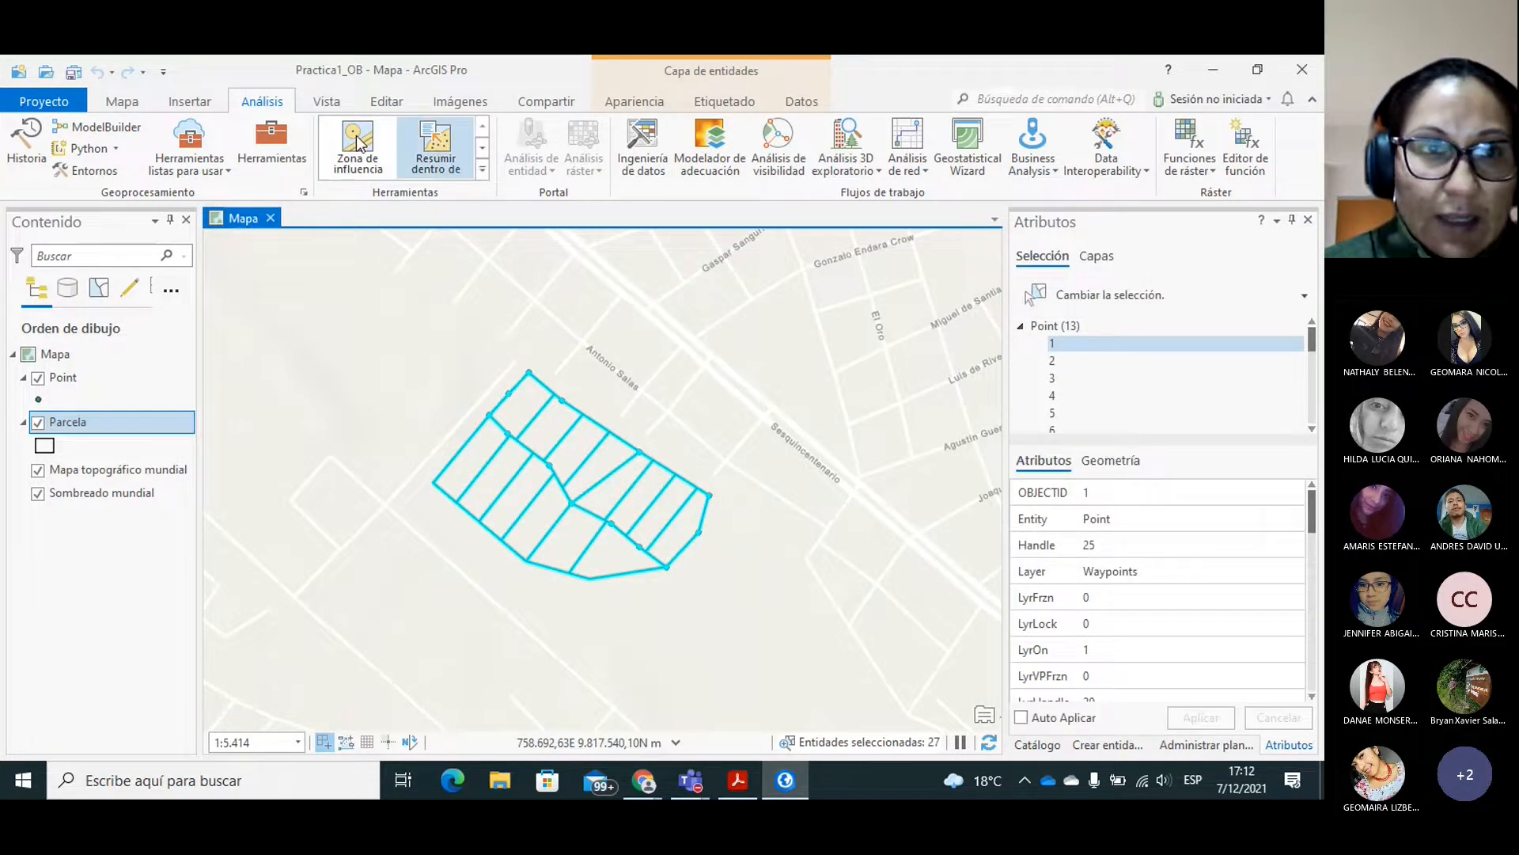
Open the Zona de influencia geoprocessing tool from the Proximidad toolset.
left_click(273, 147)
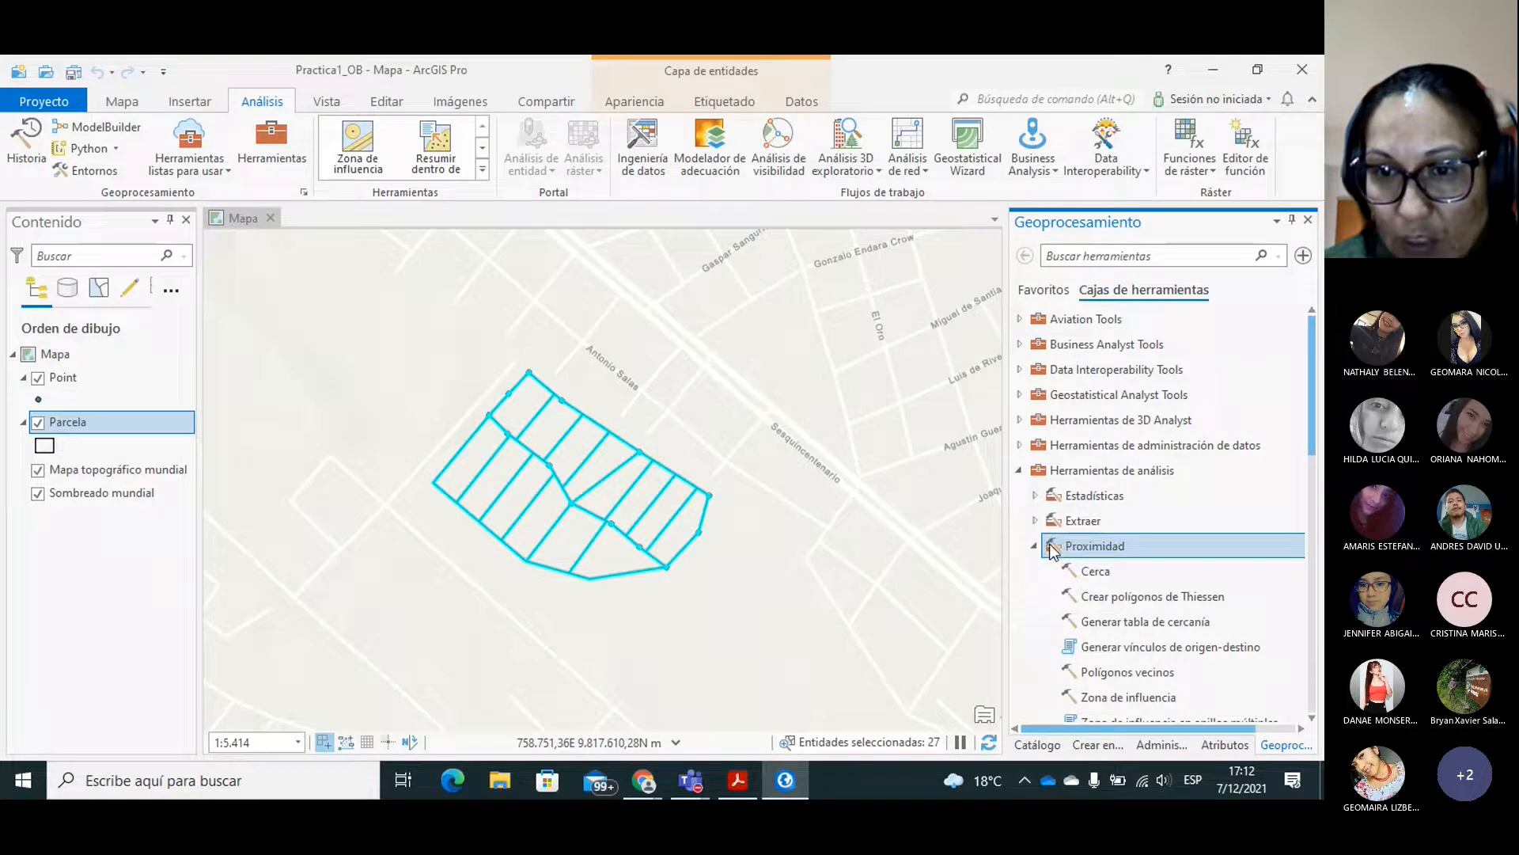
left_click(1124, 697)
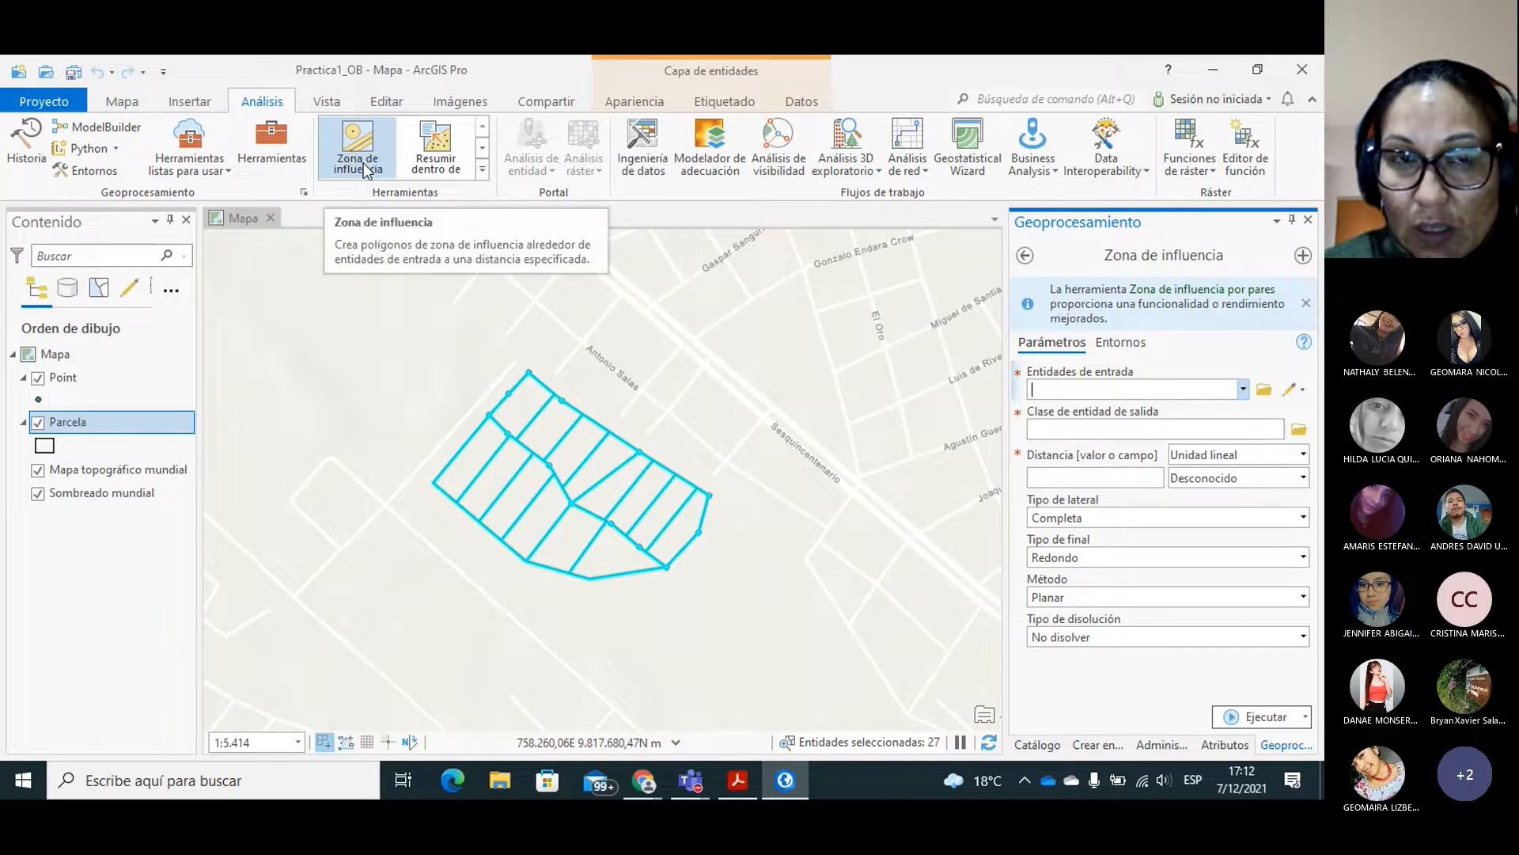
left_click(482, 150)
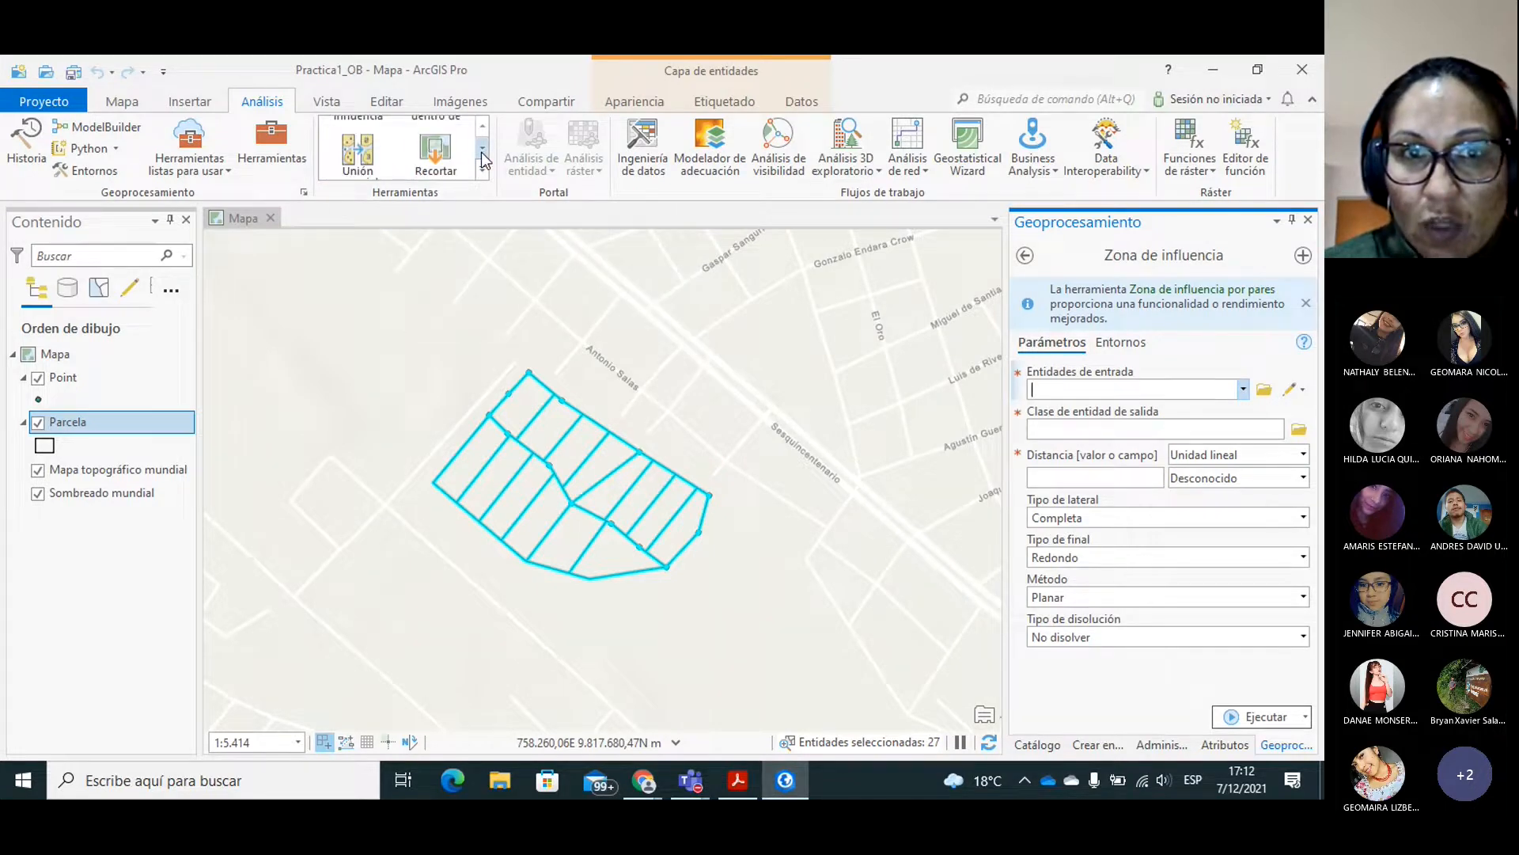
left_click(482, 126)
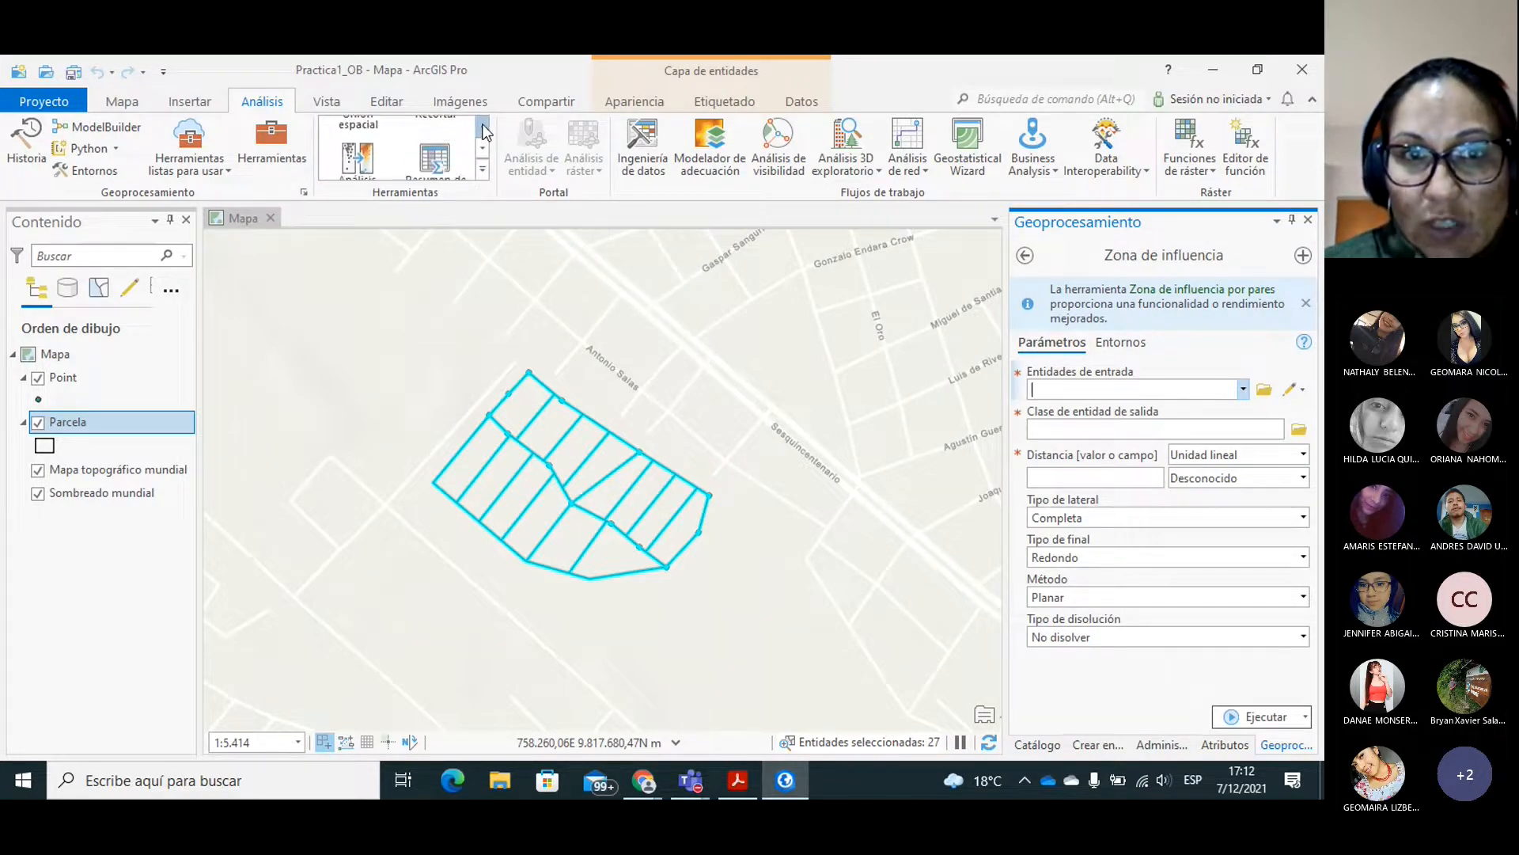
left_click(482, 150)
left_click(483, 150)
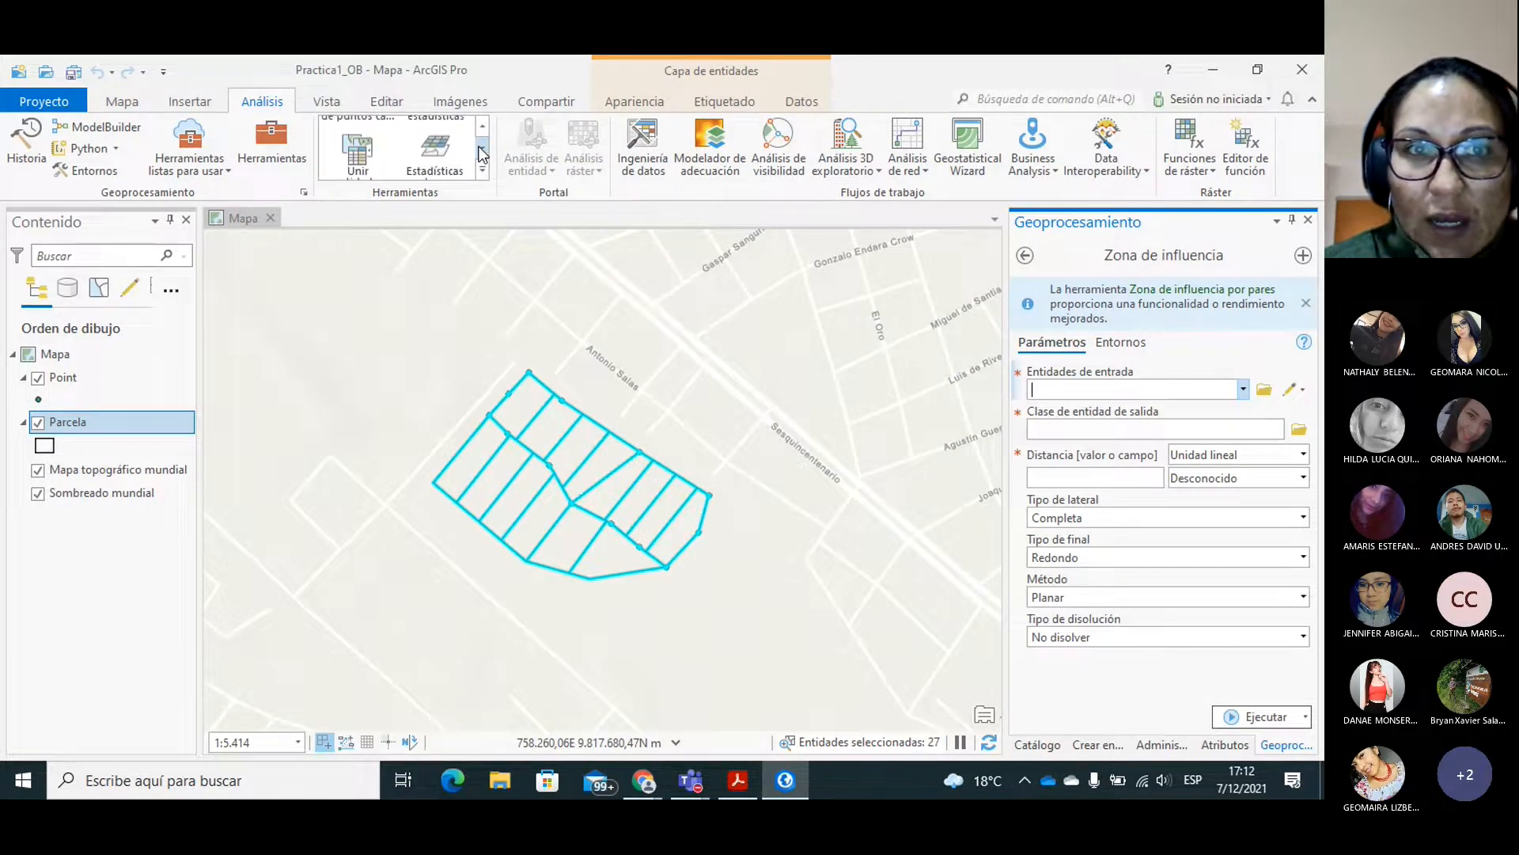
left_click(481, 149)
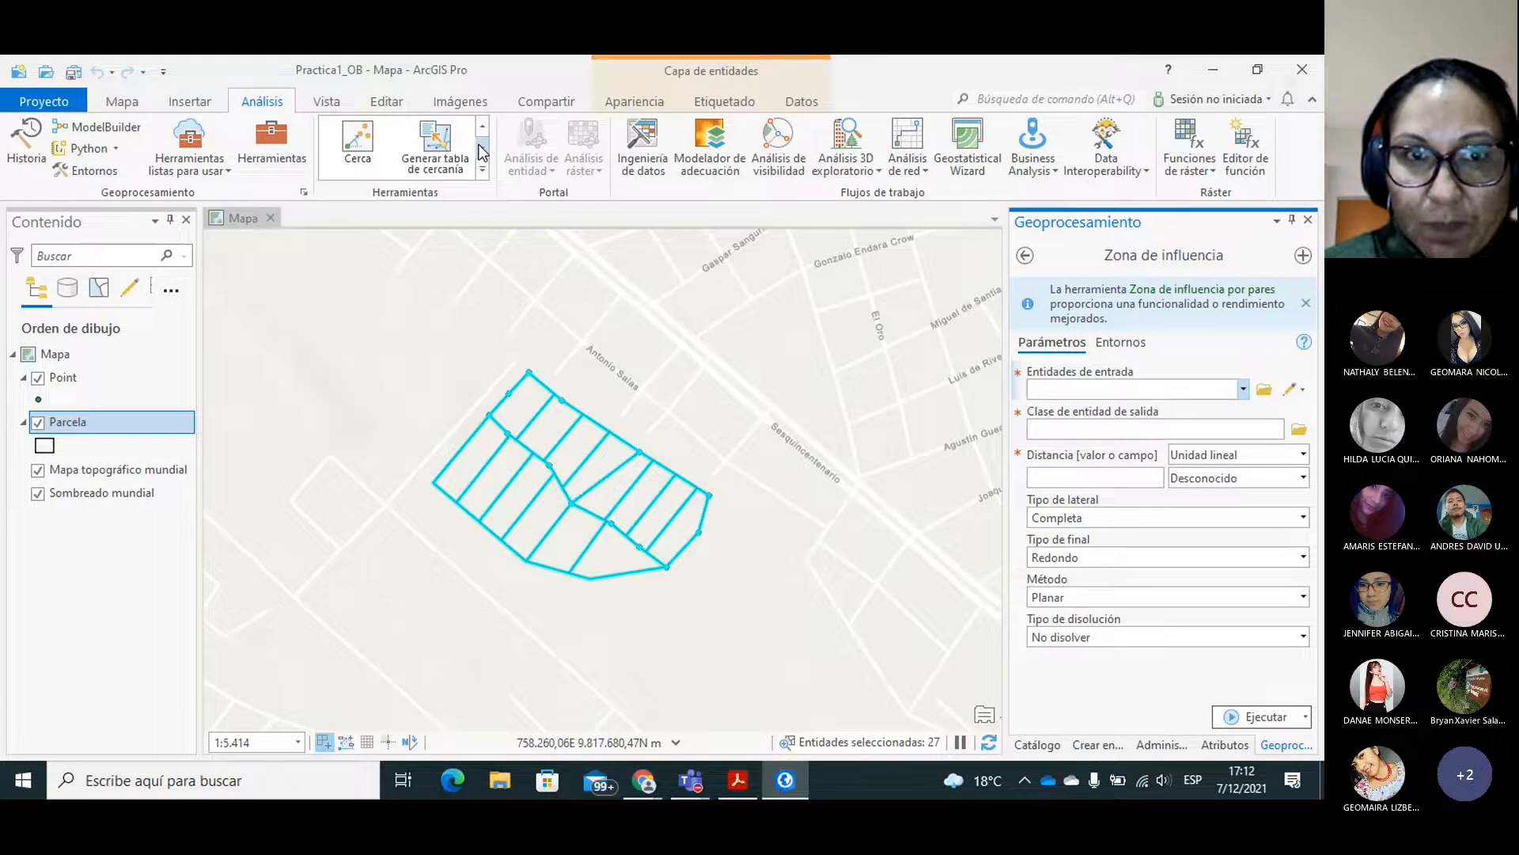
left_click(480, 129)
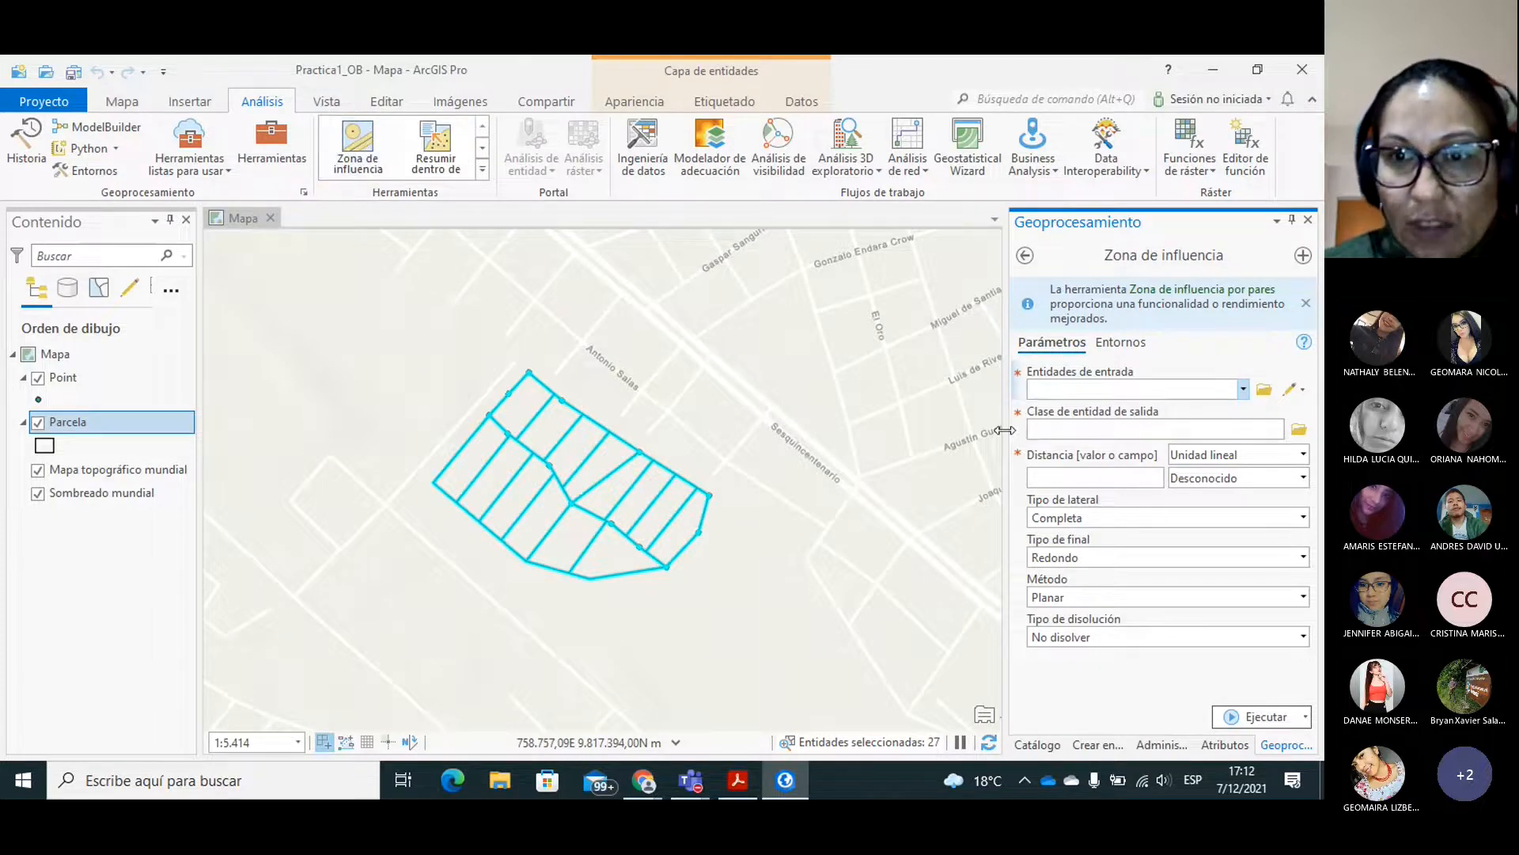
Set Parcela as the input features for the buffer and review the full path of the proposed output feature class.
left_click(1244, 389)
left_click(1056, 429)
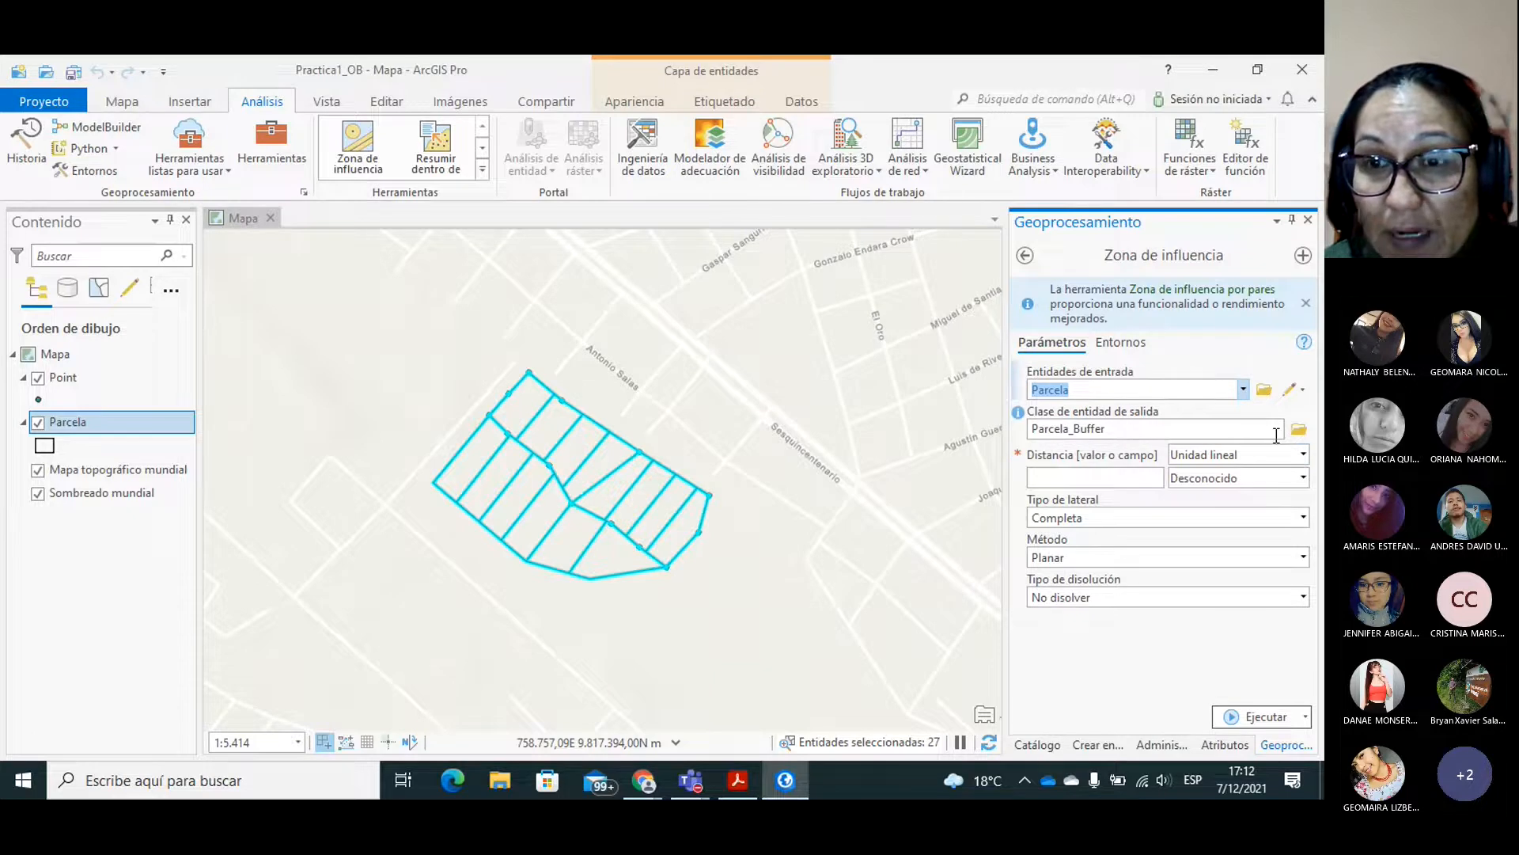
left_click(1121, 429)
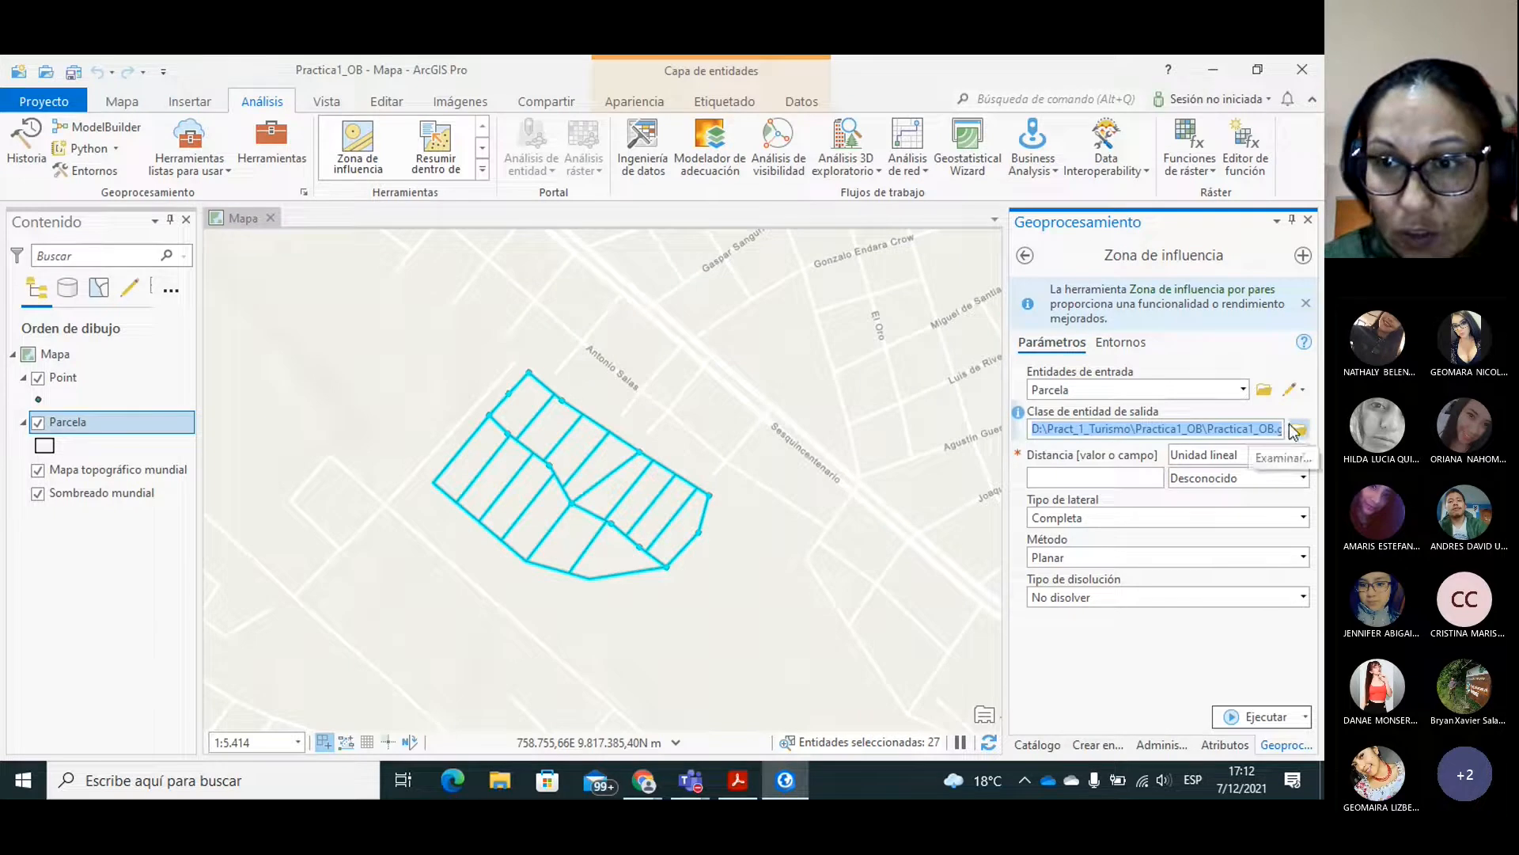
left_click(1221, 426)
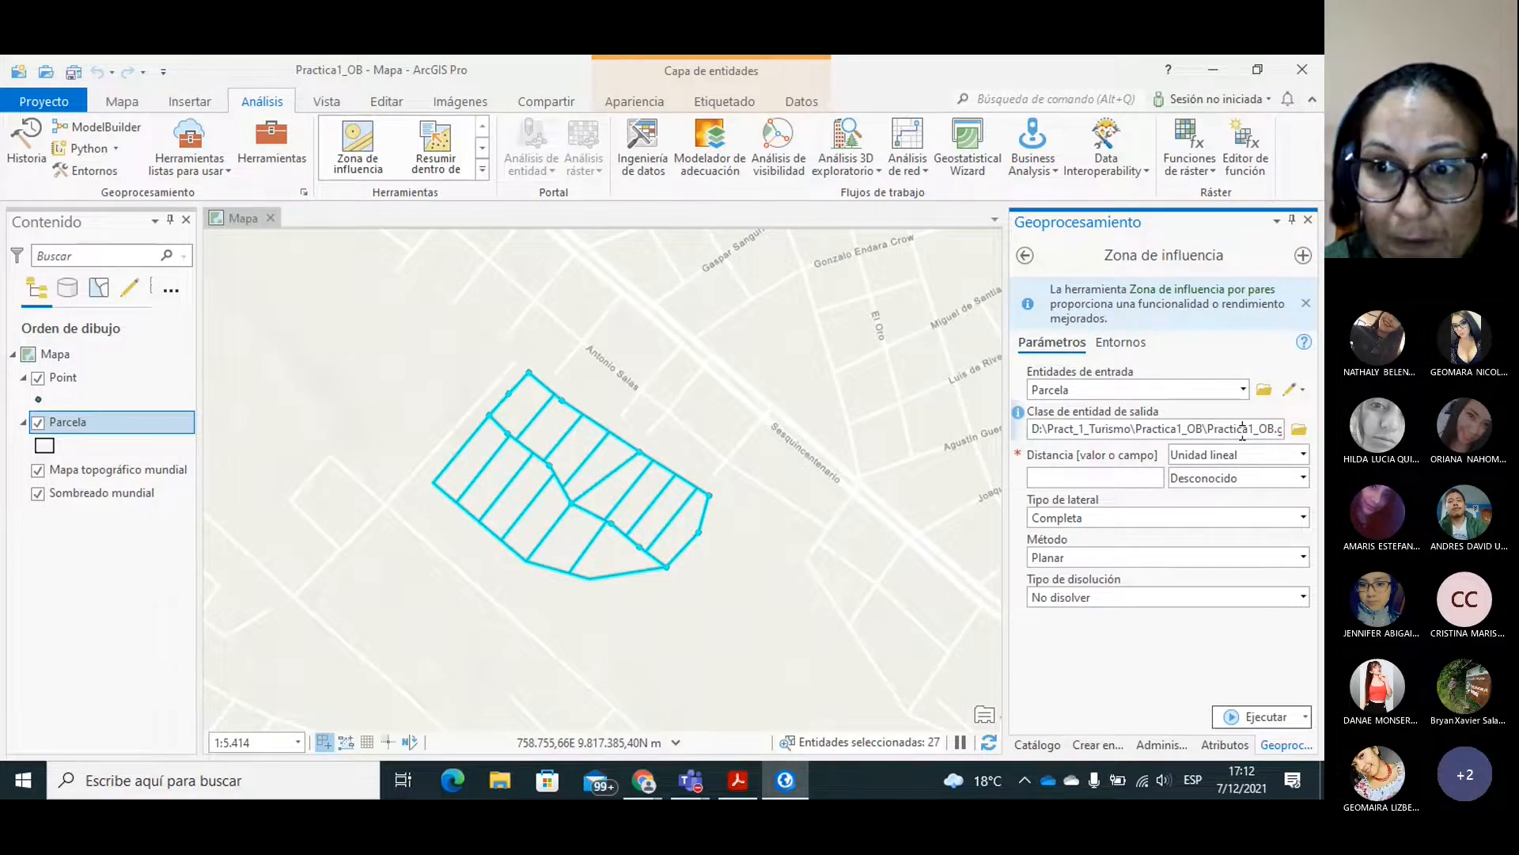
key("Right")
key("Right")
key("Right")
key("Right")
key("Right")
key("Right")
key("Right")
key("Right")
key("Right")
key("Right")
key("Right")
key("Right")
key("Right")
key("Right")
key("Right")
key("Right")
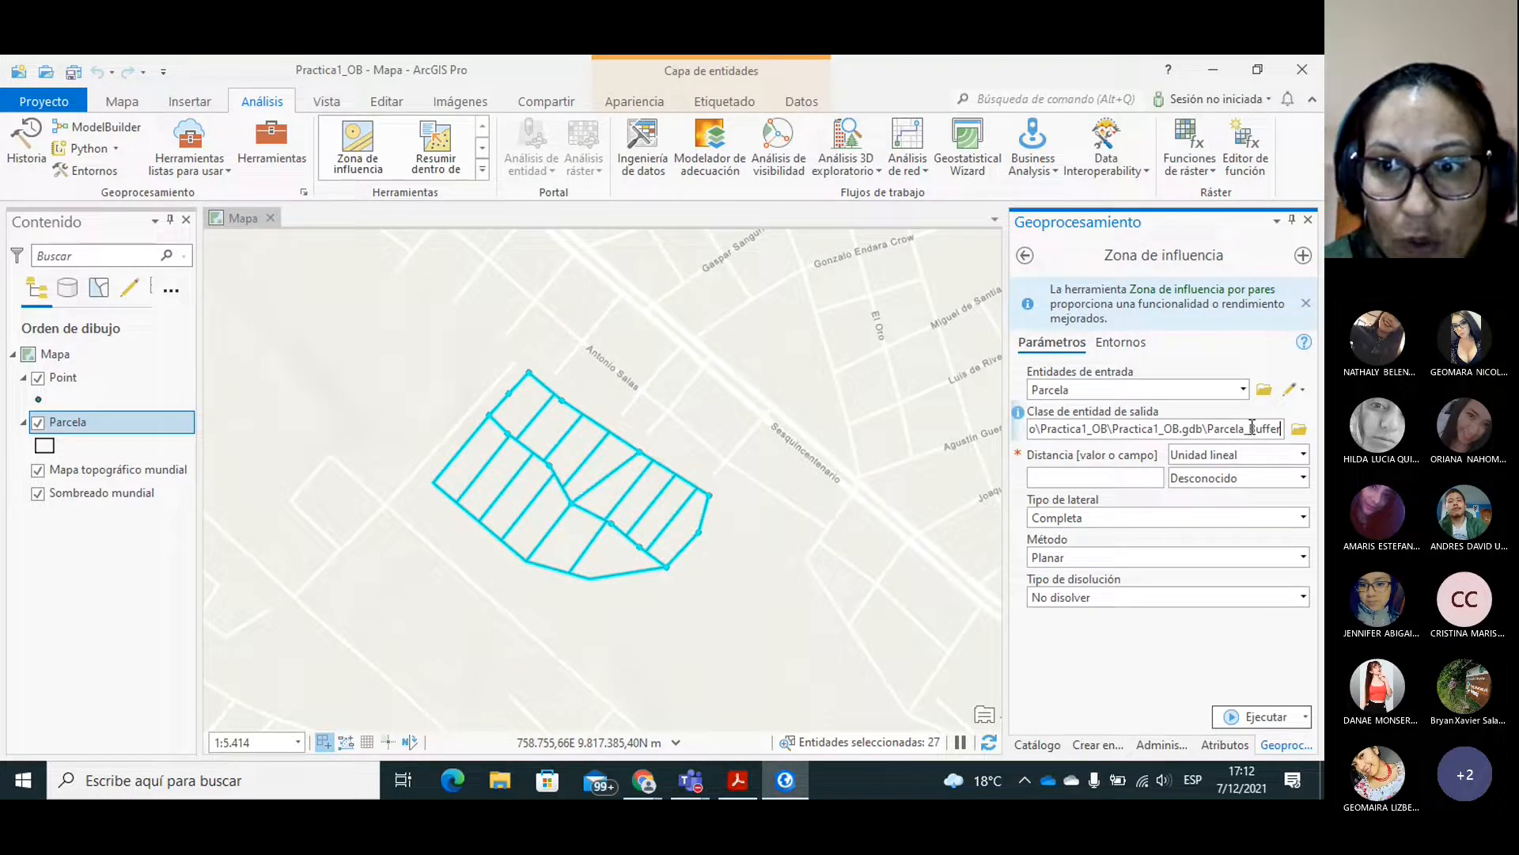
Save the output feature class as Zona_Influe in the Objetos_G dataset of Practica1_OB.gdb.
left_click(1307, 436)
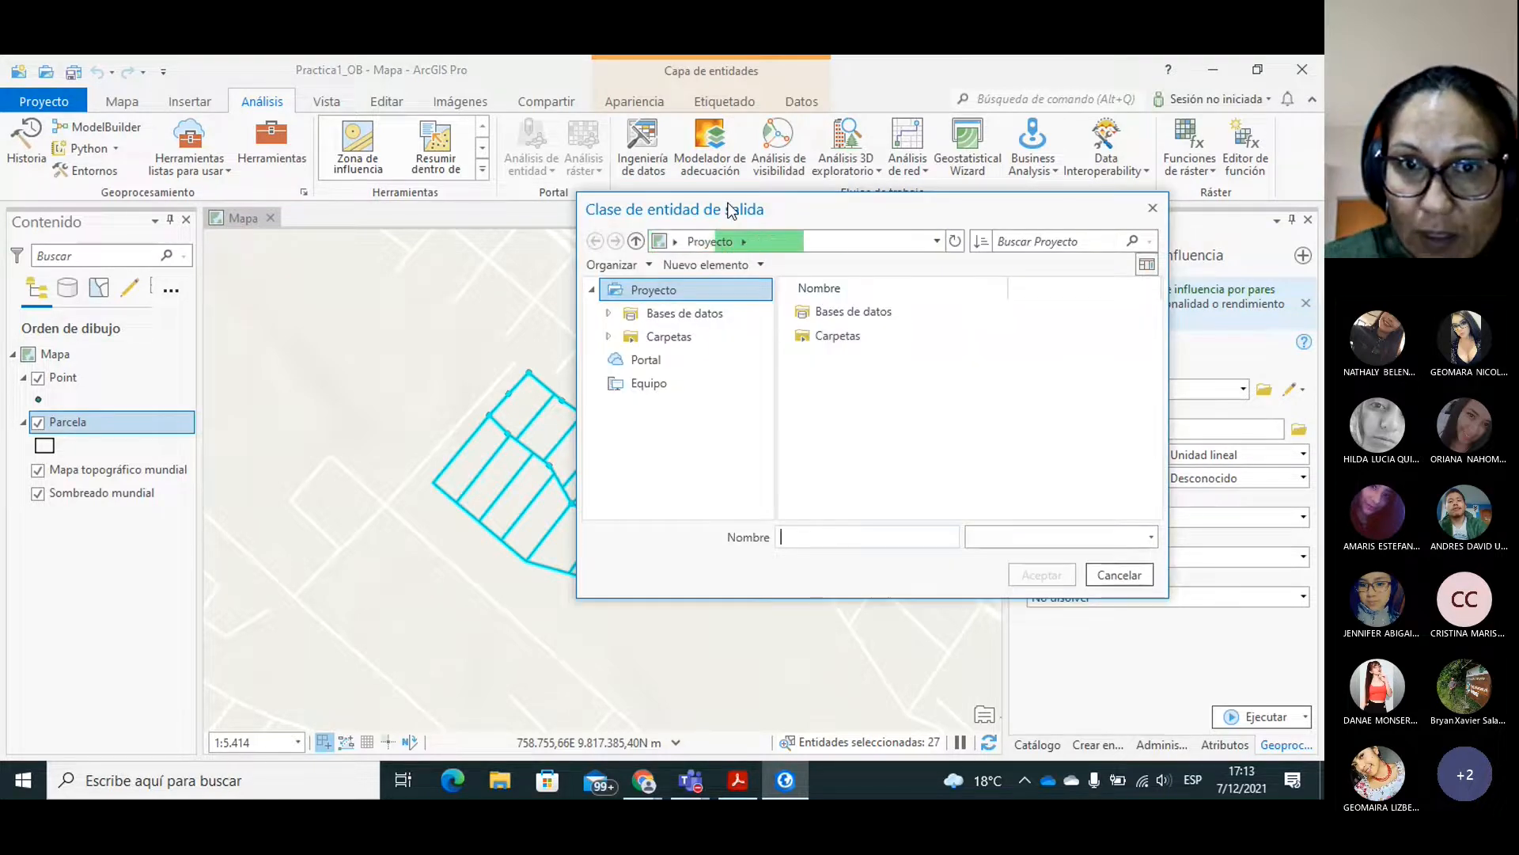
left_click_drag(717, 209, 448, 165)
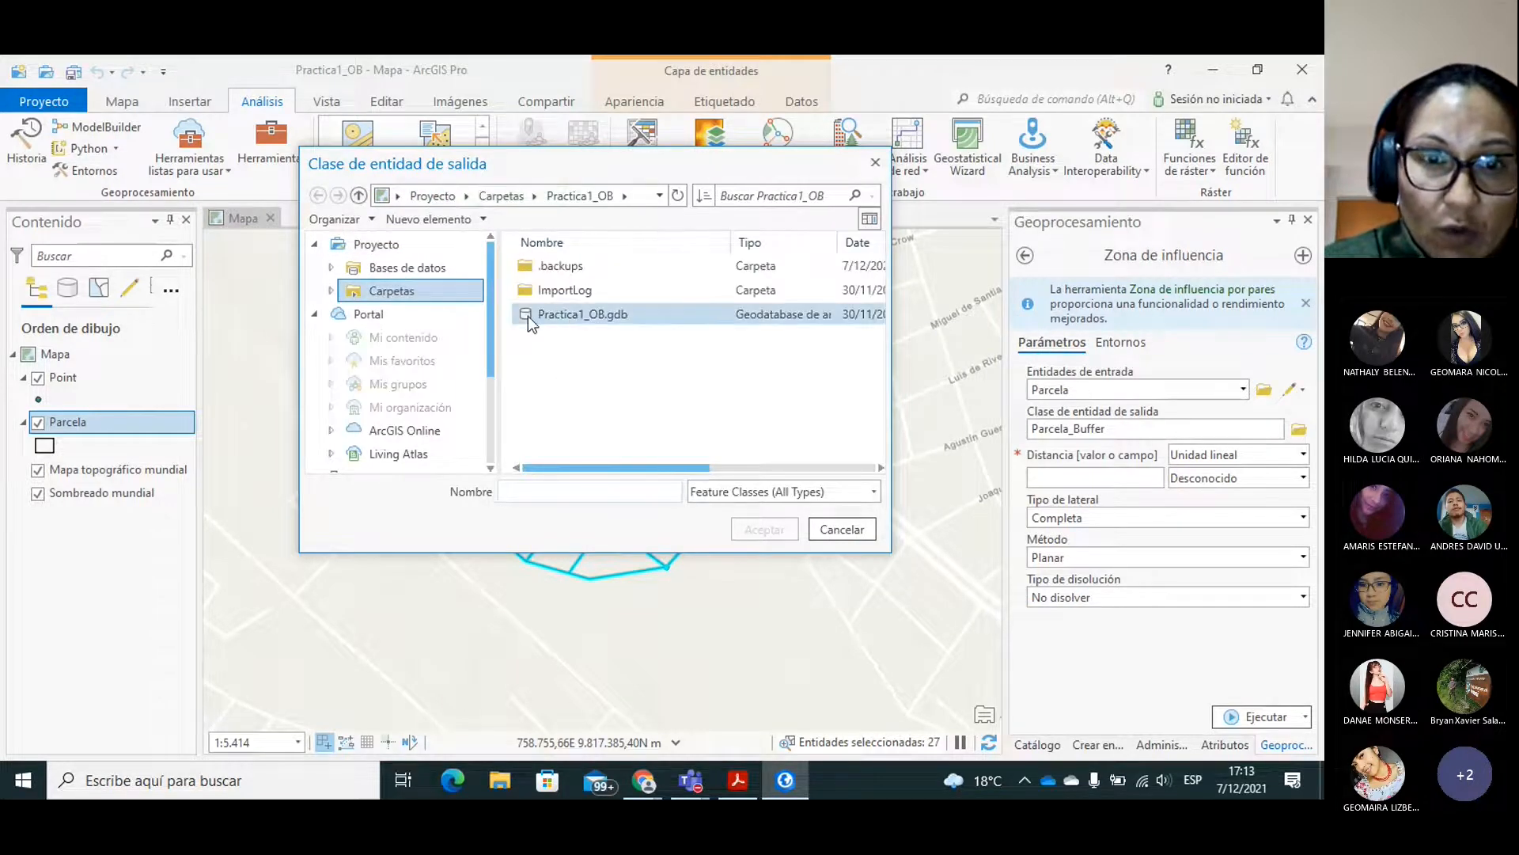
double_click(552, 315)
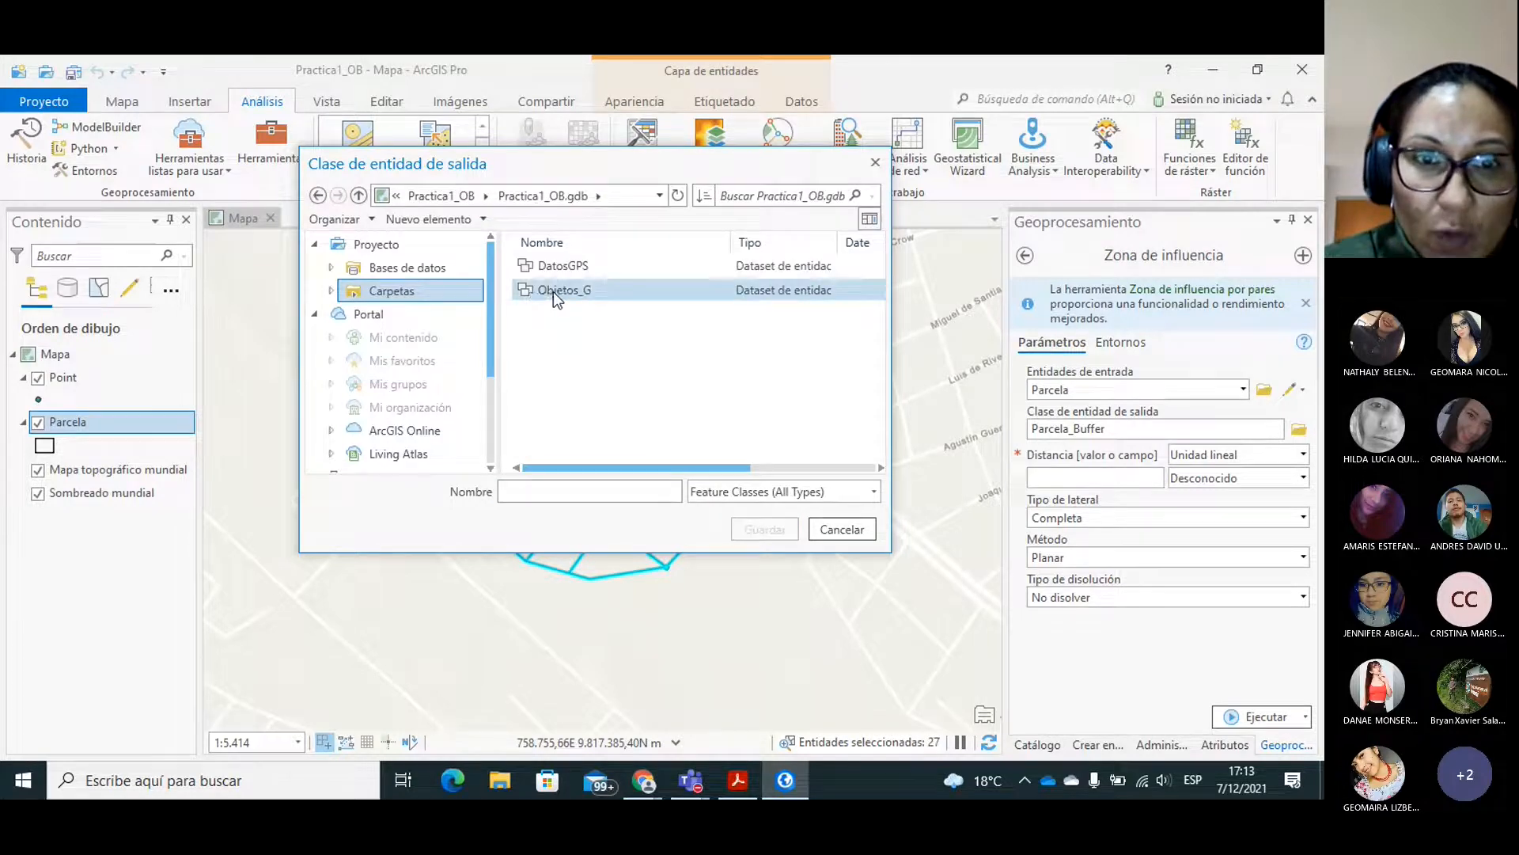
double_click(553, 291)
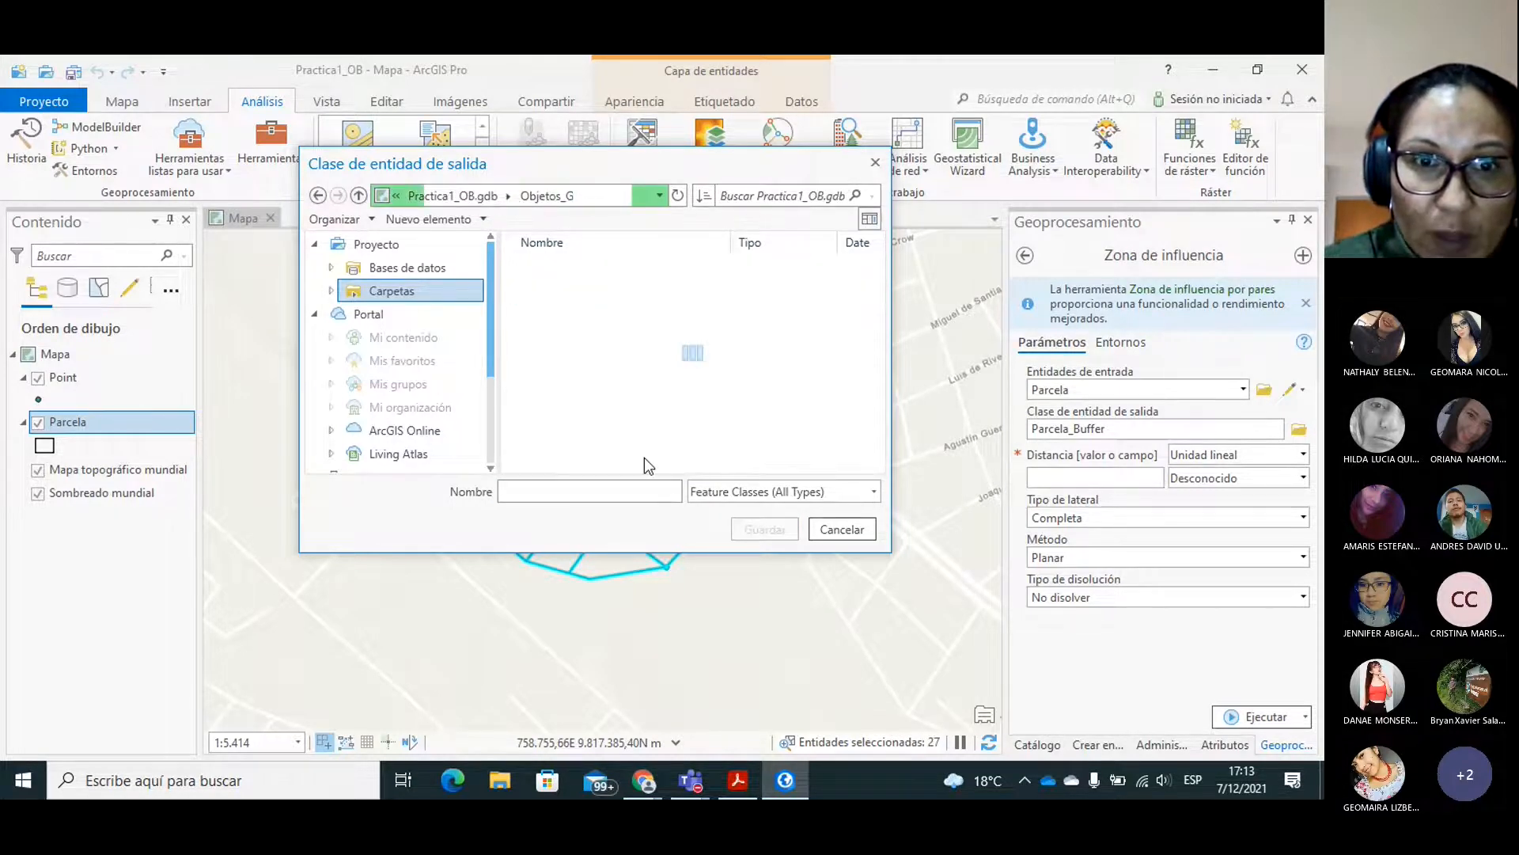
left_click(529, 492)
type("Zon")
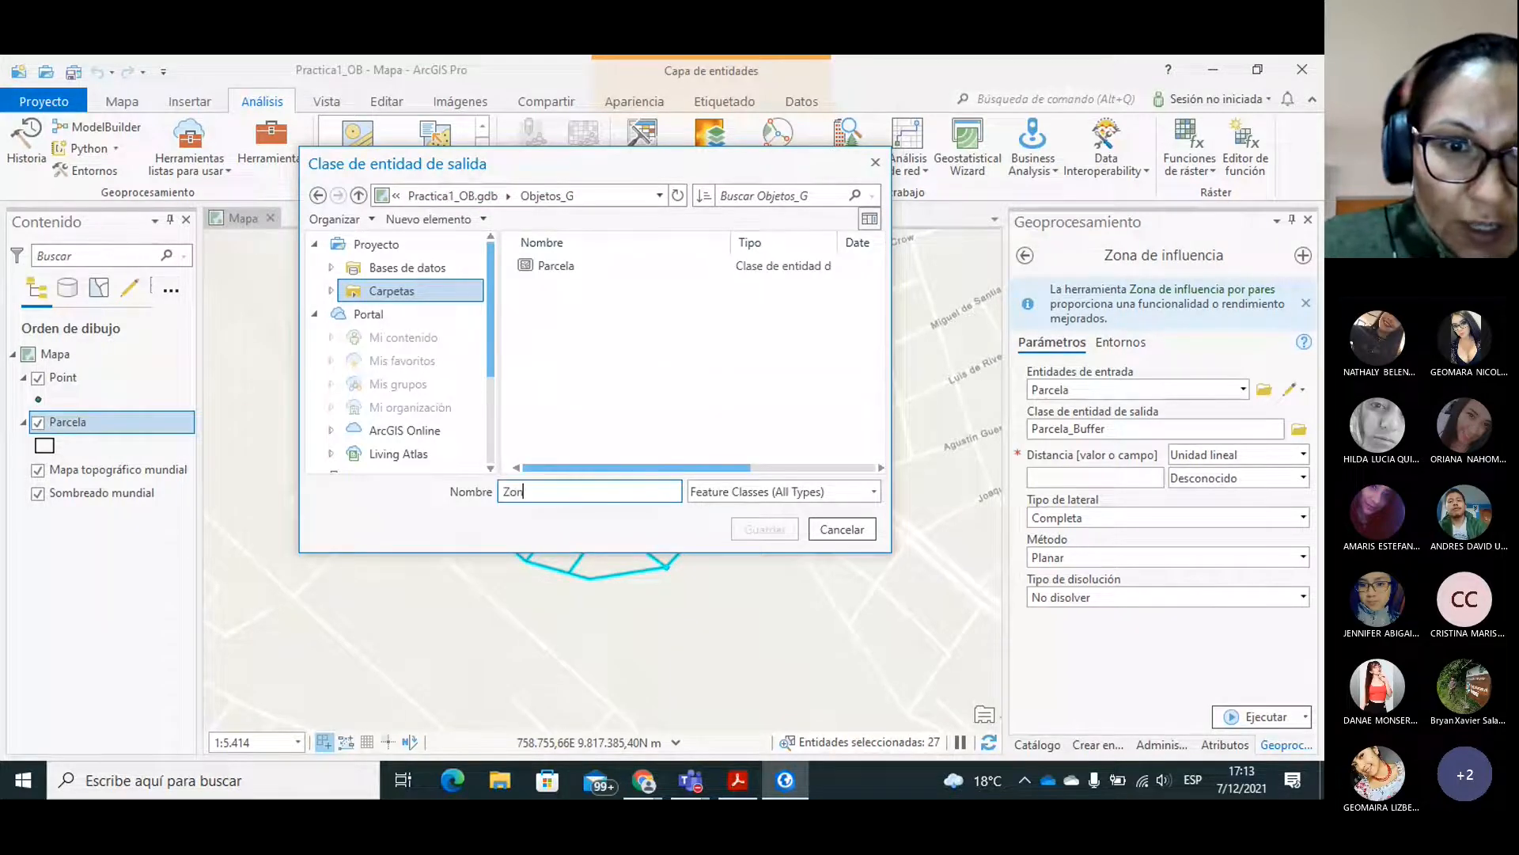
type("a_Infle")
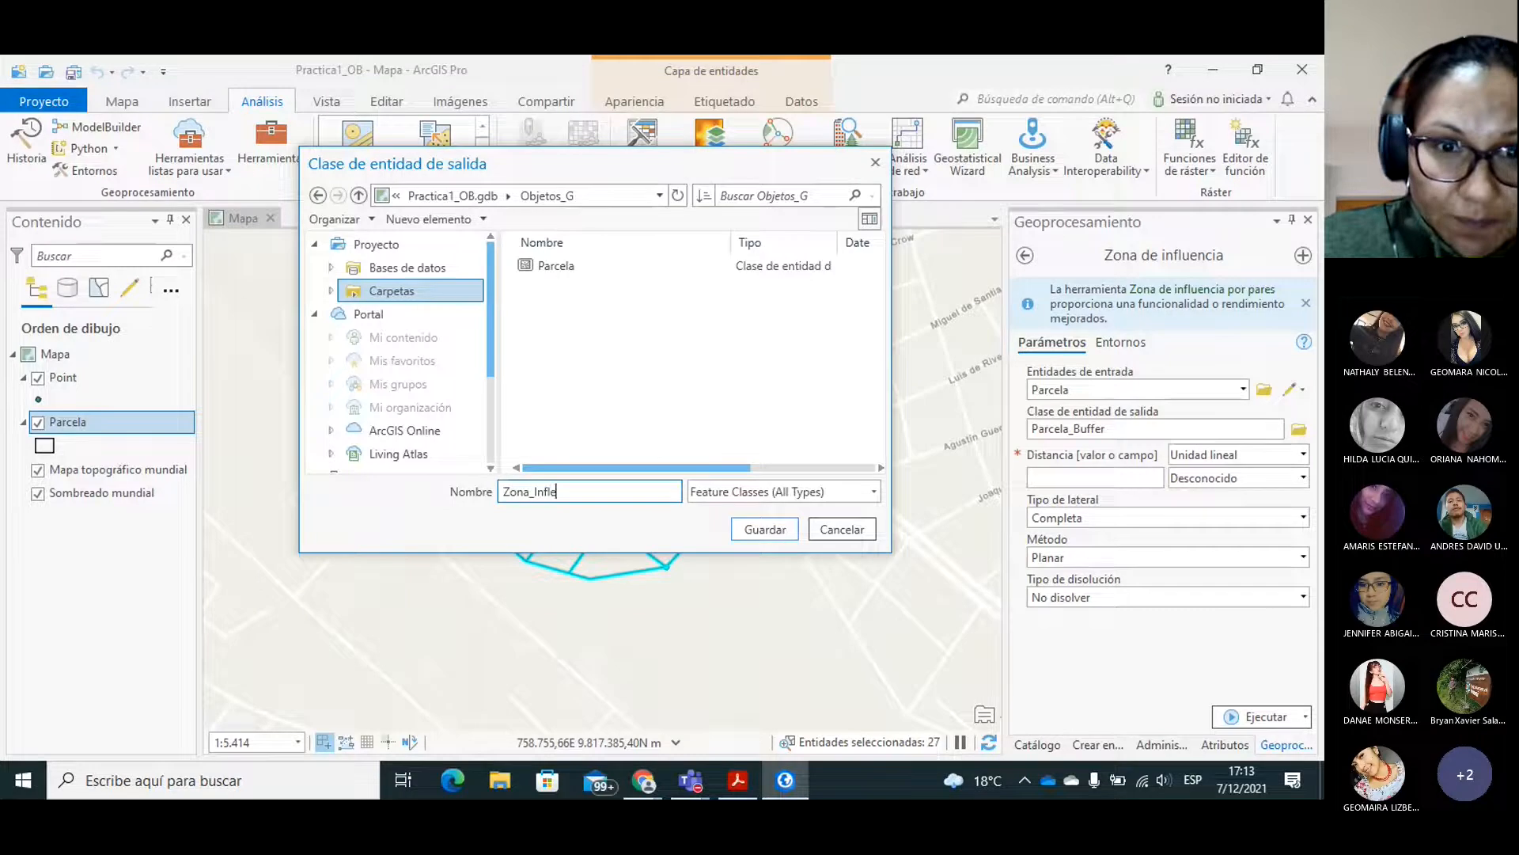
key("BackSpace")
type("ue")
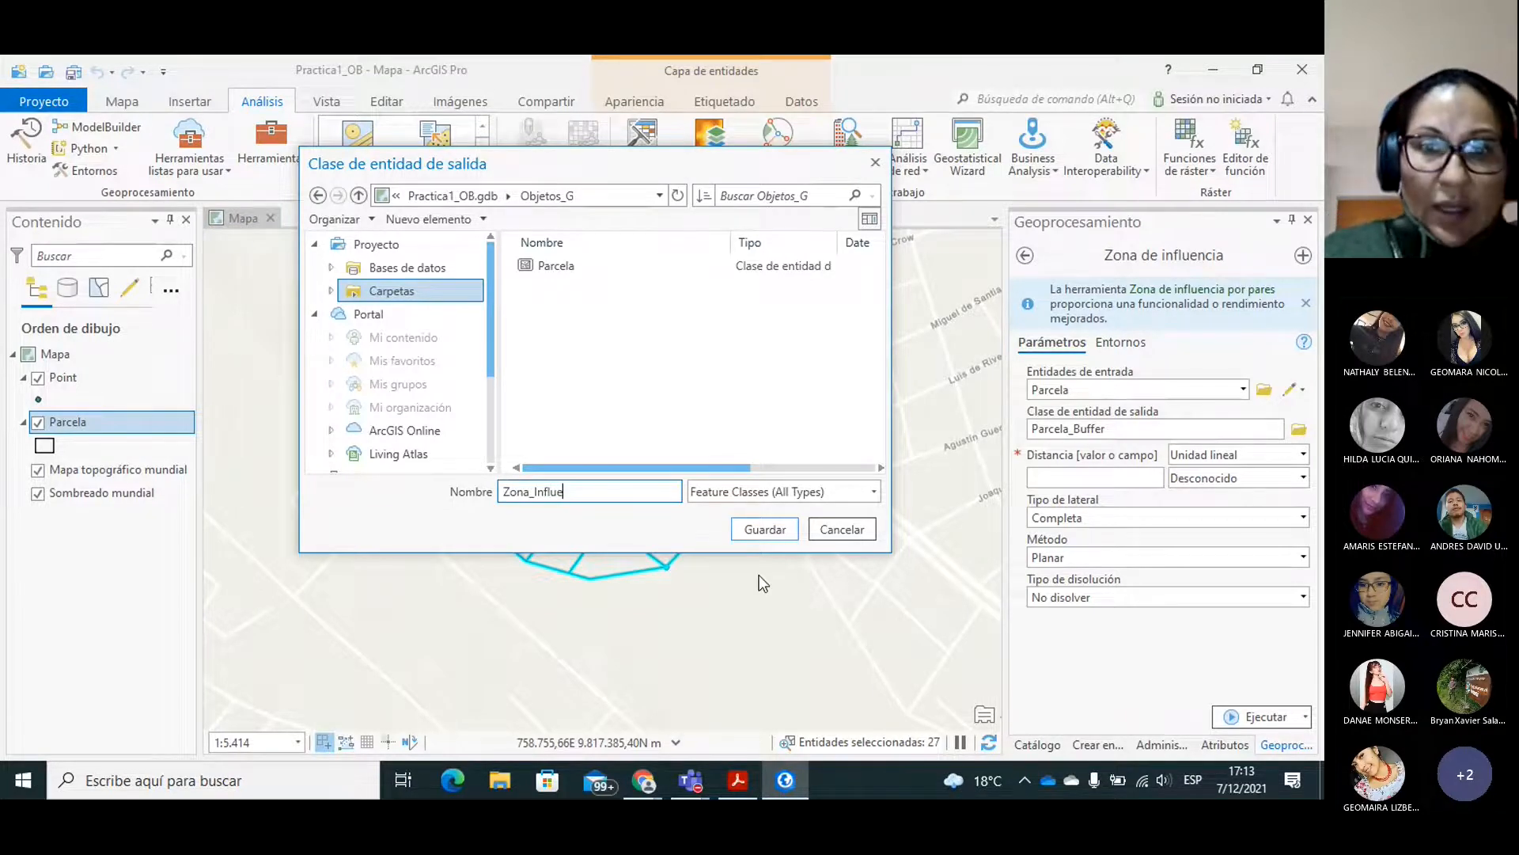
left_click(760, 530)
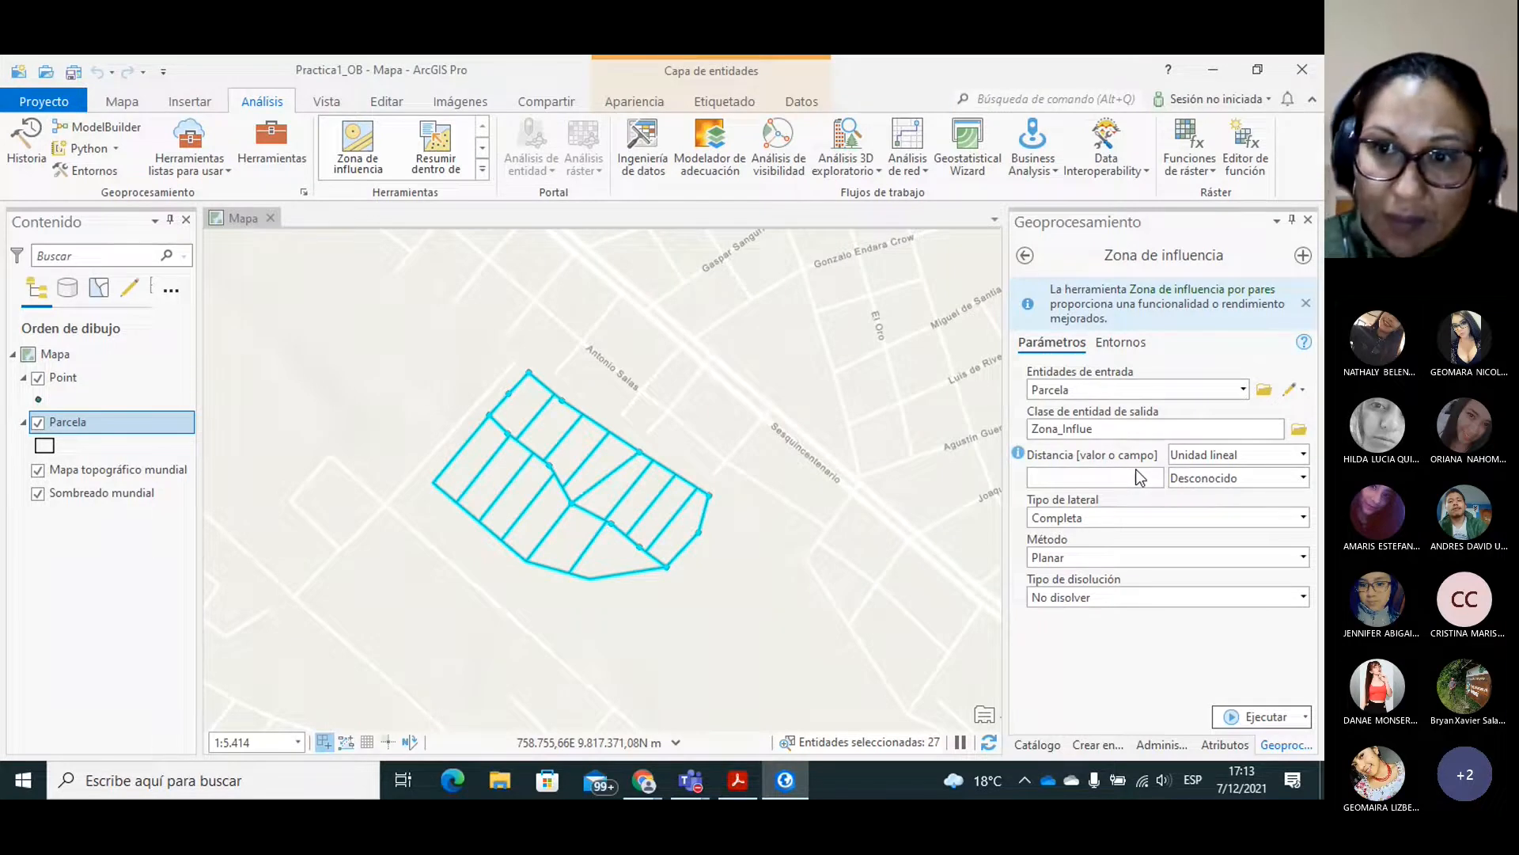
Set the buffer distance to 20 Metros as a linear unit.
left_click(1302, 455)
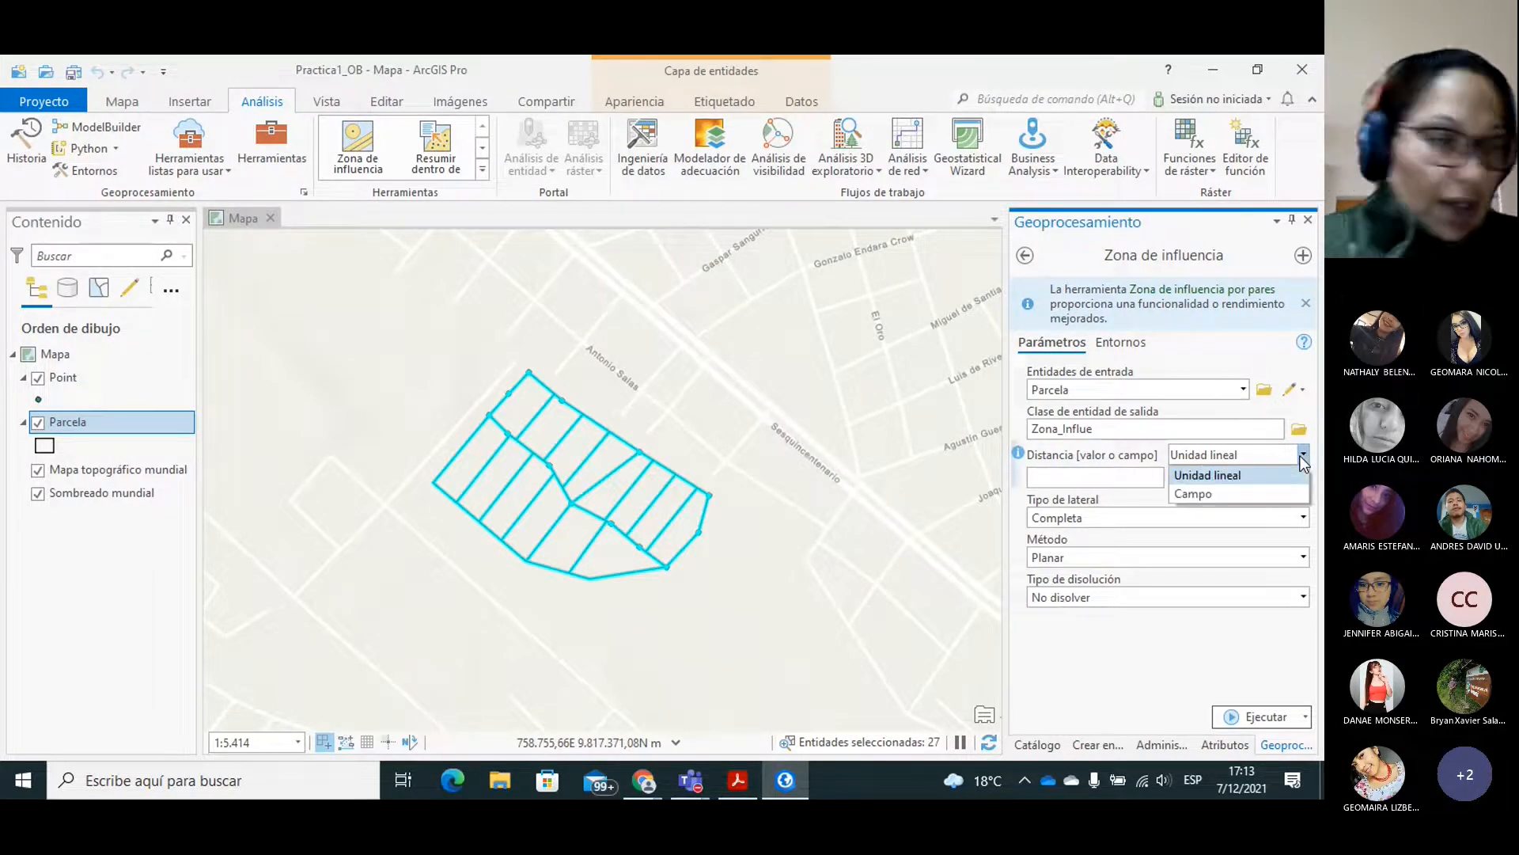
left_click(1120, 474)
left_click(1172, 480)
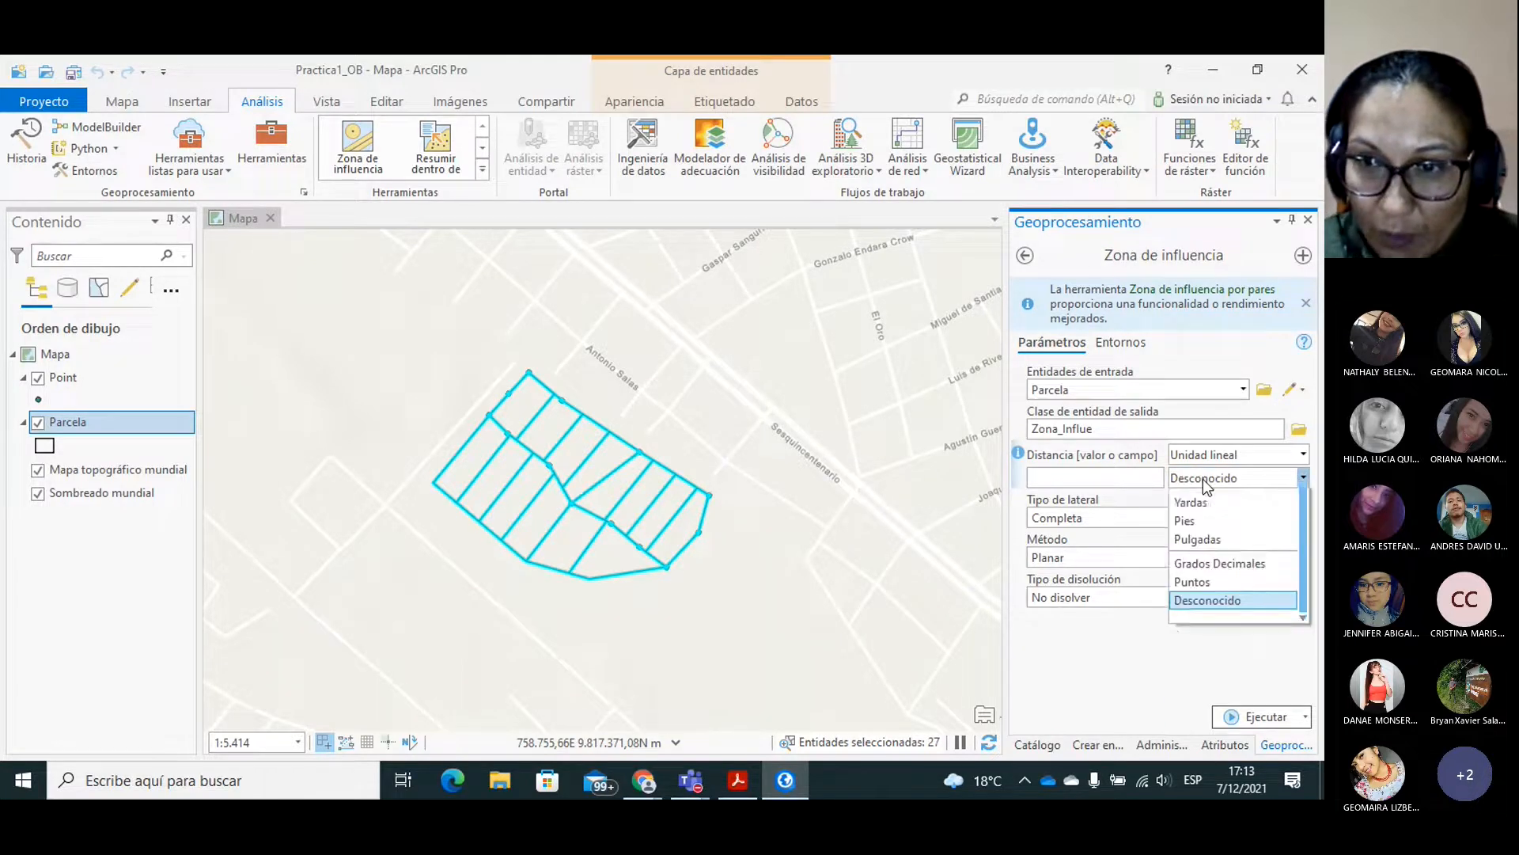
left_click(1197, 505)
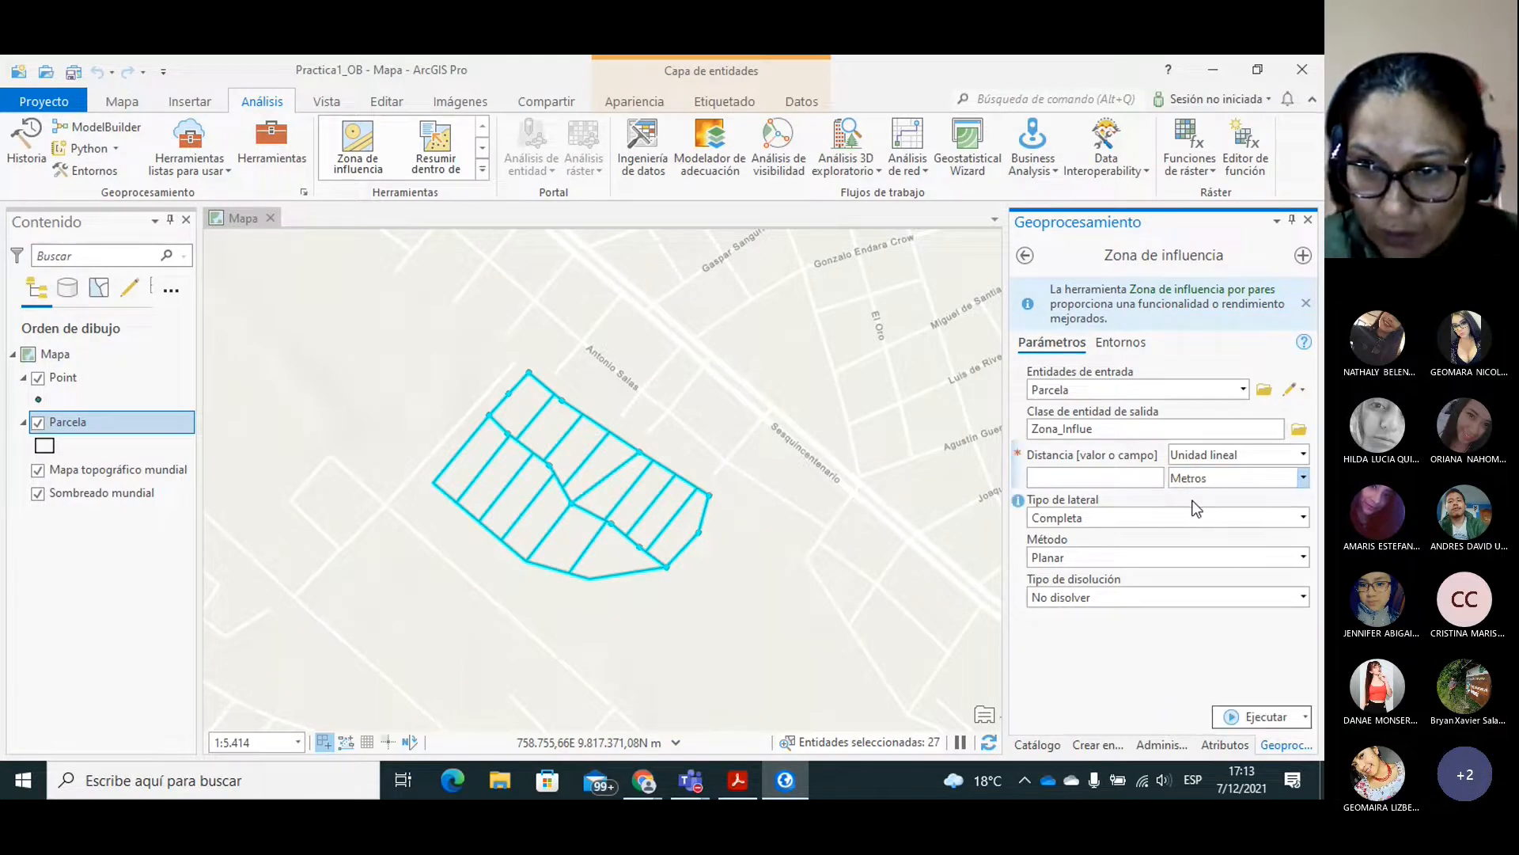
left_click(1130, 478)
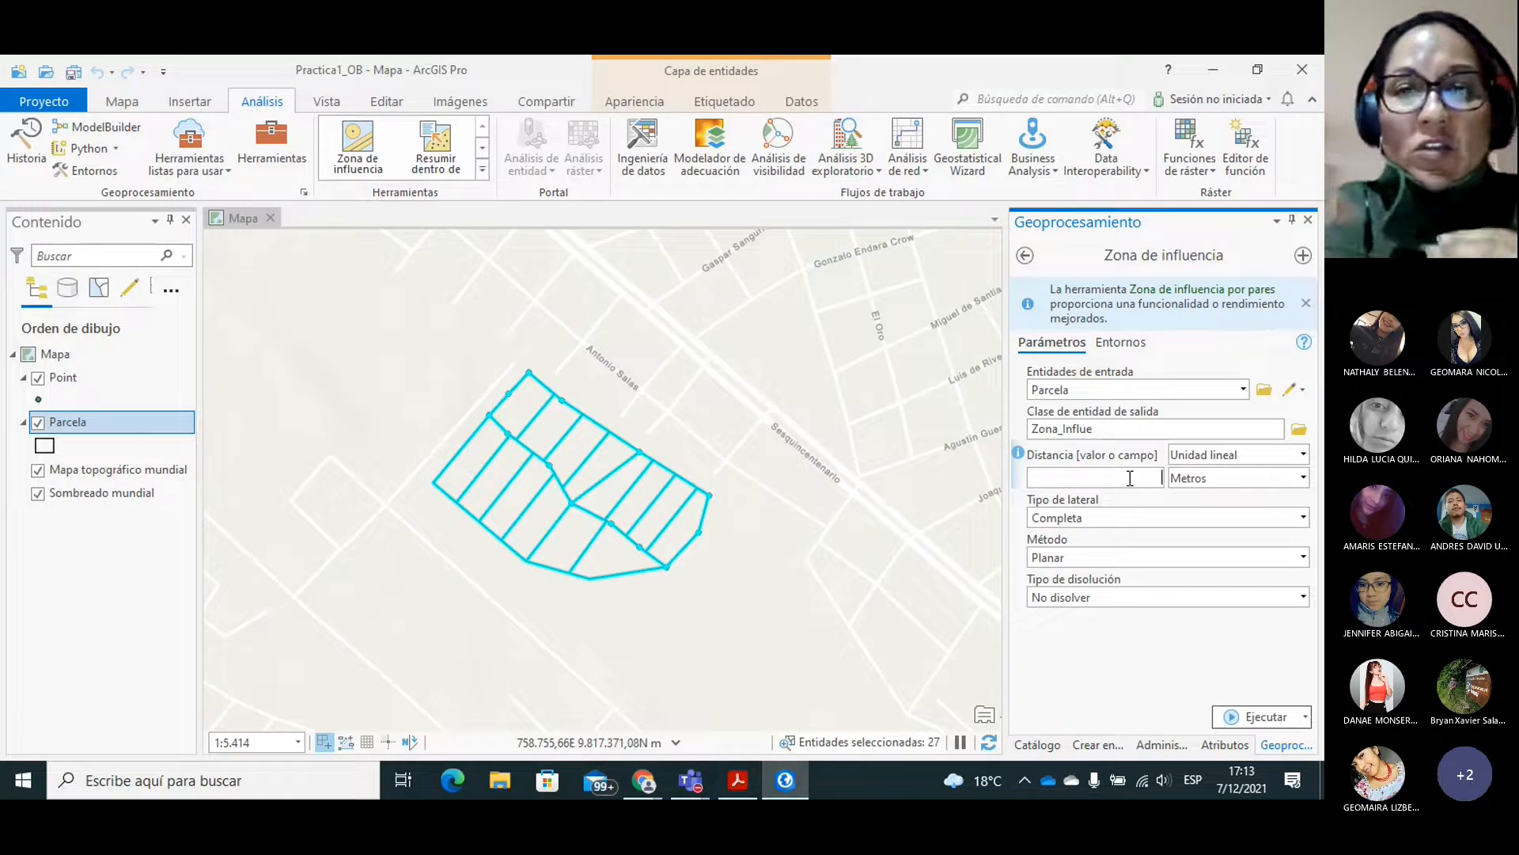
type("20")
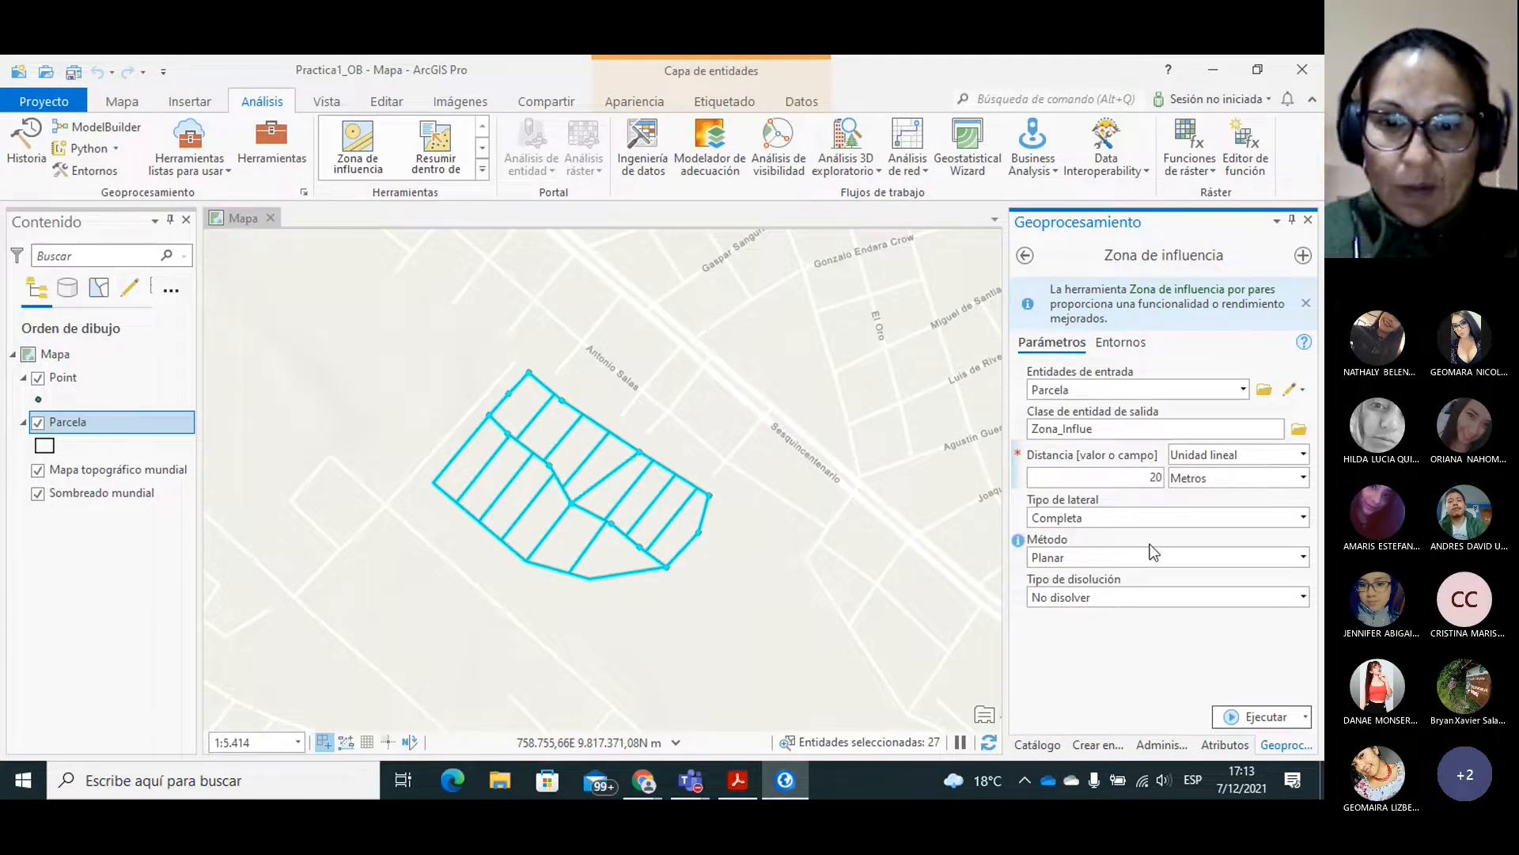
Consult the practice guide, exclude the input polygon from the buffer and set the method to Geodésica (conserva la forma).
left_click(738, 782)
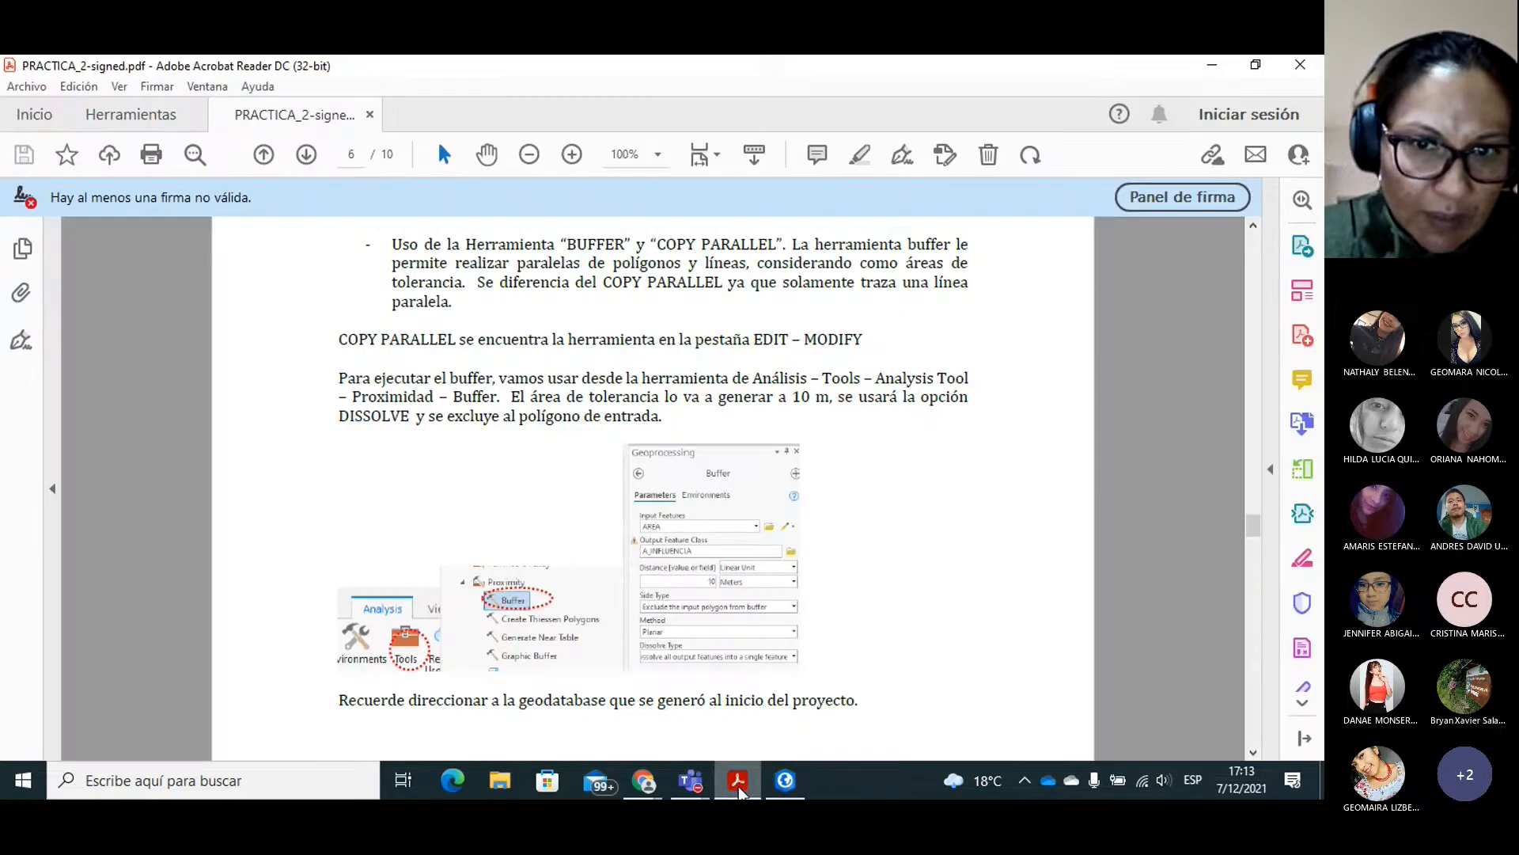
left_click(784, 783)
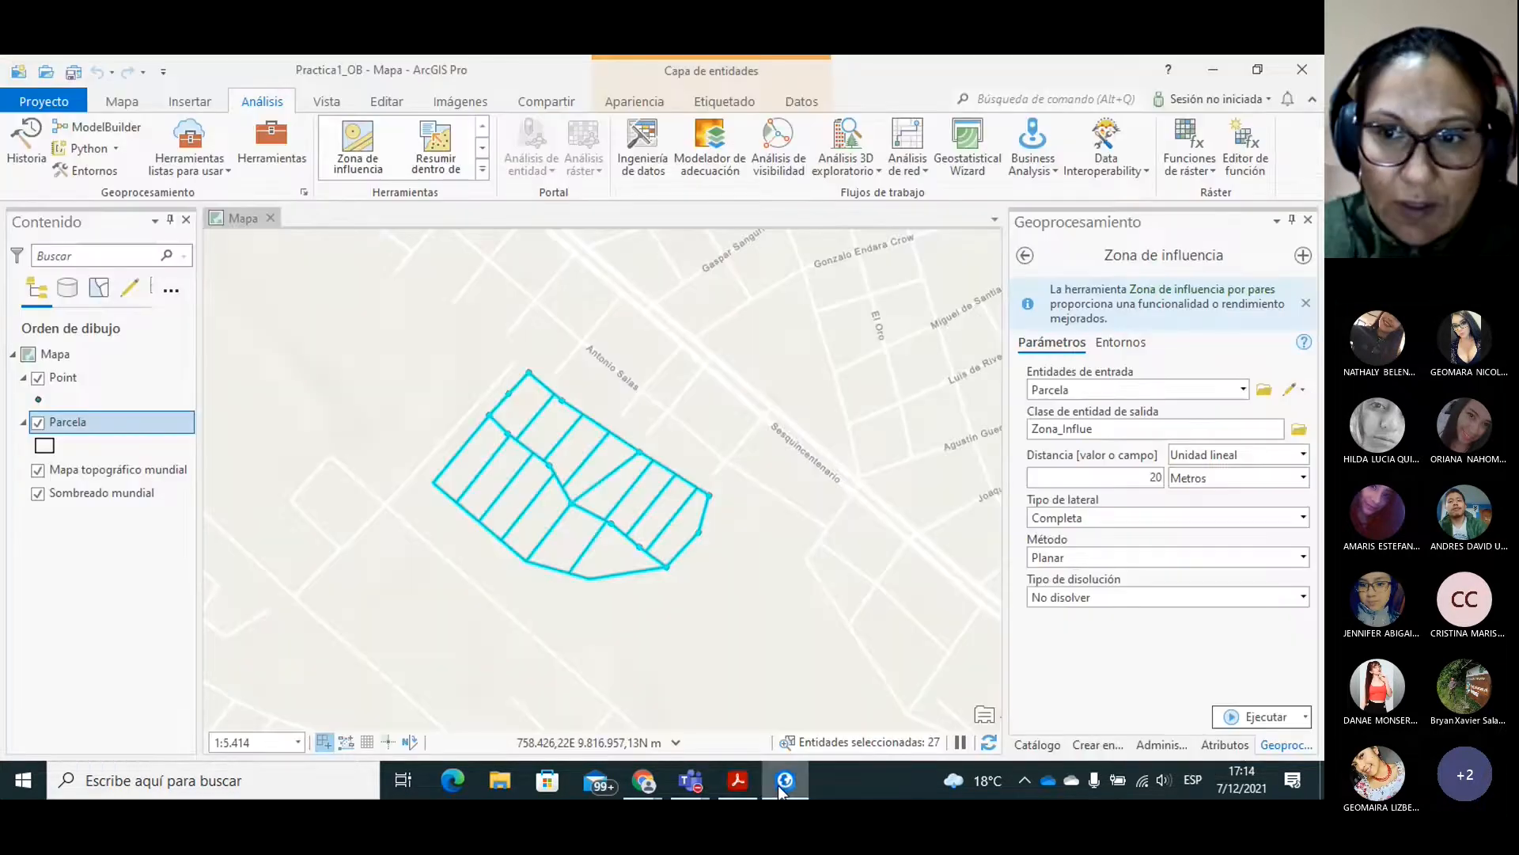
left_click(738, 782)
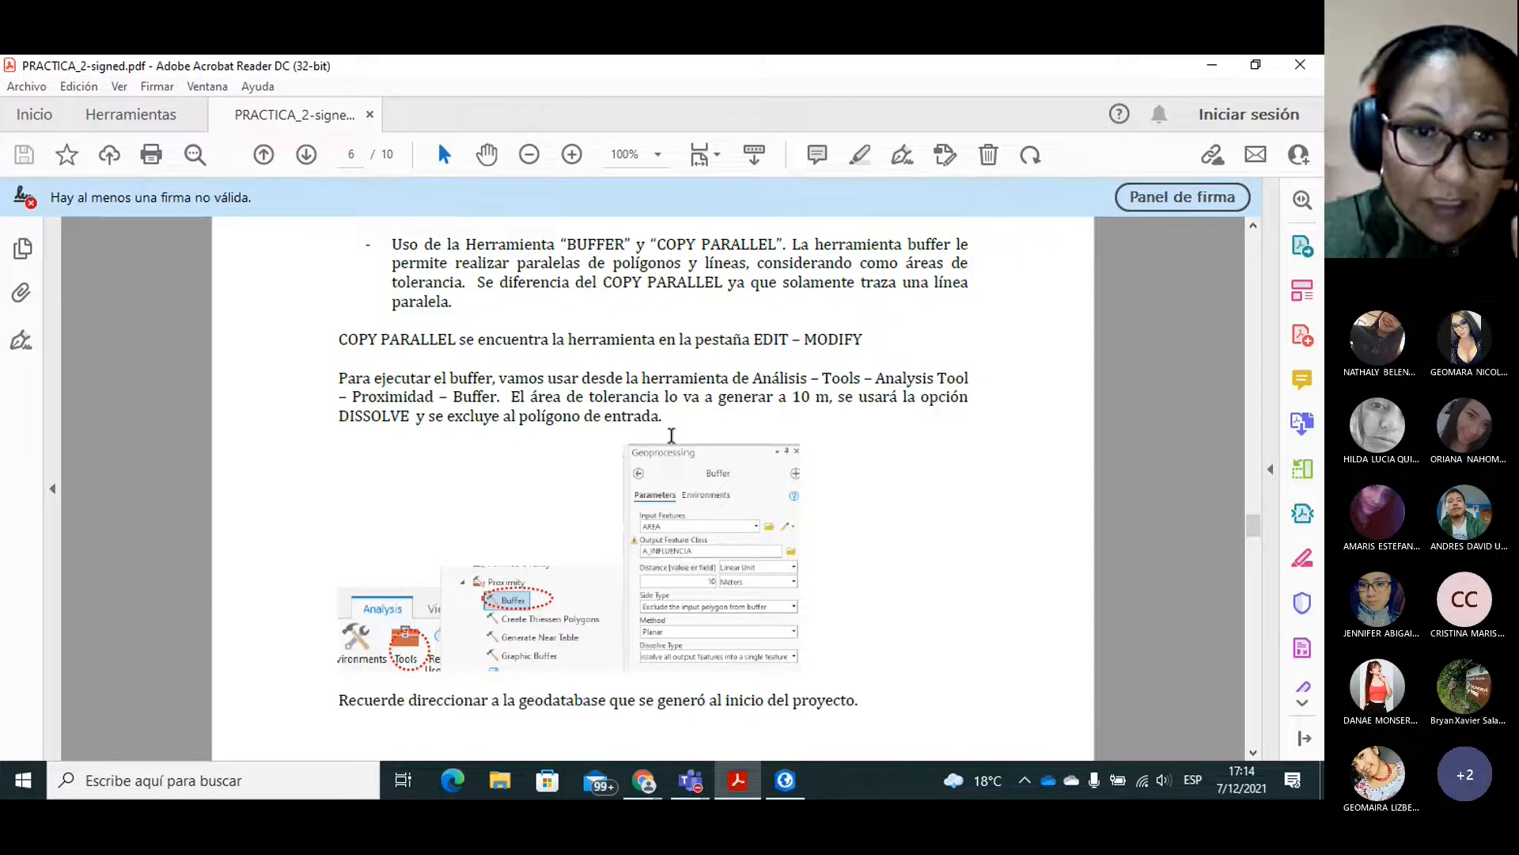
left_click(791, 783)
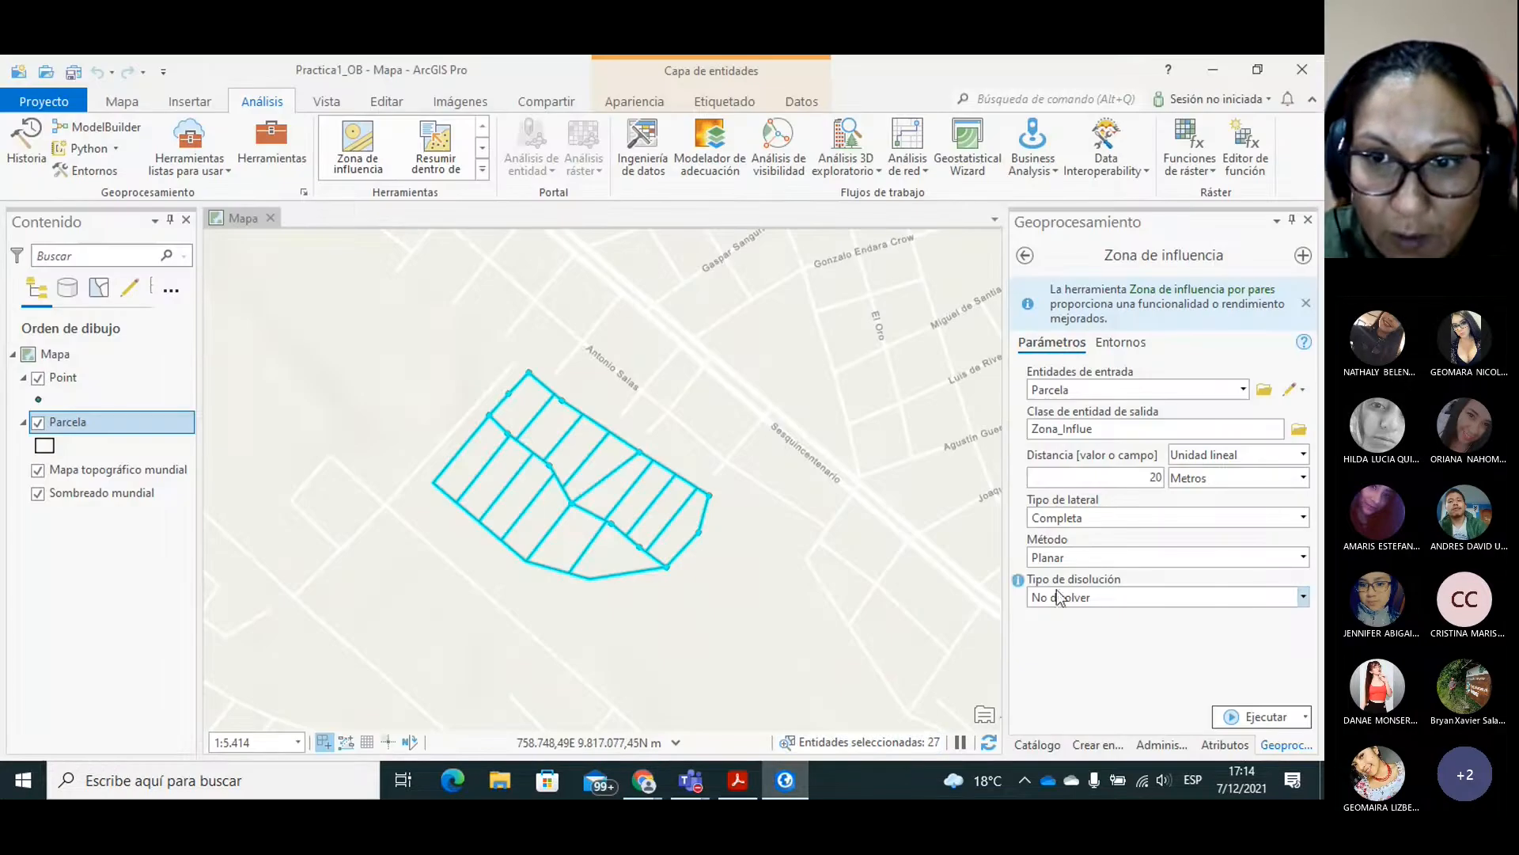
left_click(1303, 518)
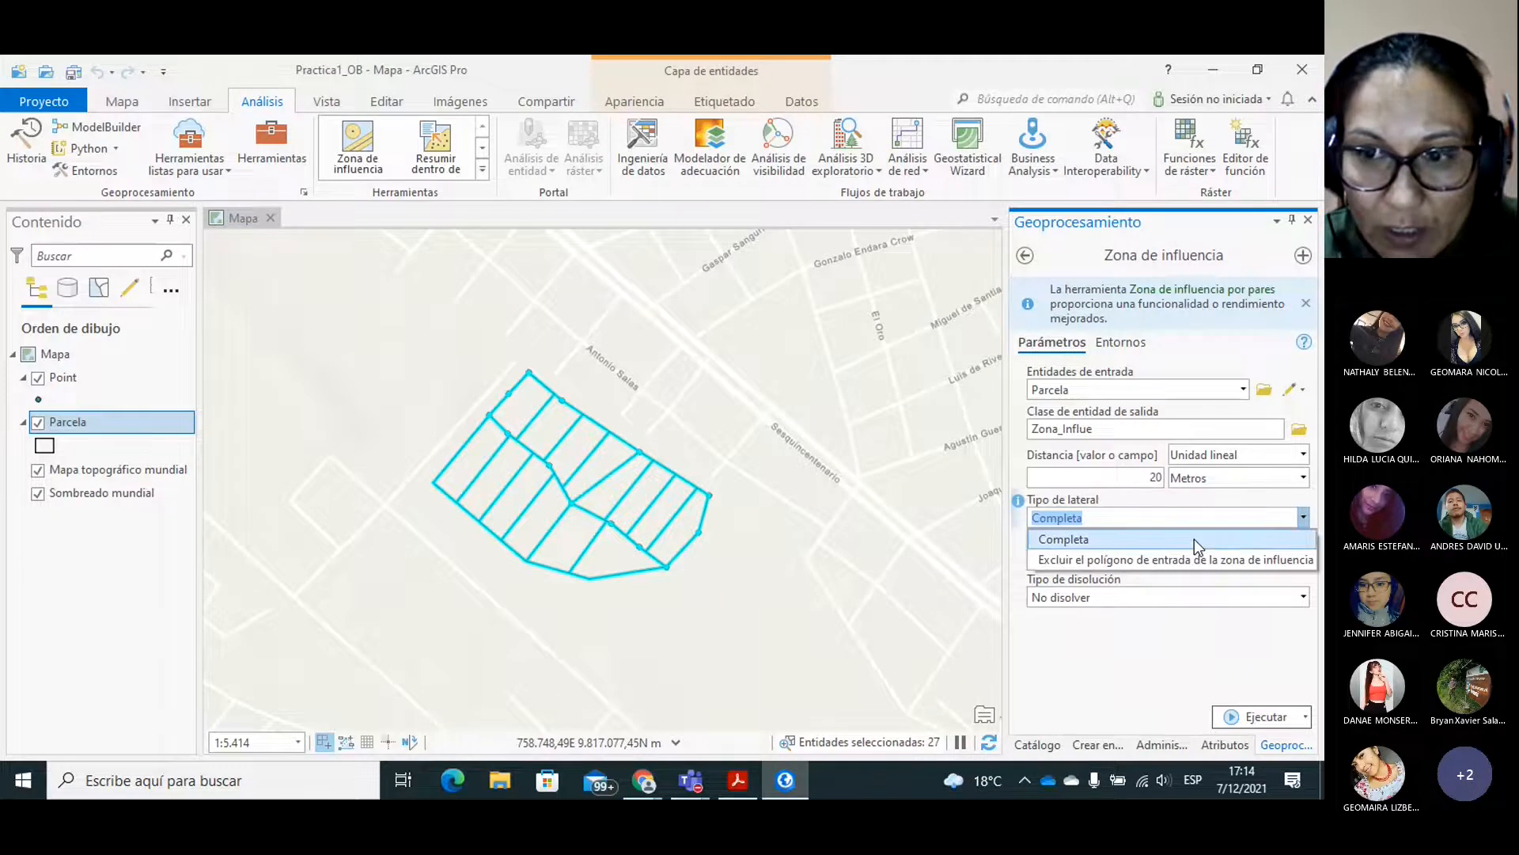
left_click(1195, 560)
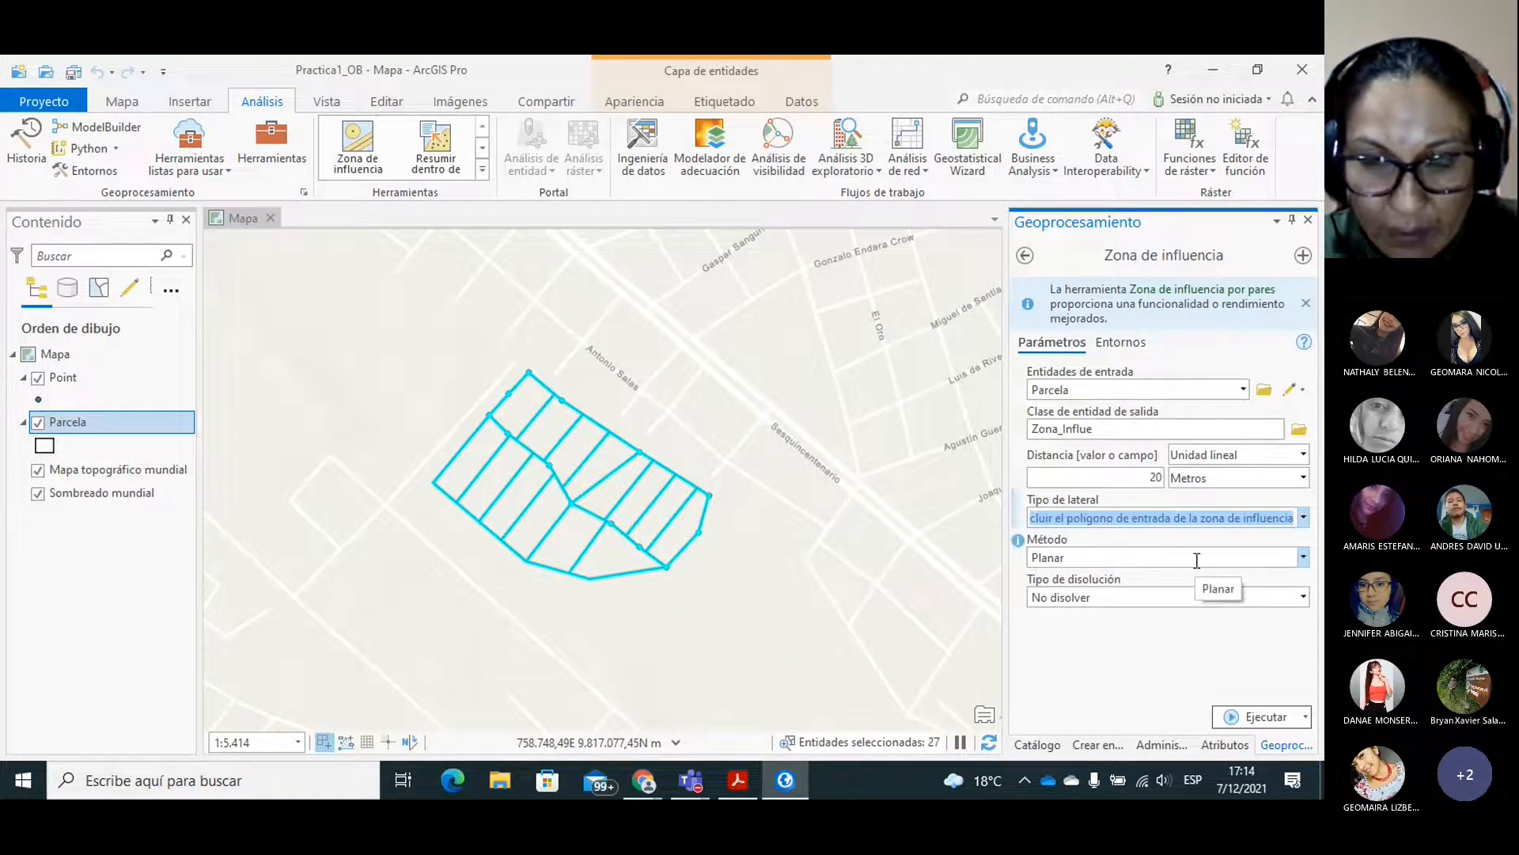
left_click(1306, 558)
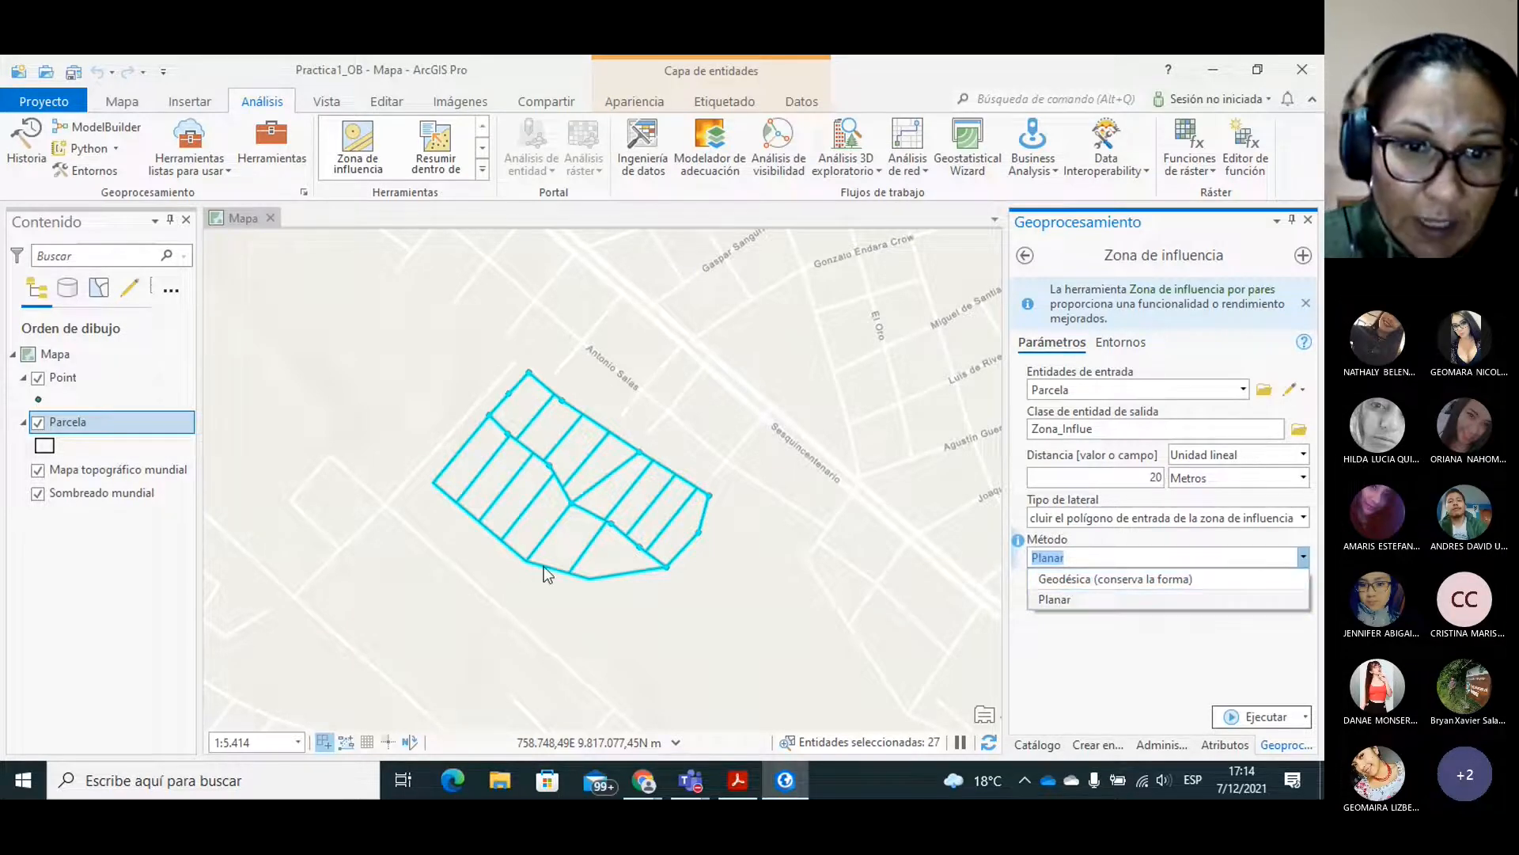
left_click(1149, 579)
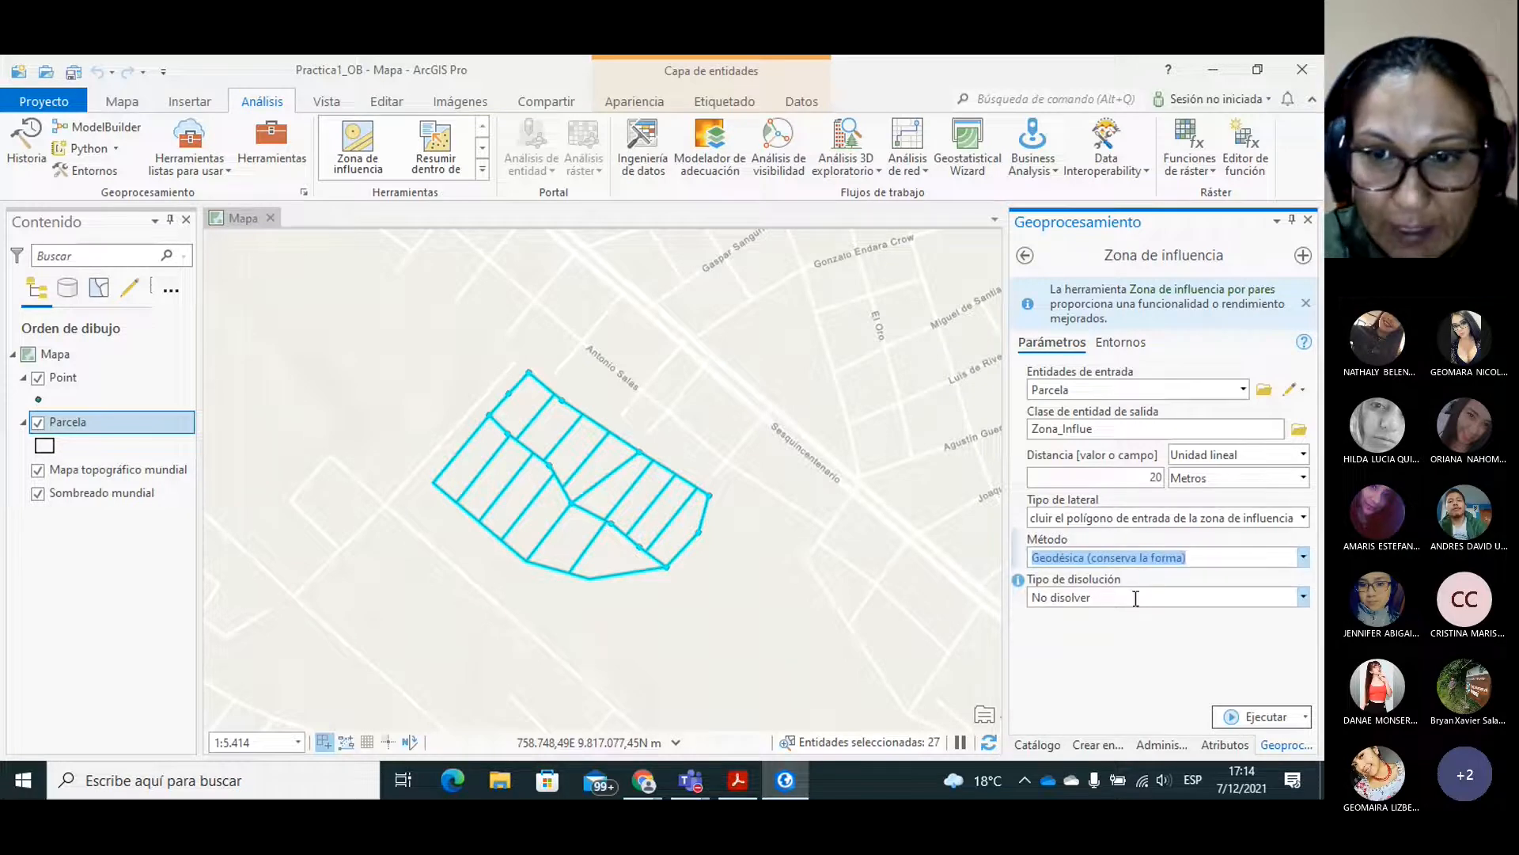
Recheck the guide's dissolve setting, choose to dissolve all output features into a single feature and run the buffer tool.
left_click(735, 782)
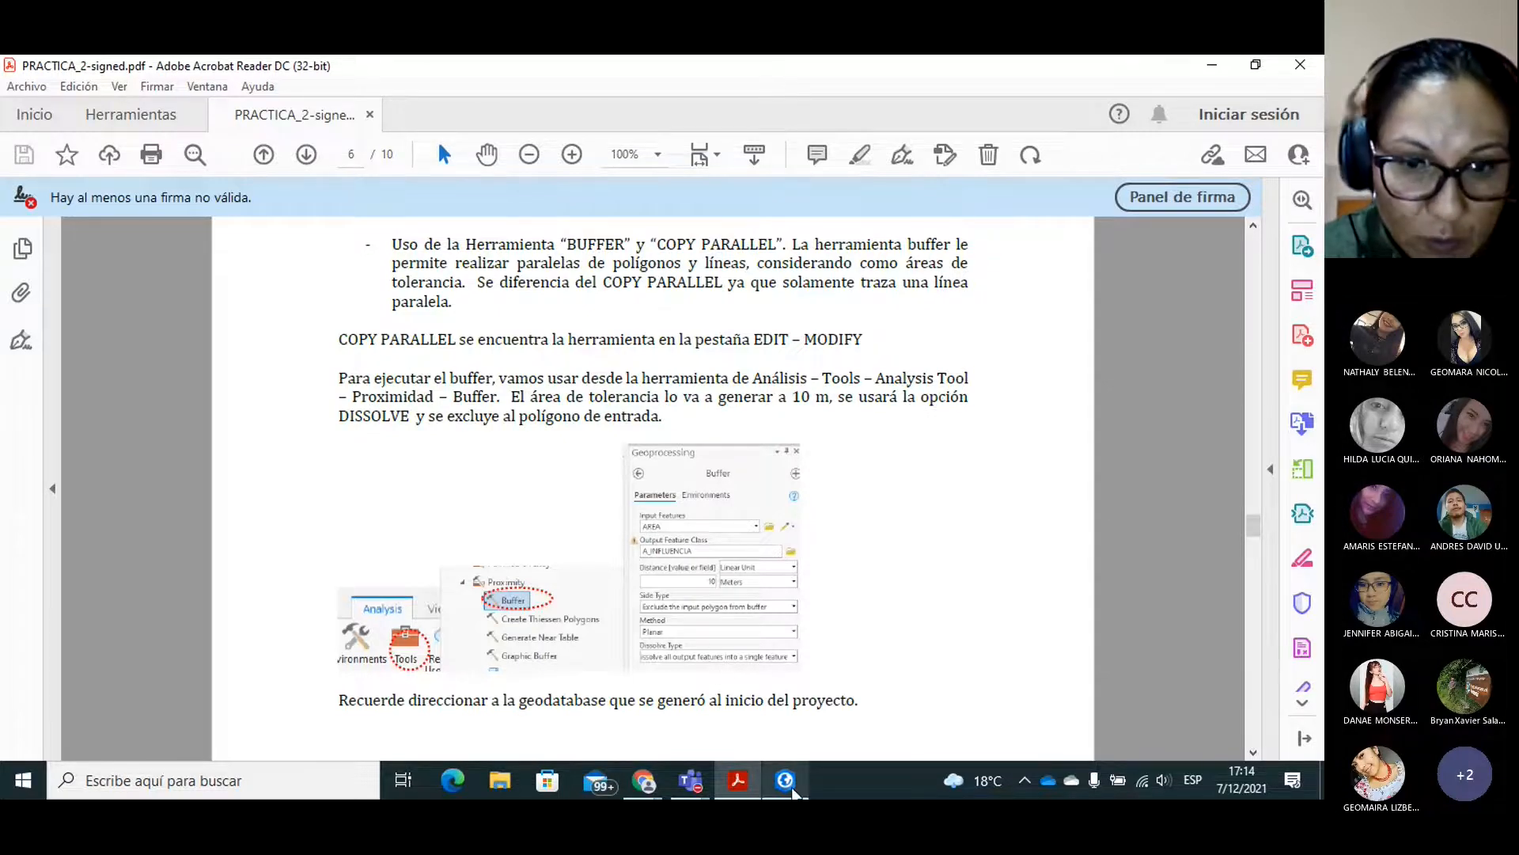
left_click(788, 782)
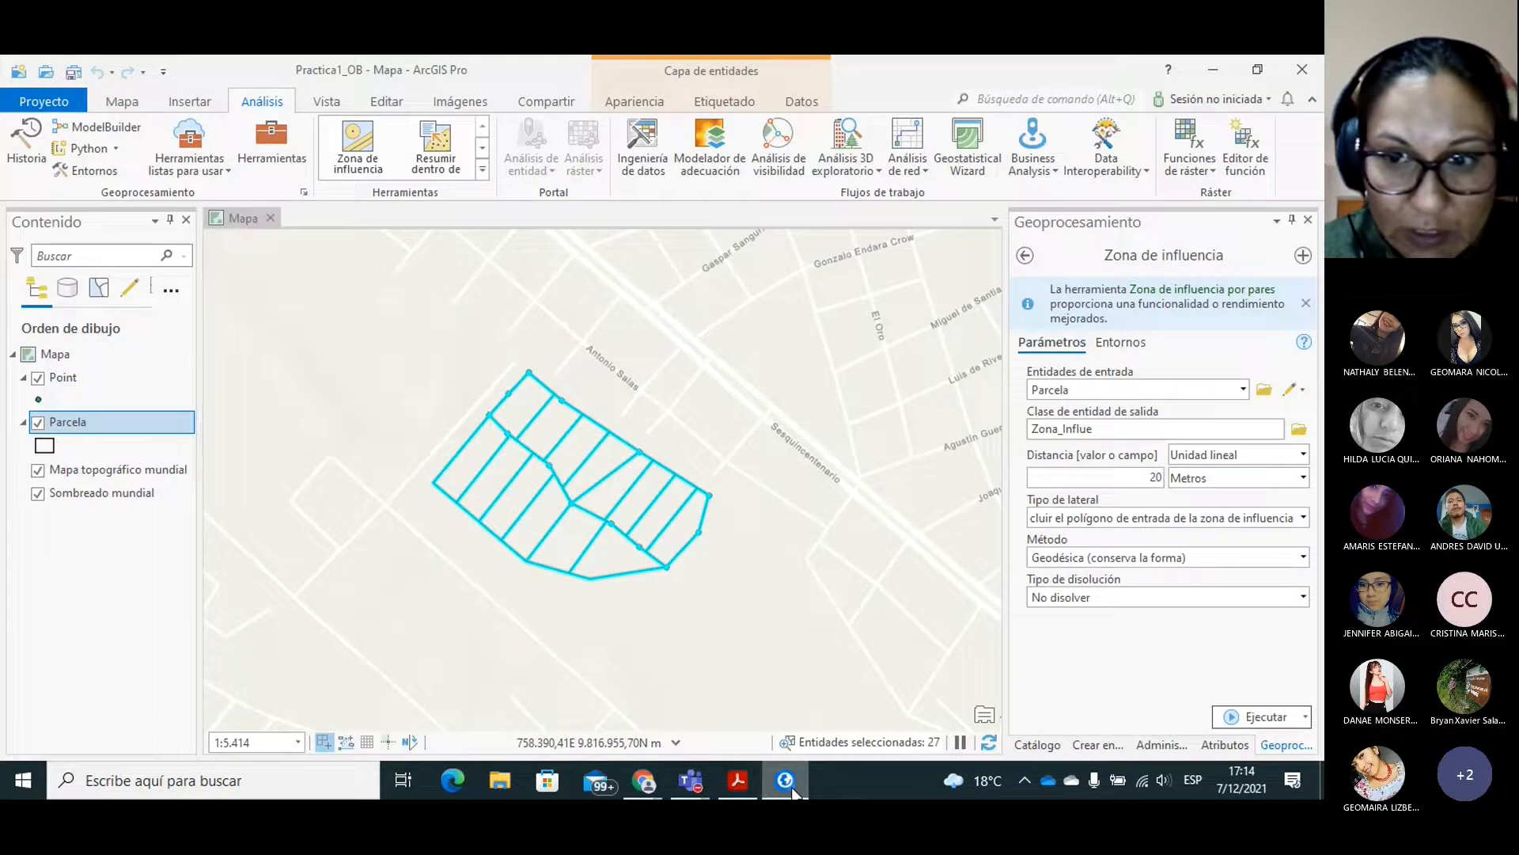
left_click(1304, 597)
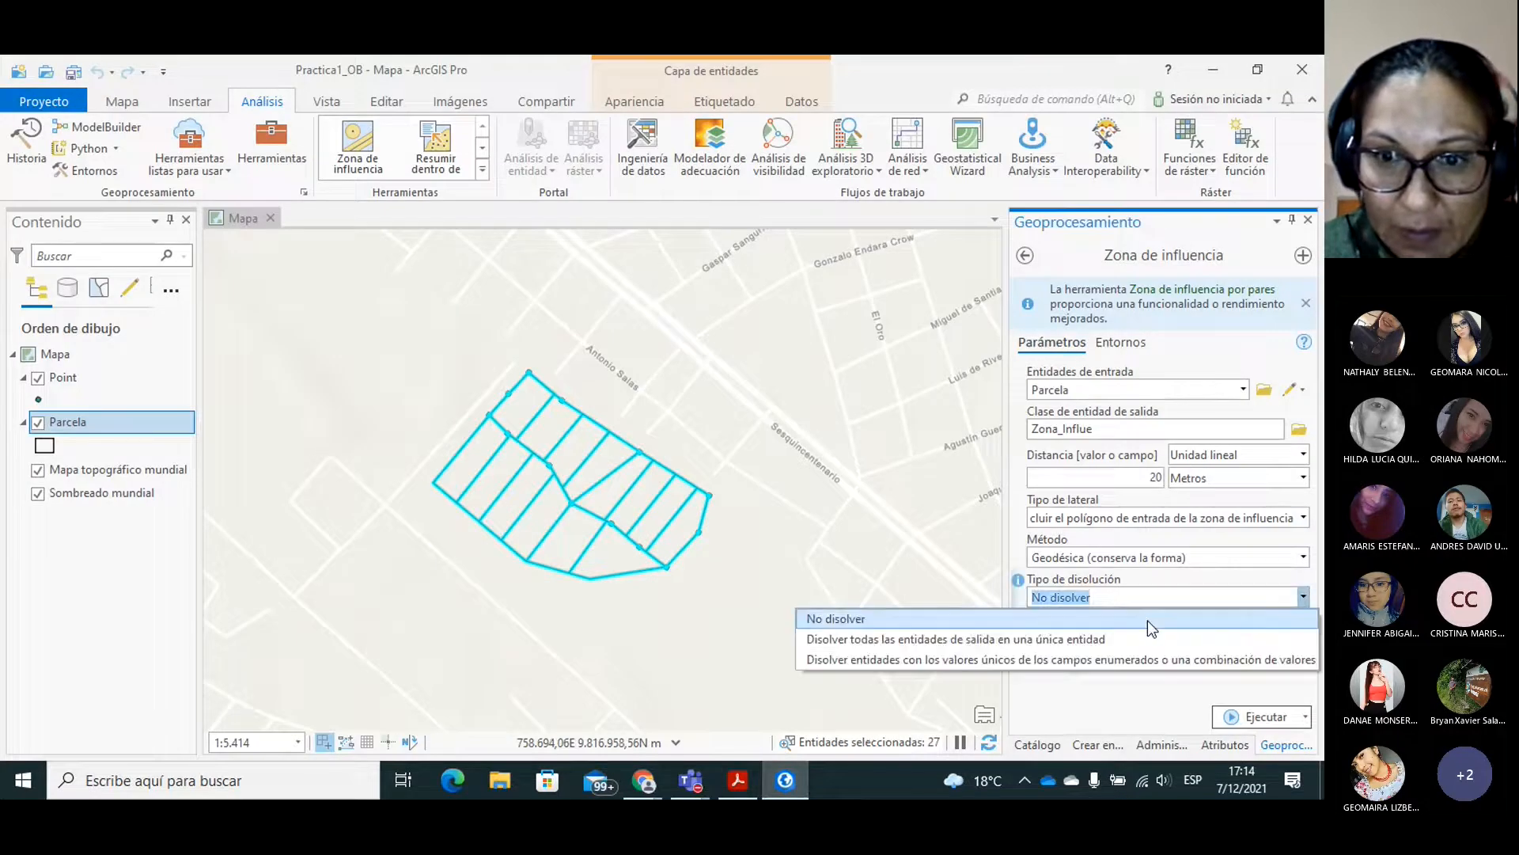
left_click(924, 641)
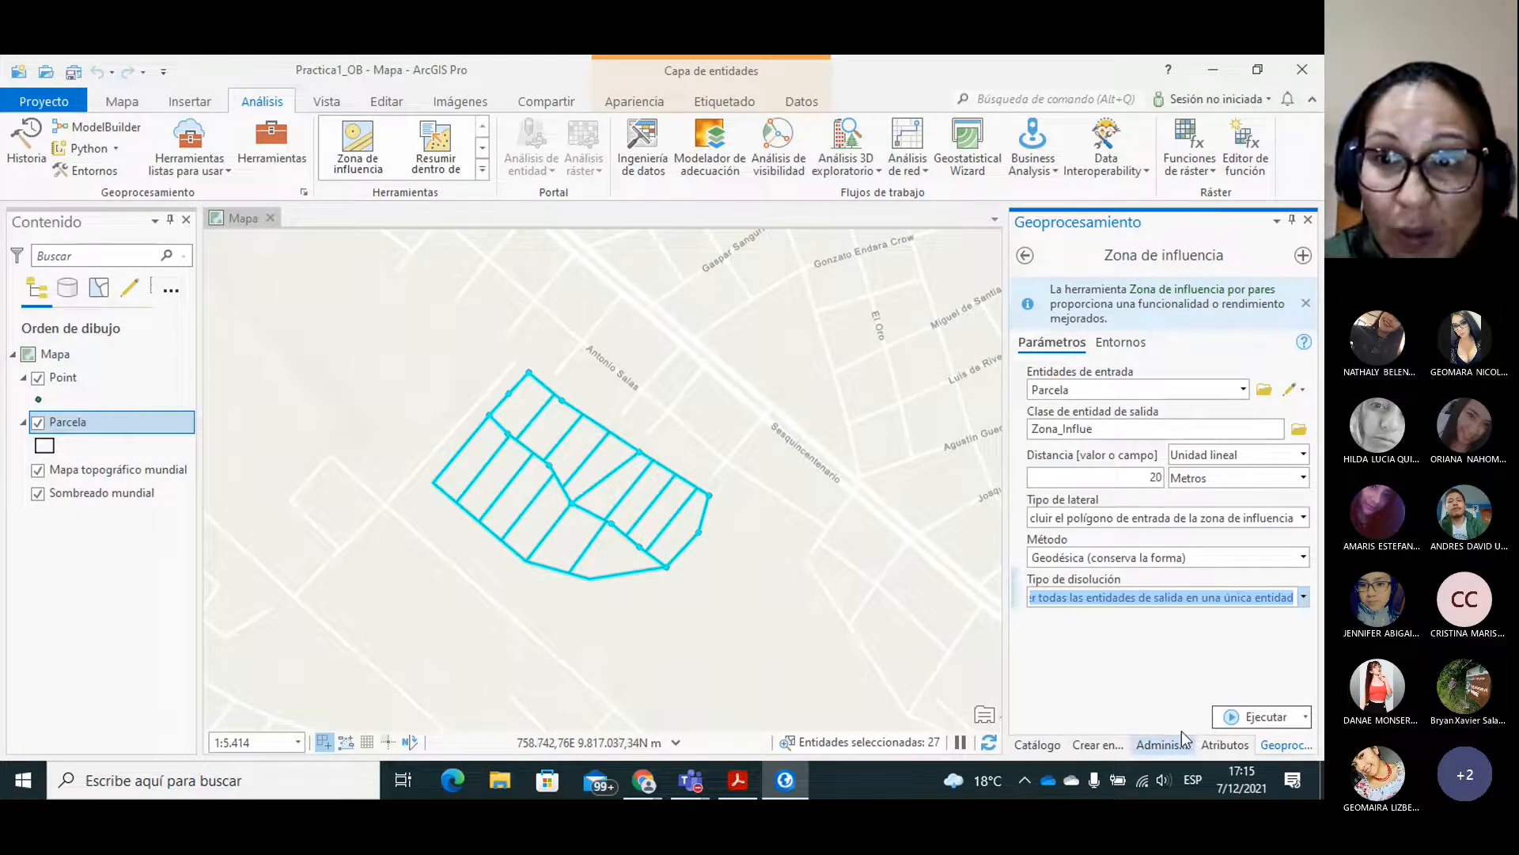
left_click(1236, 717)
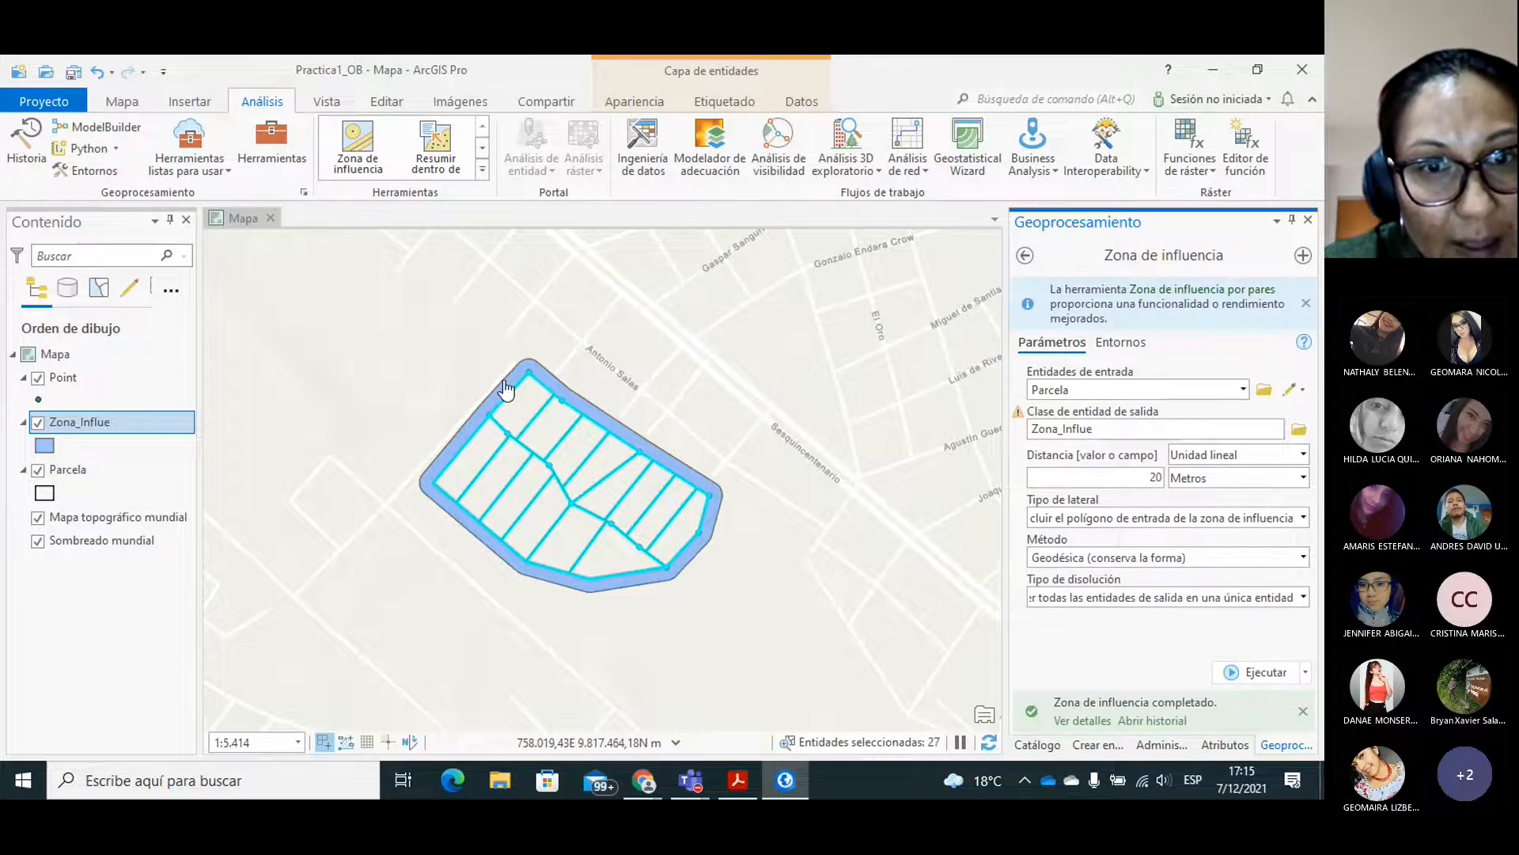
Clear the feature selection and open the attribute table of the Zona_Influe layer.
left_click(123, 103)
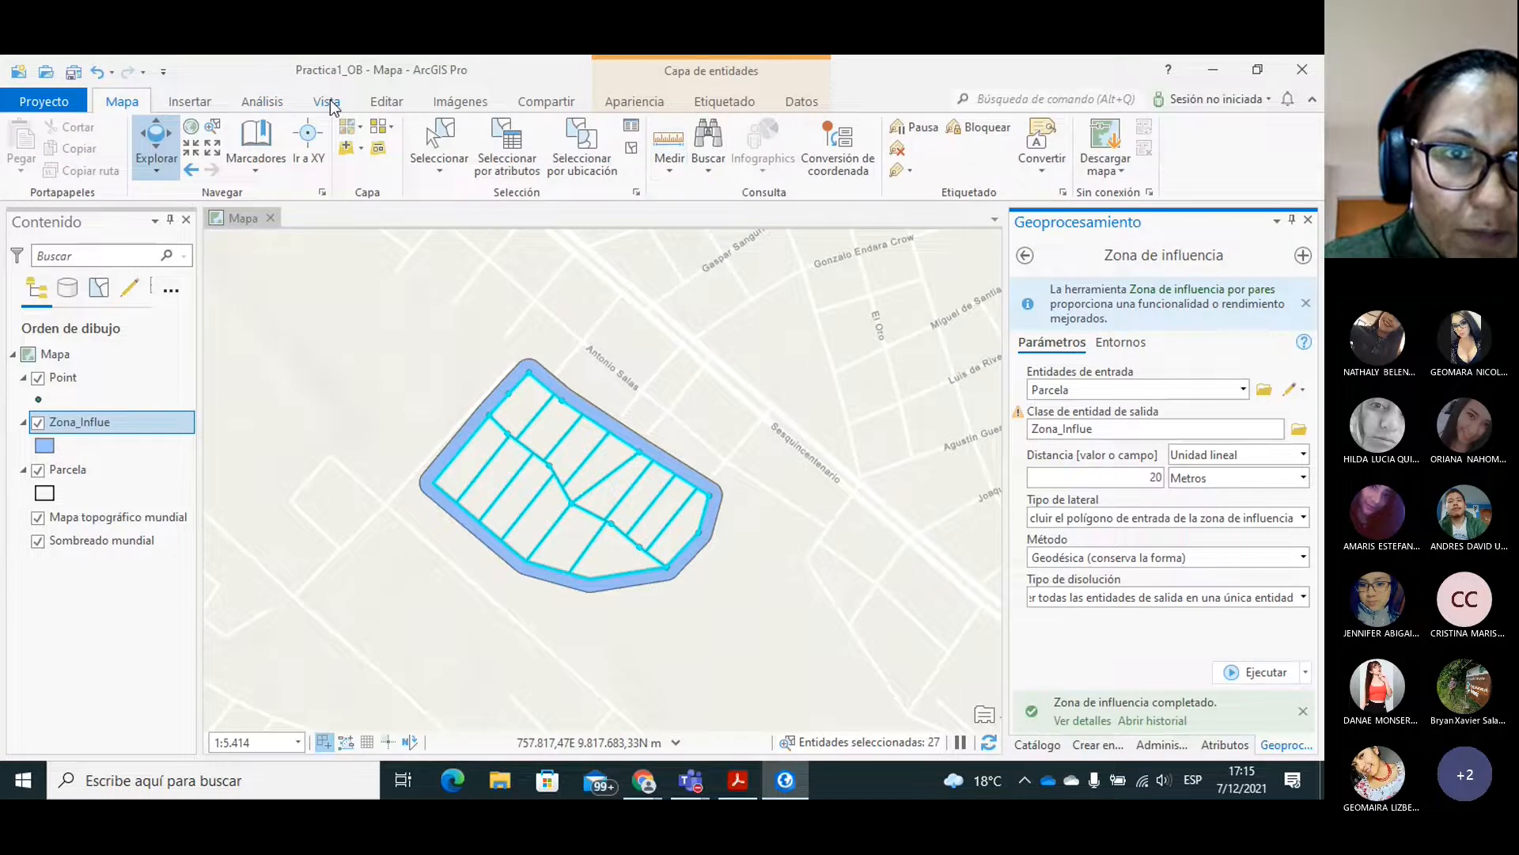
left_click(387, 102)
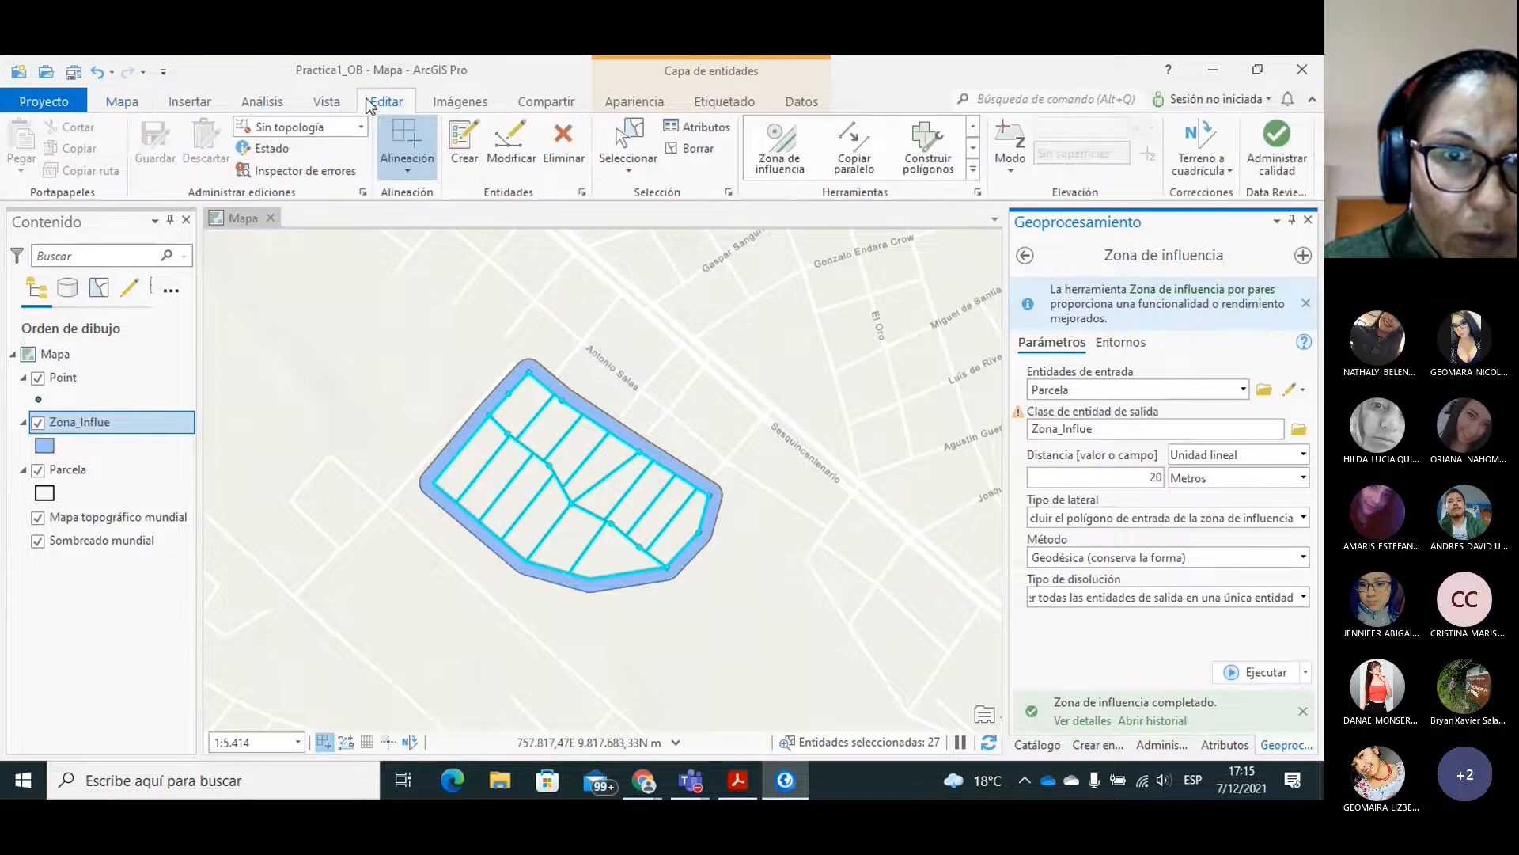
left_click(685, 149)
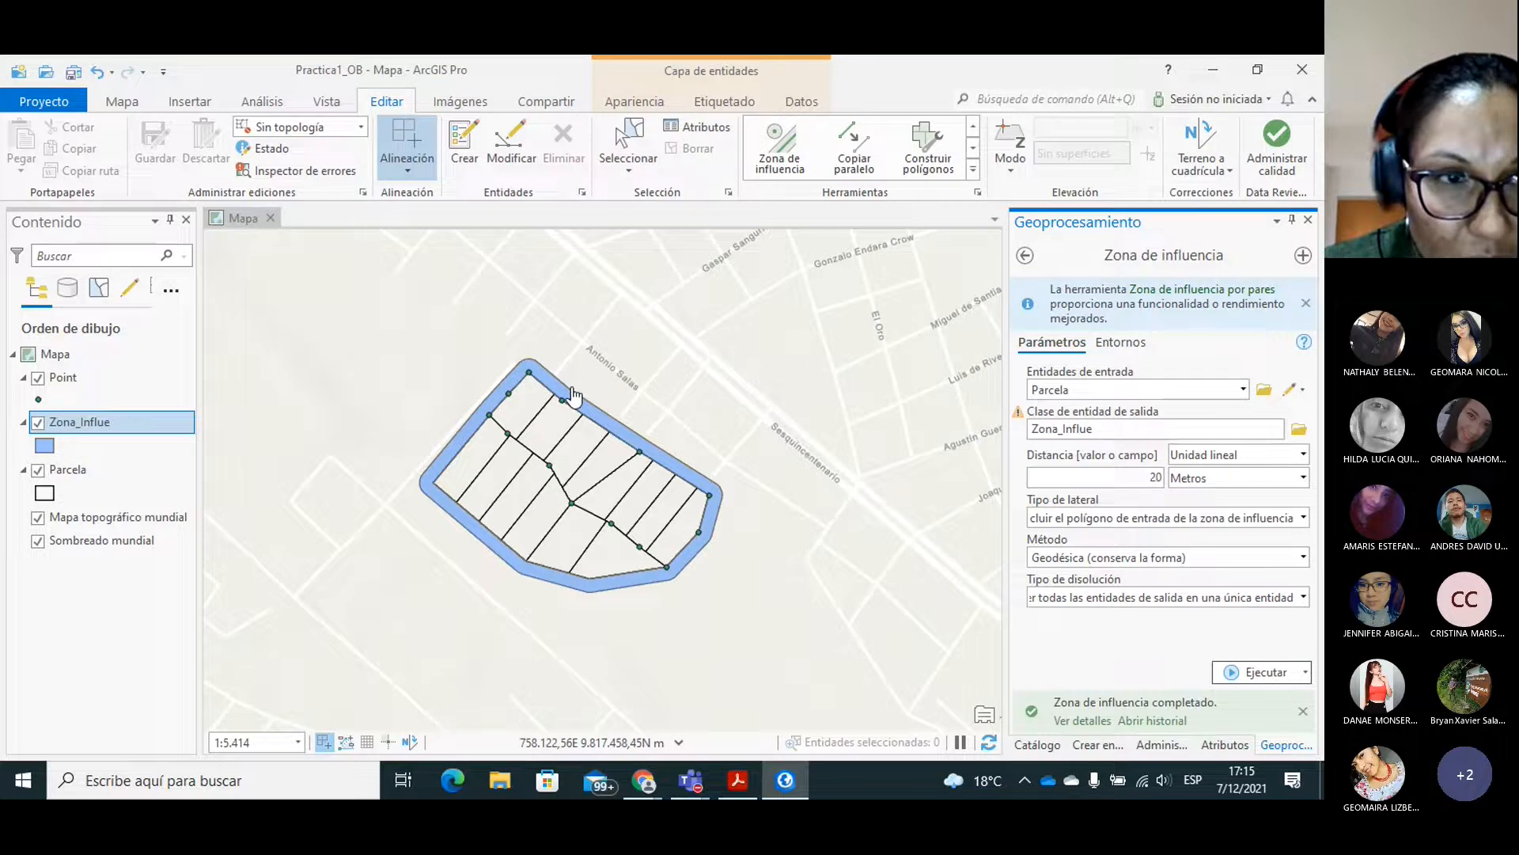
right_click(79, 424)
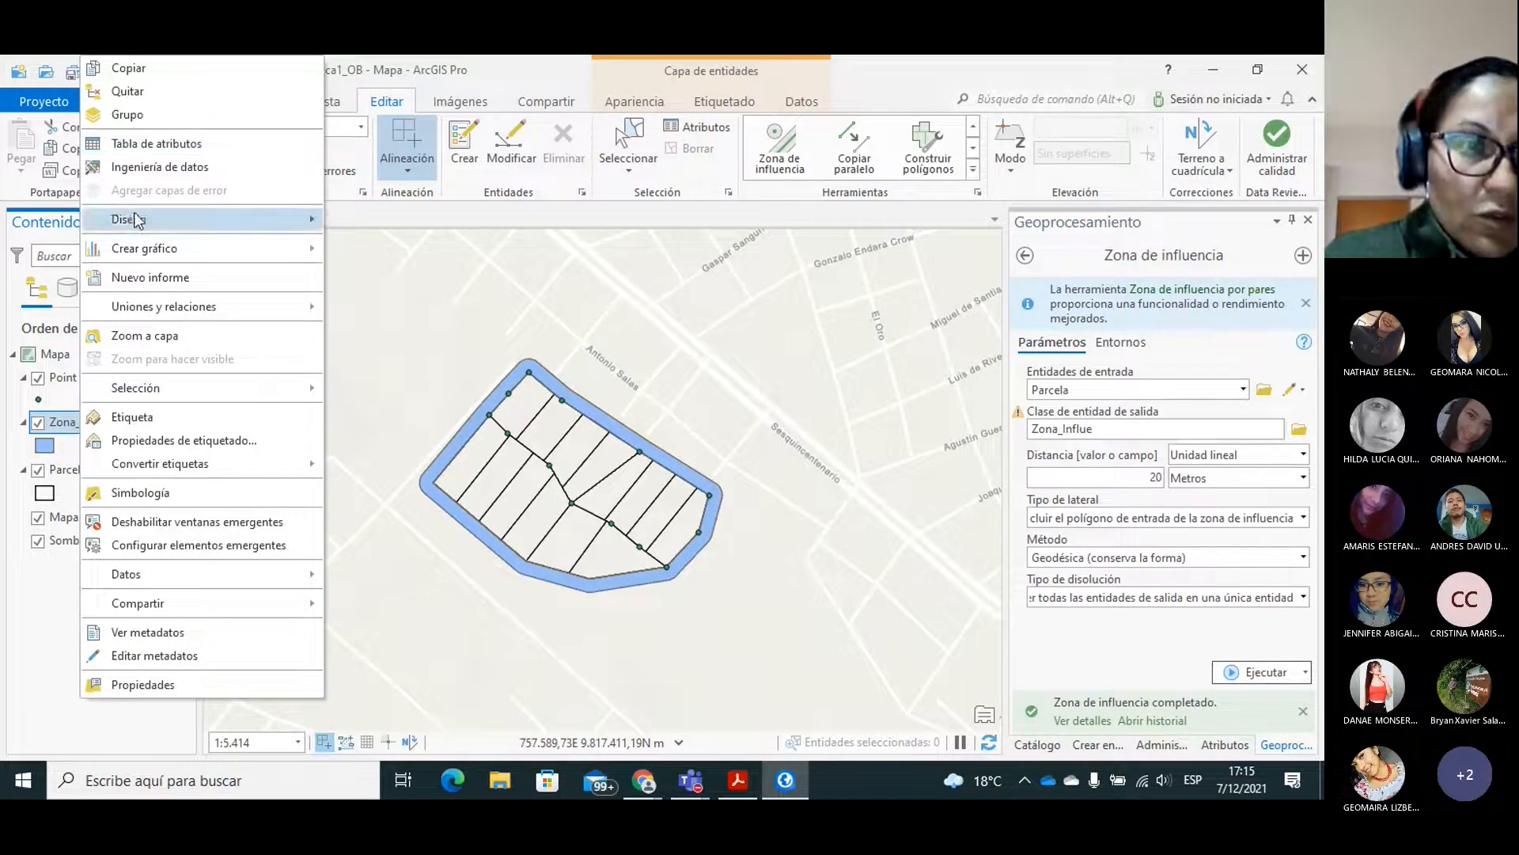
left_click(149, 146)
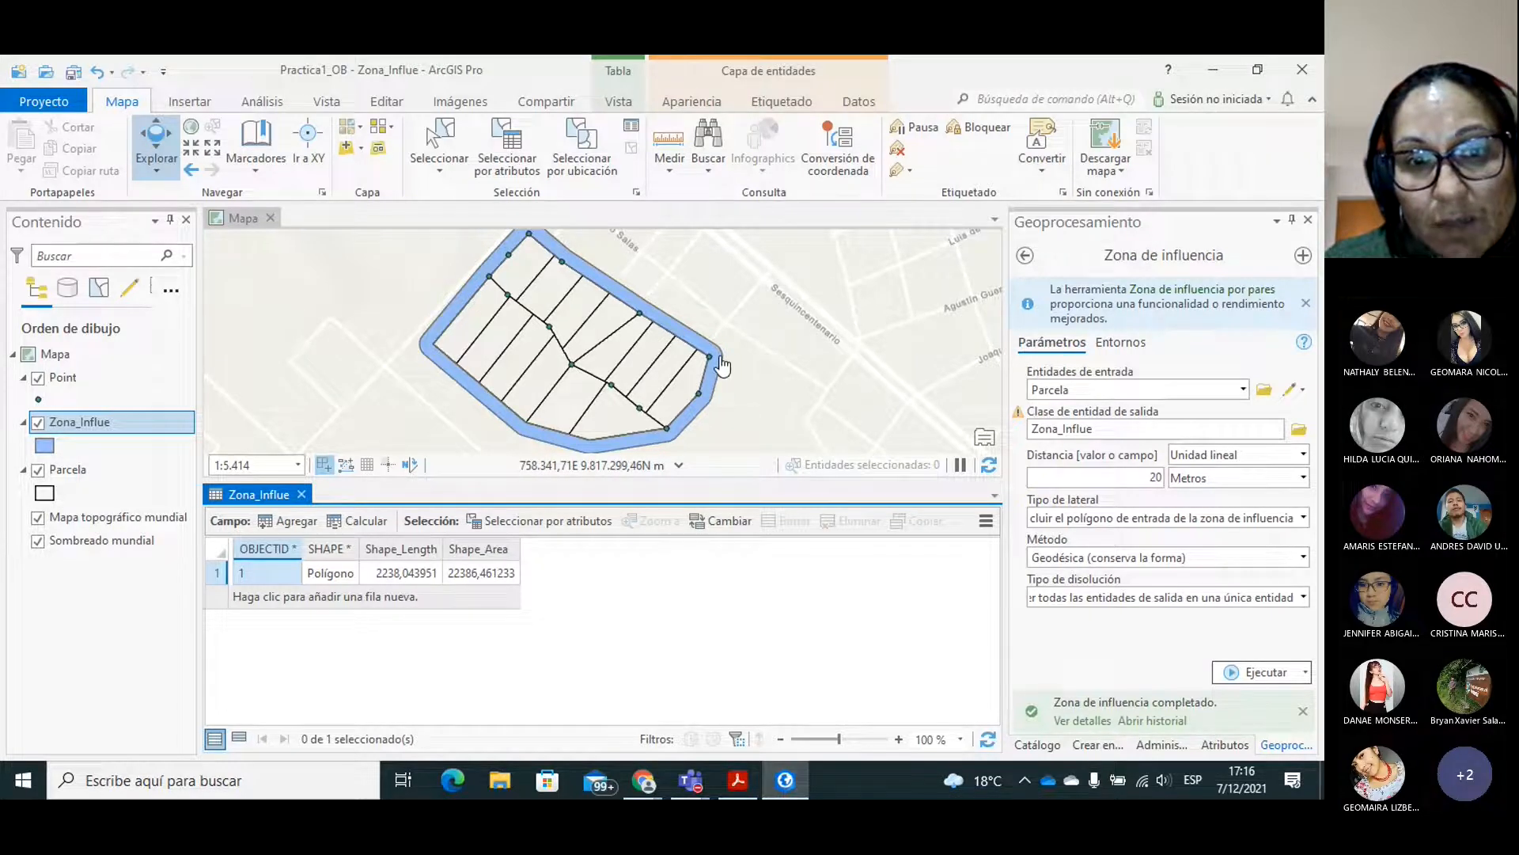
Close the Zona_Influe attribute table and read the practice guide's COPY PARALLEL instructions and parameters in Adobe Acrobat Reader.
left_click(301, 494)
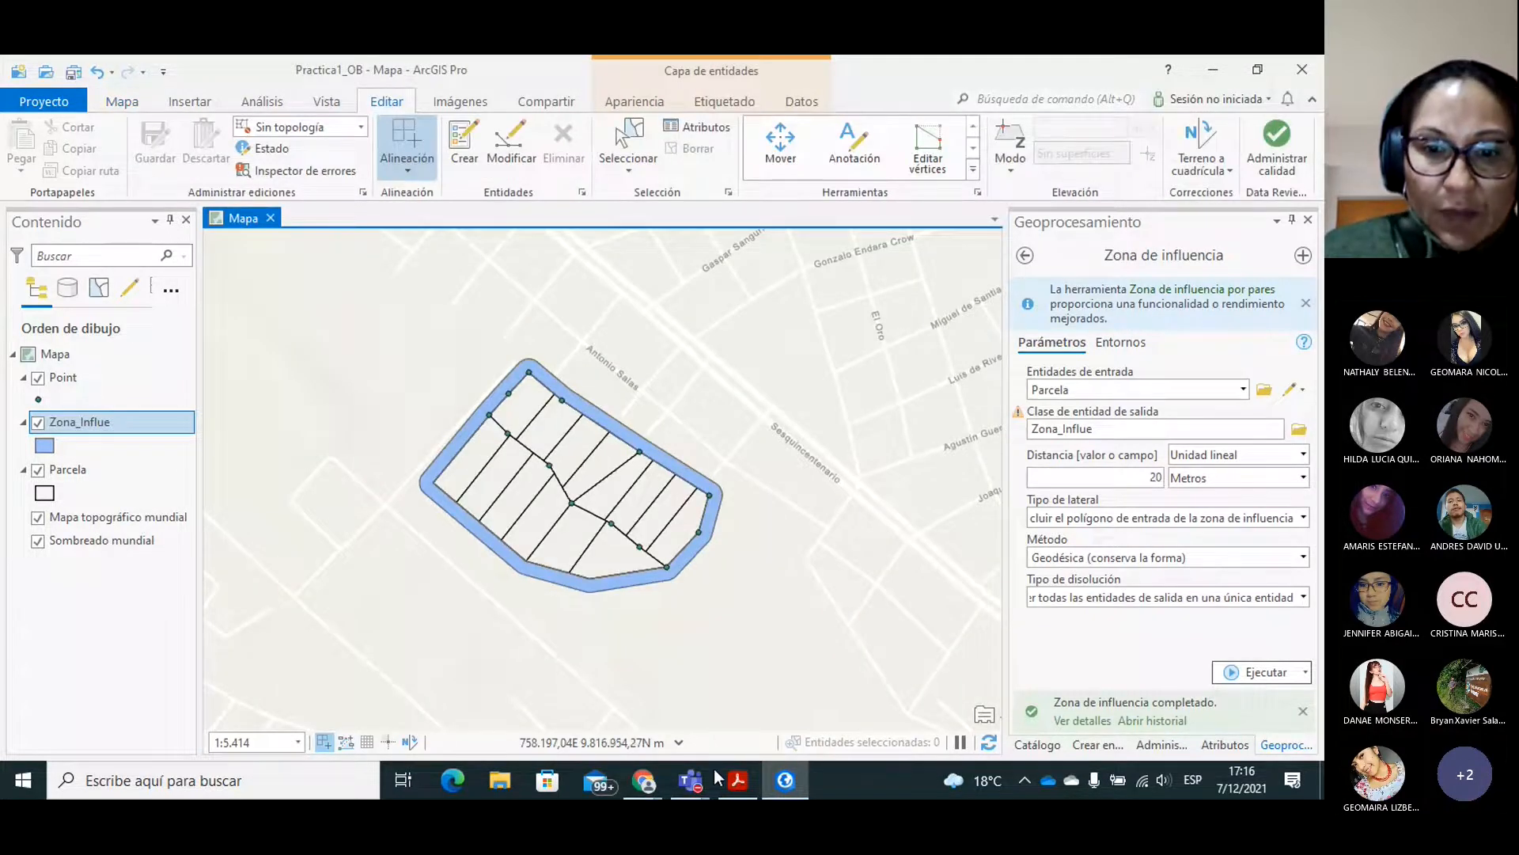
left_click(737, 780)
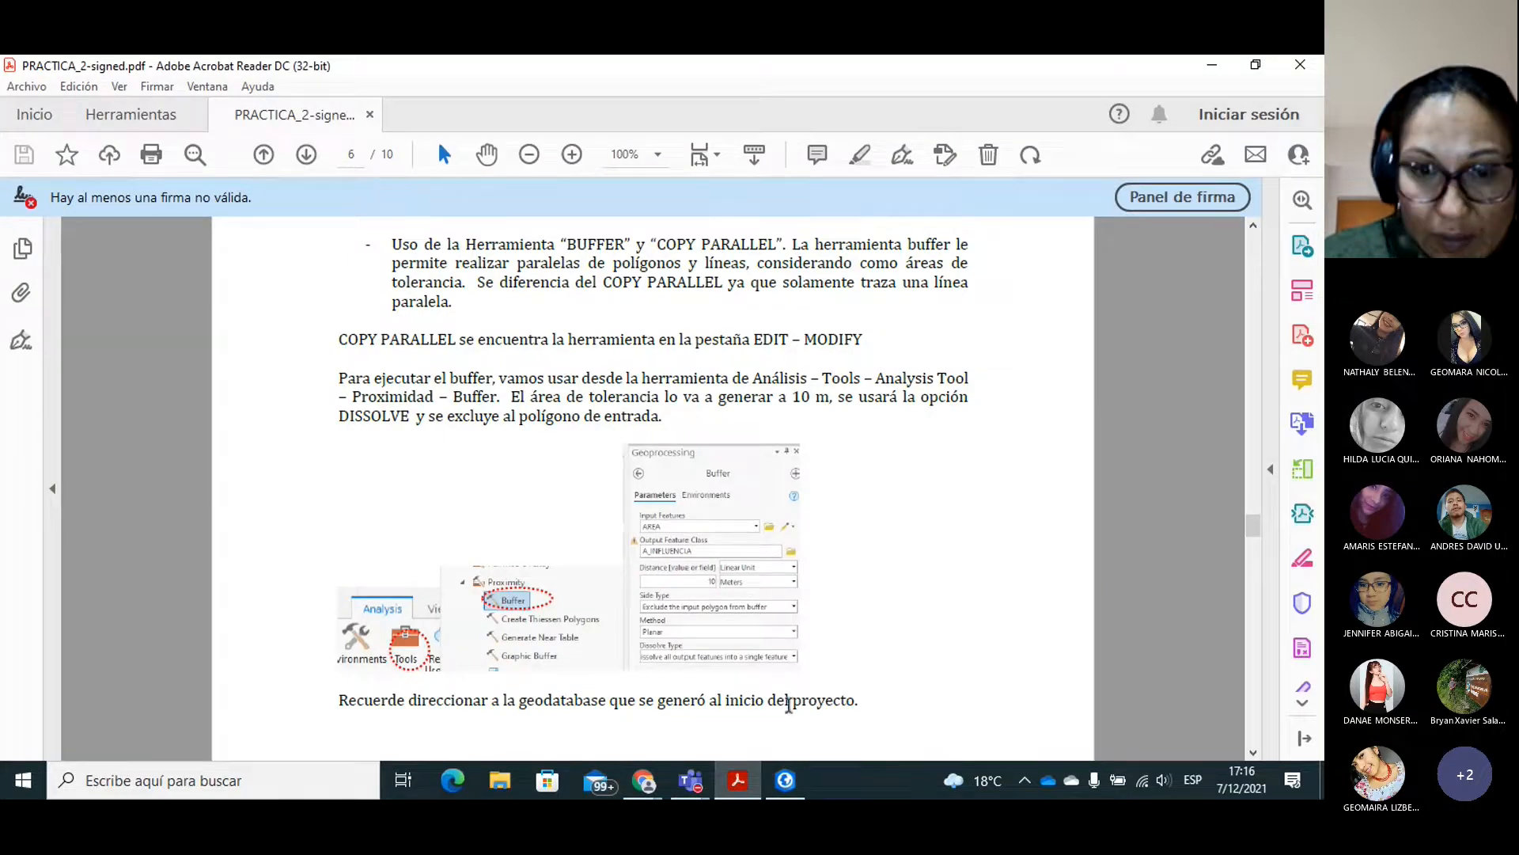
left_click(1253, 752)
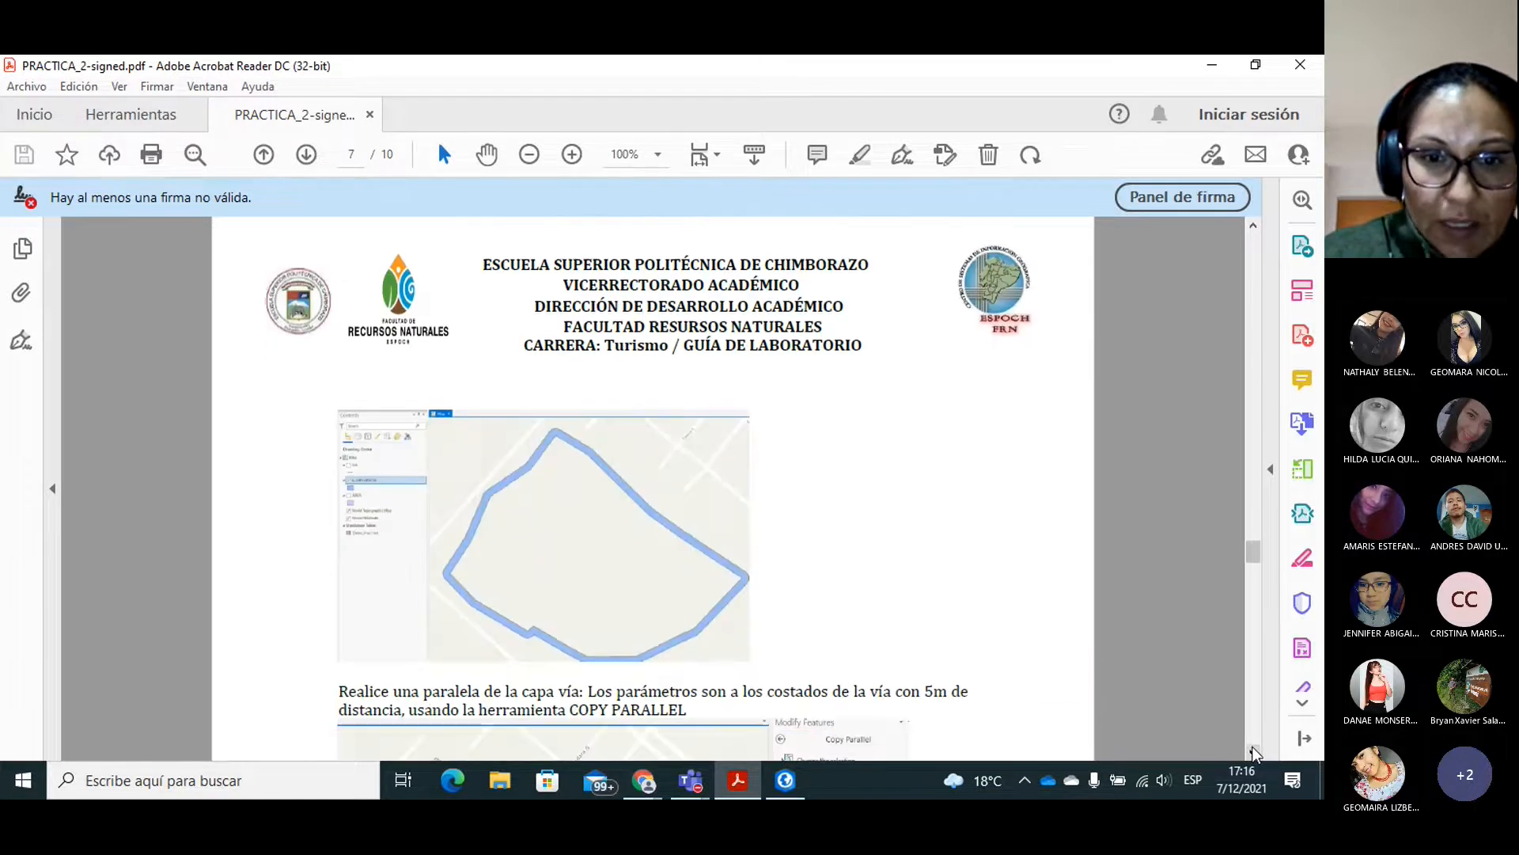
left_click(1254, 752)
left_click(1254, 752)
left_click(1255, 752)
left_click(1255, 751)
left_click(1254, 752)
left_click(1254, 752)
left_click(1255, 752)
left_click(1253, 752)
left_click(1253, 751)
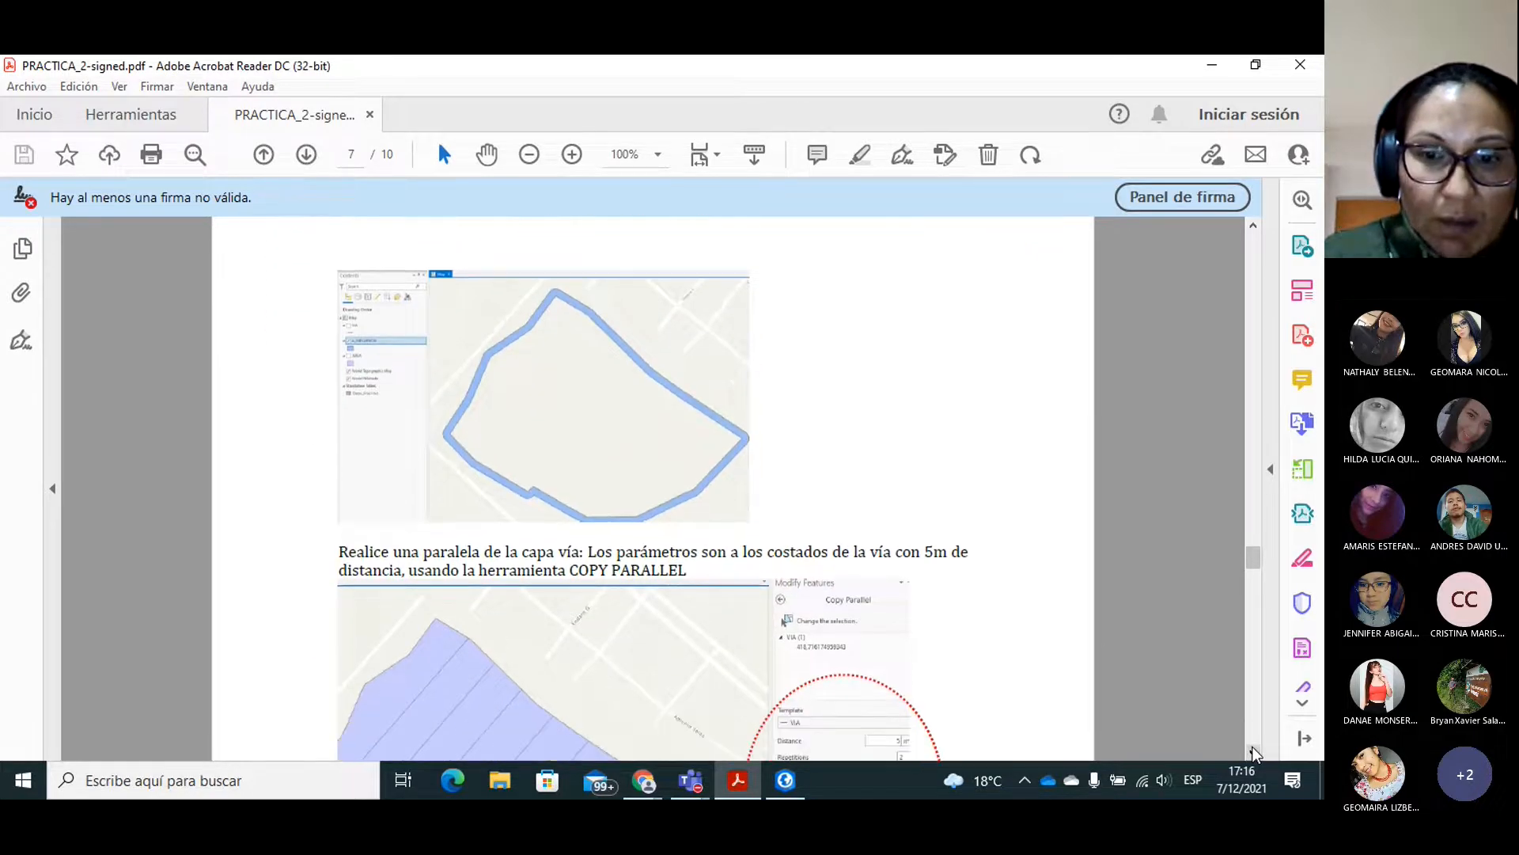
left_click(1253, 752)
left_click(1253, 752)
left_click(1252, 751)
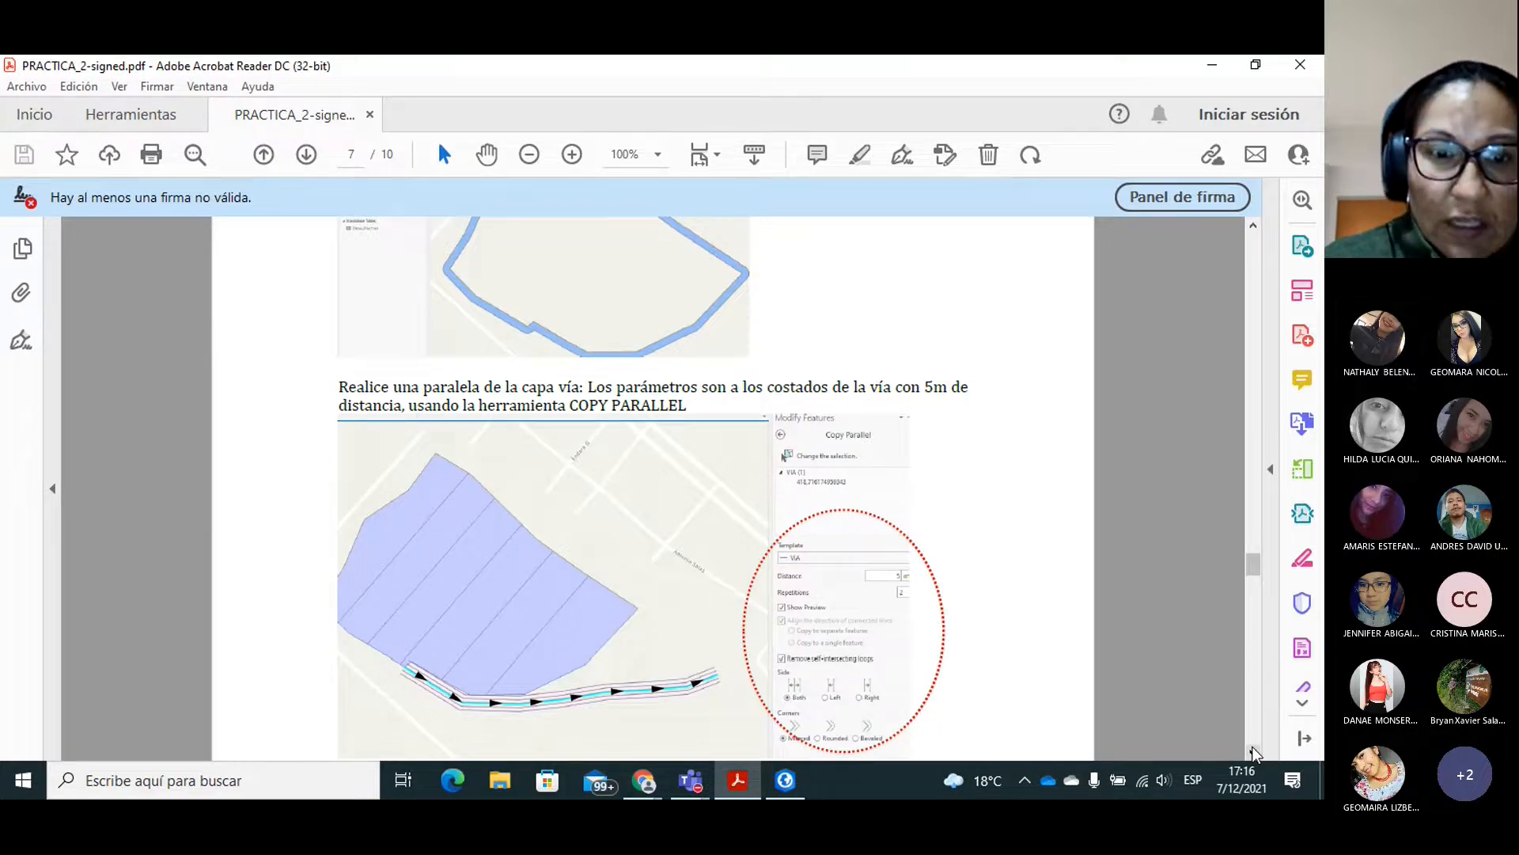
scroll(1253, 751, "down", 3)
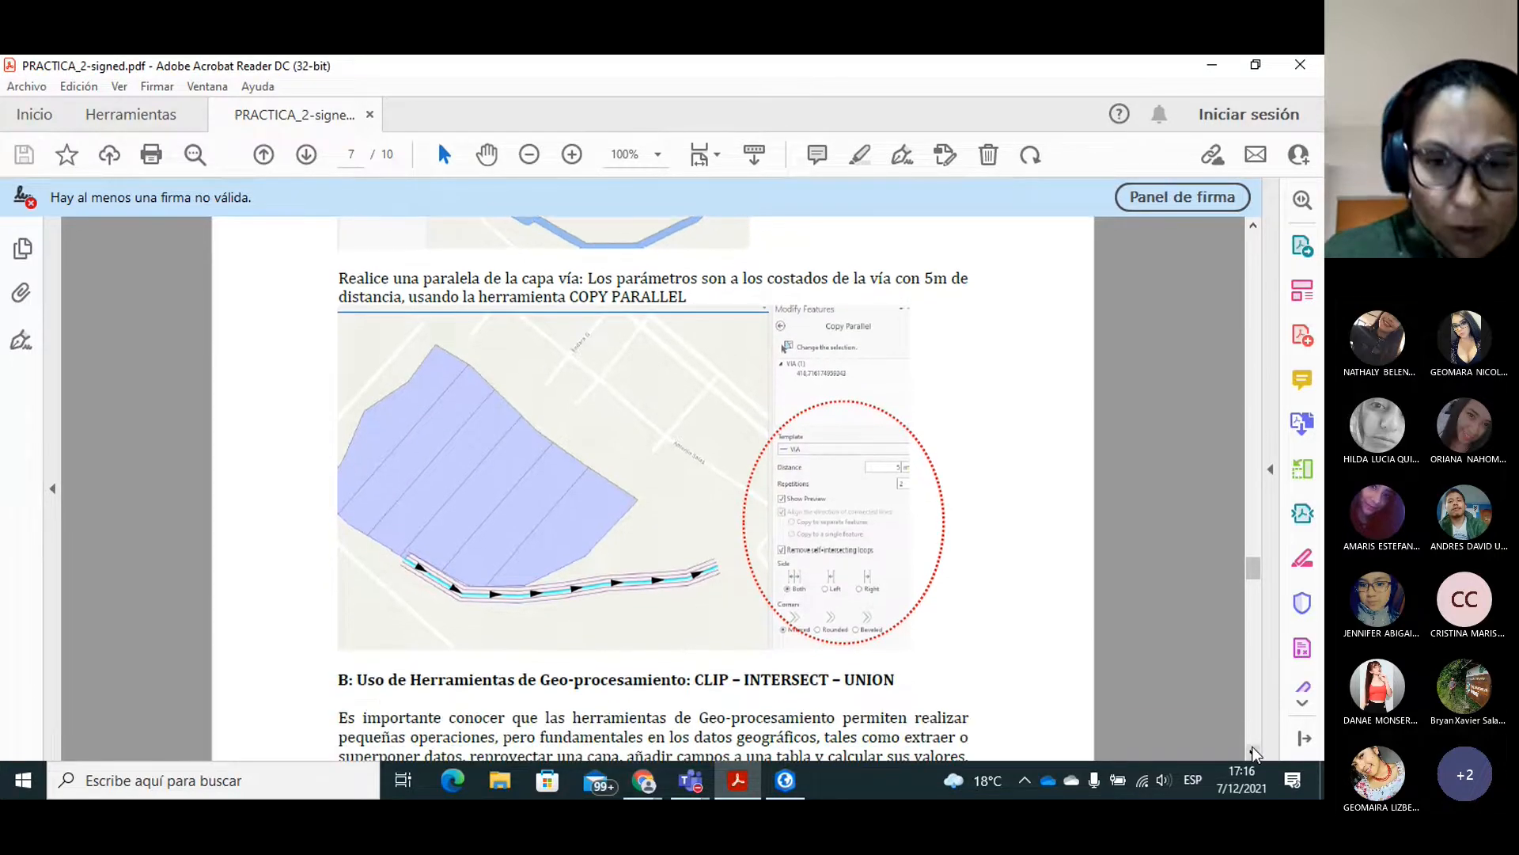
Return to ArcGIS Pro and expand Practica1_OB.gdb in the project catalog to reveal the contents of the Objetos_G dataset.
left_click(787, 781)
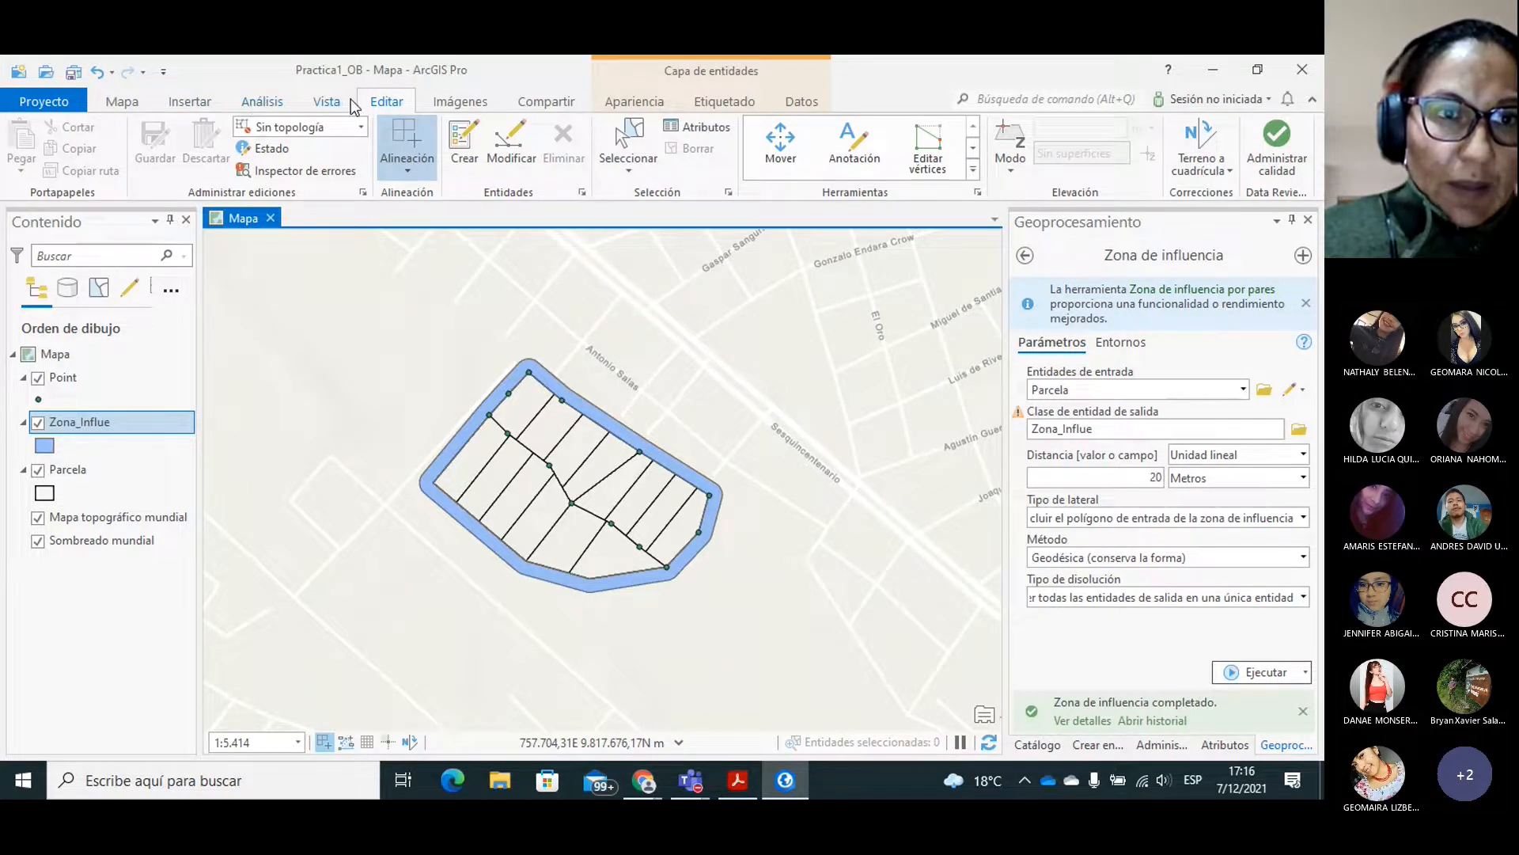
left_click(323, 103)
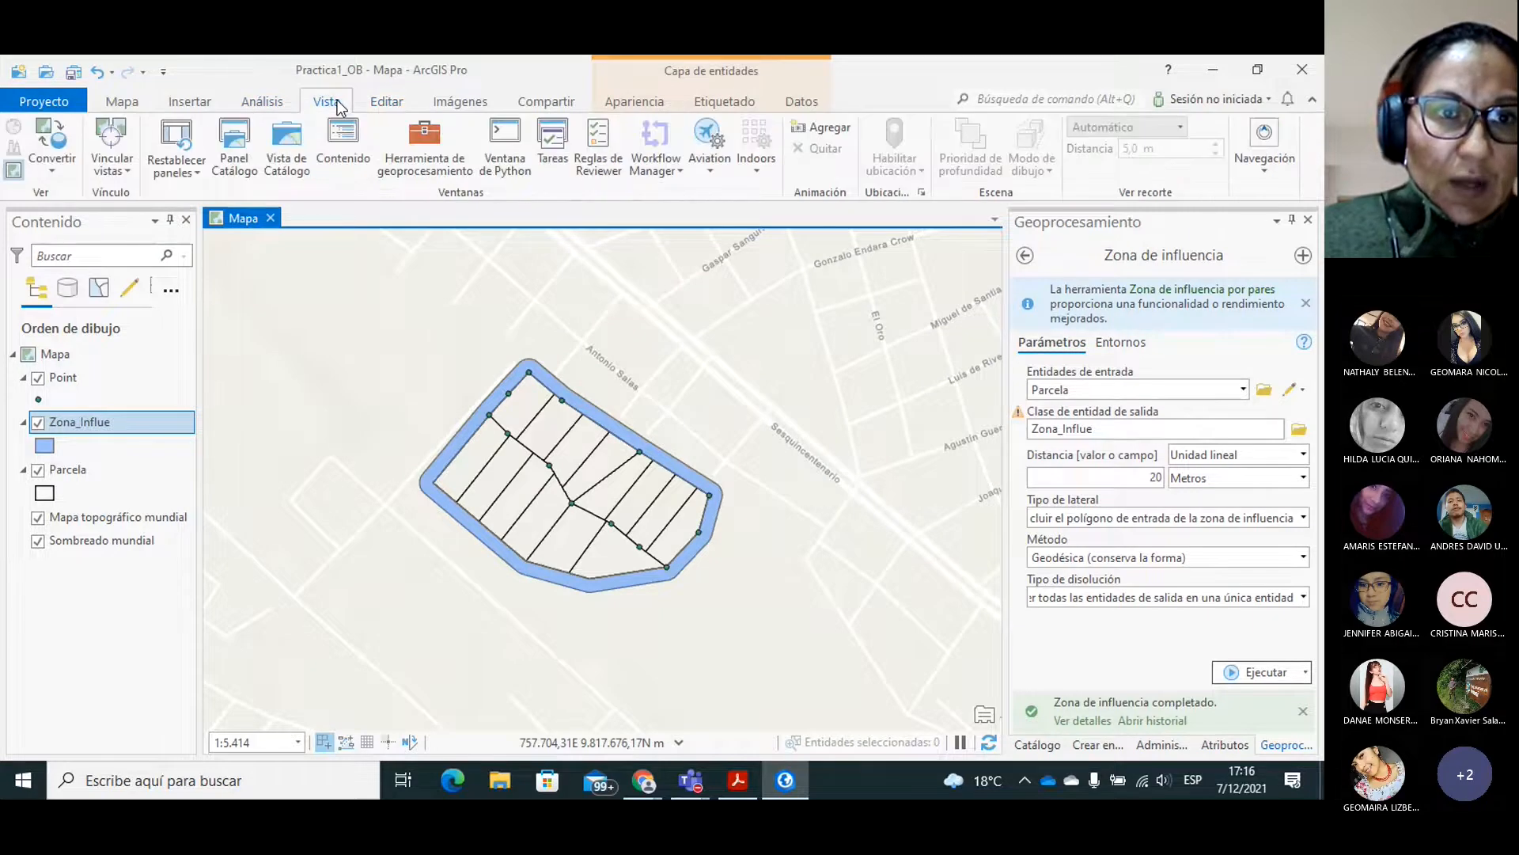
left_click(238, 169)
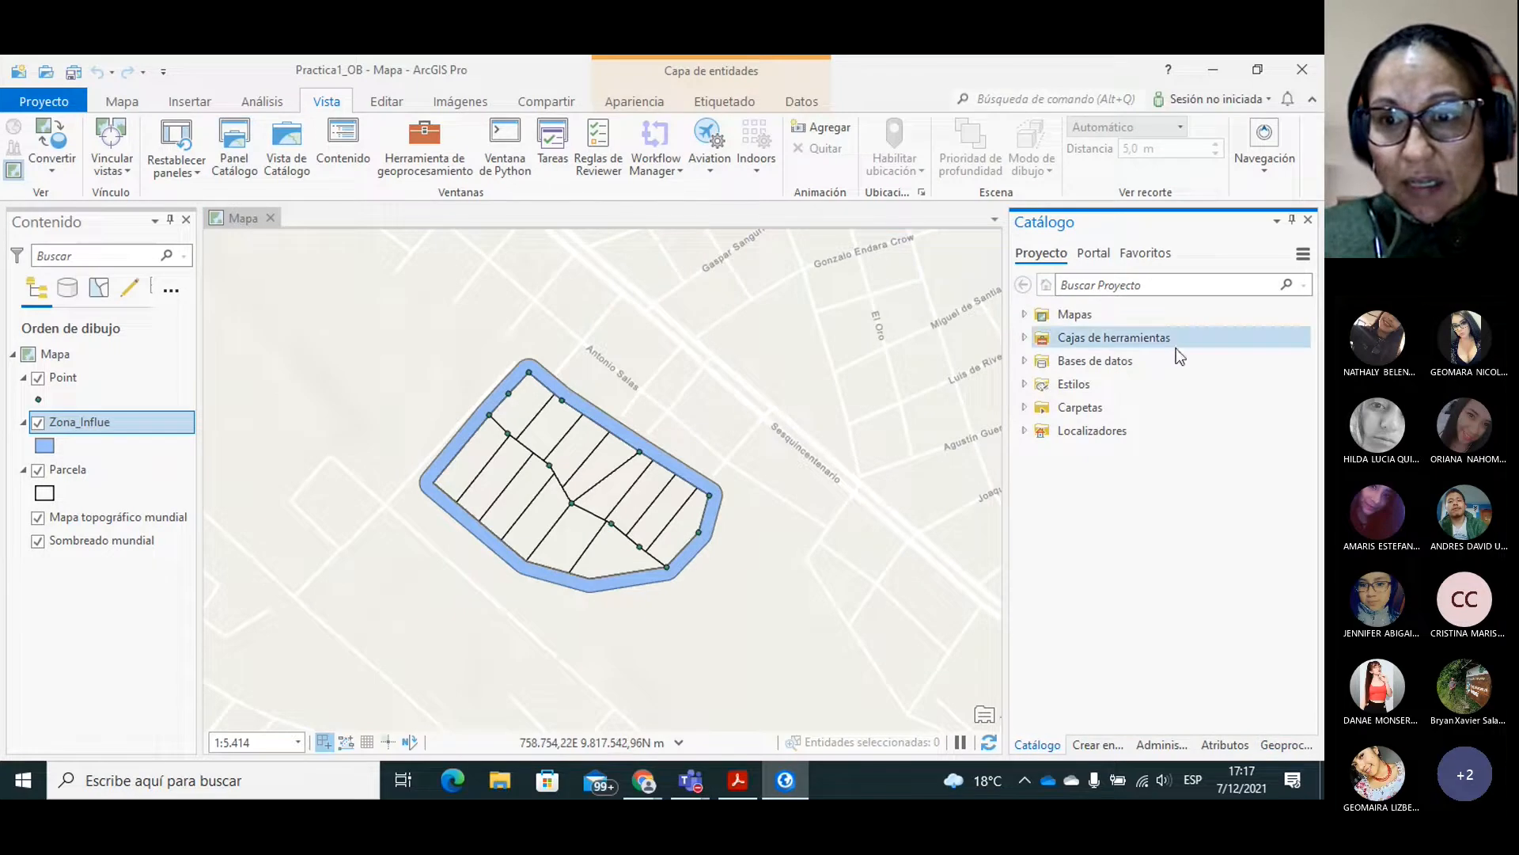
left_click(1025, 362)
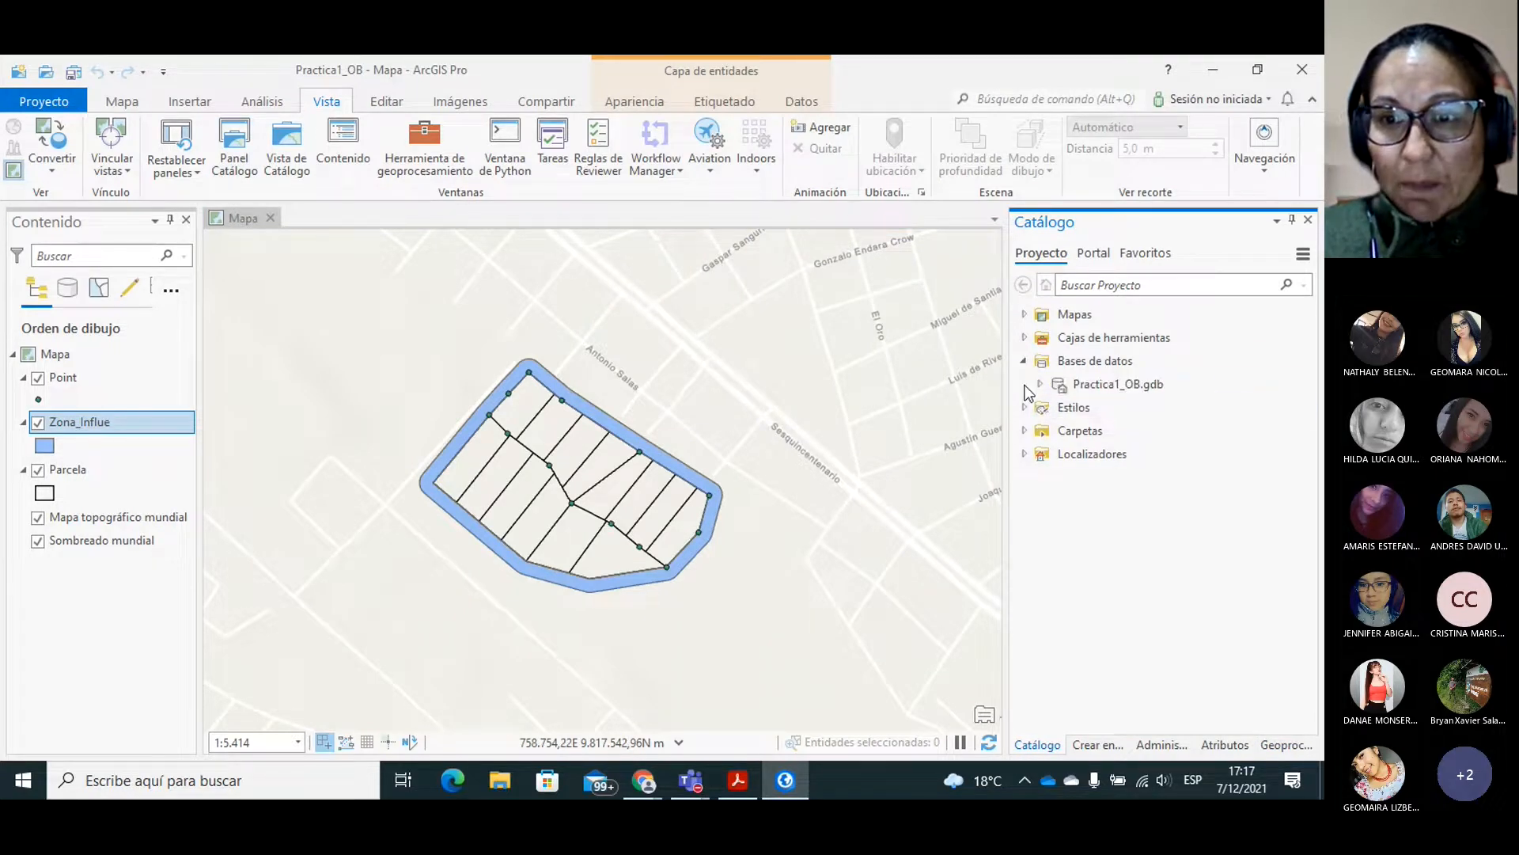
left_click(1041, 384)
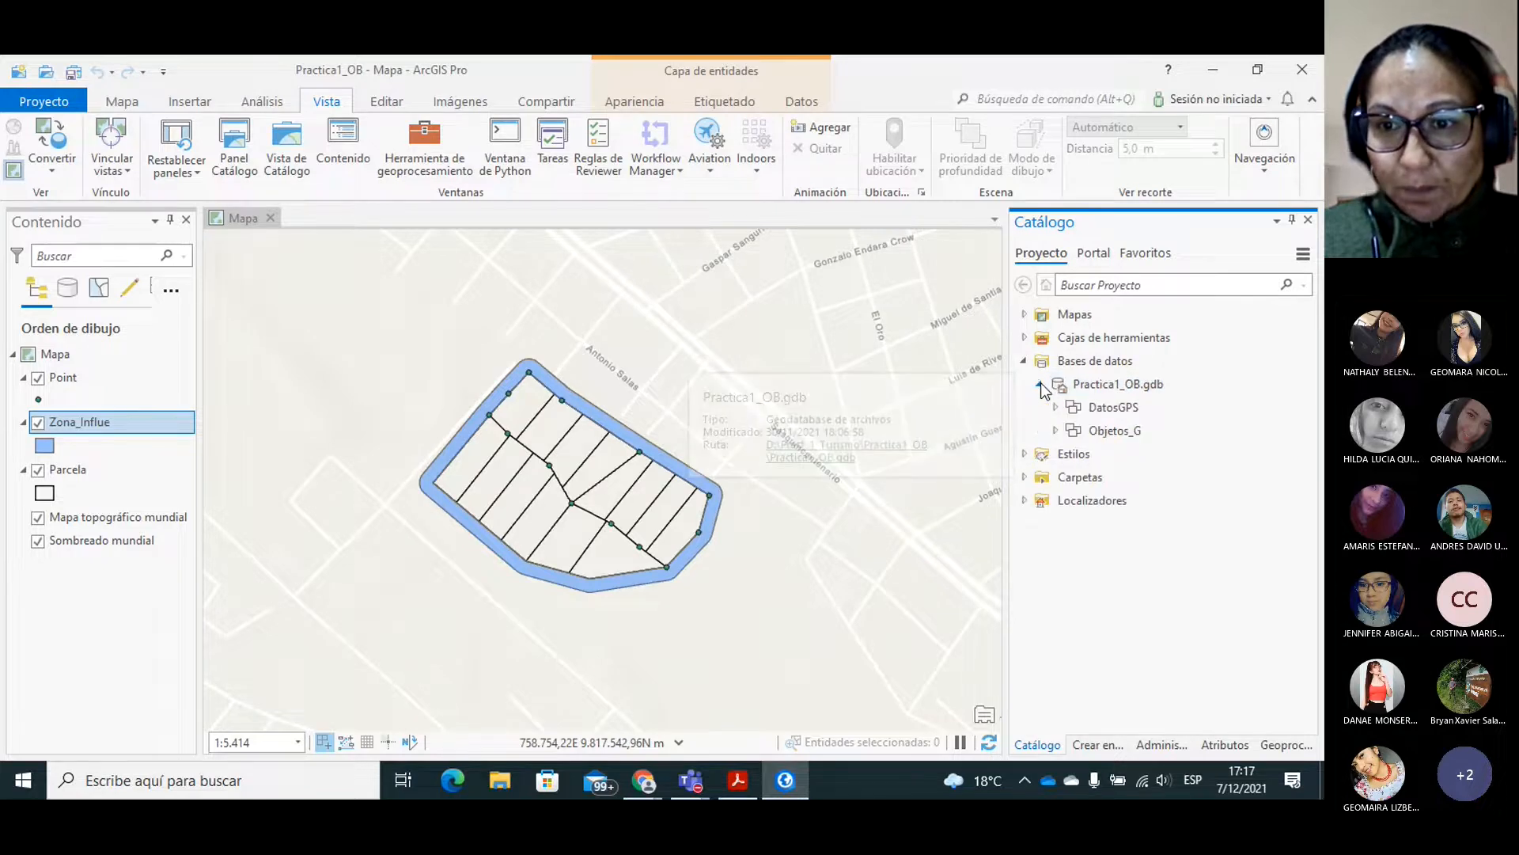
left_click(1057, 430)
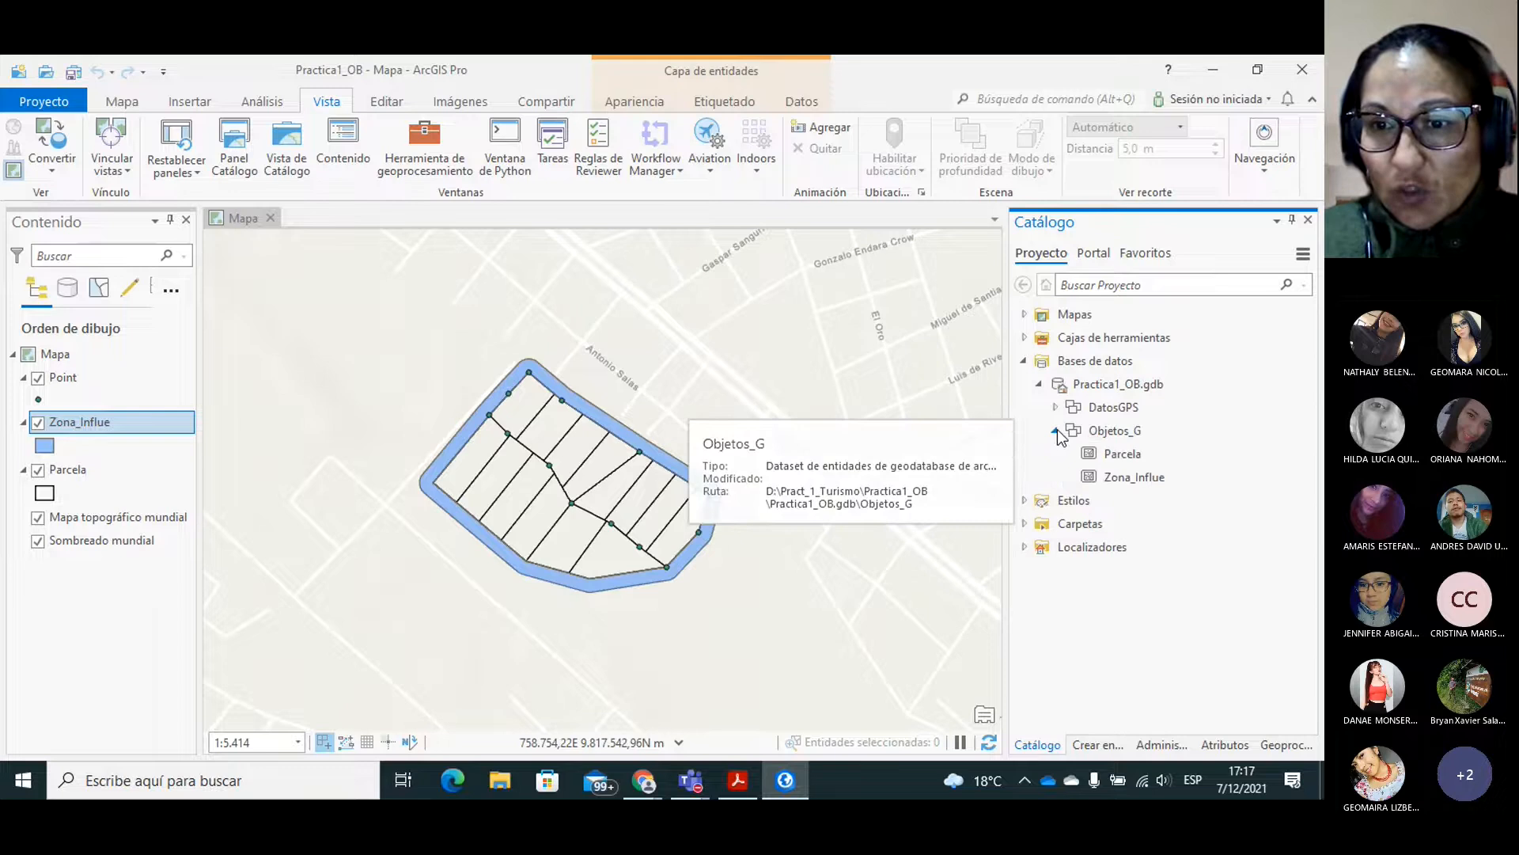
Start a new feature class in the Objetos_G dataset with both name and alias set to Via.
left_click(1112, 431)
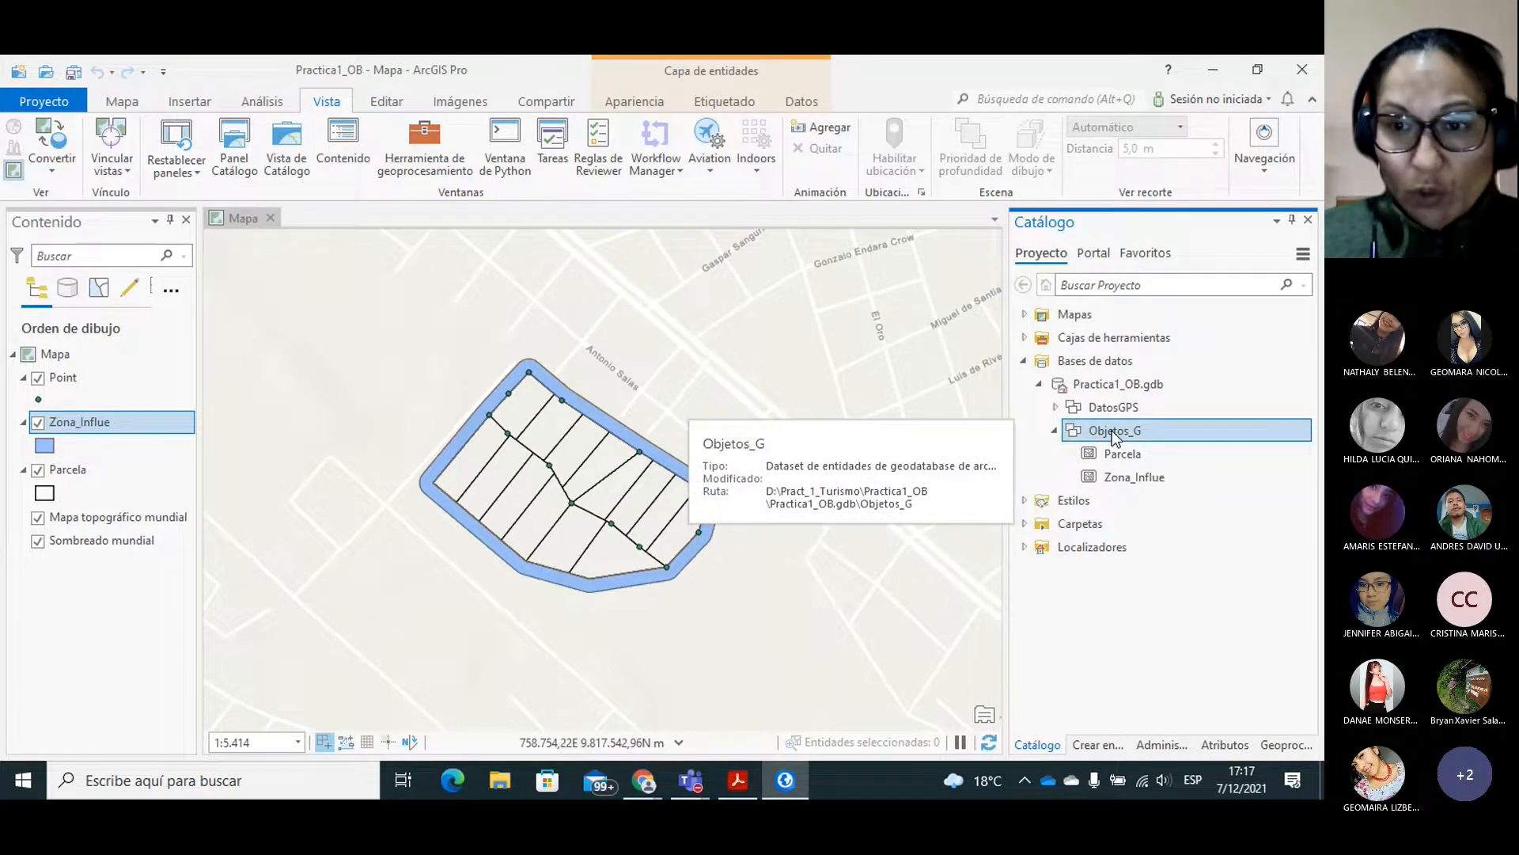
right_click(1113, 430)
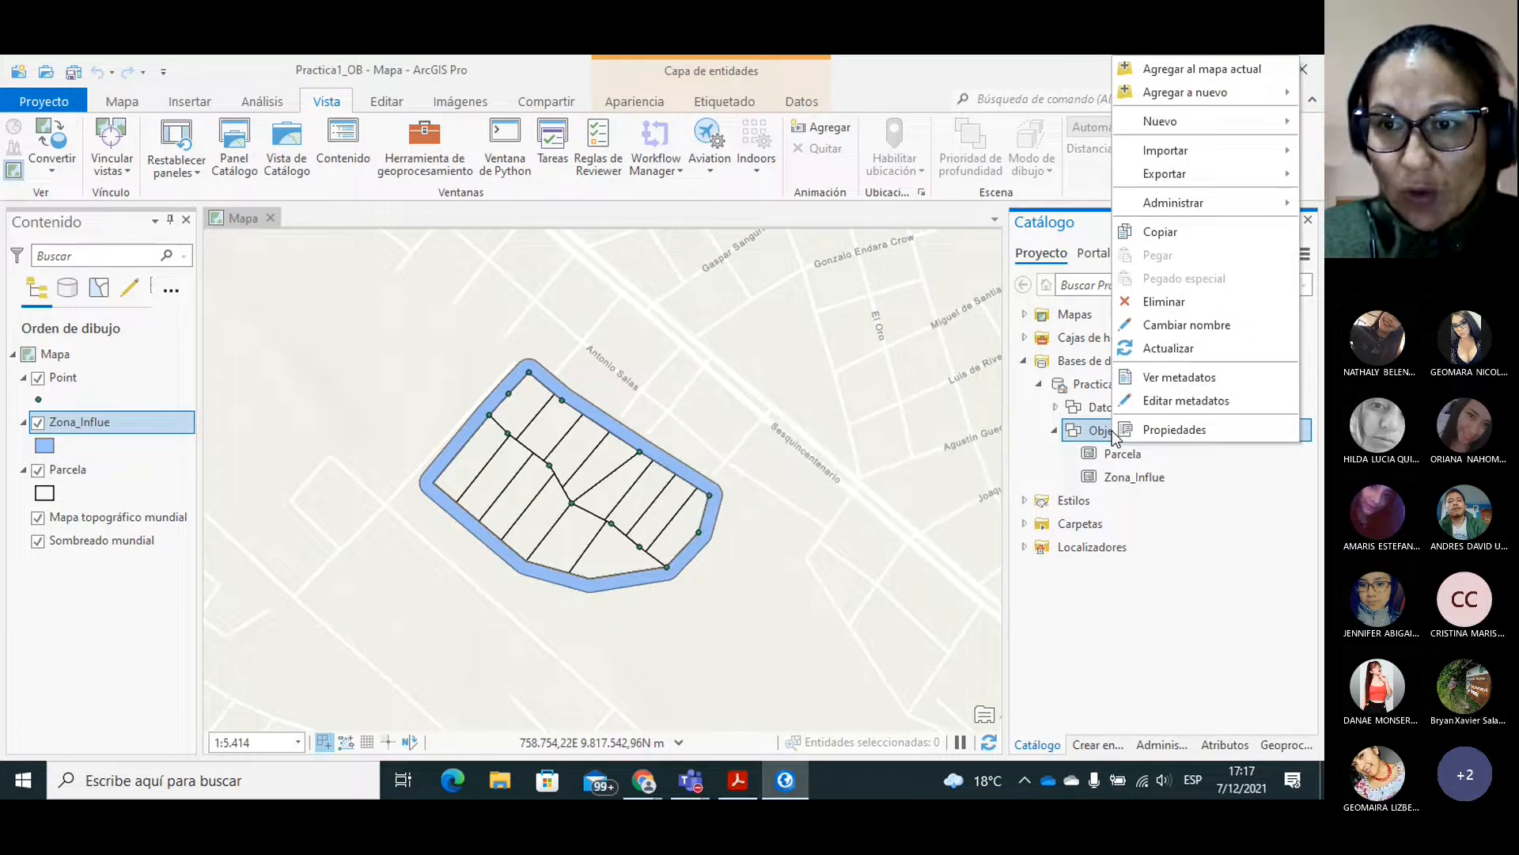
mouse_move(1178, 123)
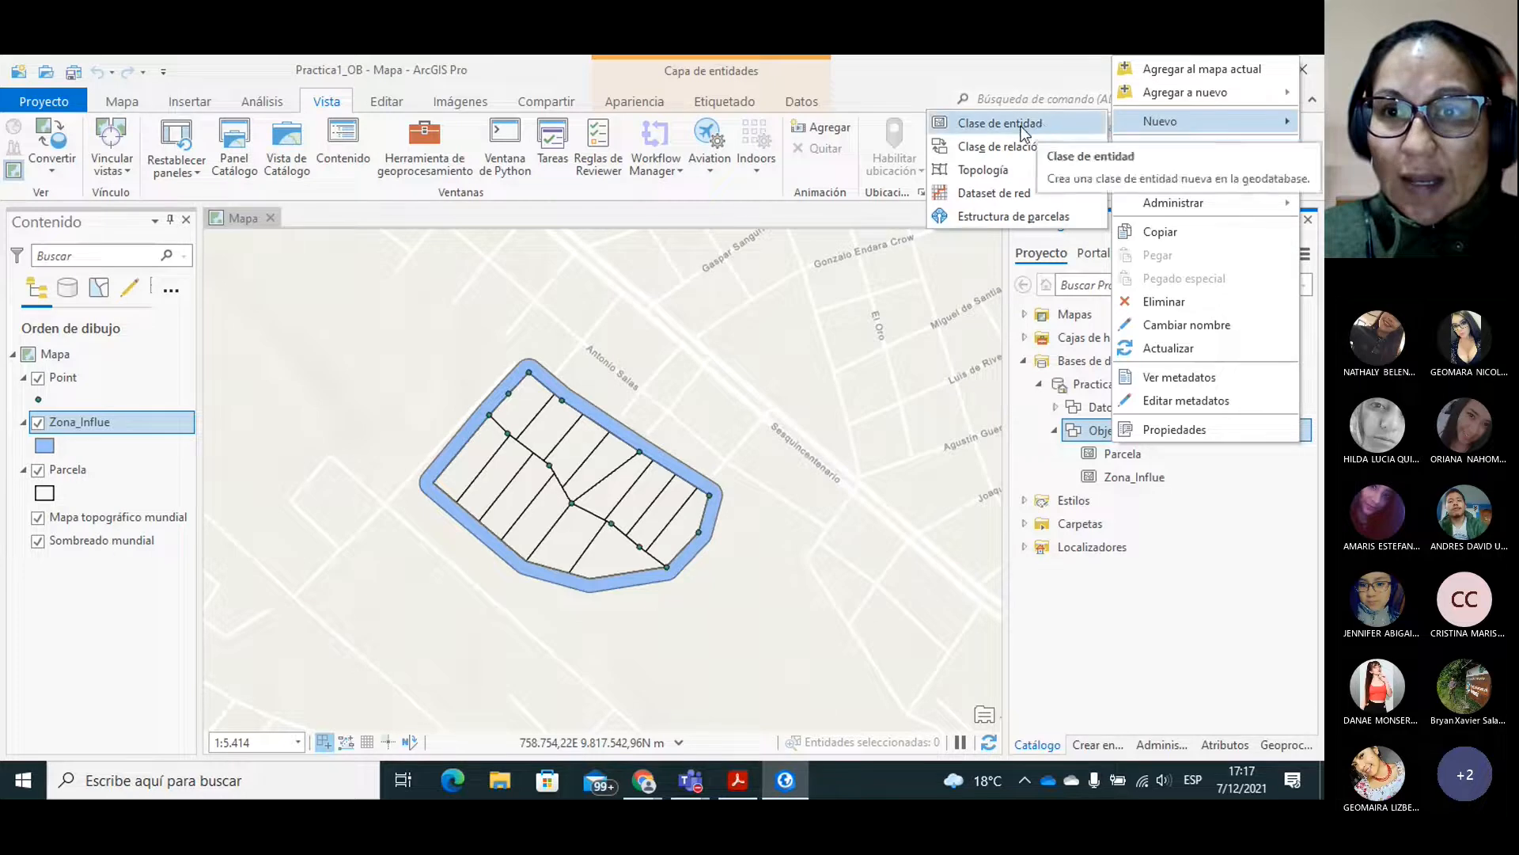
left_click(997, 126)
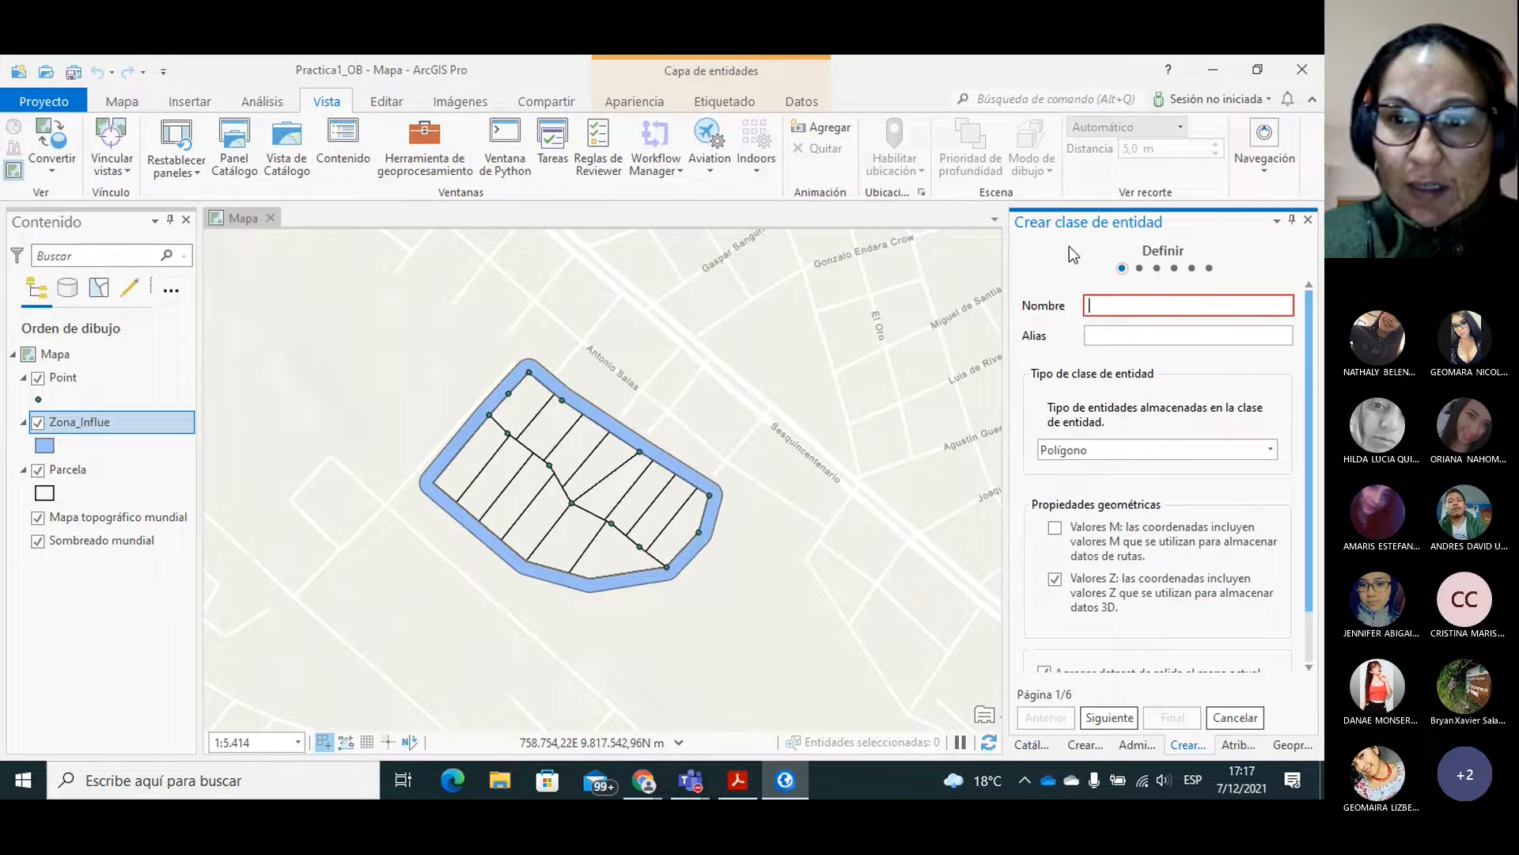
type("Vi")
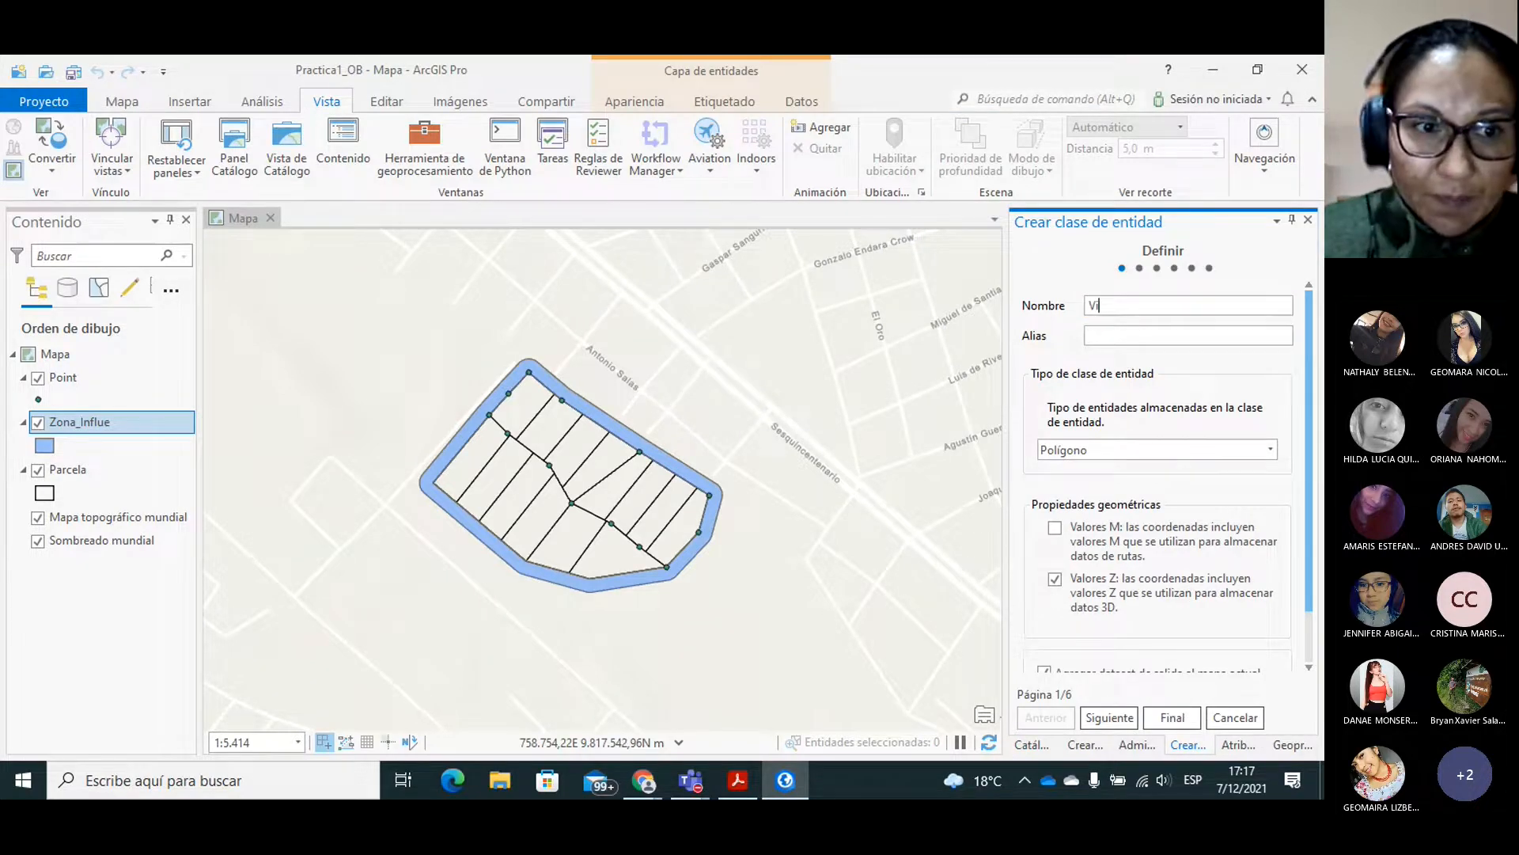
type("a")
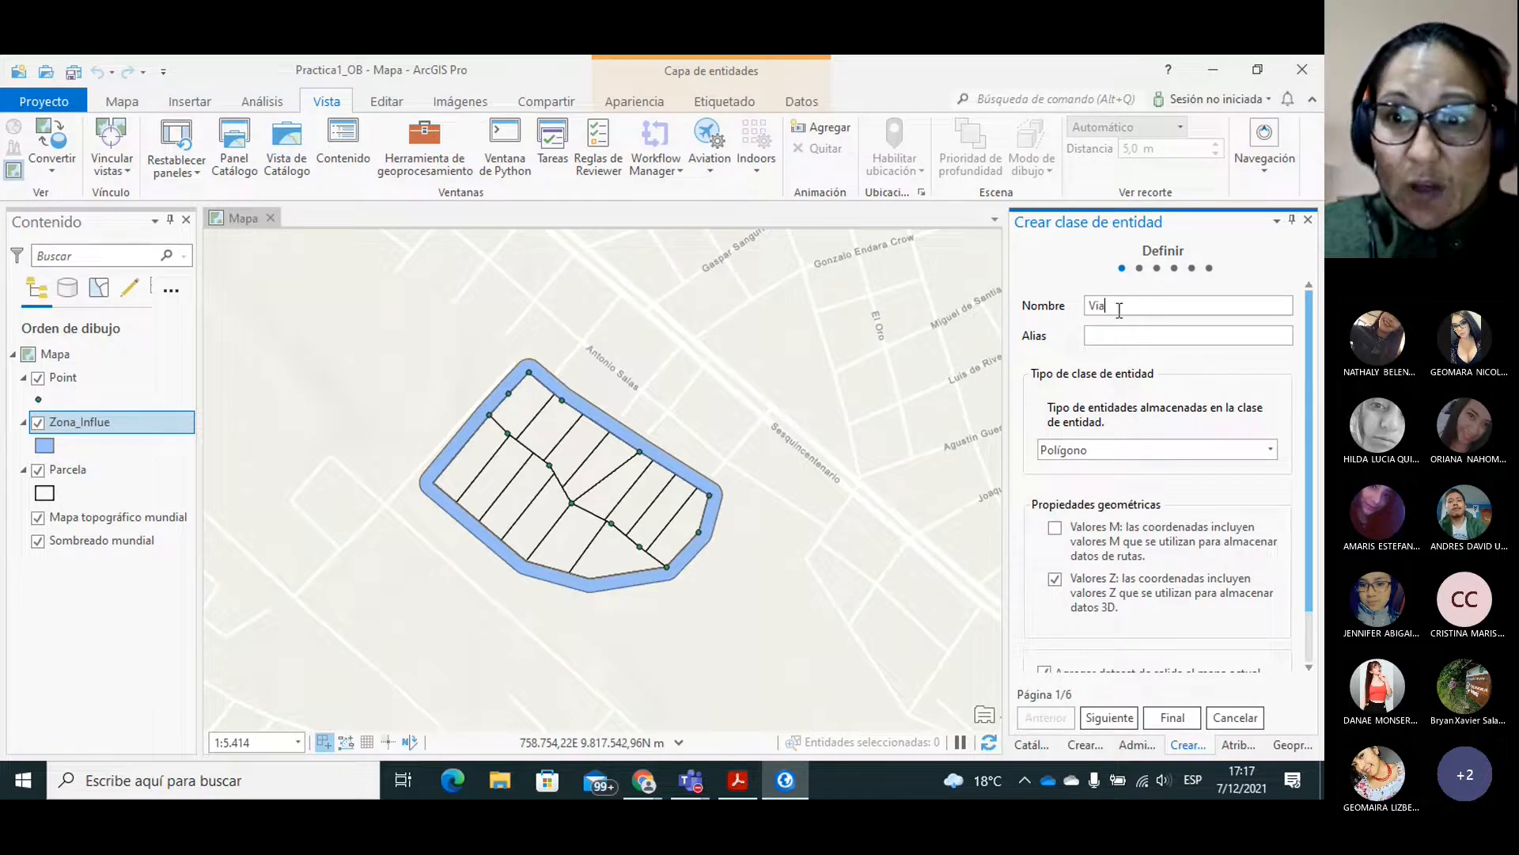
left_click(1132, 336)
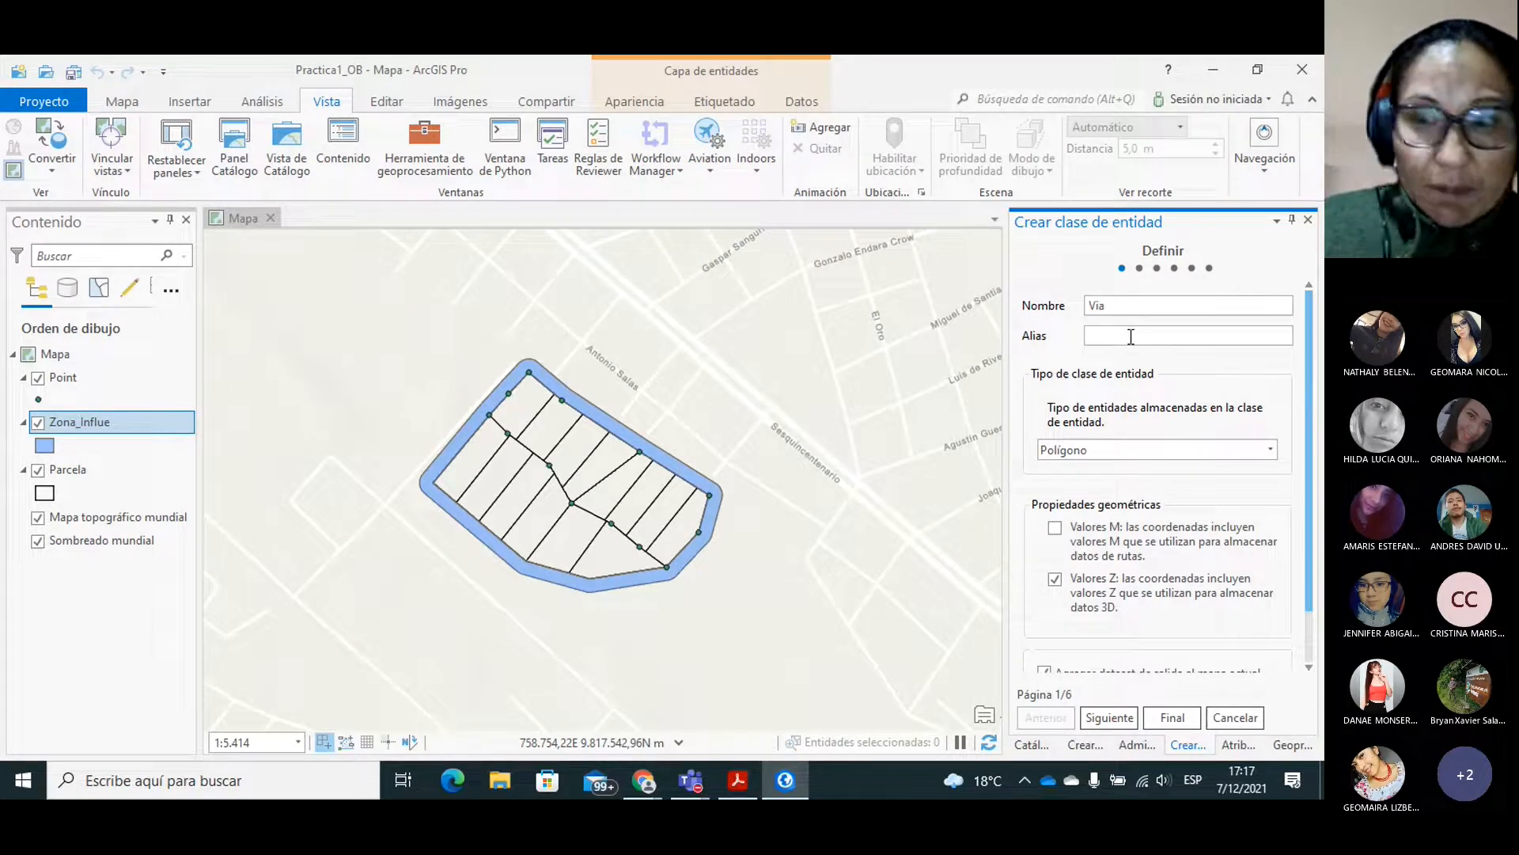
type("Via")
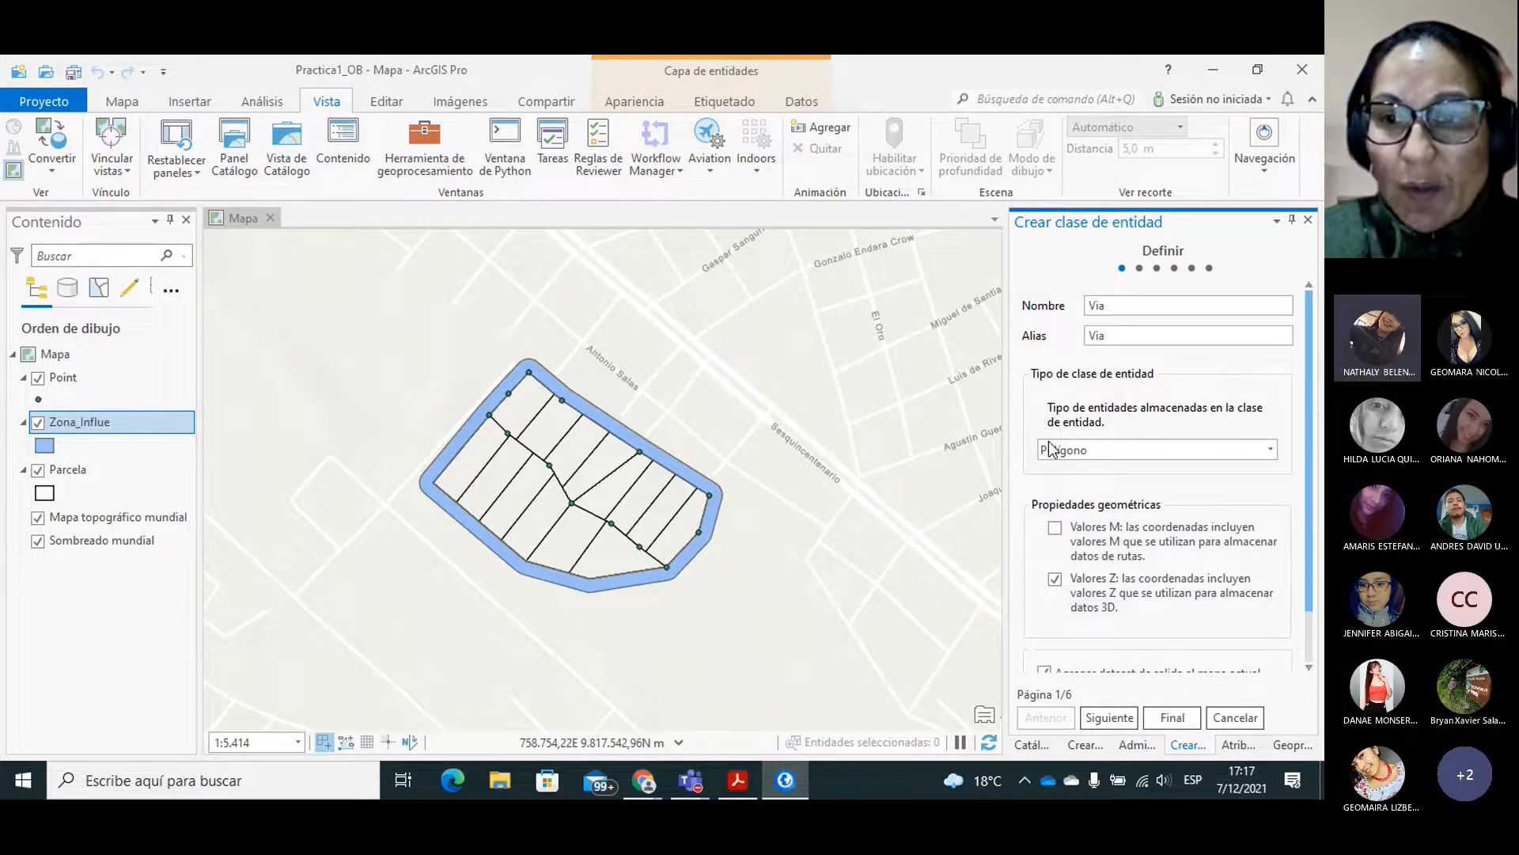
Set the feature class type to Línea, enable M values, disable Z values and continue to the field definitions.
left_click(1127, 449)
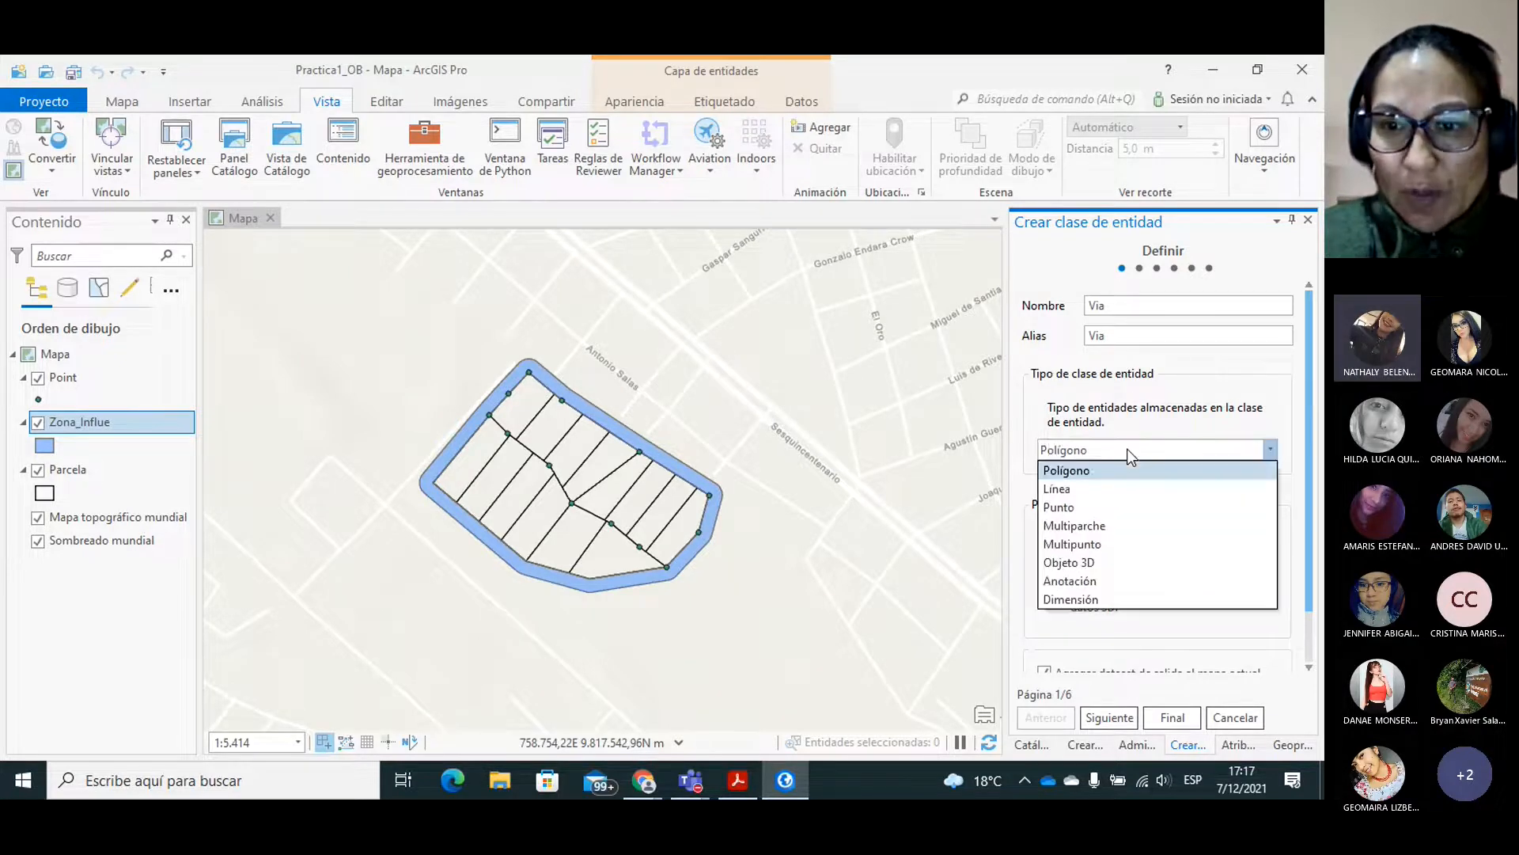
left_click(1060, 487)
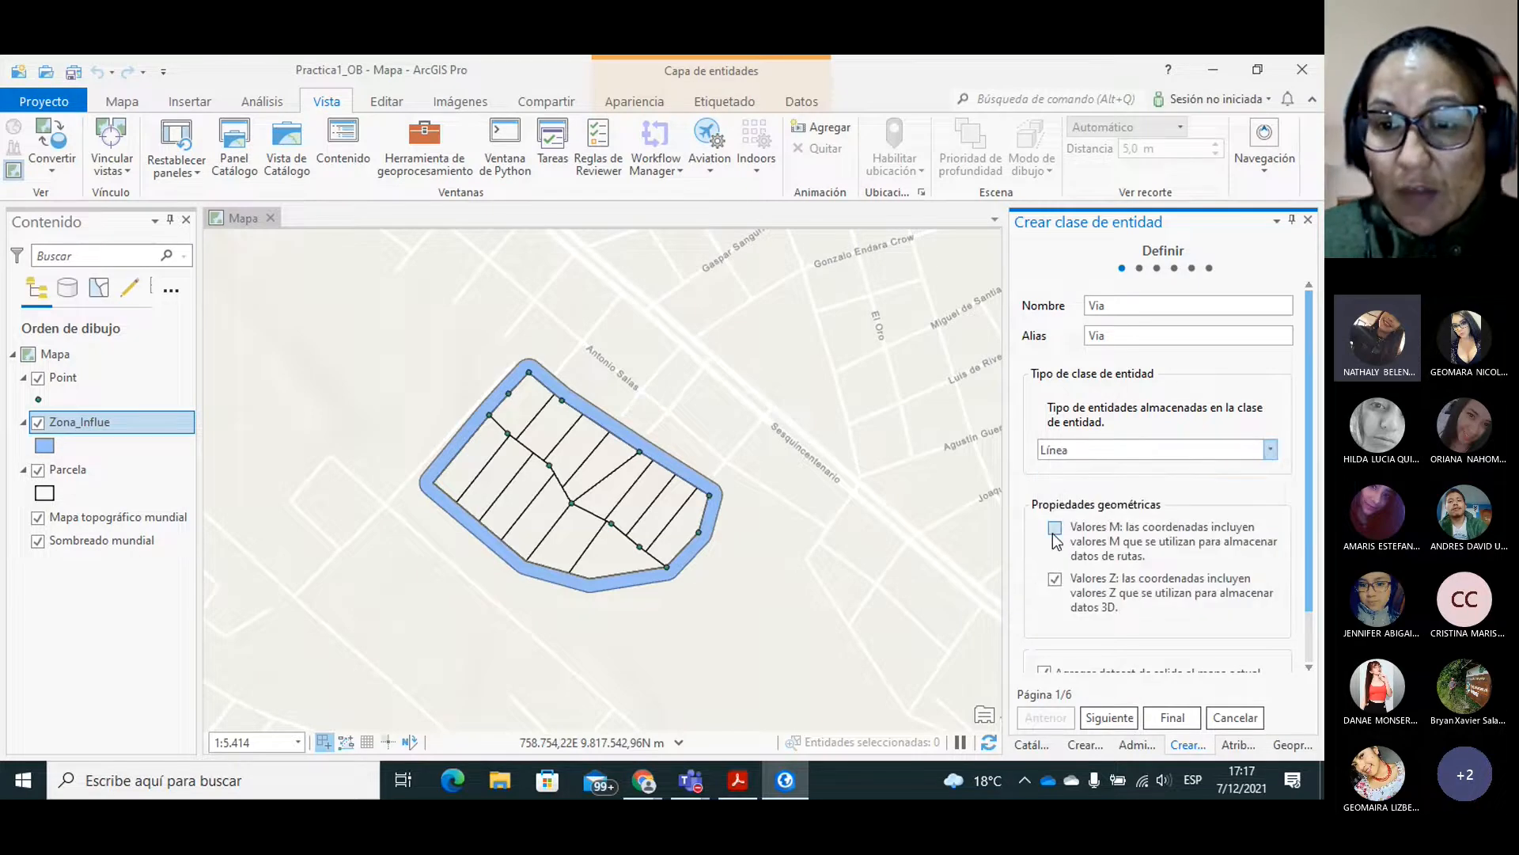
left_click(1057, 582)
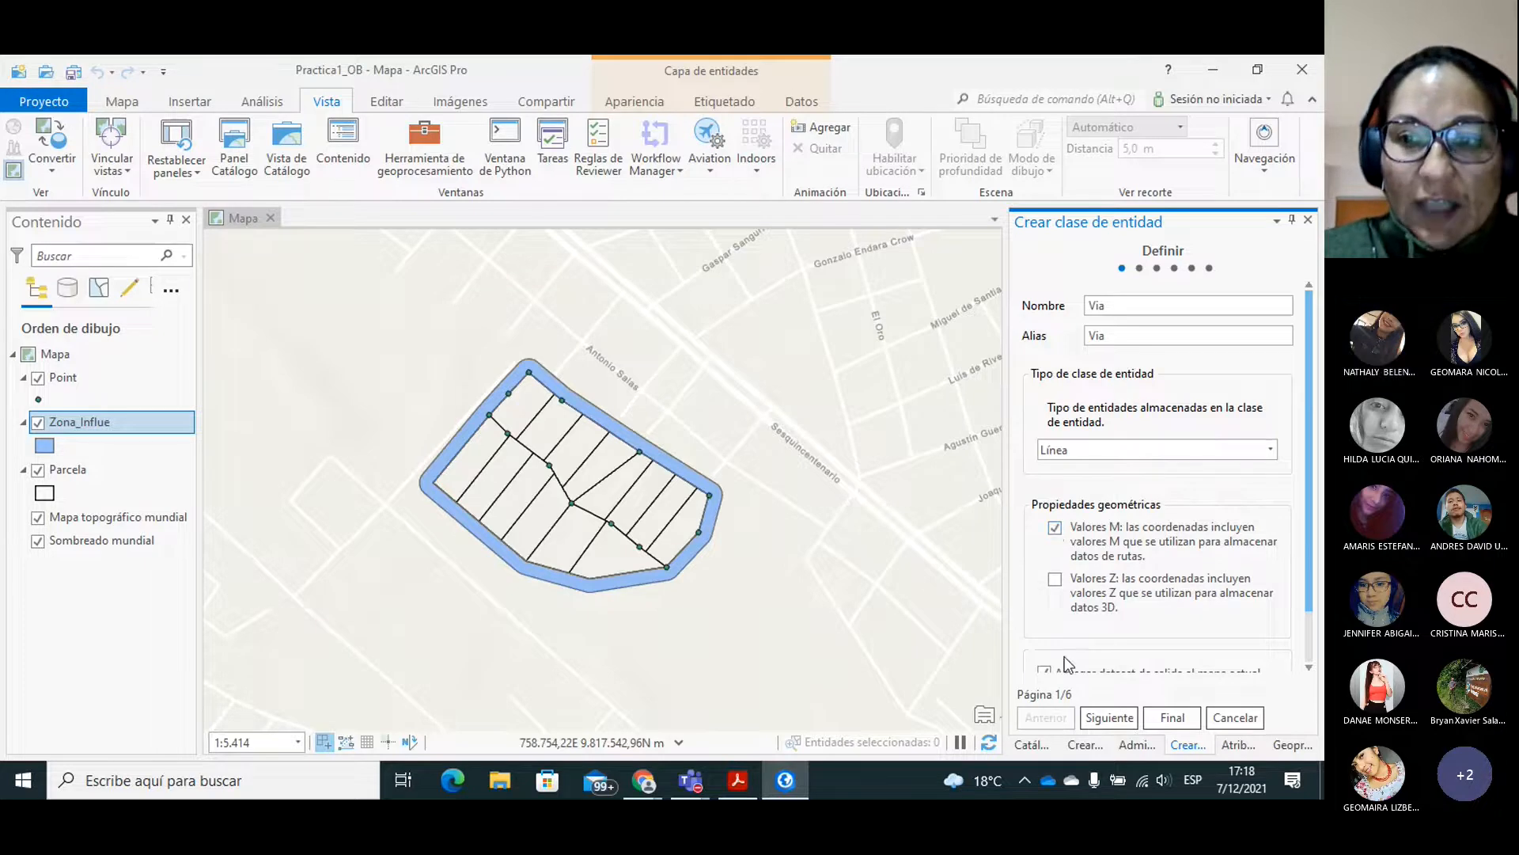
left_click(1109, 717)
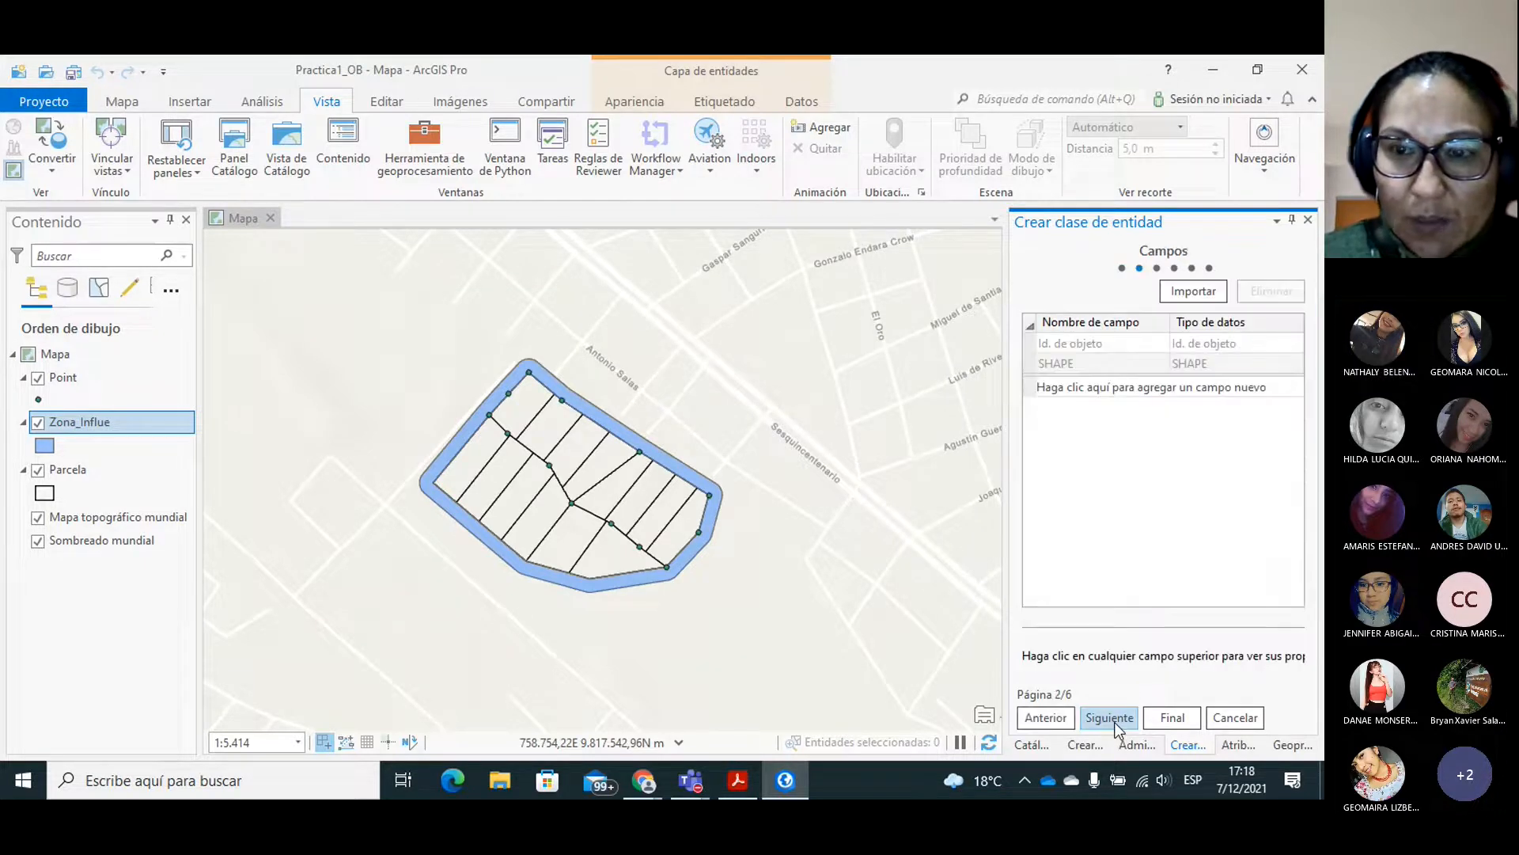
Add a text field named Nam with a length of 20 and finish creating the feature class.
left_click(1083, 388)
type("Nam")
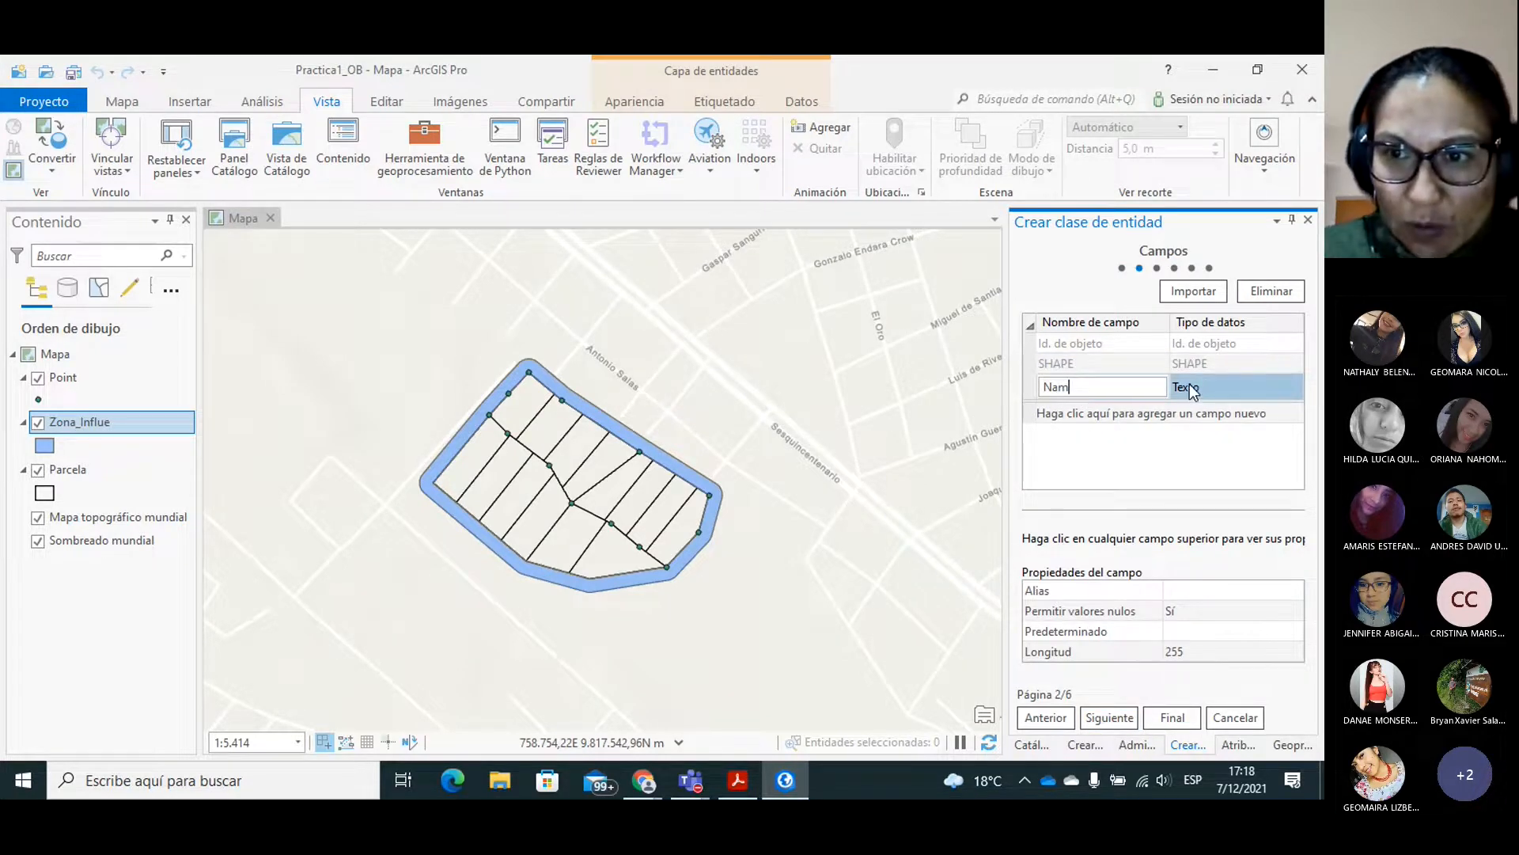
left_click(1172, 649)
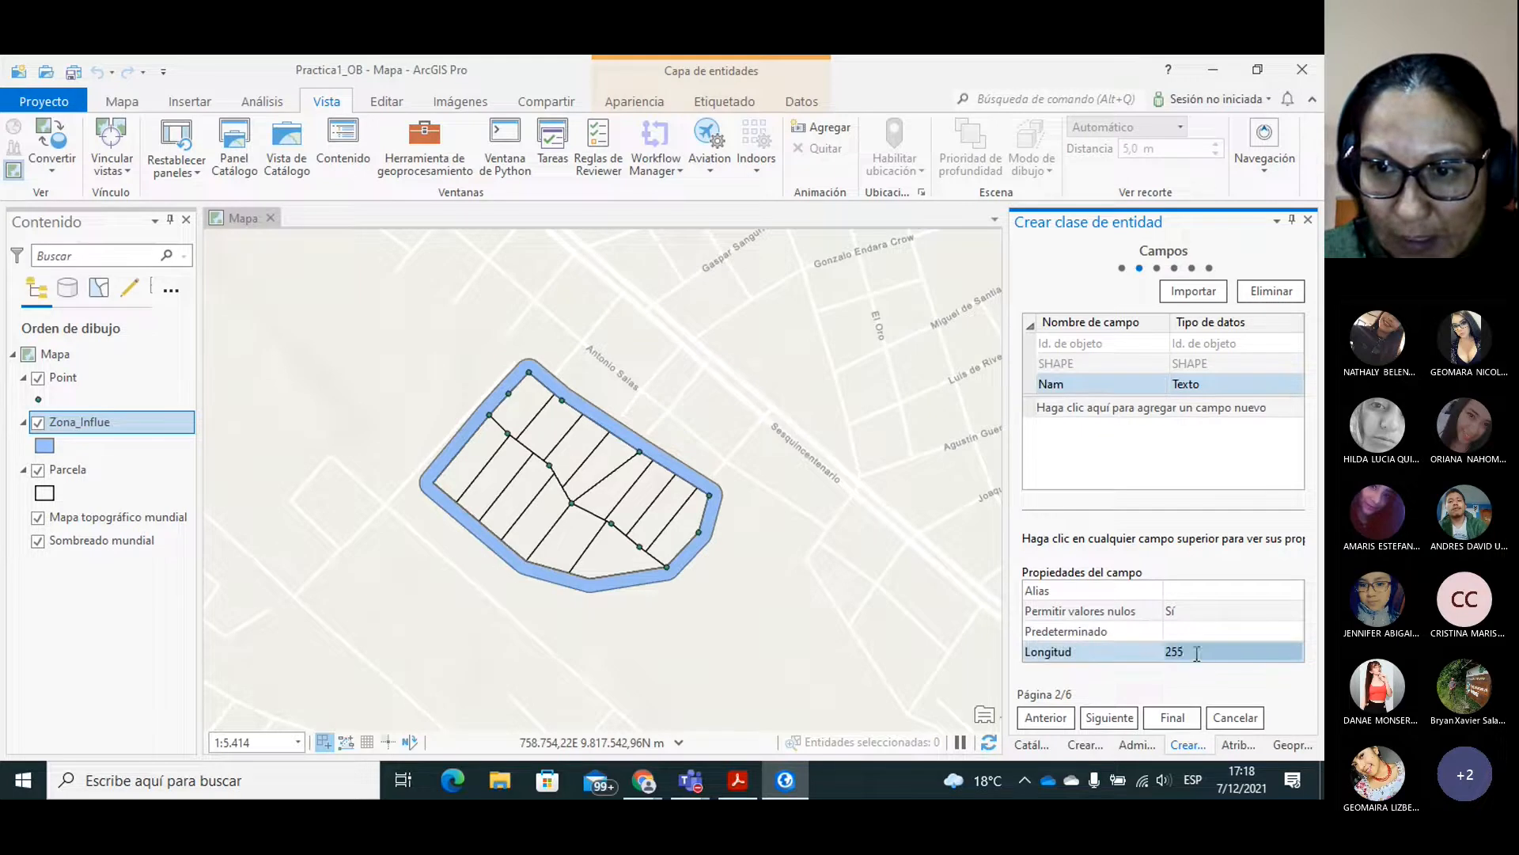
left_click(1180, 649)
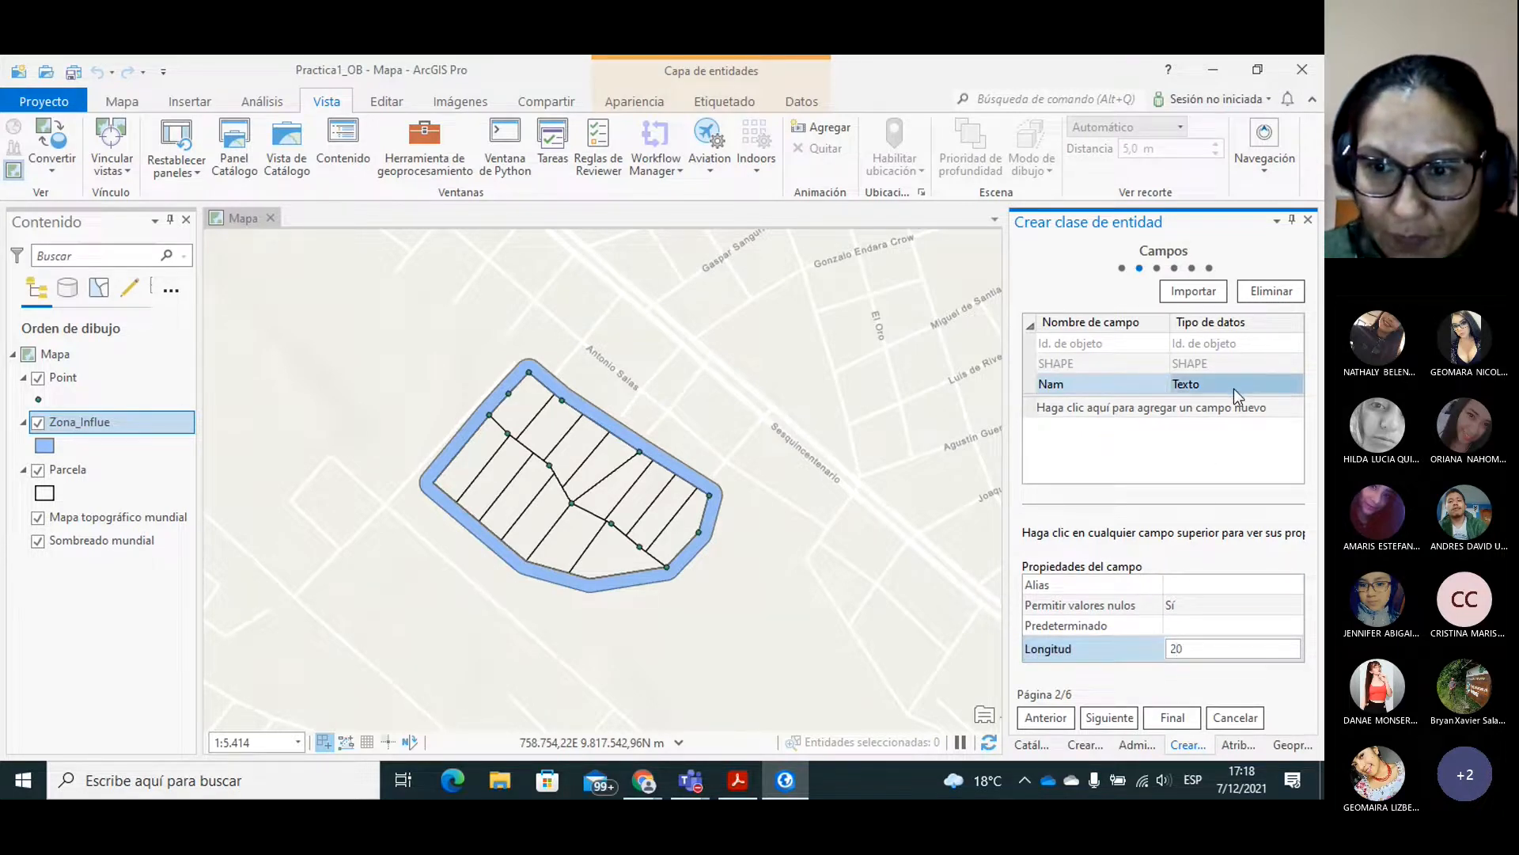
left_click(1170, 718)
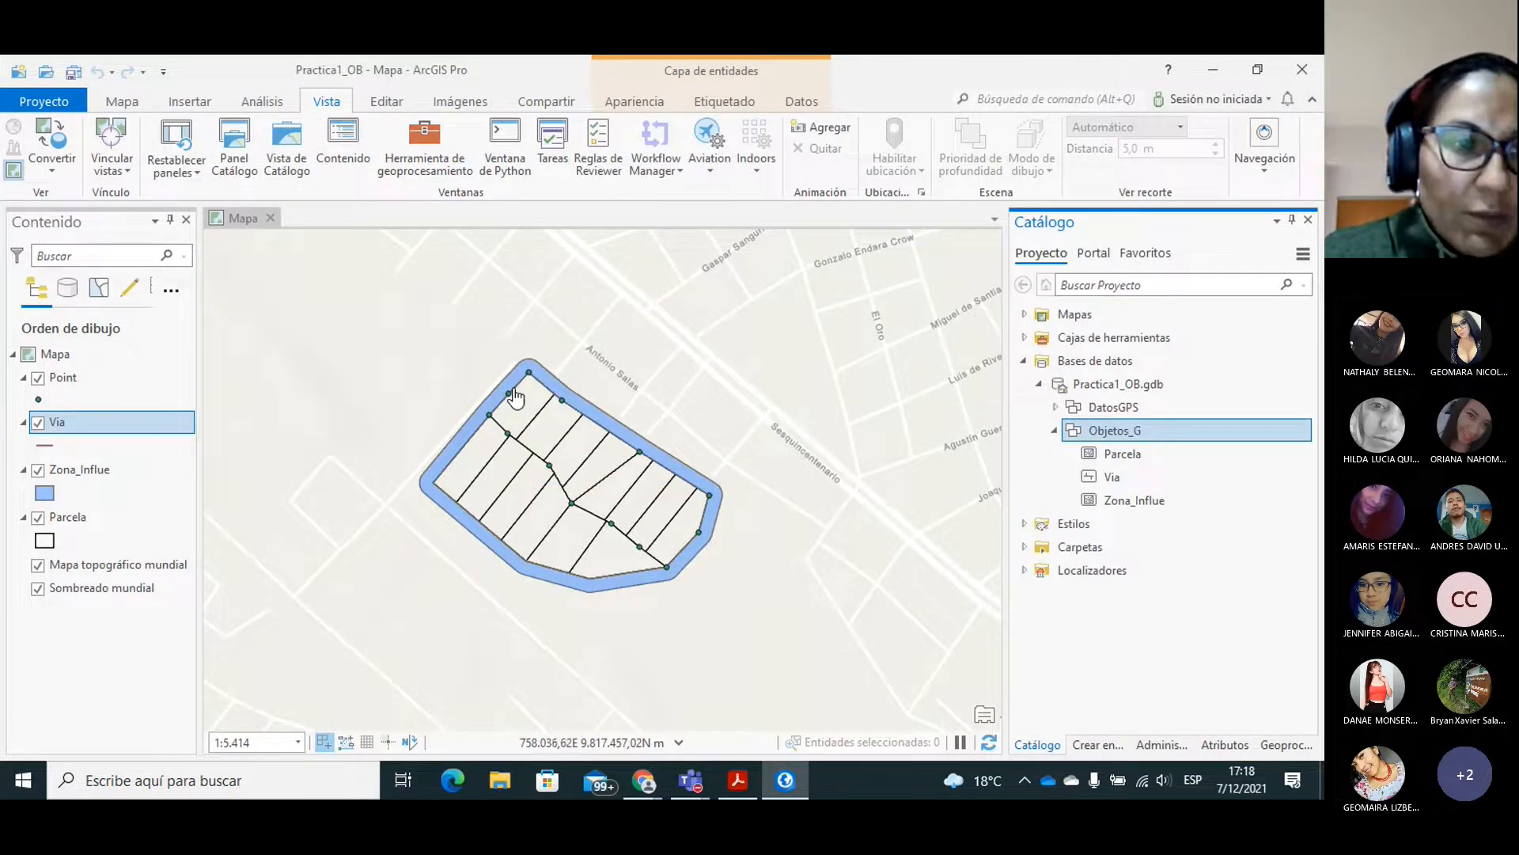
Draw a five-segment Via line outside the buffer, following its southwestern and southern edges to the southeast corner.
left_click(385, 104)
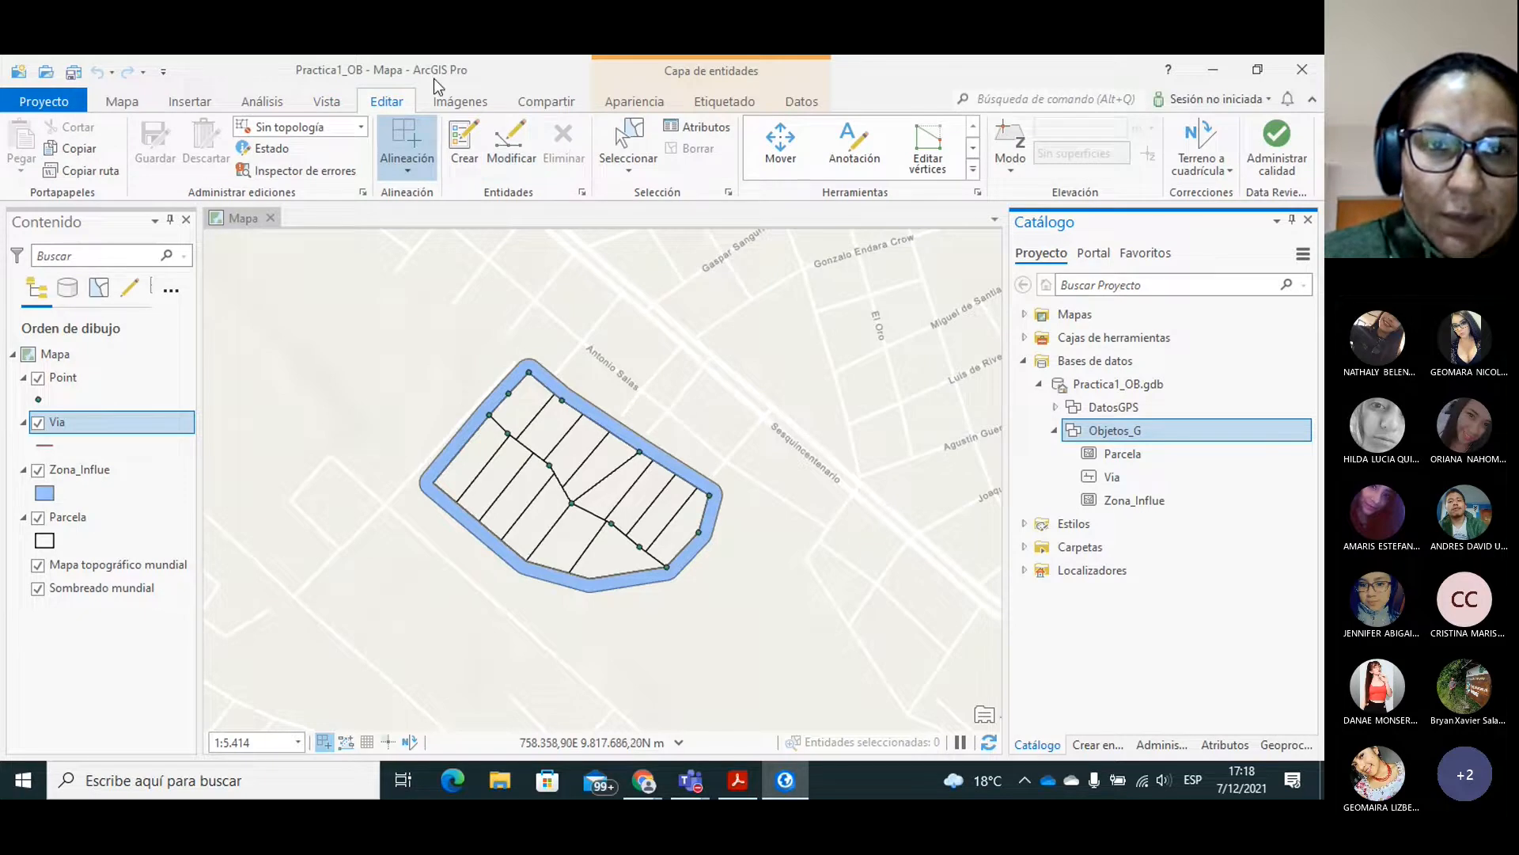
left_click(465, 147)
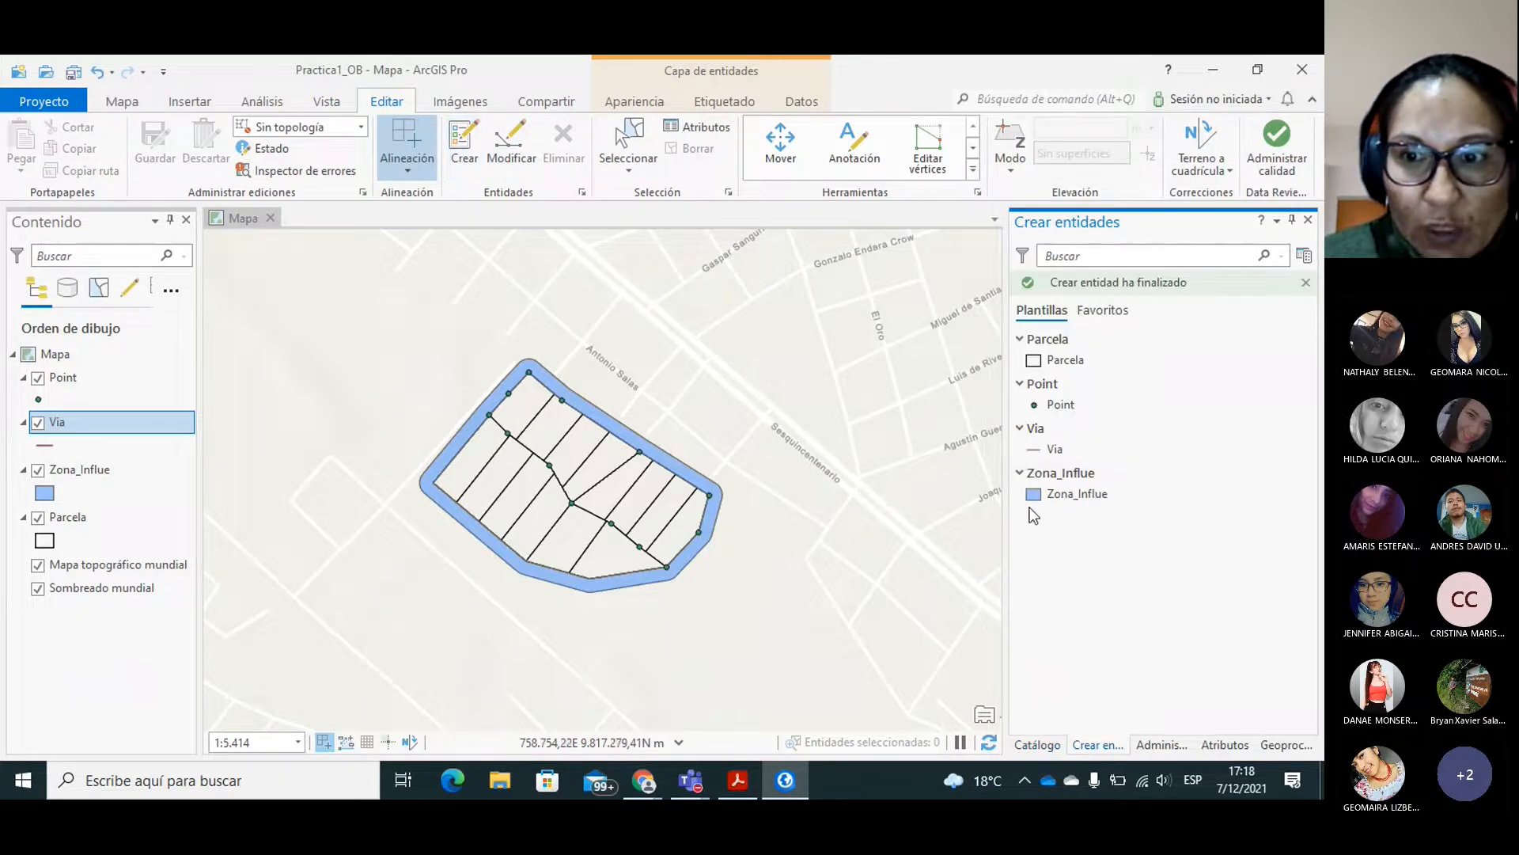
left_click(1051, 448)
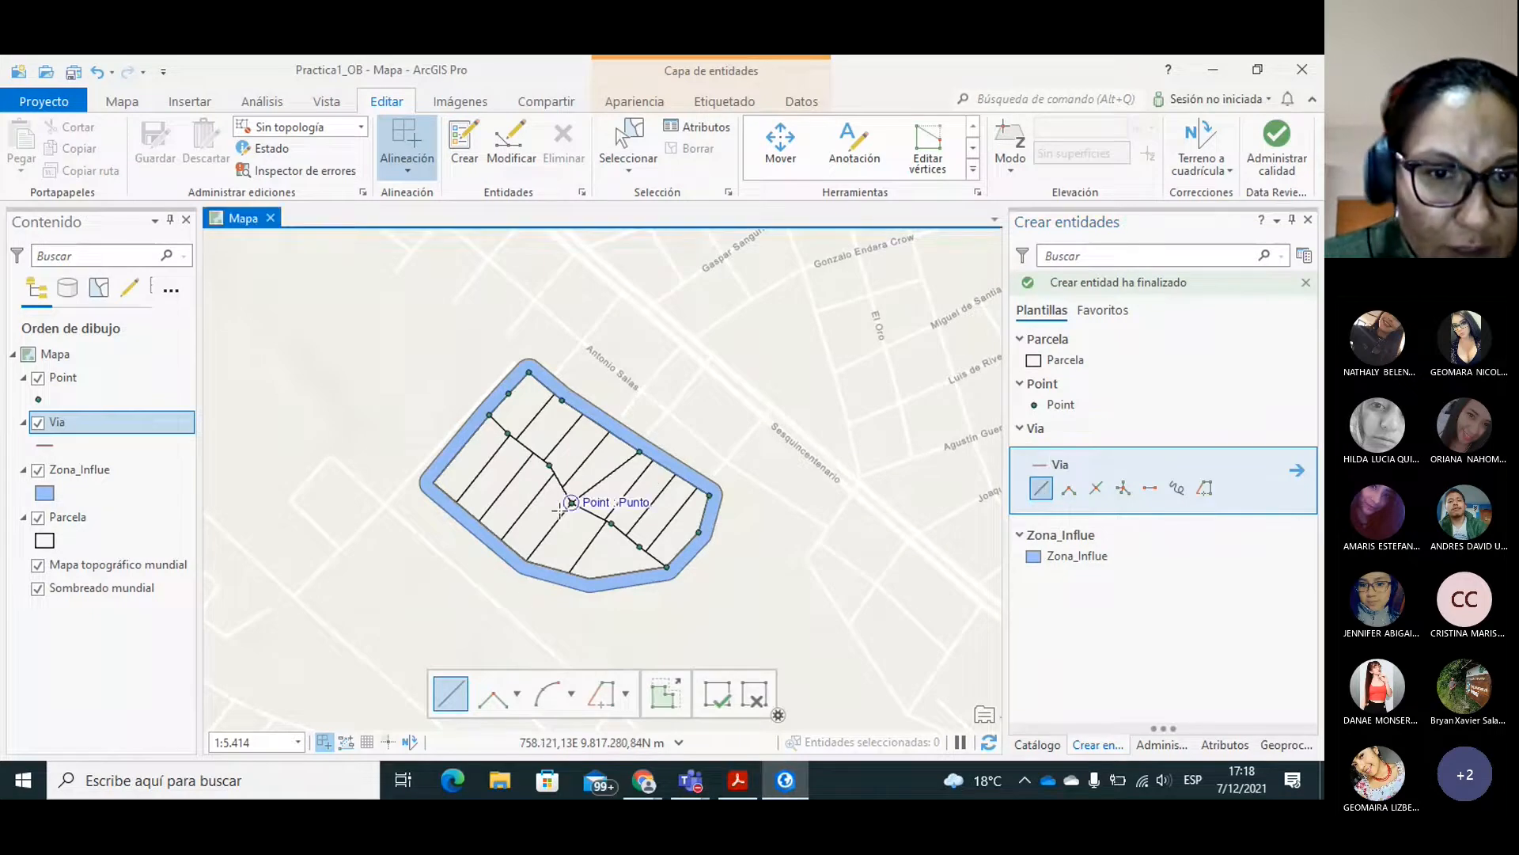
left_click(408, 500)
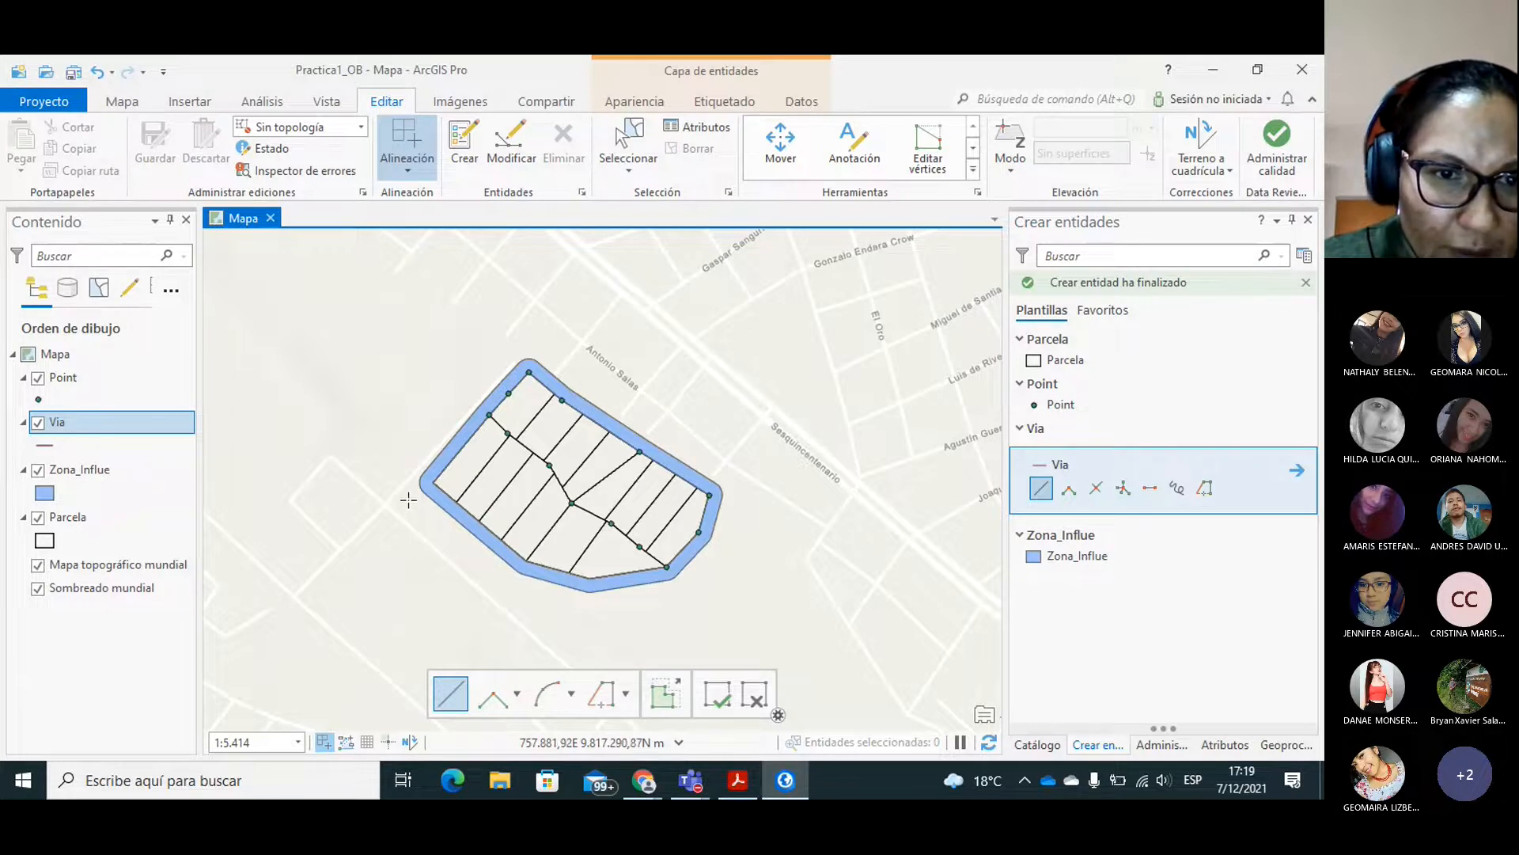
left_click(472, 562)
left_click(517, 599)
left_click(576, 621)
left_click(668, 611)
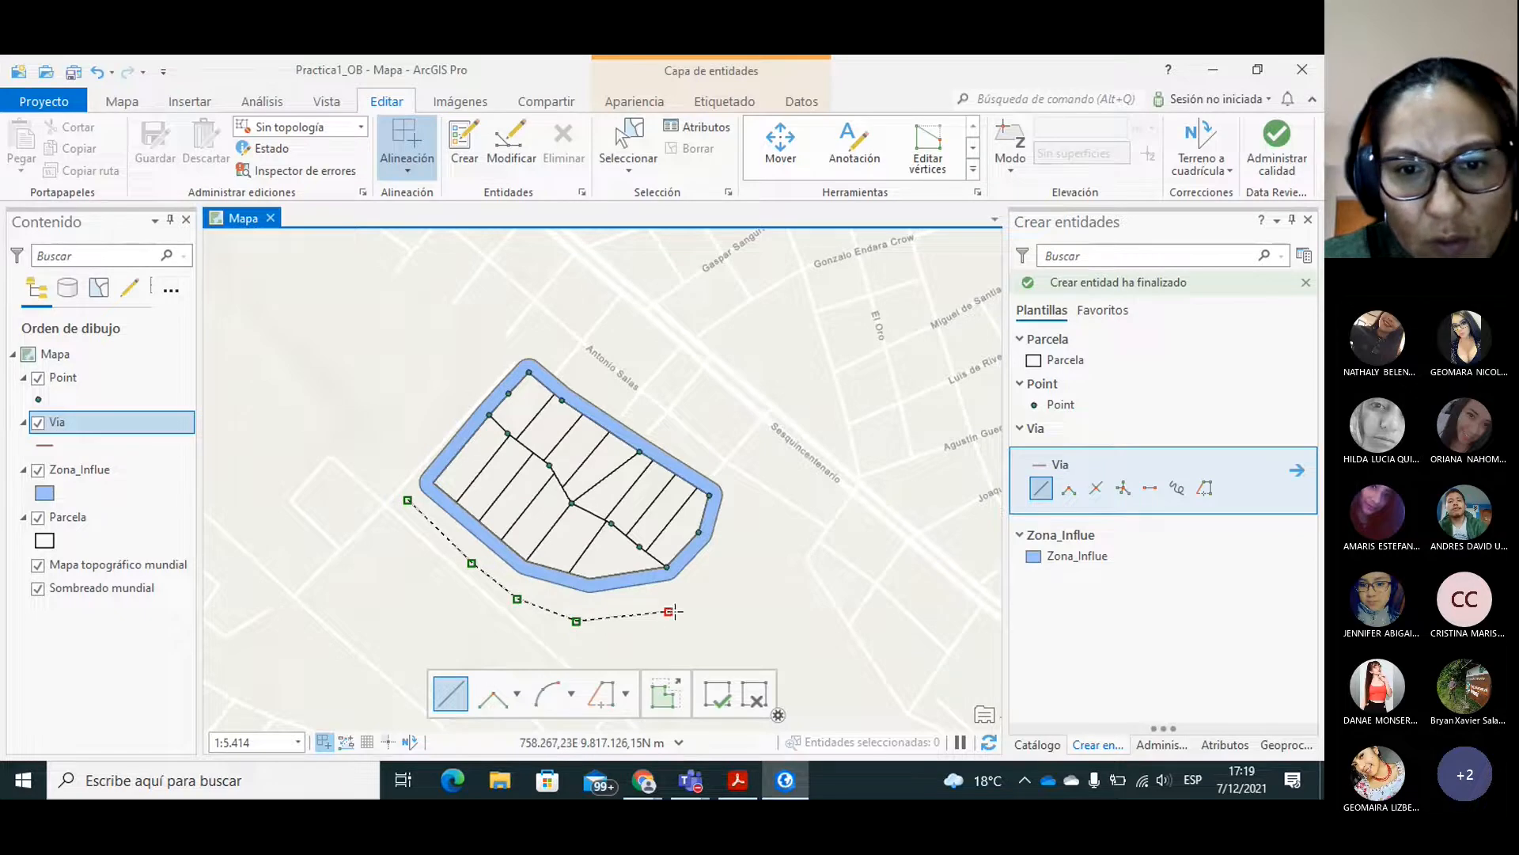
double_click(732, 569)
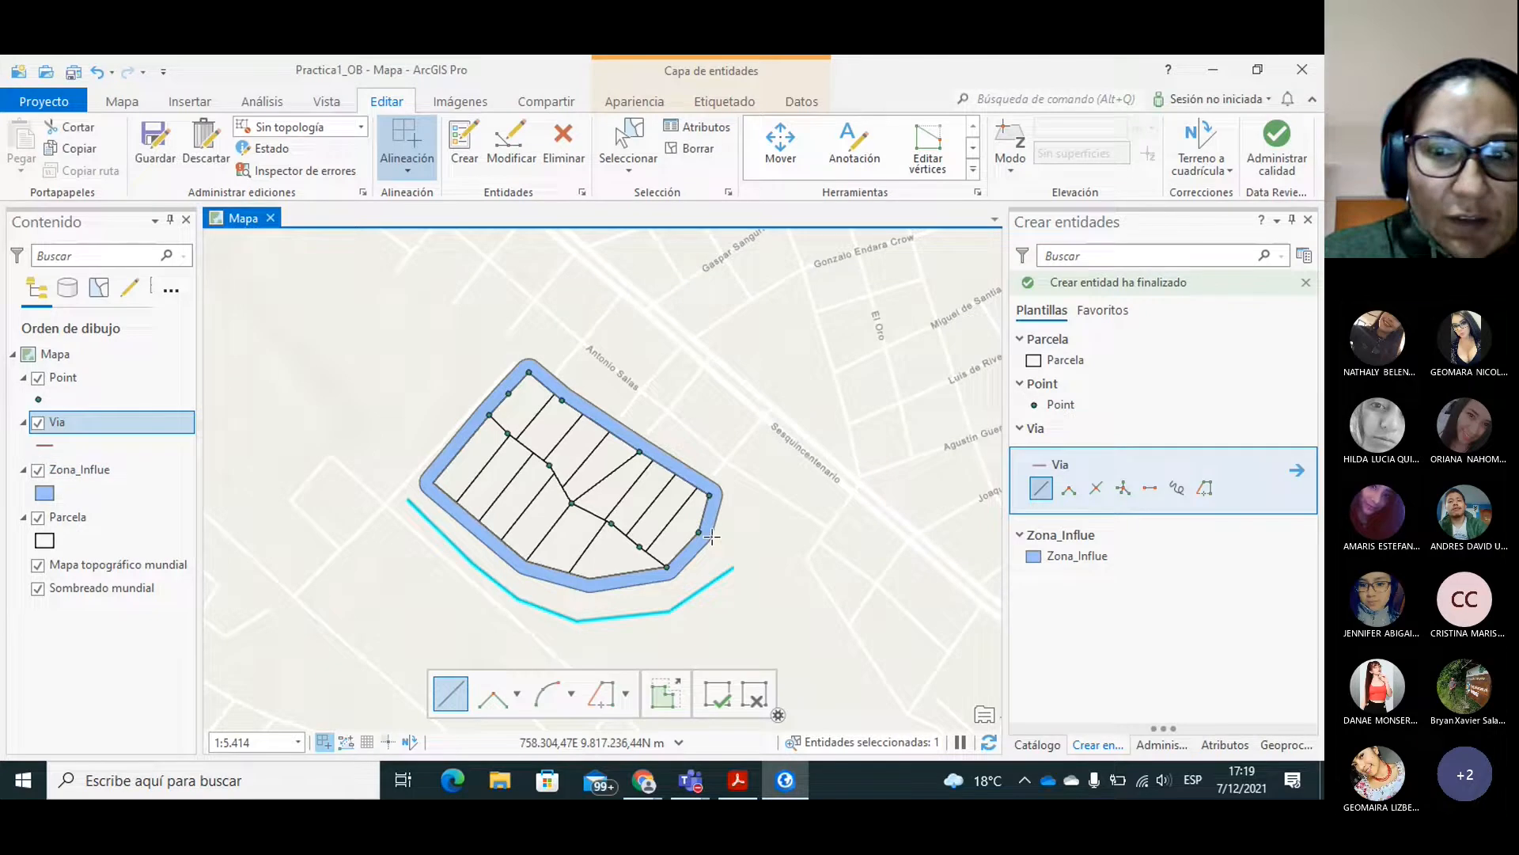
Set the Nam attribute of the drawn Via line to Principal in the layer's attribute table, then close the table.
left_click(55, 424)
right_click(56, 424)
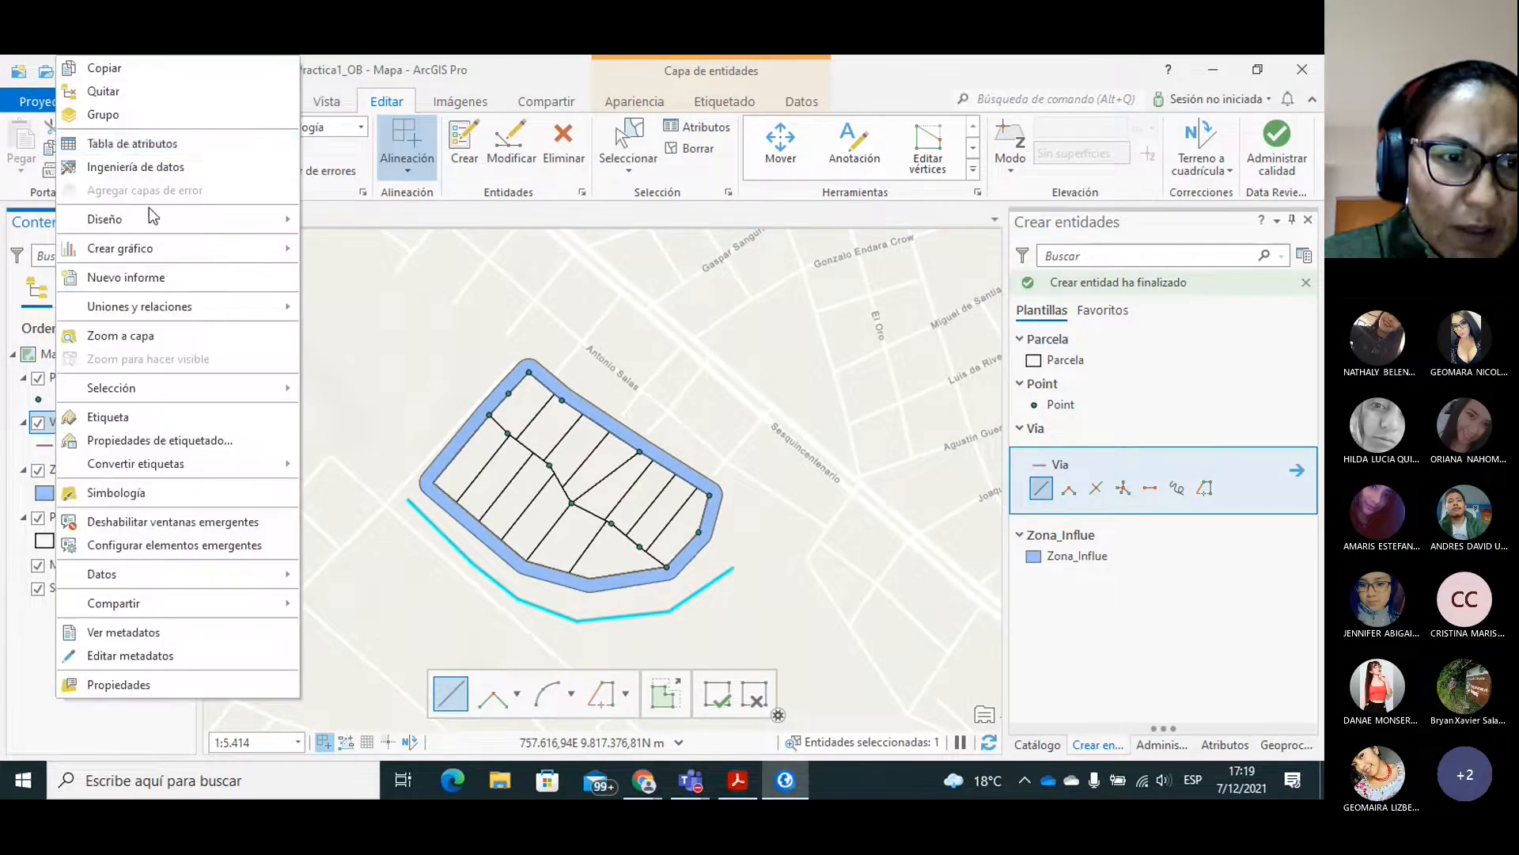
left_click(133, 143)
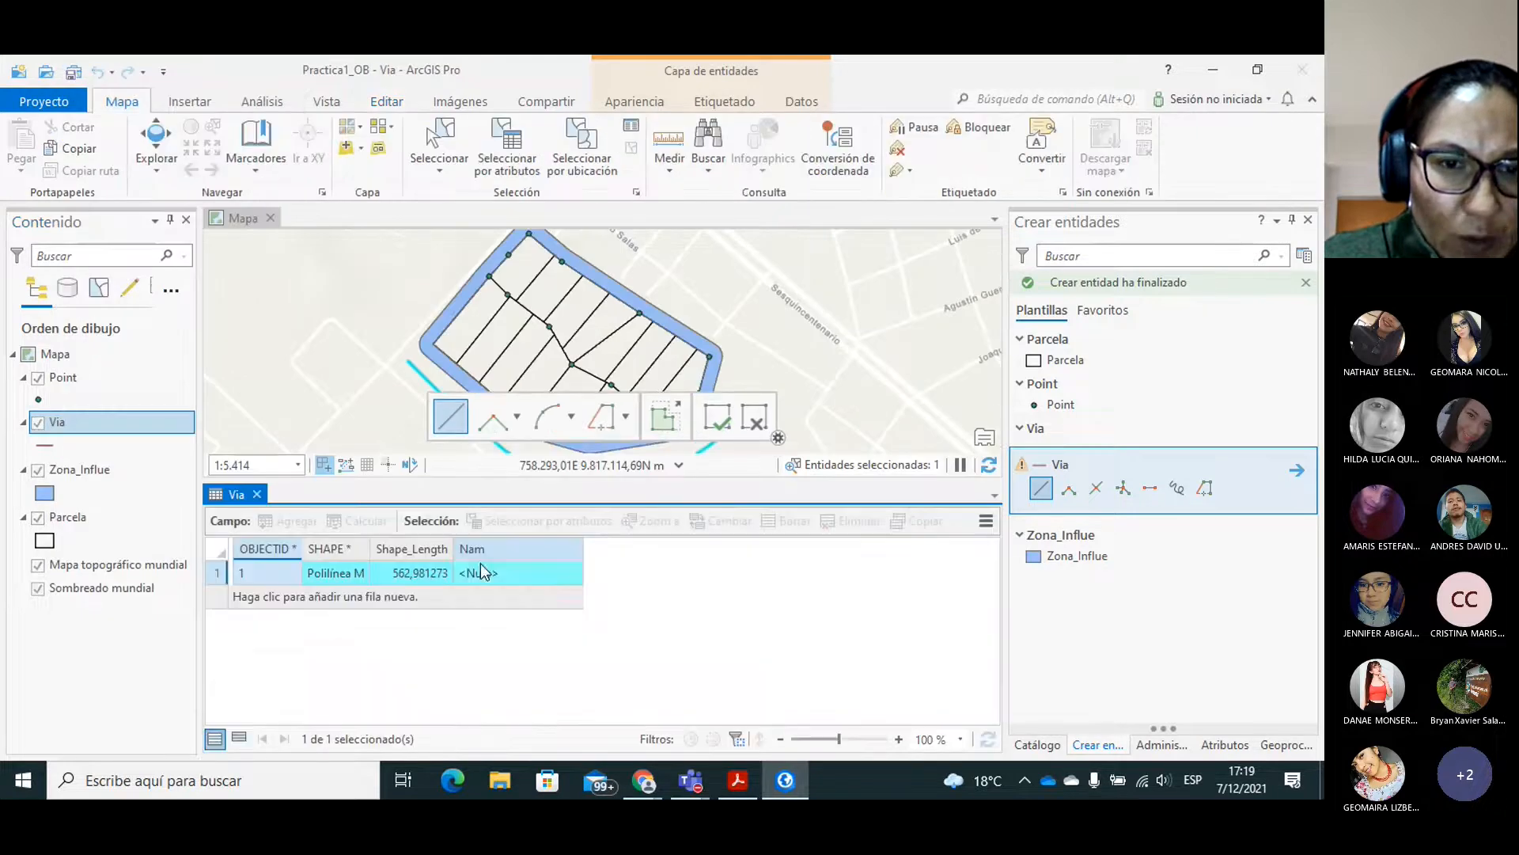
double_click(495, 576)
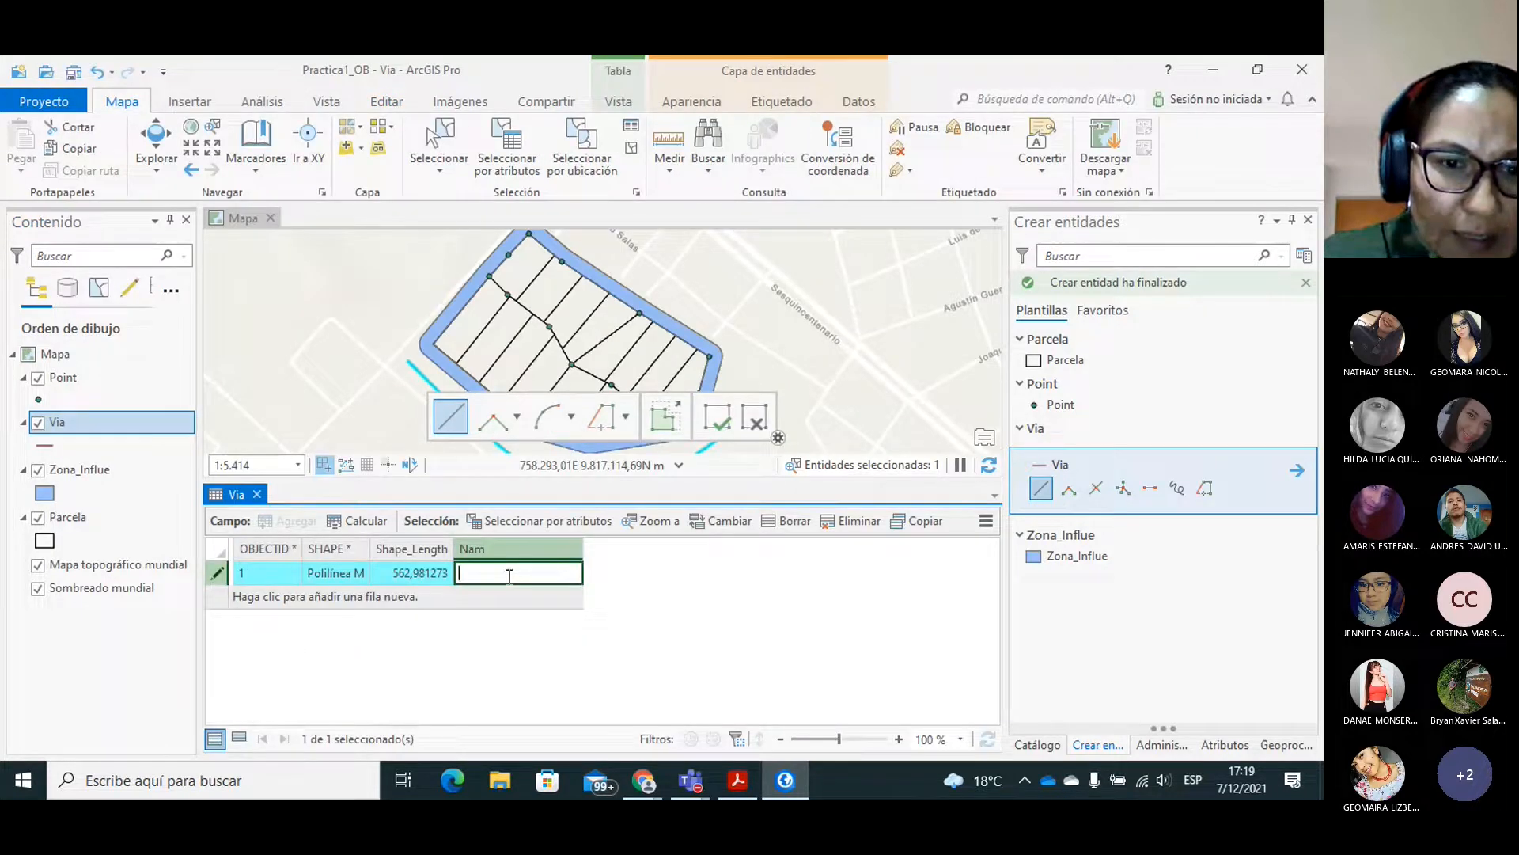
type("Via pri")
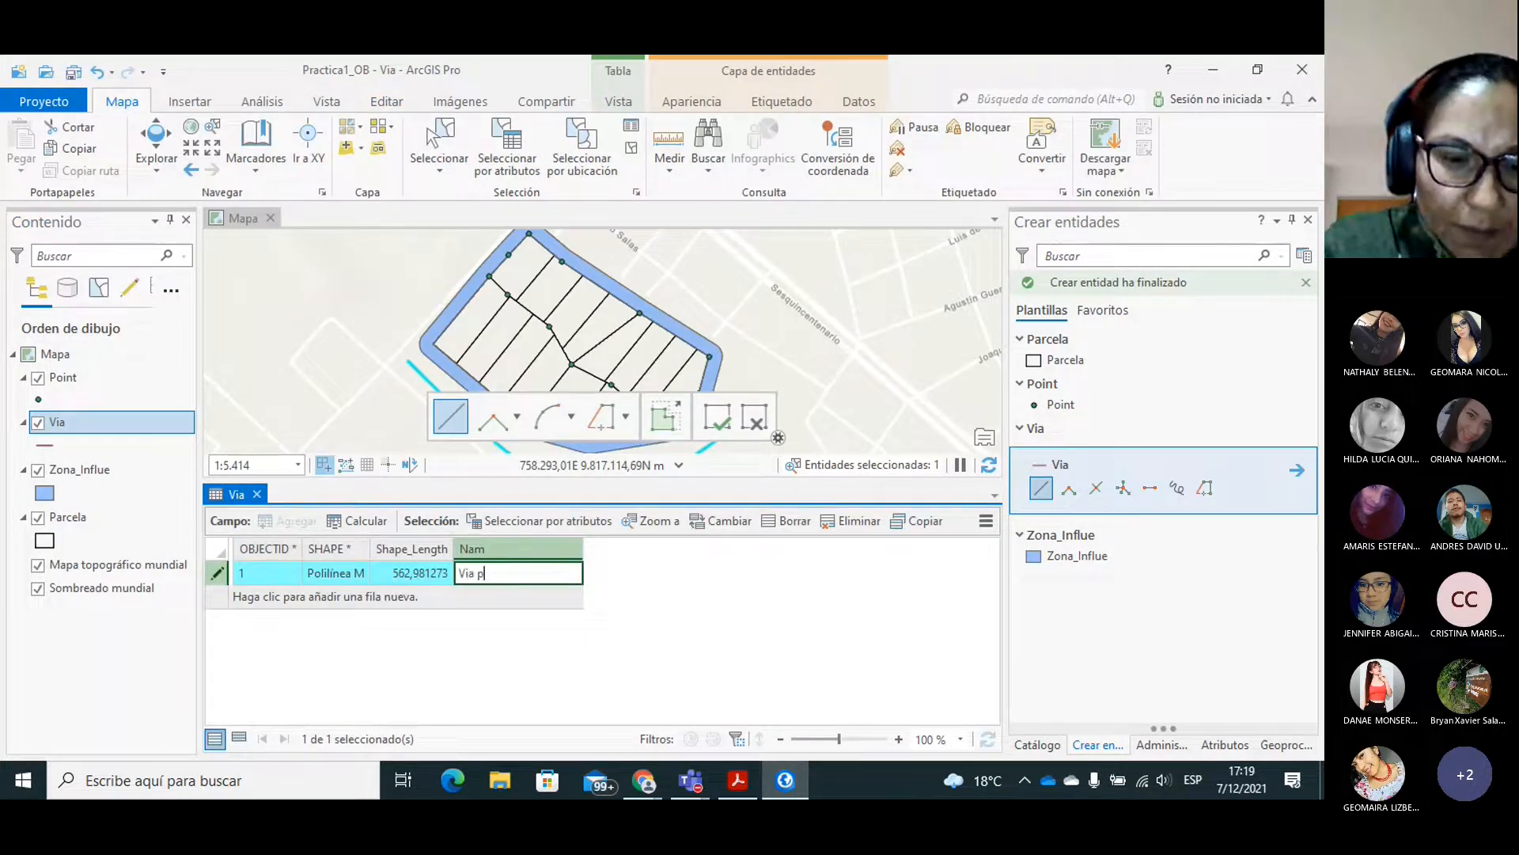
key("BackSpace")
key("BackSpace")
key("BackSpace")
key("BackSpace")
key("BackSpace")
key("BackSpace")
key("BackSpace")
type("Principal")
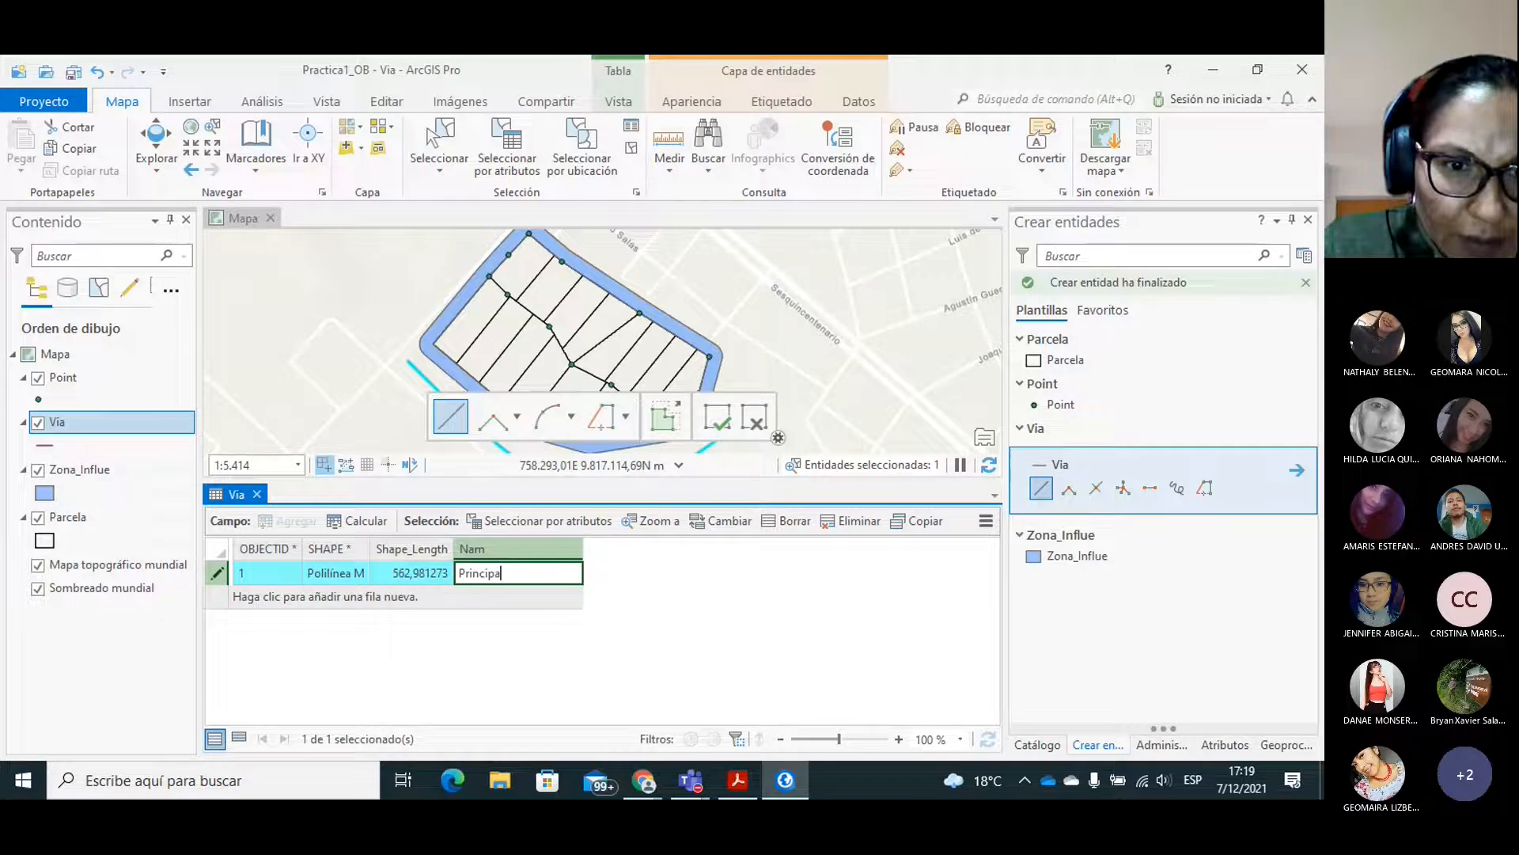
left_click(421, 573)
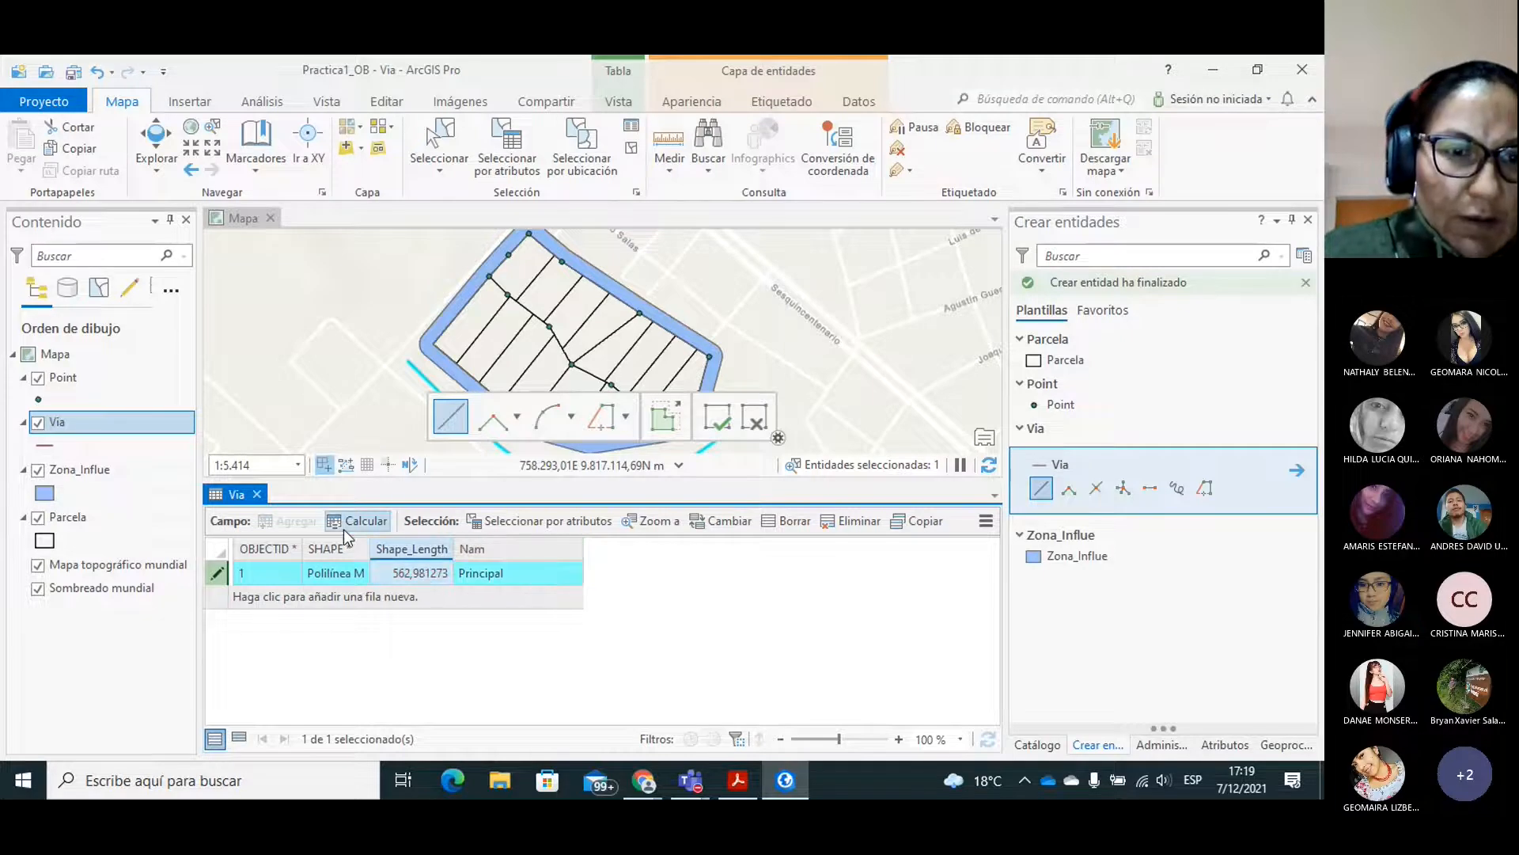
left_click(256, 494)
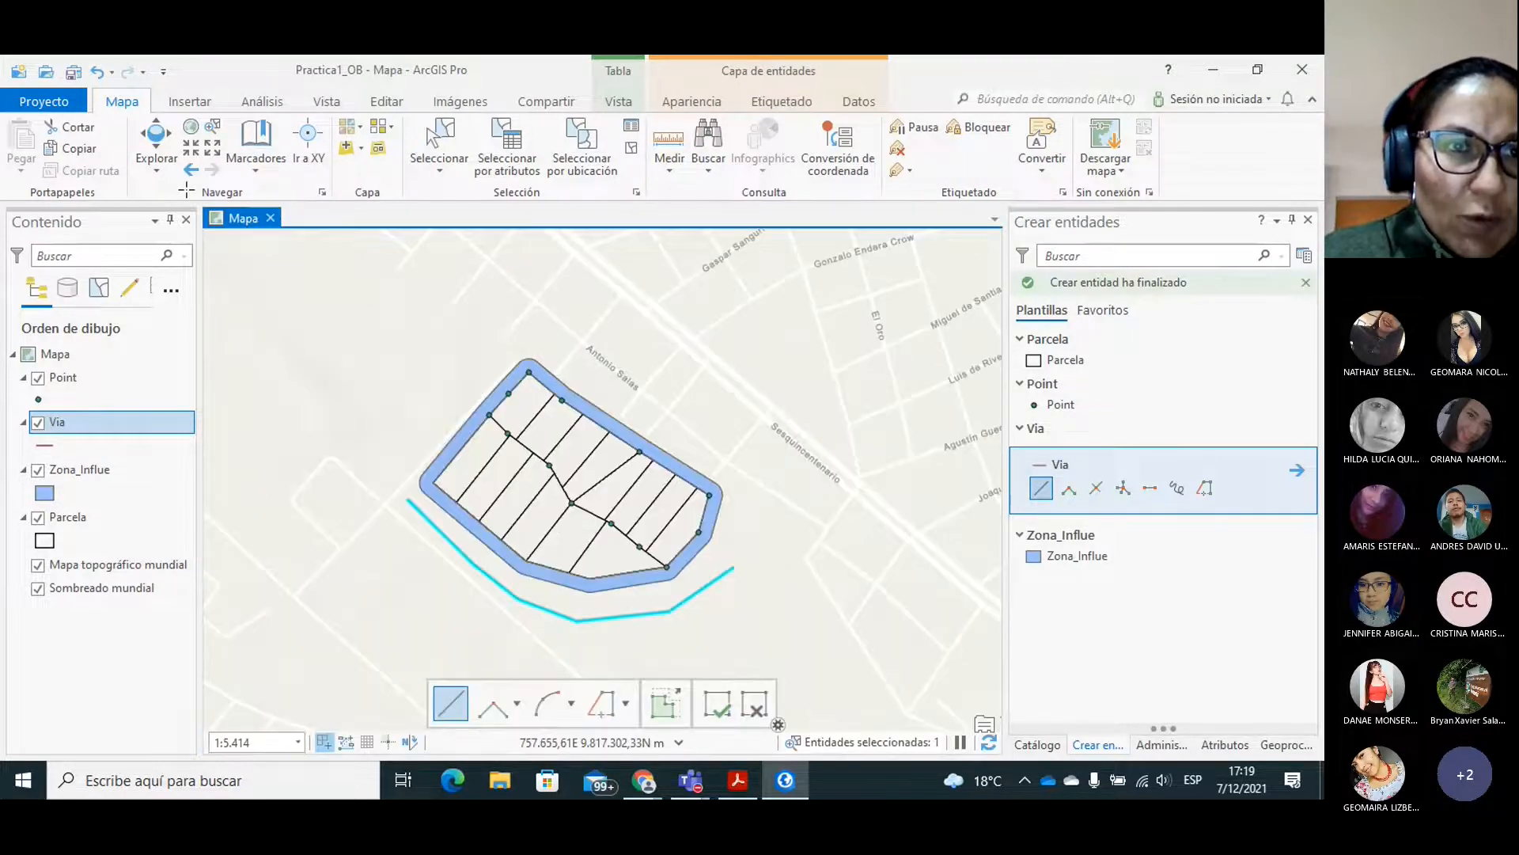
Save all edits to the Via layer and clear the selection of the drawn line.
left_click(387, 101)
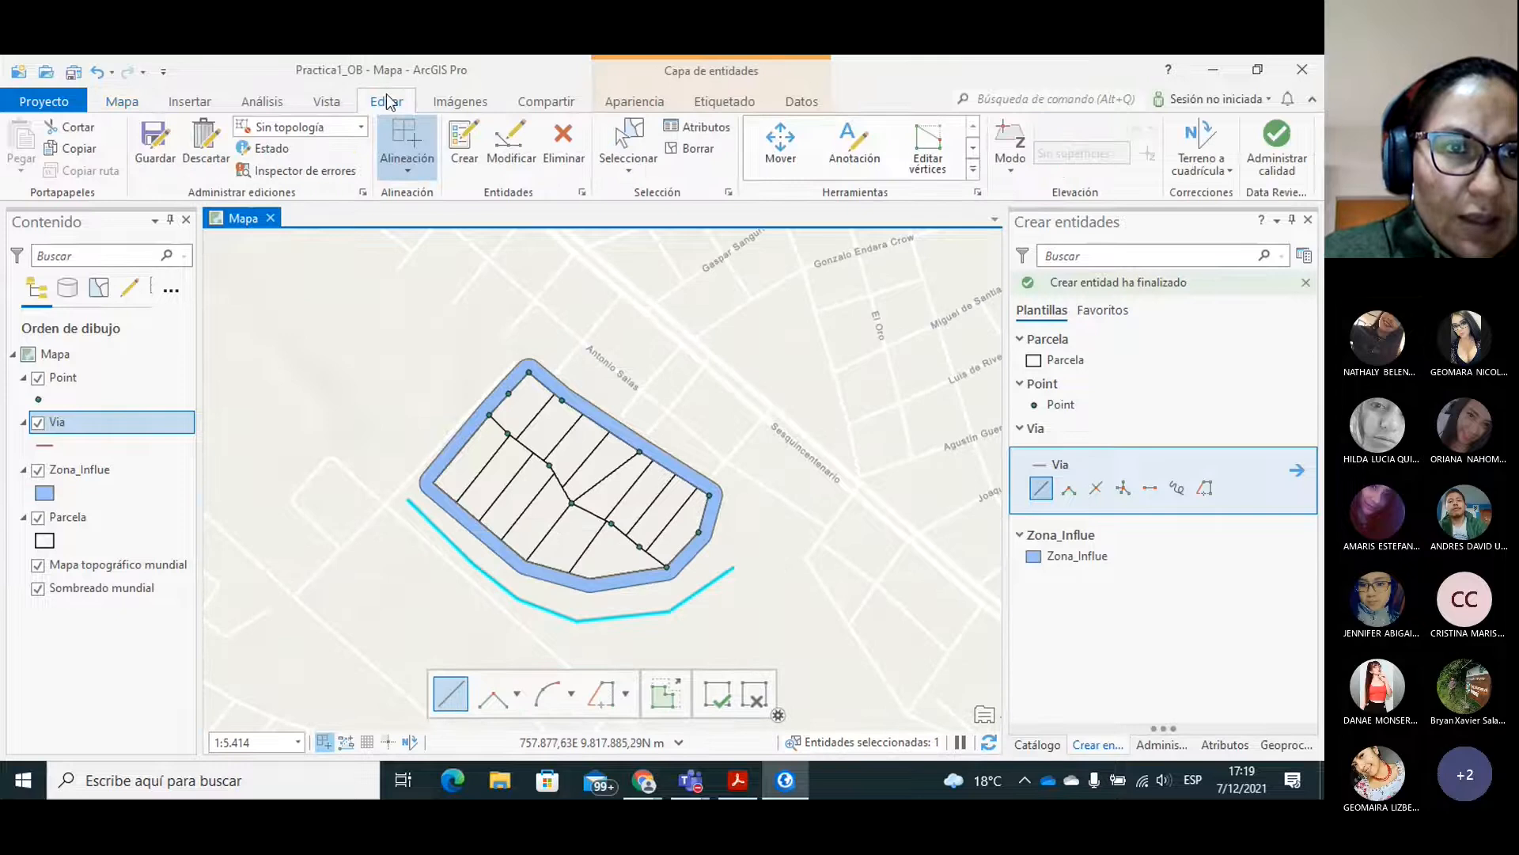
left_click(152, 146)
left_click(716, 434)
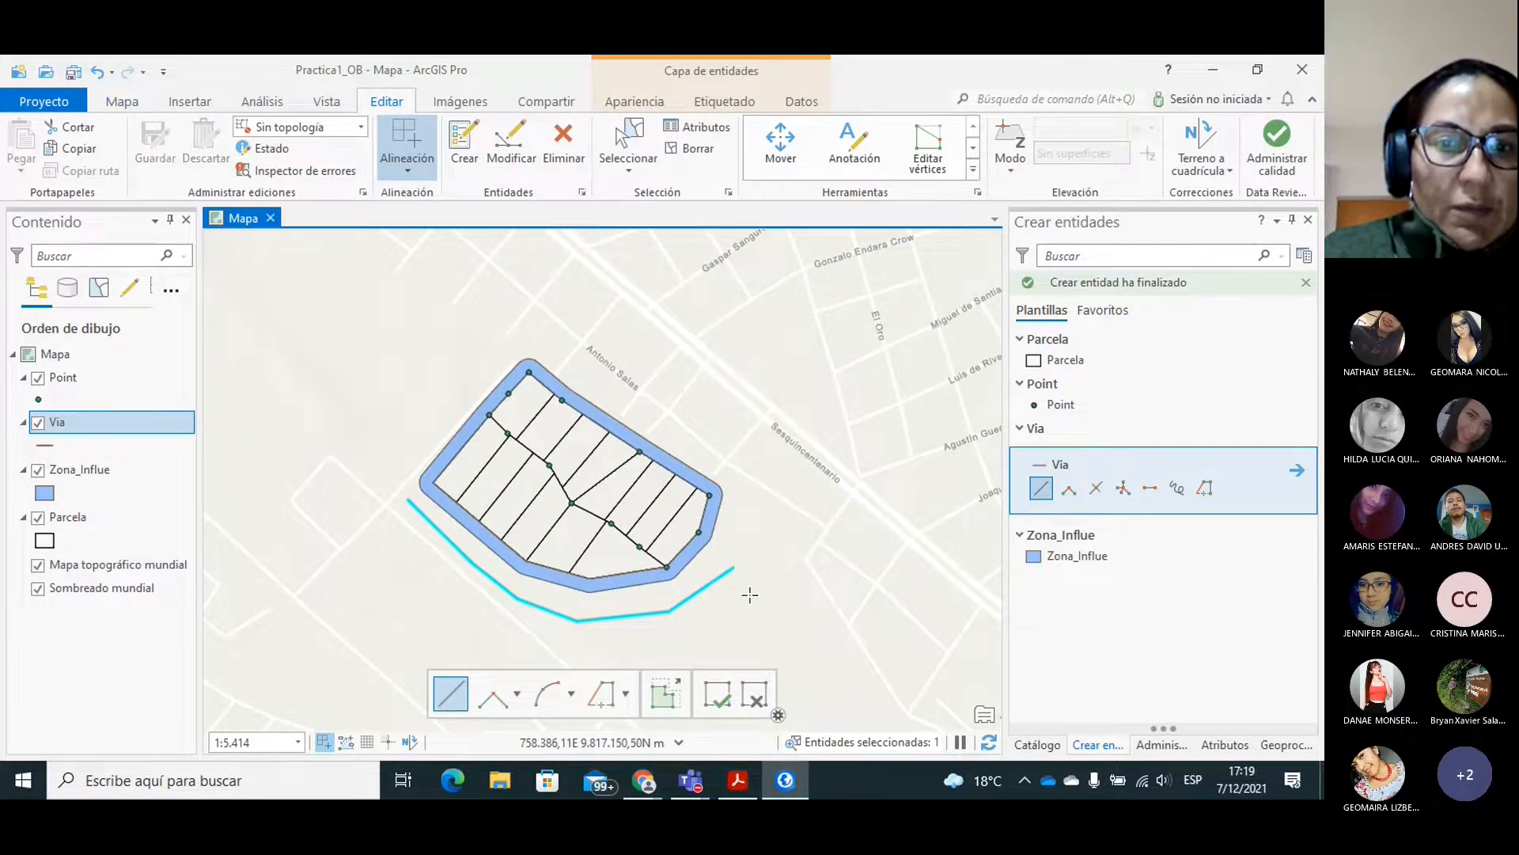
left_click(695, 149)
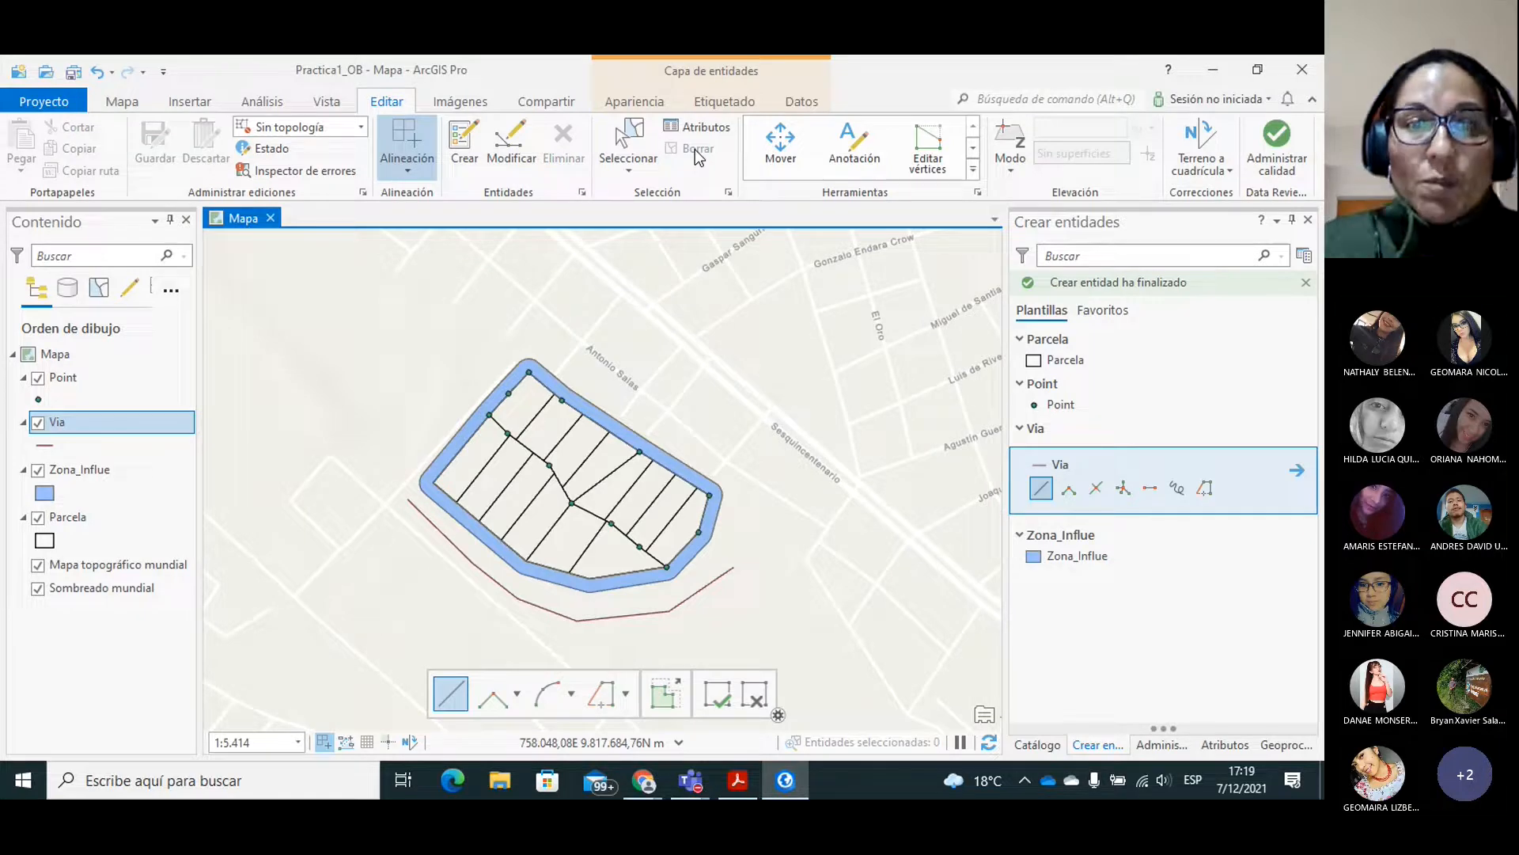
Start the Copiar paralelo tool and select the Via line south of the buffer as its source.
scroll(960, 159, "down", 1)
scroll(971, 162, "down", 4)
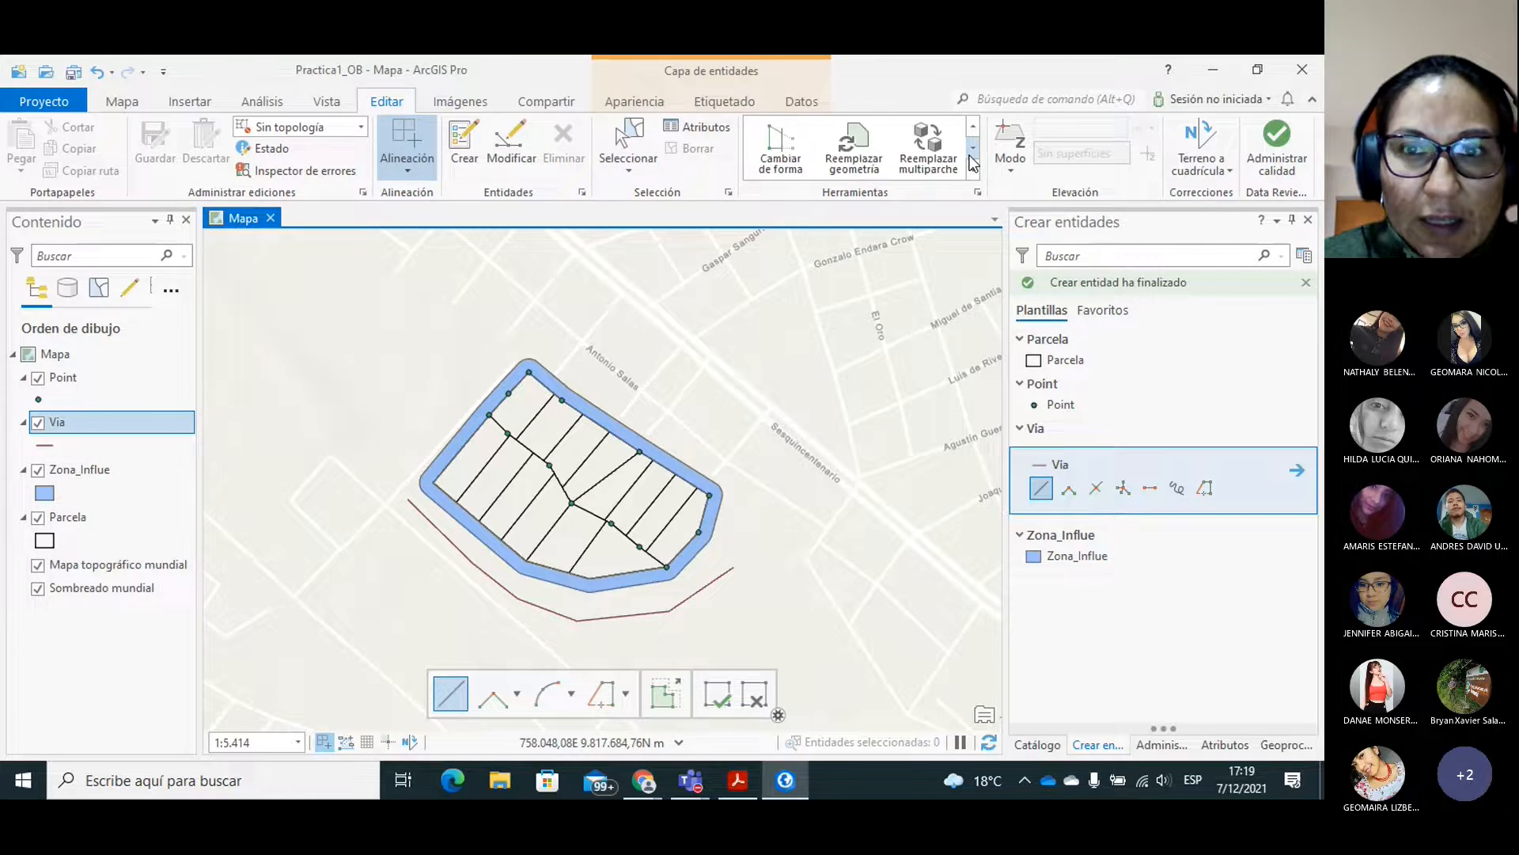
left_click(973, 148)
left_click(973, 148)
left_click(972, 149)
left_click(973, 149)
left_click(973, 150)
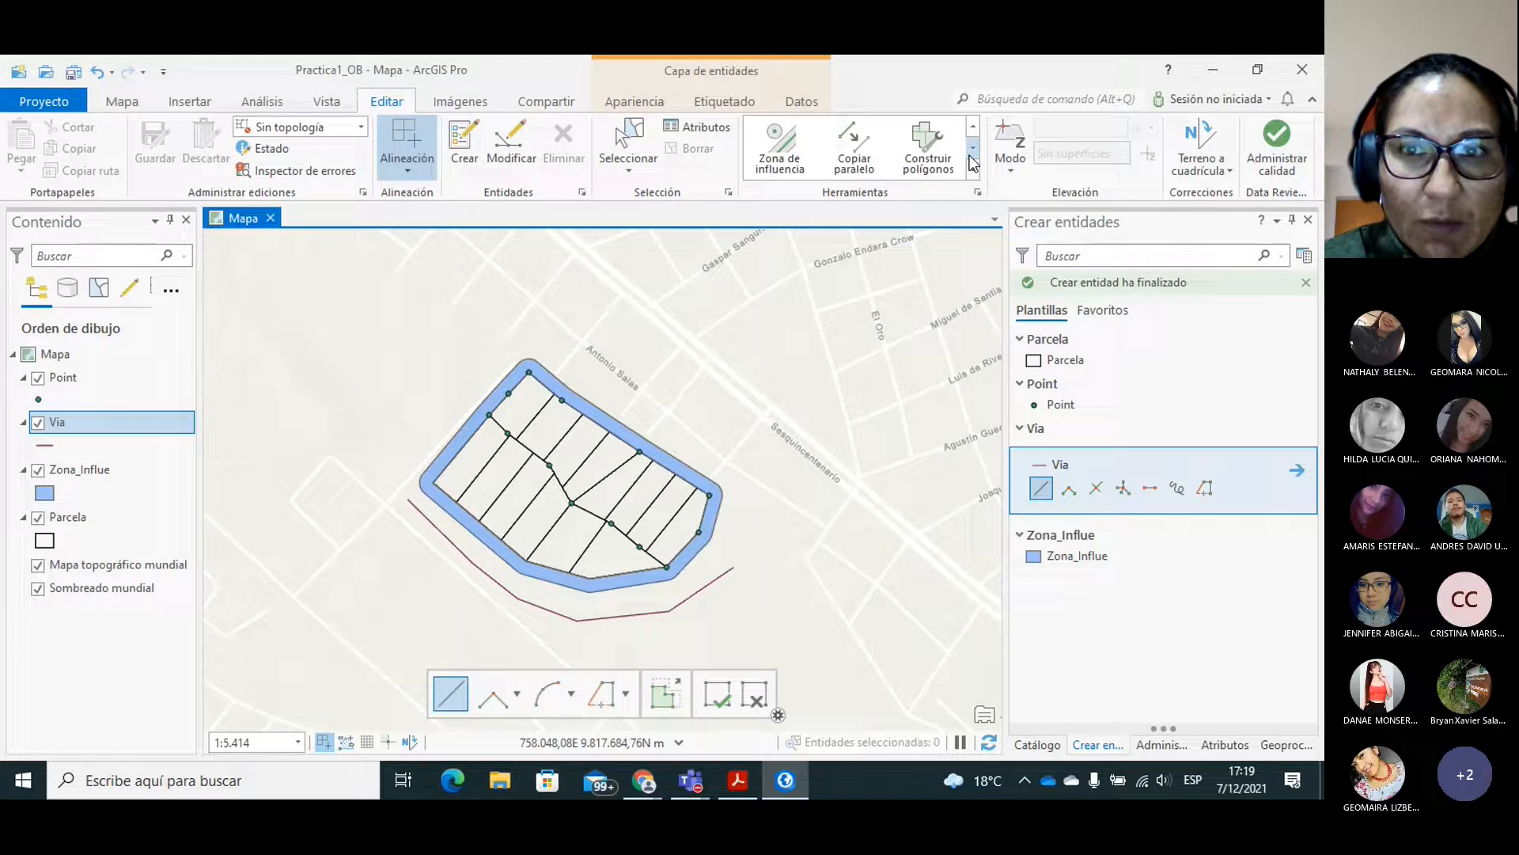
left_click(866, 155)
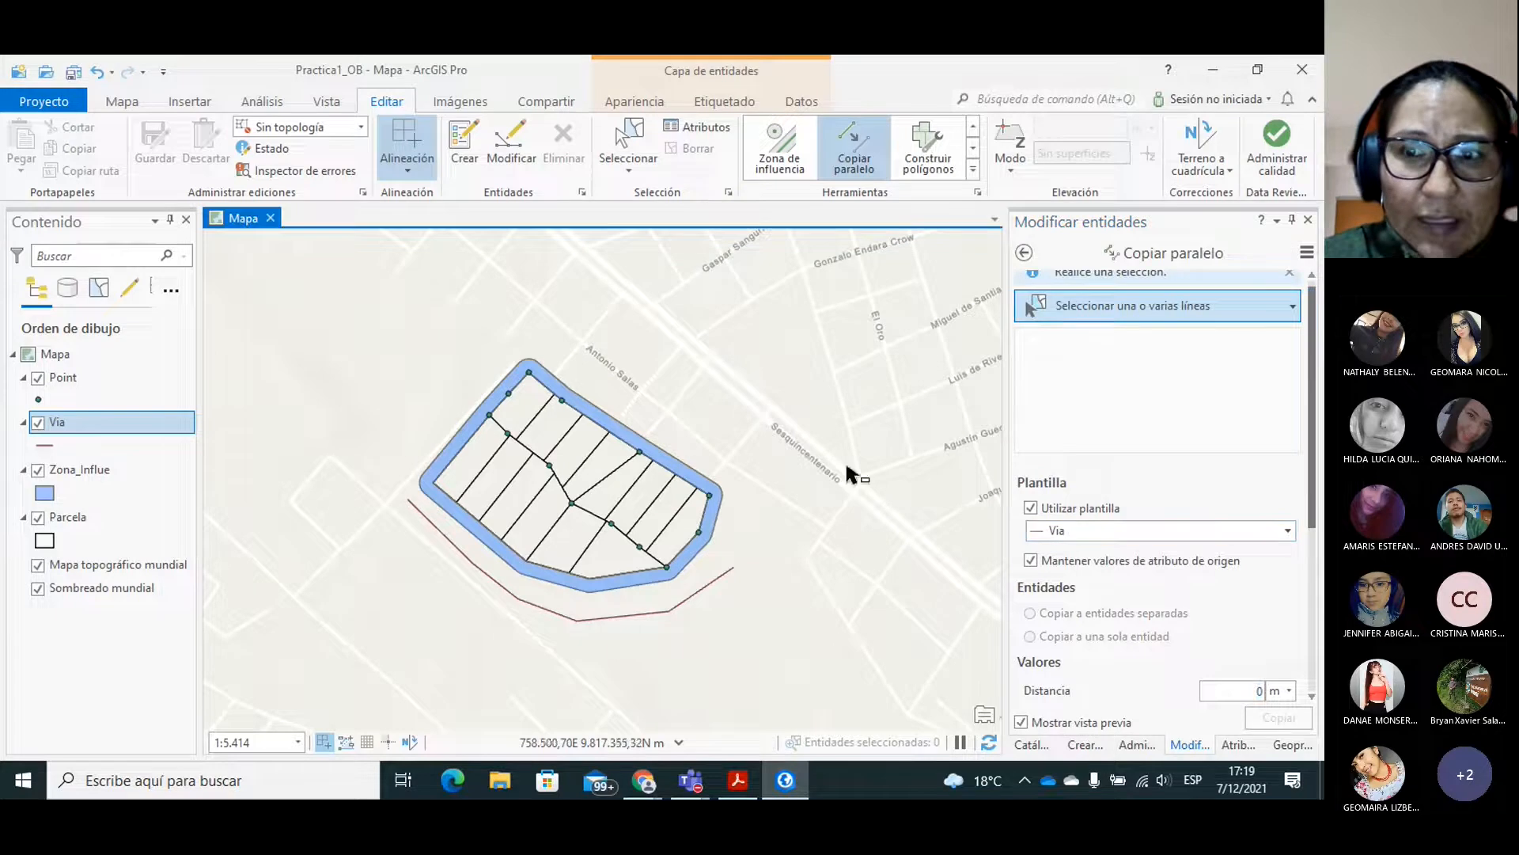
left_click(586, 622)
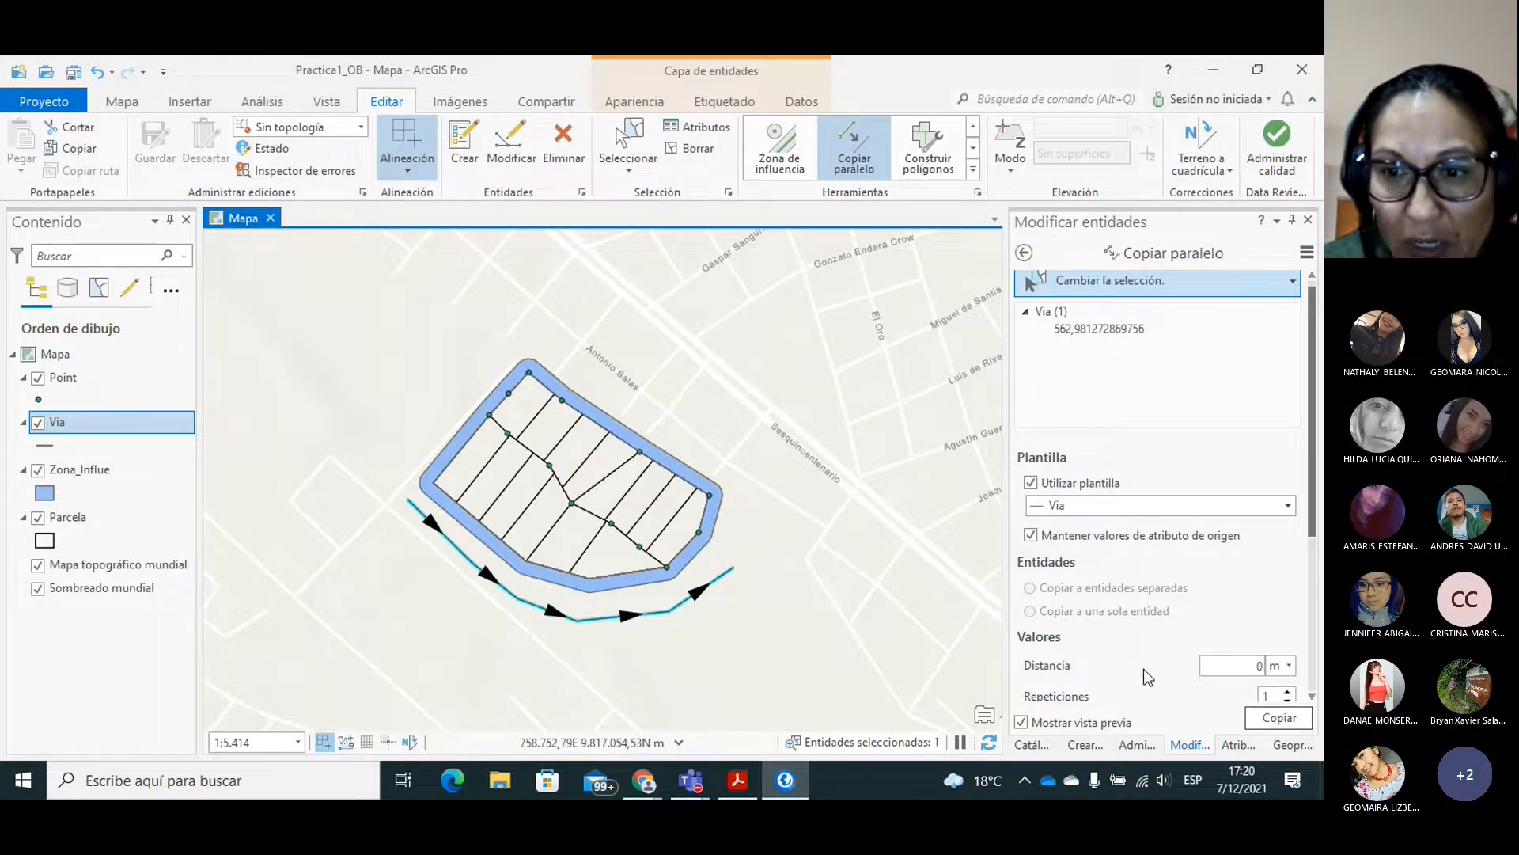
Create parallel copies of the Via line on both sides with a distance of 2 m and 2 repetitions.
left_click(1257, 665)
double_click(1259, 665)
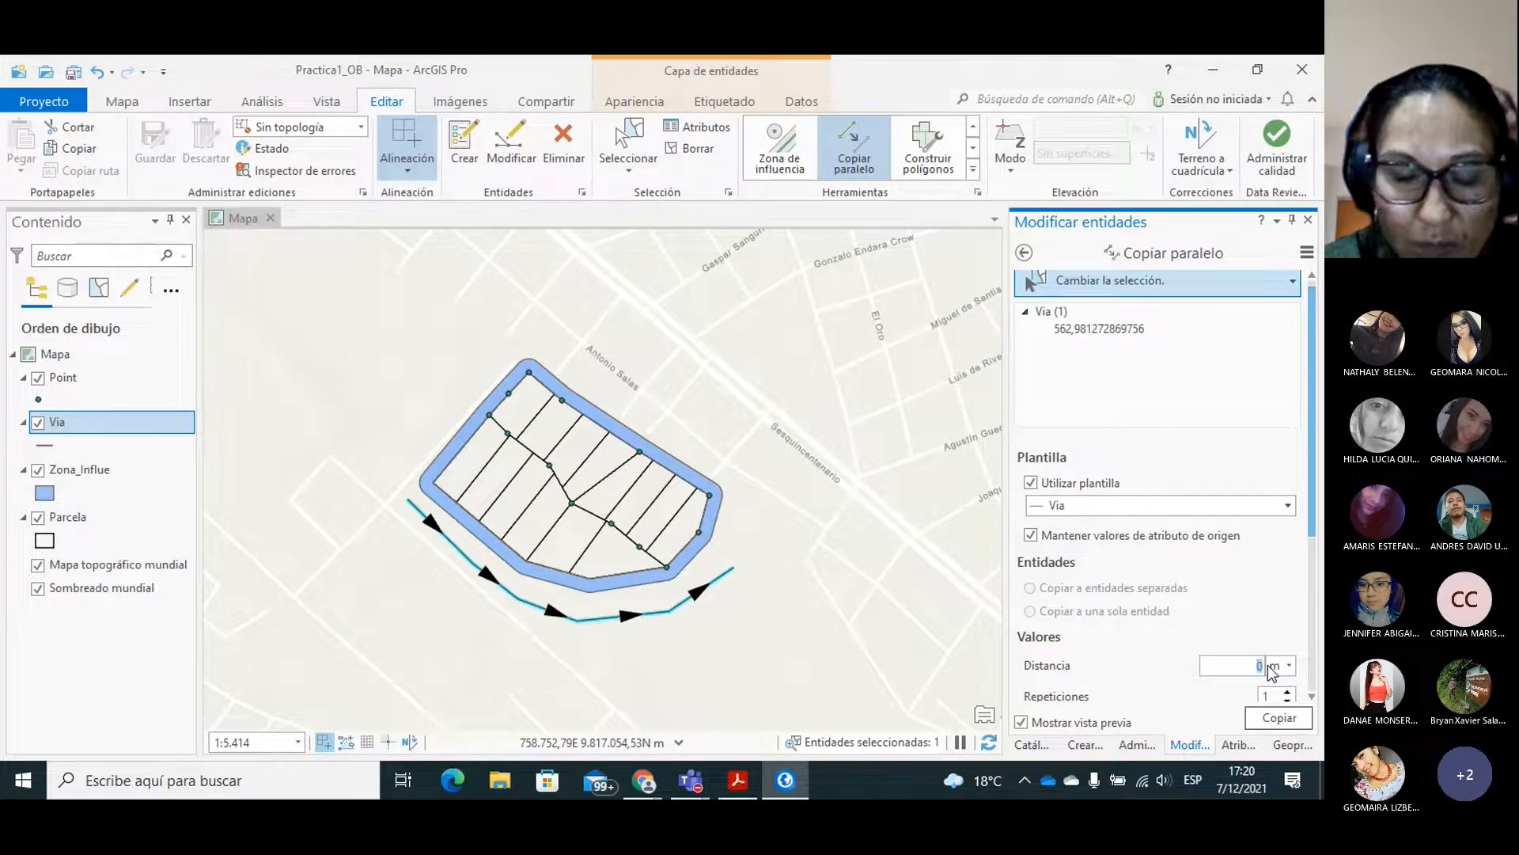
type("3")
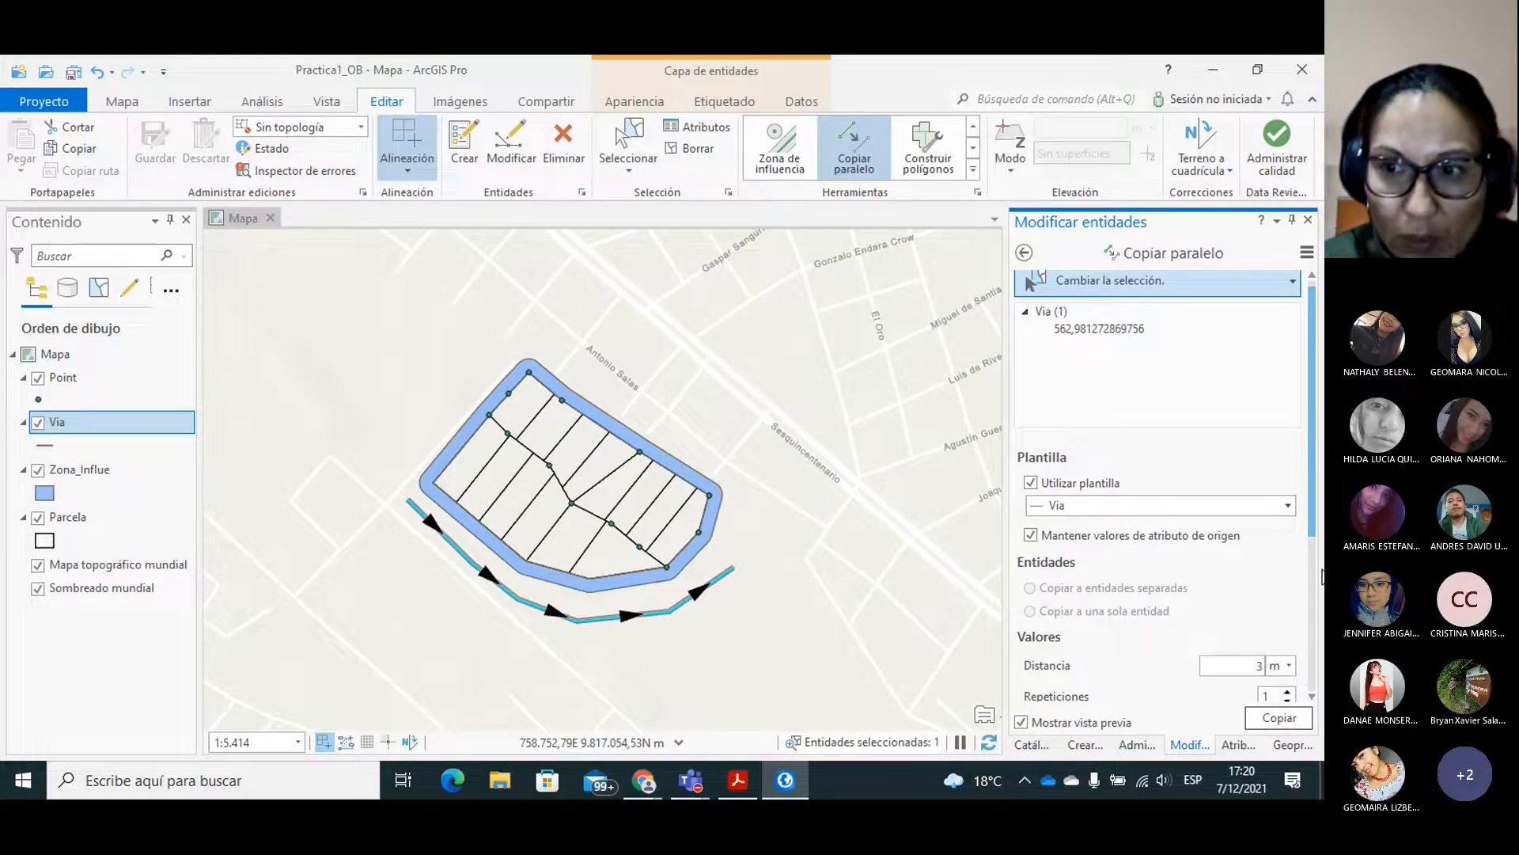
left_click_drag(1321, 536, 1317, 622)
left_click(1288, 537)
left_click_drag(1253, 505, 1267, 504)
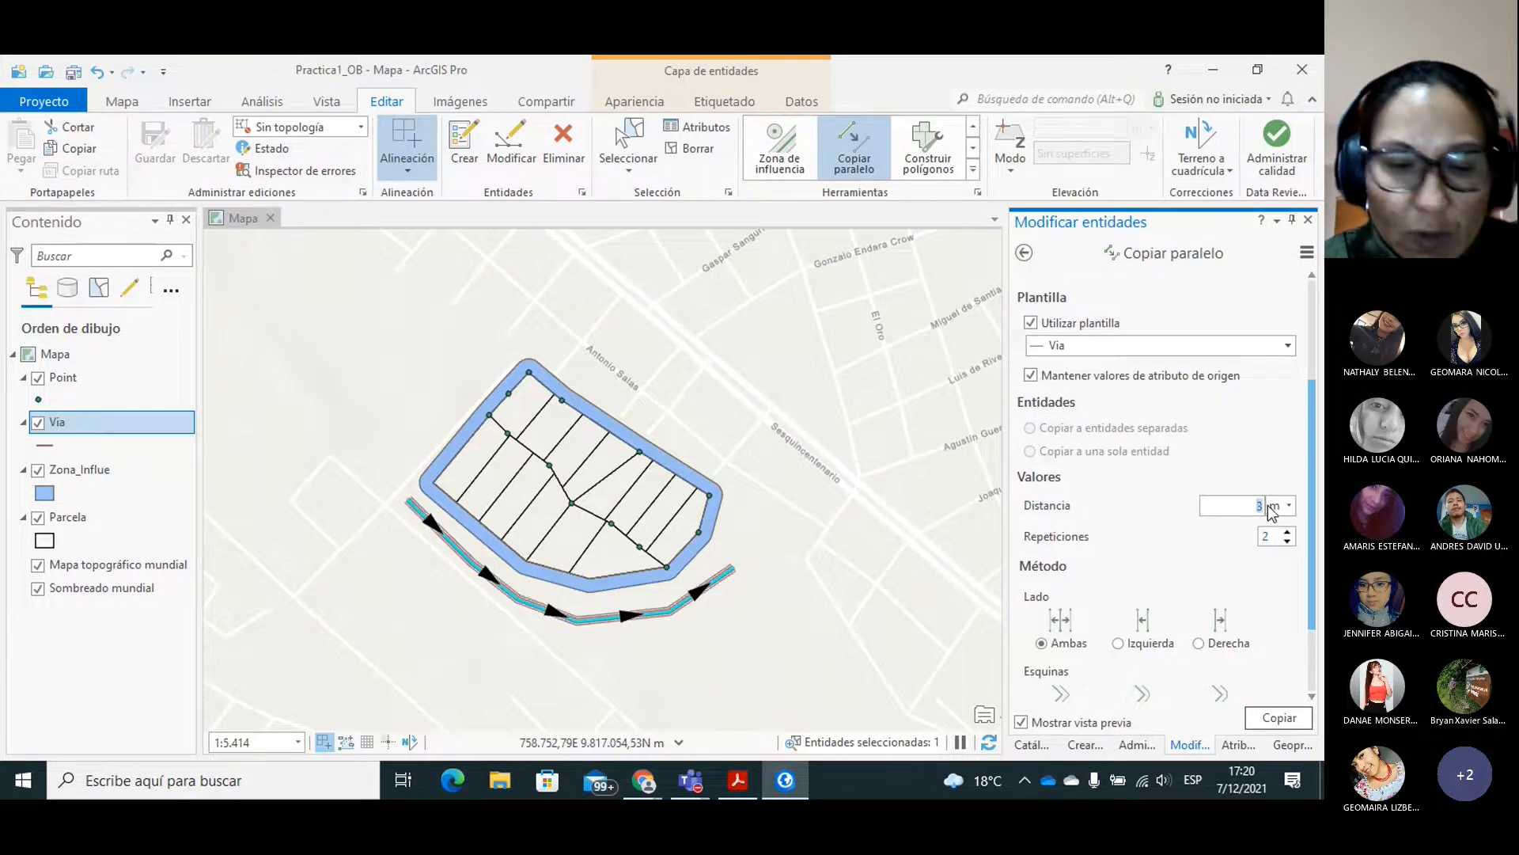
type("2")
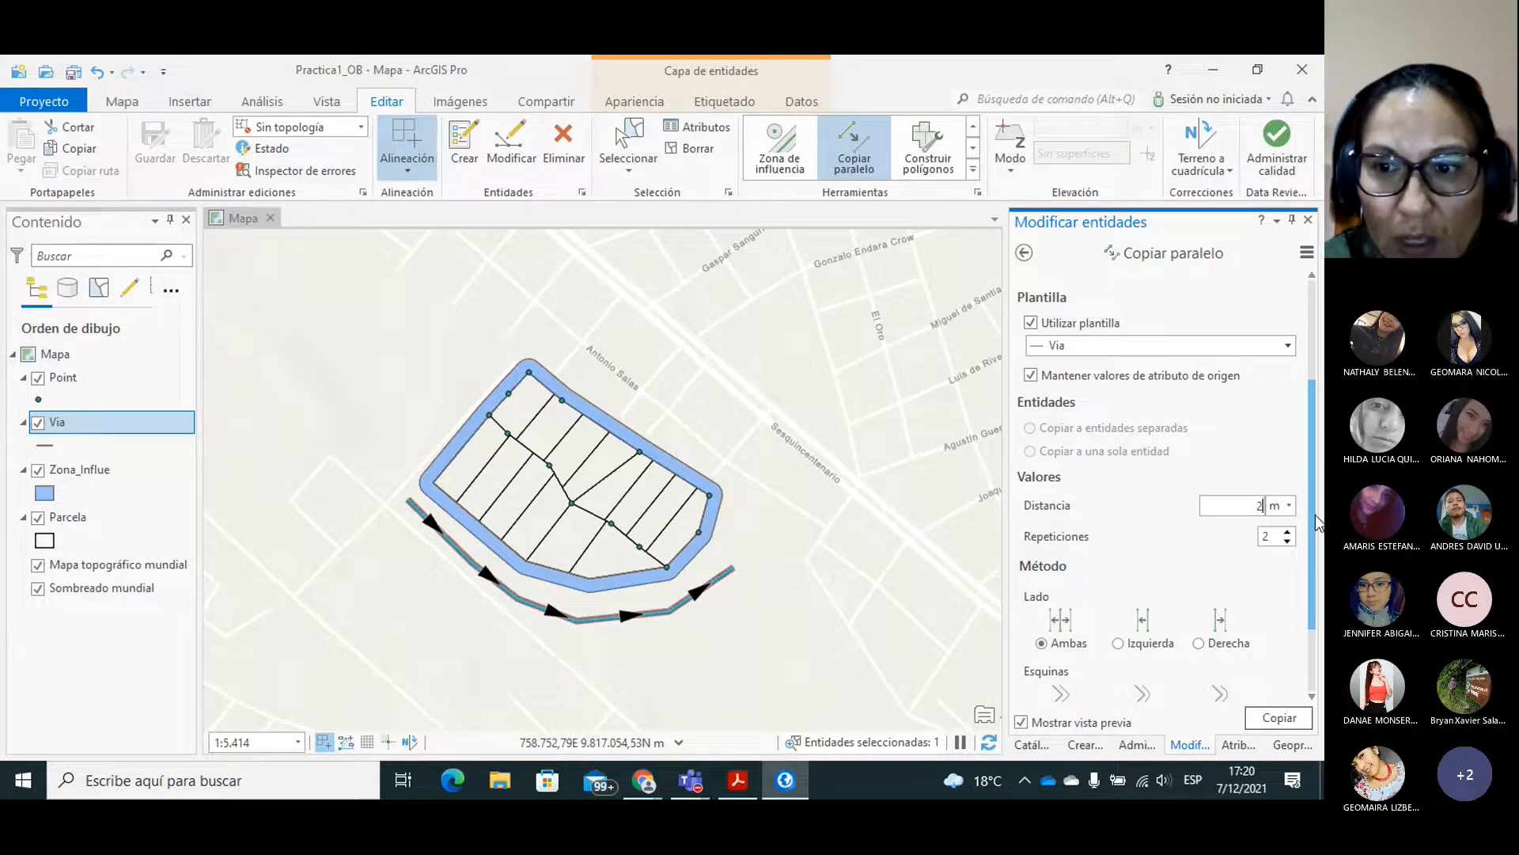
scroll(1318, 526, "down", 3)
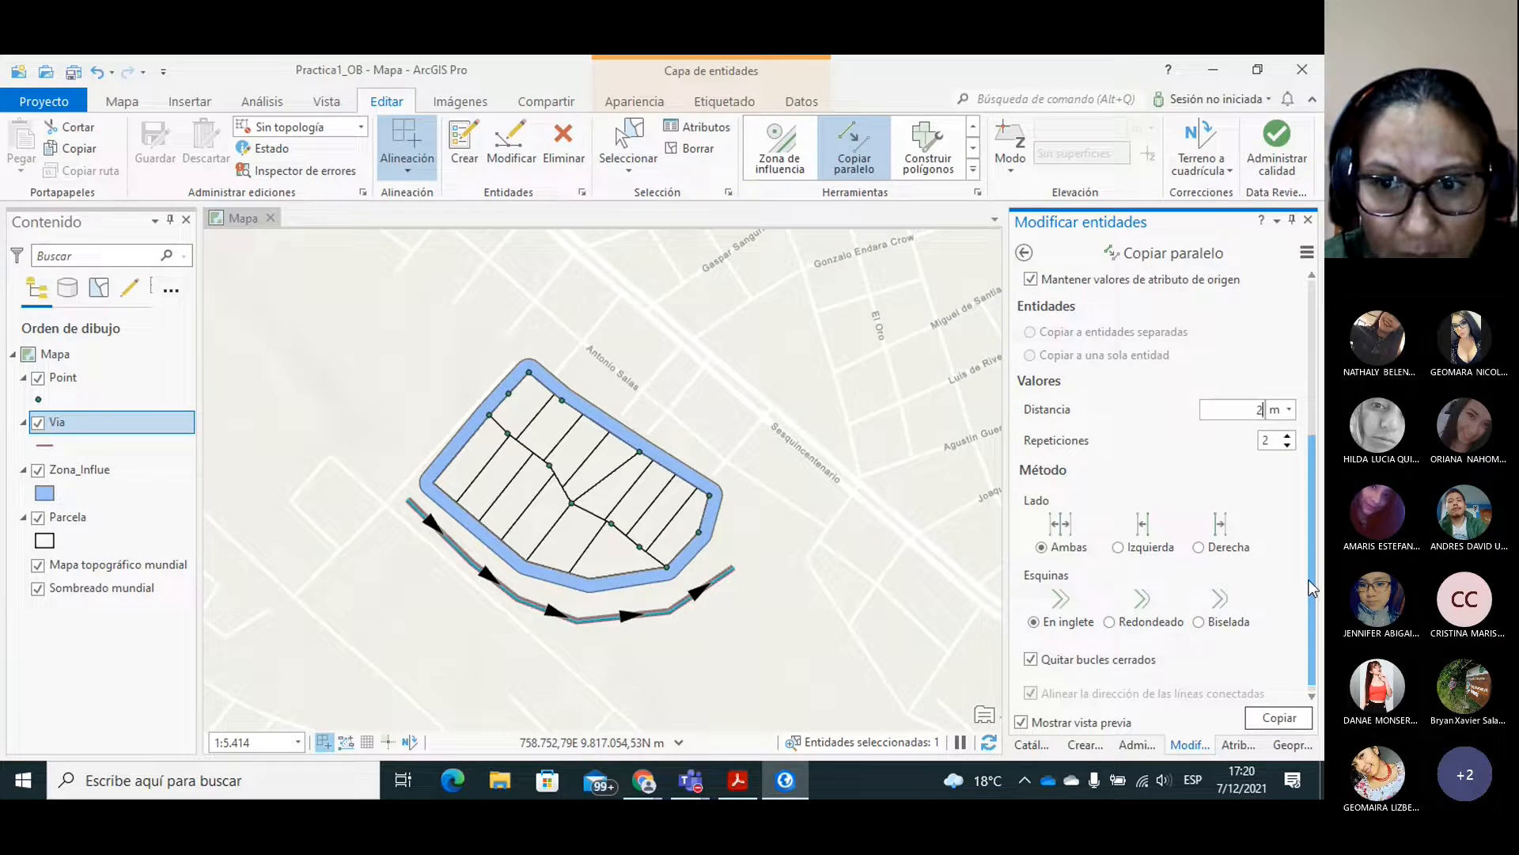
scroll(1314, 601, "down", 1)
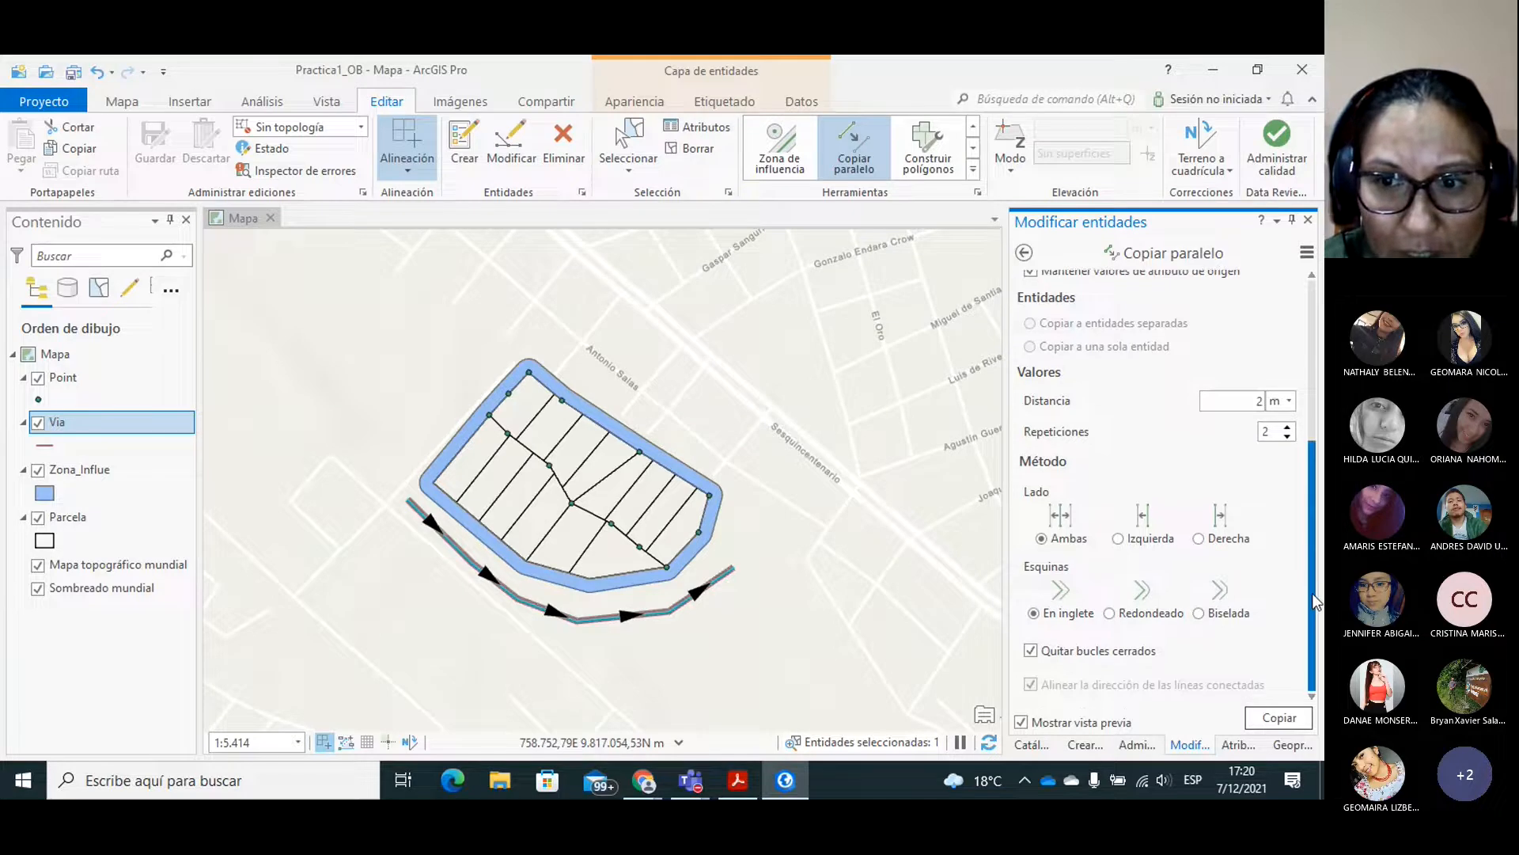
left_click(1263, 723)
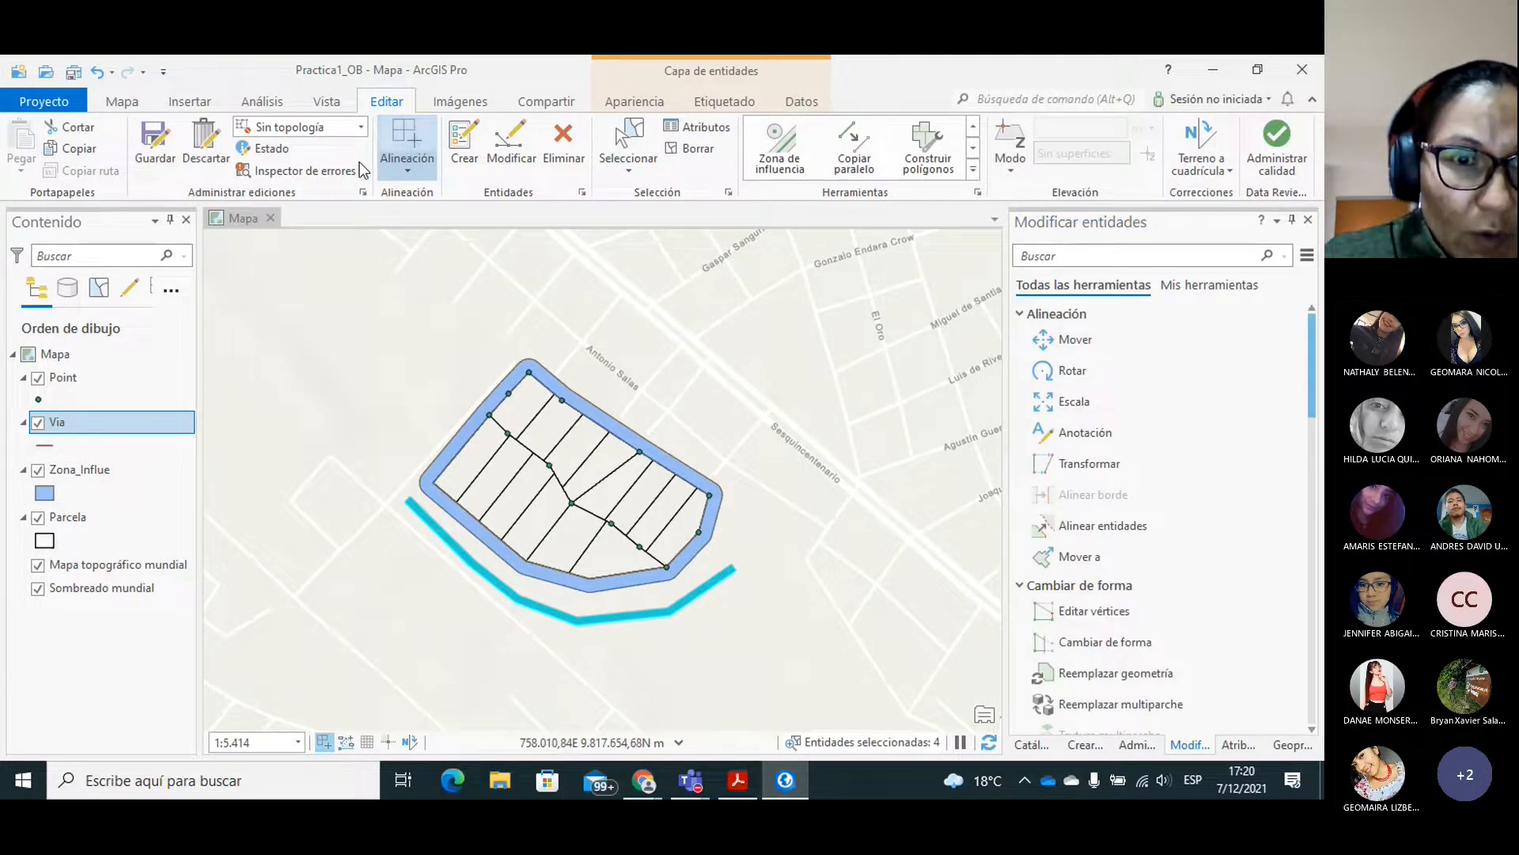
Save the edits with the parallel Via copies and deselect all the lines.
left_click(155, 147)
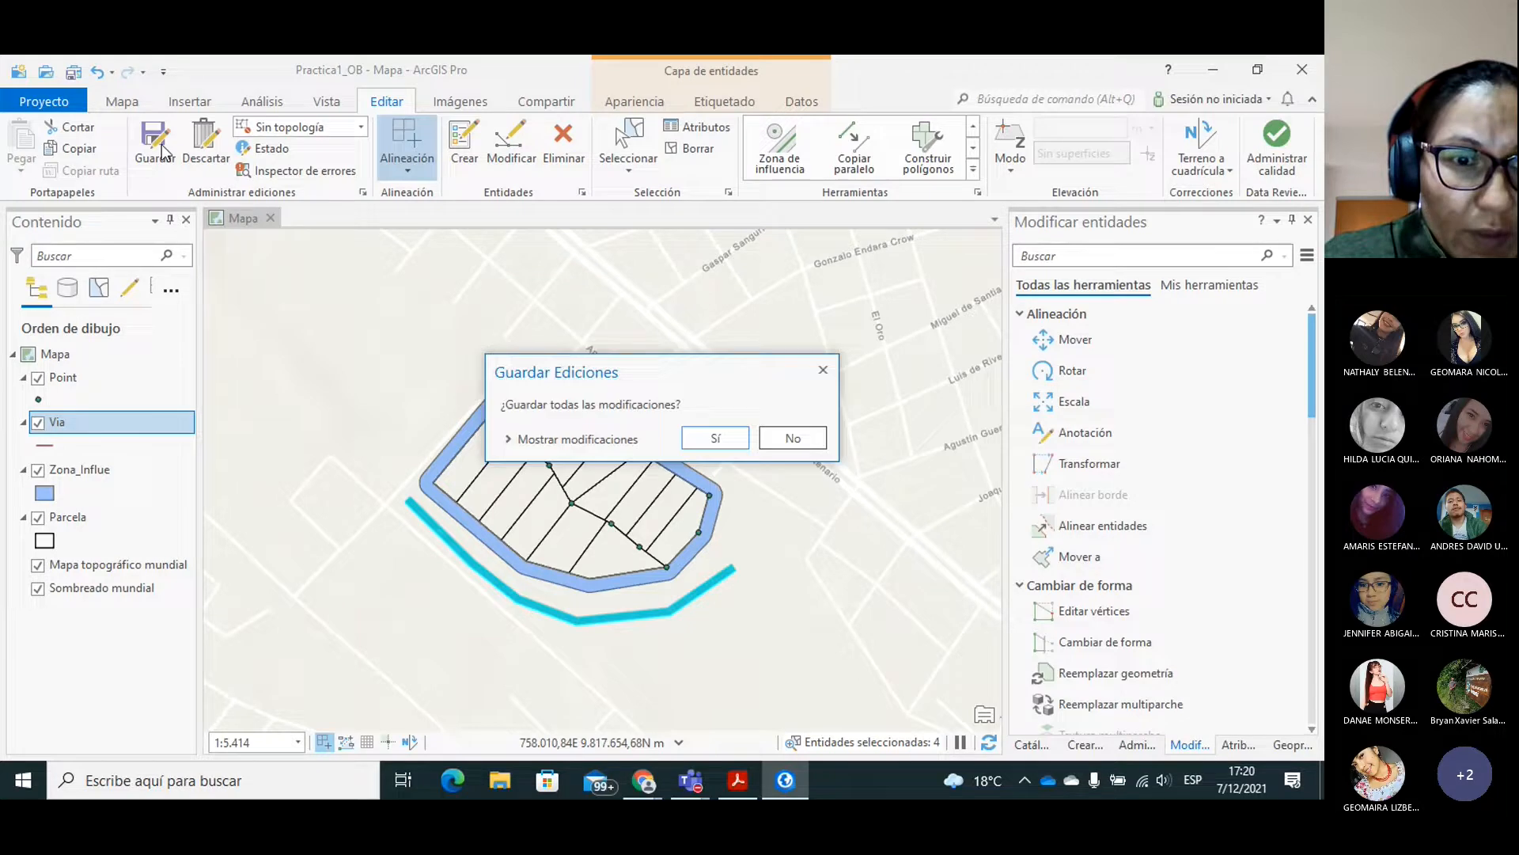
left_click(701, 438)
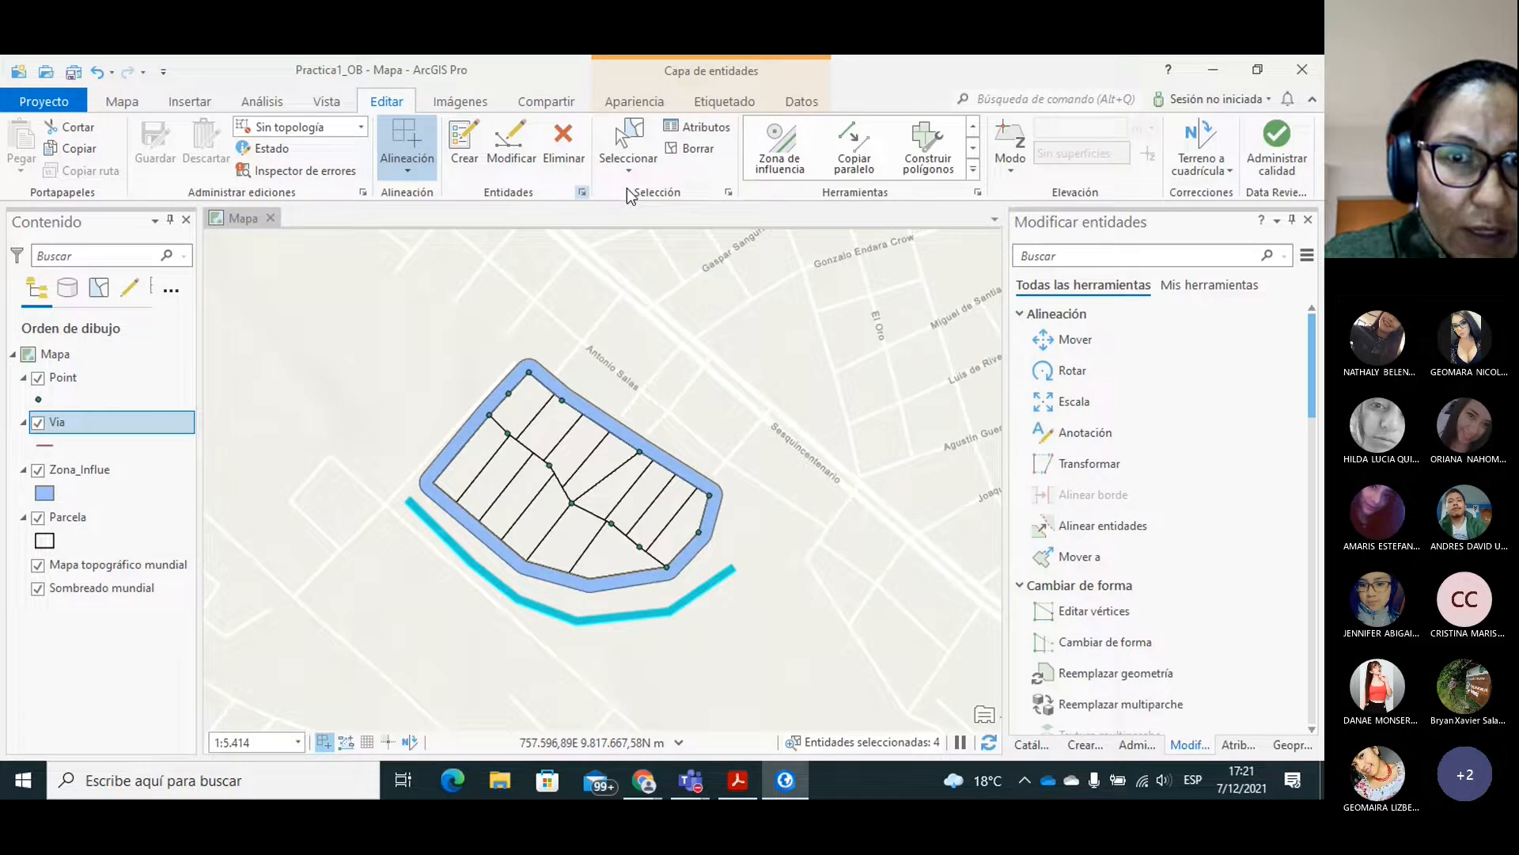
left_click(415, 375)
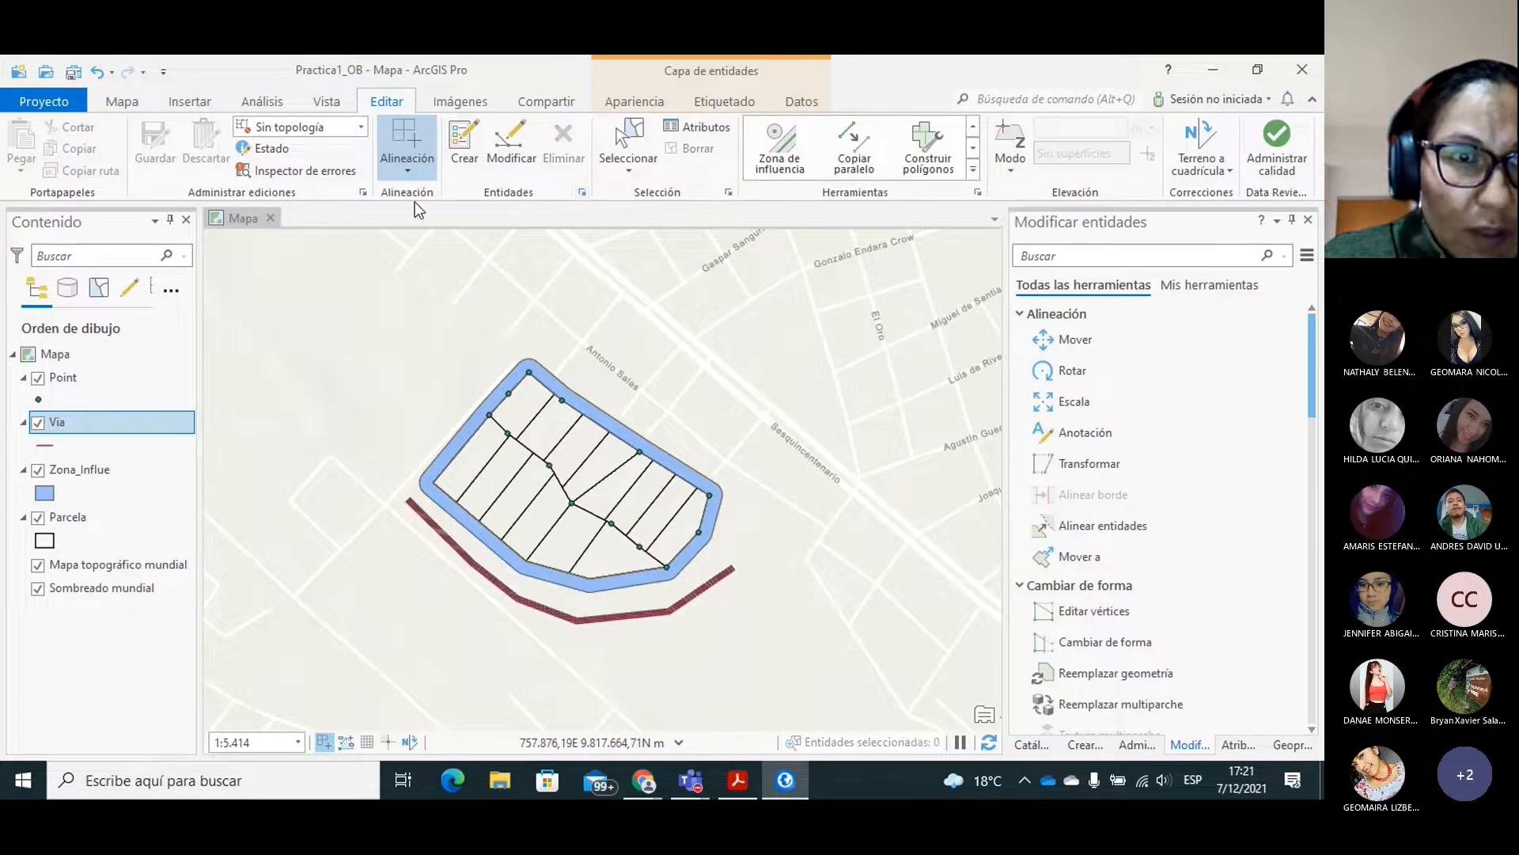
Inspect the parallel Via lines southwest of the parcels up close and measure the distance between them.
left_click(121, 102)
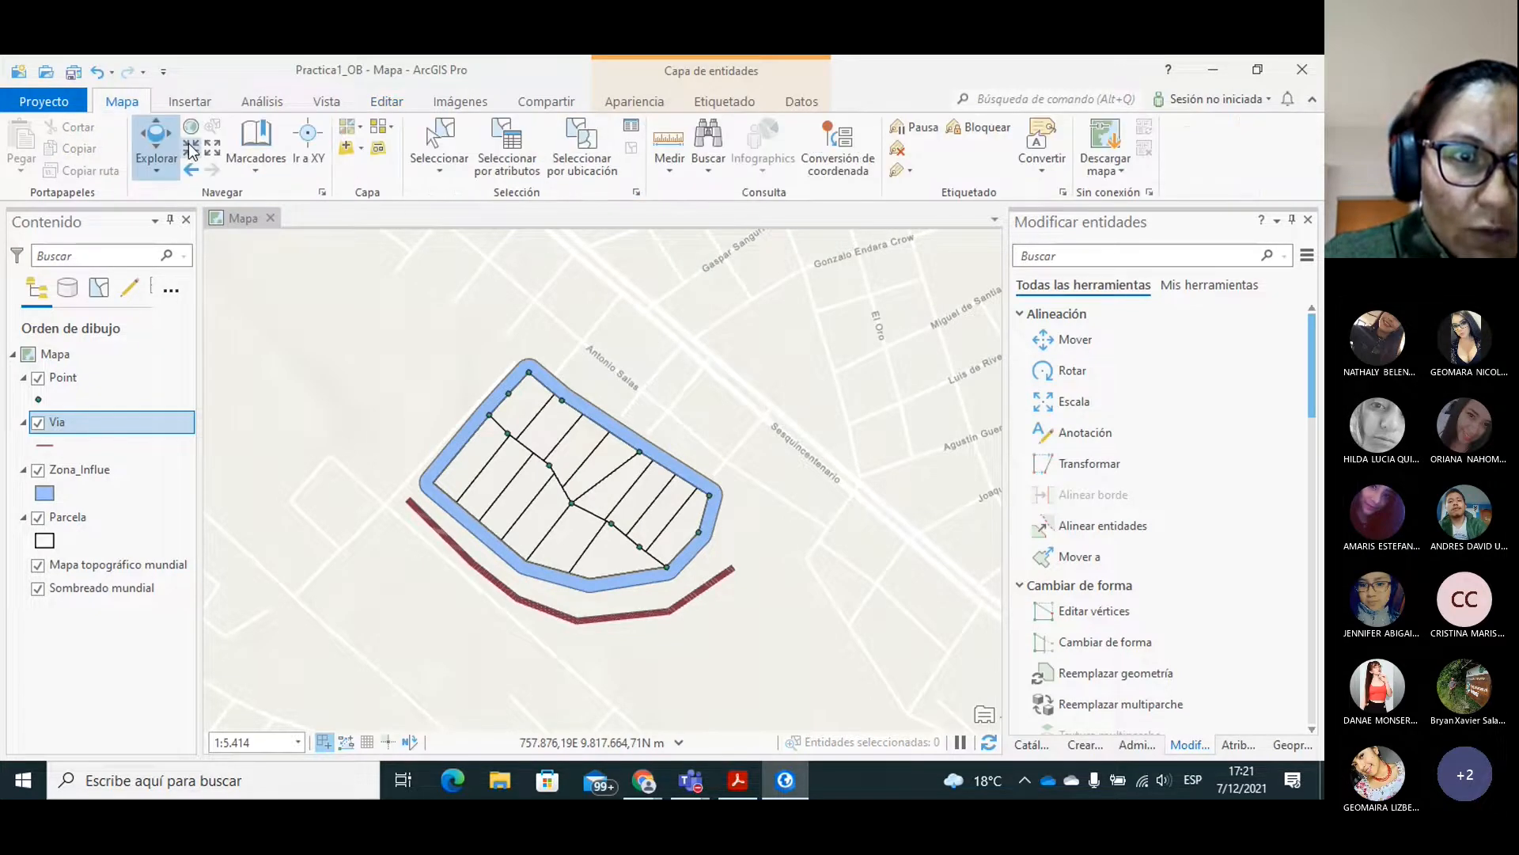
left_click(192, 152)
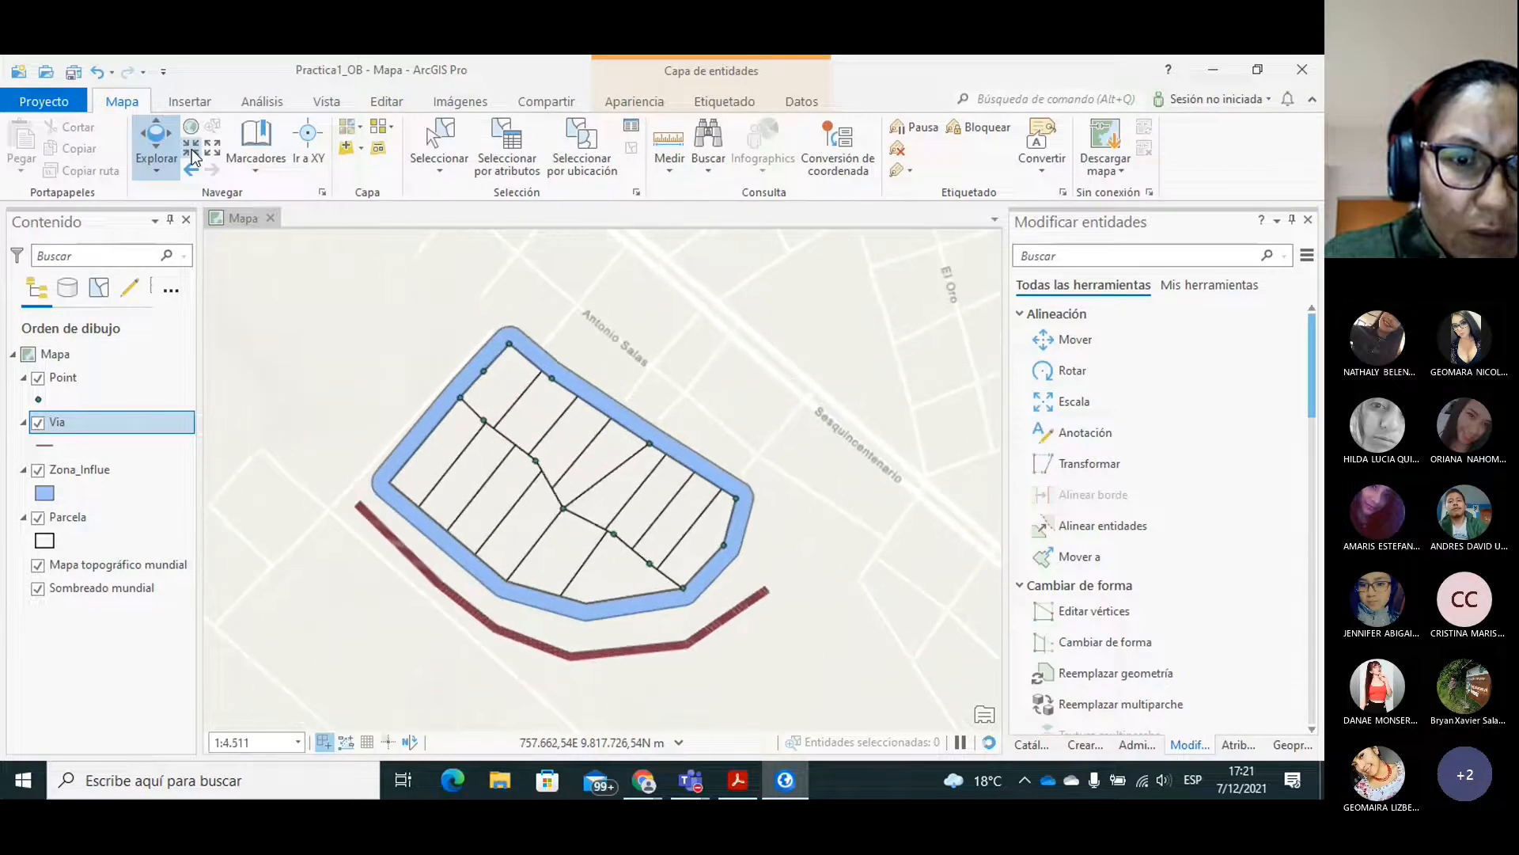
left_click(191, 152)
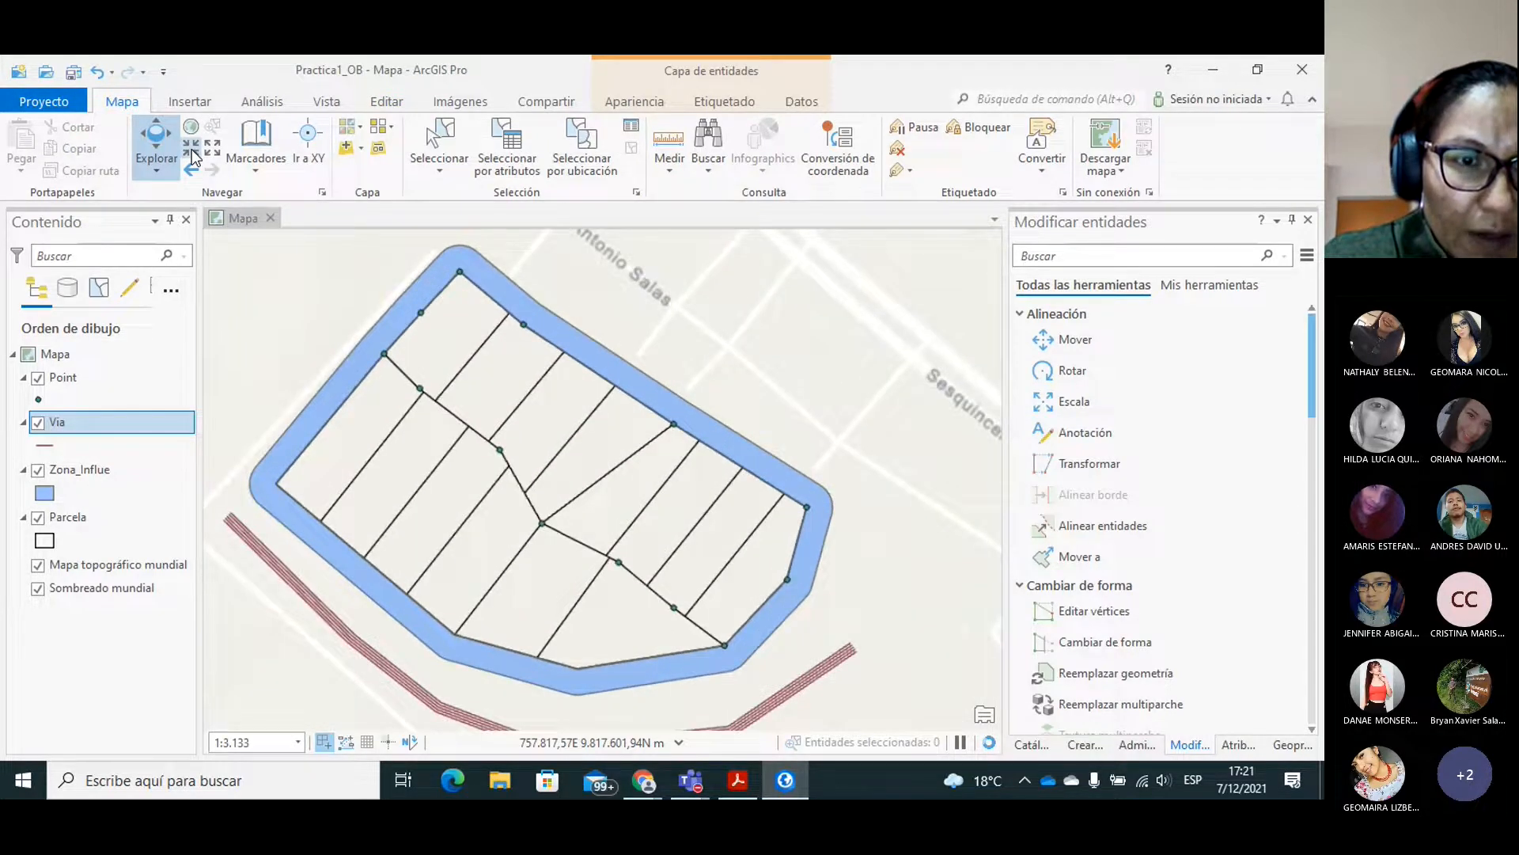
left_click_drag(385, 508, 423, 458)
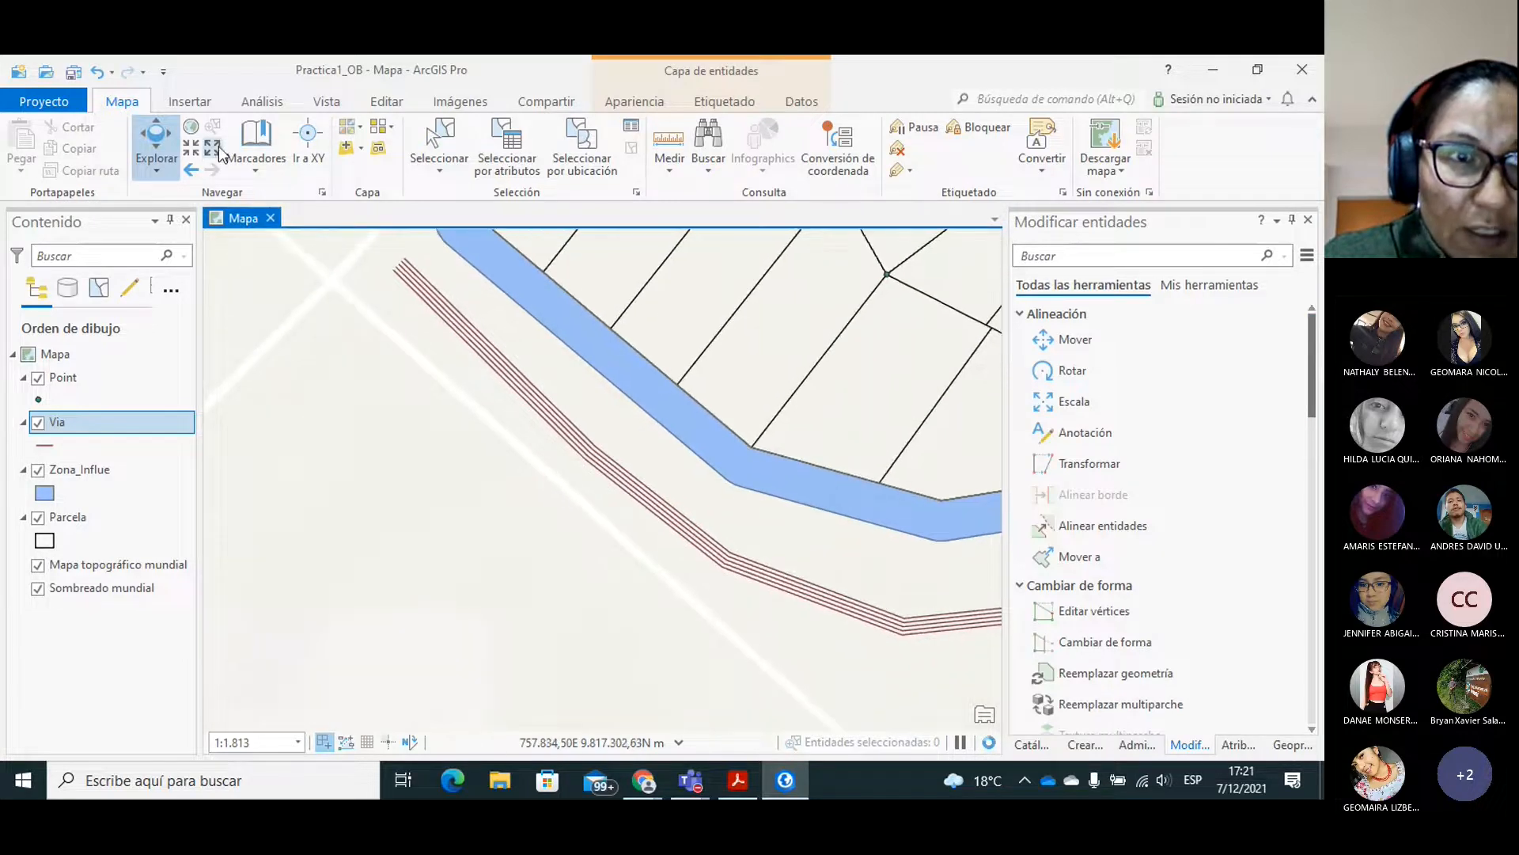
left_click(193, 153)
left_click(196, 154)
left_click_drag(619, 402, 621, 514)
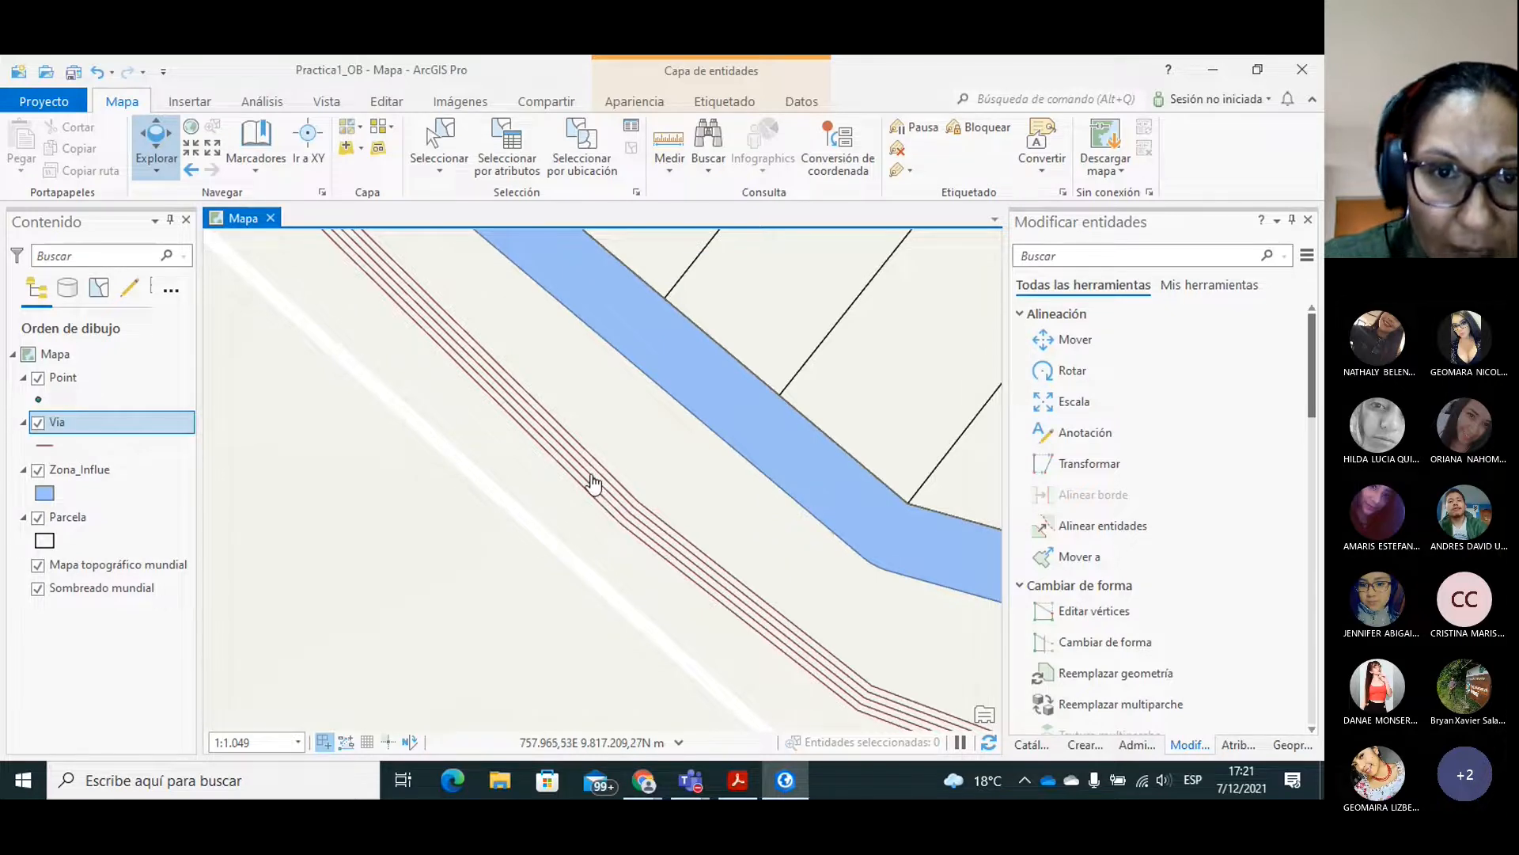
left_click(671, 150)
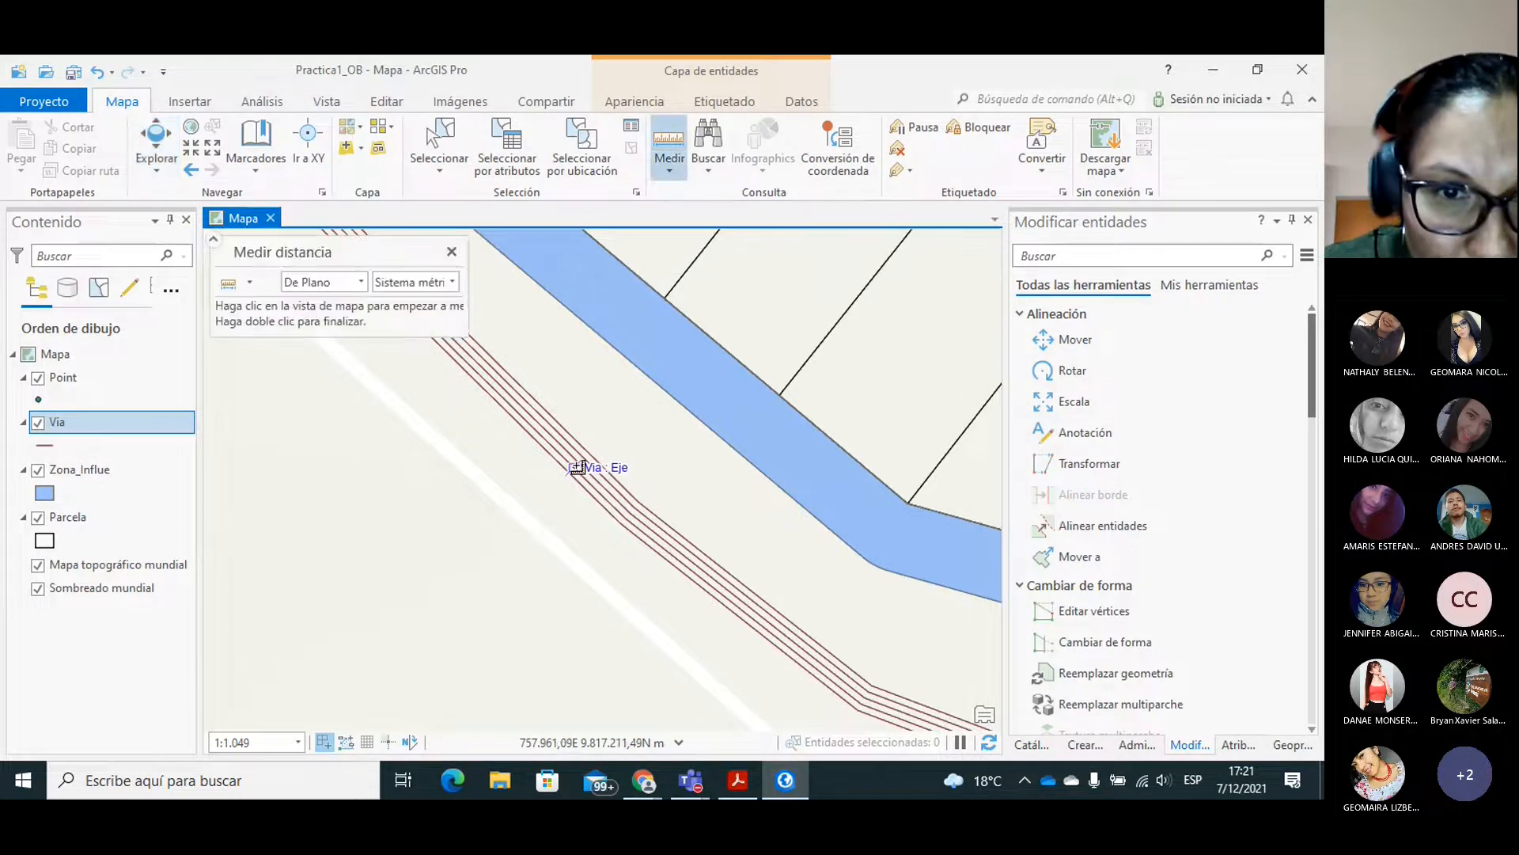
left_click(578, 458)
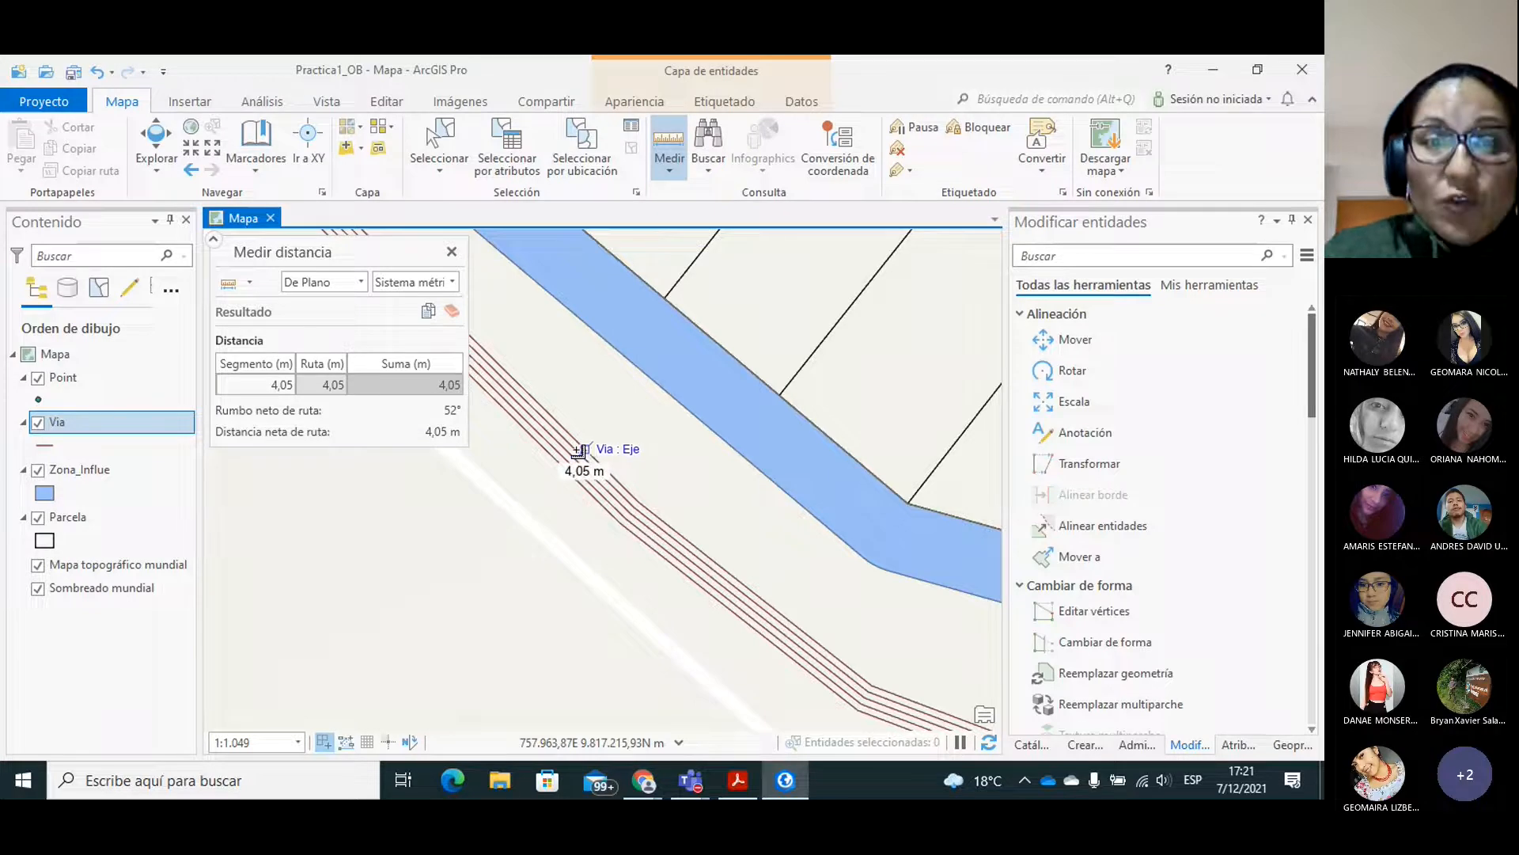
left_click(452, 252)
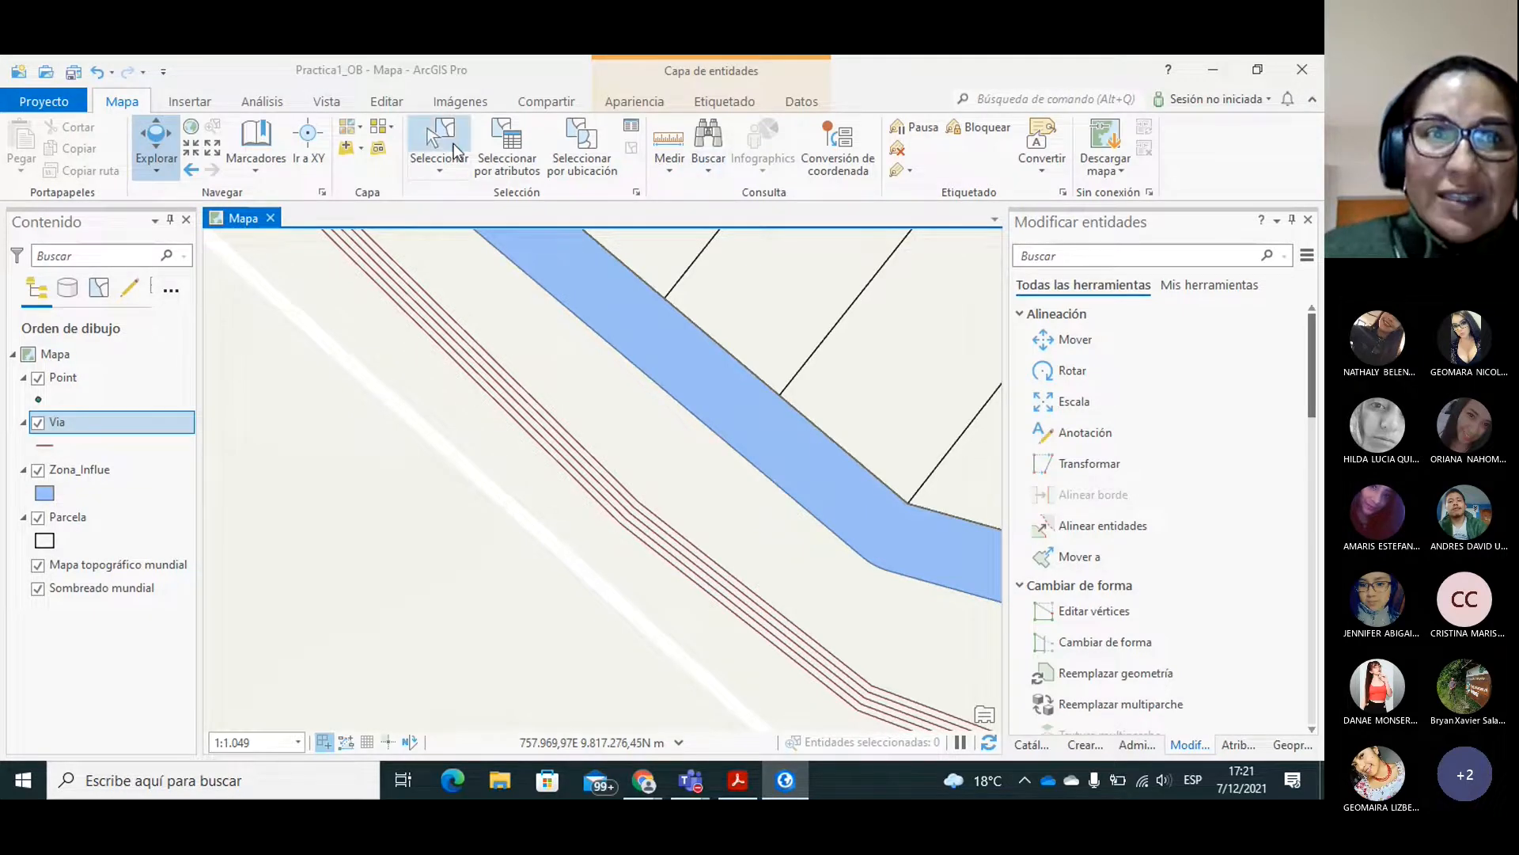
Bring up the geoprocessing toolboxes with the Zona de influencia tool under Herramientas de análisis.
left_click(212, 149)
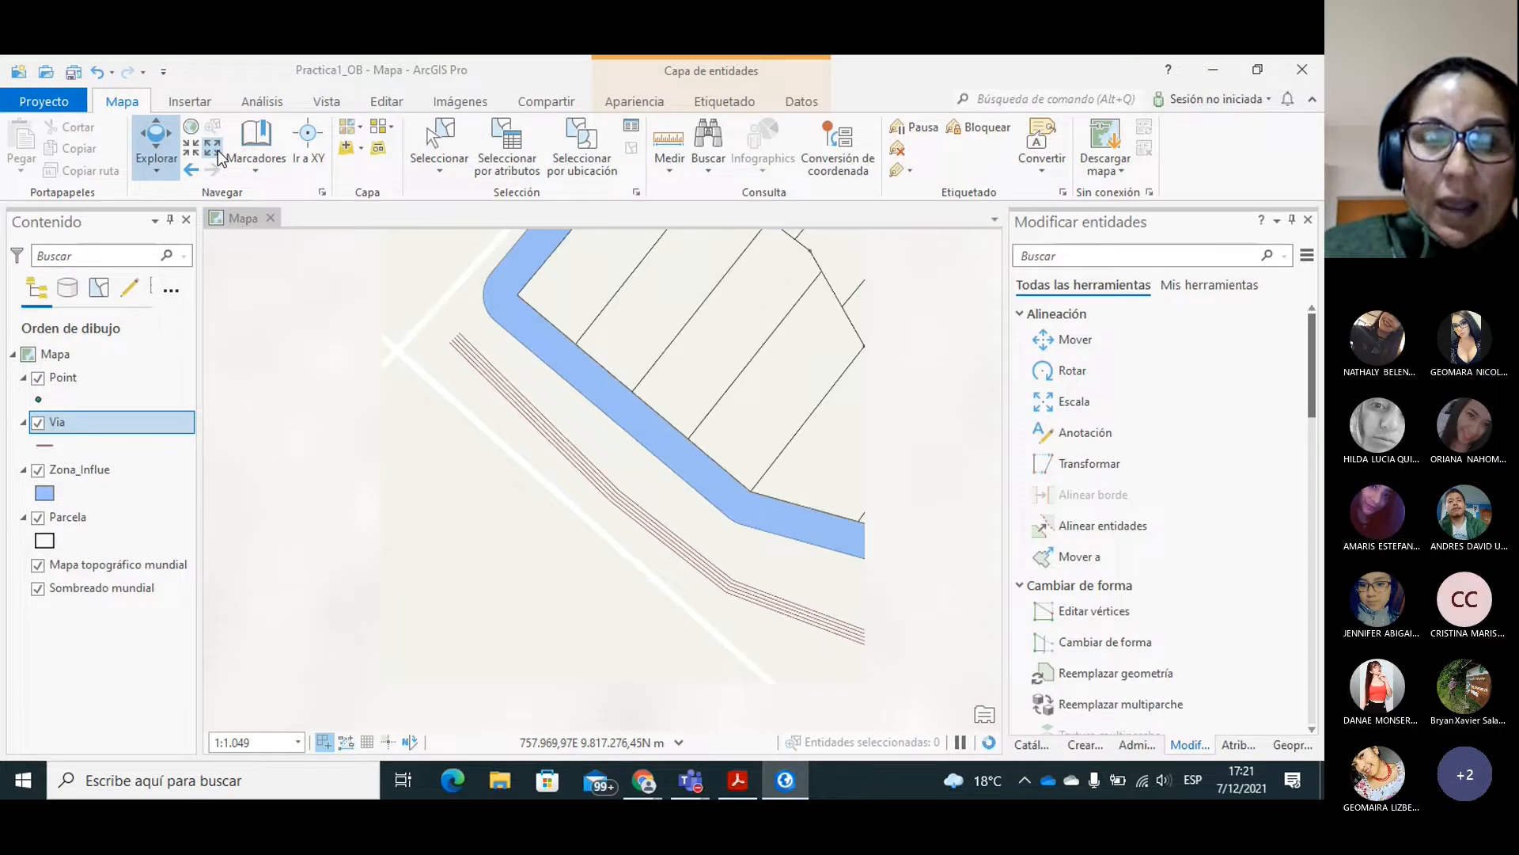
left_click(218, 152)
left_click_drag(712, 309, 546, 433)
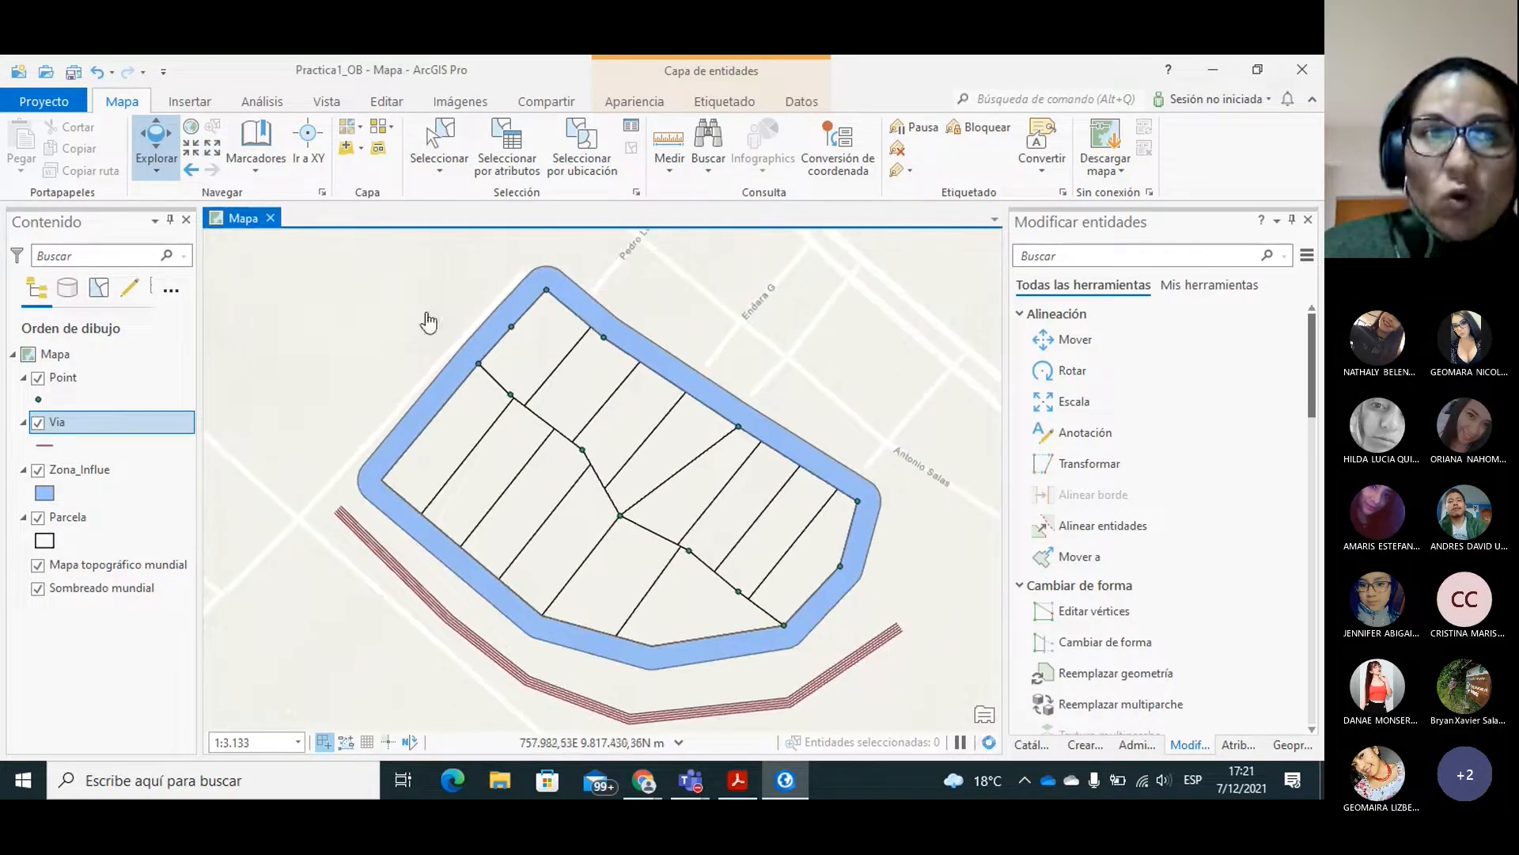
left_click(274, 108)
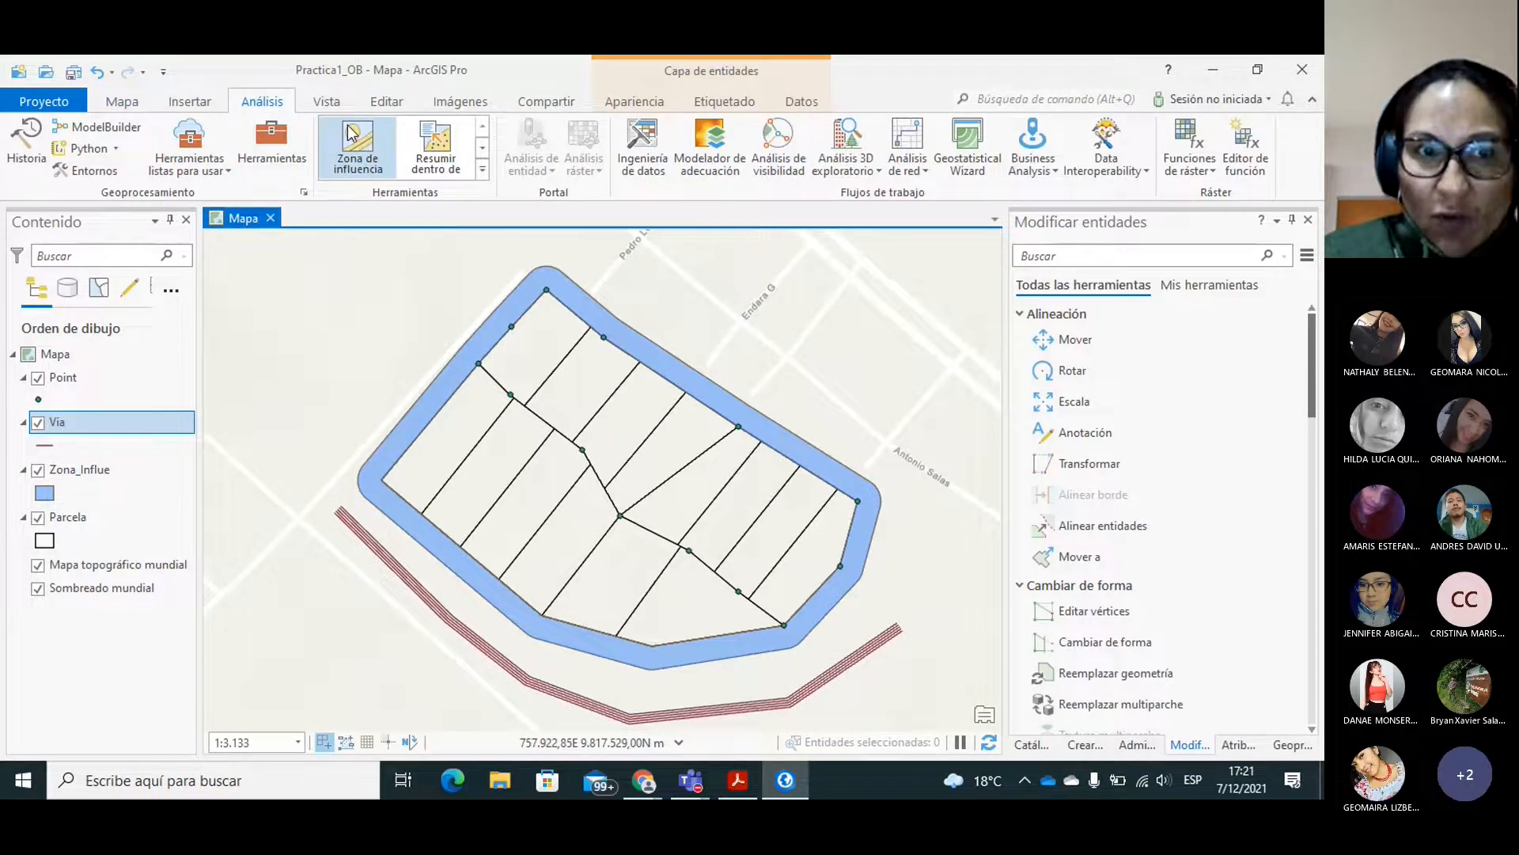
left_click(355, 139)
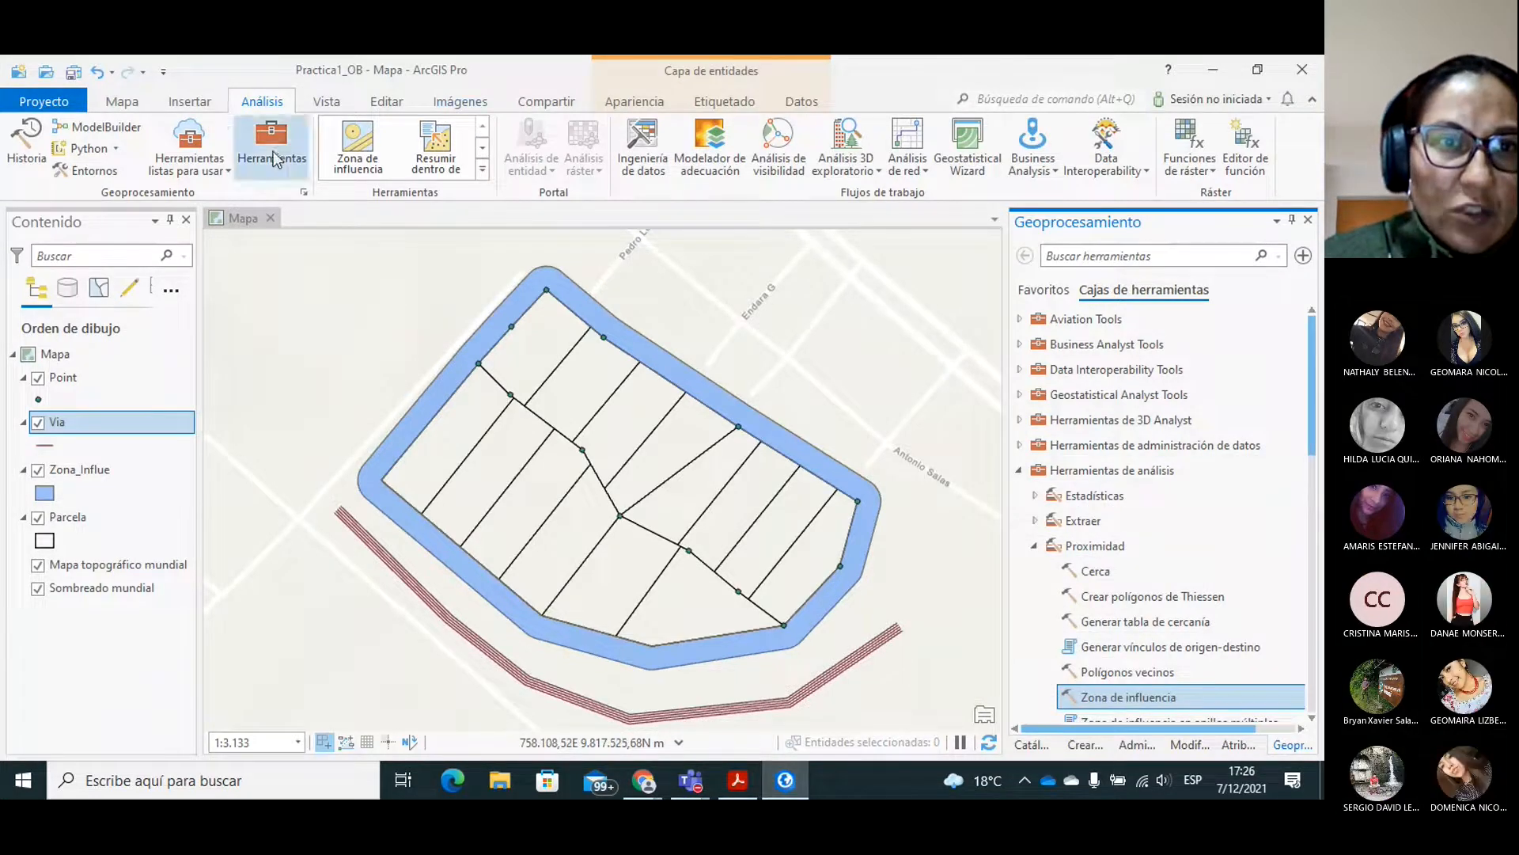
Start adding data to the map and browse to the Cartografia Chimborazo folder on Disco local (D:).
left_click(122, 101)
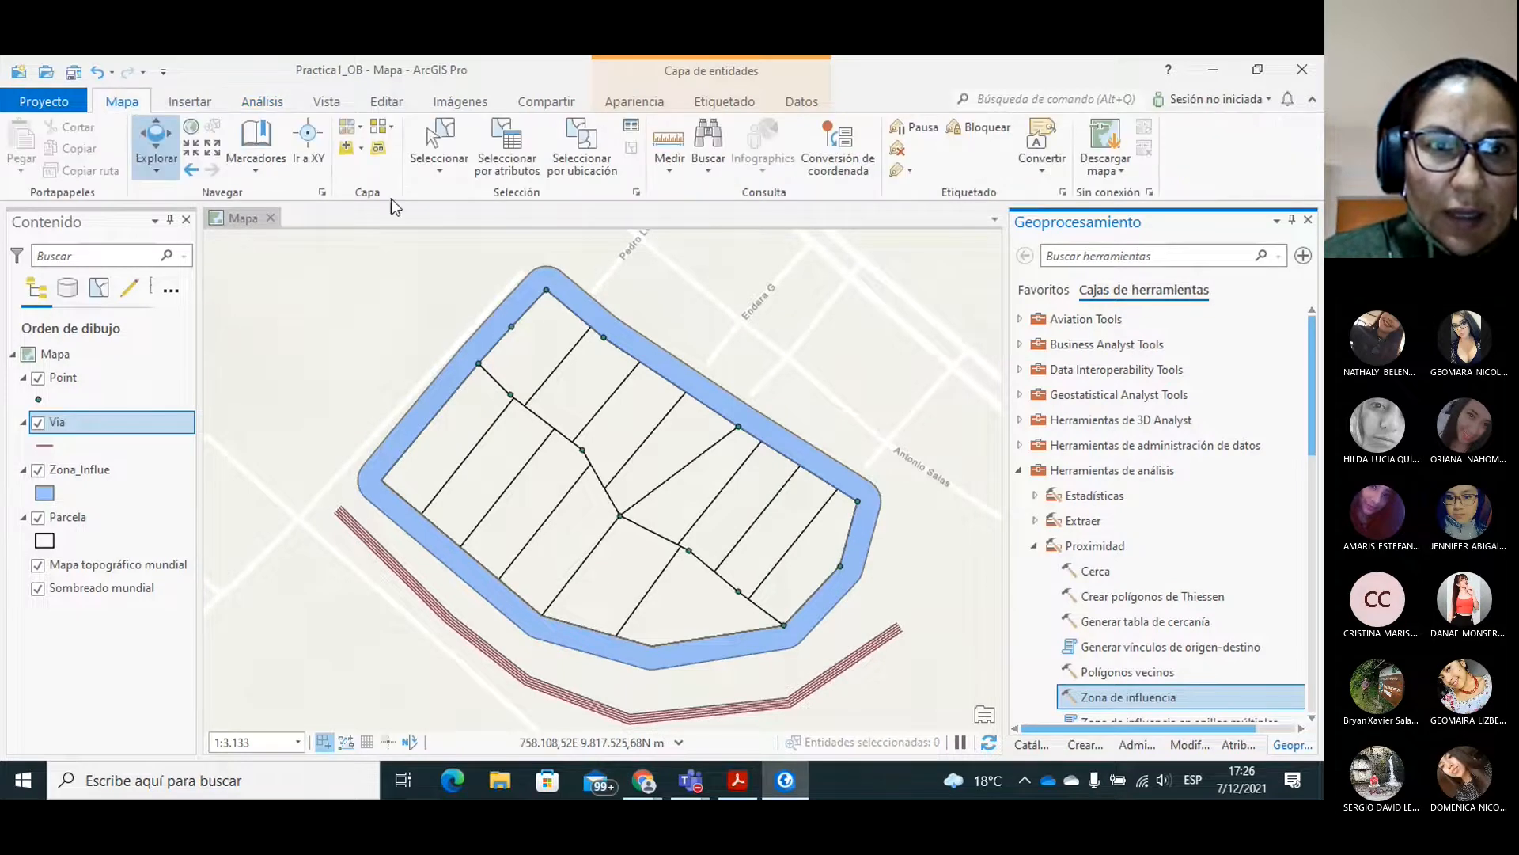
left_click(347, 149)
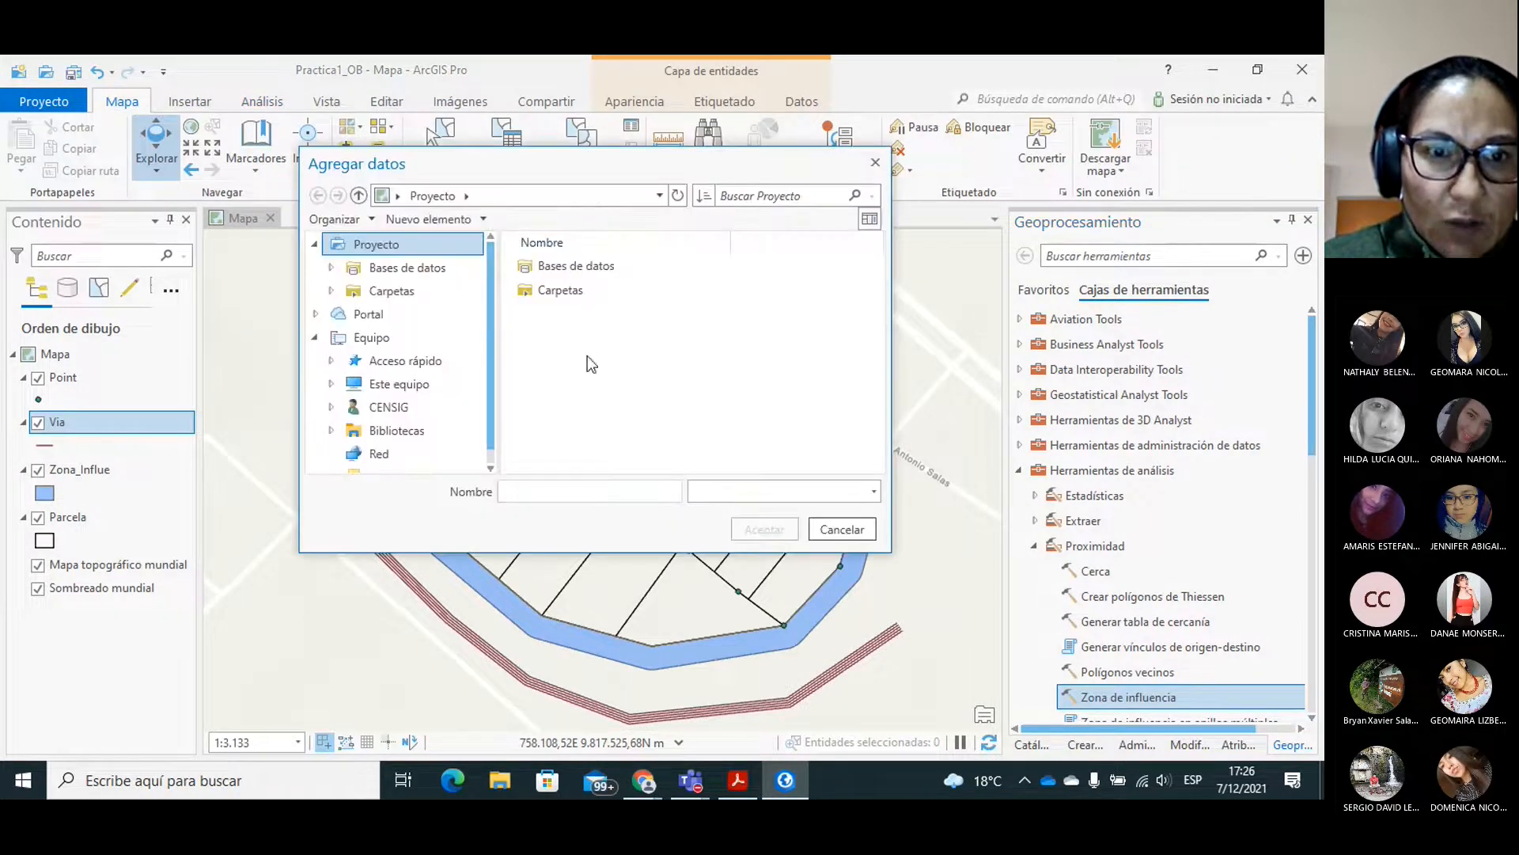
left_click_drag(487, 323, 491, 450)
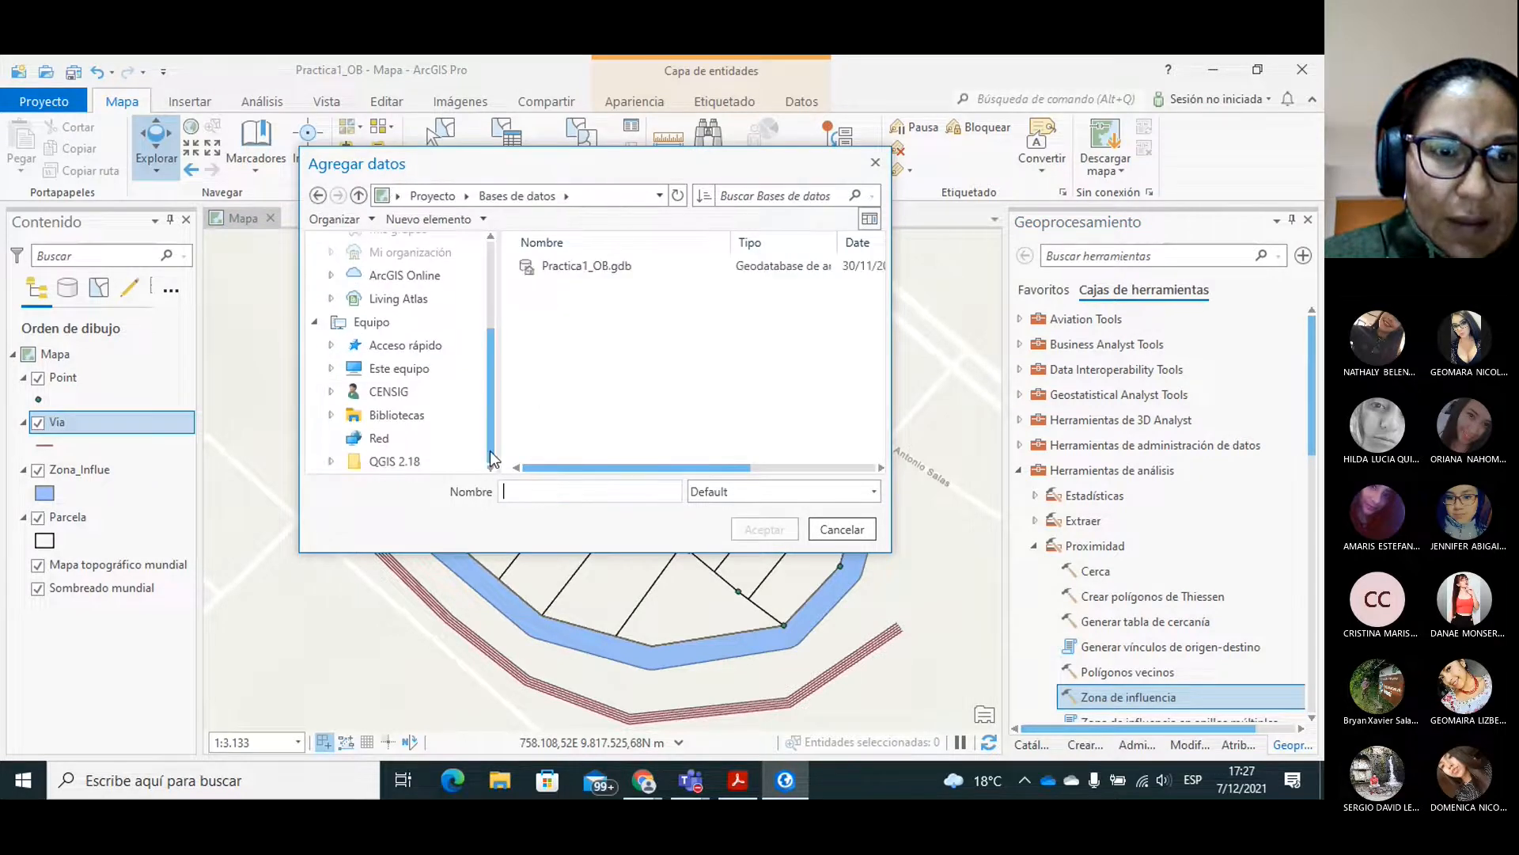
left_click(424, 367)
scroll(630, 421, "down", 2)
double_click(595, 450)
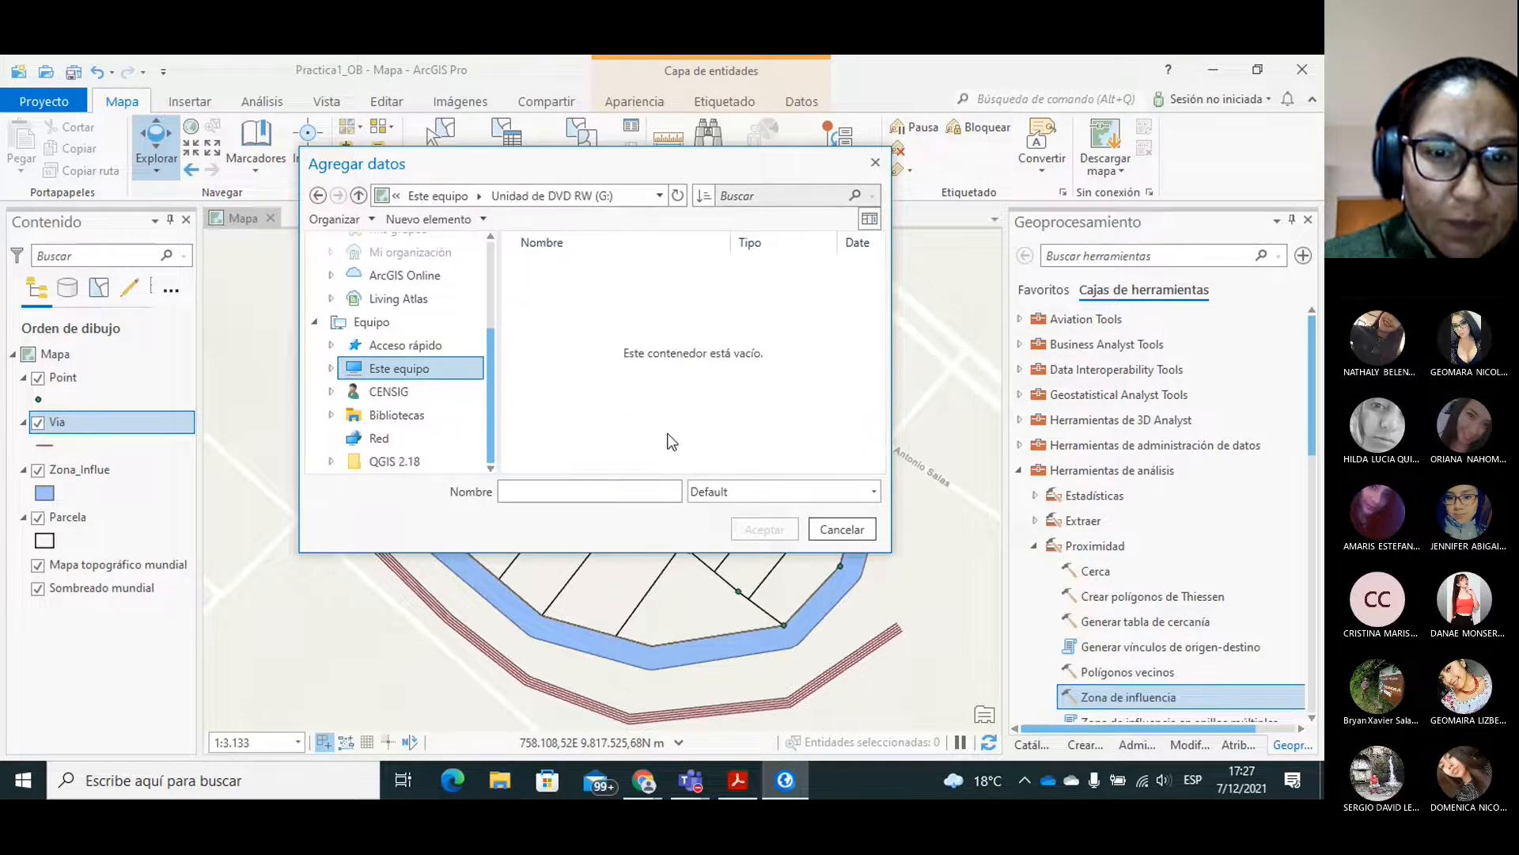
left_click(637, 196)
left_click(429, 372)
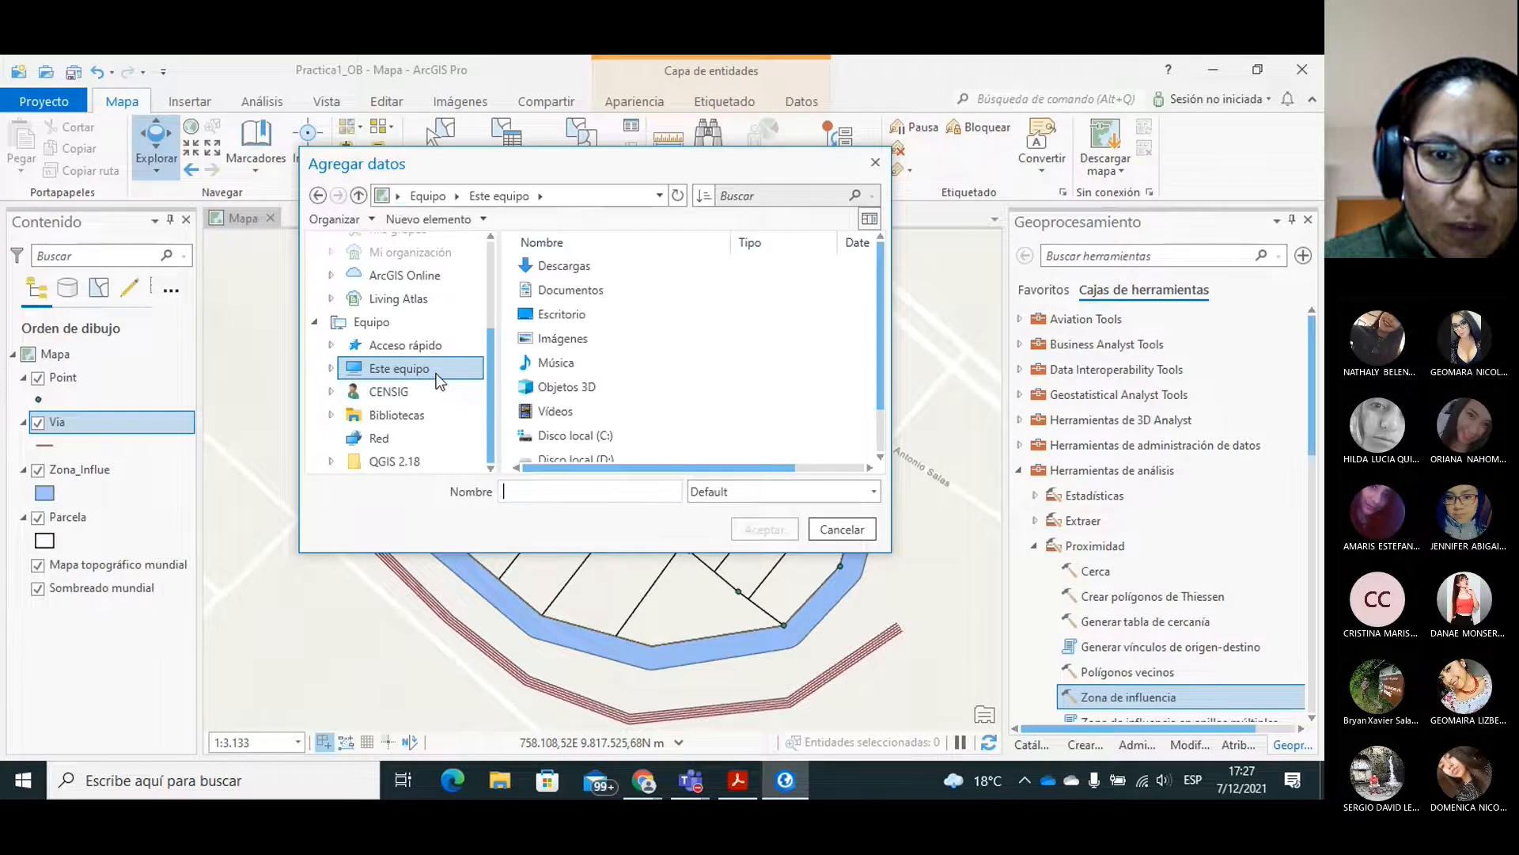
left_click_drag(881, 336, 882, 393)
double_click(593, 413)
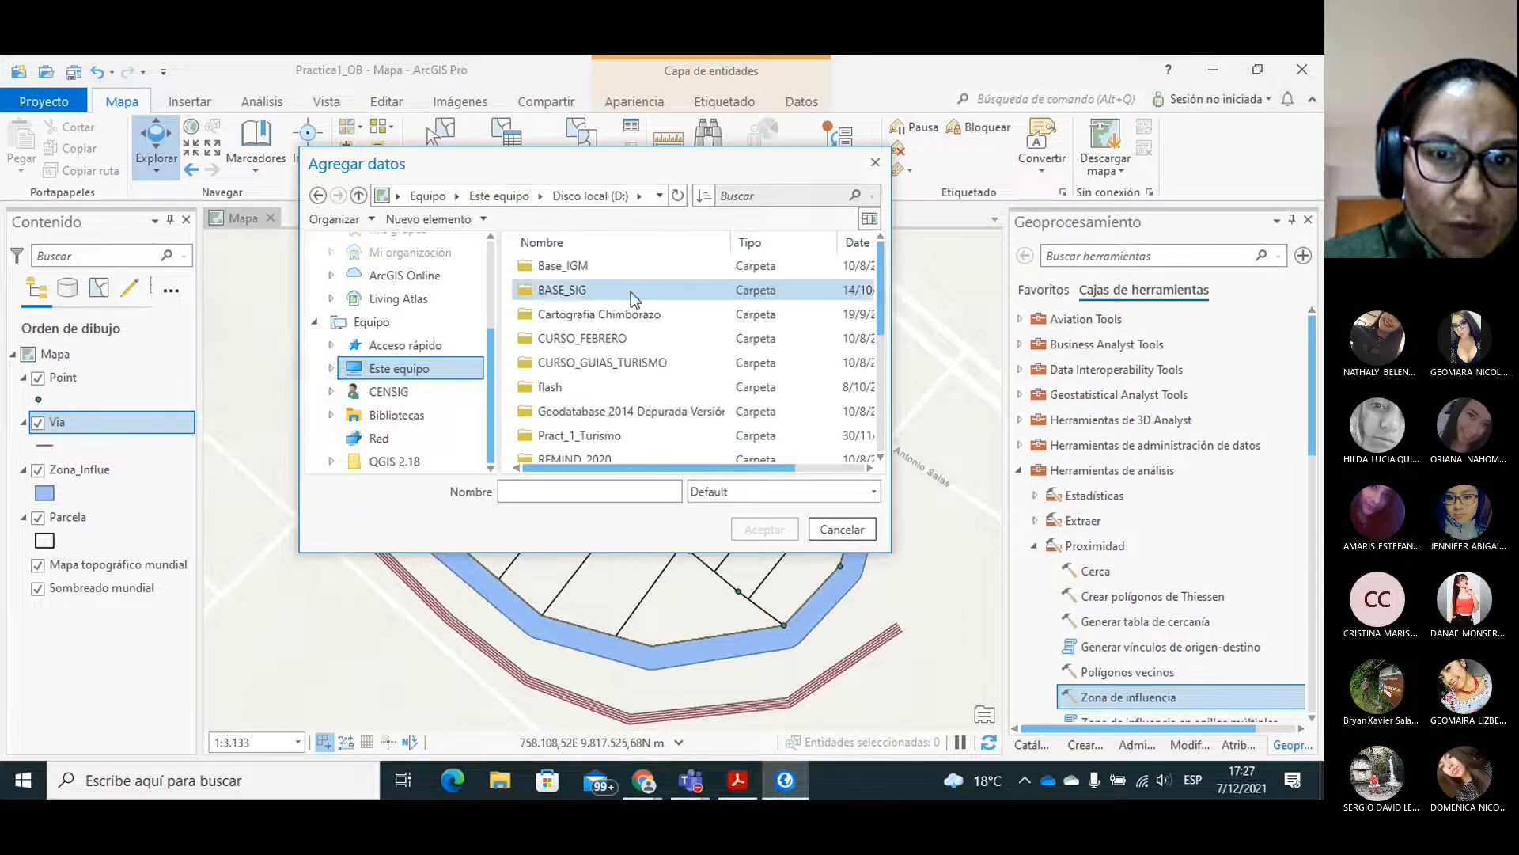
double_click(615, 313)
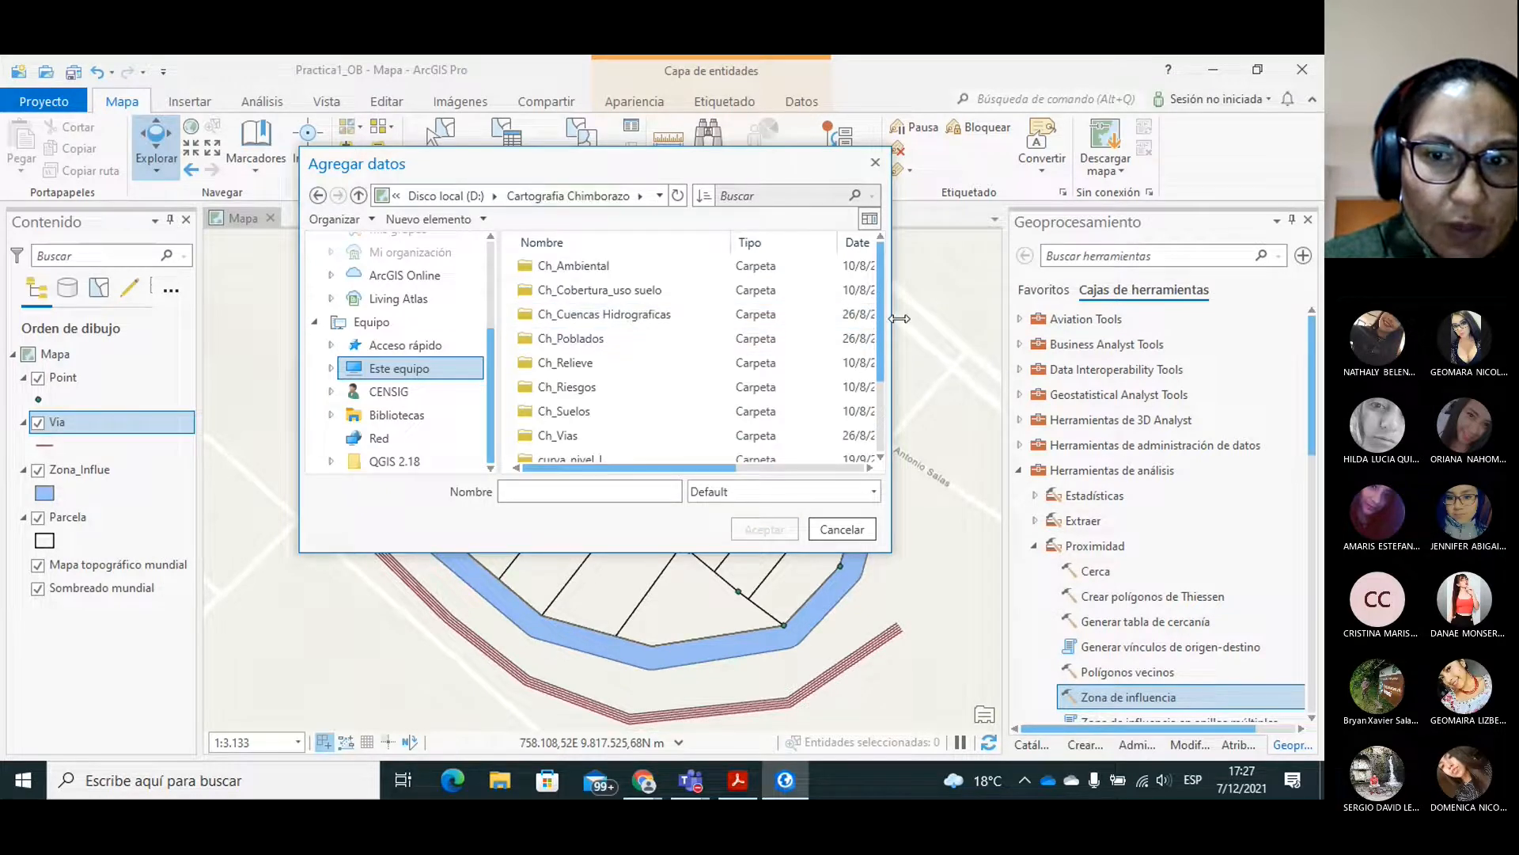
Add Textura suelos Chimborazo.shp from the Ch_Suelos folder to the map and view its polygons around the parcels.
left_click_drag(881, 311, 880, 388)
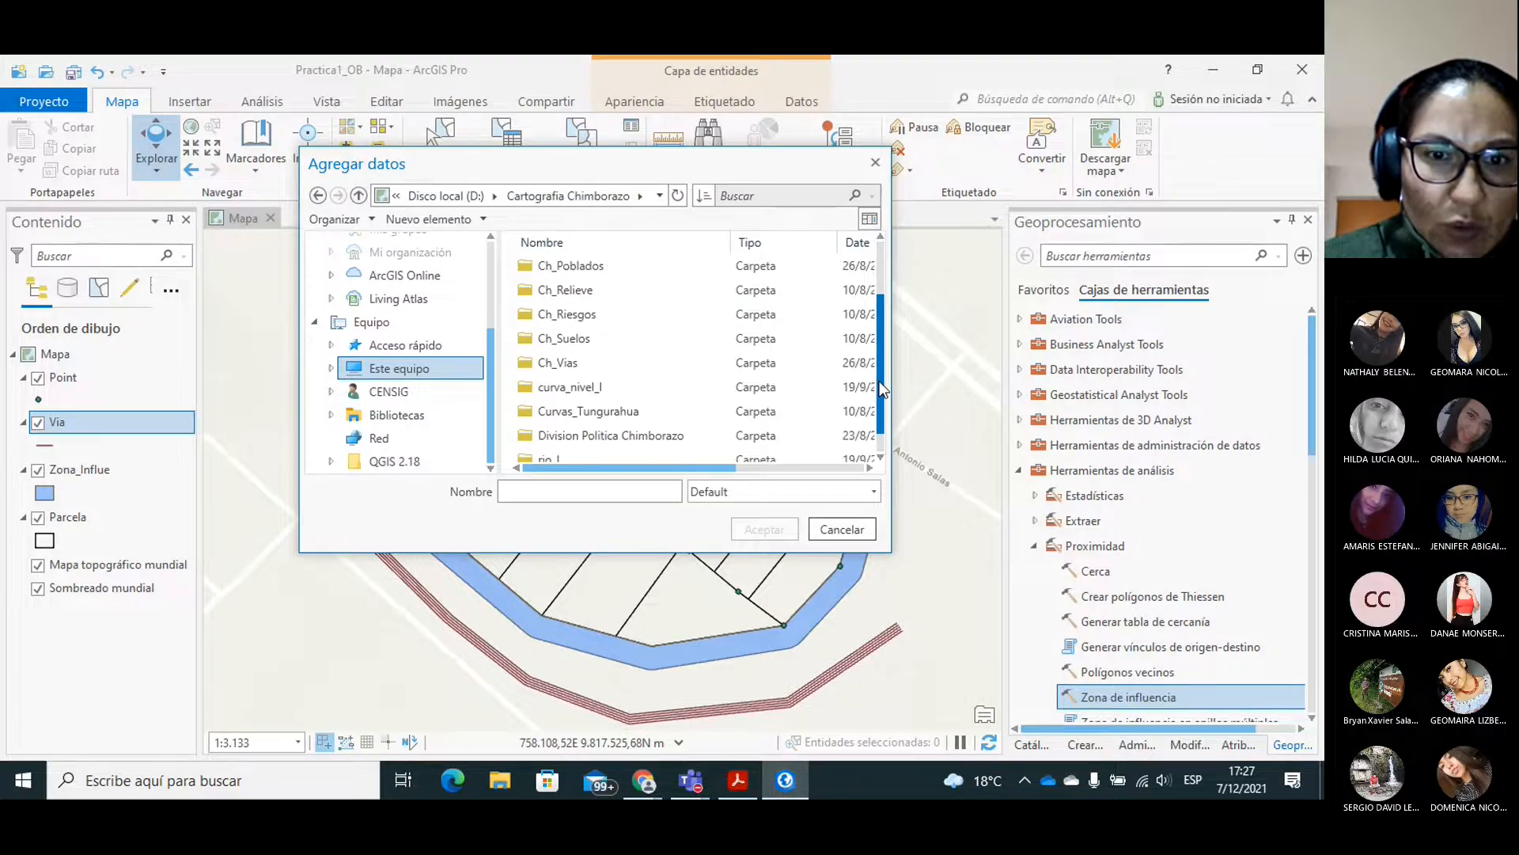
double_click(581, 334)
left_click(607, 287)
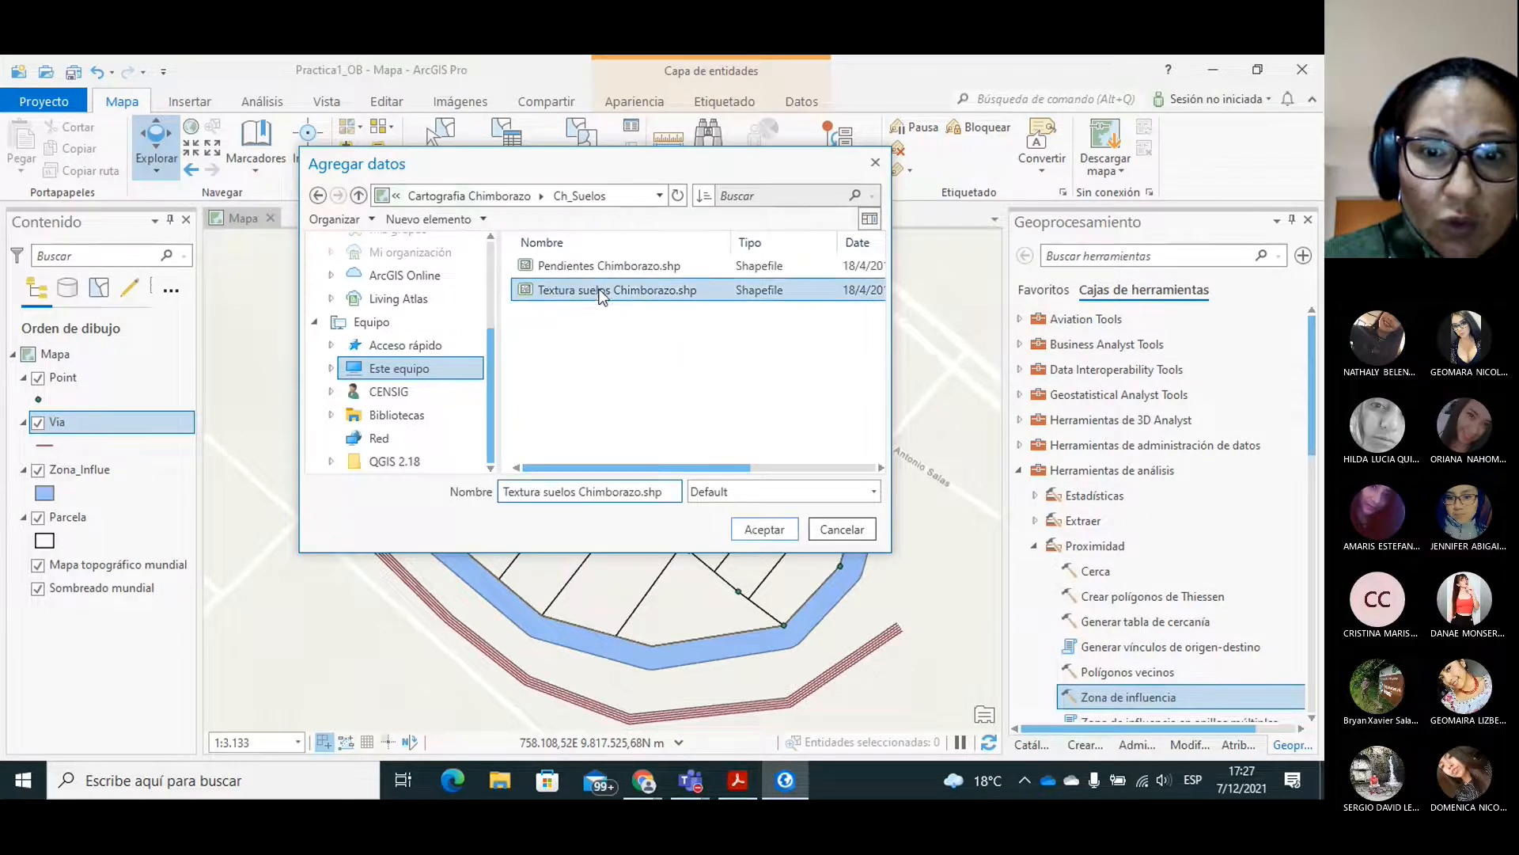
left_click(766, 533)
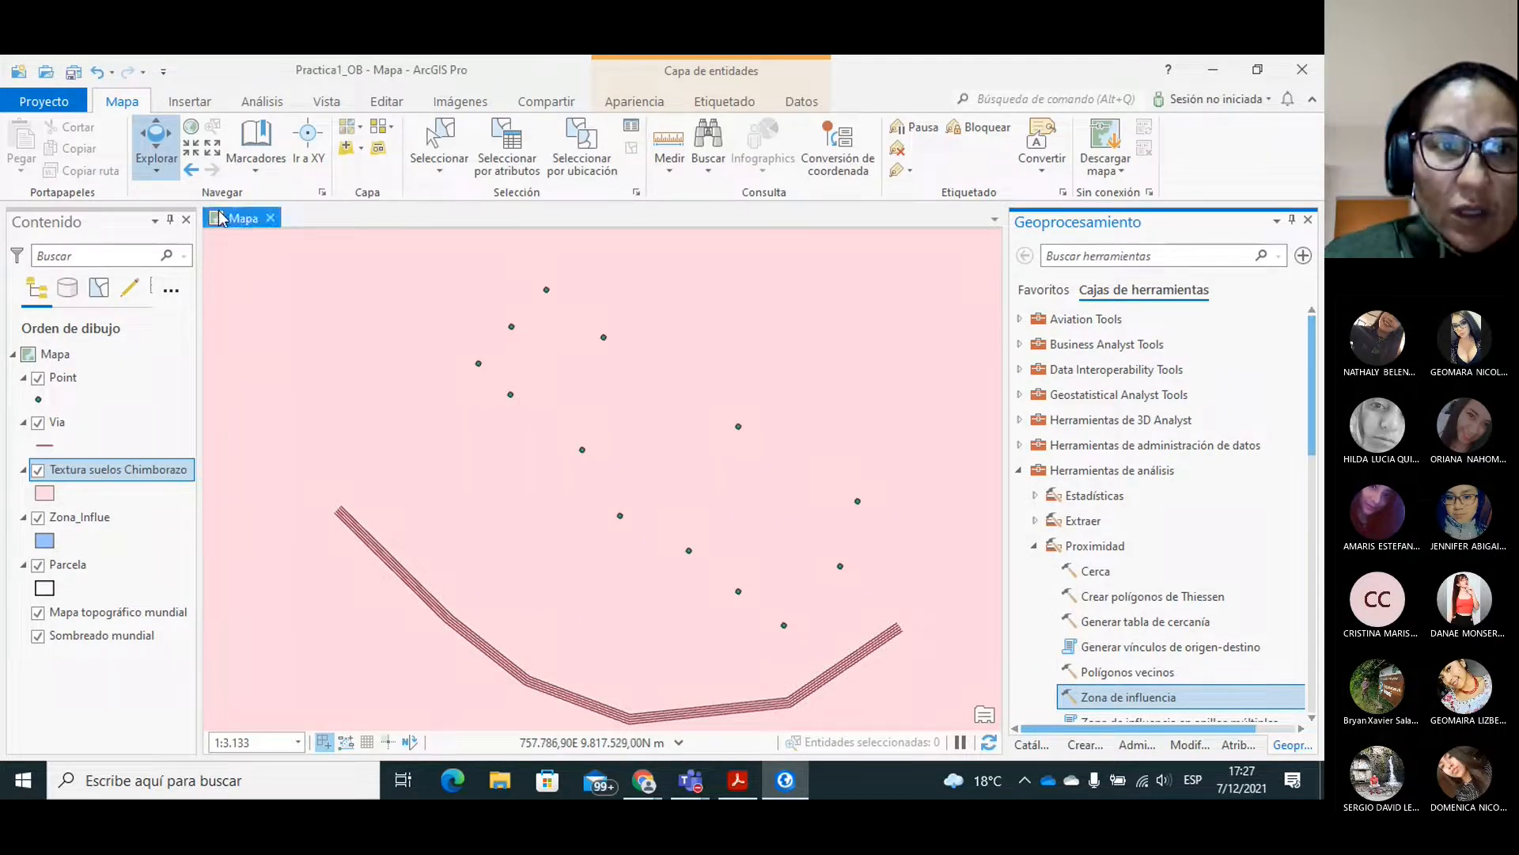
left_click(213, 148)
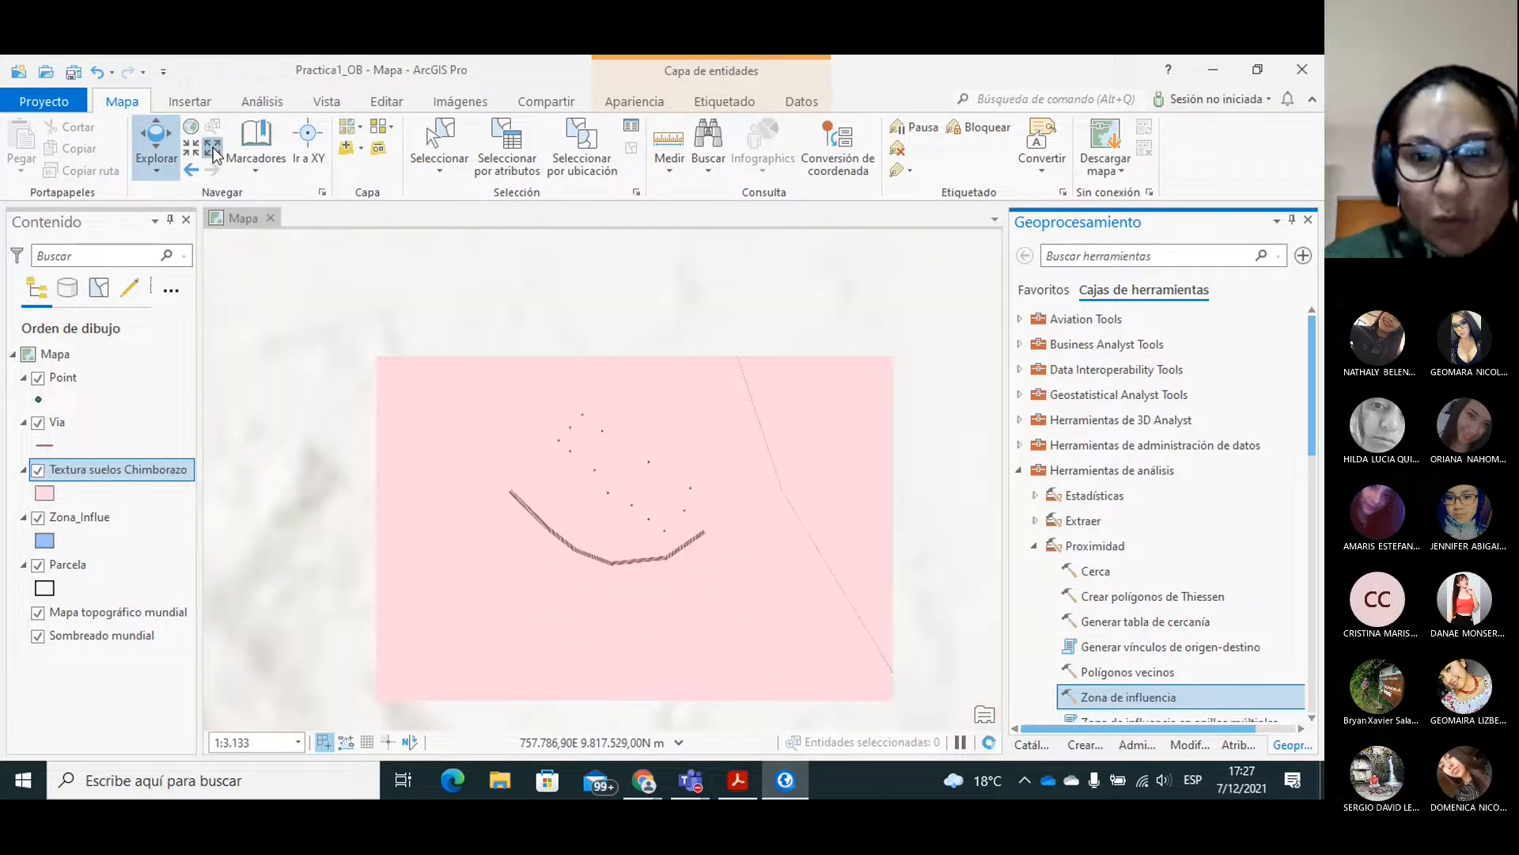
left_click(212, 149)
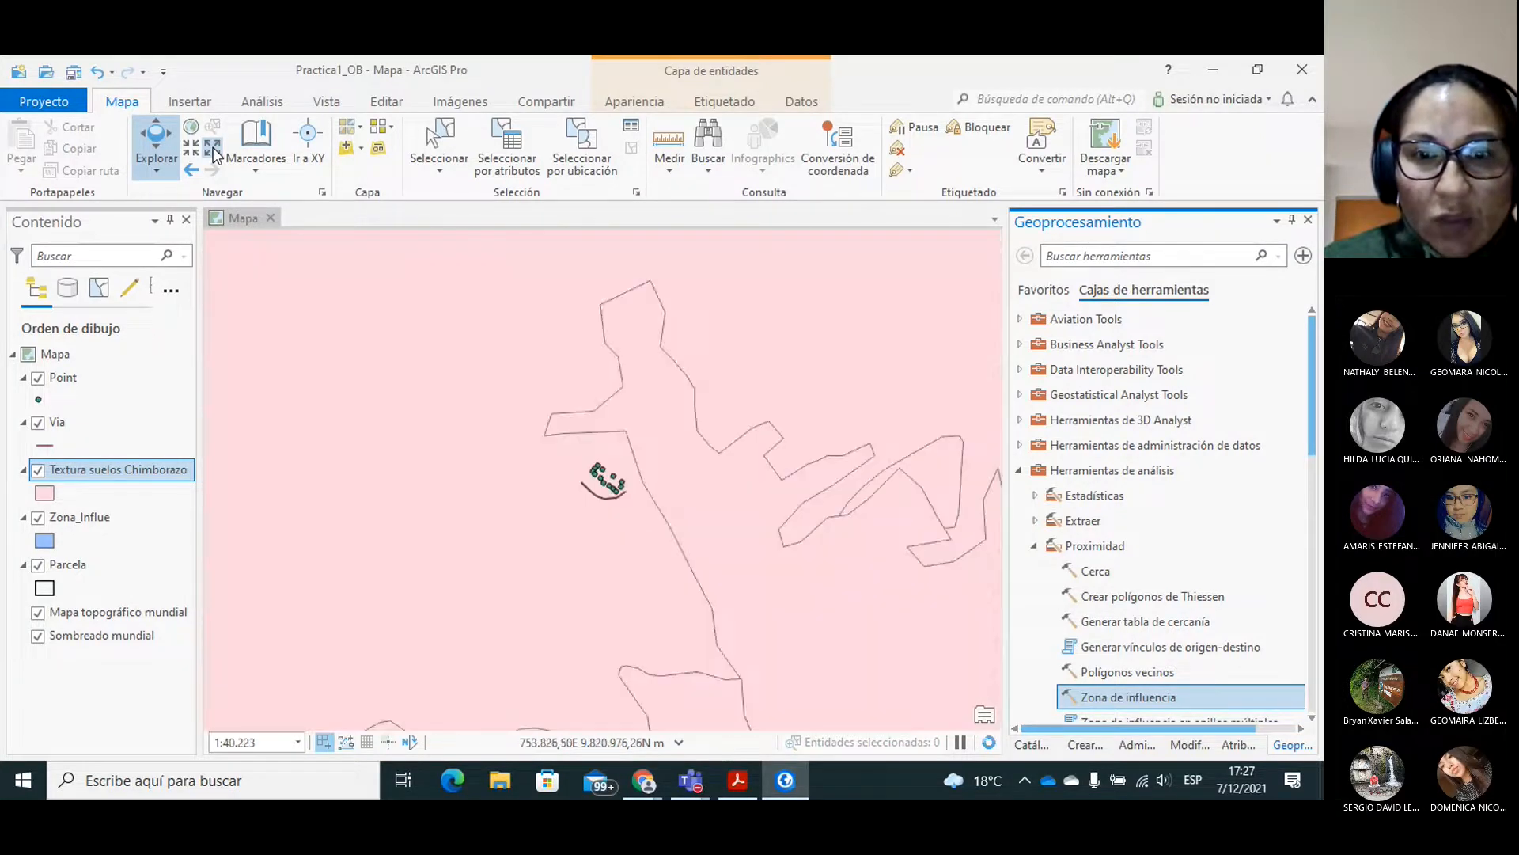
left_click(213, 149)
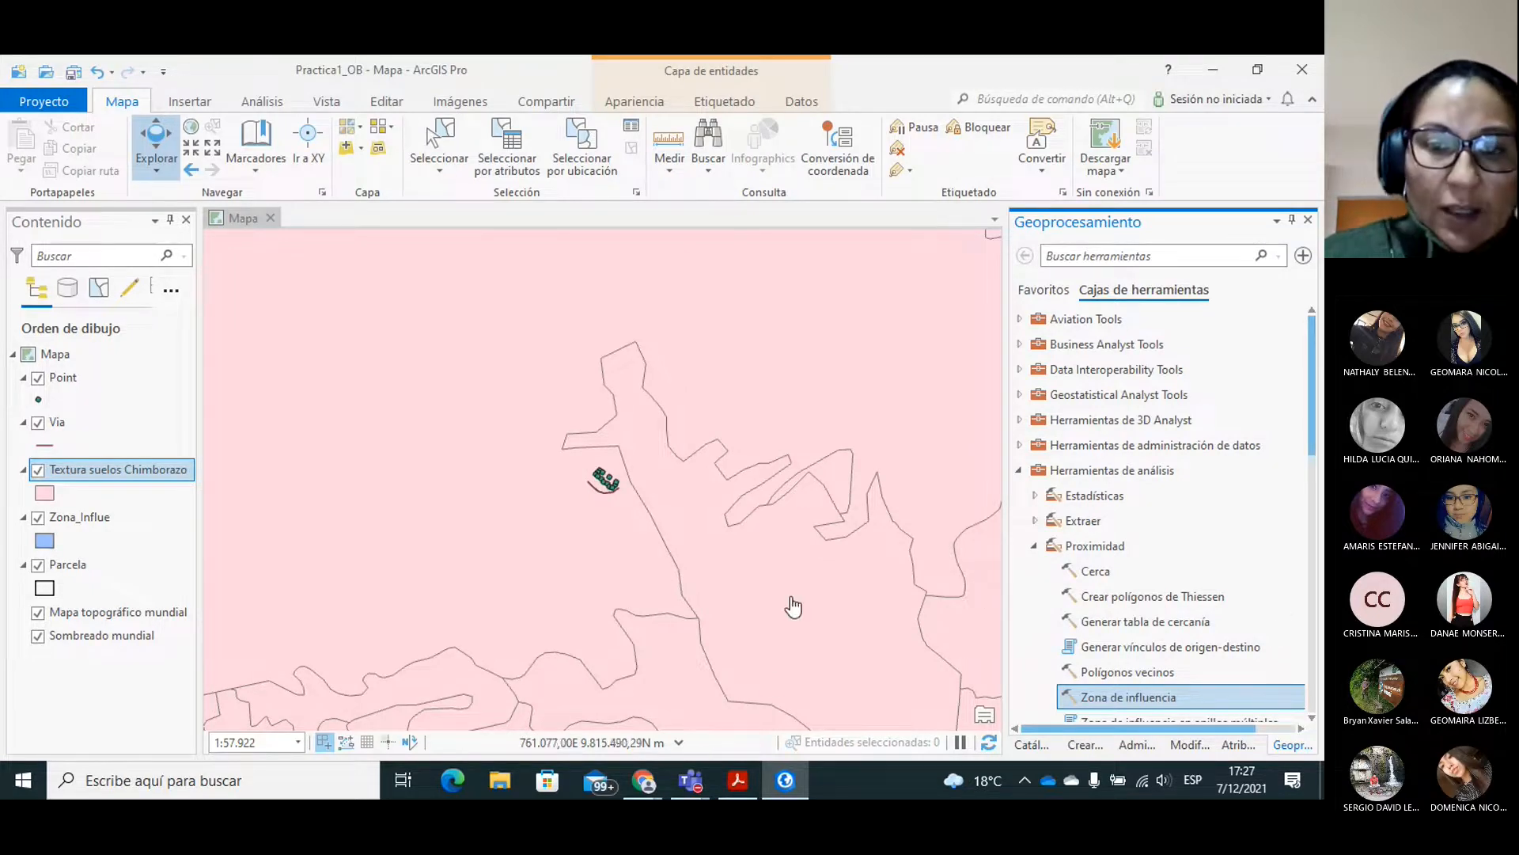
Switch to the PRACTICA_2 guide in Acrobat Reader and read the instructions for the Clip and Intersect tools.
left_click(735, 783)
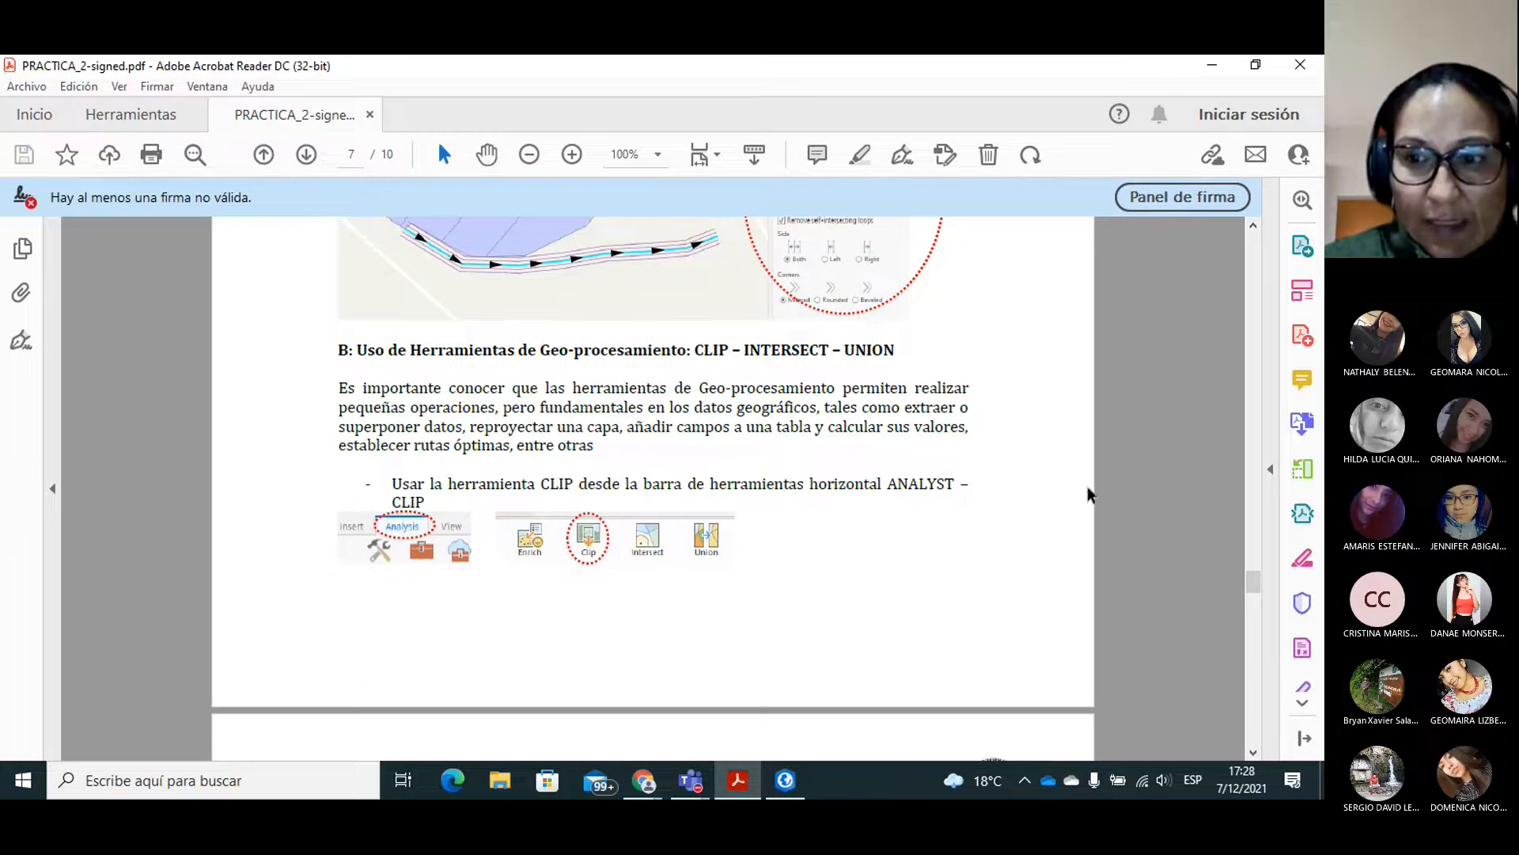
left_click_drag(1251, 581, 1251, 608)
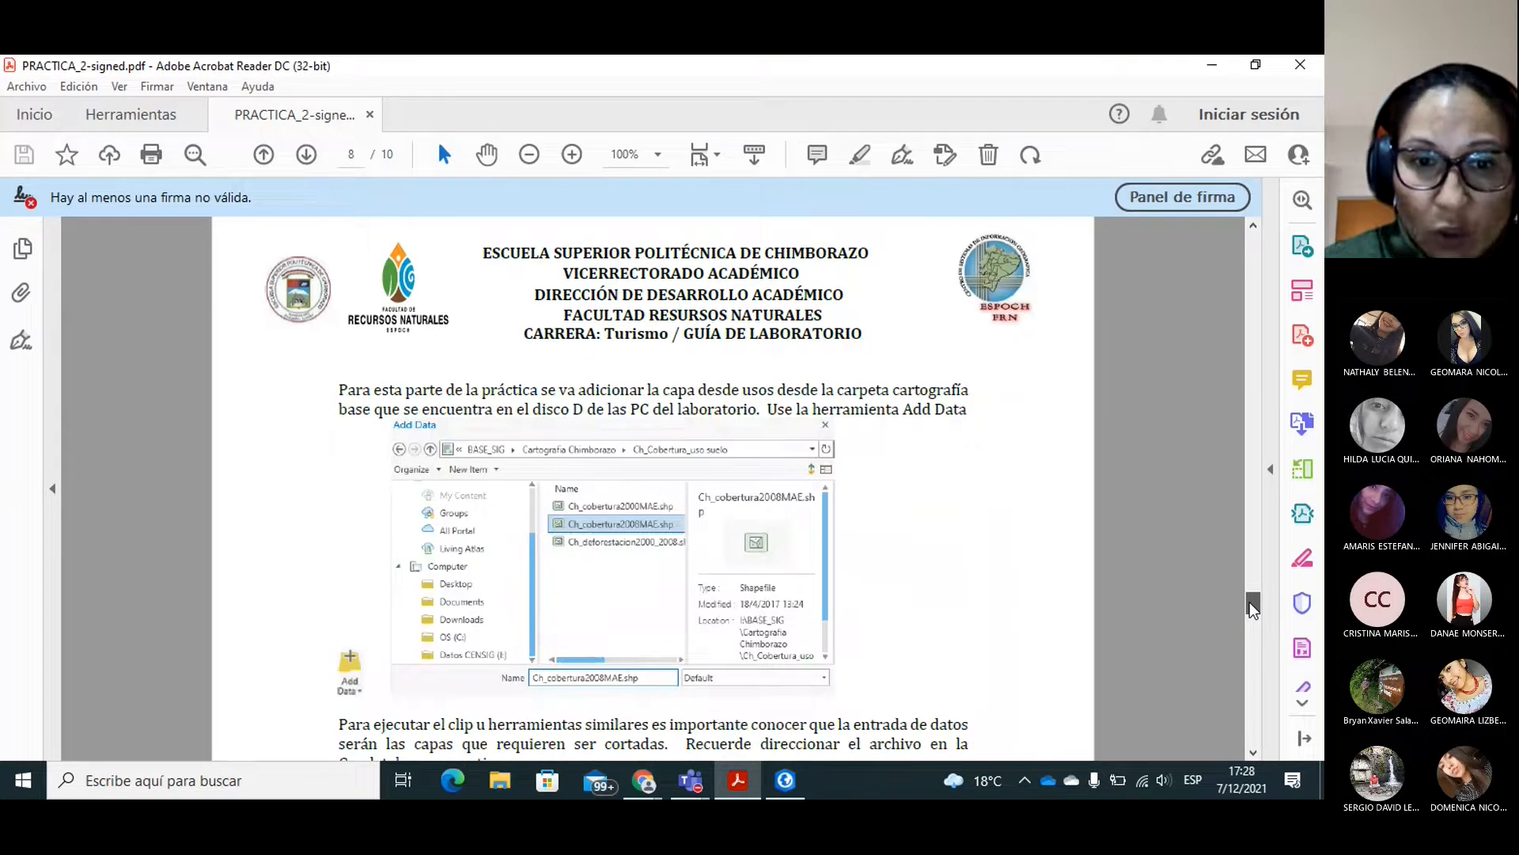
left_click_drag(1250, 601, 799, 701)
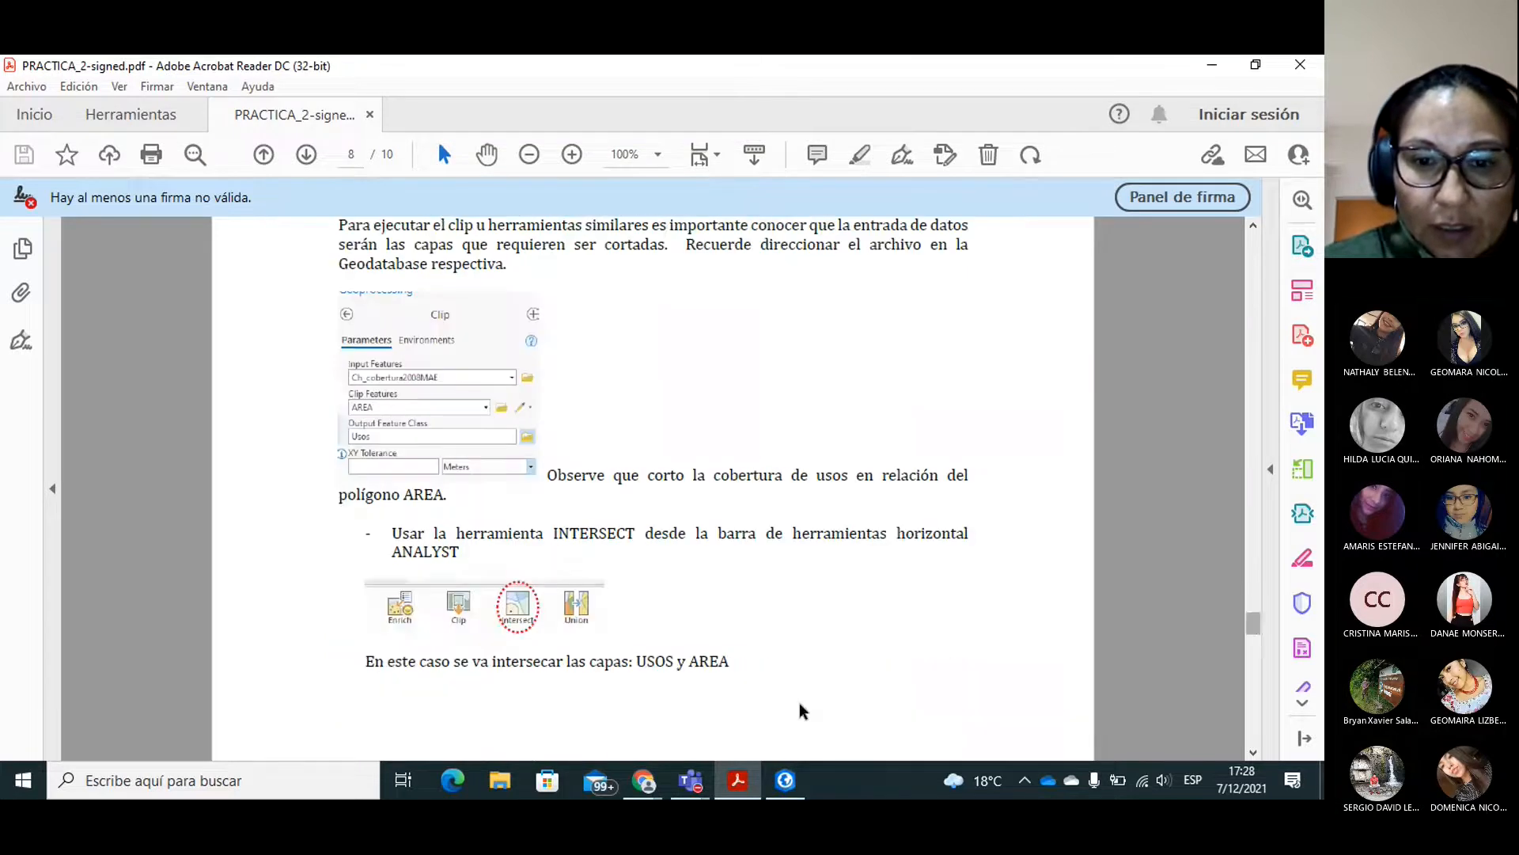
Switch back to ArcGIS Pro and open the Recortar tool from the Extraer analysis tools.
left_click(778, 773)
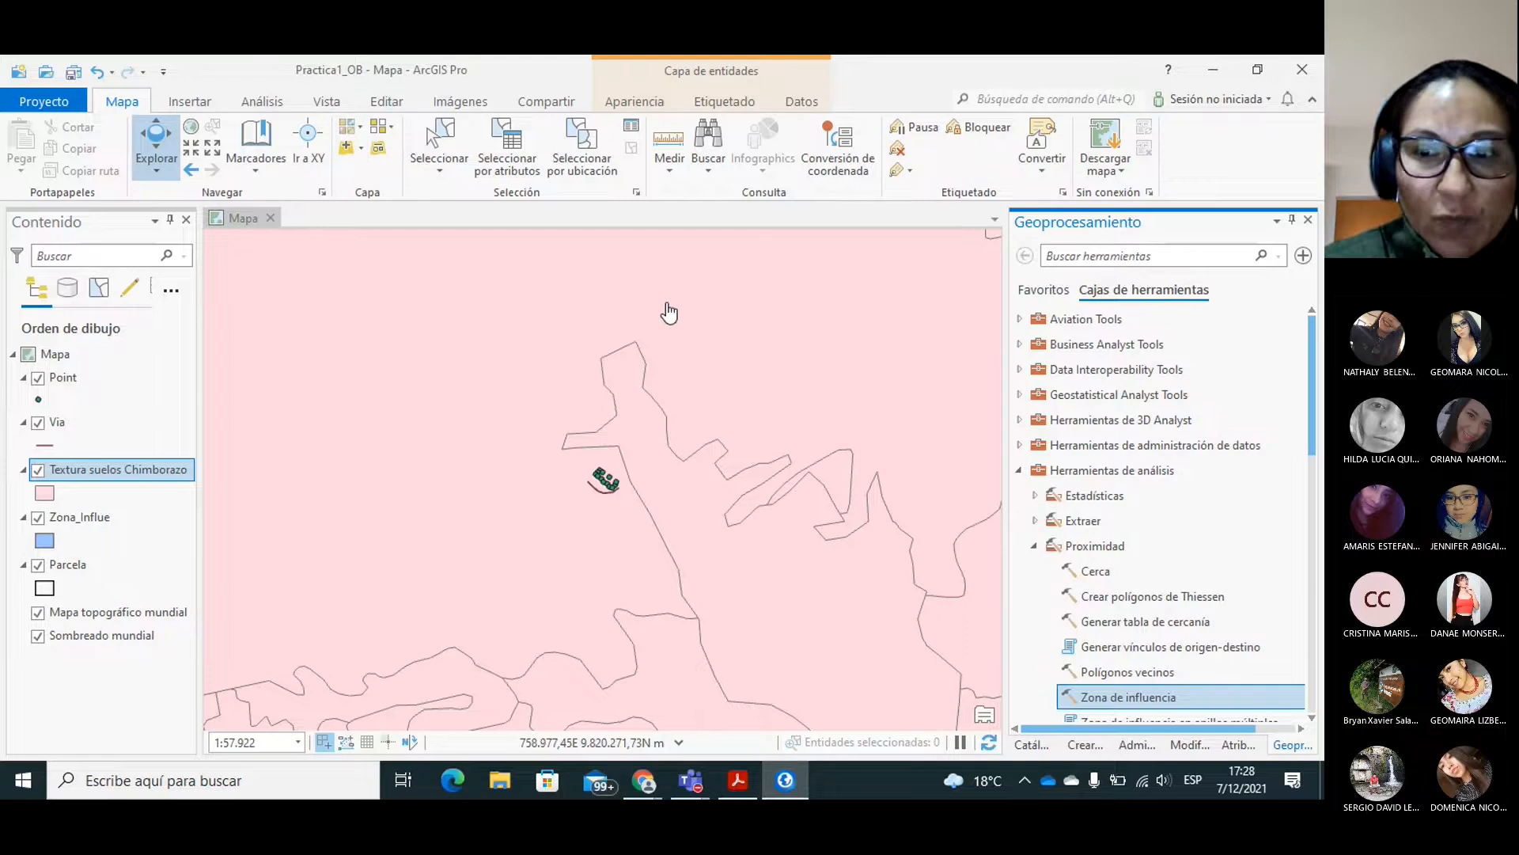
left_click(265, 98)
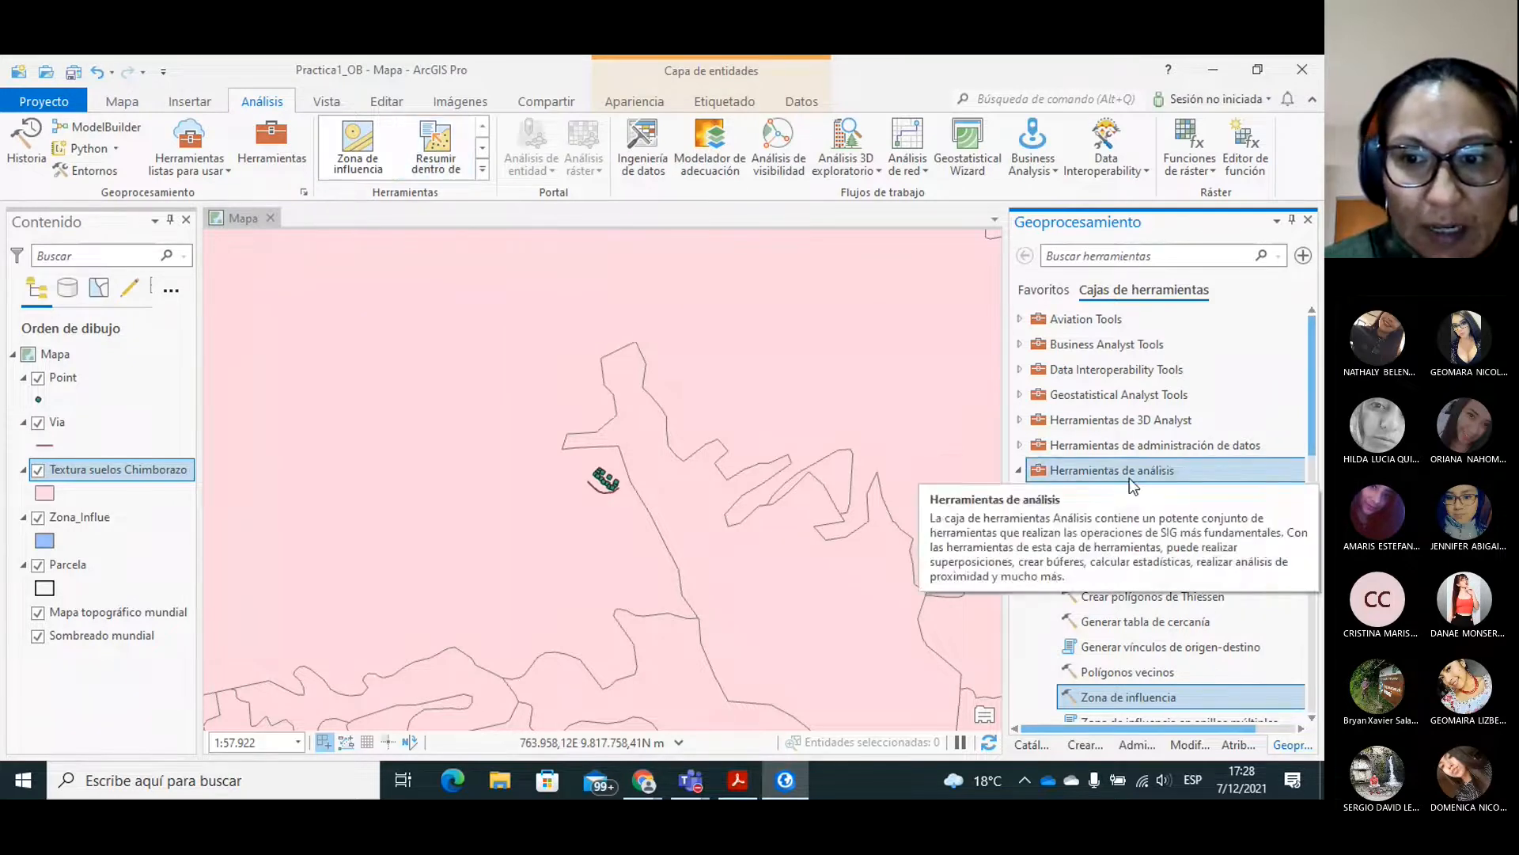
left_click(1036, 548)
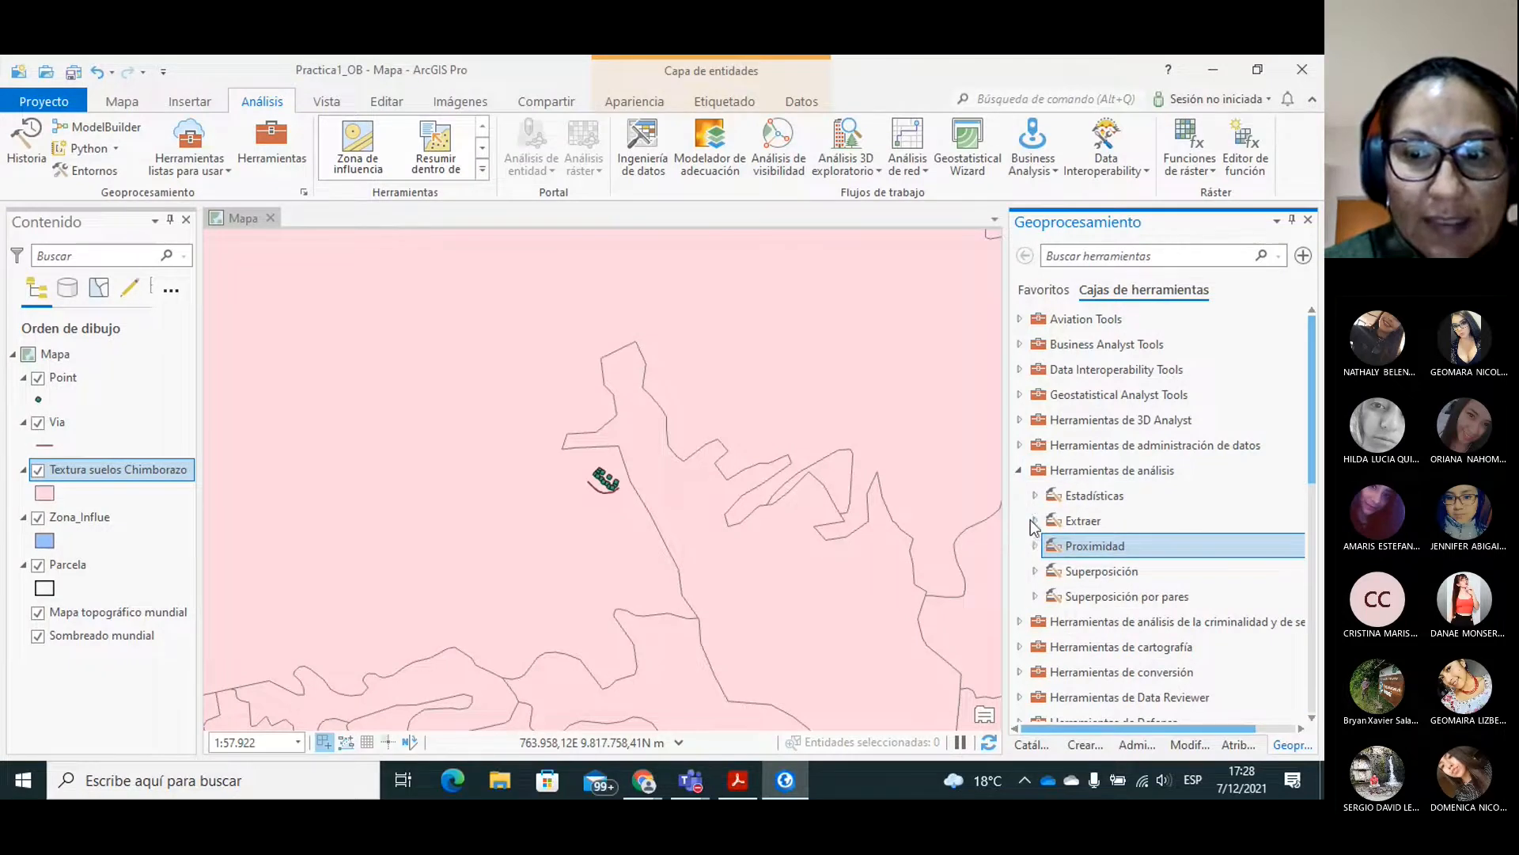
left_click(1035, 520)
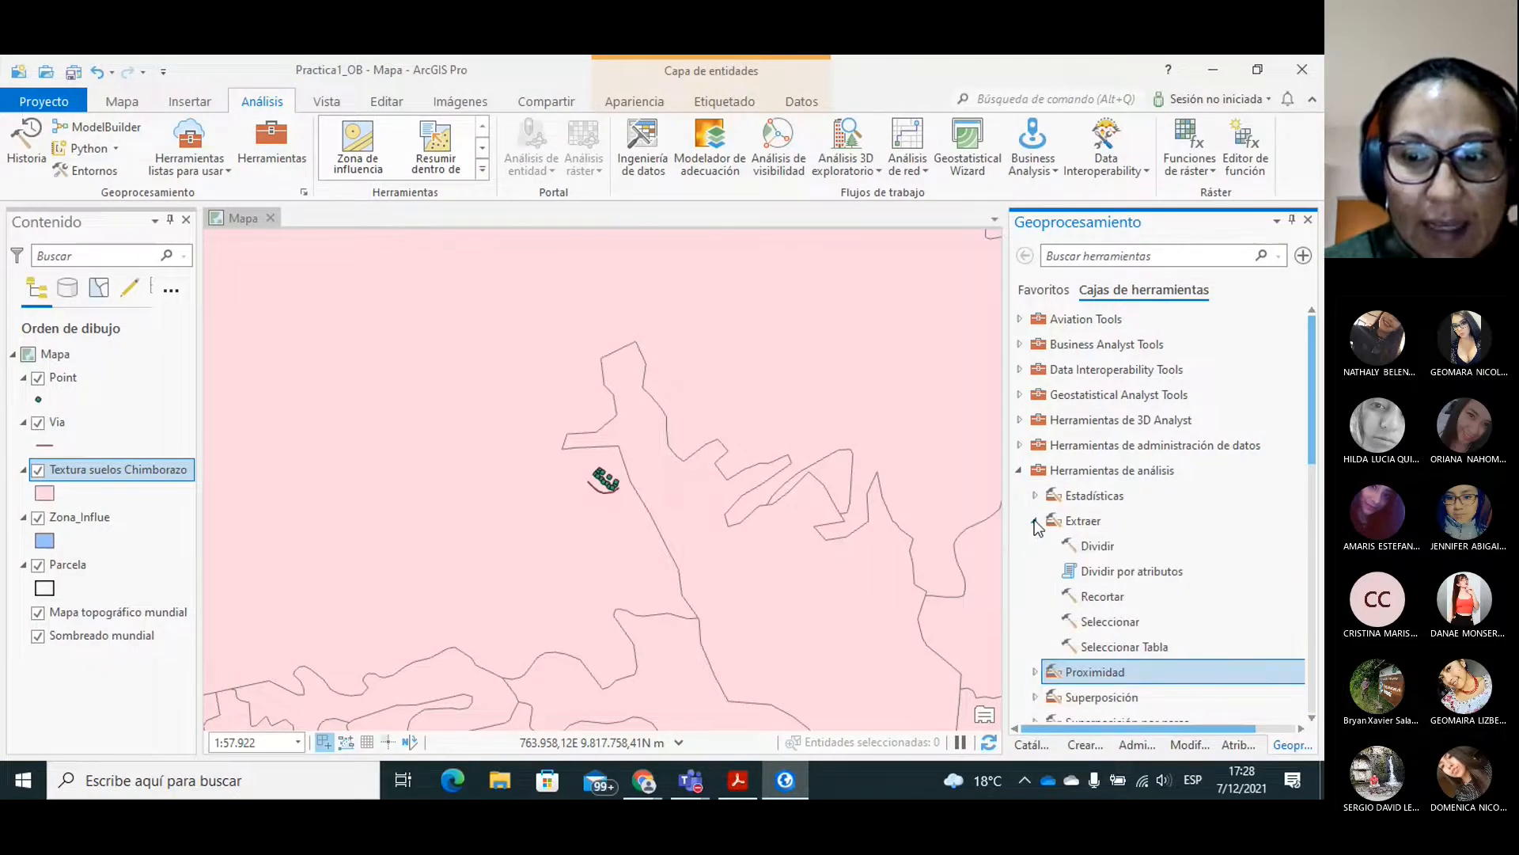
left_click(1103, 598)
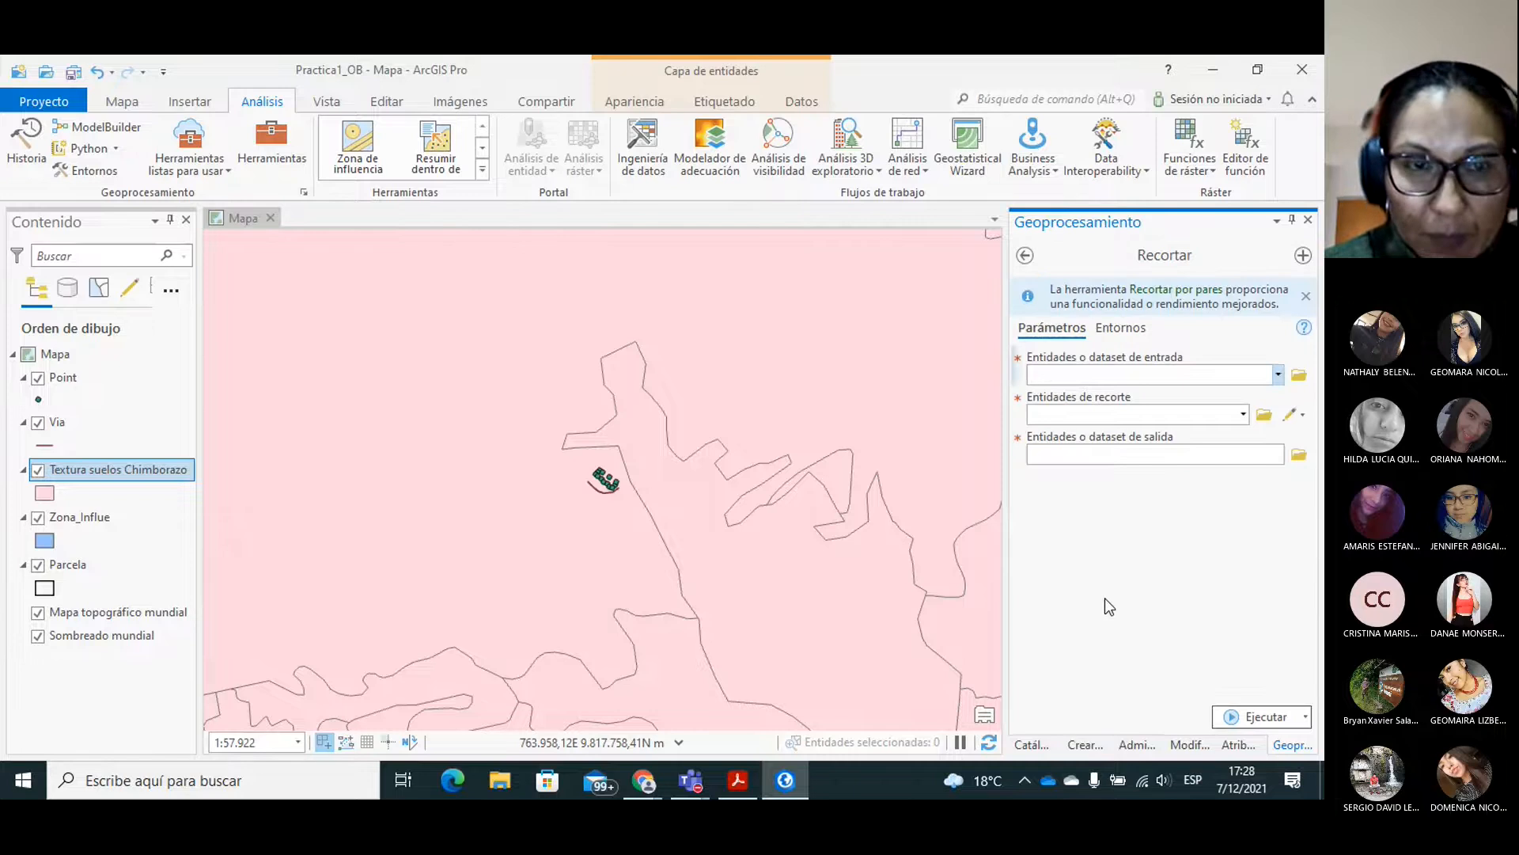
left_click(482, 149)
left_click(482, 154)
left_click(483, 128)
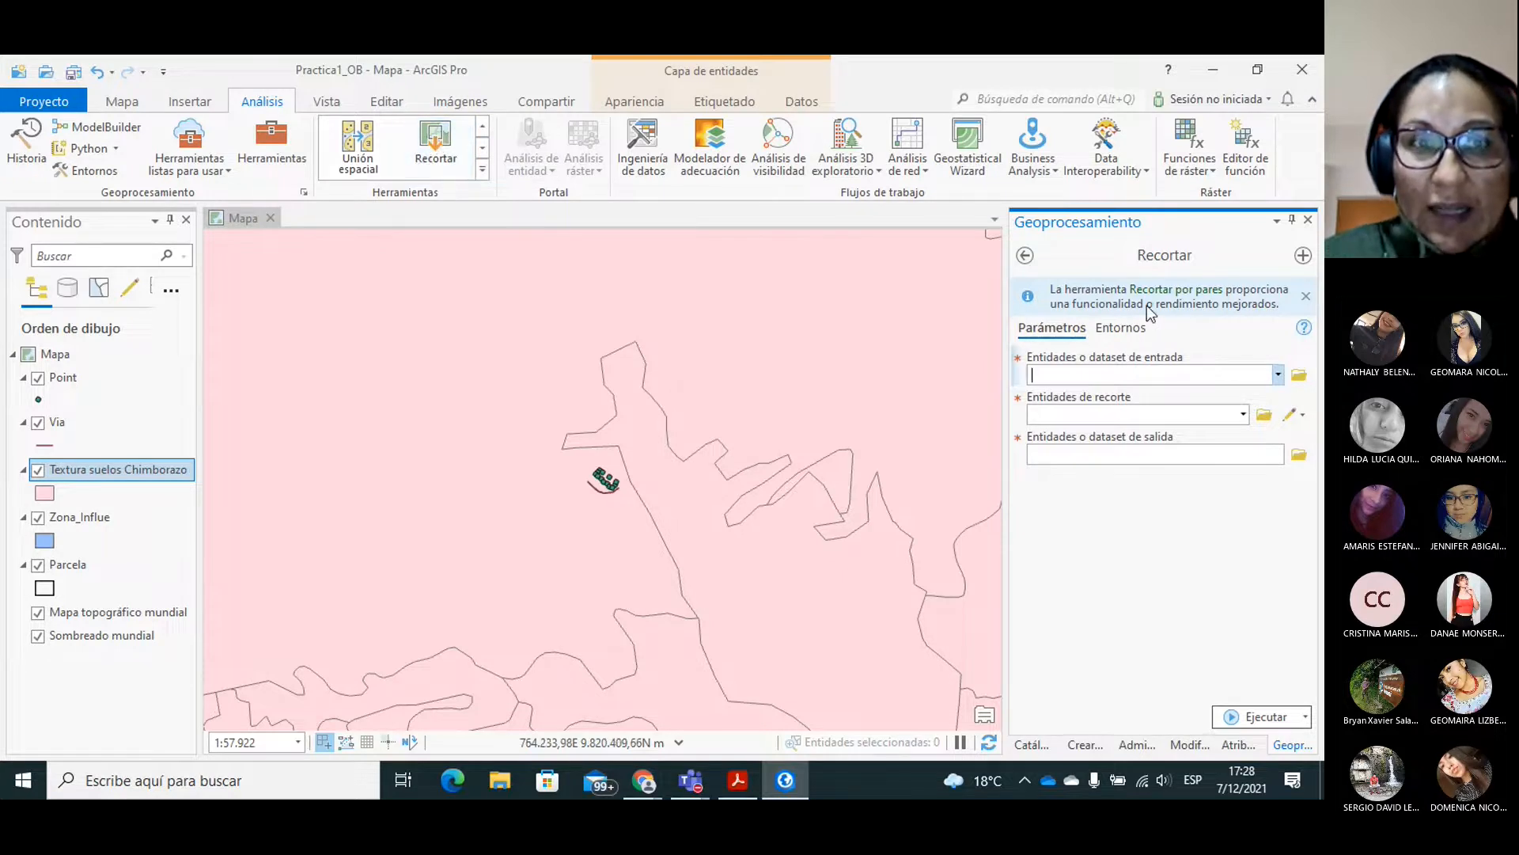
left_click(436, 148)
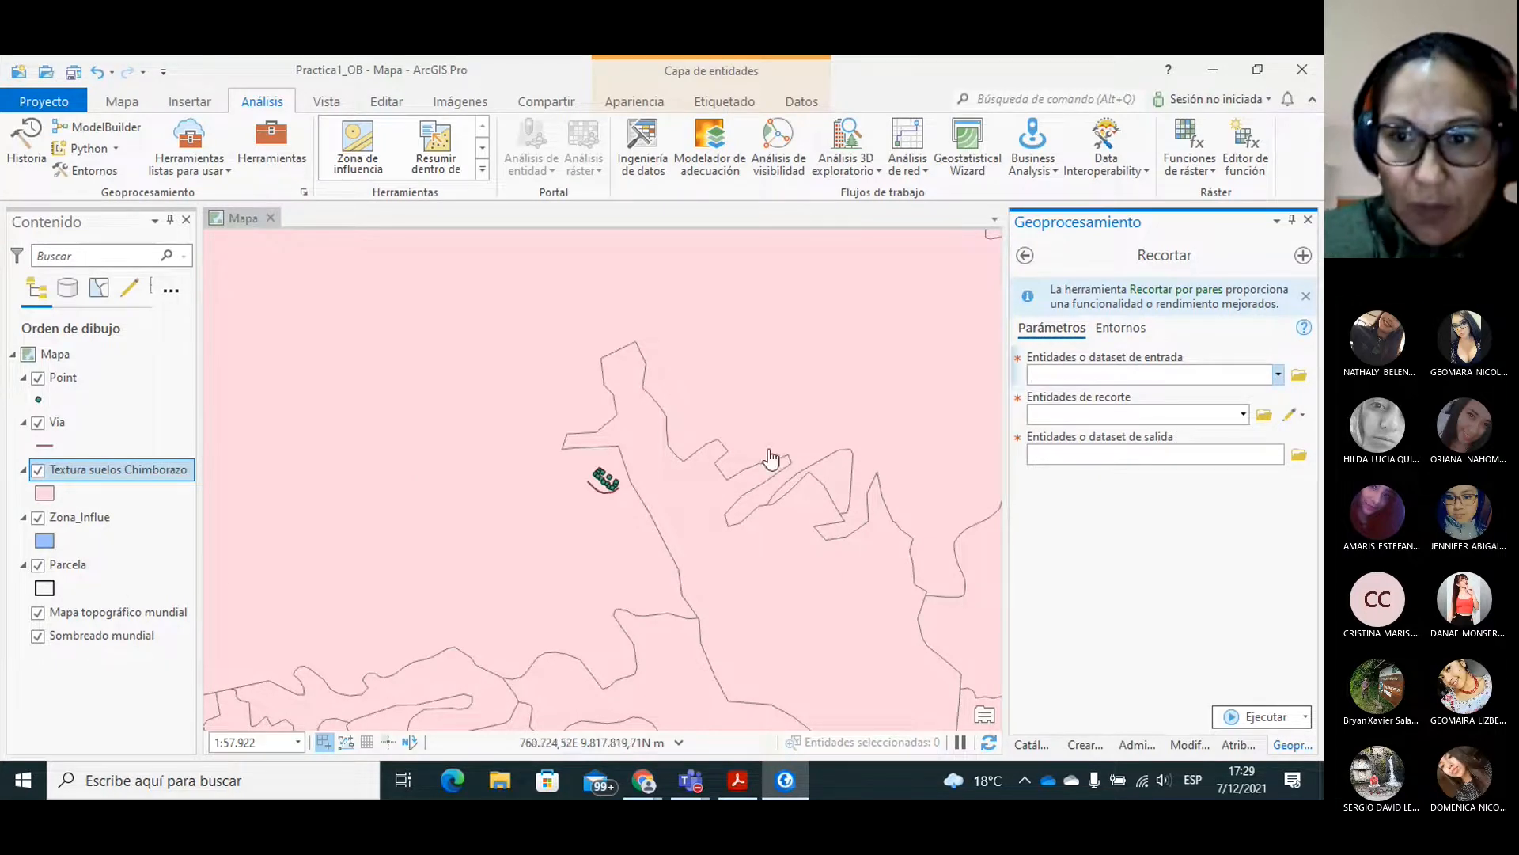
Set Textura suelos Chimborazo as the Recortar input and Parcela as the clip features.
left_click(1278, 375)
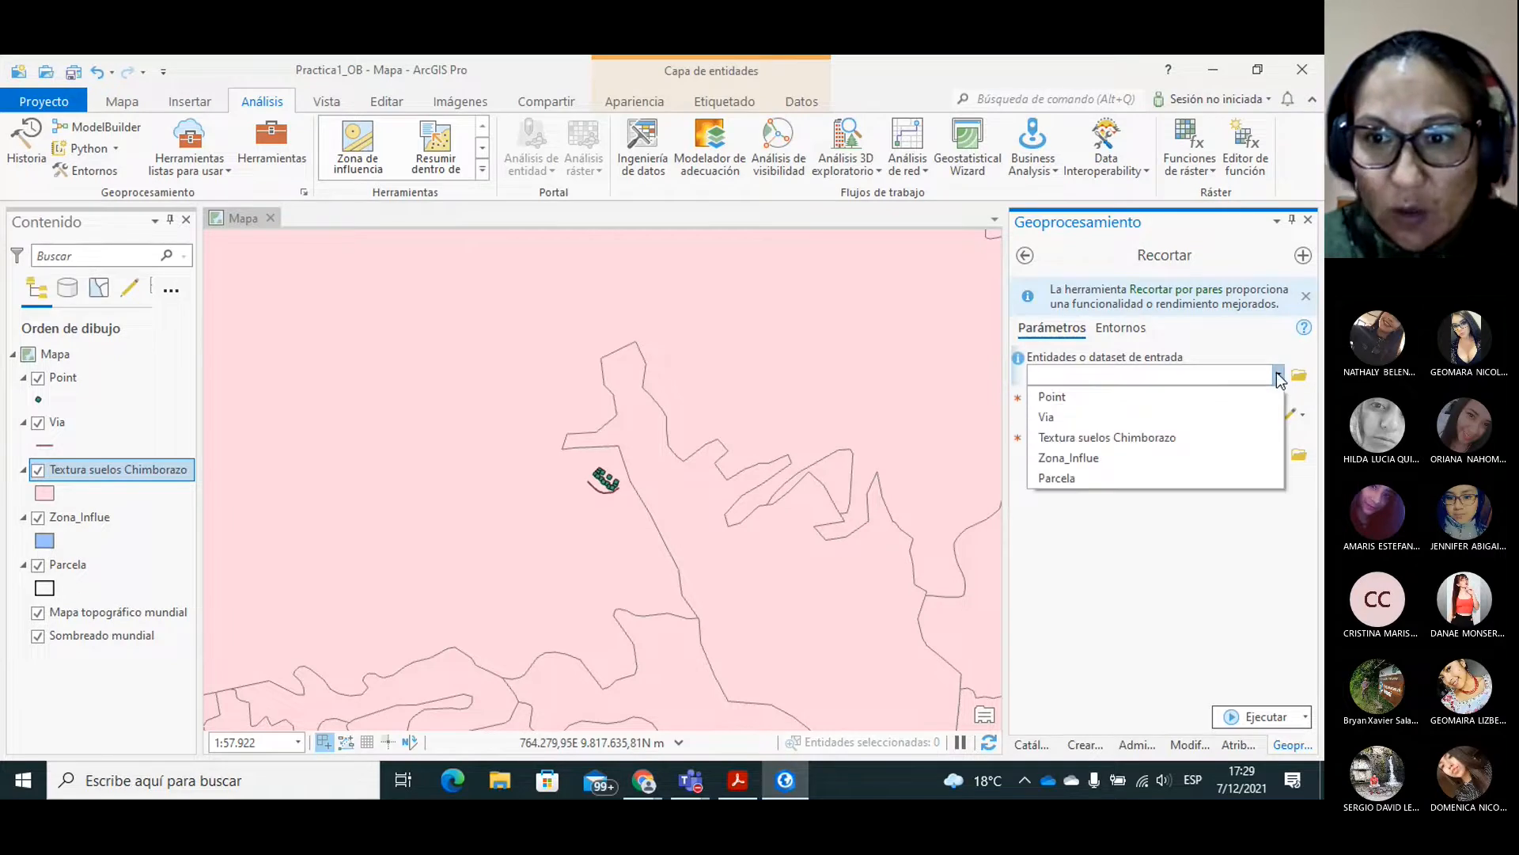
left_click(1122, 438)
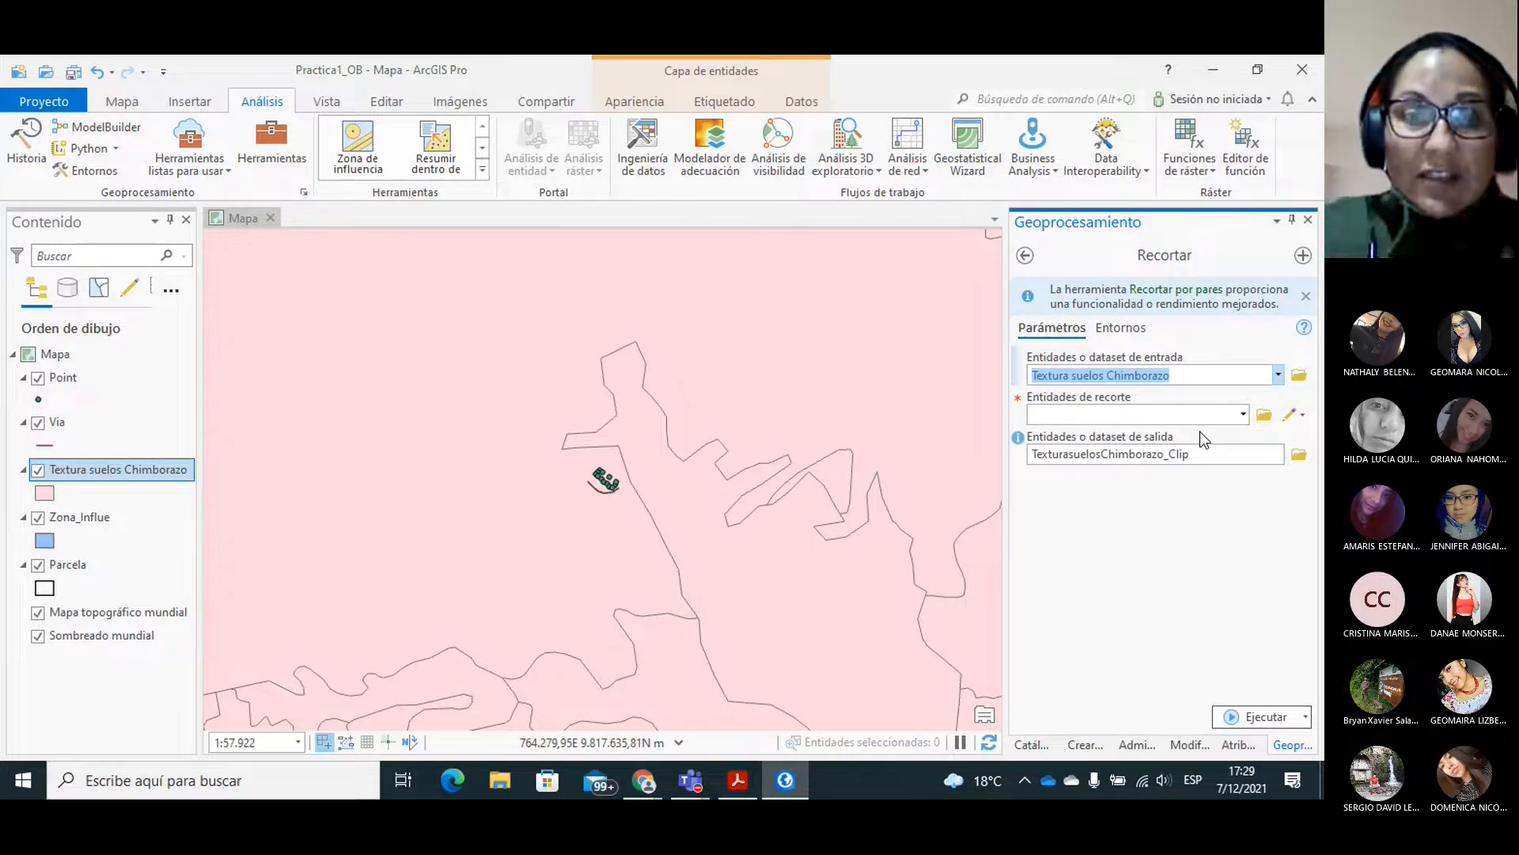
left_click(1242, 415)
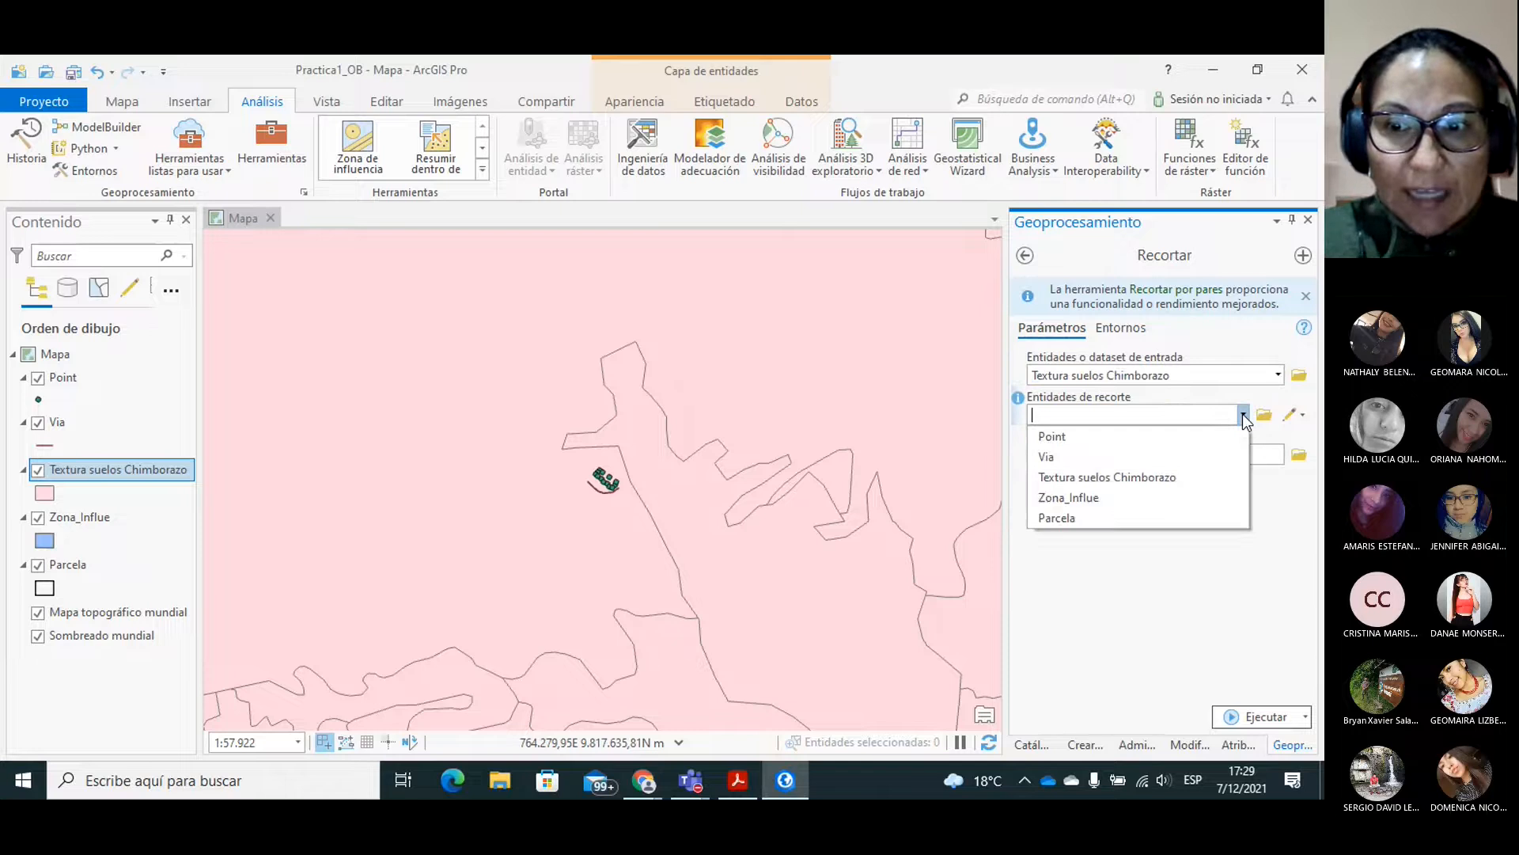
left_click(1062, 519)
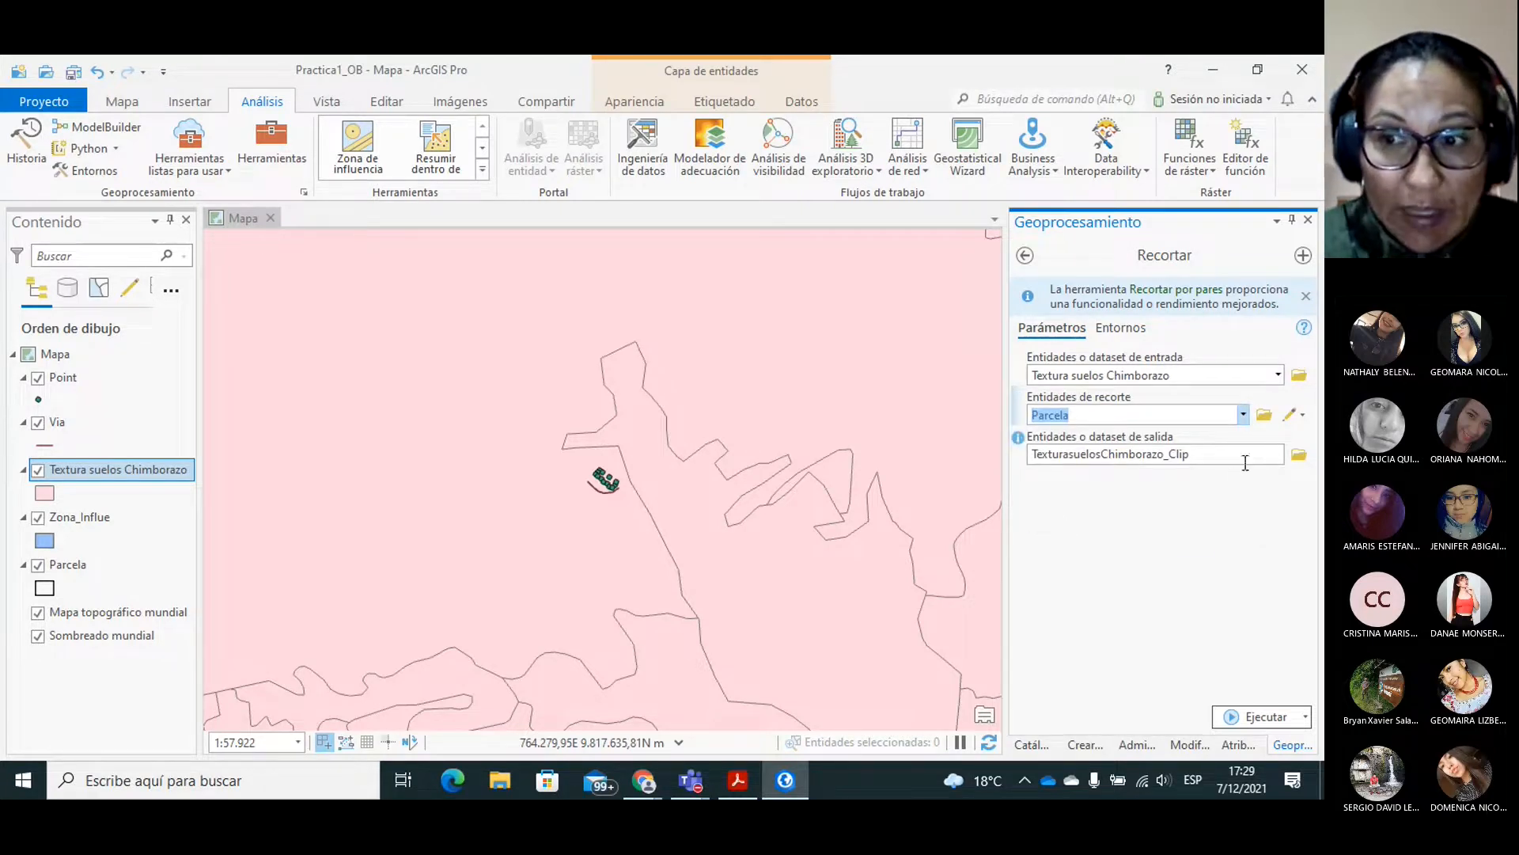
Save the Recortar output as Textura_Suelo in the Objetos_G dataset of Practica1_OB.gdb and run the clip.
left_click(1299, 456)
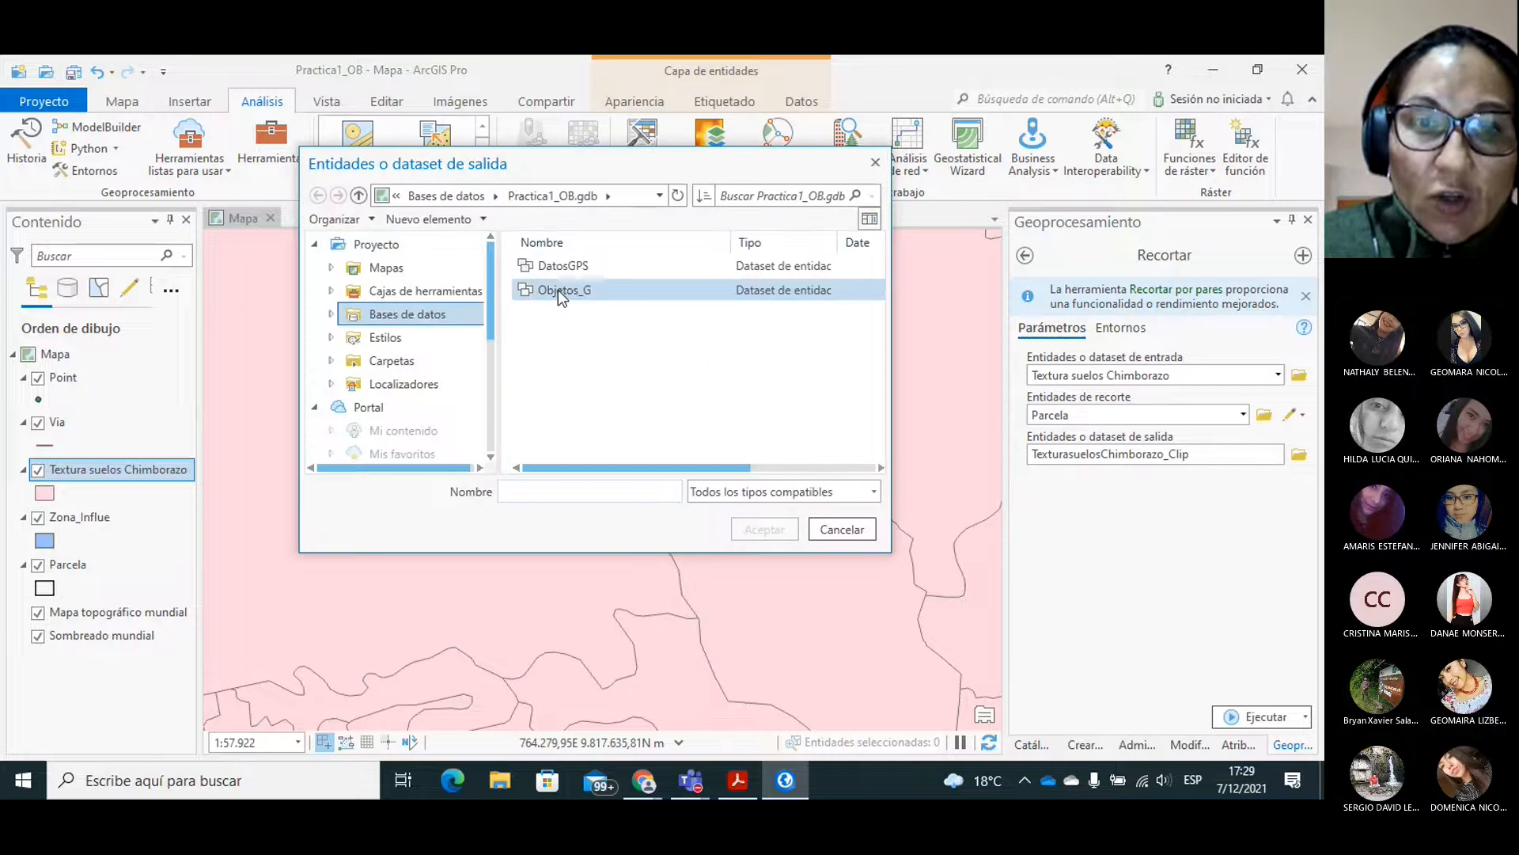
double_click(549, 290)
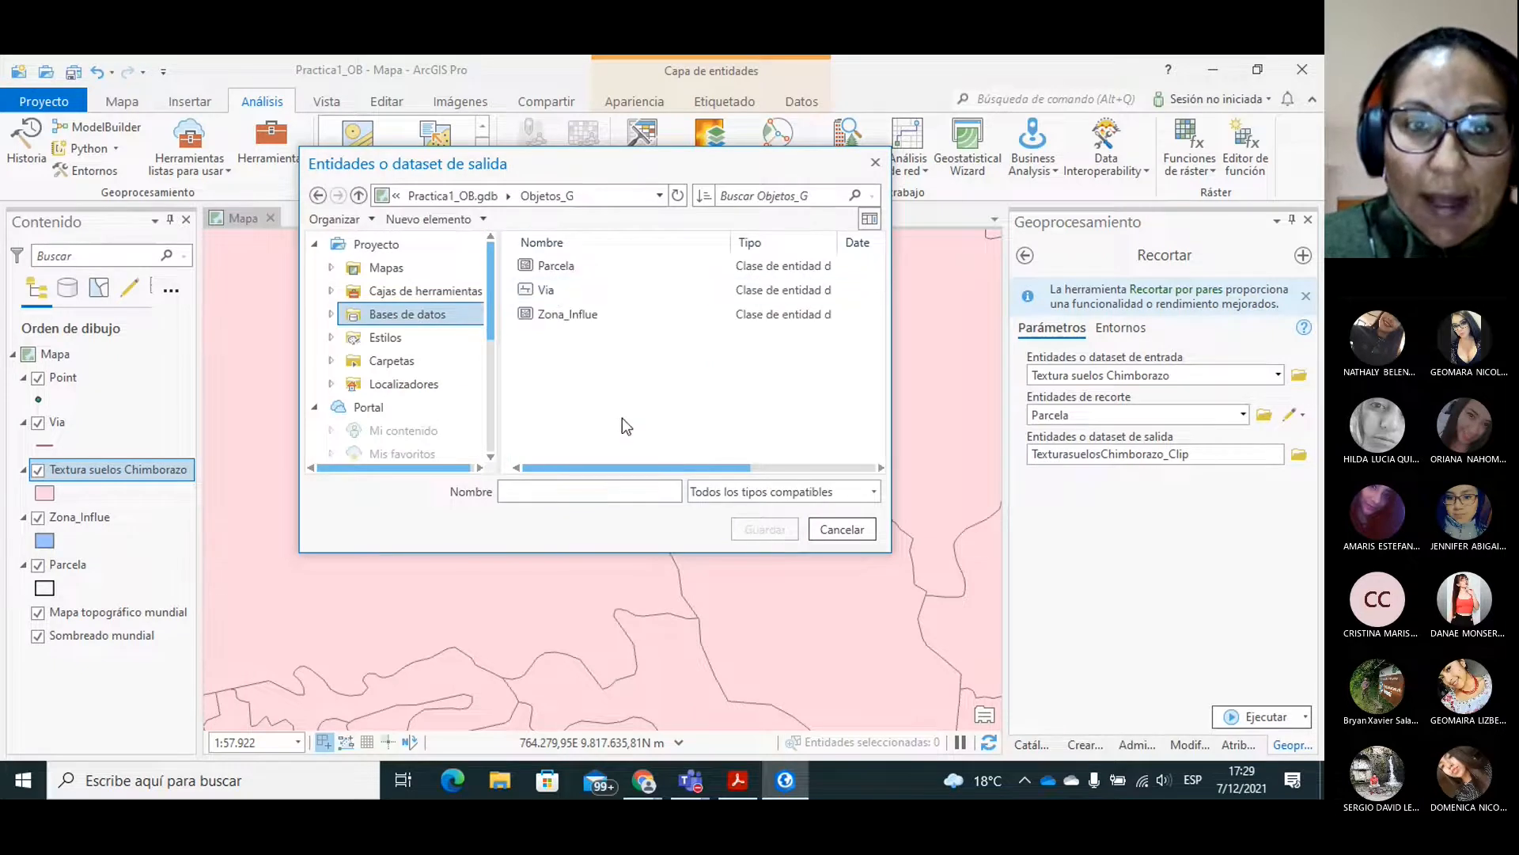
left_click(593, 490)
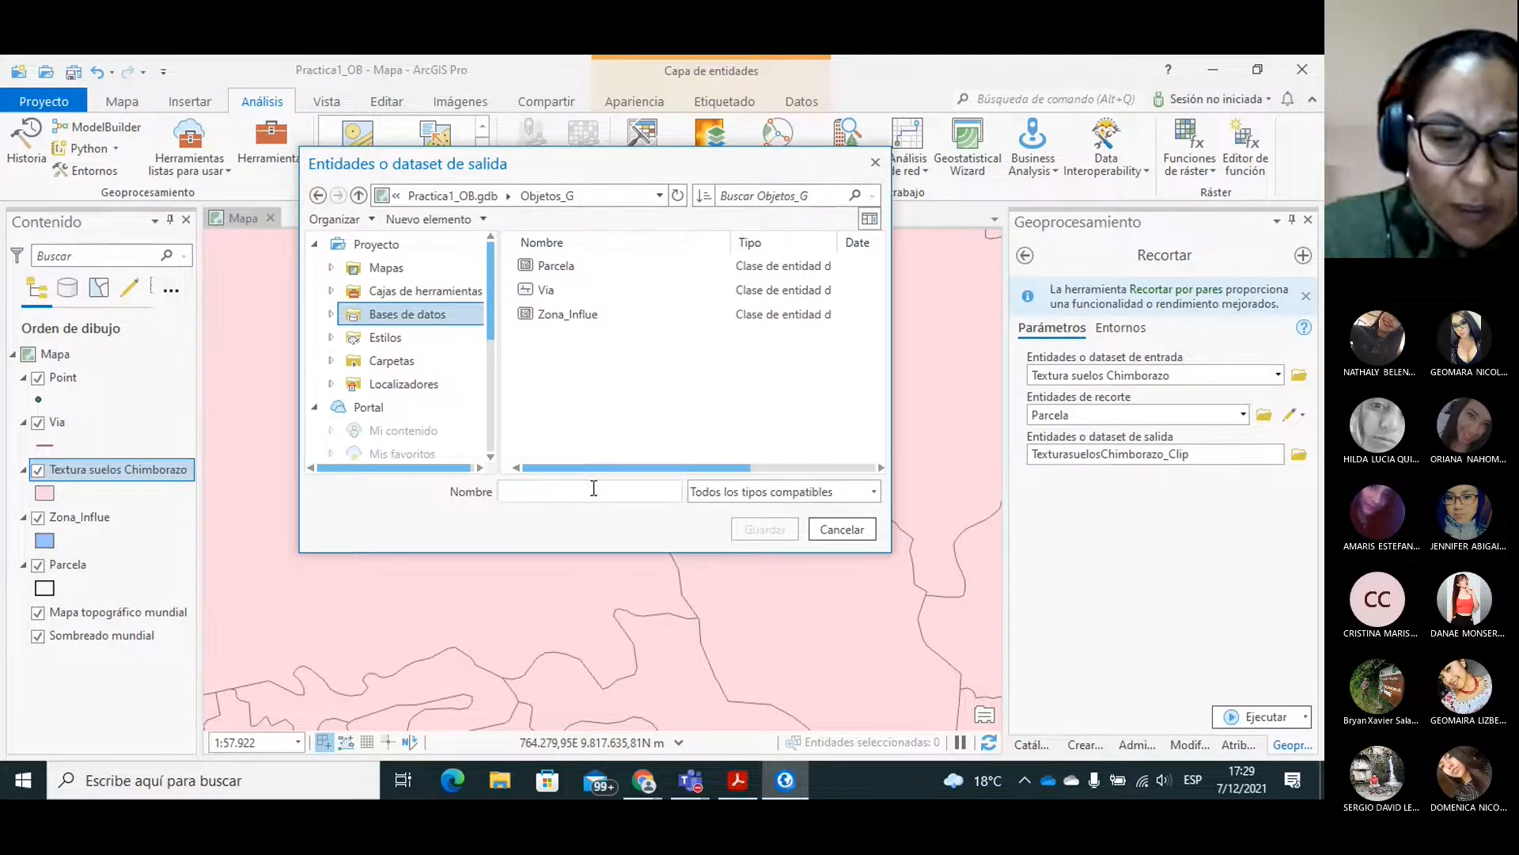
type("Textura_")
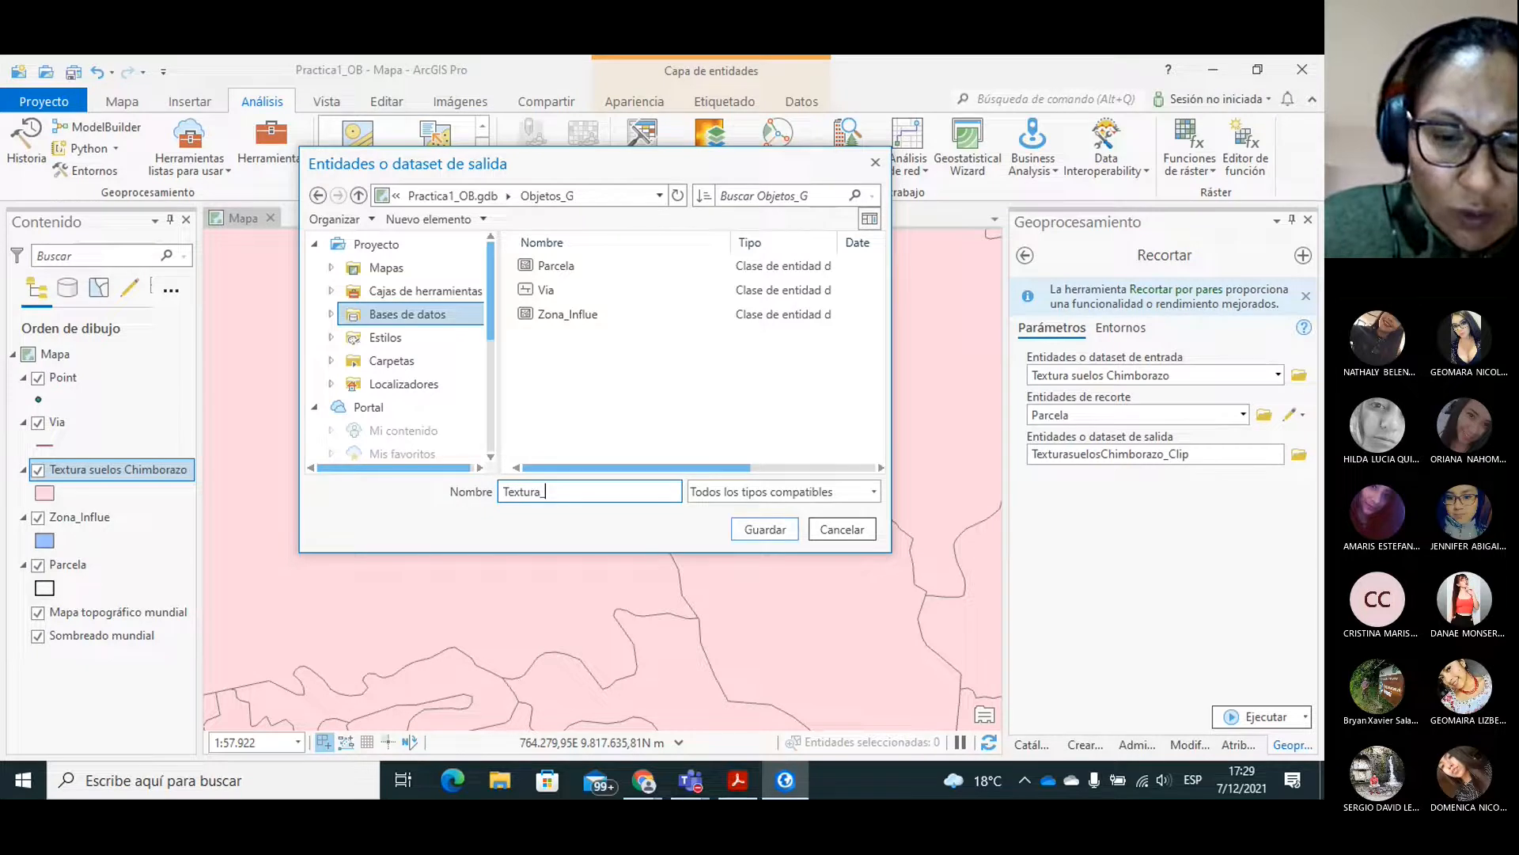
type("Suelo")
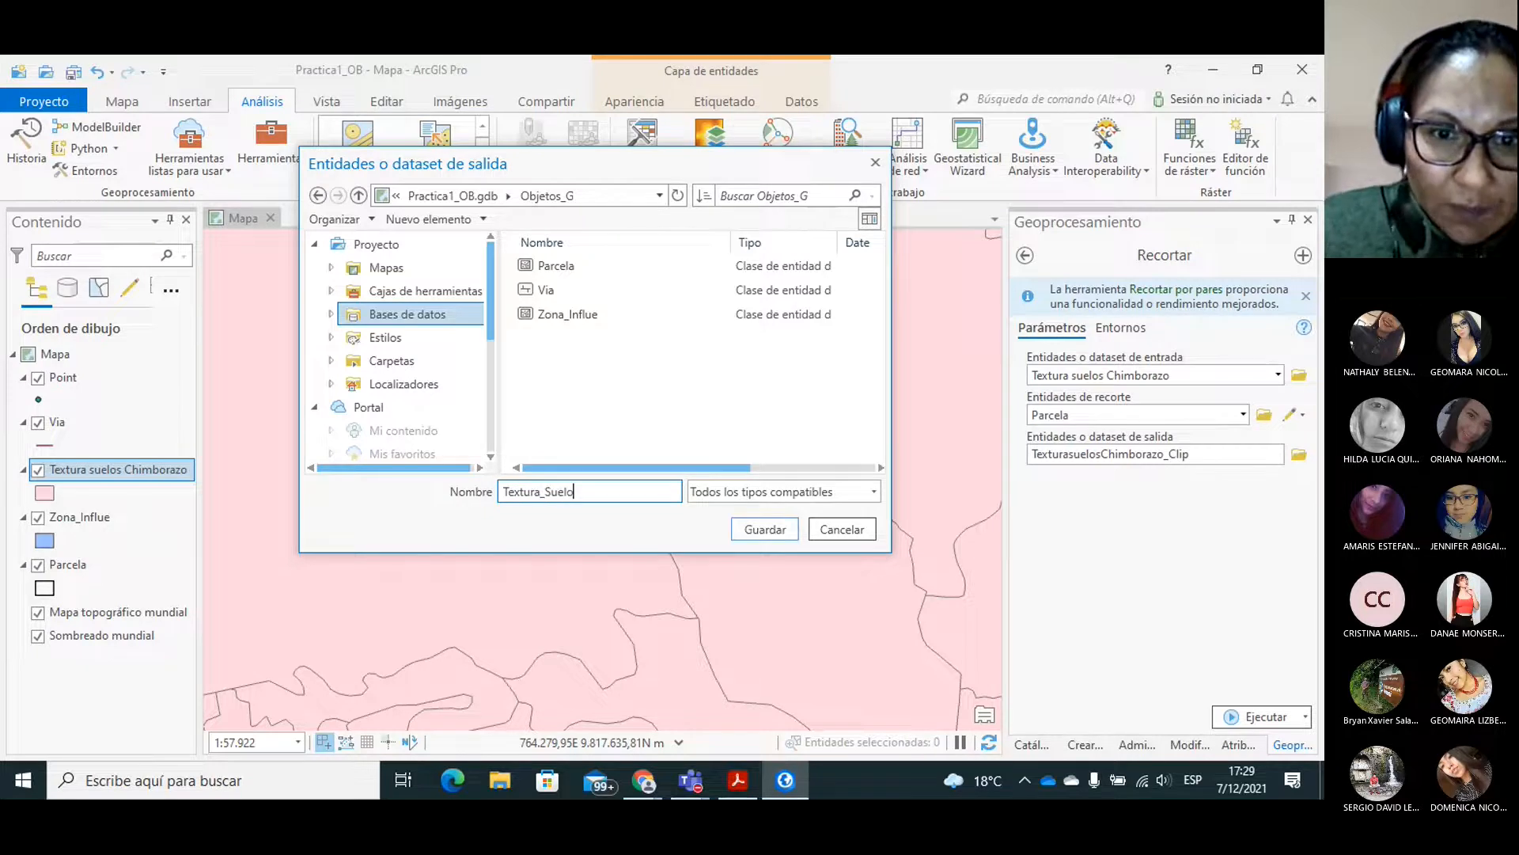
left_click(760, 530)
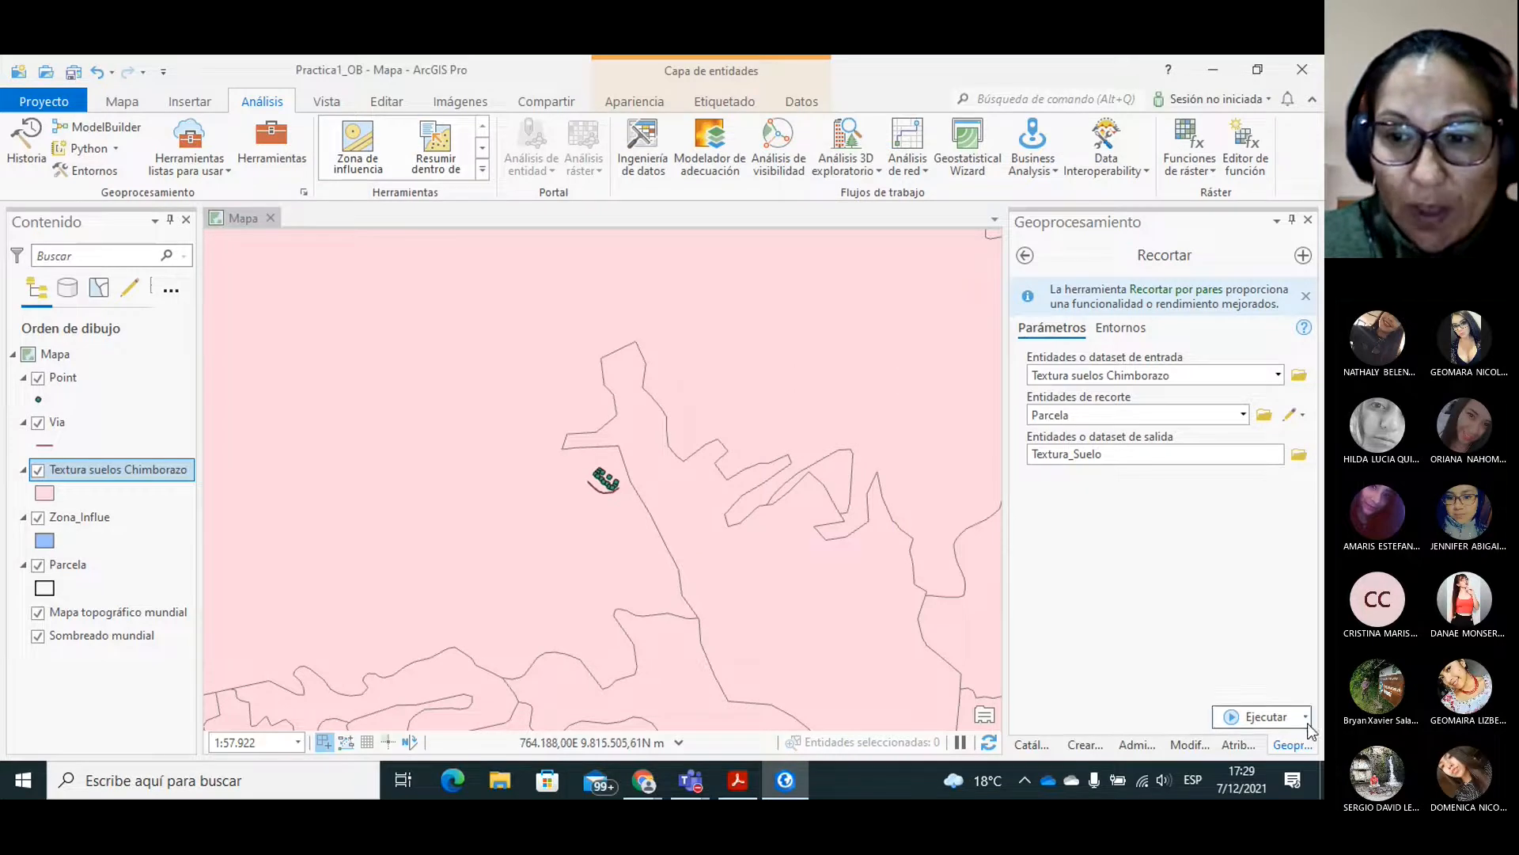
left_click(1235, 716)
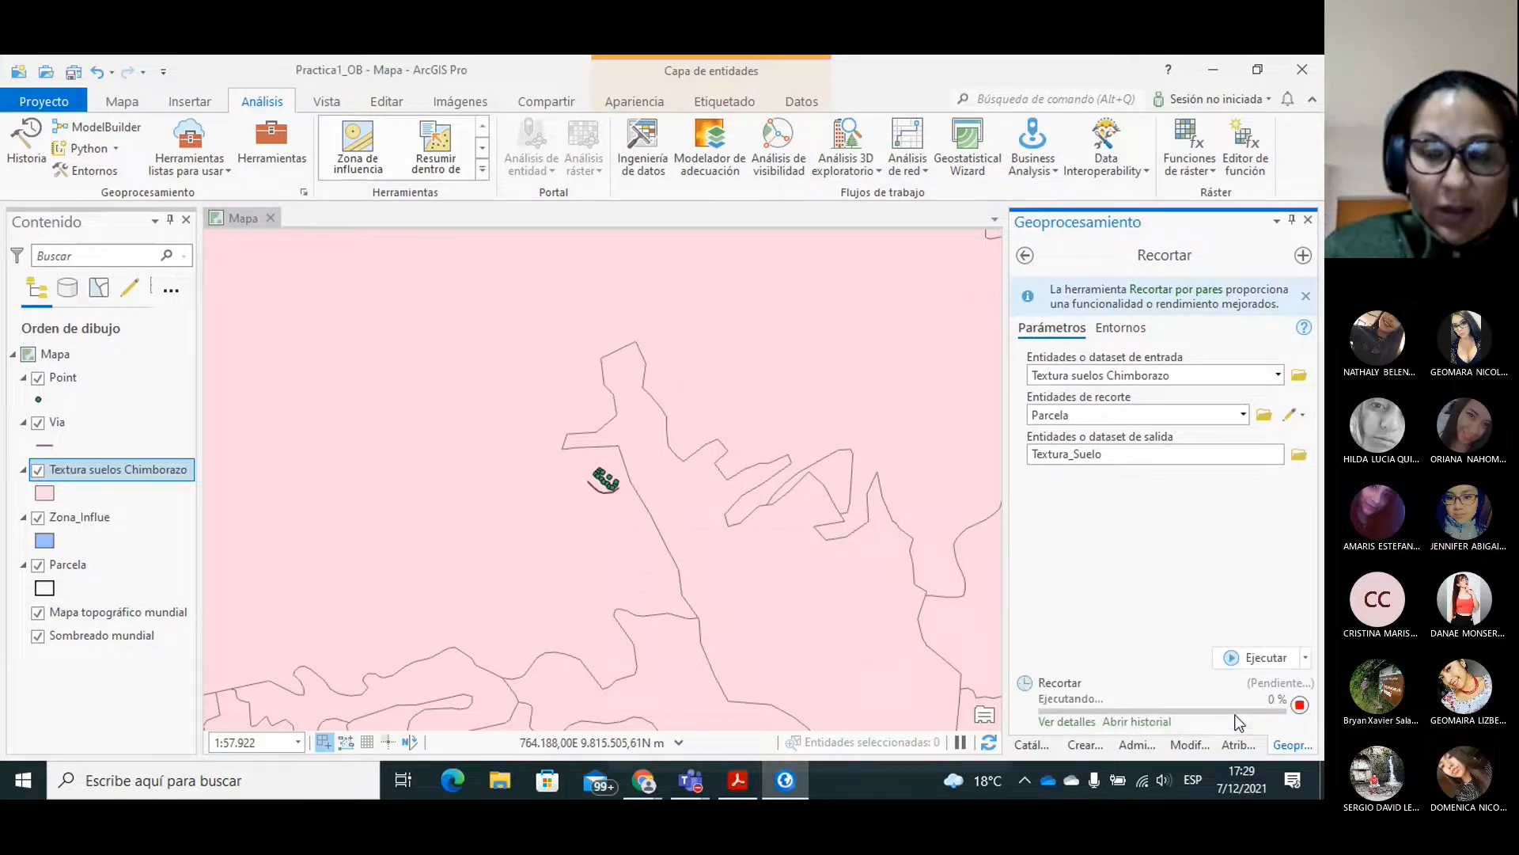
mouse_move(1240, 723)
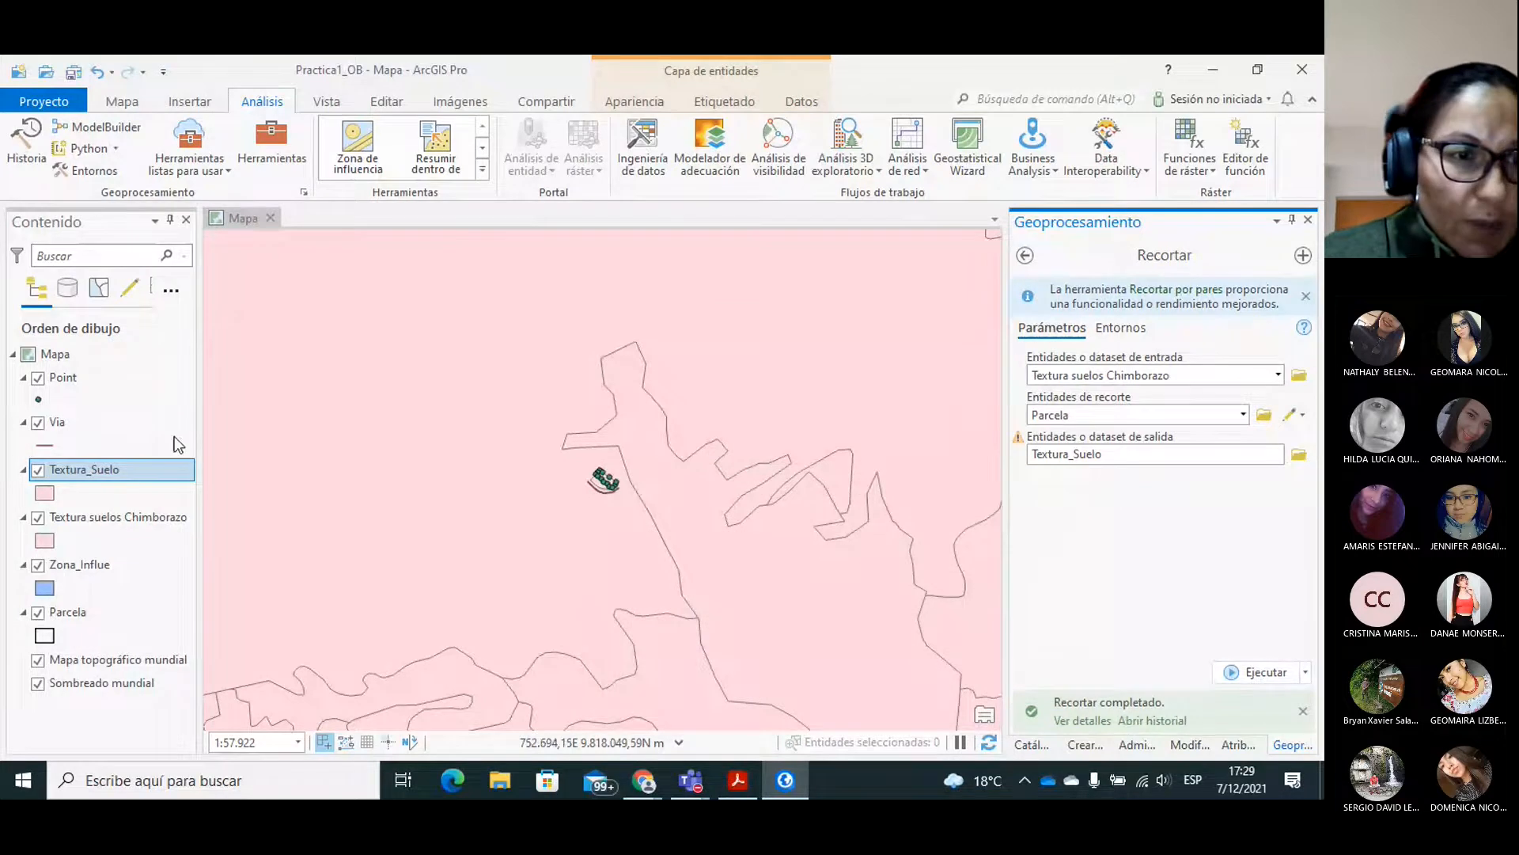
Hide the Textura suelos Chimborazo layer and remove it from the map.
left_click(38, 519)
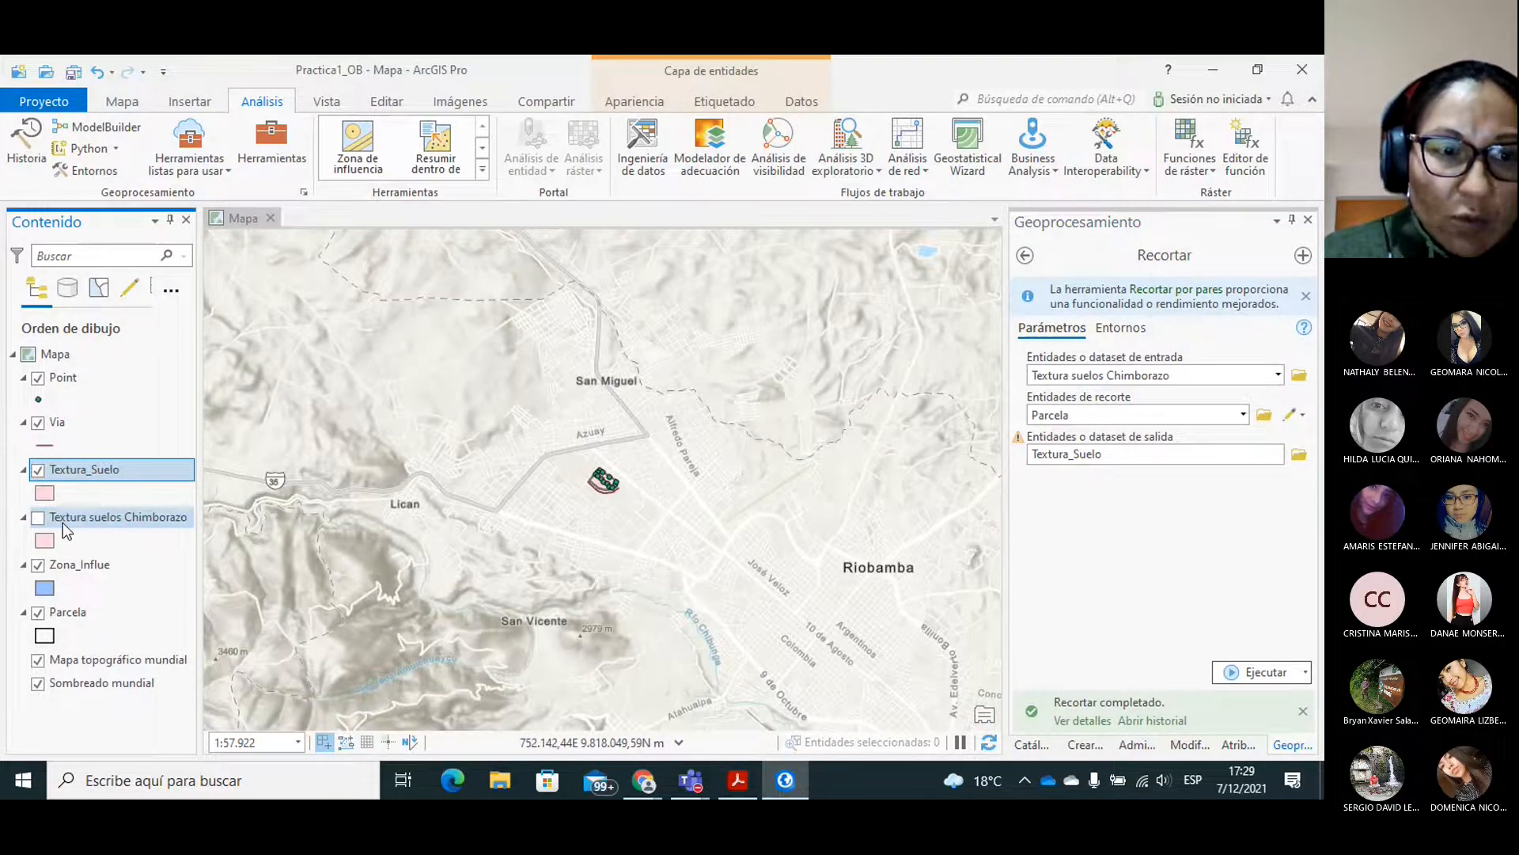
right_click(63, 523)
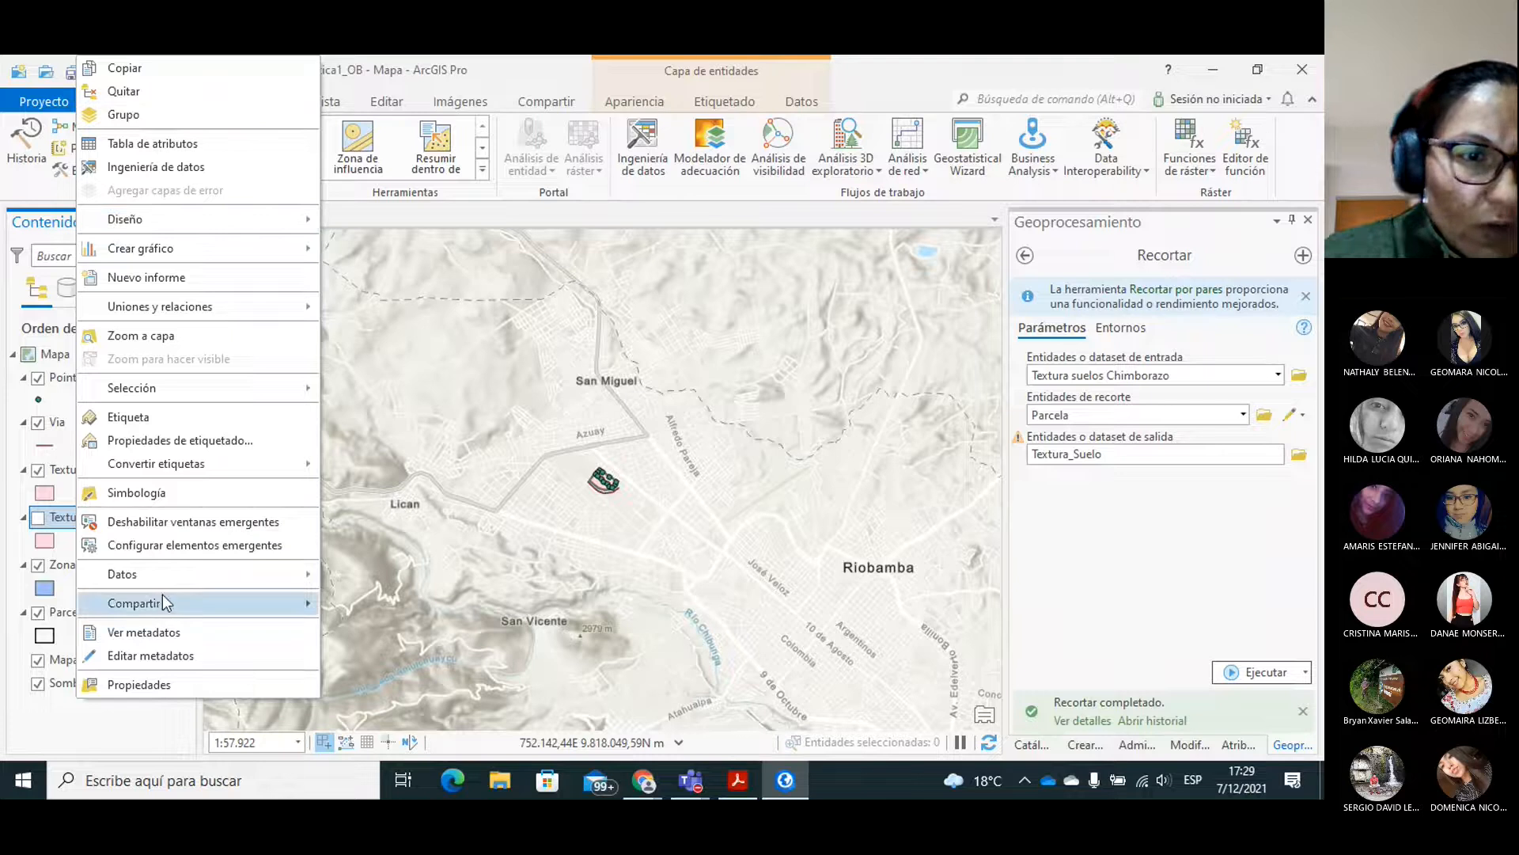
left_click(133, 92)
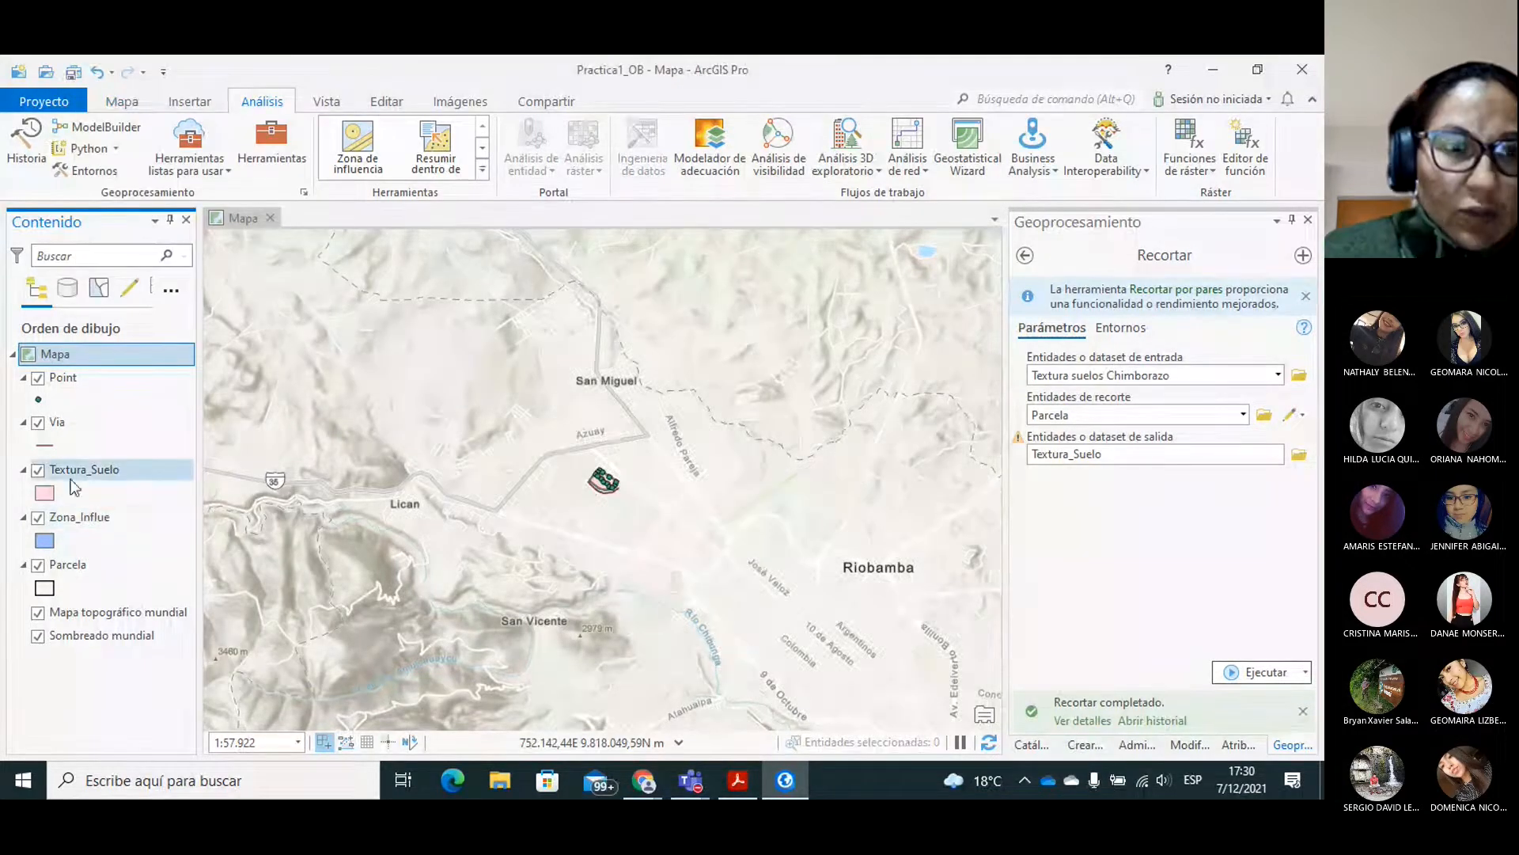
Zoom to the Textura_Suelo layer, examine its attribute table, and close the table.
right_click(107, 470)
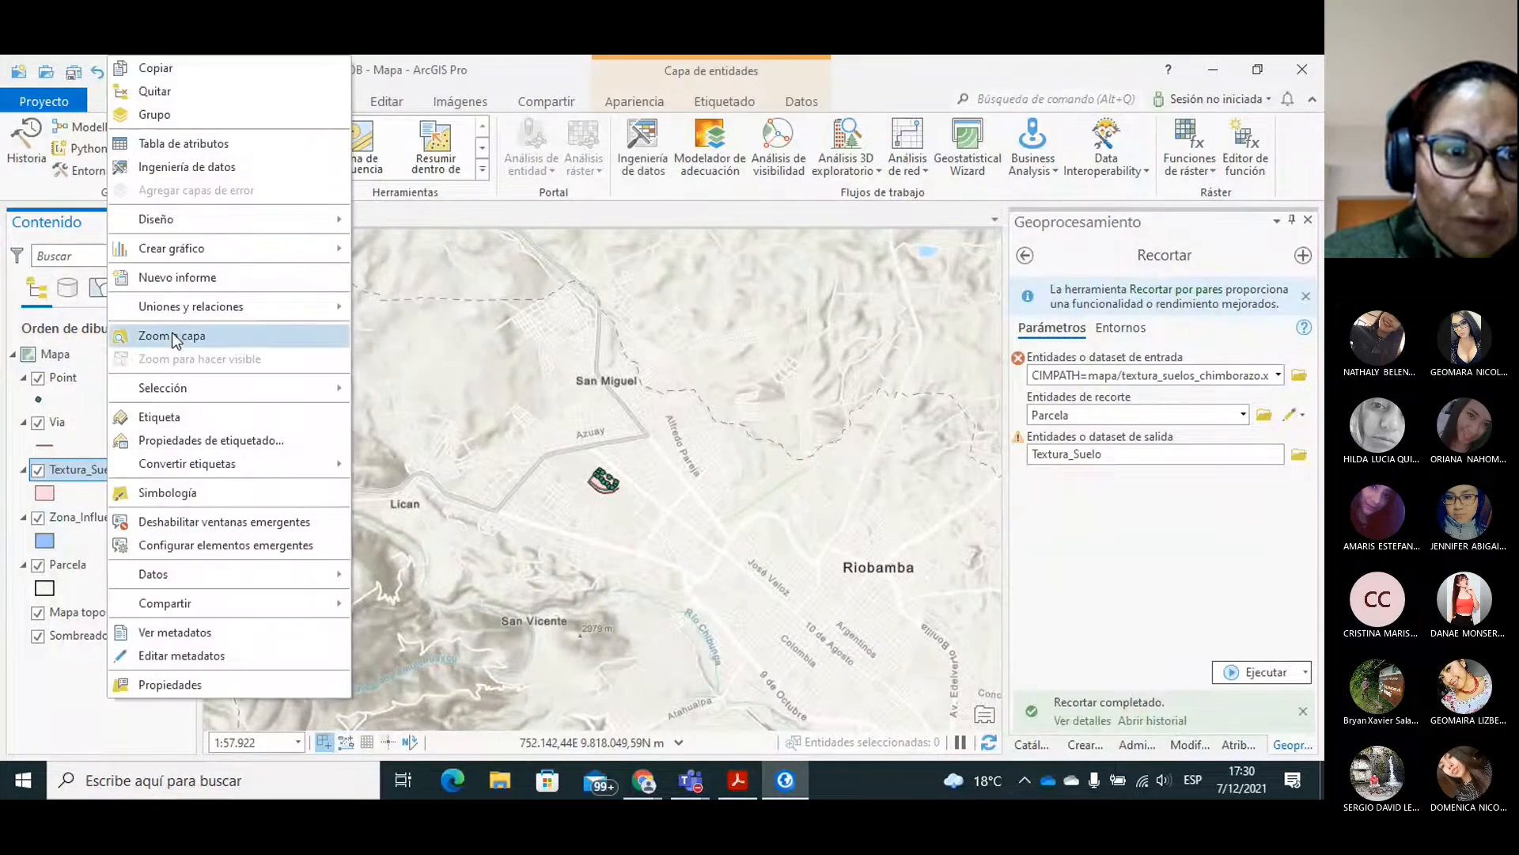
left_click(173, 335)
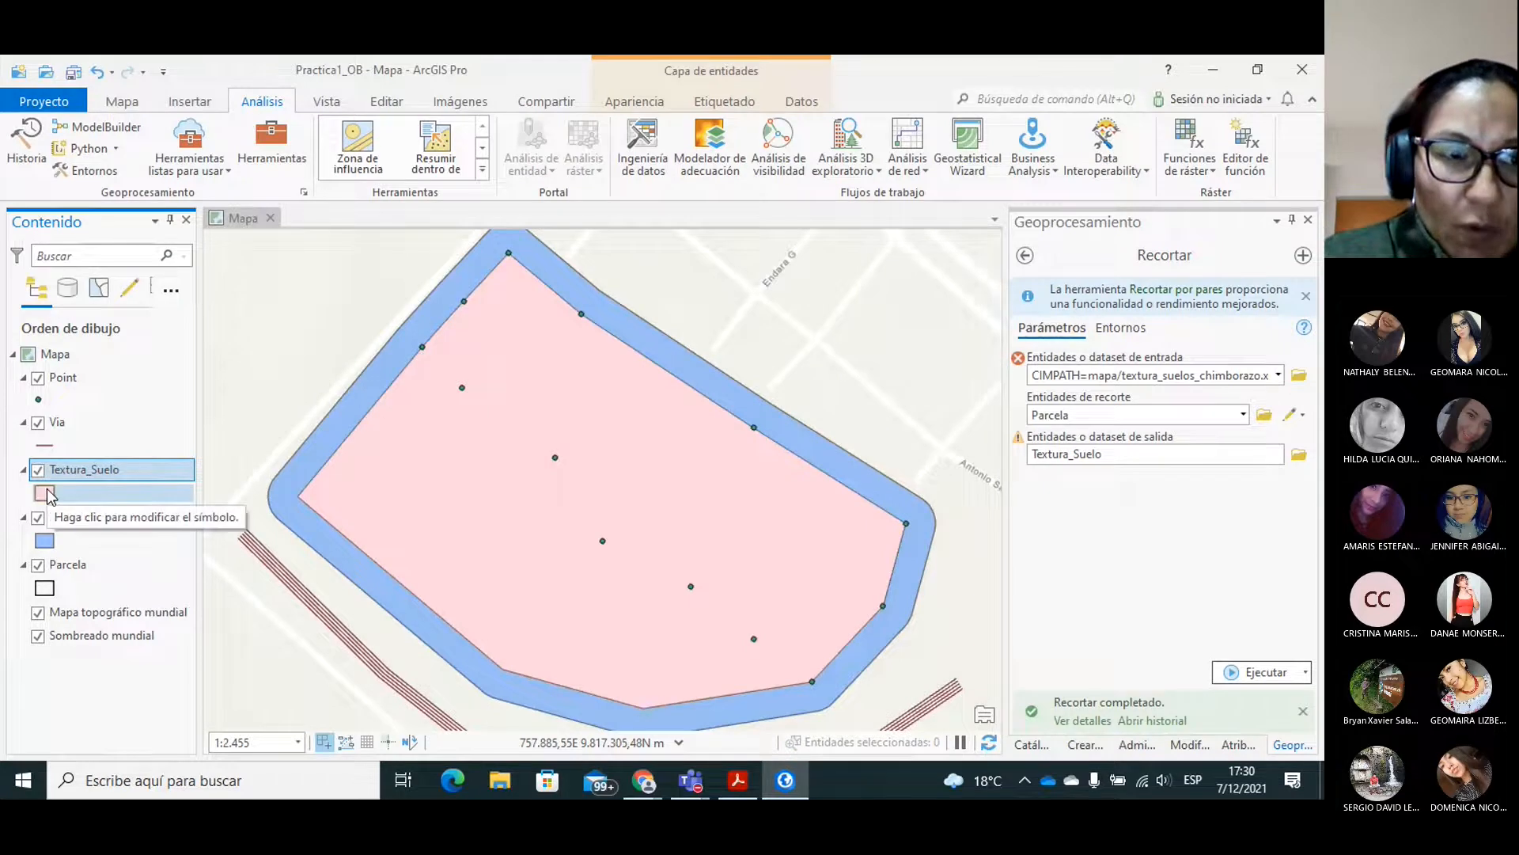
right_click(100, 473)
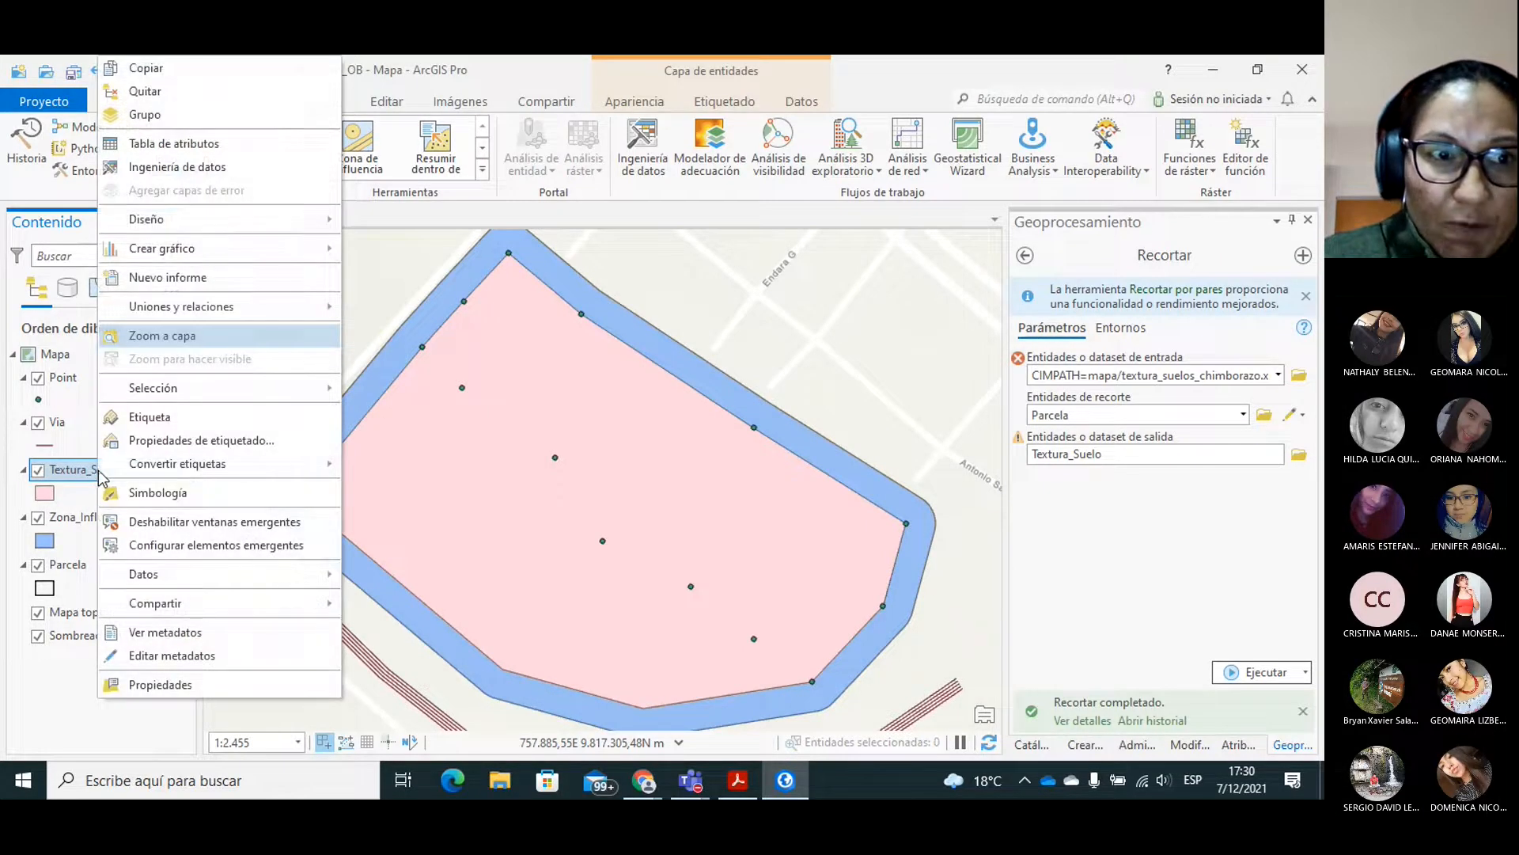
left_click(163, 145)
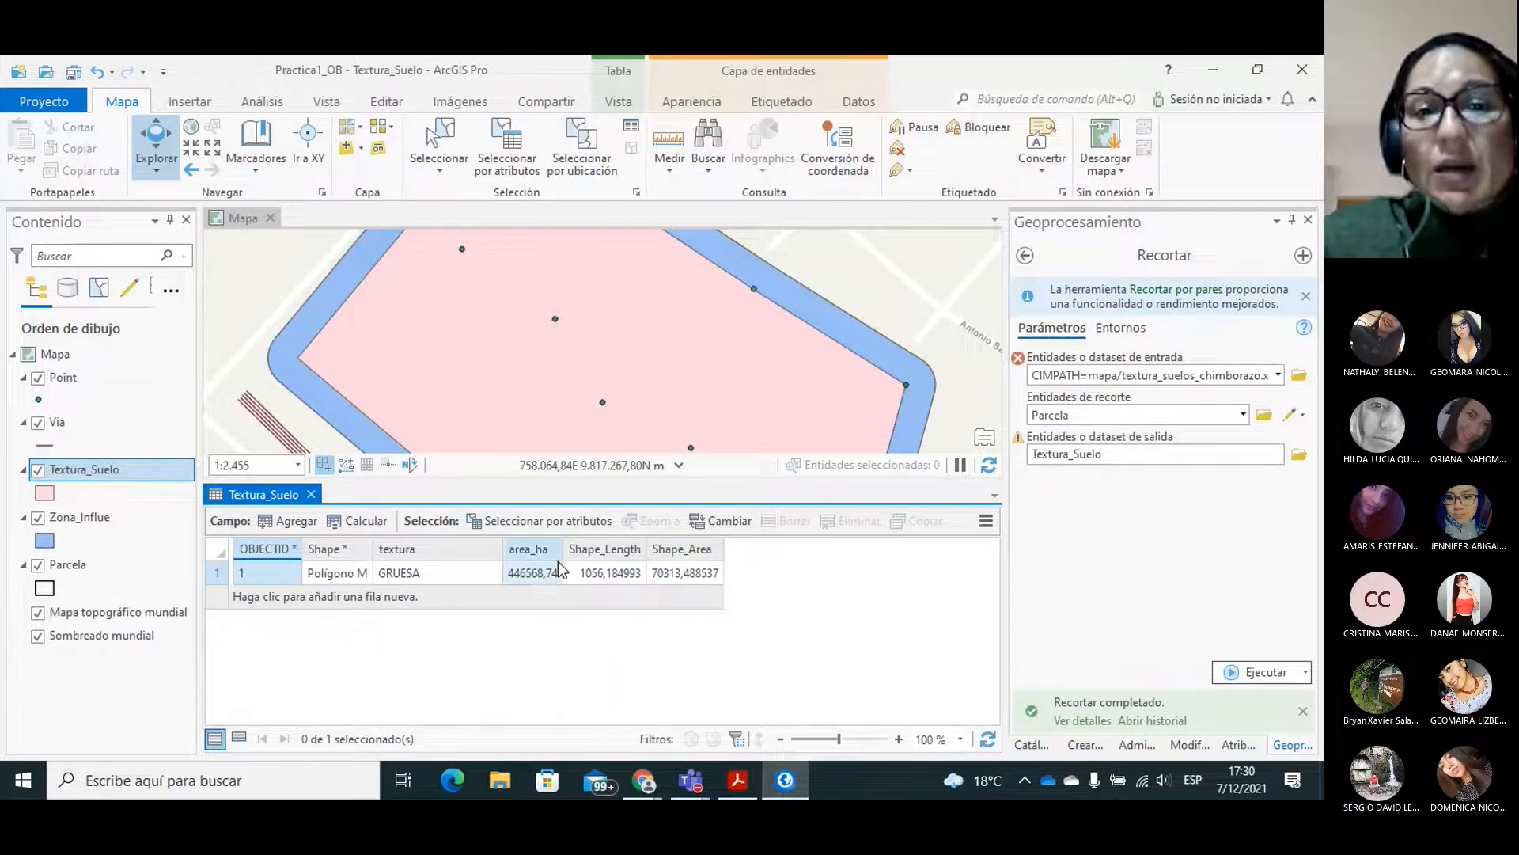
left_click(311, 494)
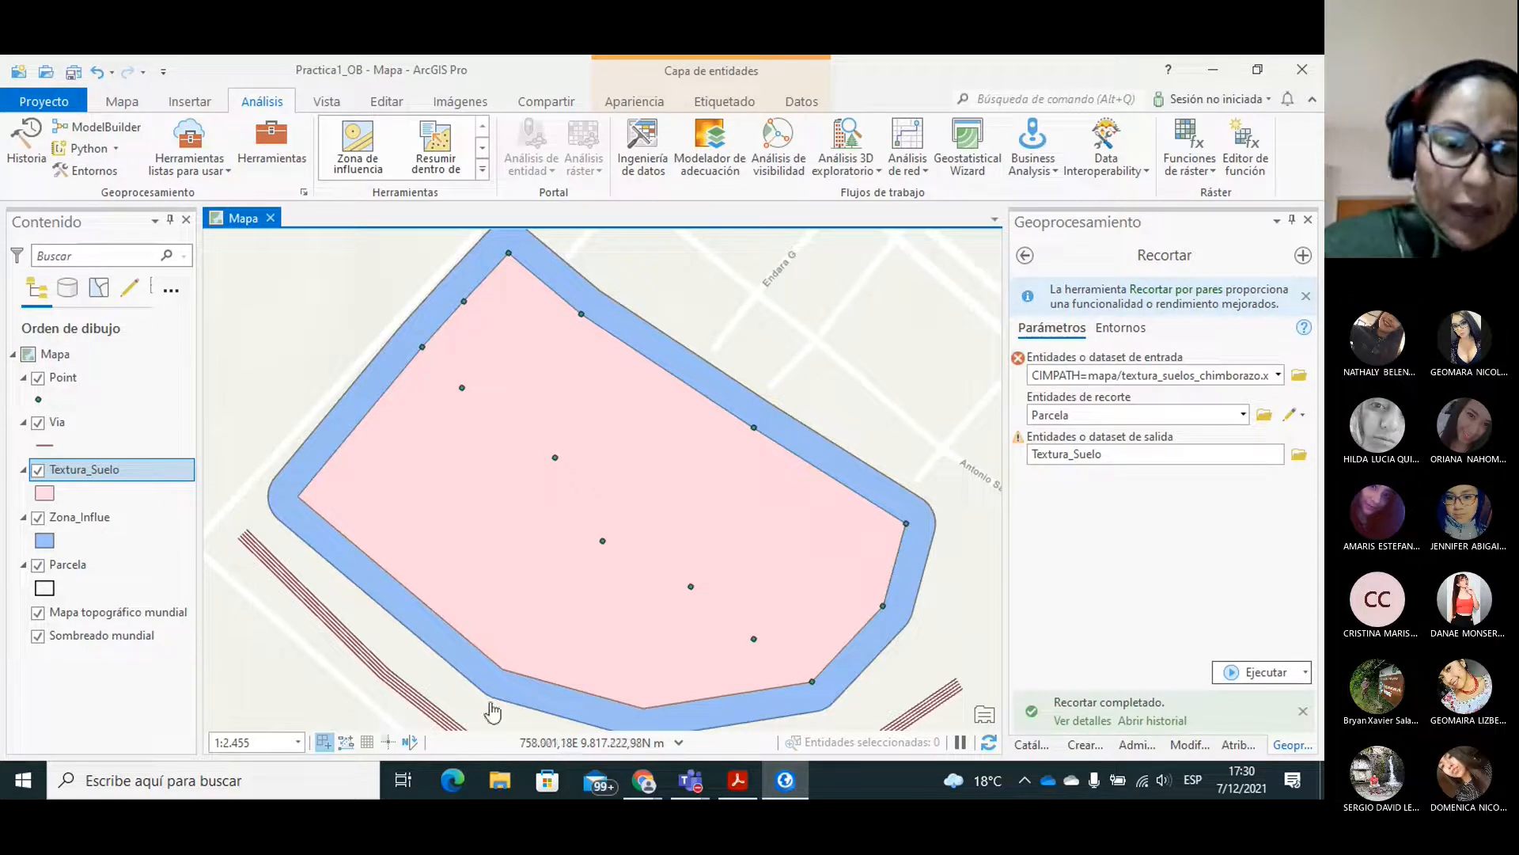
Switch to the PRACTICA_2 guide in Acrobat Reader and read the Intersect tool's parameter instructions.
left_click(740, 781)
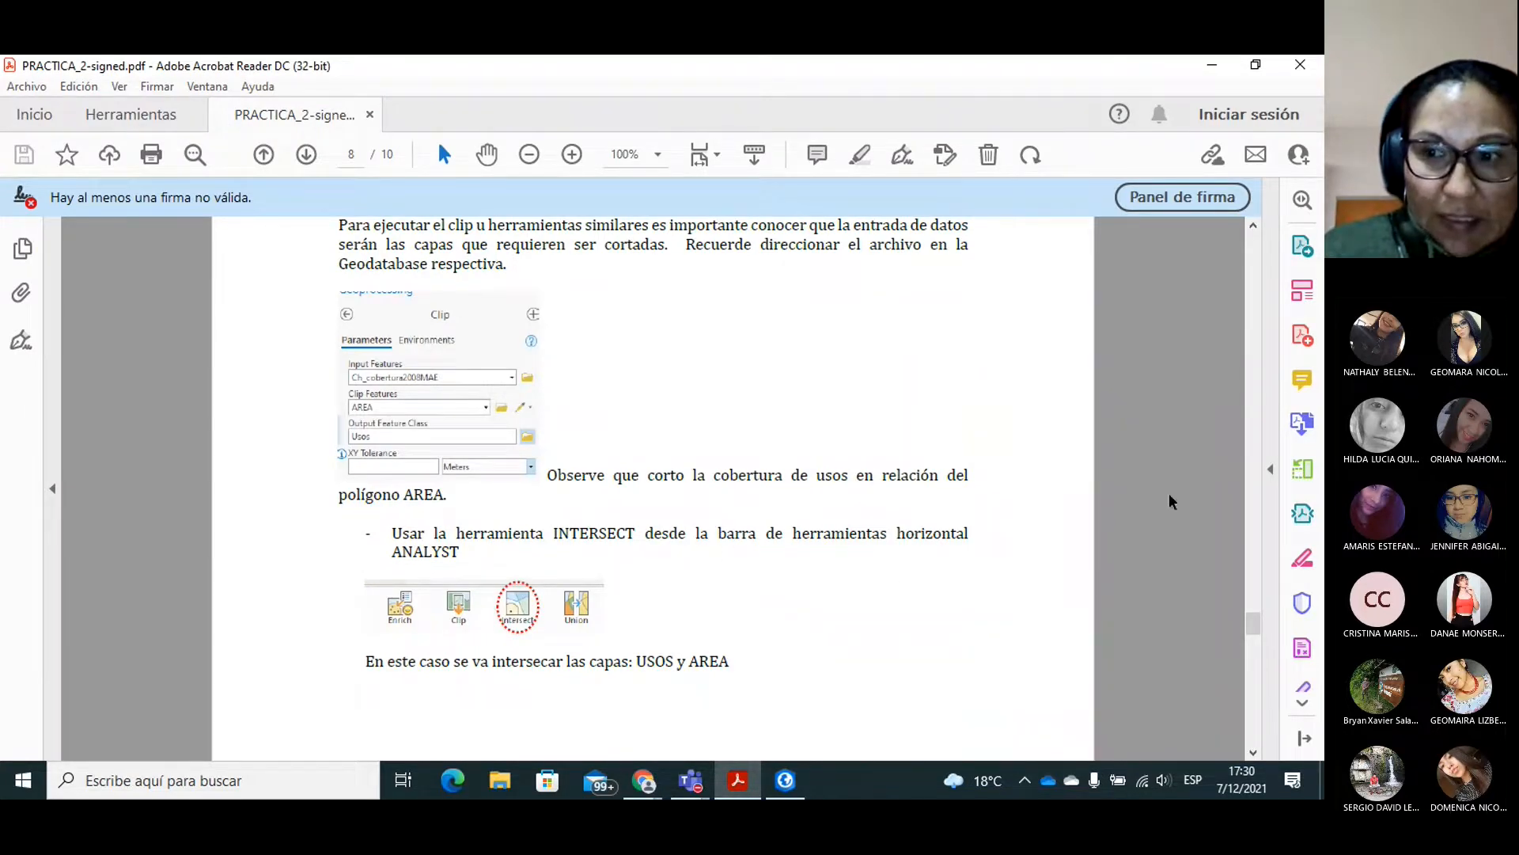
scroll(1254, 621, "down", 2)
left_click_drag(1254, 628, 1256, 653)
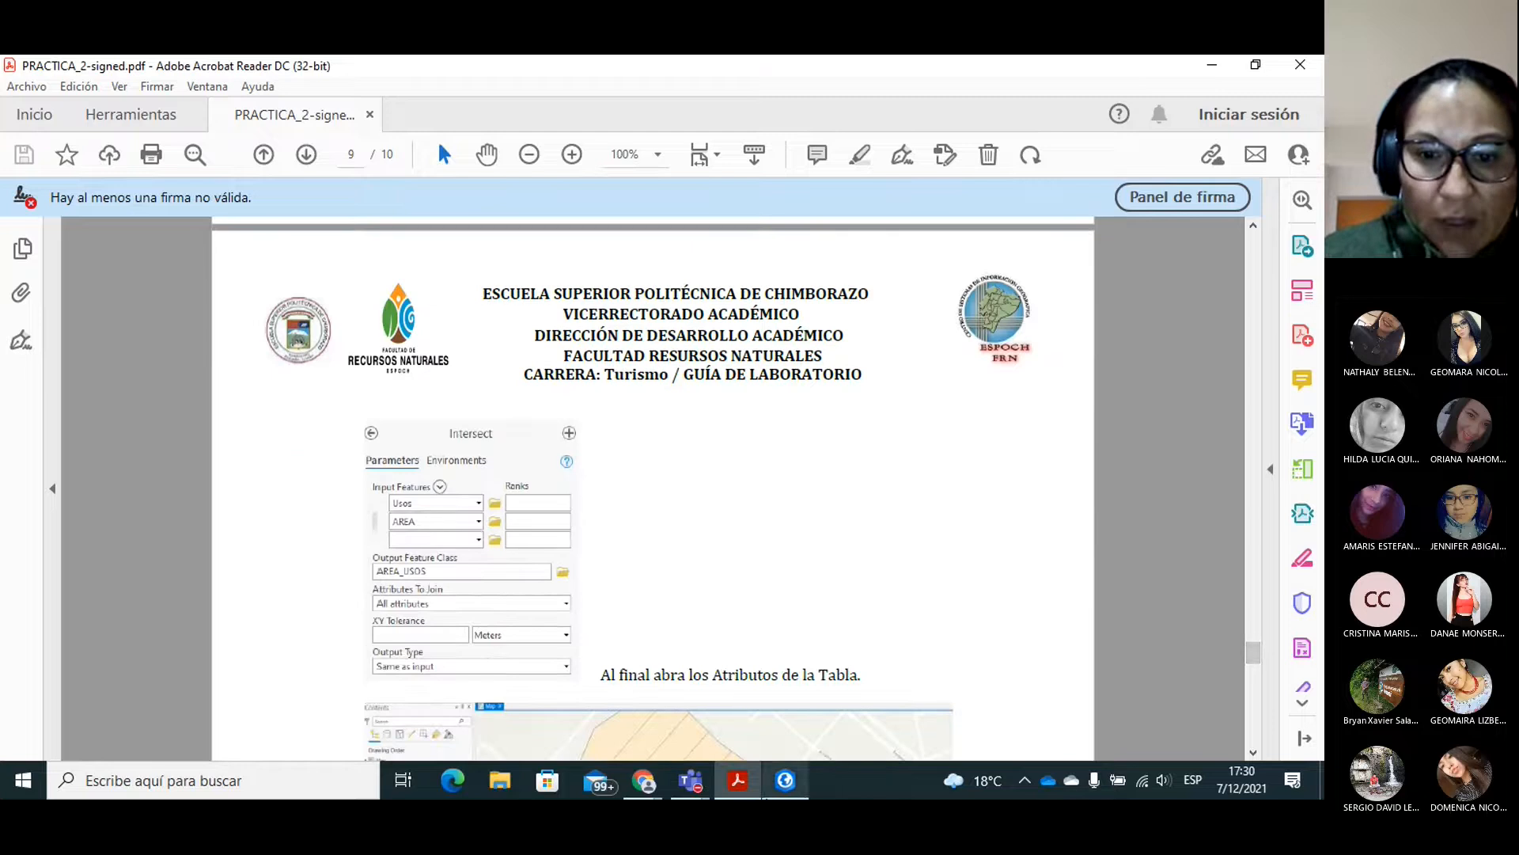
Switch back to ArcGIS Pro and move the Parcela layer above Zona_Influe in the drawing order.
left_click(784, 781)
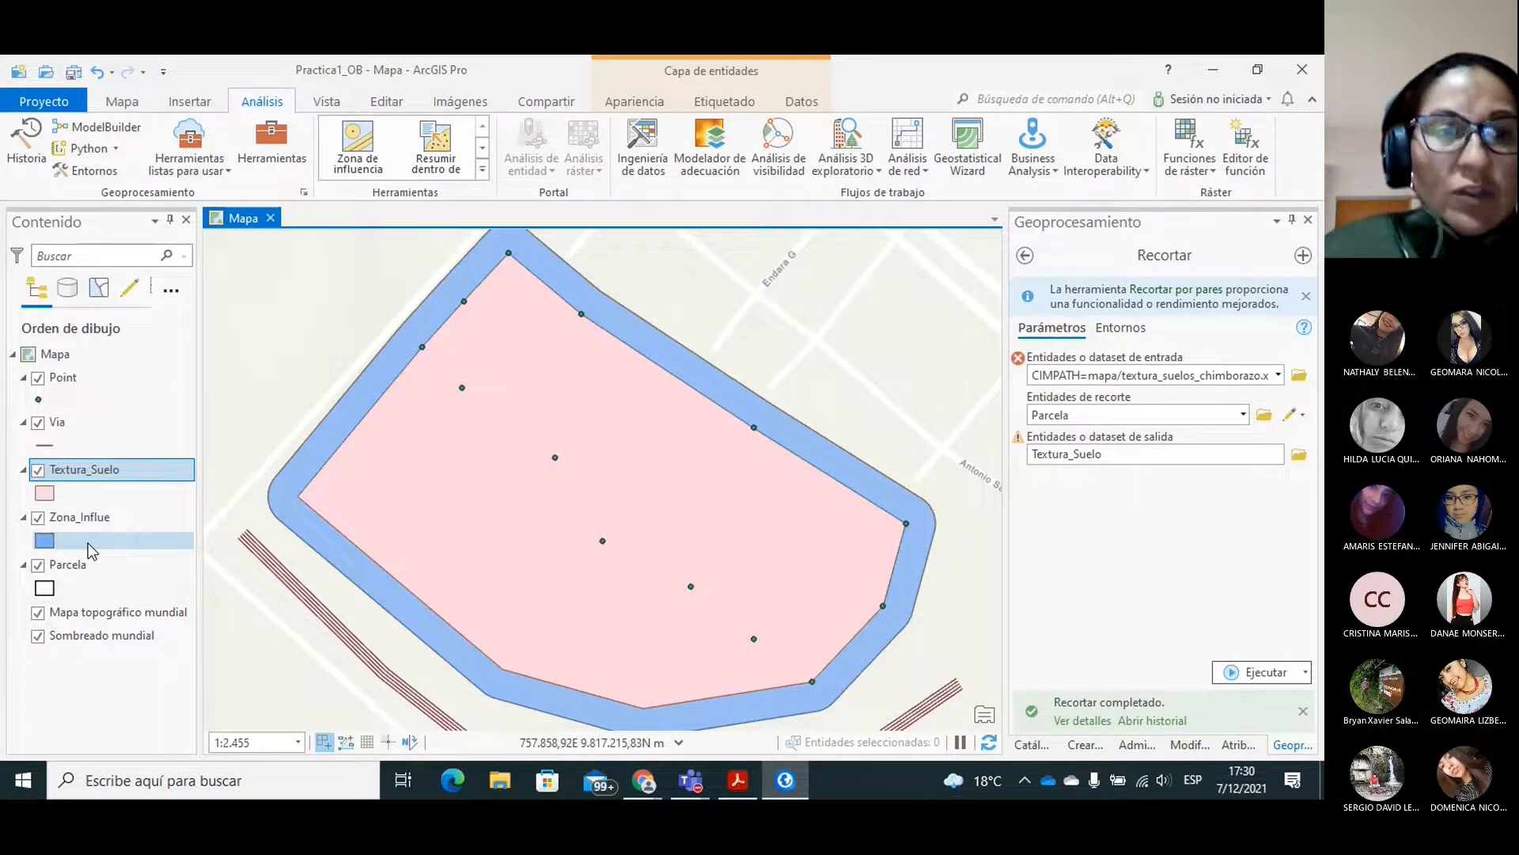
left_click_drag(83, 565, 101, 514)
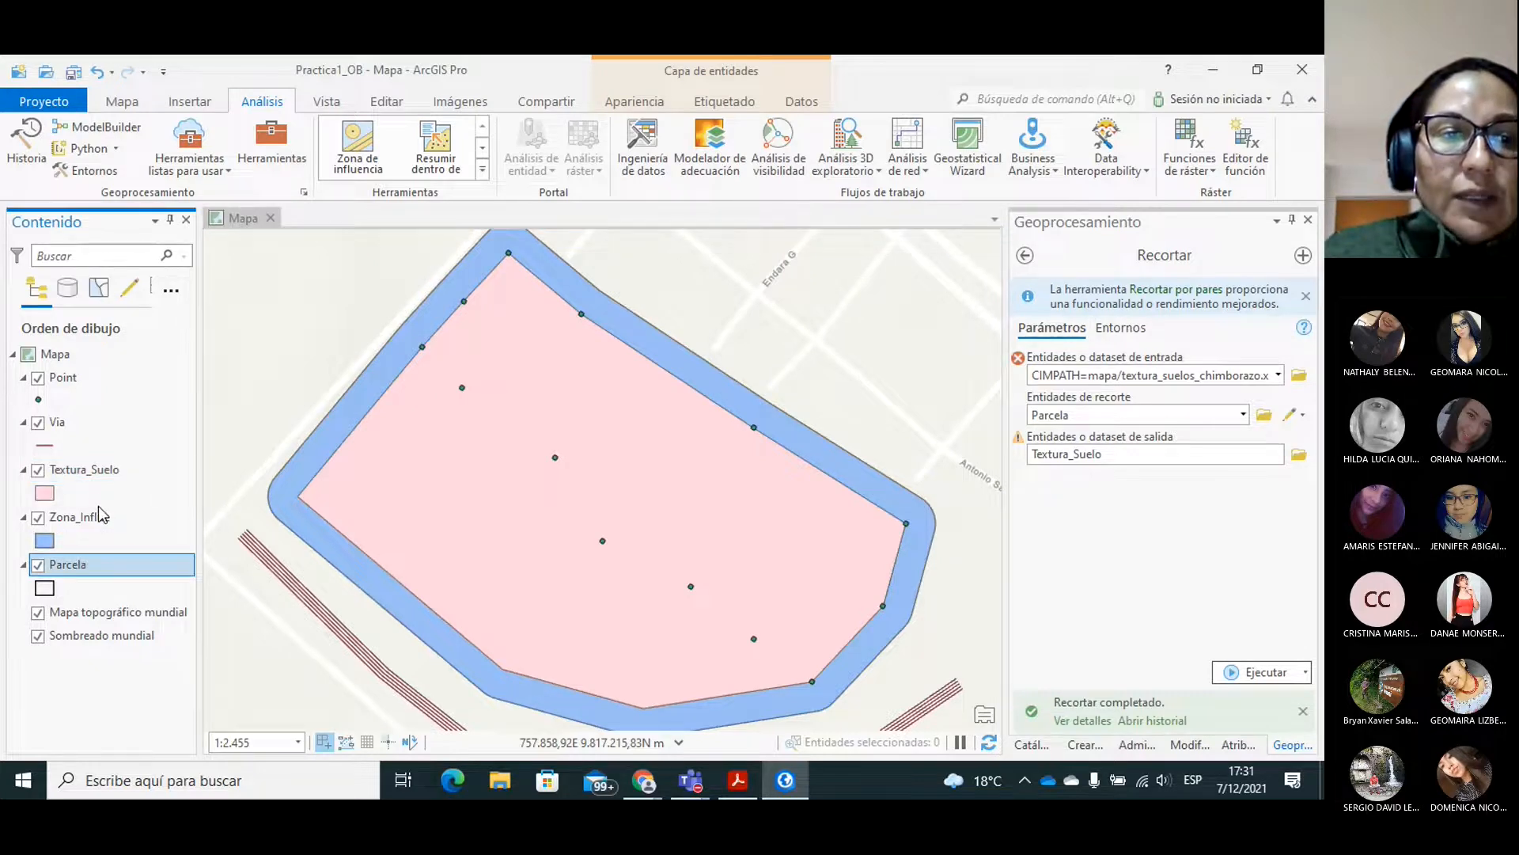
left_click_drag(41, 567, 59, 524)
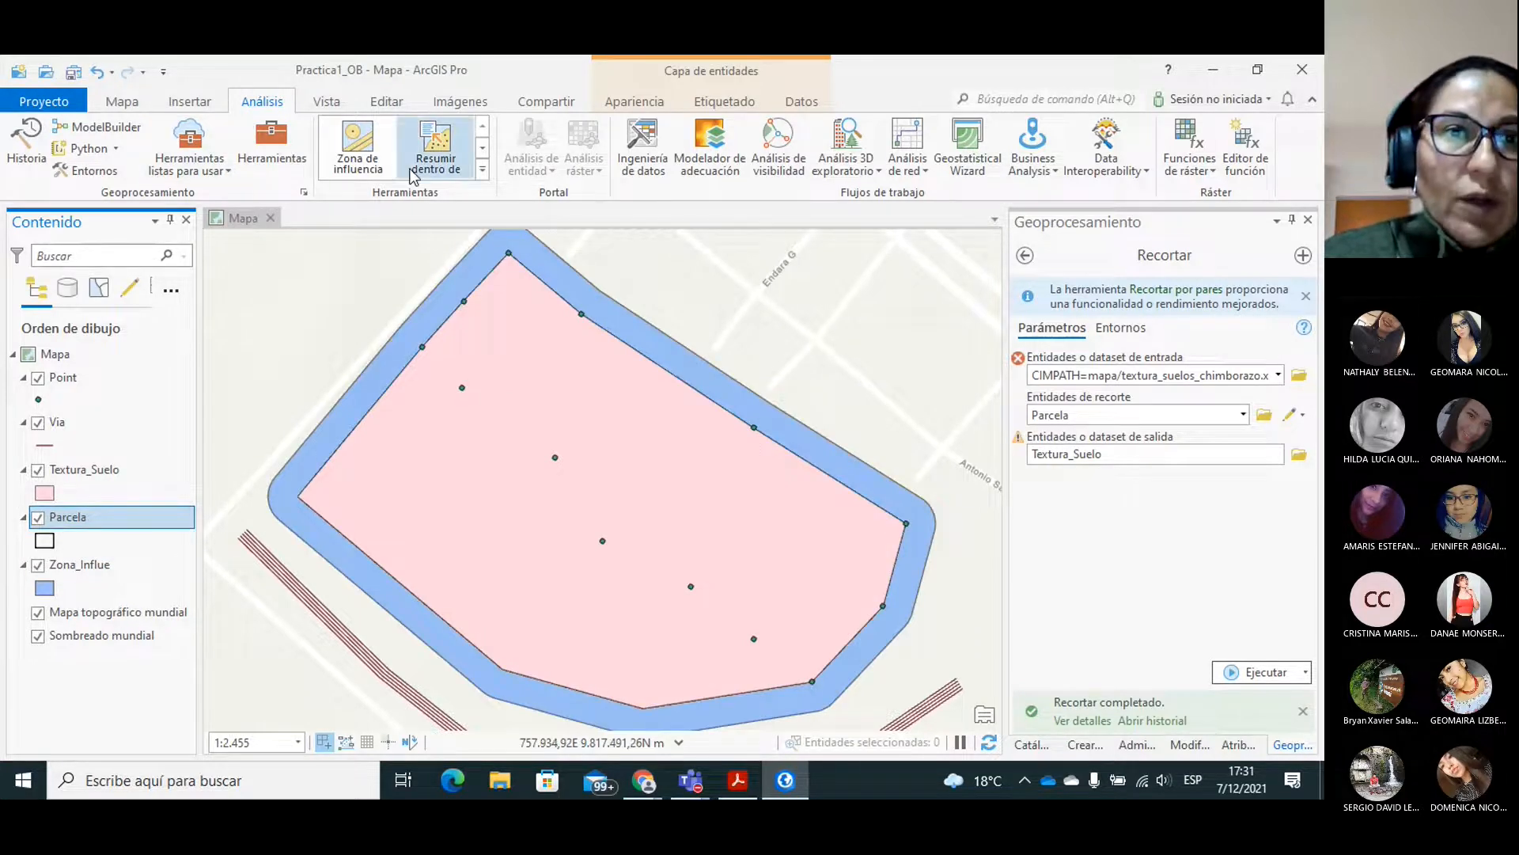
Open the Intersección tool from the analysis tools and set Parcela and Textura_Suelo as its input features.
left_click(483, 148)
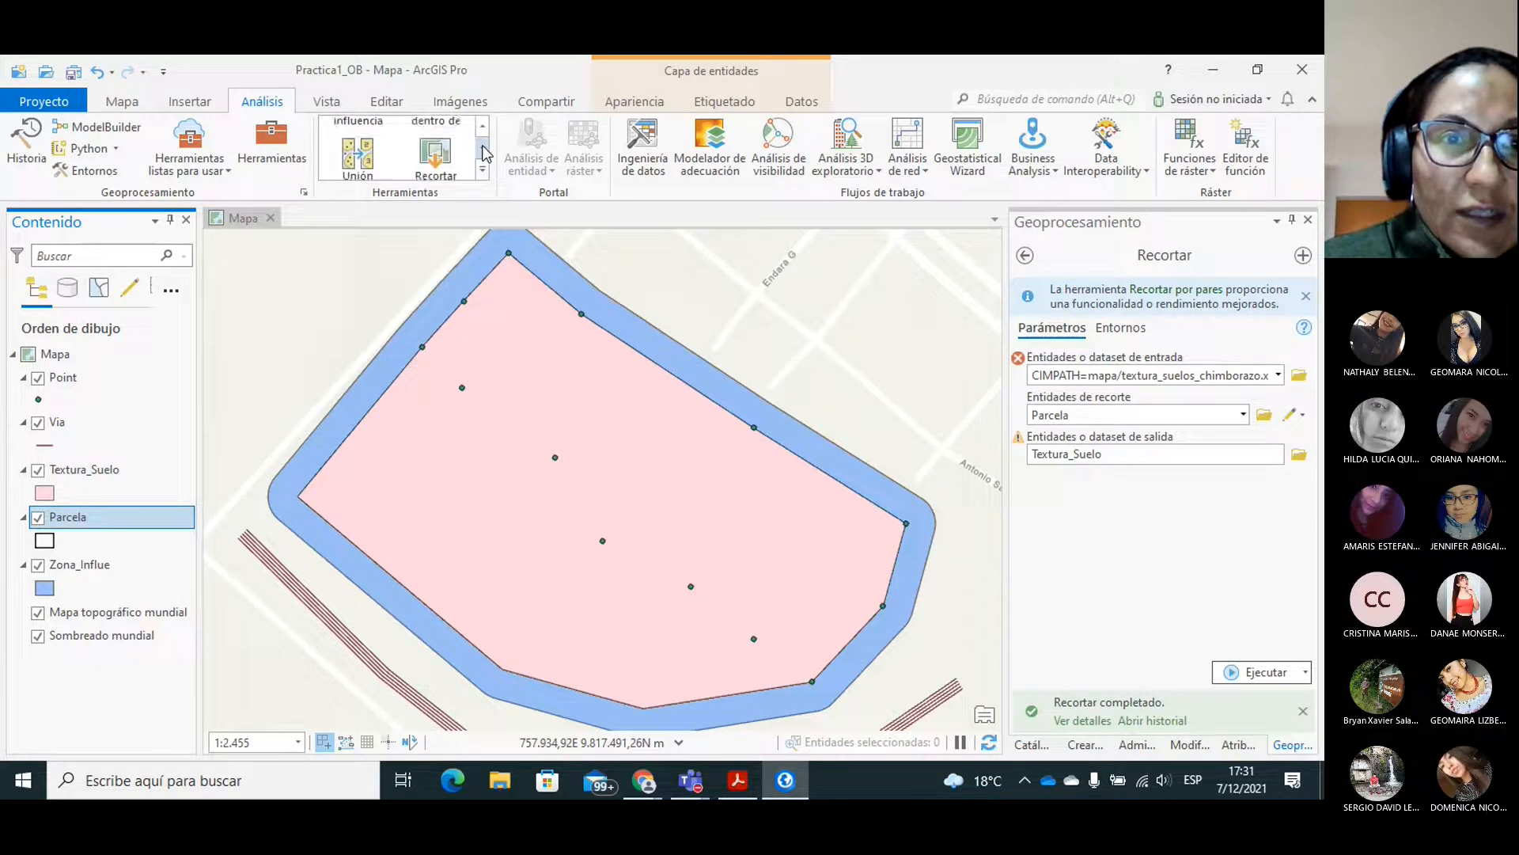
left_click(484, 150)
left_click(484, 153)
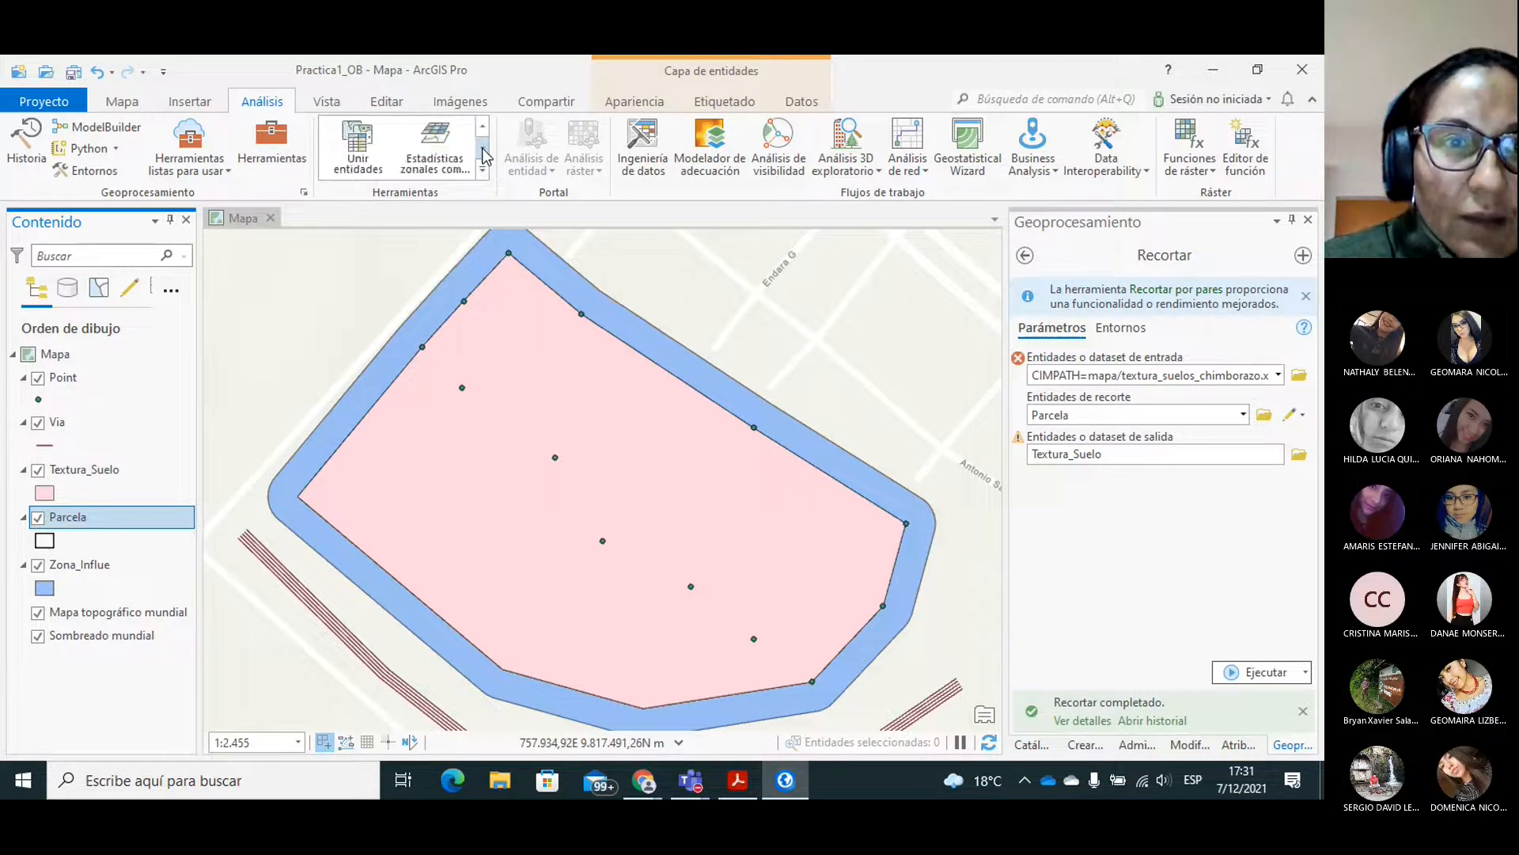
left_click(484, 152)
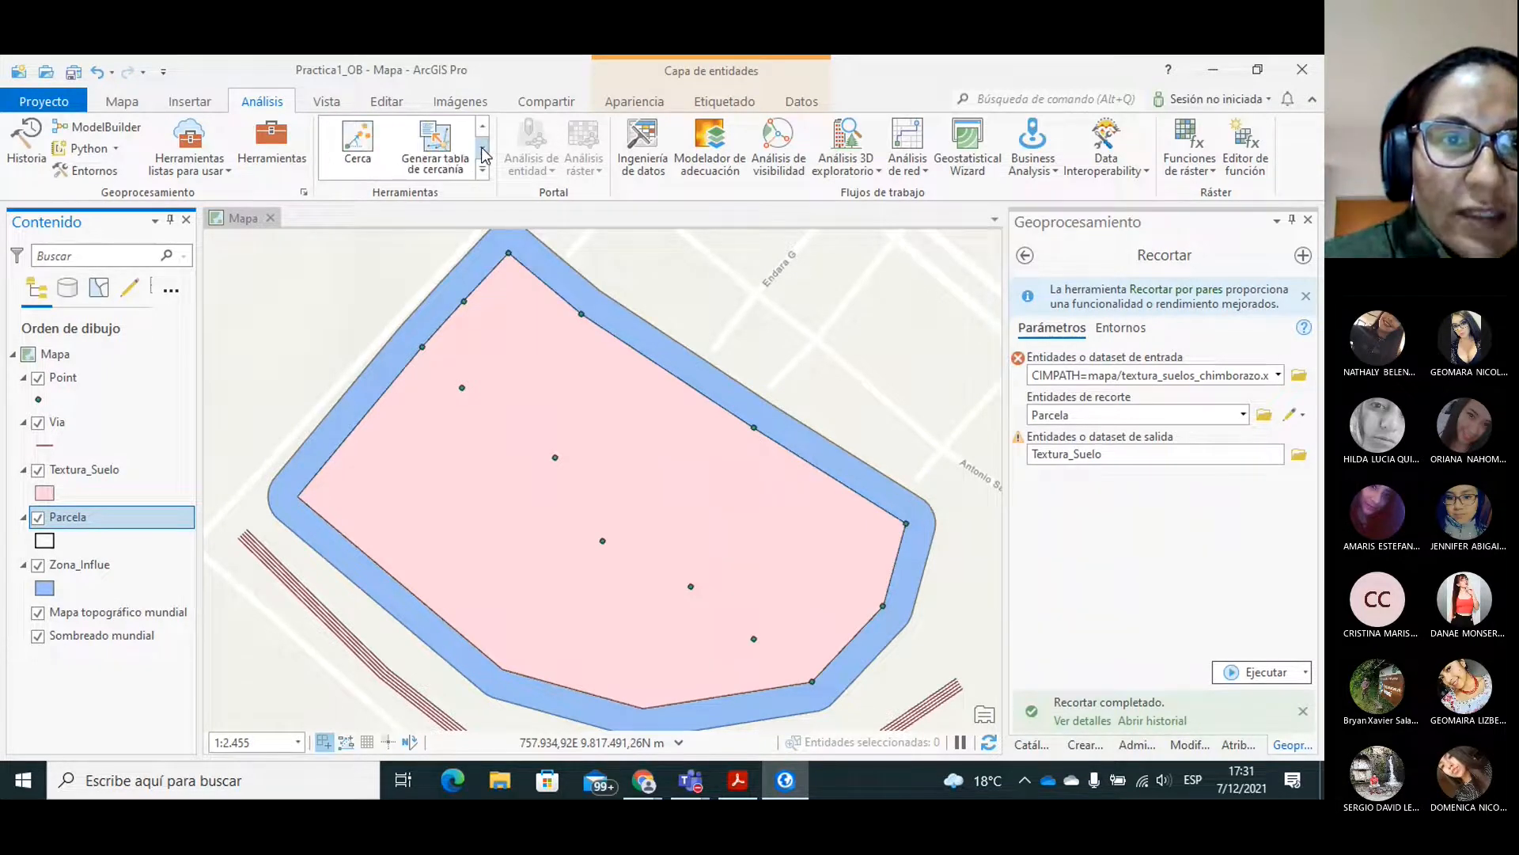
left_click(482, 147)
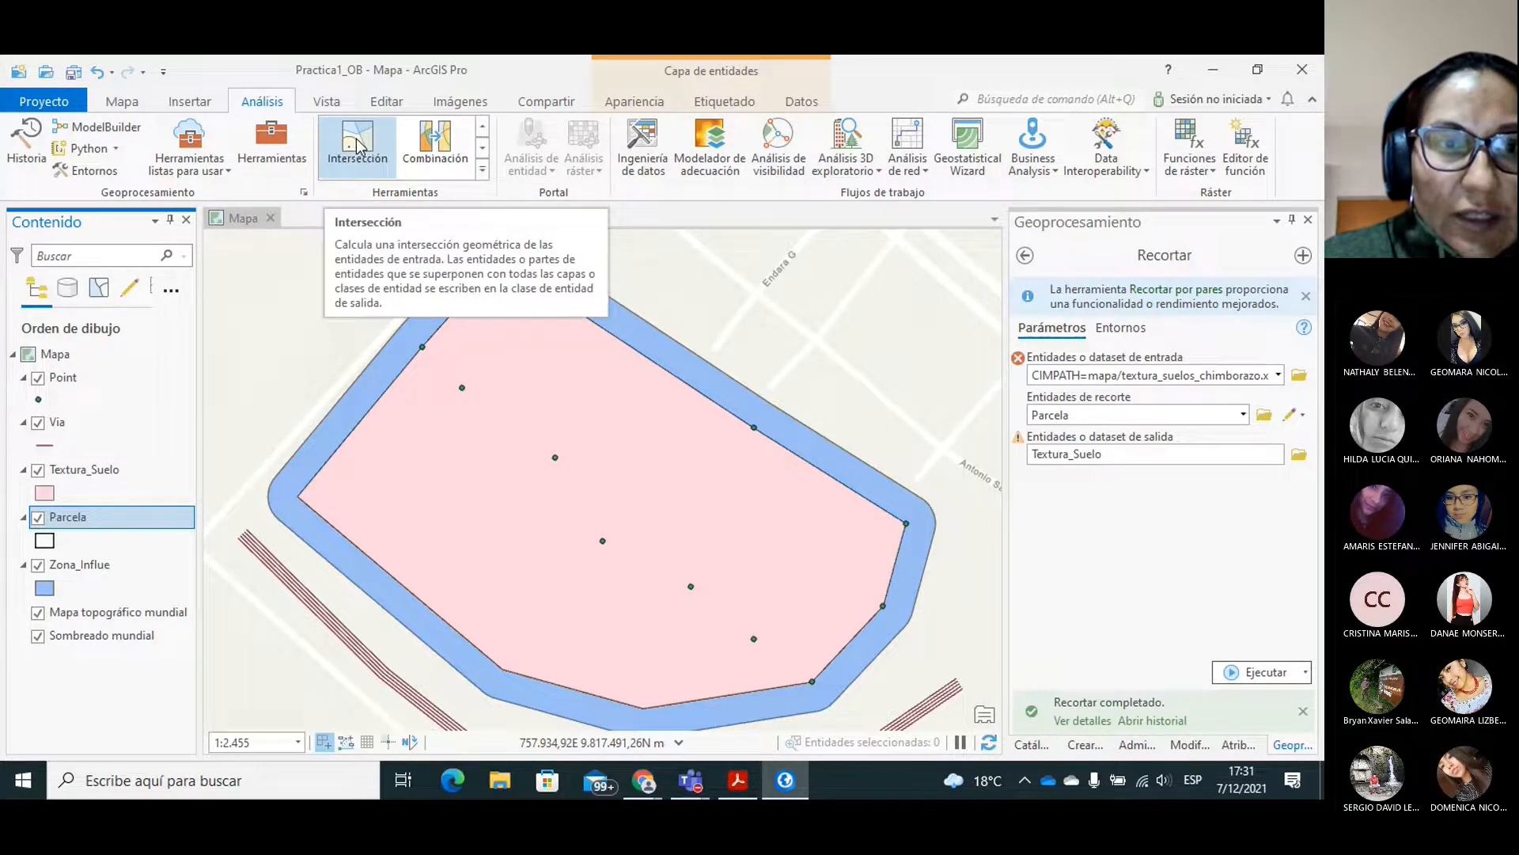
left_click(358, 145)
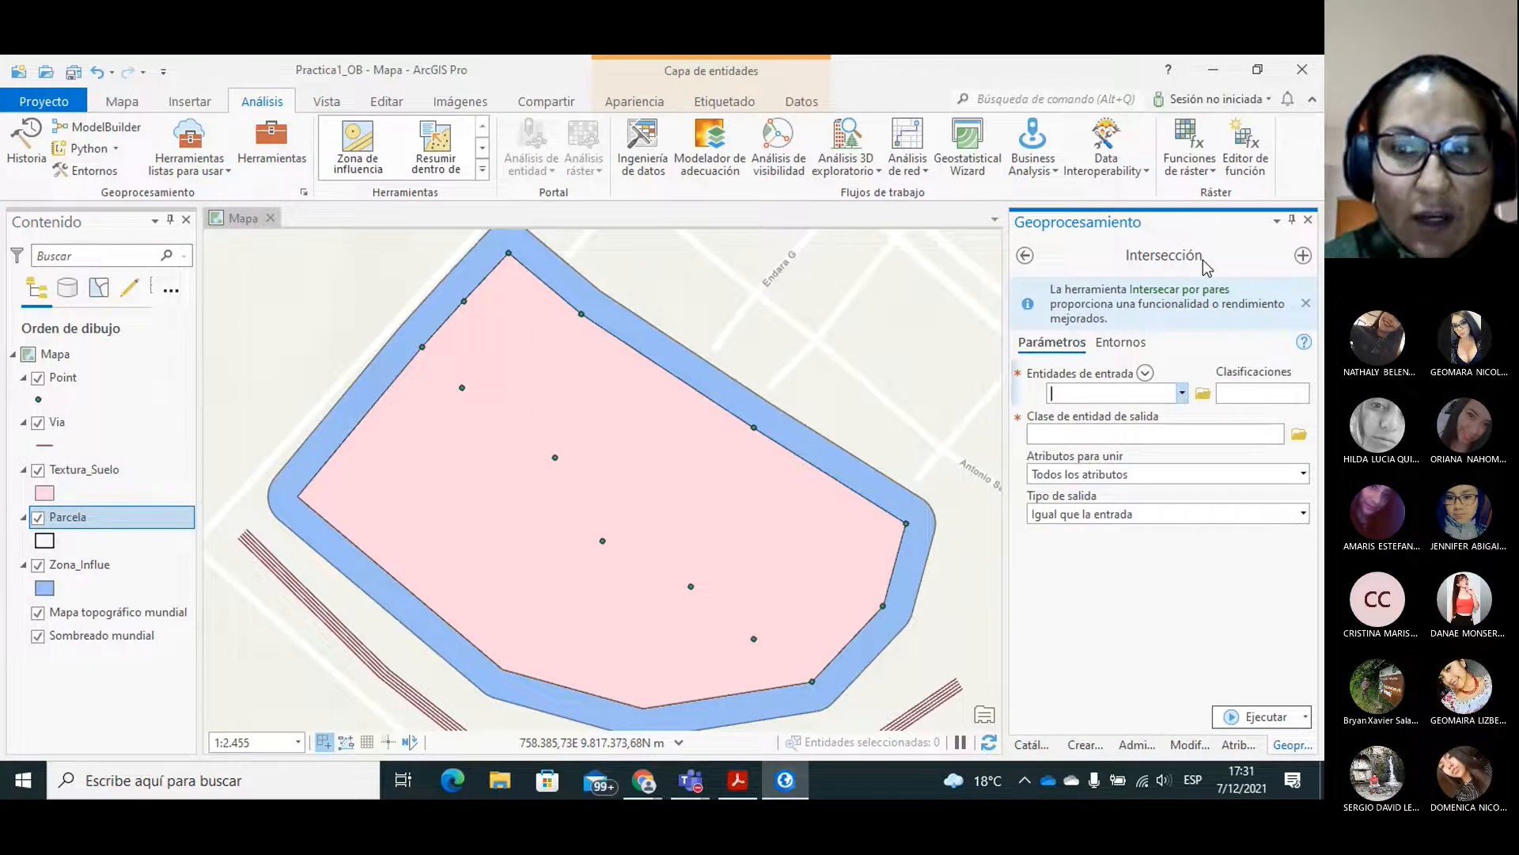
left_click(1183, 396)
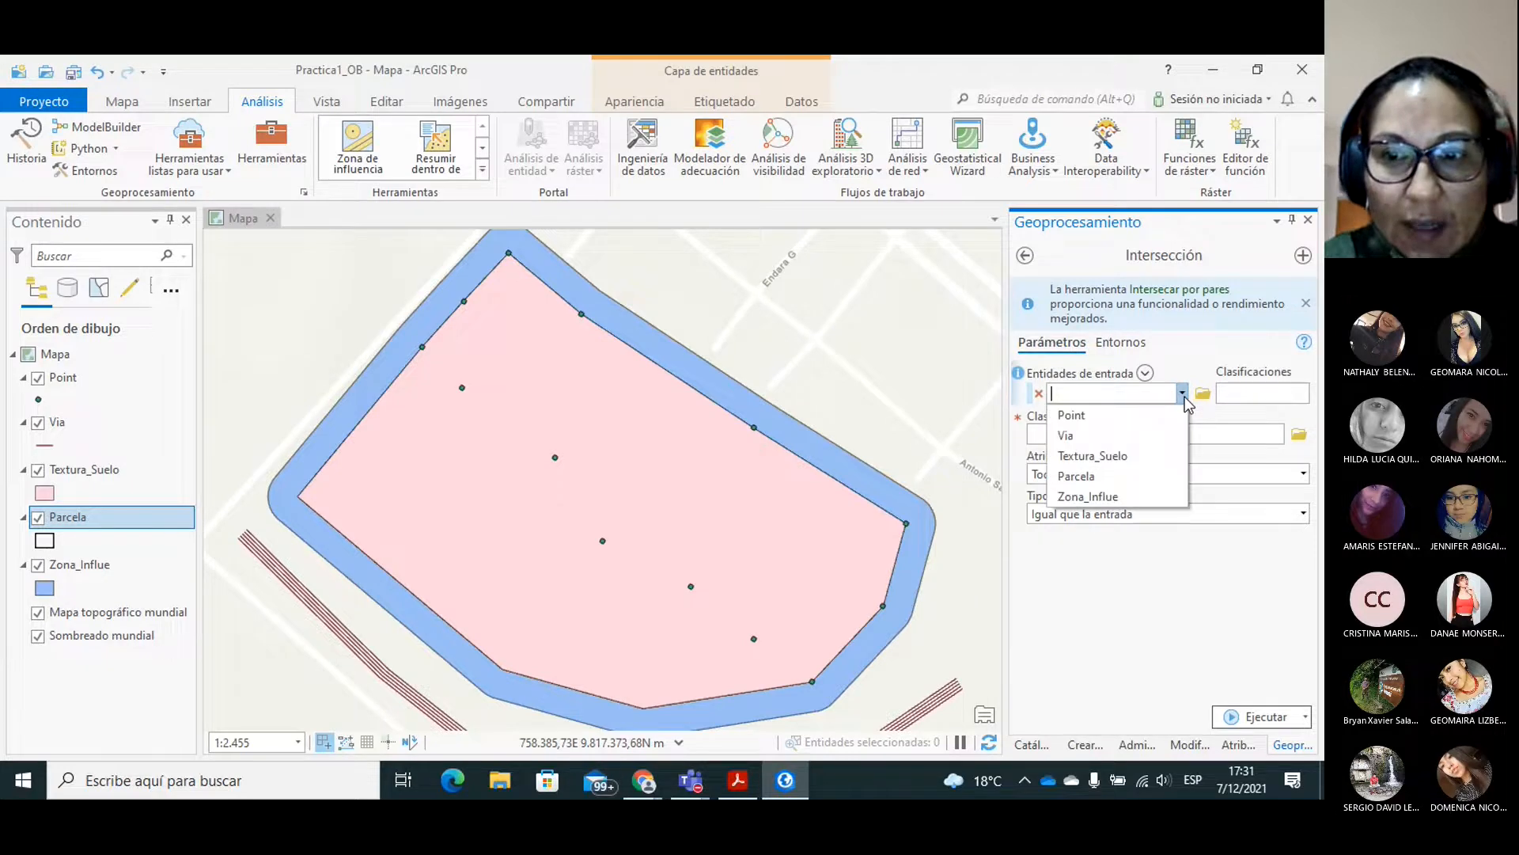
left_click(1076, 476)
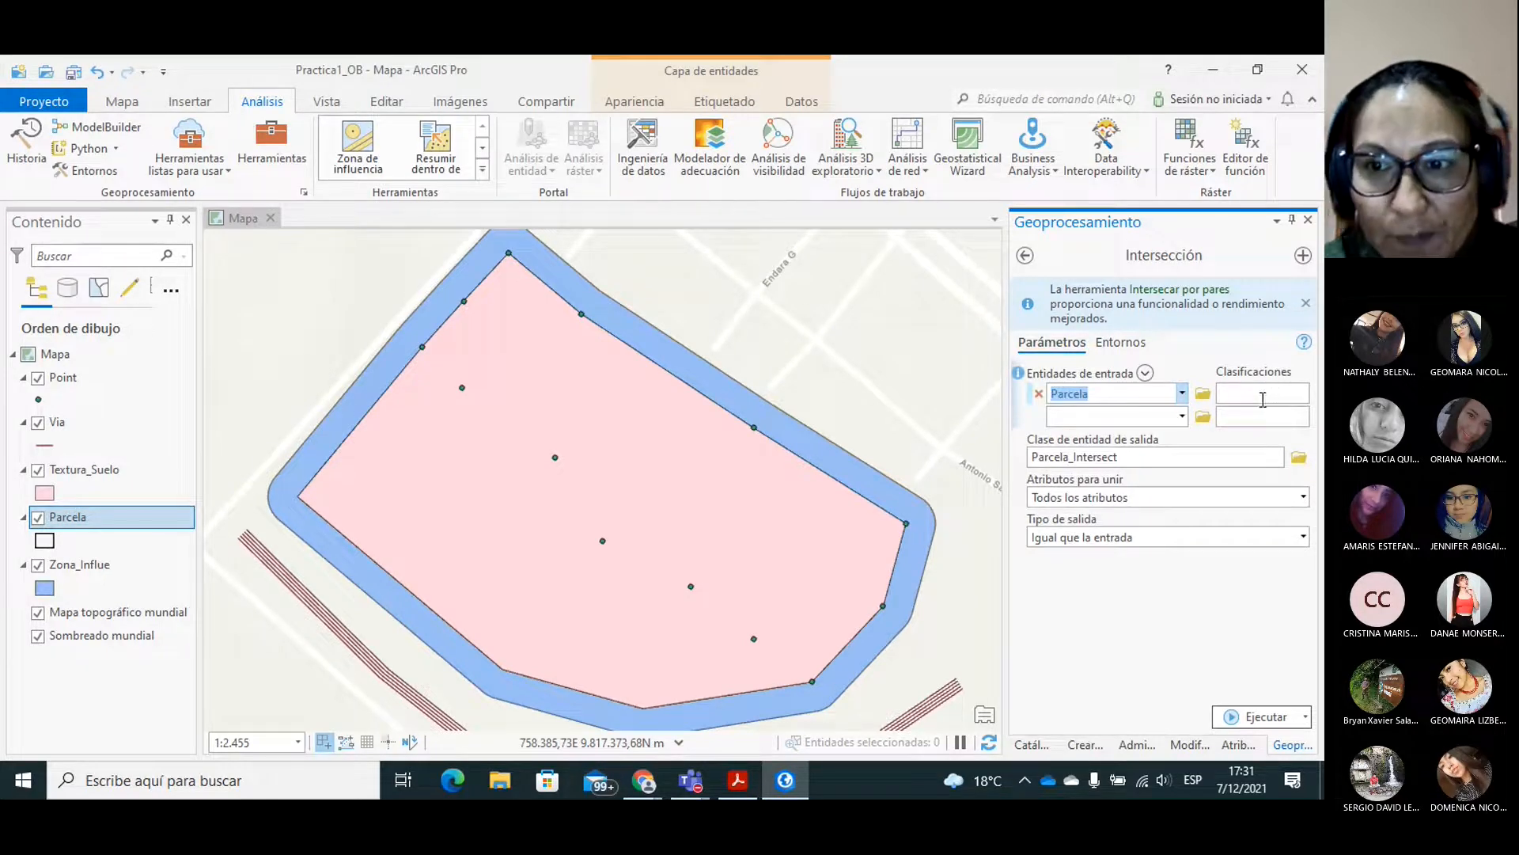
left_click(1183, 417)
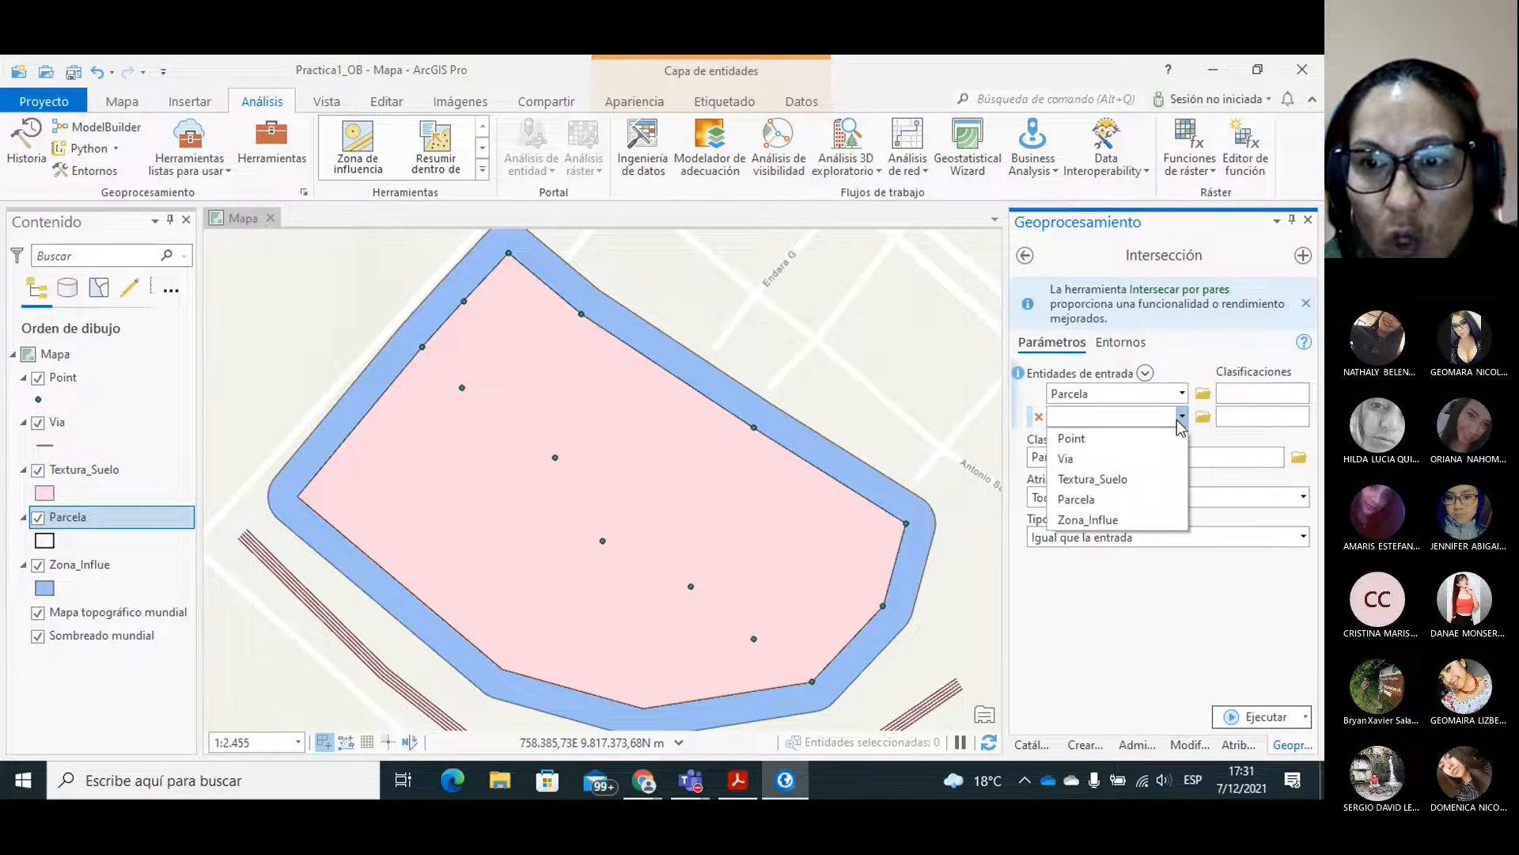
left_click(1100, 480)
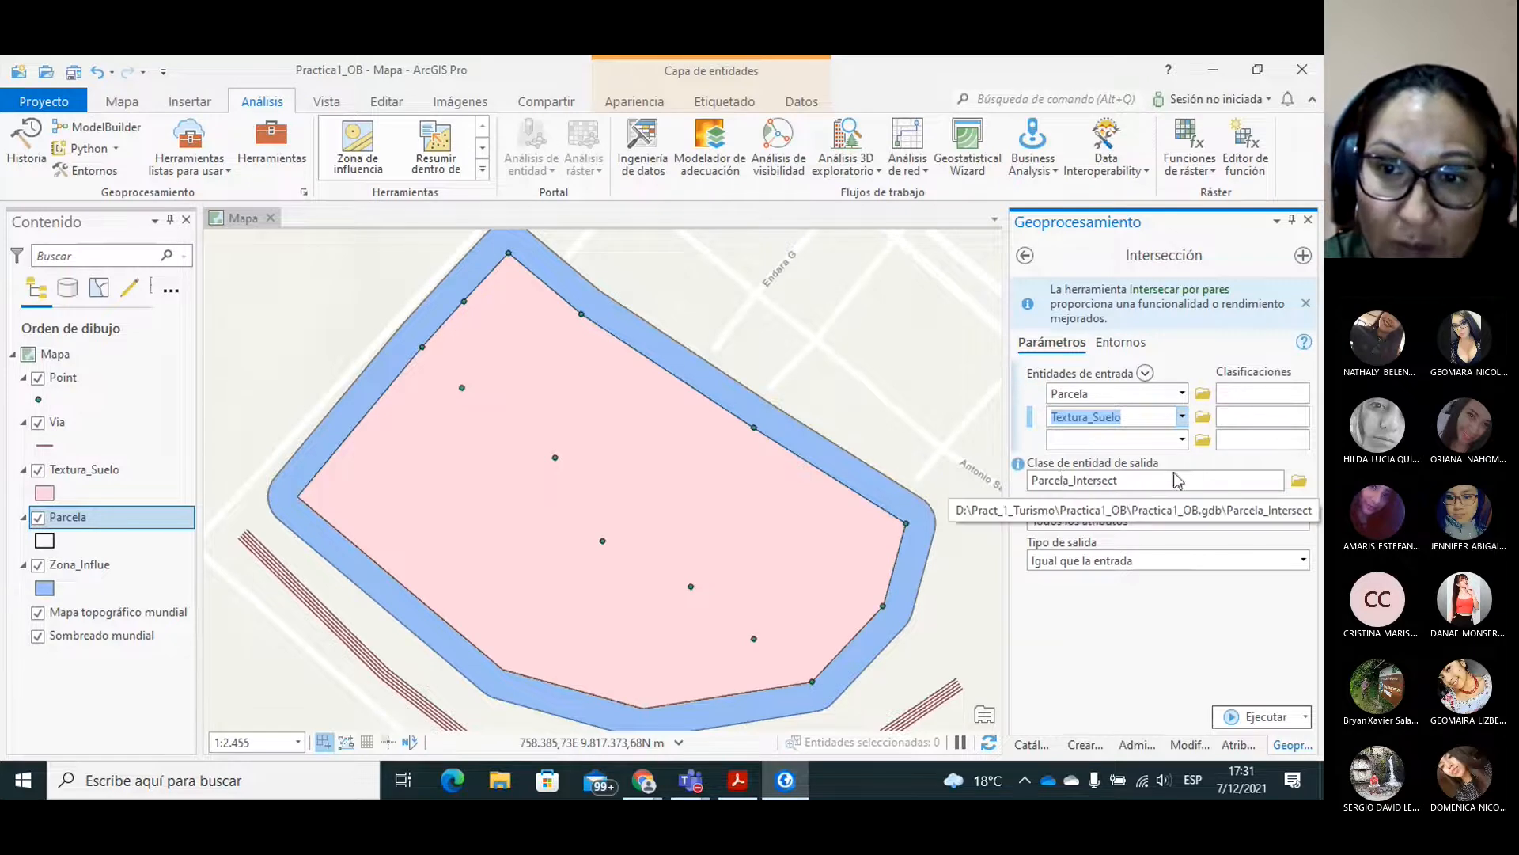
Set the intersection's output feature class to Parcela_TSuelo in the Objetos_G dataset of Practica1_OB.gdb.
left_click(1299, 479)
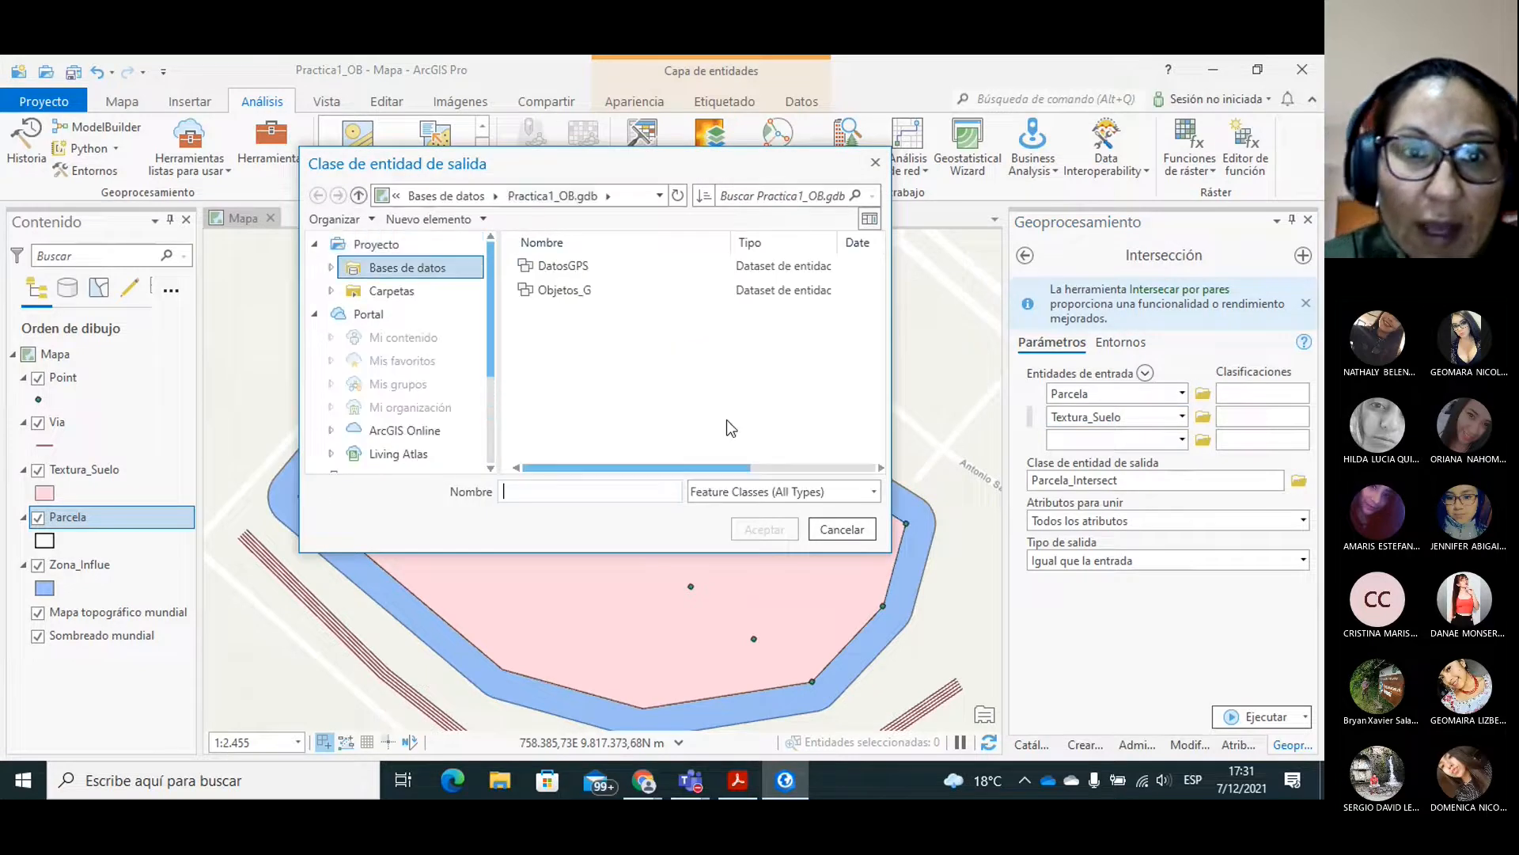
double_click(545, 291)
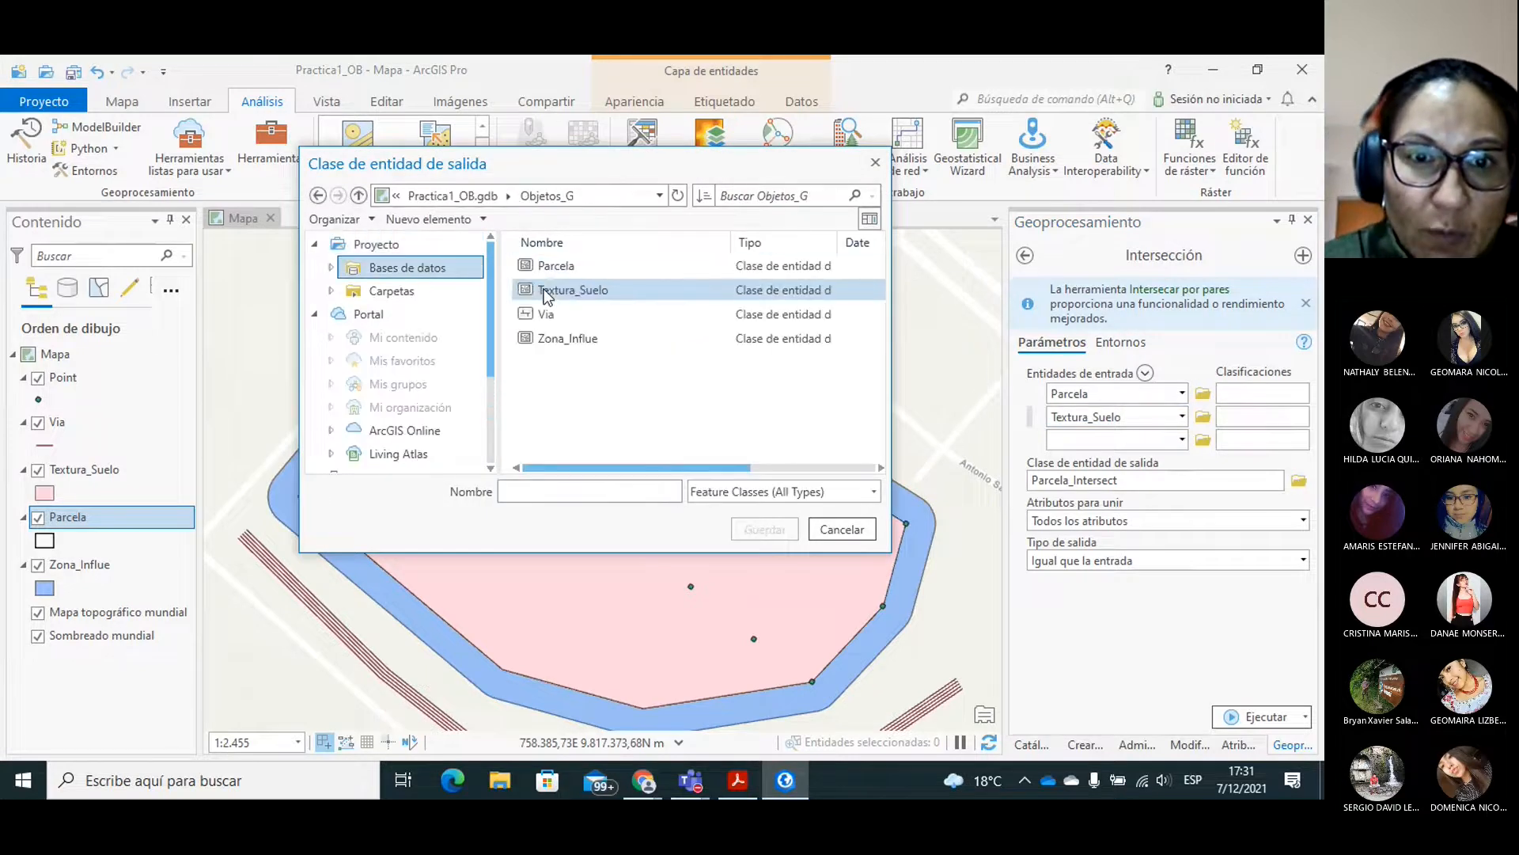
left_click(519, 491)
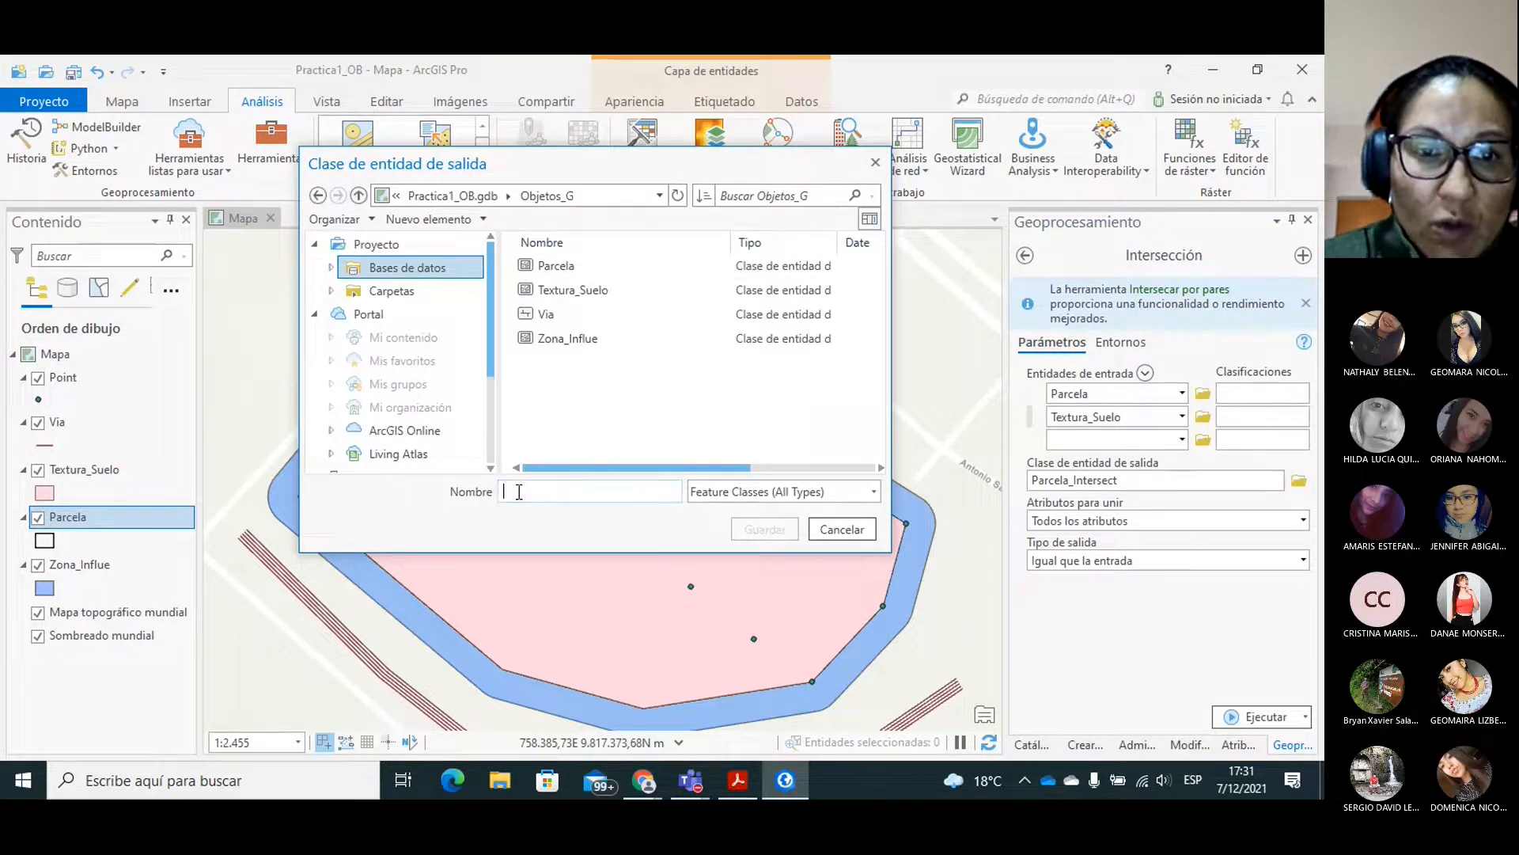
type("Parce")
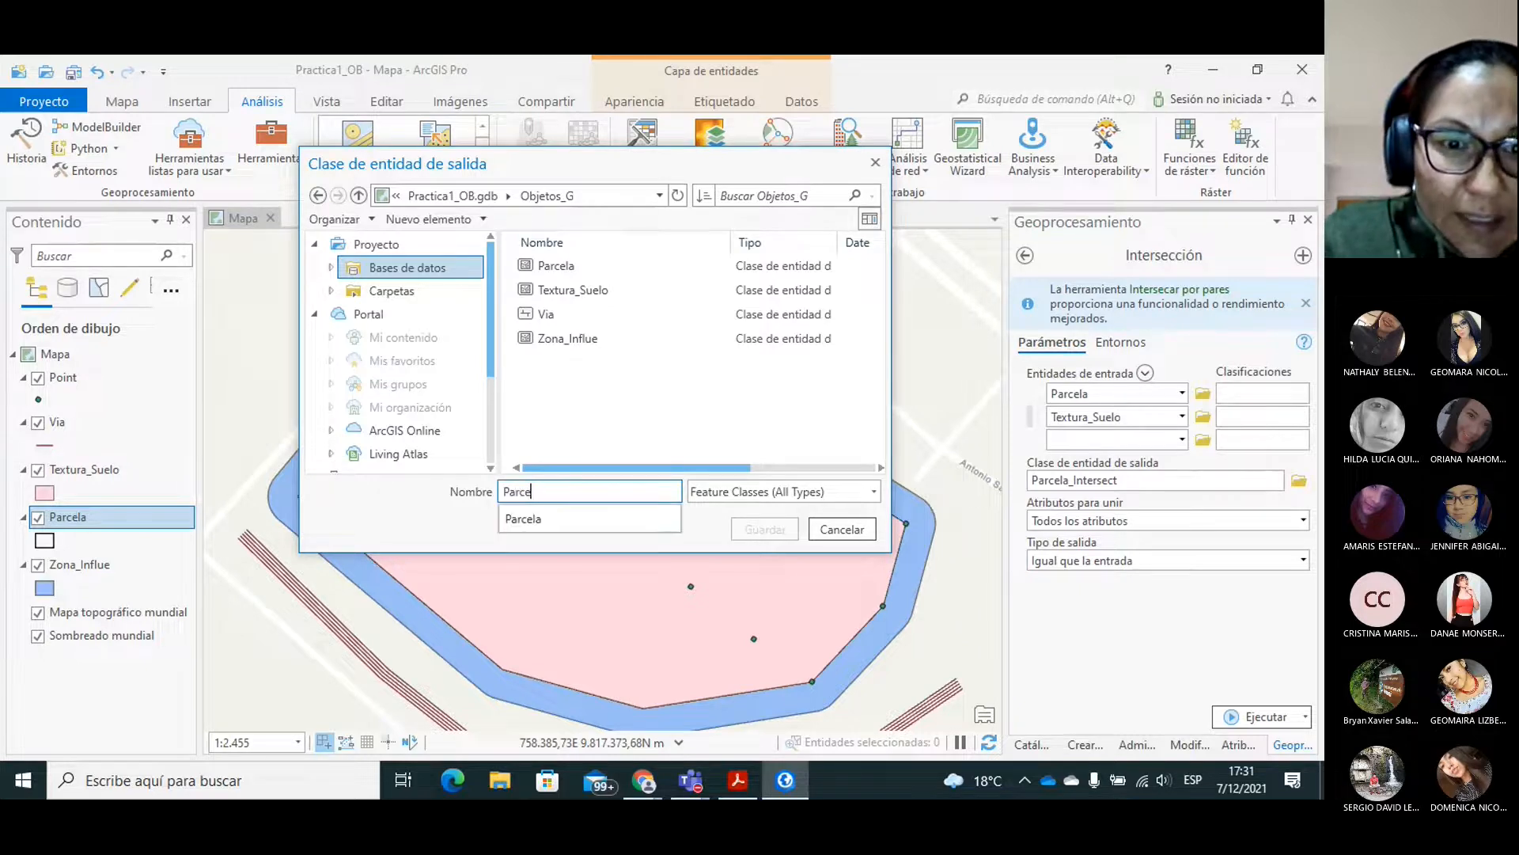
type("la_textura")
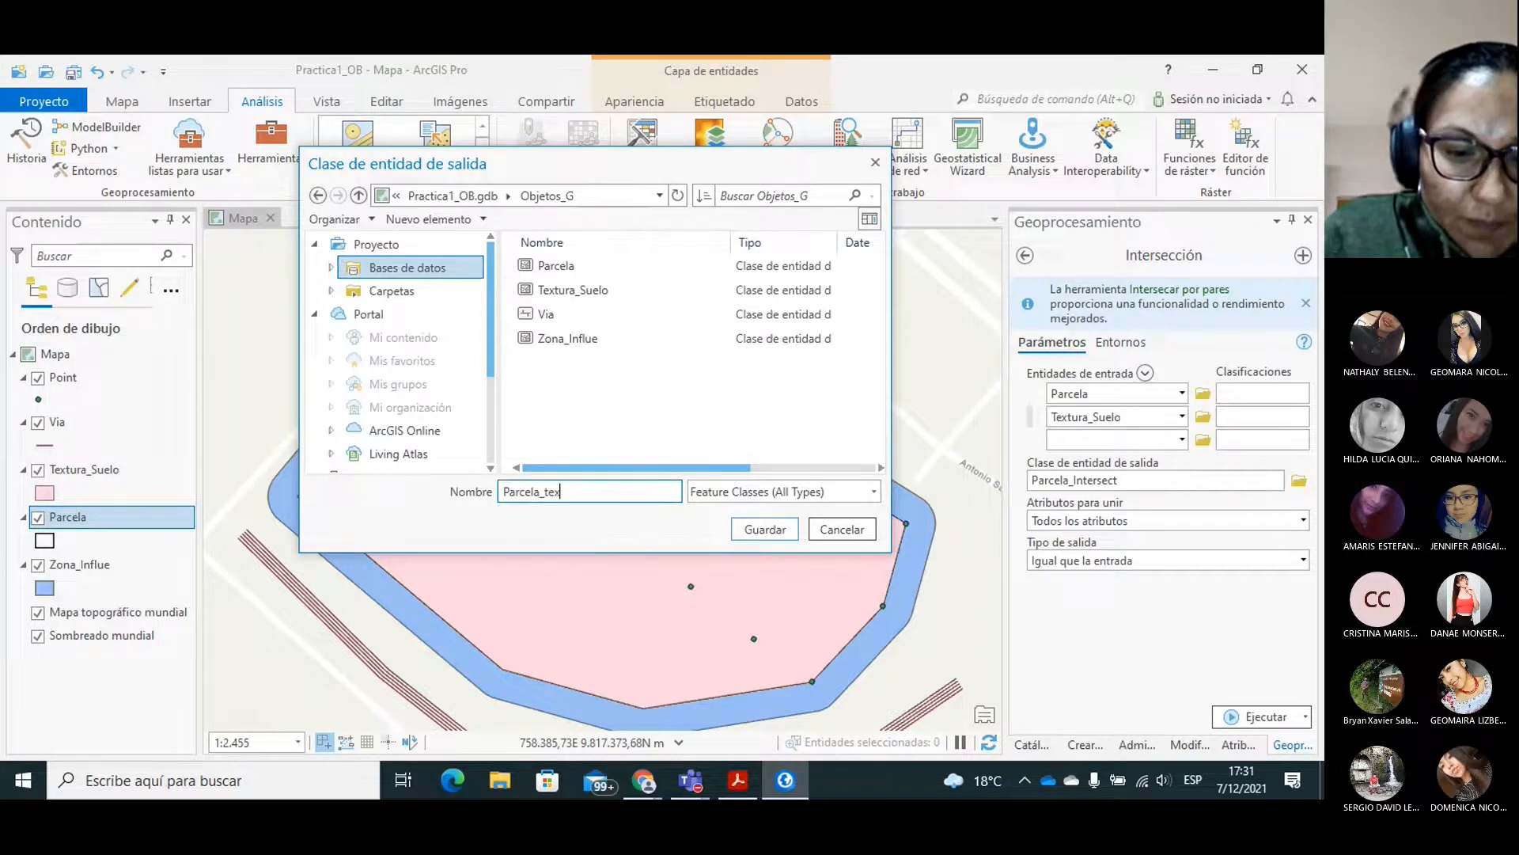
key("BackSpace")
key("BackSpace")
key("BackSpace")
key("BackSpace")
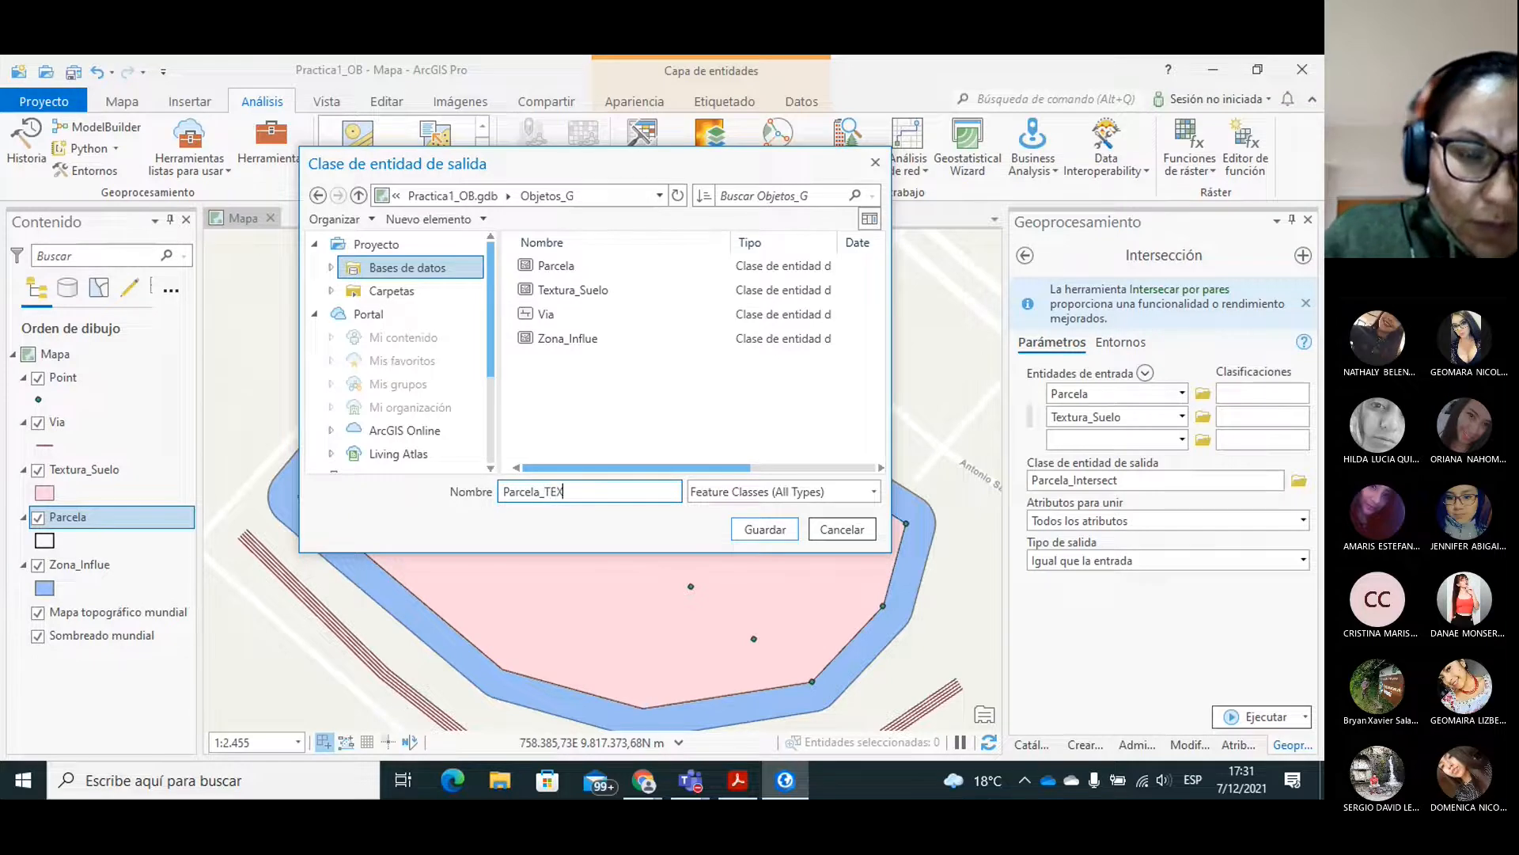
type("EX")
key("BackSpace")
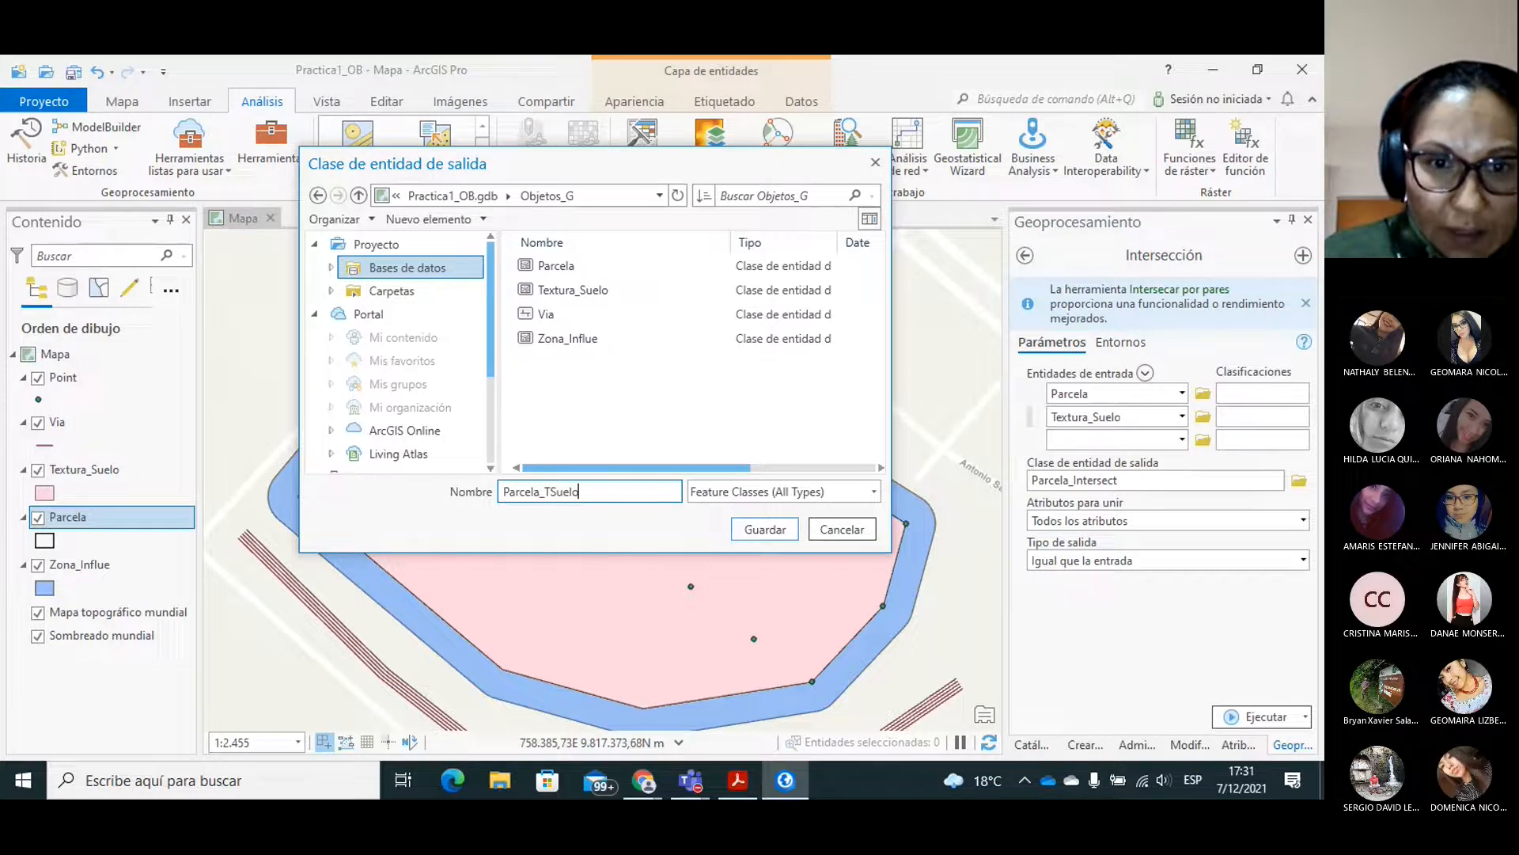
left_click(755, 530)
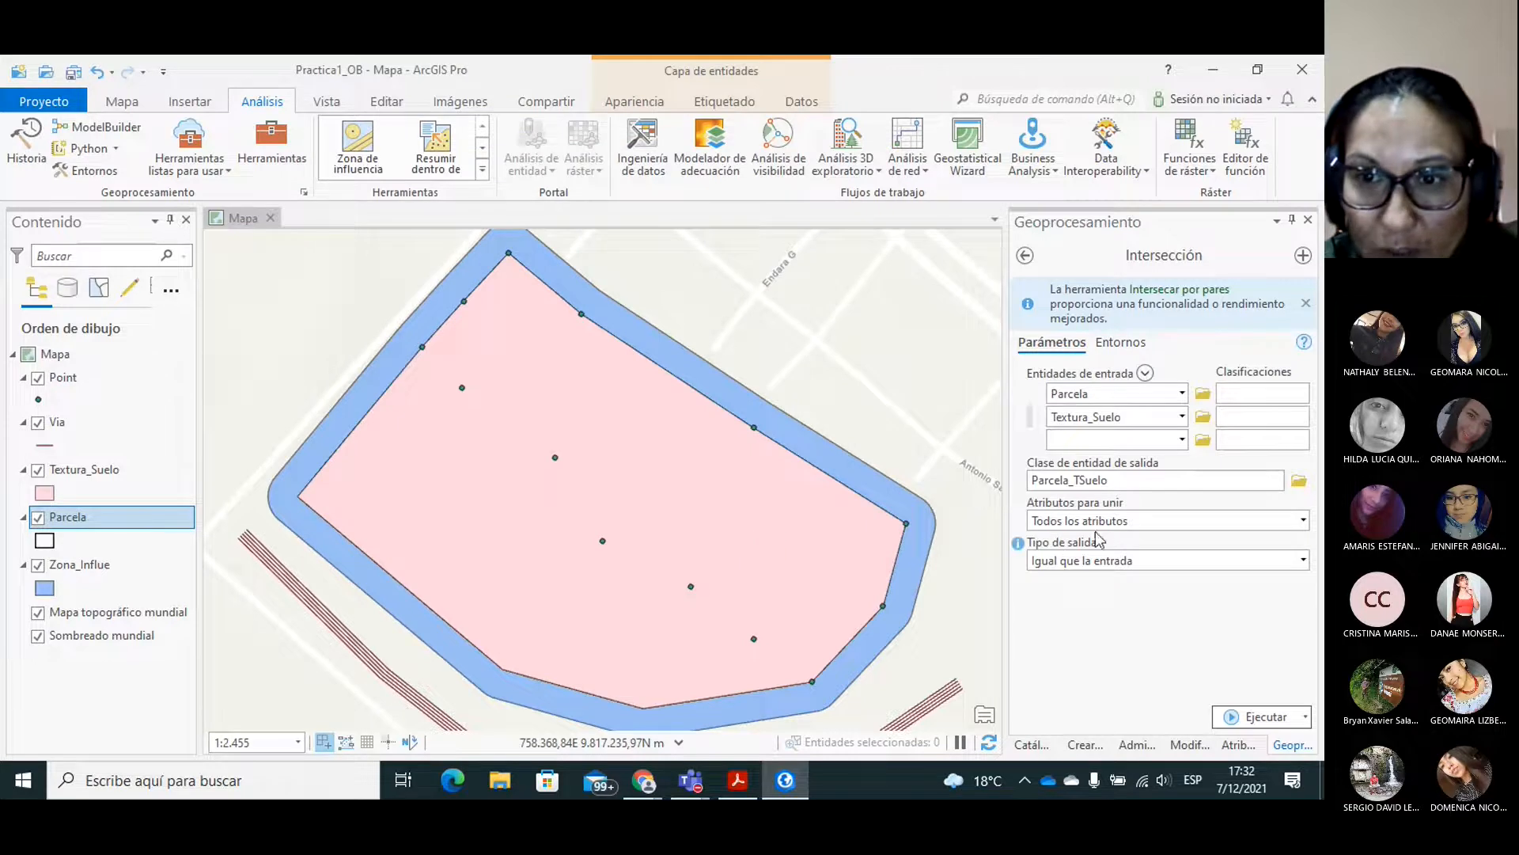
Run the intersection joining all attributes except feature IDs, with output type Igual que la entrada, and dismiss the result details.
left_click(1303, 521)
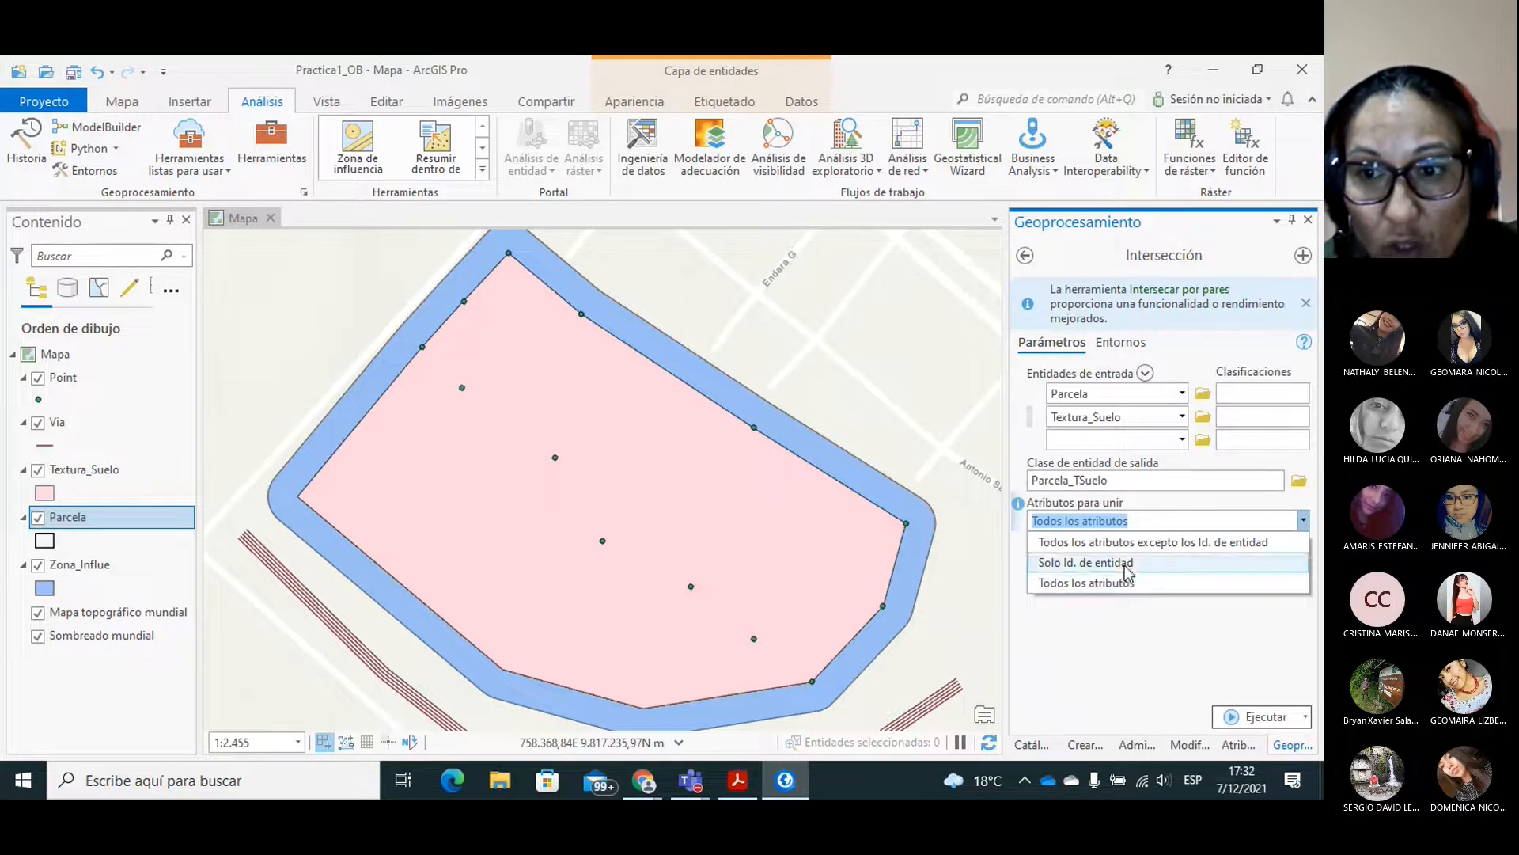
left_click(1160, 543)
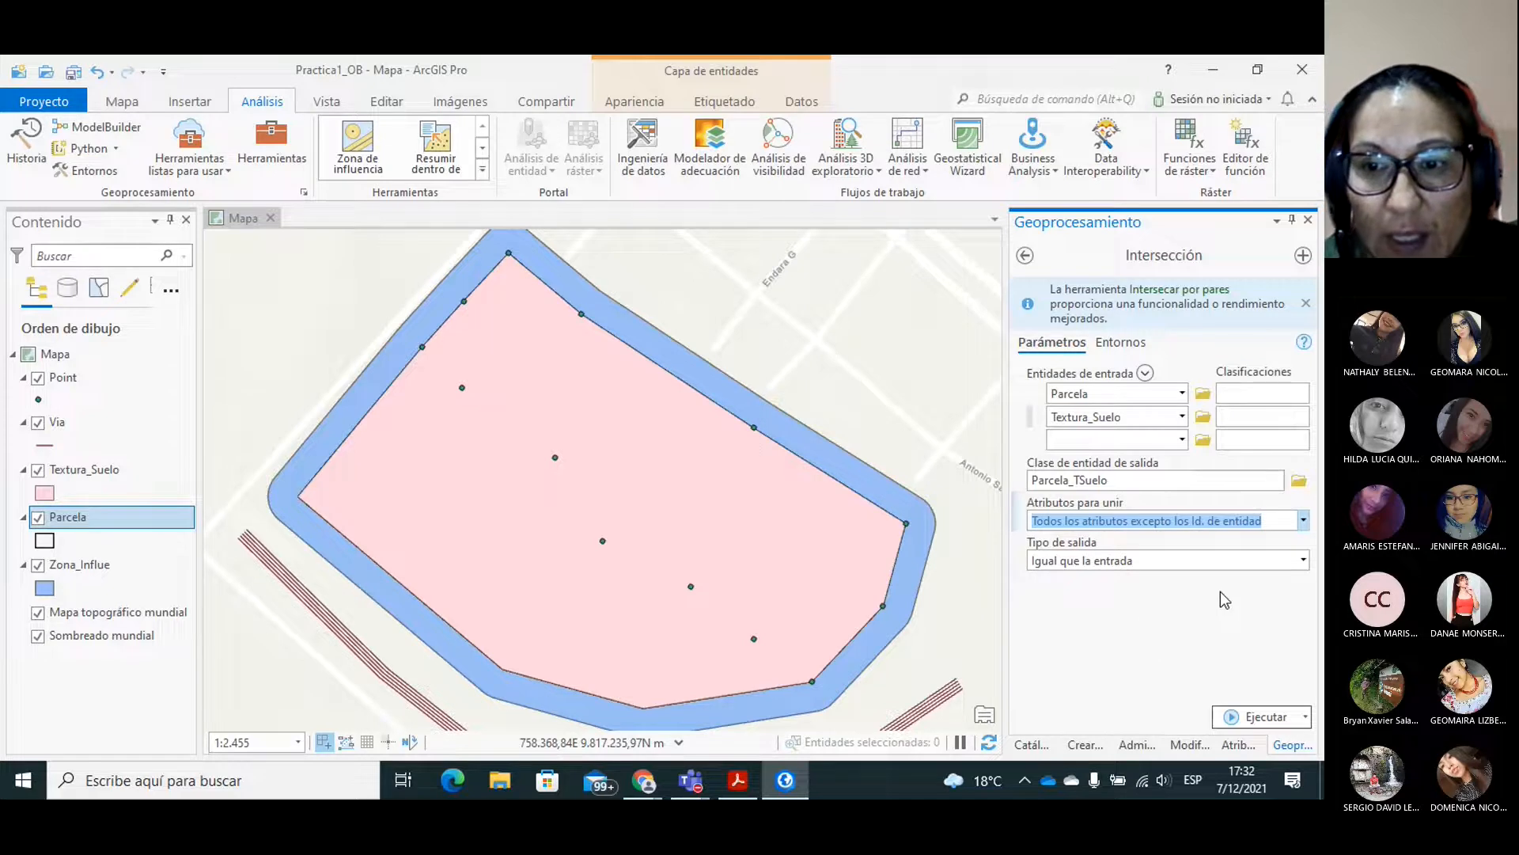
left_click(1303, 560)
left_click(1082, 690)
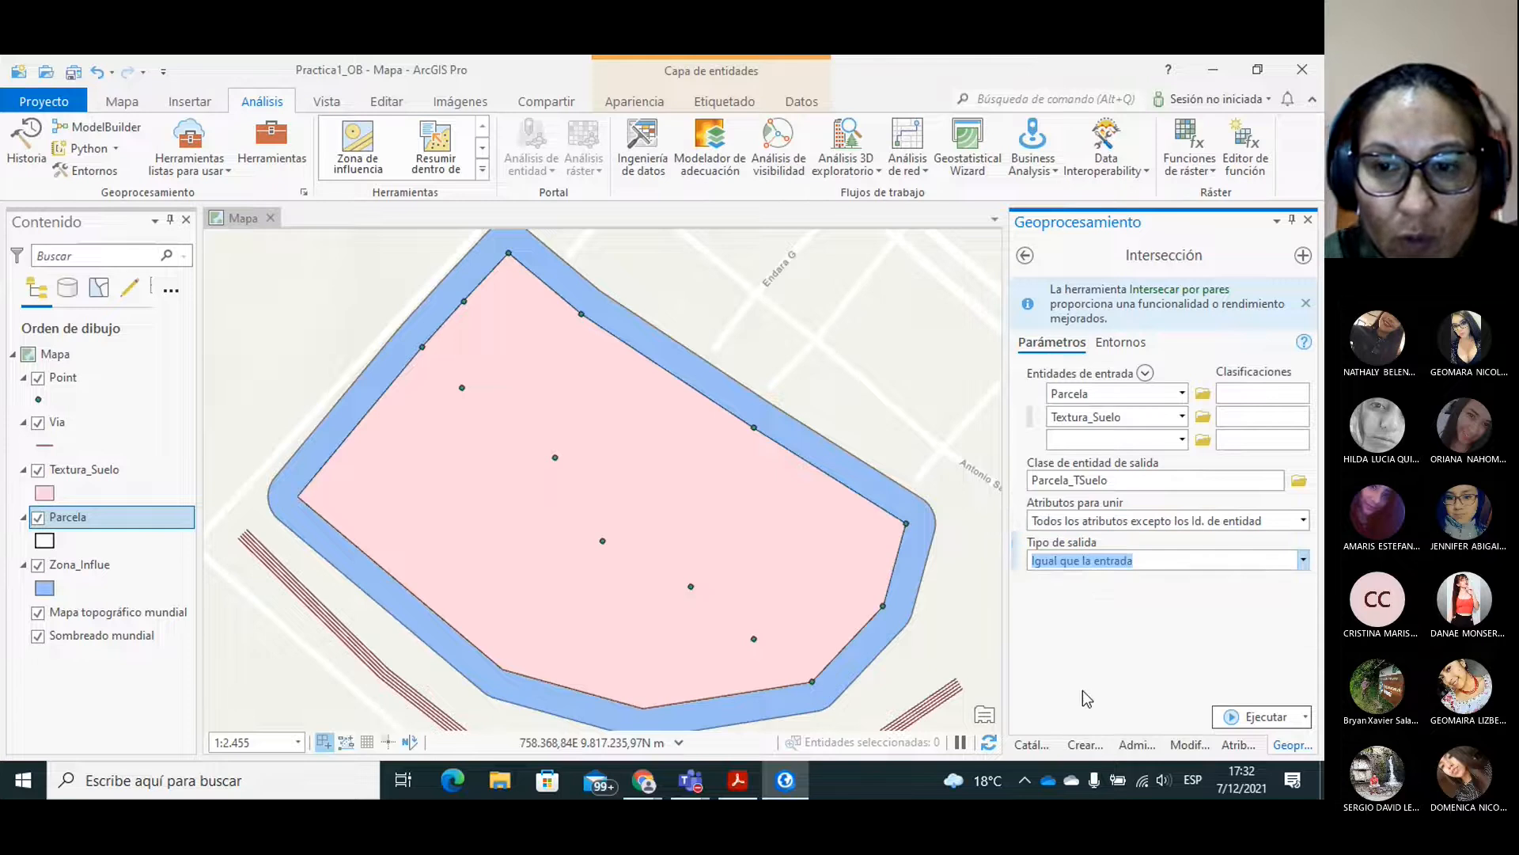
left_click(1252, 717)
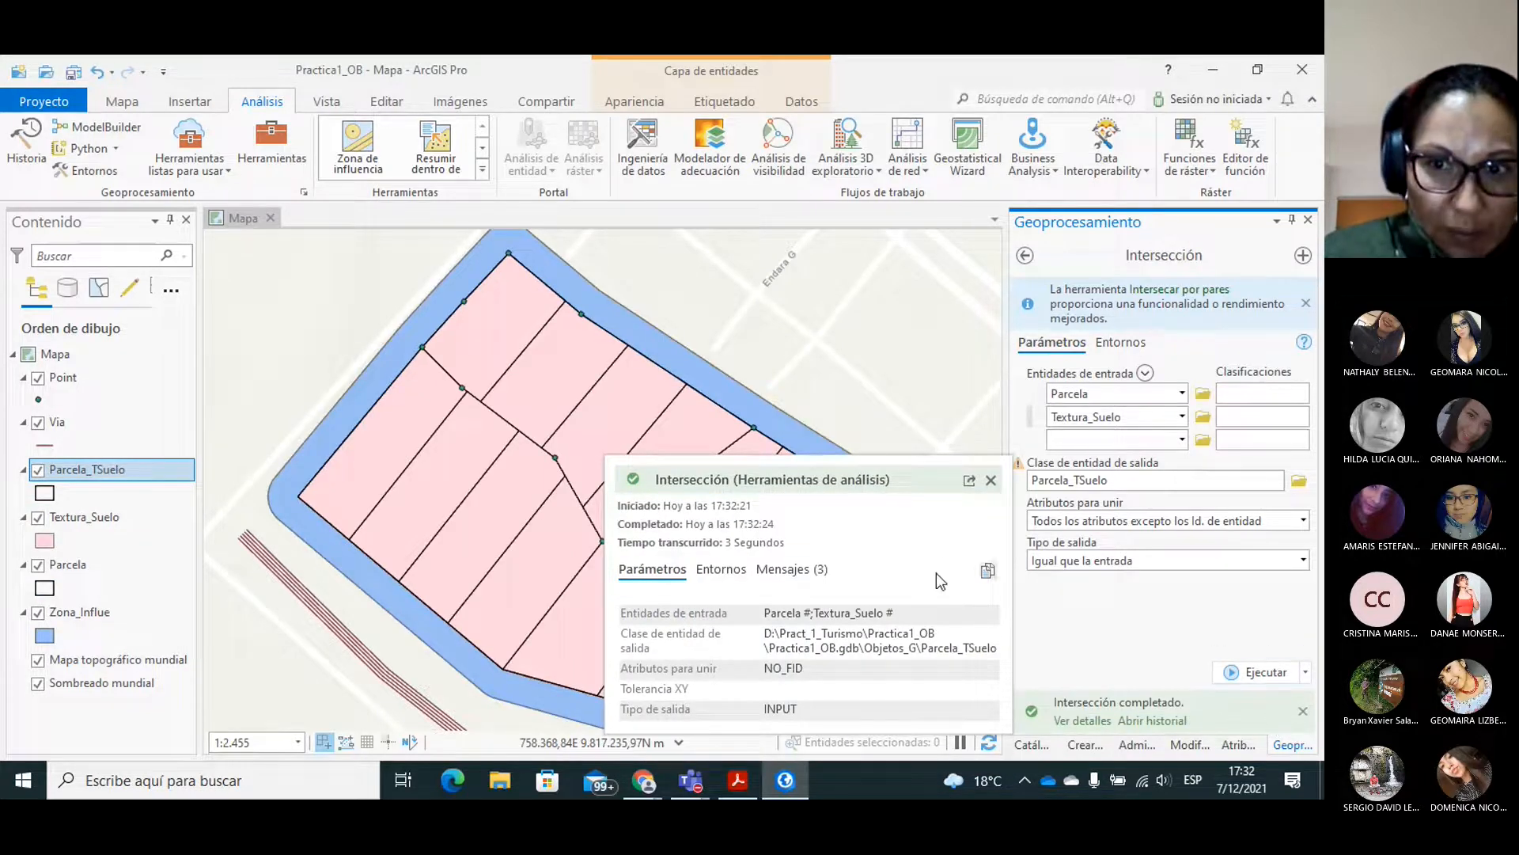
left_click(990, 479)
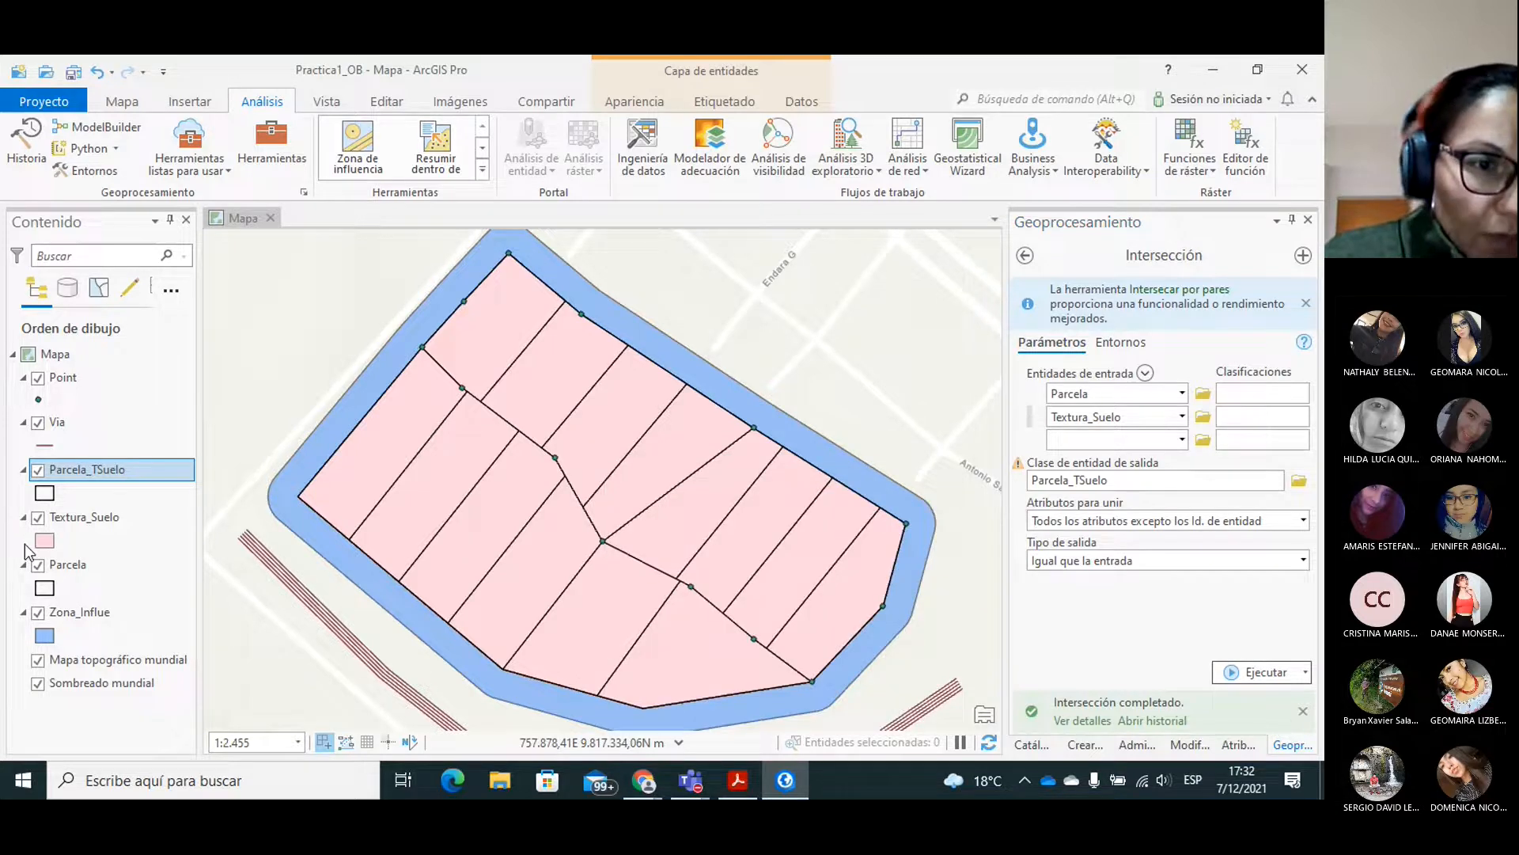
Hide the Textura_Suelo, Parcela, Zona_Influe and Via layers on the map.
left_click(37, 518)
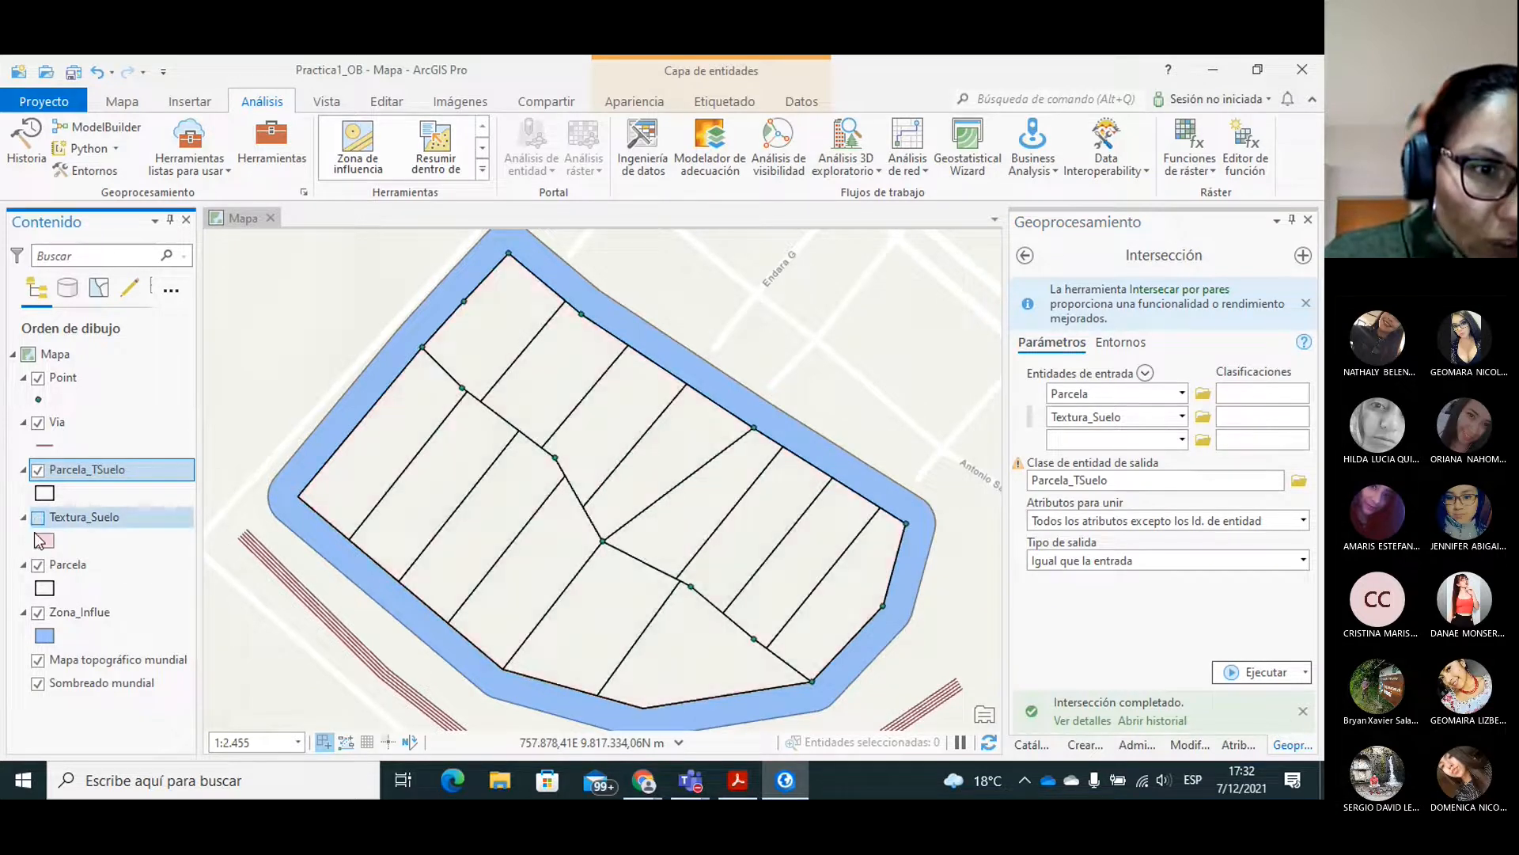
left_click(36, 566)
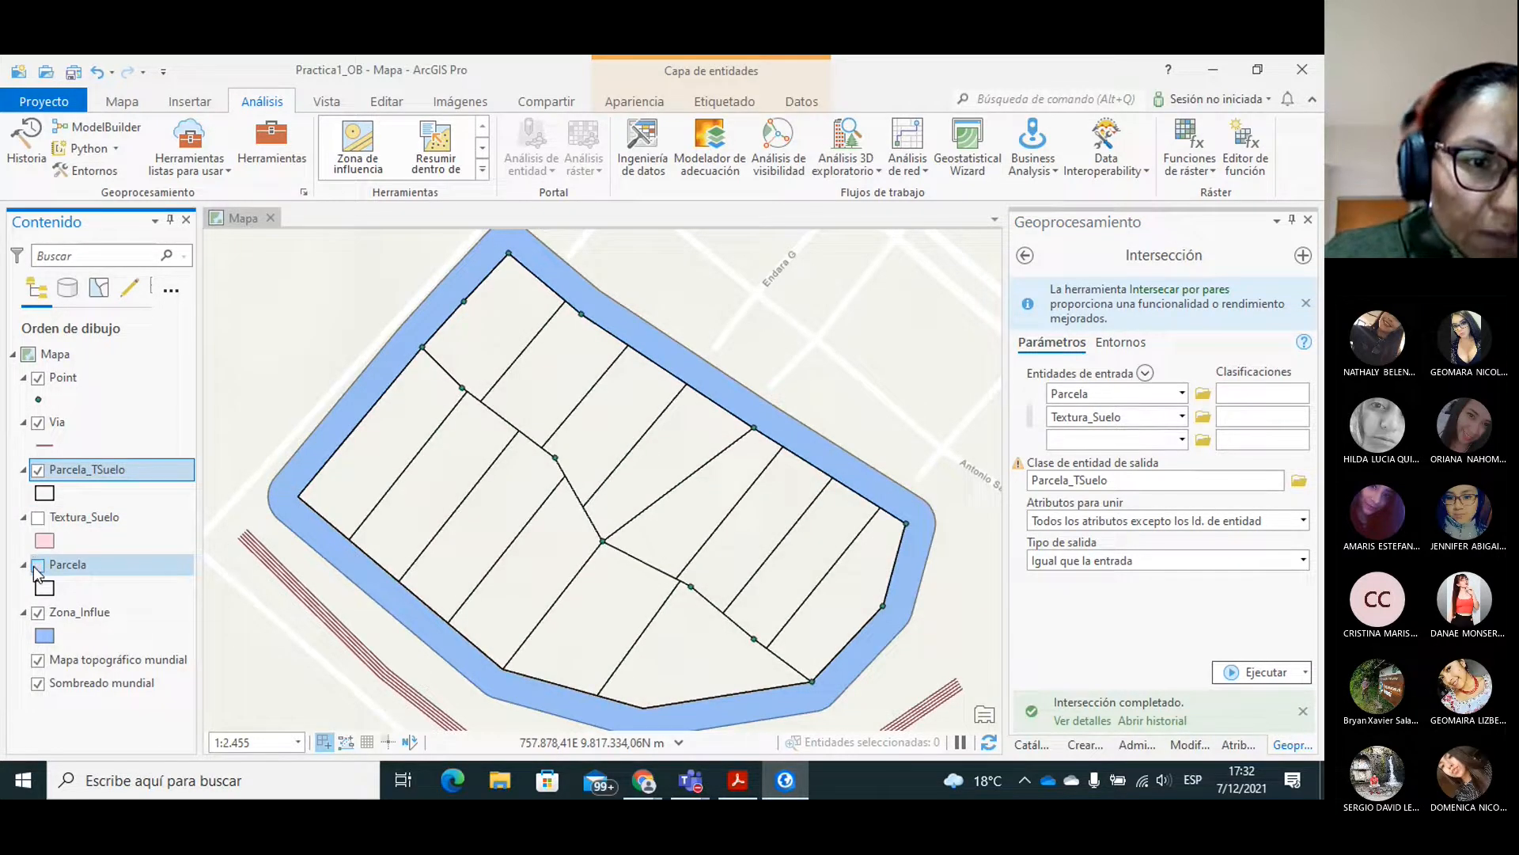
left_click(37, 614)
left_click(37, 423)
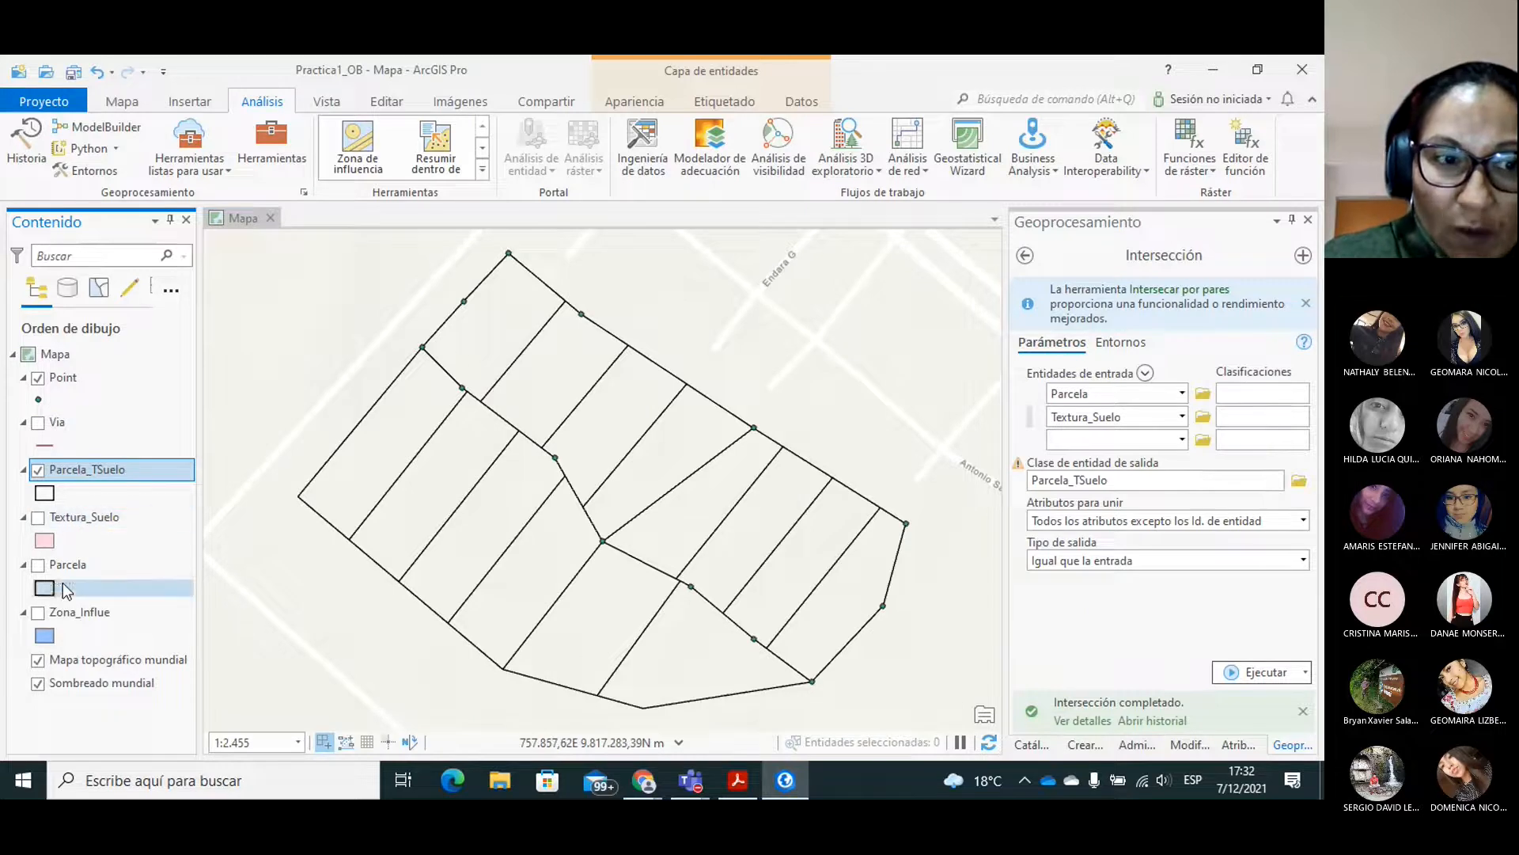
Examine the fields in the Parcela_TSuelo attribute table, including the owner and soil texture columns, and close the table.
right_click(83, 470)
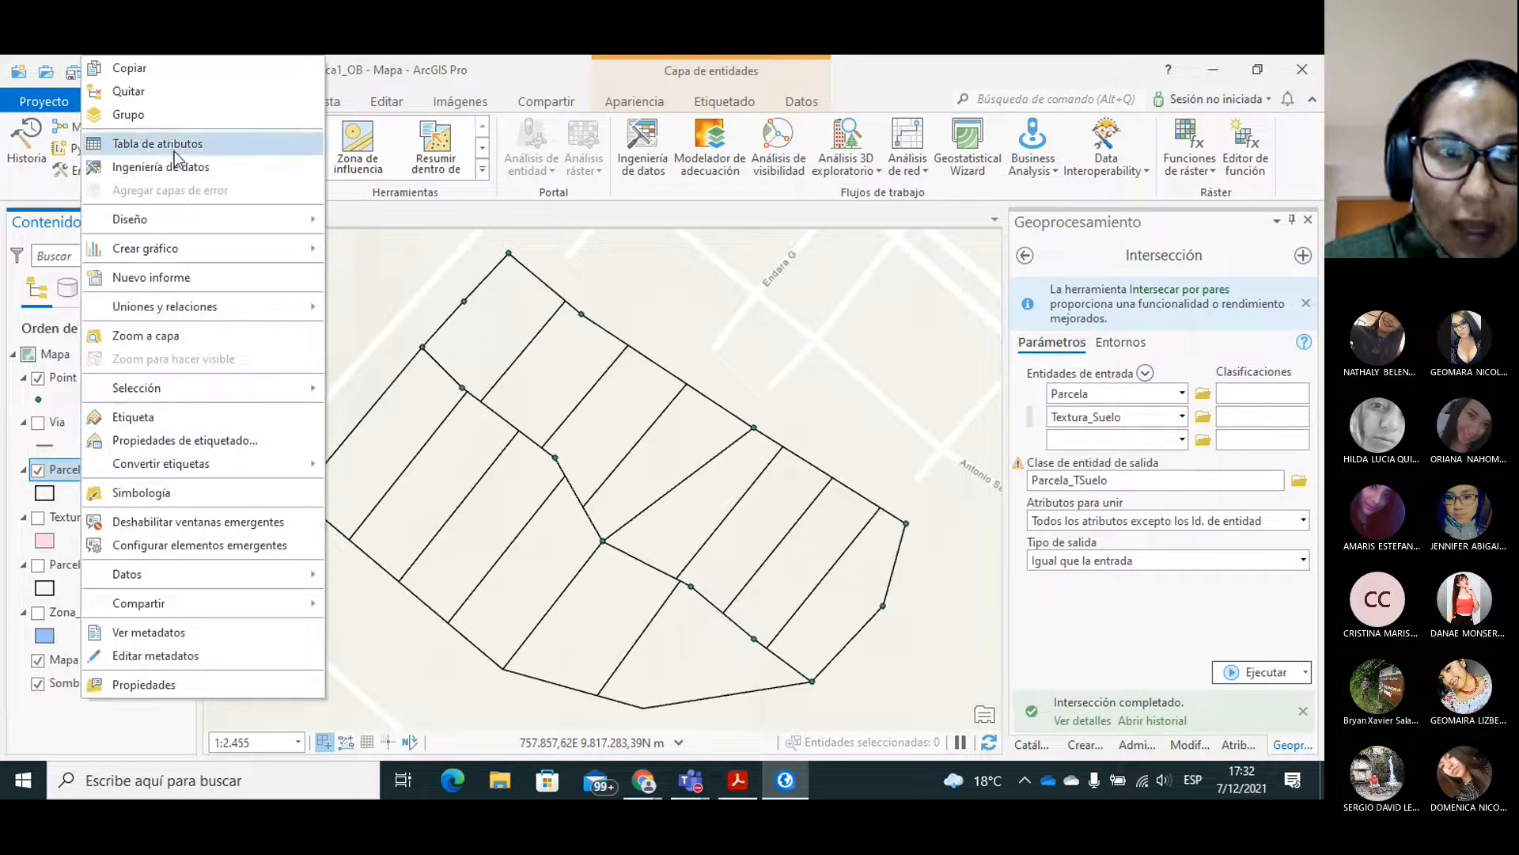
left_click(166, 144)
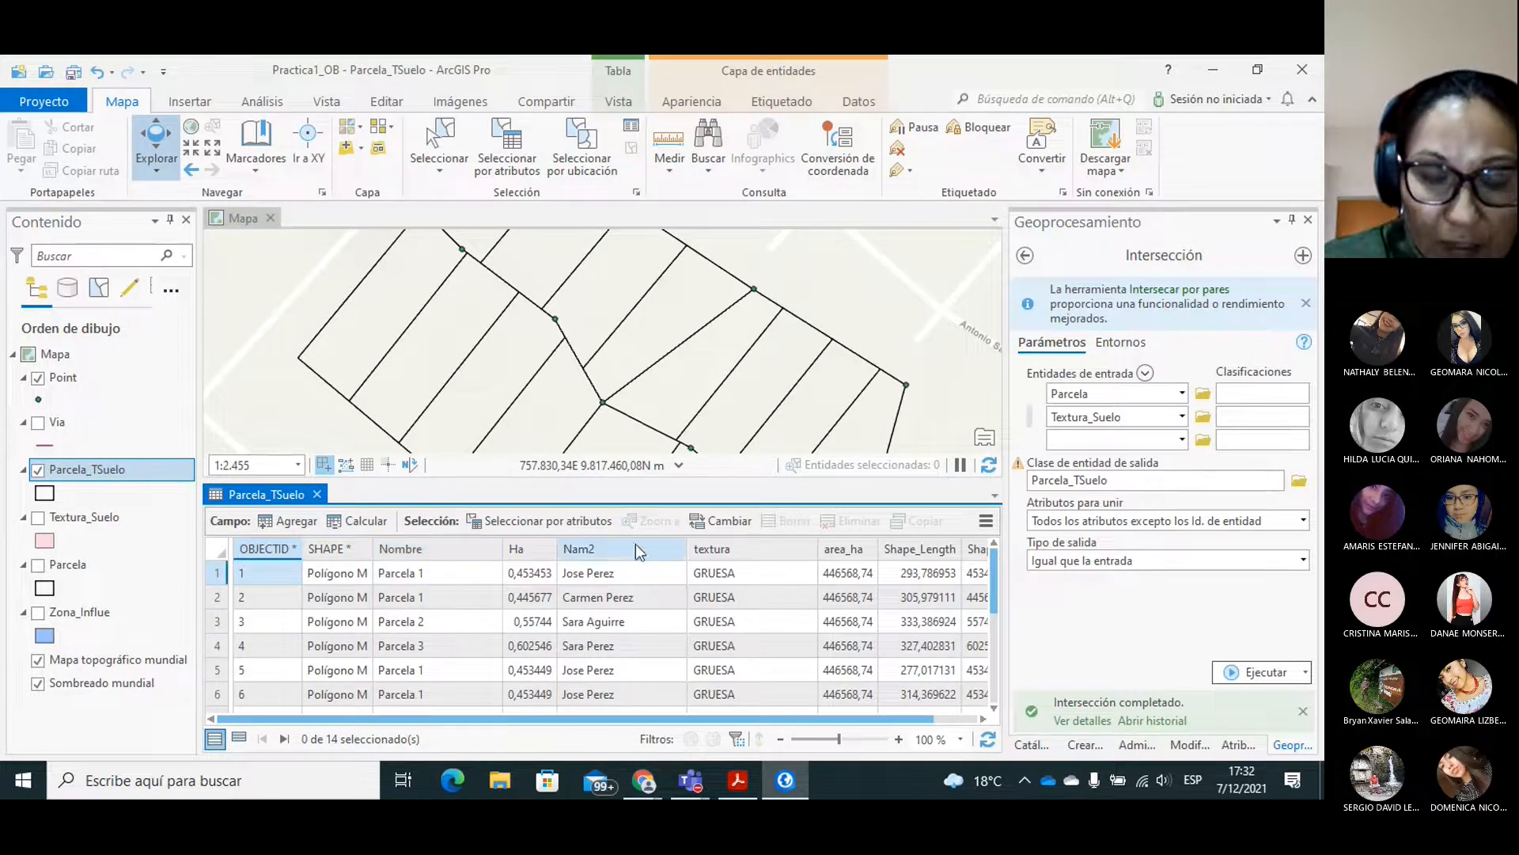
left_click_drag(589, 720, 662, 720)
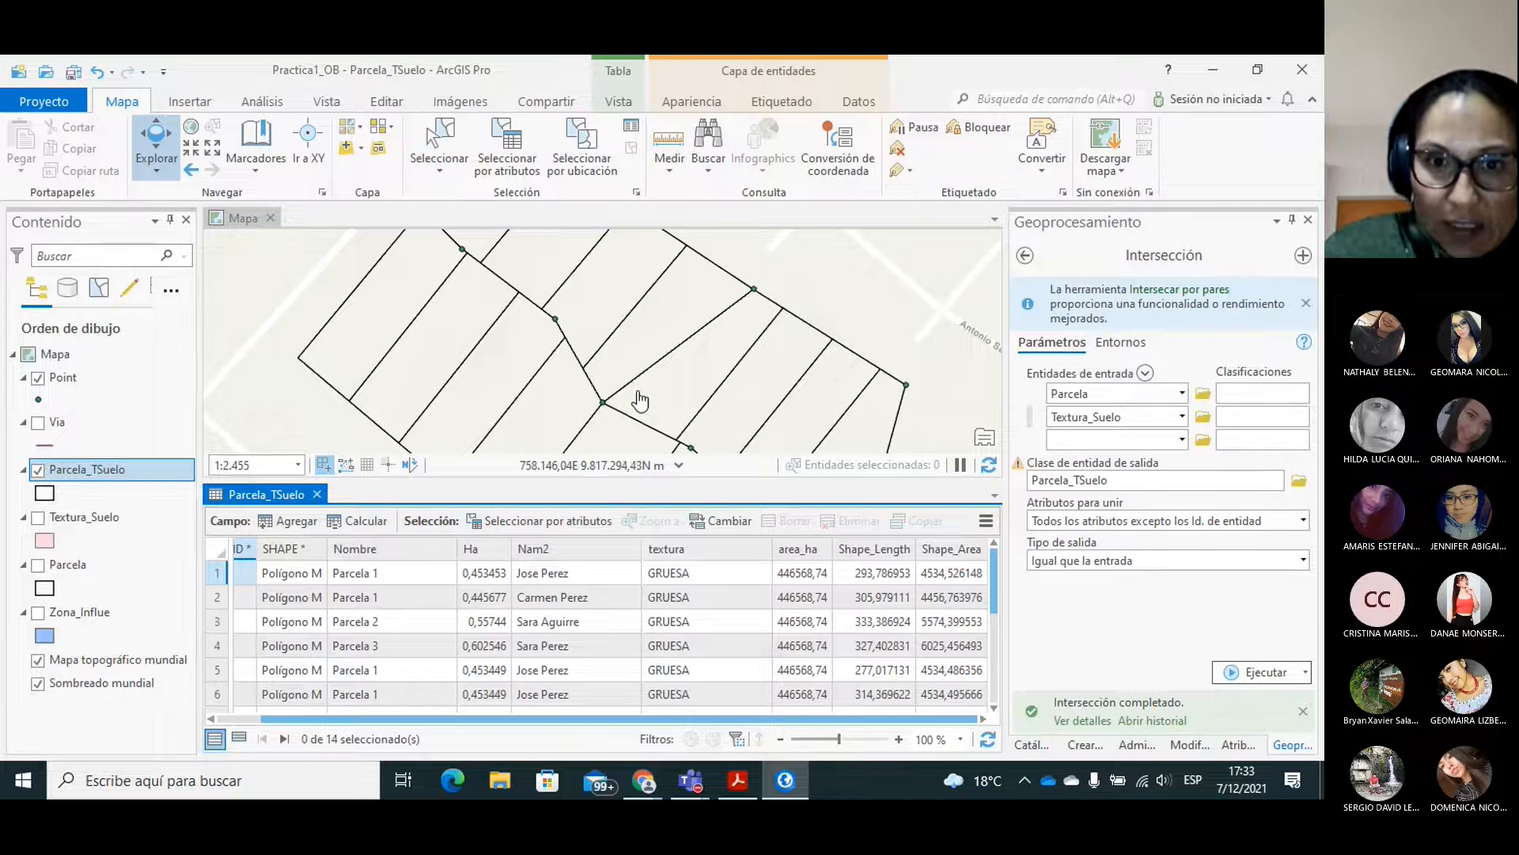
left_click(317, 496)
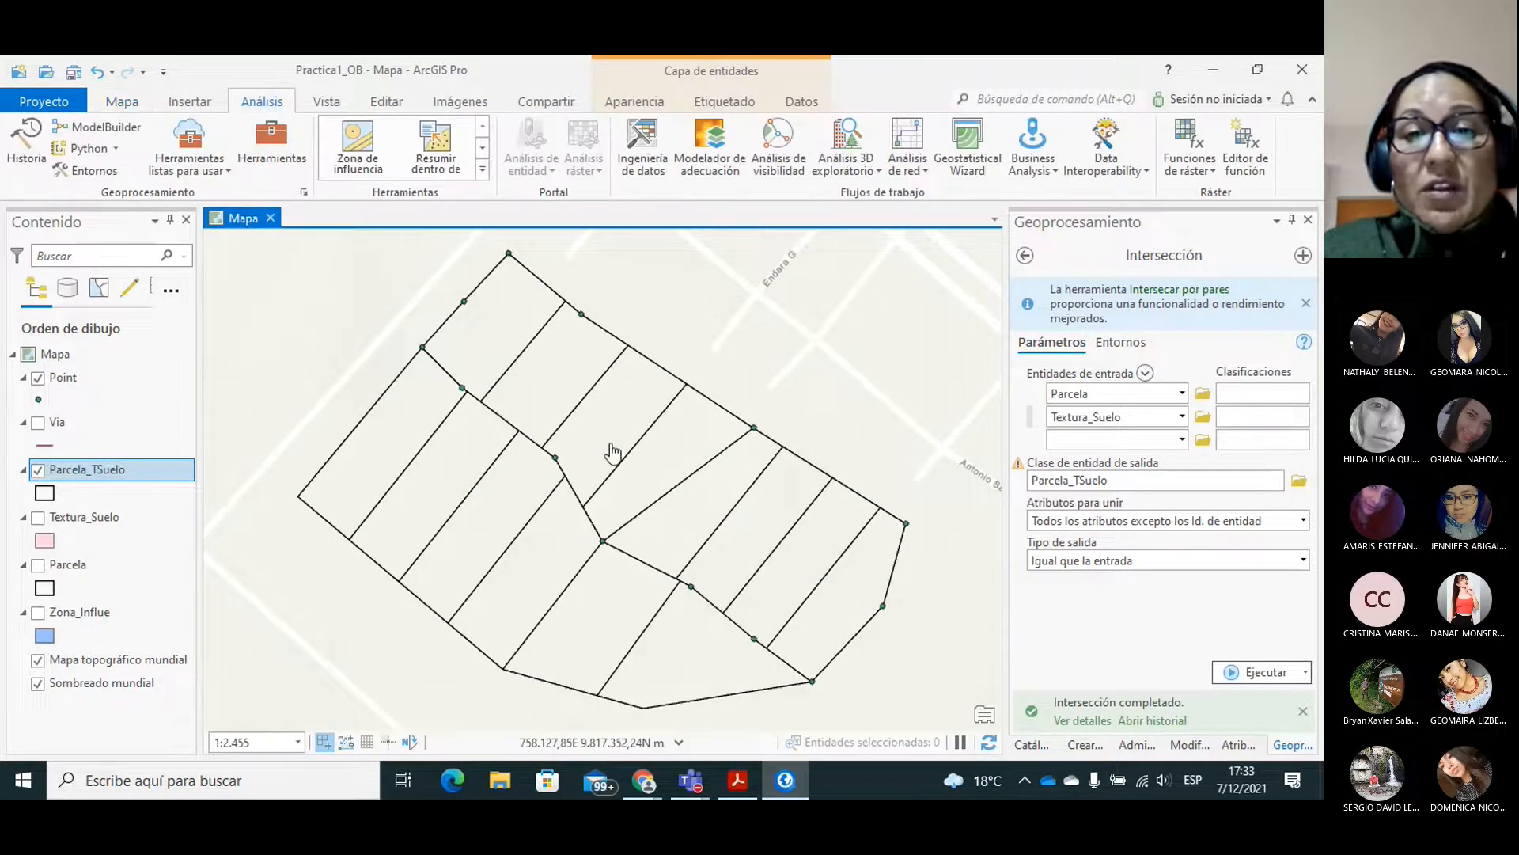